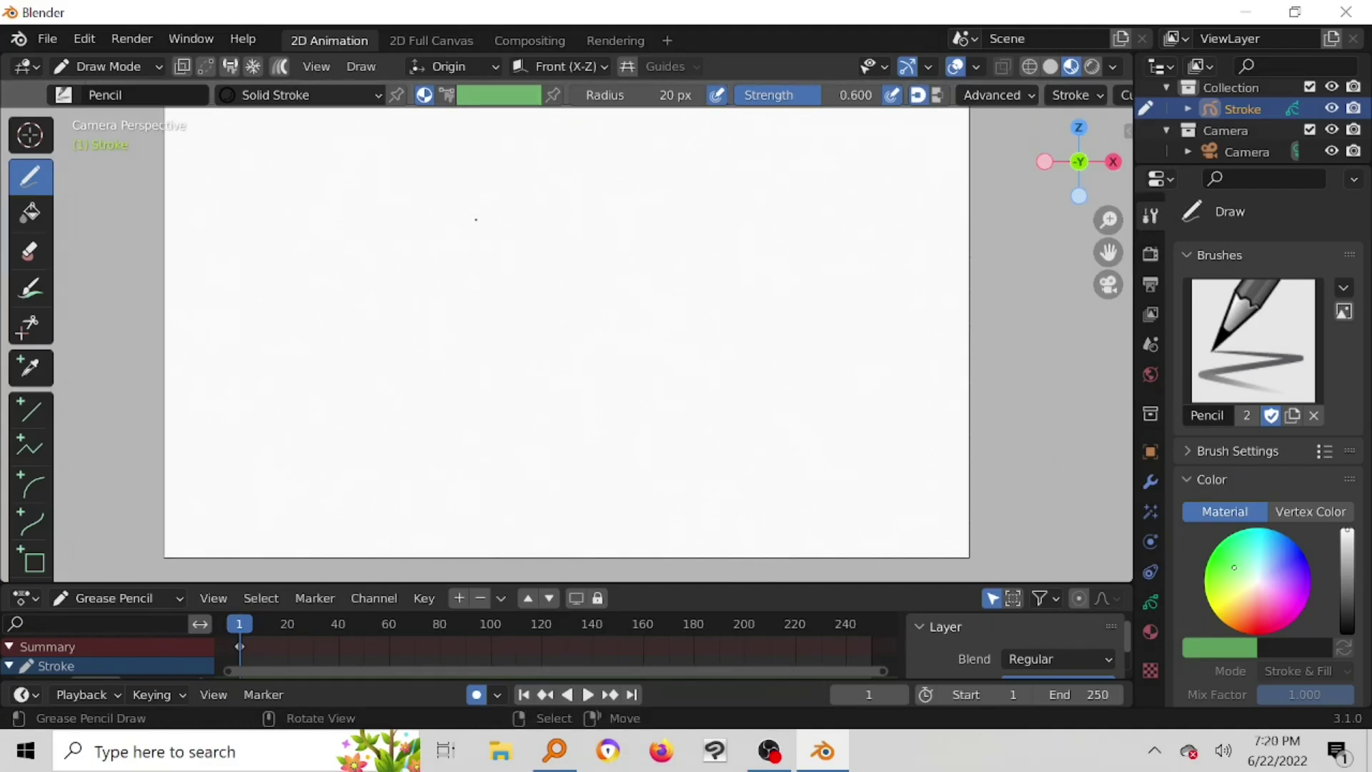
scroll(476, 219, down, 1)
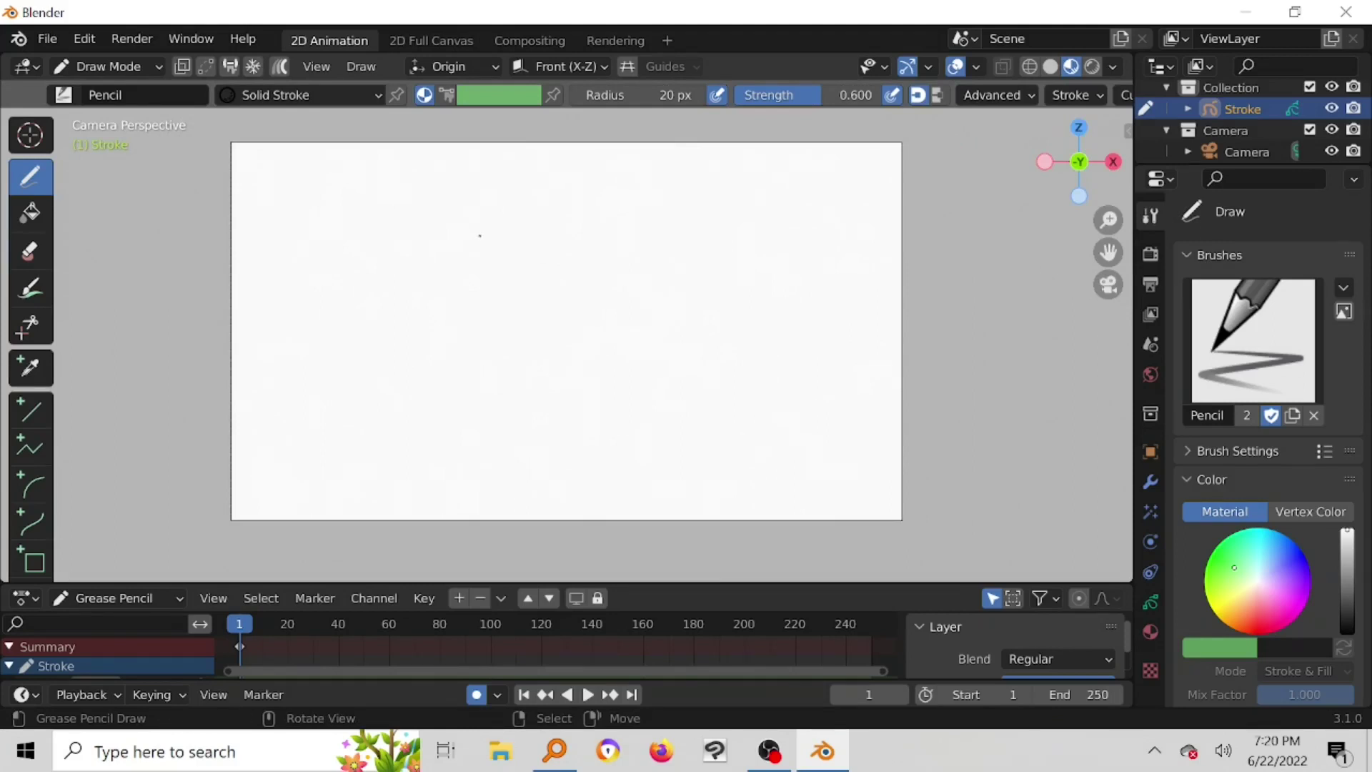
scroll(476, 226, up, 2)
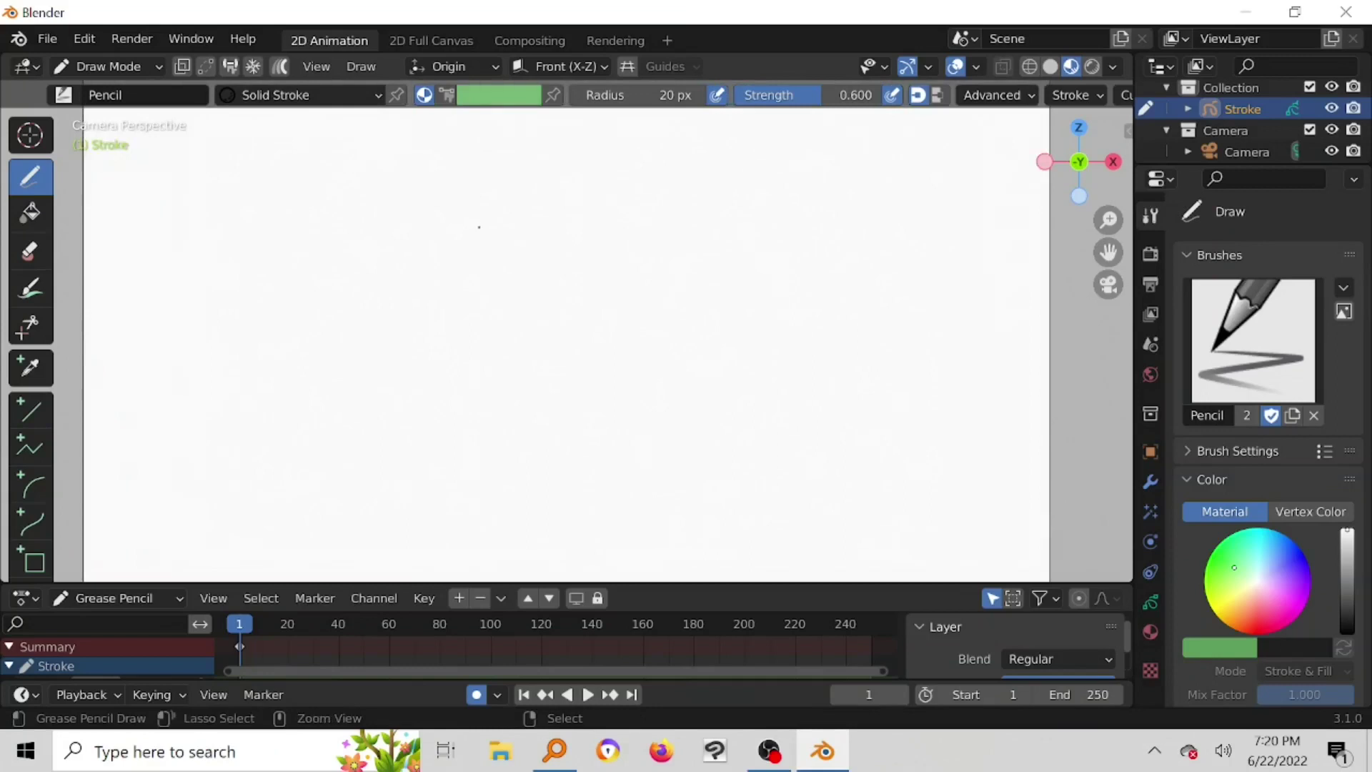
scroll(444, 225, down, 2)
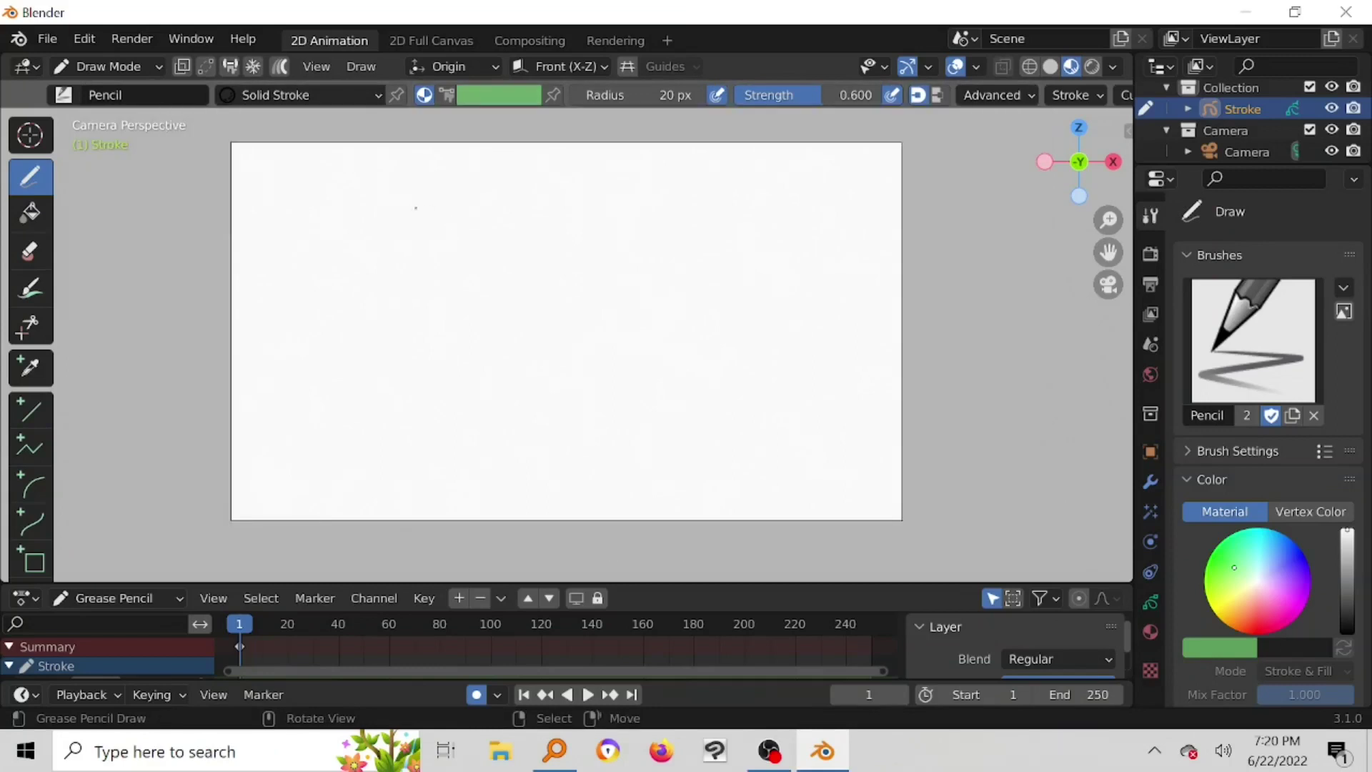
drag(397, 169, 503, 247)
key(ctrl)
key(ctrl+z)
shift+middle_drag(397, 299, 509, 350)
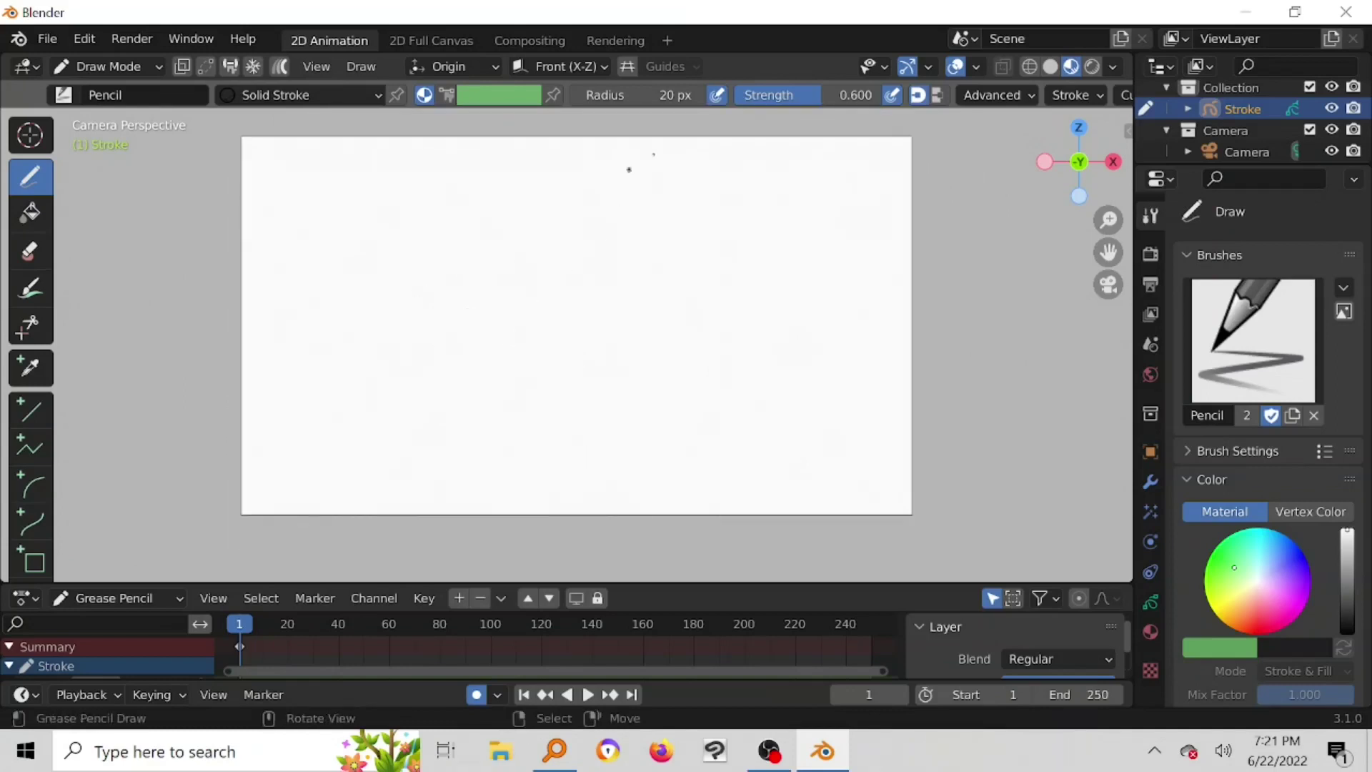
drag(493, 258, 598, 300)
key(ctrl+z)
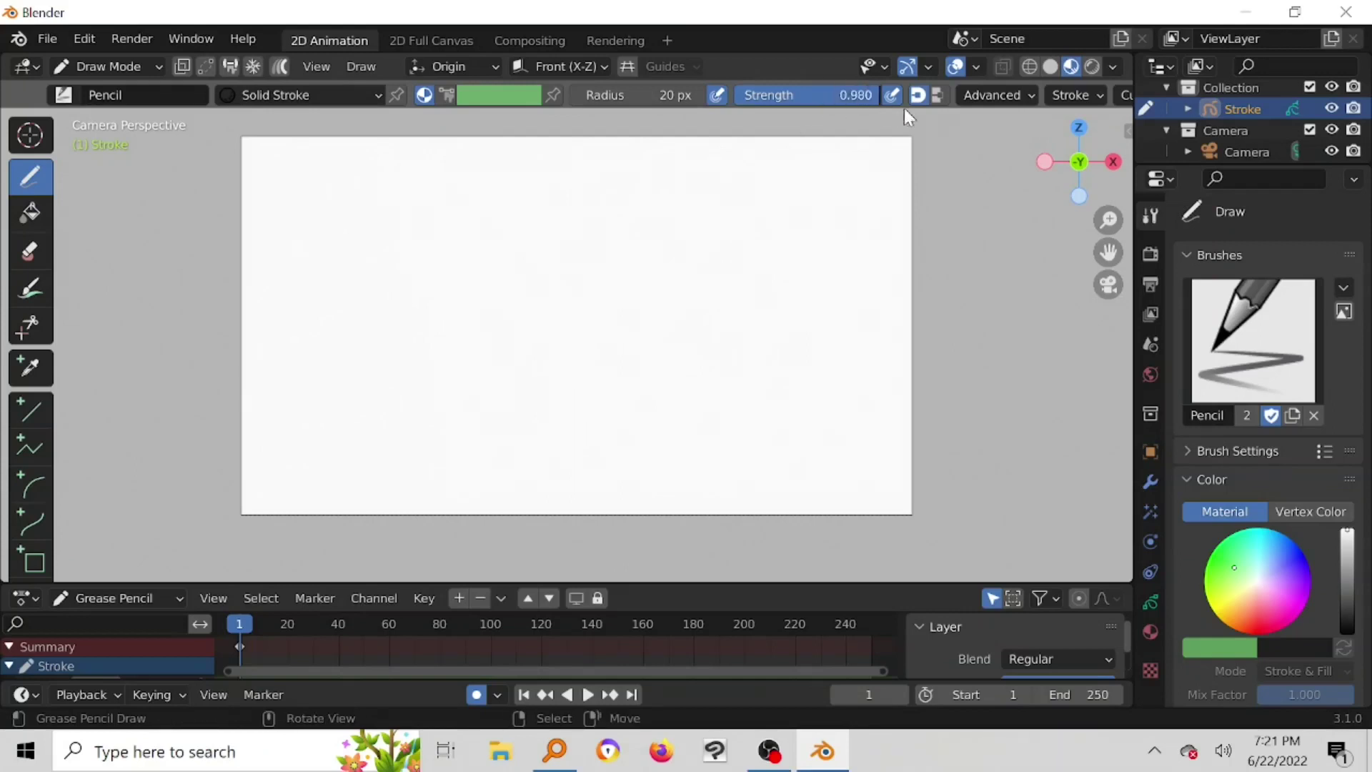
Step: Set the Pencil brush strength to 0.682 and try it with a few scribbles, undoing each one
drag(854, 103, 810, 103)
drag(426, 230, 581, 303)
key(ctrl+z)
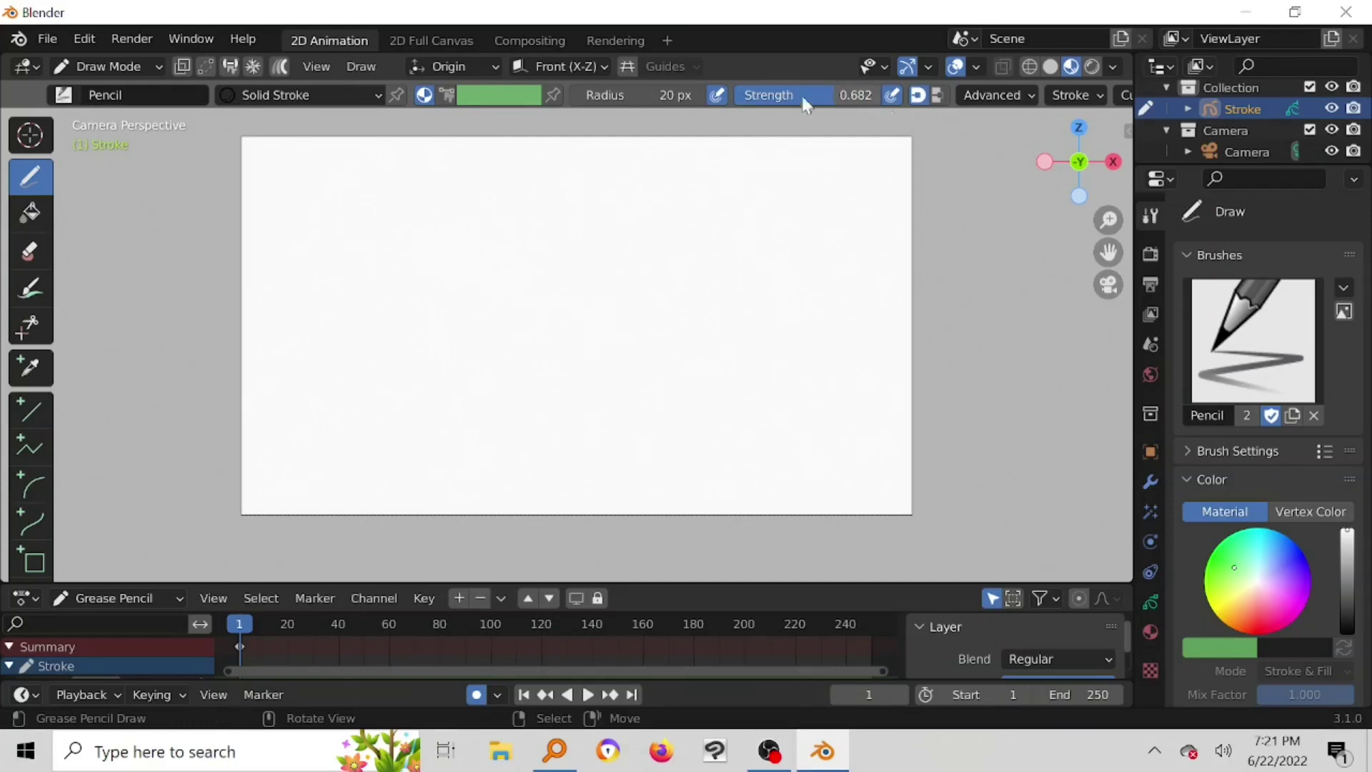
mouse_move(518, 208)
mouse_down()
mouse_move(581, 243)
mouse_move(686, 232)
mouse_up()
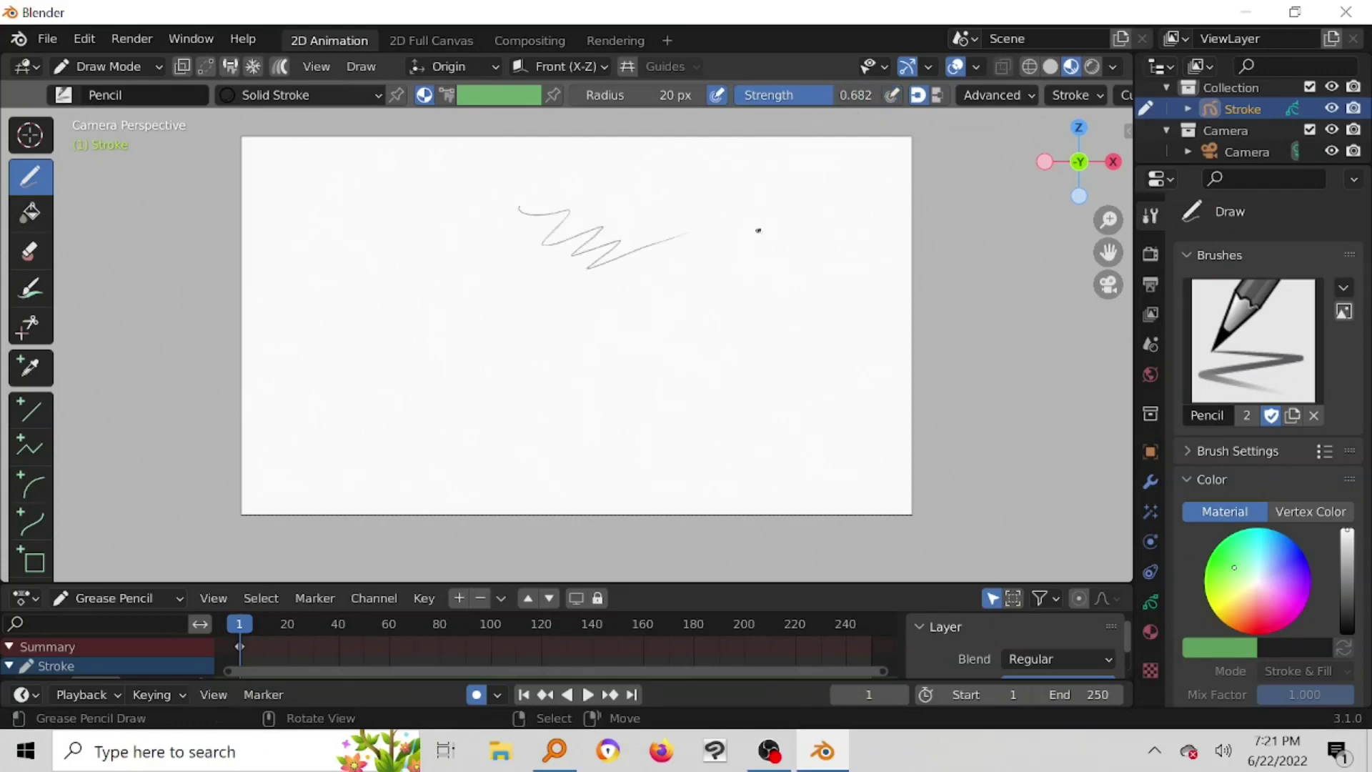
key(ctrl+z)
drag(463, 295, 588, 314)
key(ctrl+z)
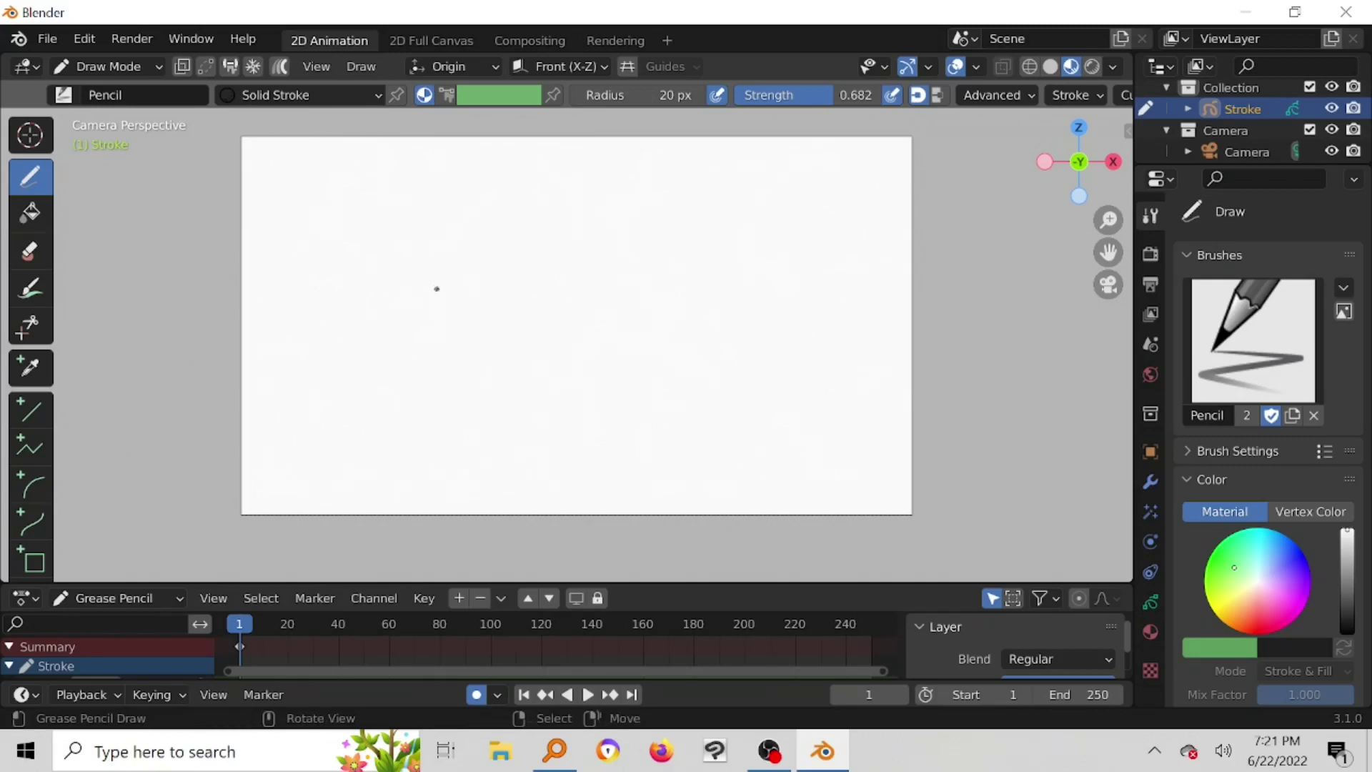
Step: Sketch the figure's head as loose overlapping circles near the upper-left corner of the canvas
click(344, 221)
mouse_move(338, 213)
mouse_down()
mouse_move(367, 201)
mouse_move(350, 241)
mouse_up()
Step: Enlarge the Dope Sheet to expose the Lines and Fills layers, and toggle the Lines layer's visibility off and on
drag(206, 583, 217, 509)
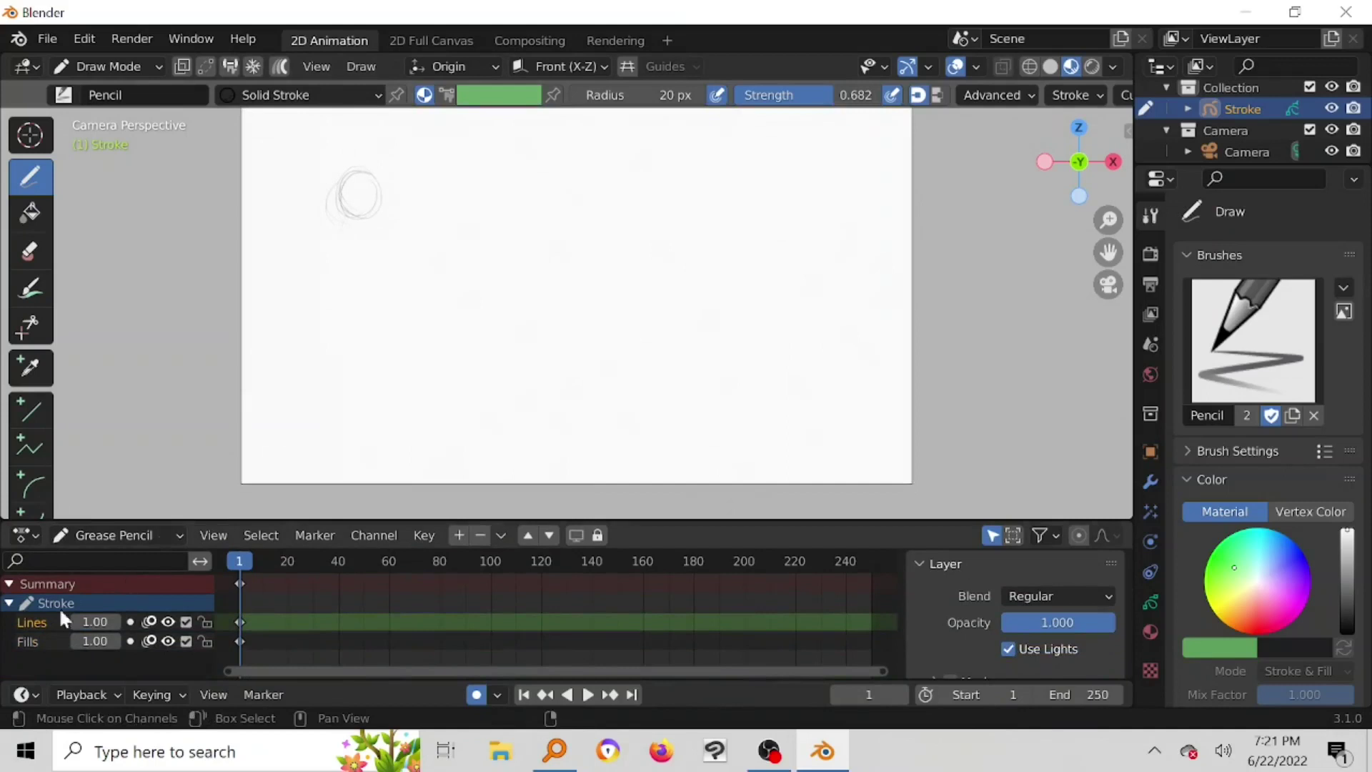
click(166, 622)
click(165, 622)
click(166, 620)
click(166, 622)
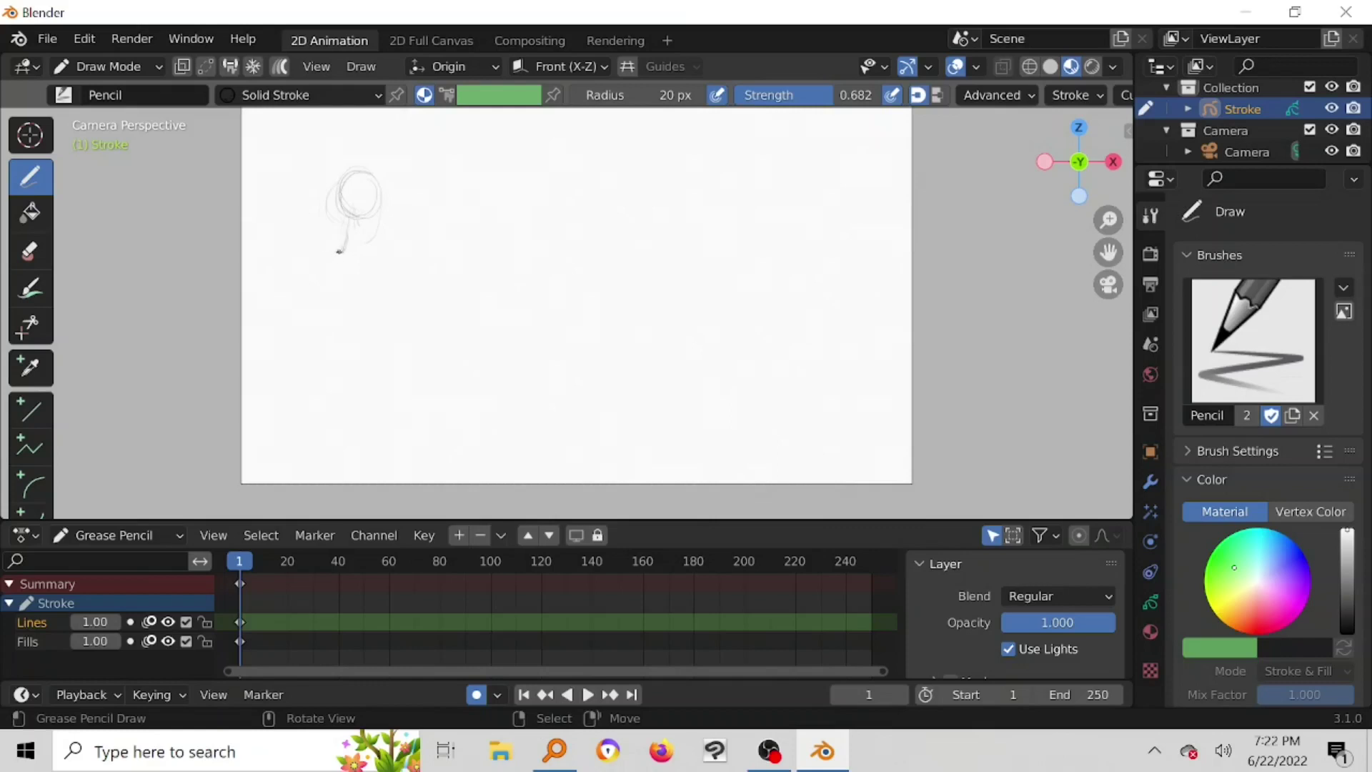
Step: Sketch the neck and a triangular shoulder line with a joint mark at each end below the head
drag(342, 251, 339, 254)
click(381, 264)
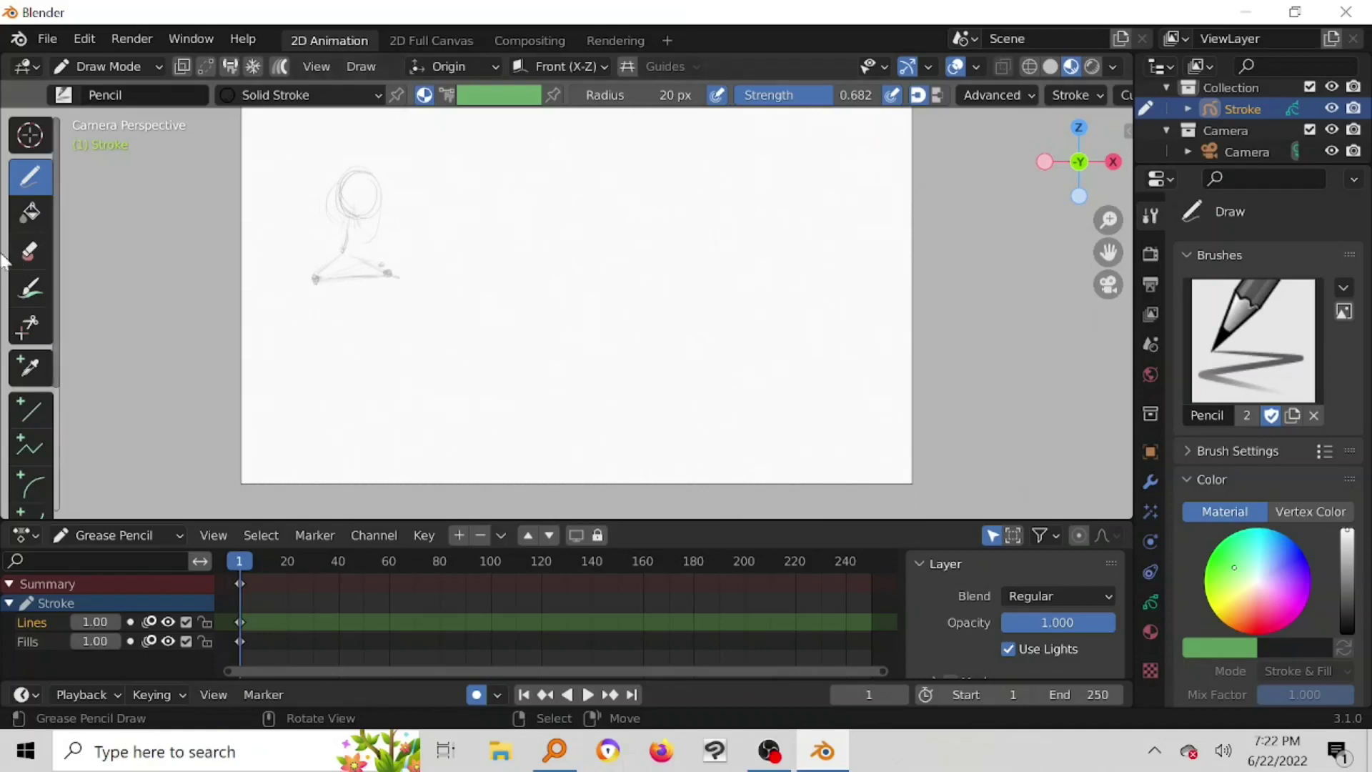
Step: Switch to the Eraser Soft brush and reduce its radius to 5 px
click(29, 251)
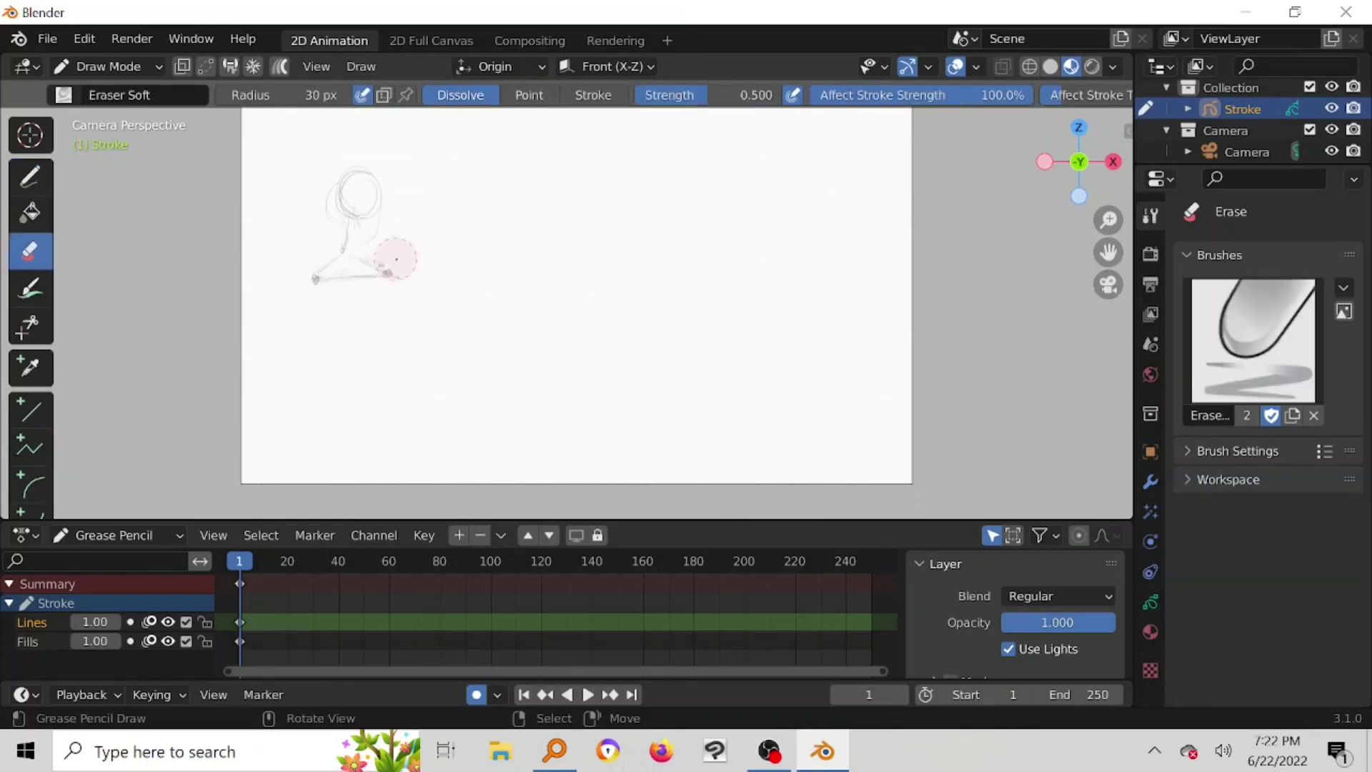
key(f)
key(f)
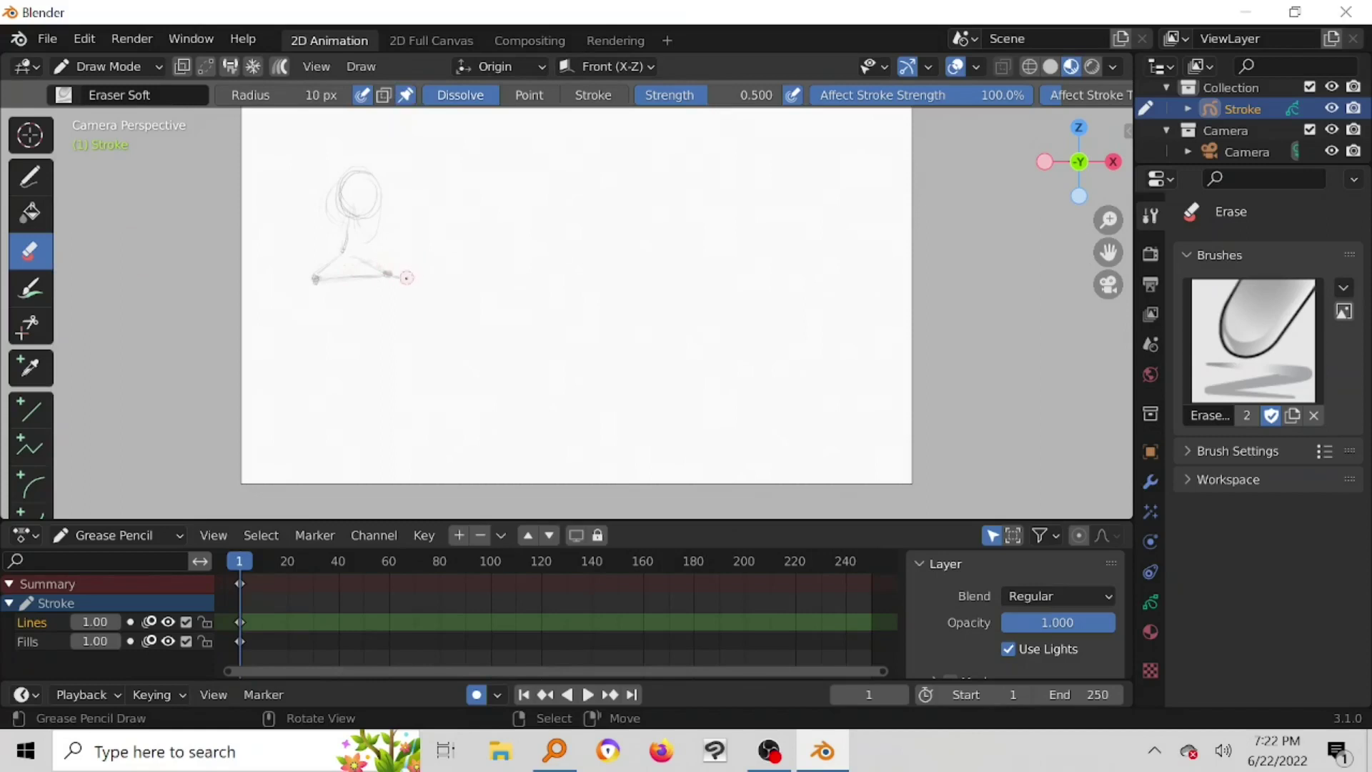
key(bracketleft)
key(bracketleft)
key(bracketleft)
key(bracketleft)
key(bracketleft)
key(bracketright)
key(bracketright)
key(bracketright)
key(bracketright)
key(bracketright)
key(bracketright)
key(bracketleft)
key(bracketleft)
key(bracketleft)
key(bracketleft)
key(bracketleft)
key(bracketleft)
key(bracketleft)
Step: Pencil a slanting spine line down from the shoulders, and erase excess strokes around the right-hand shoulder joint
click(41, 183)
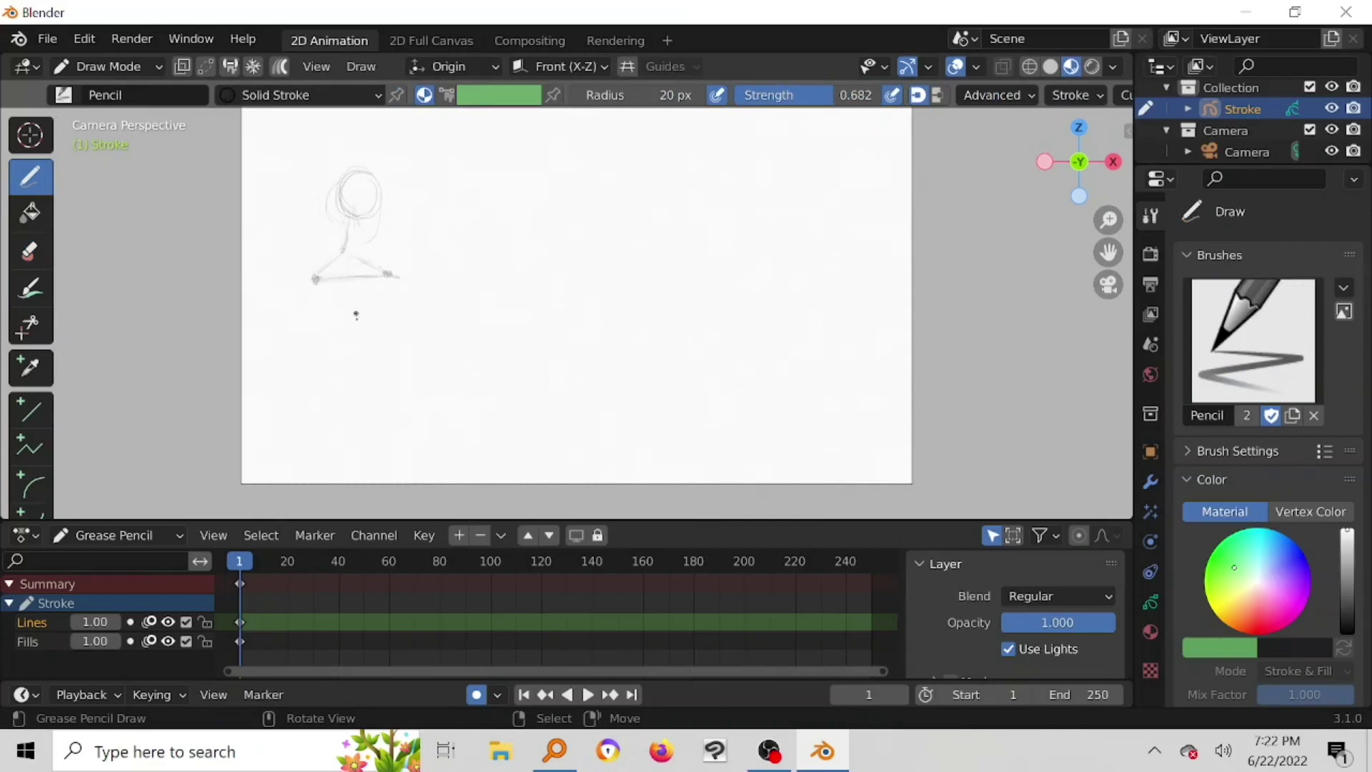
drag(350, 259, 368, 328)
drag(360, 264, 382, 357)
click(29, 251)
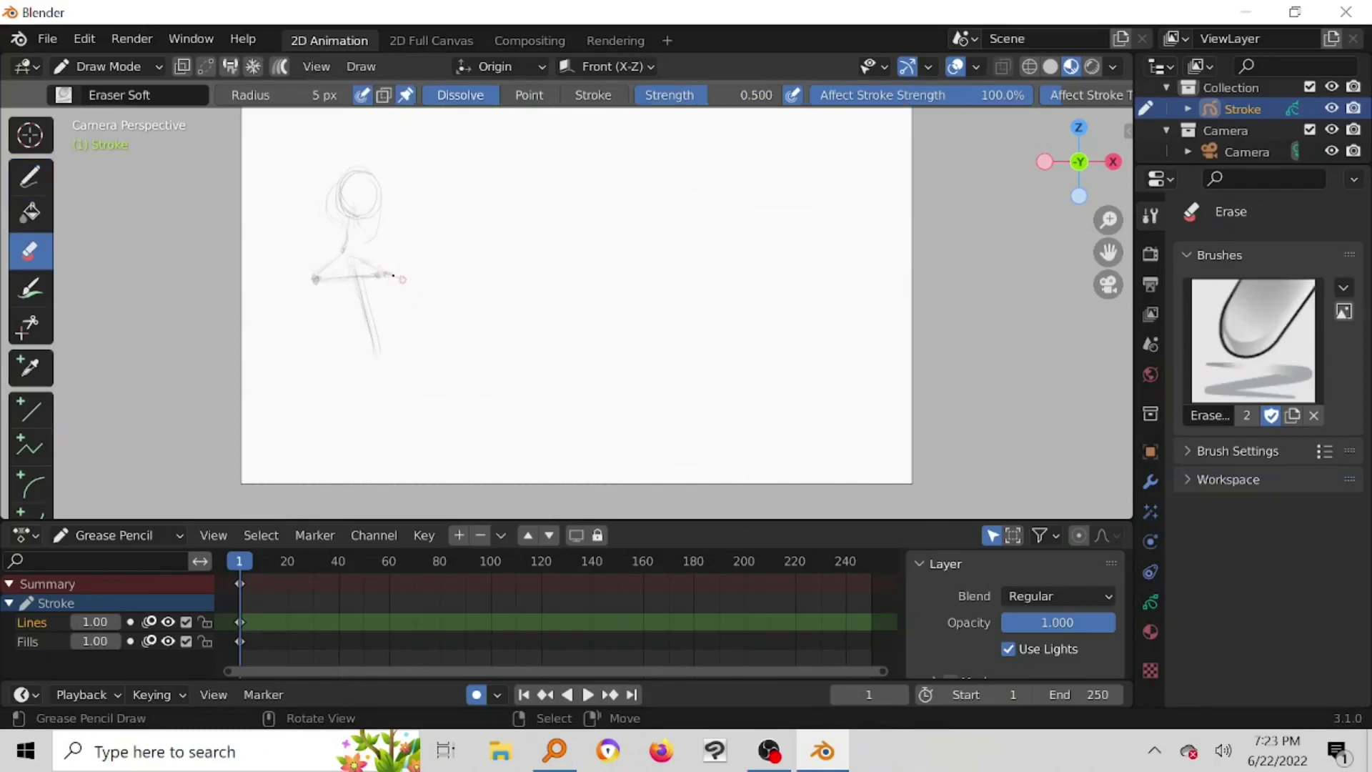
Step: Sketch the left-hand arm with its elbow joint, extend the spine downward and add a short hip line at its end
click(37, 178)
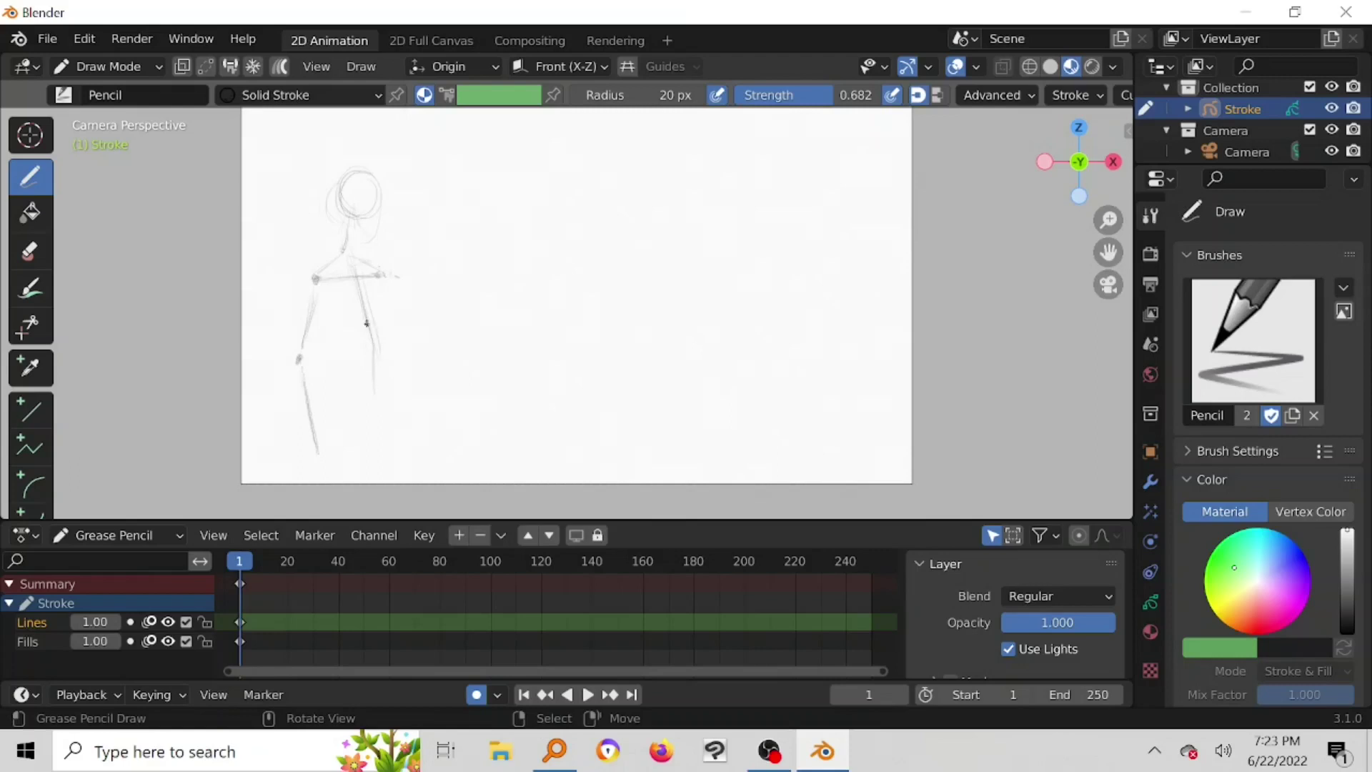
drag(367, 320, 384, 407)
drag(373, 435, 403, 433)
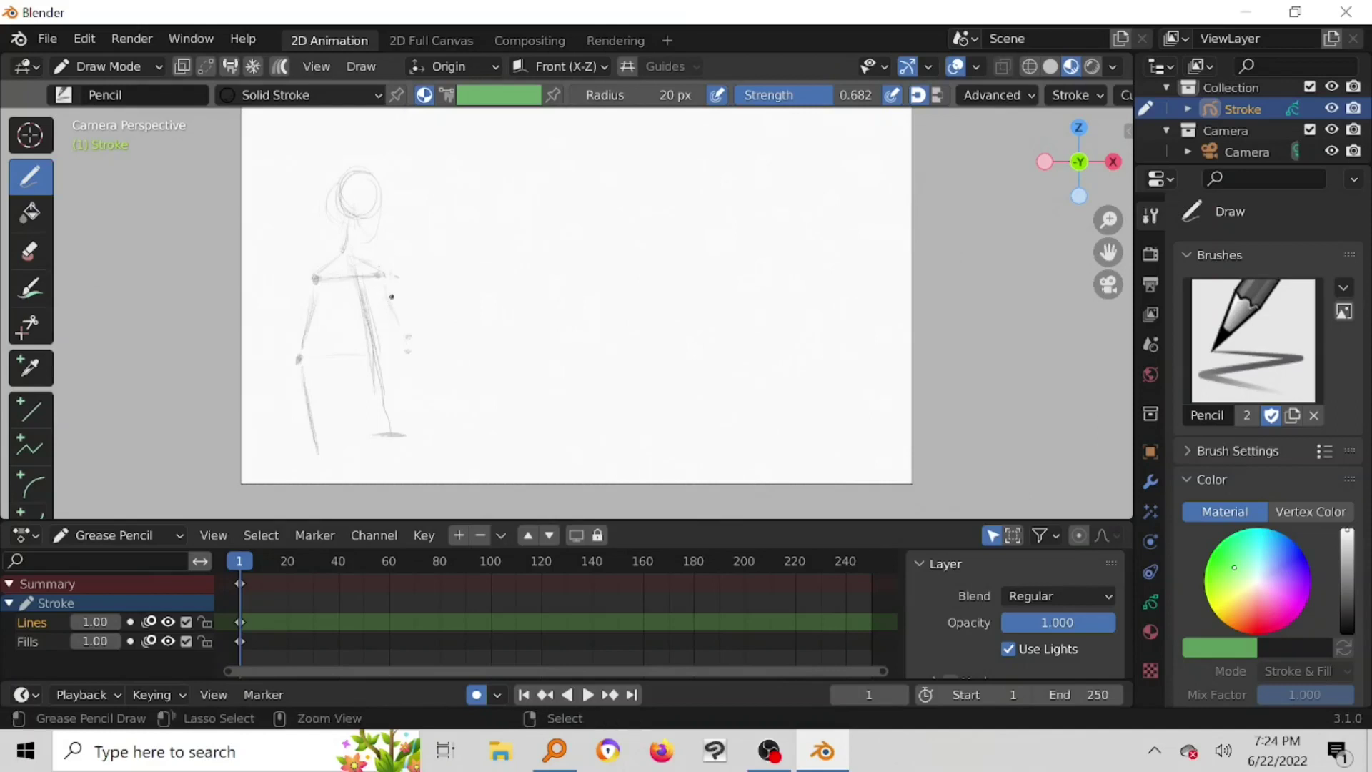
Step: Sketch the right-hand upper arm, erase the extra elbow mark and draw the forearm slanting outward
drag(390, 294, 409, 334)
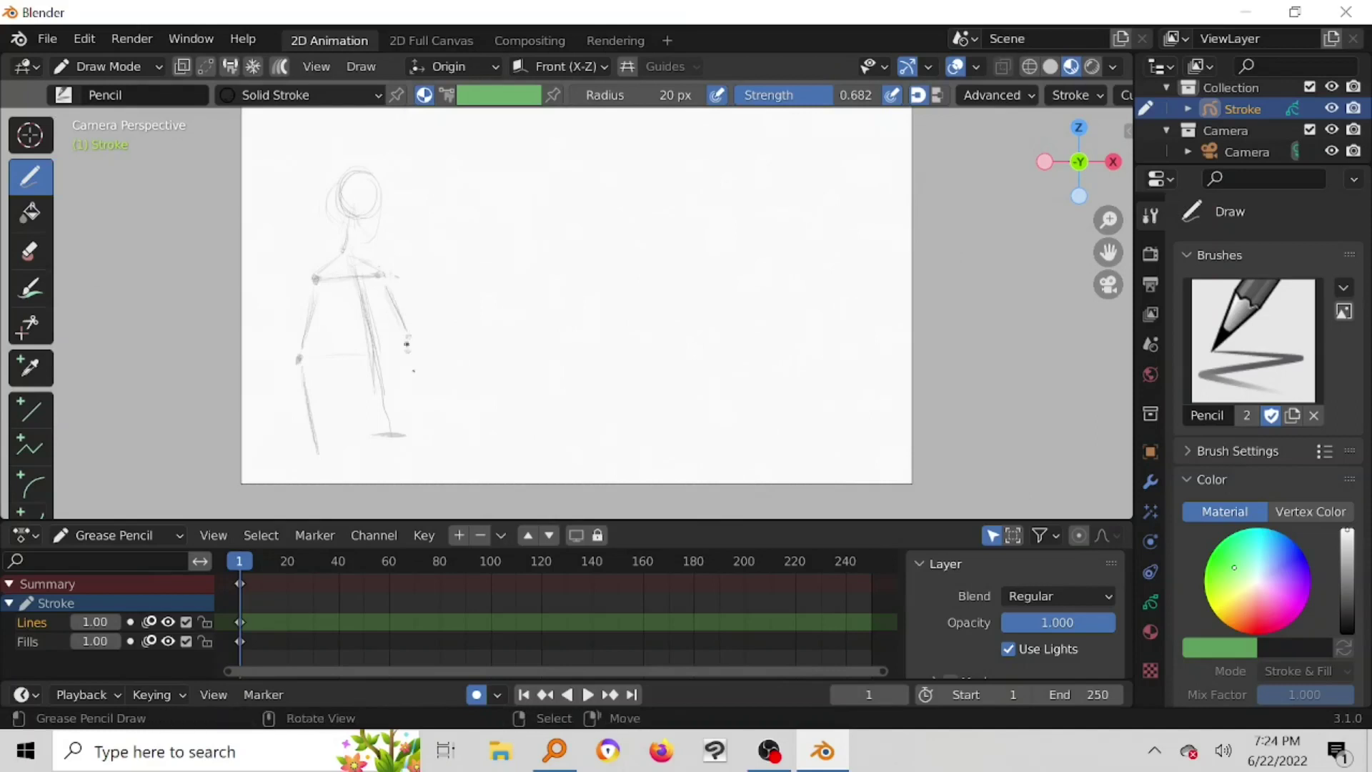
click(30, 251)
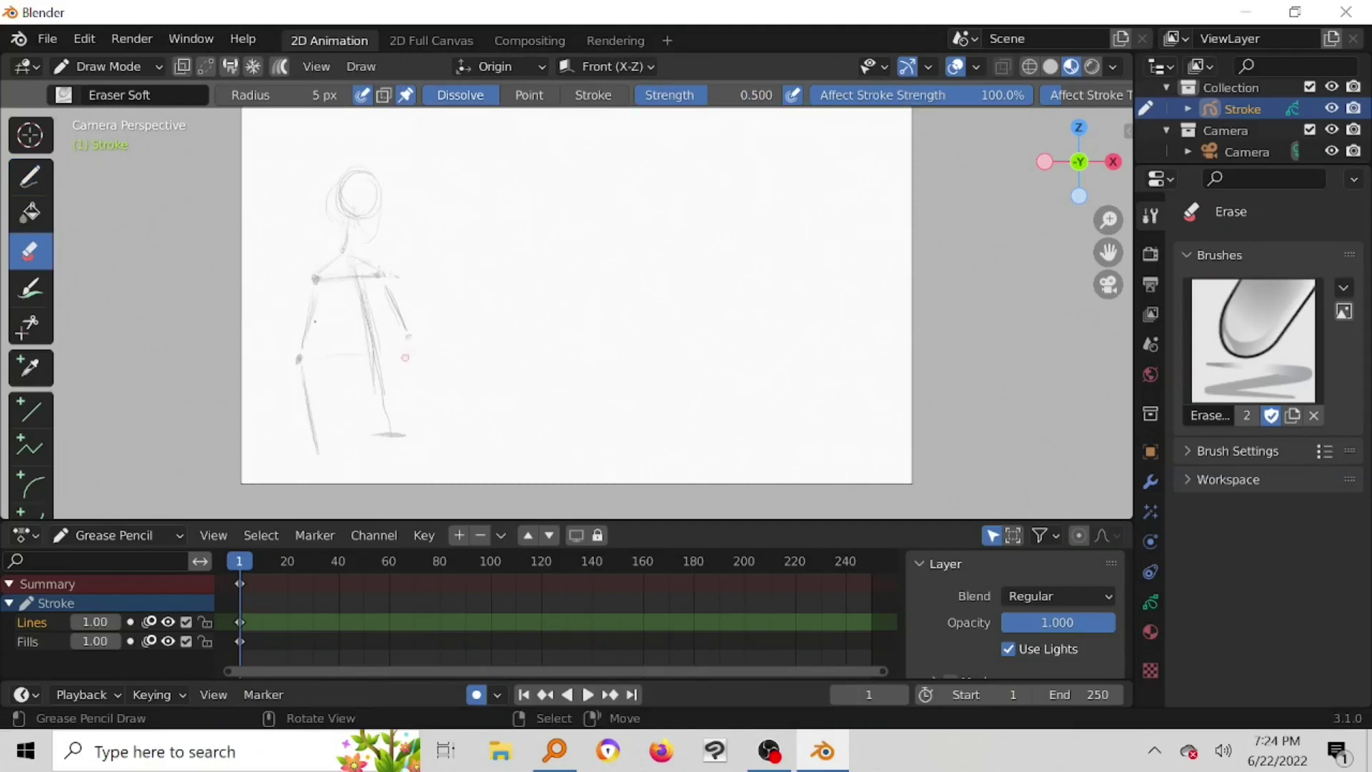
click(30, 176)
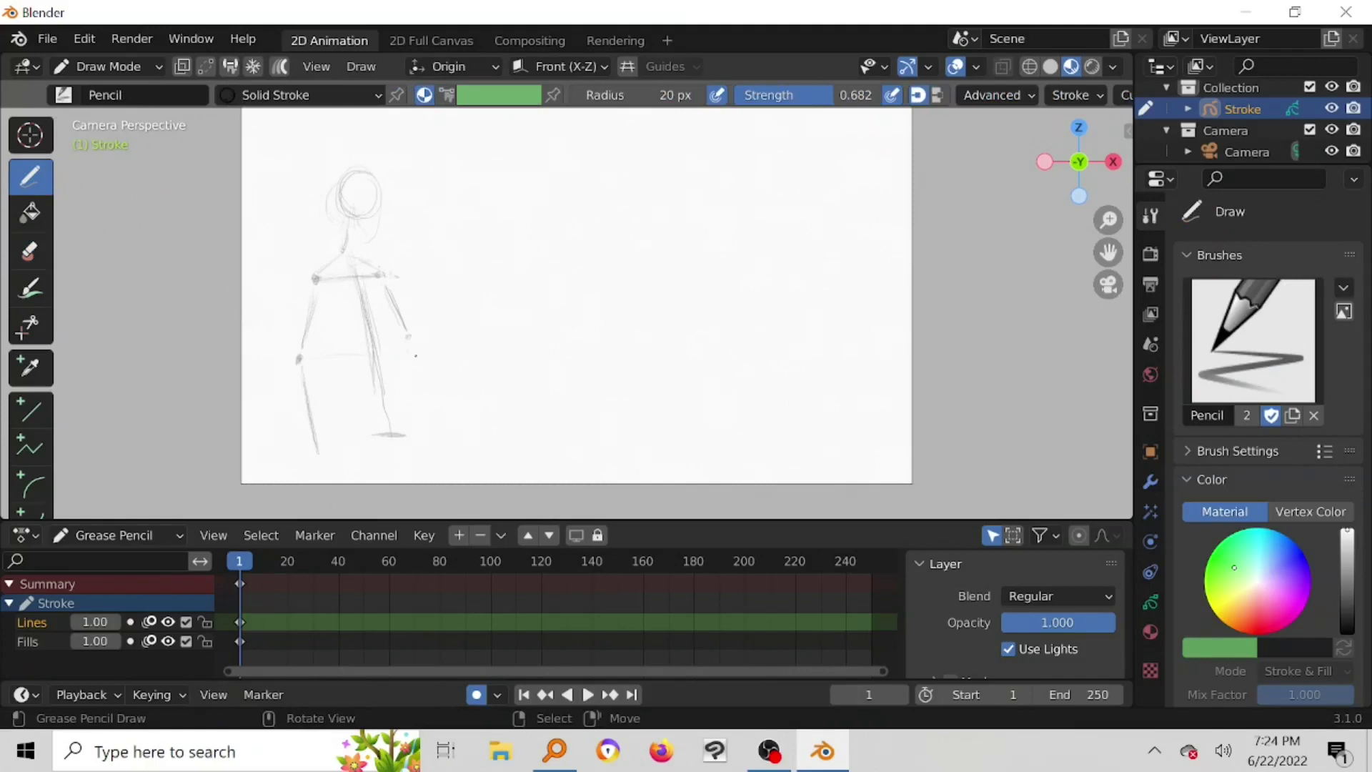
drag(412, 353, 455, 426)
Step: In Edit Mode, scale all of the figure's strokes to about 0.78 and move them up about 0.5 m
scroll(511, 269, down, 1)
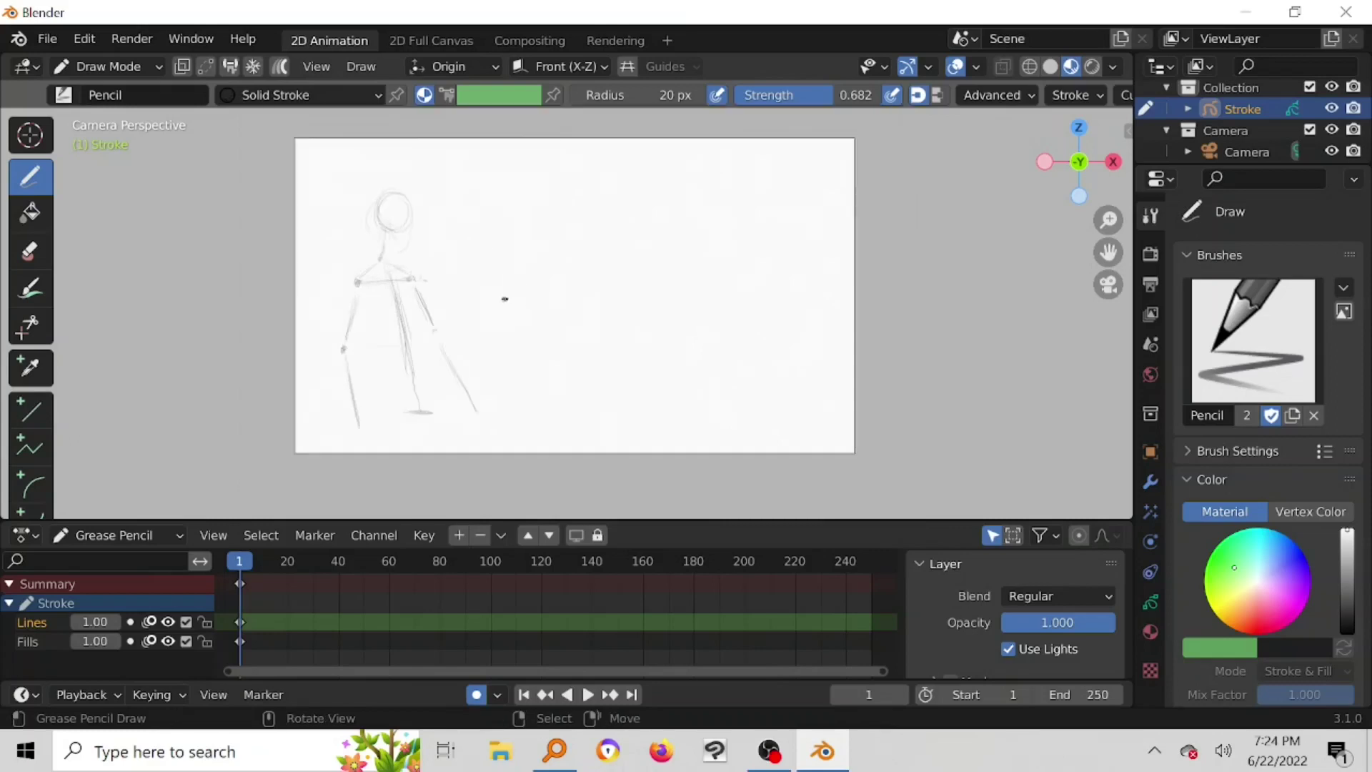
click(148, 66)
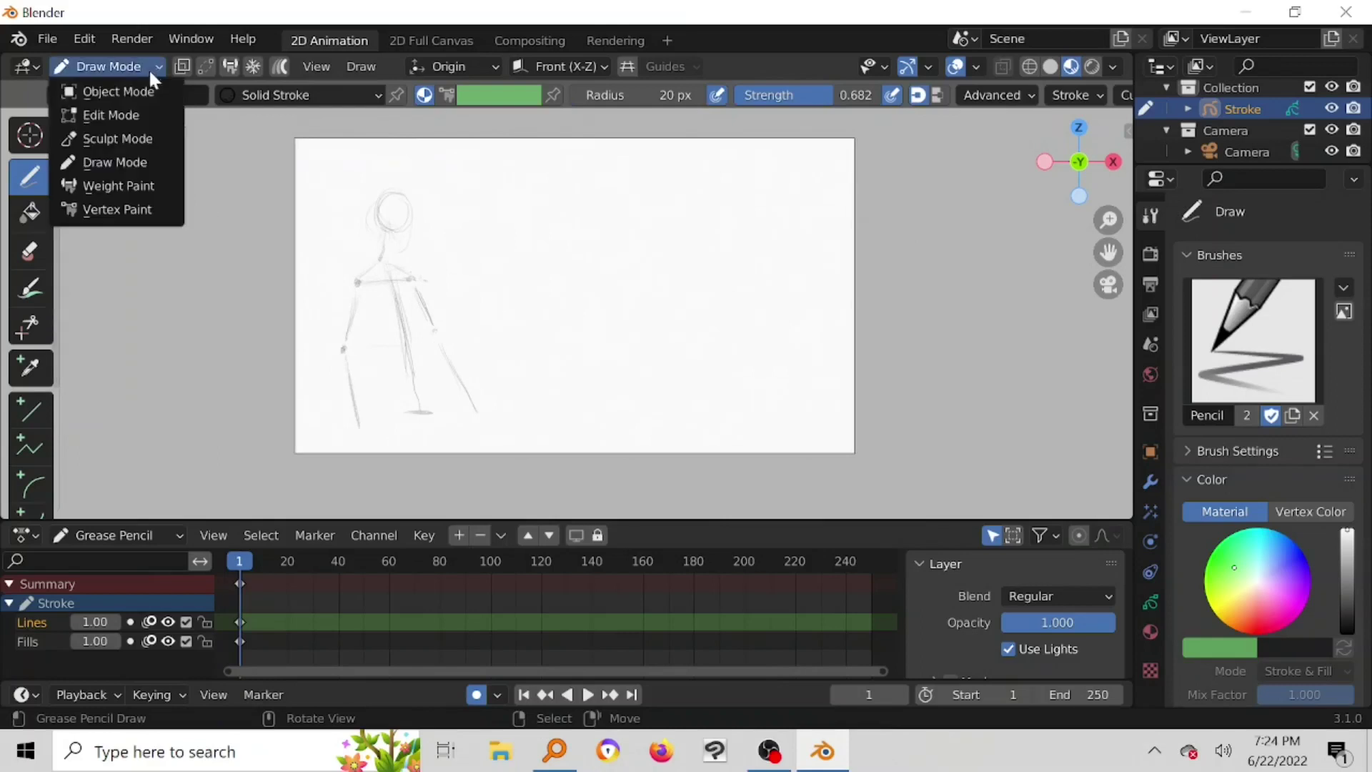
click(132, 116)
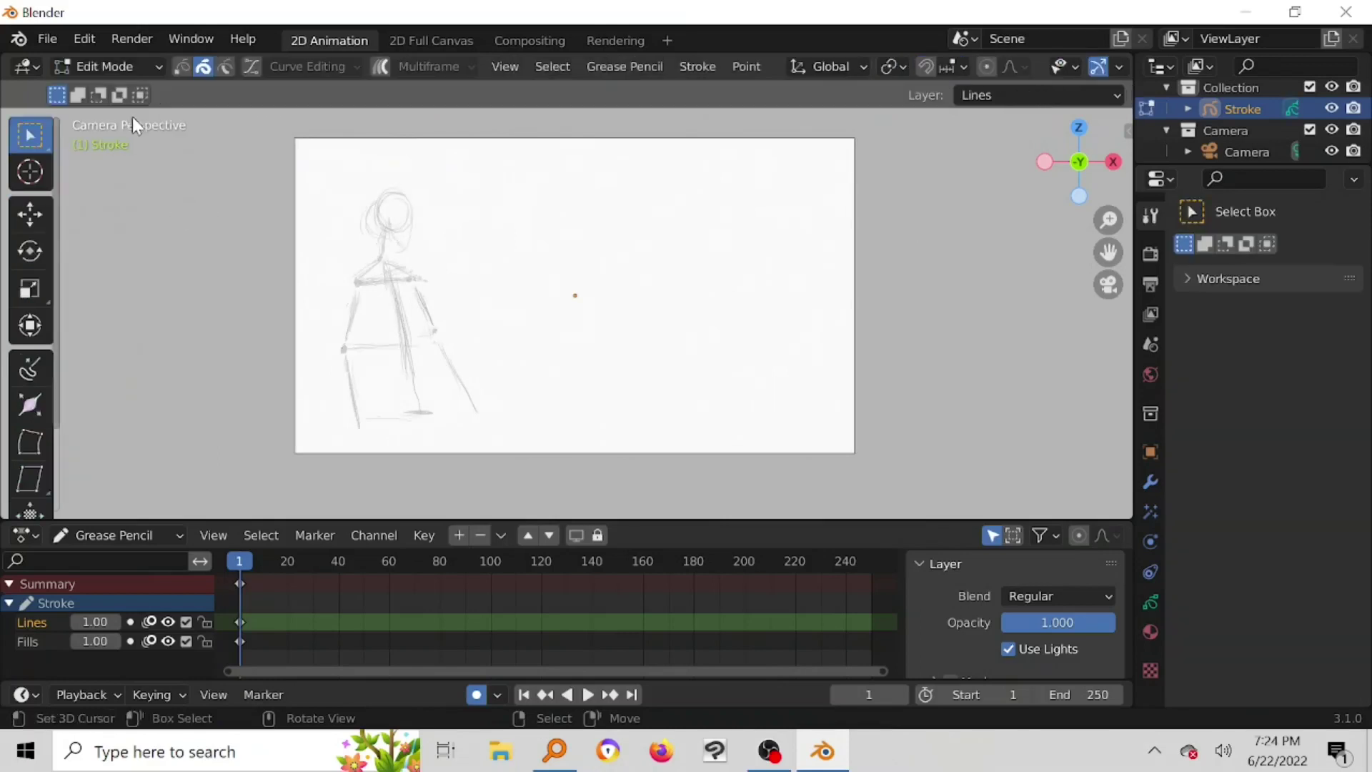
key(a)
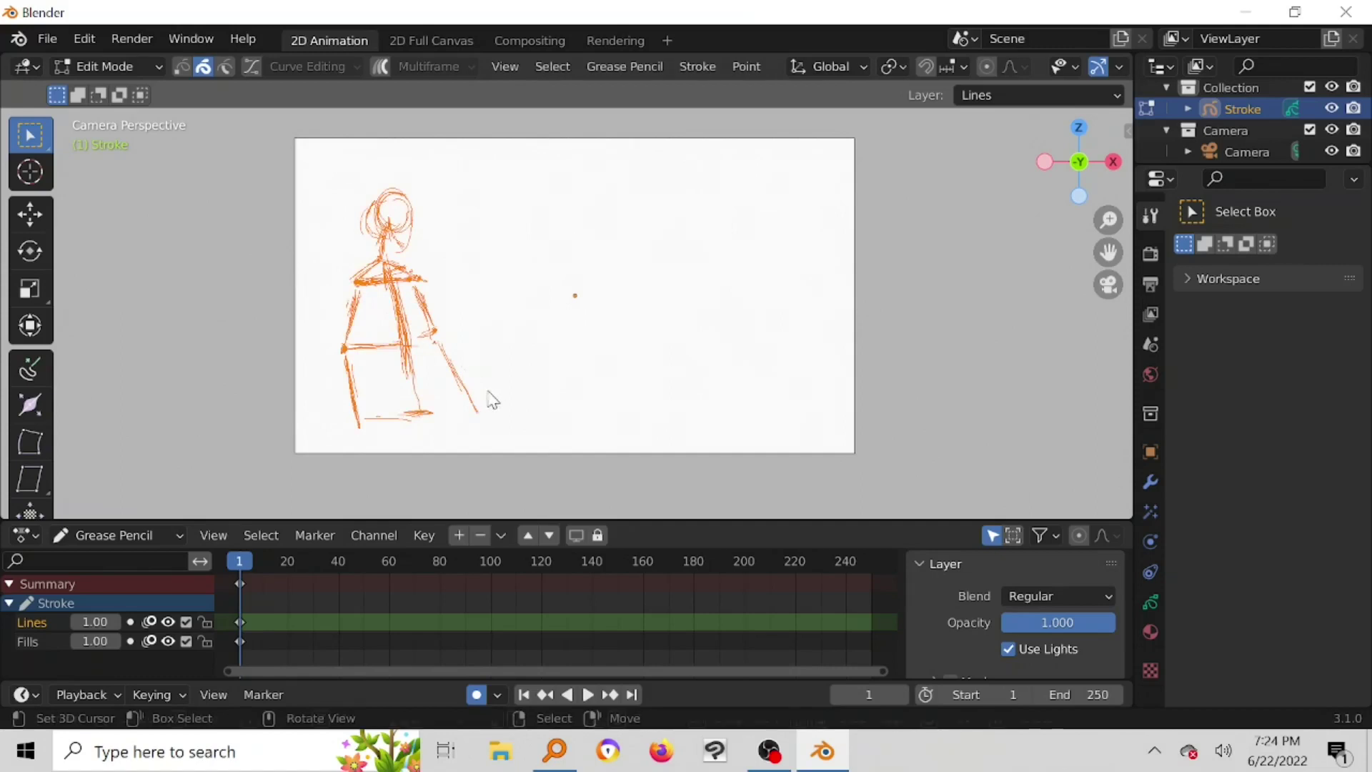
key(s)
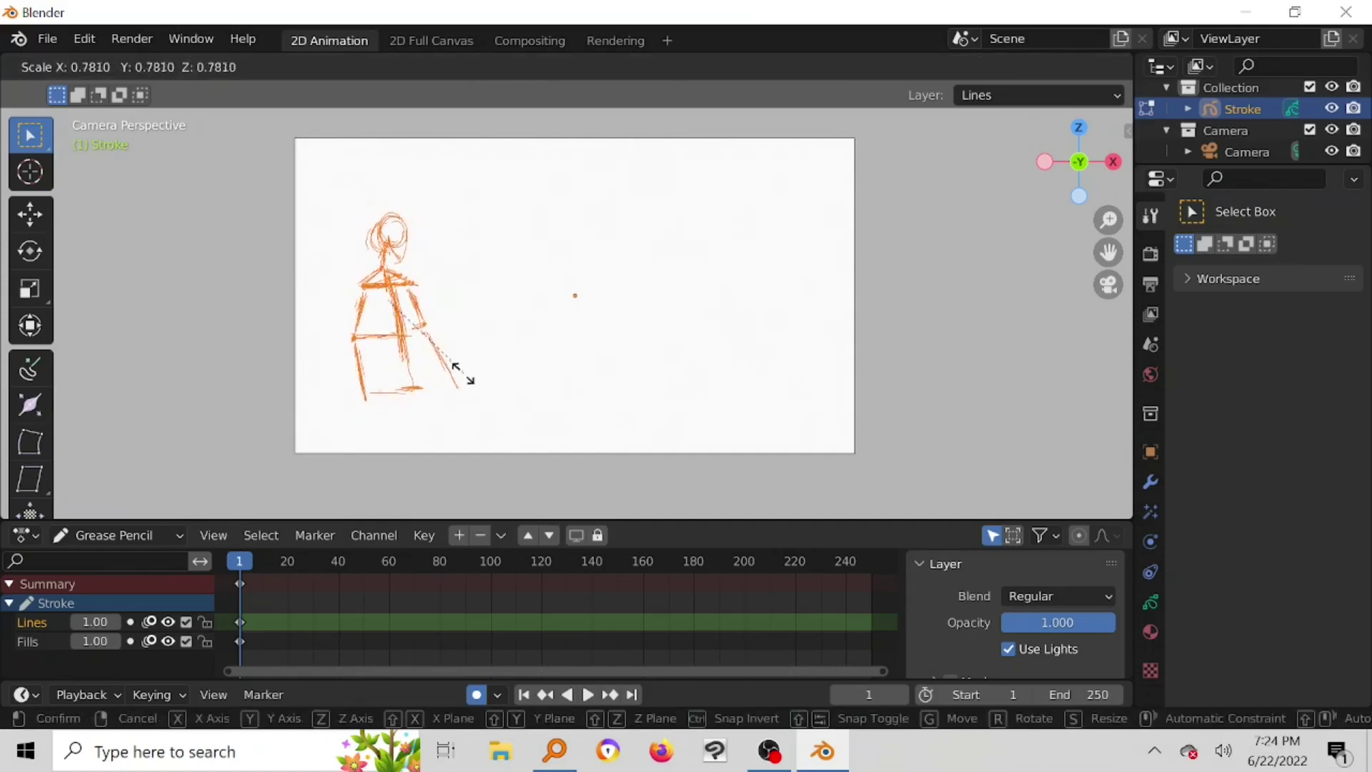
click(460, 373)
key(g)
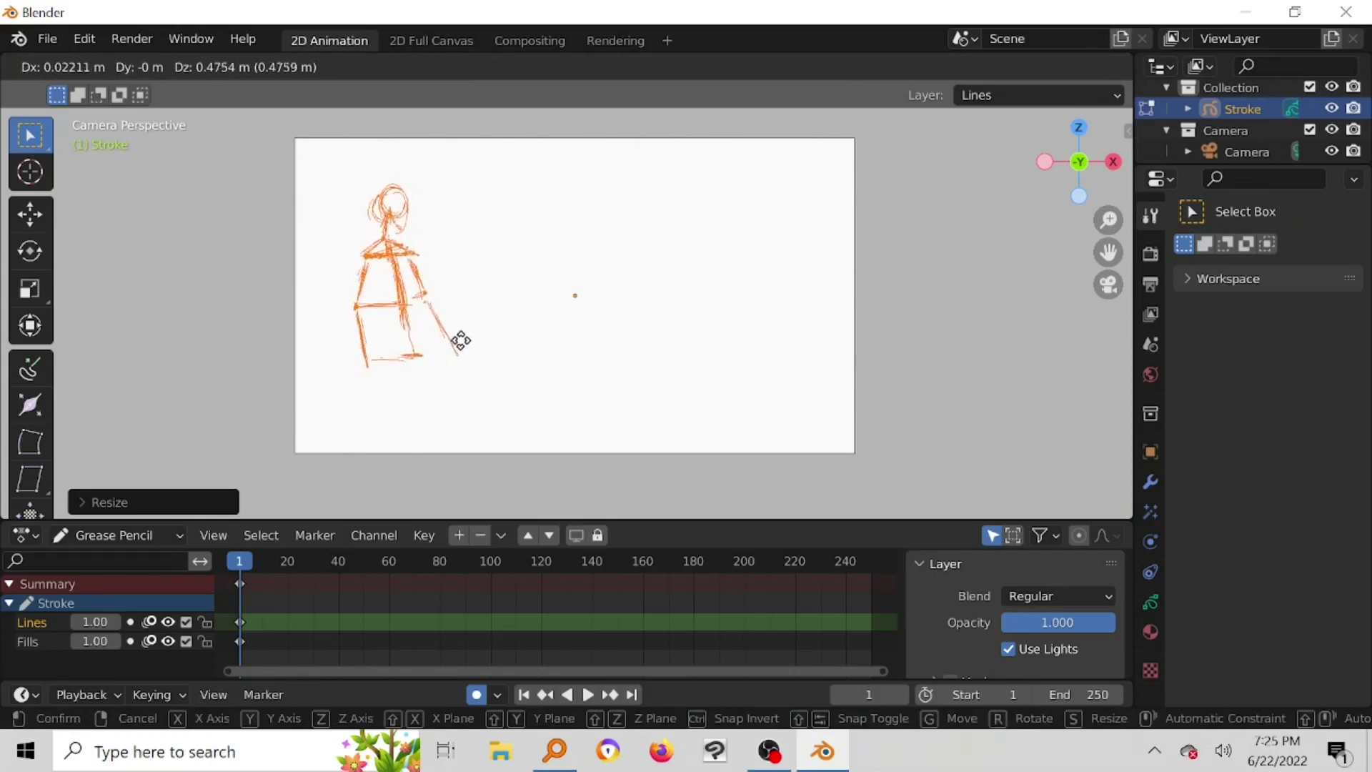
click(458, 372)
Step: Return to Draw Mode and sketch a blocky hand at the end of the left-hand arm
click(140, 68)
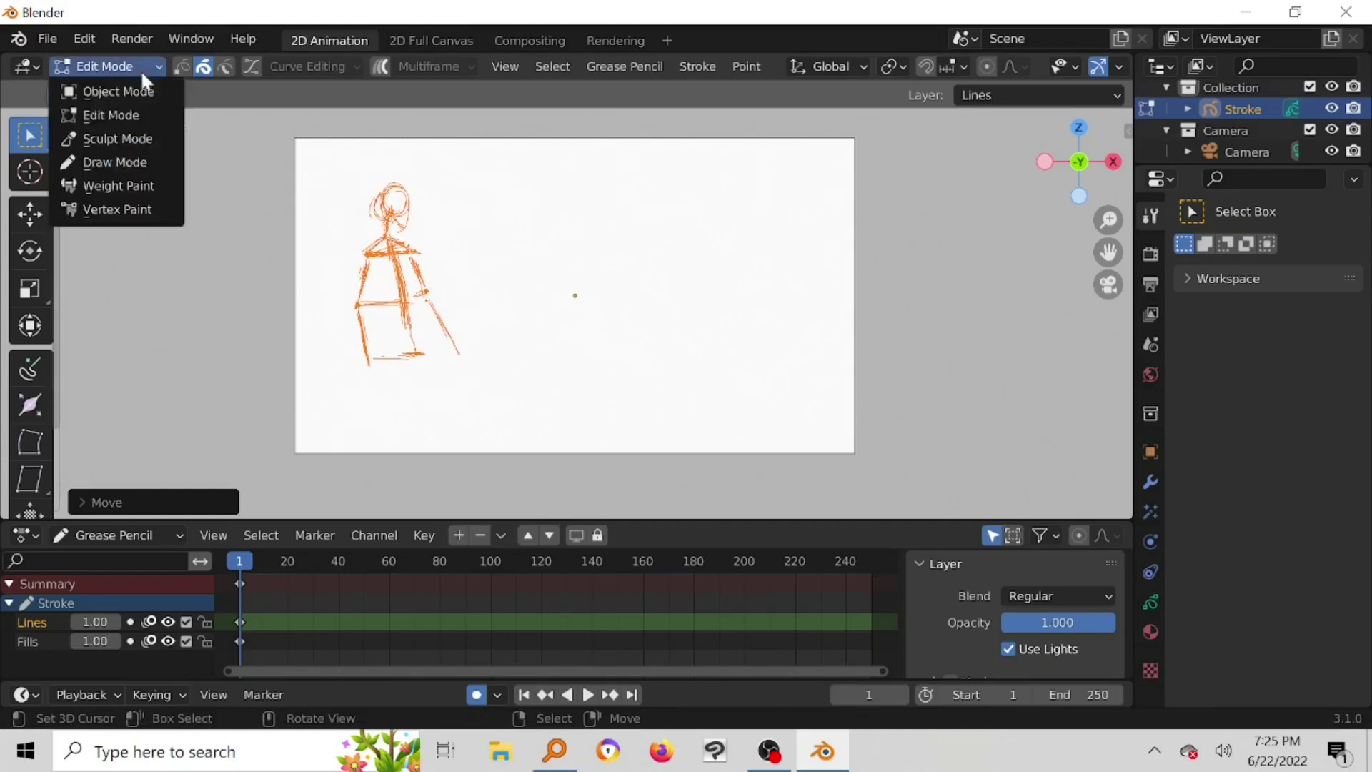
click(119, 161)
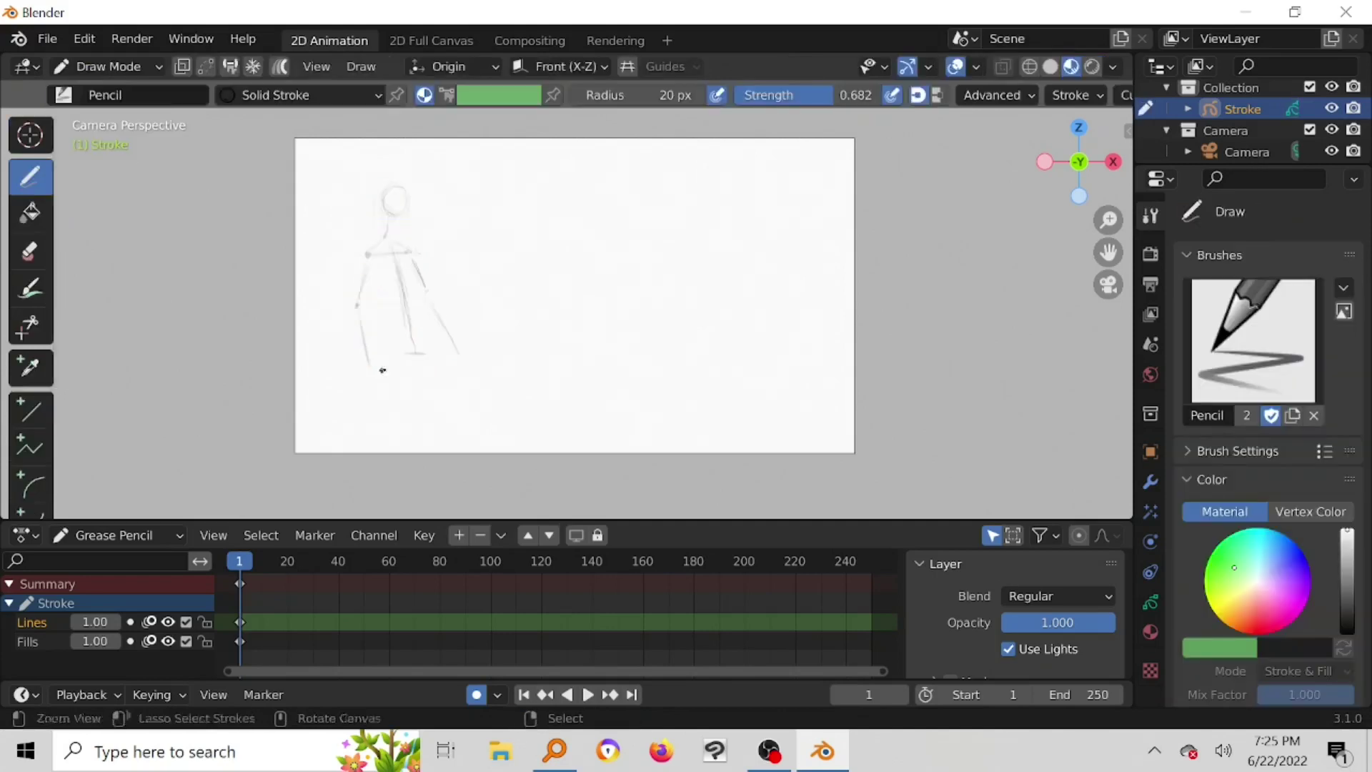
scroll(381, 361, up, 2)
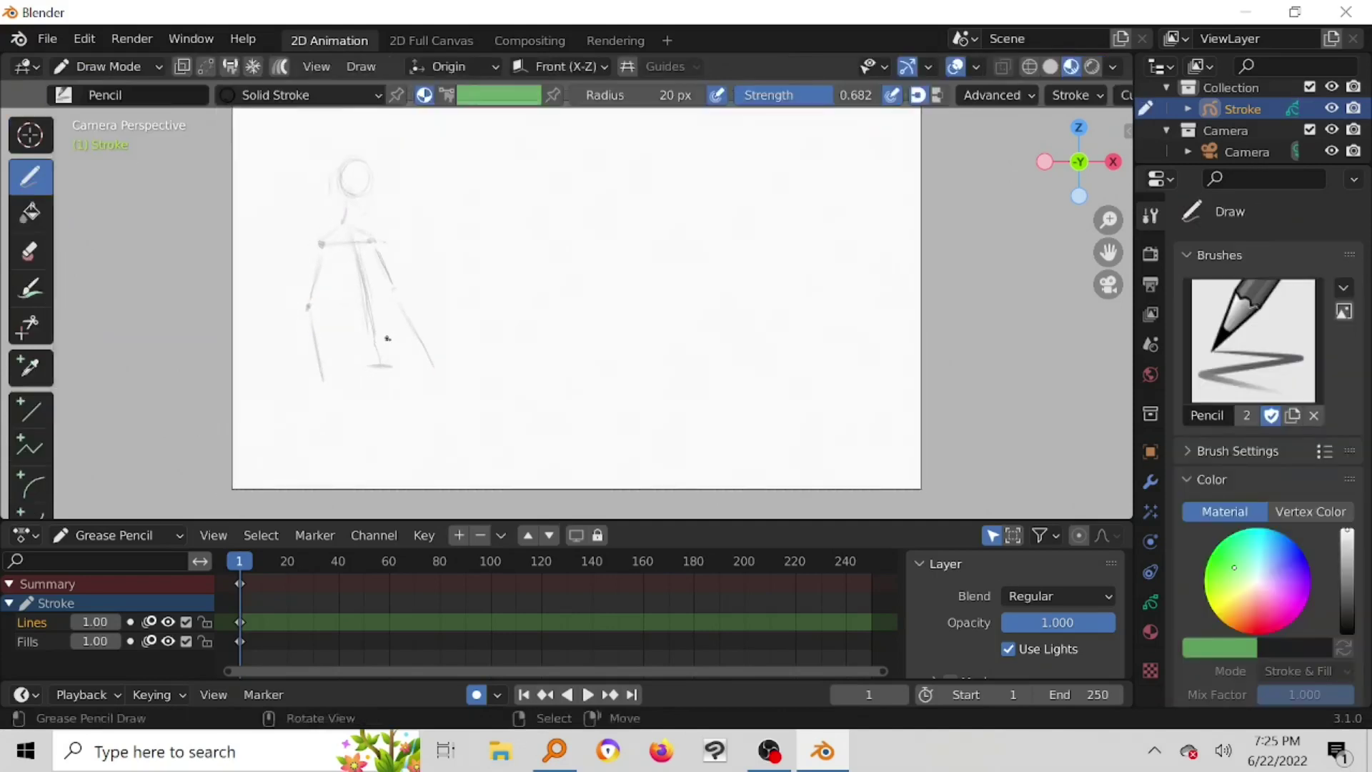
mouse_move(387, 338)
shift+middle_down()
mouse_move(413, 331)
mouse_move(418, 354)
mouse_move(429, 314)
mouse_move(421, 328)
shift+middle_up()
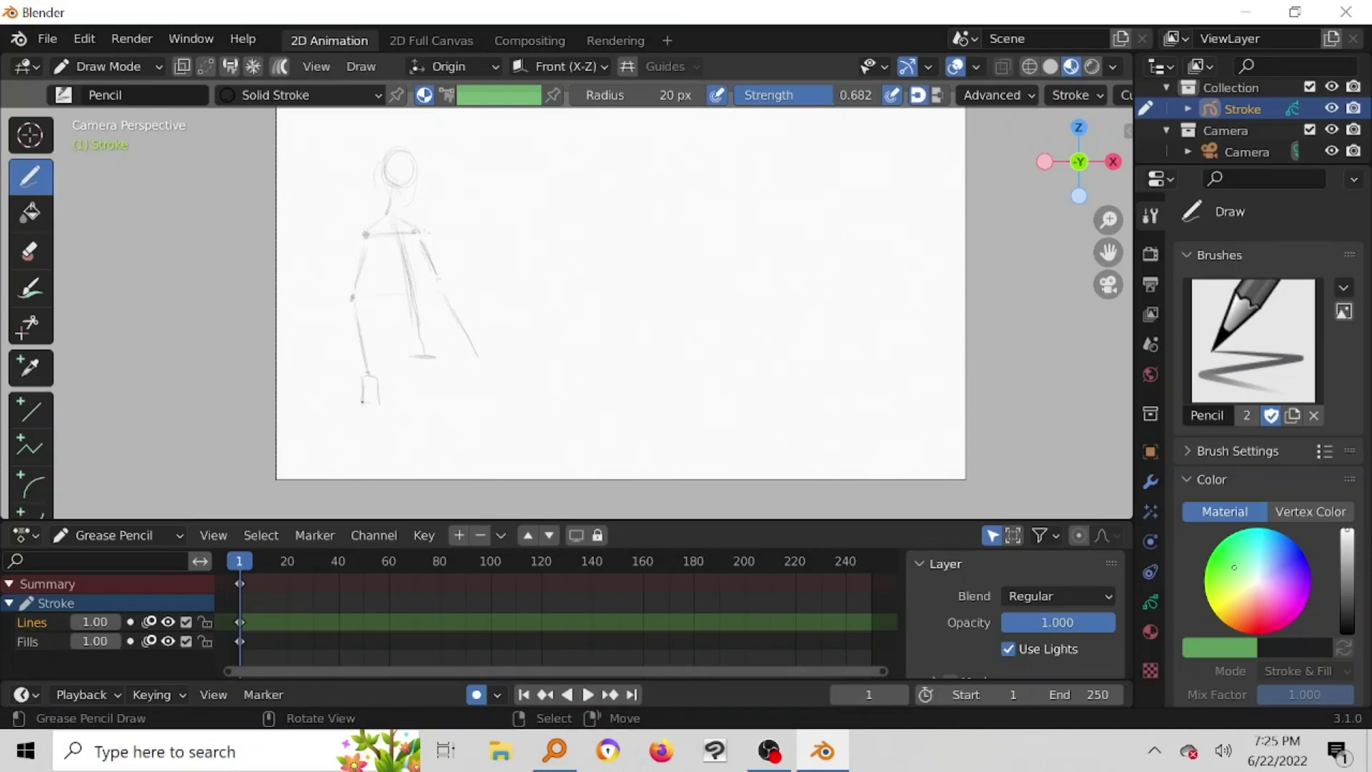
drag(362, 406, 382, 411)
Step: Sketch a boxy pelvis under the hip line and two upper legs ending in knee joint marks
mouse_move(409, 355)
mouse_down()
mouse_move(436, 353)
mouse_move(405, 364)
mouse_up()
drag(453, 429, 438, 384)
drag(455, 436, 467, 461)
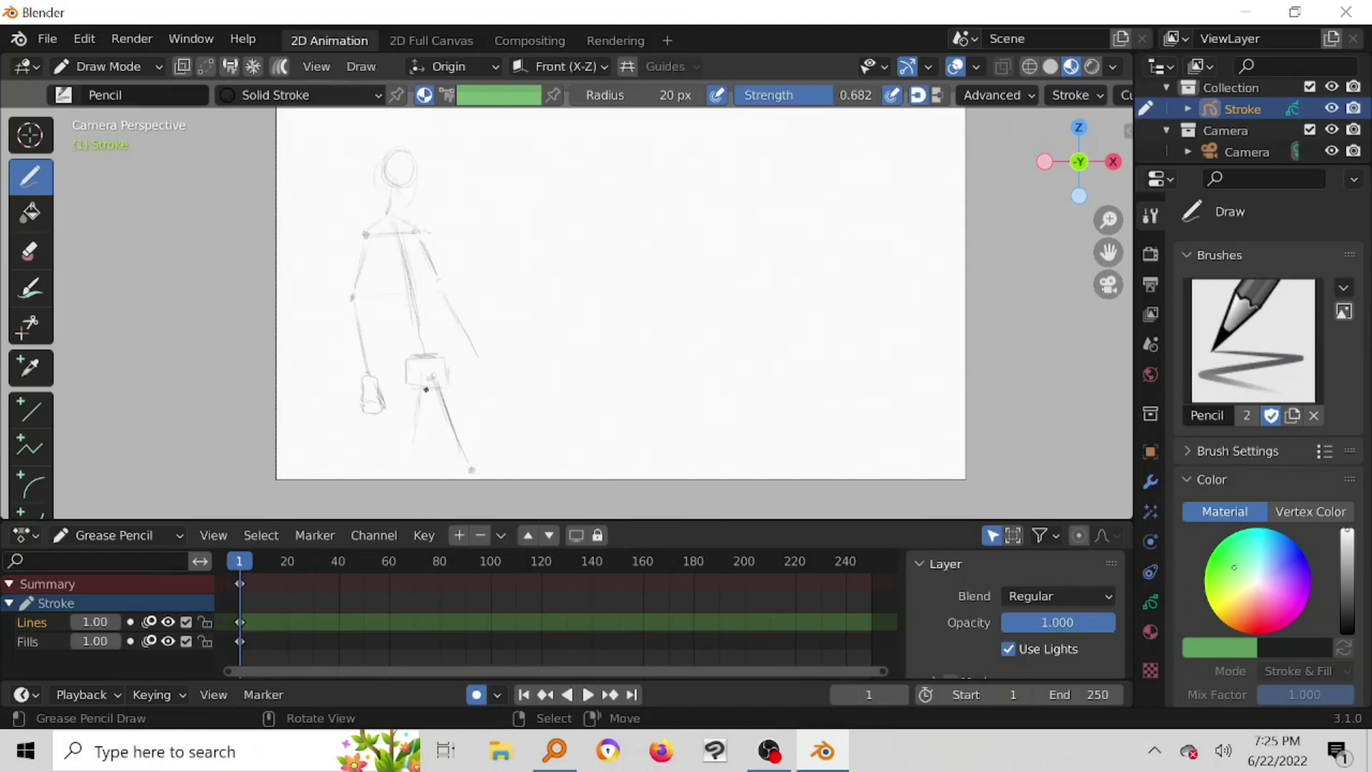
drag(425, 400, 421, 477)
Step: Sketch the hand at the end of the right-hand forearm
drag(482, 373, 490, 363)
drag(466, 350, 488, 364)
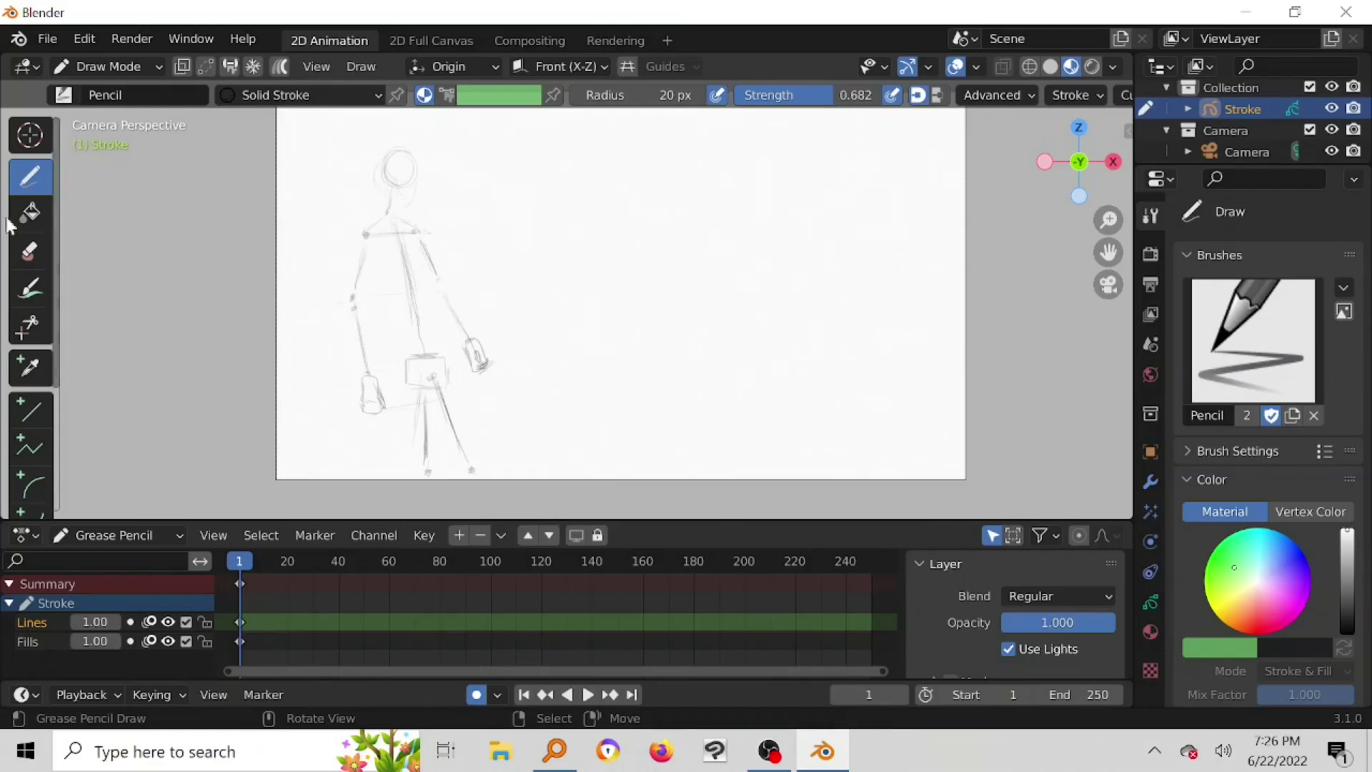
Step: Erase the extra elbow joint mark on the left-hand arm and redraw the upper arm down to the remaining joint
click(29, 250)
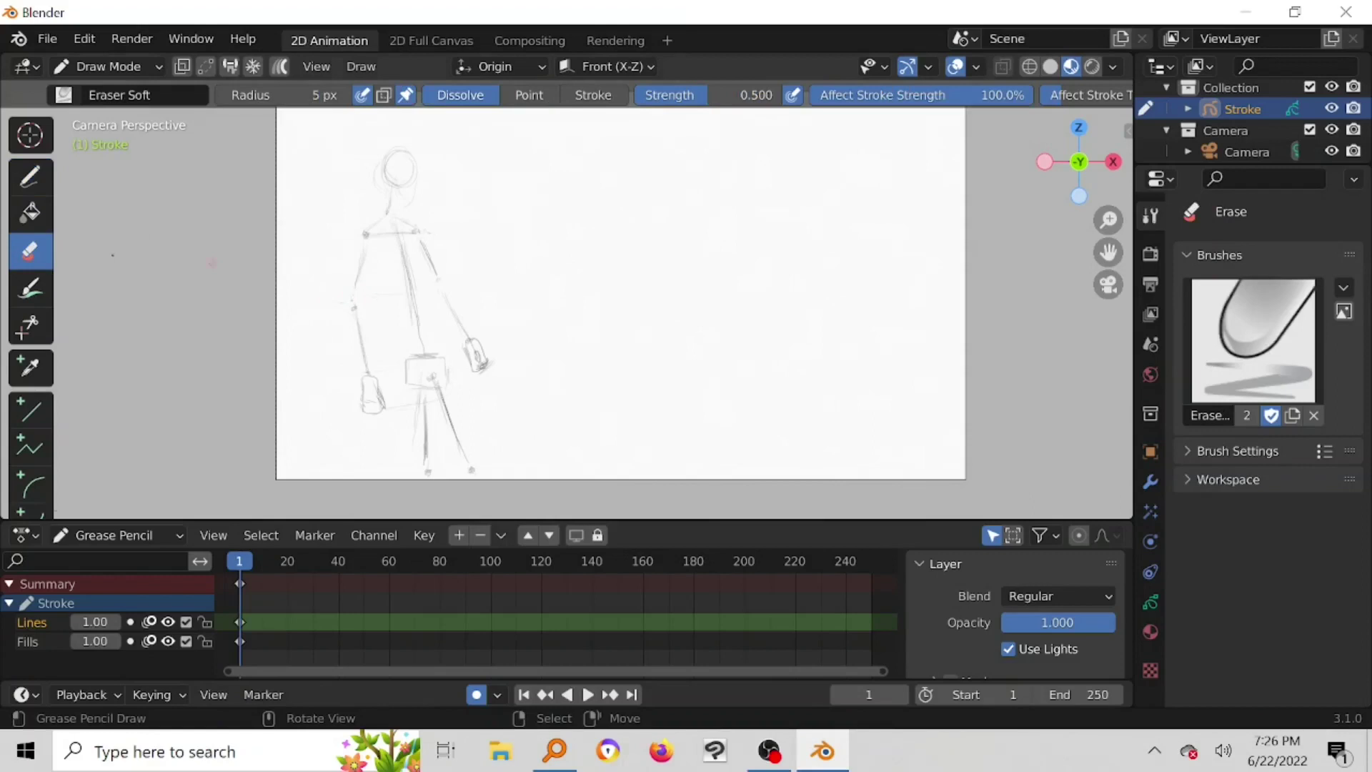
click(28, 184)
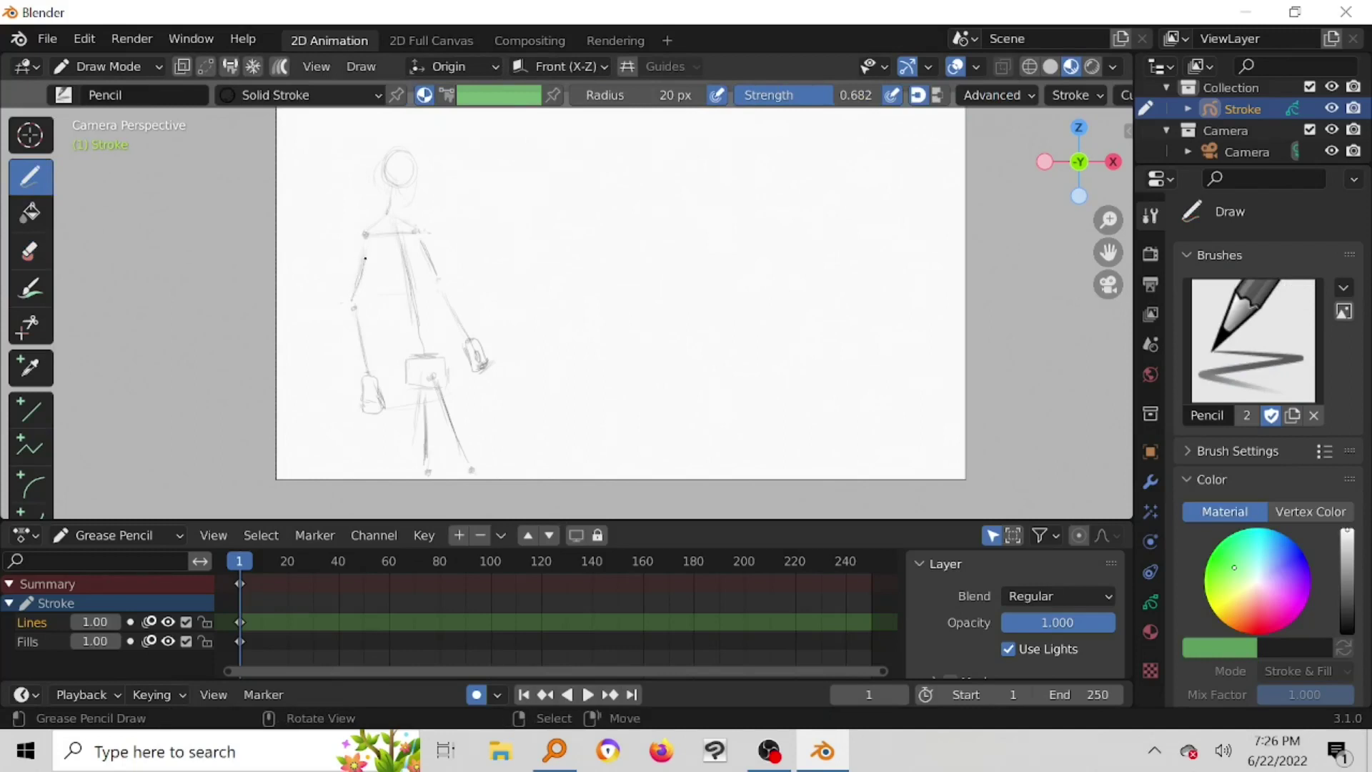
drag(360, 266, 351, 302)
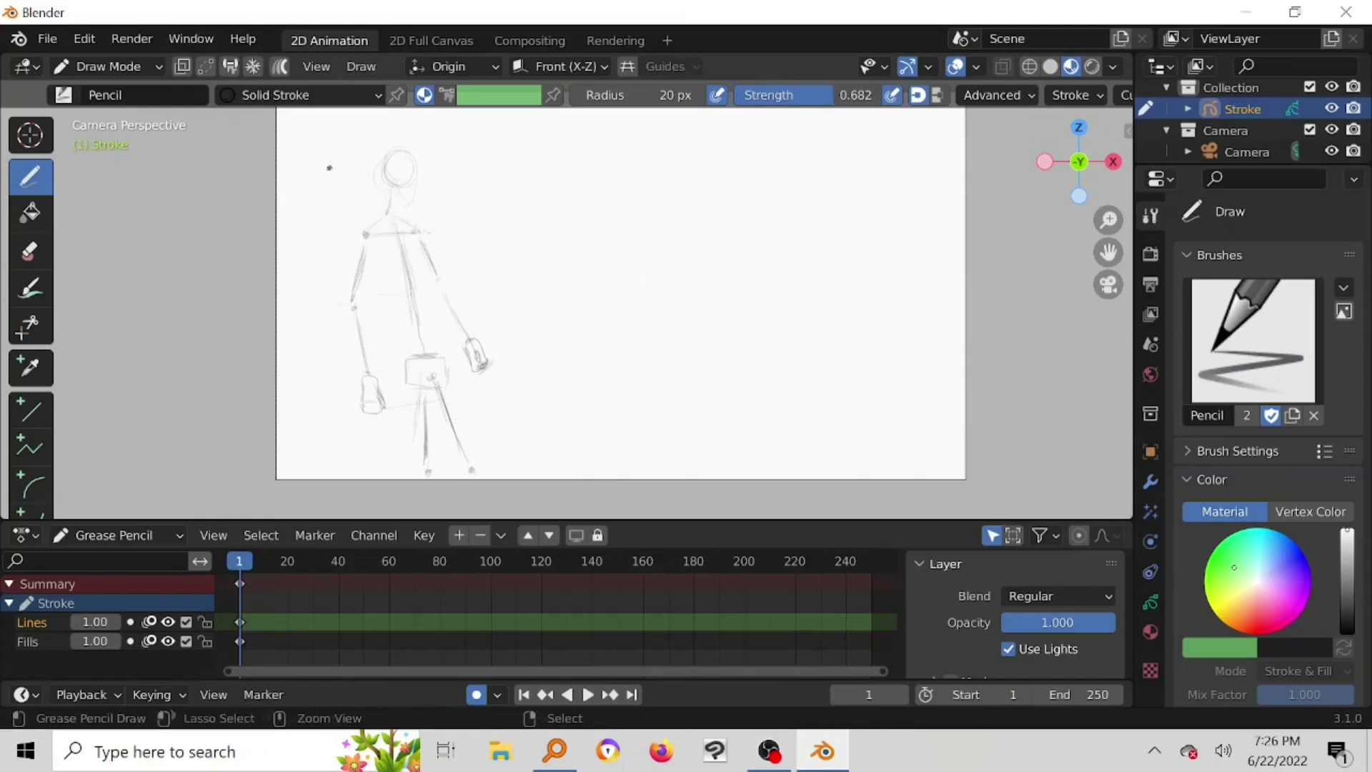
Step: Save the project as Figure Drawing Practice-01-WHO ARE YOU.blend in the figure drawing practice folder
key(ctrl+s)
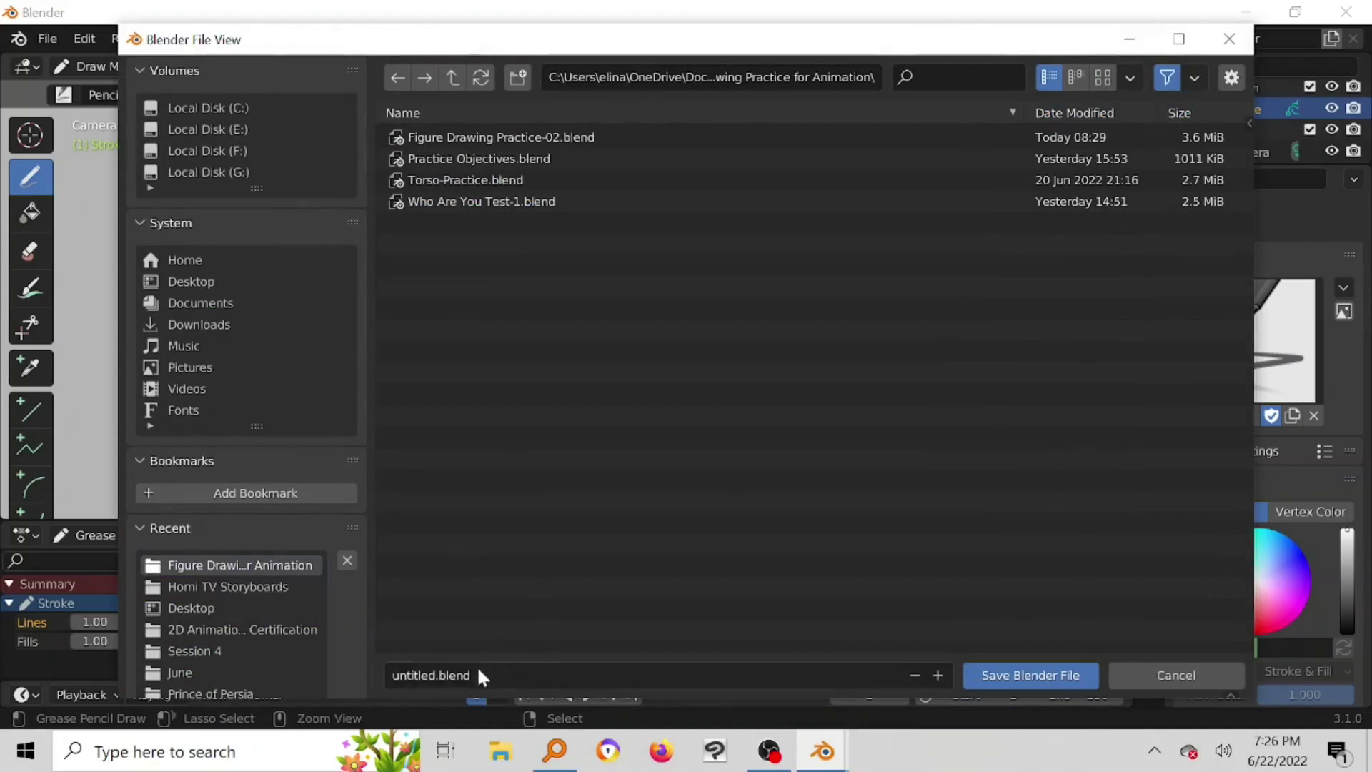
click(479, 672)
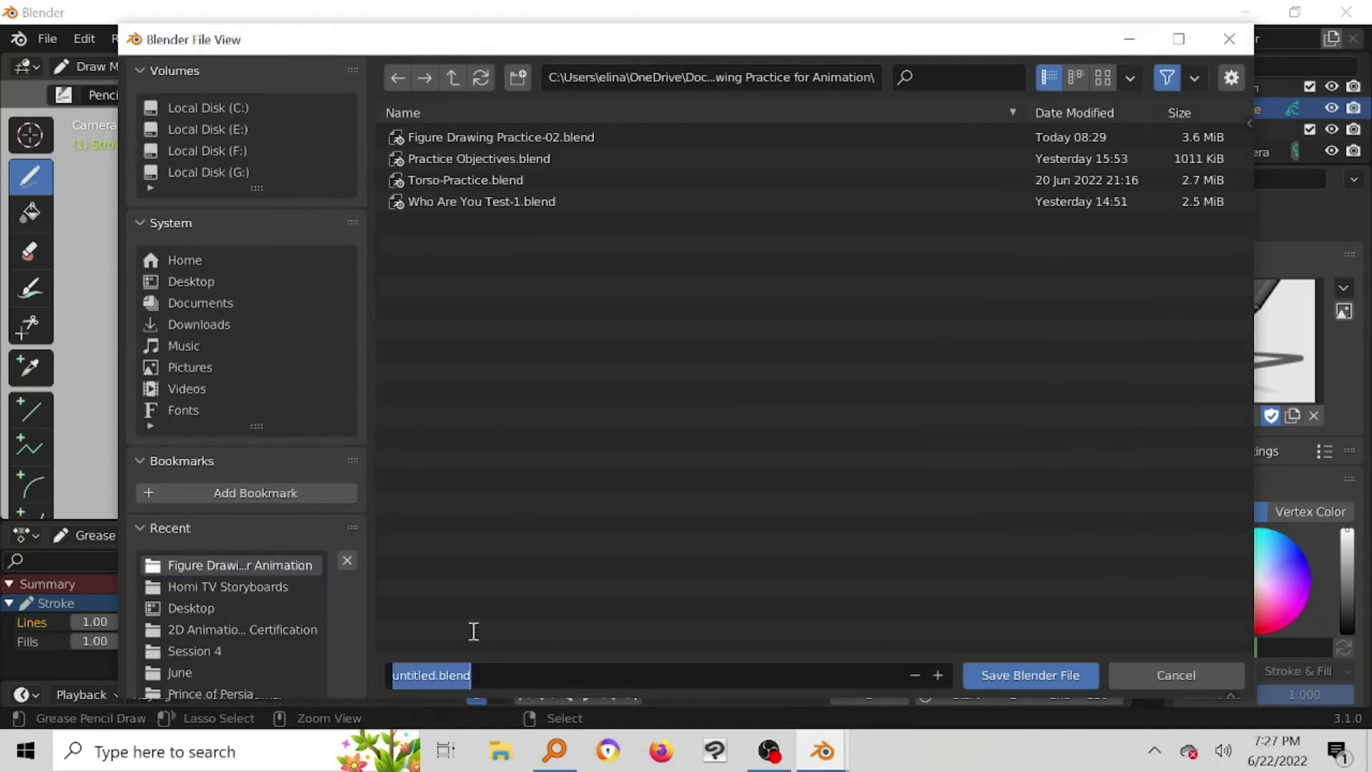
text(Figure Drawing Practice0)
key(BackSpace)
text(-)
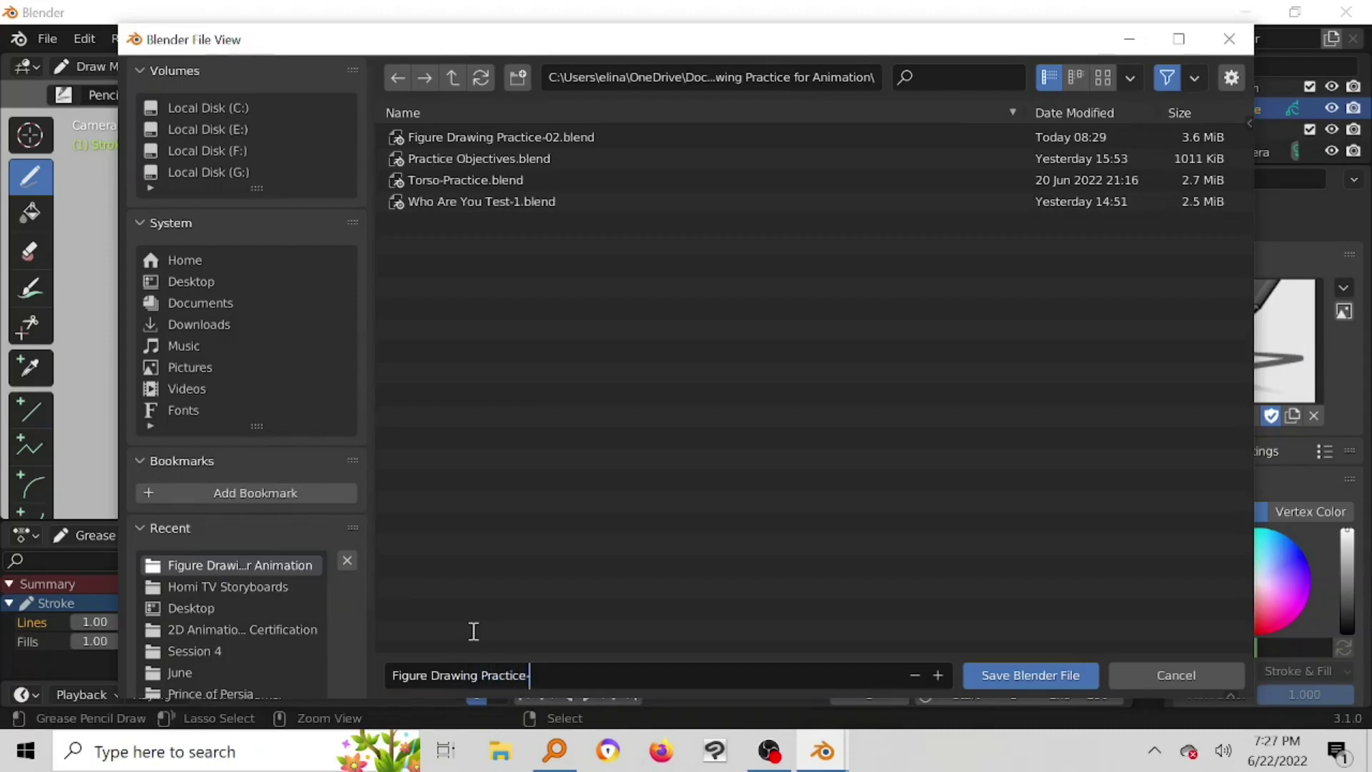
text(WHO ARE YOU)
click(1010, 682)
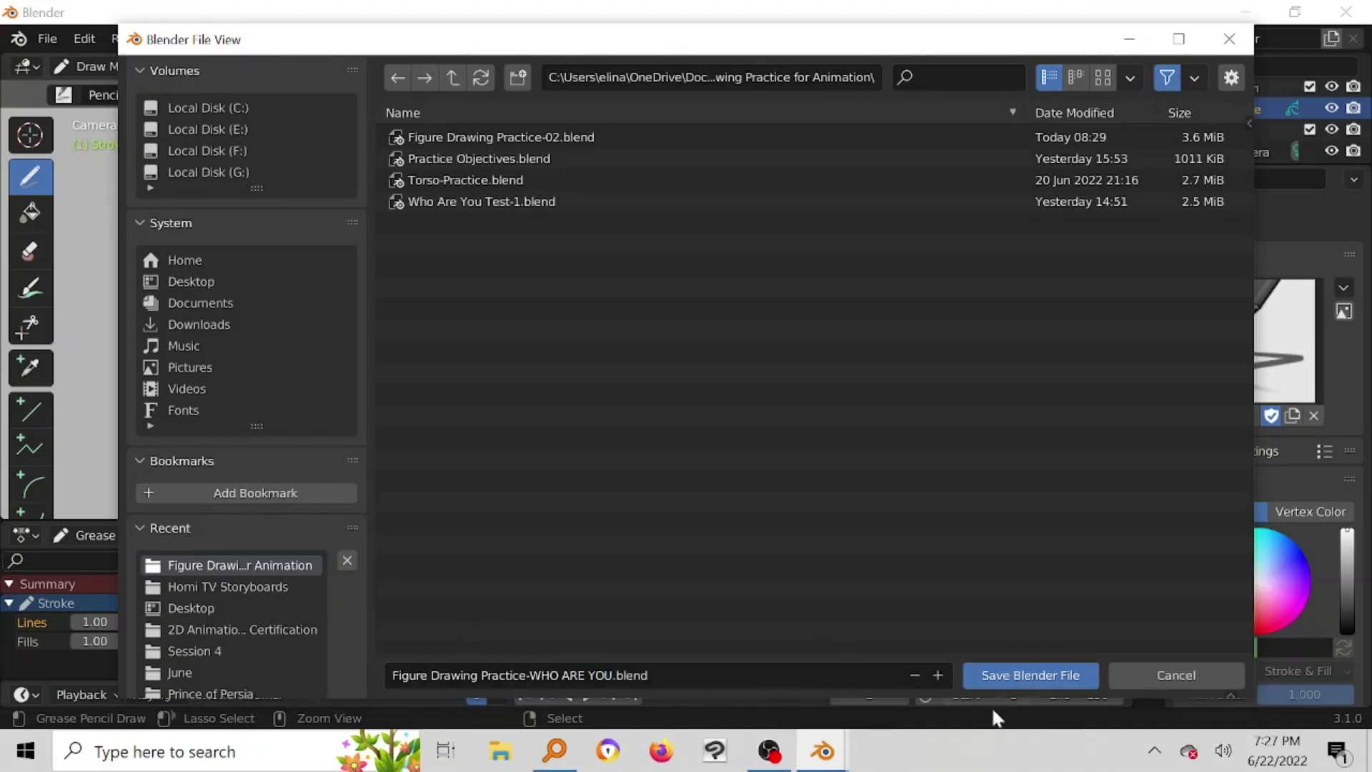
click(527, 675)
click(527, 675)
text(-01)
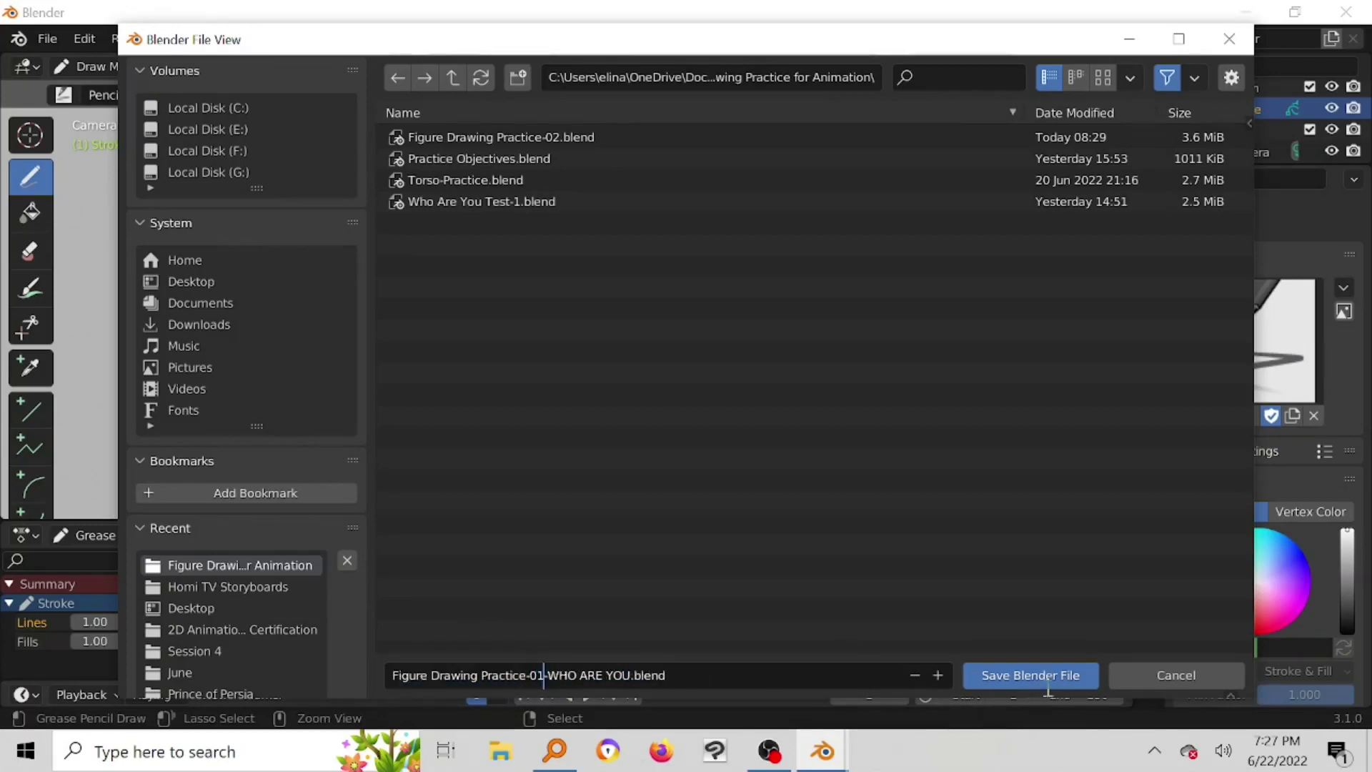
click(1024, 678)
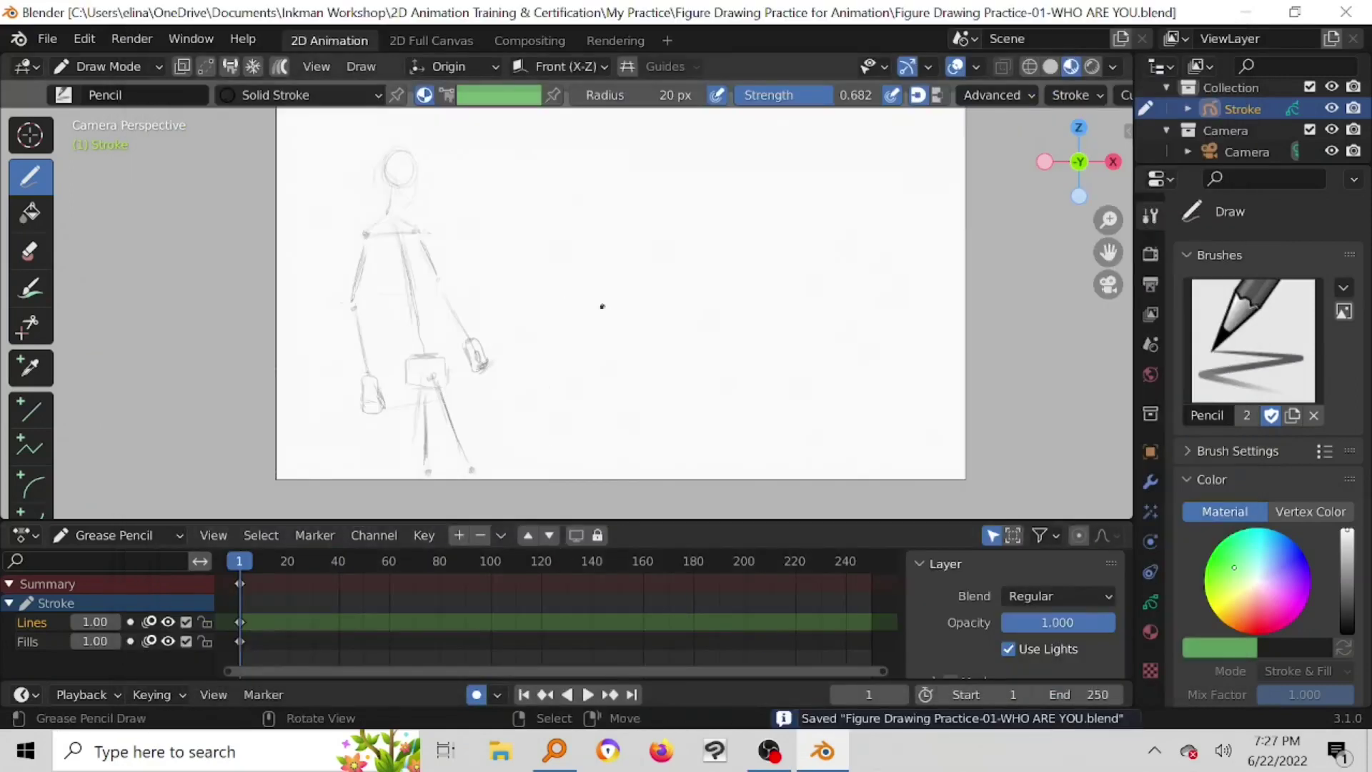
Step: In Edit Mode, select all strokes of the figure, move them slightly down and to the left, and clear the selection
scroll(555, 335, down, 1)
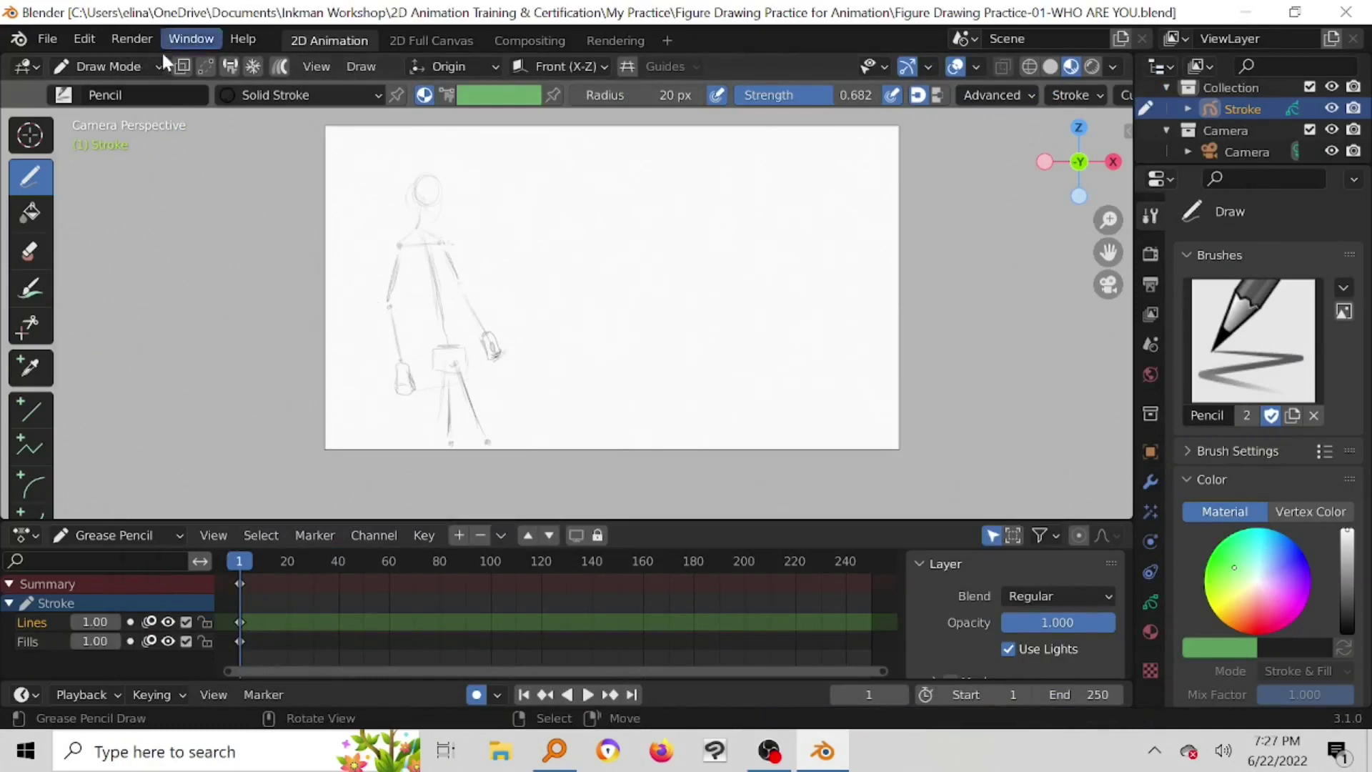
click(146, 66)
click(127, 116)
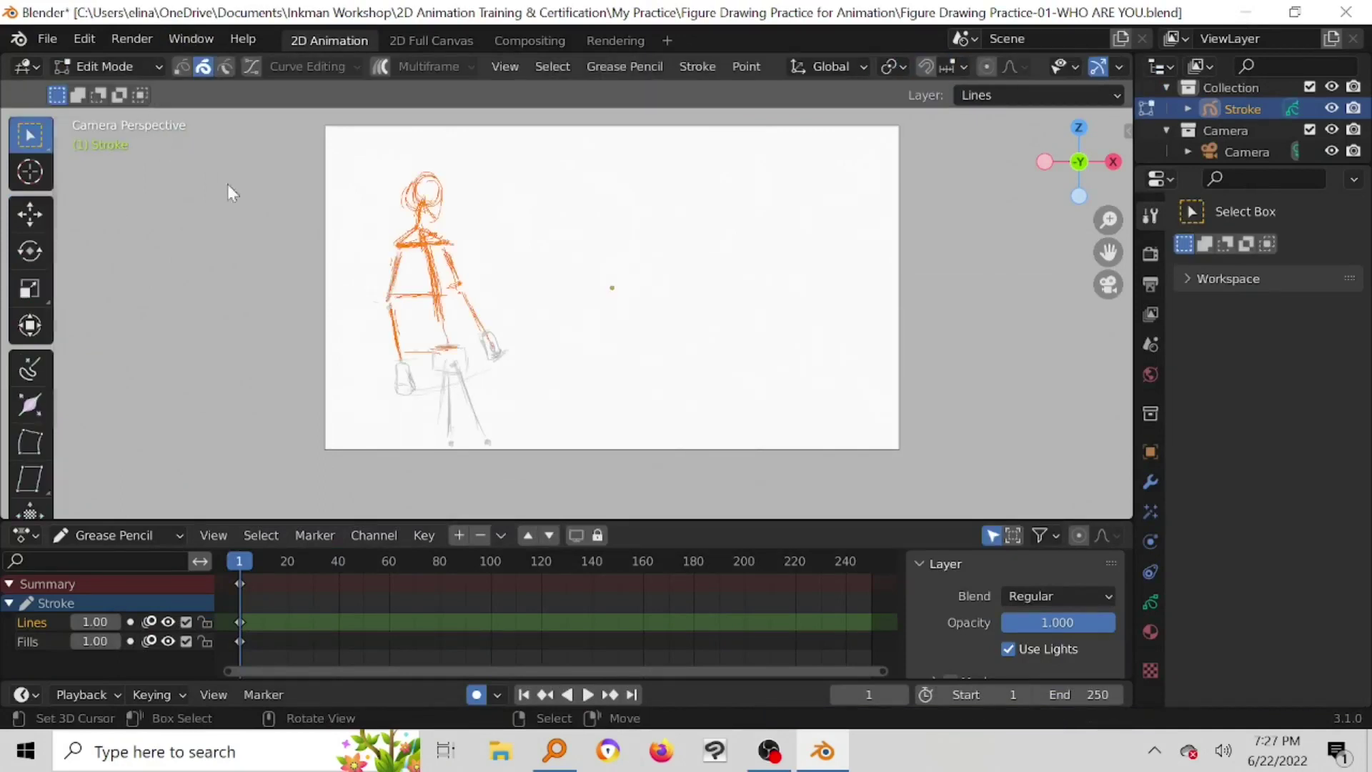
key(a)
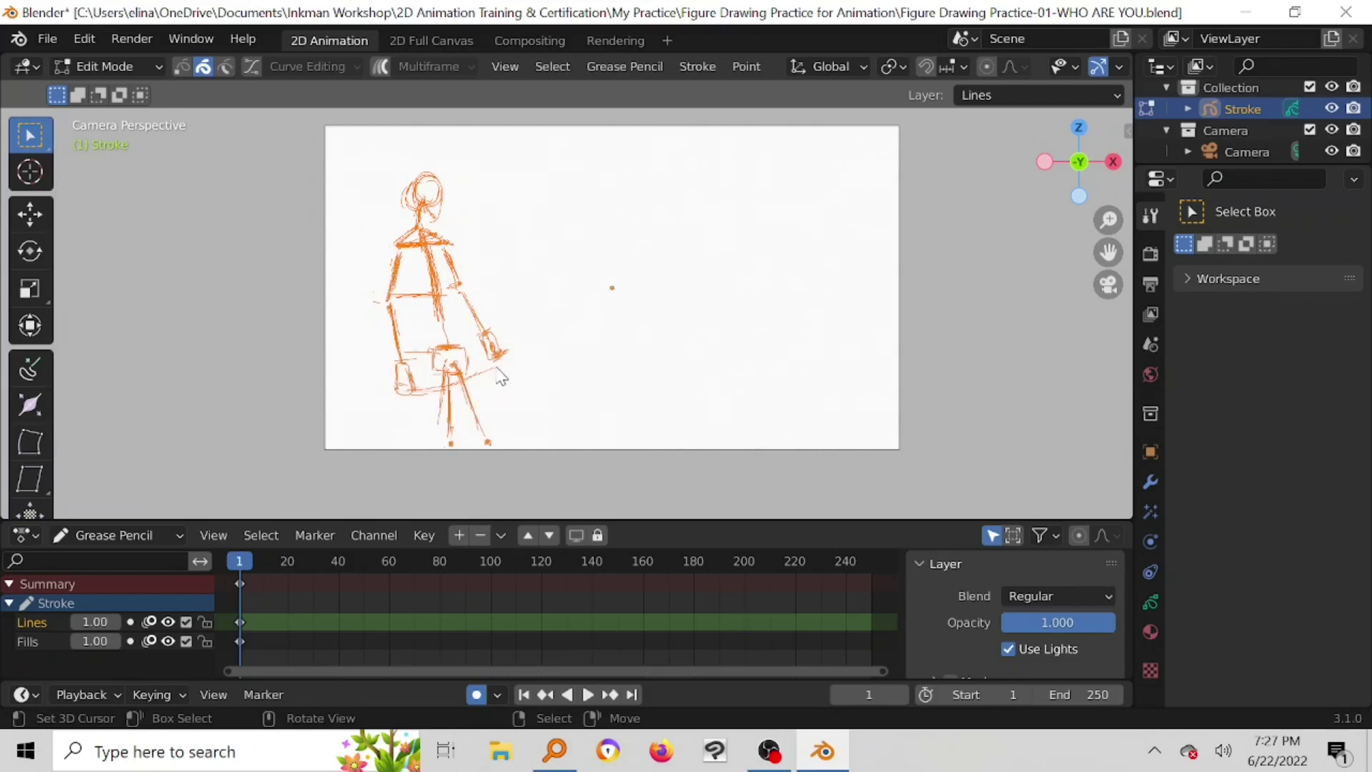
key(g)
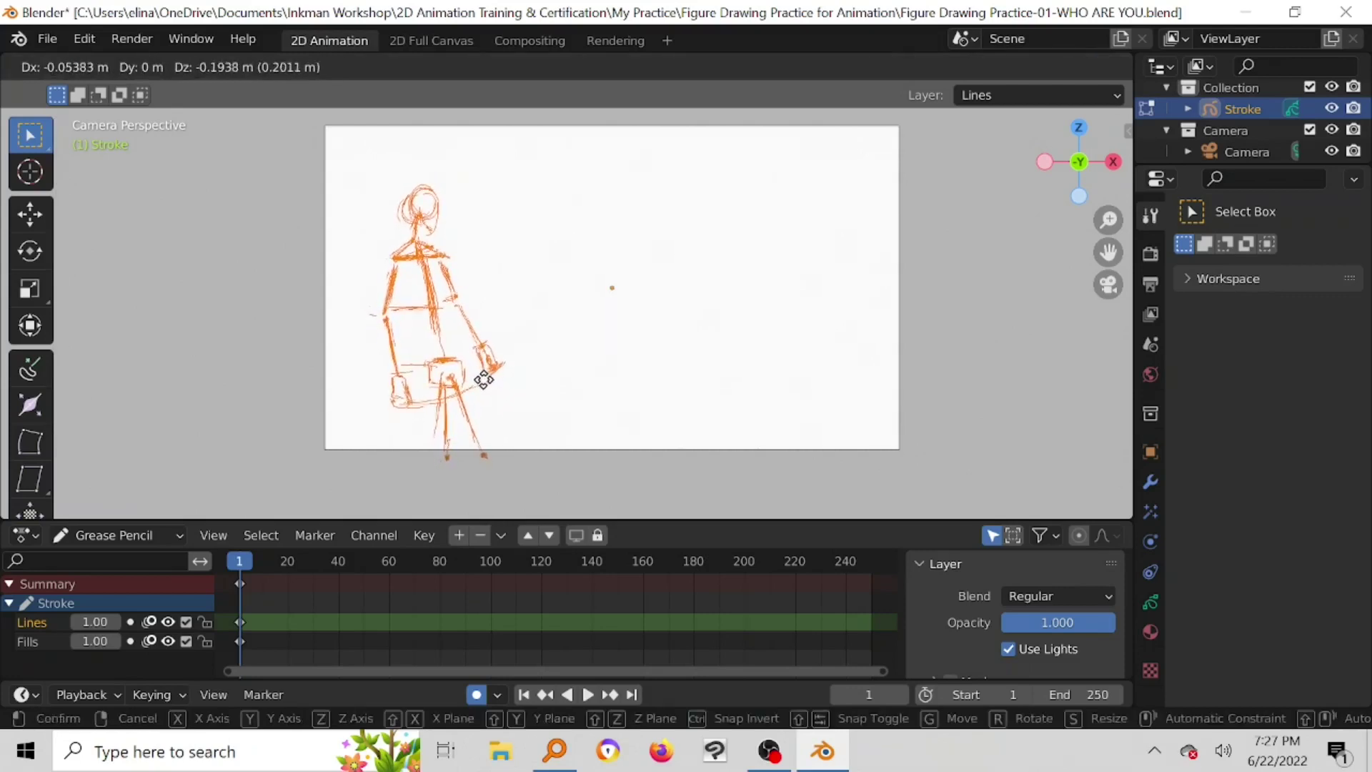
click(483, 379)
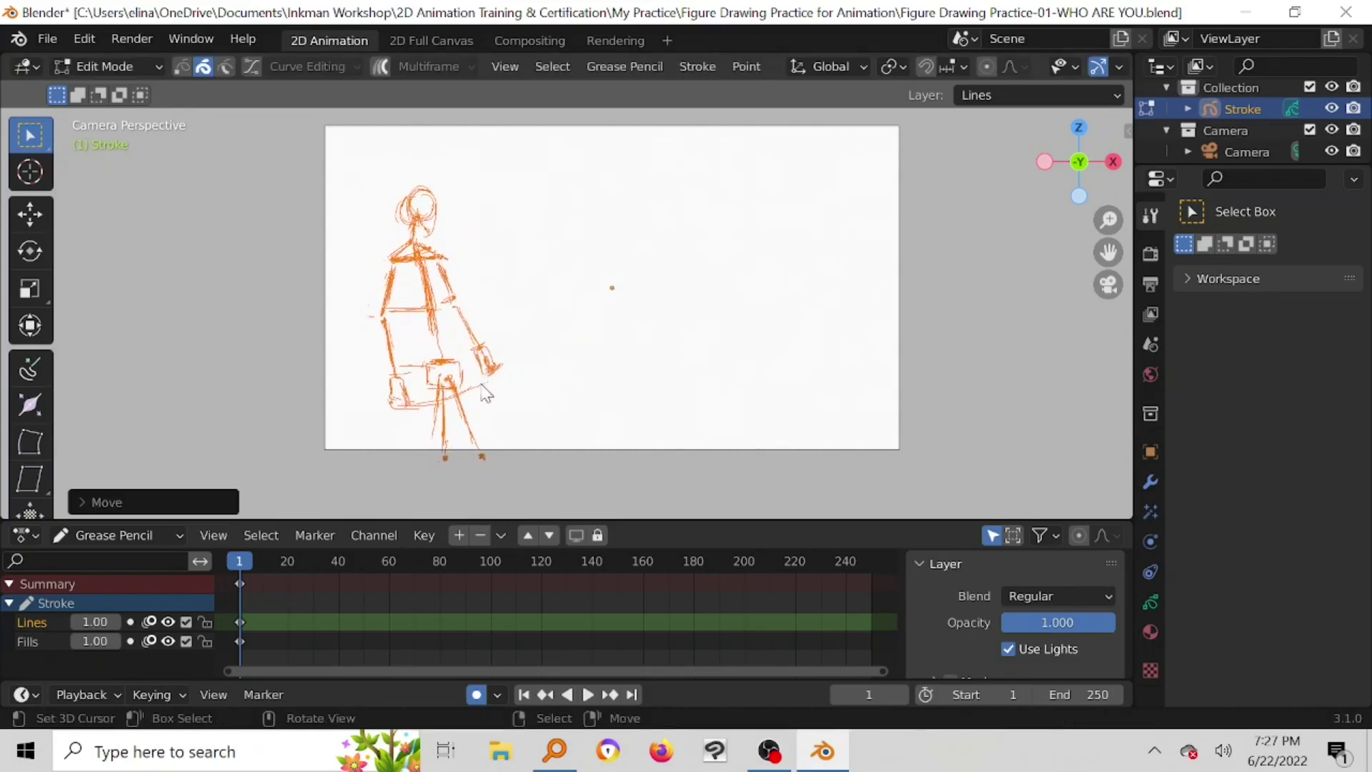
key(alt+a)
Step: Return to Draw Mode and save the project file again under its existing name
click(129, 66)
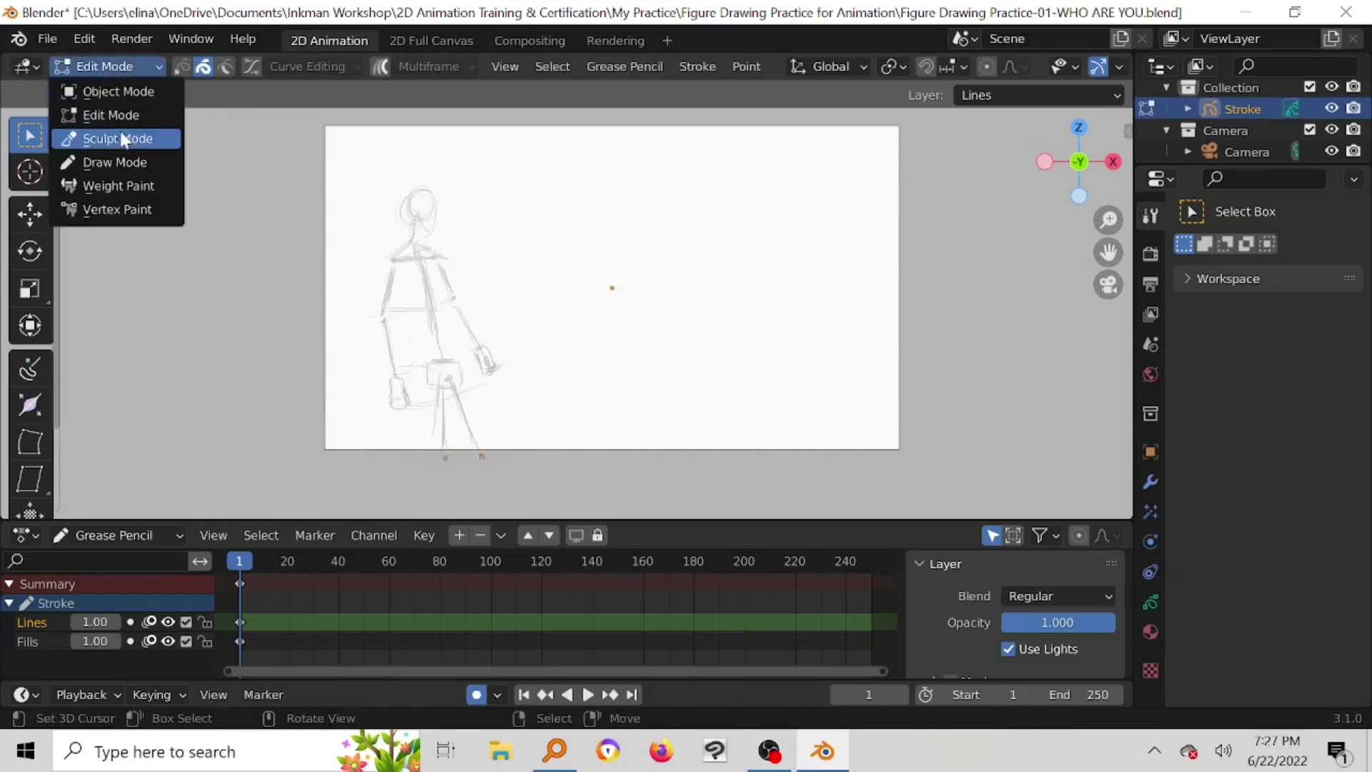
click(114, 162)
drag(533, 245, 583, 277)
key(ctrl+z)
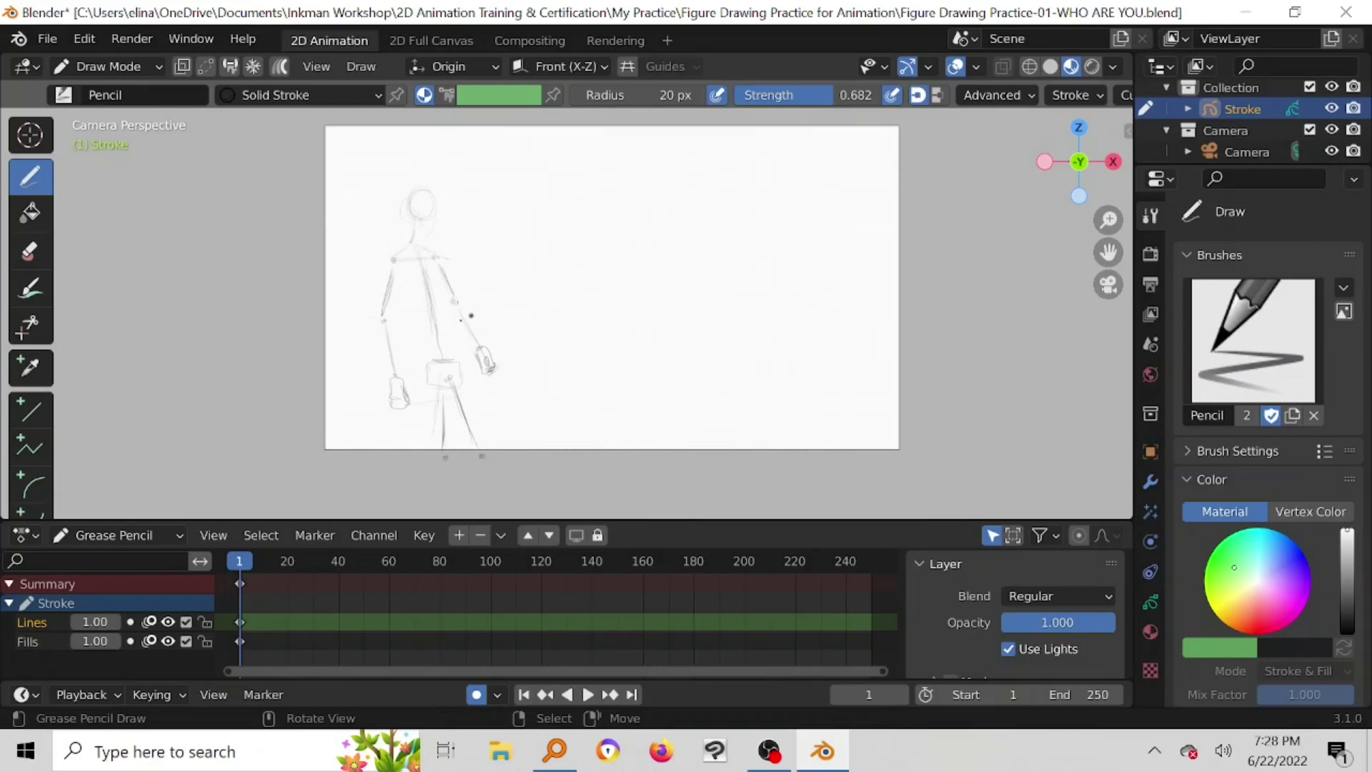
scroll(429, 314, up, 2)
shift+middle_drag(422, 310, 484, 305)
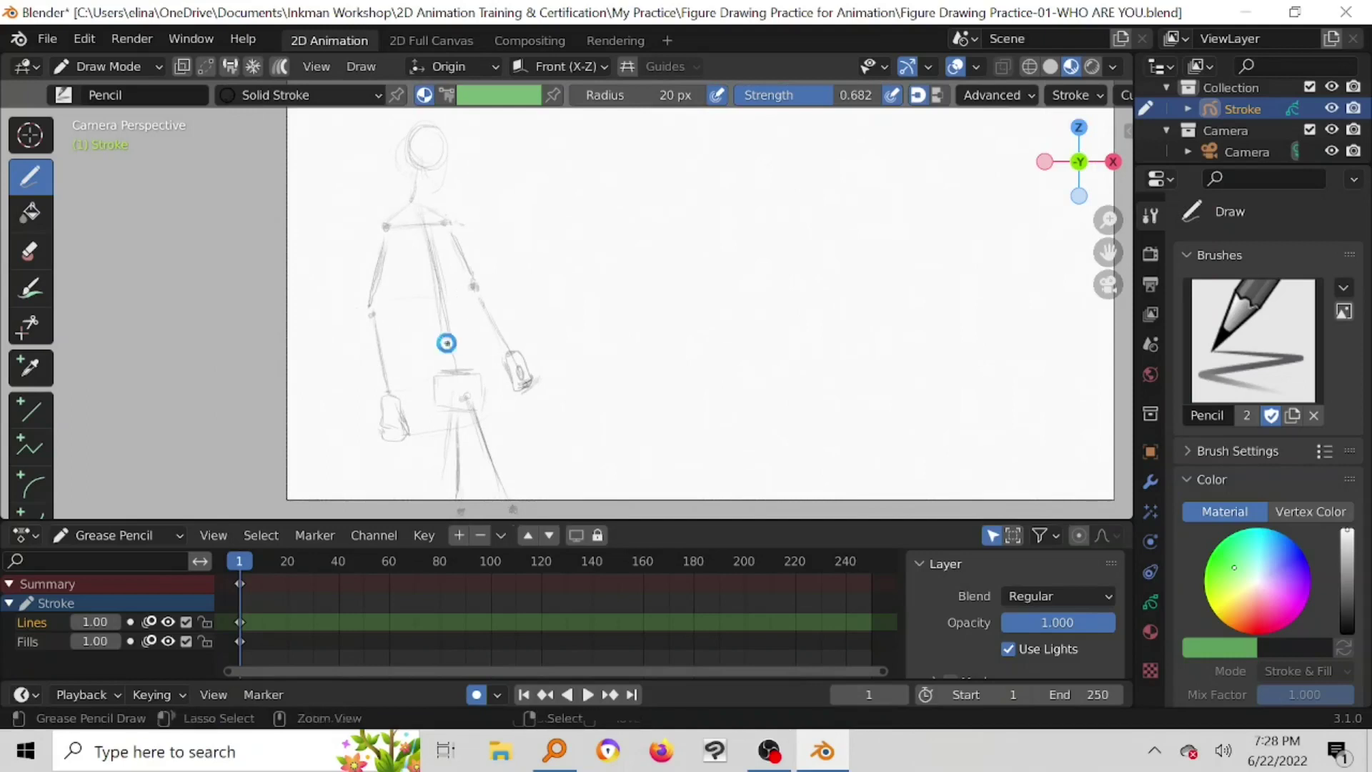
key(ctrl+s)
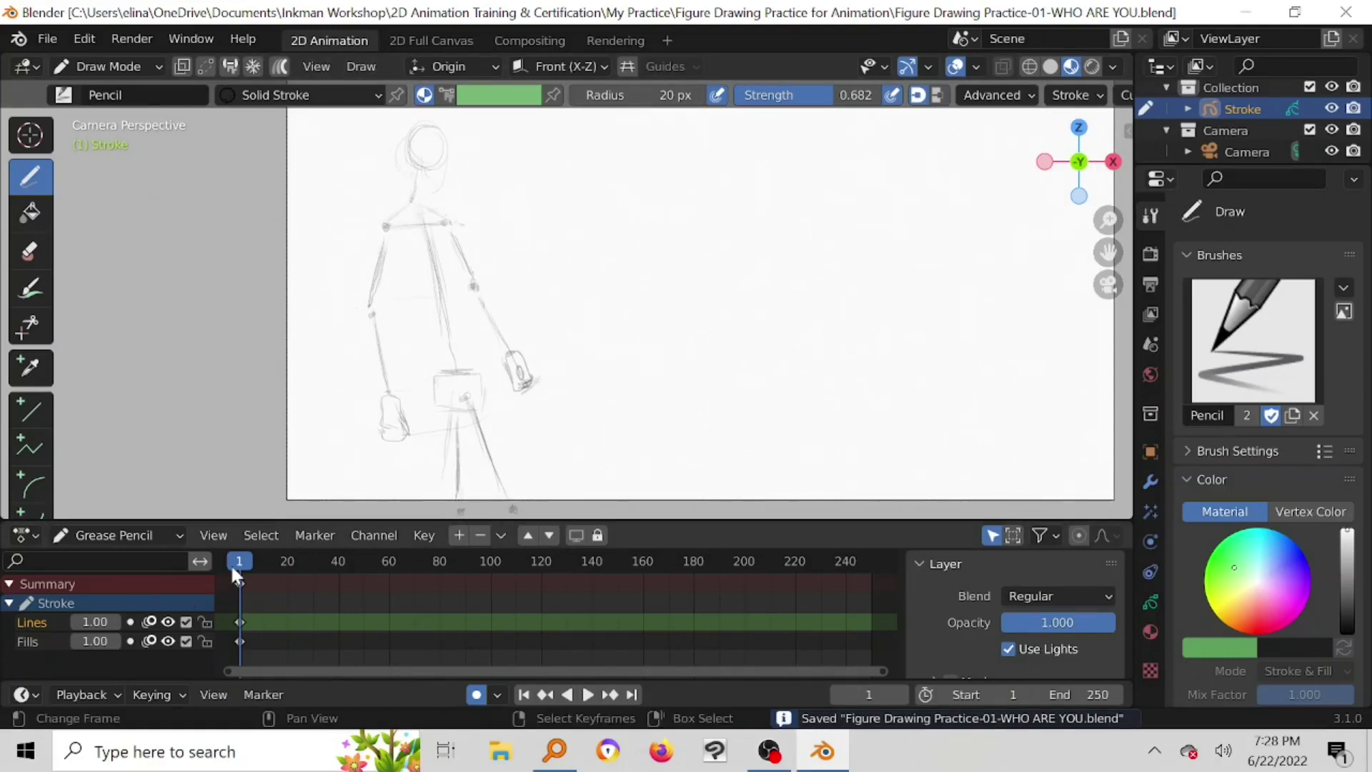
Step: Set the current frame to 25 and undo a test stroke drawn beside the figure
key(space)
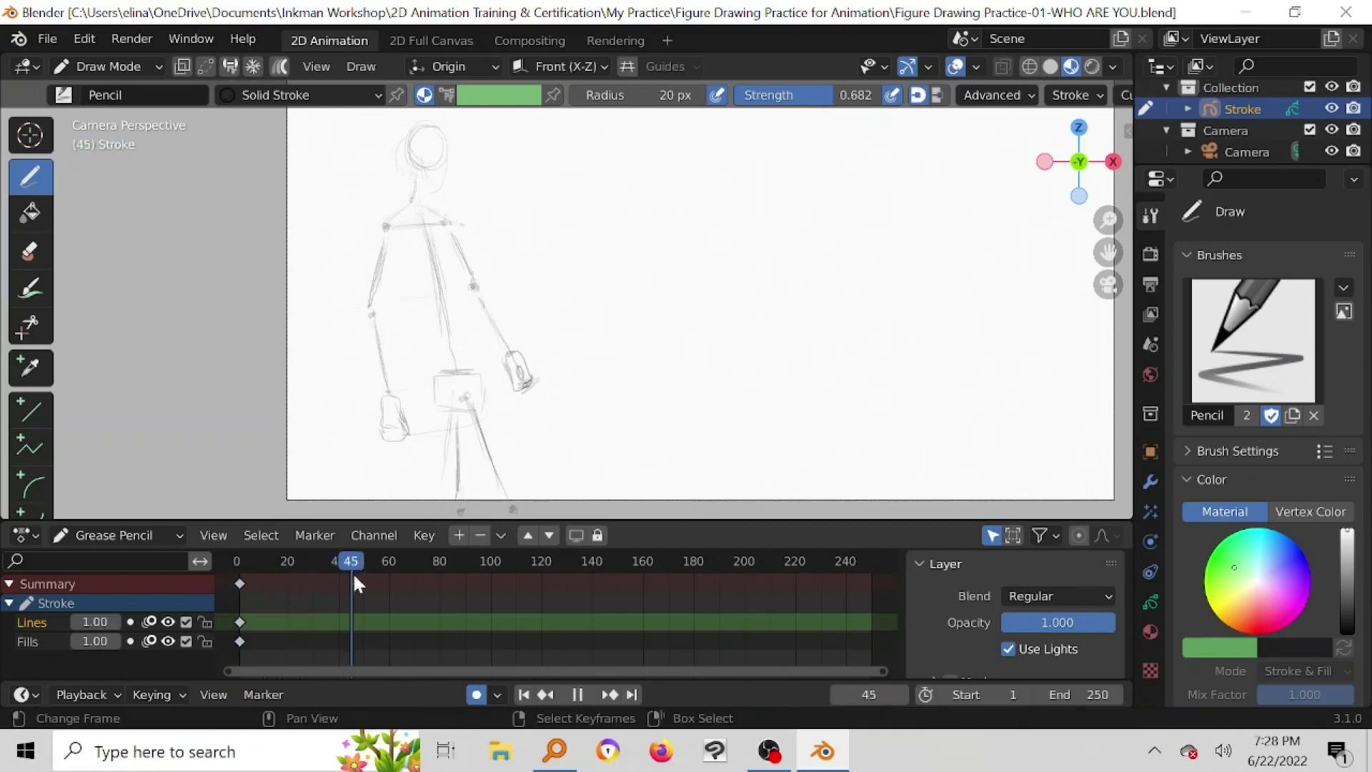
drag(335, 578, 299, 563)
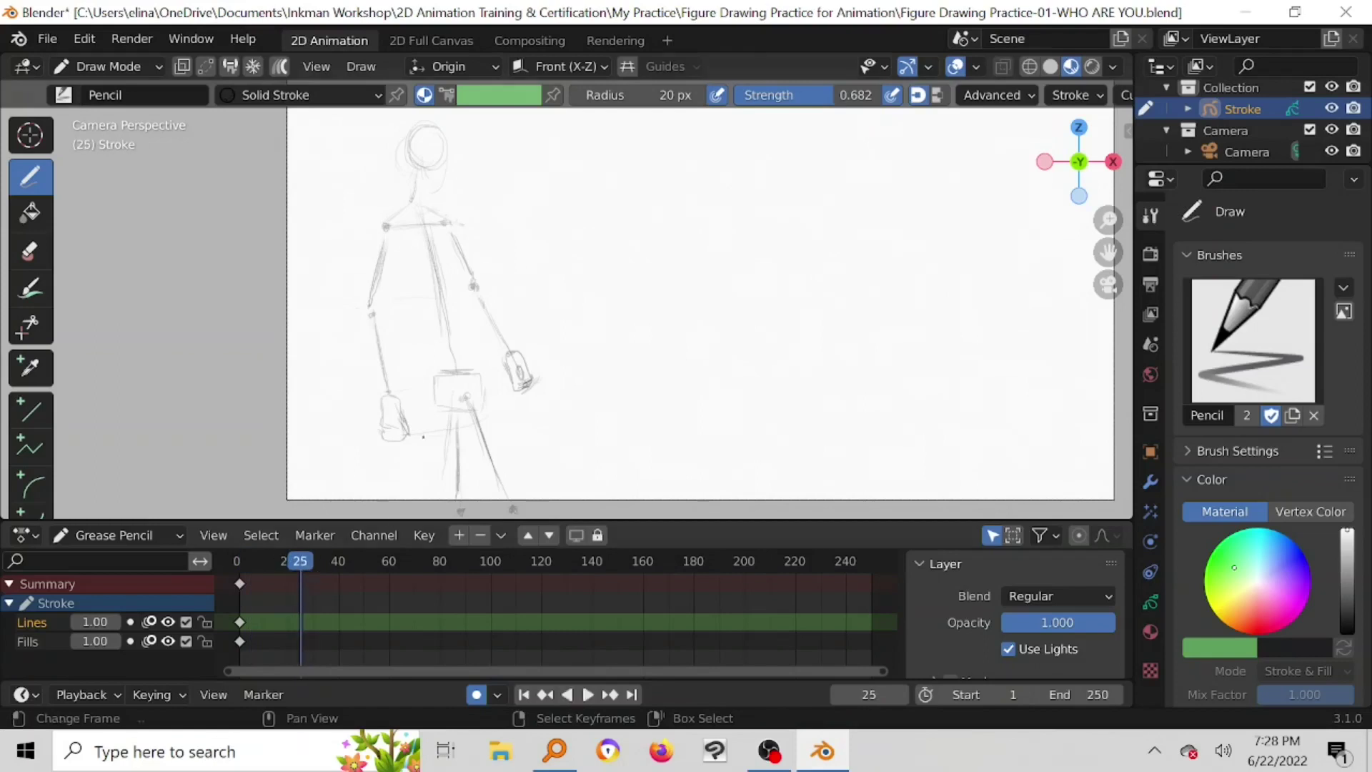
drag(499, 178, 599, 206)
key(ctrl+z)
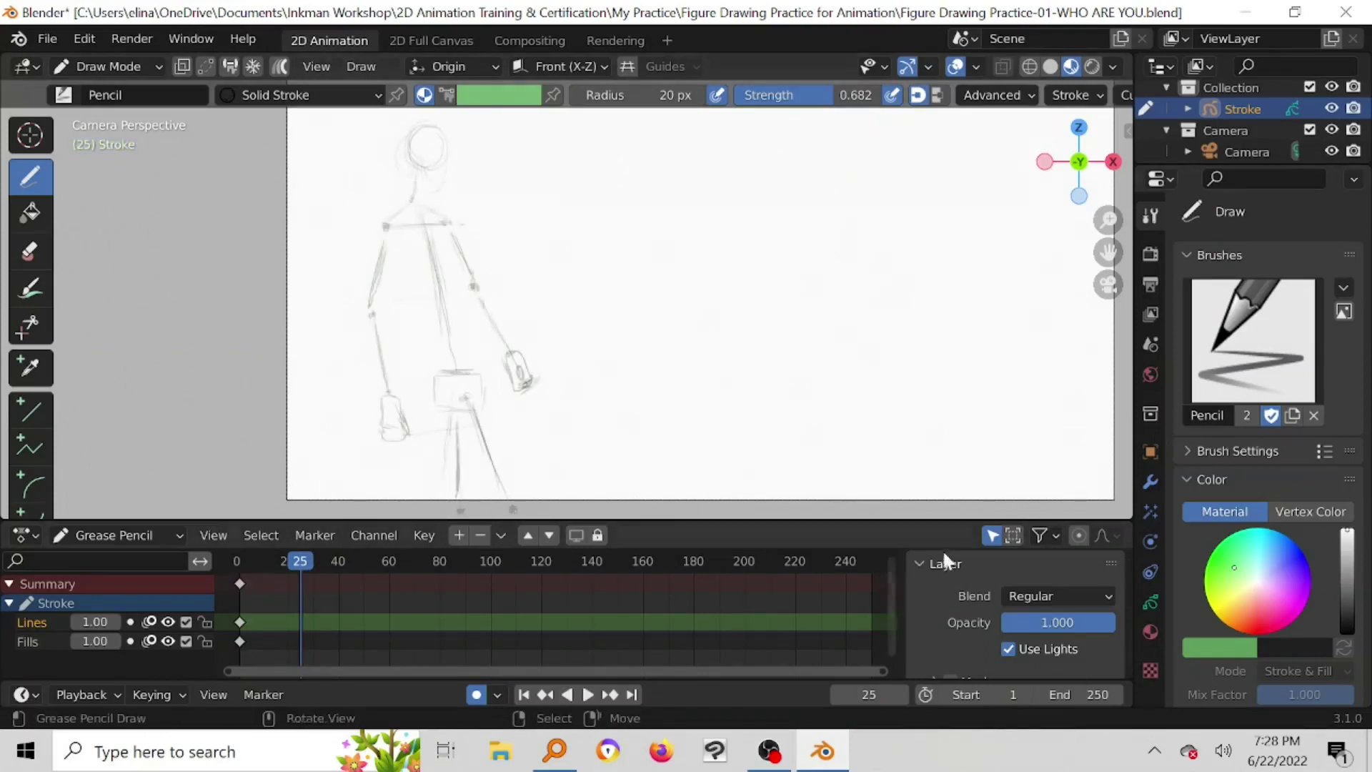
Step: Raise the onion skinning opacity to 1.000, testing it with scribbles on frame 25 and undoing each one
scroll(1349, 525, down, 5)
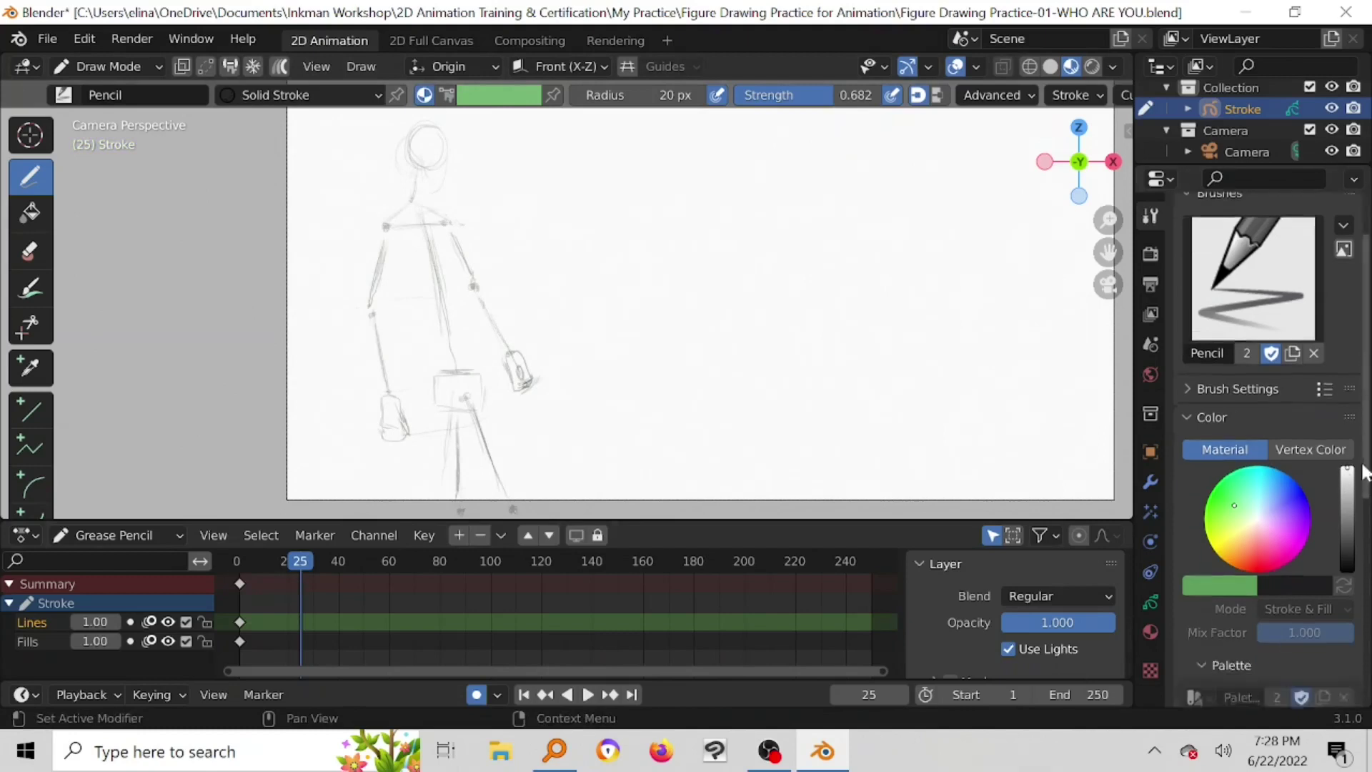
scroll(1349, 526, down, 6)
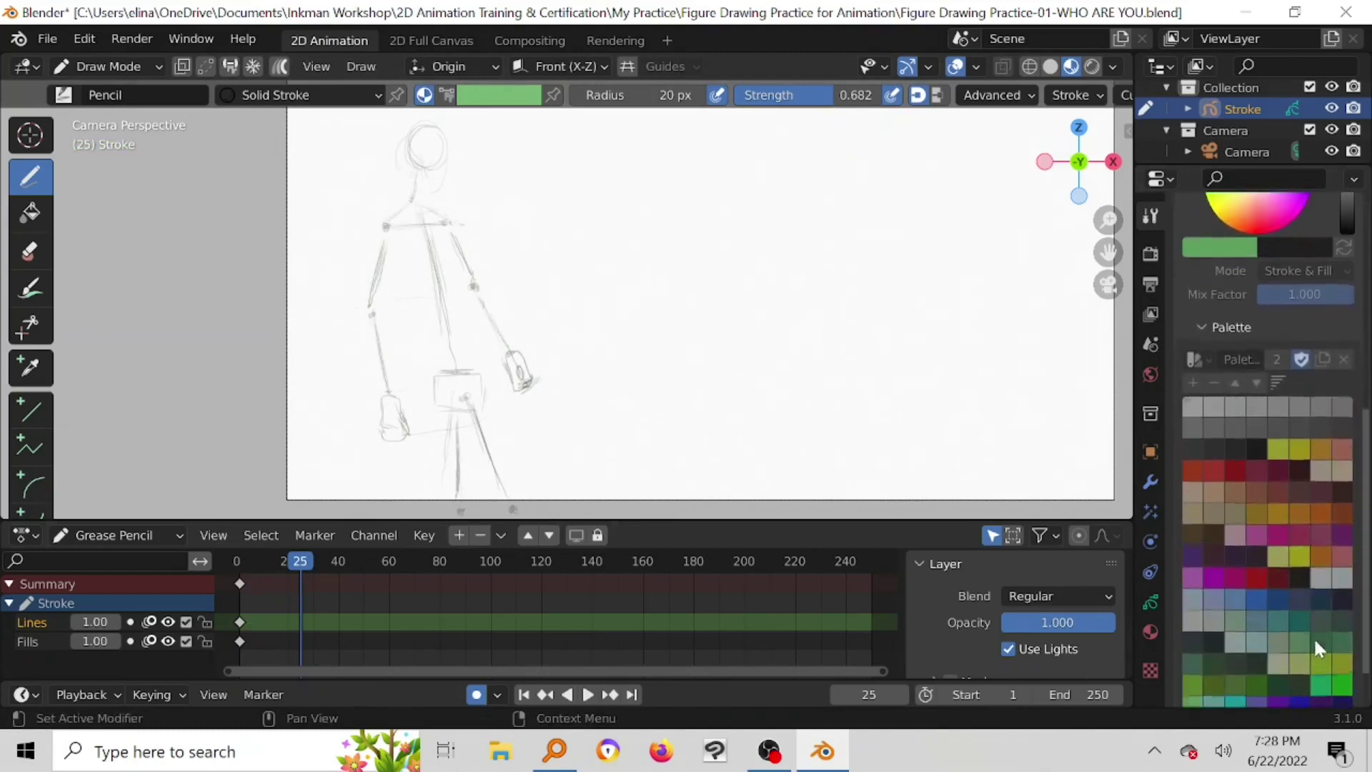
click(1150, 602)
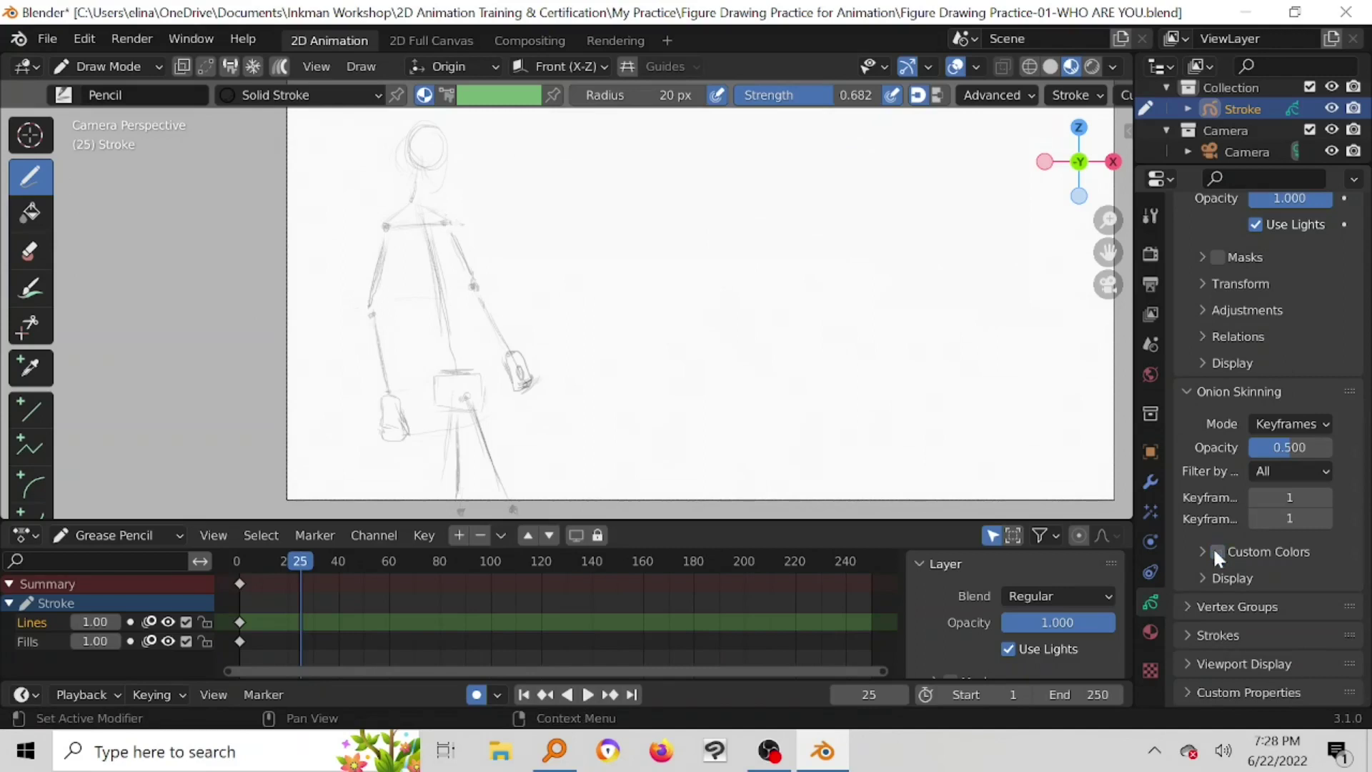
drag(493, 163, 550, 211)
key(ctrl+z)
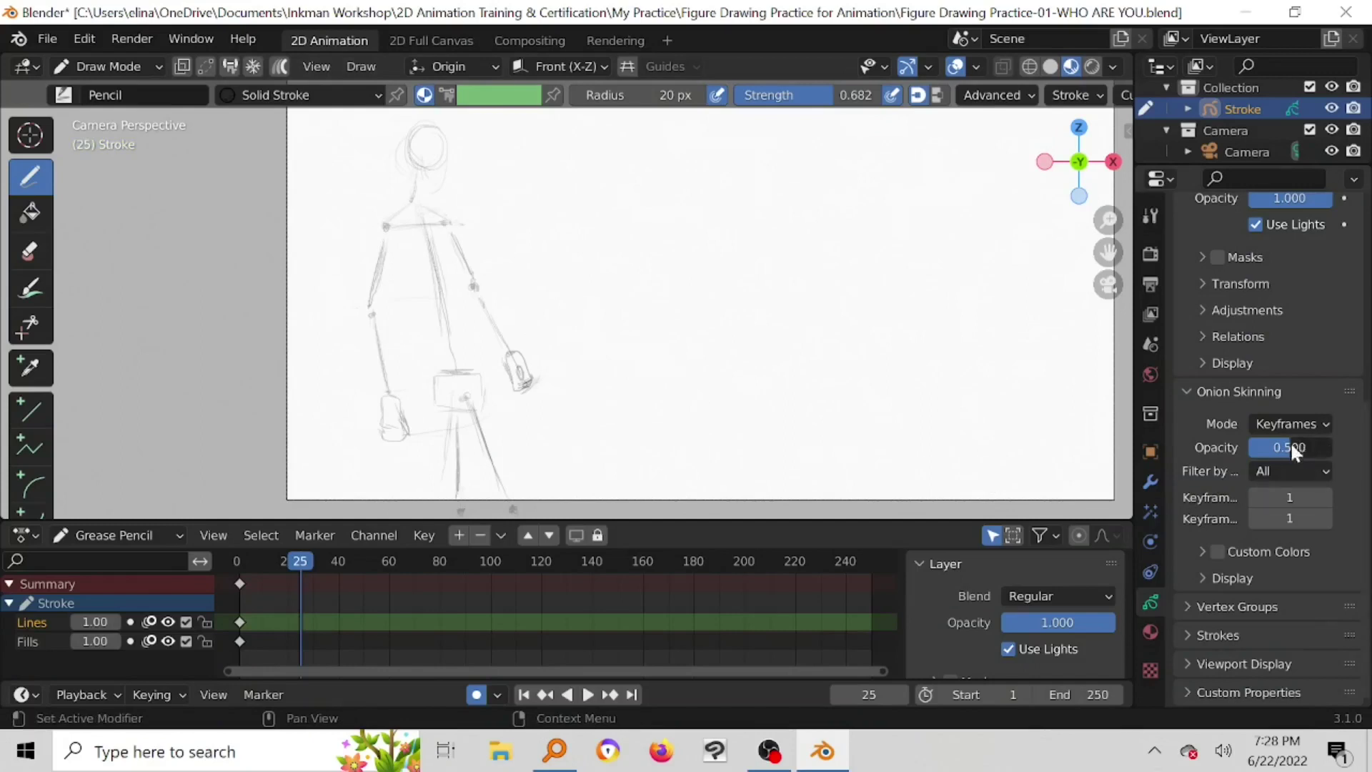
drag(463, 143, 525, 220)
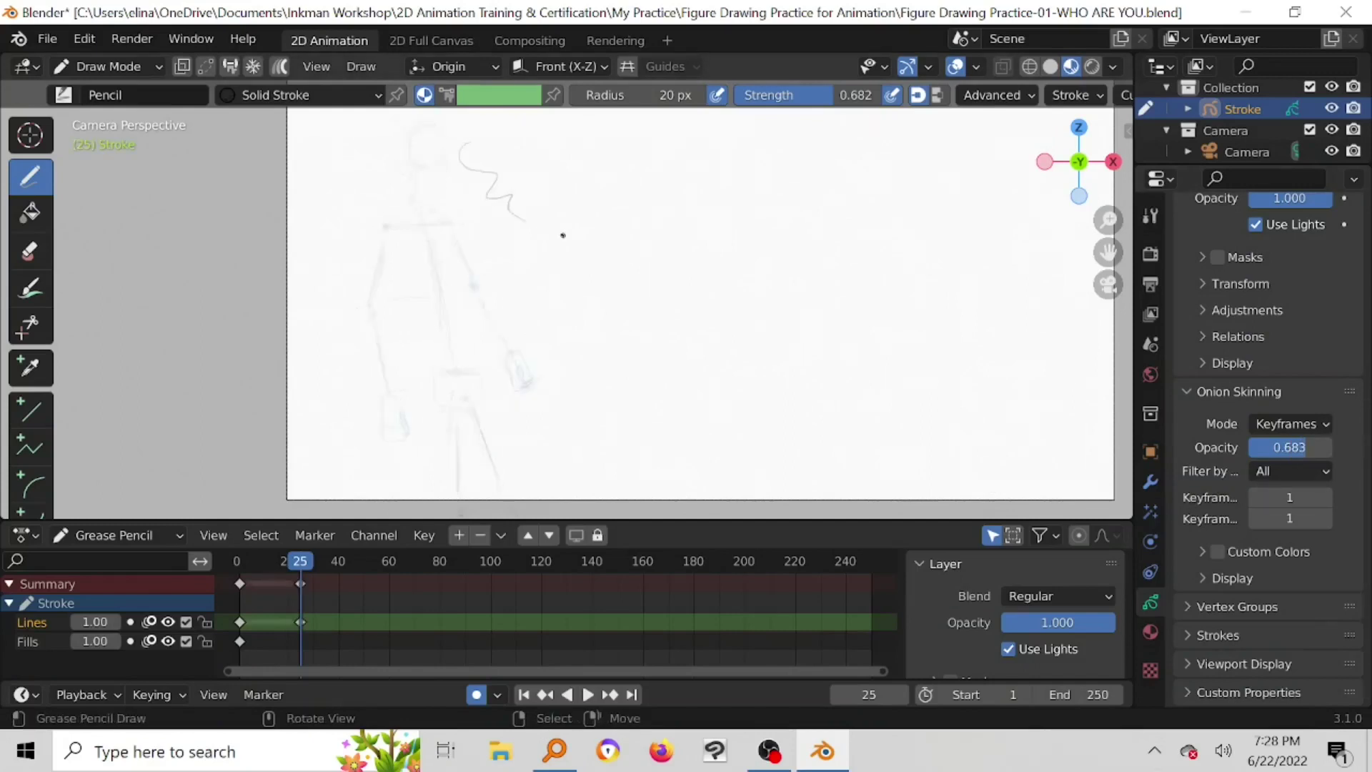
key(ctrl+z)
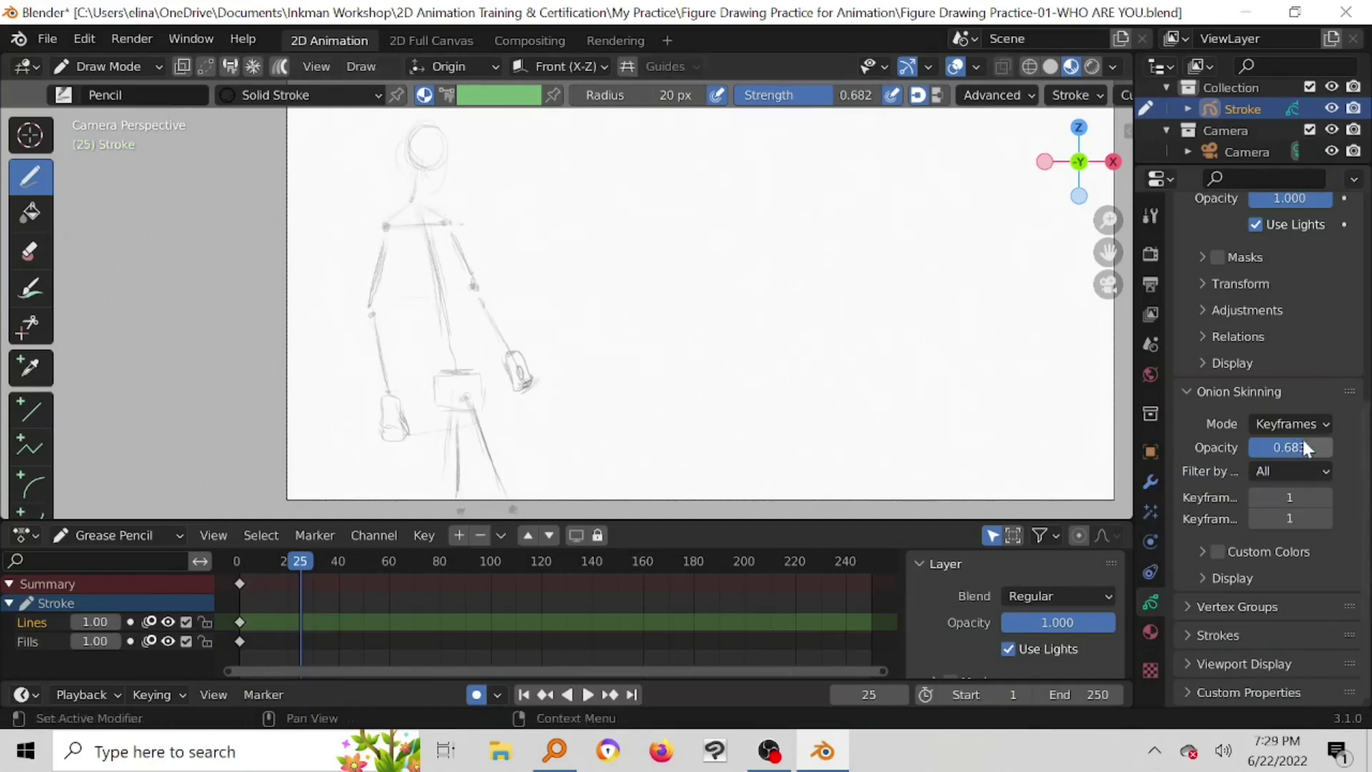
drag(443, 163, 536, 227)
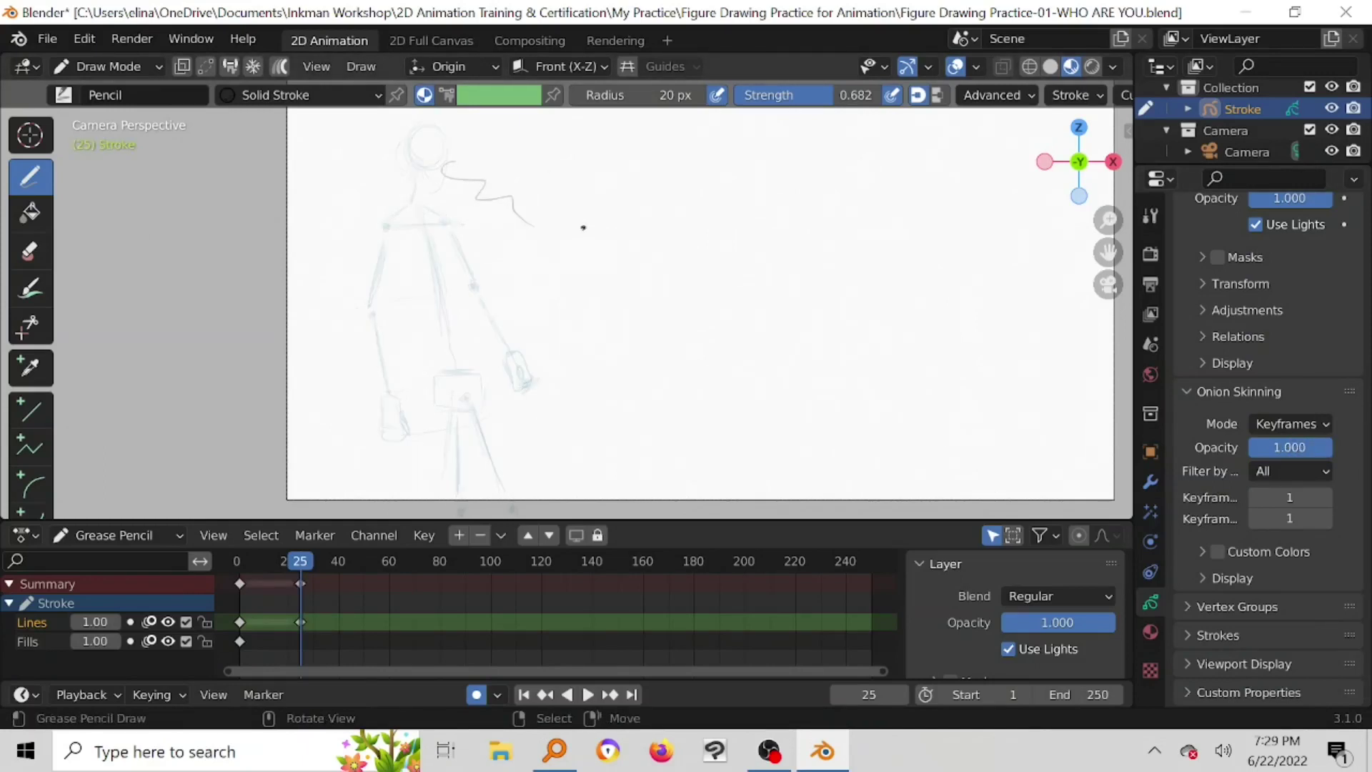
key(ctrl+z)
Step: On frame 25, sketch a new round head on the right-hand side of the canvas, level with the first figure's head
scroll(515, 230, up, 2)
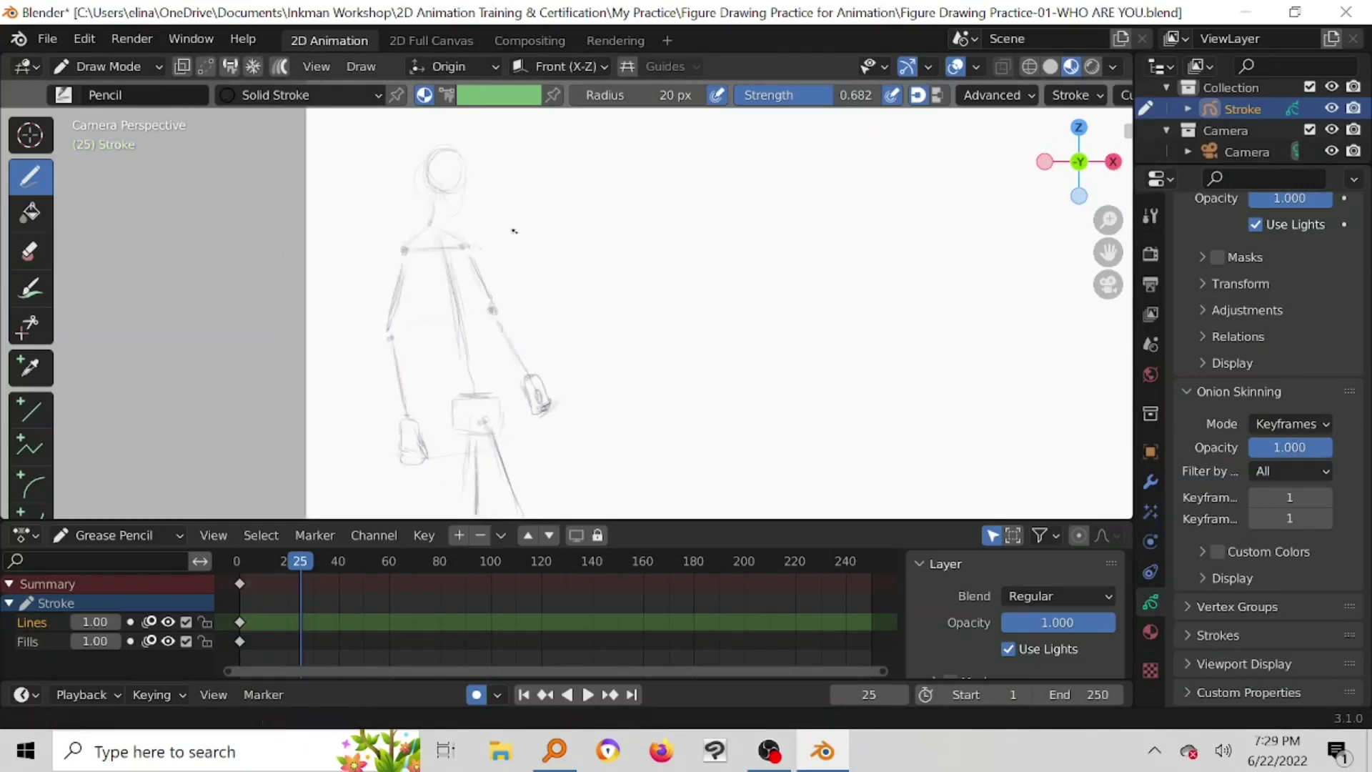
shift+middle_drag(523, 234, 506, 224)
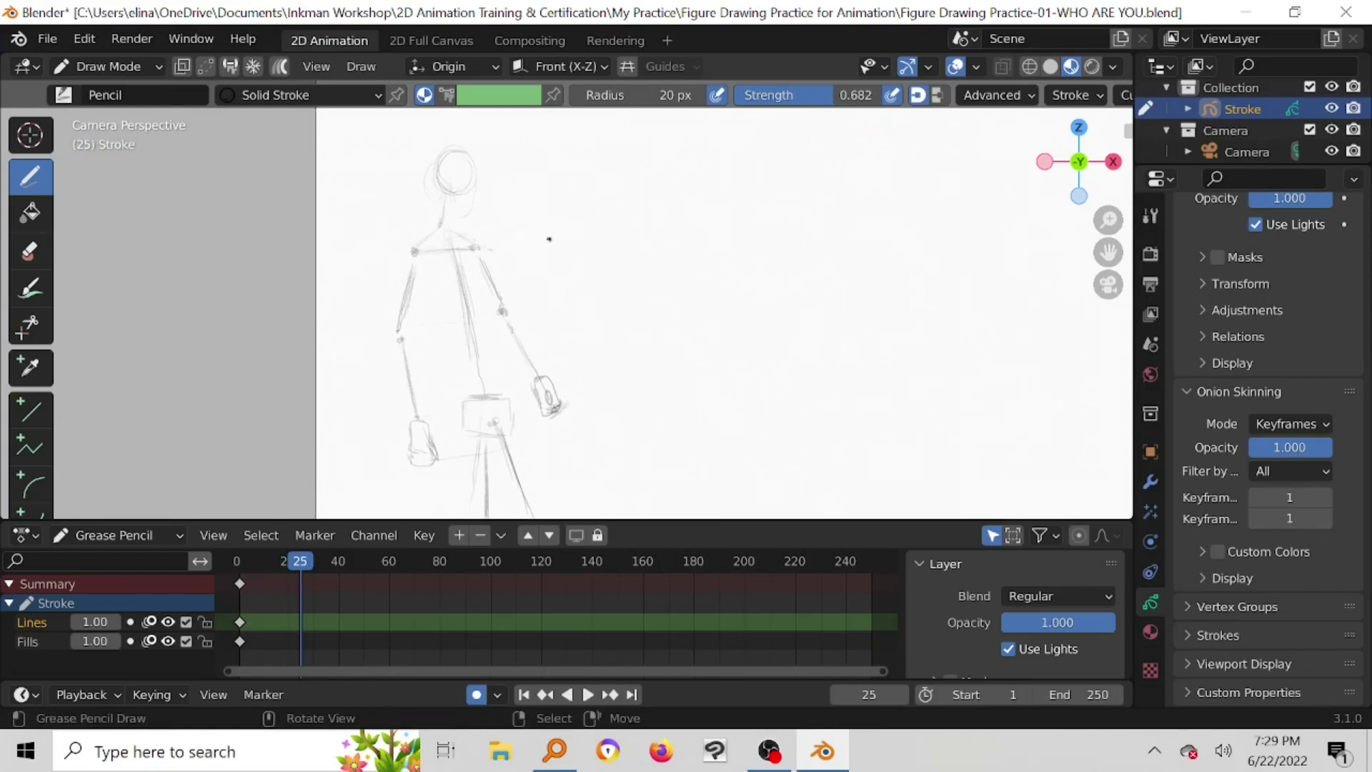
scroll(682, 259, down, 1)
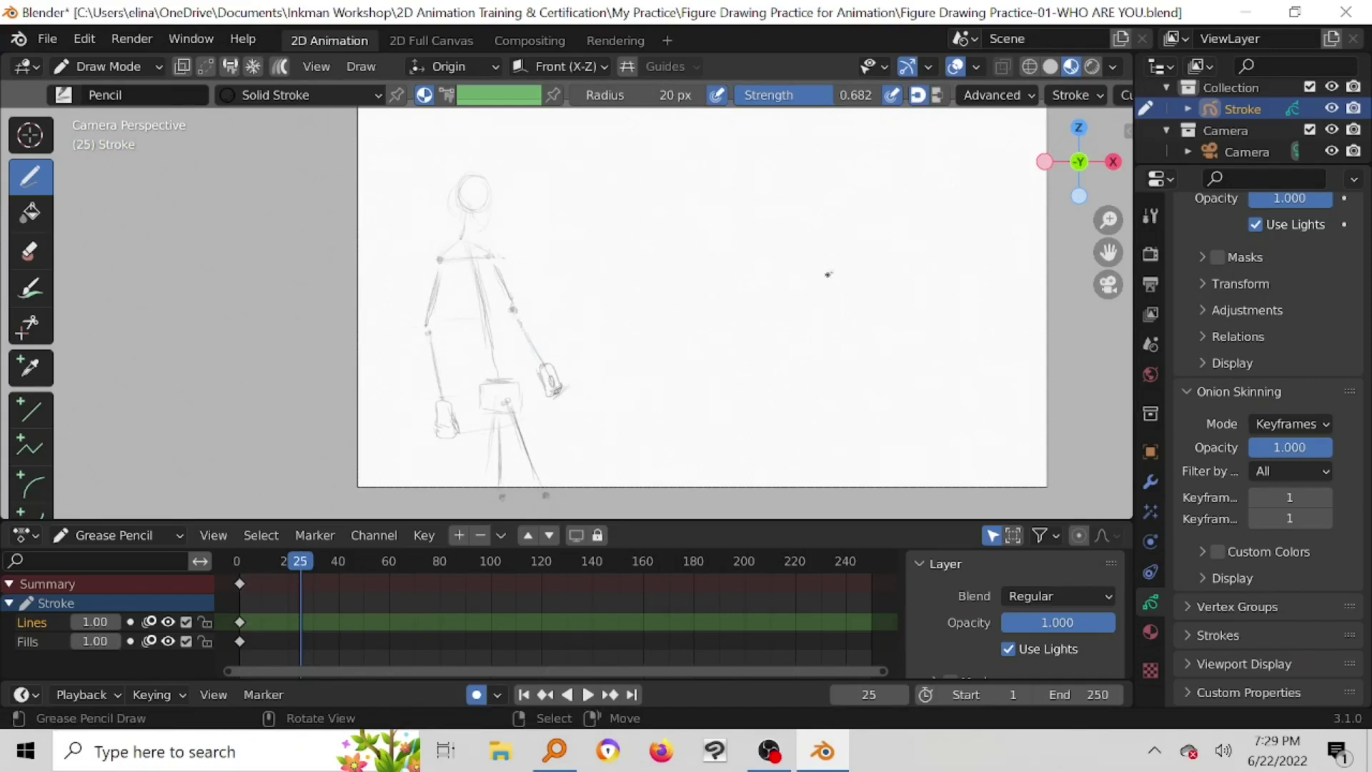
click(821, 188)
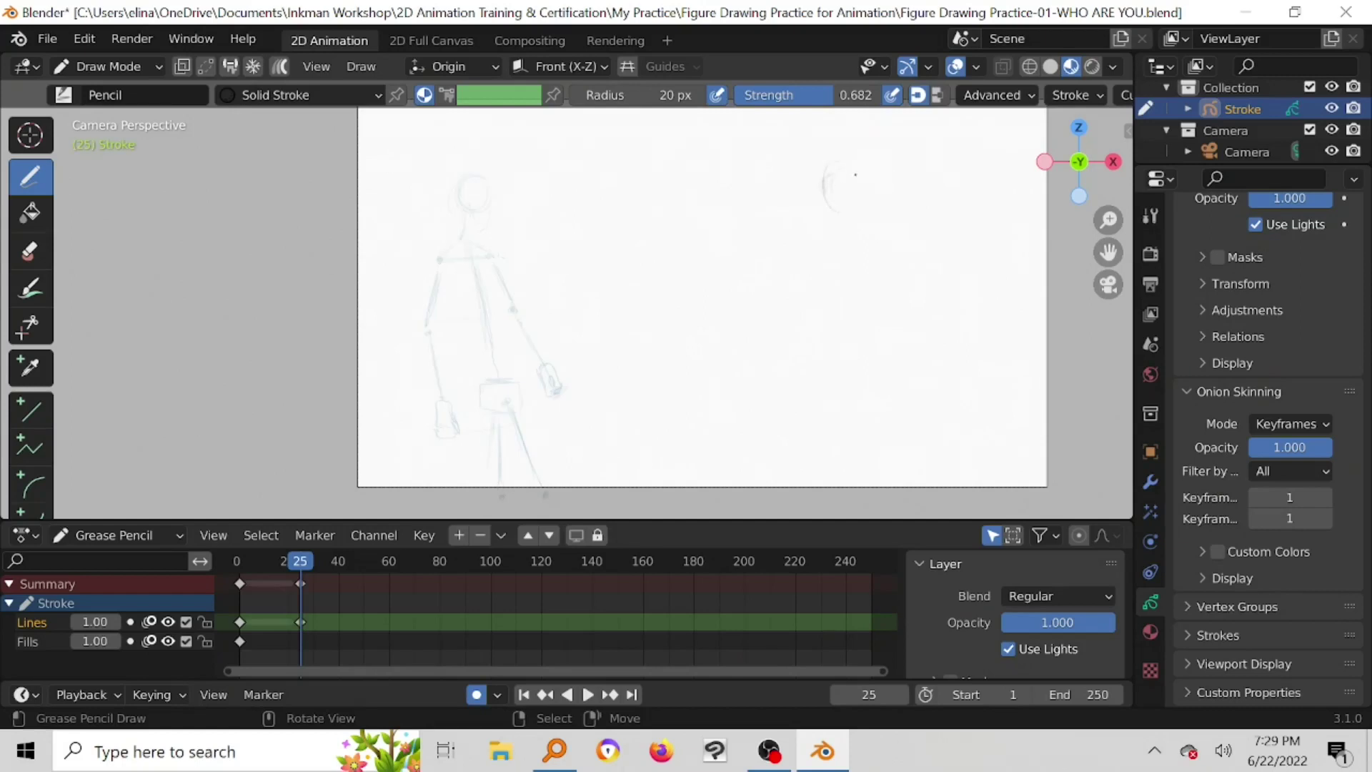
drag(835, 201, 857, 178)
drag(508, 186, 532, 235)
mouse_move(504, 218)
mouse_down()
mouse_move(521, 232)
mouse_move(550, 198)
mouse_up()
key(ctrl+z)
key(ctrl+z)
key(ctrl+z)
Step: Sketch a shoulder line with joint marks at both ends below the new neck and lighten its middle with the soft eraser
mouse_move(828, 239)
mouse_down()
mouse_move(883, 240)
mouse_move(813, 238)
mouse_move(896, 241)
mouse_up()
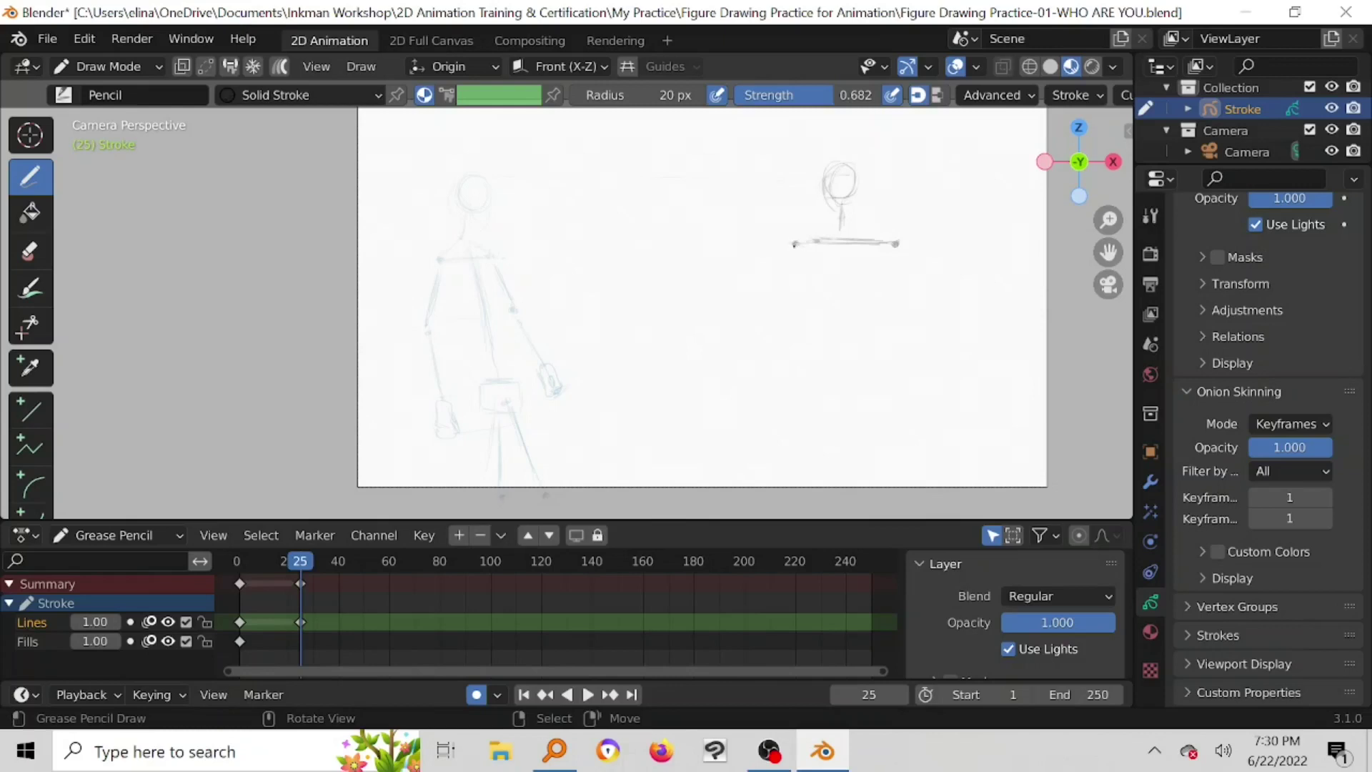
click(134, 63)
click(135, 58)
click(30, 251)
mouse_move(832, 249)
mouse_down()
mouse_move(810, 238)
mouse_move(877, 238)
mouse_move(812, 240)
mouse_move(860, 242)
mouse_up()
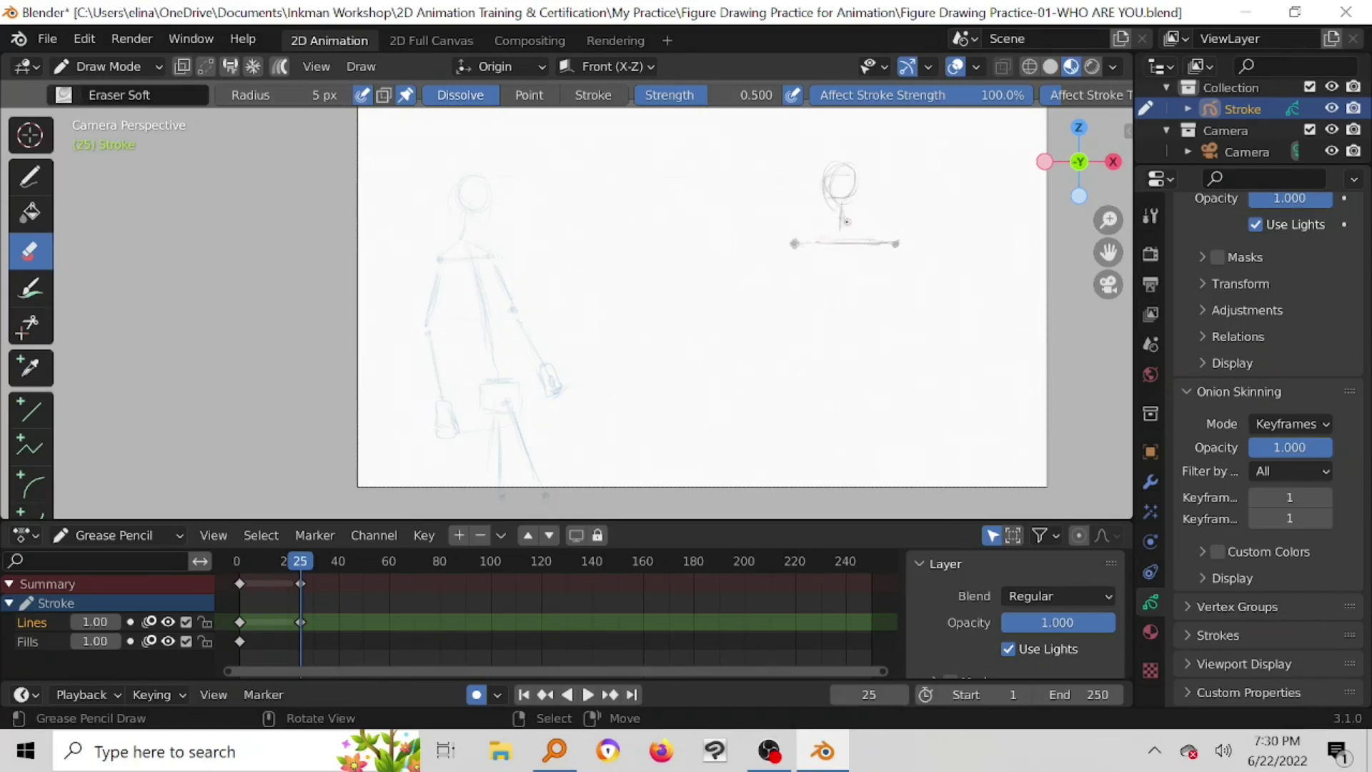
Step: In Edit Mode, box-select the second figure's head and neck strokes, shift them slightly right to centre over the shoulders, and clear the selection
click(107, 66)
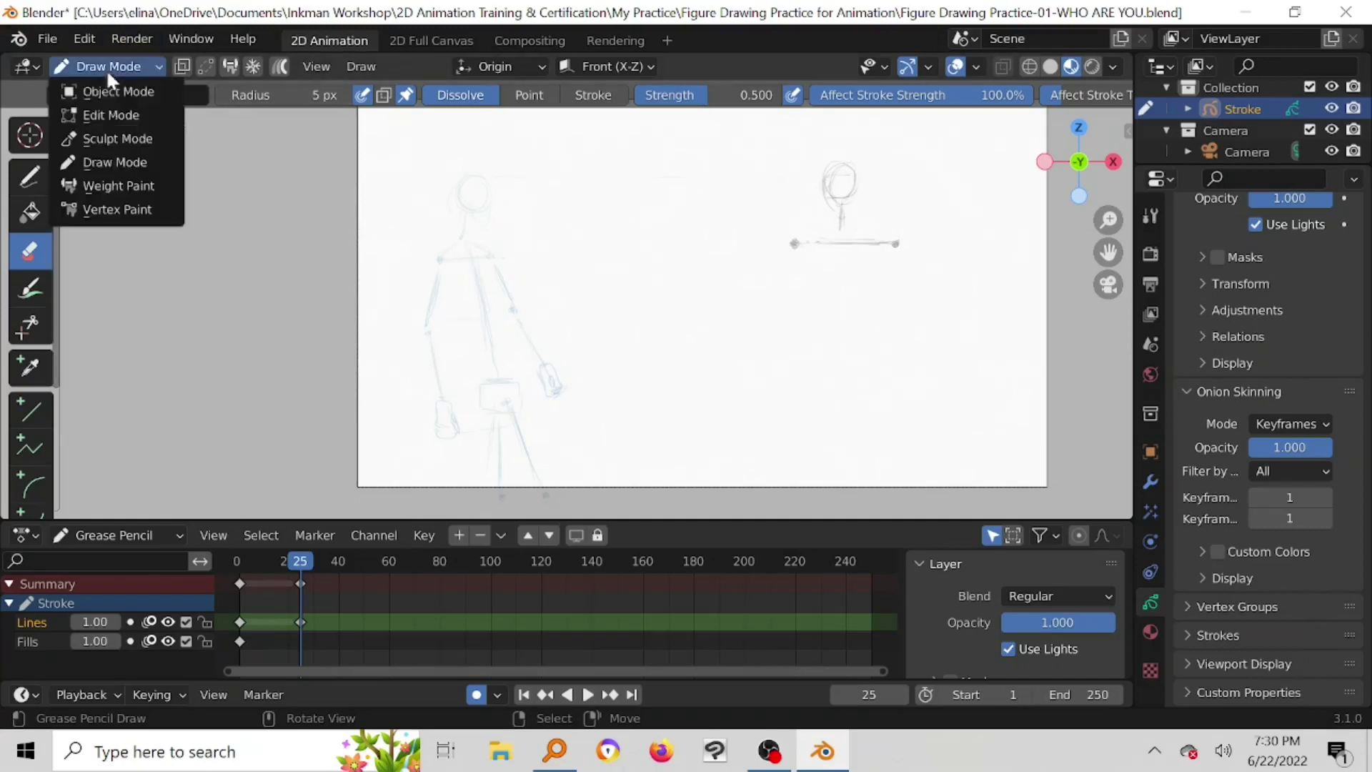
click(114, 116)
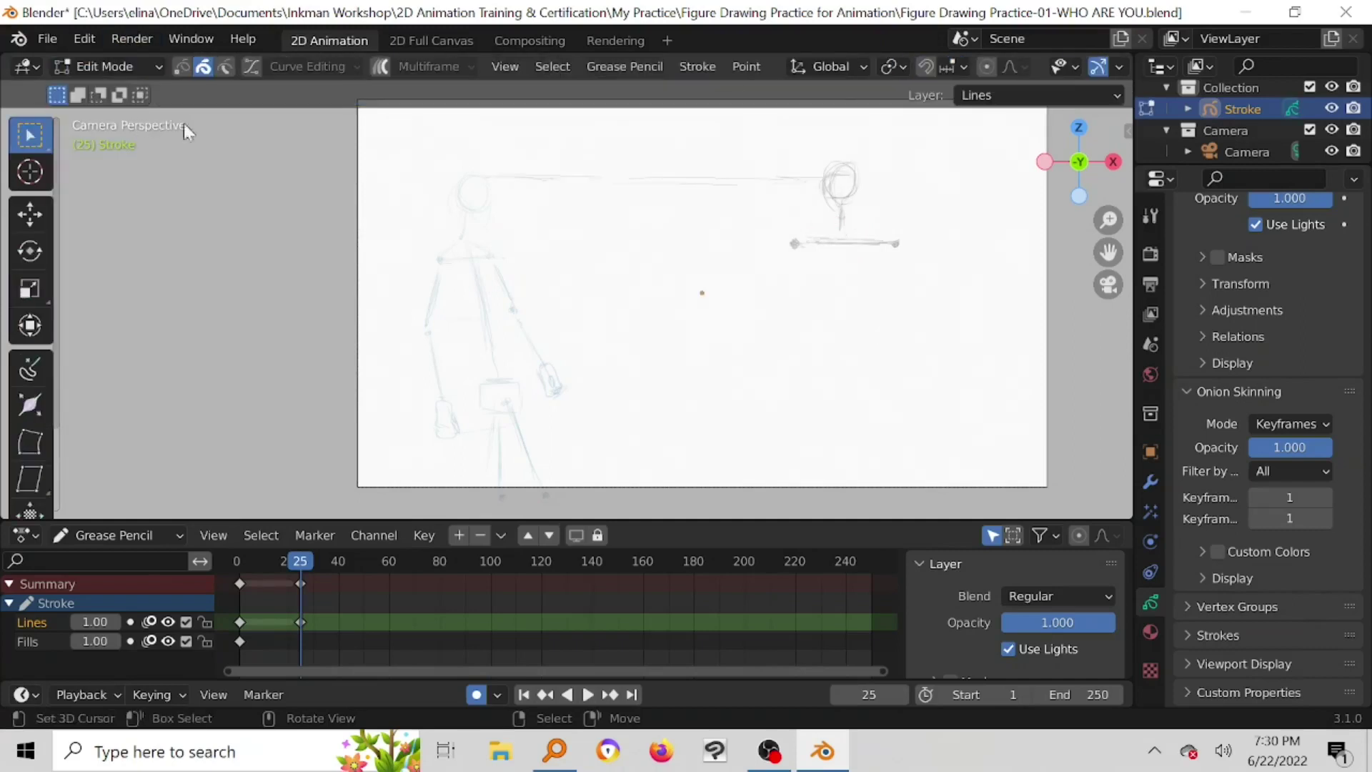
click(845, 206)
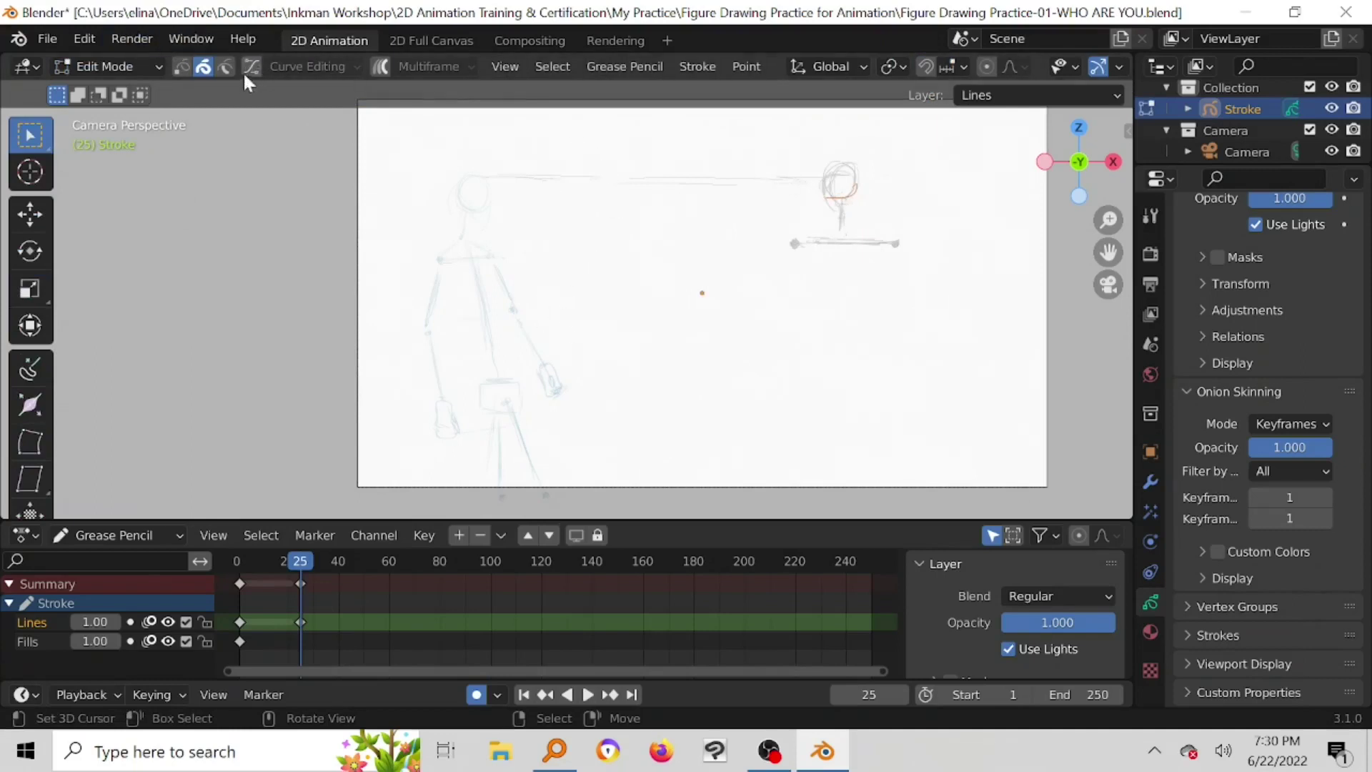
click(552, 66)
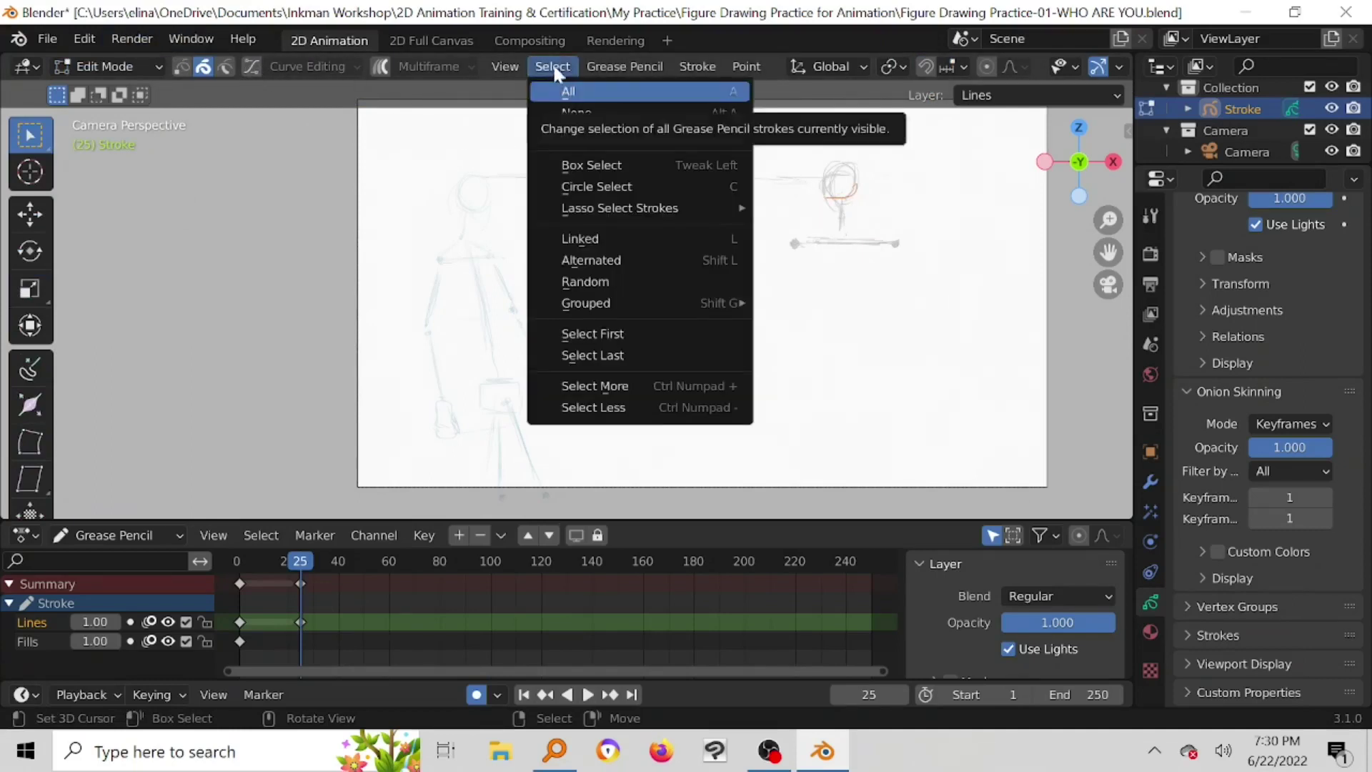
click(573, 163)
mouse_move(783, 138)
mouse_down()
mouse_move(826, 198)
mouse_move(895, 230)
mouse_up()
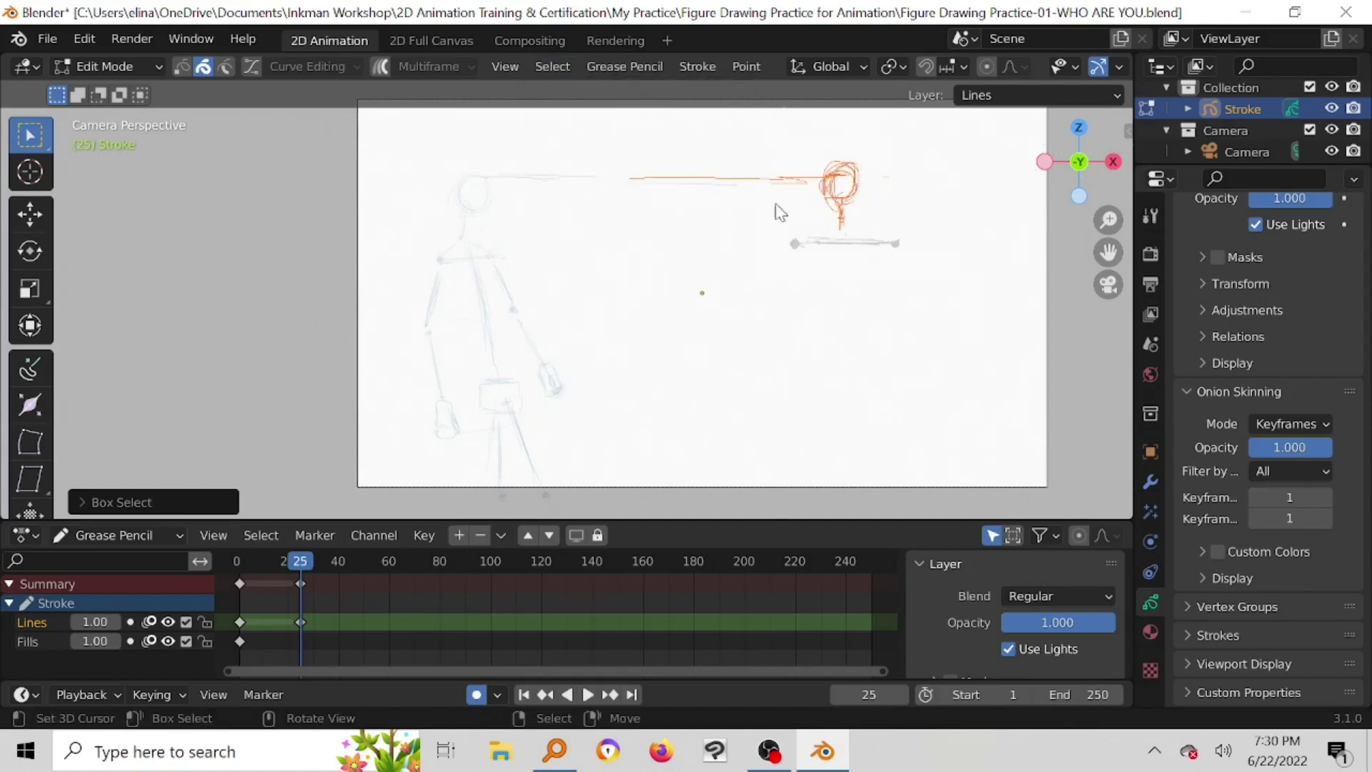
key(g)
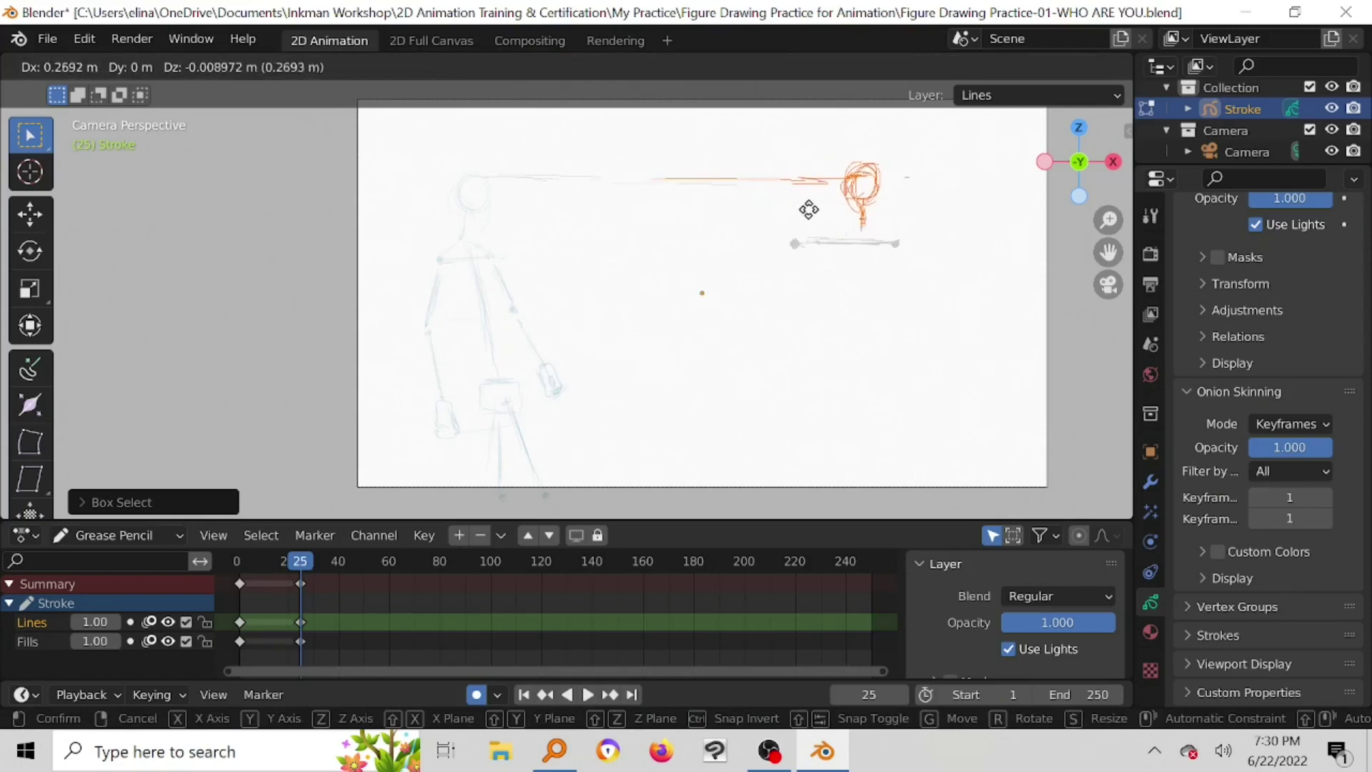
click(800, 211)
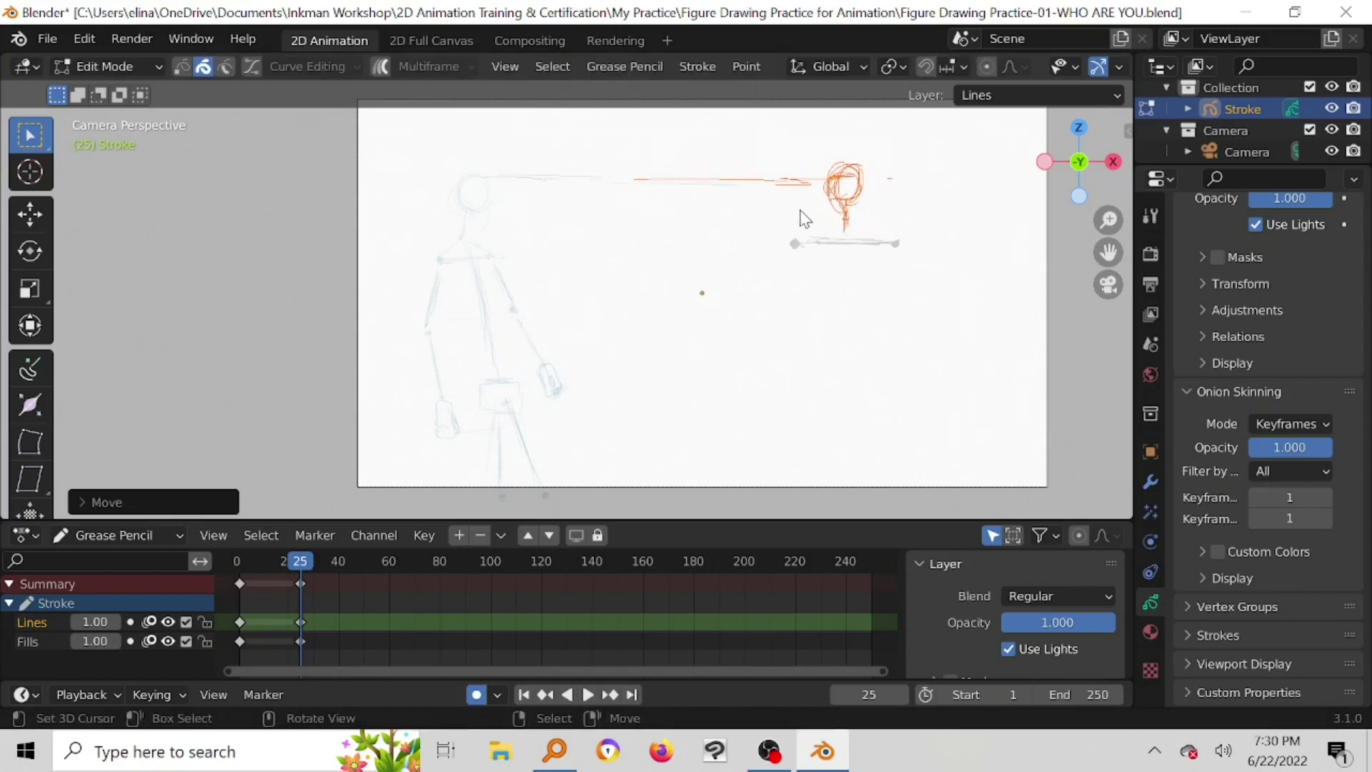
click(552, 66)
click(665, 165)
click(762, 188)
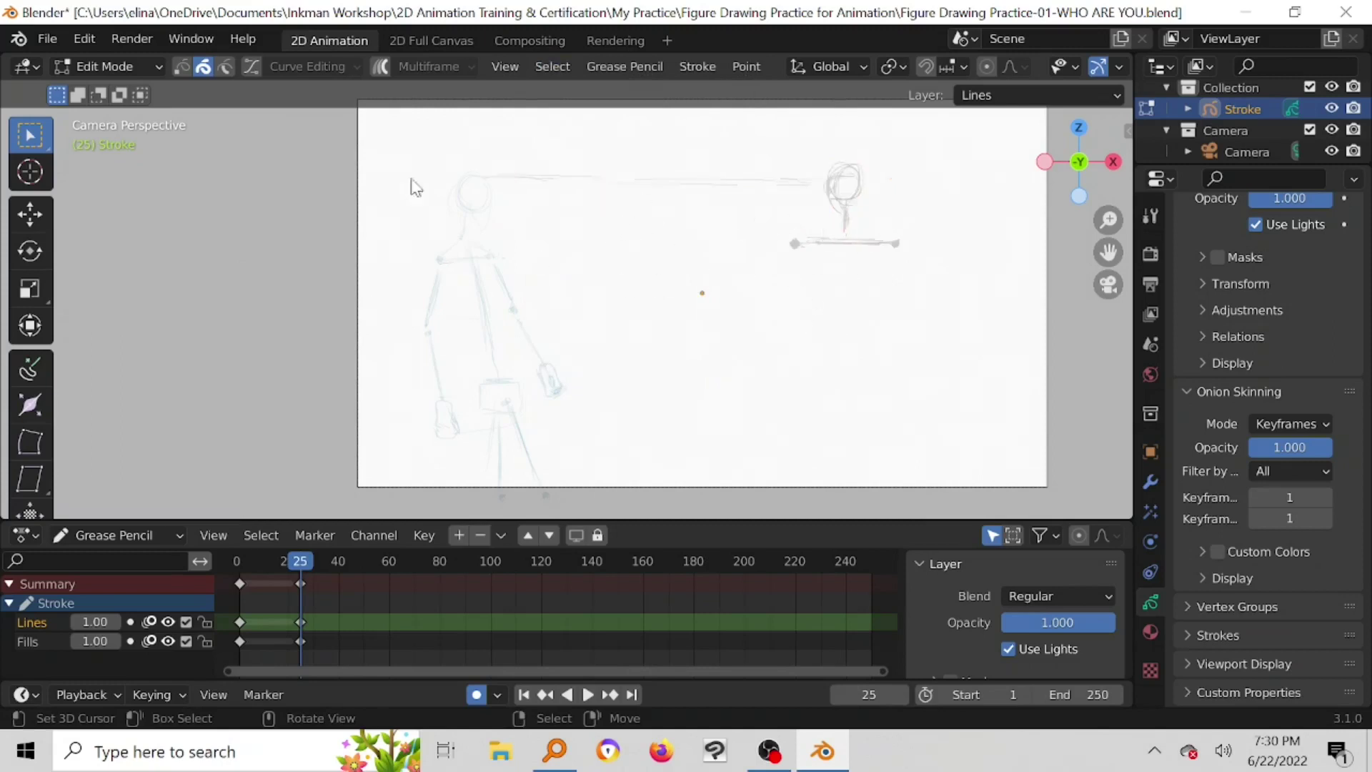
Step: Return to Draw Mode and pencil both upper arms, a vertical spine and a rectangular pelvis box below the shoulder line
click(116, 64)
click(119, 164)
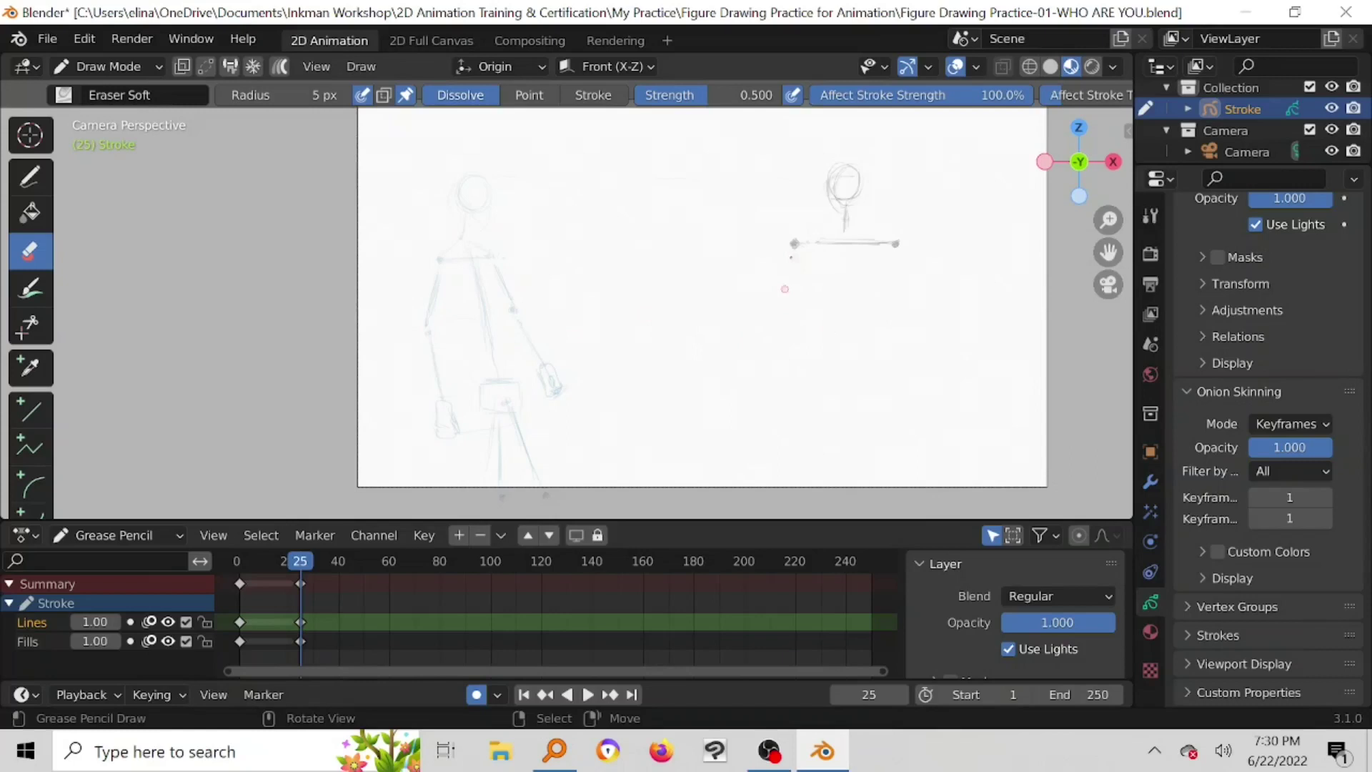
click(30, 176)
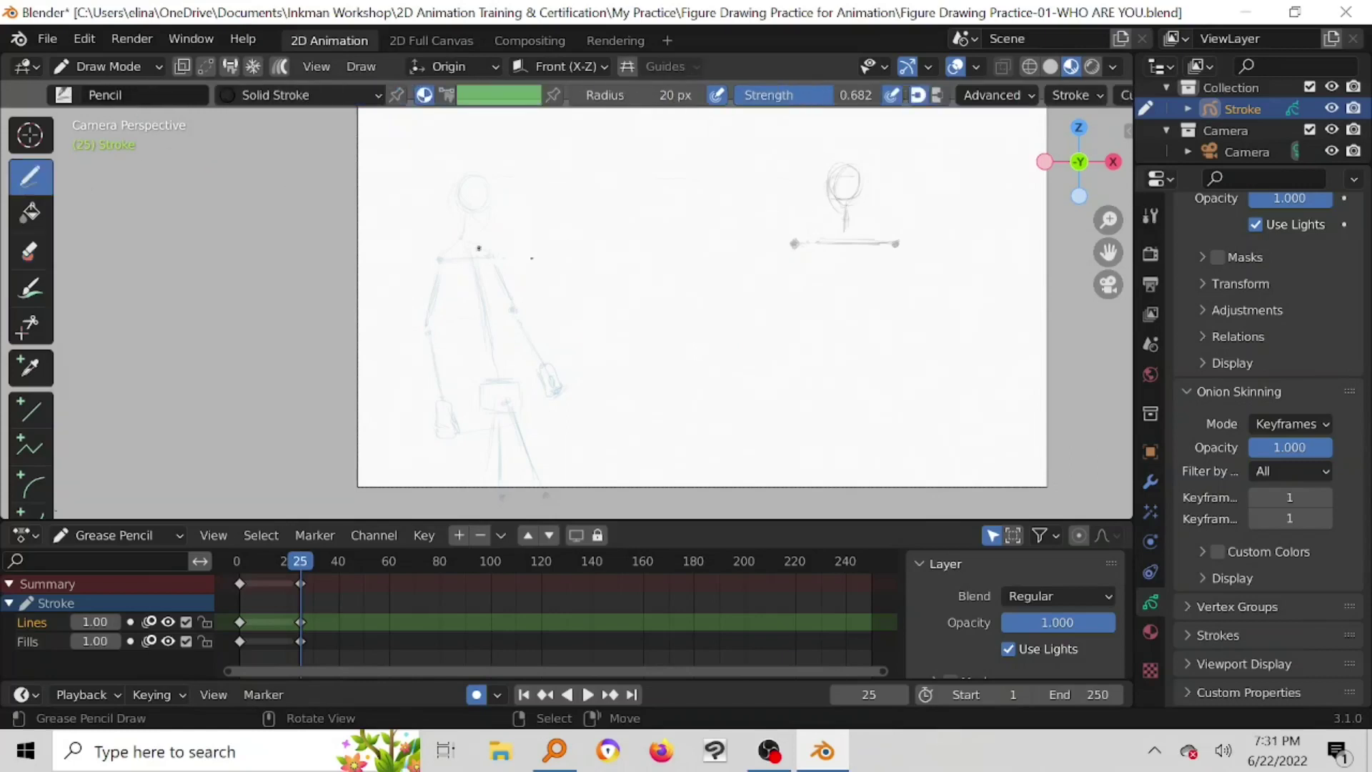
drag(790, 261, 780, 302)
drag(848, 250, 849, 329)
drag(896, 263, 901, 296)
mouse_move(812, 358)
mouse_down()
mouse_move(809, 378)
mouse_move(814, 365)
mouse_move(850, 386)
mouse_up()
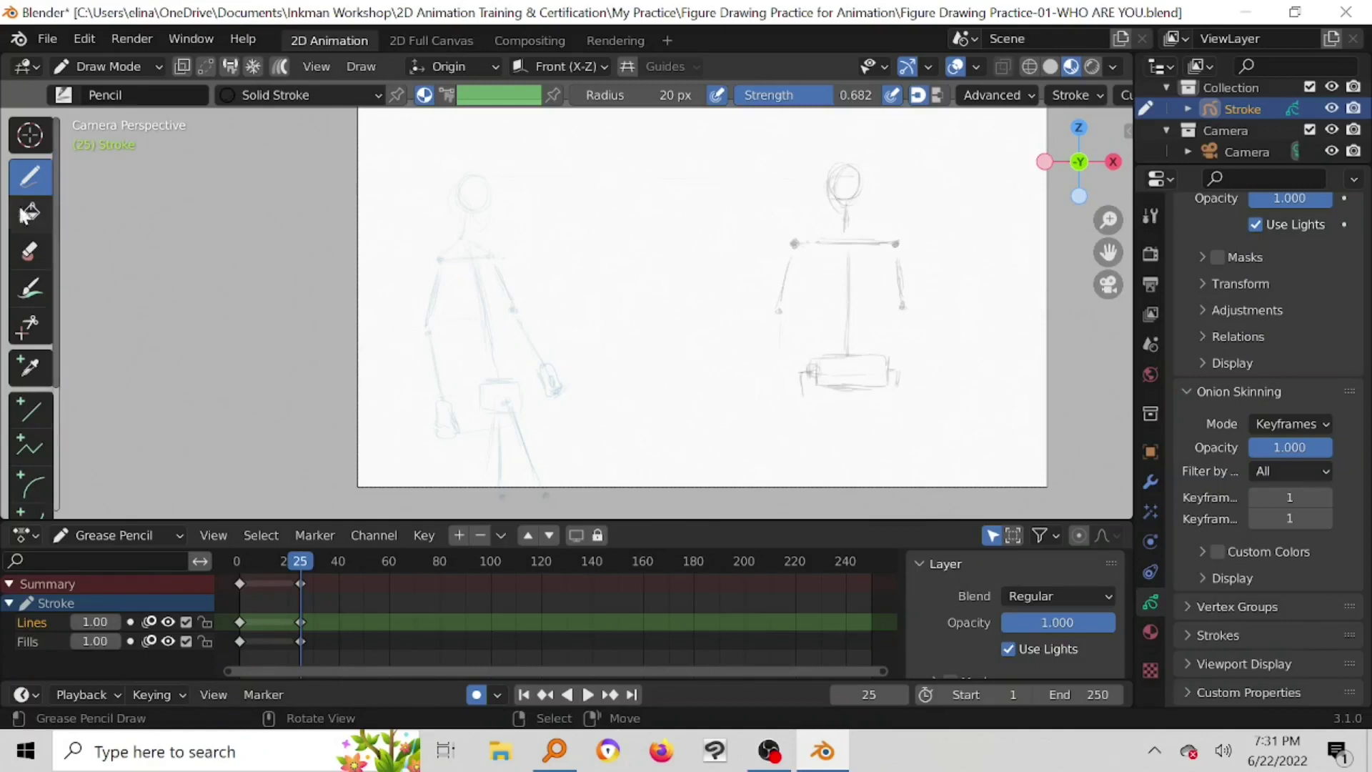
Step: Lighten the hip marks beside the pelvis box with the soft eraser and redraw the hip corners on both sides, undoing stray strokes
click(30, 252)
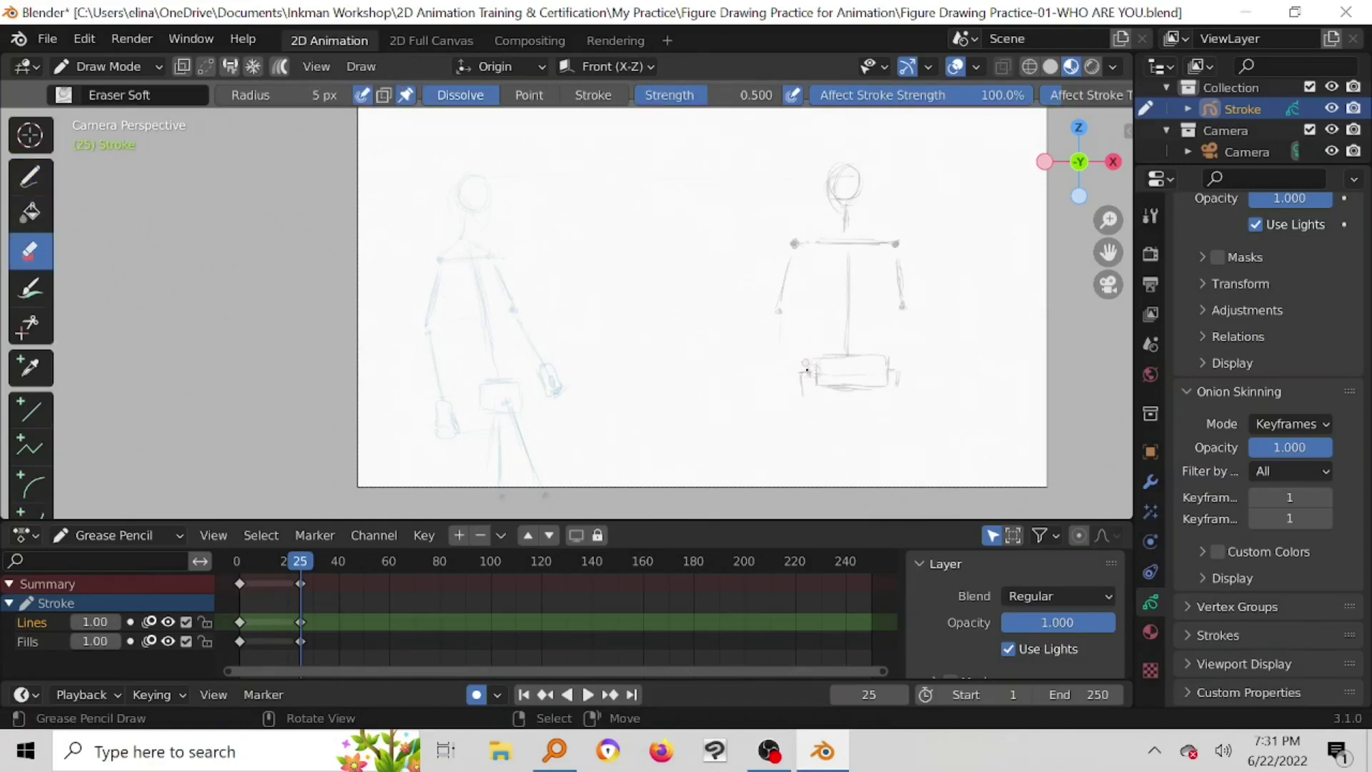
click(30, 176)
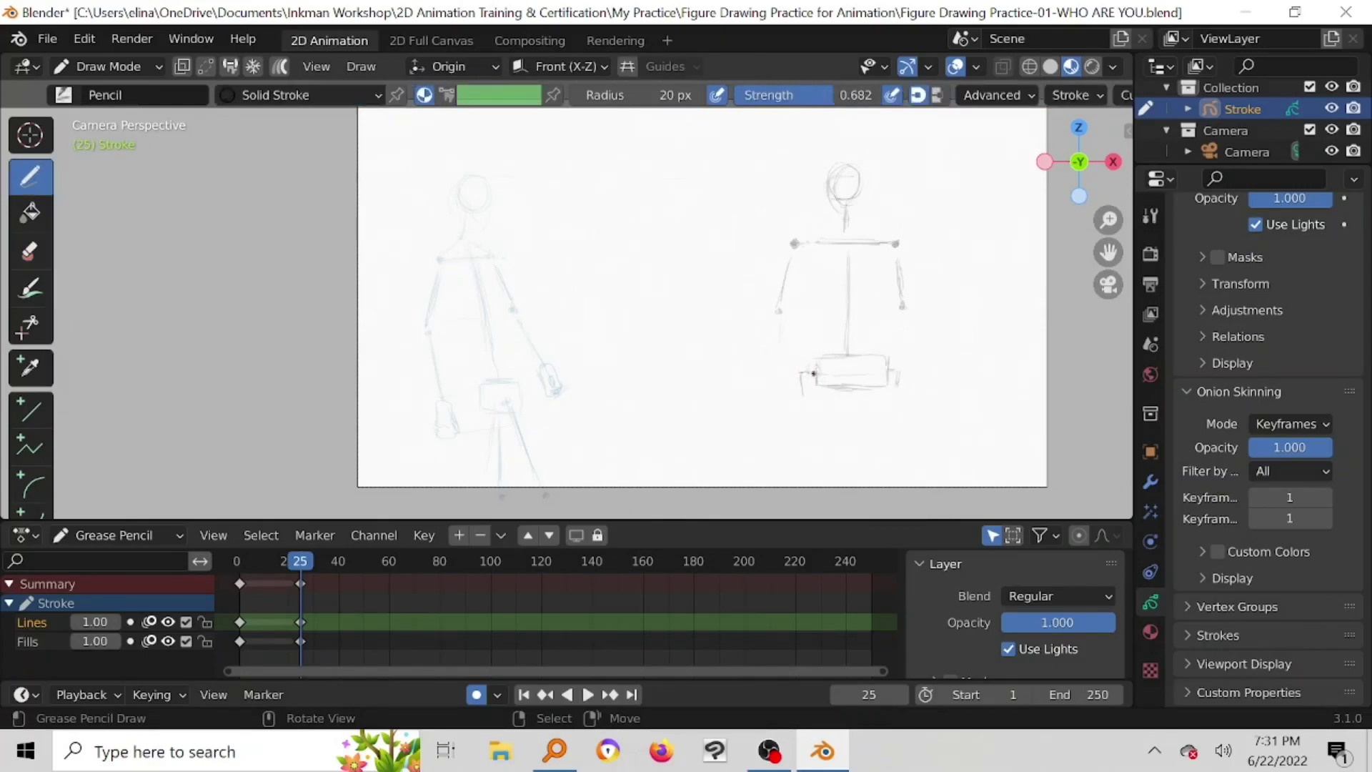
drag(798, 373, 800, 390)
mouse_move(622, 305)
mouse_down()
mouse_move(699, 307)
mouse_move(623, 328)
mouse_move(600, 316)
mouse_move(609, 359)
mouse_up()
key(ctrl+z)
key(ctrl+z)
key(ctrl+z)
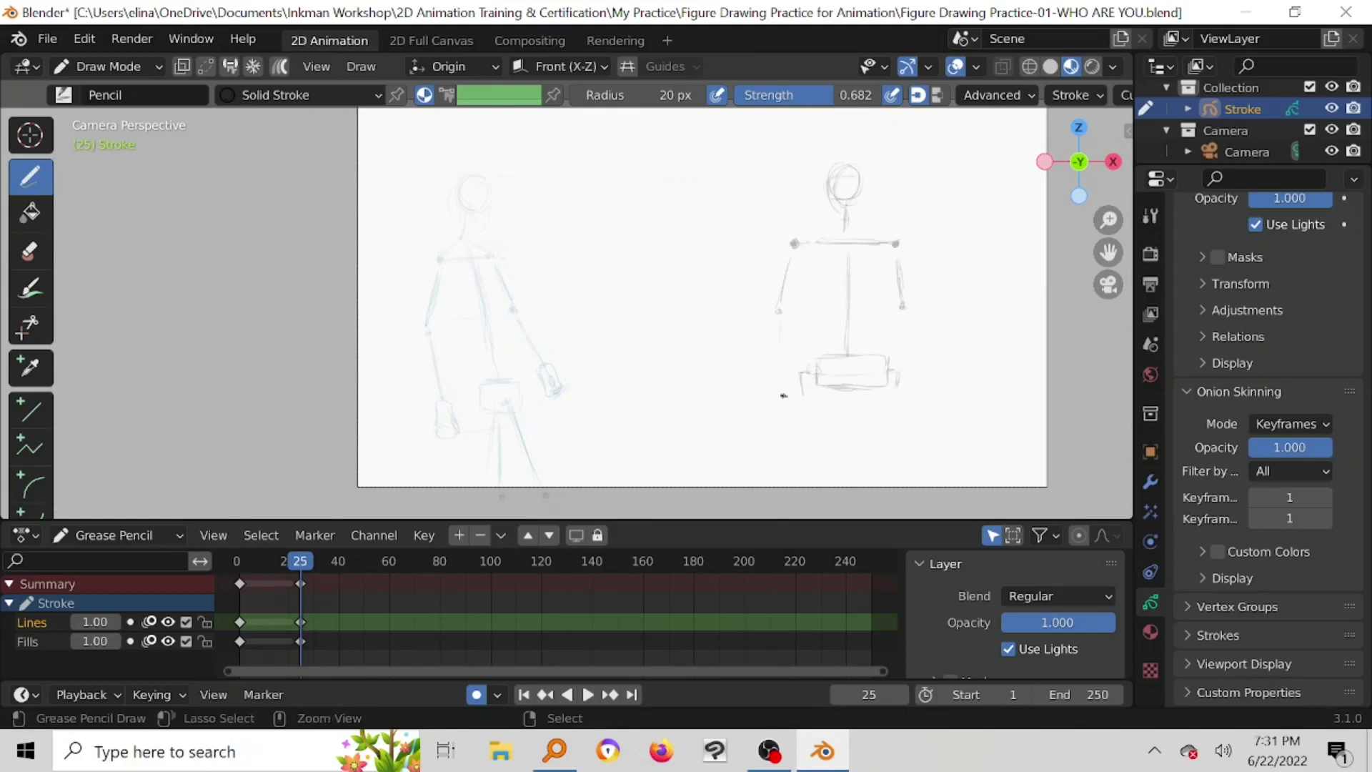
drag(896, 369, 895, 405)
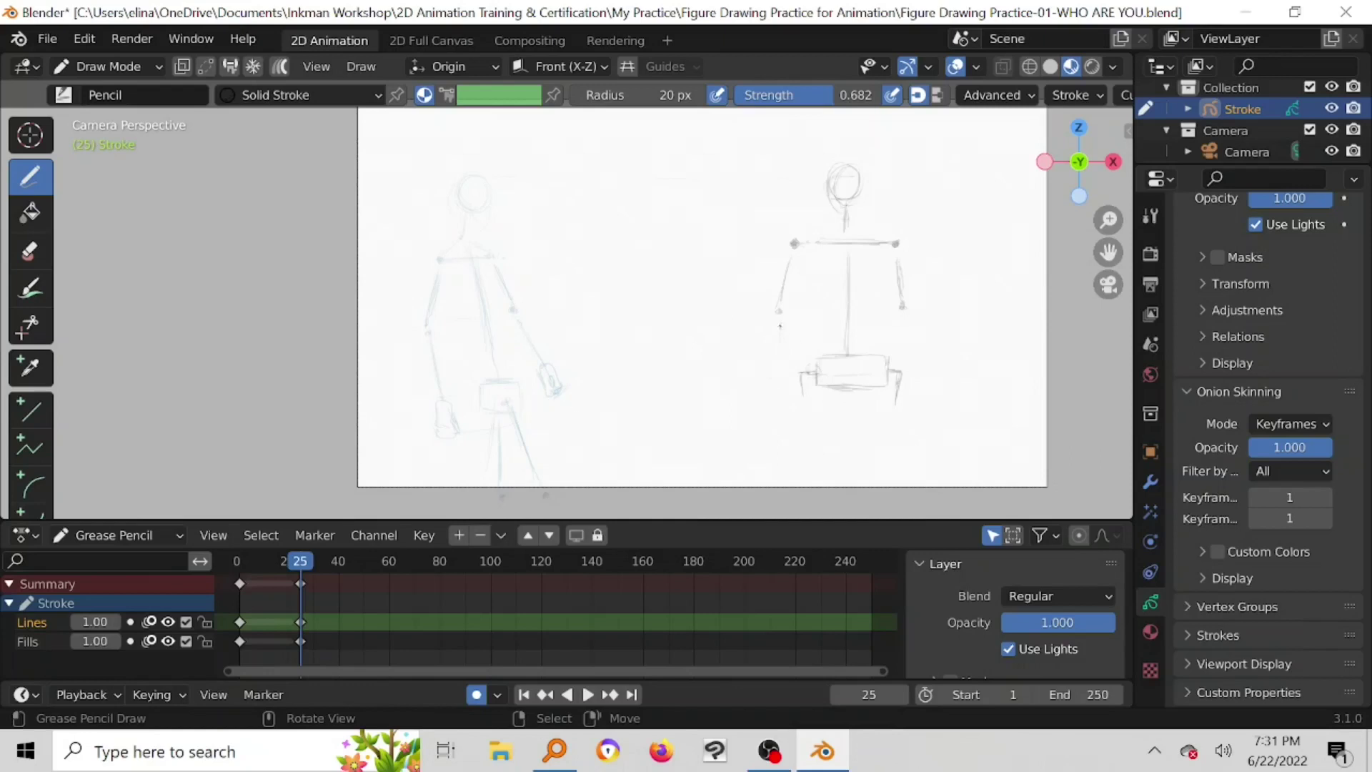
Step: Sketch both forearms hanging from the elbow marks and add a rough hand at the end of each
click(792, 410)
mouse_move(776, 379)
mouse_down()
mouse_move(785, 413)
mouse_move(789, 383)
mouse_move(784, 402)
mouse_up()
drag(902, 309, 907, 351)
drag(915, 366, 916, 385)
drag(916, 395, 921, 417)
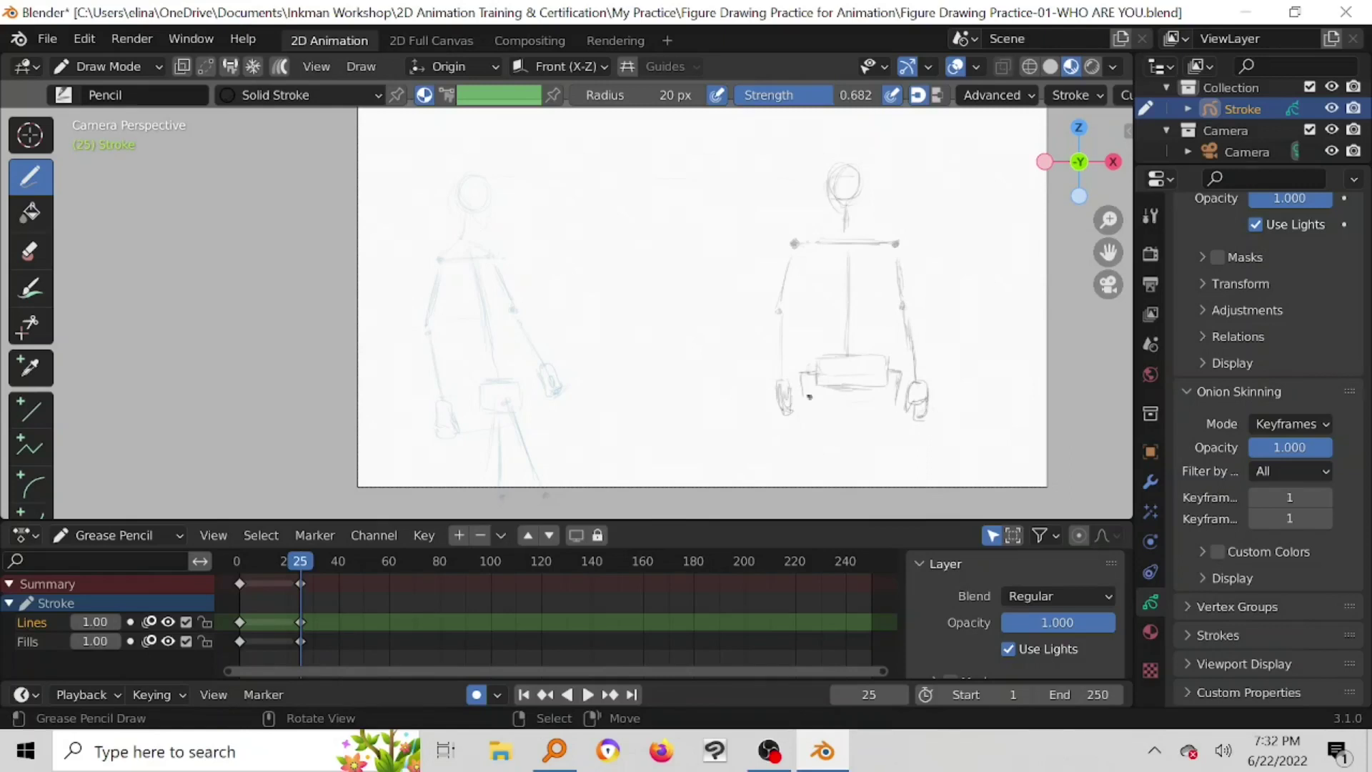
Step: Sketch two straight legs from the hip corners to the canvas's lower edge and save the file
drag(804, 375, 808, 471)
drag(894, 378, 892, 468)
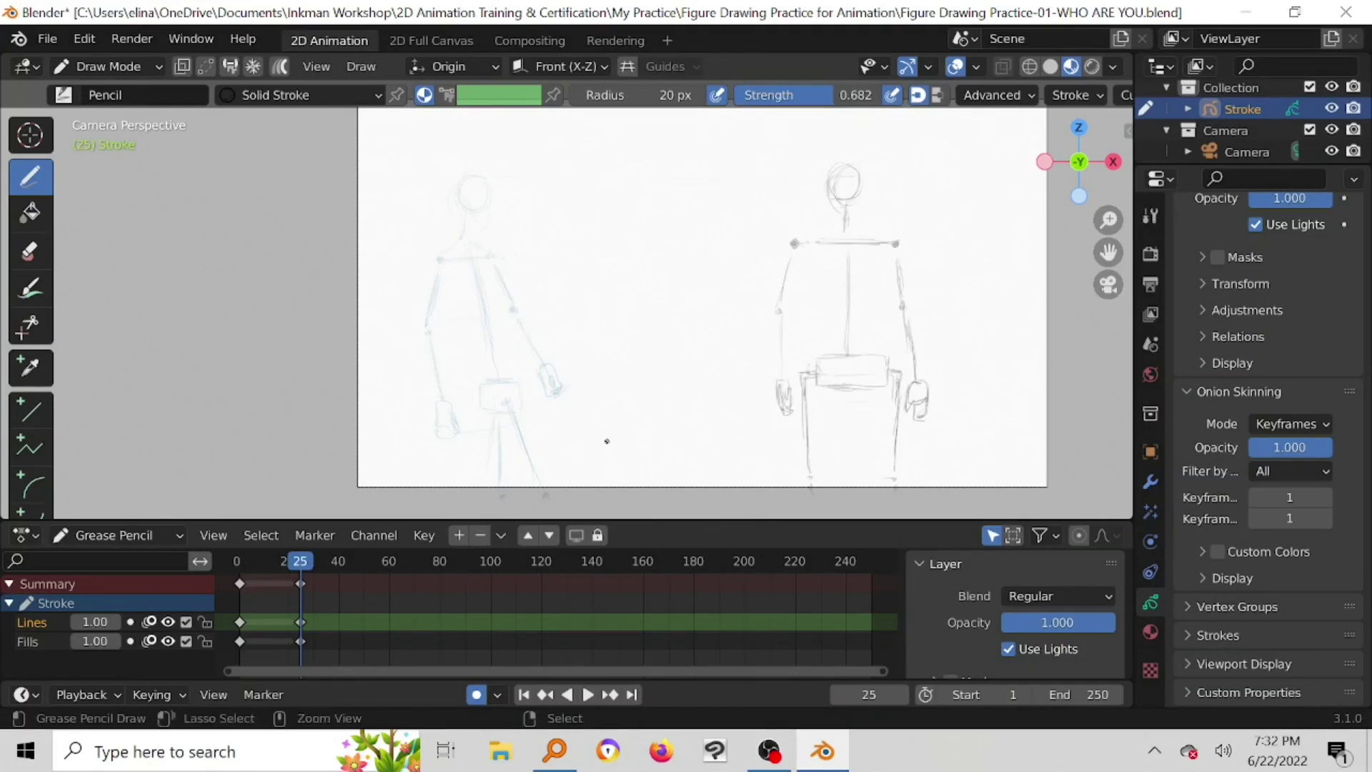
key(ctrl+s)
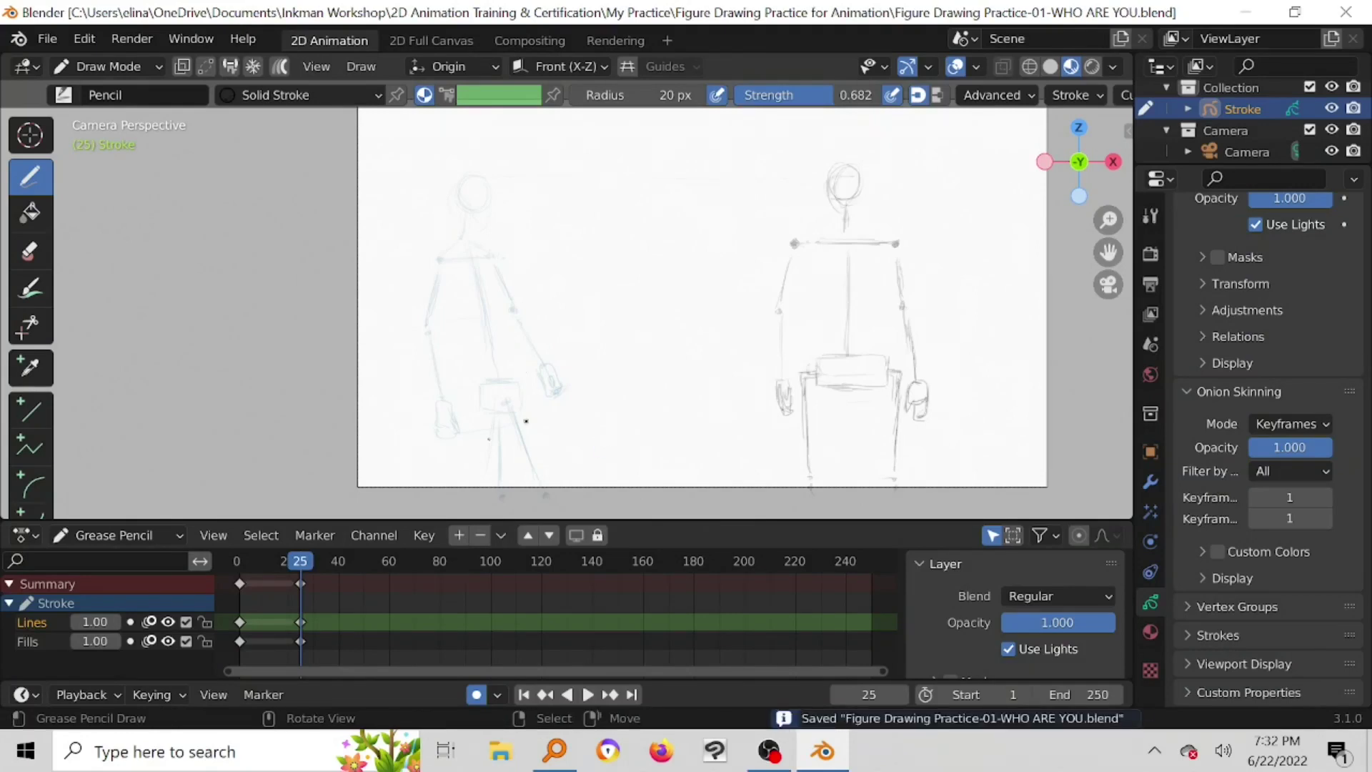
Step: Play the animation briefly and set the current frame to 48
key(space)
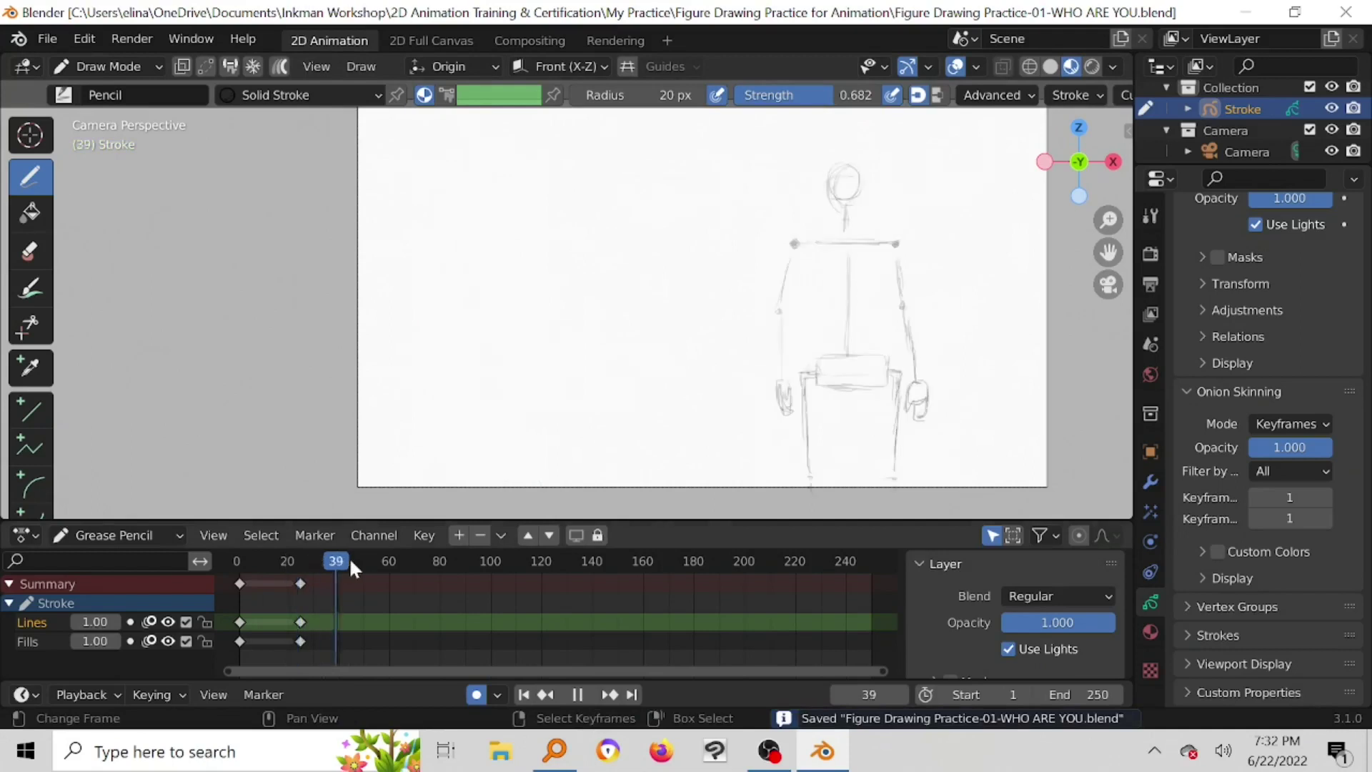
key(space)
drag(361, 560, 357, 562)
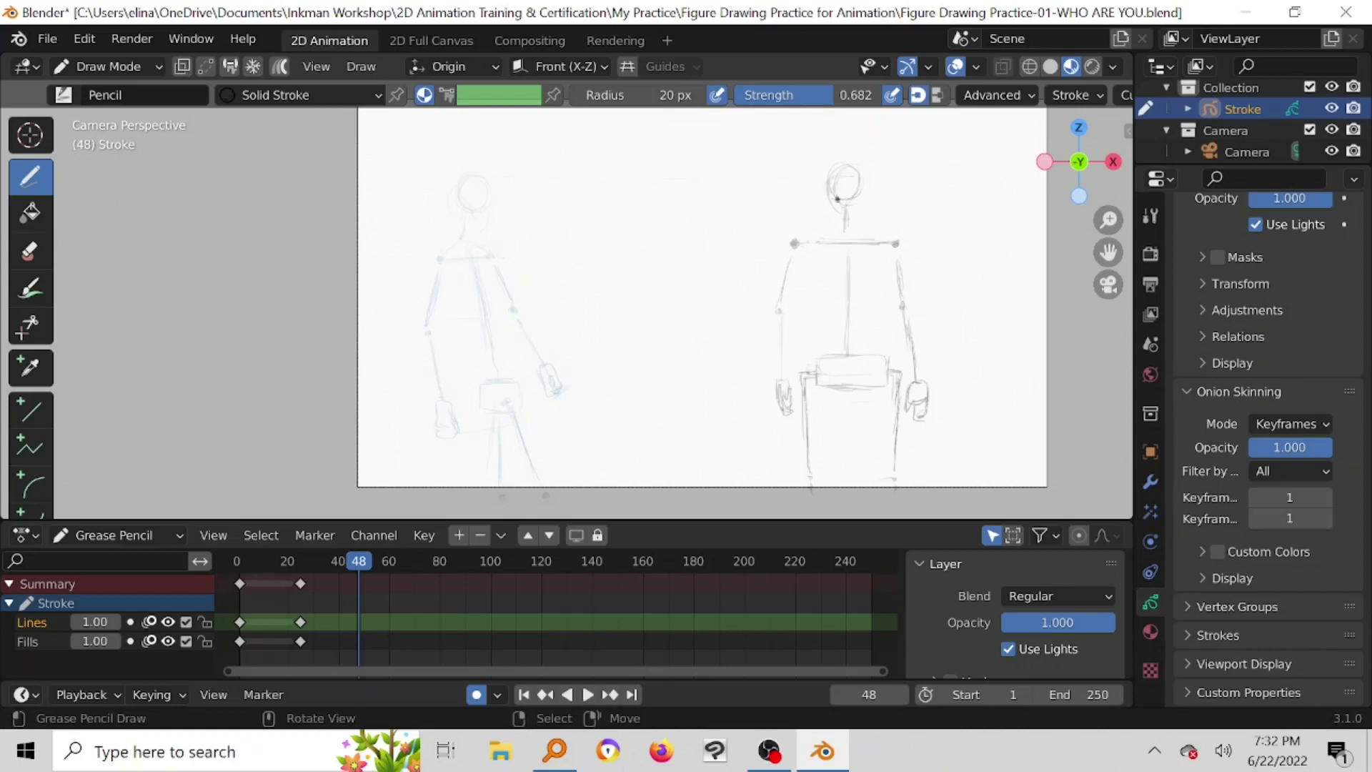
Step: On frame 48, sketch a new head over the onion-skinned one and a slanted shoulder line with joint marks at both ends
click(842, 170)
mouse_move(842, 169)
mouse_down()
mouse_move(867, 184)
mouse_move(858, 194)
mouse_up()
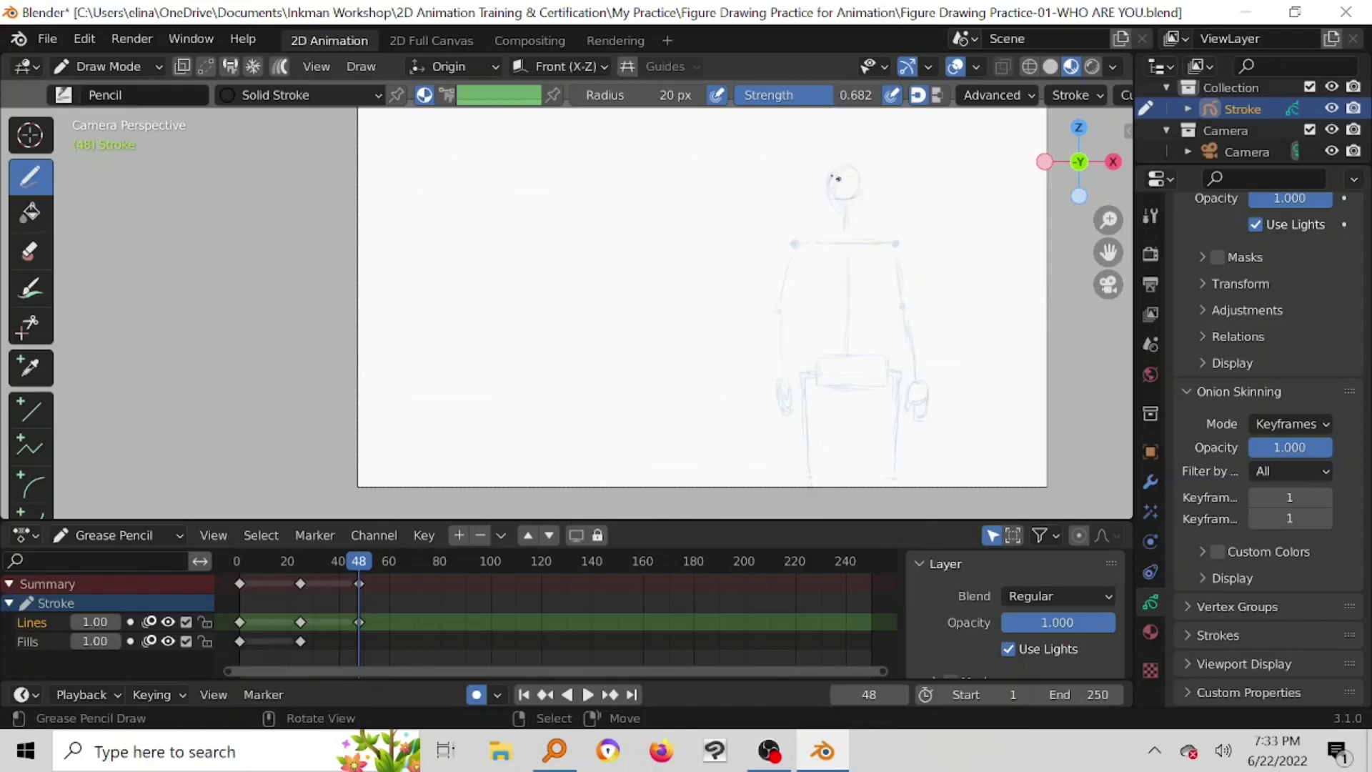
mouse_move(819, 181)
mouse_down()
mouse_move(834, 173)
mouse_move(821, 202)
mouse_up()
drag(849, 207, 841, 221)
key(ctrl+z)
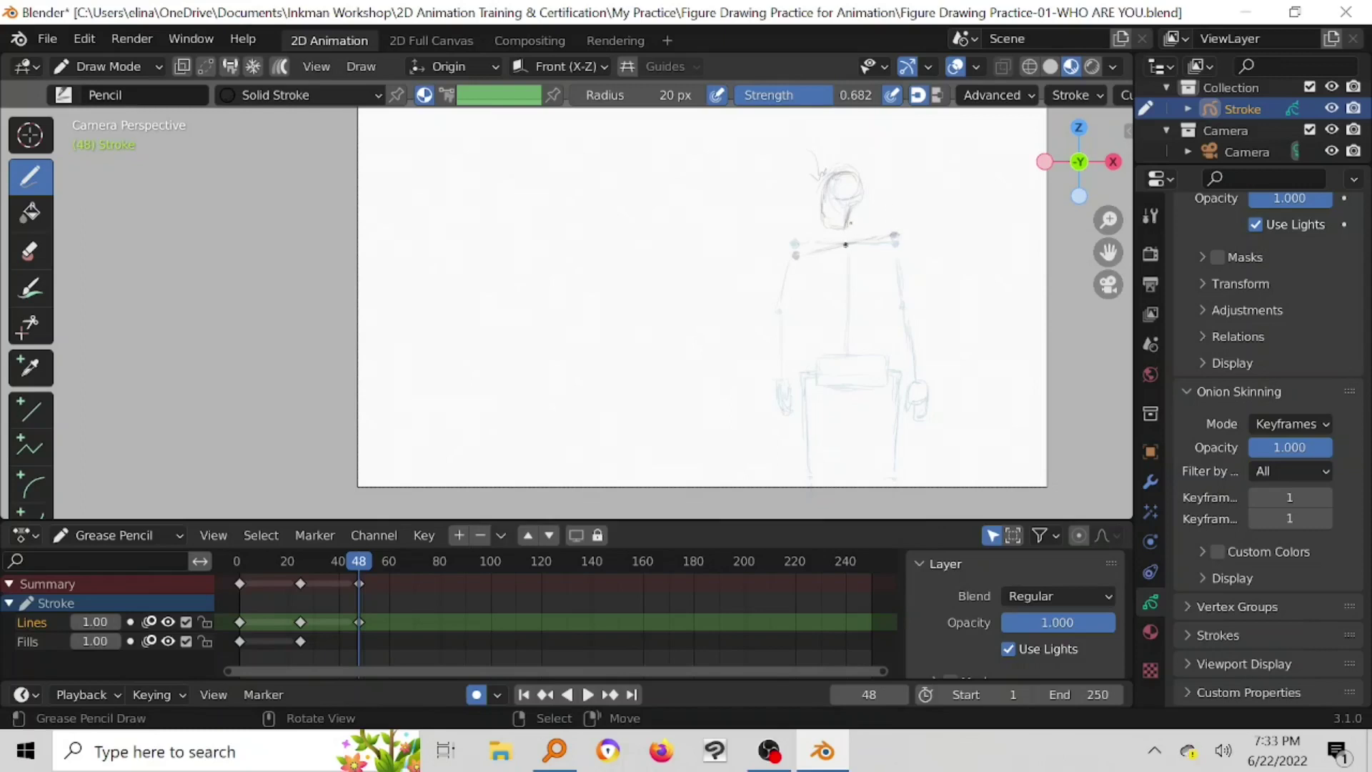
Step: Sketch the slanted neck and a raised, sharply bent arm whose hand covers the face
drag(848, 219, 841, 244)
mouse_move(858, 183)
mouse_down()
mouse_move(876, 187)
mouse_move(877, 205)
mouse_up()
drag(889, 192, 896, 192)
drag(859, 209, 880, 203)
drag(877, 204, 888, 196)
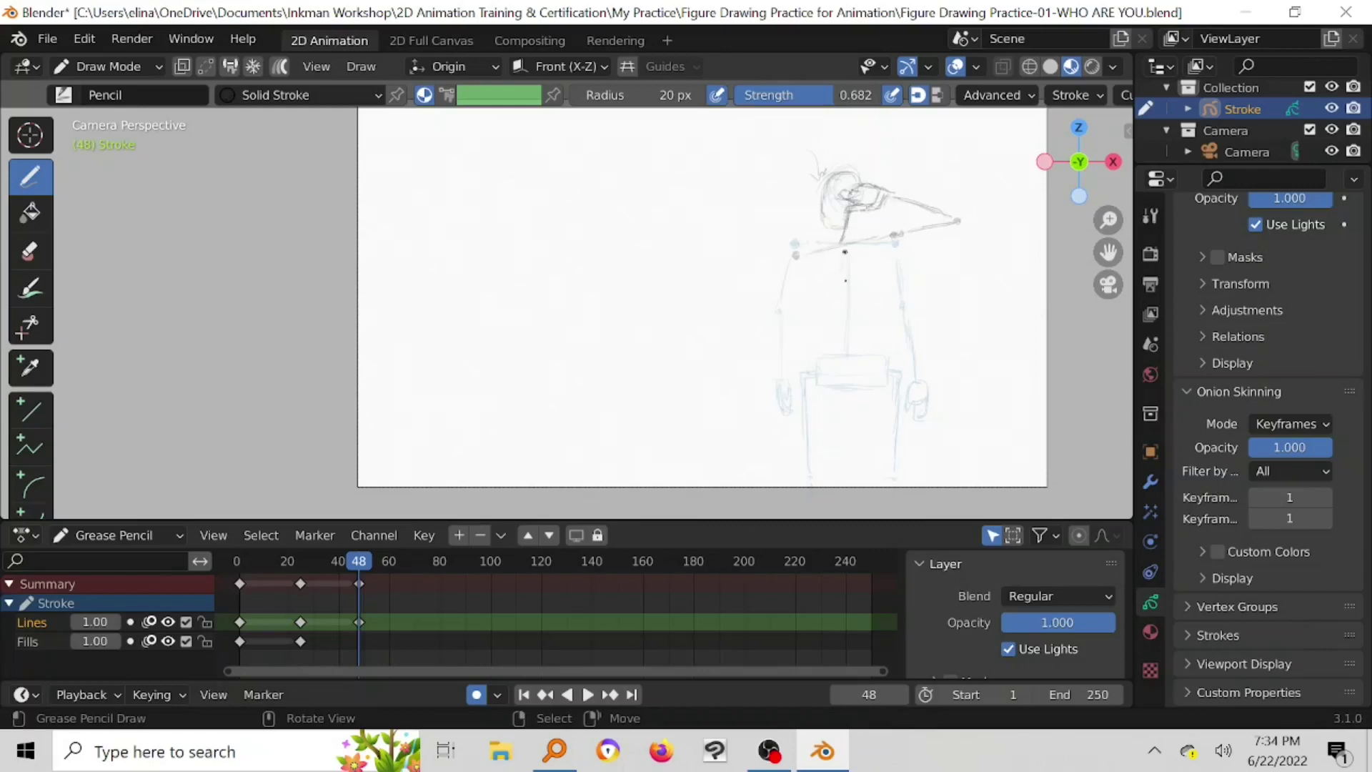
Step: Sketch the spine, pelvis box and both legs over the onion skin, plus the other arm bent upward with its hand beside the chin
drag(844, 273, 844, 306)
mouse_move(845, 258)
mouse_down()
mouse_move(840, 357)
mouse_move(877, 355)
mouse_move(814, 393)
mouse_move(879, 388)
mouse_move(885, 372)
mouse_move(886, 385)
mouse_up()
drag(800, 374, 802, 465)
drag(805, 411, 808, 487)
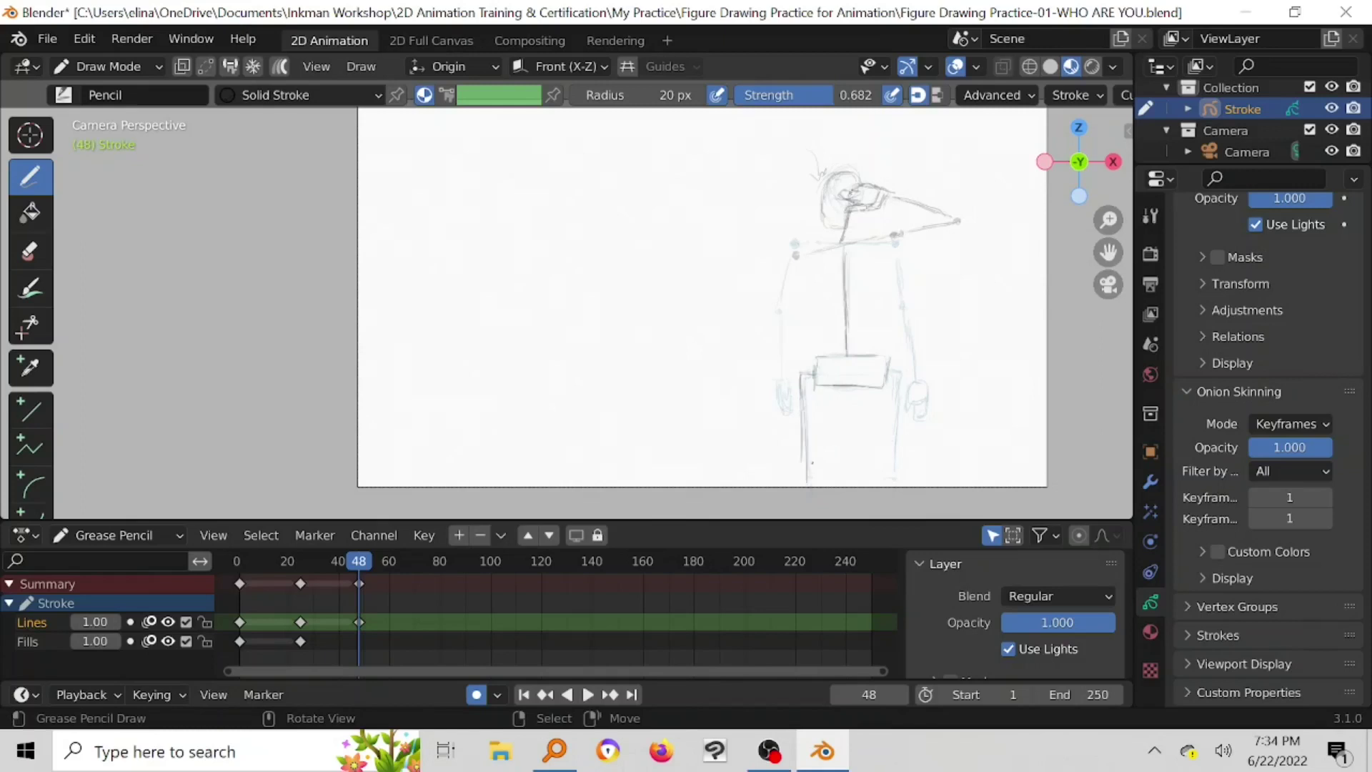
drag(894, 375, 884, 484)
mouse_move(849, 381)
mouse_down()
mouse_move(888, 390)
mouse_move(894, 490)
mouse_up()
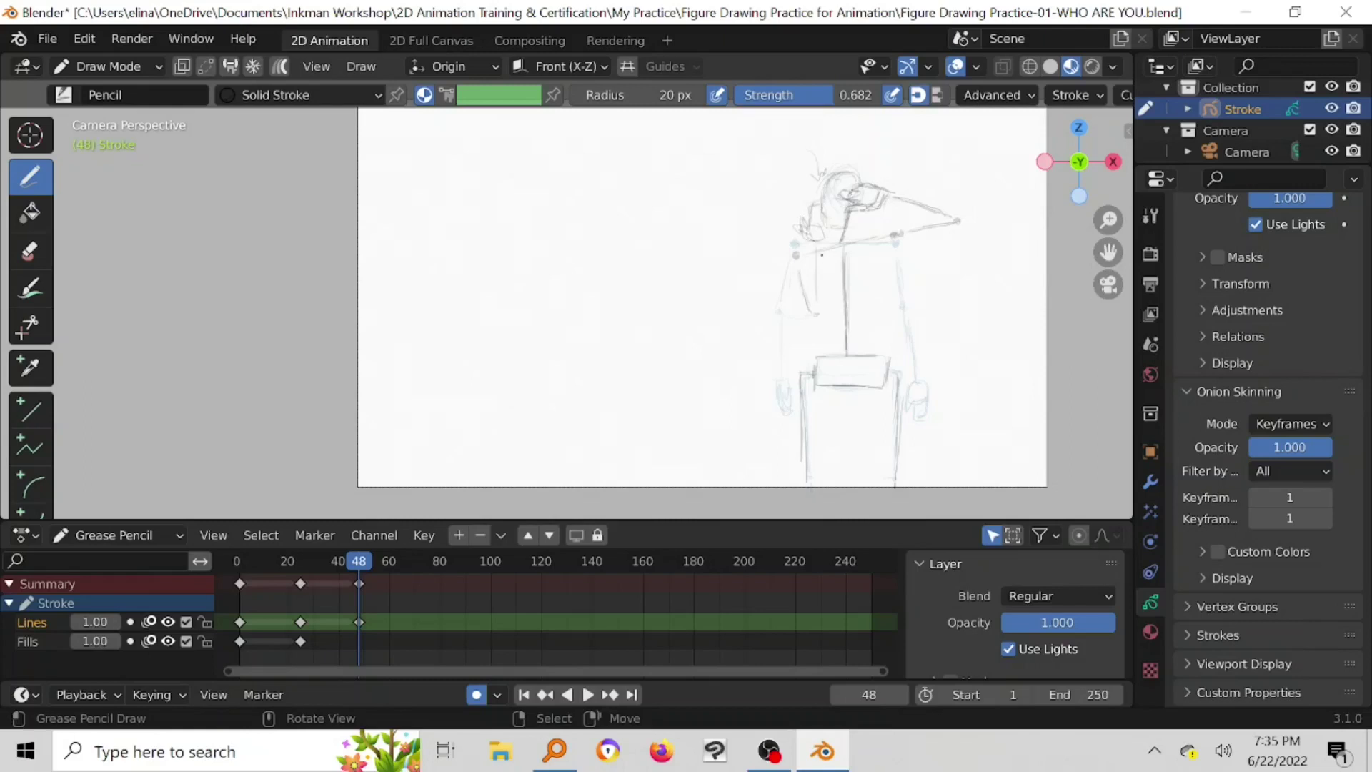
drag(817, 293, 816, 319)
Step: Darken the head's outline down to the chin and draw an ear on the side of the head
scroll(901, 244, up, 2)
key(F3)
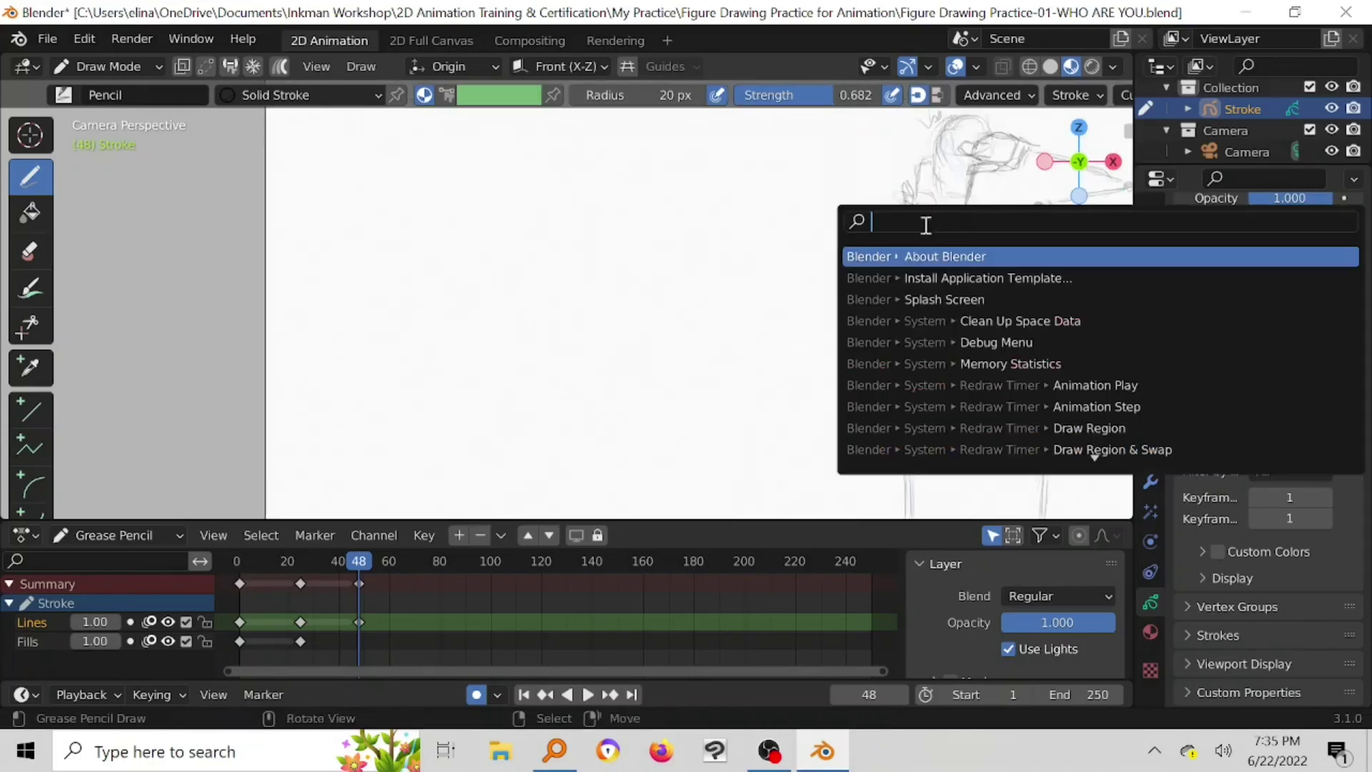
key(Escape)
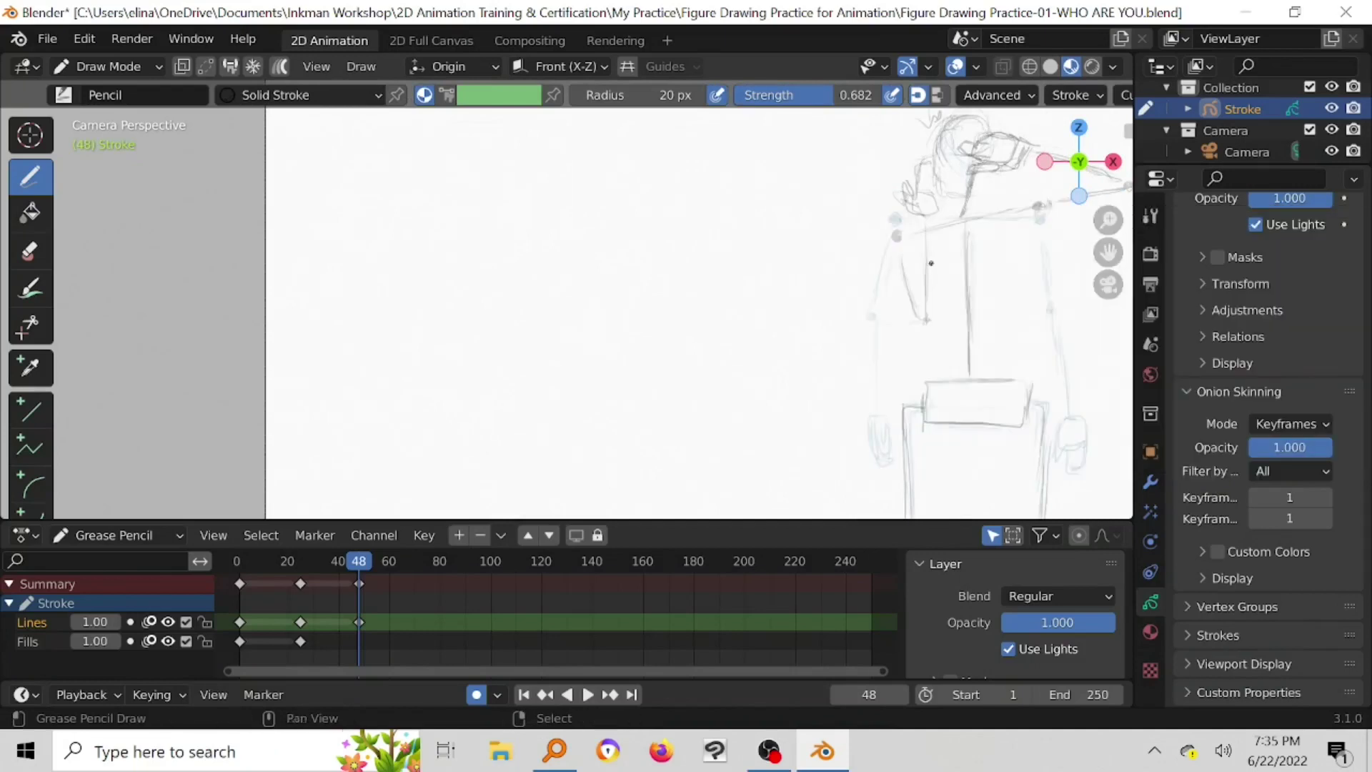
scroll(929, 264, up, 1)
shift+middle_drag(929, 264, 727, 261)
scroll(728, 261, up, 1)
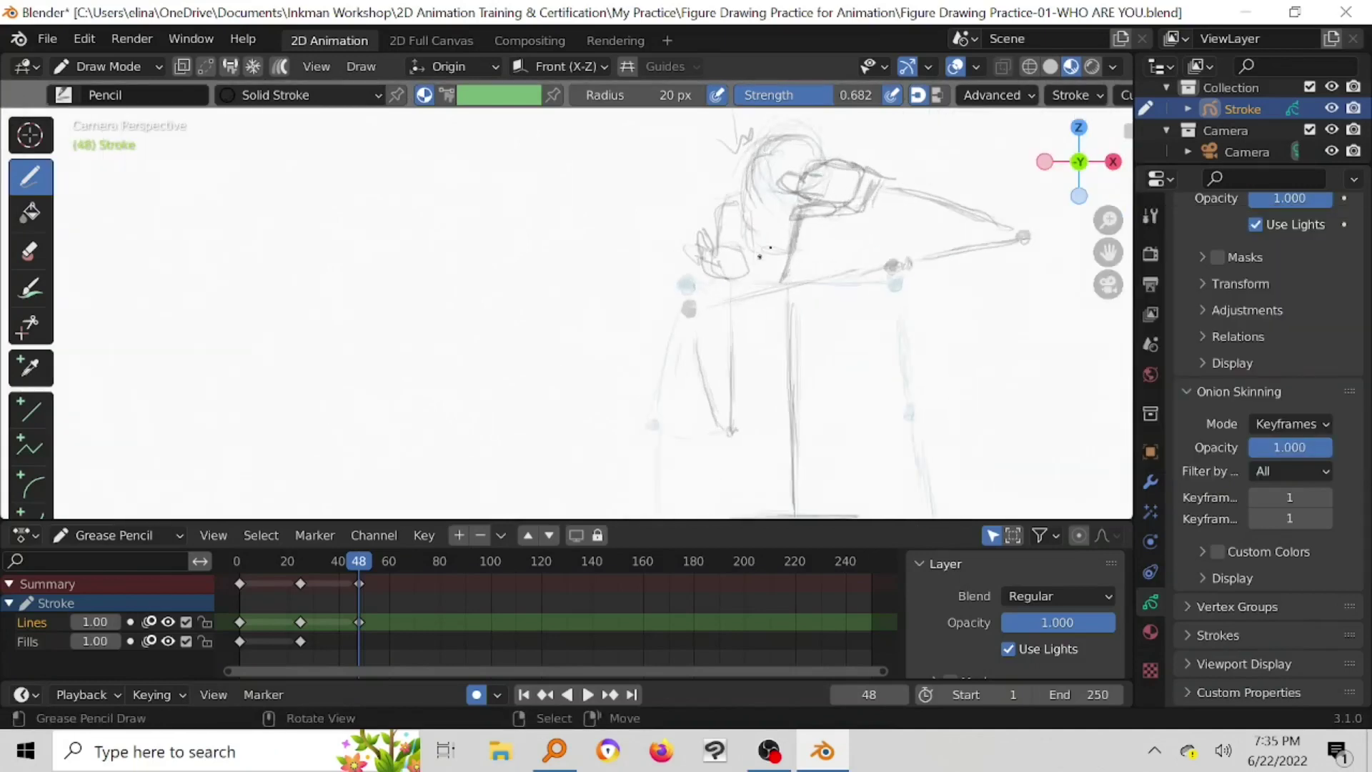
key(F3)
key(Escape)
mouse_move(782, 272)
shift+middle_down()
mouse_move(775, 247)
mouse_move(791, 339)
mouse_move(850, 227)
shift+middle_up()
mouse_move(900, 152)
mouse_down()
mouse_move(886, 197)
mouse_move(916, 163)
mouse_move(902, 218)
mouse_move(925, 169)
mouse_move(893, 199)
mouse_move(905, 232)
mouse_move(891, 281)
mouse_move(907, 325)
mouse_move(954, 327)
mouse_up()
mouse_move(931, 249)
mouse_down()
mouse_move(986, 227)
mouse_move(929, 236)
mouse_move(919, 213)
mouse_move(912, 236)
mouse_up()
shift+middle_drag(912, 237, 868, 333)
mouse_move(851, 238)
mouse_down()
mouse_move(886, 204)
mouse_move(933, 200)
mouse_move(971, 232)
mouse_move(943, 253)
mouse_up()
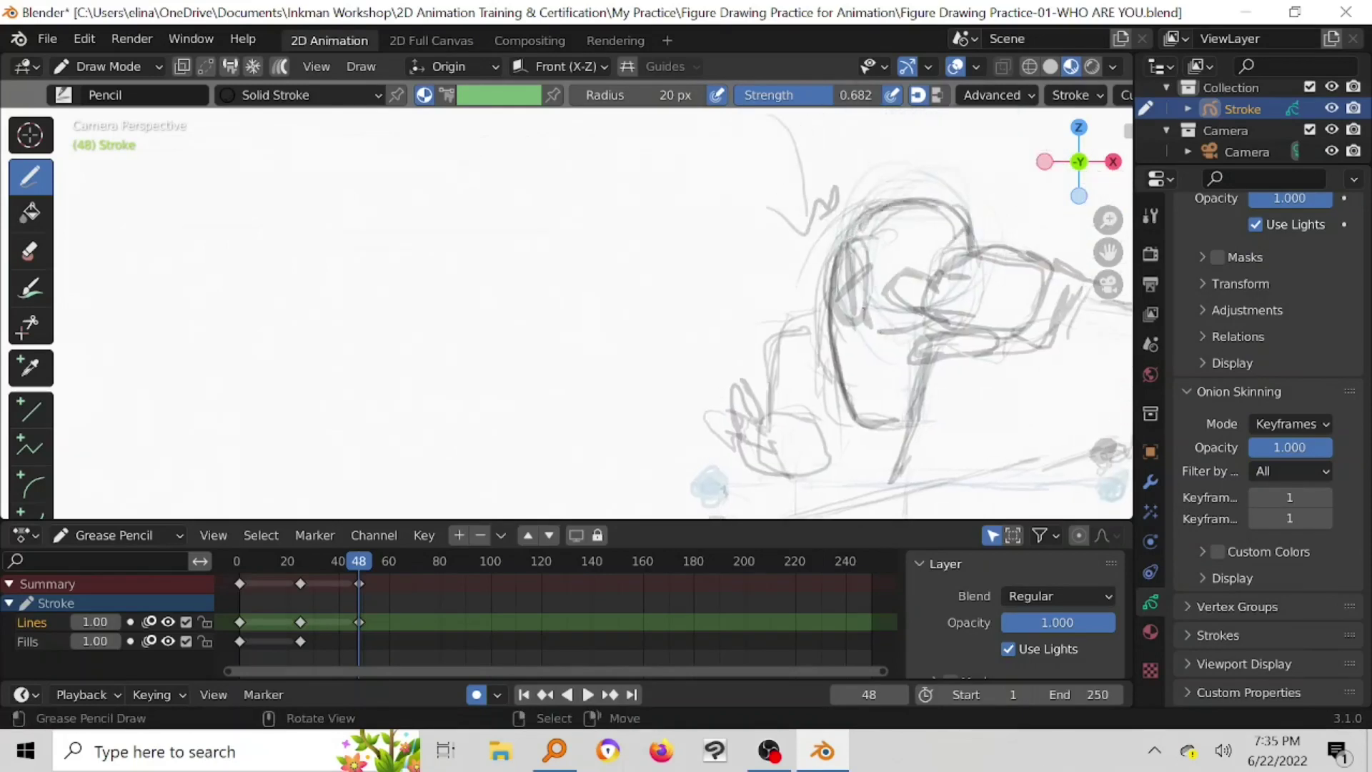
Step: Draw a new neck line below the raised hand, delete the old slanted neck stroke with the eraser in Stroke mode, and restore Dissolve mode
shift+middle_drag(982, 409, 870, 239)
drag(874, 248, 863, 348)
key(e)
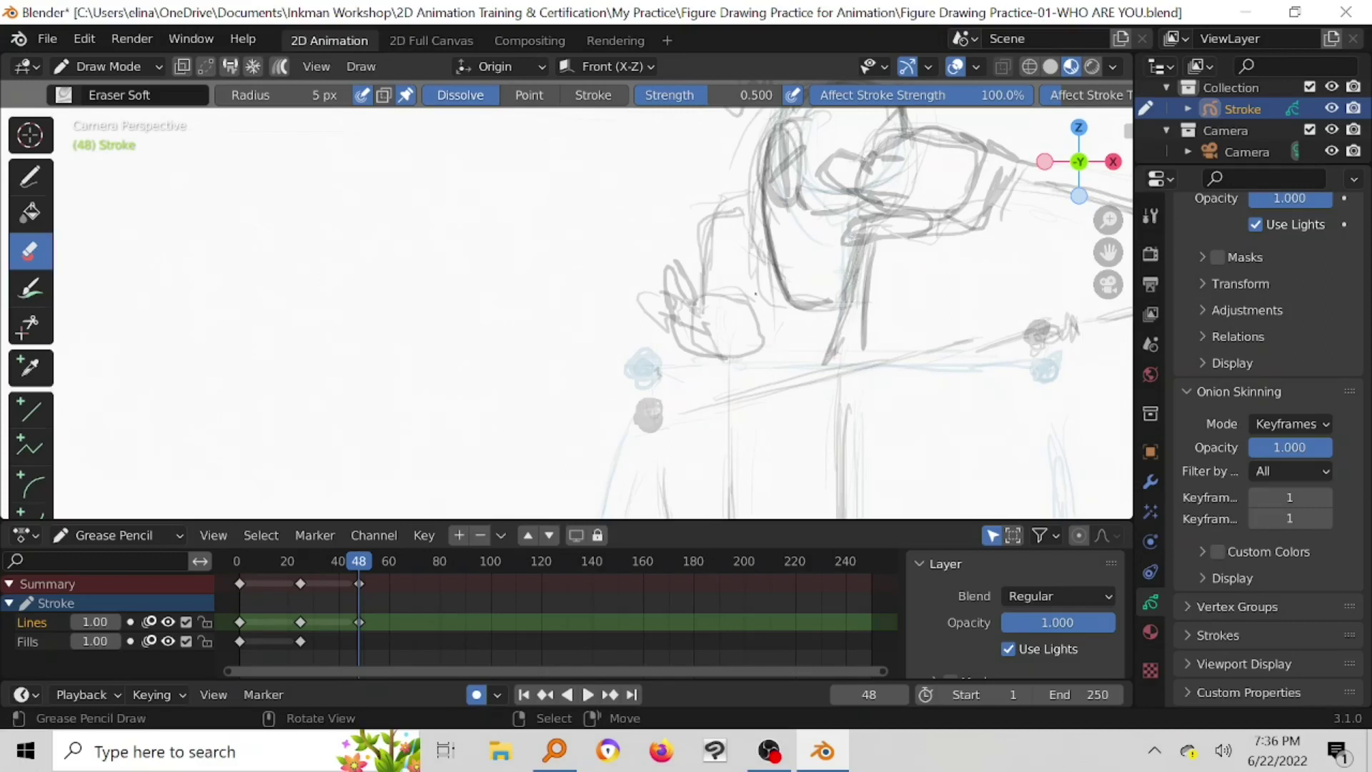
click(594, 95)
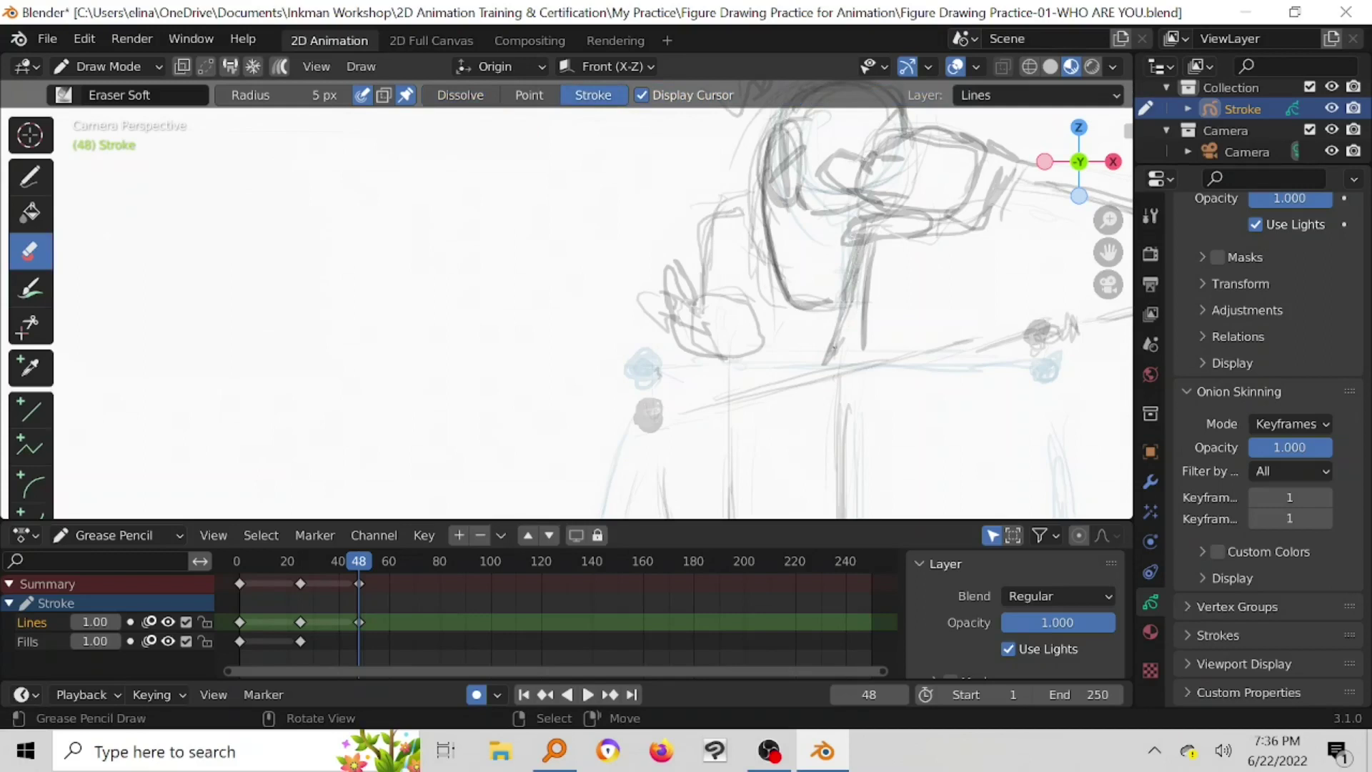
drag(834, 350, 856, 251)
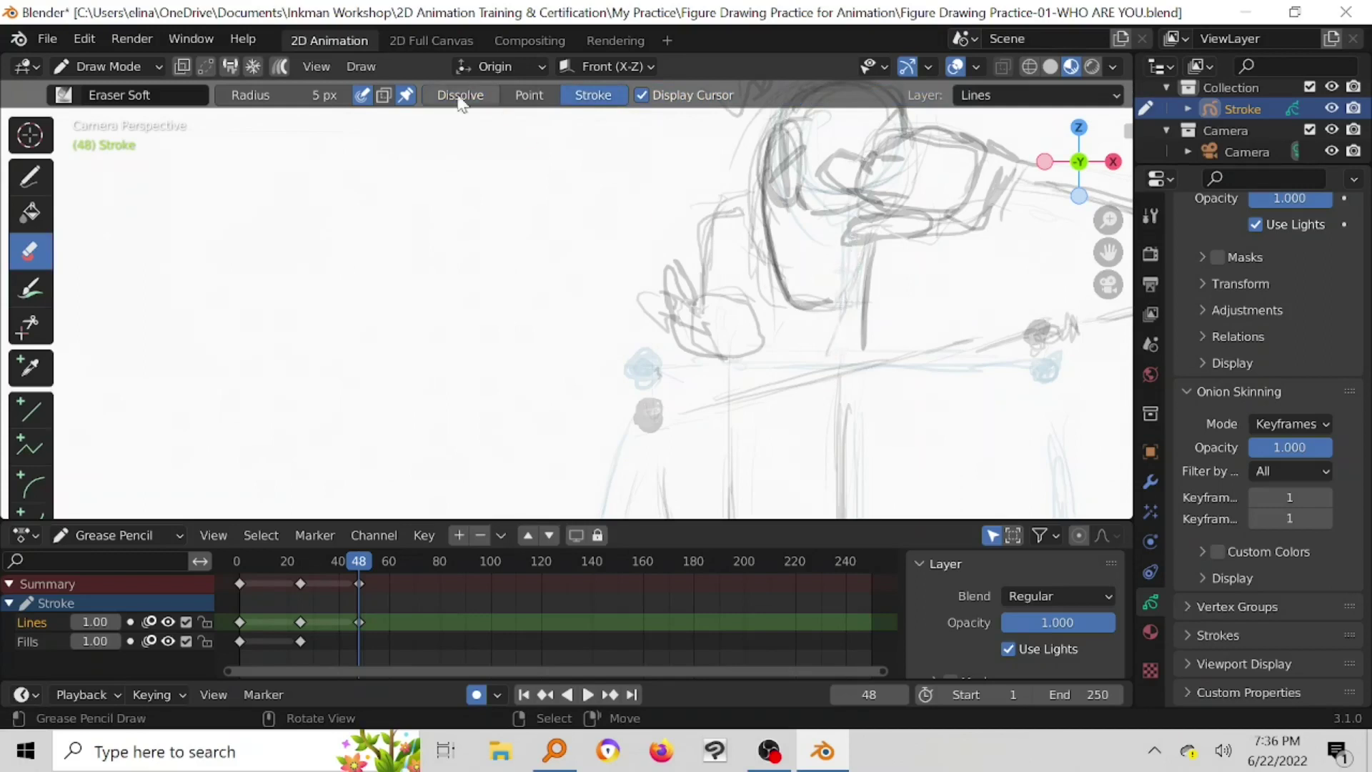
click(460, 95)
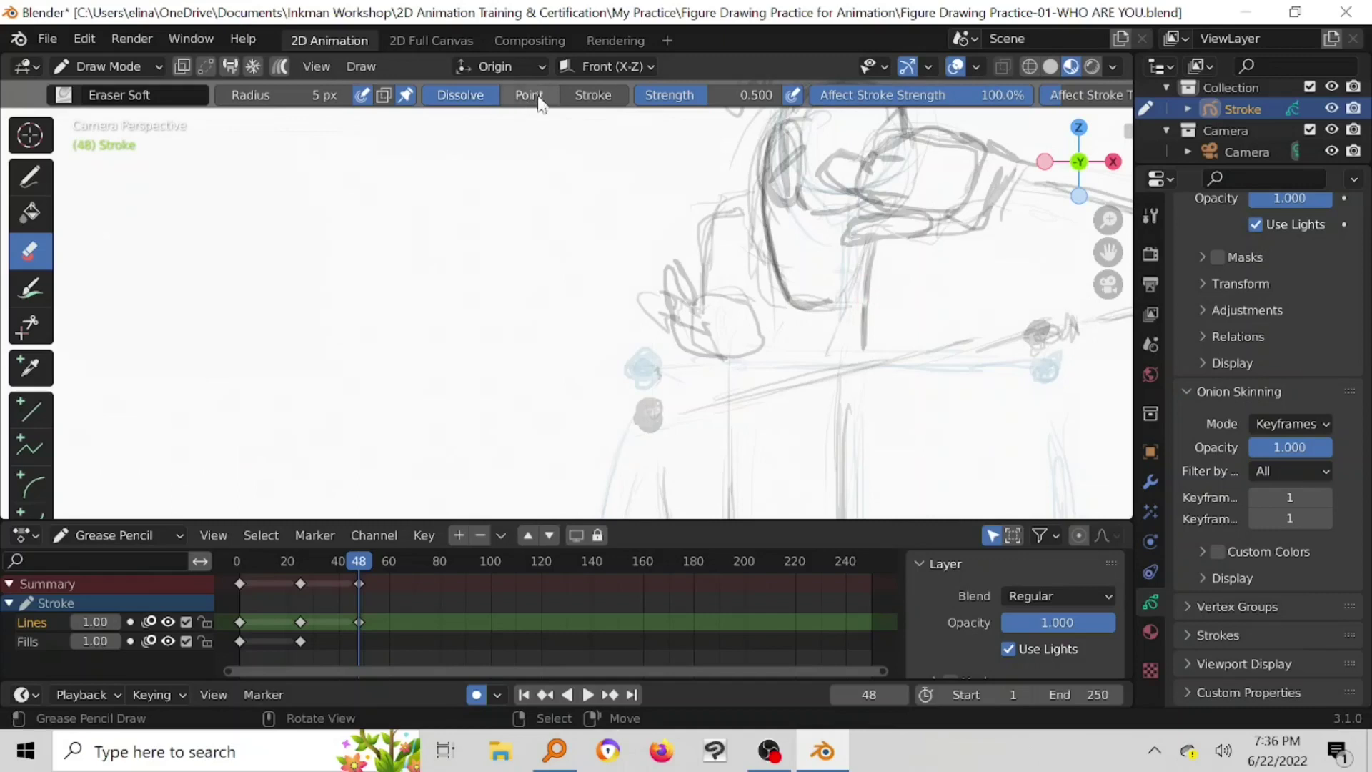
Step: With the Pencil, draw the far side of the jaw below the raised hand and an inner line along the near jaw
click(29, 176)
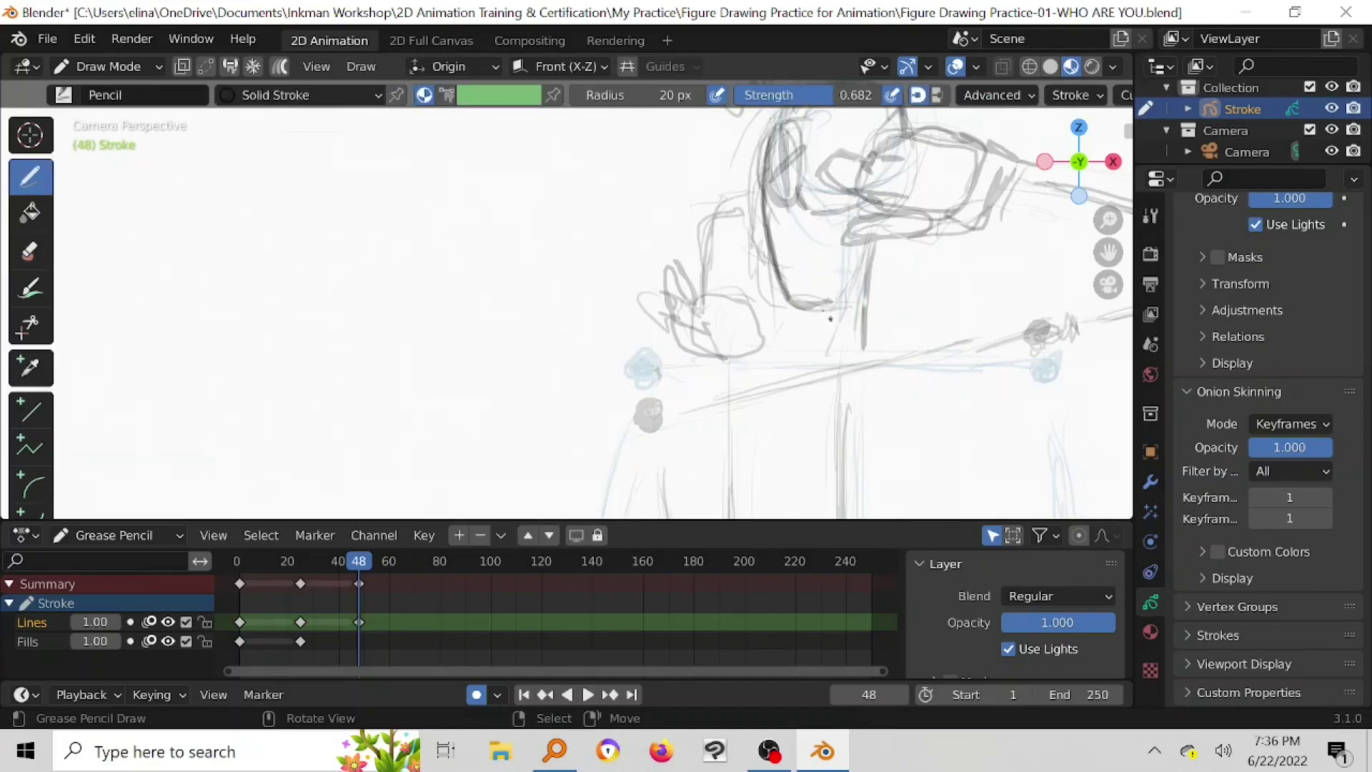
mouse_move(889, 244)
mouse_down()
mouse_move(880, 284)
mouse_move(885, 272)
mouse_up()
drag(786, 188, 802, 291)
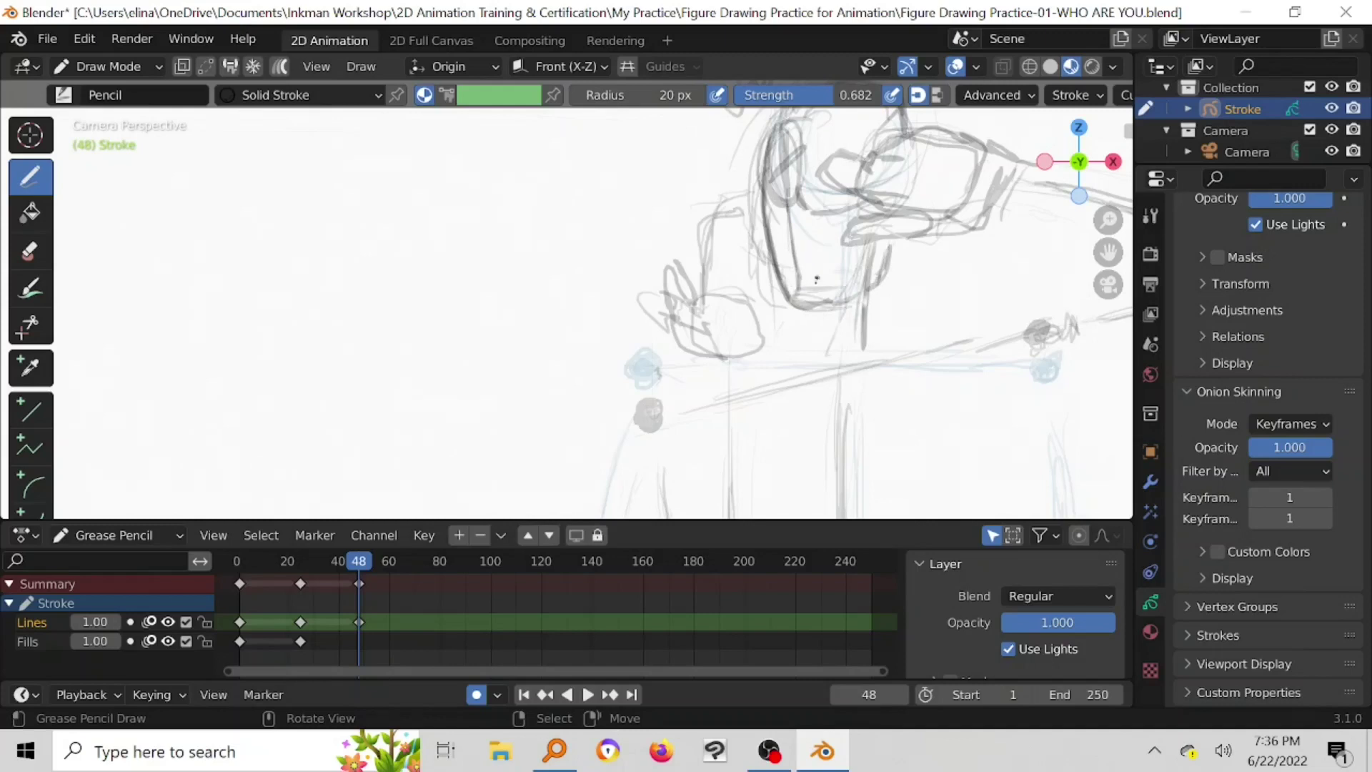
Step: Draw the neck line from beneath the far side of the jaw down to the shoulder line
scroll(814, 286, down, 6)
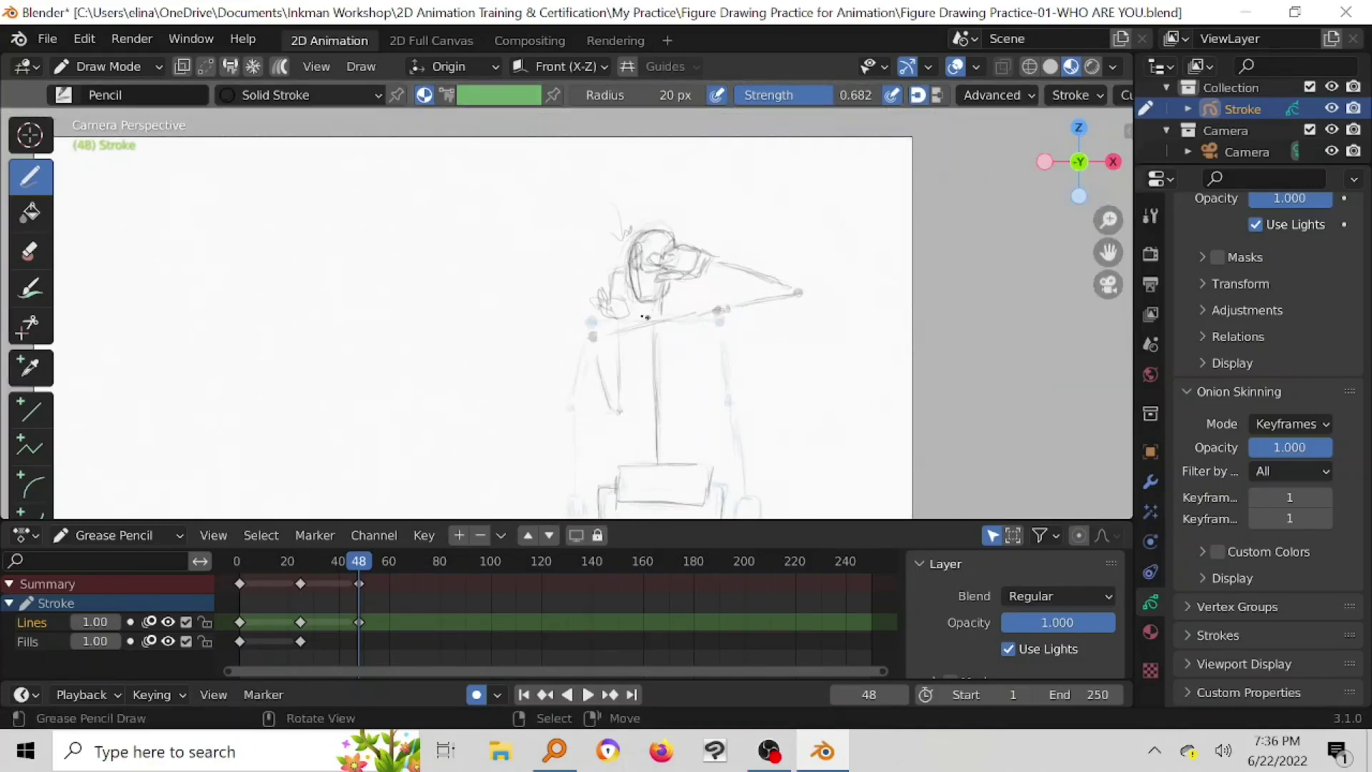
scroll(669, 315, up, 5)
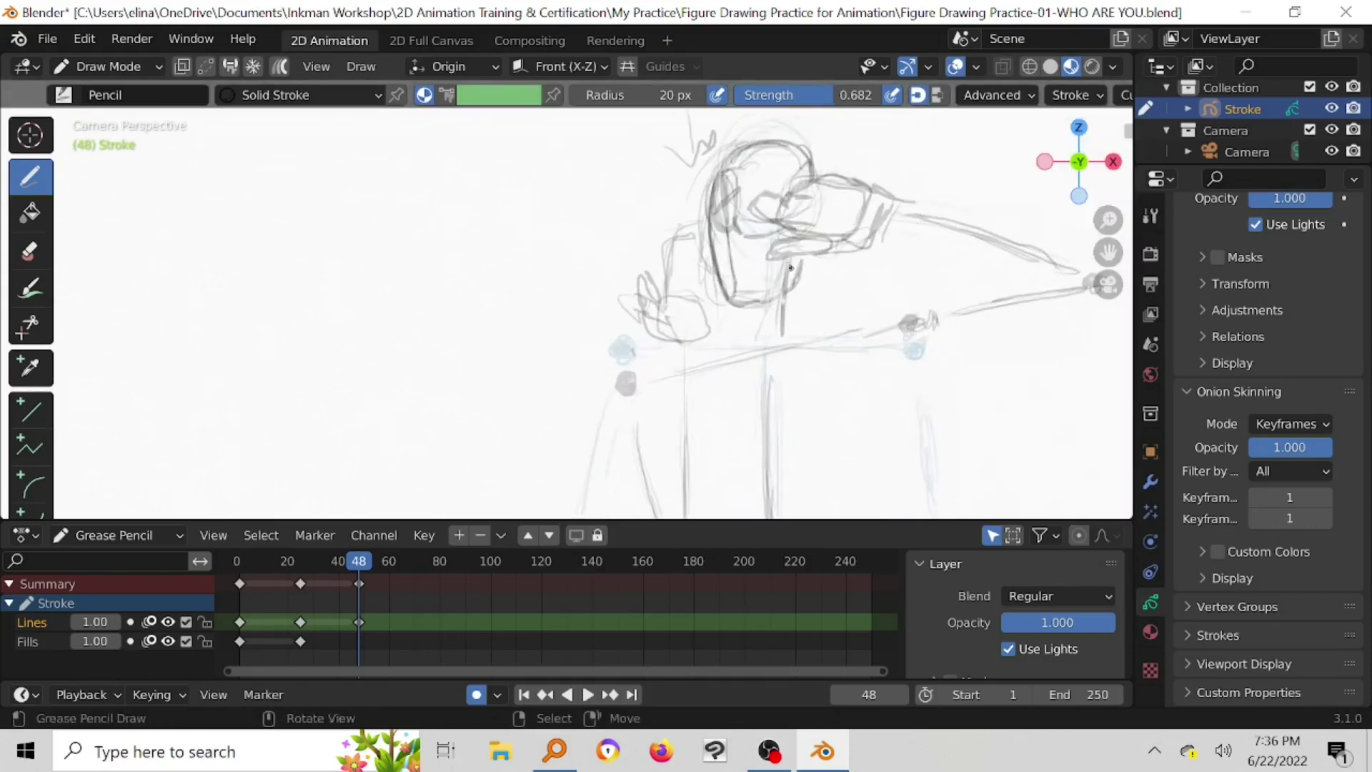
drag(785, 272, 770, 343)
Step: Turn off onion skinning for the Lines layer so only the frame 48 drawing is displayed
click(168, 622)
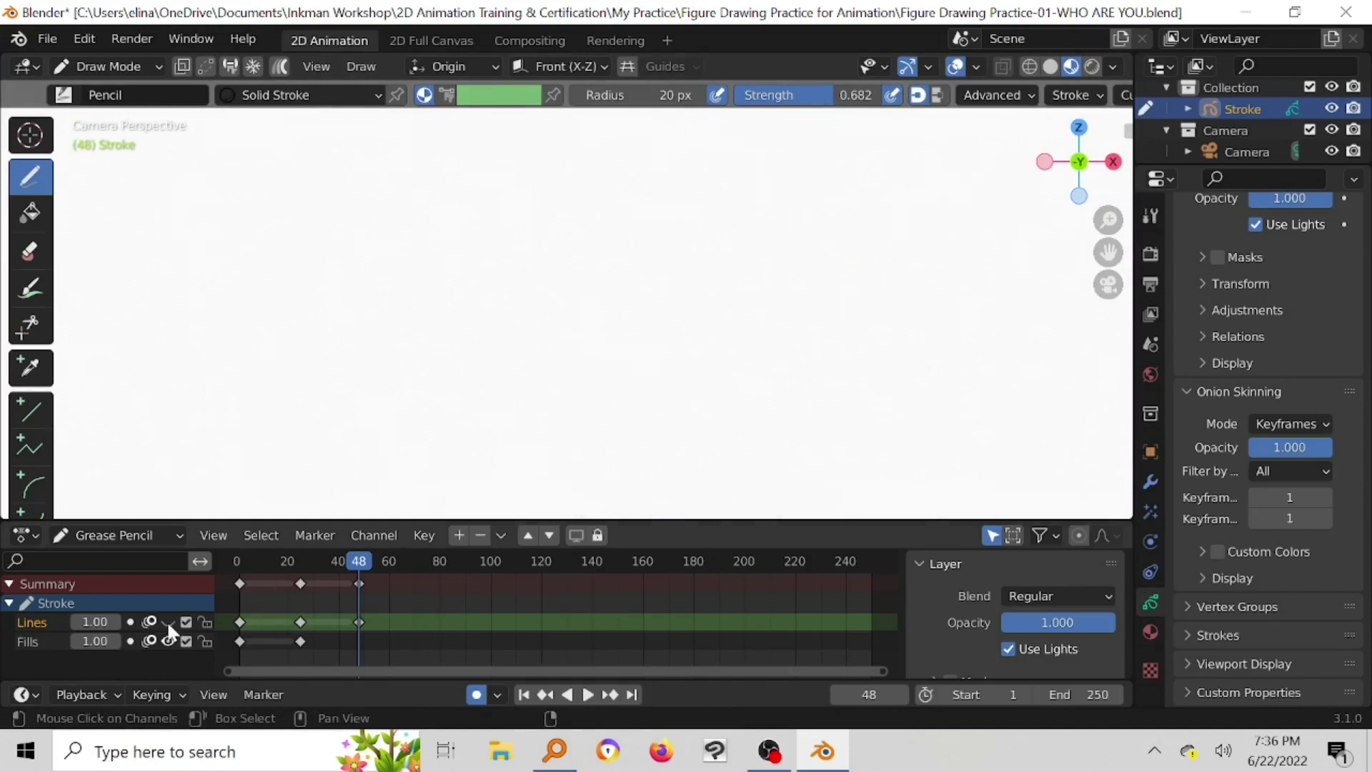
click(168, 621)
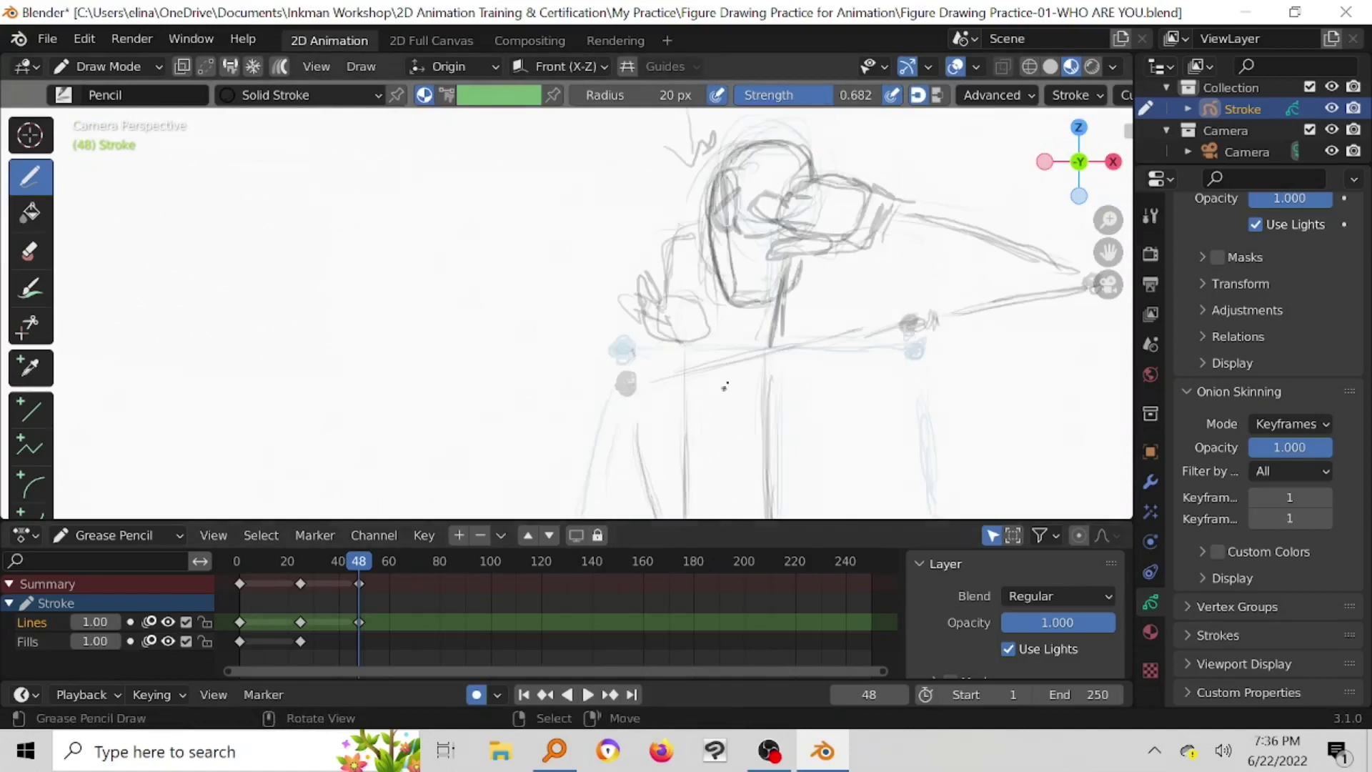
ctrl+middle_drag(662, 322, 649, 359)
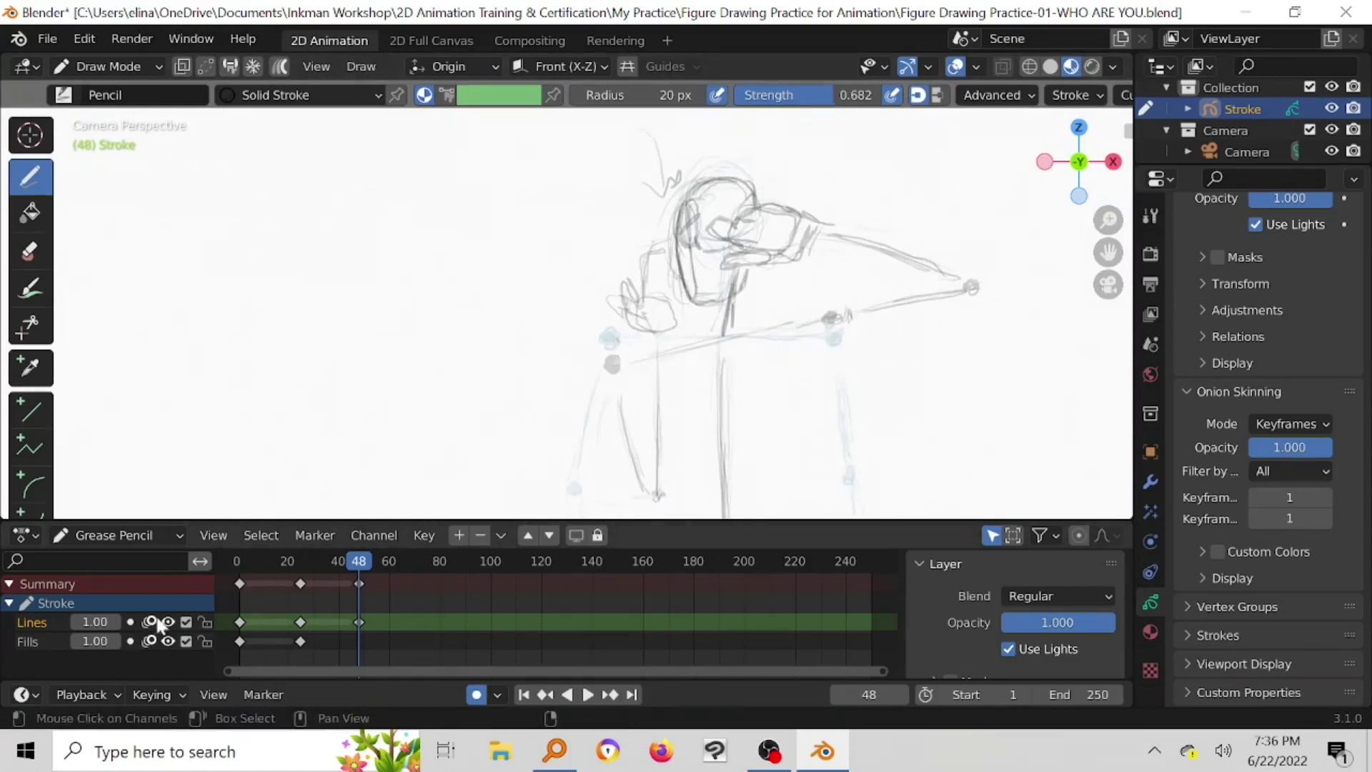
click(152, 622)
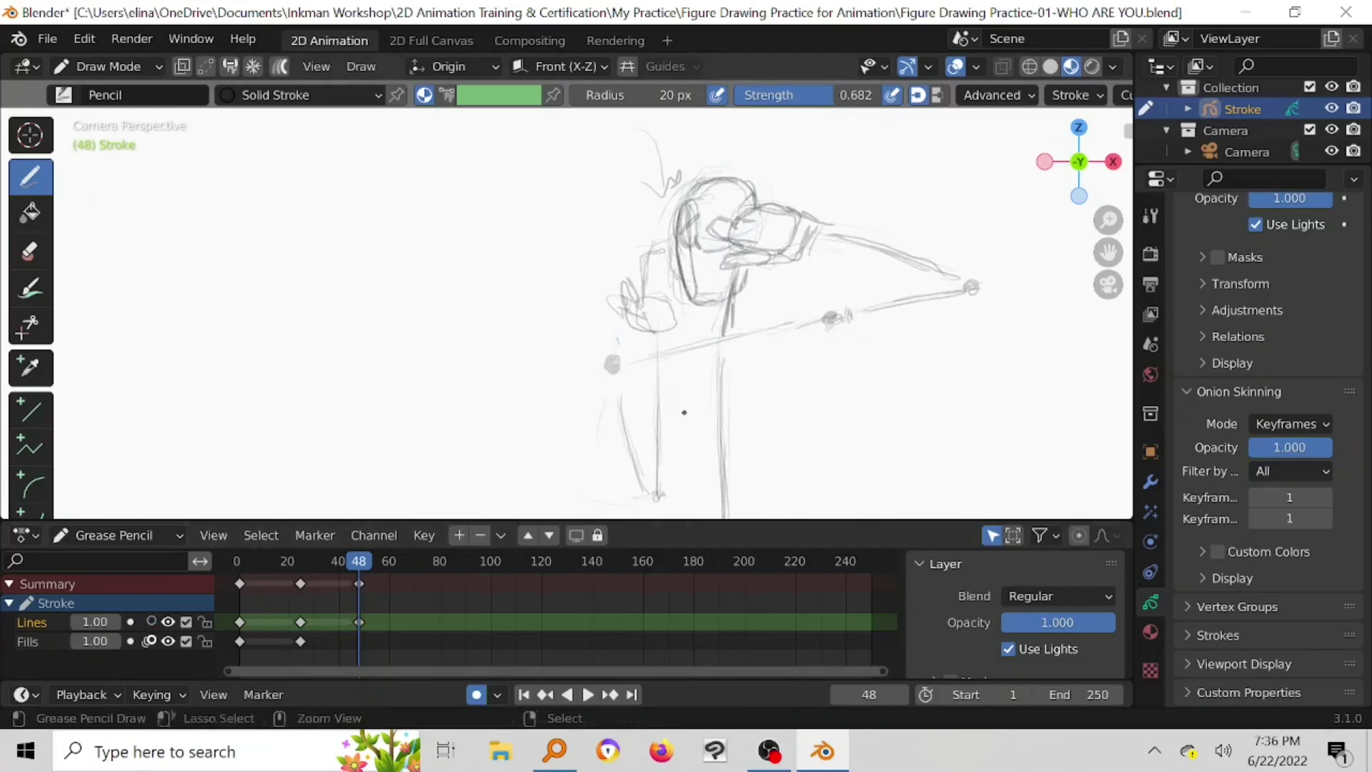
mouse_move(694, 406)
ctrl+middle_down()
mouse_move(696, 386)
mouse_move(714, 443)
mouse_move(699, 343)
mouse_move(626, 296)
ctrl+middle_up()
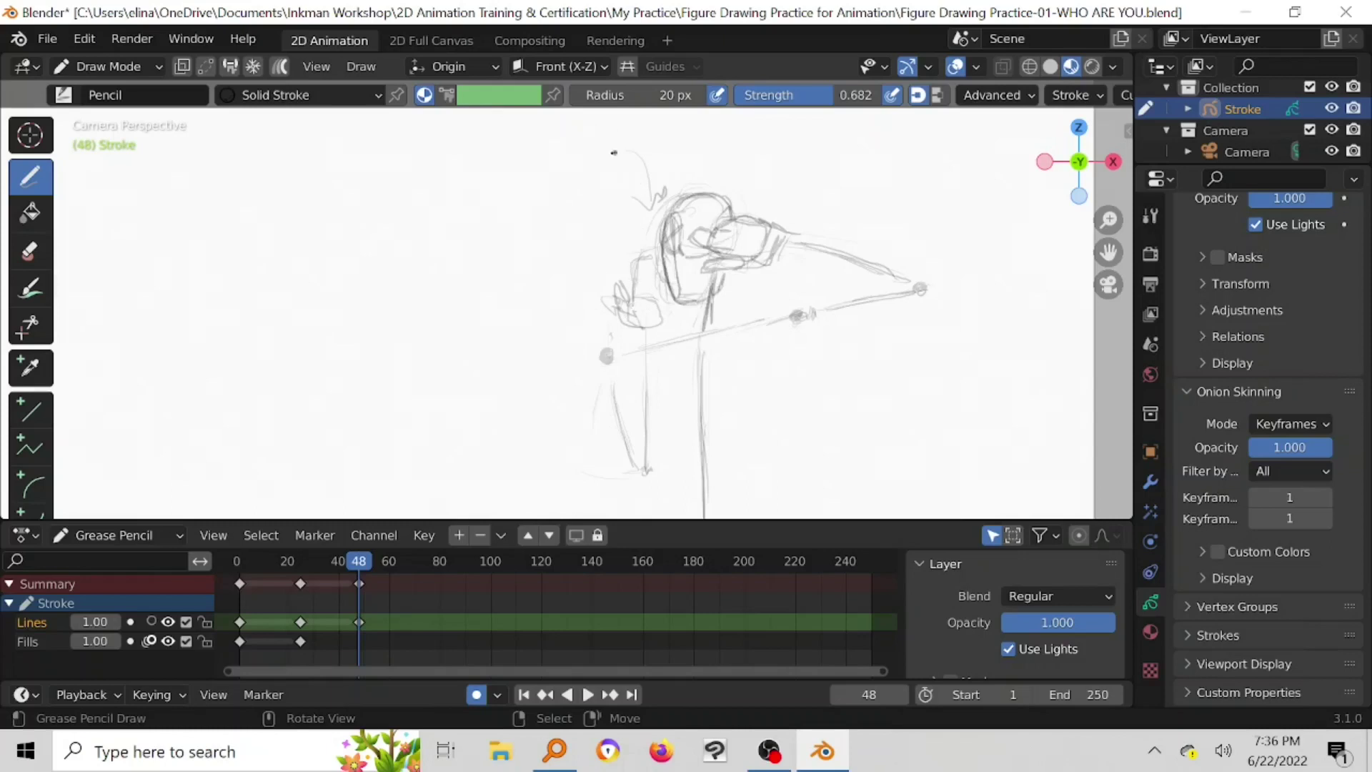
Step: Delete the hand sketch beside the chin with the eraser in Stroke mode, and redraw it with the Pencil closer against the head
click(29, 250)
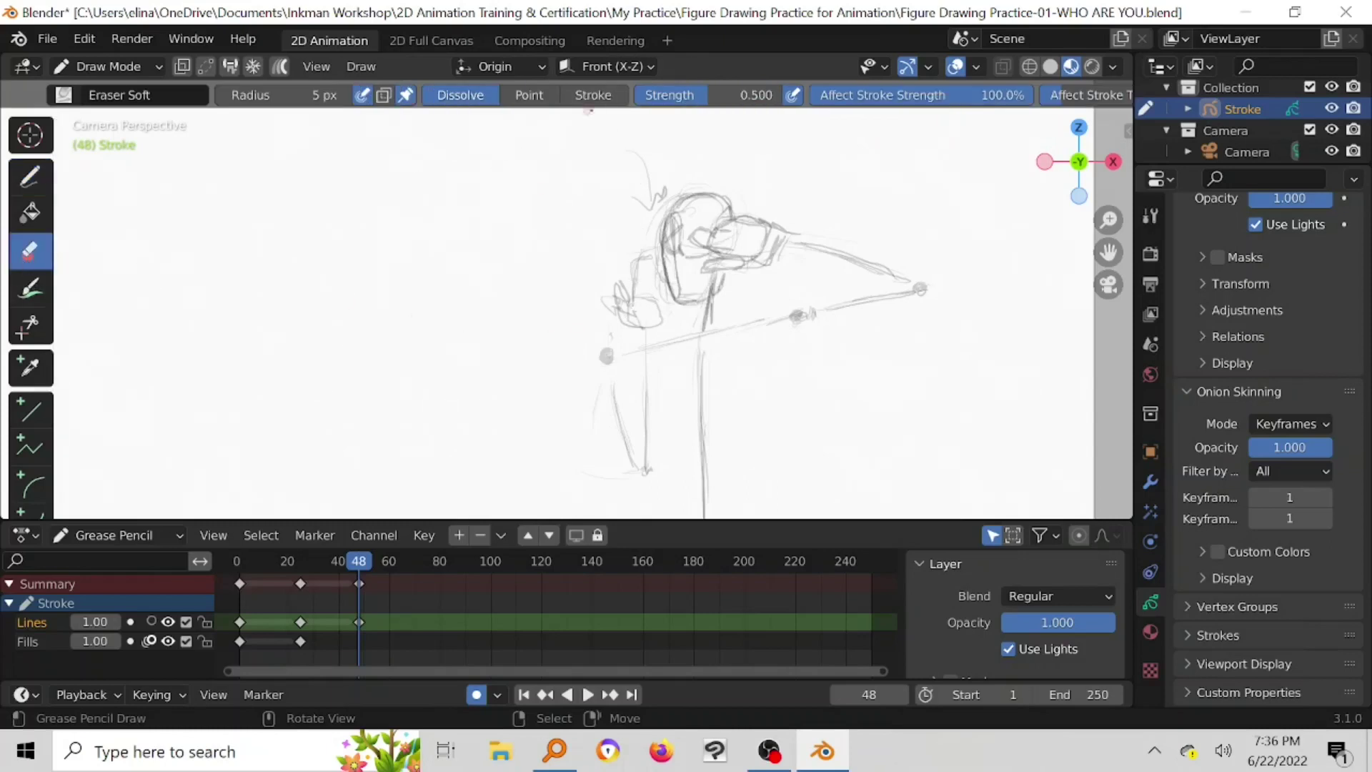
click(593, 95)
mouse_move(647, 300)
mouse_down()
mouse_move(629, 308)
mouse_move(639, 273)
mouse_move(607, 308)
mouse_move(651, 301)
mouse_up()
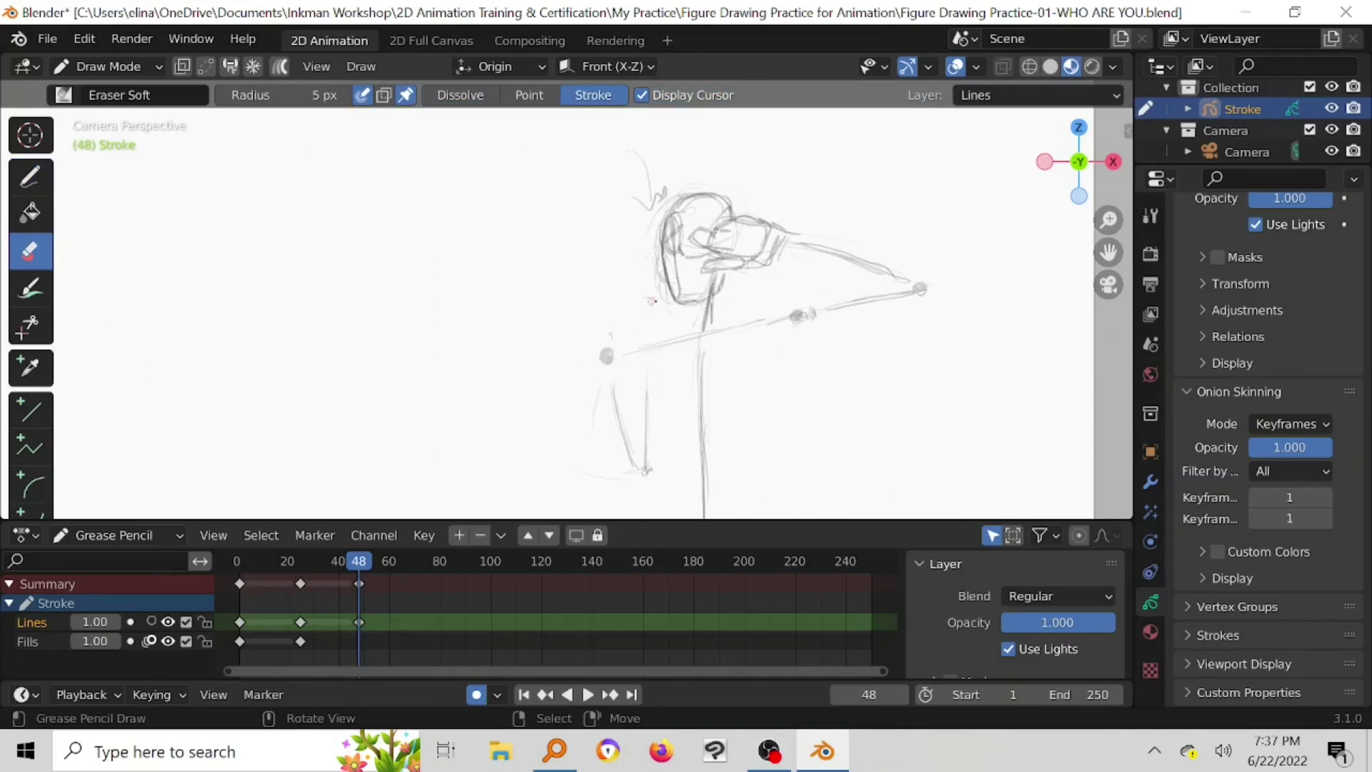
click(30, 177)
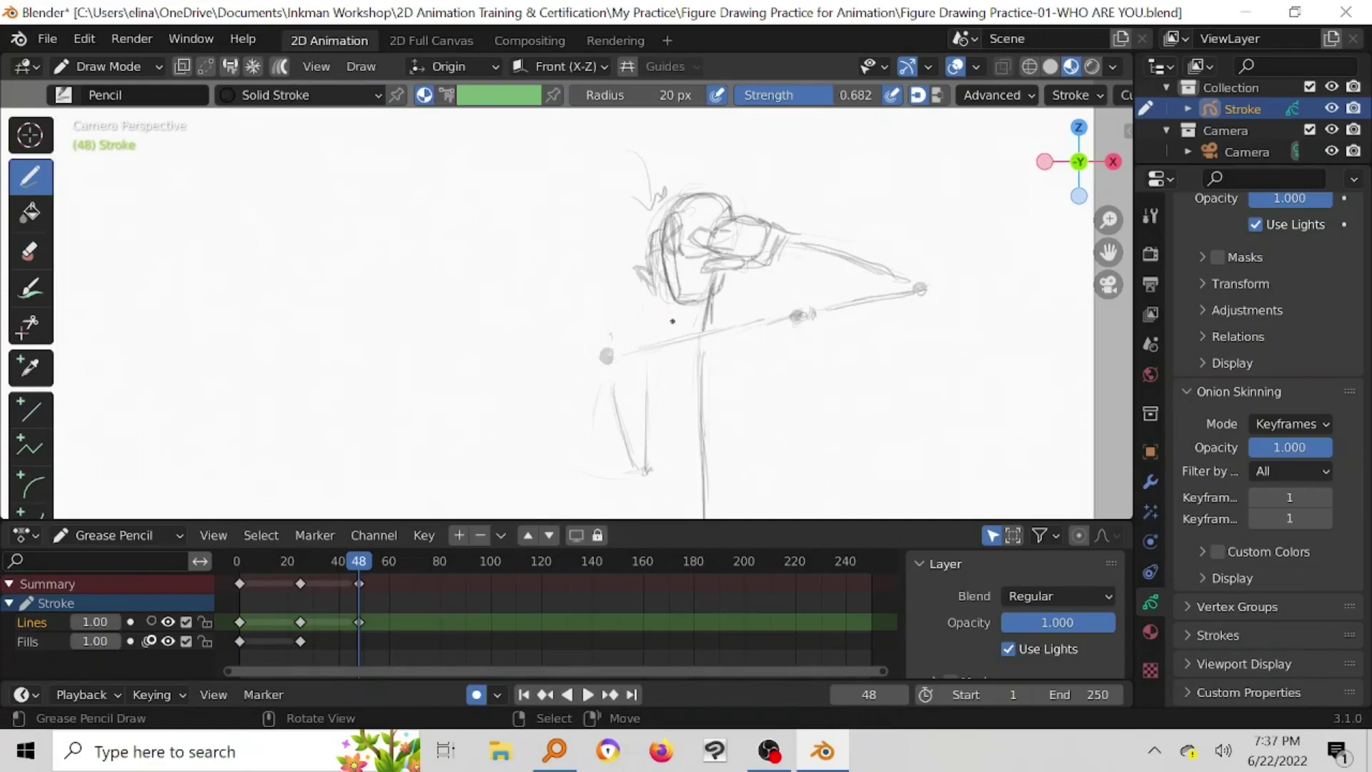
Step: Try to sketch a slanted forearm from the hand at the jaw down to the existing elbow
shift+middle_drag(673, 320, 670, 215)
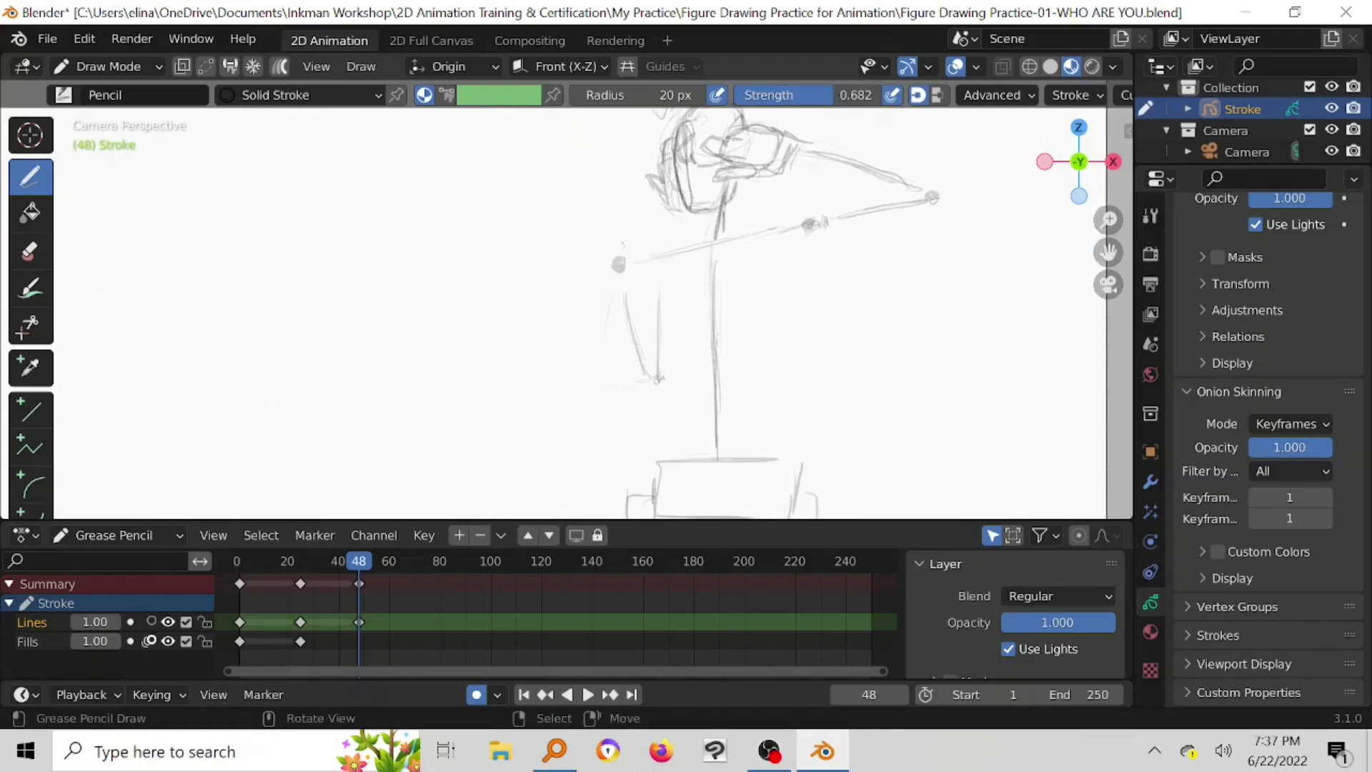
drag(673, 215, 660, 307)
drag(670, 252, 661, 311)
drag(672, 239, 656, 359)
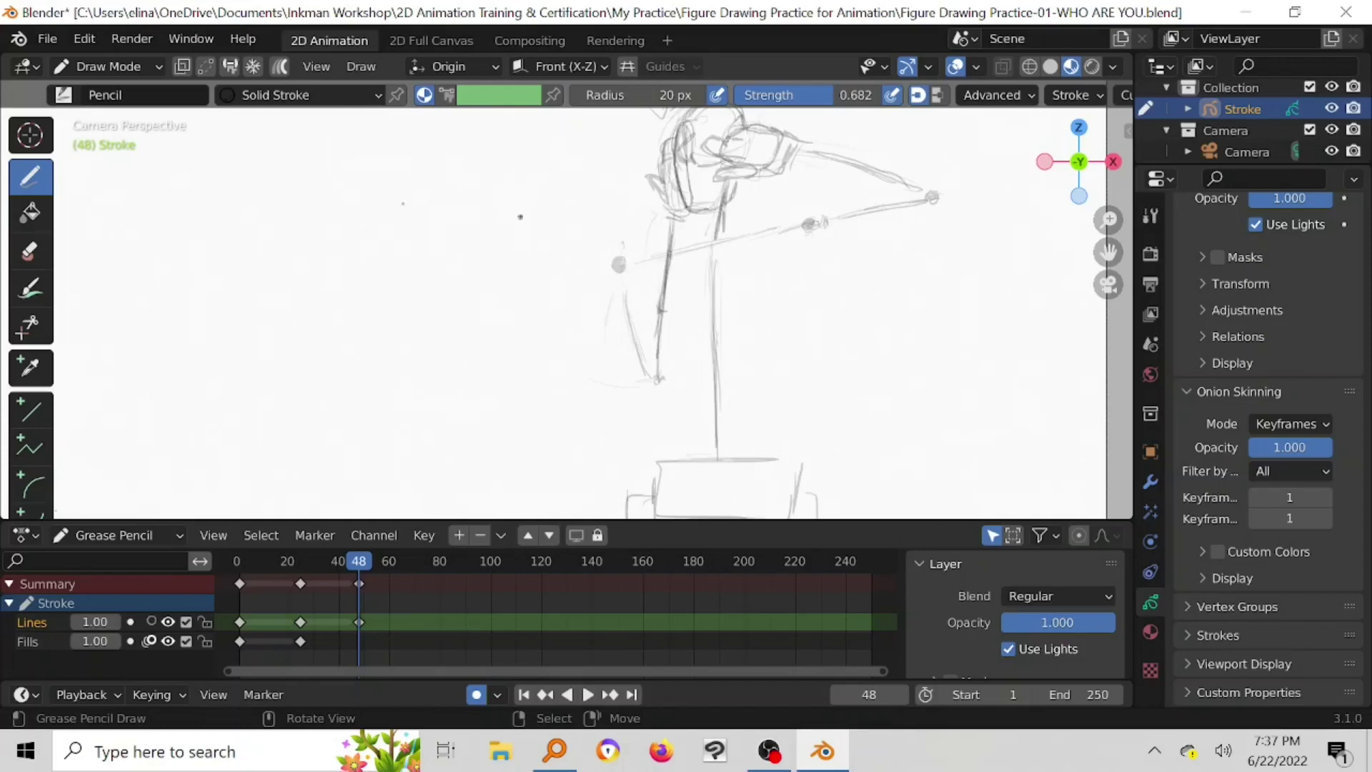
Step: Delete the slanted forearm strokes and the older vertical forearm line above the elbow with the Stroke-mode eraser
click(29, 251)
mouse_move(668, 223)
mouse_down()
mouse_move(658, 354)
mouse_move(675, 228)
mouse_move(667, 266)
mouse_up()
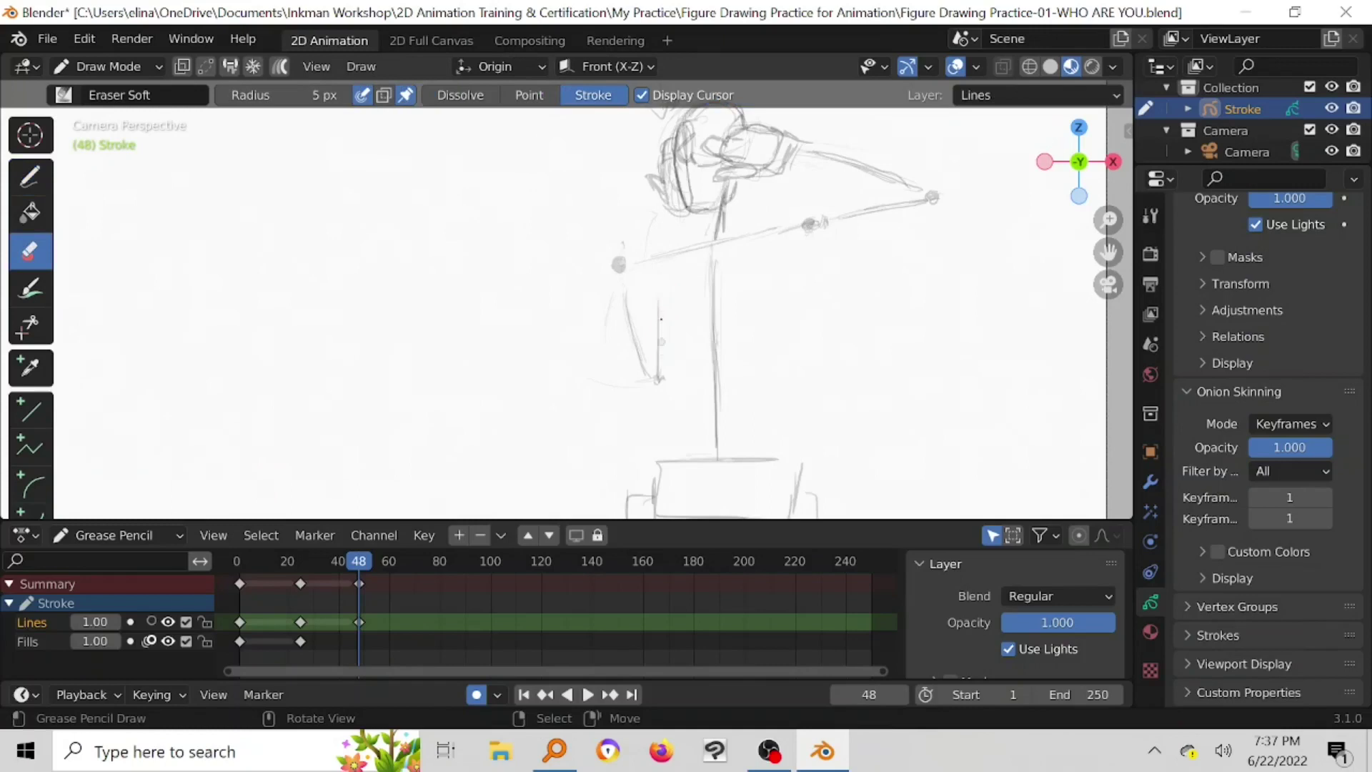
drag(659, 304, 655, 345)
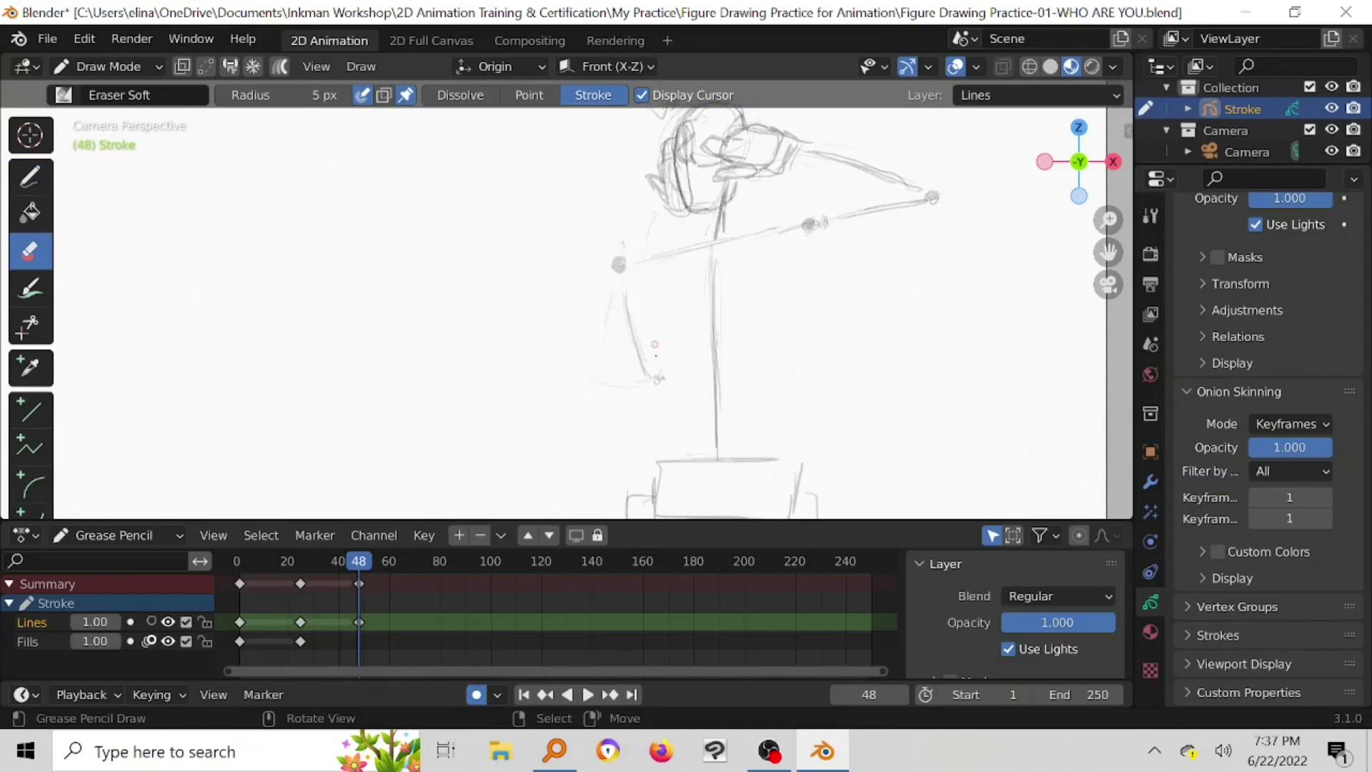
Step: Redraw the bent arm with its elbow closer to the spine, replacing the old upper arm and reinforcing the vertical forearm
click(30, 177)
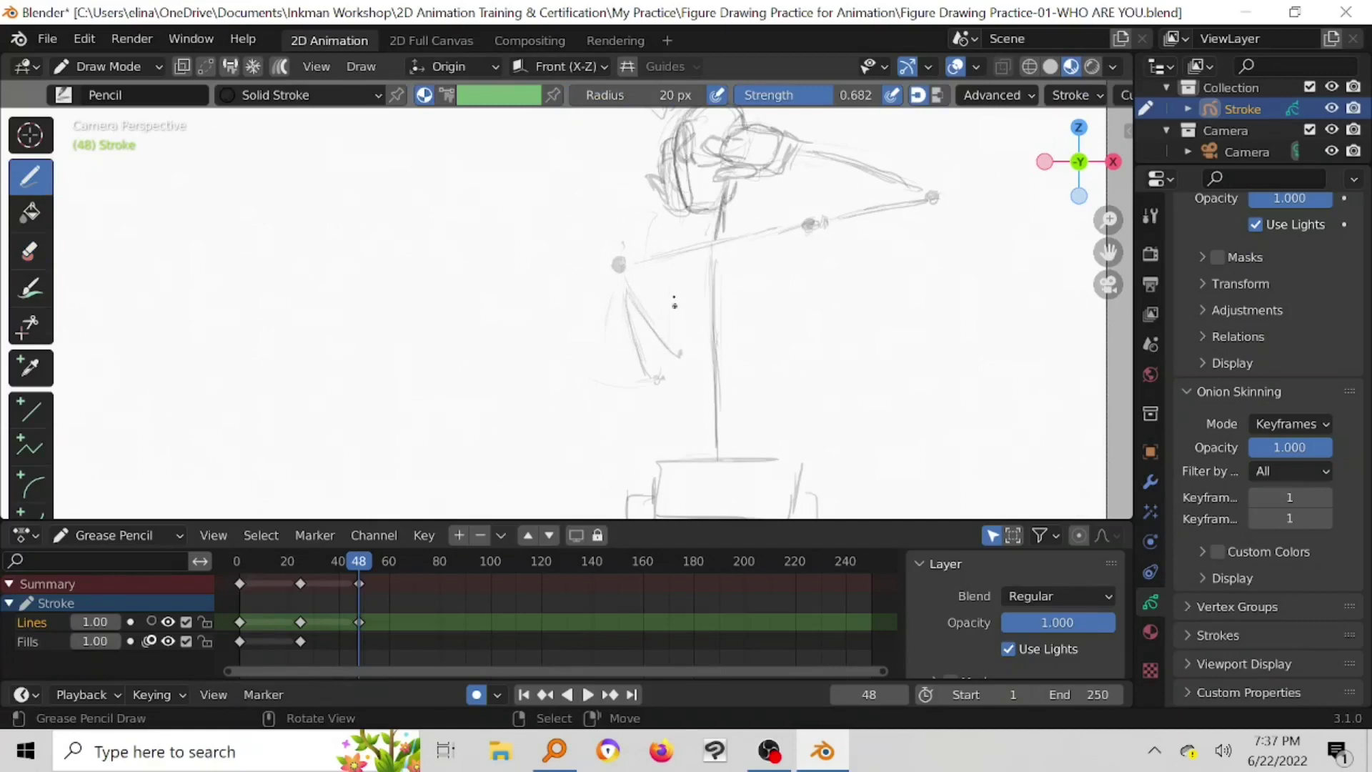
drag(673, 325, 672, 236)
click(29, 250)
drag(656, 381, 635, 347)
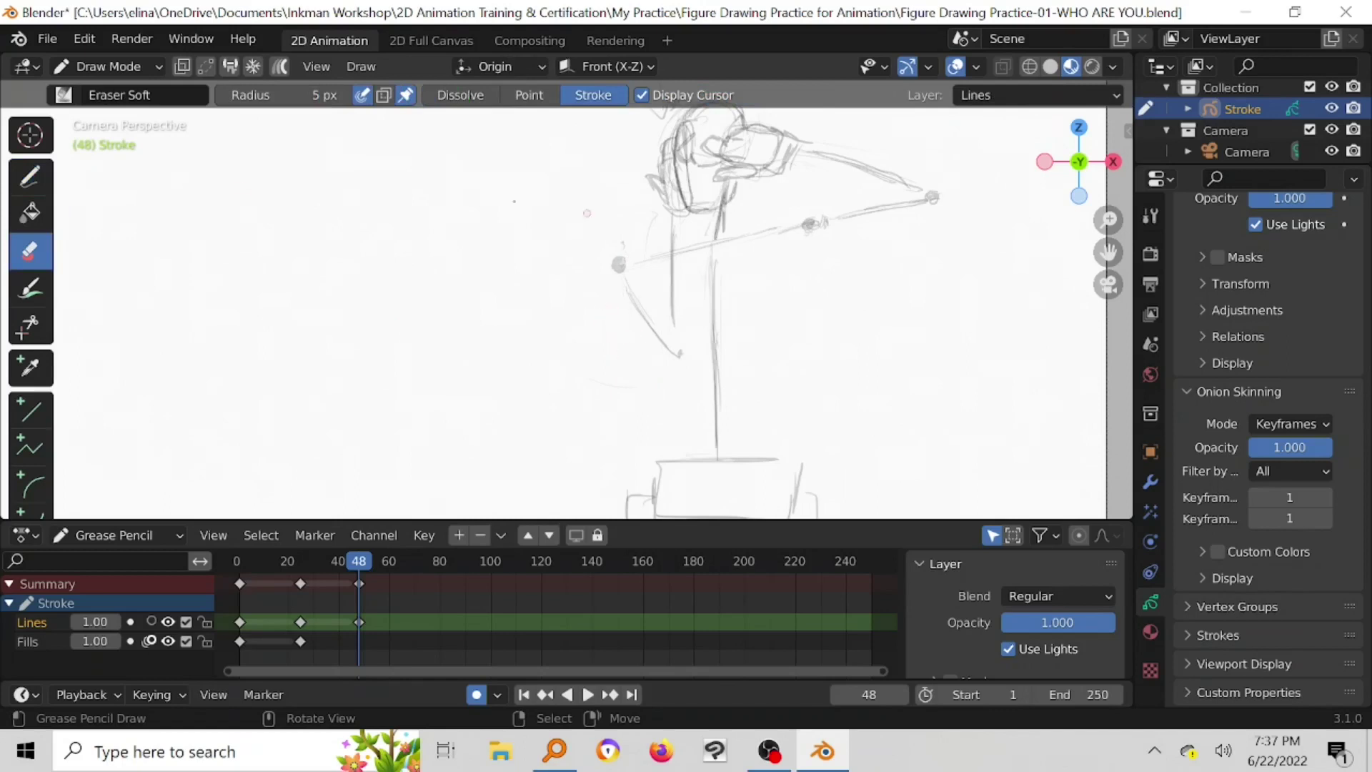
click(30, 176)
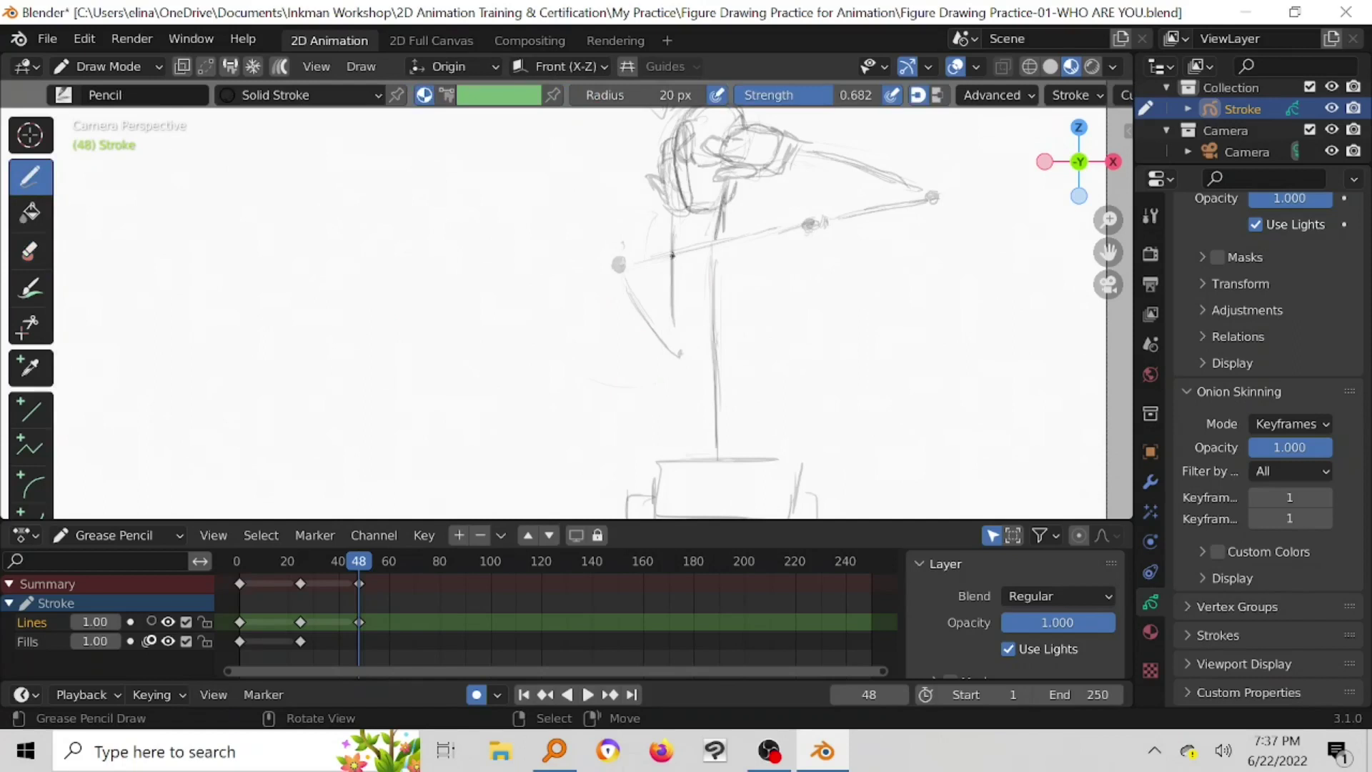
drag(672, 256, 674, 334)
Step: Enter Edit Mode, try to select the bent arm's forearm strokes, and clear the selection
click(139, 67)
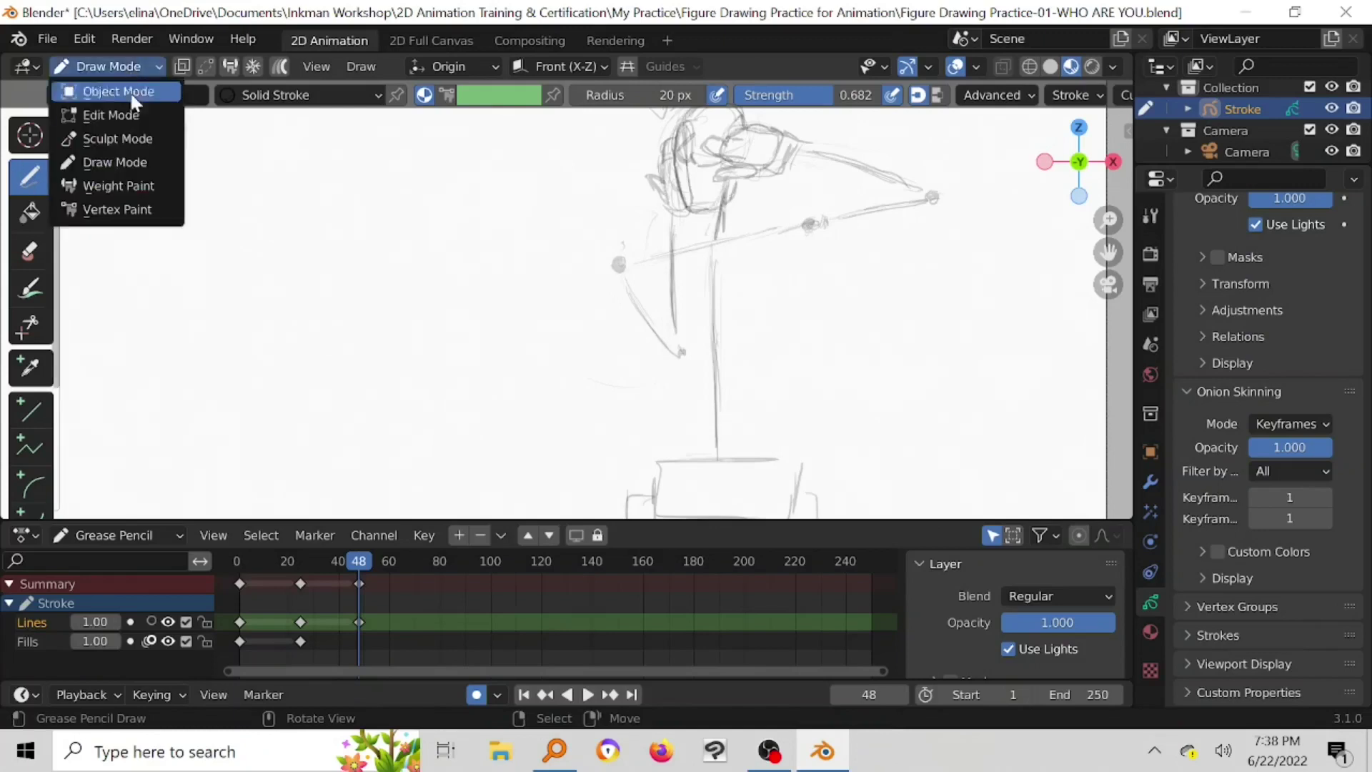
click(110, 115)
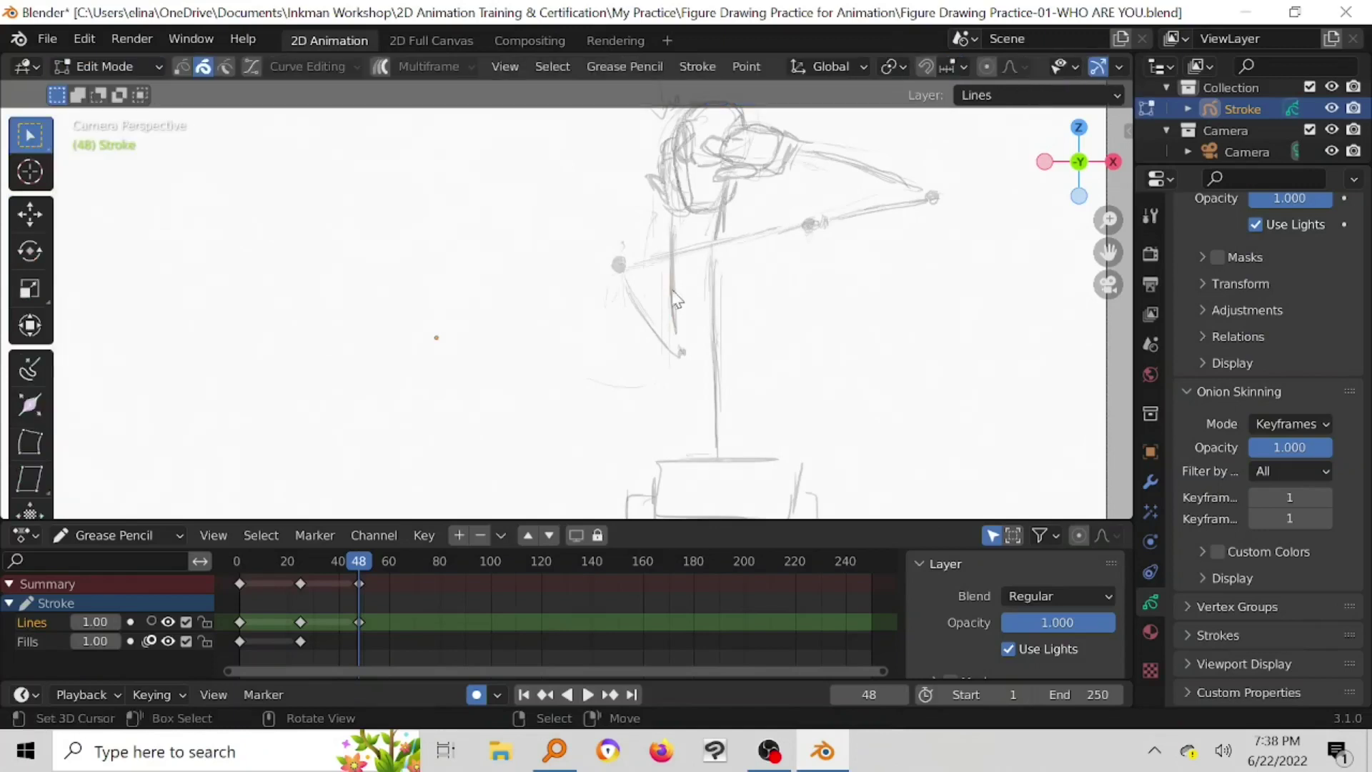
click(671, 280)
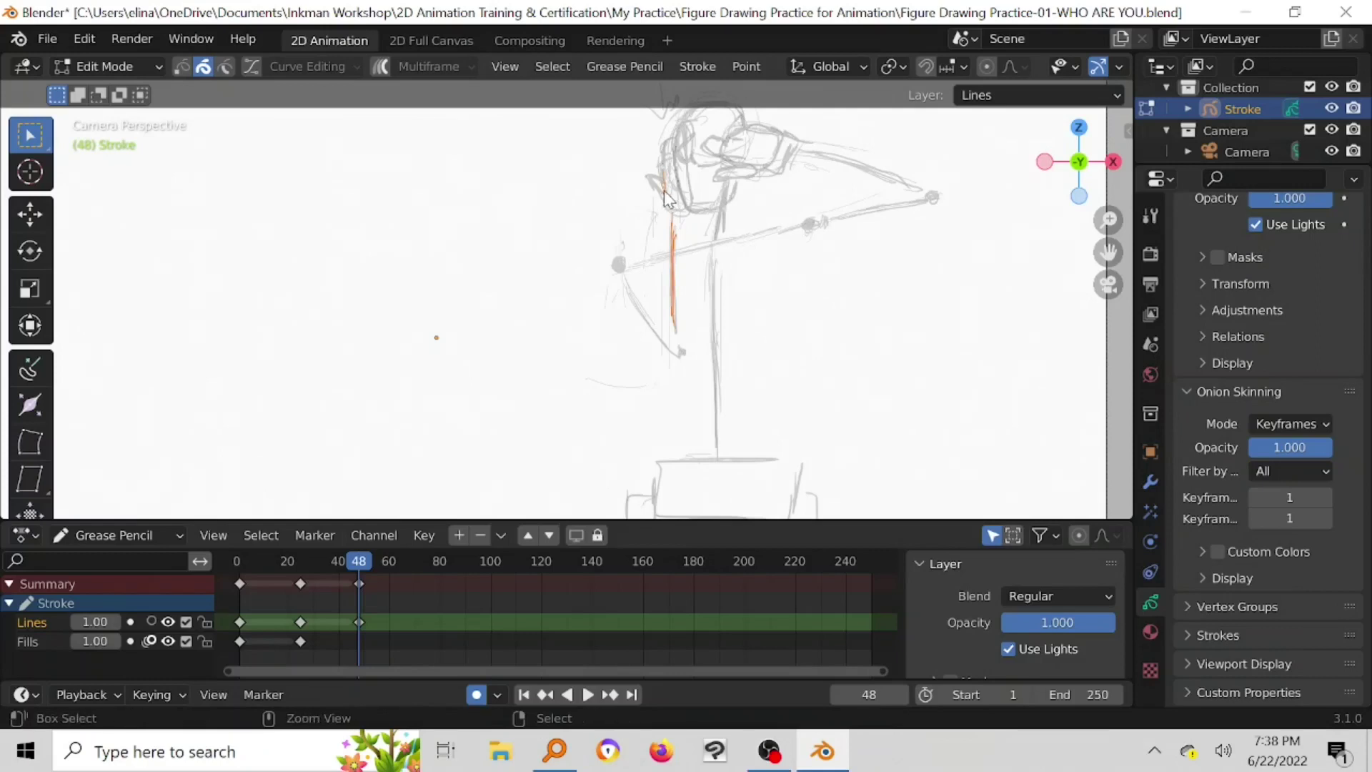
drag(663, 193, 672, 284)
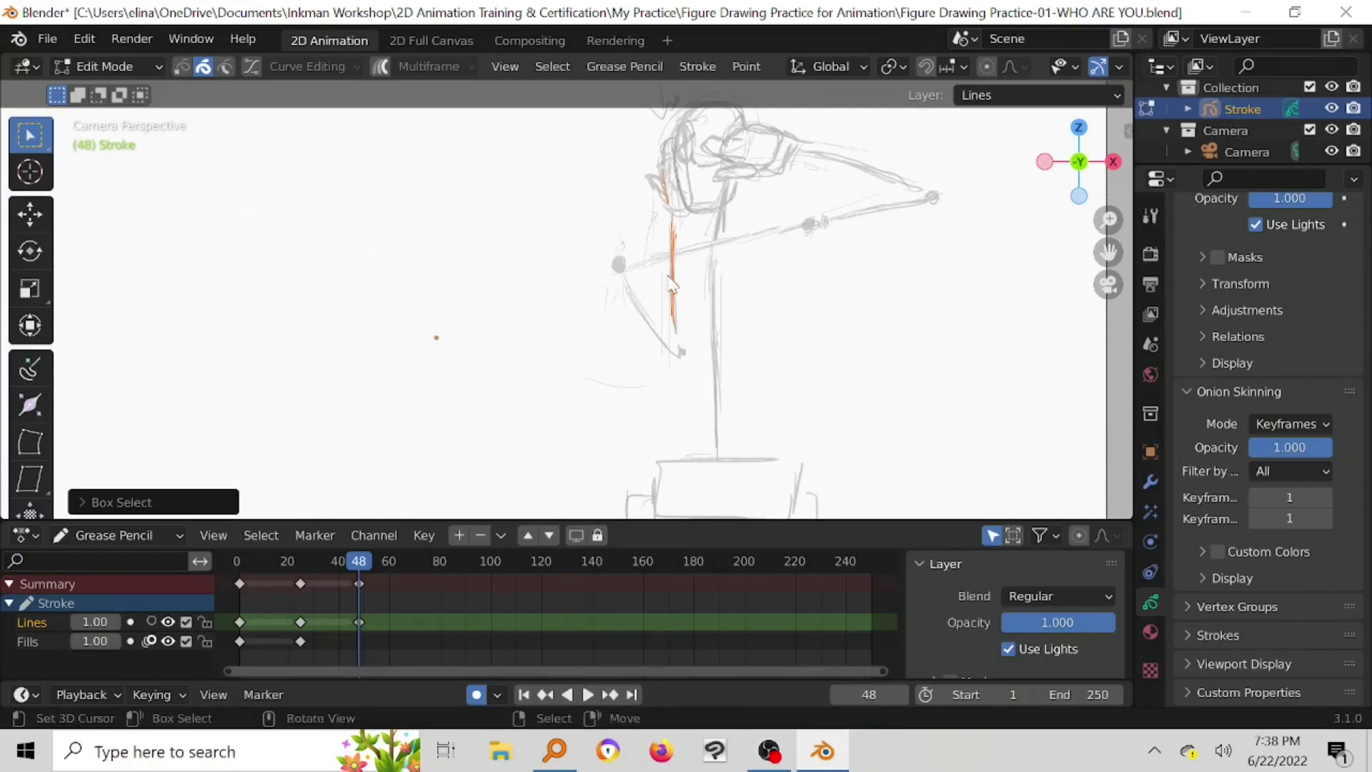
key(a)
key(alt+a)
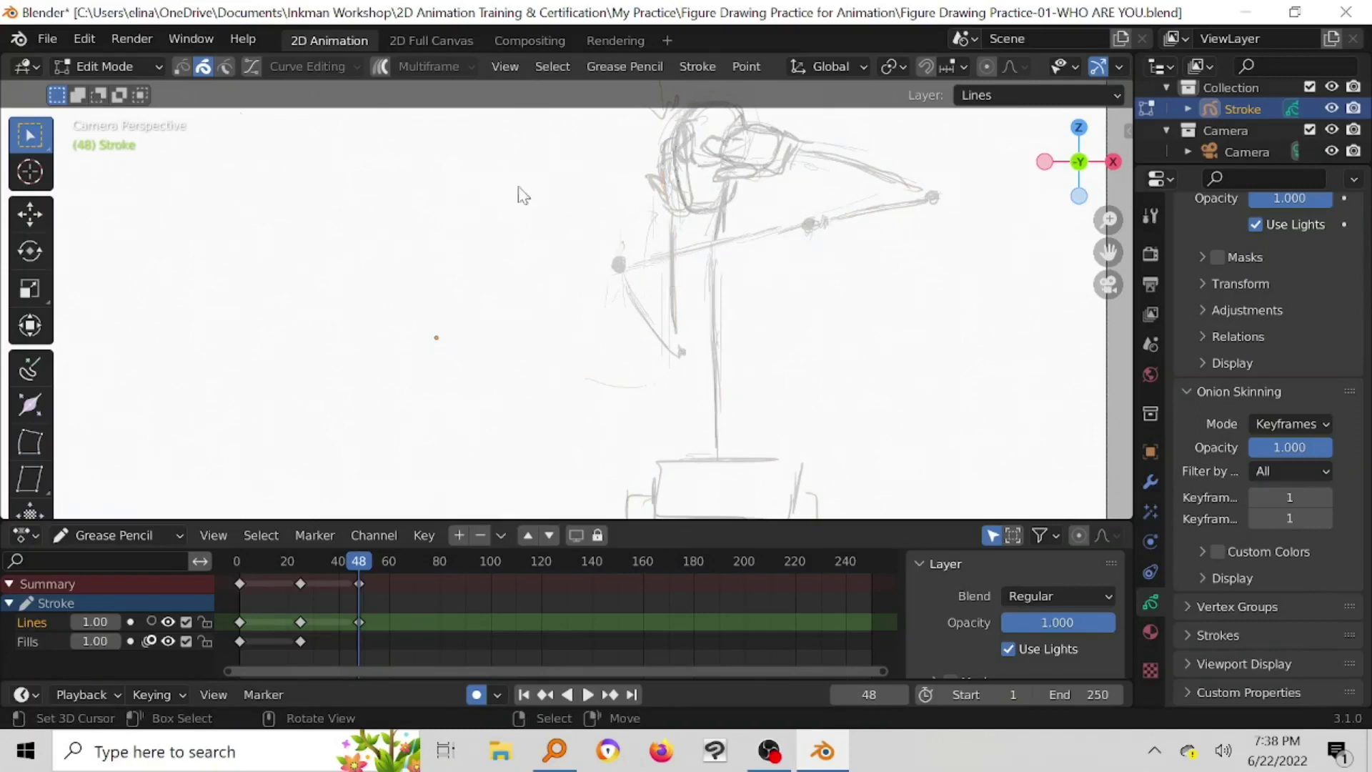
Step: Try Circle Select and the Set option of Lasso Select Strokes to isolate the forearm strokes
click(554, 68)
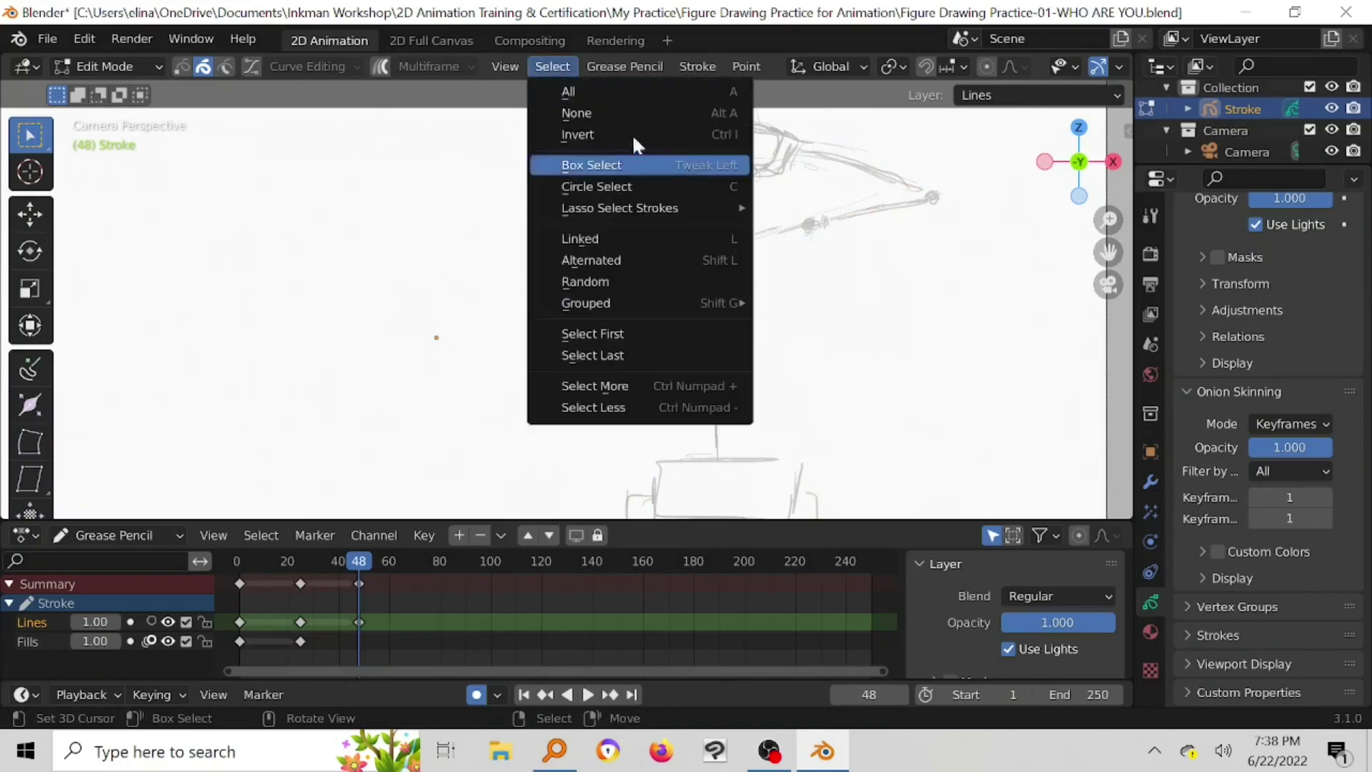
click(625, 188)
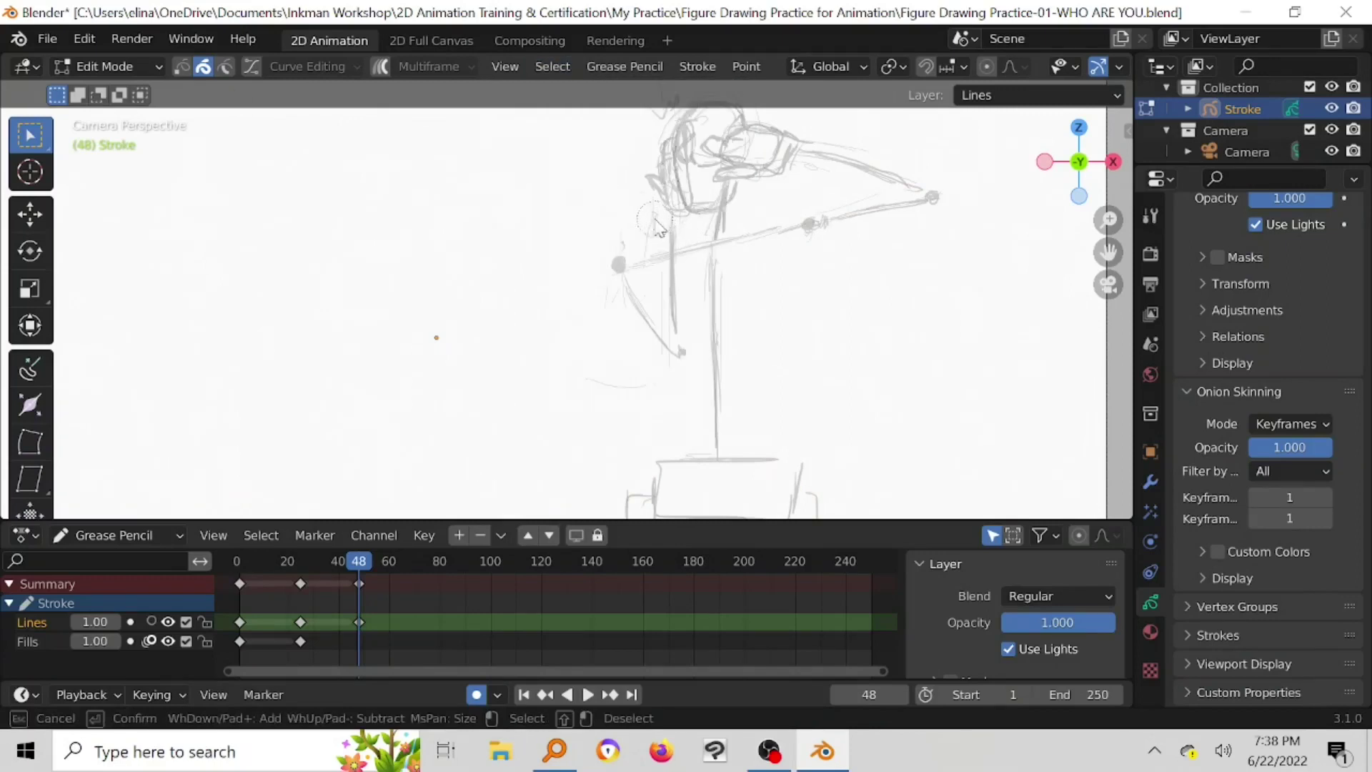
right_click(560, 164)
click(559, 74)
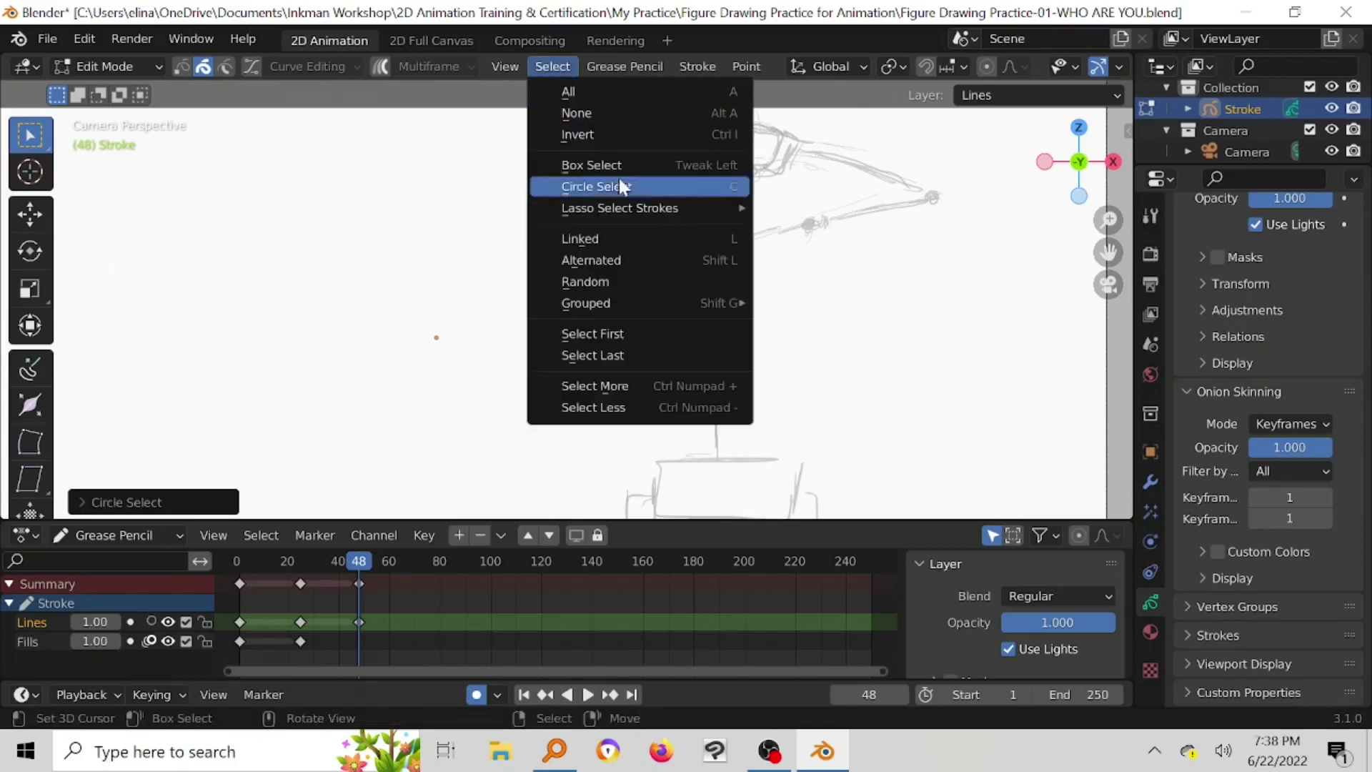
mouse_move(612, 208)
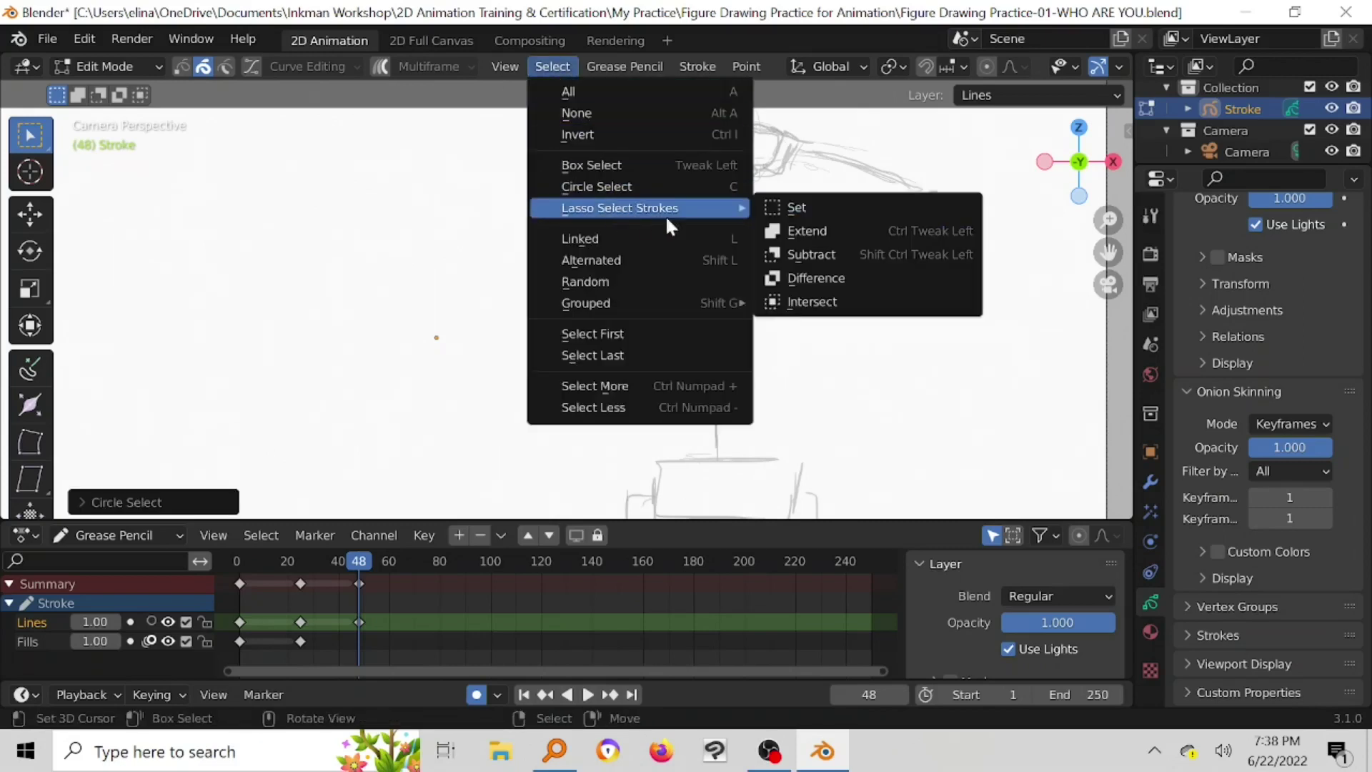
click(781, 209)
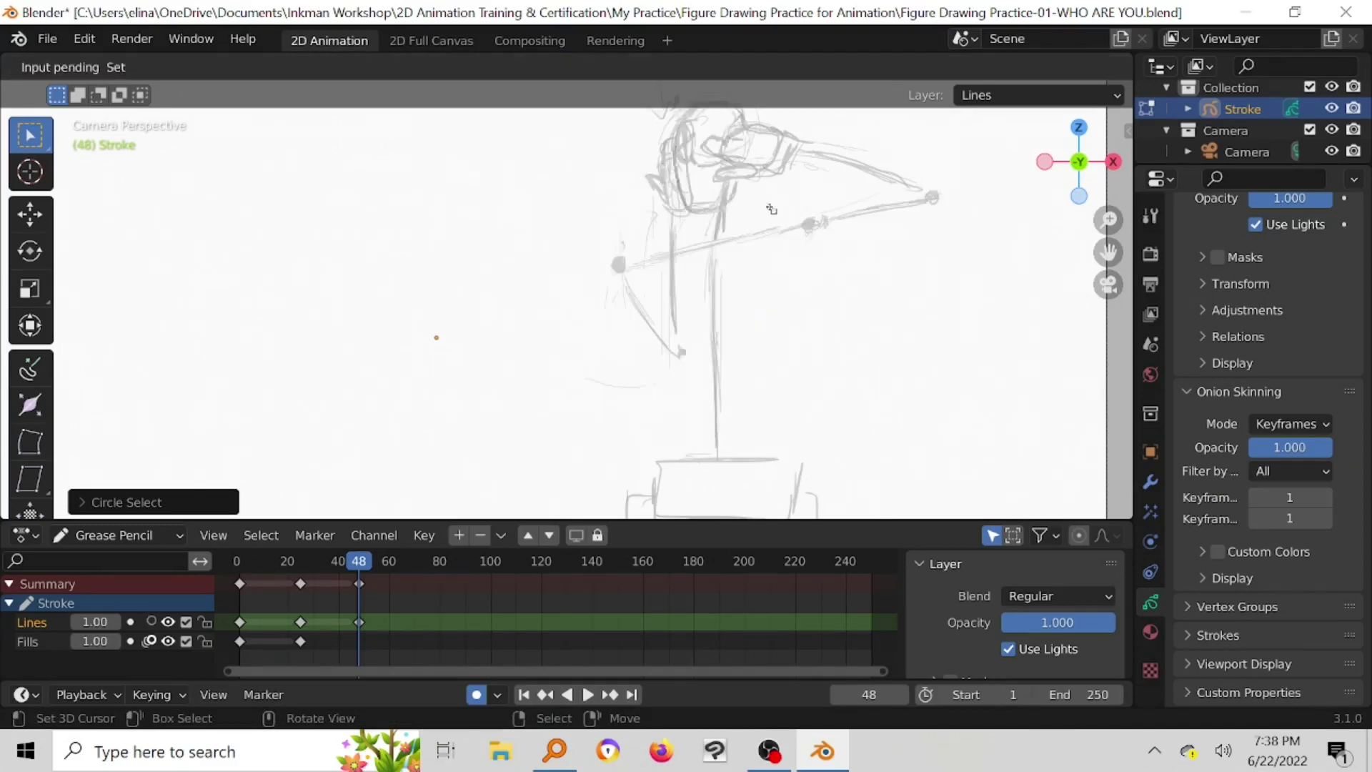
mouse_move(655, 219)
mouse_down()
mouse_move(684, 347)
mouse_move(654, 220)
mouse_up()
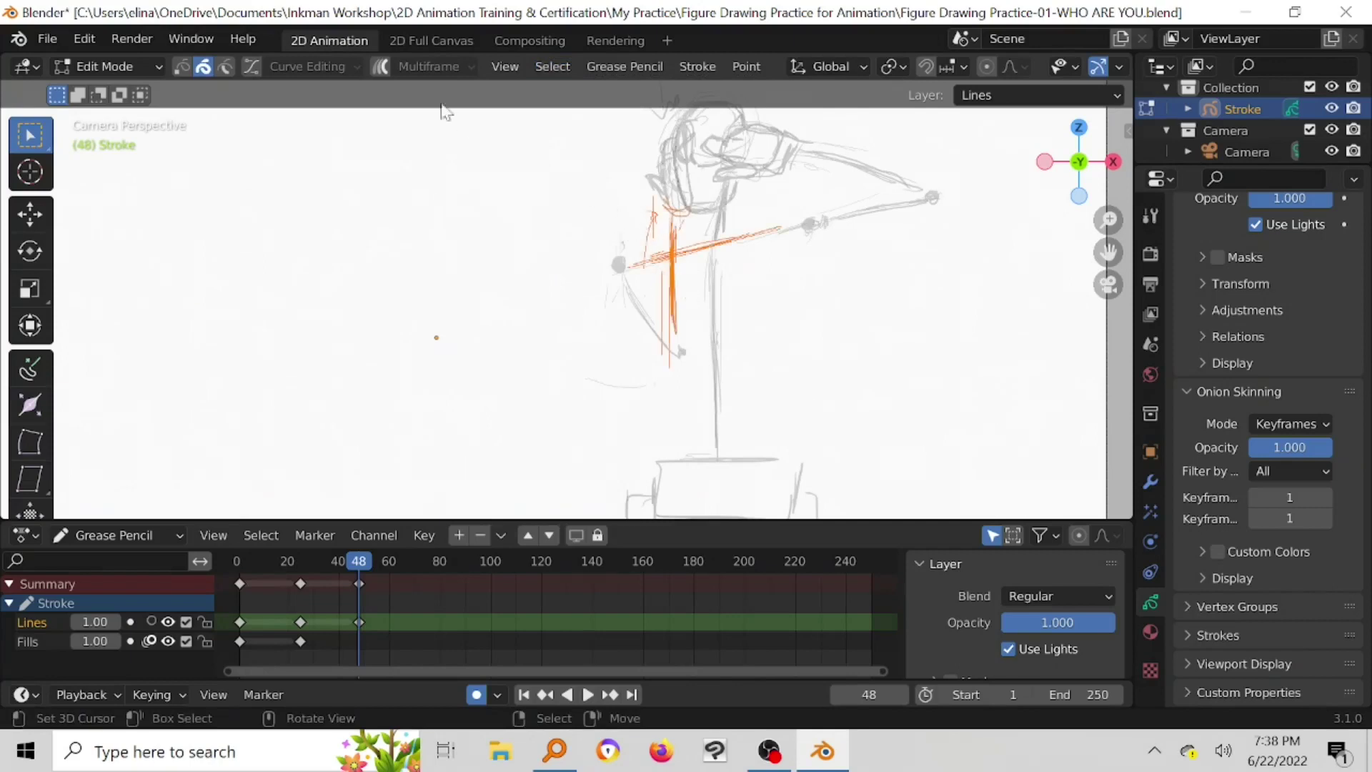
Step: Try to select the forearm strokes with Box Select around the area between the chin and elbow
click(555, 66)
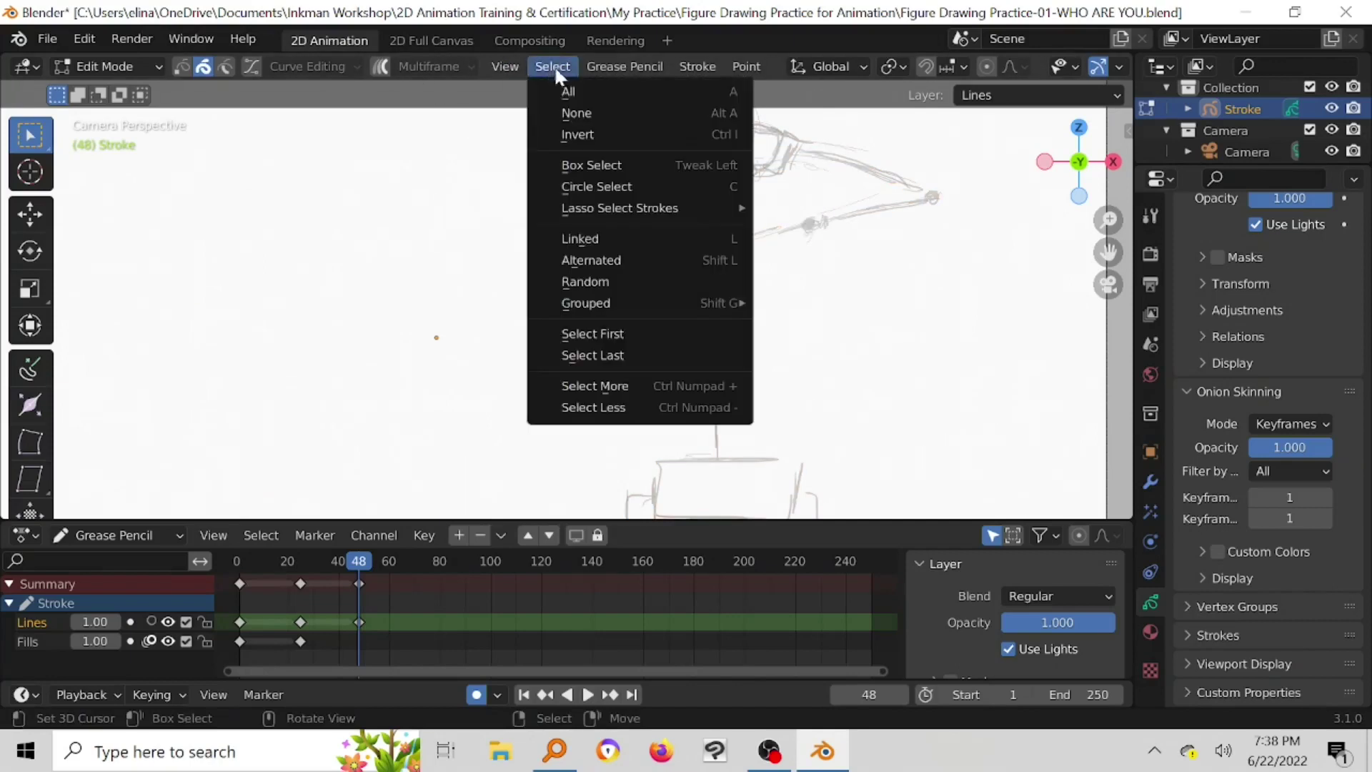
click(607, 166)
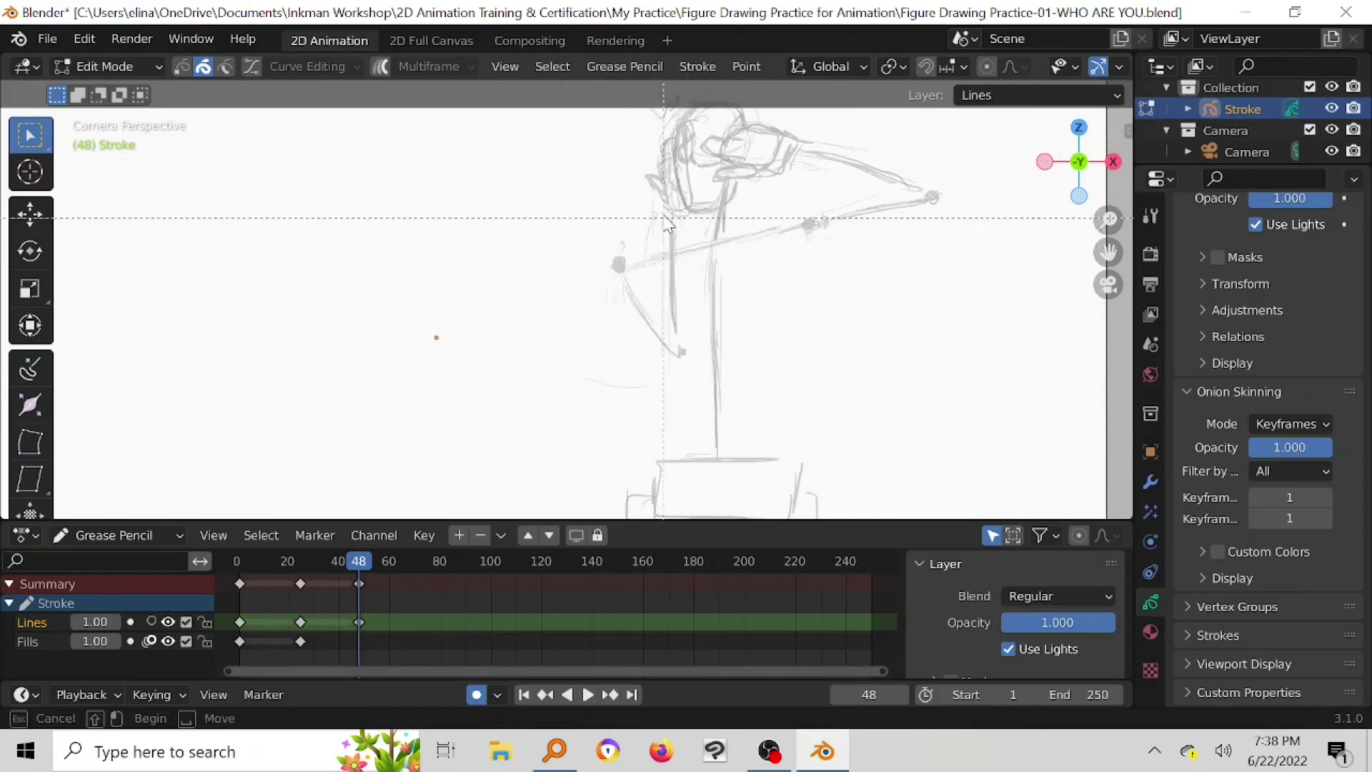
drag(661, 214, 688, 355)
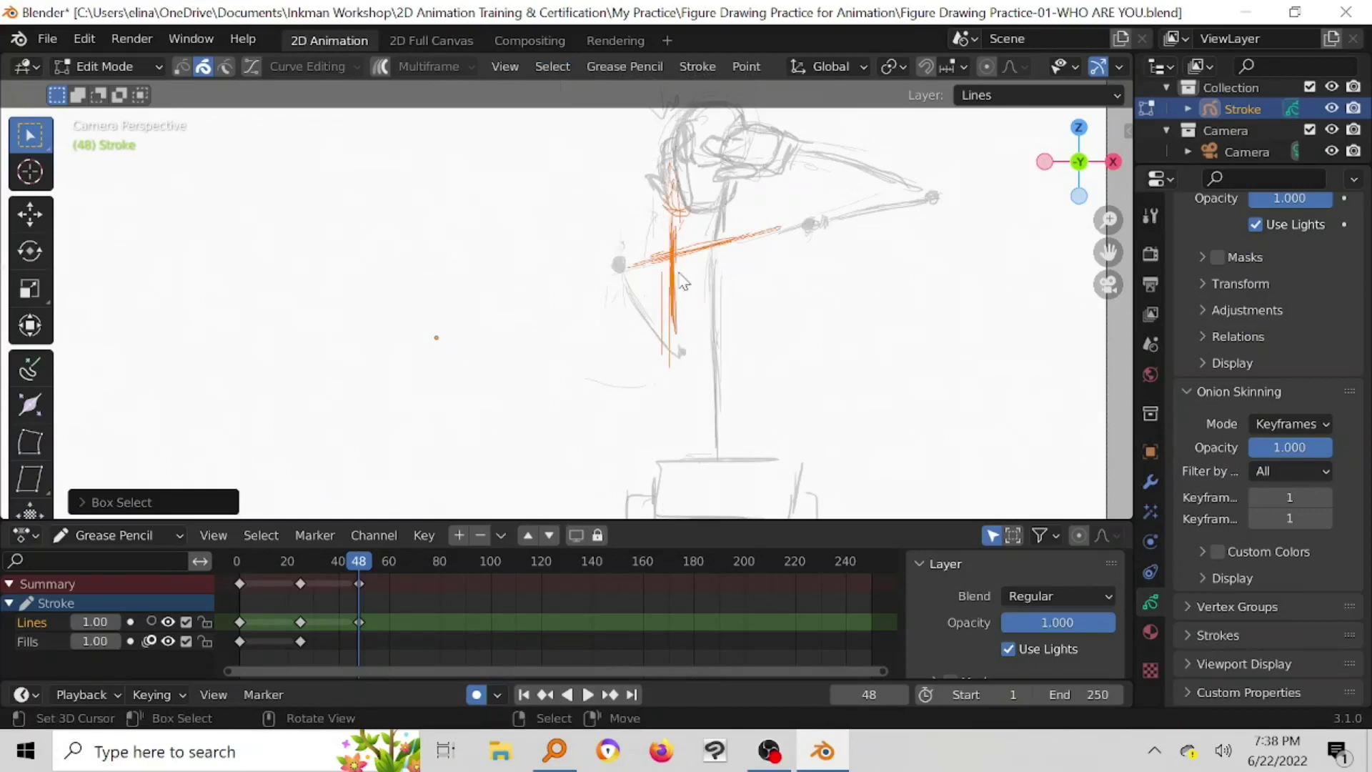
Step: Select the vertical forearm strokes of the bent arm and move them down so they meet the elbow
click(676, 247)
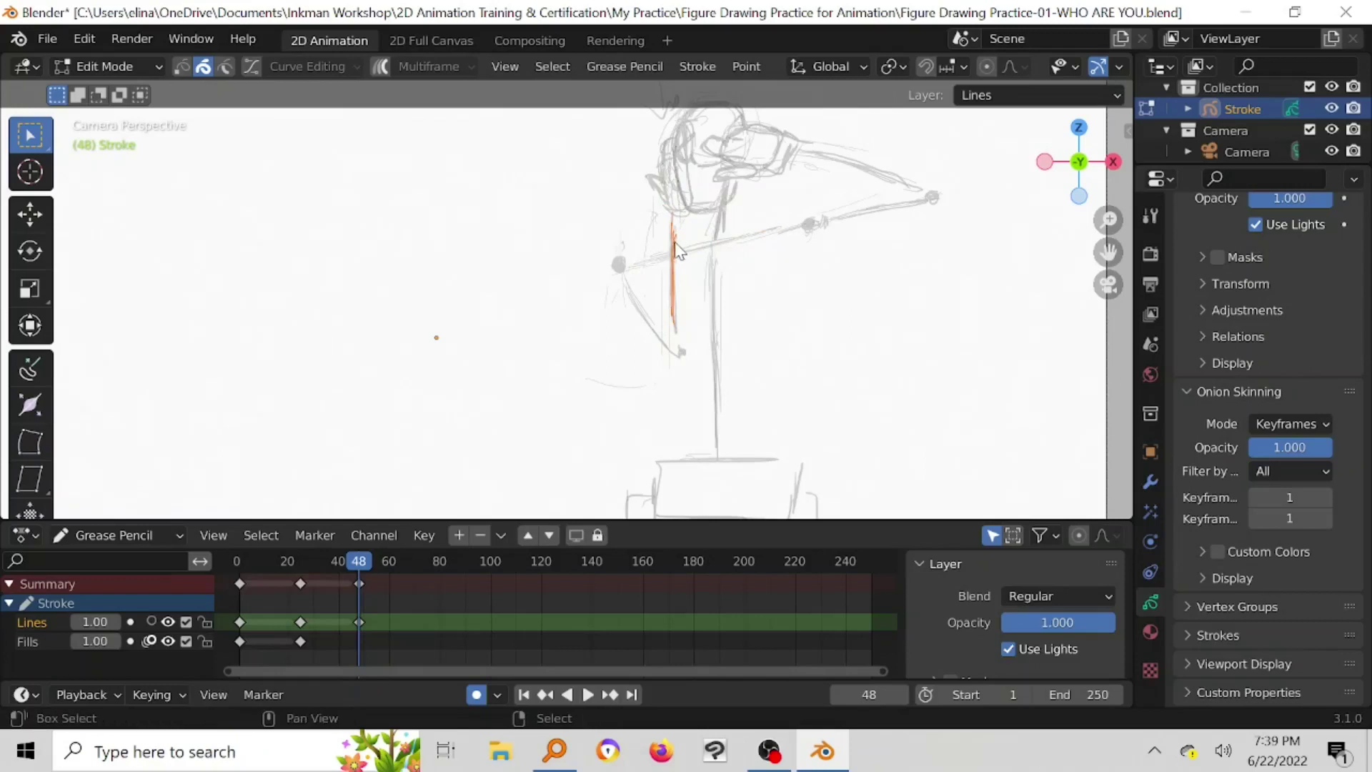
shift+click(673, 243)
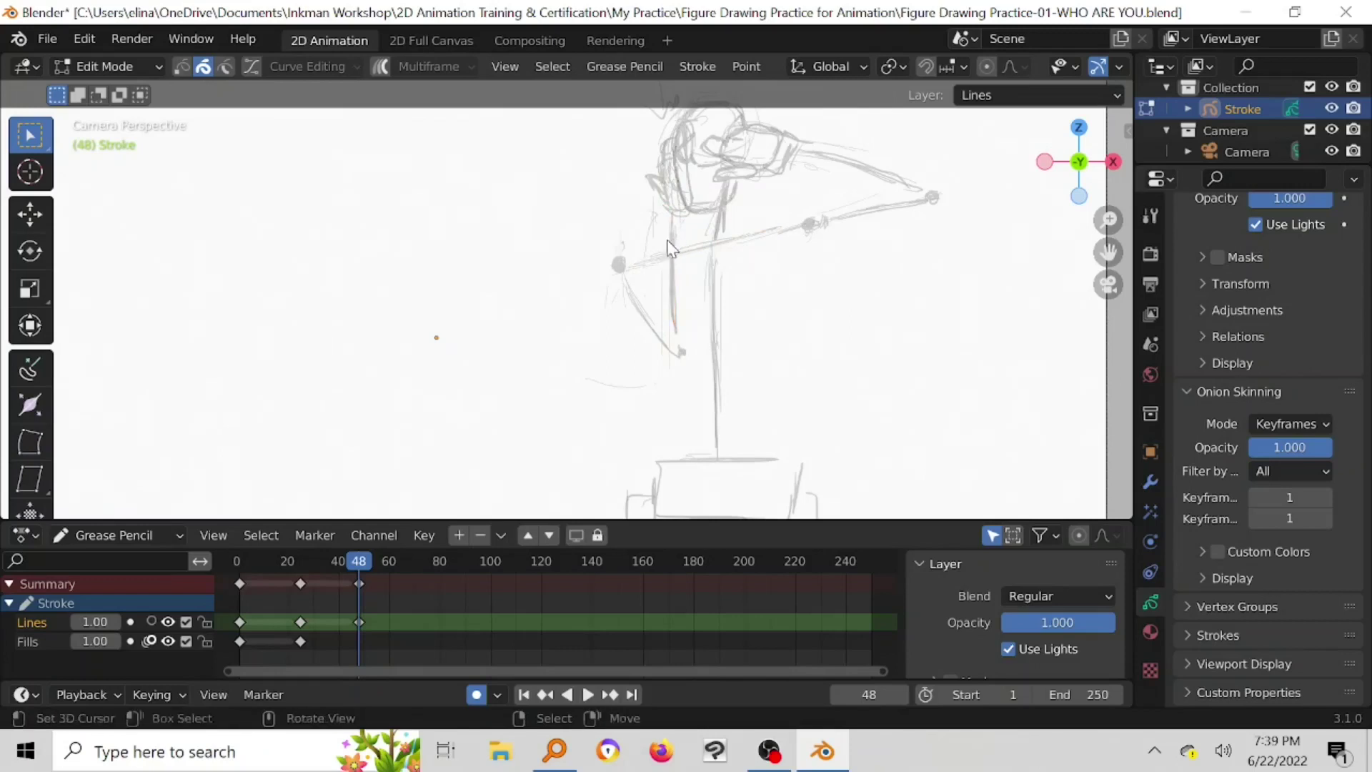
shift+click(672, 247)
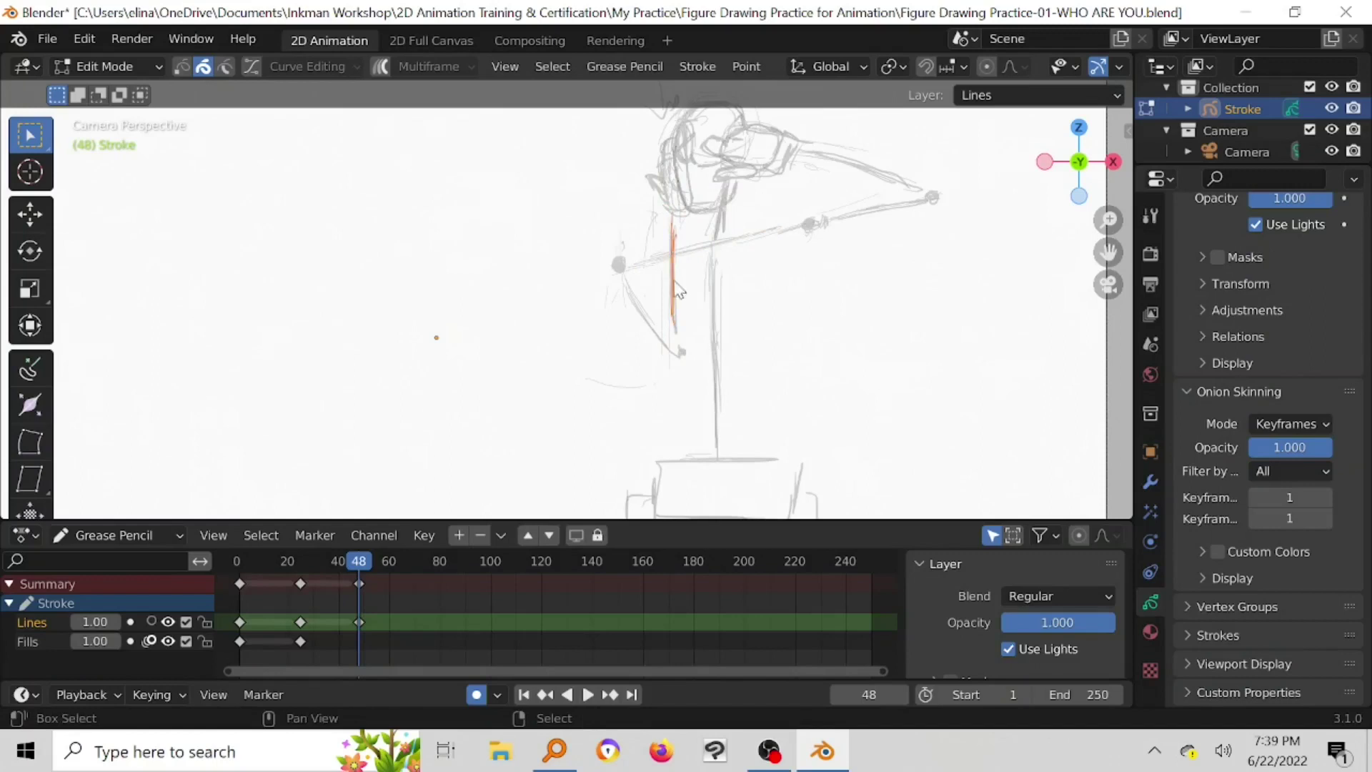
key(g)
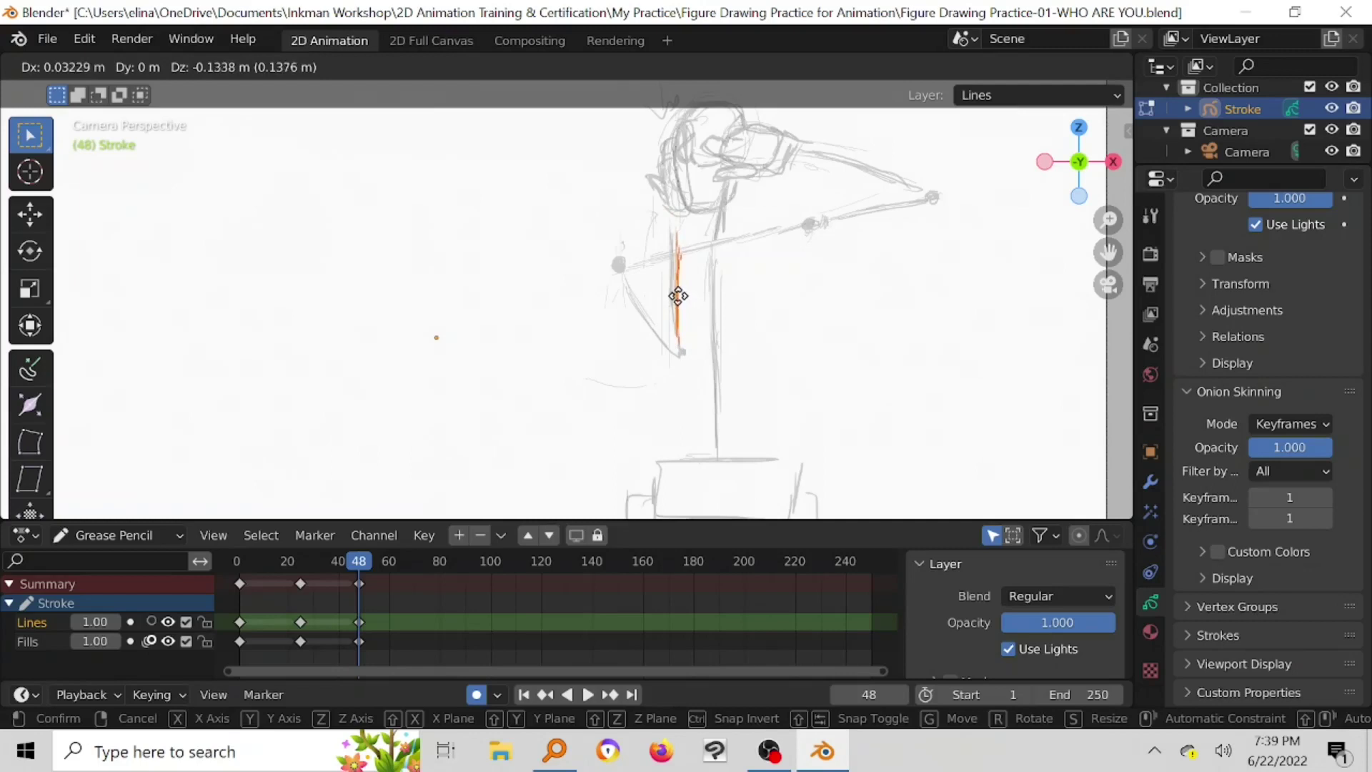
click(678, 296)
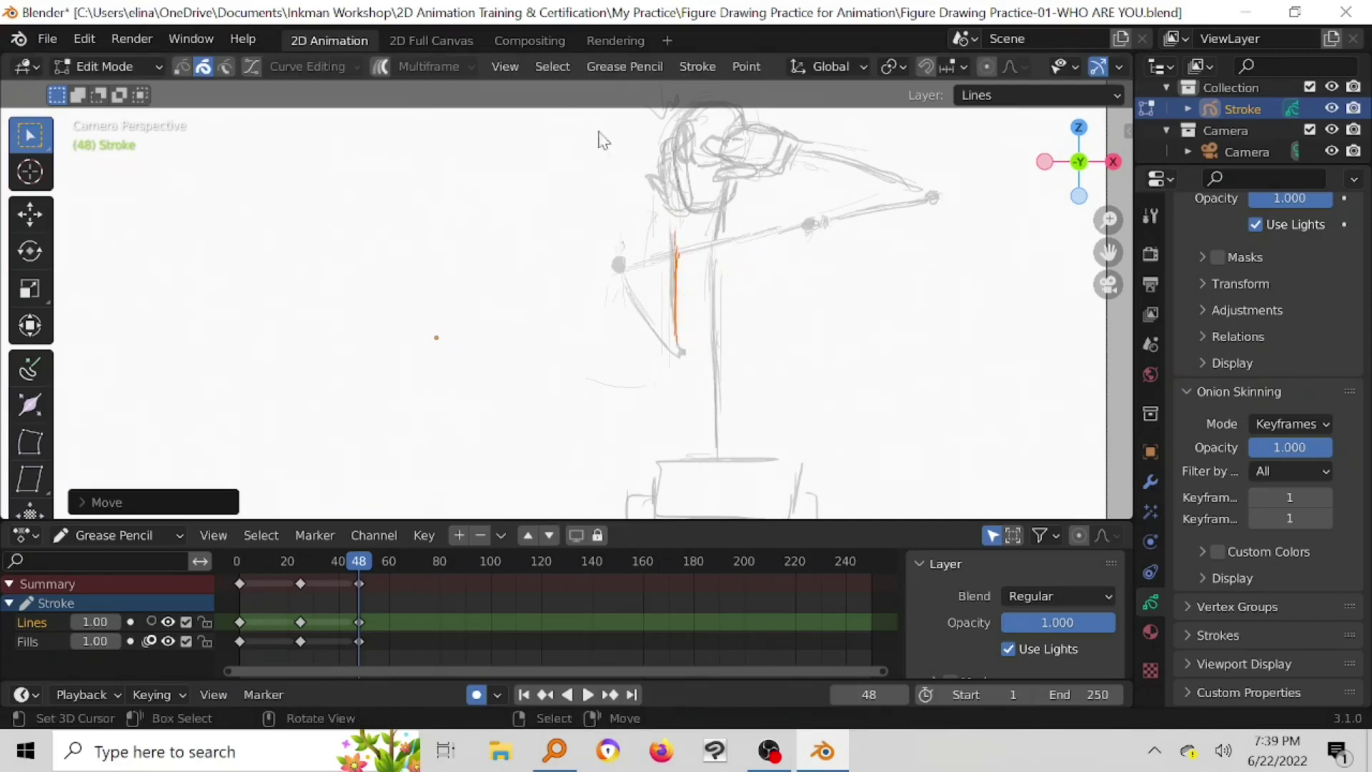
Step: Try to select the hand strokes beside the face with Circle Select, and clear the selection
click(553, 66)
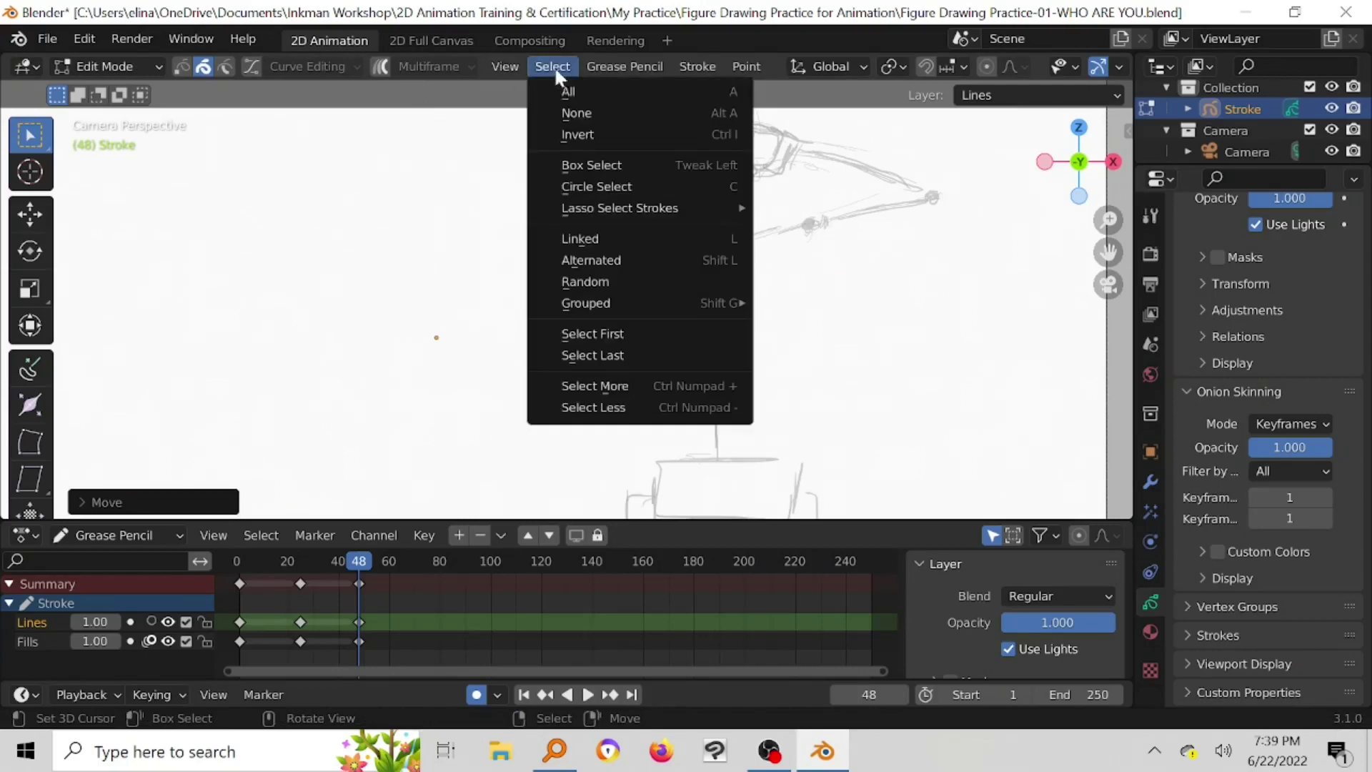
click(613, 185)
drag(668, 175, 663, 192)
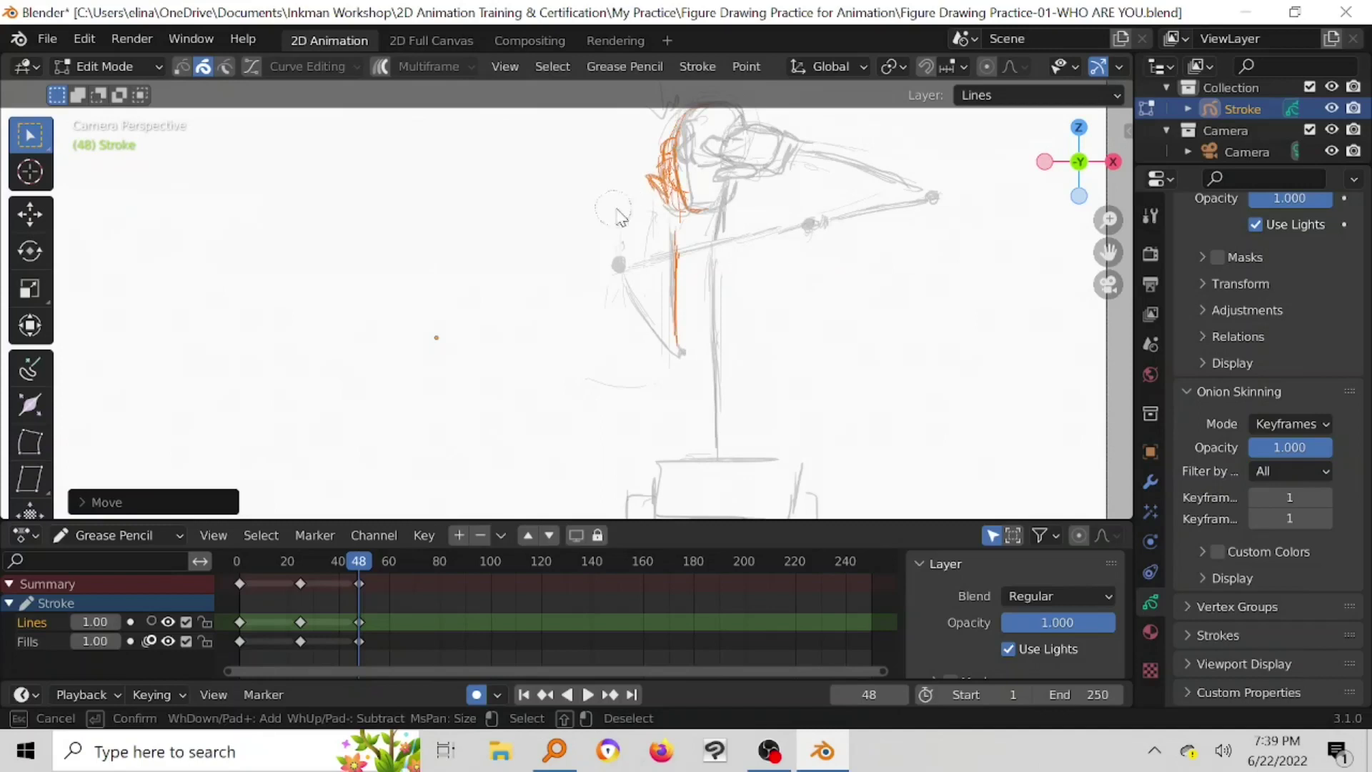
right_click(656, 182)
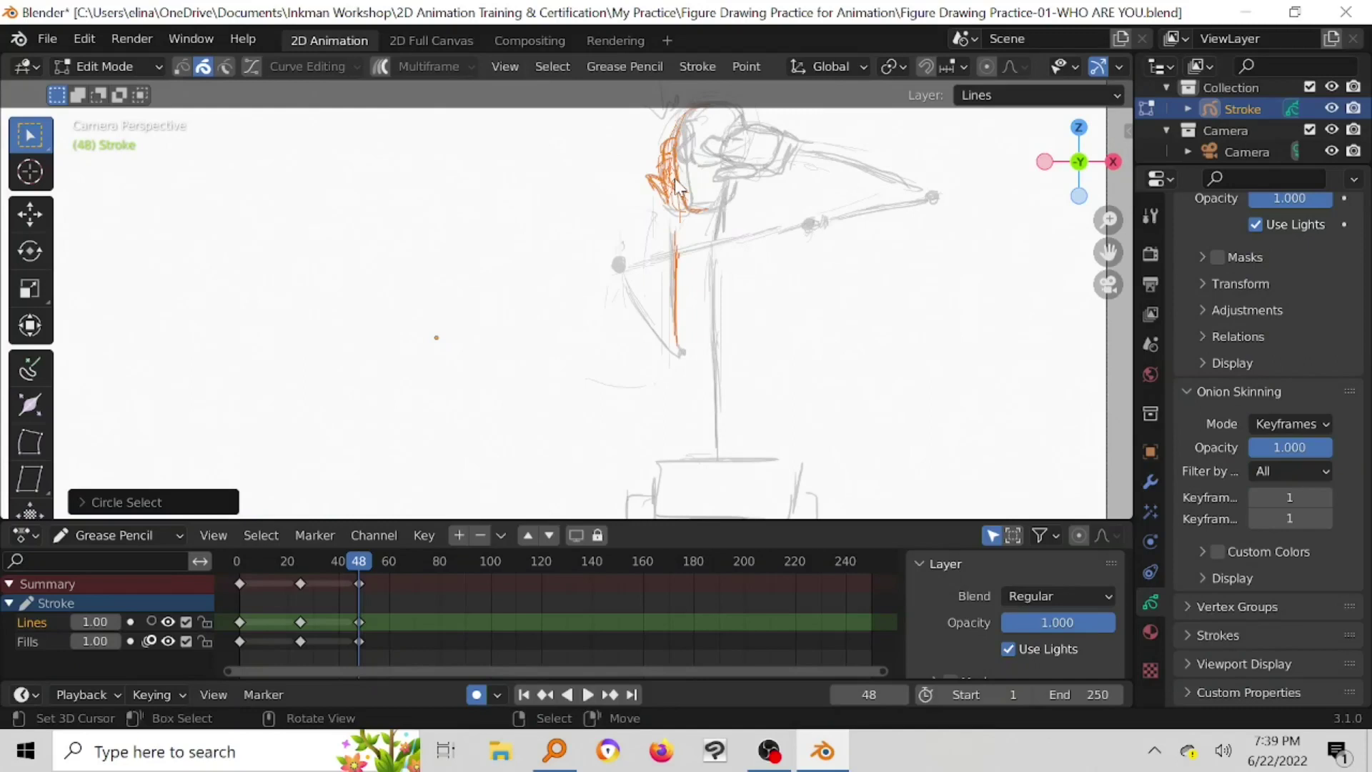
click(553, 67)
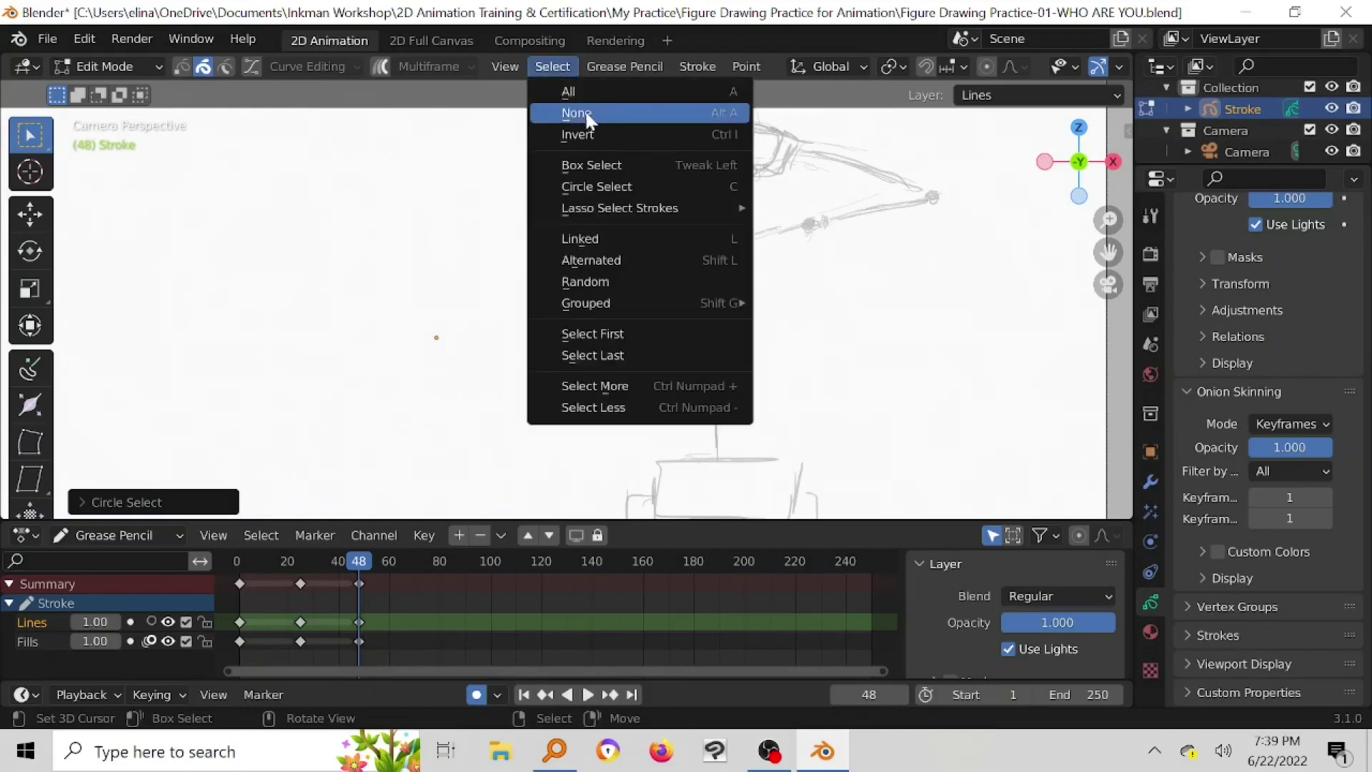
click(583, 112)
Step: Select the hand strokes beside the face with Box Select, move them down to meet the lowered forearm, and deselect them
click(553, 67)
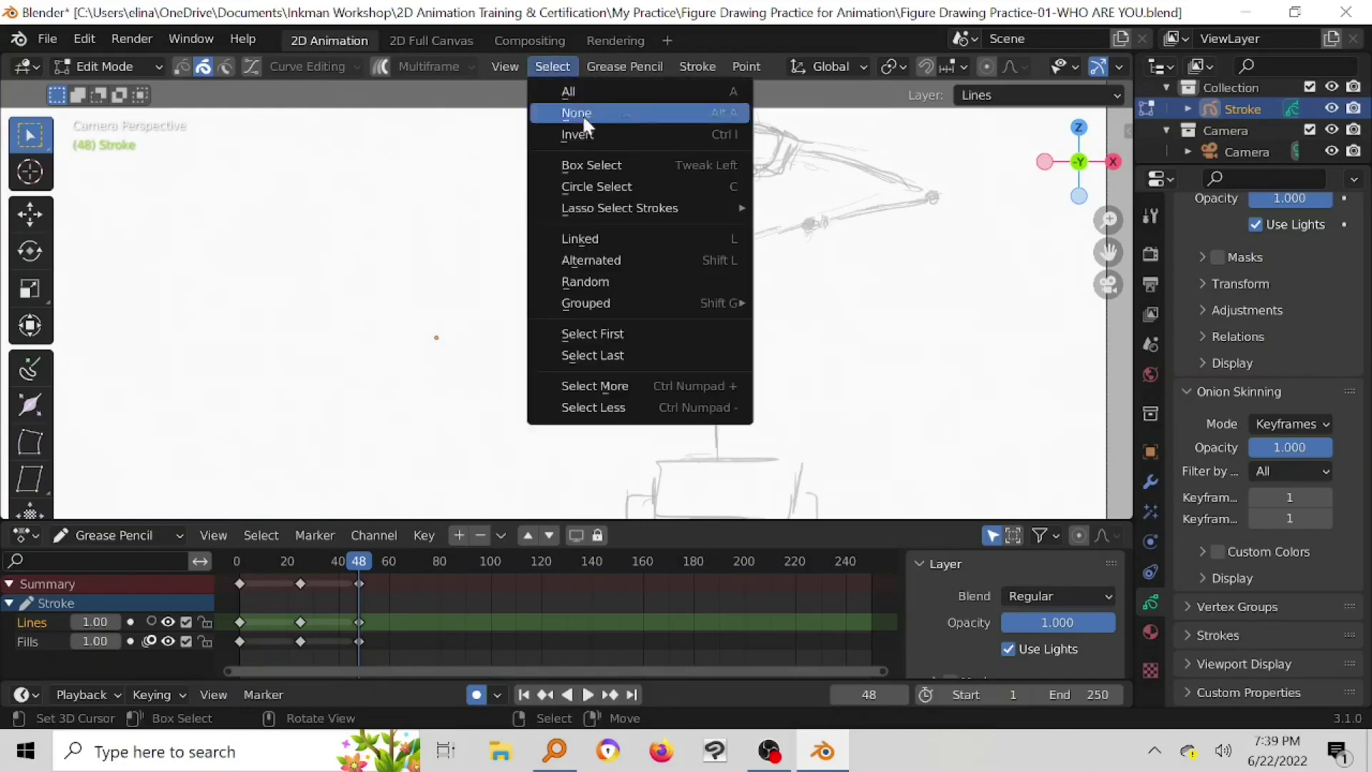
click(594, 167)
drag(630, 150, 666, 233)
drag(651, 187, 670, 227)
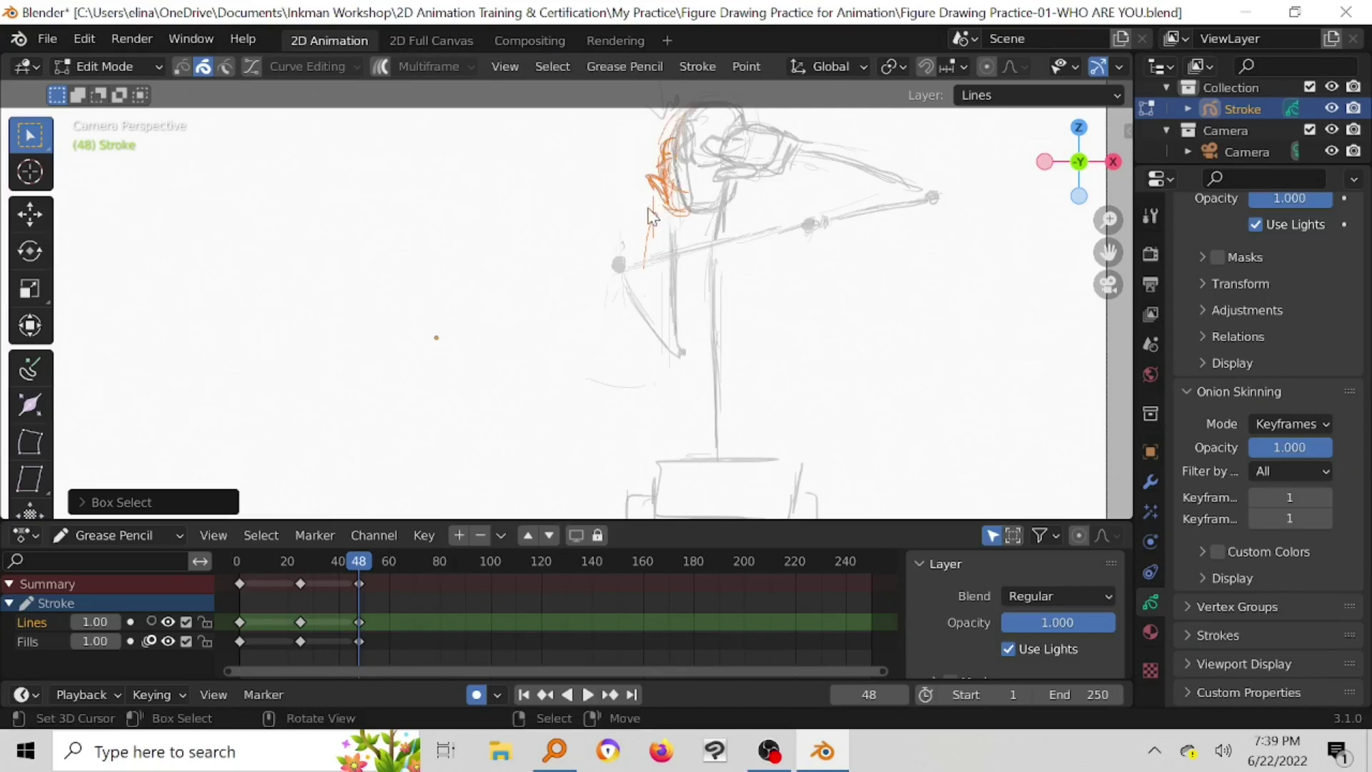
key(g)
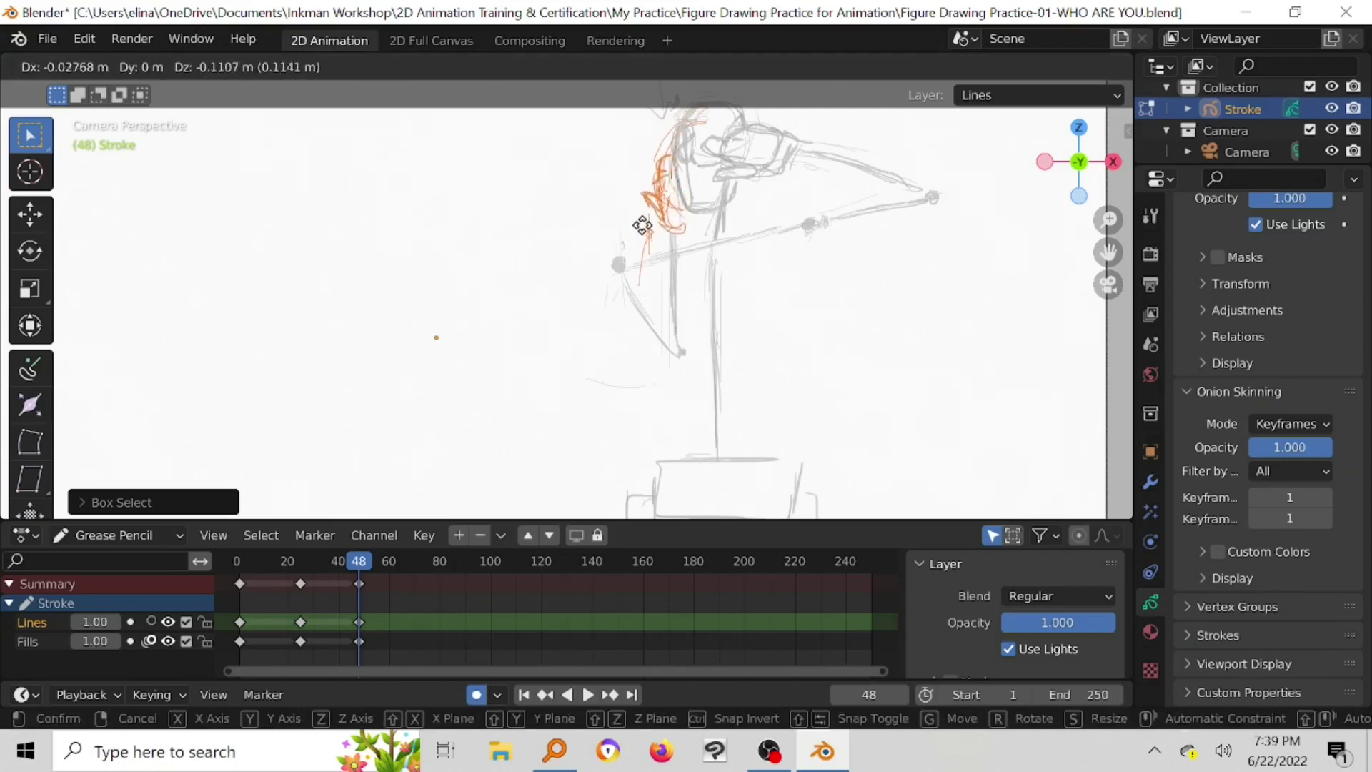
click(646, 233)
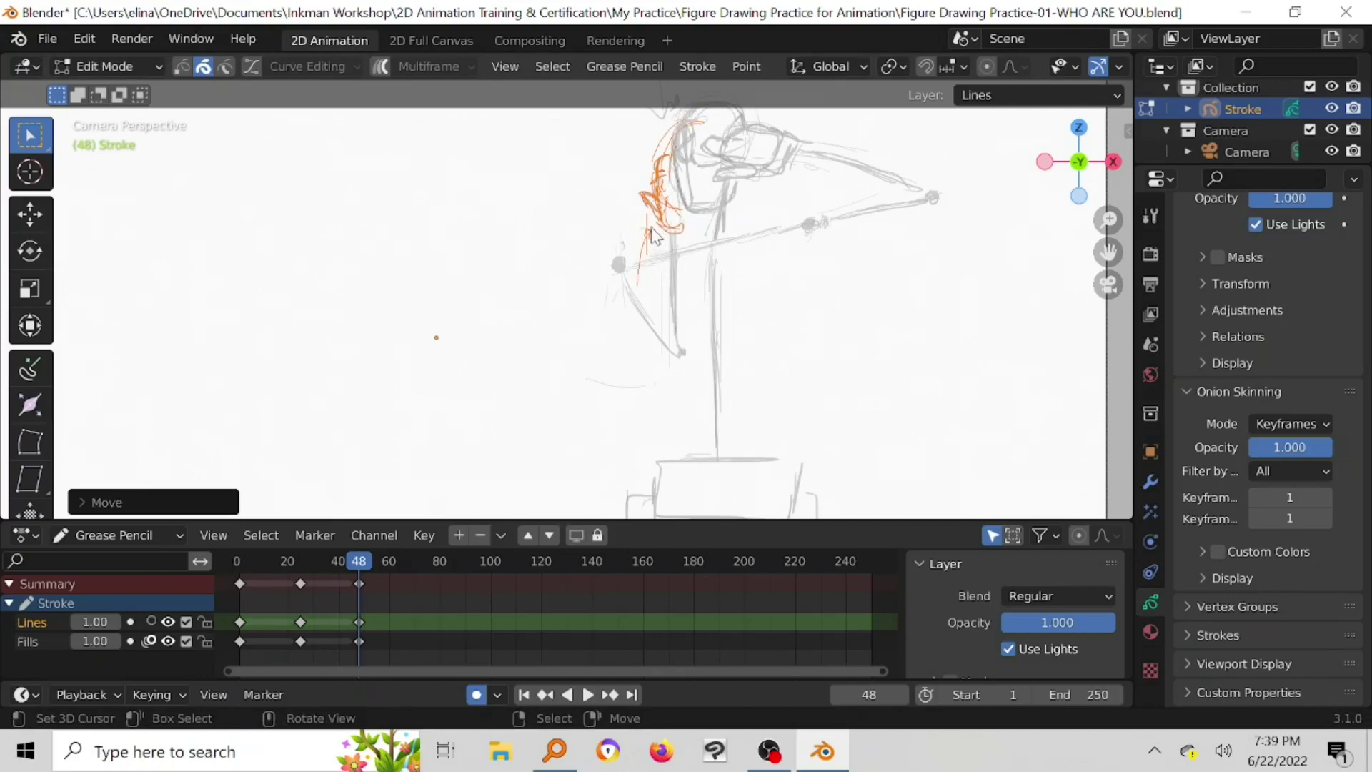
click(651, 243)
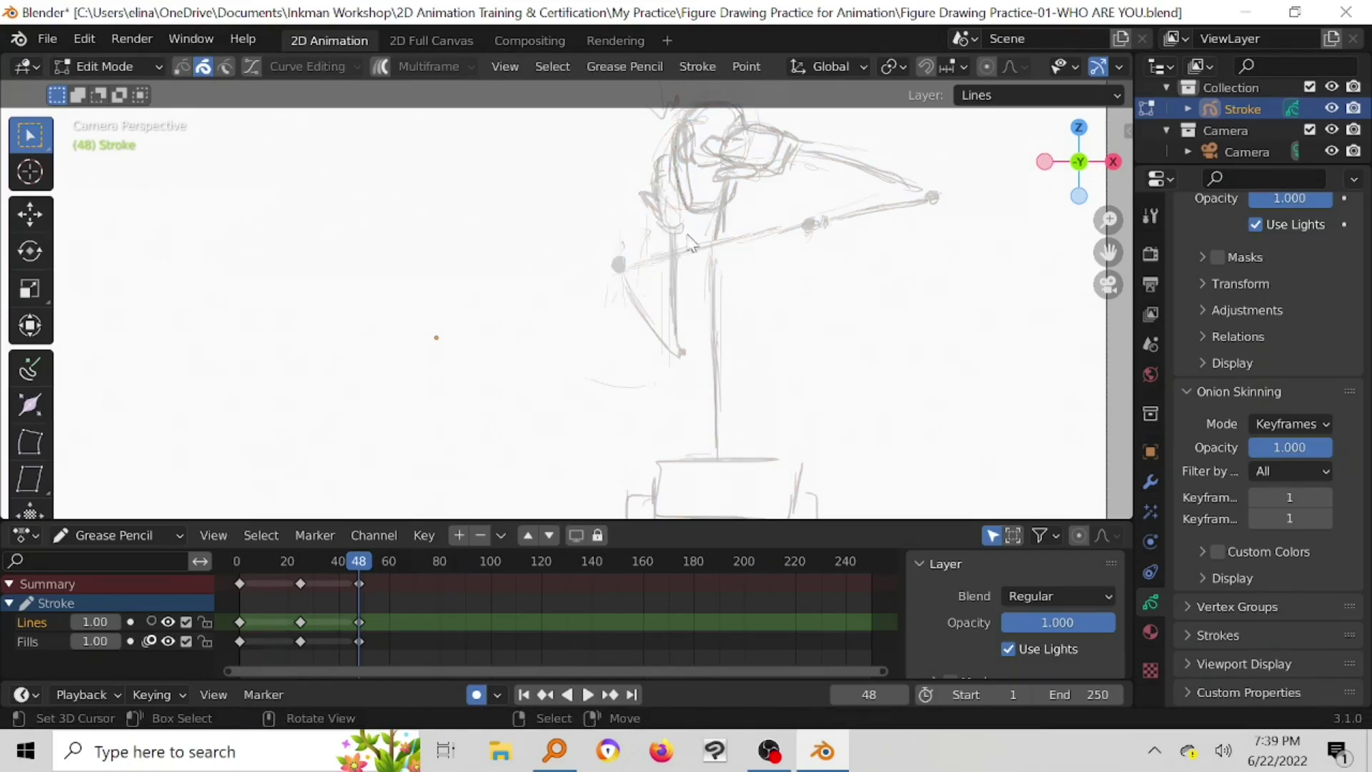
Step: Select the head strokes with the Set option of Lasso Select Strokes and rotate them slightly counter-clockwise
scroll(659, 267, down, 3)
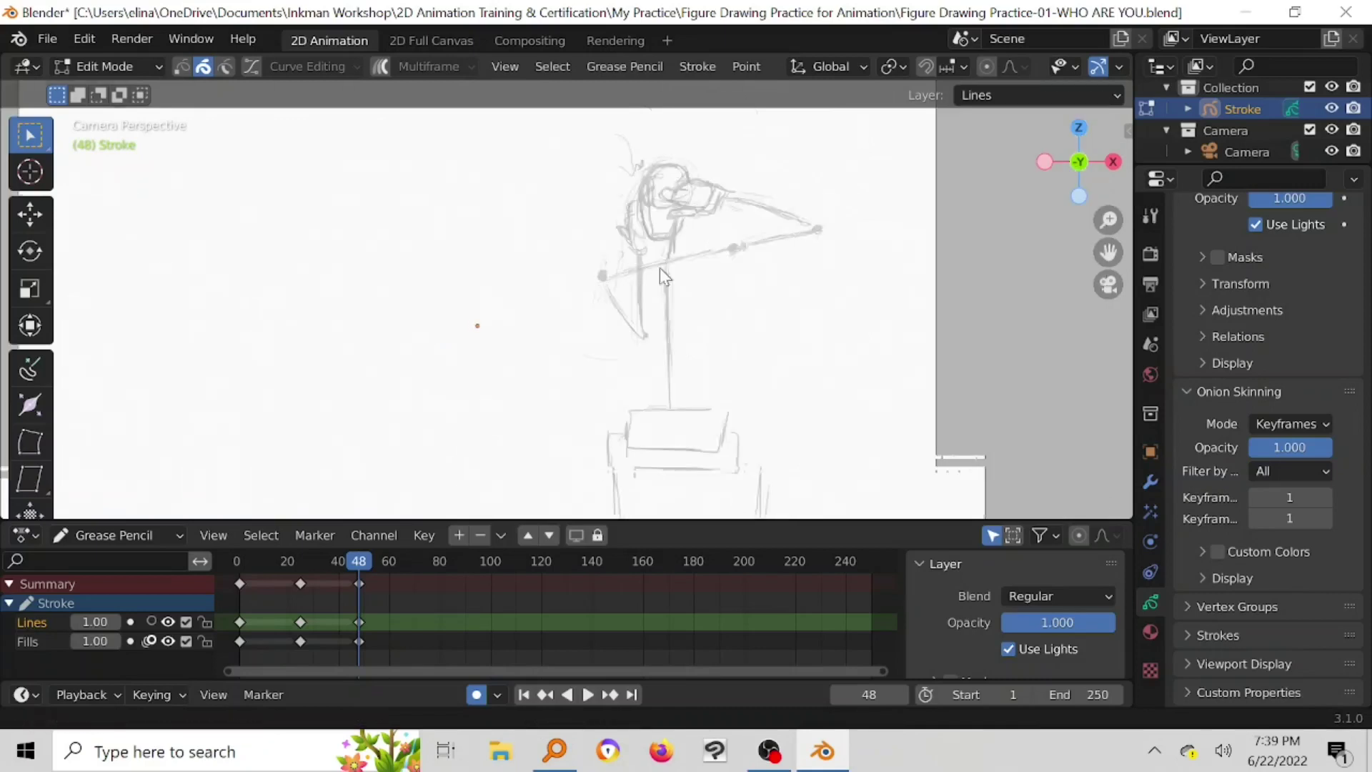
scroll(671, 245, up, 2)
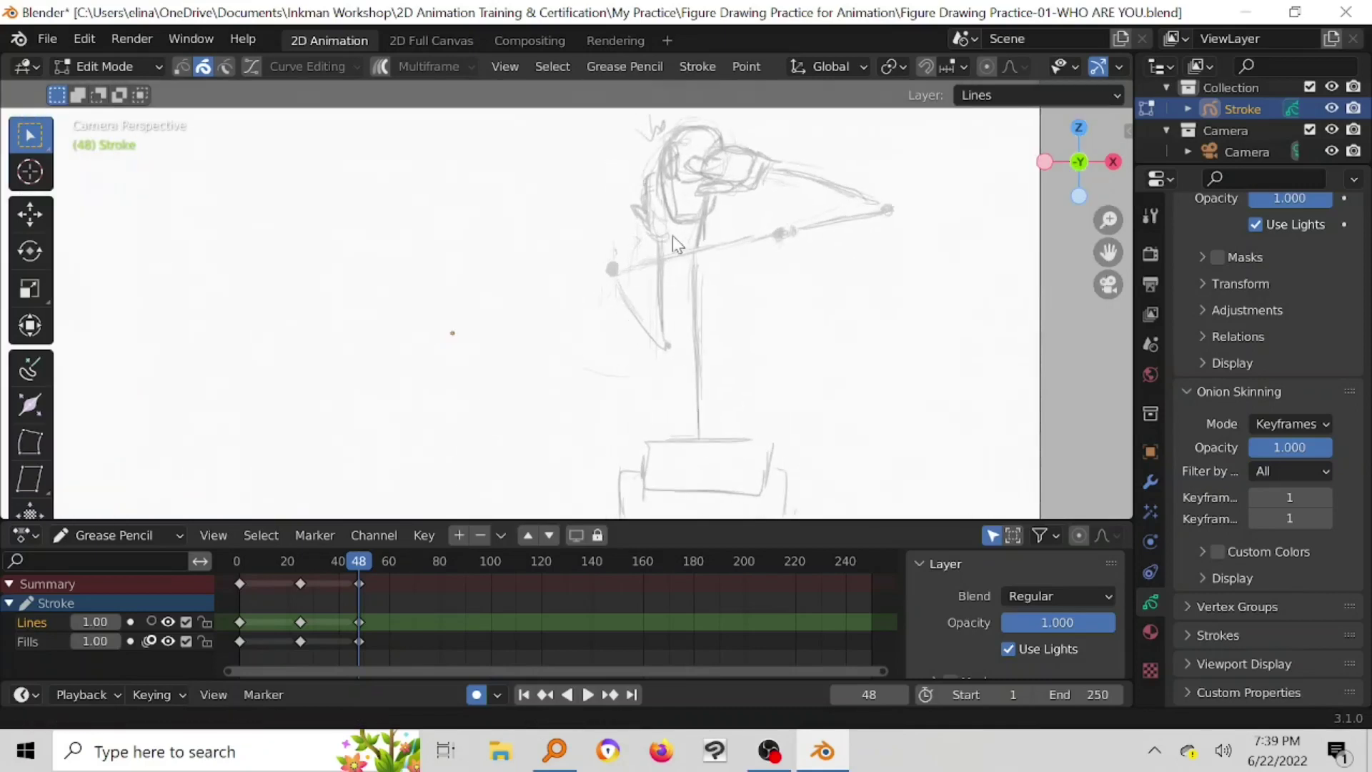
scroll(673, 243, down, 4)
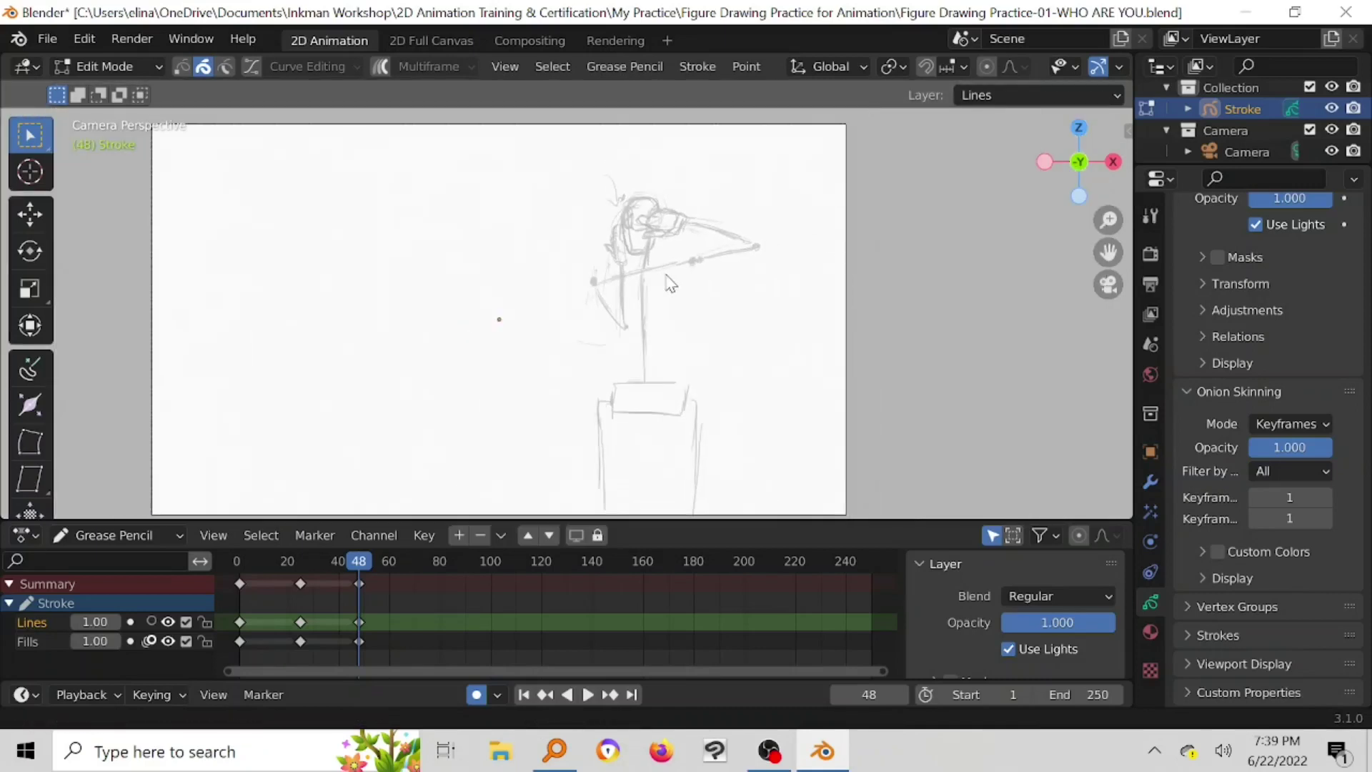
scroll(672, 266, up, 3)
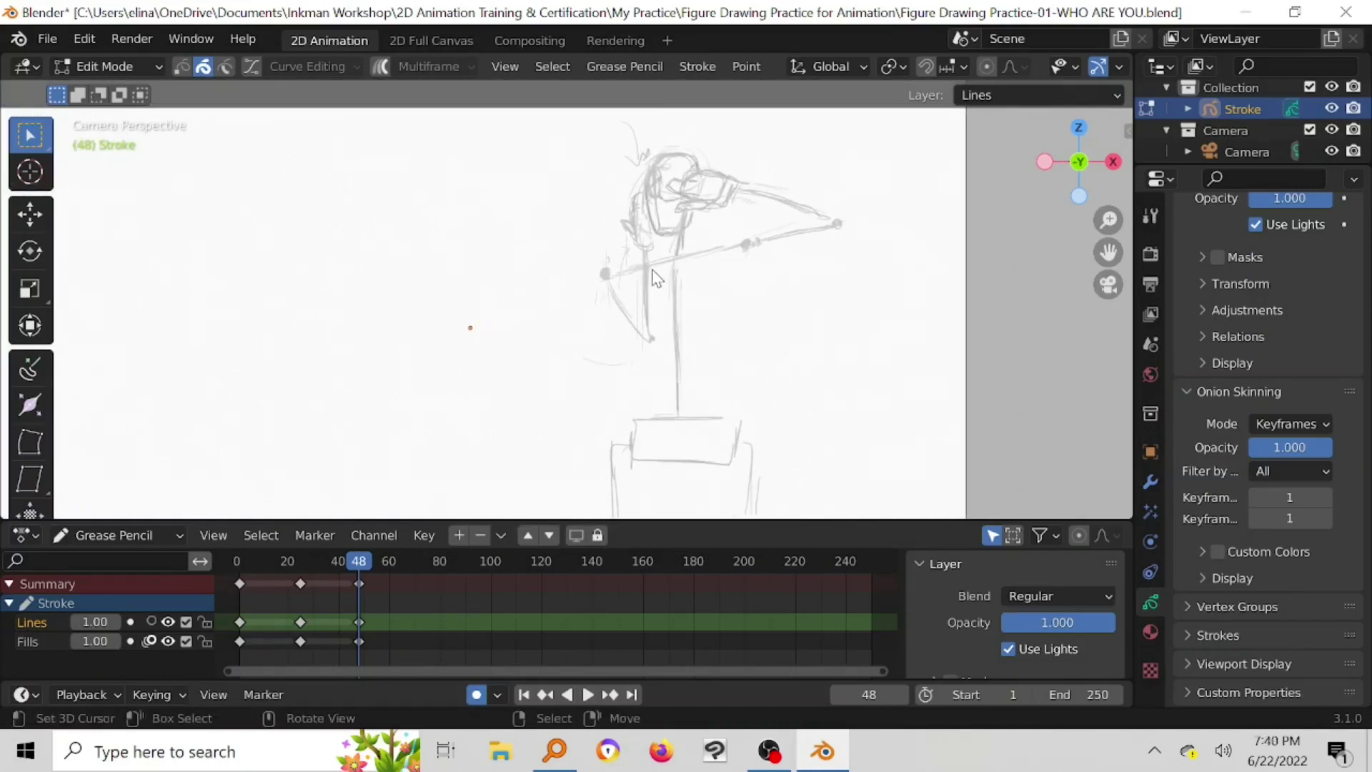
scroll(652, 274, up, 3)
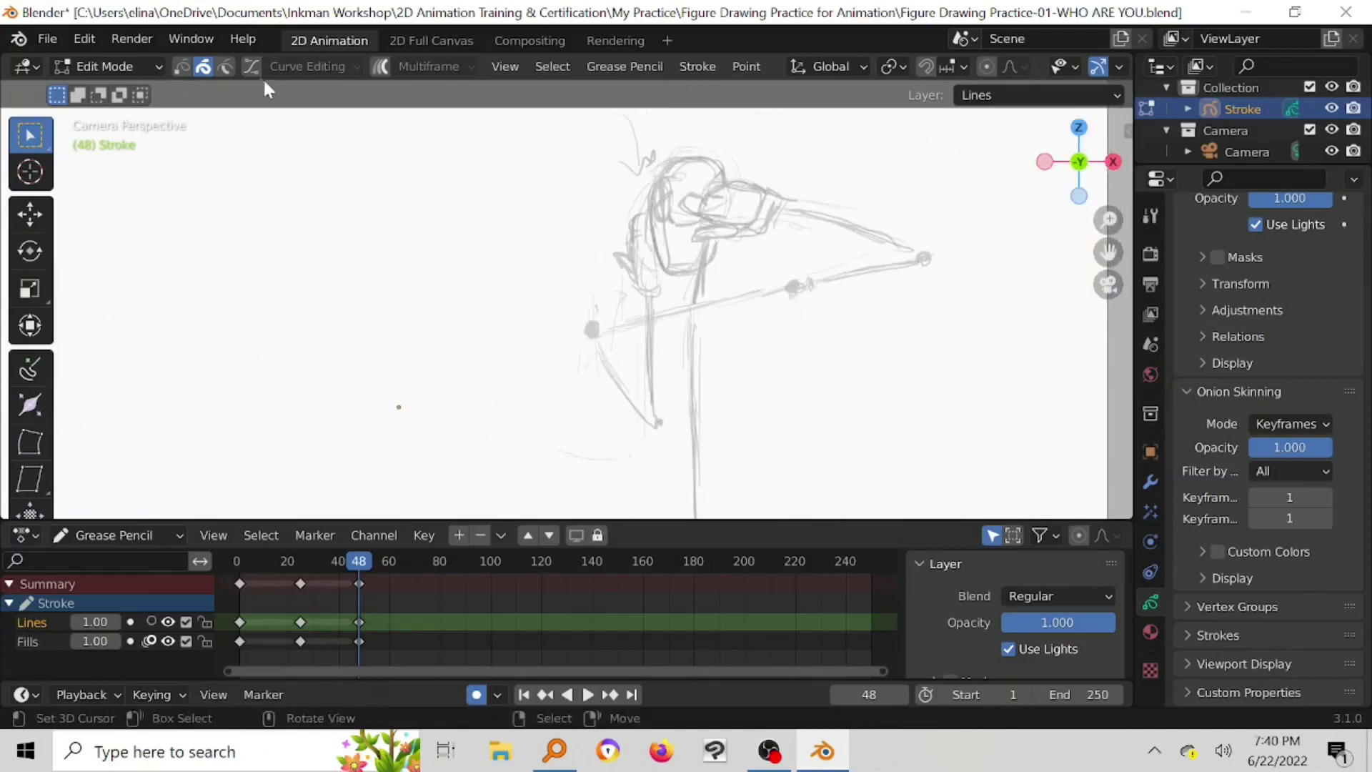
click(552, 66)
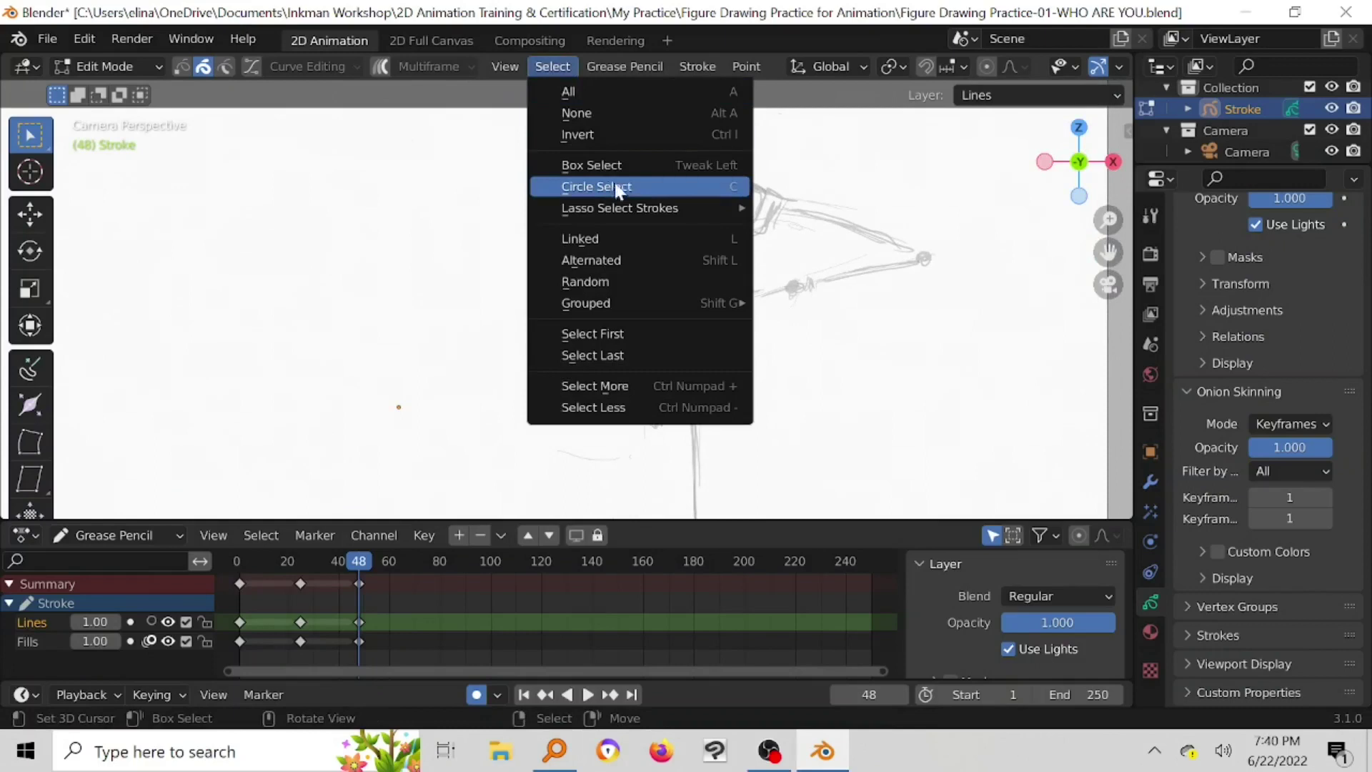
mouse_move(619, 206)
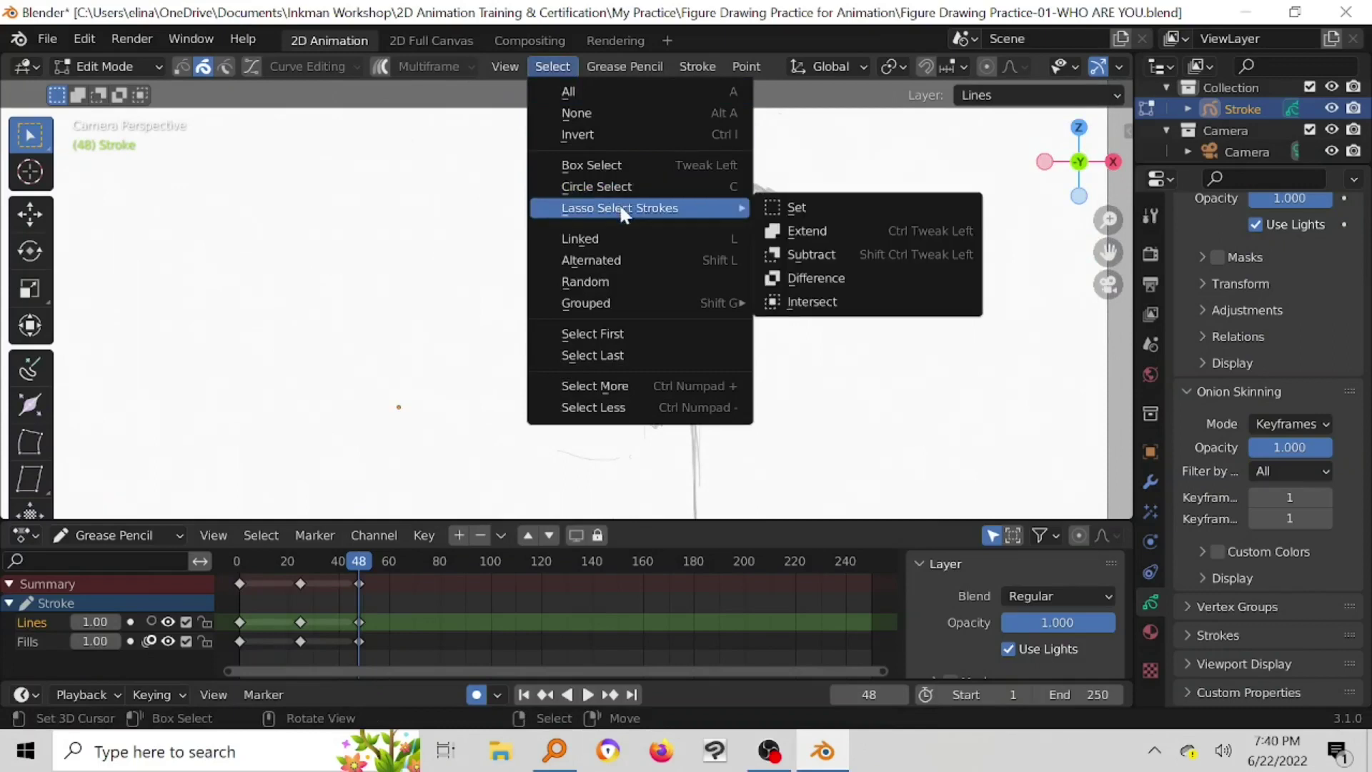
click(794, 207)
mouse_move(653, 171)
mouse_down()
mouse_move(648, 246)
mouse_move(659, 277)
mouse_move(686, 275)
mouse_move(717, 259)
mouse_move(686, 234)
mouse_move(697, 220)
mouse_move(675, 199)
mouse_move(714, 188)
mouse_move(703, 137)
mouse_move(656, 172)
mouse_up()
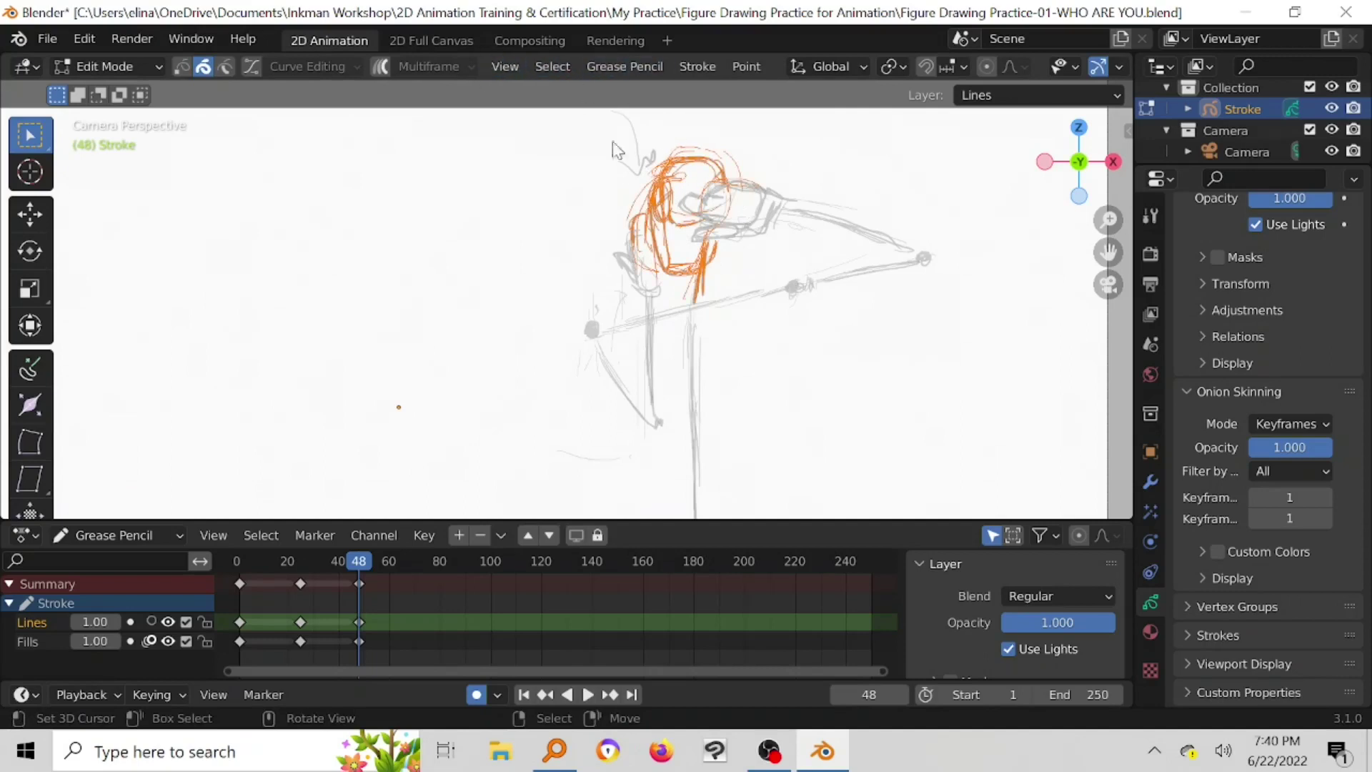
key(r)
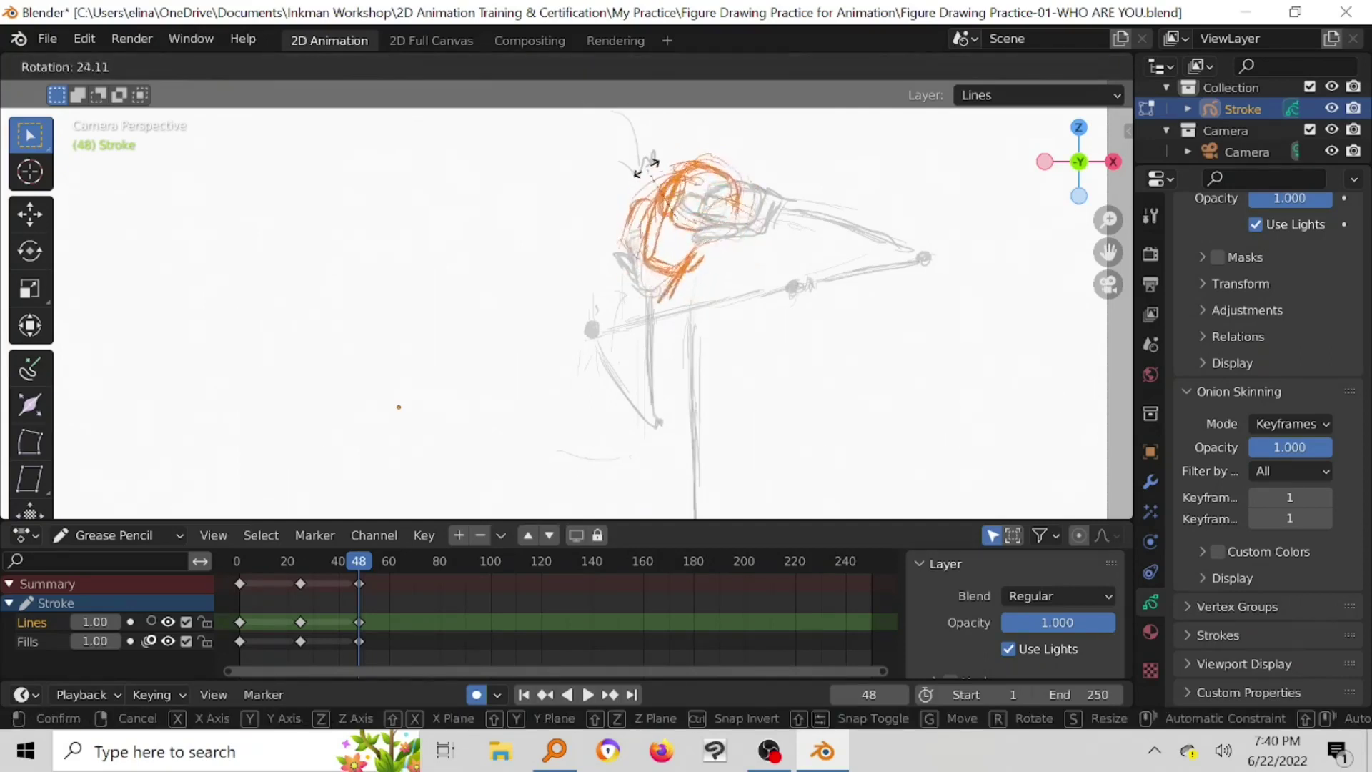
click(597, 182)
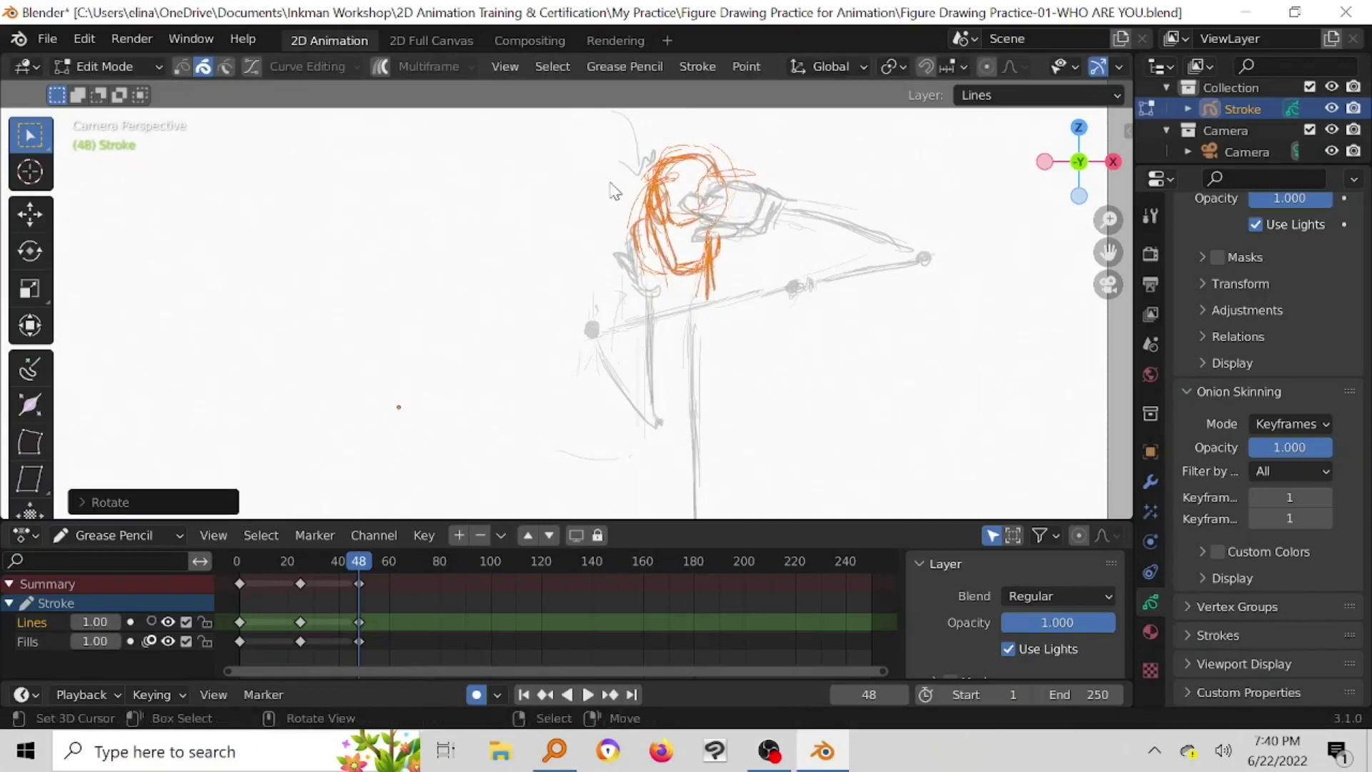
Step: Move the selected head strokes down about 0.06 m and slightly away from the raised hand, and clear the selection
key(g)
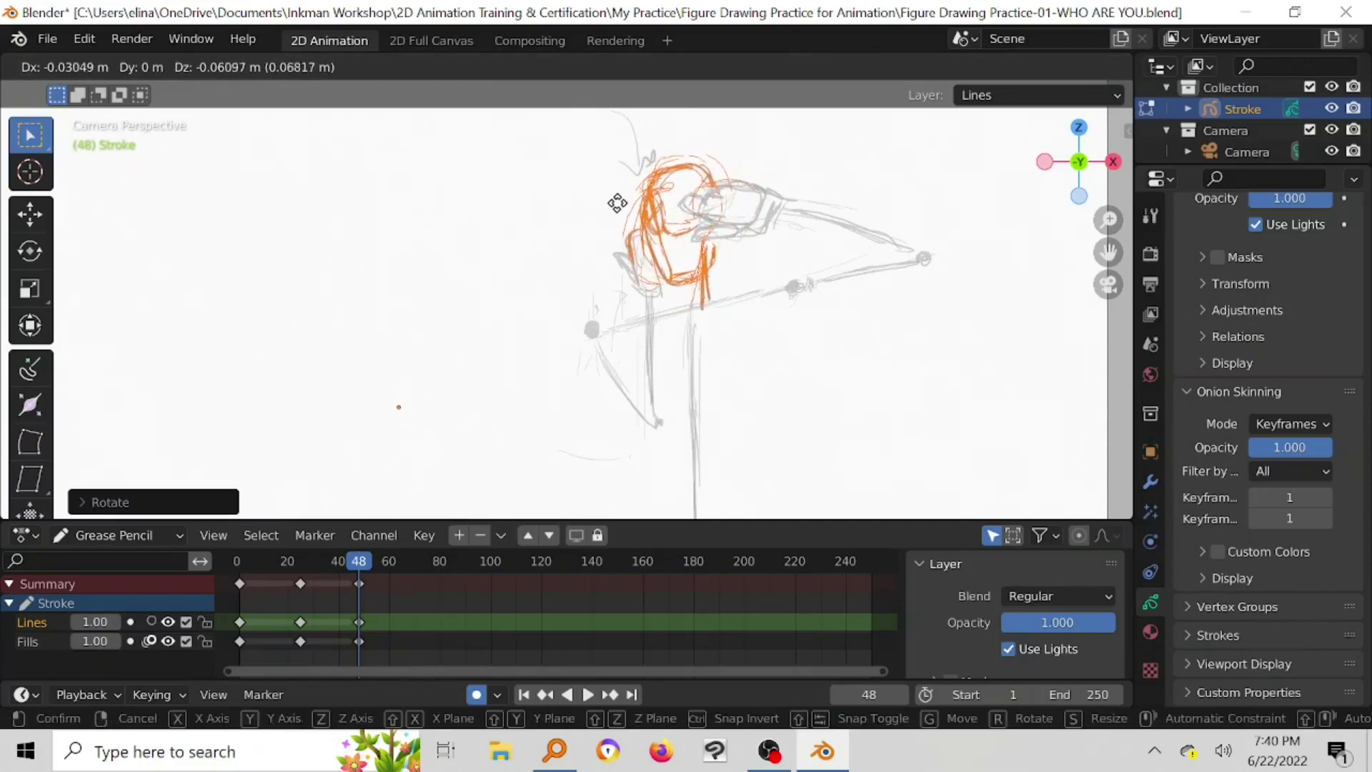
click(613, 203)
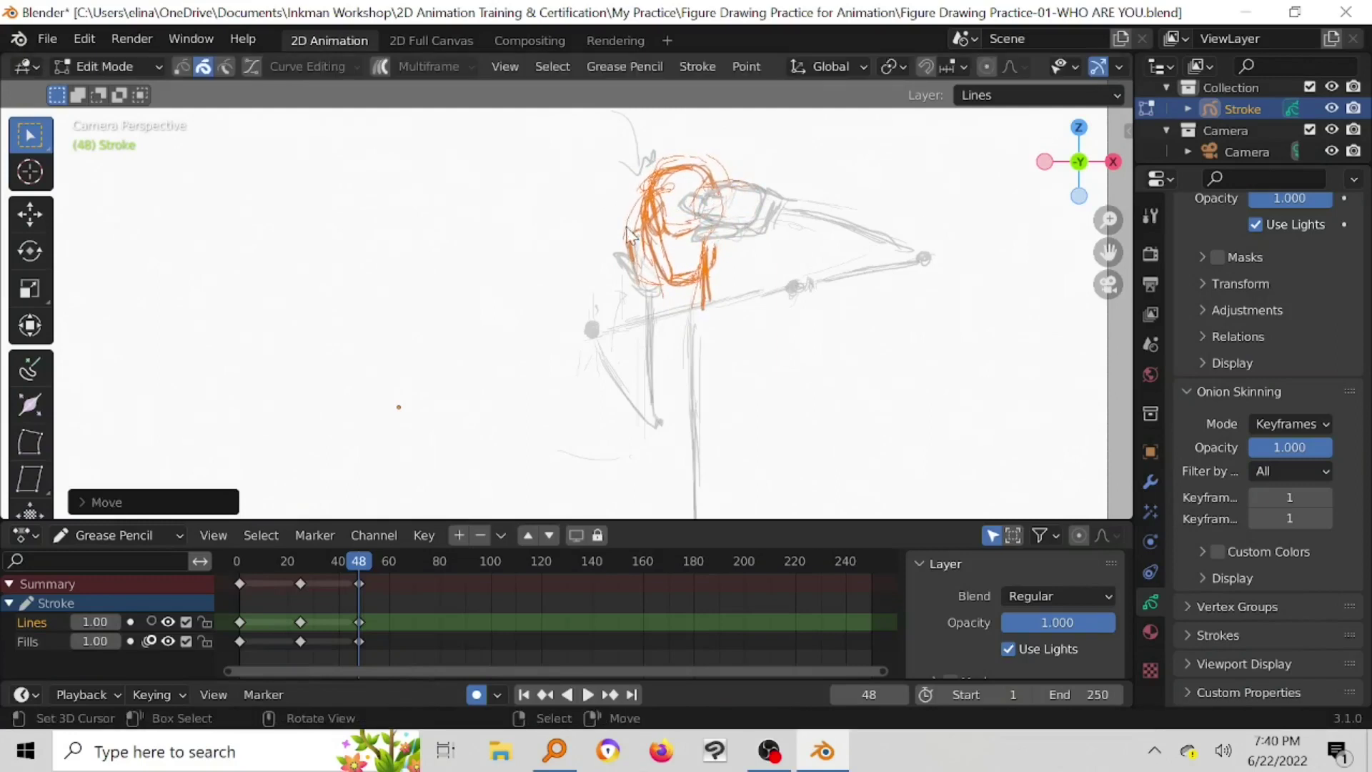
click(629, 236)
Step: Move the playhead past the last keyframe to frame 65 and switch the Grease Pencil object to Draw Mode
scroll(645, 314, down, 2)
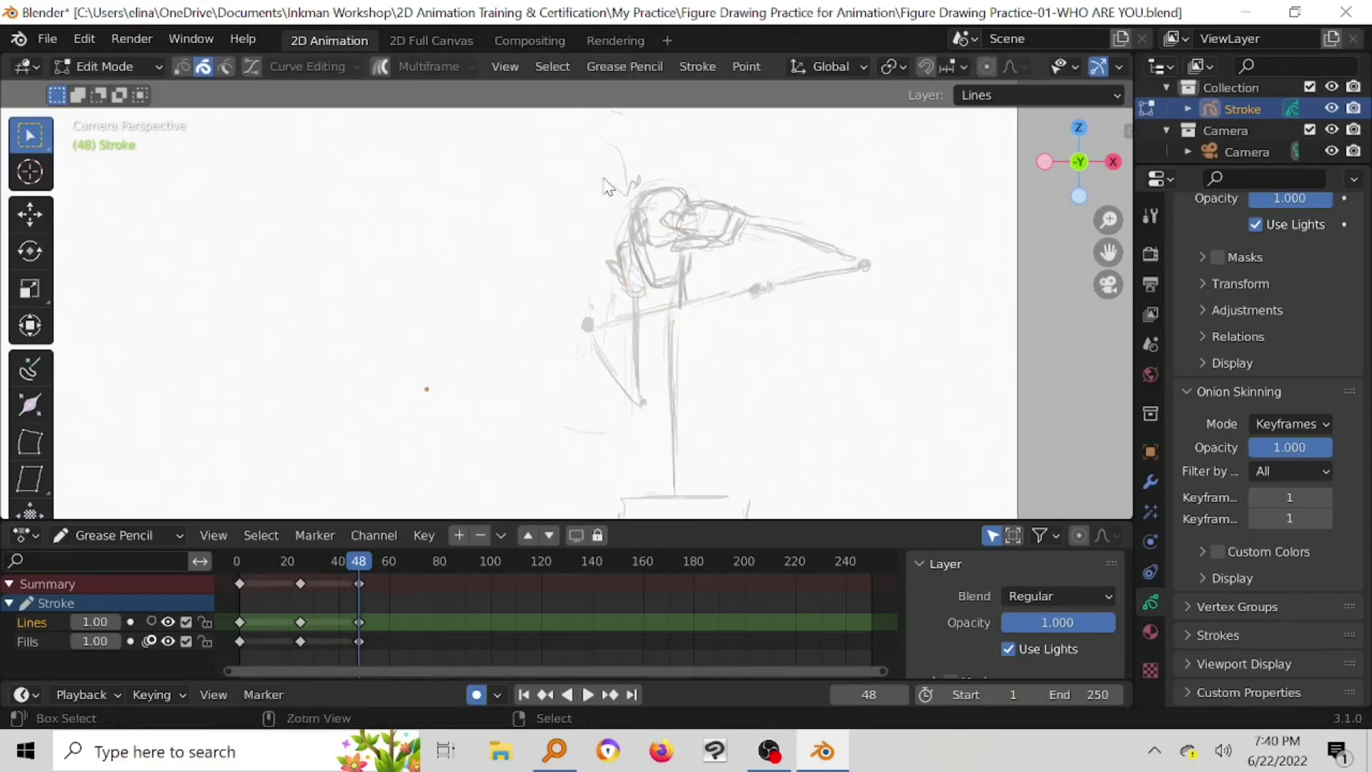
key(F3)
key(Escape)
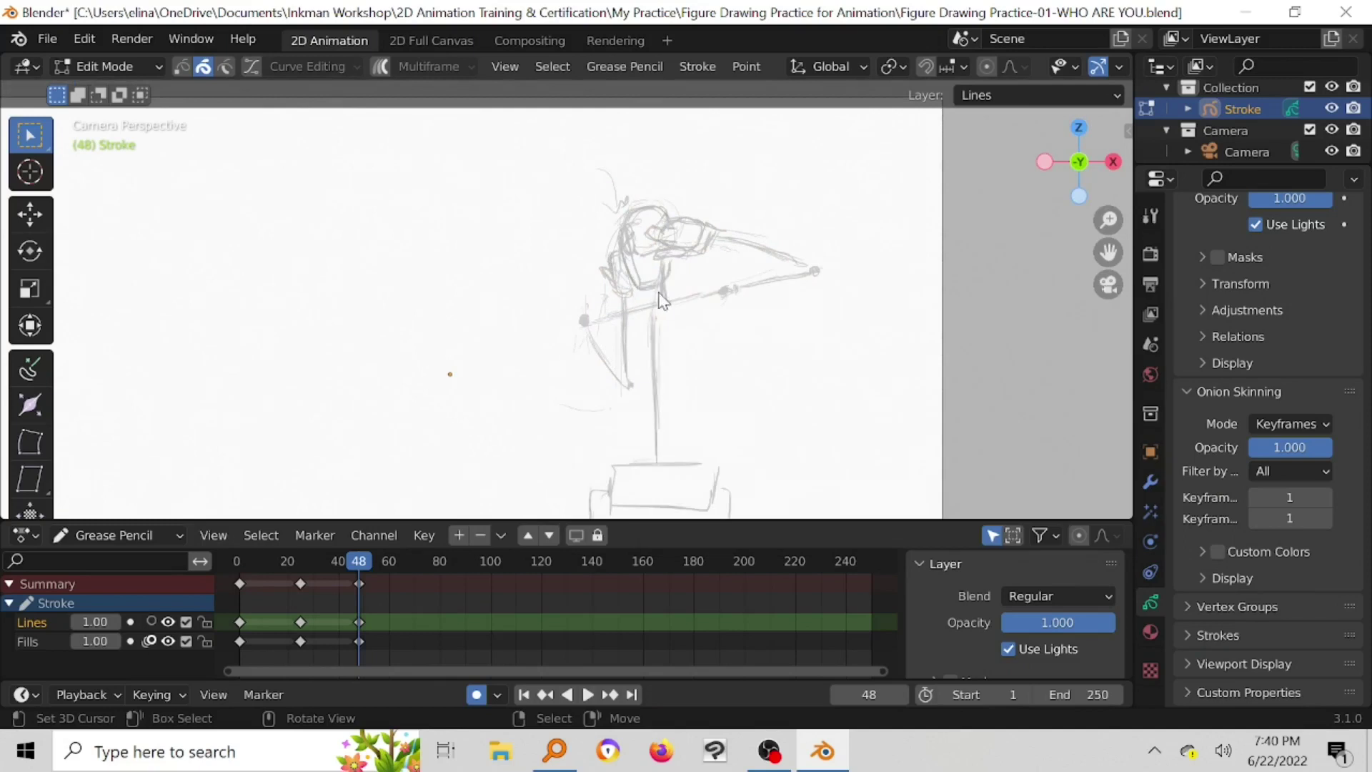
mouse_move(669, 299)
shift+middle_down()
mouse_move(778, 226)
mouse_move(779, 192)
mouse_move(753, 161)
mouse_move(724, 193)
mouse_move(706, 336)
shift+middle_up()
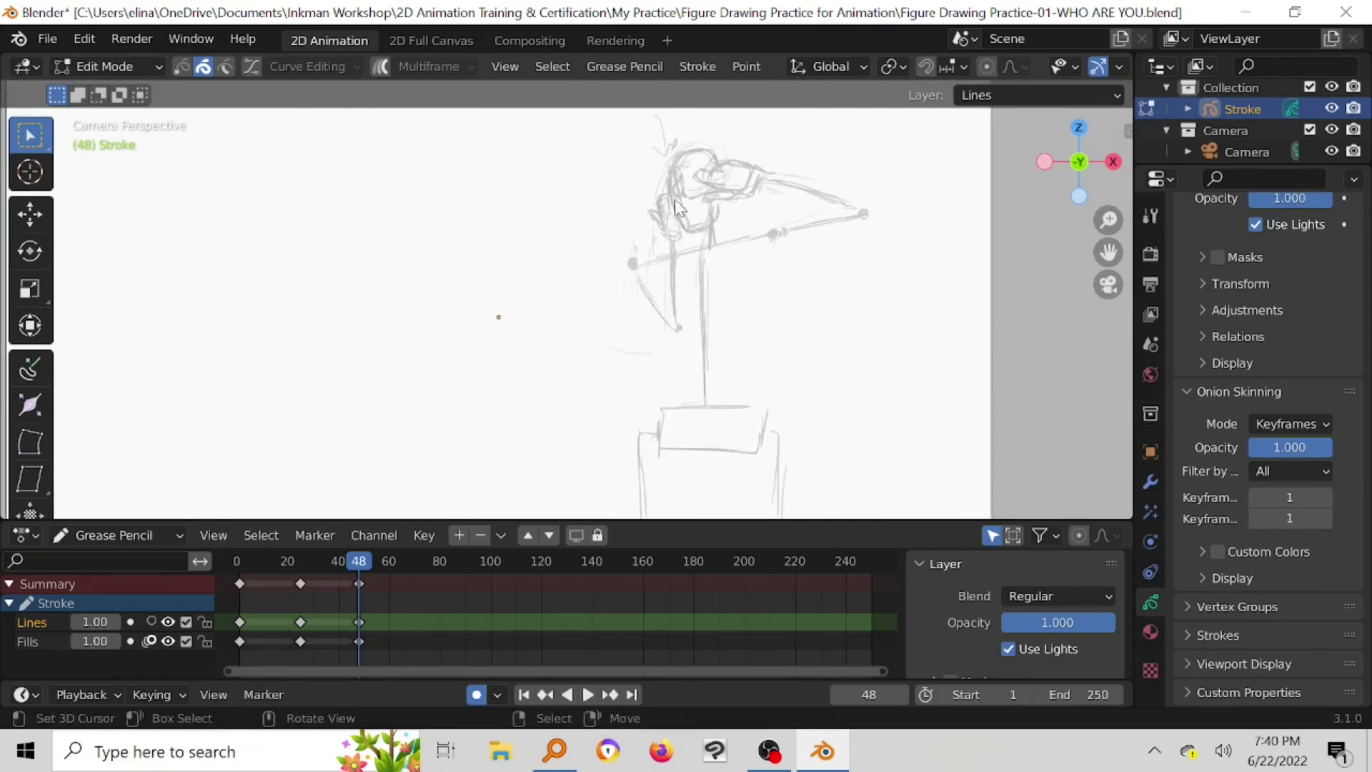
drag(360, 565, 391, 563)
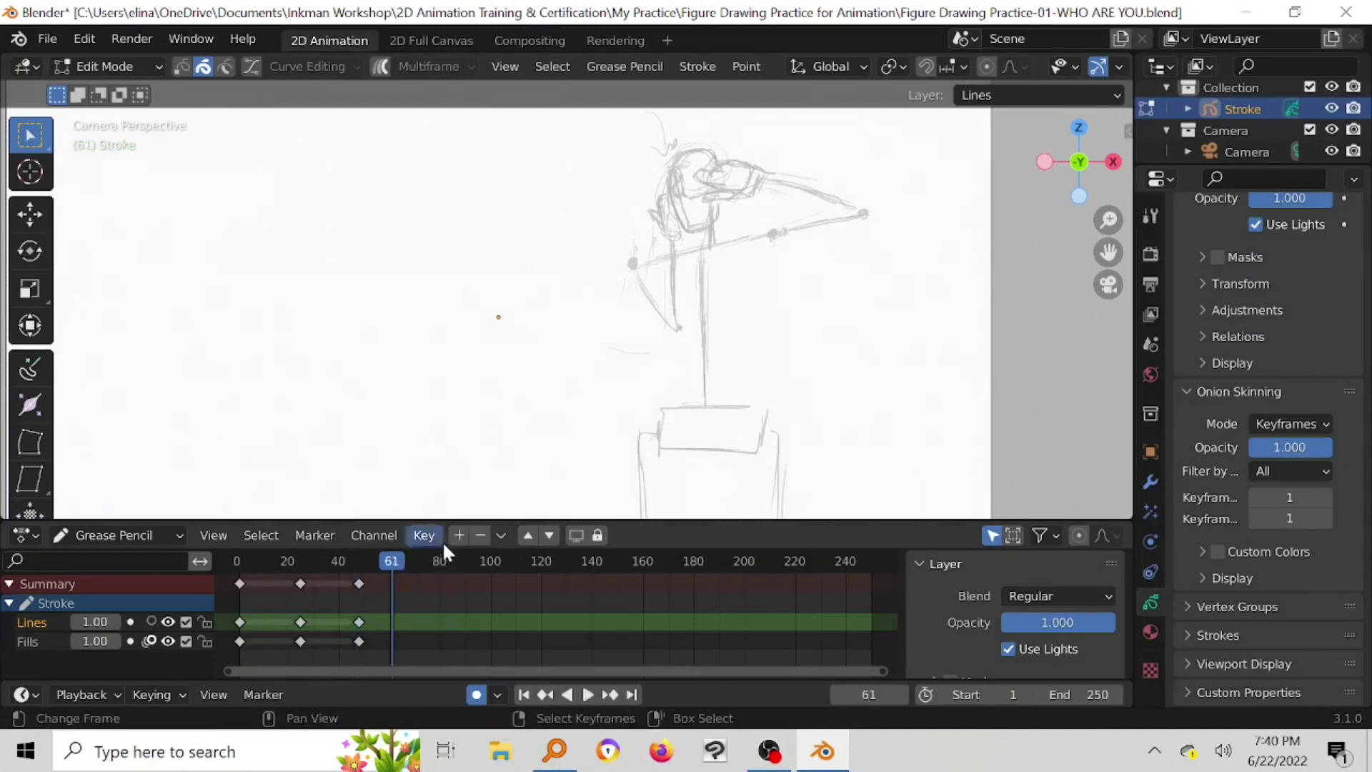
key(space)
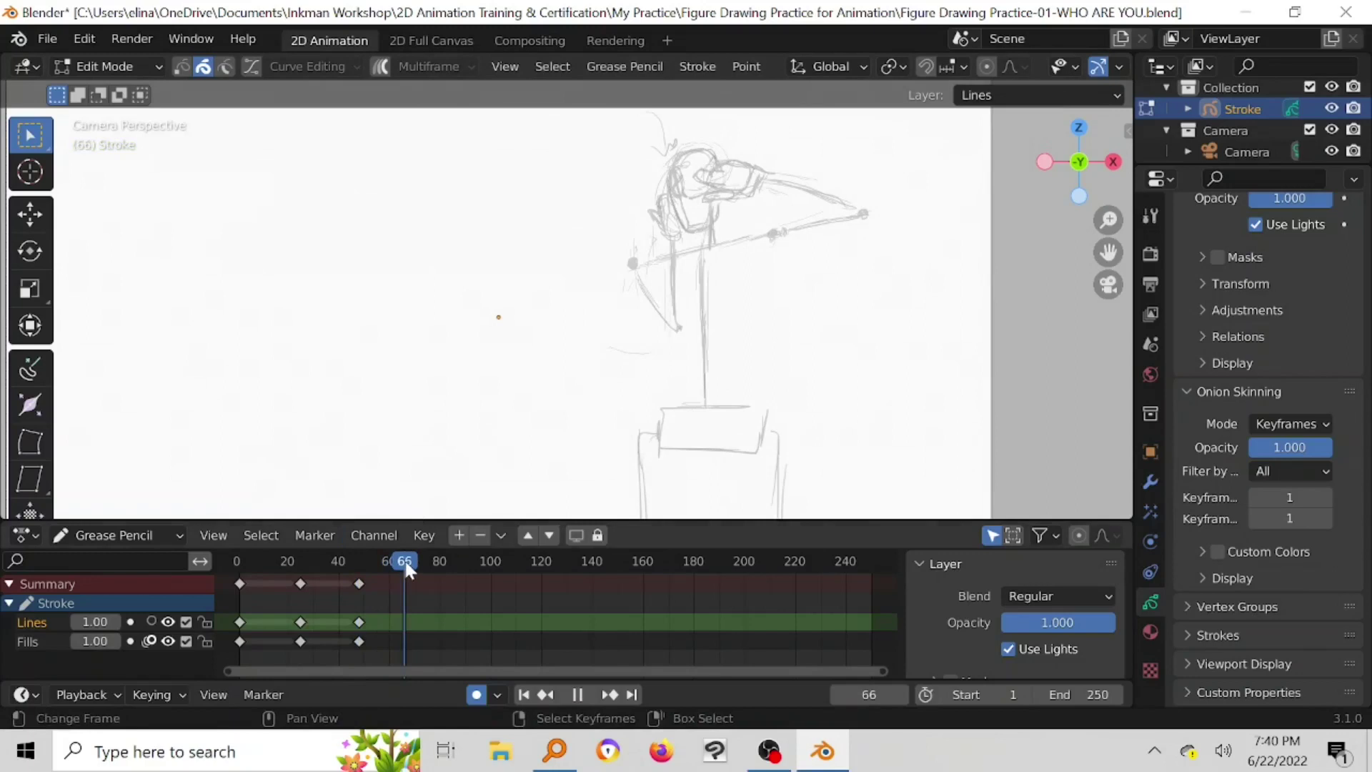
click(393, 559)
key(space)
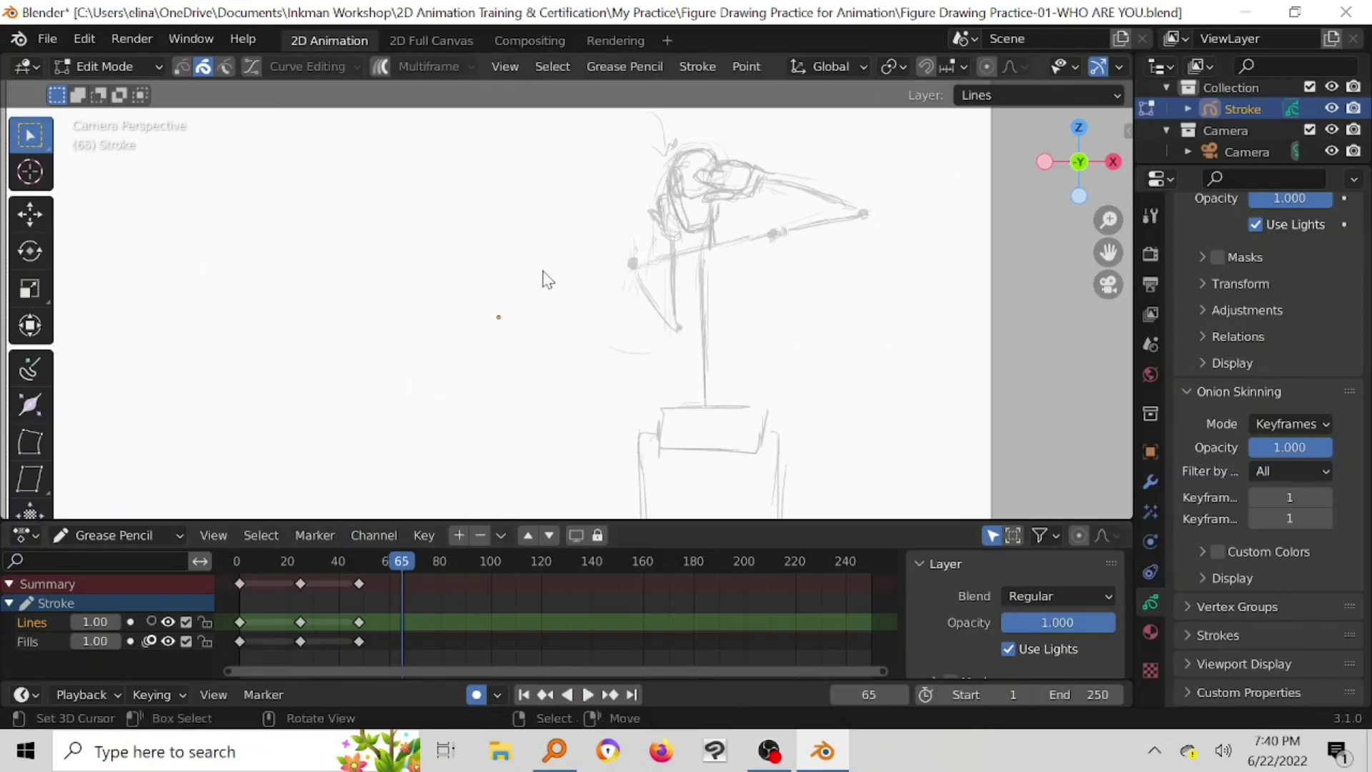
scroll(555, 259, down, 2)
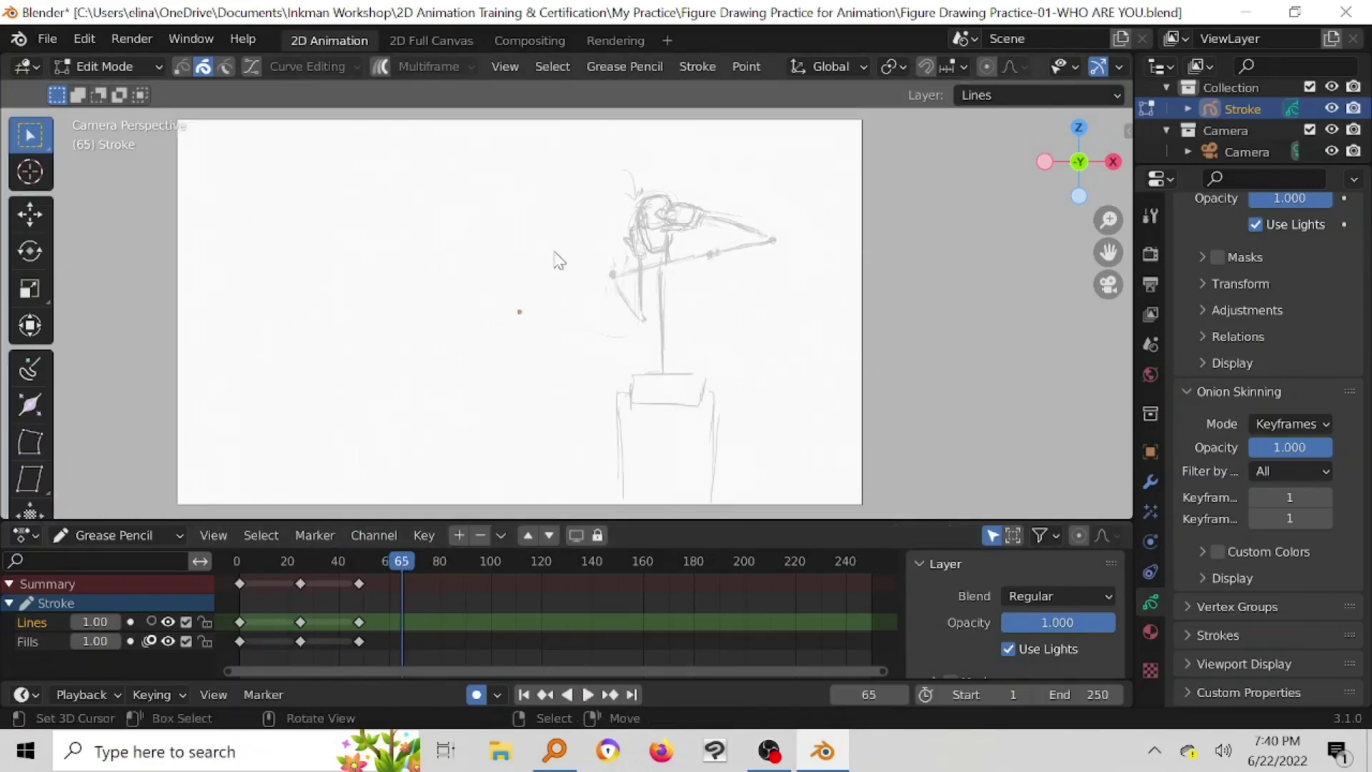
click(129, 65)
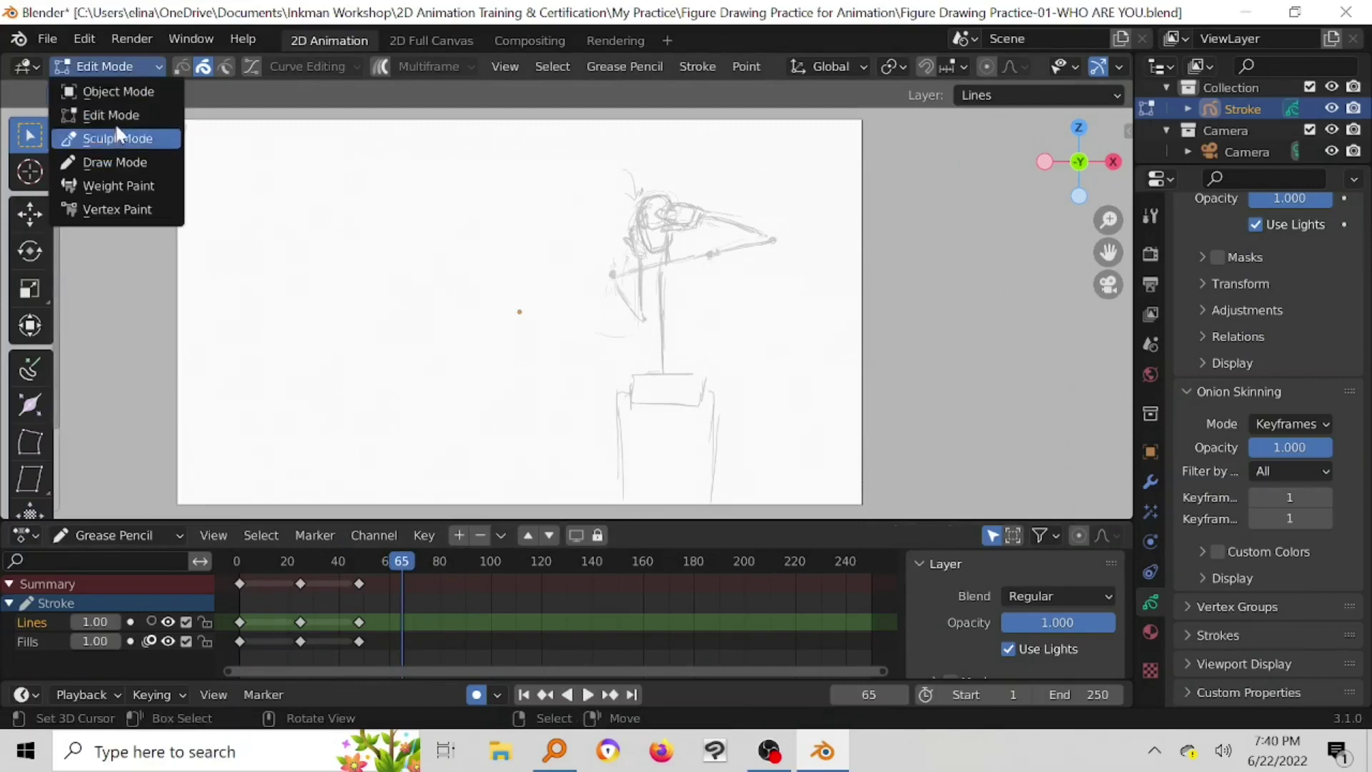
click(111, 163)
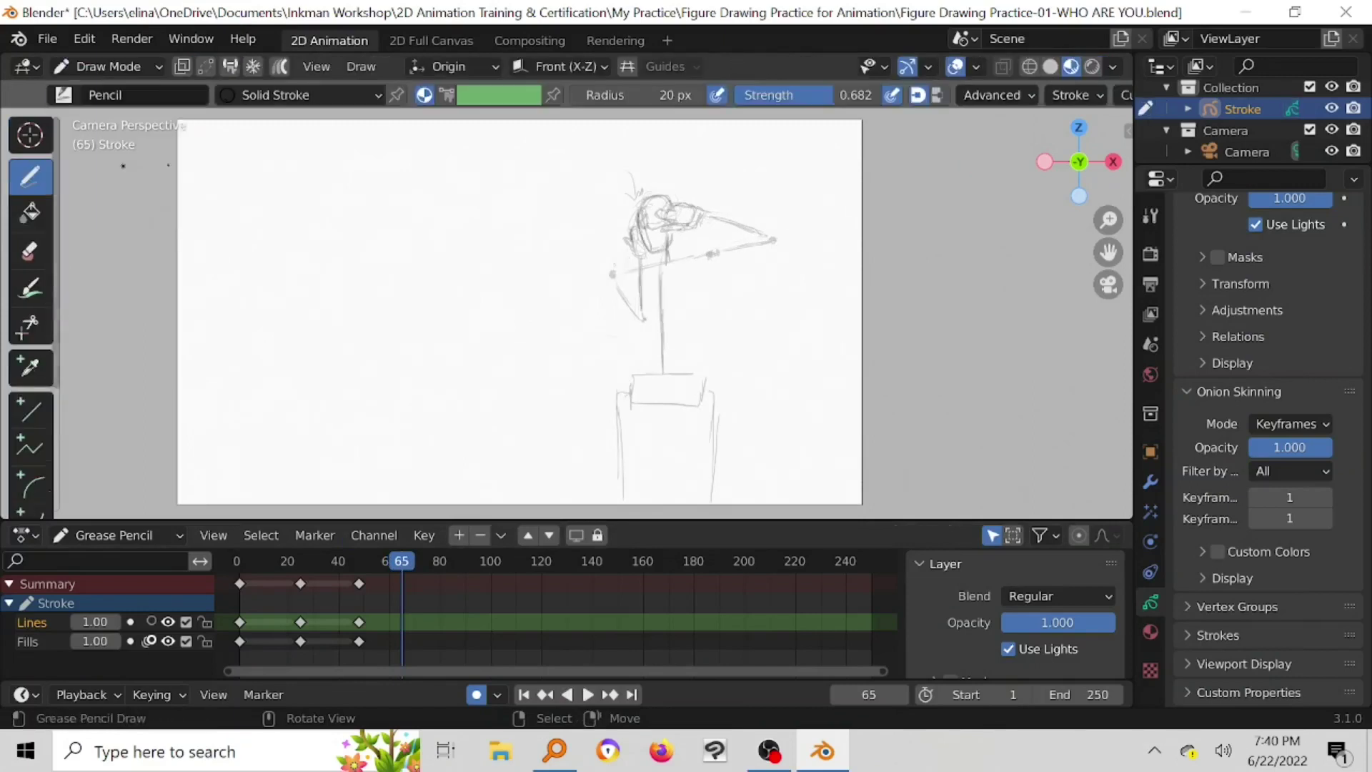
Step: Start the frame 65 pose with the Lines layer's onion skinning on, sketching the lower shoulder's joint, outward-angled arm and hand
click(615, 272)
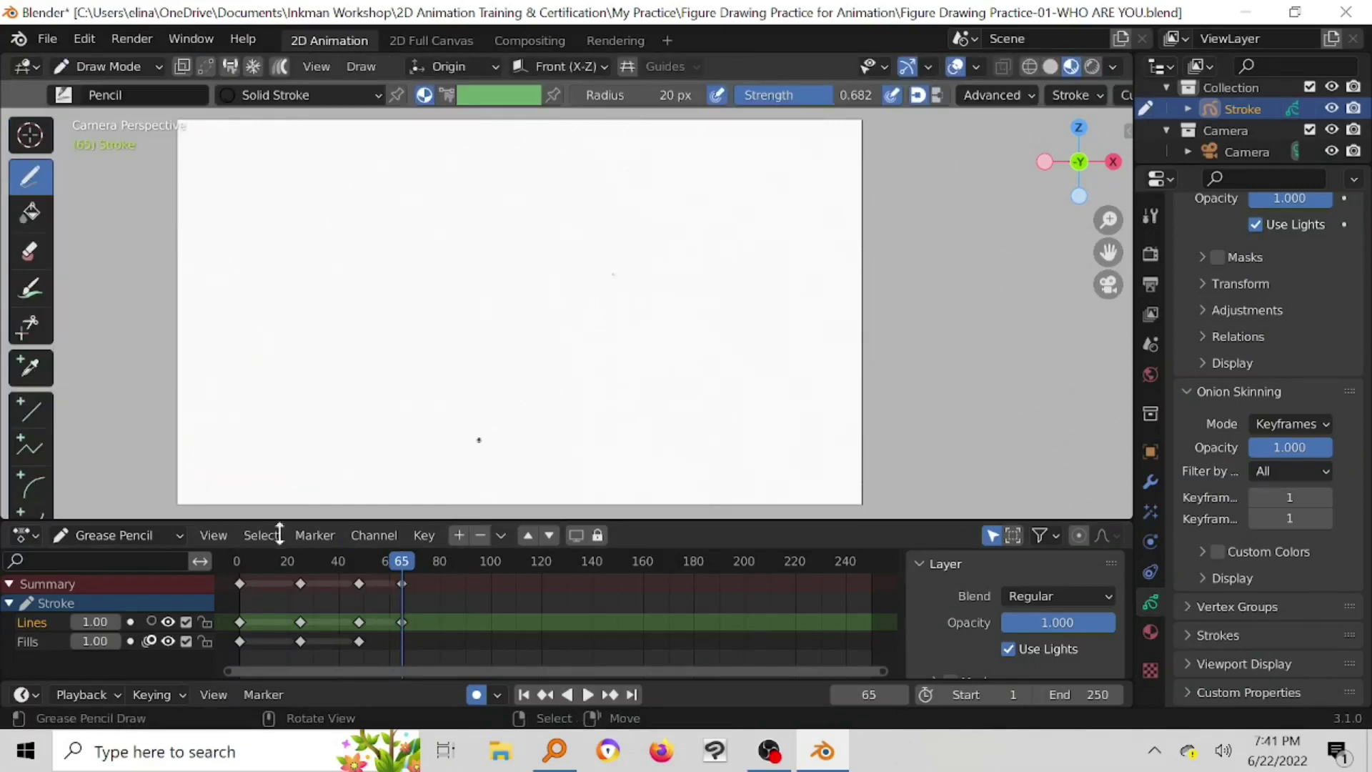
click(151, 622)
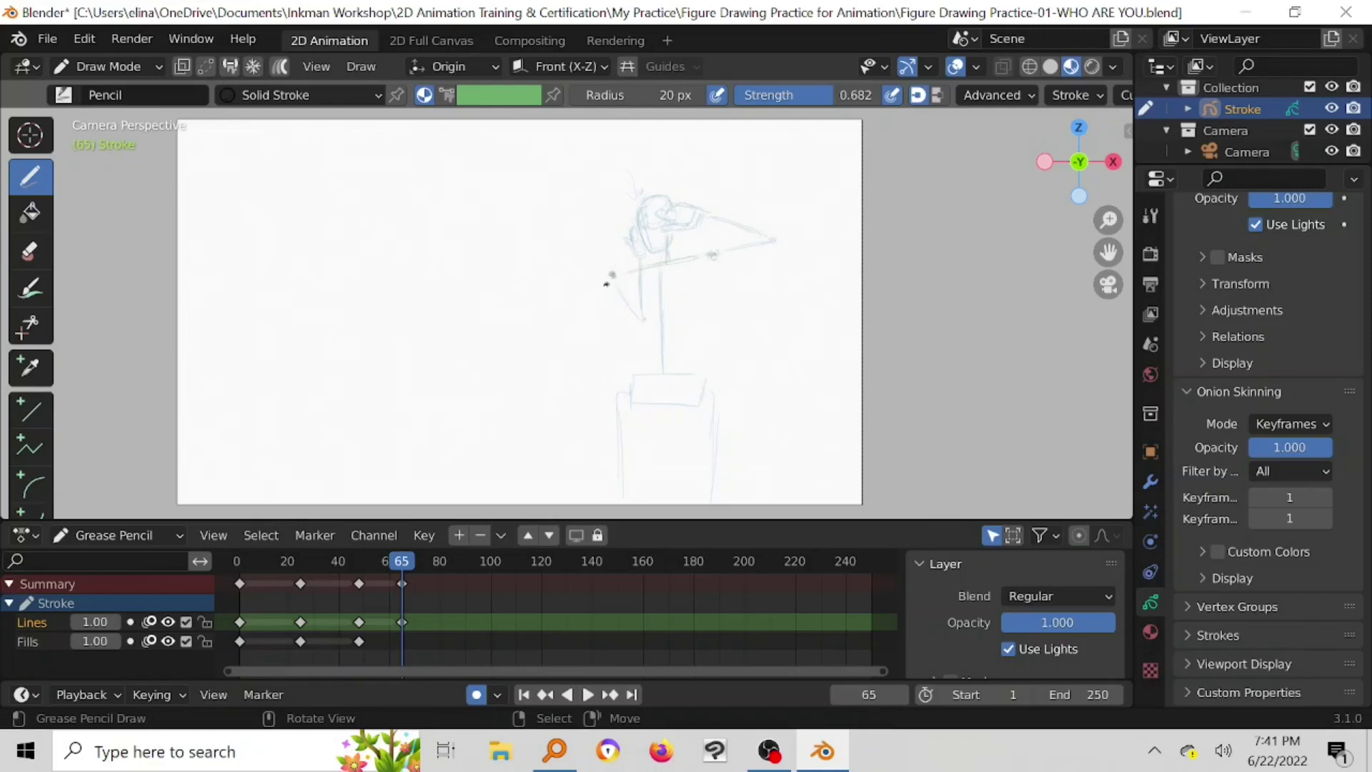
drag(600, 295, 584, 318)
drag(568, 338, 557, 353)
drag(562, 343, 544, 366)
drag(545, 321, 561, 318)
Step: Sketch the spine, pelvis box and both legs on frame 65 by following the onion-skinned previous pose
mouse_move(661, 298)
mouse_down()
mouse_move(661, 373)
mouse_move(631, 376)
mouse_move(700, 374)
mouse_move(626, 400)
mouse_move(625, 493)
mouse_up()
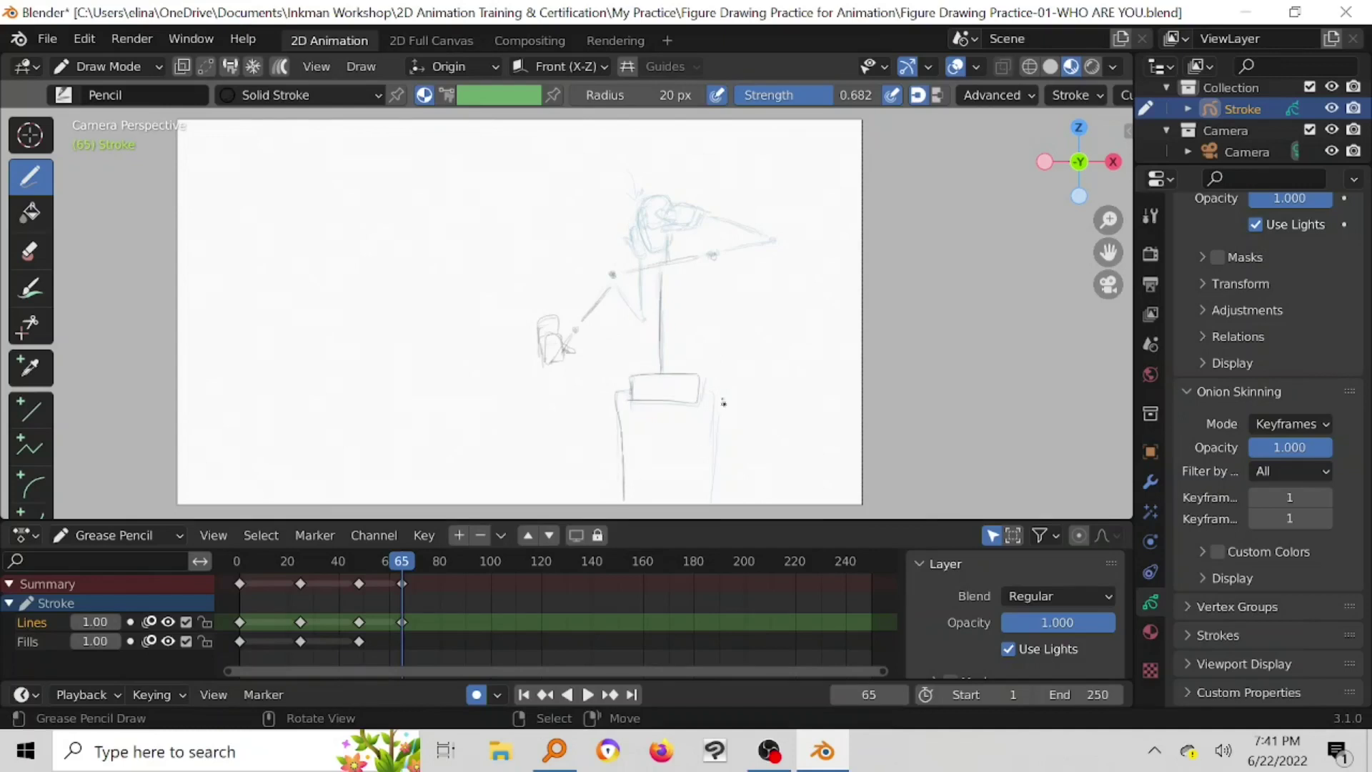
drag(706, 390, 715, 490)
Step: Sketch the head outline with its jaw and facial guidelines on frame 65, joined to the top of the spine
scroll(651, 247, up, 5)
shift+middle_drag(683, 230, 616, 263)
drag(606, 292, 628, 338)
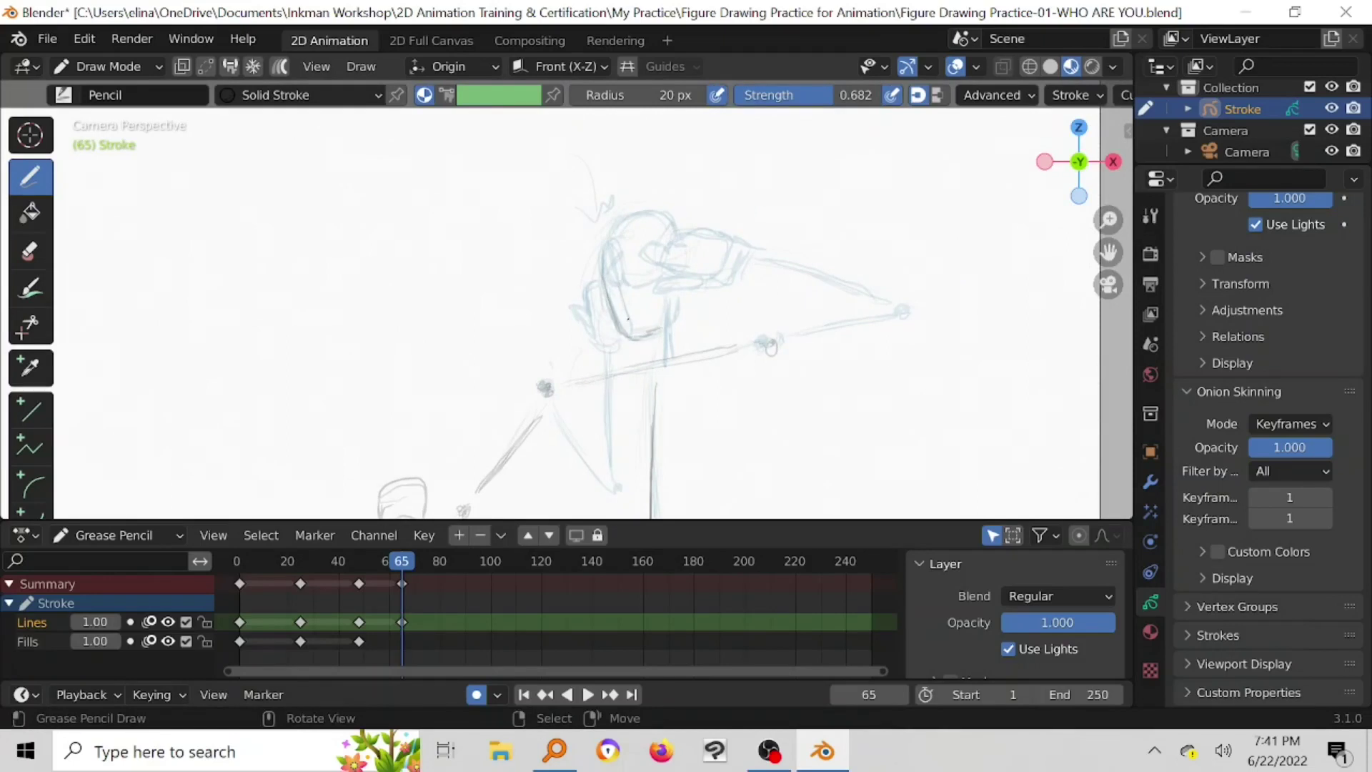
mouse_move(608, 283)
mouse_down()
mouse_move(613, 244)
mouse_move(625, 284)
mouse_move(611, 281)
mouse_up()
mouse_move(613, 230)
mouse_down()
mouse_move(603, 238)
mouse_move(648, 213)
mouse_up()
mouse_move(675, 259)
mouse_down()
mouse_move(655, 286)
mouse_move(673, 297)
mouse_move(655, 398)
mouse_up()
Step: Draw the opposite shoulder joint and the sloping shoulder line that connects both shoulders
shift+middle_drag(658, 381, 599, 309)
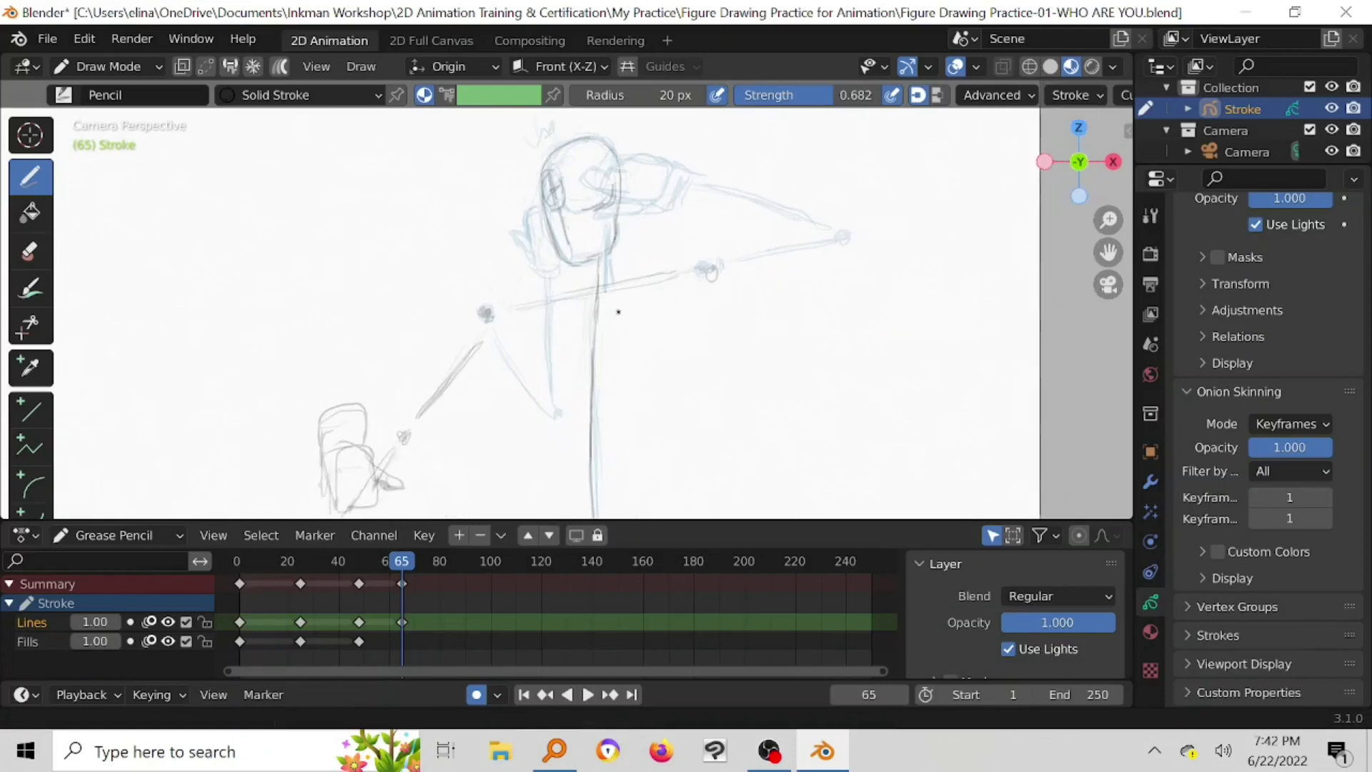
drag(704, 268, 707, 273)
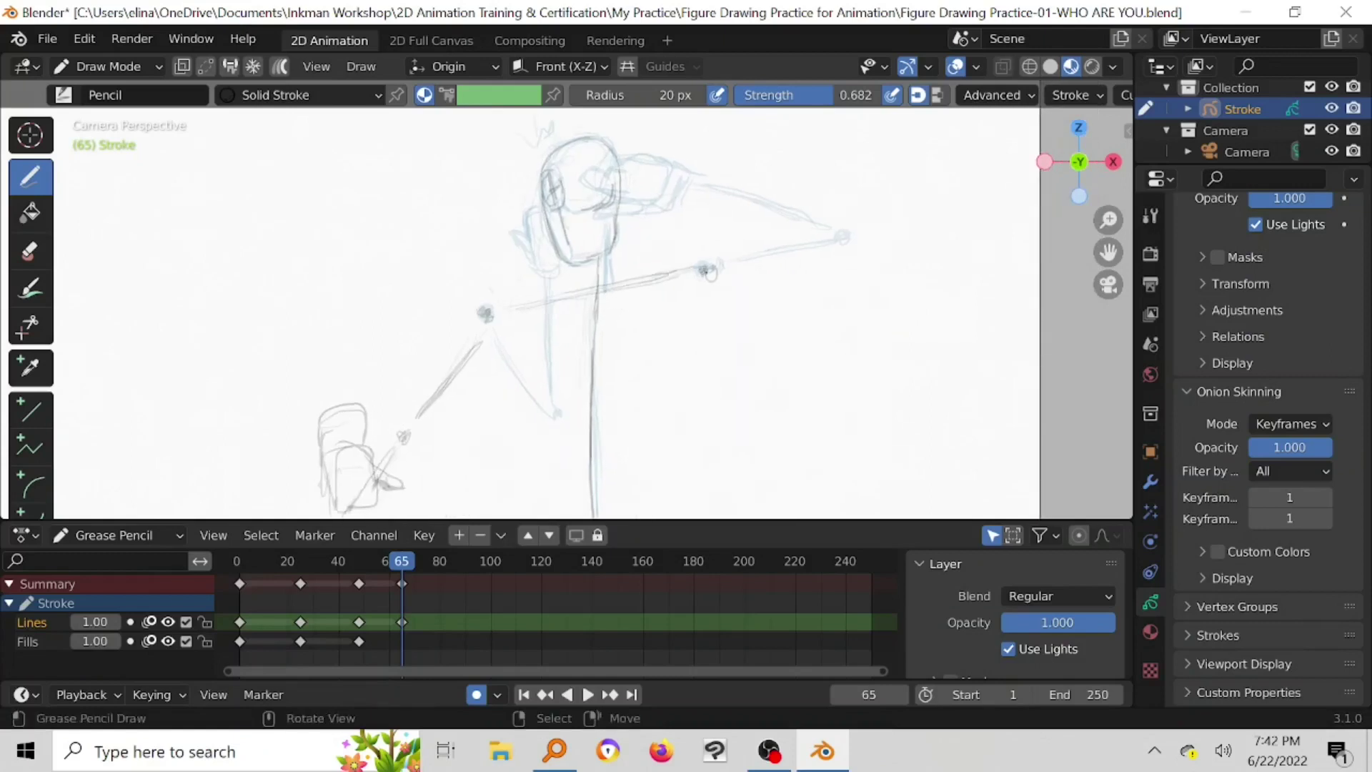
drag(571, 295, 523, 304)
Step: Sketch the second arm hanging beside the body, with upper arm, elbow joint, forearm and wrist mark
mouse_move(566, 363)
middle_down()
mouse_move(550, 165)
mouse_move(571, 350)
mouse_move(642, 364)
mouse_move(623, 281)
middle_up()
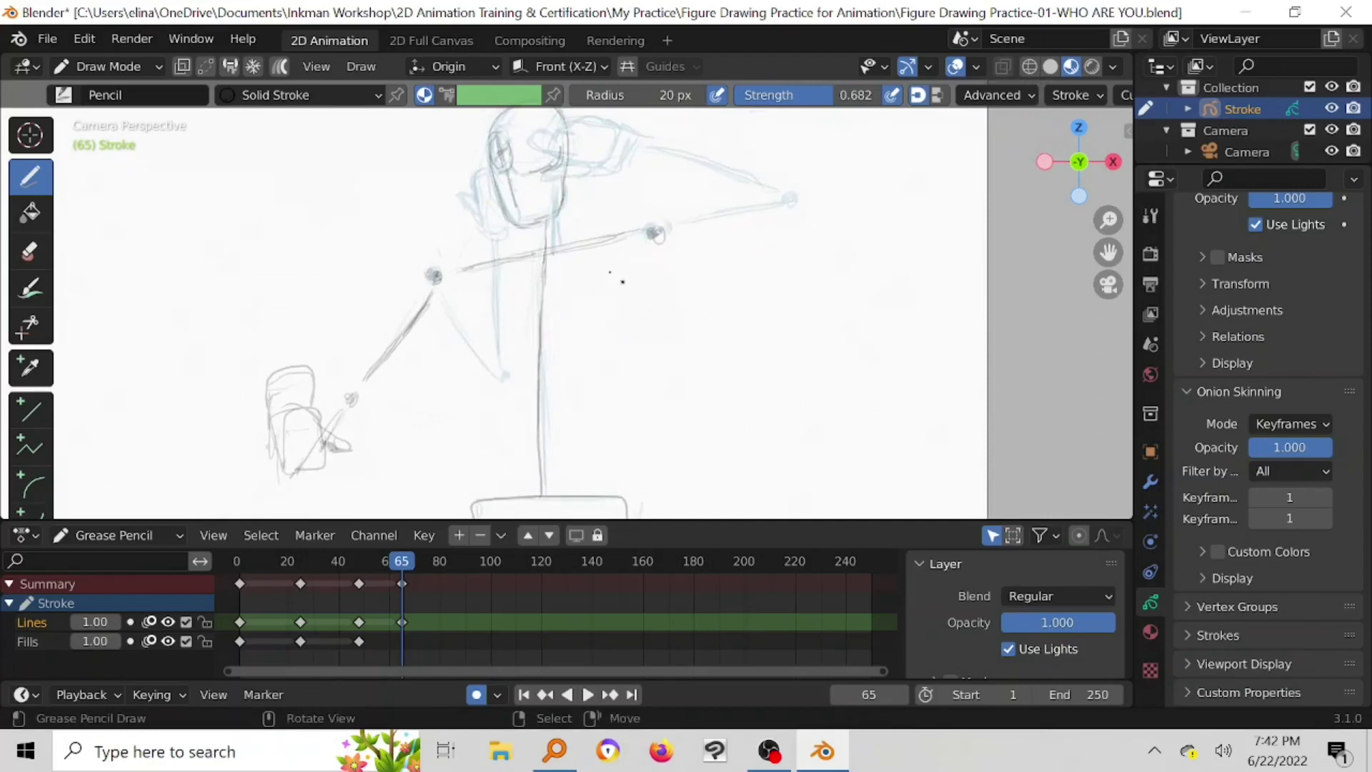
drag(664, 263, 670, 346)
shift+middle_drag(693, 377, 645, 231)
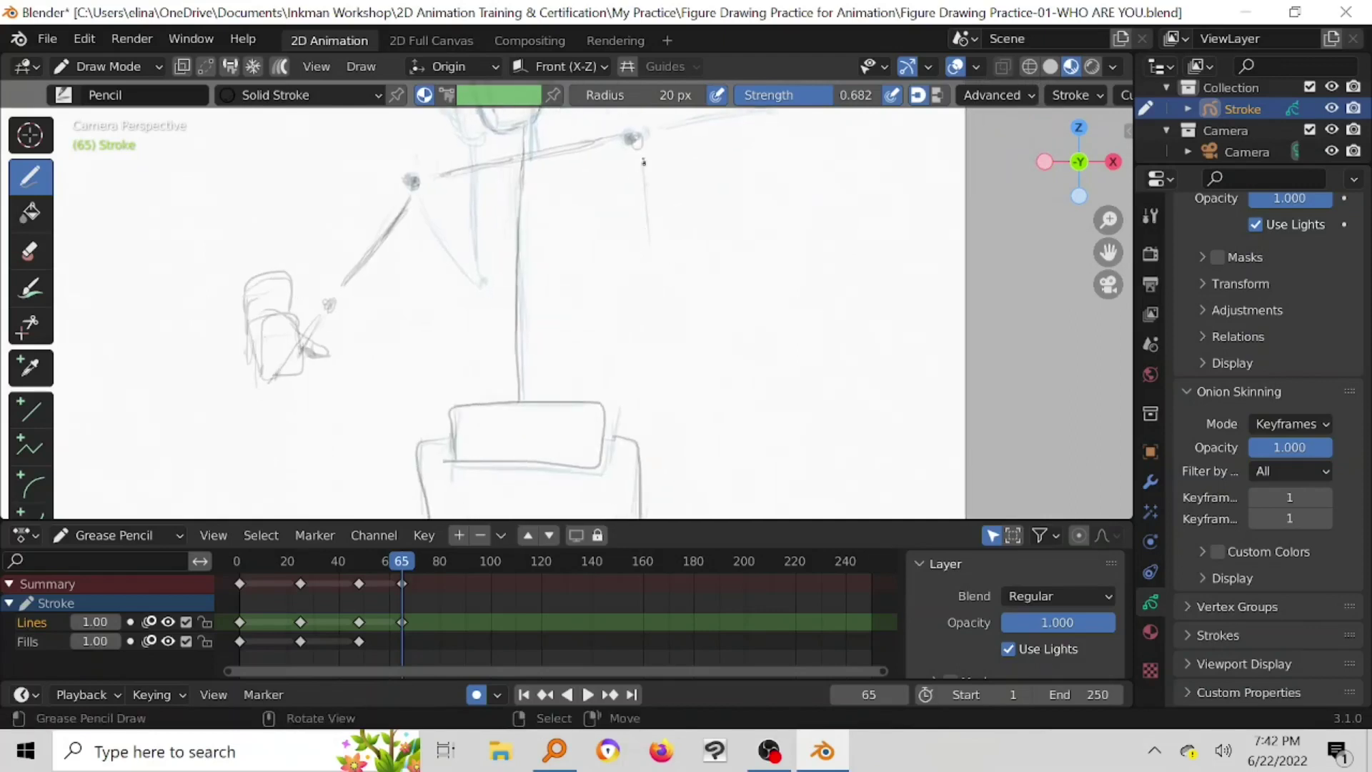
drag(644, 166, 680, 290)
drag(675, 297, 683, 301)
shift+middle_drag(688, 307, 638, 252)
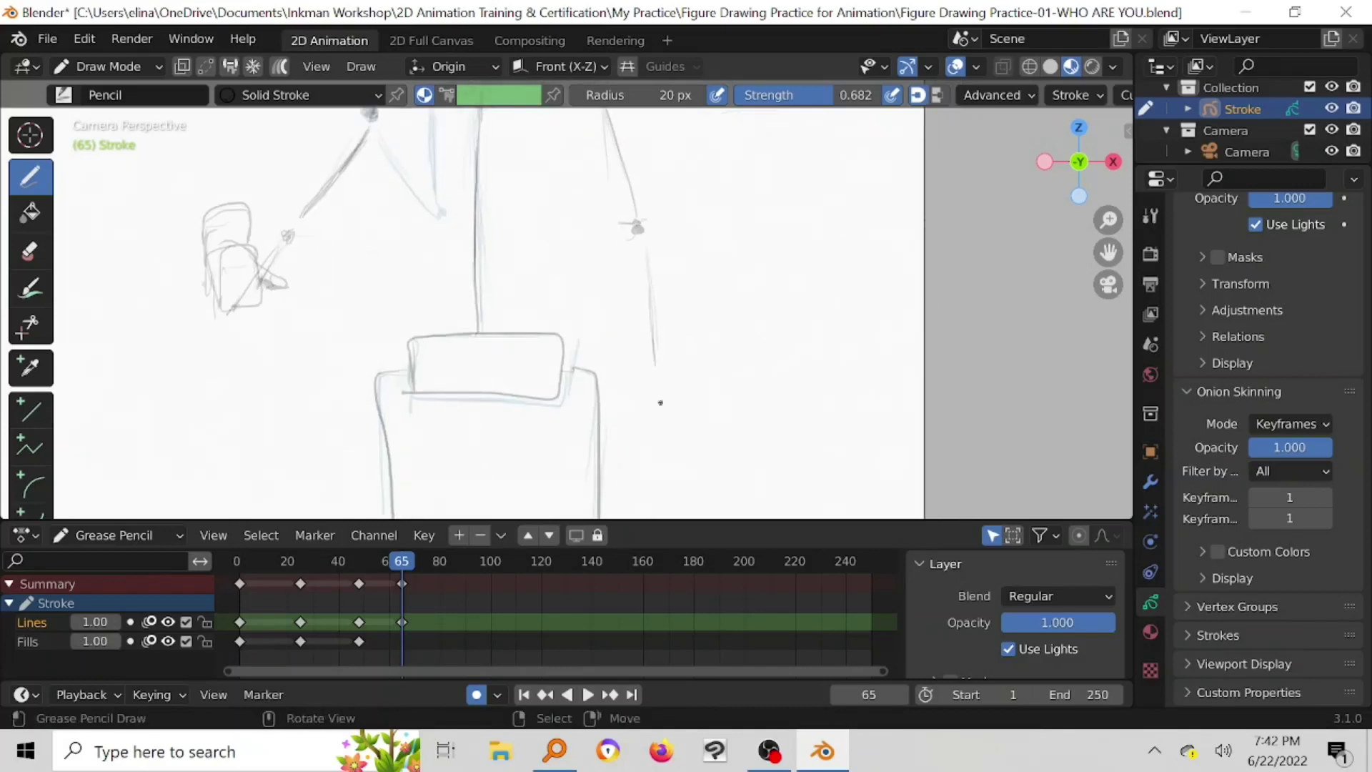
shift+middle_drag(658, 398, 661, 315)
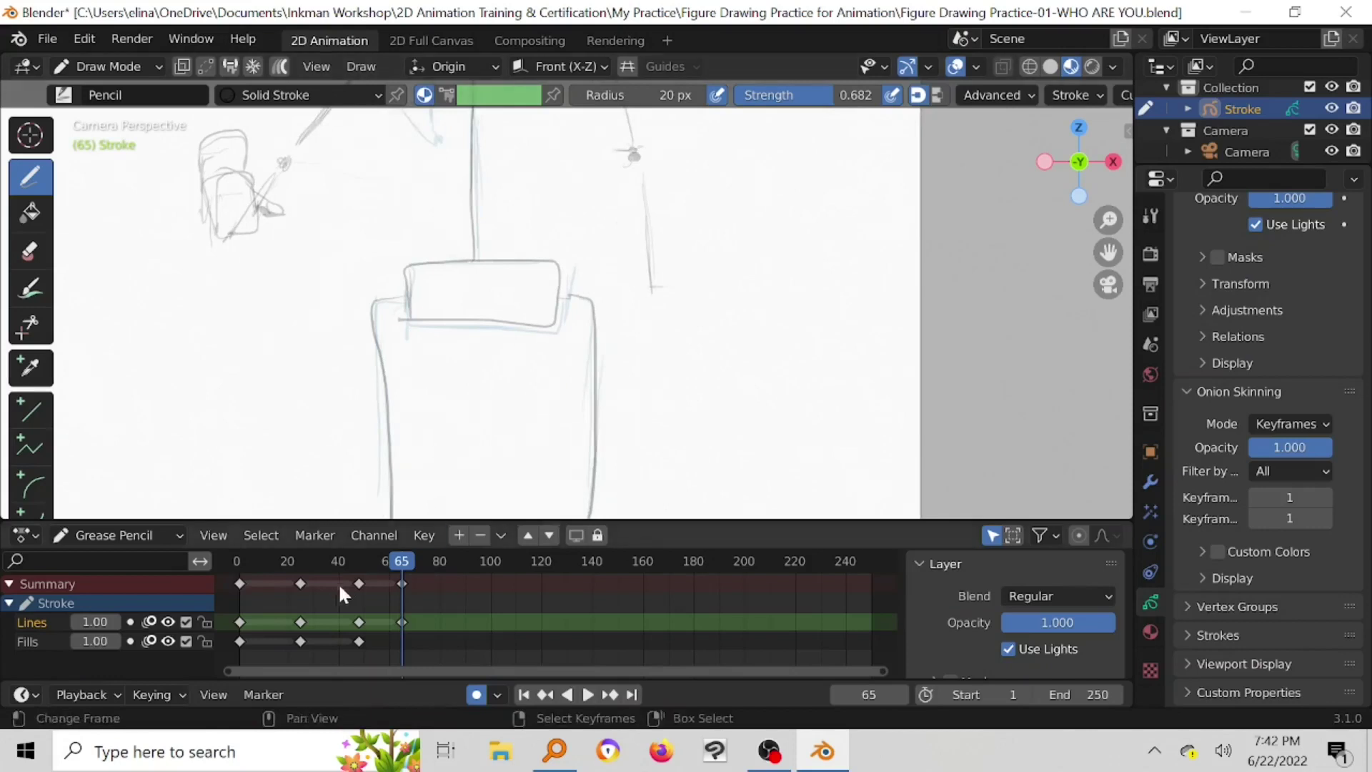
Step: Move the playhead to frame 66 and sketch the hand at the end of the hanging forearm
mouse_move(402, 569)
mouse_down()
mouse_move(299, 568)
mouse_move(404, 568)
mouse_up()
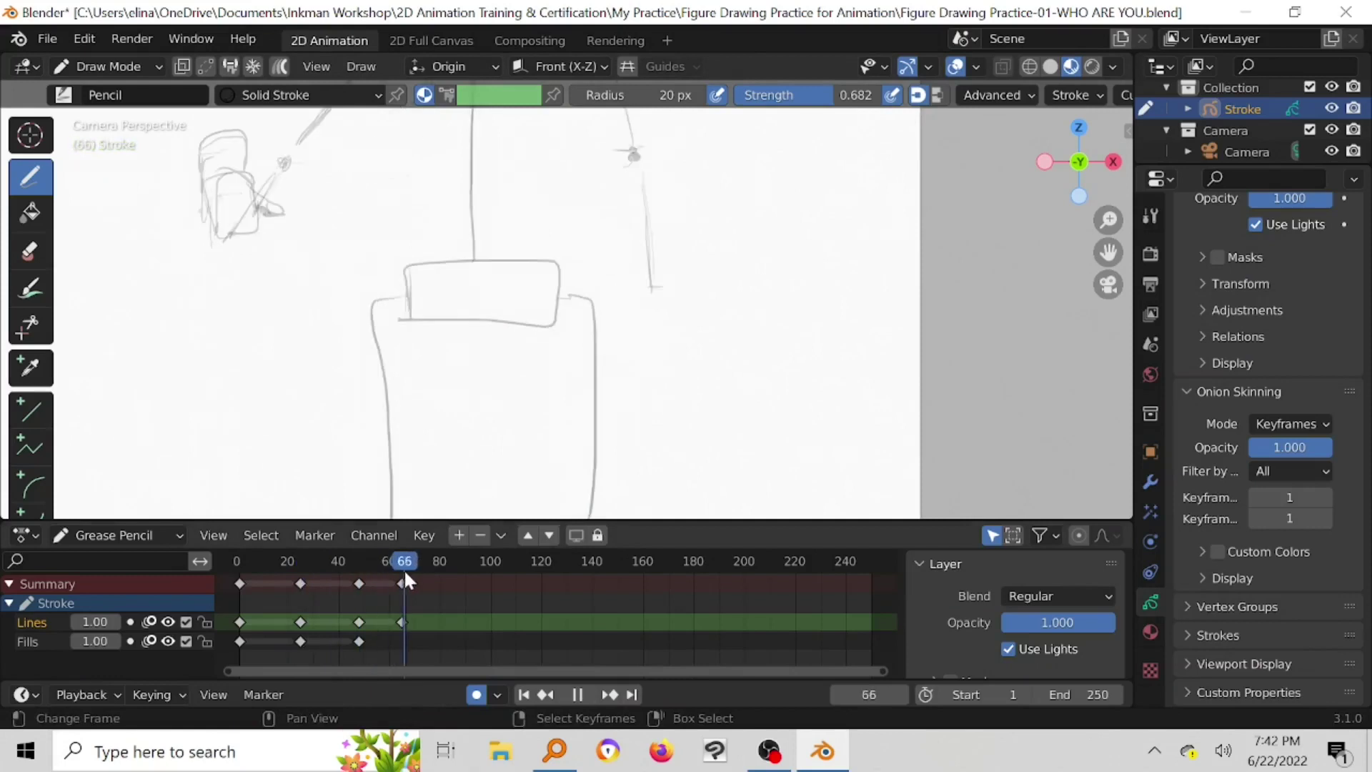
mouse_move(654, 288)
mouse_down()
mouse_move(639, 348)
mouse_move(675, 336)
mouse_move(624, 337)
mouse_move(643, 330)
mouse_move(670, 352)
mouse_move(647, 367)
mouse_move(676, 364)
mouse_move(639, 377)
mouse_up()
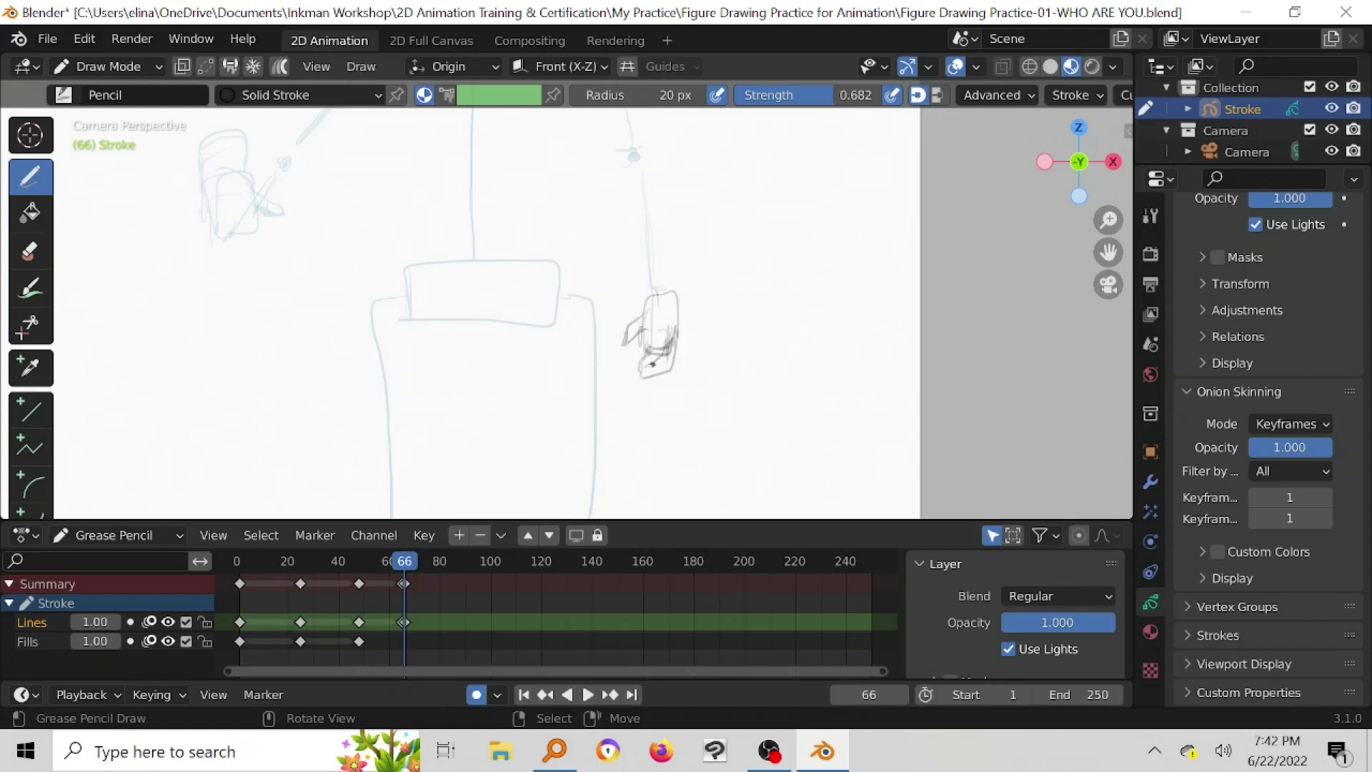
scroll(654, 368, down, 4)
mouse_move(662, 381)
shift+middle_down()
mouse_move(643, 291)
mouse_move(680, 353)
mouse_move(713, 325)
mouse_move(692, 291)
mouse_move(725, 272)
mouse_move(709, 280)
shift+middle_up()
scroll(708, 281, down, 2)
scroll(707, 272, up, 1)
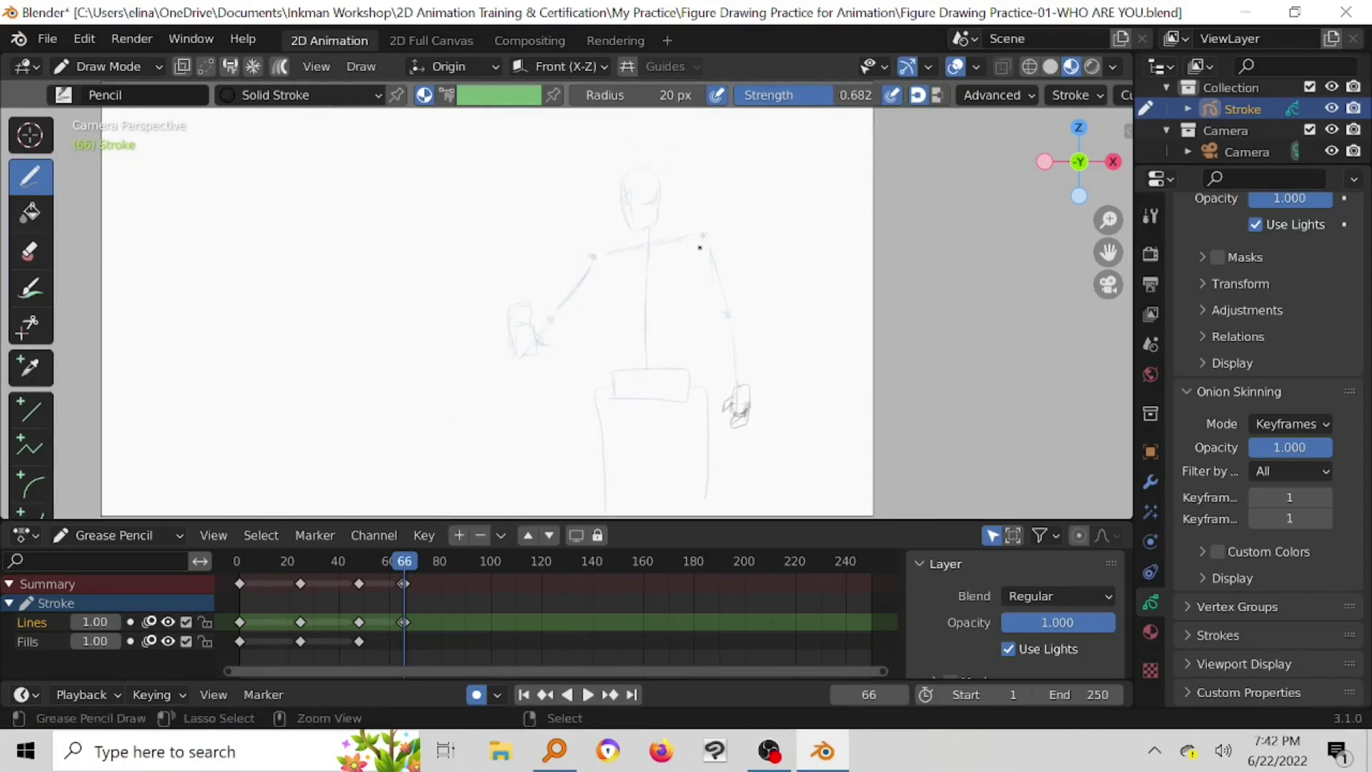
Step: Save the file and add a short curved stroke across the side of the face on frame 66
key(ctrl+s)
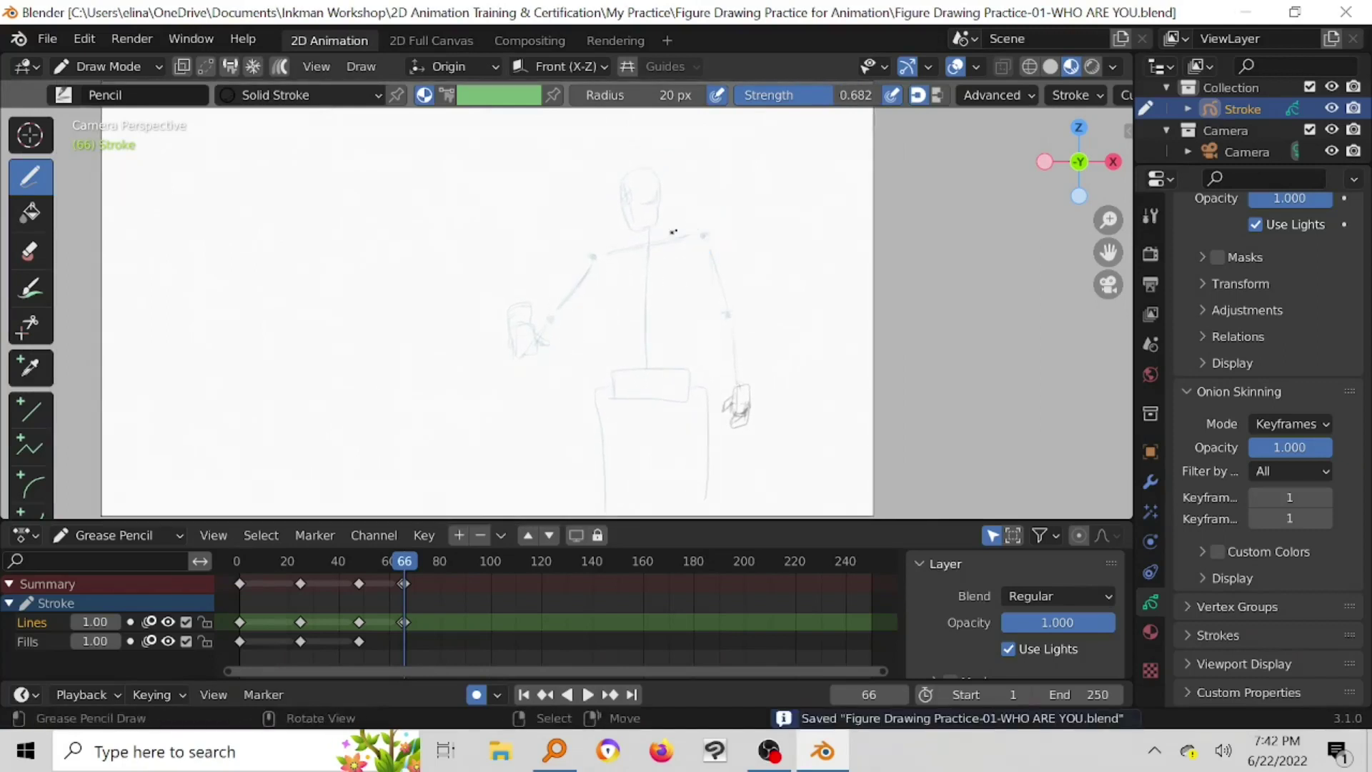
click(668, 189)
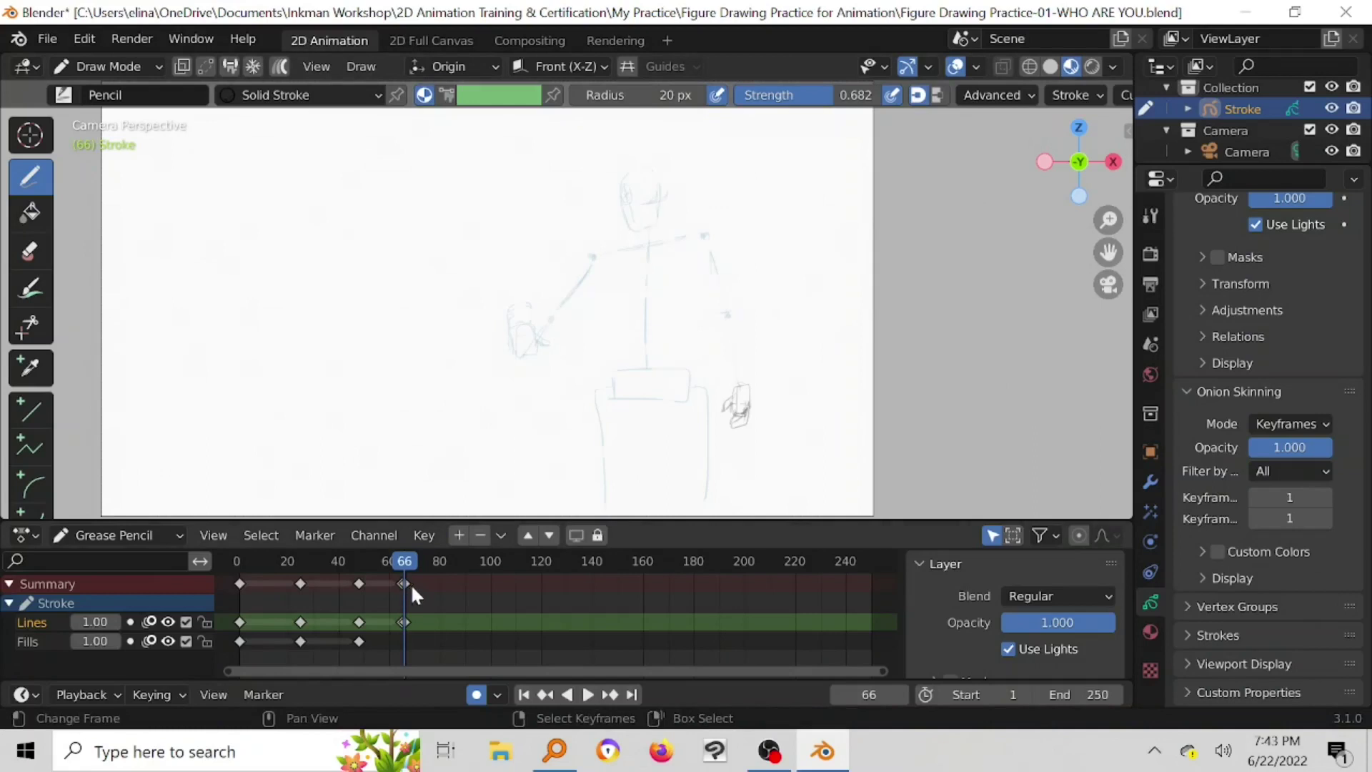
Step: Enlarge the timeline scale, move the frame 66 keyframe to frame 71, and place the playhead on it
key(Right)
click(405, 582)
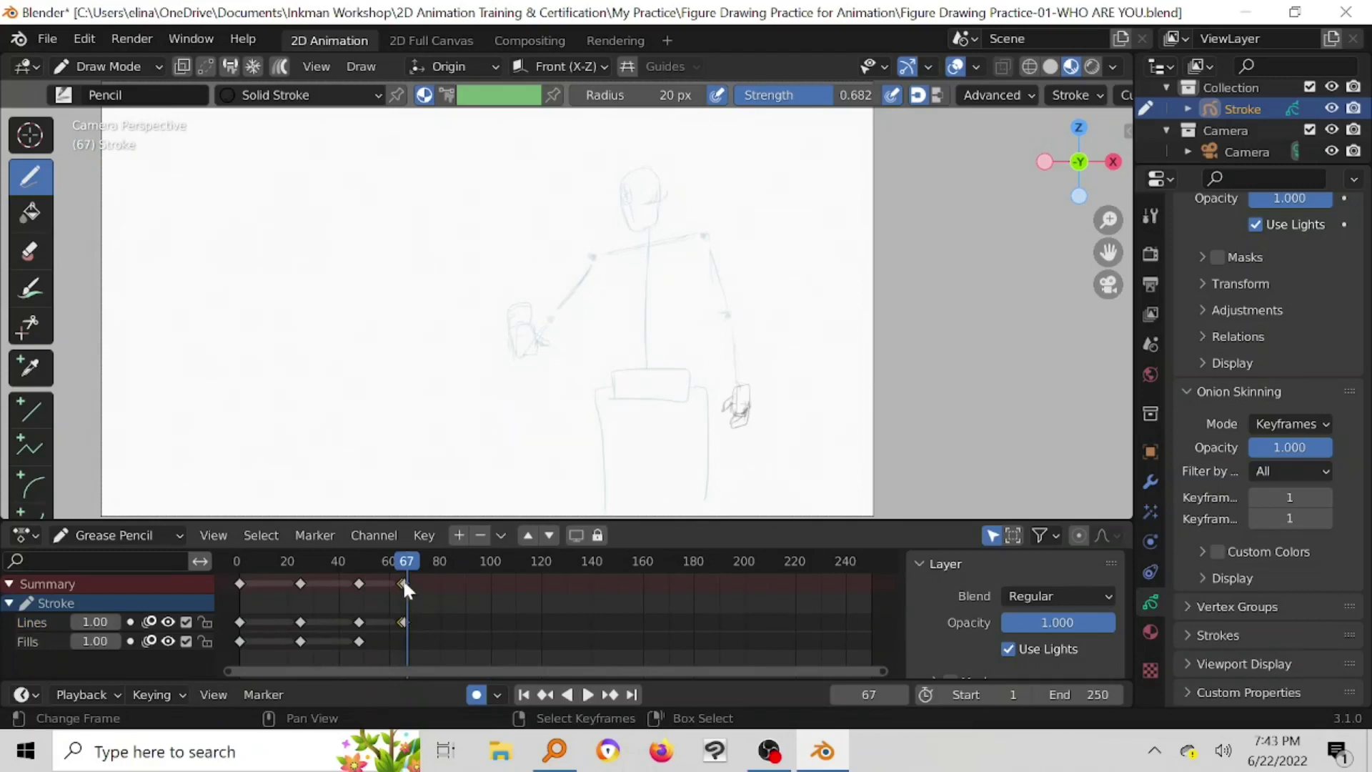
mouse_move(290, 670)
mouse_down()
mouse_move(335, 672)
mouse_move(266, 672)
mouse_up()
drag(857, 671, 583, 668)
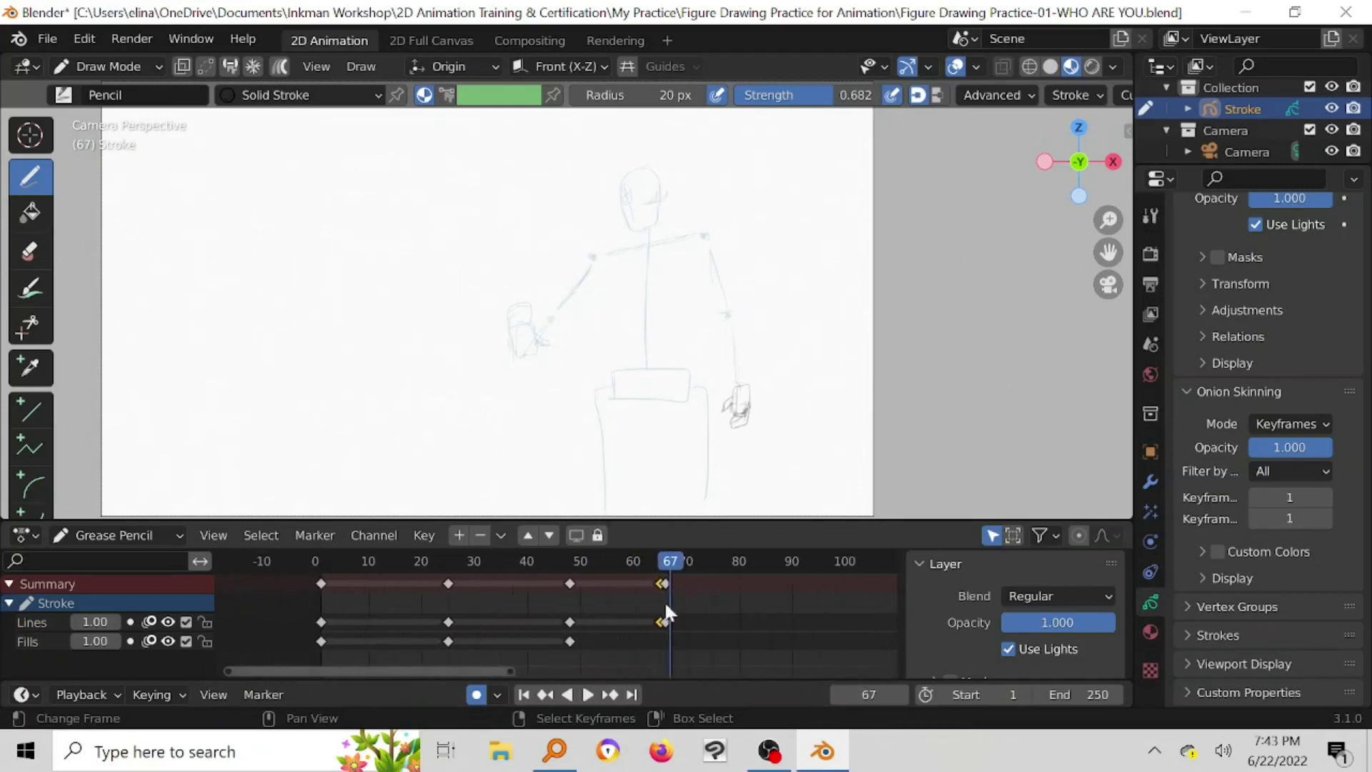
key(Left)
drag(671, 581, 694, 589)
key(space)
key(space)
click(692, 565)
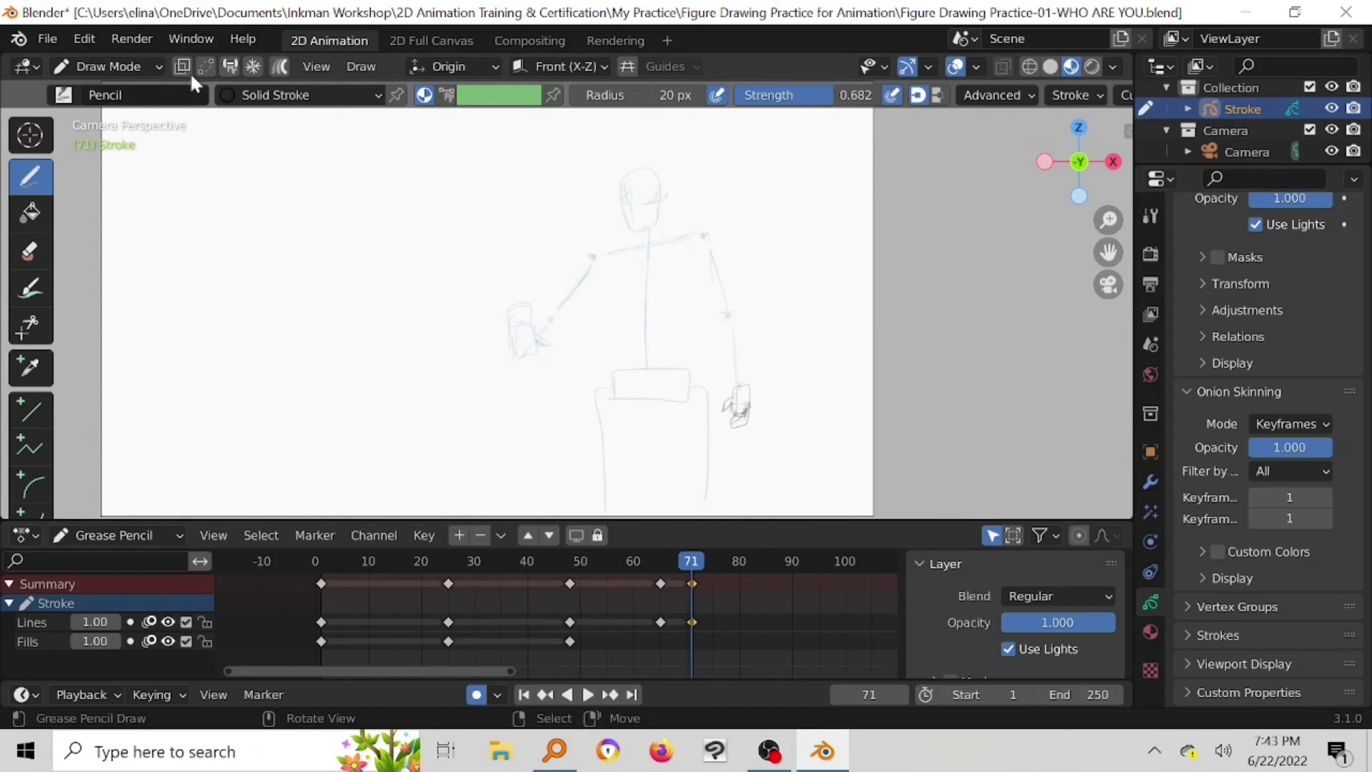
Step: Try to delete the misplaced hand and face strokes in Object Mode, and undo the deletion
click(143, 66)
click(133, 90)
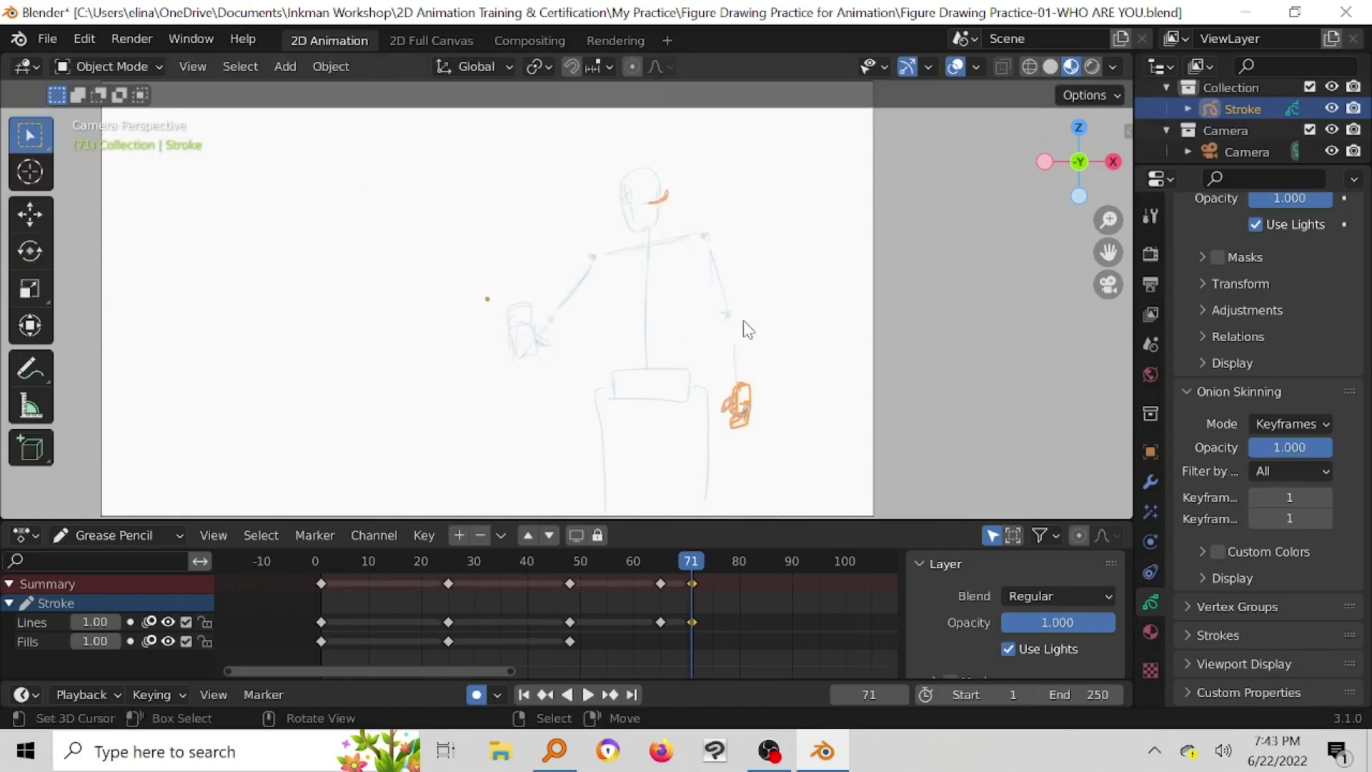
key(Delete)
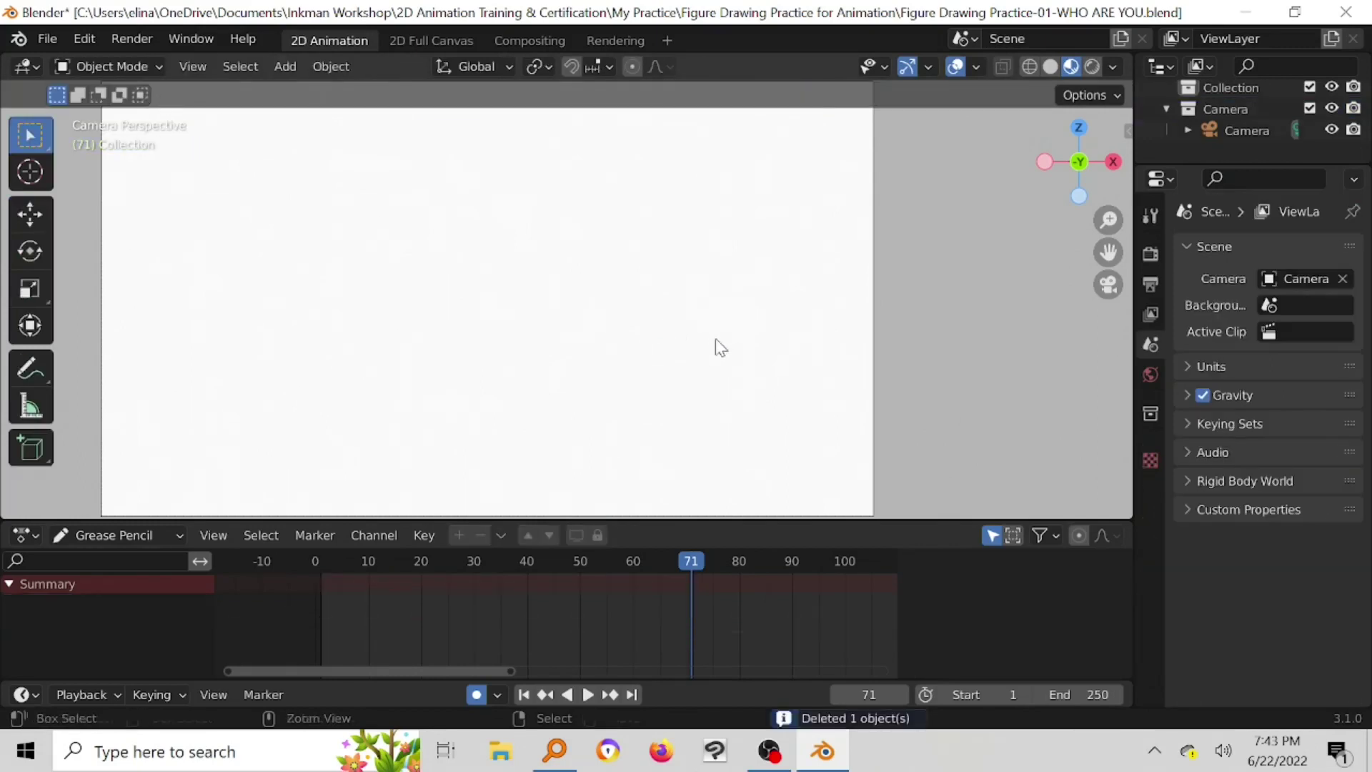
key(ctrl+z)
Step: Switch to Edit Mode, select all the hand and face strokes on frame 71, and delete their points
click(128, 66)
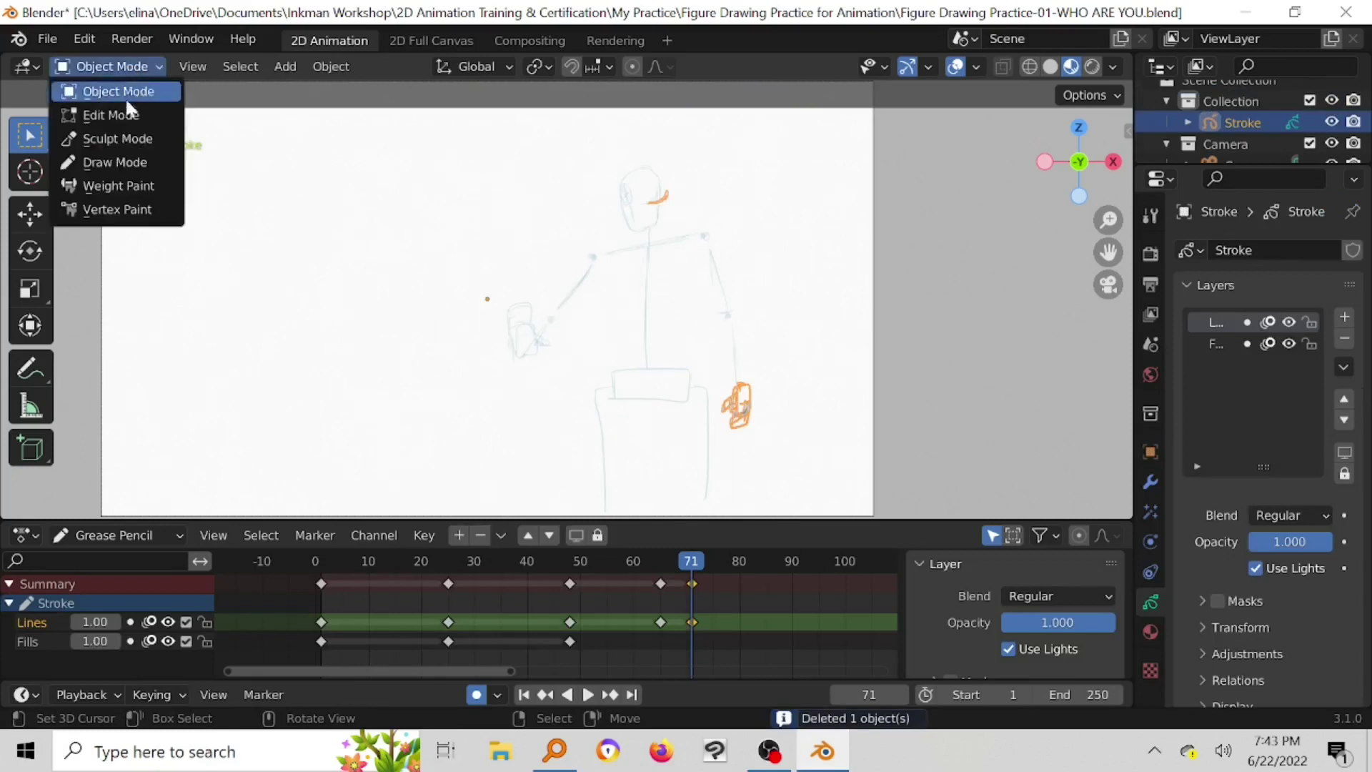
click(123, 112)
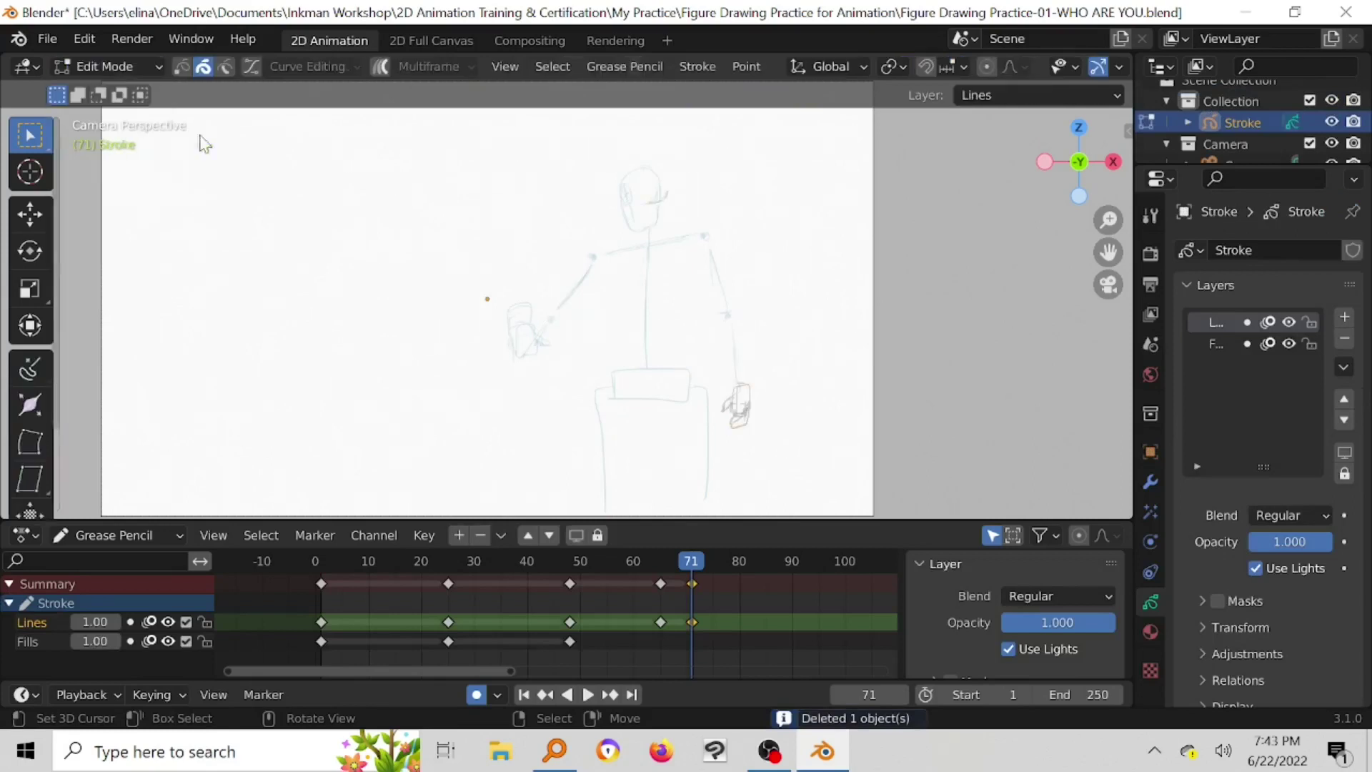
click(743, 417)
key(x)
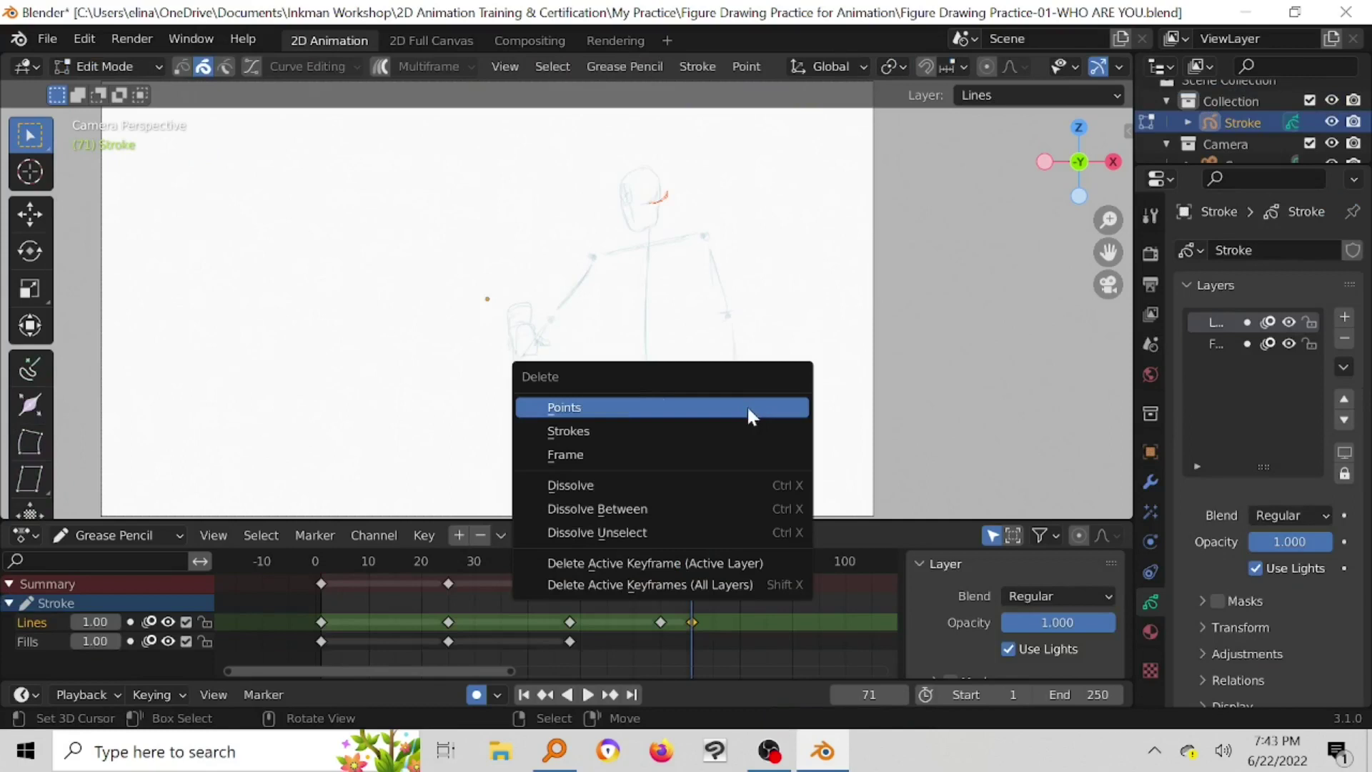
click(614, 413)
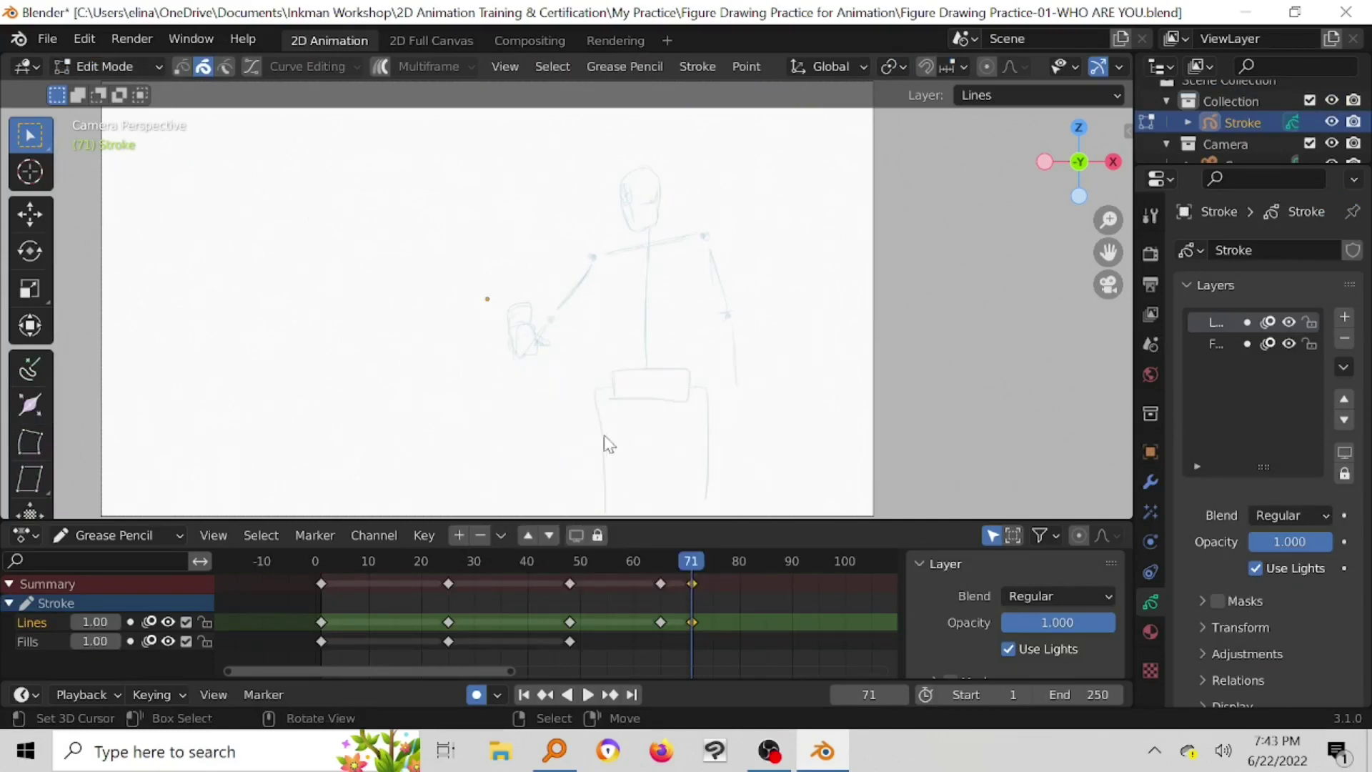
key(ctrl+z)
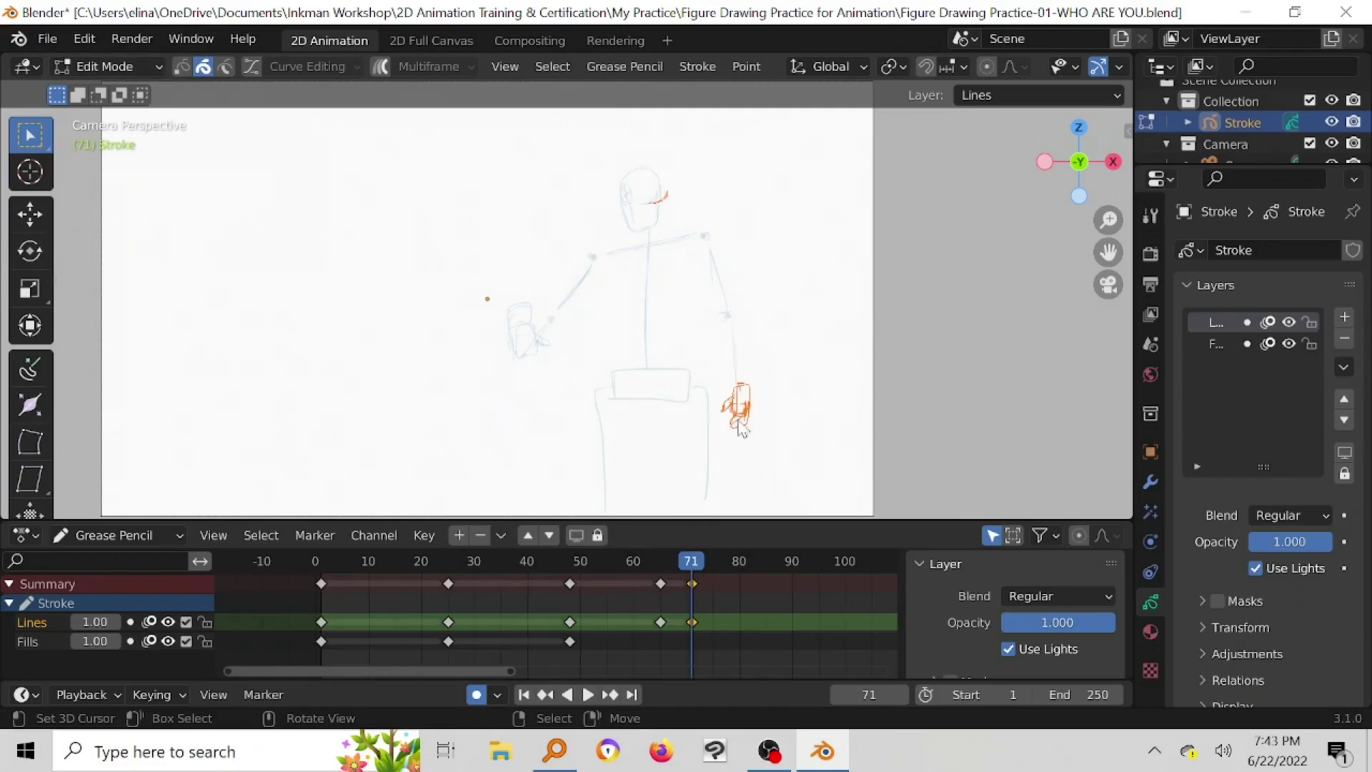
key(x)
click(661, 407)
Step: Return to frame 65 in Draw Mode and sketch the hand with fingers at the end of the hanging forearm
drag(663, 560, 663, 568)
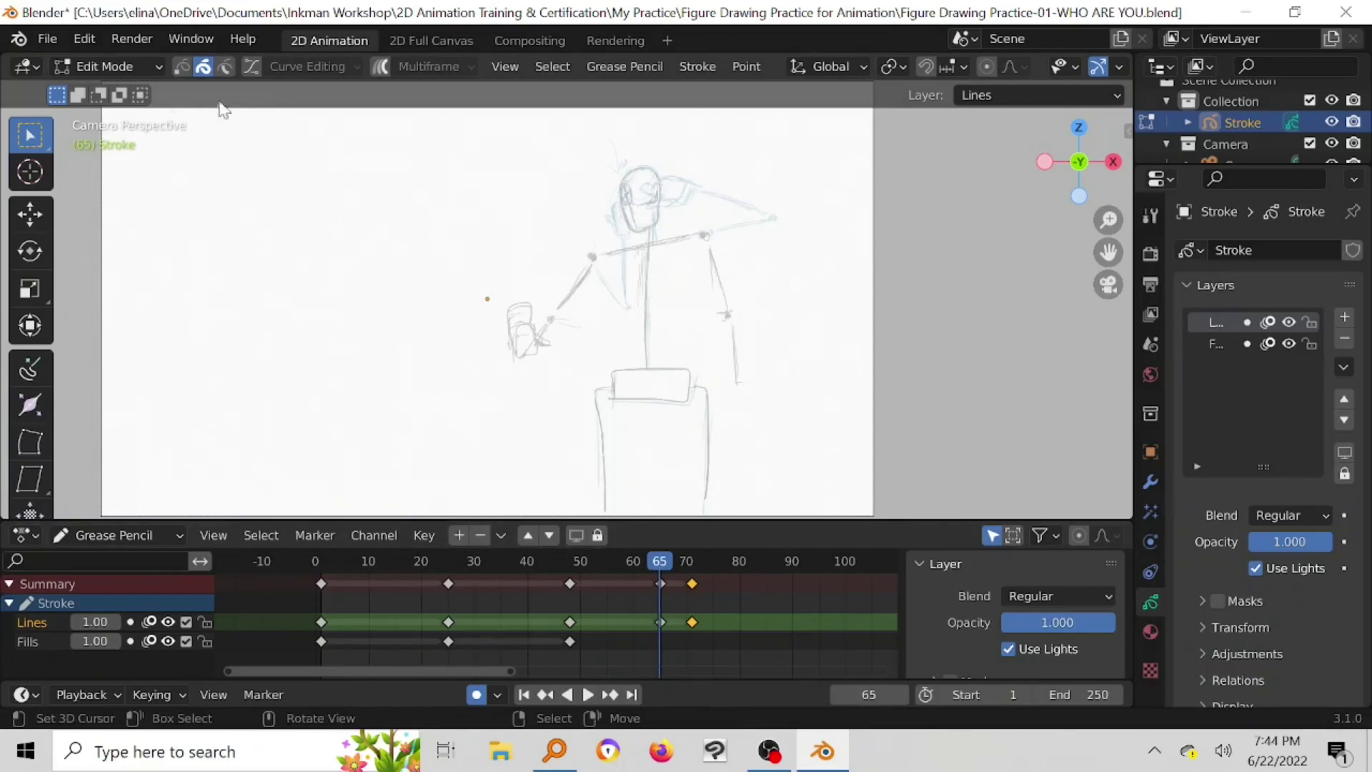
click(135, 68)
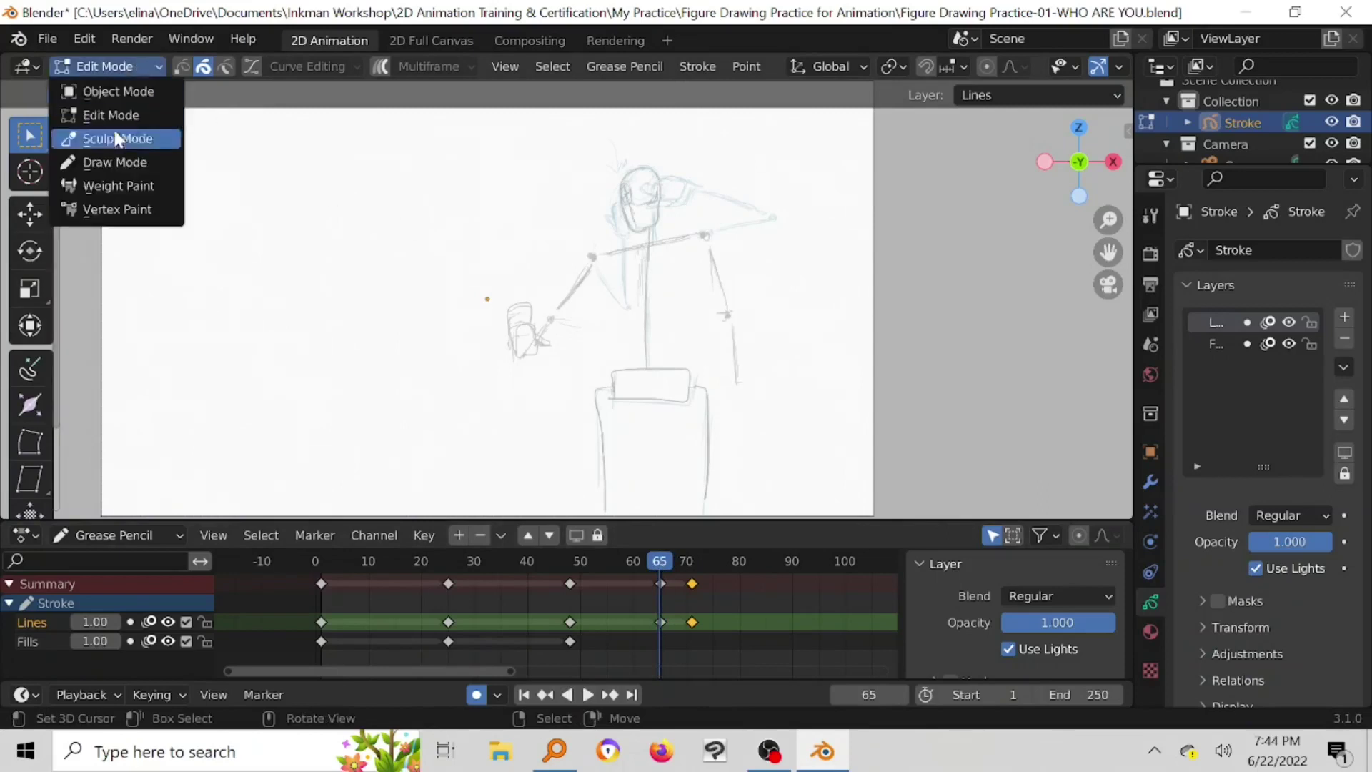
click(116, 162)
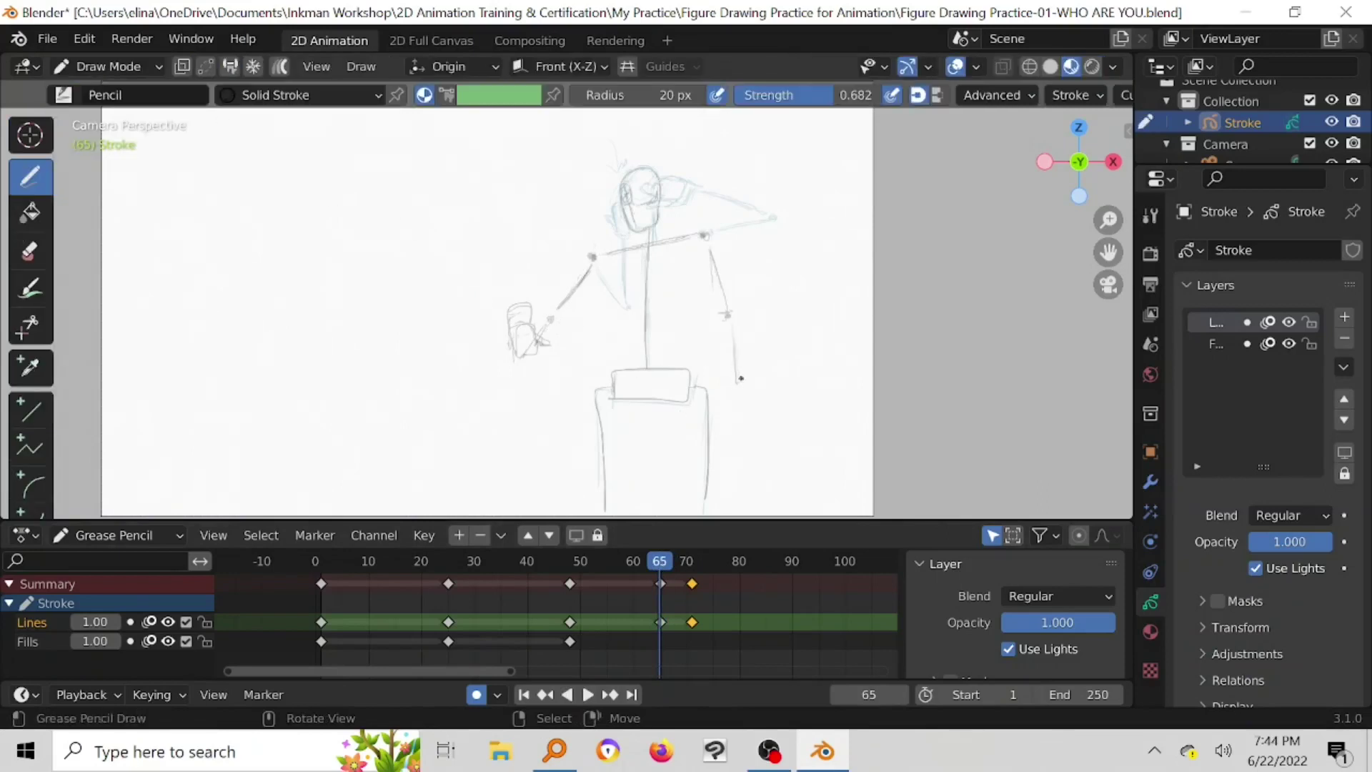
drag(727, 412, 732, 394)
drag(745, 402, 746, 426)
Step: Sketch strokes that widen the head on the hanging arm's side, with the Lines layer's onion skinning turned off
drag(664, 185, 663, 196)
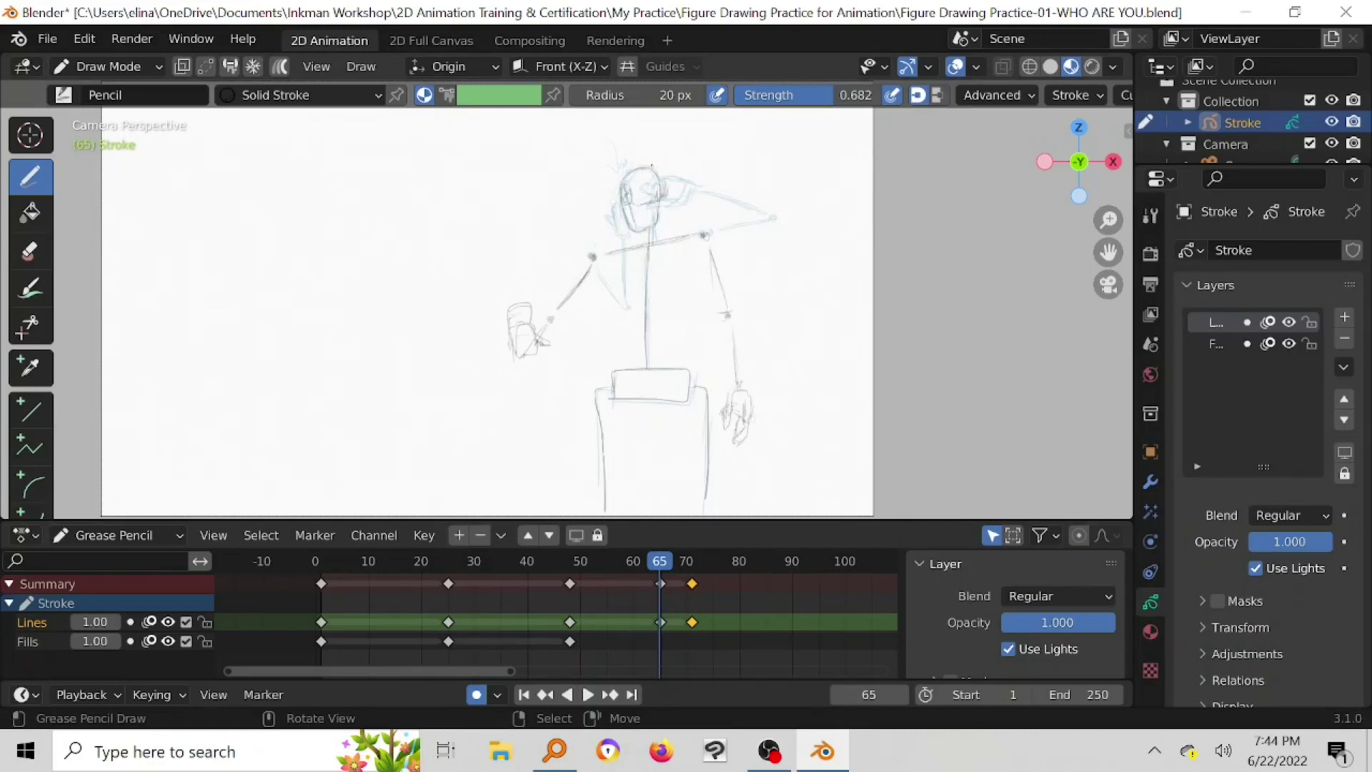
click(148, 622)
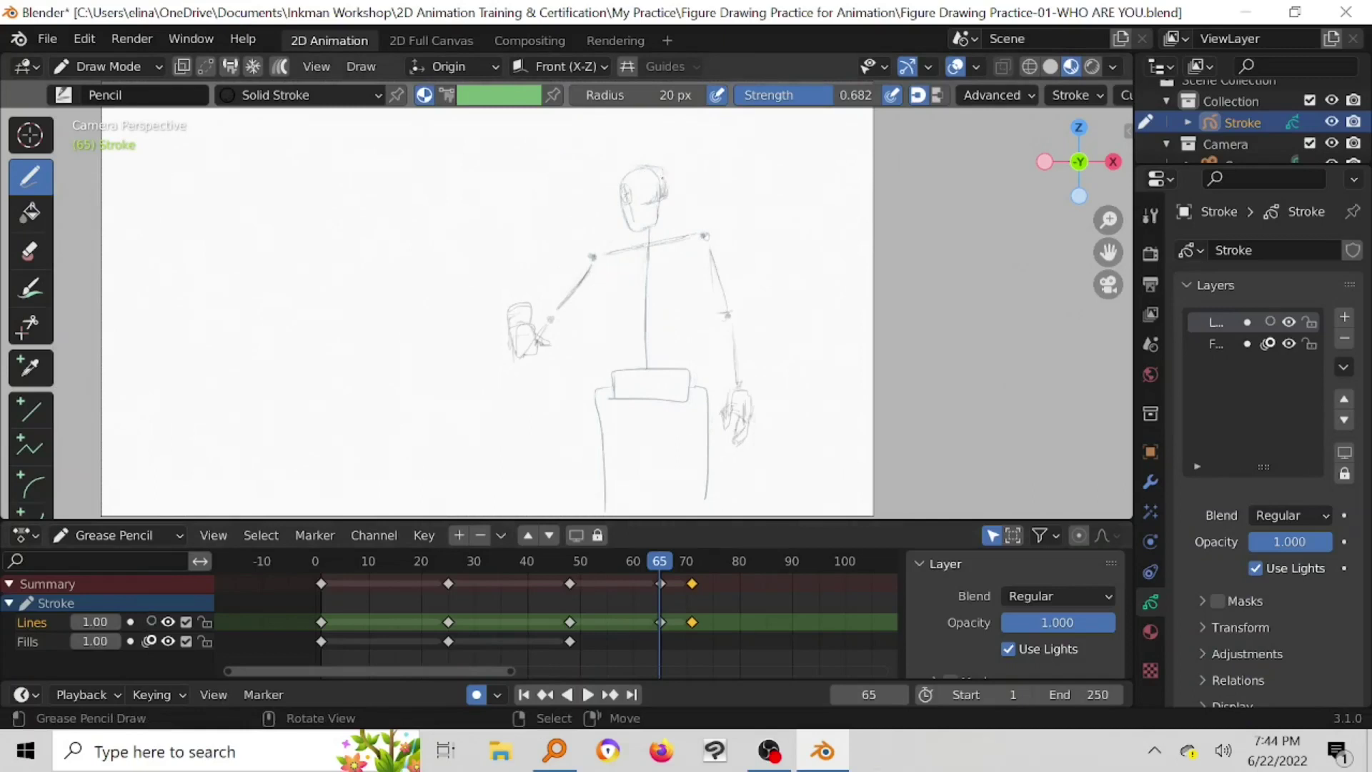
drag(664, 194, 670, 184)
Step: Erase the messy strokes at the widened side of the head and redraw its contour toward the jaw with Pencil
click(27, 254)
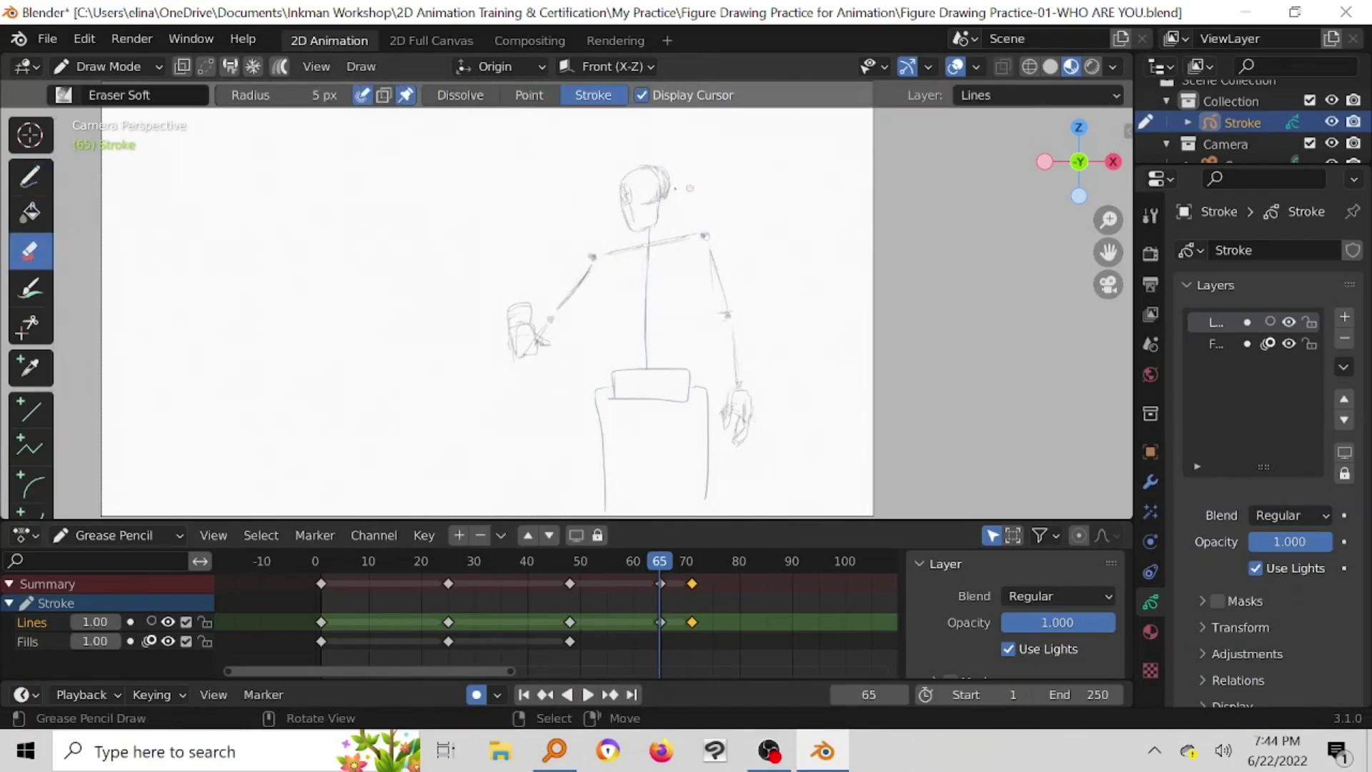
mouse_move(658, 189)
mouse_down()
mouse_move(652, 174)
mouse_move(662, 194)
mouse_move(664, 182)
mouse_up()
click(28, 174)
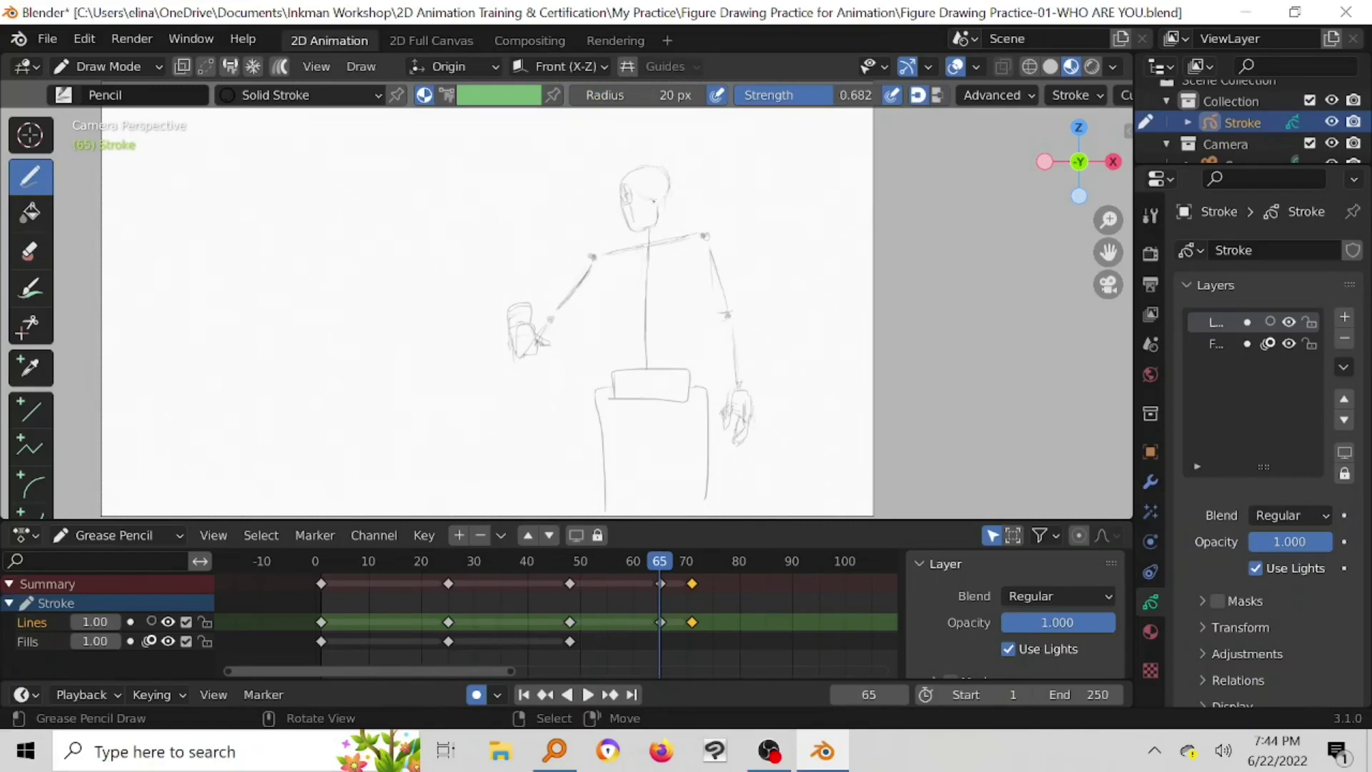
drag(668, 217, 661, 211)
Step: Erase the old jaw line inside the face and redraw the jaw's lower edge with the Pencil brush
click(30, 250)
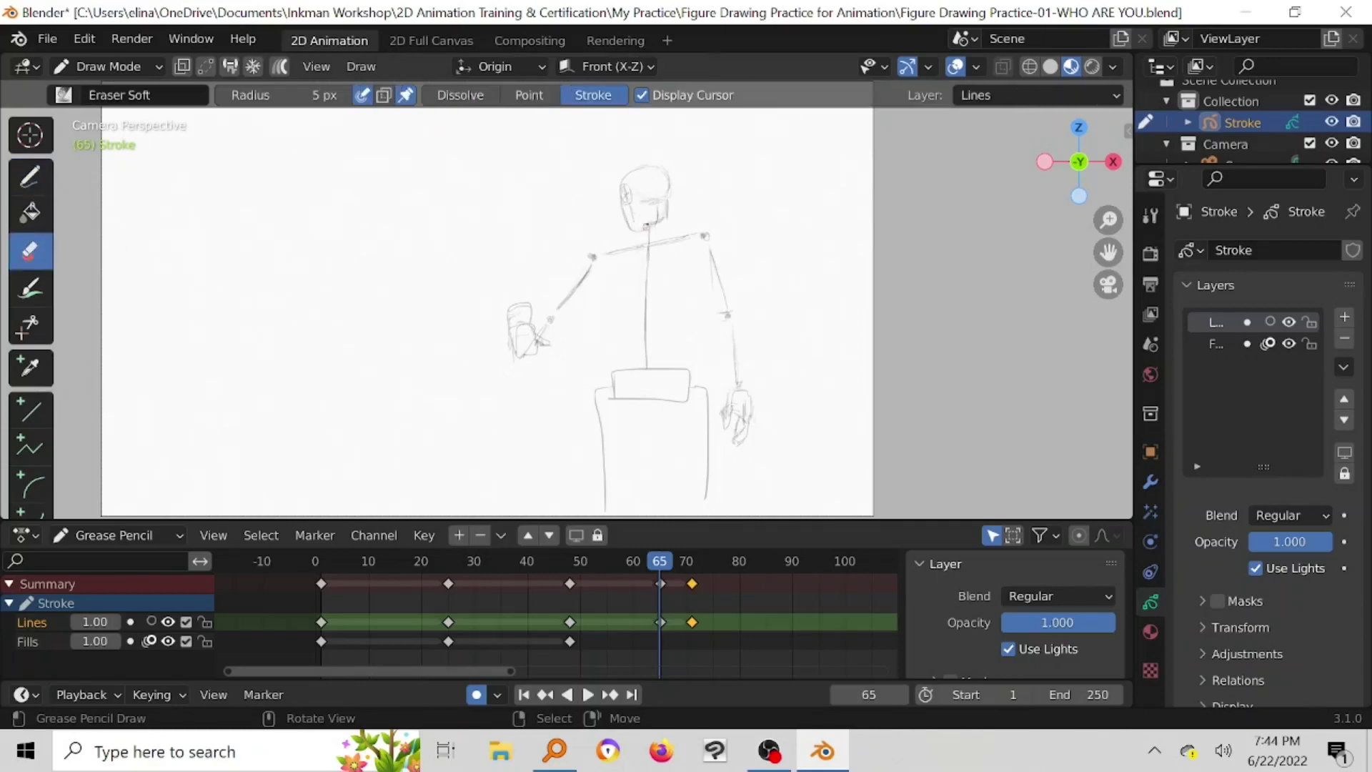
drag(657, 214, 655, 207)
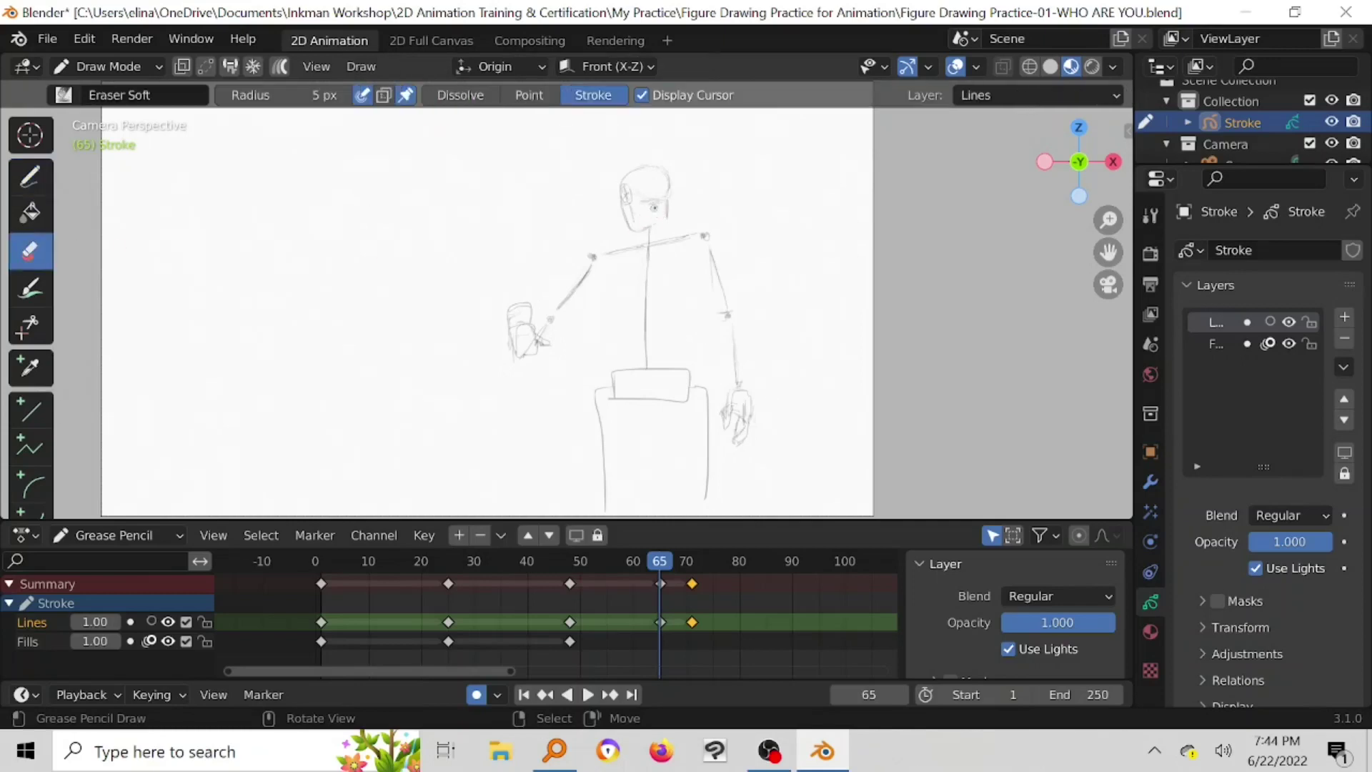
click(30, 177)
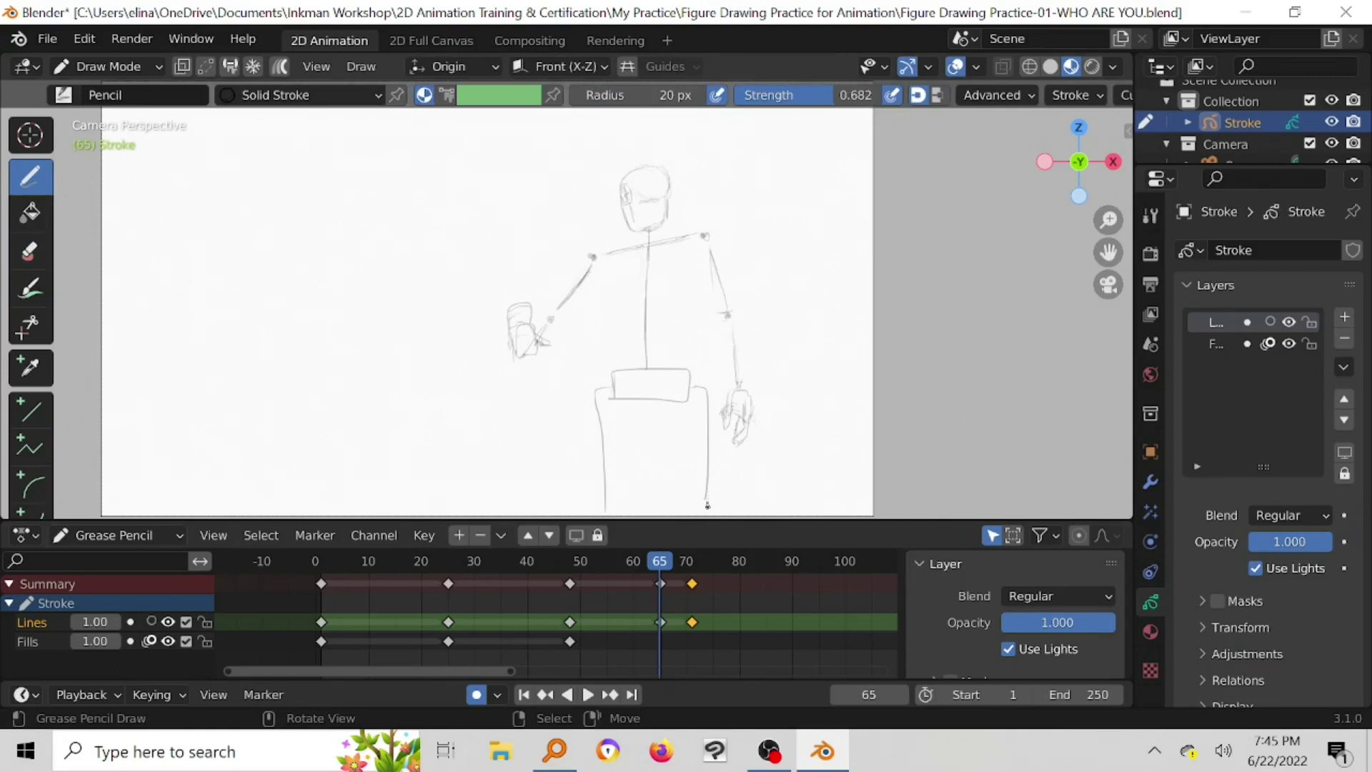
Step: Finish the outer leg line on the hanging arm's side at frame 65 and save the file
drag(707, 499, 703, 529)
key(ctrl+s)
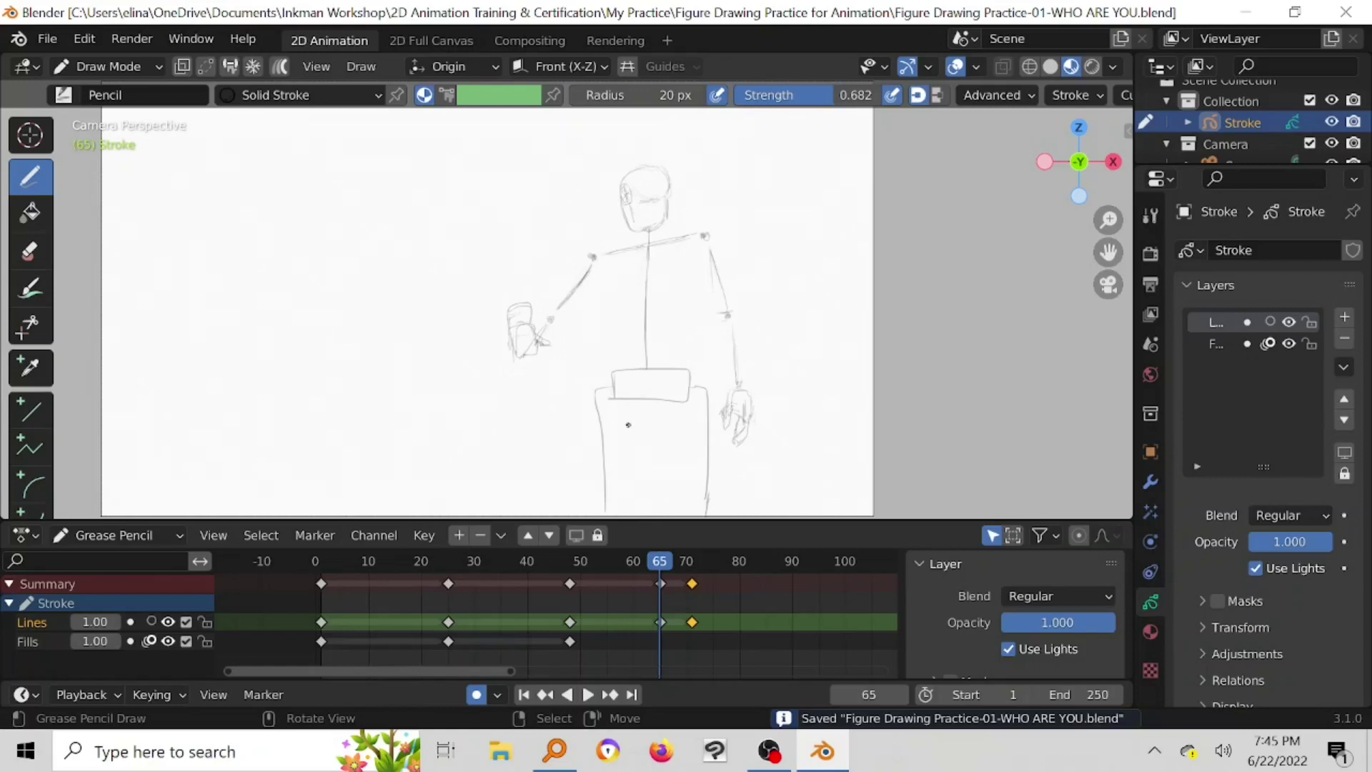
Step: Move the playhead to frame 72 and turn on onion skinning for the Lines layer
key(space)
click(690, 561)
drag(692, 561, 698, 563)
key(space)
scroll(712, 308, down, 2)
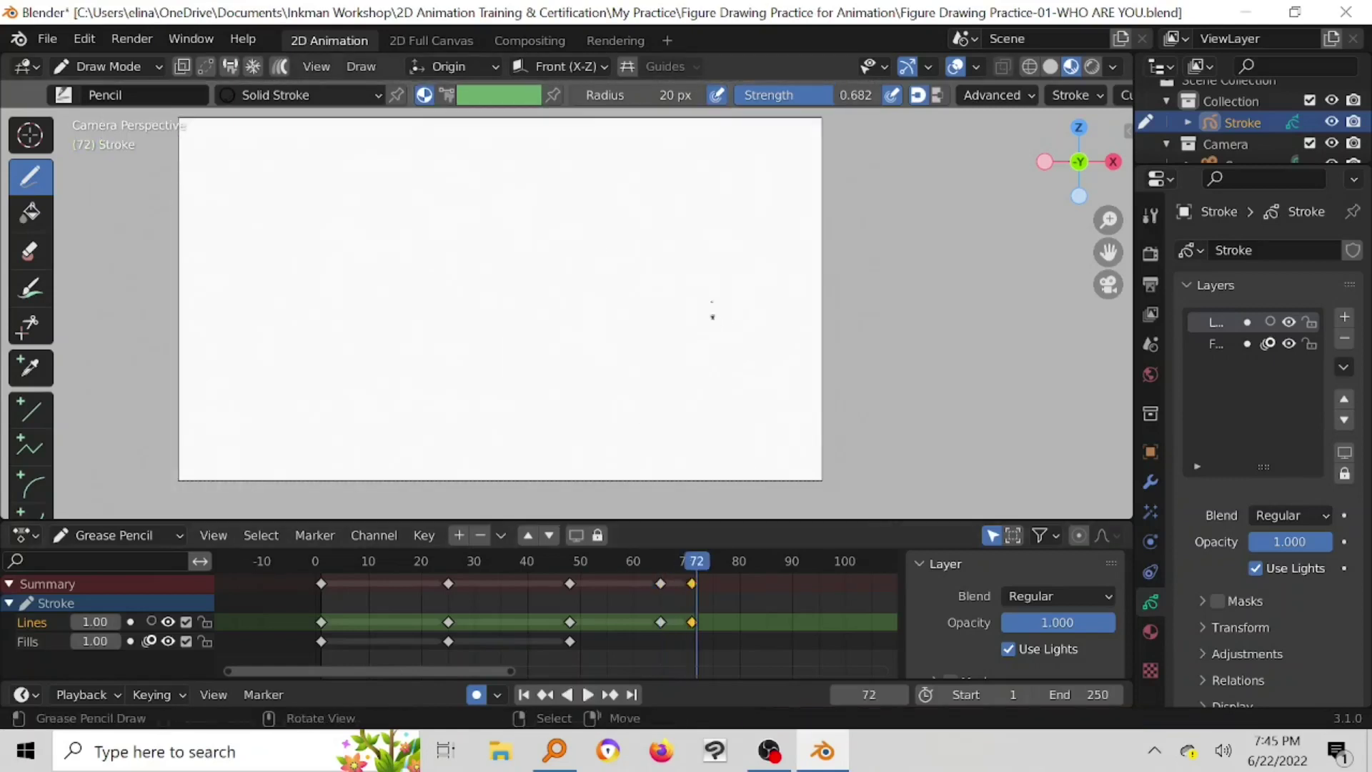
shift+middle_drag(661, 226, 730, 227)
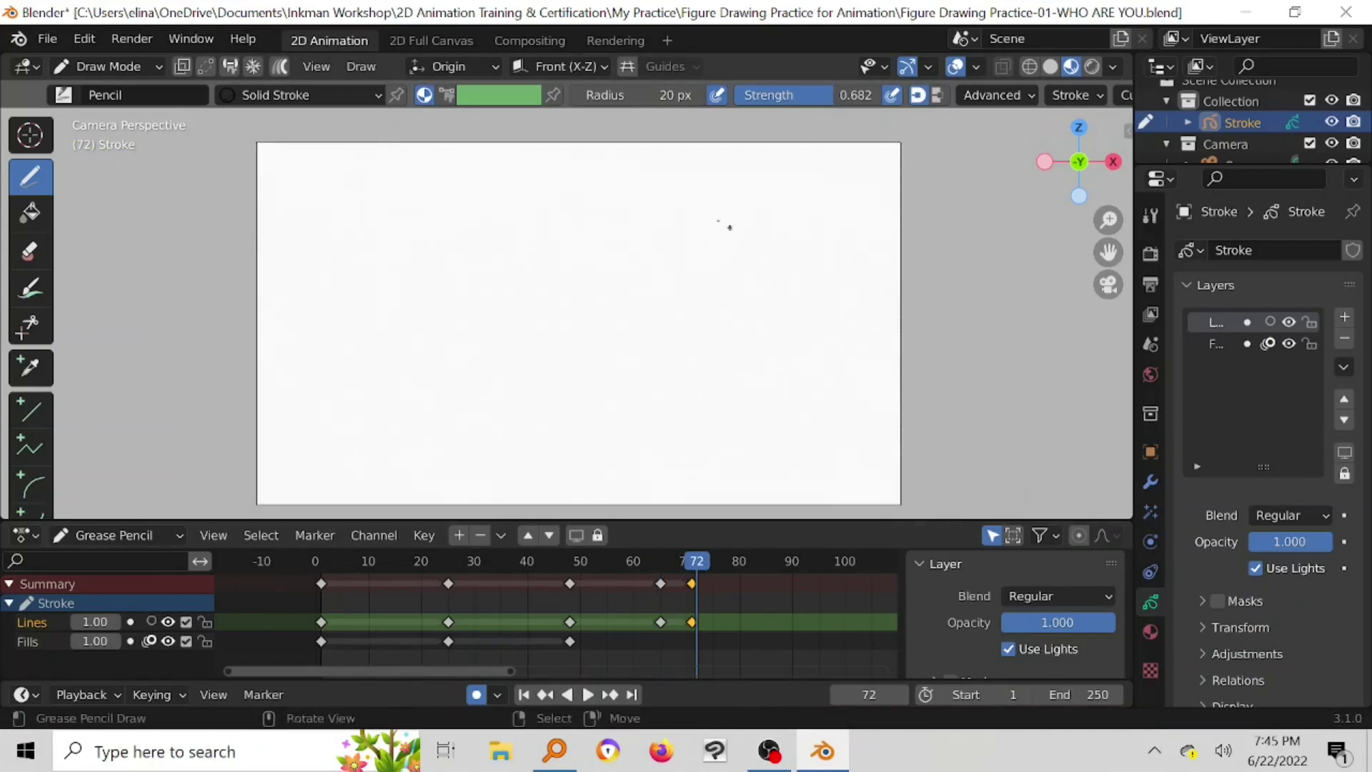
click(149, 621)
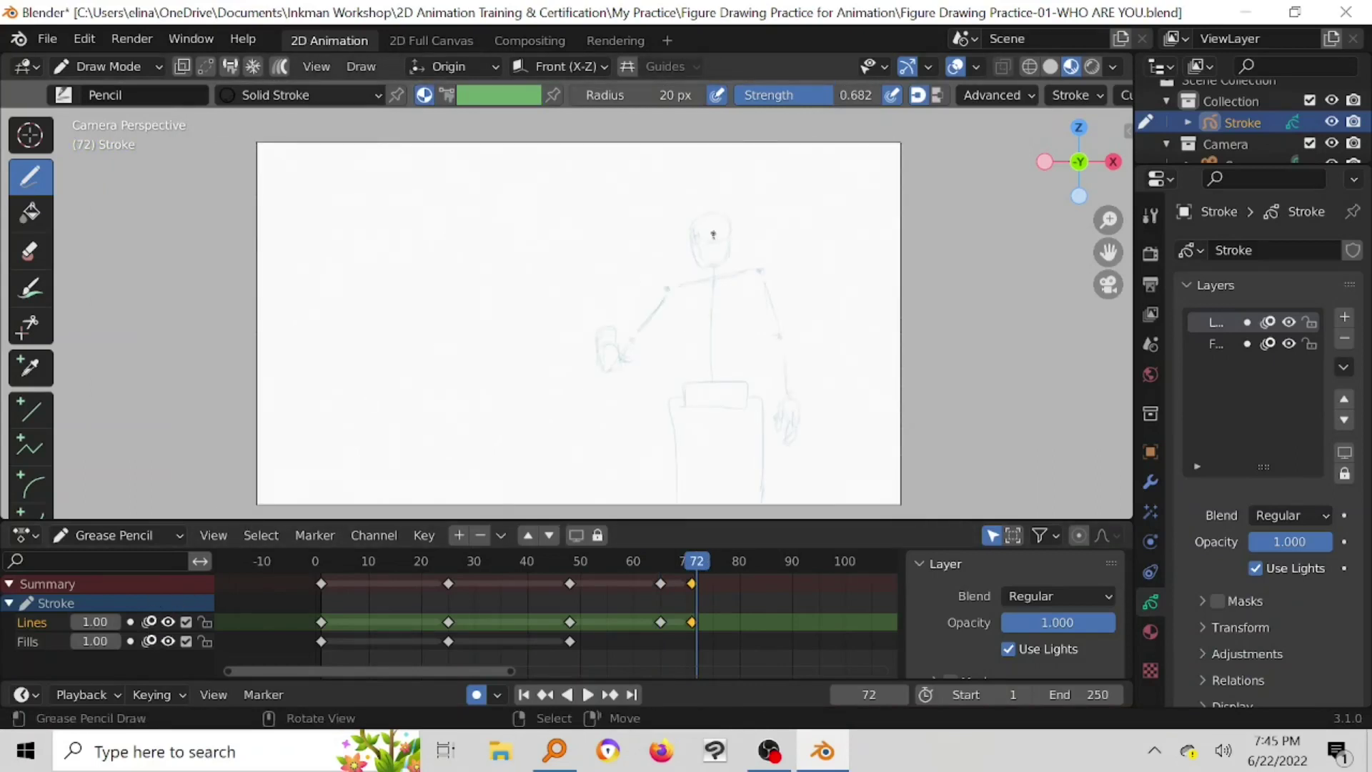
click(711, 271)
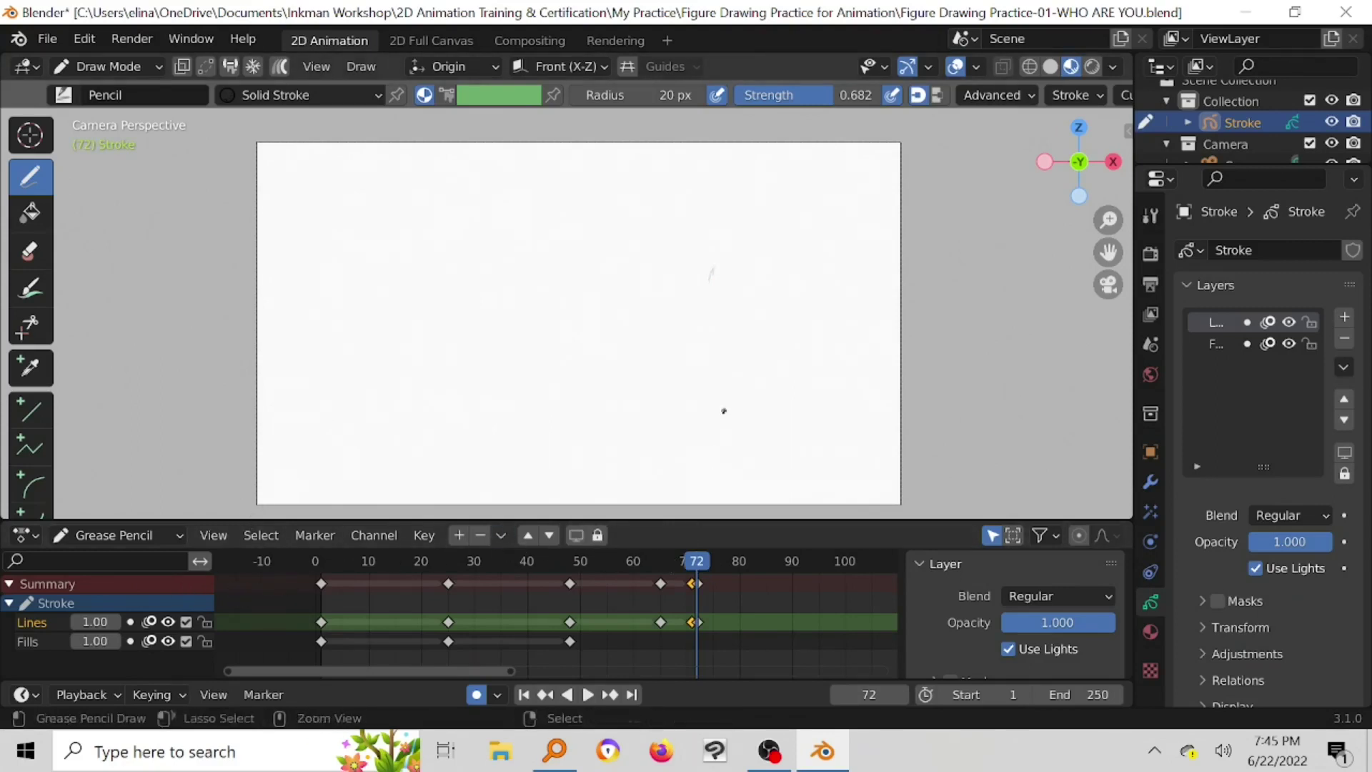
key(ctrl+z)
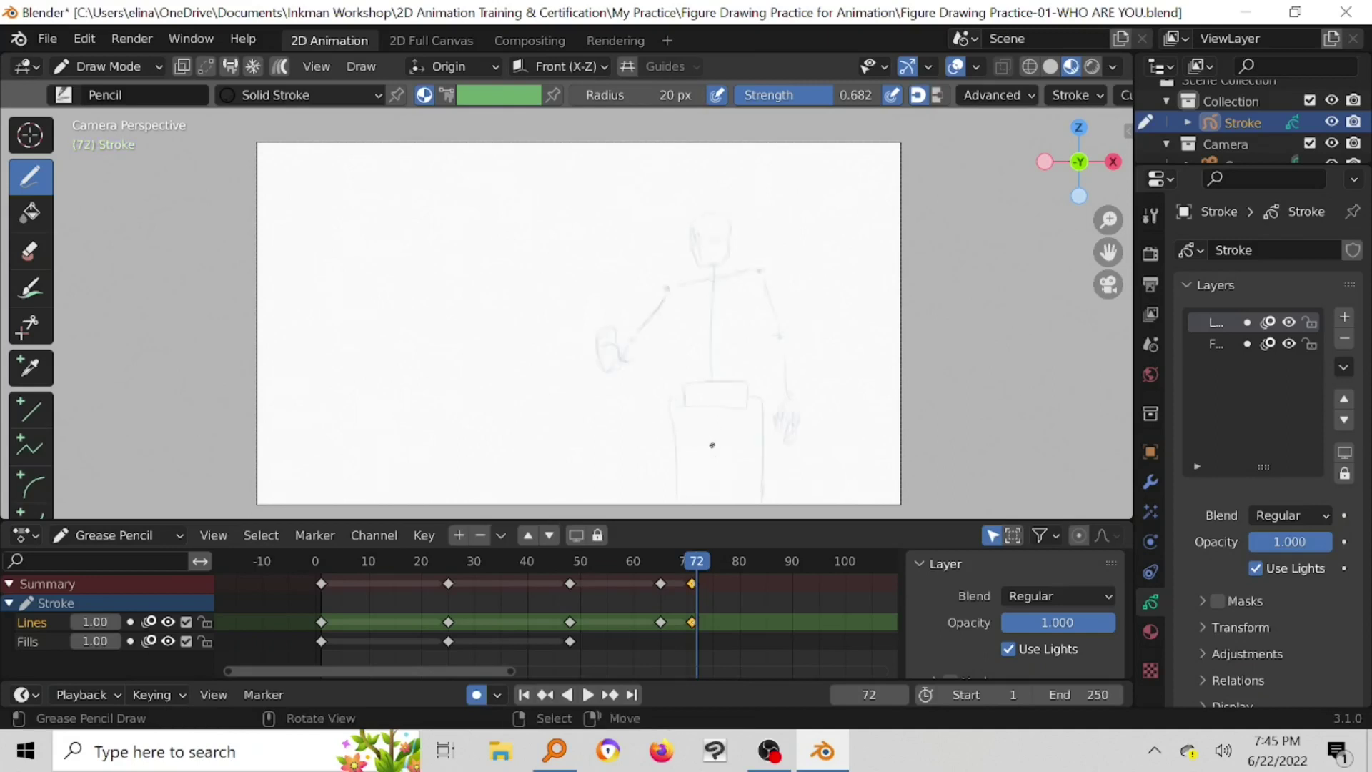
Step: Move the keyframe that follows frame 65 to frame 81 and place the playhead on it
key(space)
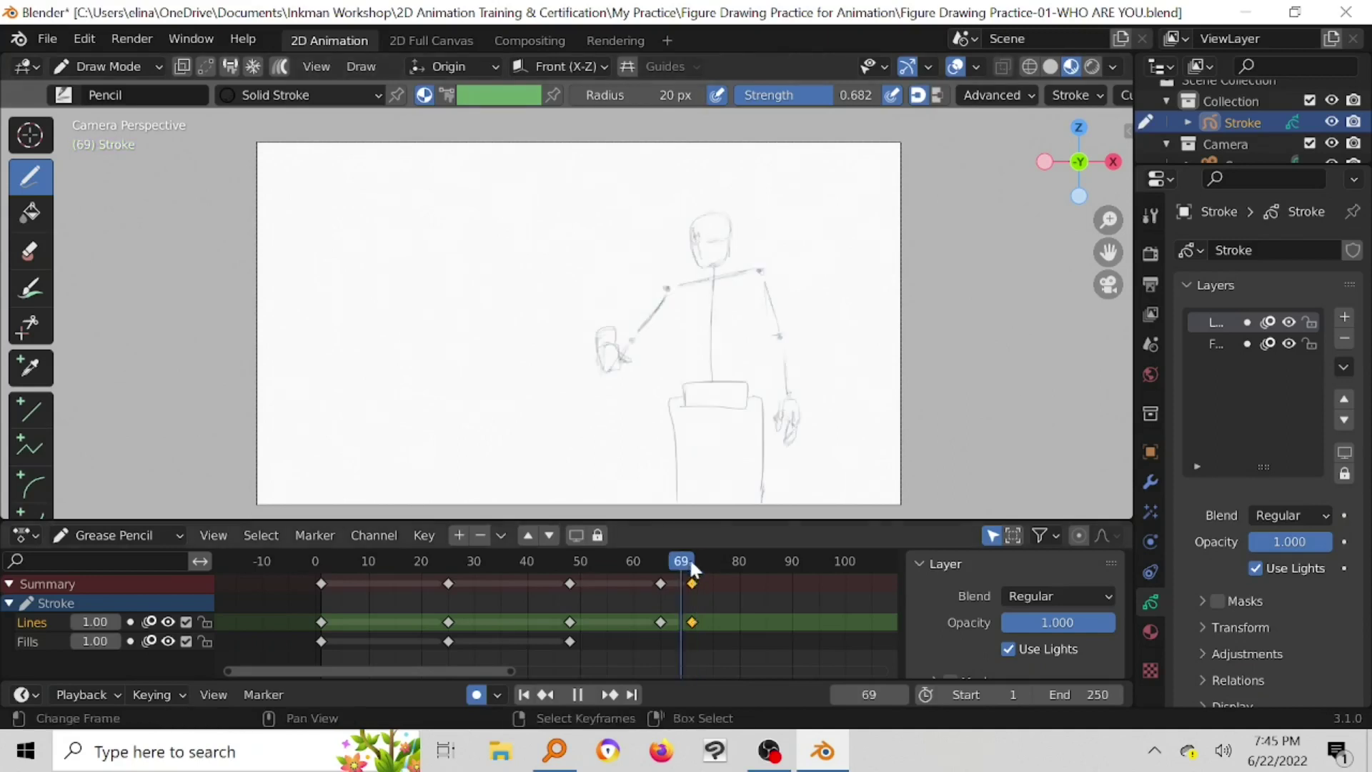
key(space)
drag(692, 583, 744, 583)
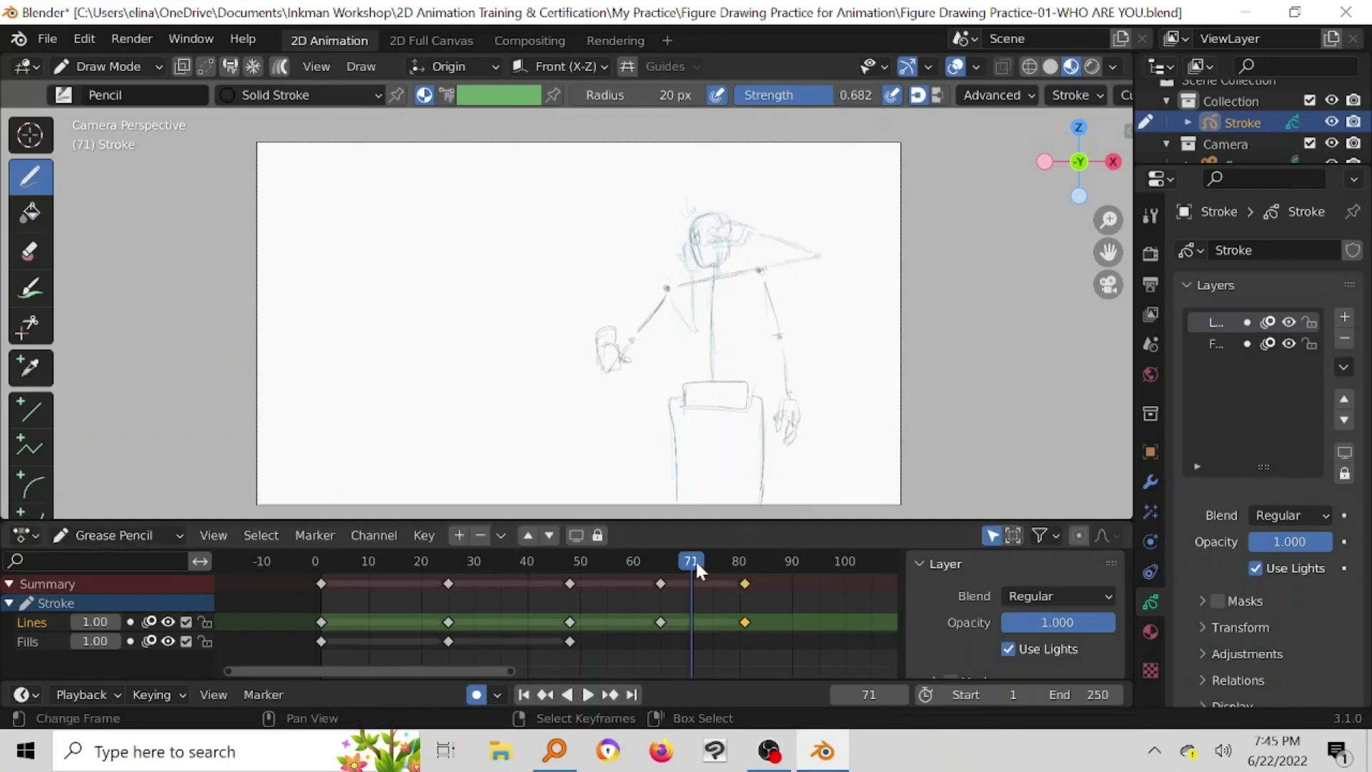
key(space)
key(space)
click(745, 569)
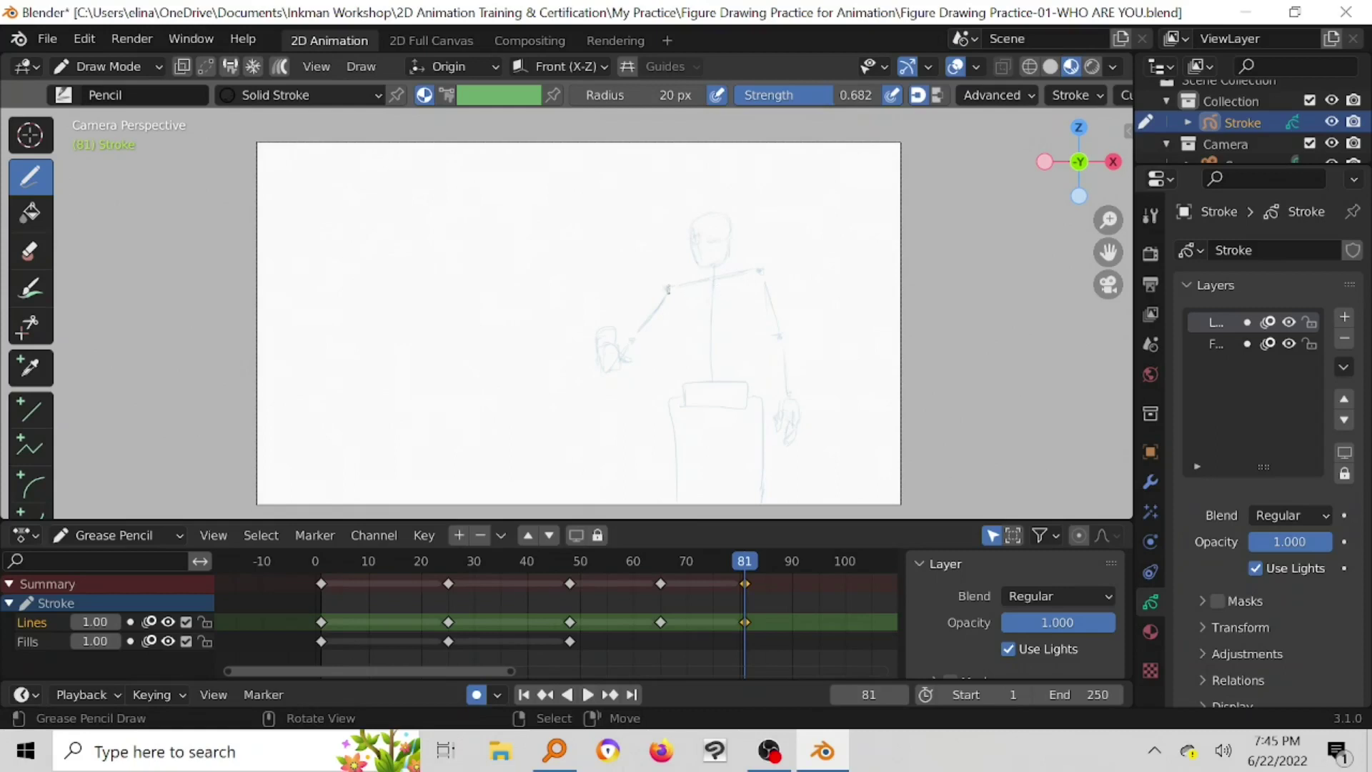
Step: Sketch the shoulder line and an upward-tilted head with jaw and neck on frame 81, adding a direction arrow above the head
drag(692, 283, 759, 270)
drag(697, 204, 728, 223)
drag(708, 226, 696, 232)
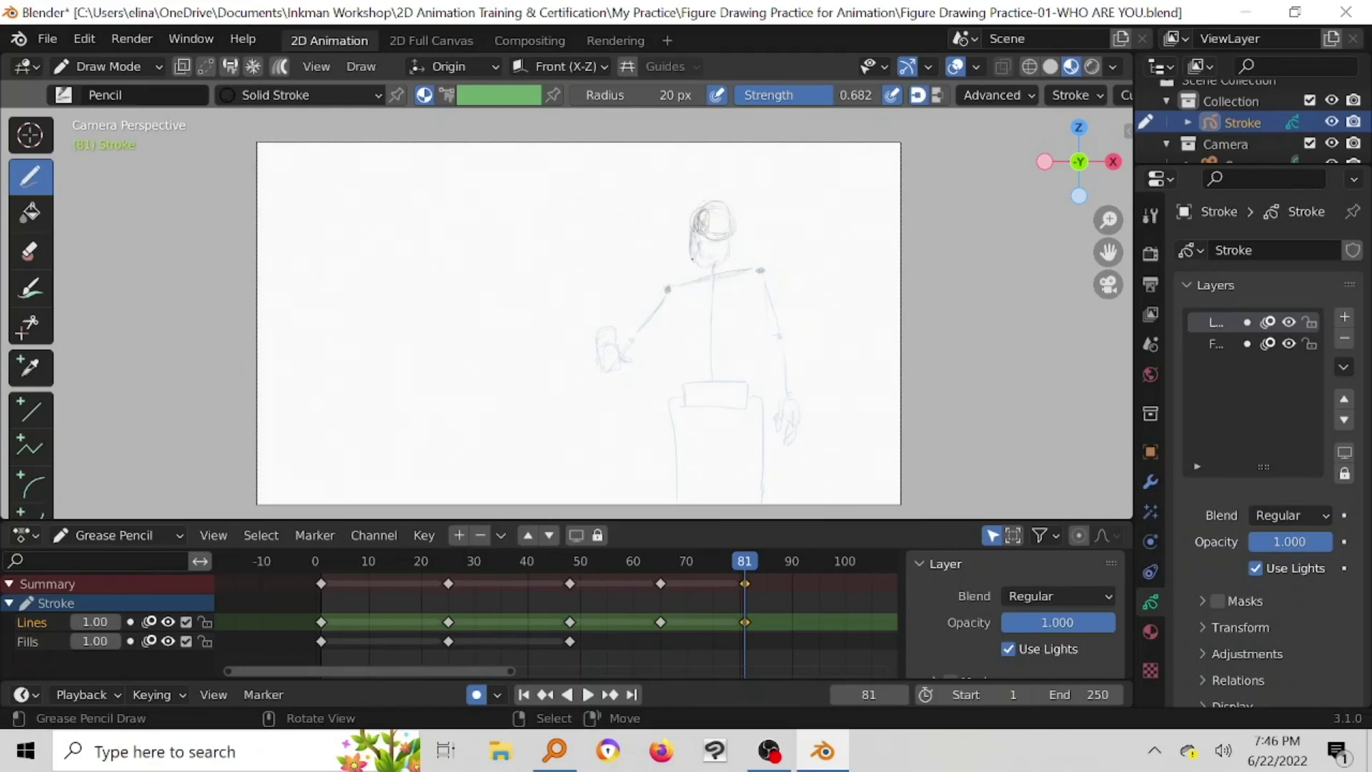
drag(696, 263, 726, 262)
click(745, 232)
click(732, 243)
mouse_move(720, 264)
mouse_down()
mouse_move(729, 249)
mouse_move(714, 279)
mouse_up()
mouse_move(691, 206)
mouse_down()
mouse_move(688, 179)
mouse_move(698, 190)
mouse_up()
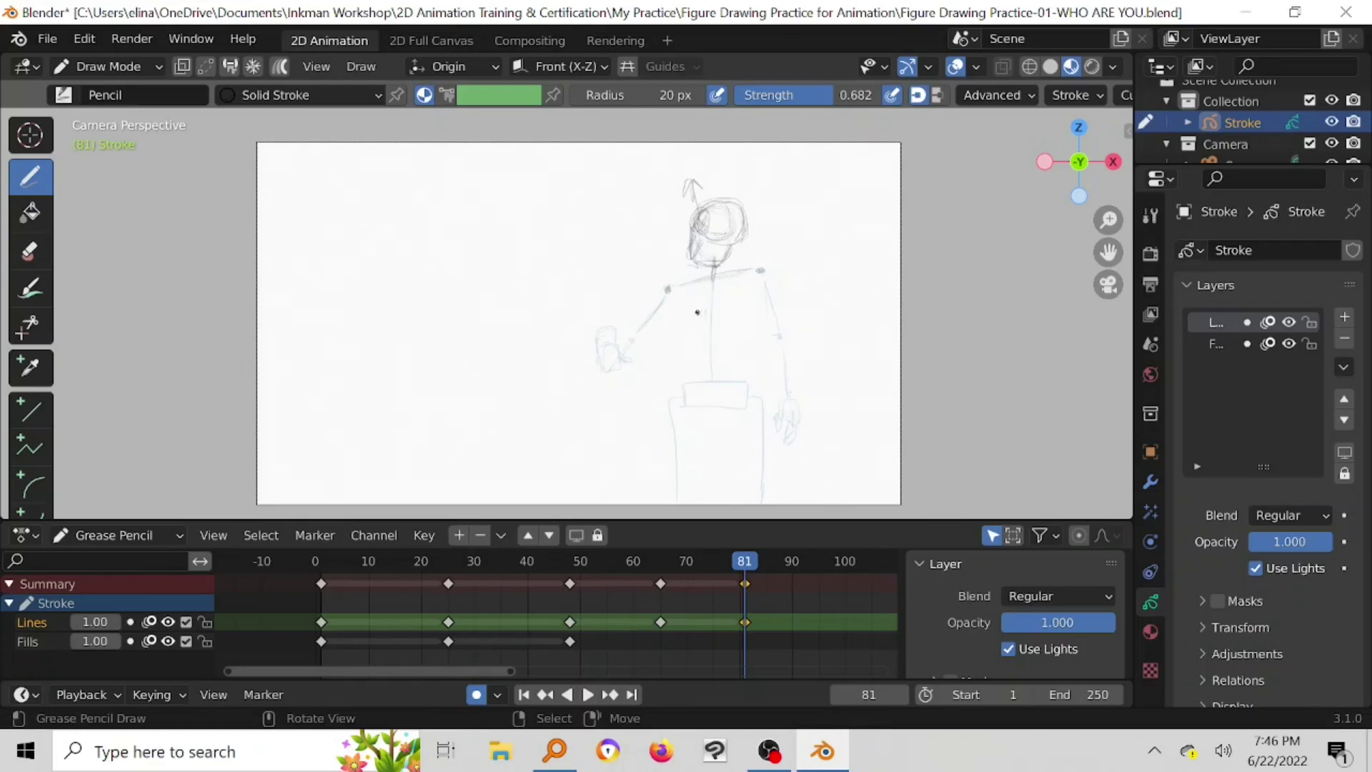
Step: Draw the spine down to the hips, then erase the misplaced shoulder line and upper arm
drag(714, 270, 710, 363)
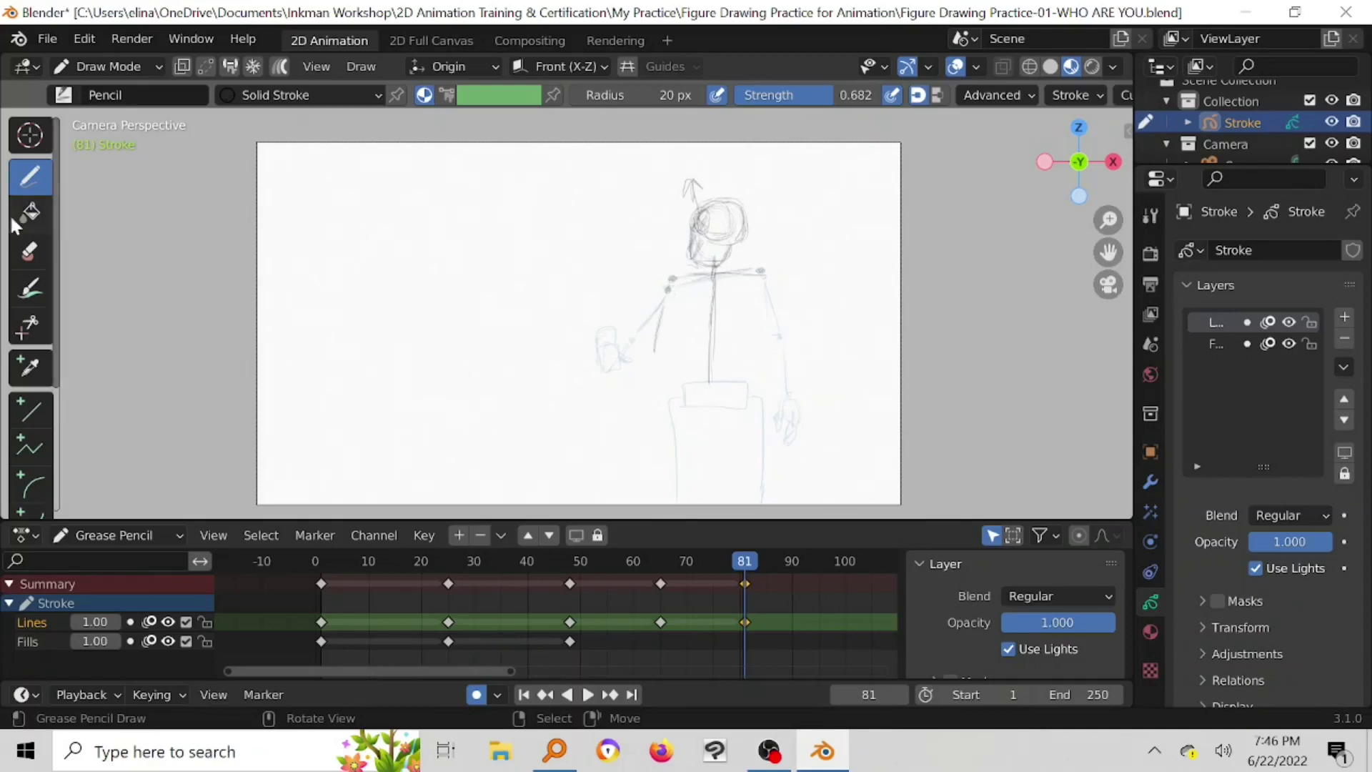
click(30, 251)
mouse_move(659, 339)
mouse_down()
mouse_move(668, 287)
mouse_move(765, 268)
mouse_up()
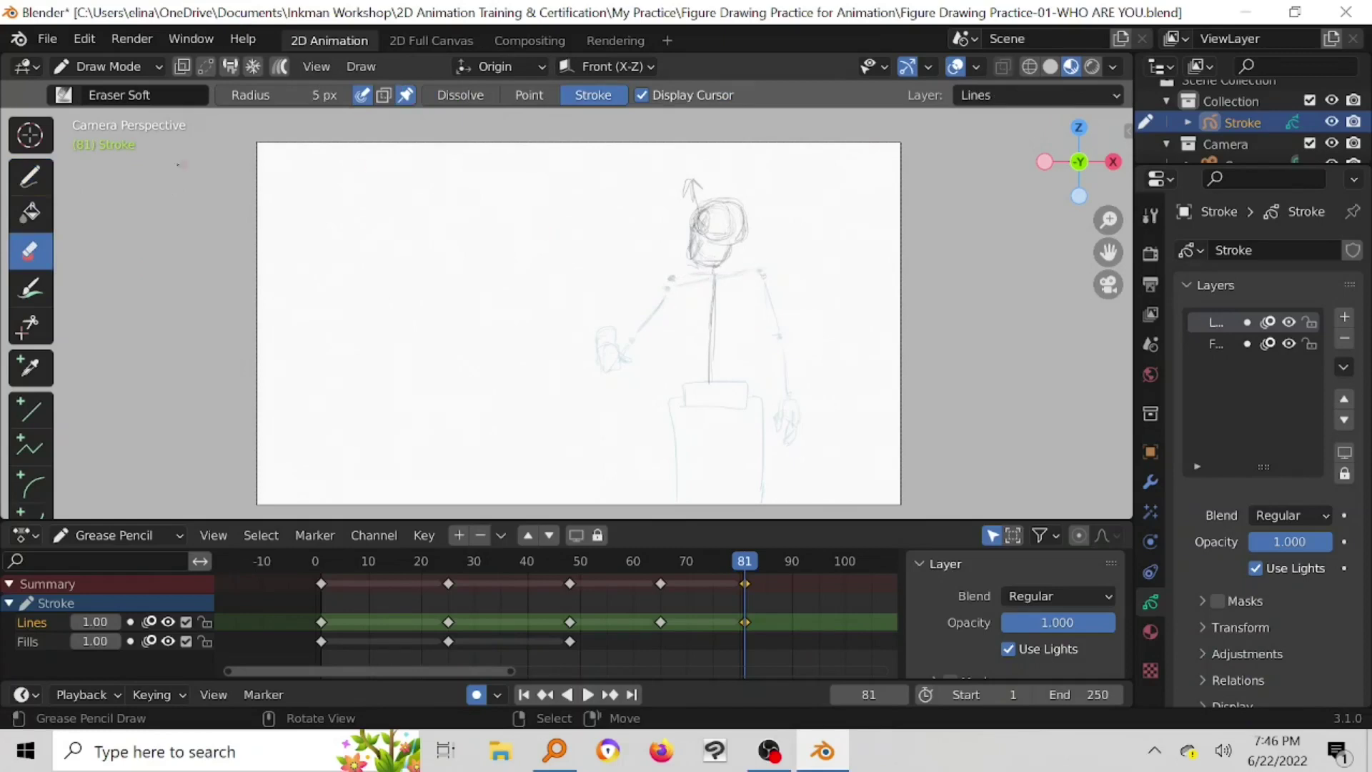
Step: Redraw the shoulder line with Pencil and sketch the formerly extended arm hanging down, including its elbow and hand
click(29, 176)
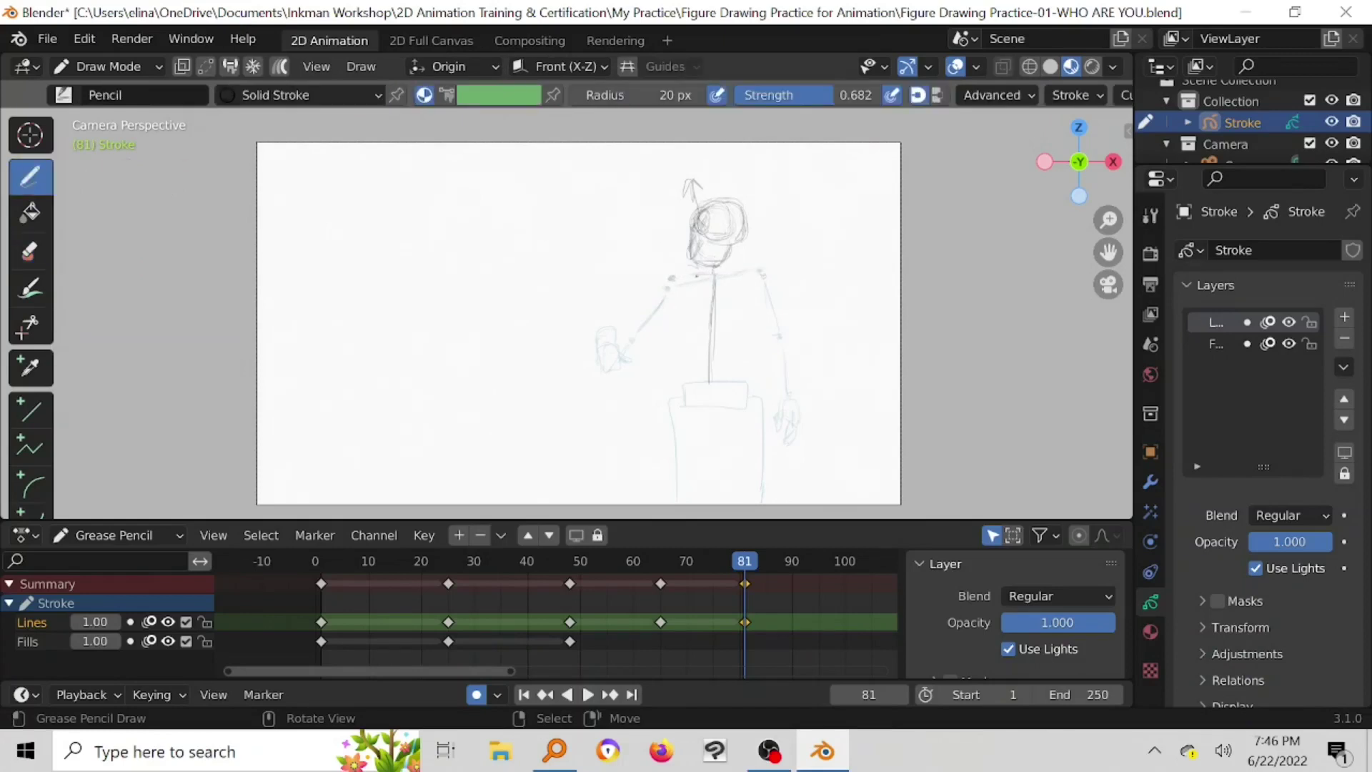
mouse_move(714, 275)
mouse_down()
mouse_move(735, 270)
mouse_move(678, 276)
mouse_up()
drag(650, 361, 649, 414)
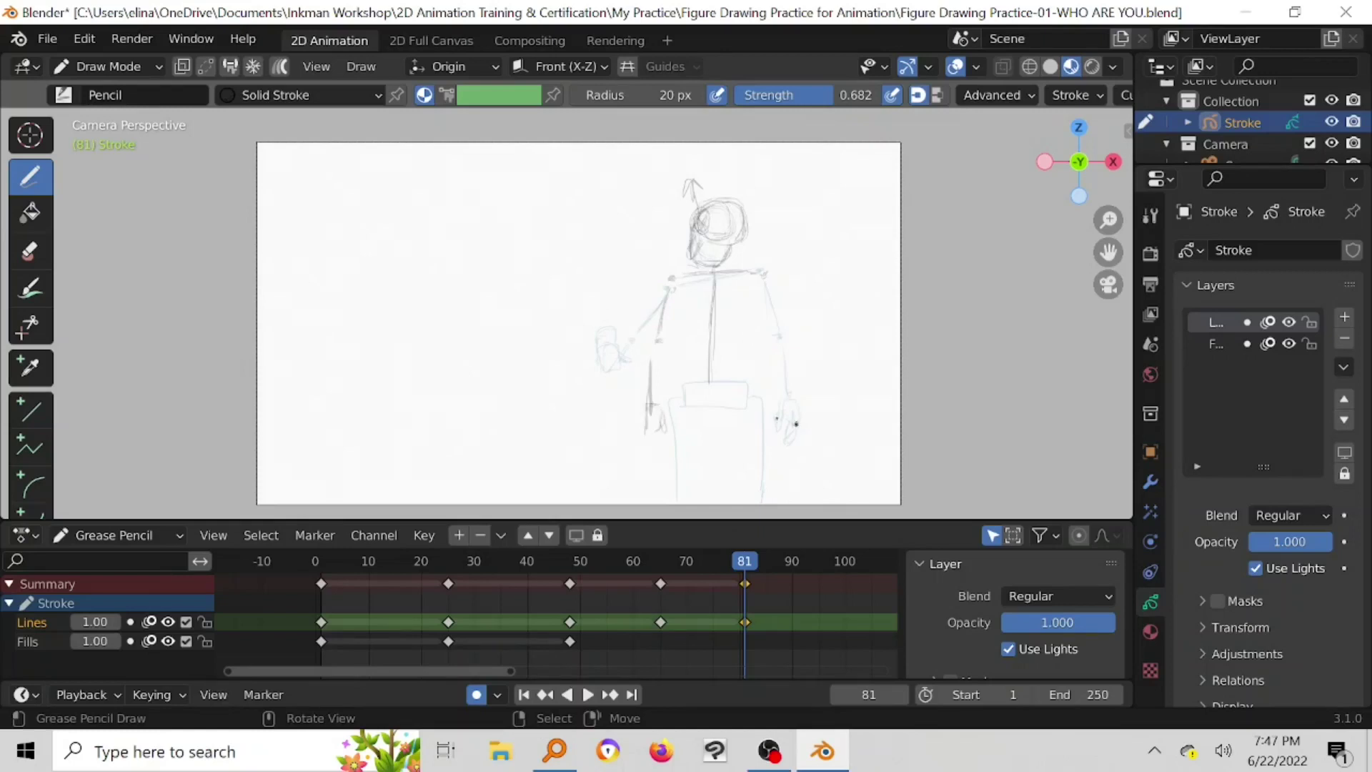
drag(656, 452, 653, 427)
Step: Sketch the pelvis box, both leg lines and the opposite lowered arm with its elbow and hand
mouse_move(687, 388)
mouse_down()
mouse_move(715, 381)
mouse_move(750, 399)
mouse_move(700, 406)
mouse_move(674, 461)
mouse_move(674, 504)
mouse_move(674, 434)
mouse_up()
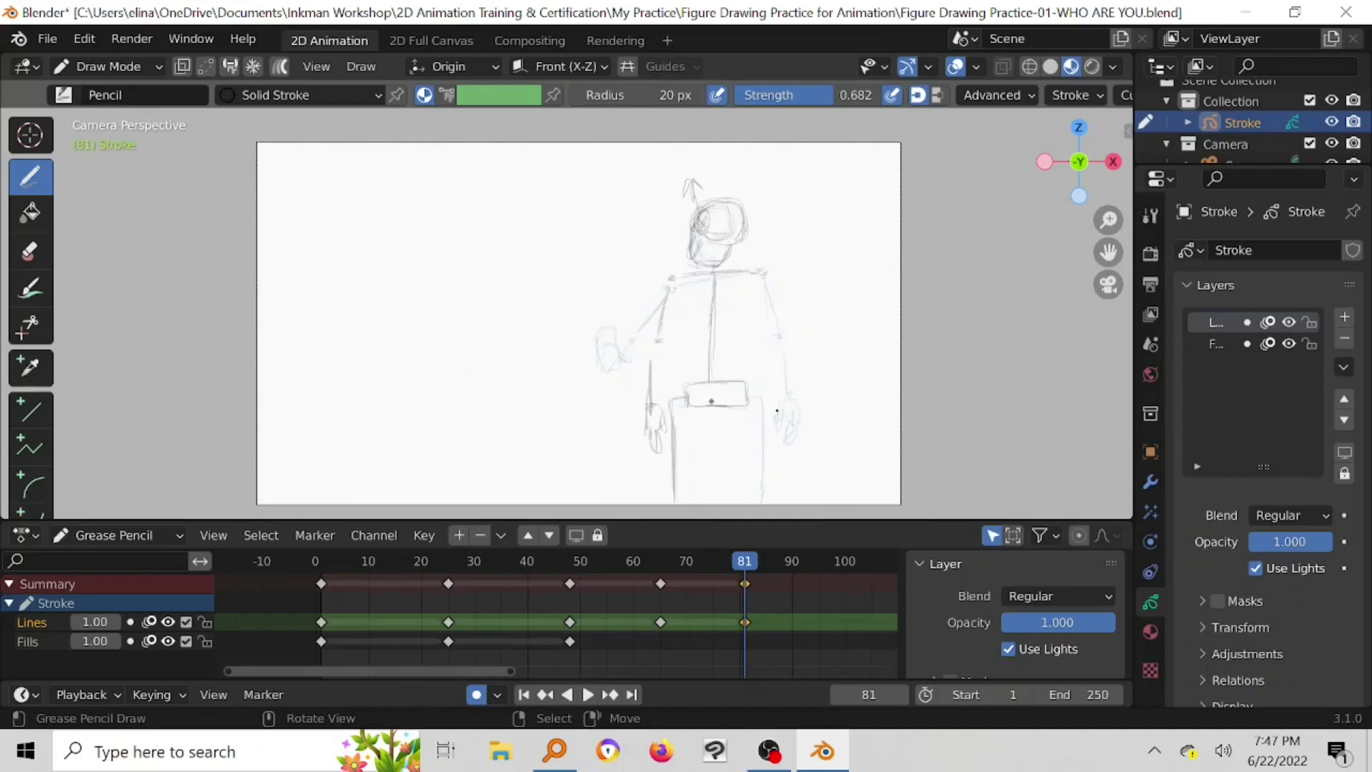
drag(767, 396, 768, 501)
mouse_move(771, 318)
mouse_down()
mouse_move(769, 288)
mouse_move(778, 333)
mouse_up()
drag(786, 357, 788, 410)
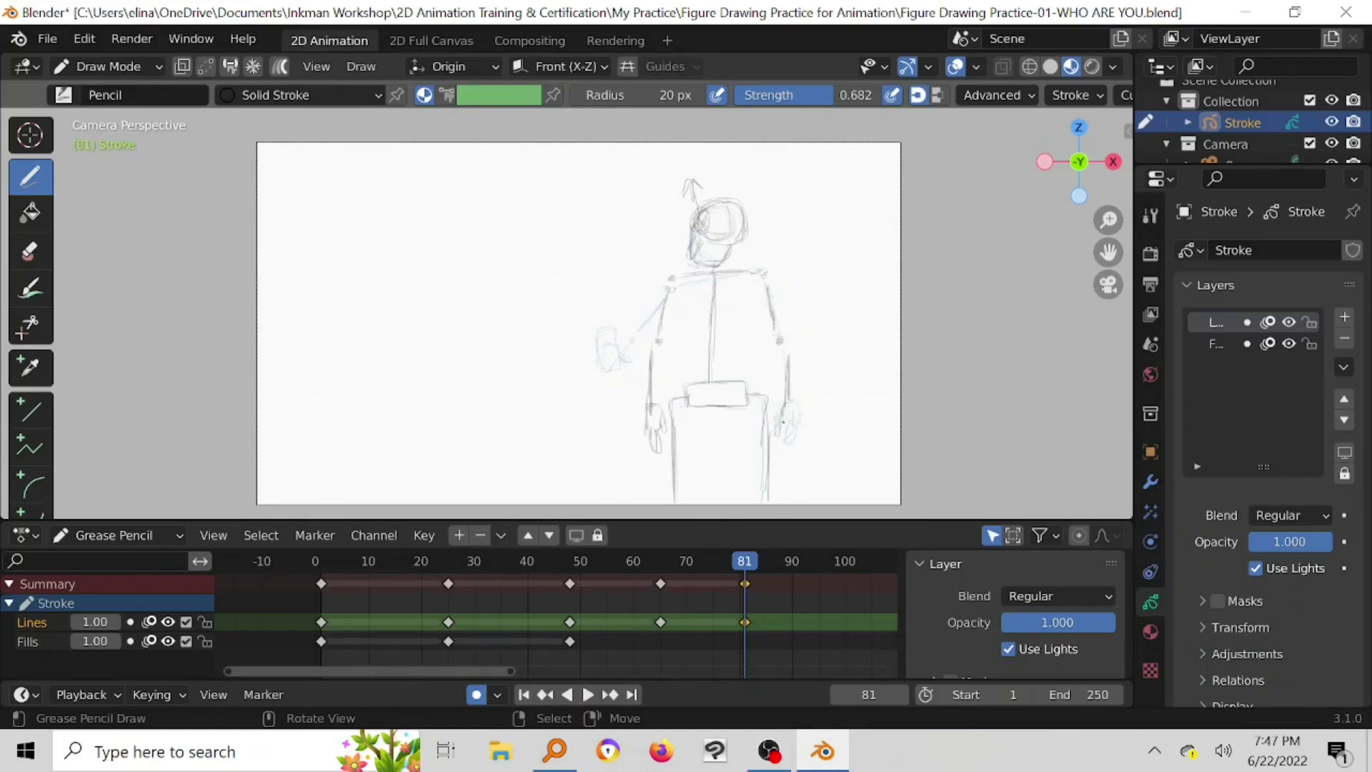
mouse_move(788, 422)
mouse_down()
mouse_move(792, 435)
mouse_move(784, 363)
mouse_up()
Step: Erase the upper segment of the opposite arm and redraw it from the shoulder to the elbow with Pencil
click(30, 252)
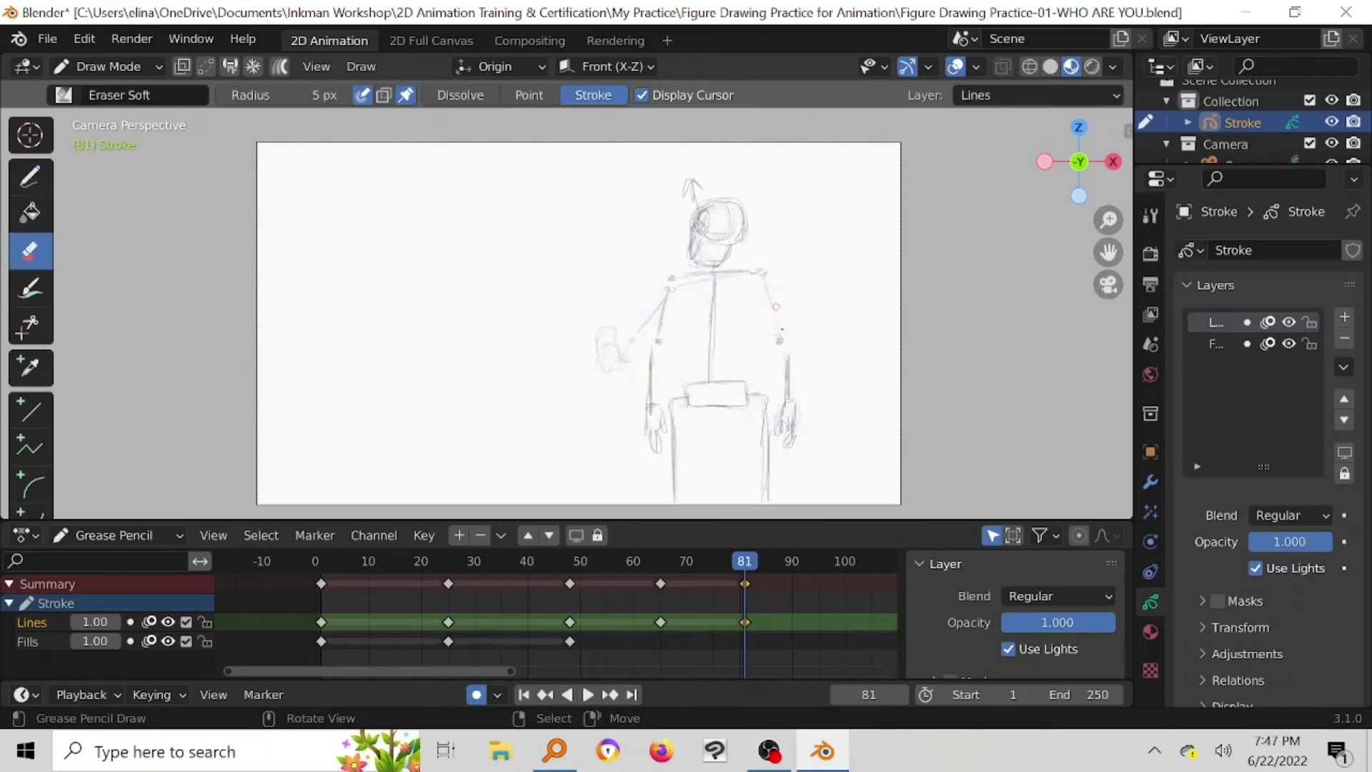
click(29, 177)
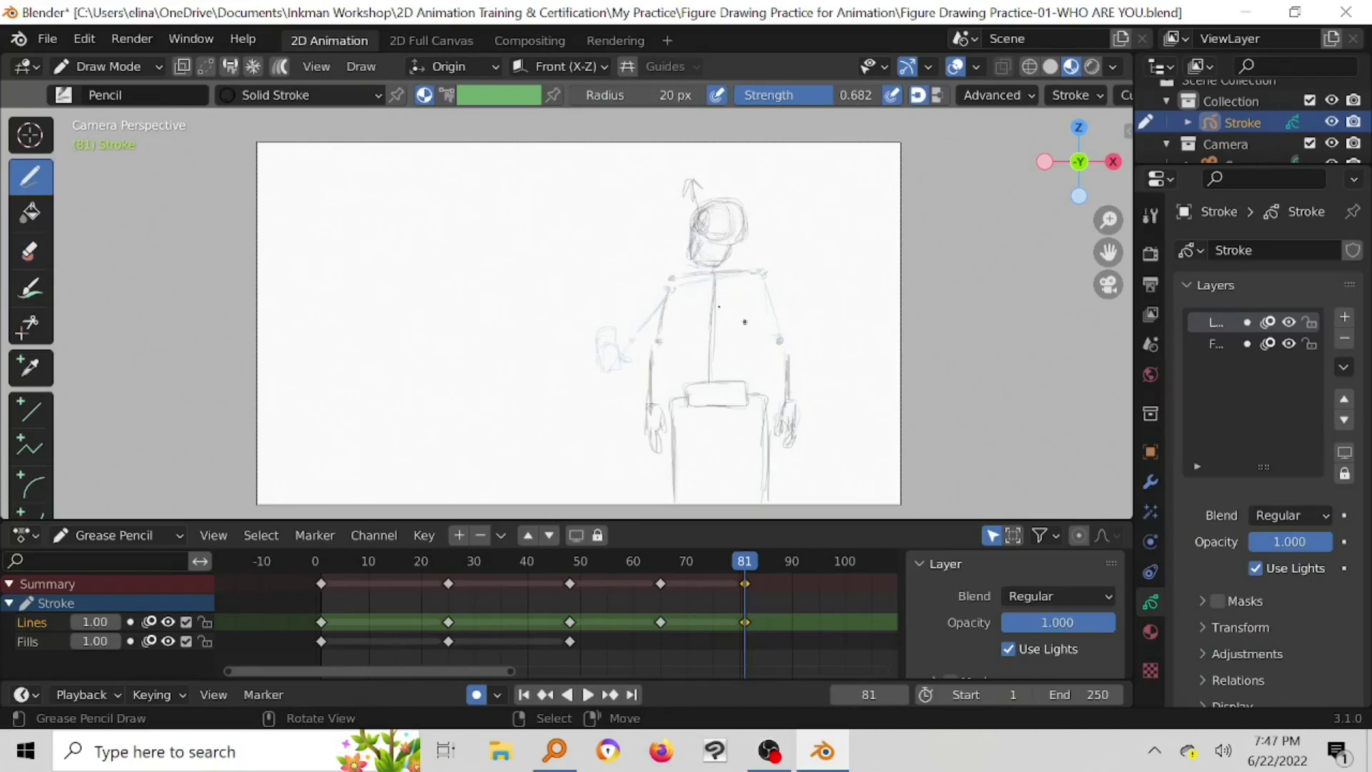
drag(771, 314, 768, 291)
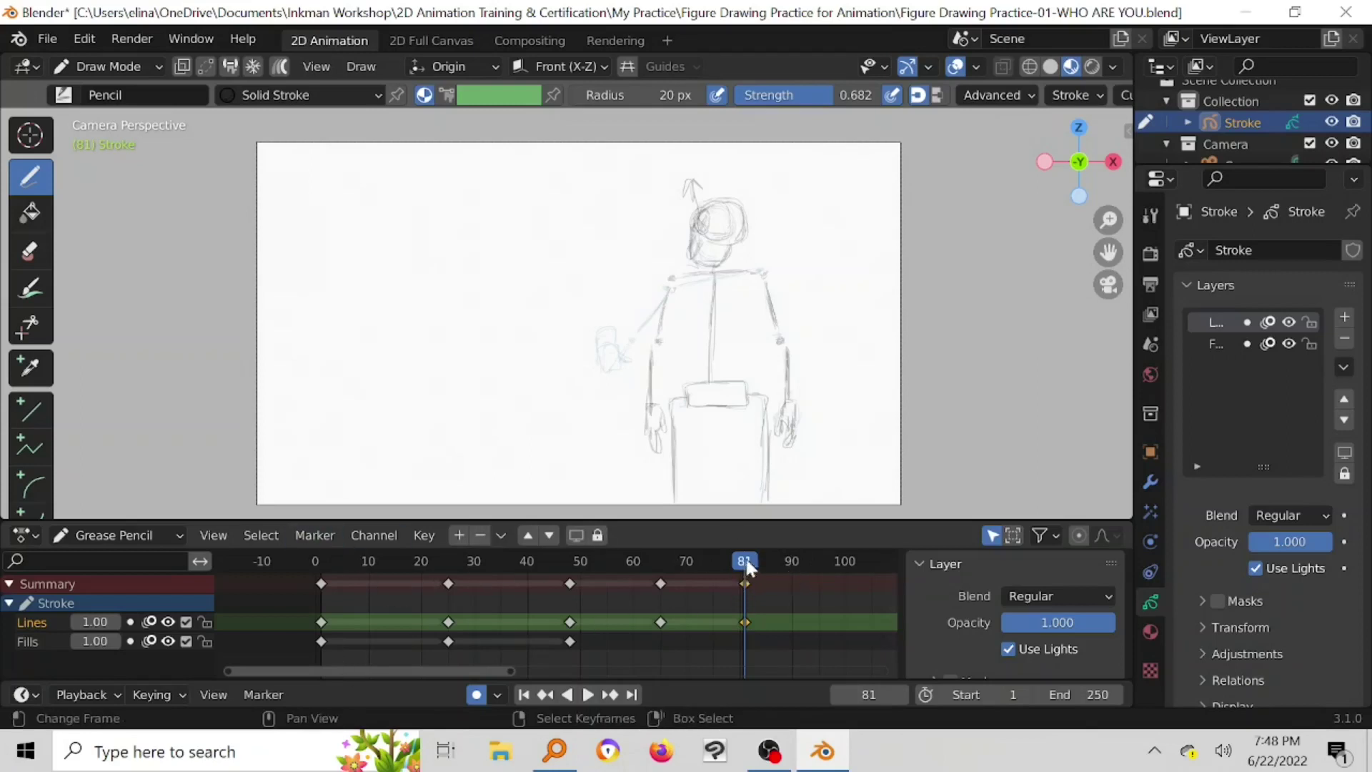
Step: Move to frame 96 and sketch a front-facing head with ears, jaw and neck, plus the spine below it
key(space)
mouse_move(823, 570)
mouse_down()
mouse_move(843, 572)
mouse_move(822, 568)
mouse_up()
key(space)
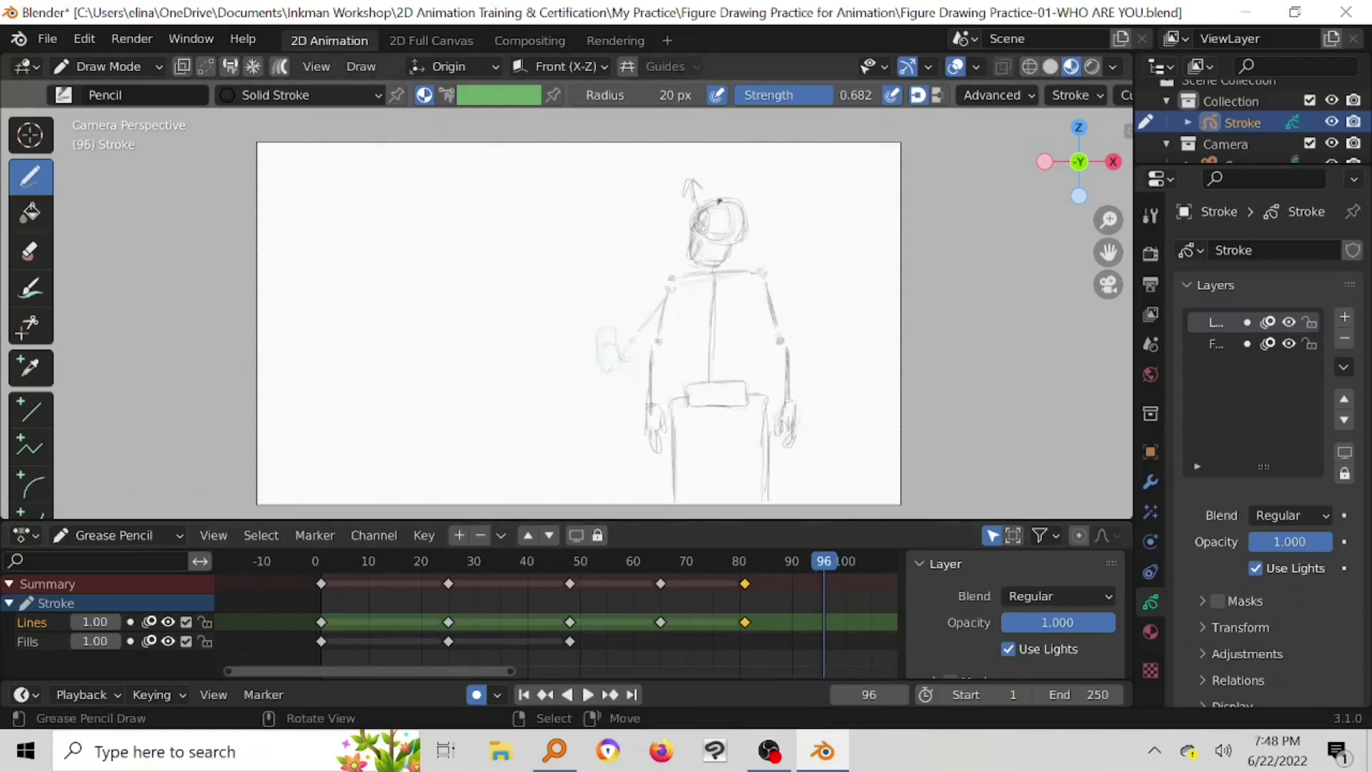
click(714, 213)
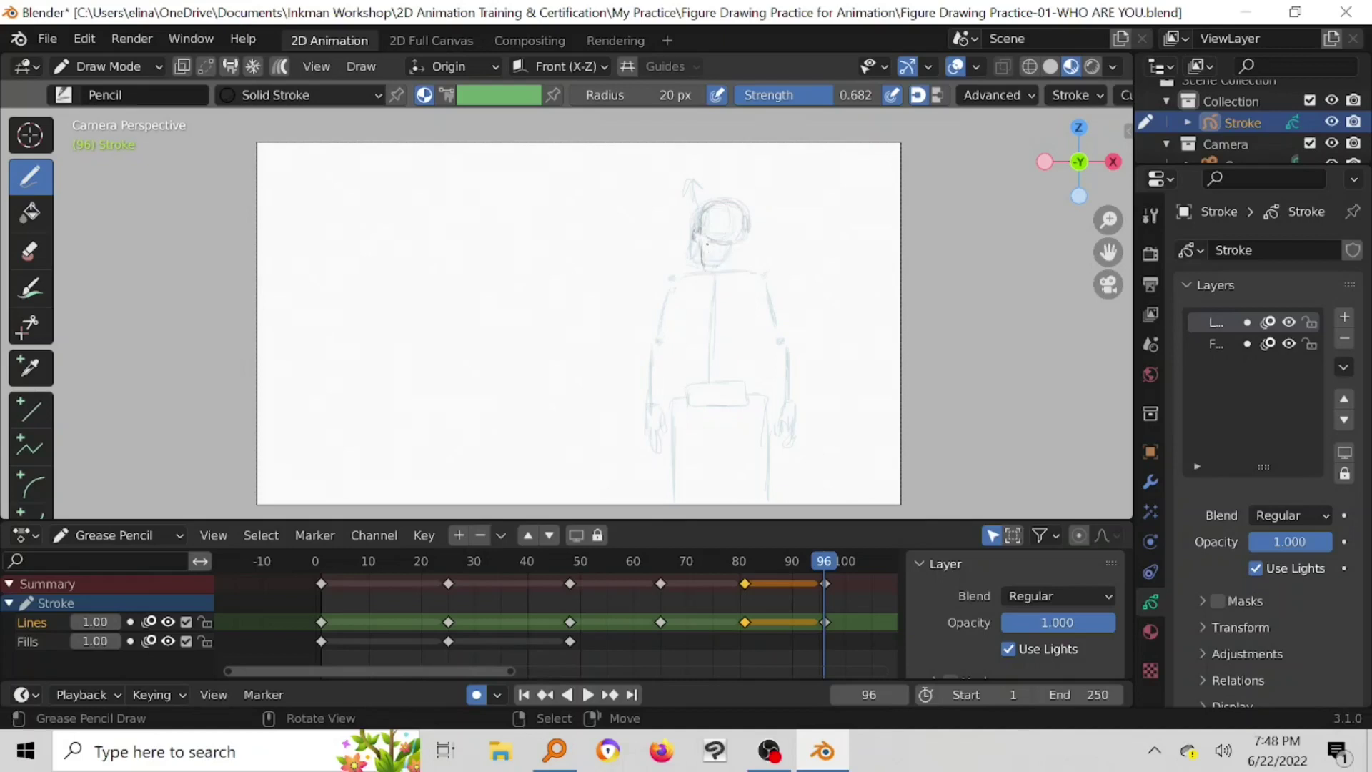
drag(739, 244, 716, 250)
drag(741, 239, 726, 271)
drag(719, 275, 716, 381)
drag(718, 332, 718, 286)
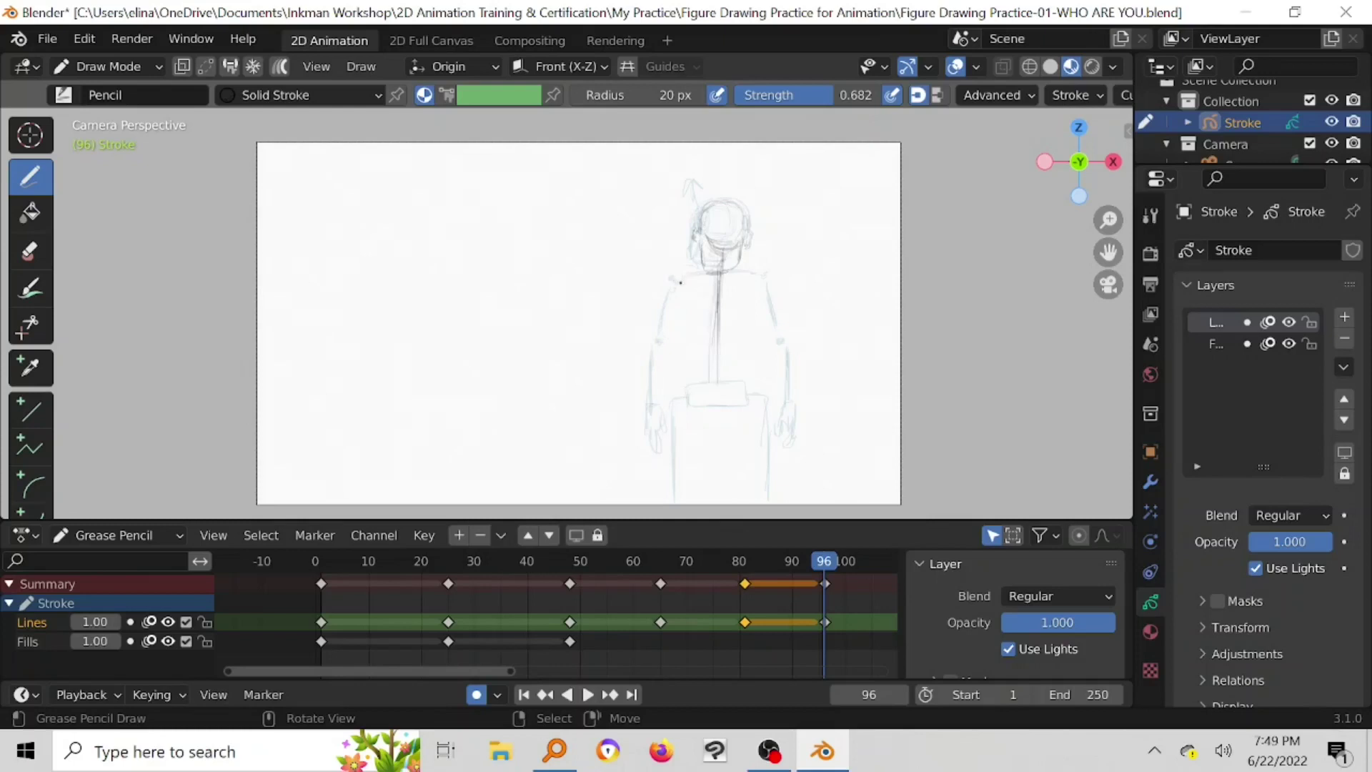
Step: Draw the level shoulder line and both lowered arms with their elbows and hands on frame 96
drag(676, 280, 755, 277)
drag(670, 289, 659, 331)
drag(647, 401, 651, 358)
mouse_move(646, 413)
mouse_down()
mouse_move(660, 417)
mouse_move(653, 442)
mouse_up()
drag(768, 292, 782, 428)
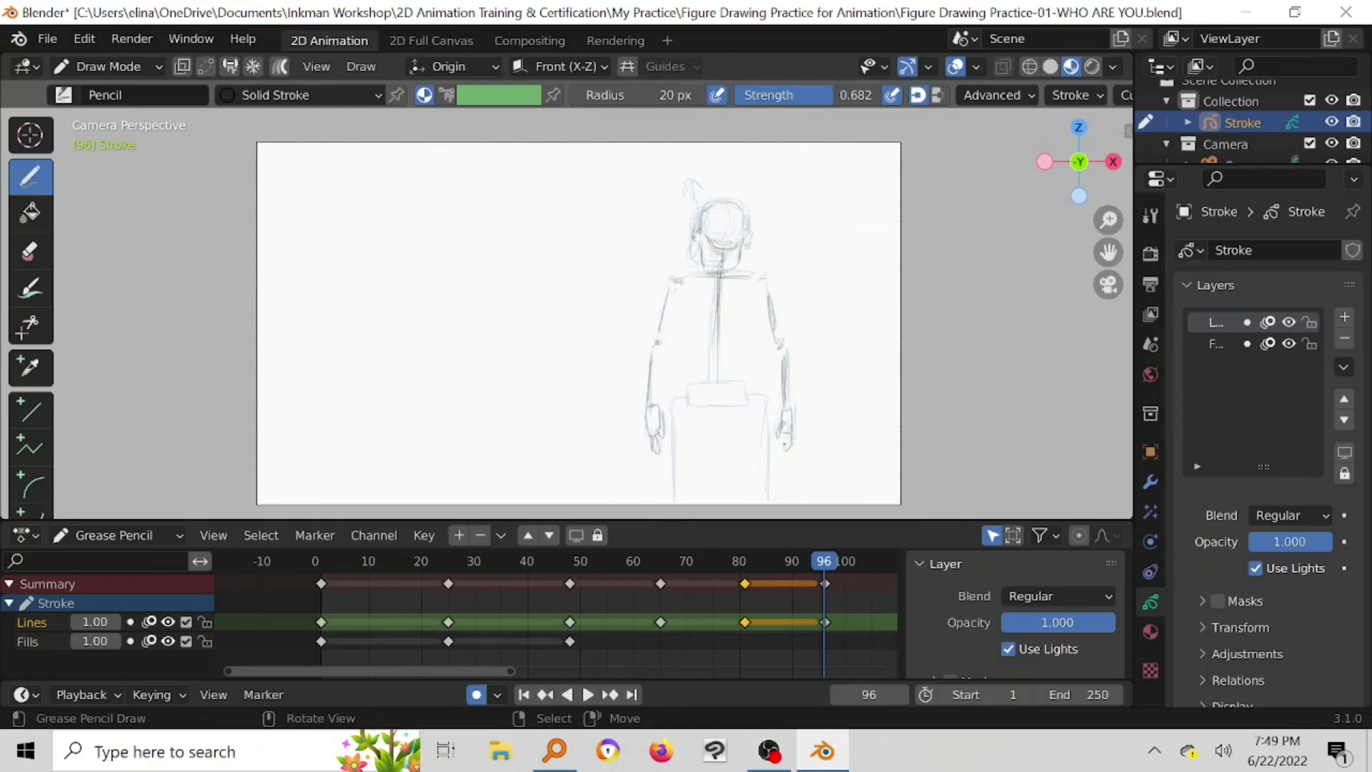
Step: Sketch the pelvis box and leg lines, refine the face, and add an upward arrow beside the head
mouse_move(690, 405)
mouse_down()
mouse_move(724, 385)
mouse_move(677, 441)
mouse_move(679, 504)
mouse_up()
drag(756, 395, 764, 488)
drag(701, 256, 699, 233)
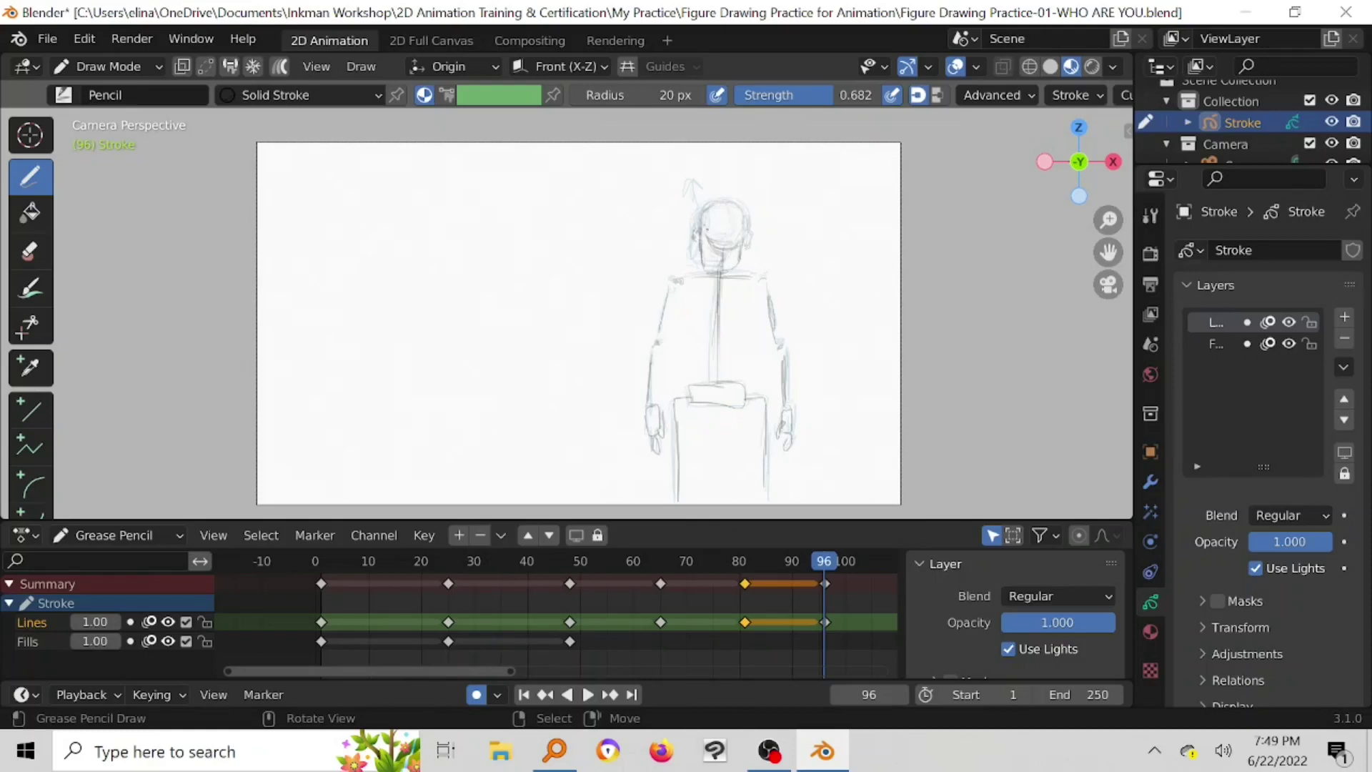
drag(785, 234, 783, 198)
Step: Erase the messy neck and spine strokes, redraw the spine with Pencil, and touch up the shoulder and arm beside it
key(e)
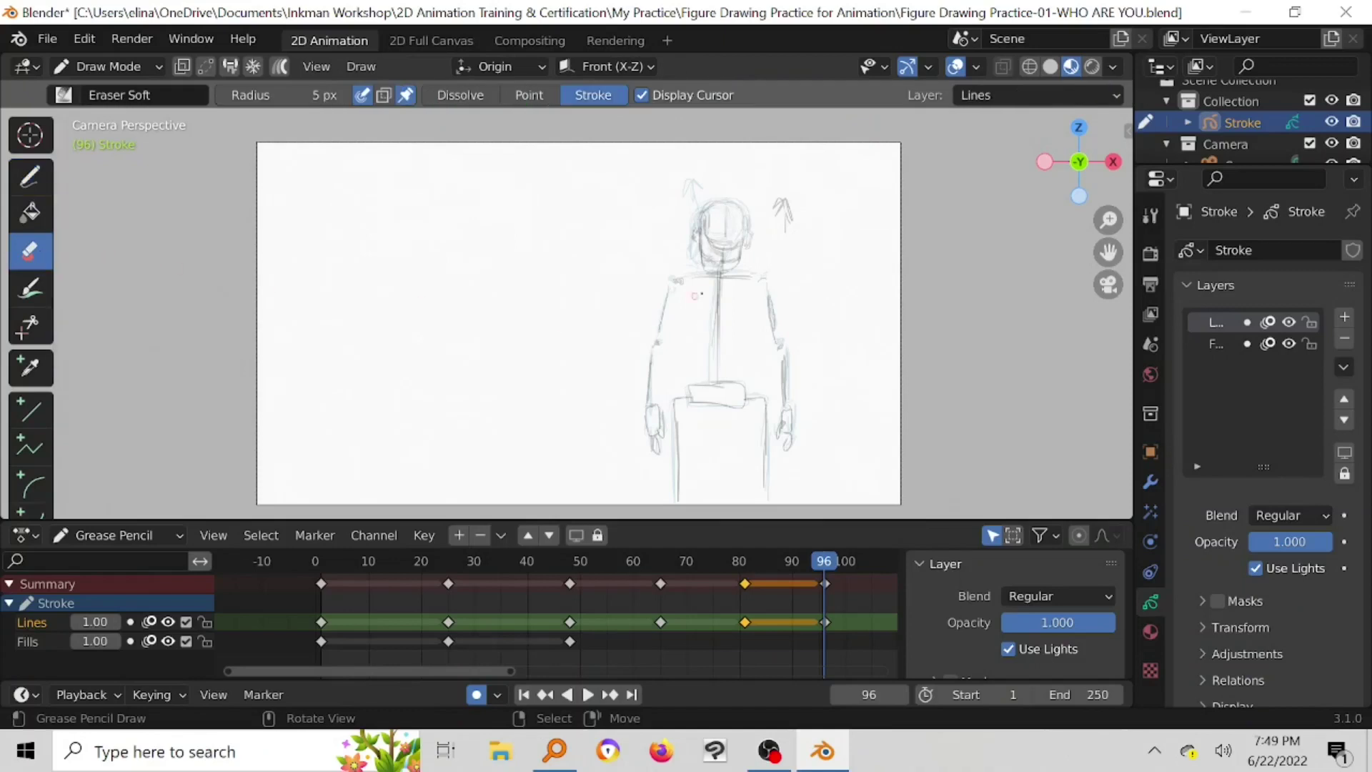
click(715, 271)
key(d)
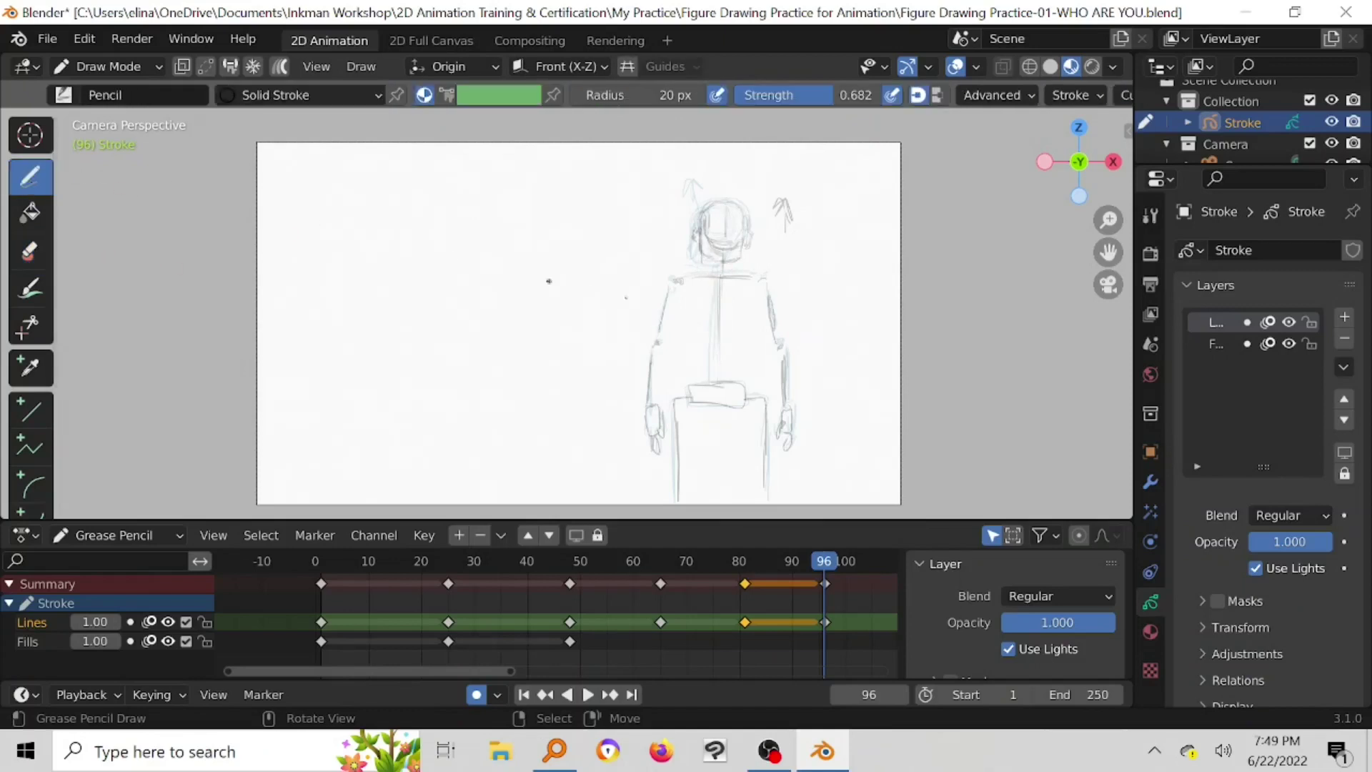
drag(718, 279, 717, 374)
drag(779, 312, 778, 353)
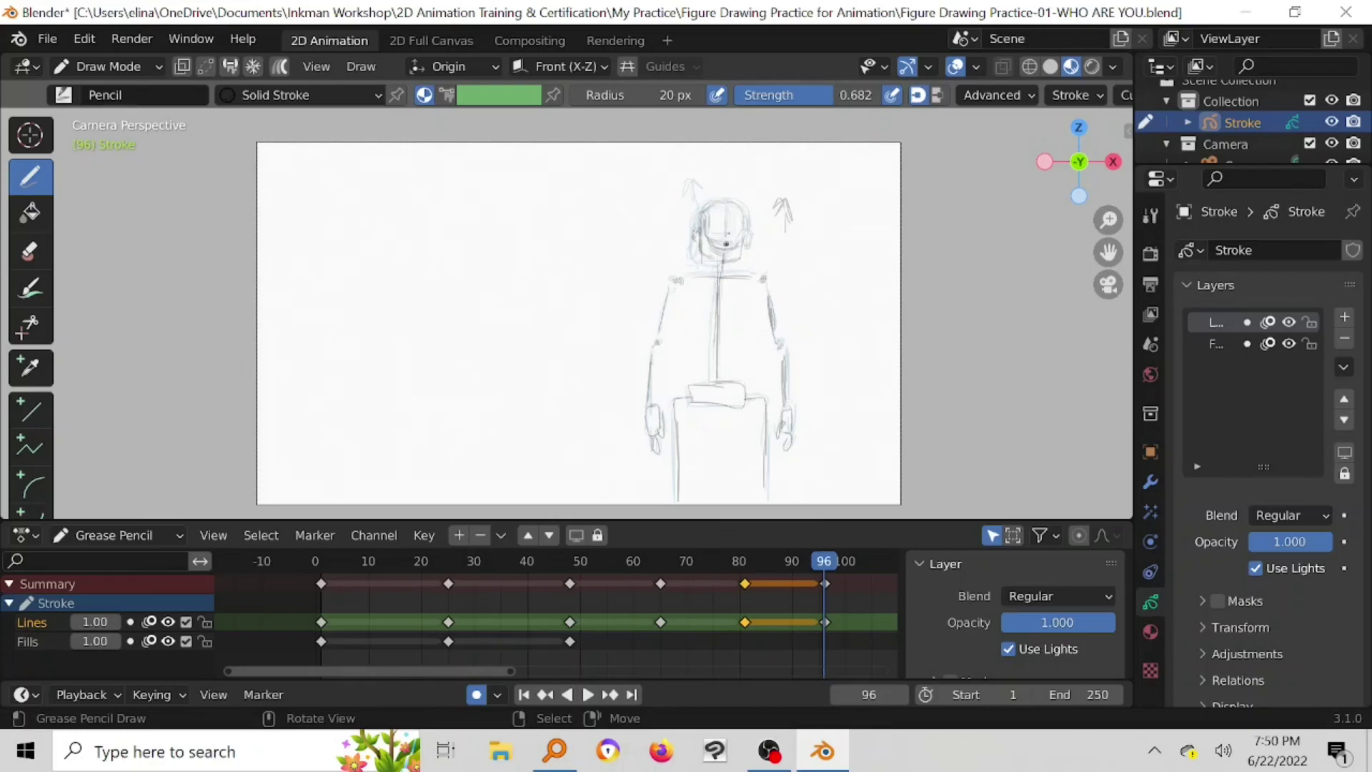
Step: Move the playhead to frame 110 and draw the shoulder line of the new pose
drag(814, 556, 878, 564)
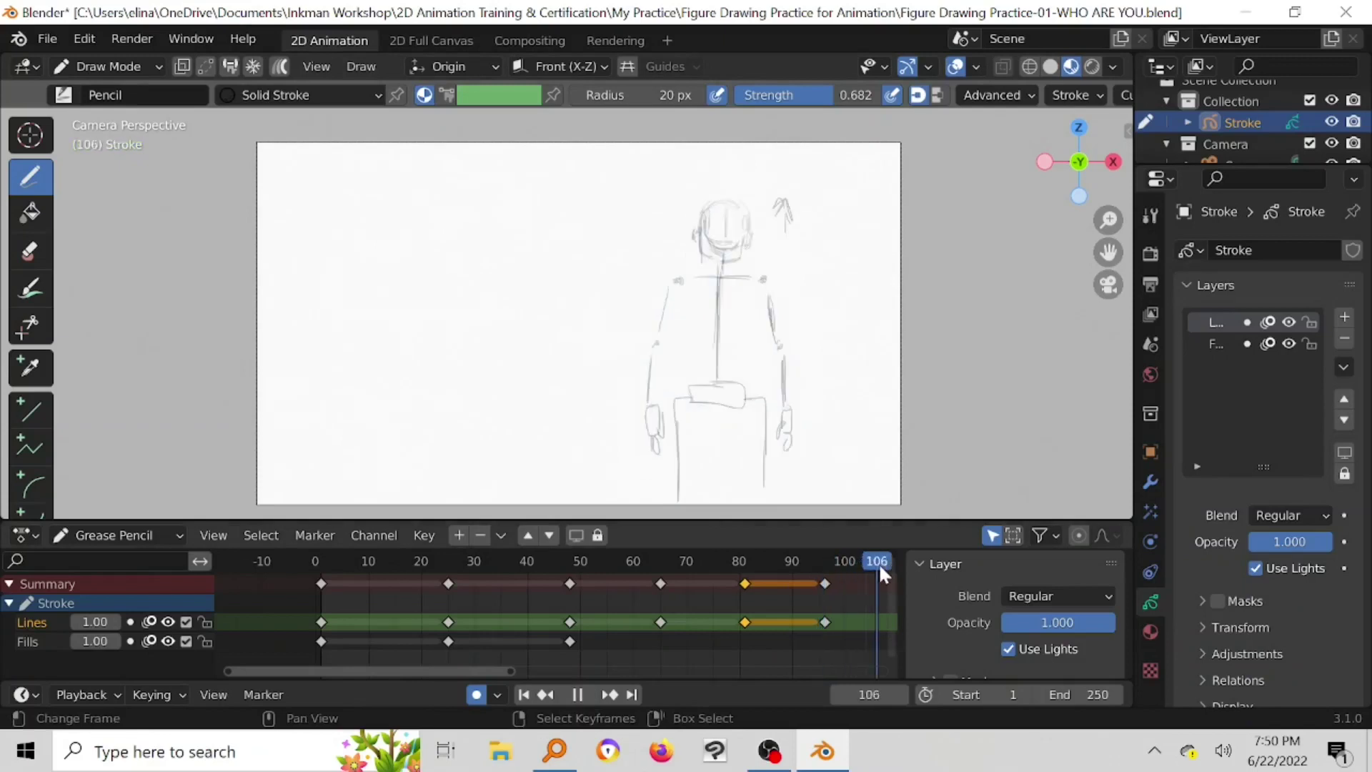
drag(479, 667, 543, 673)
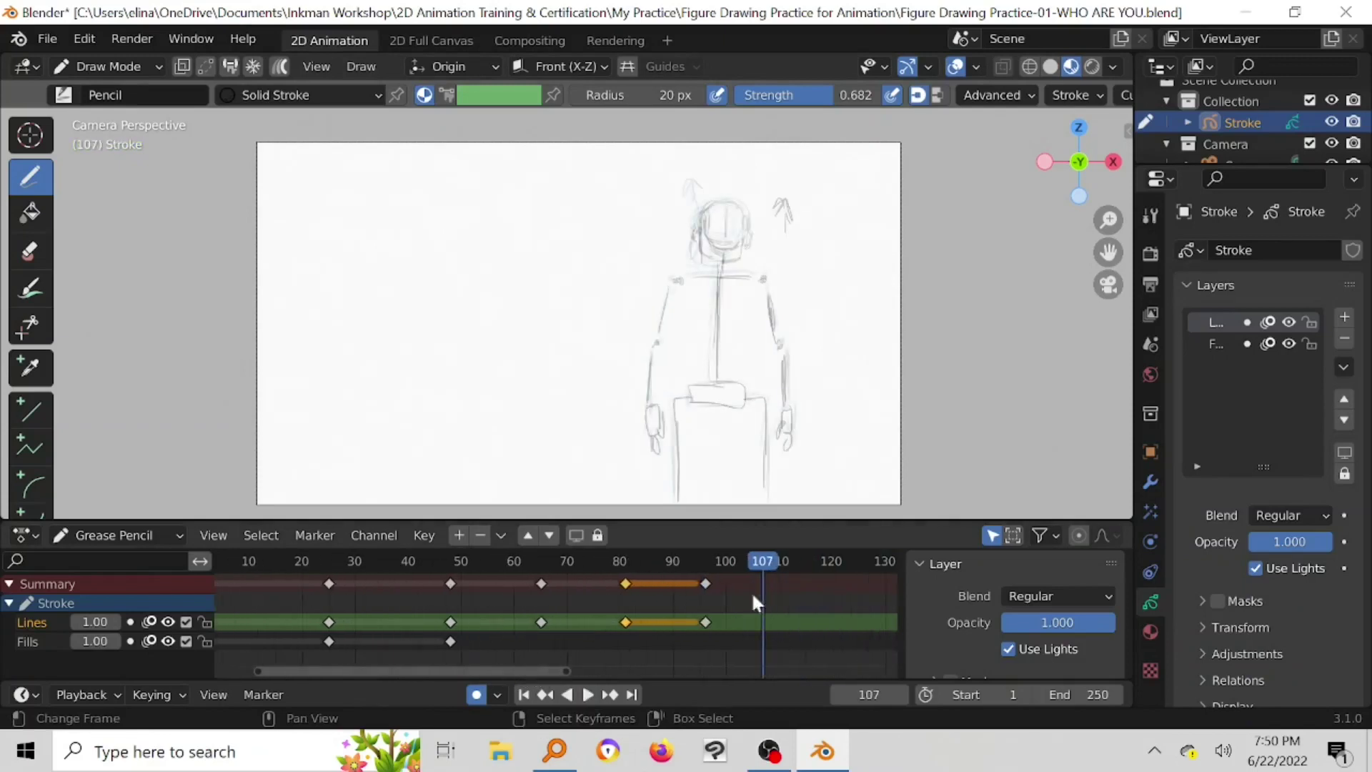
click(779, 558)
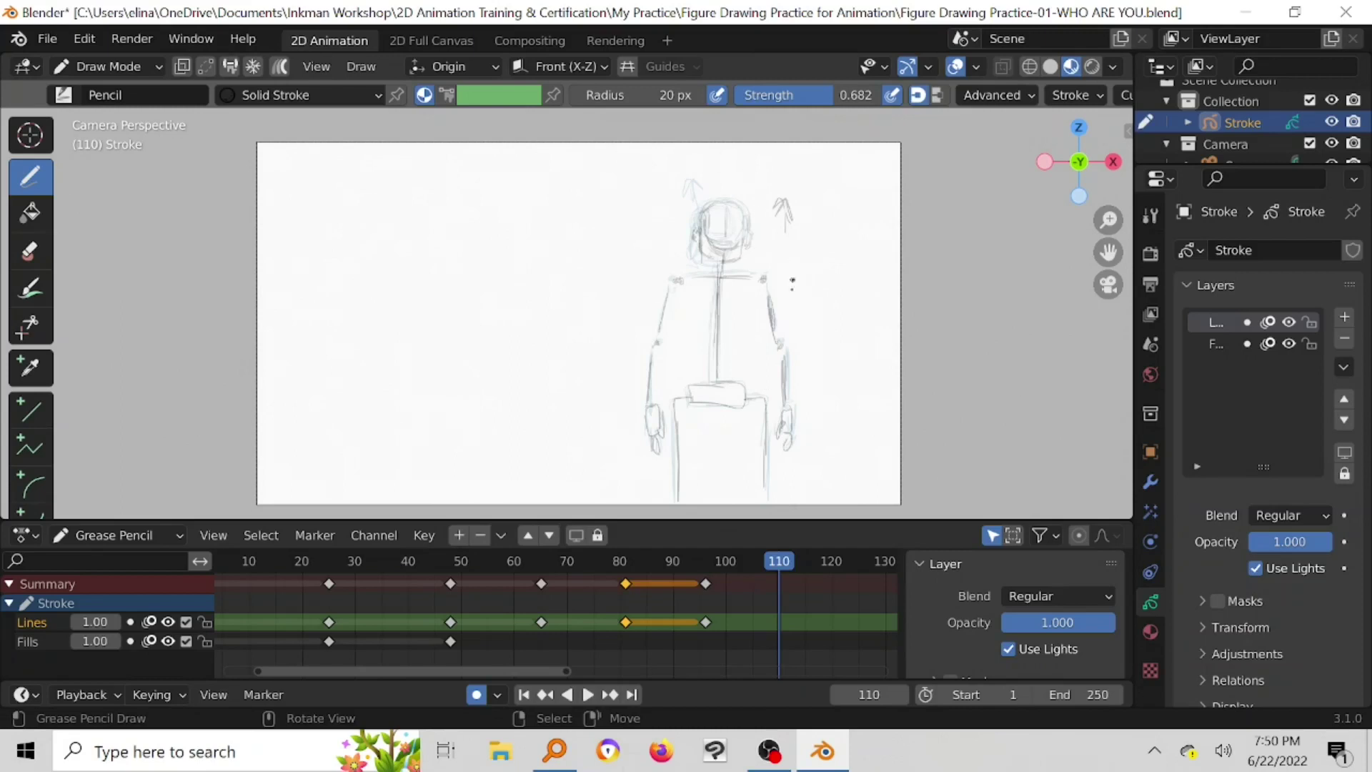
click(690, 275)
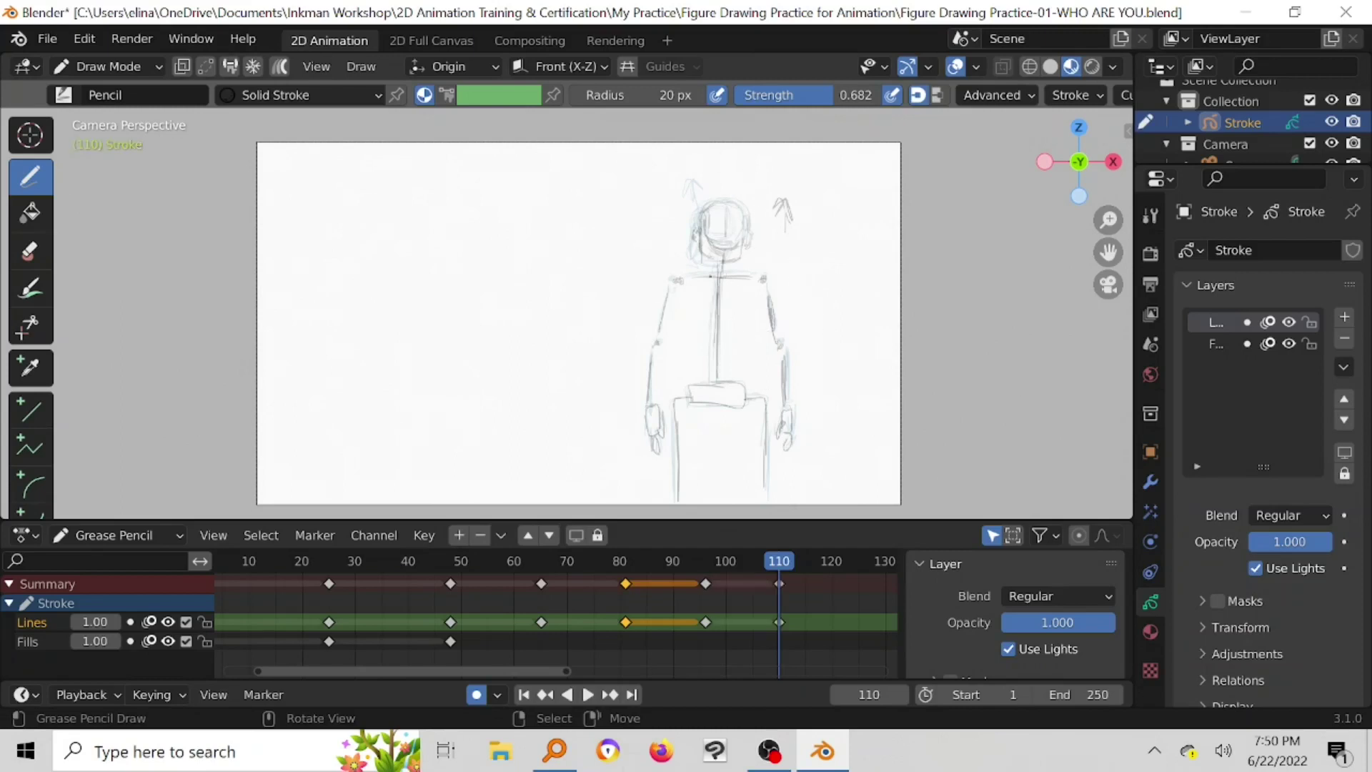
drag(719, 276, 760, 278)
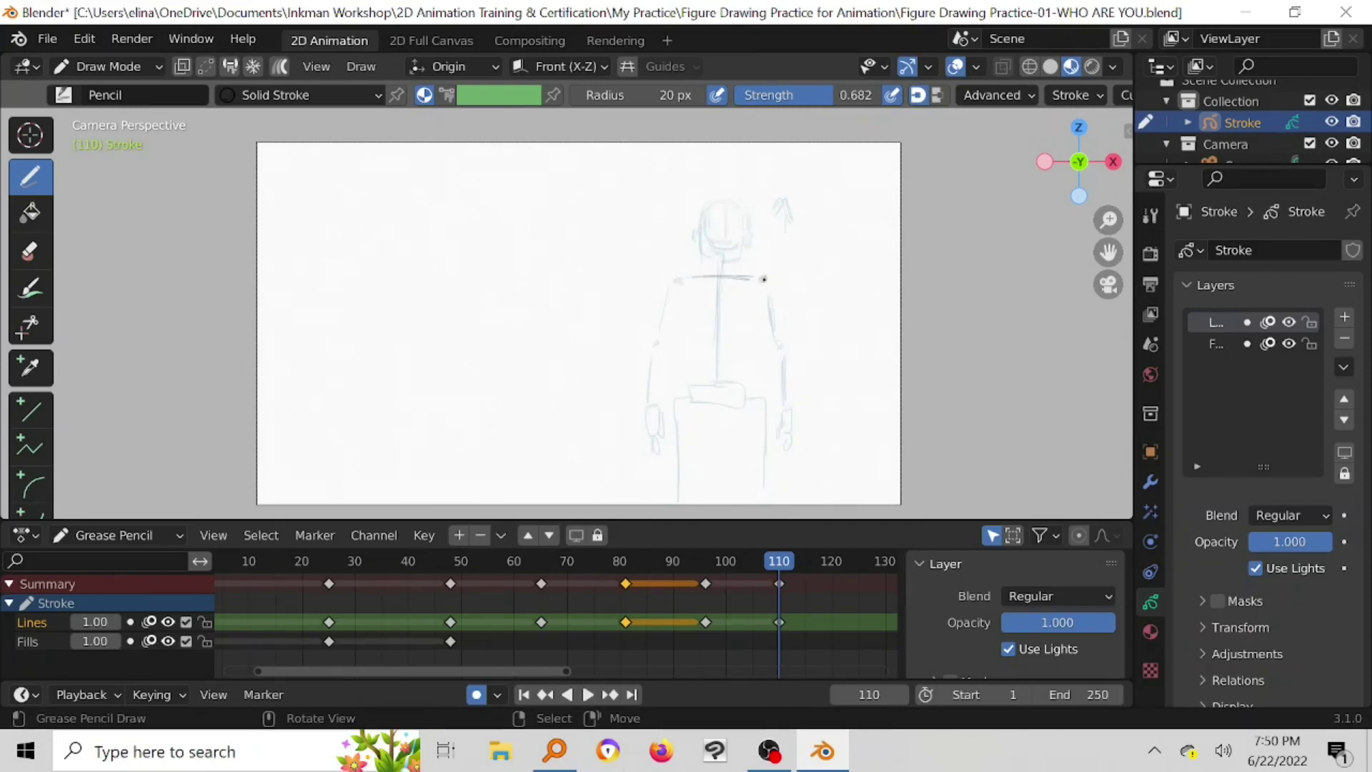
Step: Sketch one arm raised straight up from the shoulder, with its hand and fingers above the camera frame
drag(765, 127, 768, 170)
drag(766, 263, 764, 239)
drag(762, 213, 760, 184)
shift+middle_drag(806, 224, 796, 286)
drag(750, 221, 746, 188)
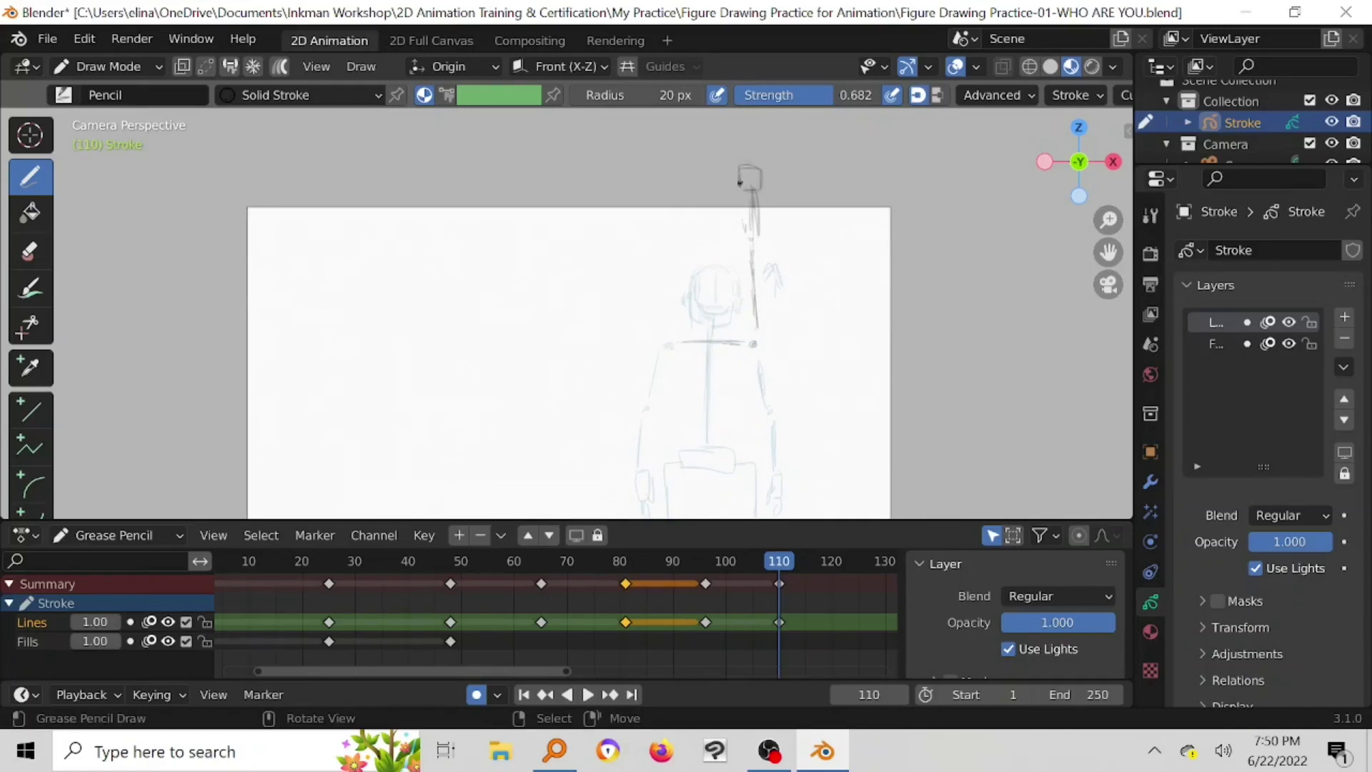
mouse_move(736, 183)
mouse_down()
mouse_move(737, 140)
mouse_move(751, 149)
mouse_up()
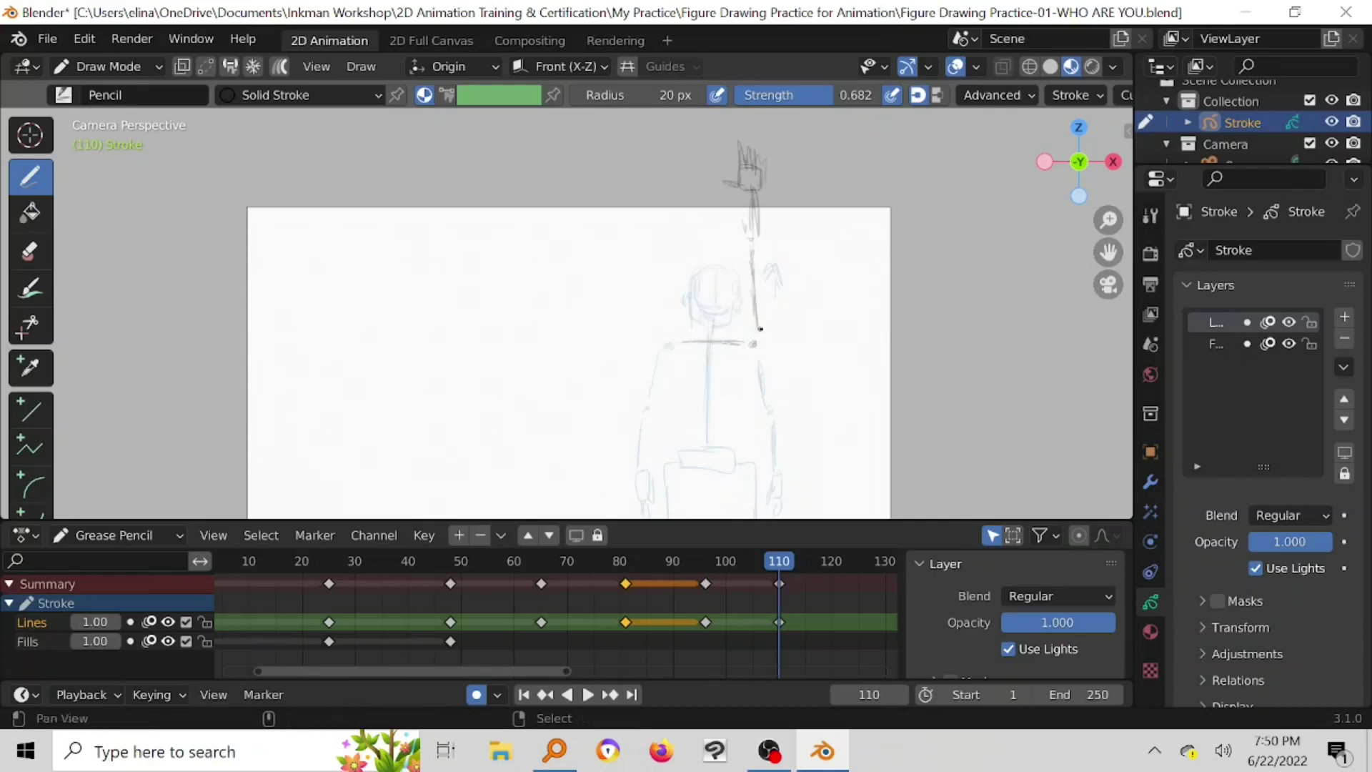
Step: Lasso-select the raised arm and hand strokes in Edit Mode, tilt them about 5 degrees toward the head, and reposition them above the shoulder
shift+middle_drag(758, 327, 759, 291)
click(118, 67)
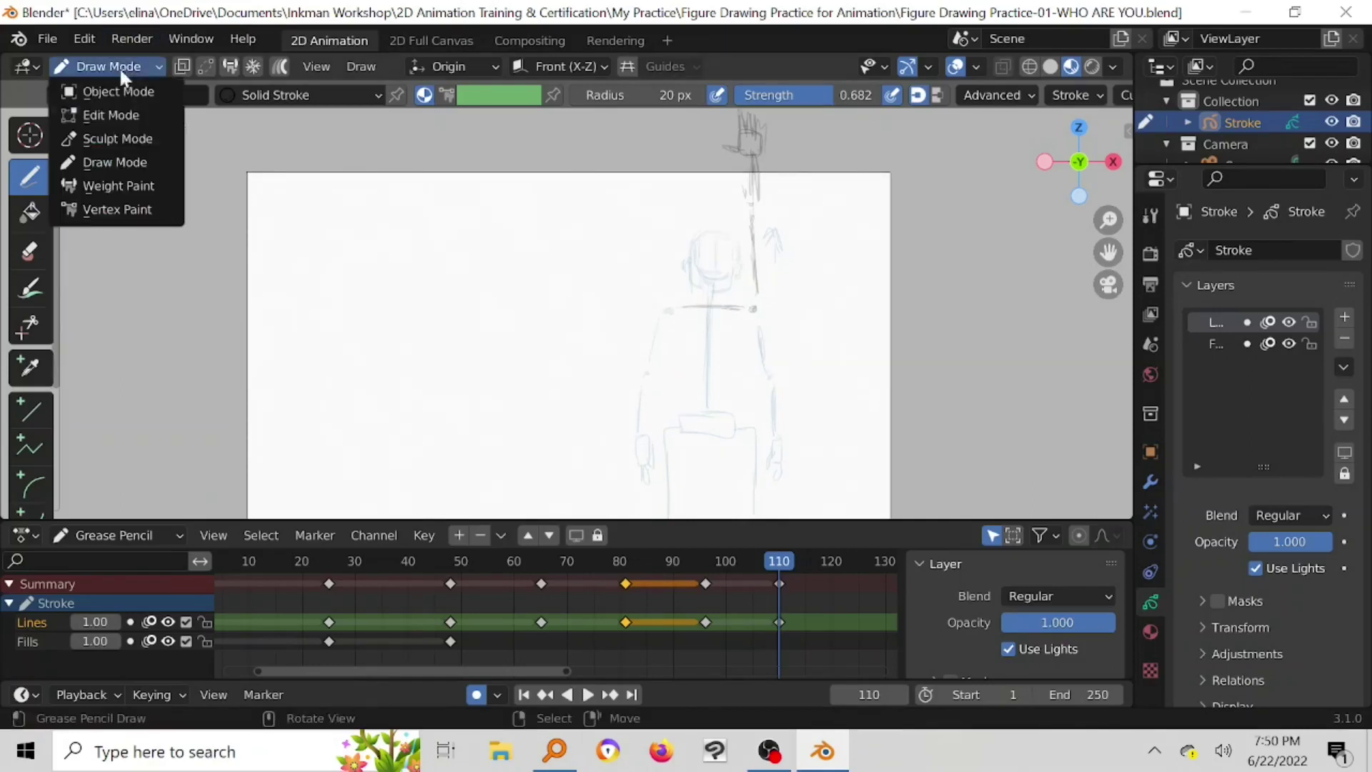
click(115, 116)
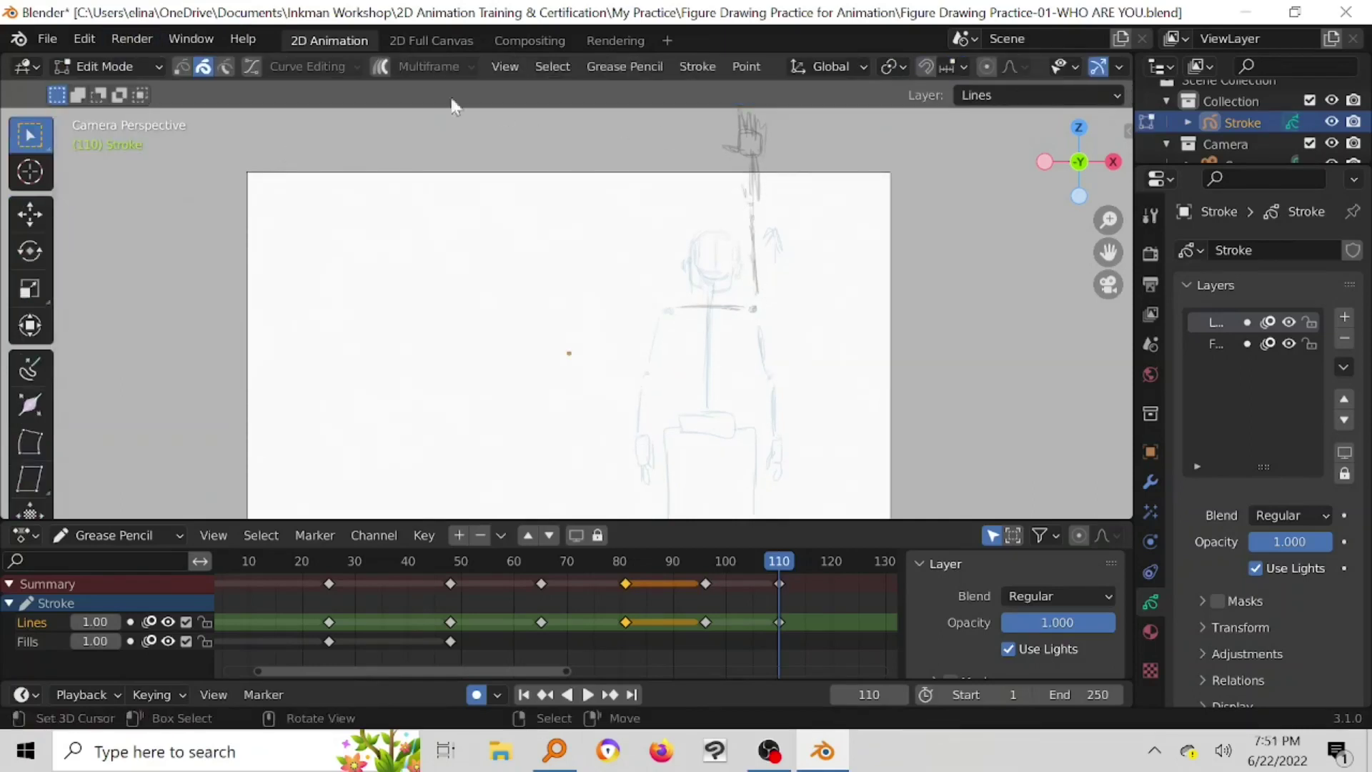
click(552, 66)
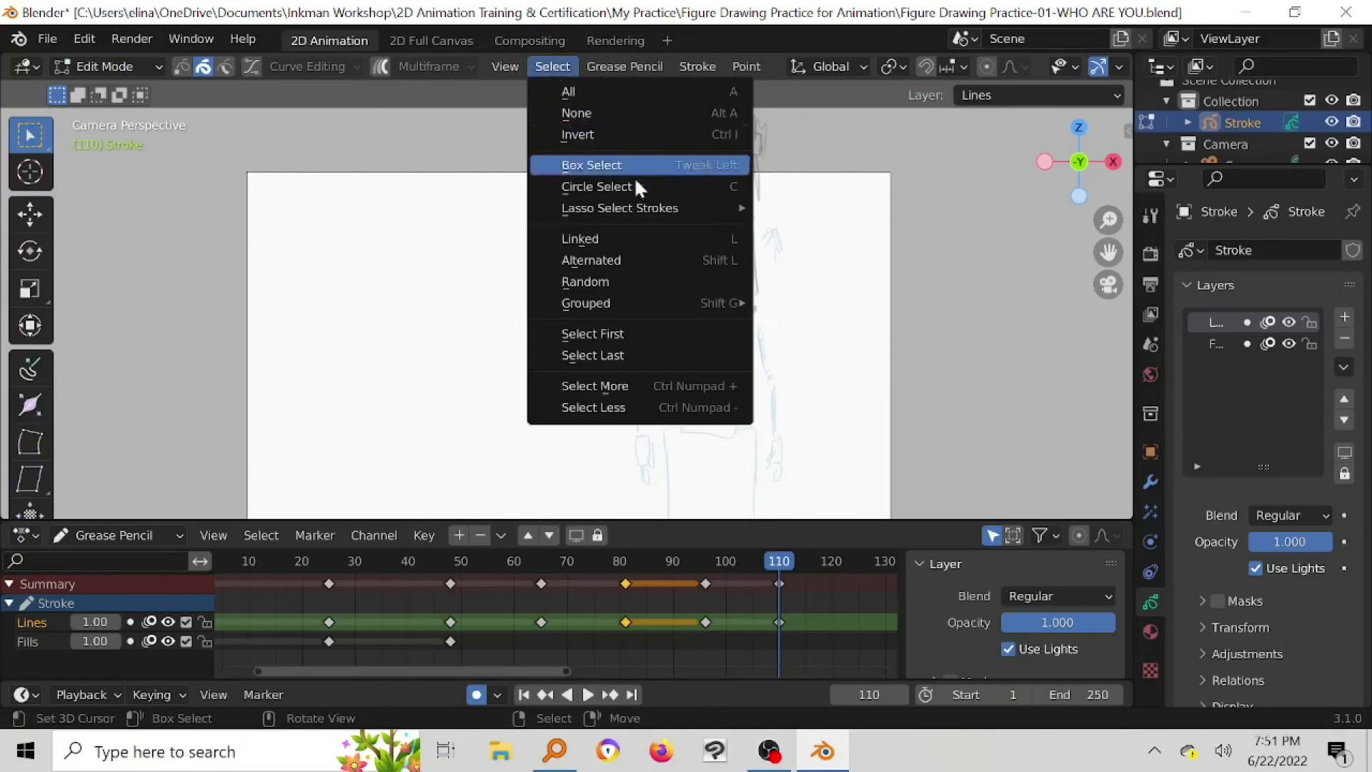
mouse_move(649, 211)
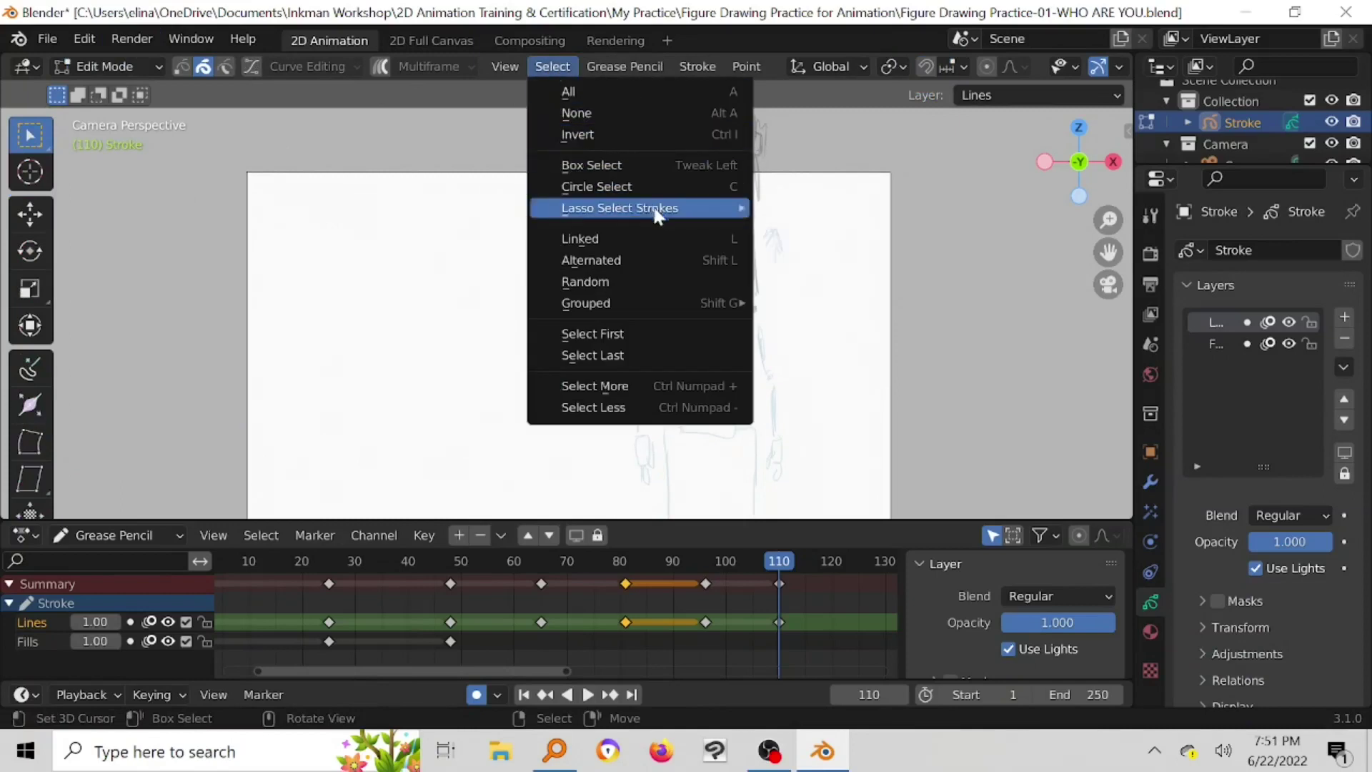
click(793, 207)
mouse_move(723, 109)
mouse_down()
mouse_move(781, 159)
mouse_move(760, 207)
mouse_move(768, 293)
mouse_move(756, 314)
mouse_move(729, 161)
mouse_up()
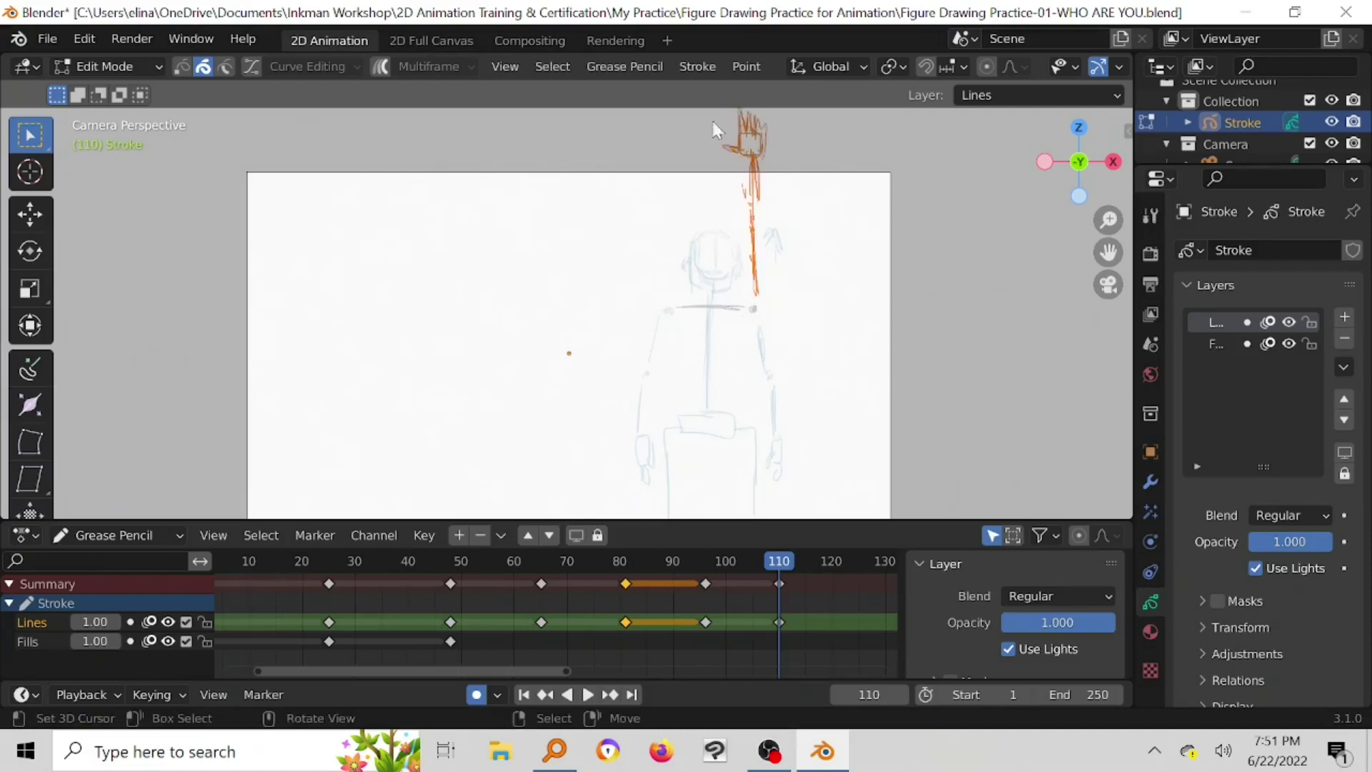
key(r)
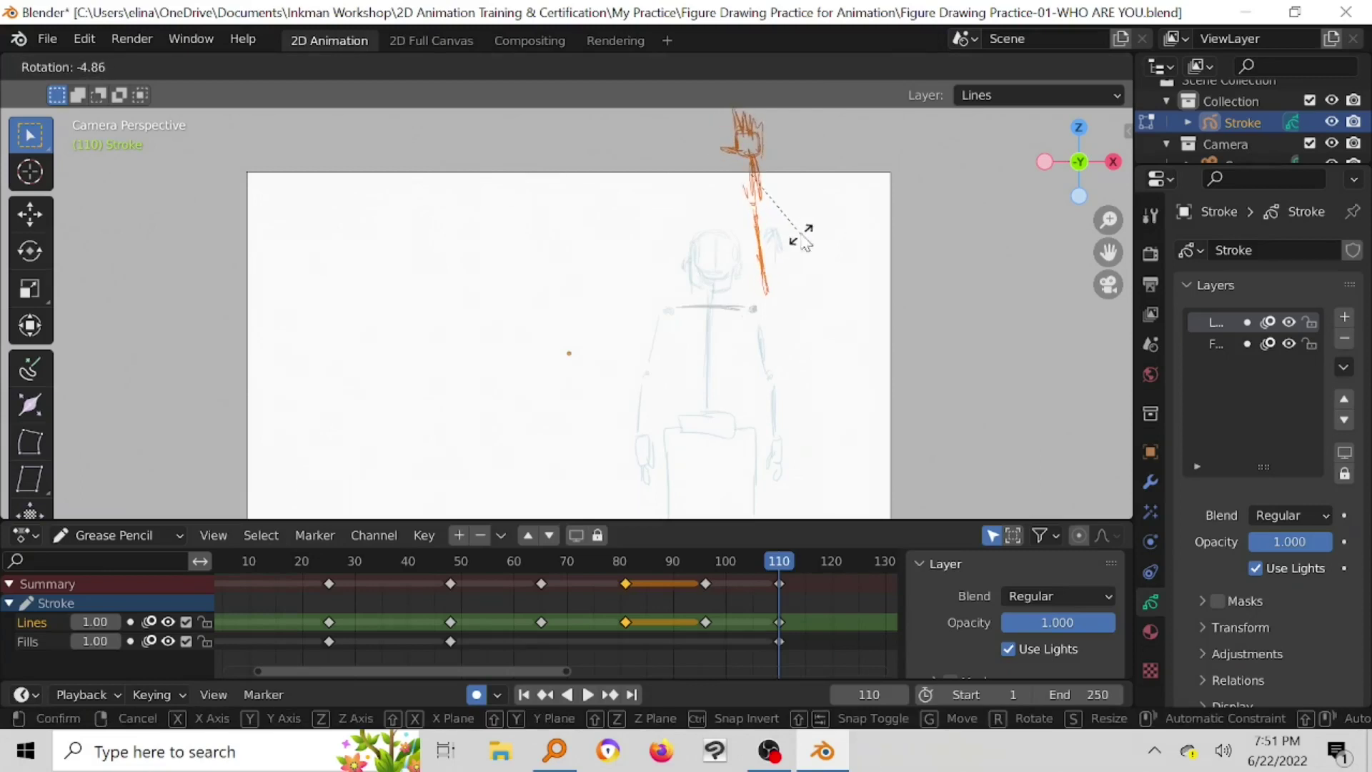
click(800, 239)
key(g)
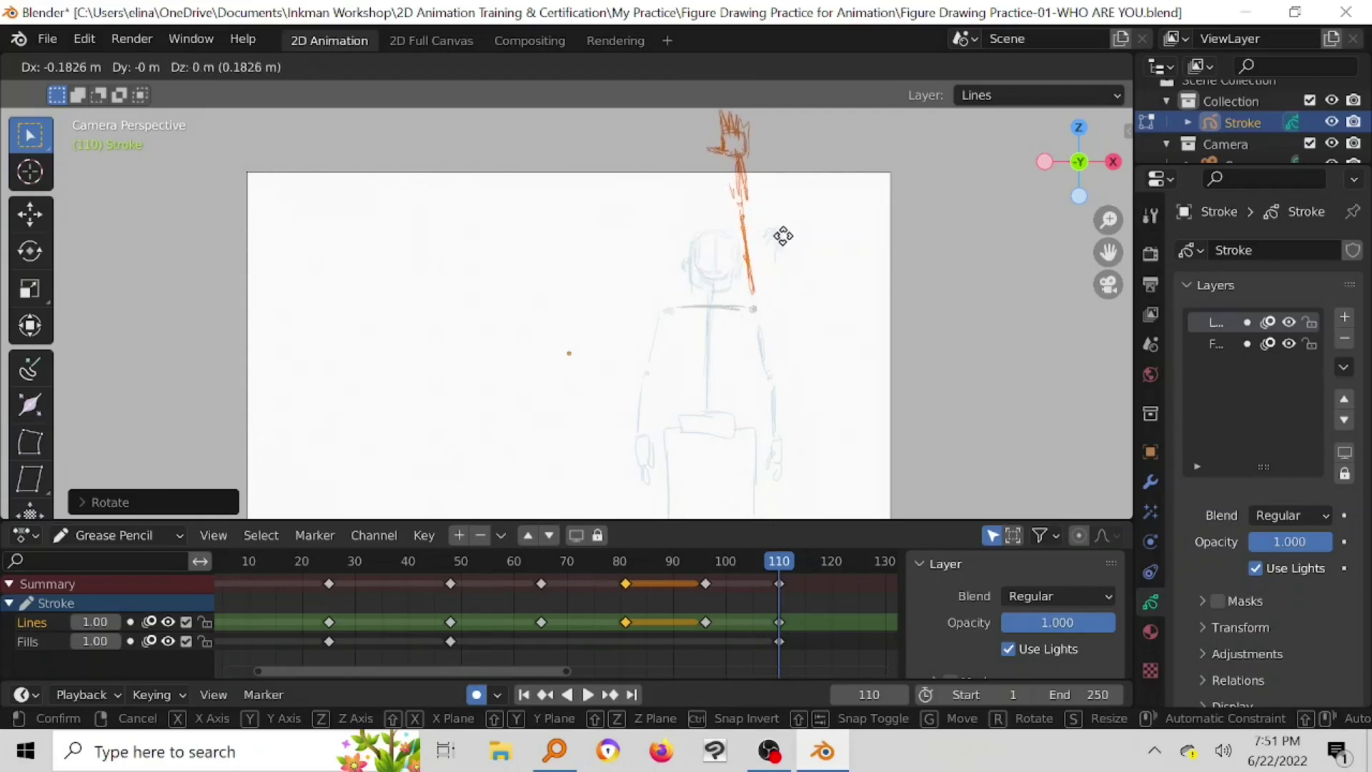
click(783, 239)
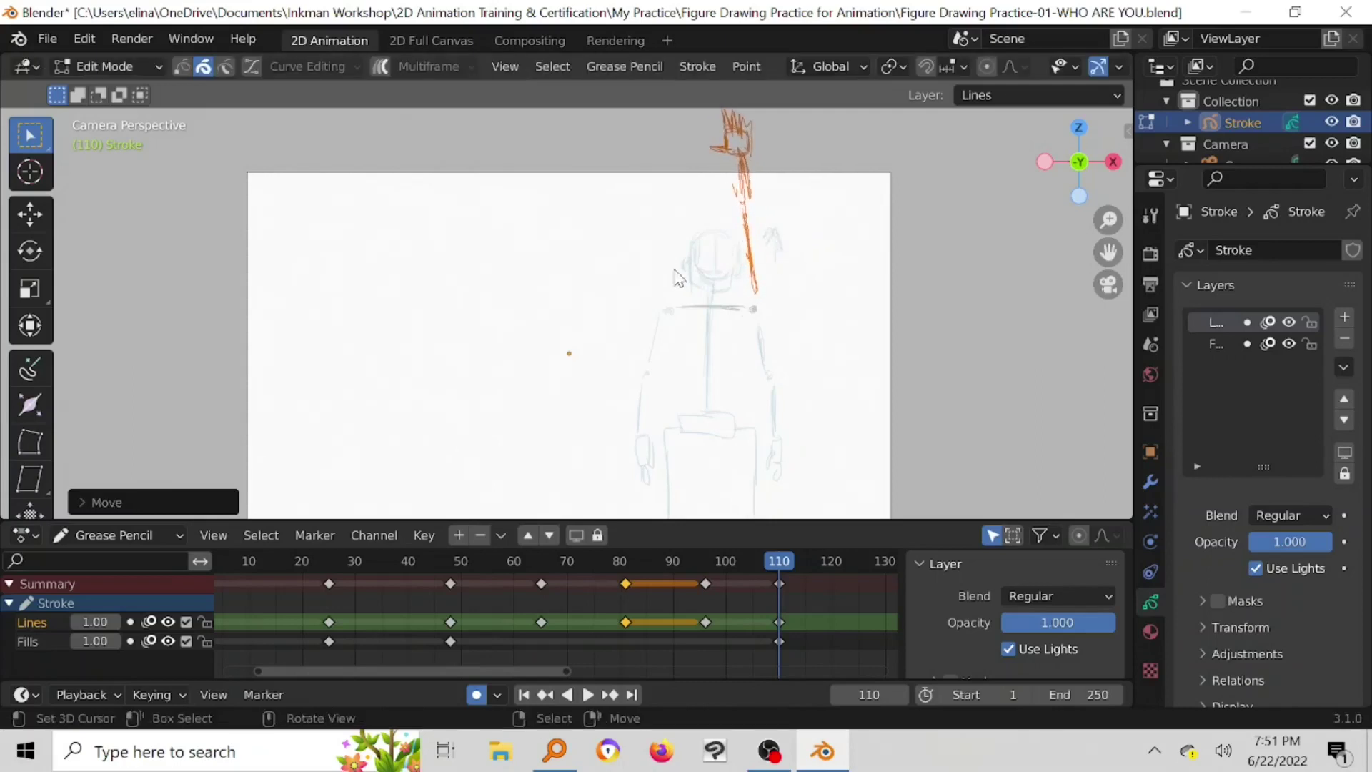
Step: Return to Draw Mode and sketch the head outline and the lowered arm with its joints and hand
click(93, 67)
click(131, 162)
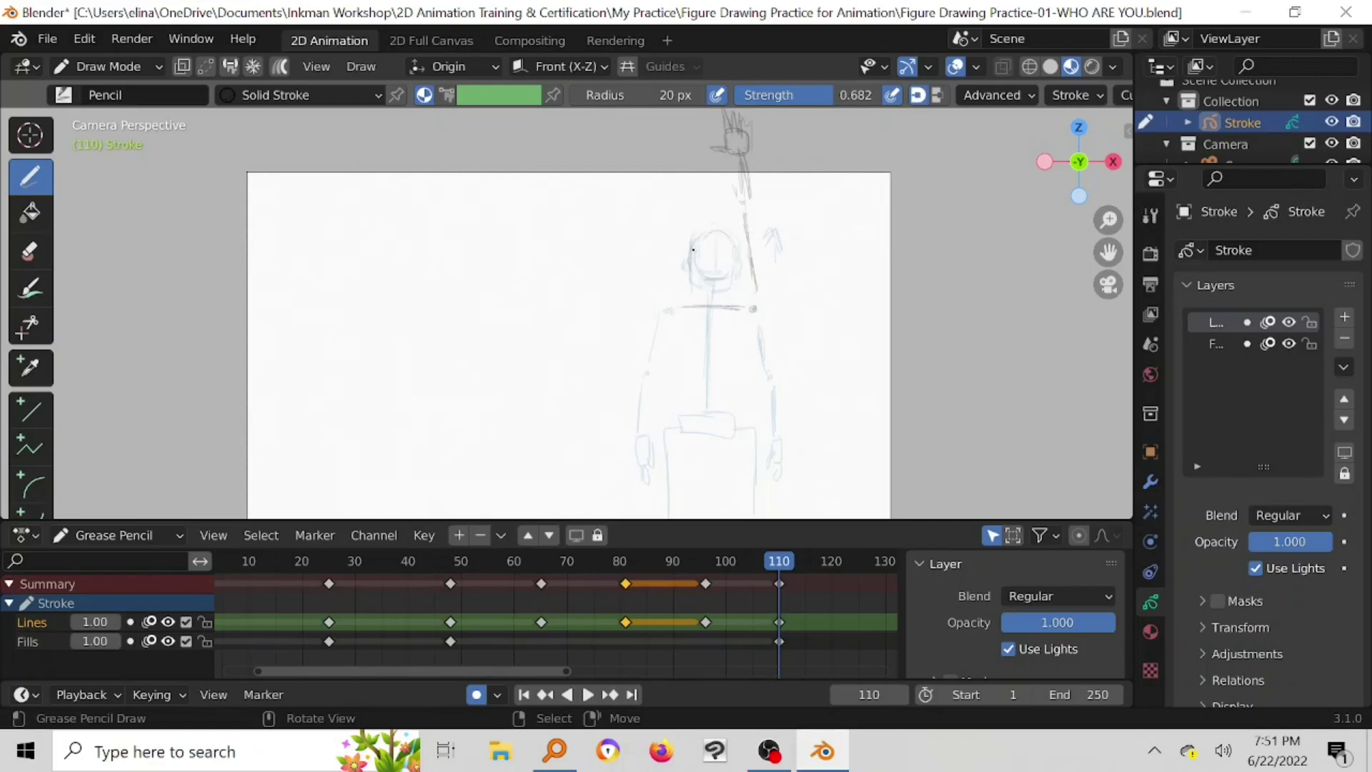
drag(733, 236, 710, 226)
shift+middle_drag(701, 316, 703, 245)
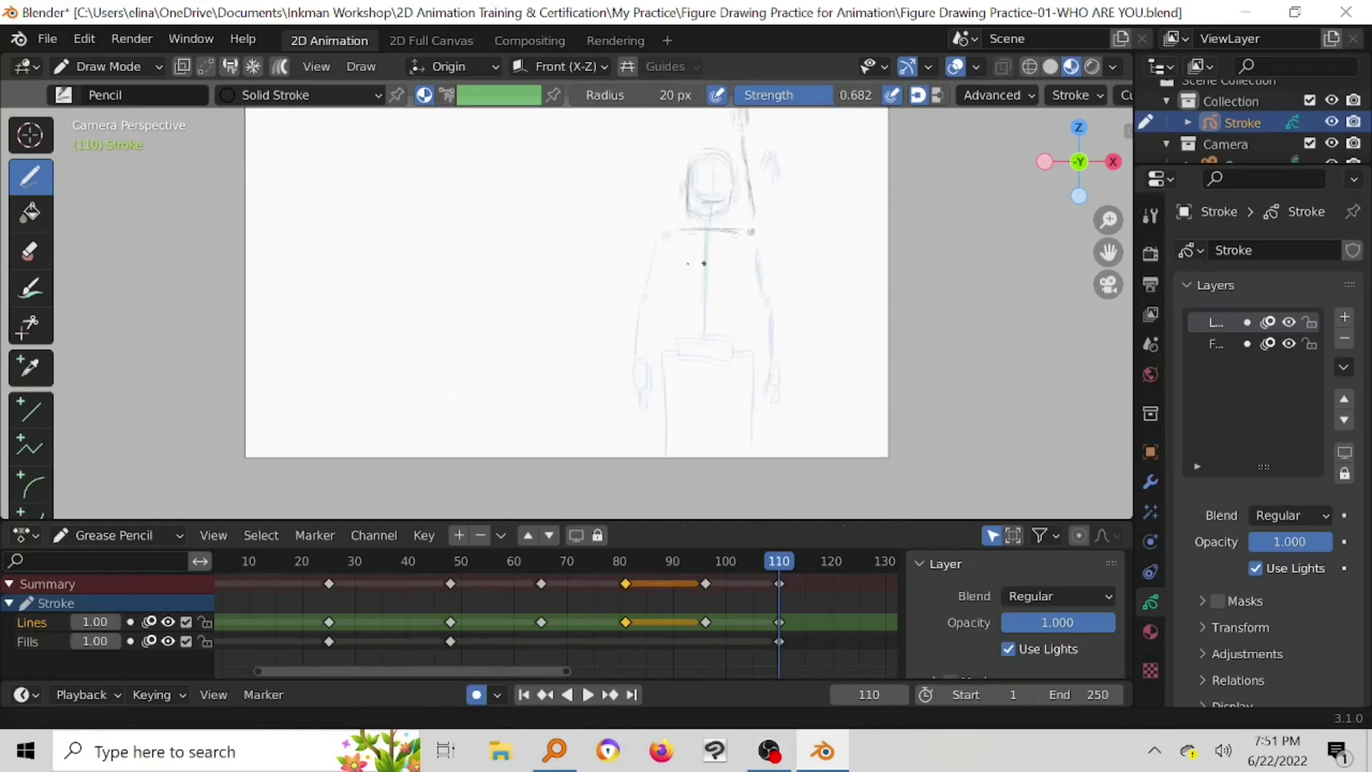
drag(651, 249, 646, 286)
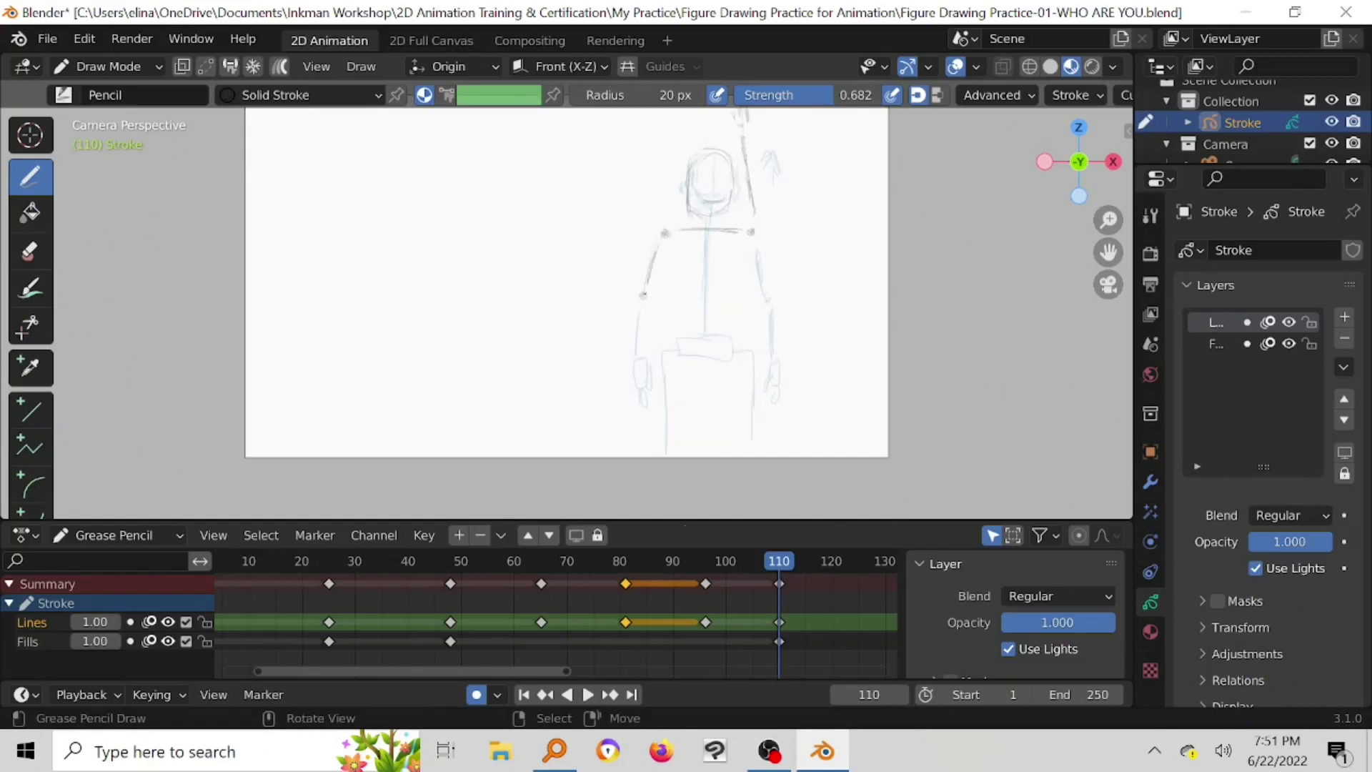
drag(636, 343, 650, 408)
Step: Sketch the hand beside the other hip, the pelvis box, both leg lines and the spine of the frame 110 pose
drag(776, 359, 767, 383)
mouse_move(676, 349)
mouse_down()
mouse_move(734, 335)
mouse_move(688, 358)
mouse_move(667, 459)
mouse_up()
drag(750, 352, 750, 444)
drag(707, 246, 702, 327)
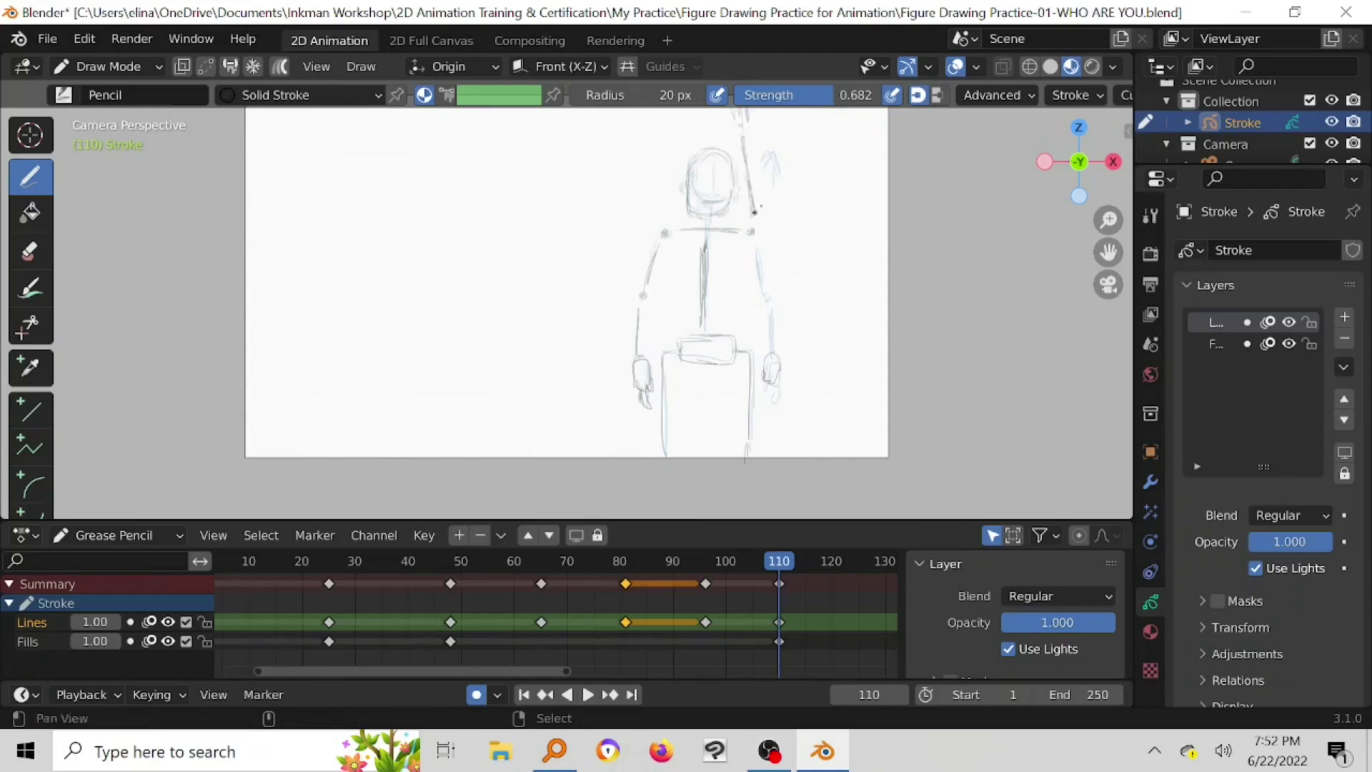
Step: Erase the raised forearm's rough strokes, redraw the forearm as a simple Pencil line, and save the file
shift+middle_drag(736, 229, 716, 293)
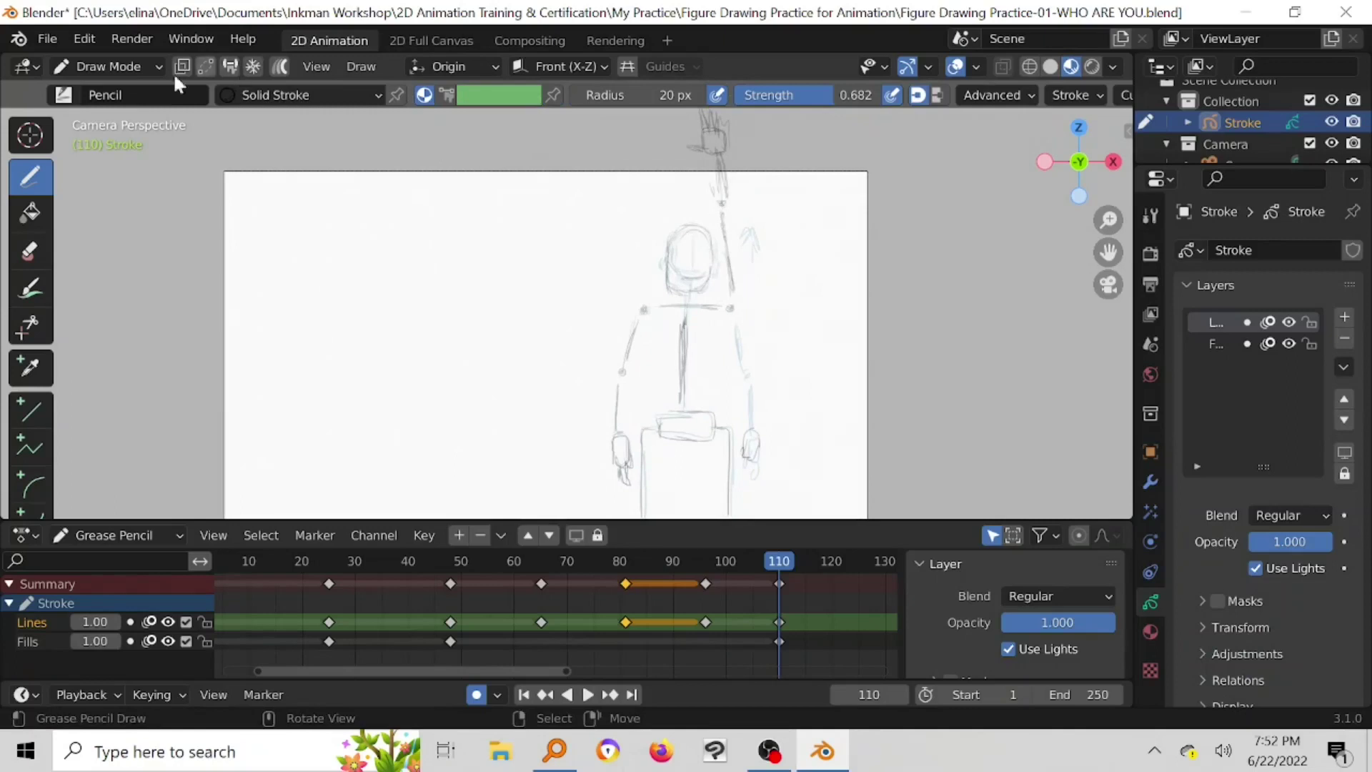
click(140, 63)
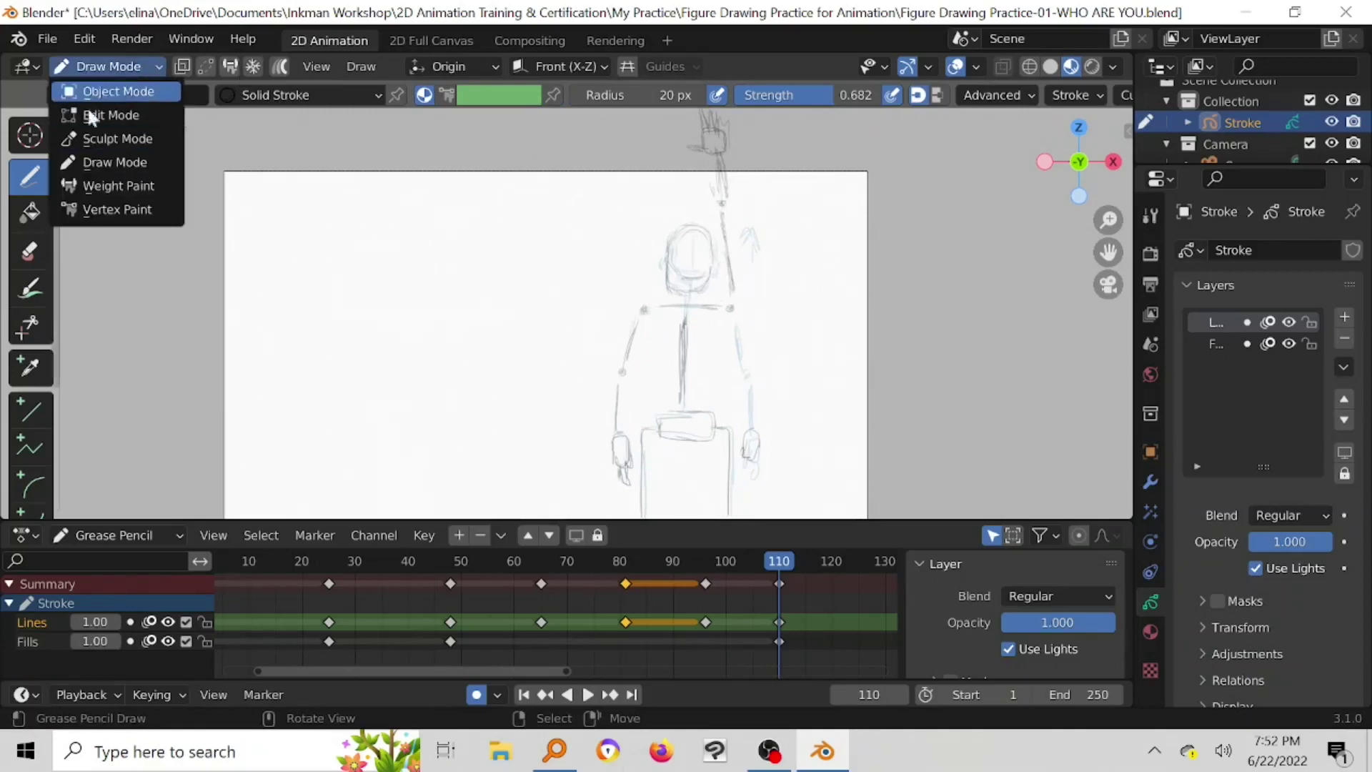
click(114, 162)
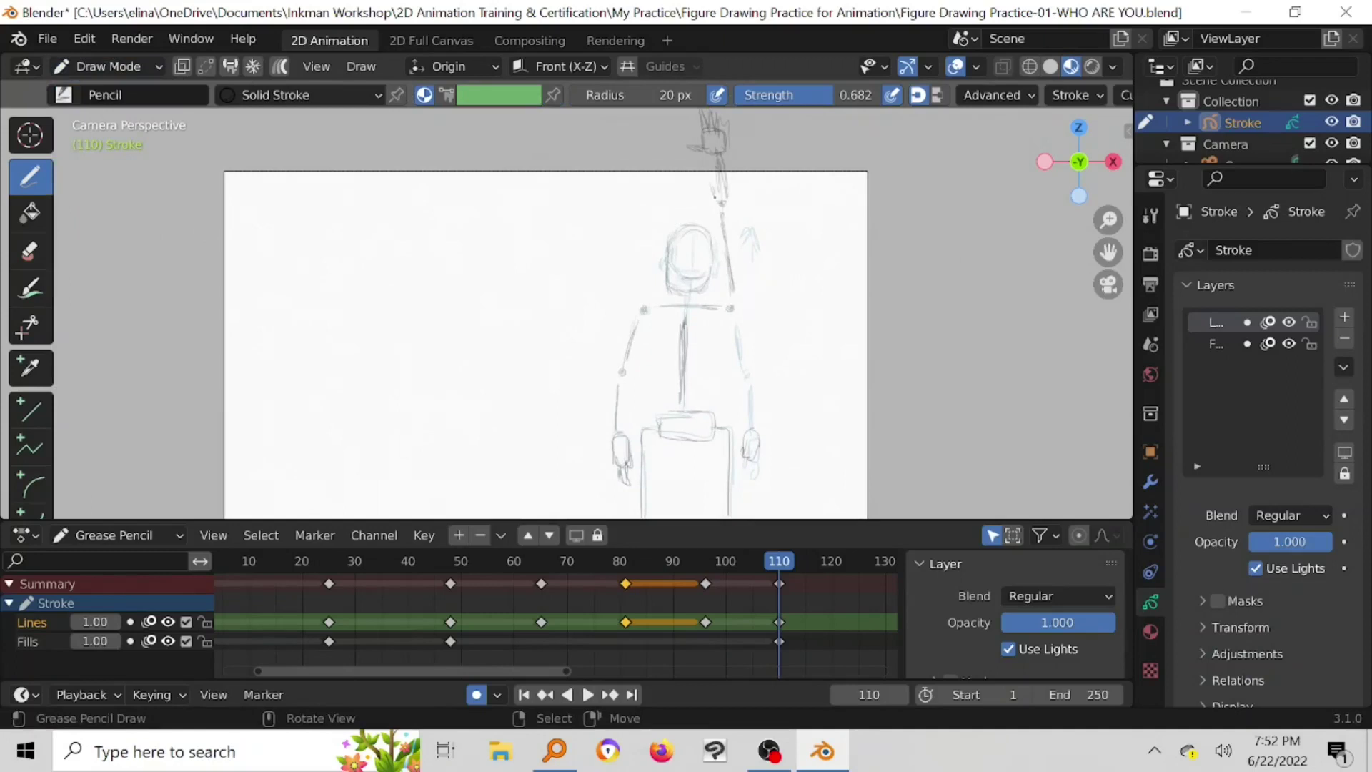
key(e)
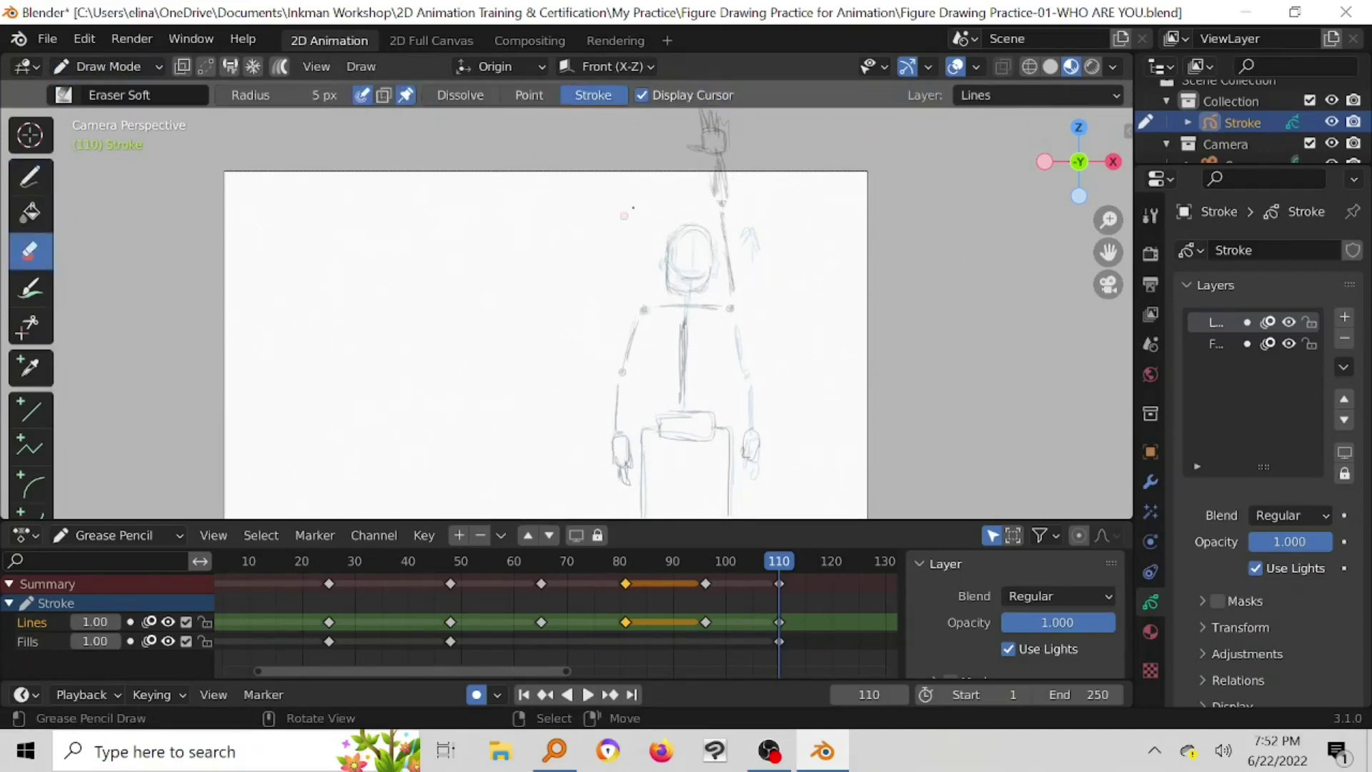
mouse_move(716, 185)
mouse_down()
mouse_move(717, 170)
mouse_move(709, 185)
mouse_up()
key(d)
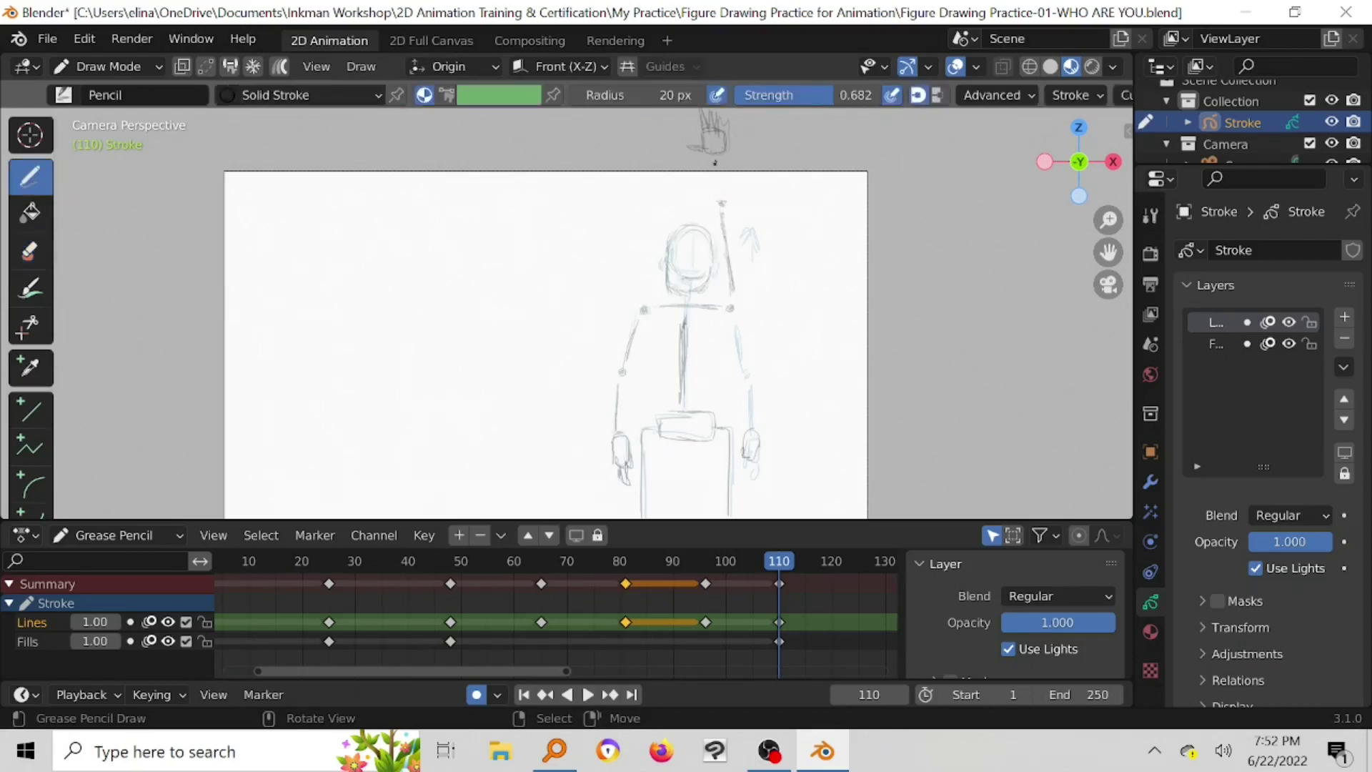
drag(714, 157, 720, 191)
key(ctrl+s)
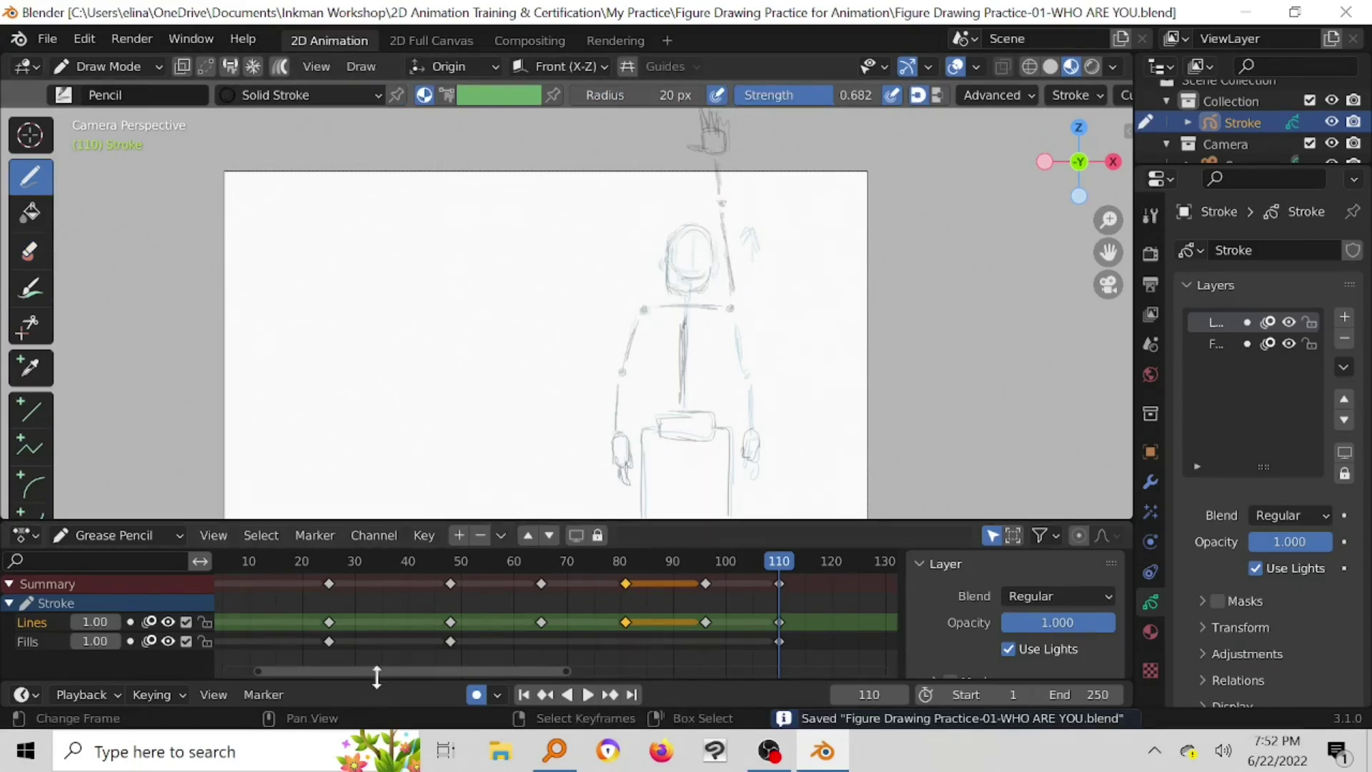
Step: Return the playhead to frame 2 and set the animation's end frame to 112
drag(371, 664, 321, 670)
drag(308, 562, 314, 560)
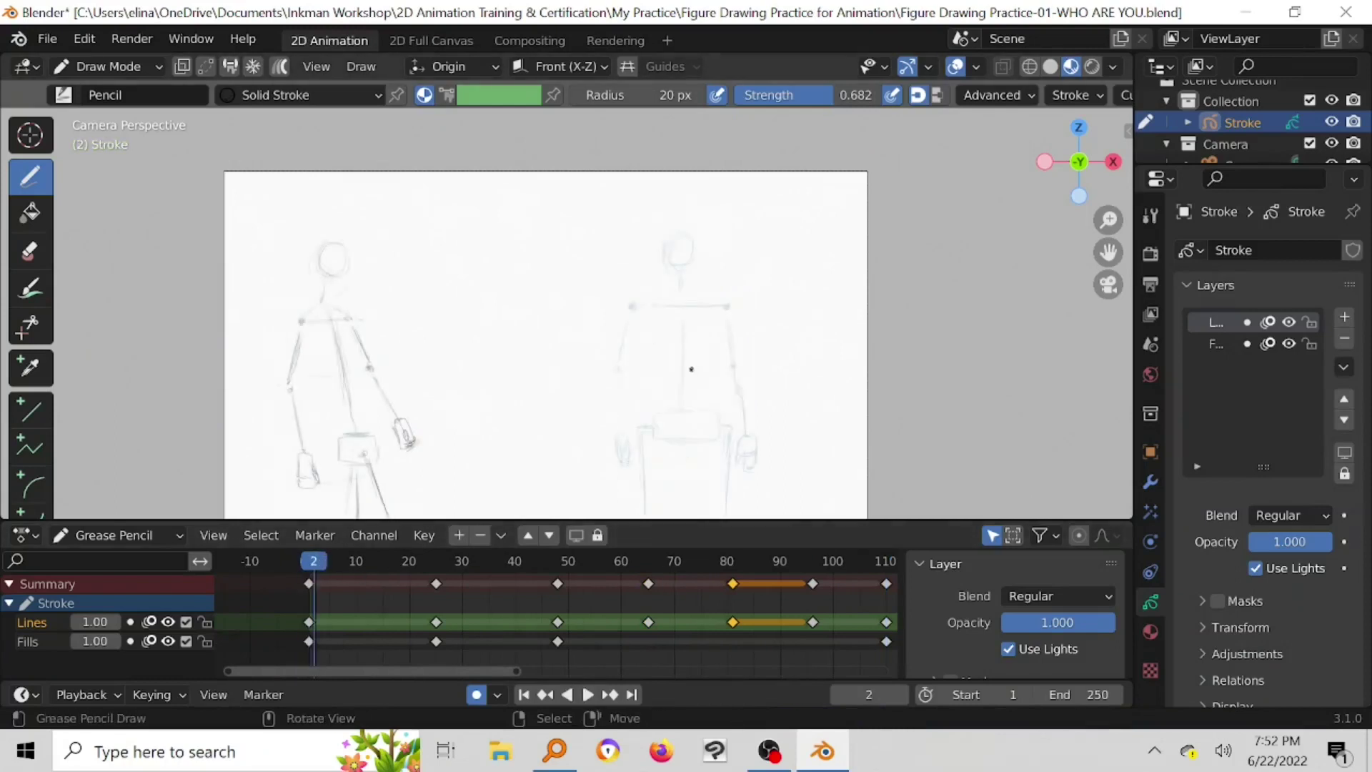
shift+middle_drag(677, 353, 703, 288)
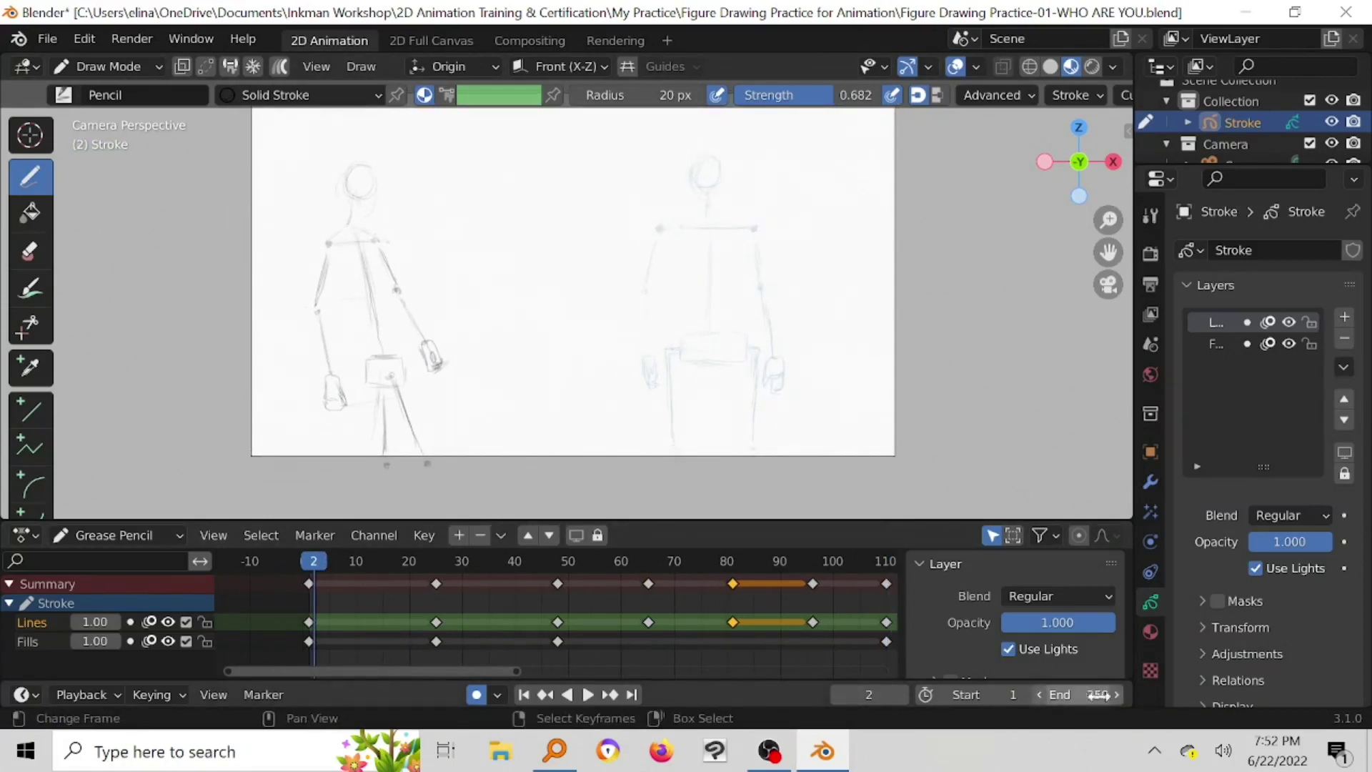
drag(1094, 694, 999, 694)
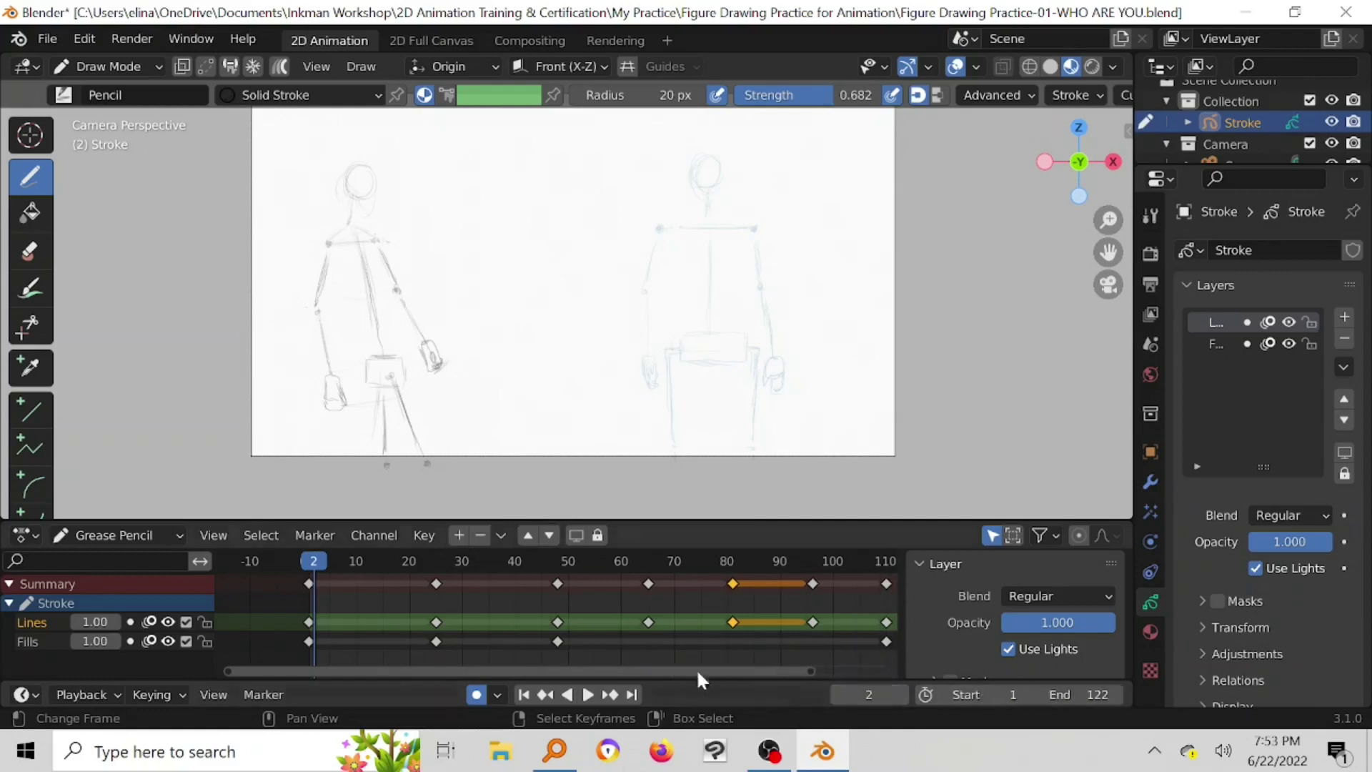
drag(702, 675, 752, 676)
mouse_move(1077, 701)
mouse_down()
mouse_move(1058, 701)
mouse_move(1077, 701)
mouse_up()
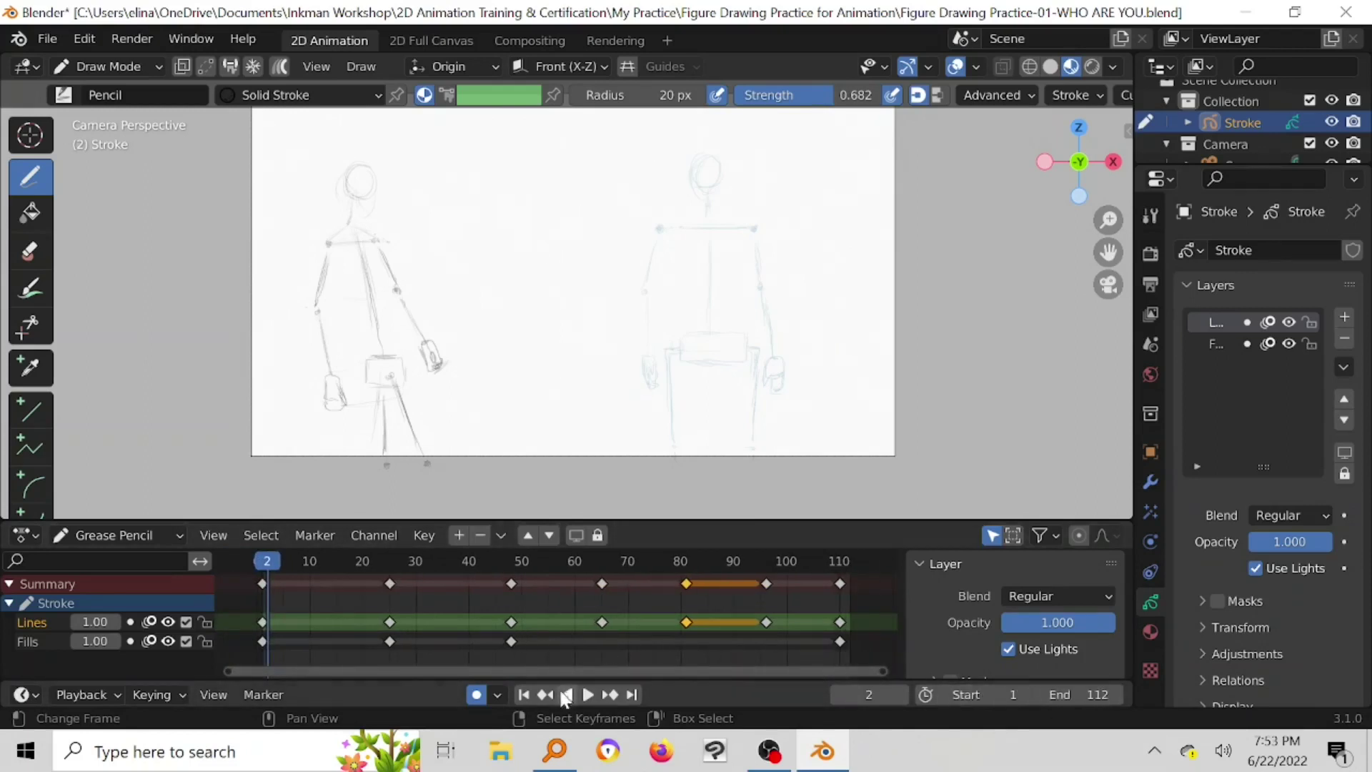
Step: Play the animation to review the sequence of poses, stop it, and save the file
click(587, 694)
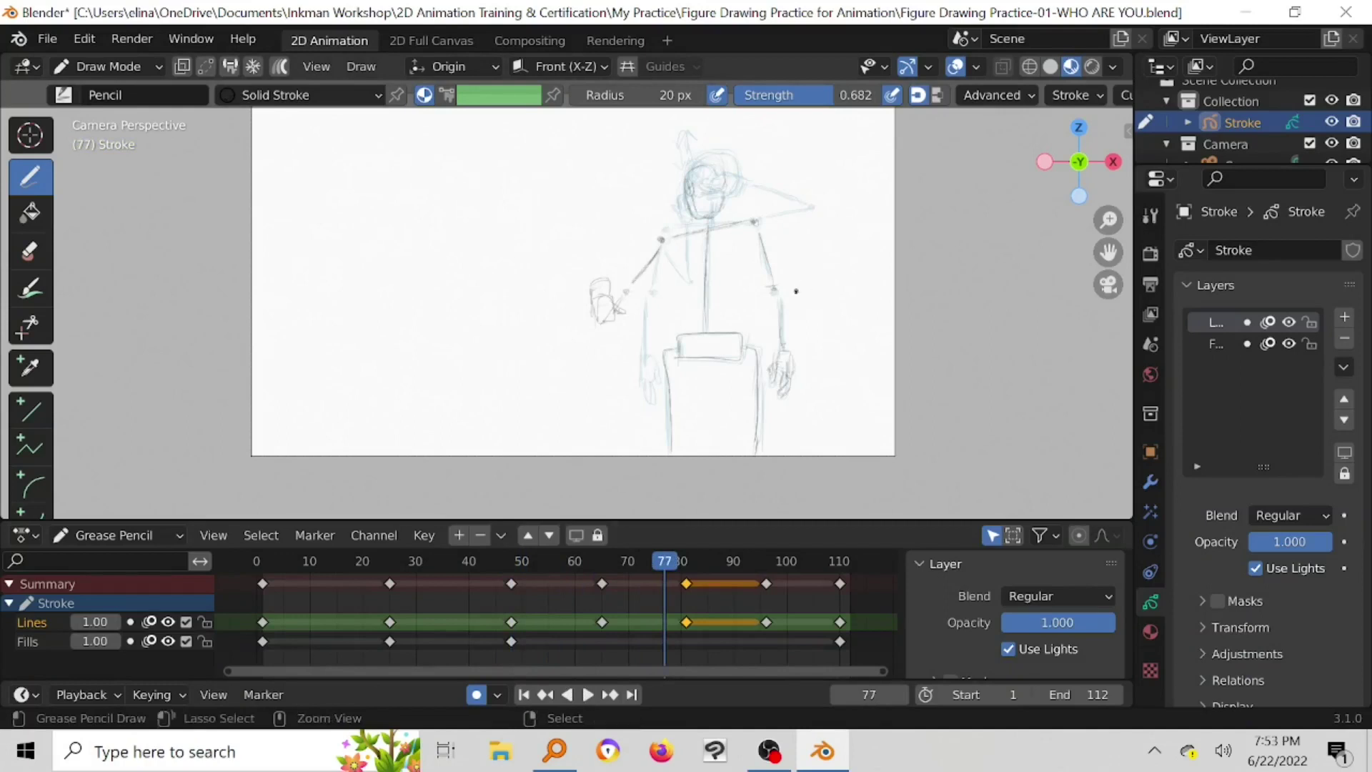
mouse_move(779, 297)
shift+middle_down()
mouse_move(744, 315)
mouse_move(756, 305)
shift+middle_up()
click(582, 695)
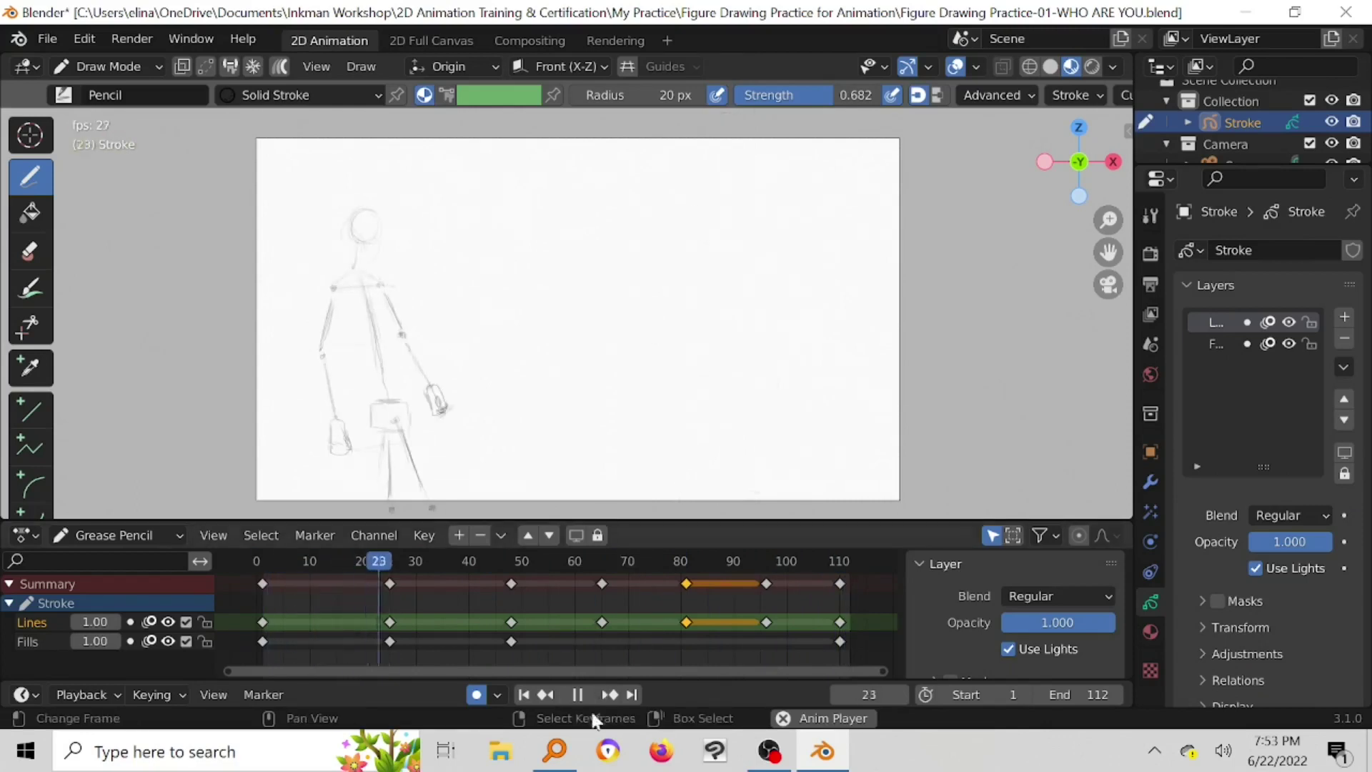
click(577, 694)
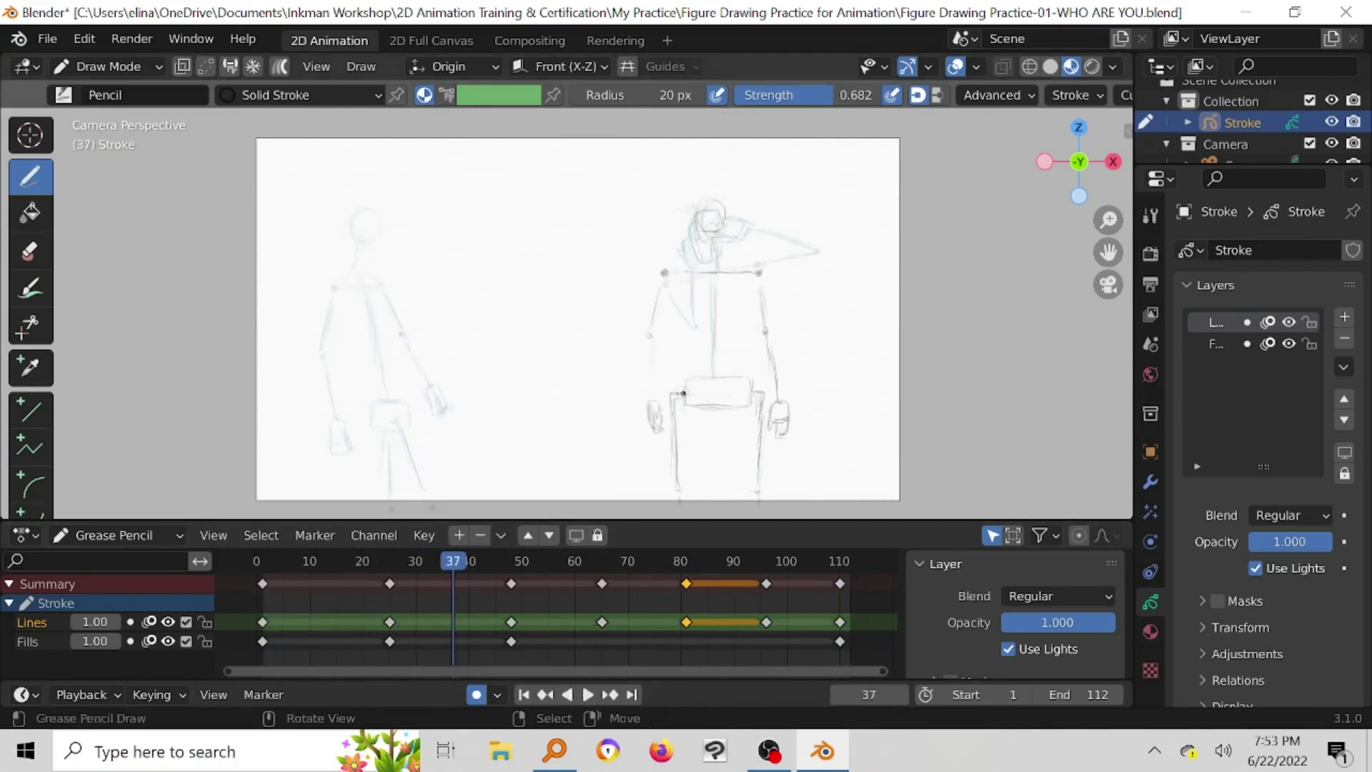
key(ctrl+s)
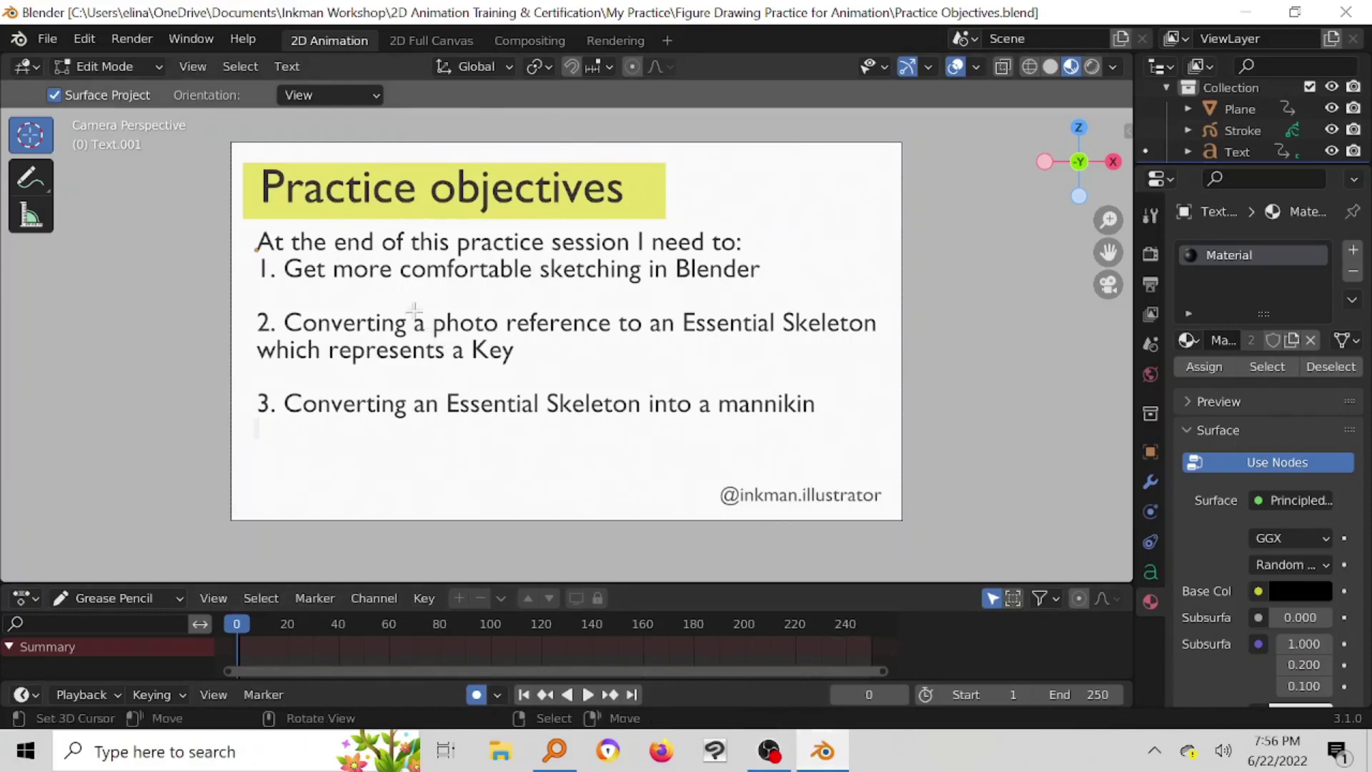
Step: Review the practice objectives slide, collapsing the Move settings that cover its text
key(g)
click(556, 352)
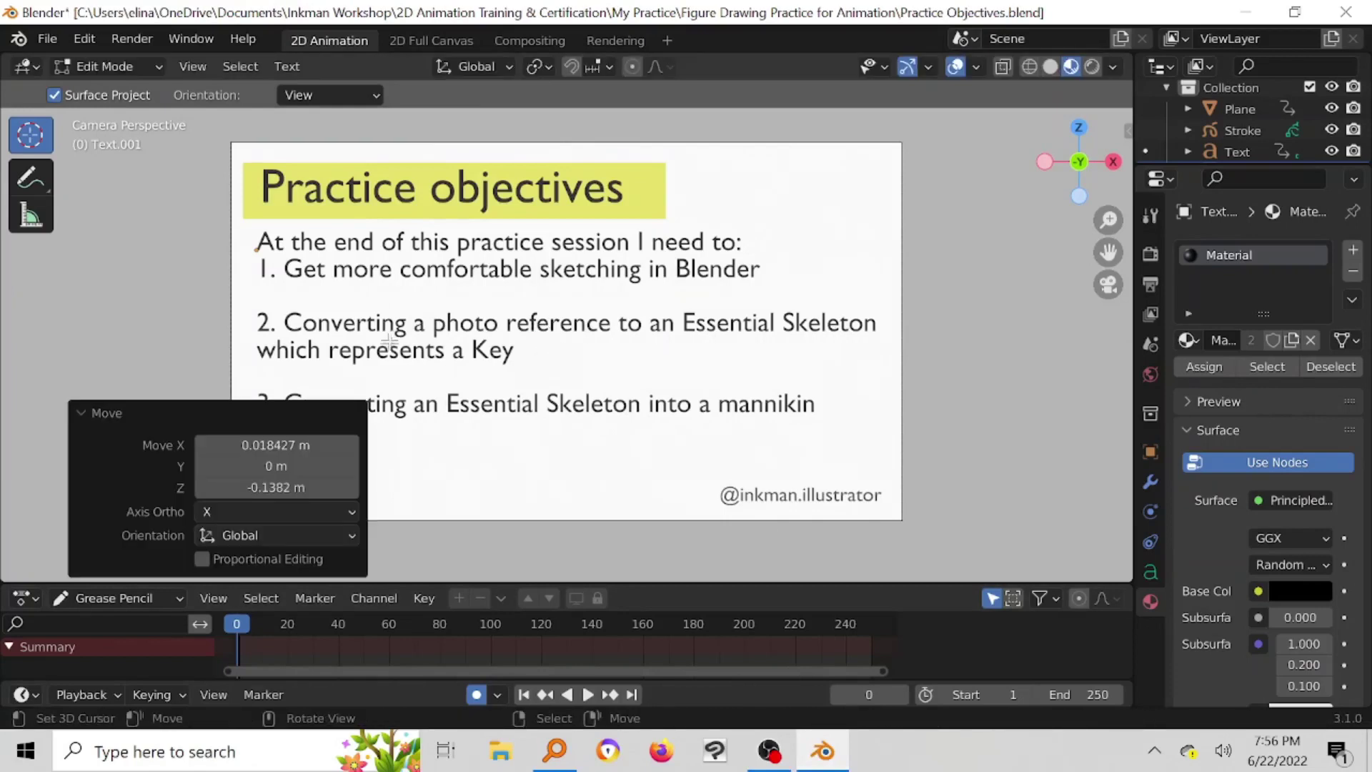
click(91, 413)
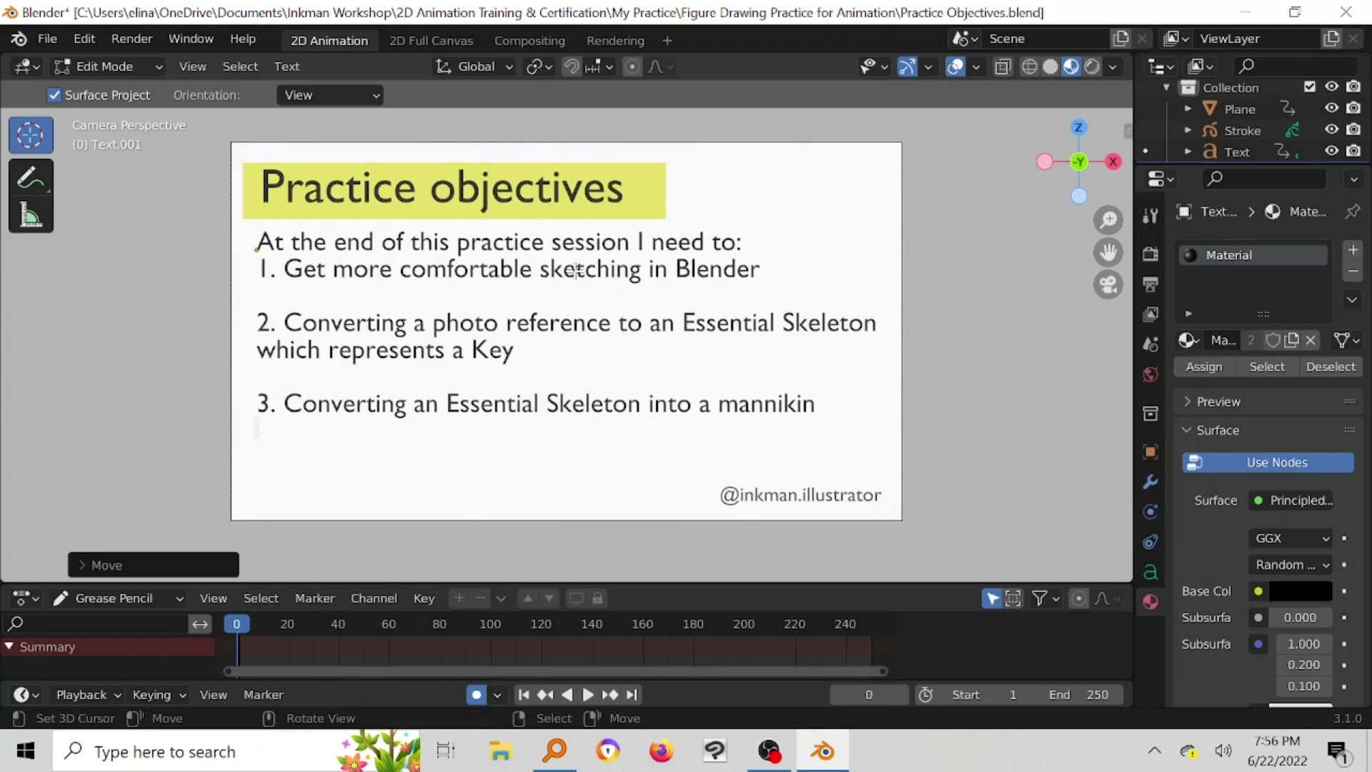
key(ctrl+s)
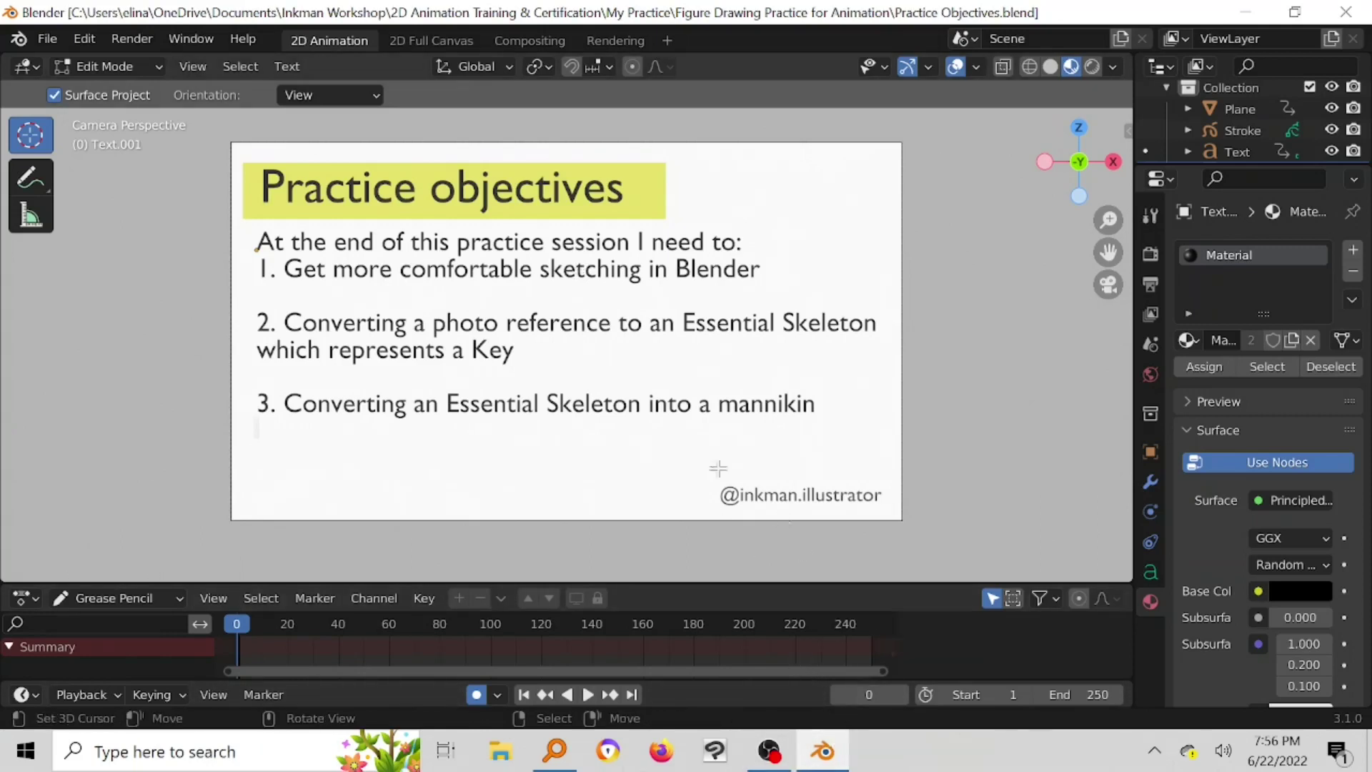
key(g)
click(514, 358)
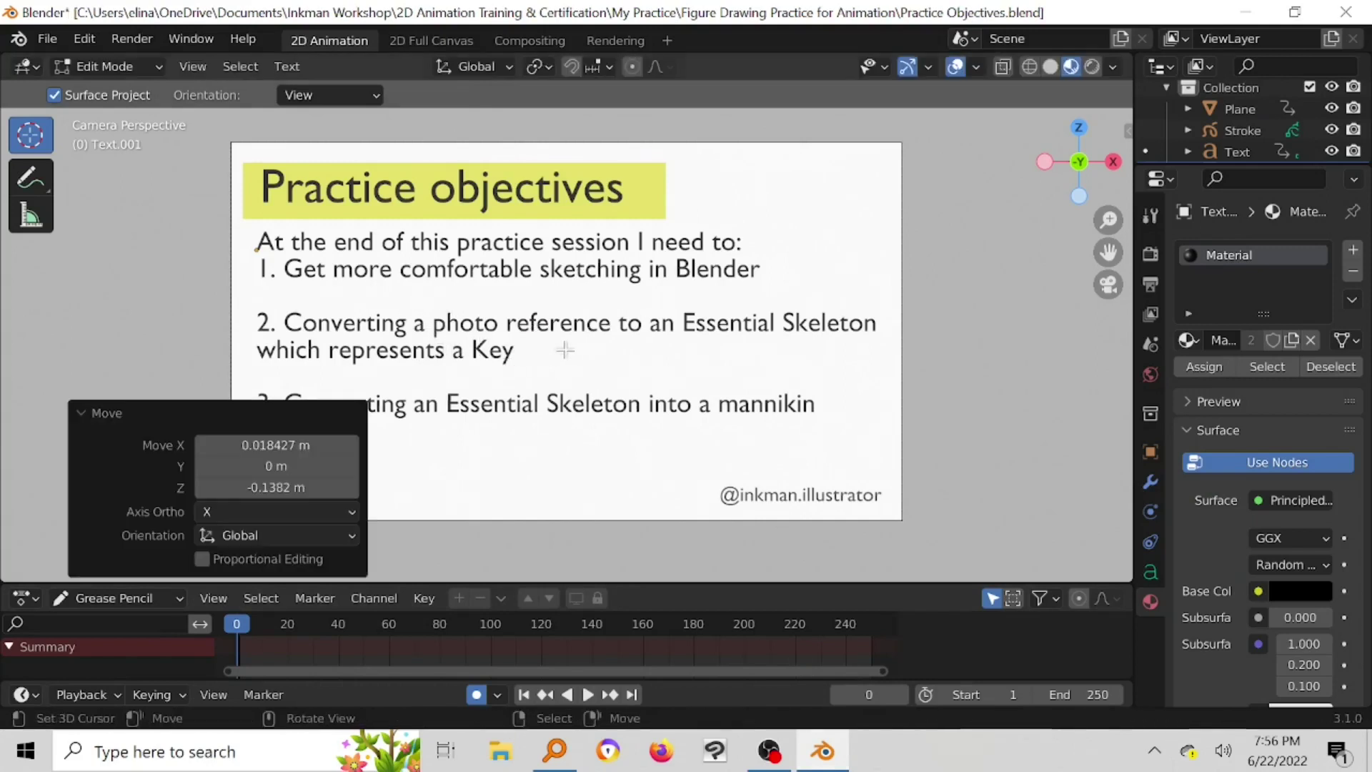
click(93, 415)
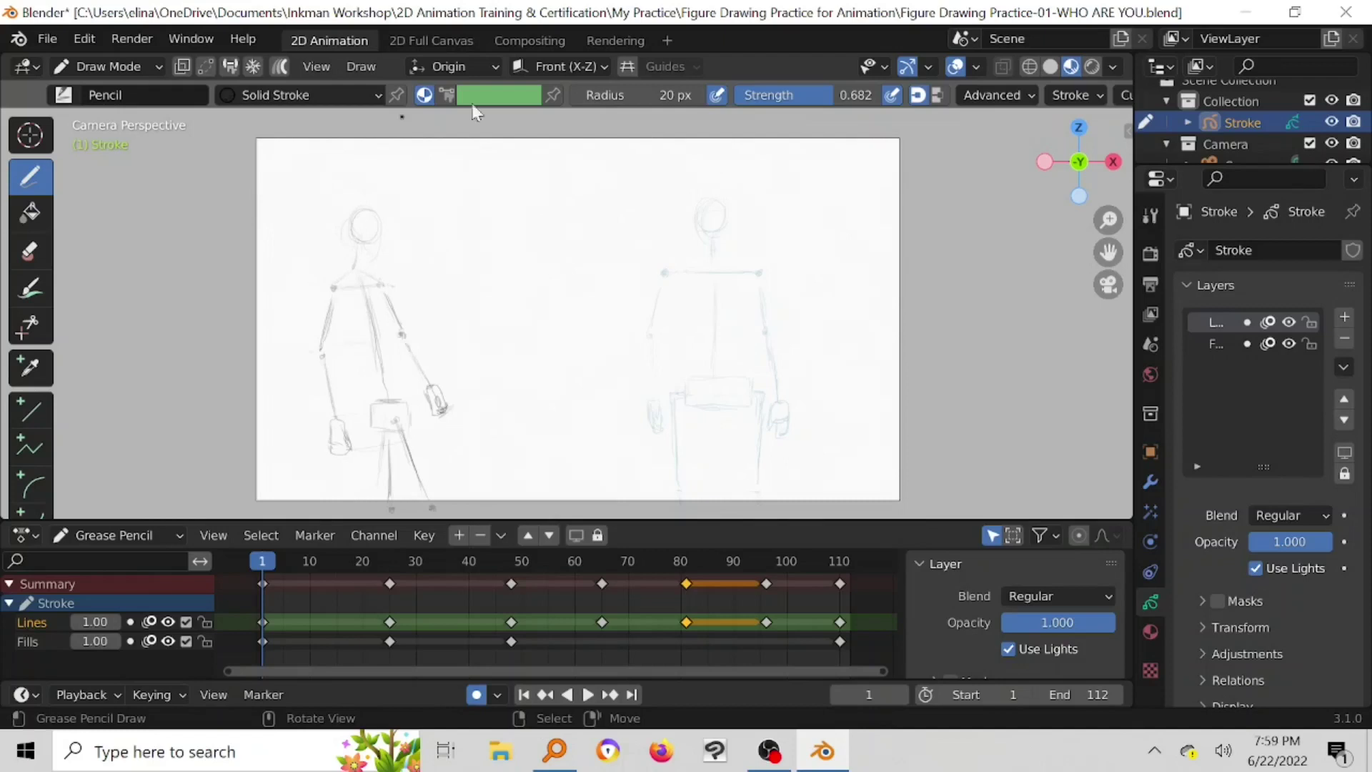
Step: Play the animation from frame 109, return the playhead to frame 1, and switch the Stroke object to Object Mode
click(835, 561)
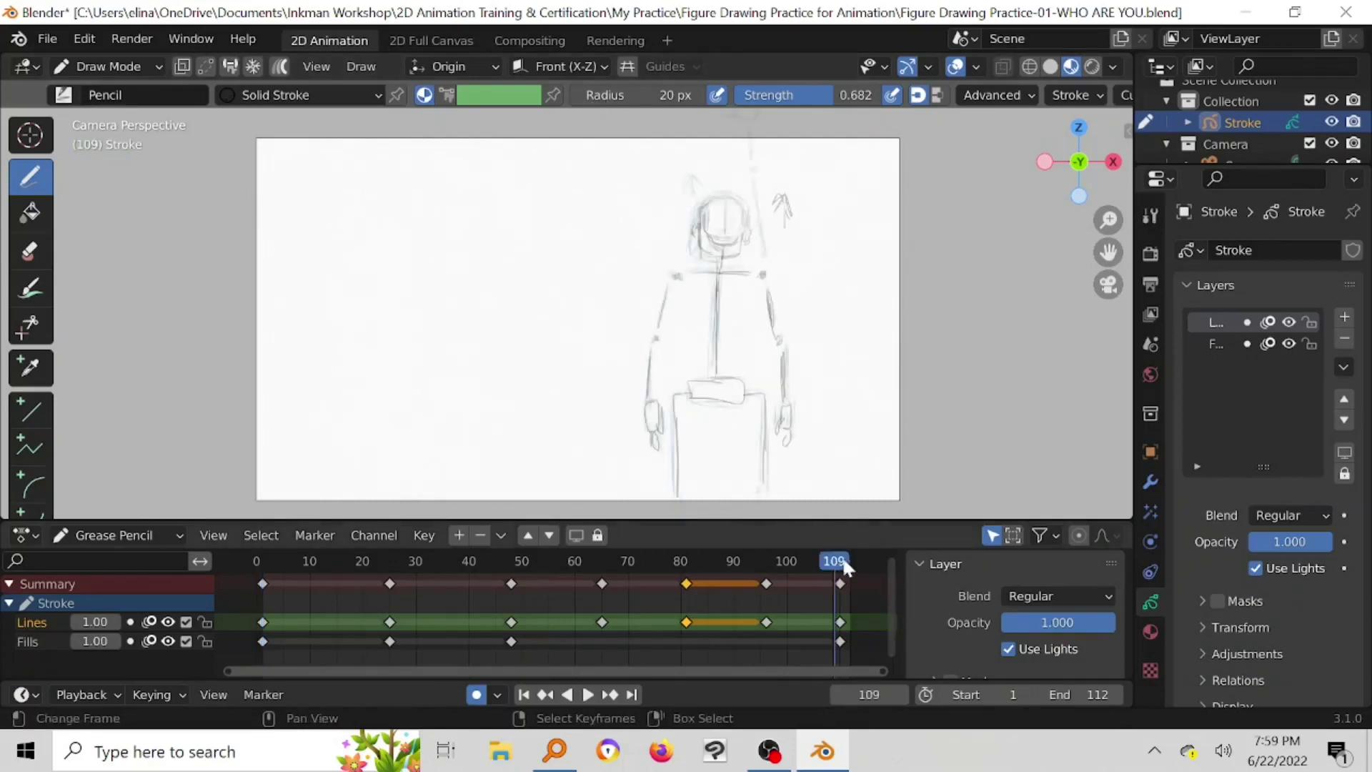
key(space)
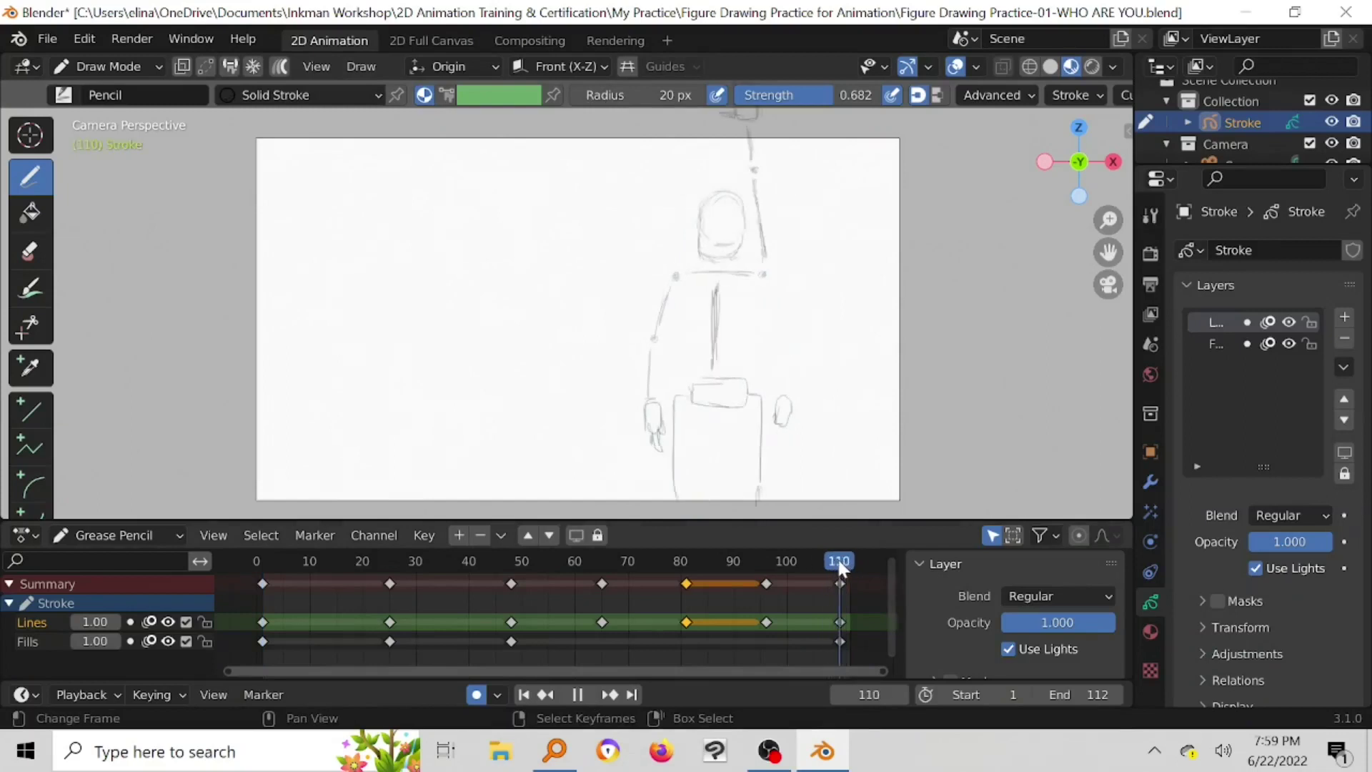
drag(320, 560, 263, 572)
click(147, 63)
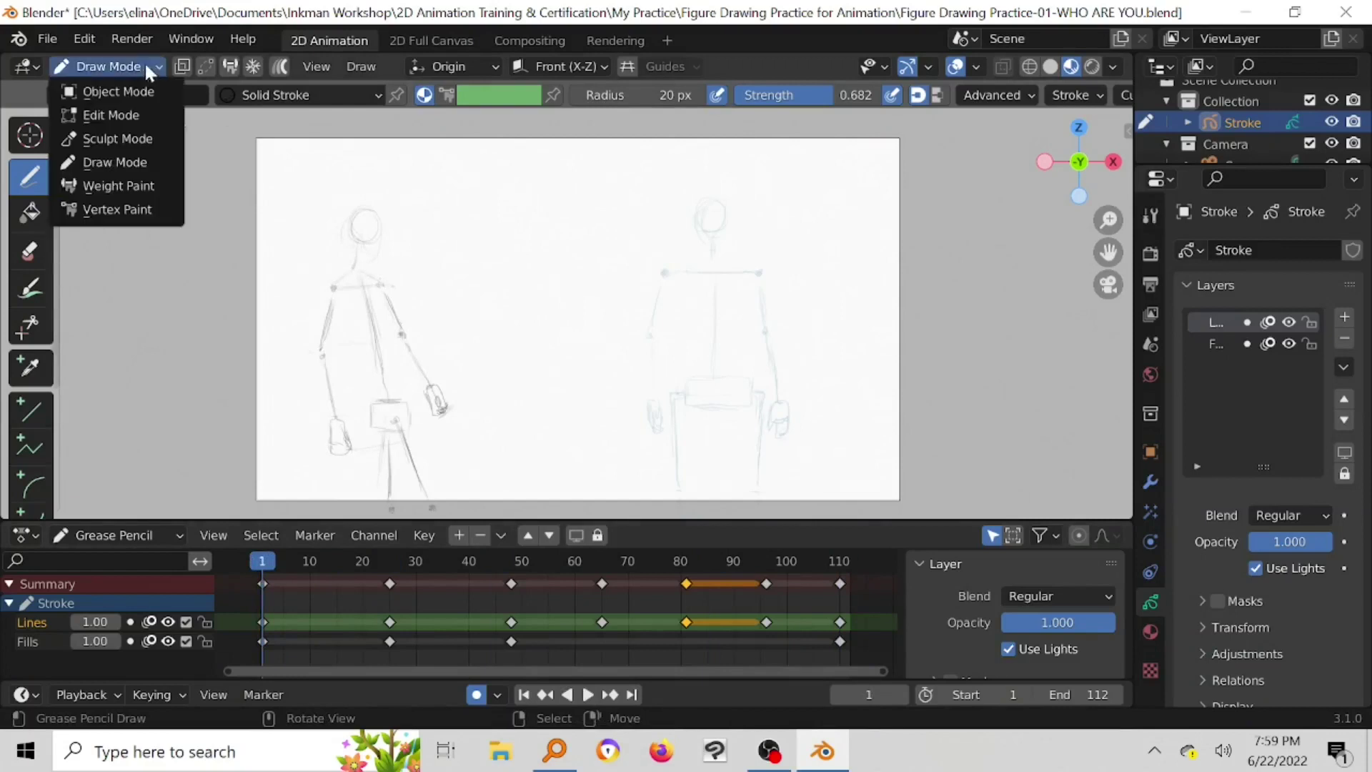
click(133, 92)
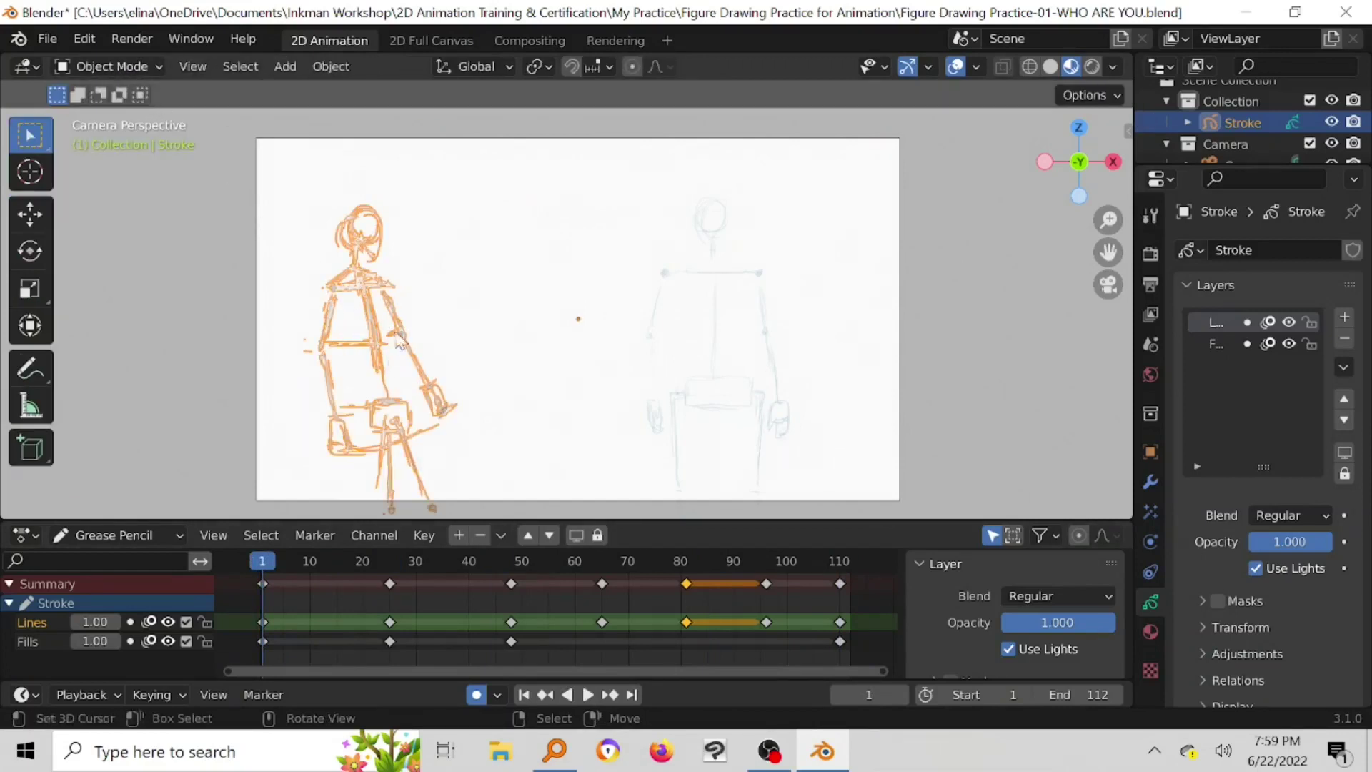
Step: Scale the whole Stroke figure down to about 0.7 of its size at frame 1 and start playback to check it
key(s)
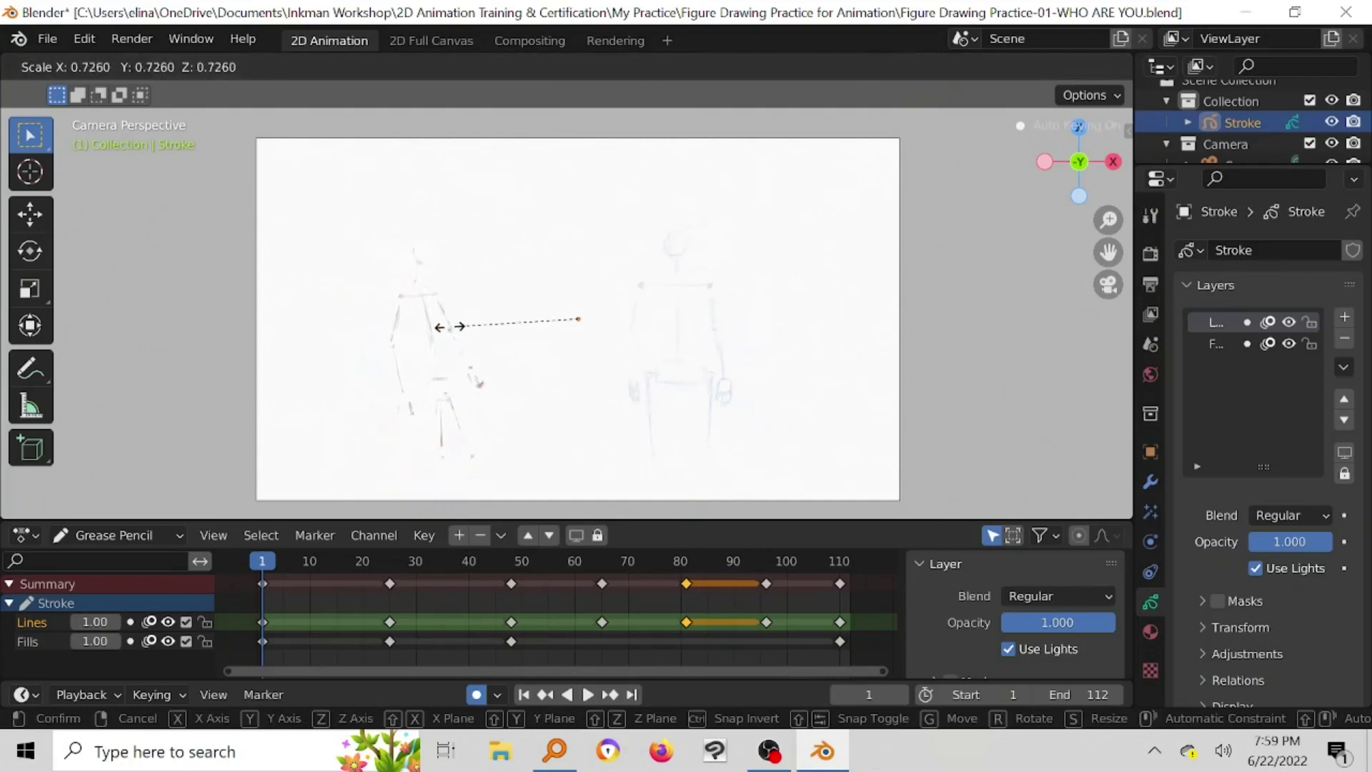
click(443, 323)
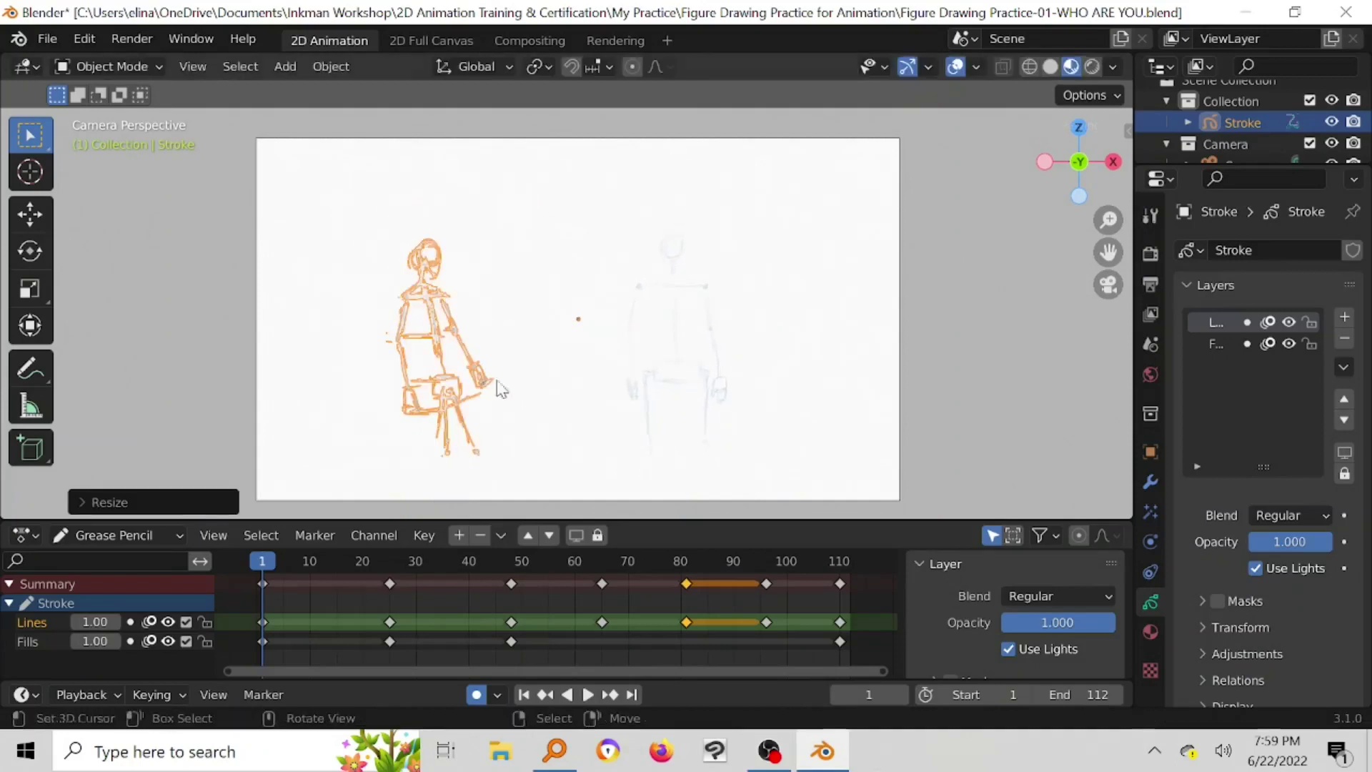
key(space)
Step: At frame 110, move the figure about 0.7 m right and 0.7 m down, and return the playhead to frame 1
drag(410, 570, 839, 582)
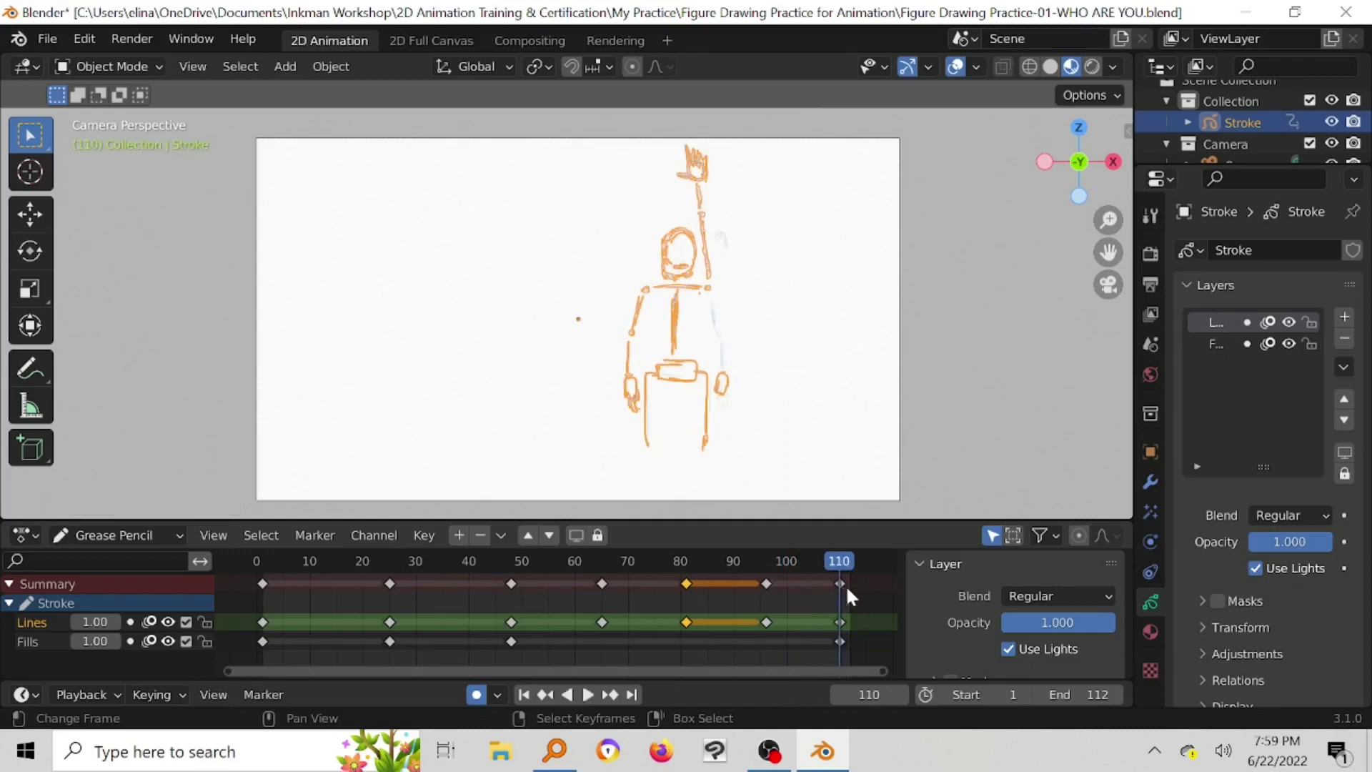
key(g)
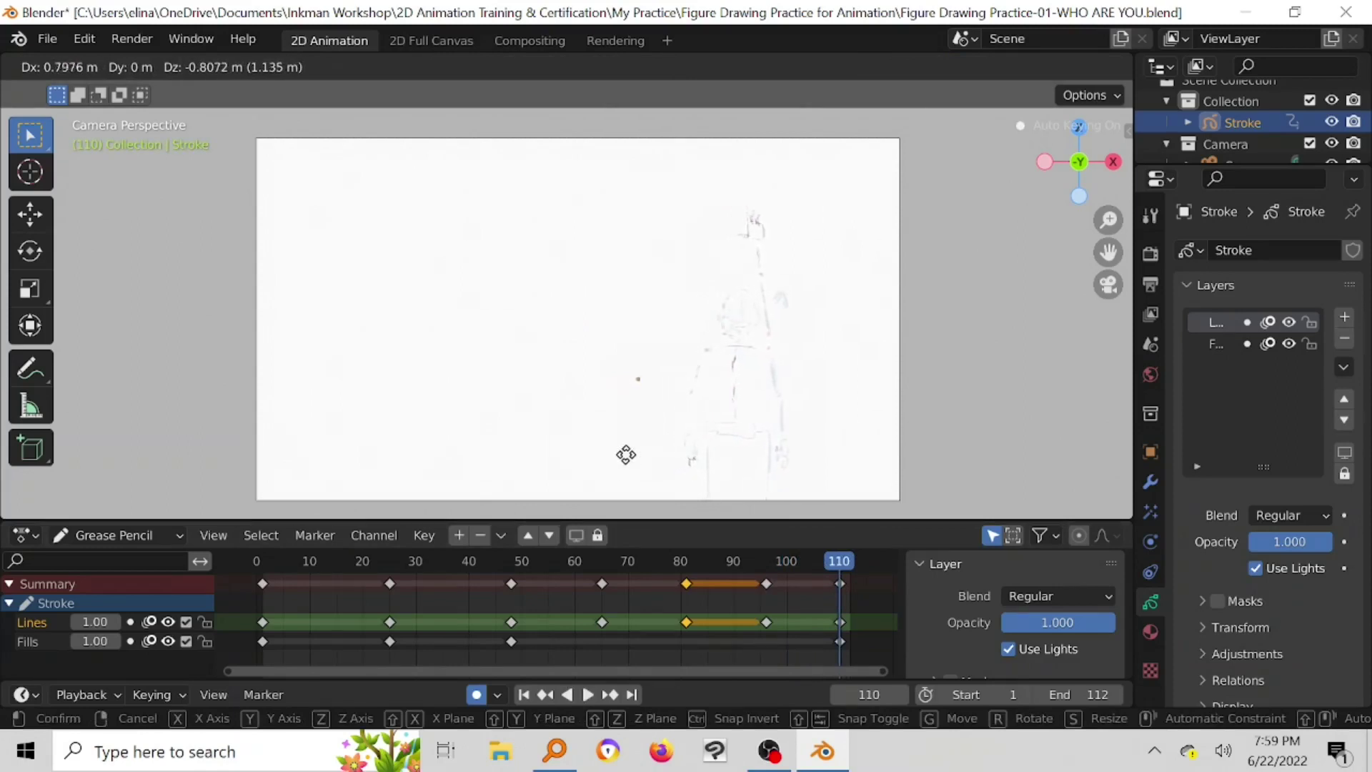
click(619, 448)
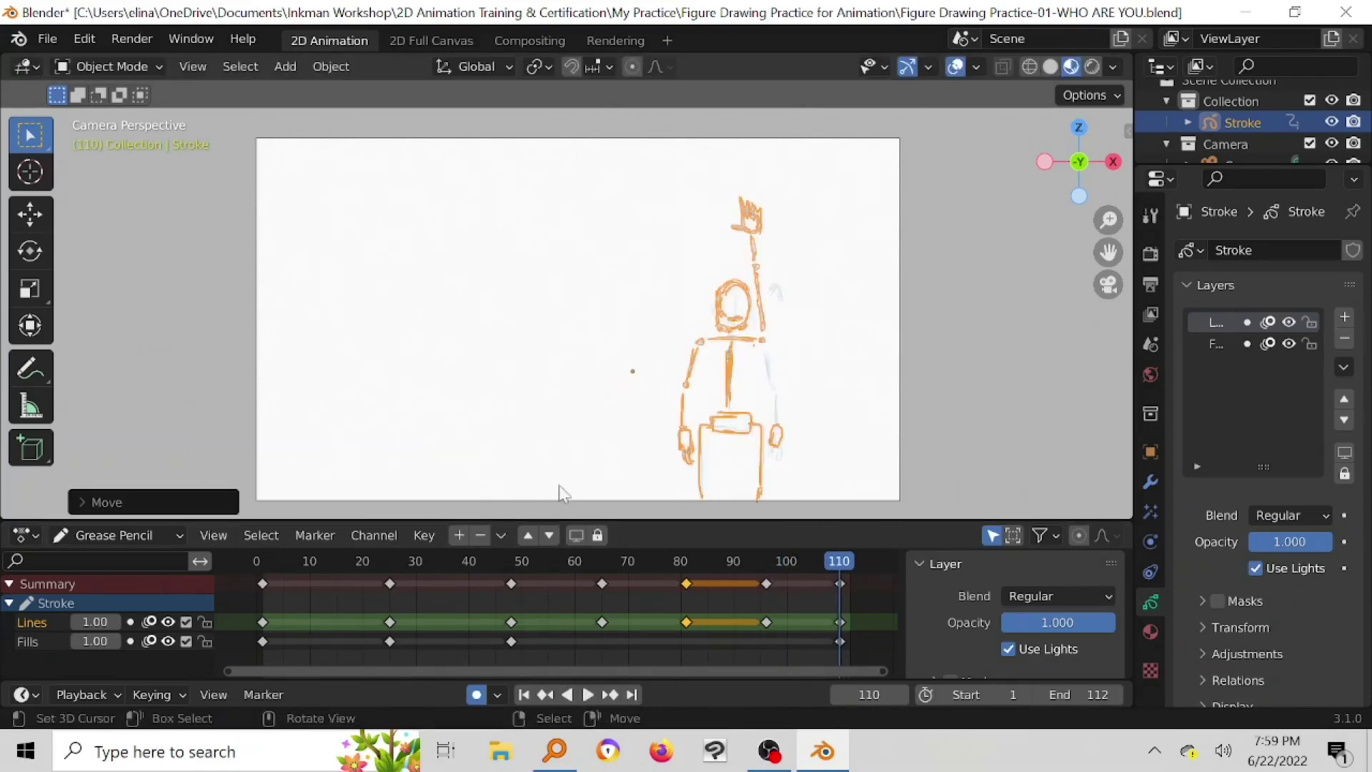
click(268, 564)
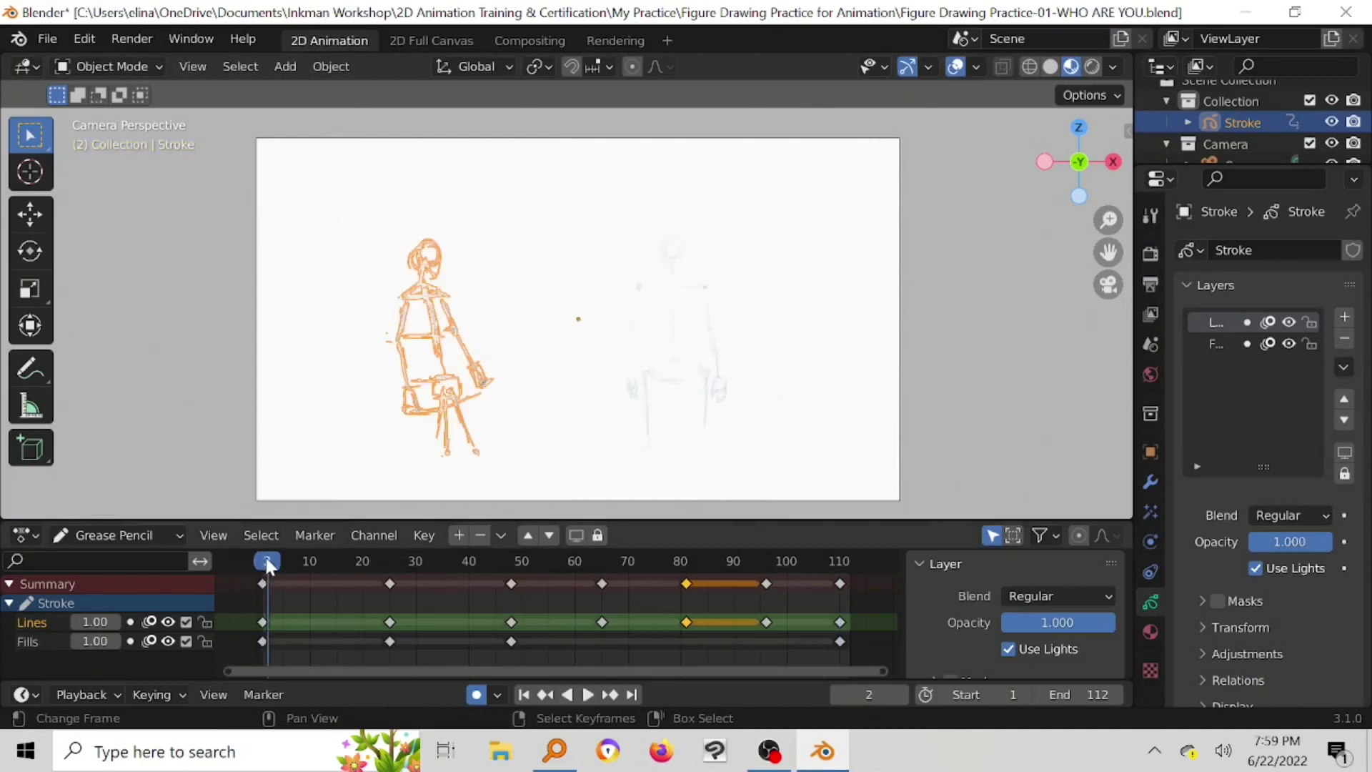
mouse_move(270, 566)
mouse_down()
mouse_move(518, 570)
mouse_move(264, 566)
mouse_up()
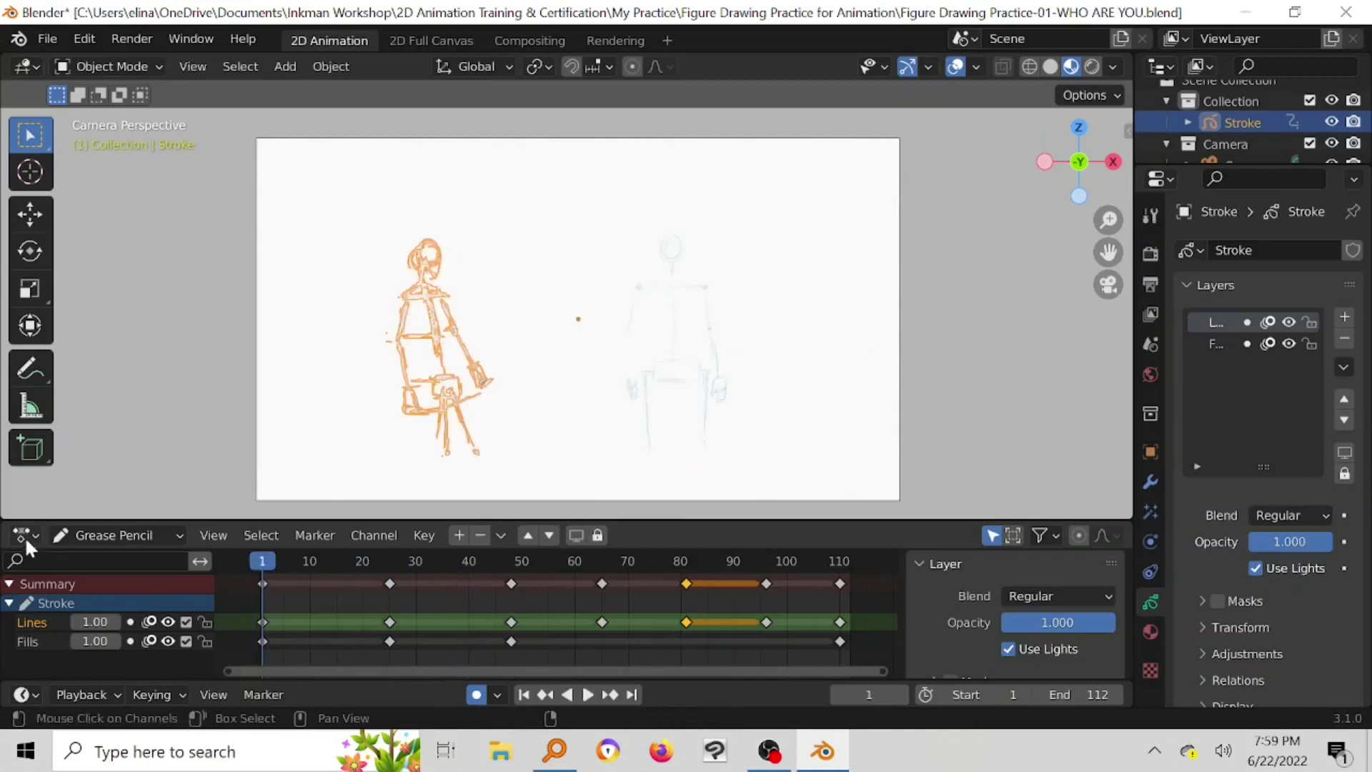
Step: Switch the Grease Pencil dope sheet area to the Timeline editor
click(71, 535)
click(23, 535)
click(22, 535)
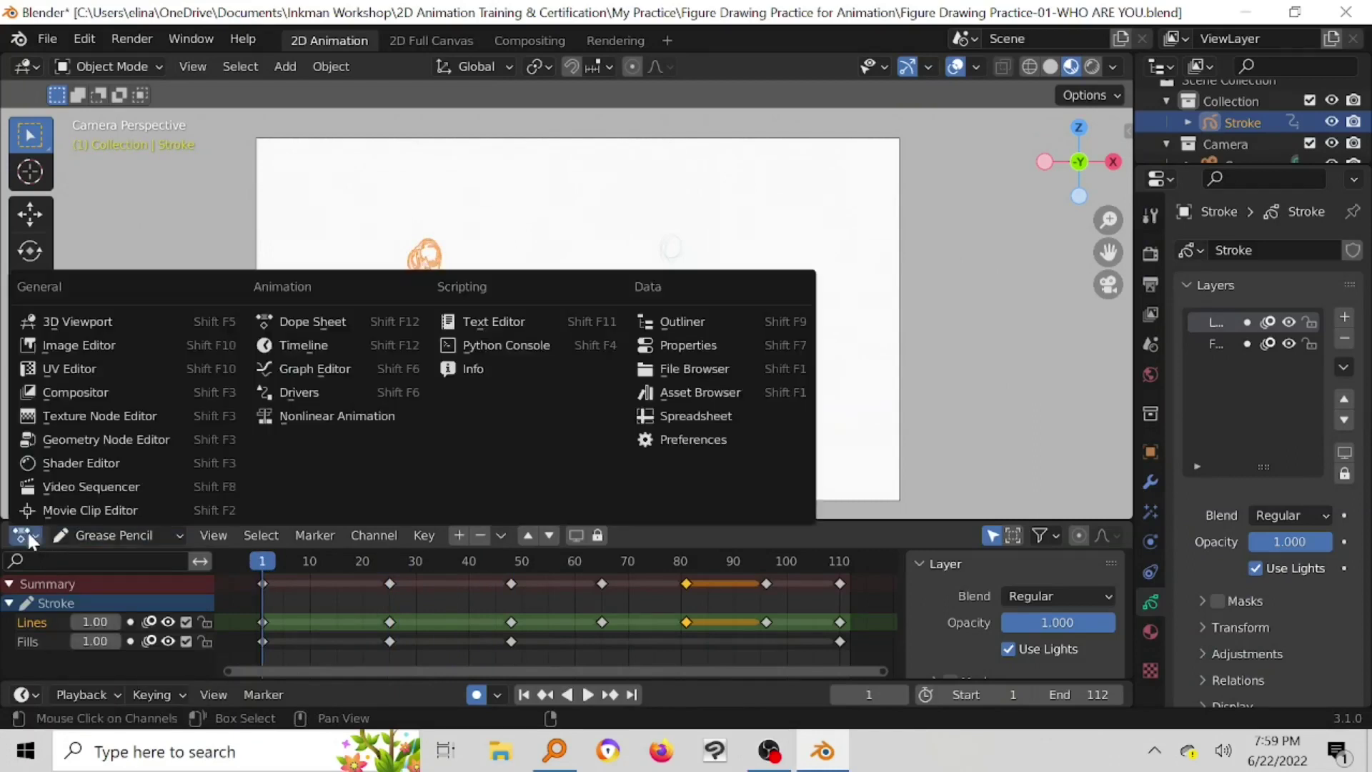
click(27, 539)
click(27, 538)
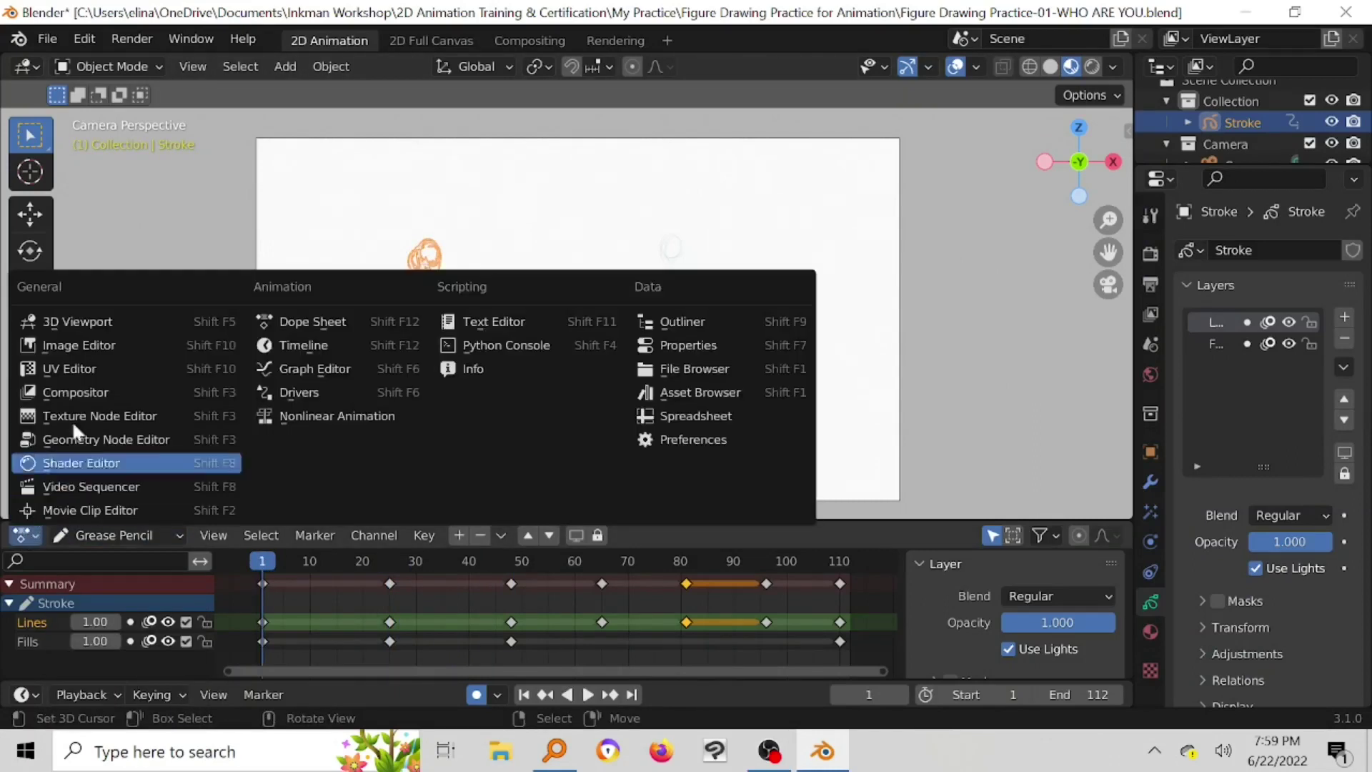
click(326, 346)
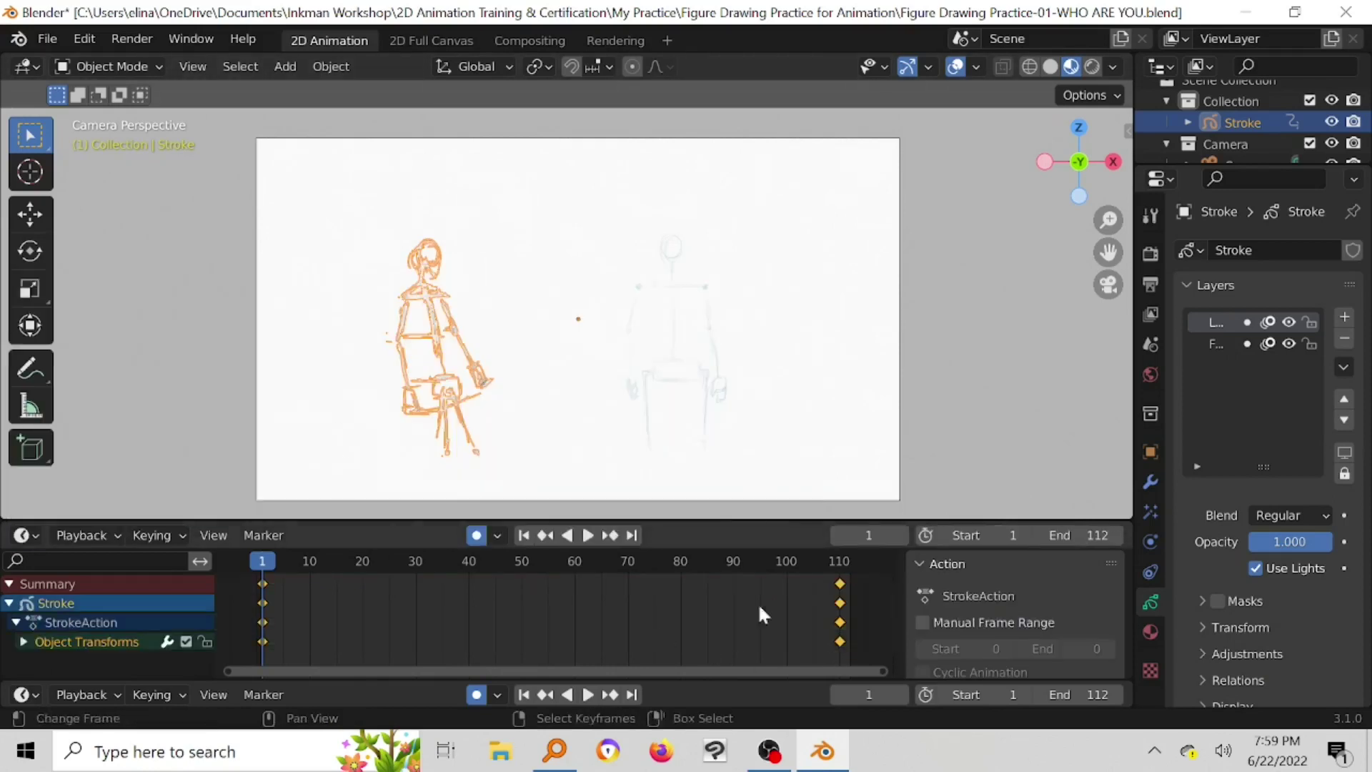
Step: Delete the Stroke object's transform keyframes at frames 110 and 1, leaving the playhead at frame 1
key(space)
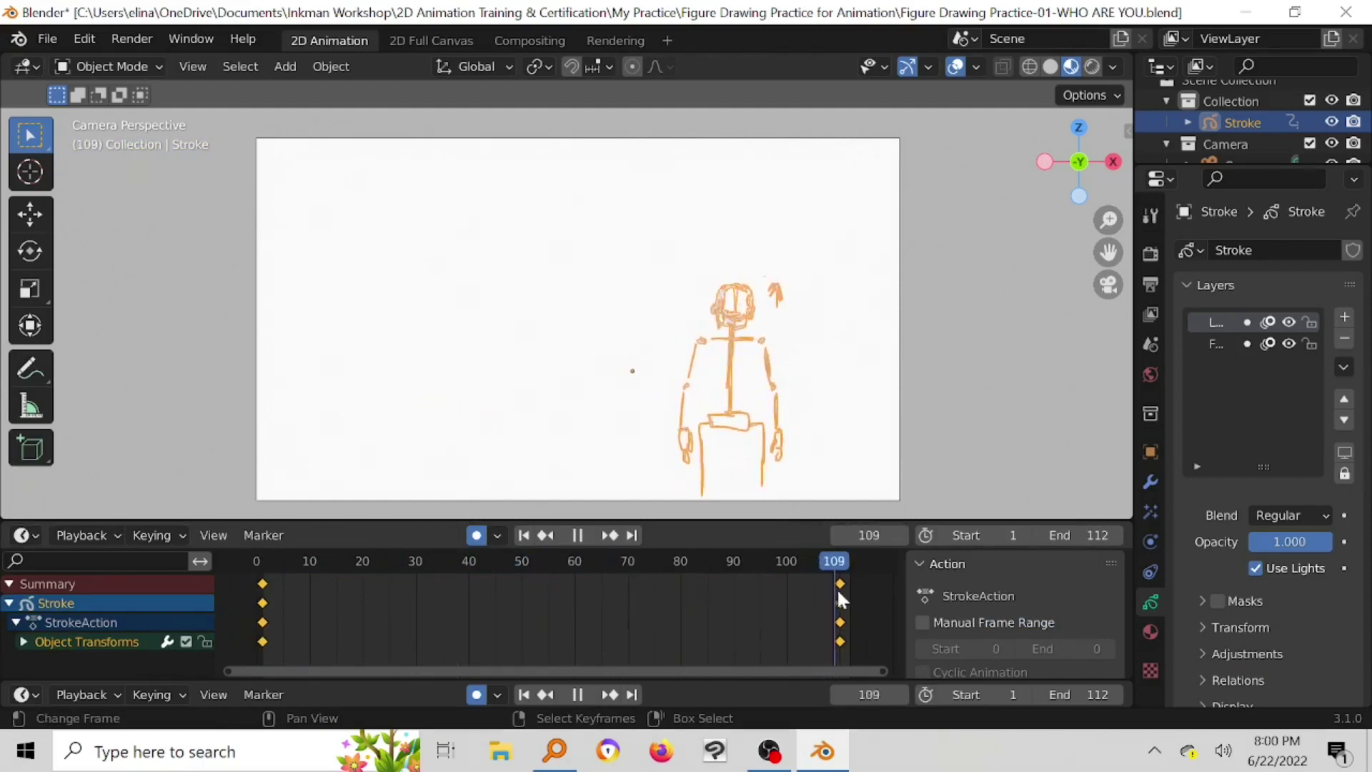
key(space)
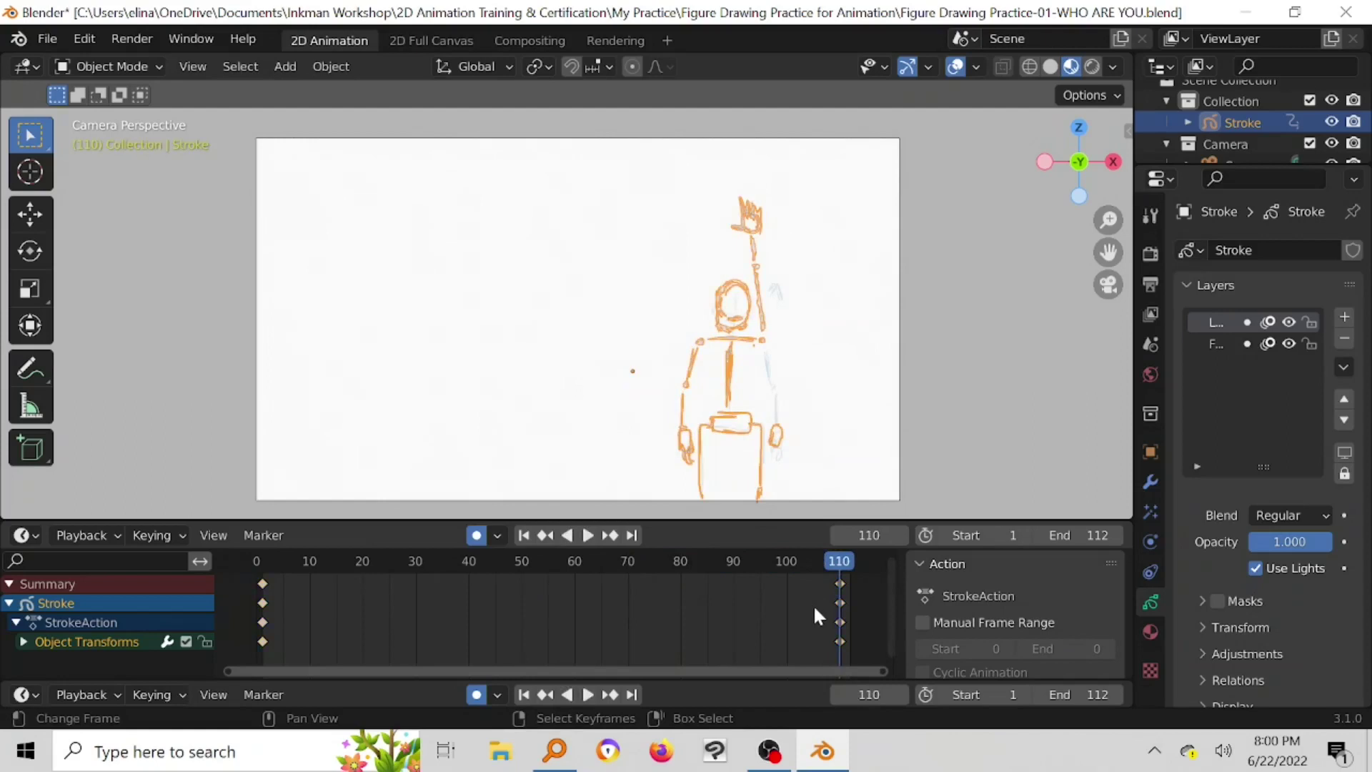
right_click(863, 647)
right_click(839, 584)
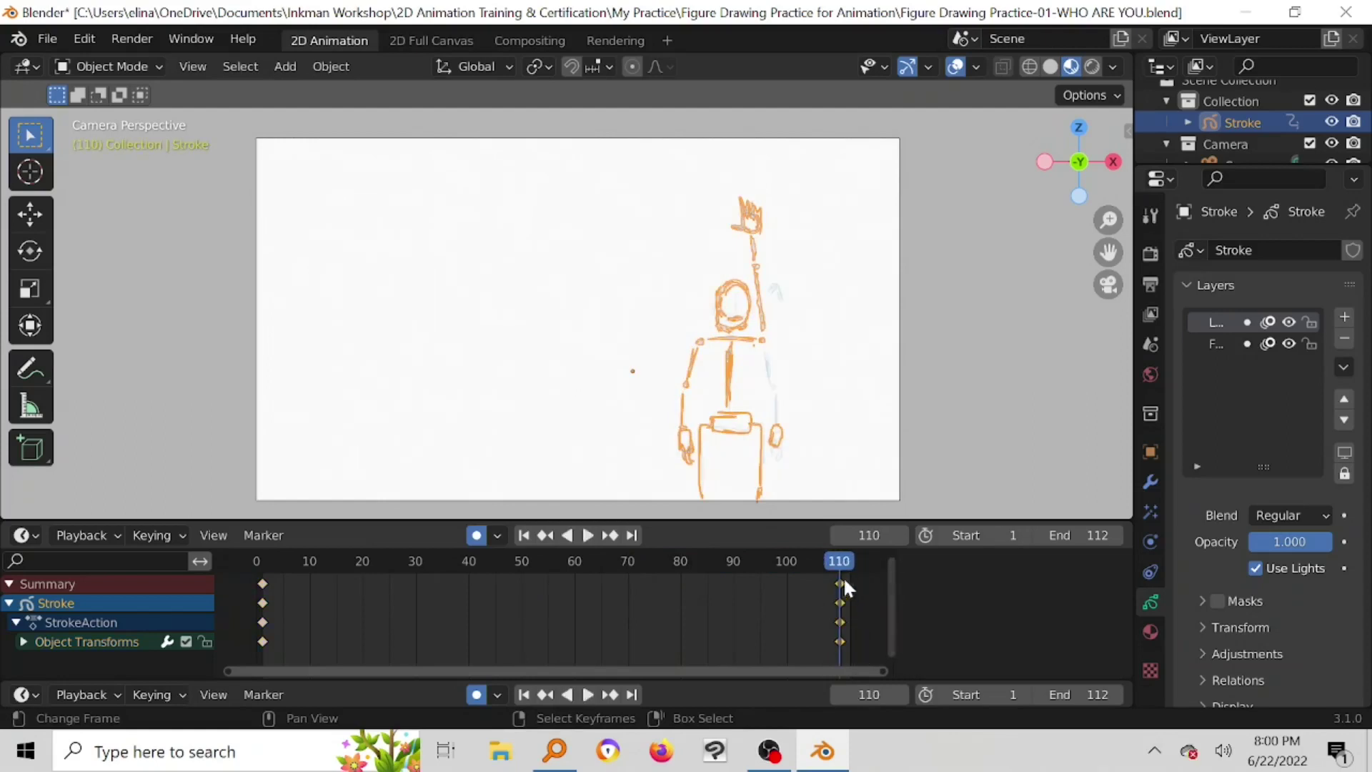
key(Delete)
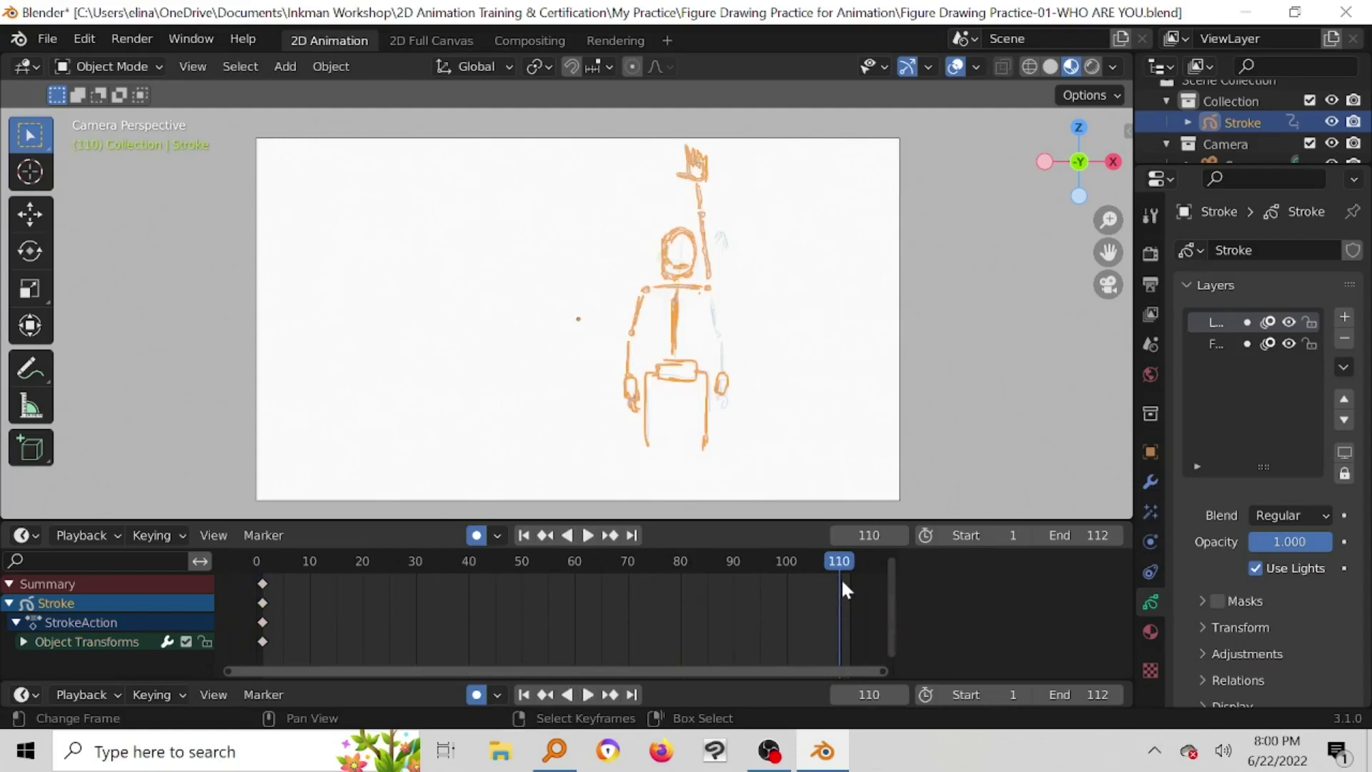
click(263, 563)
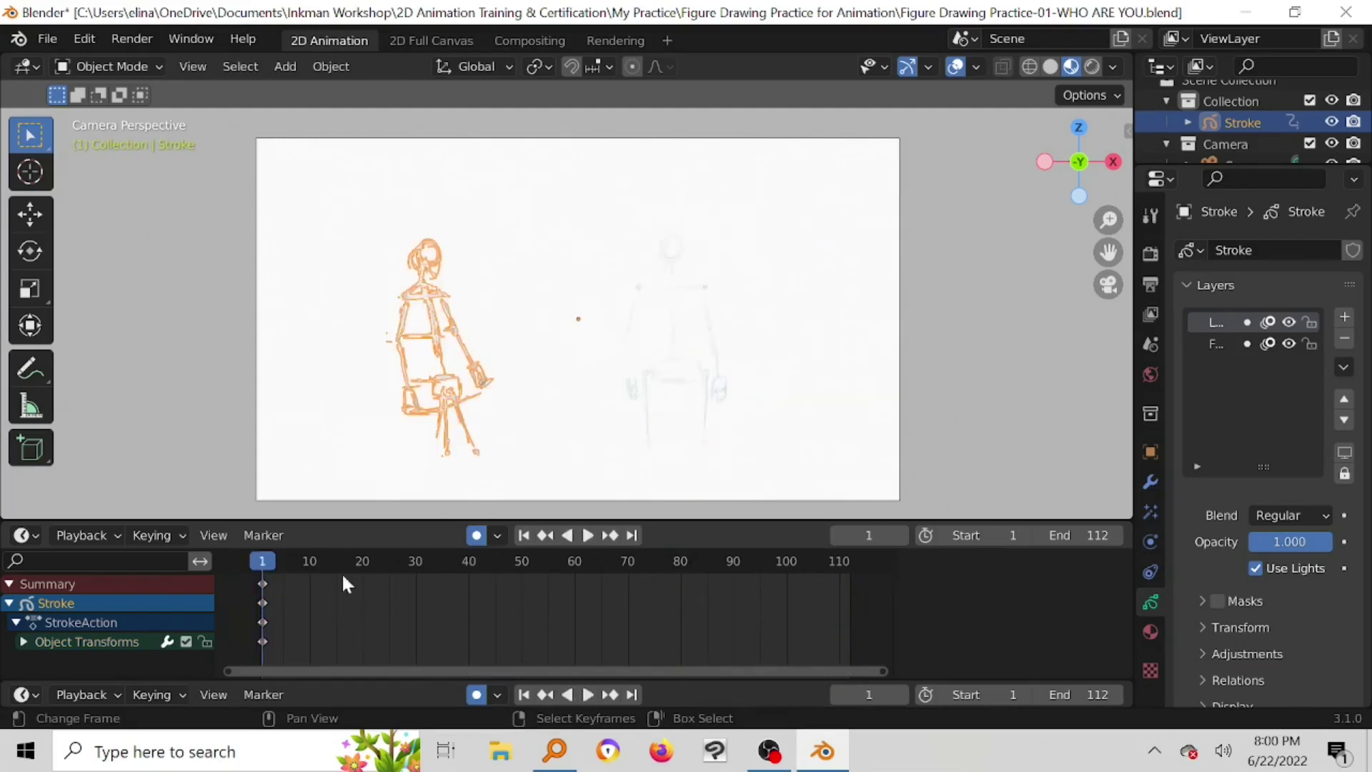
click(265, 582)
key(Delete)
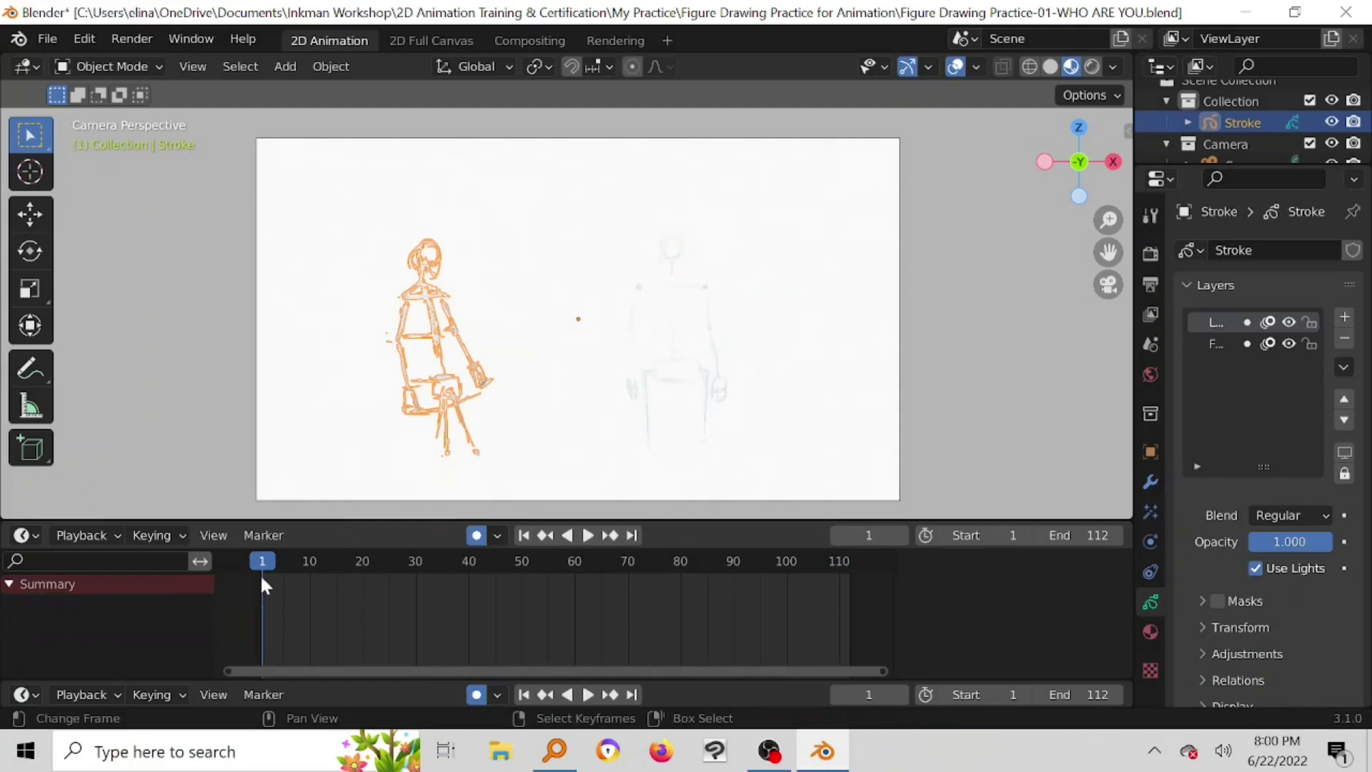
Step: Move the figure about 1.4 m left and 0.6 m down at frame 1, and check its placement through the animation
key(g)
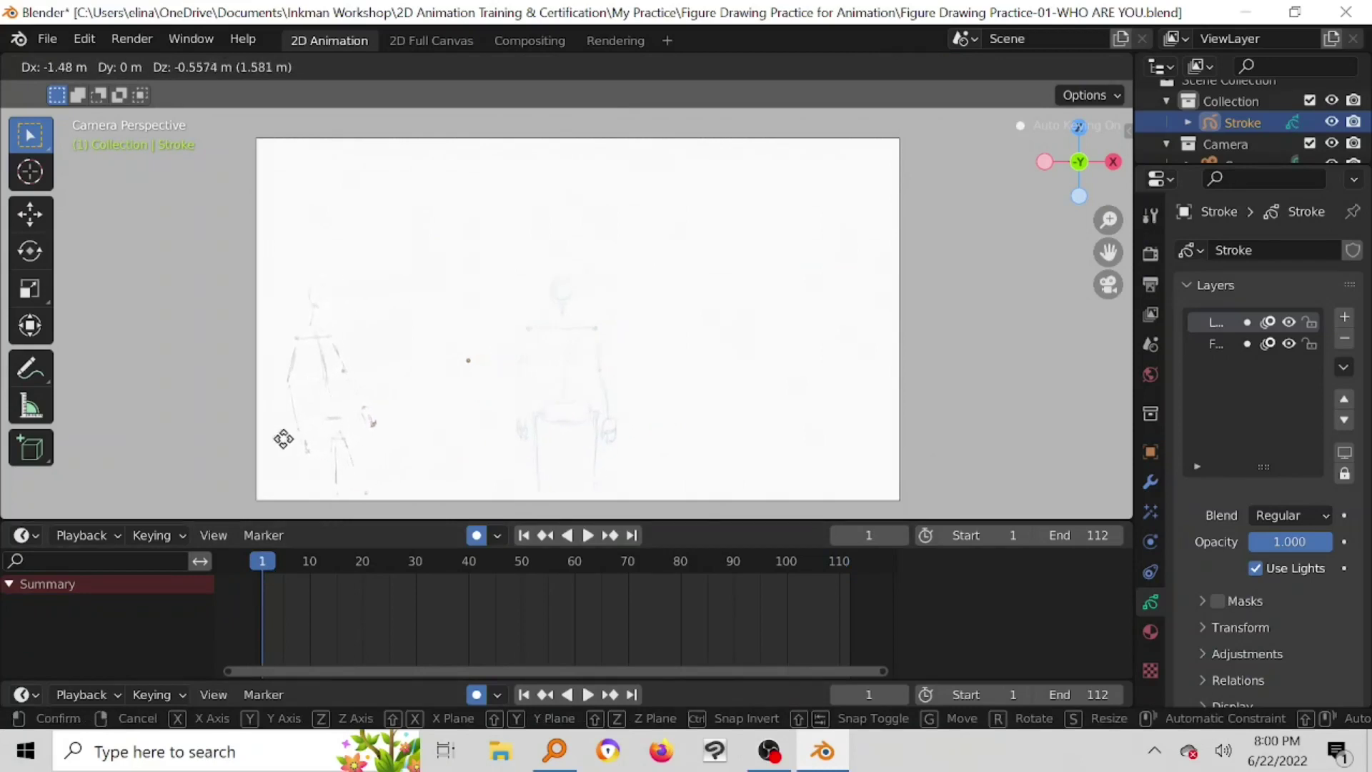
click(294, 448)
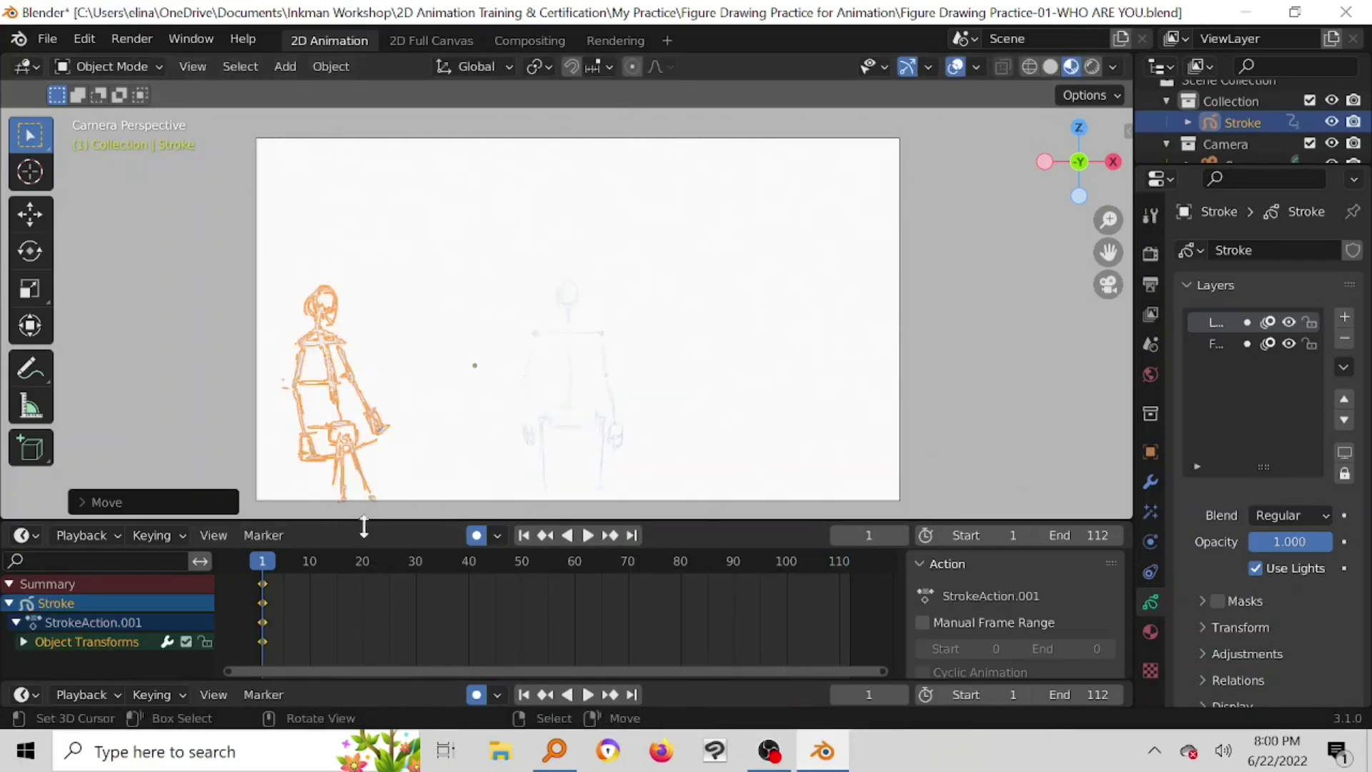
key(space)
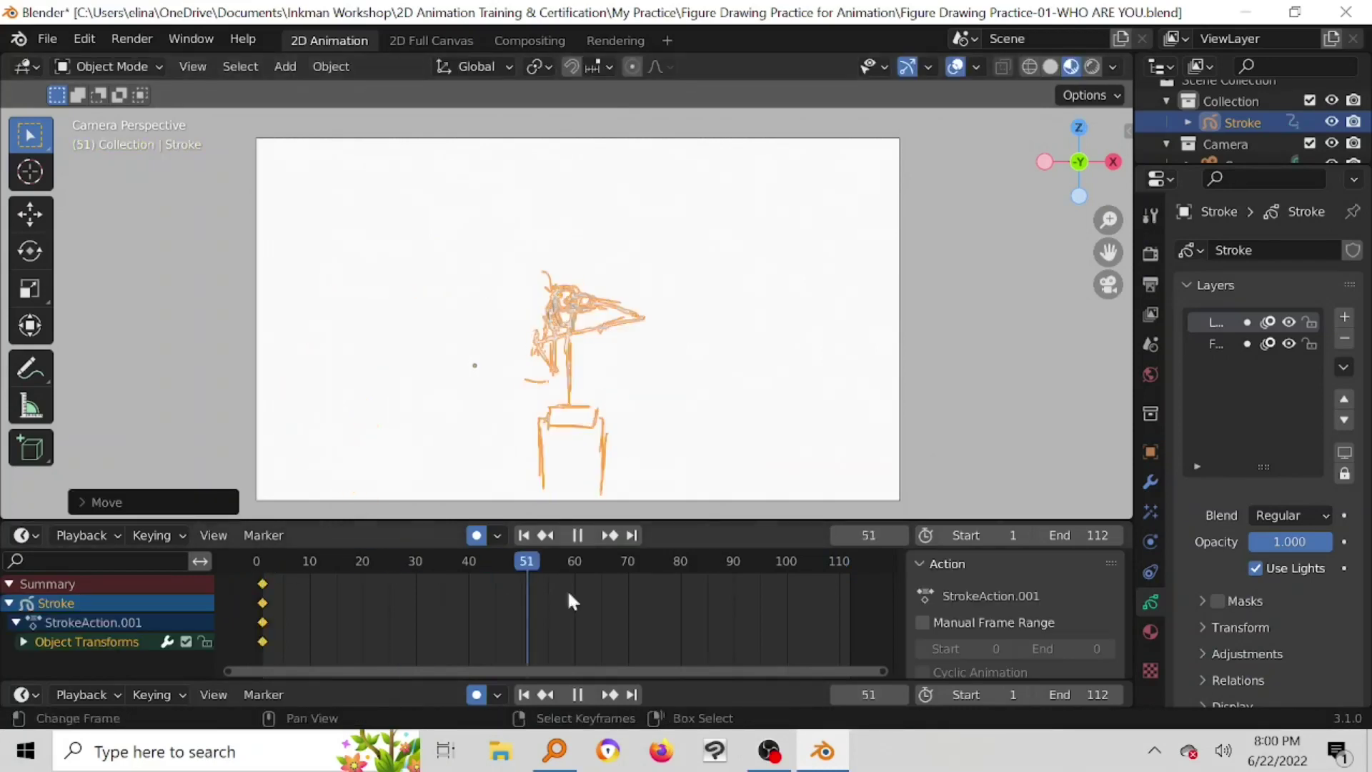
mouse_move(740, 594)
mouse_down()
mouse_move(844, 596)
mouse_move(540, 576)
mouse_up()
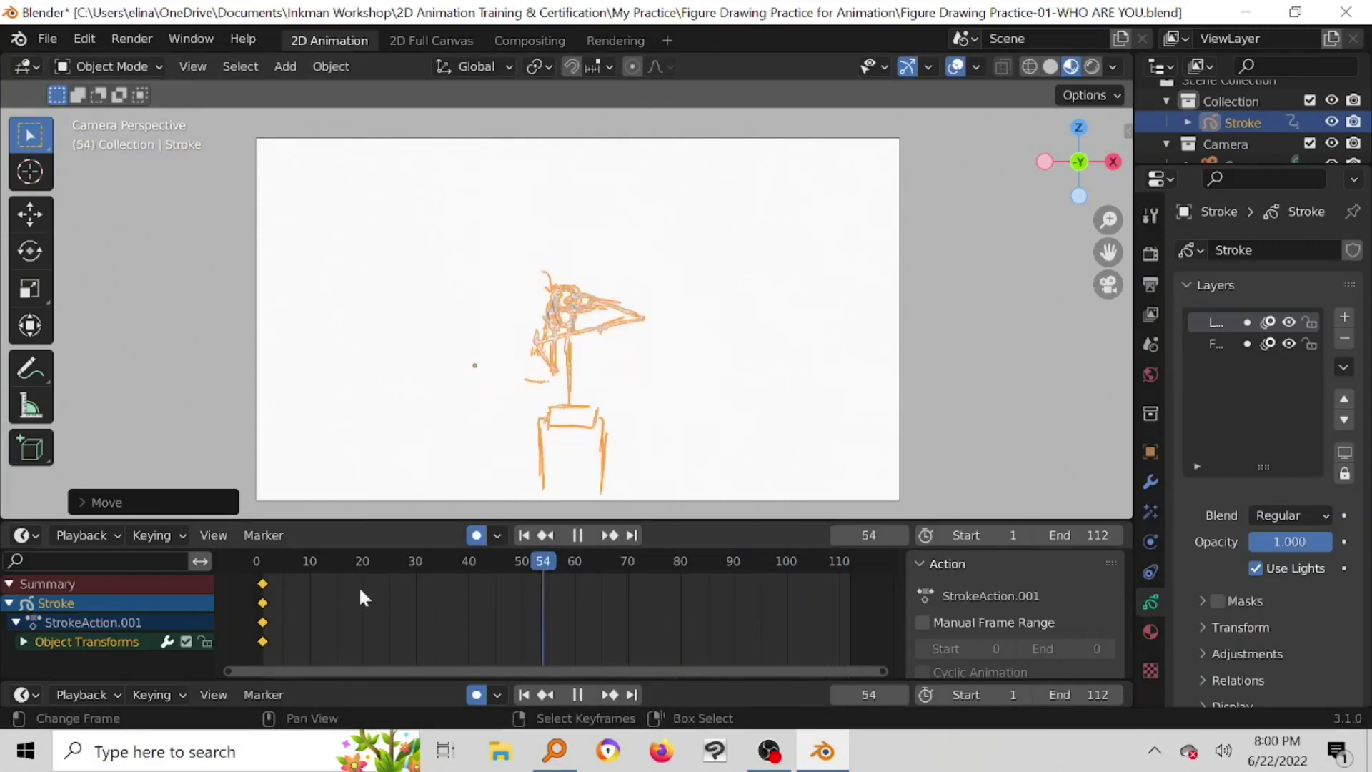
click(263, 564)
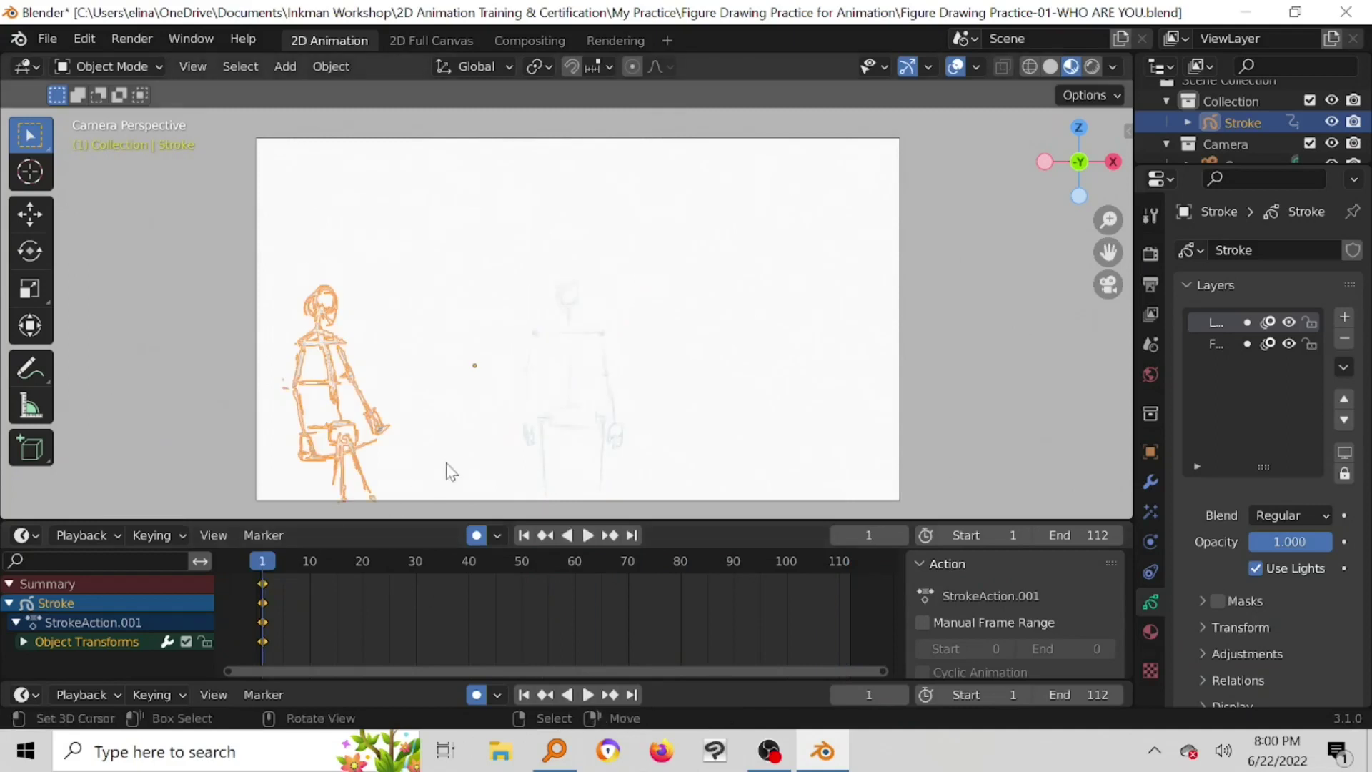
Step: Move the figure about 1.4 m right at frame 1 and review the animation, returning the playhead to frame 2
key(g)
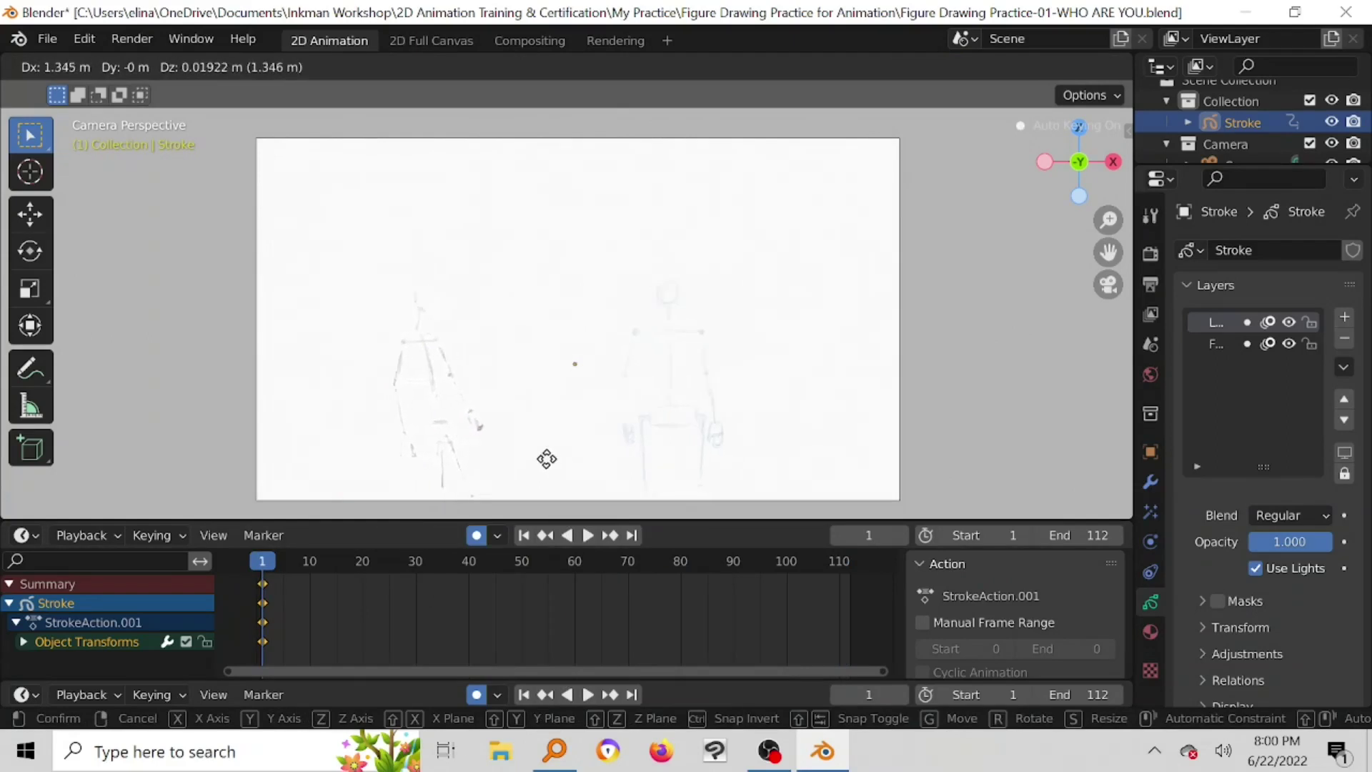
click(558, 468)
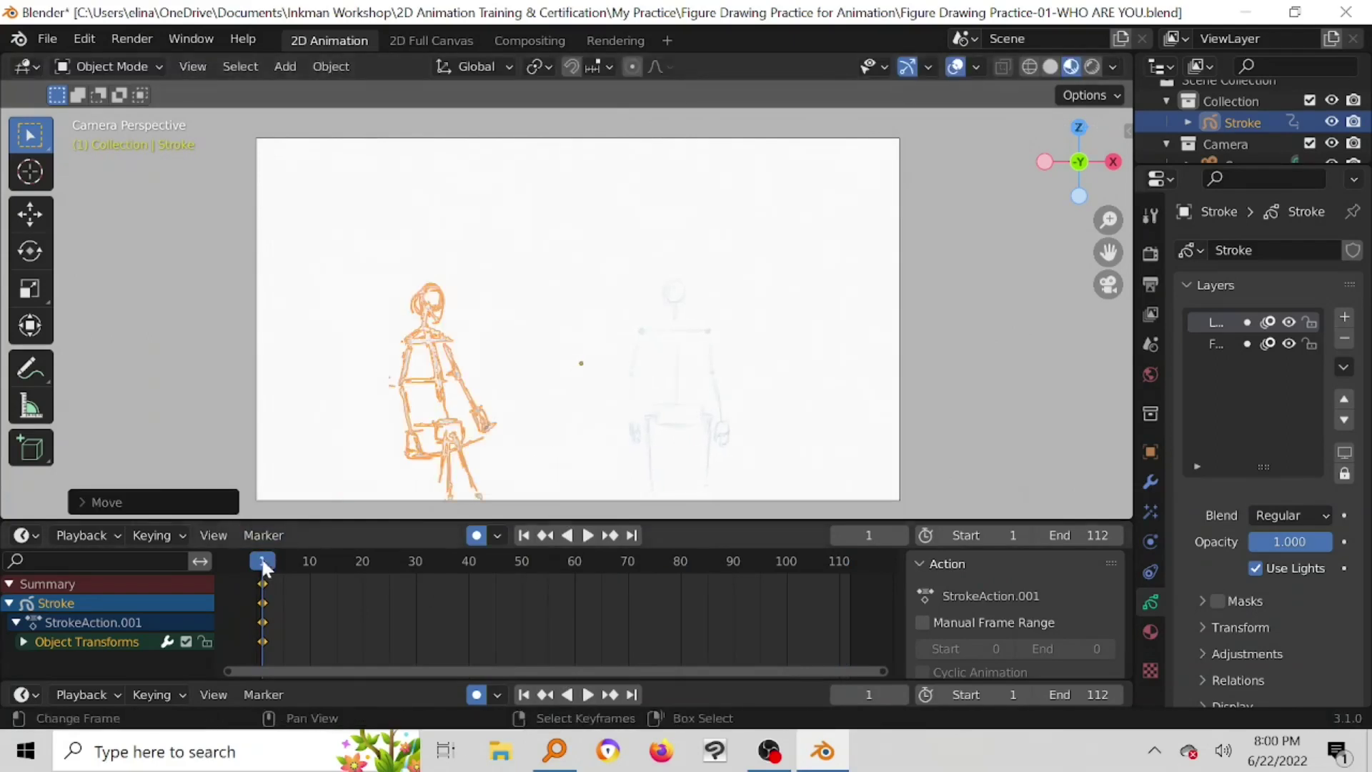
key(space)
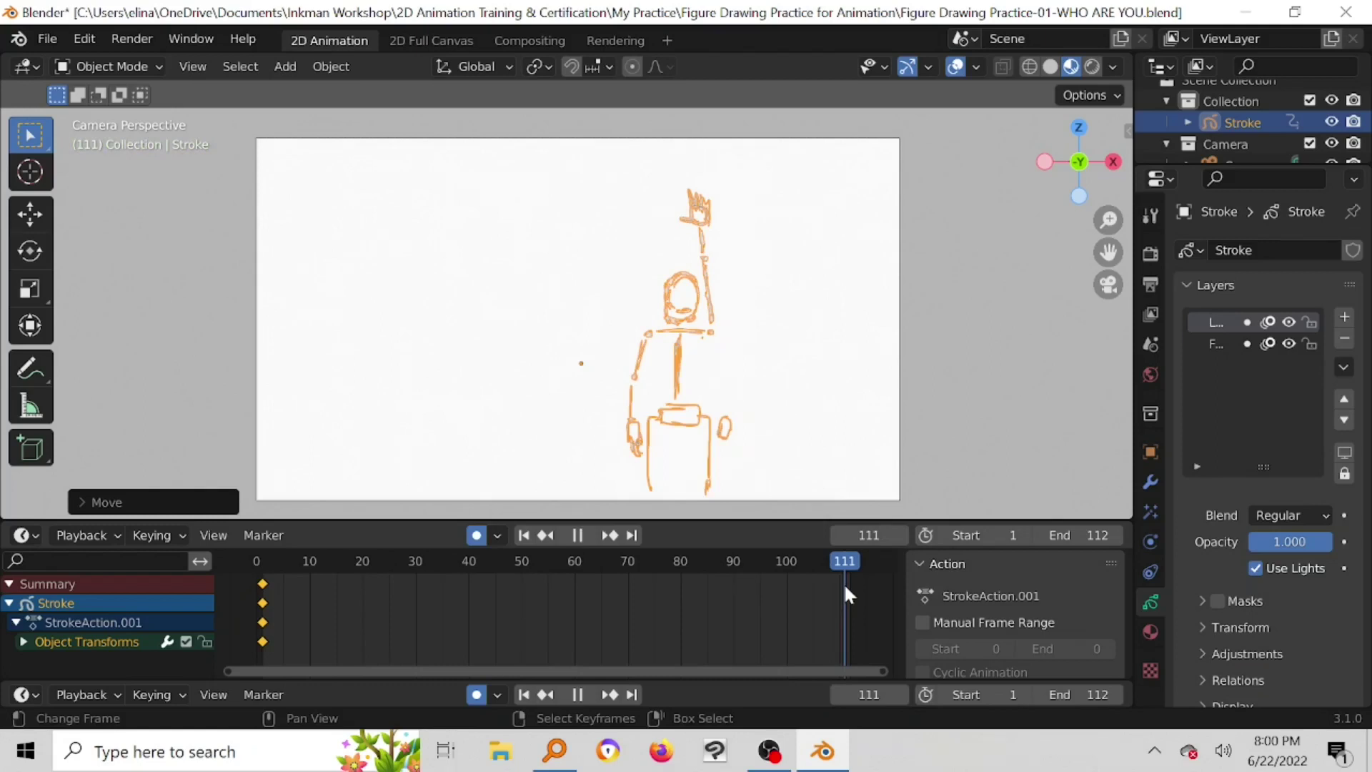
mouse_move(843, 581)
mouse_down()
mouse_move(487, 546)
mouse_move(259, 566)
mouse_move(268, 578)
mouse_up()
key(space)
Step: Keep the area set to the Timeline editor and play the animation from frame 1, stopping back at frame 1
click(80, 535)
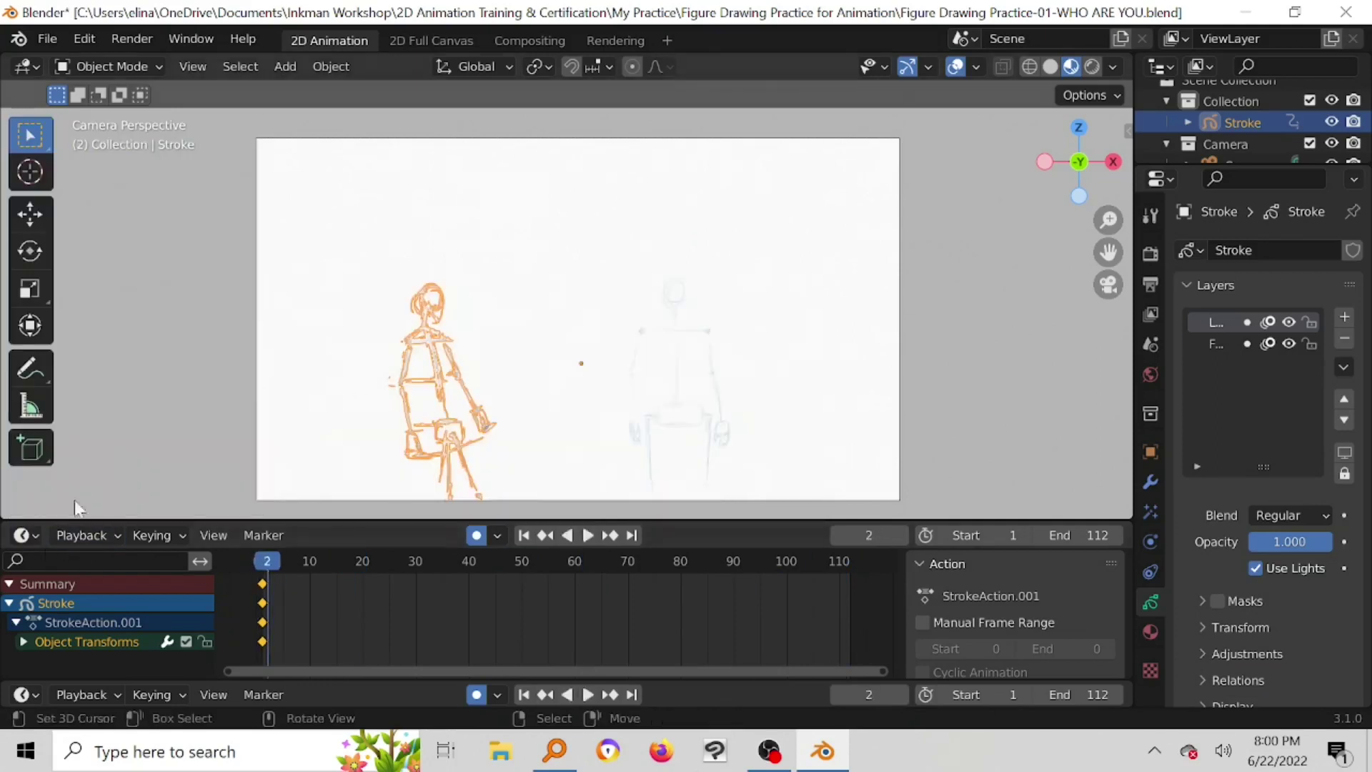
click(24, 536)
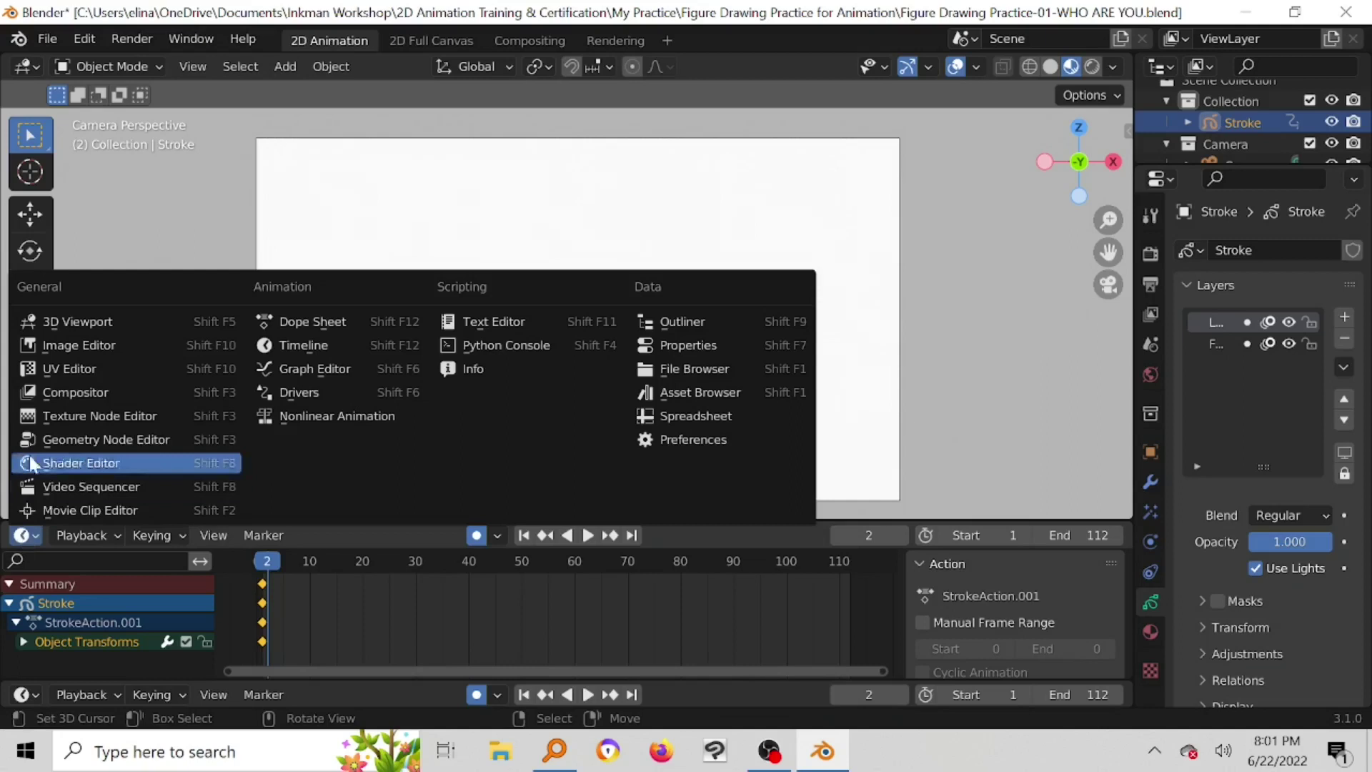
click(293, 346)
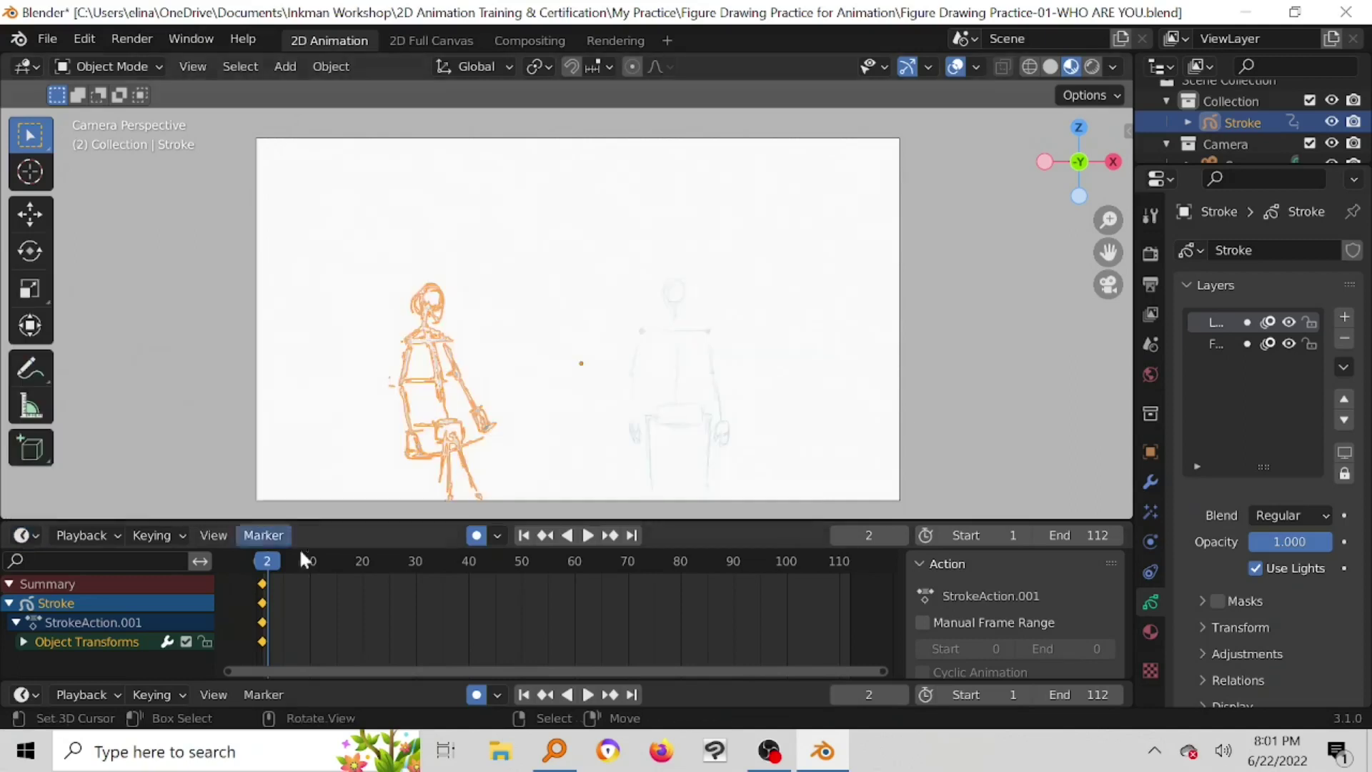
click(263, 568)
key(space)
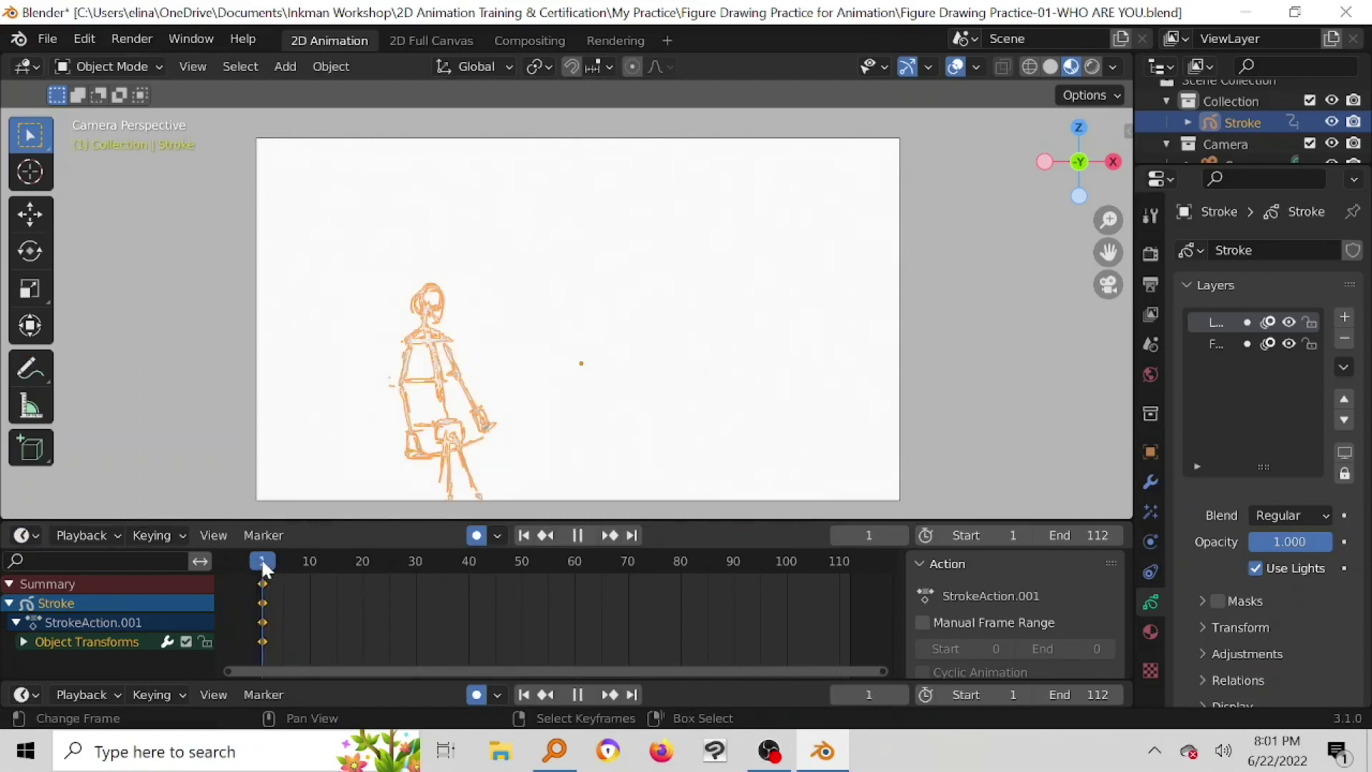
key(space)
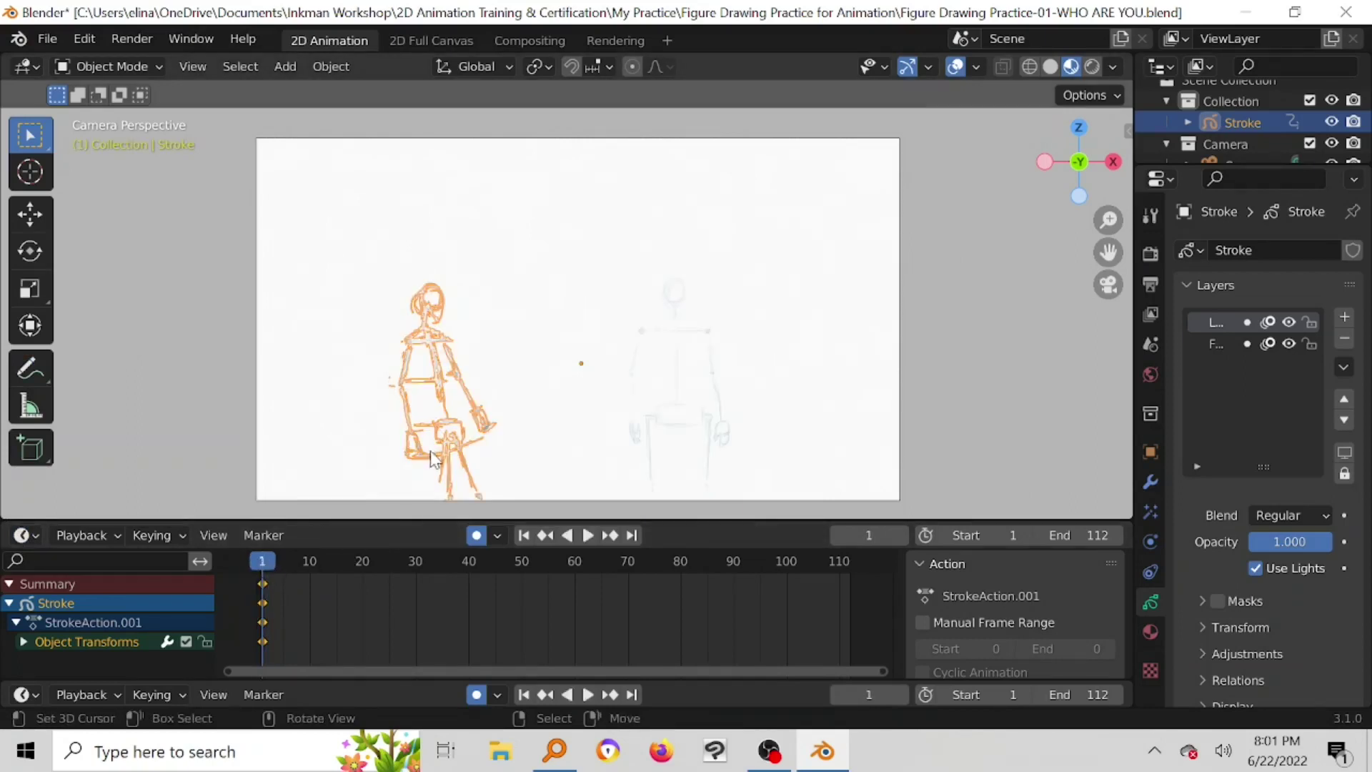
Step: Move the figure about 1.2 m left at frame 1 and save the file after checking the playback
key(g)
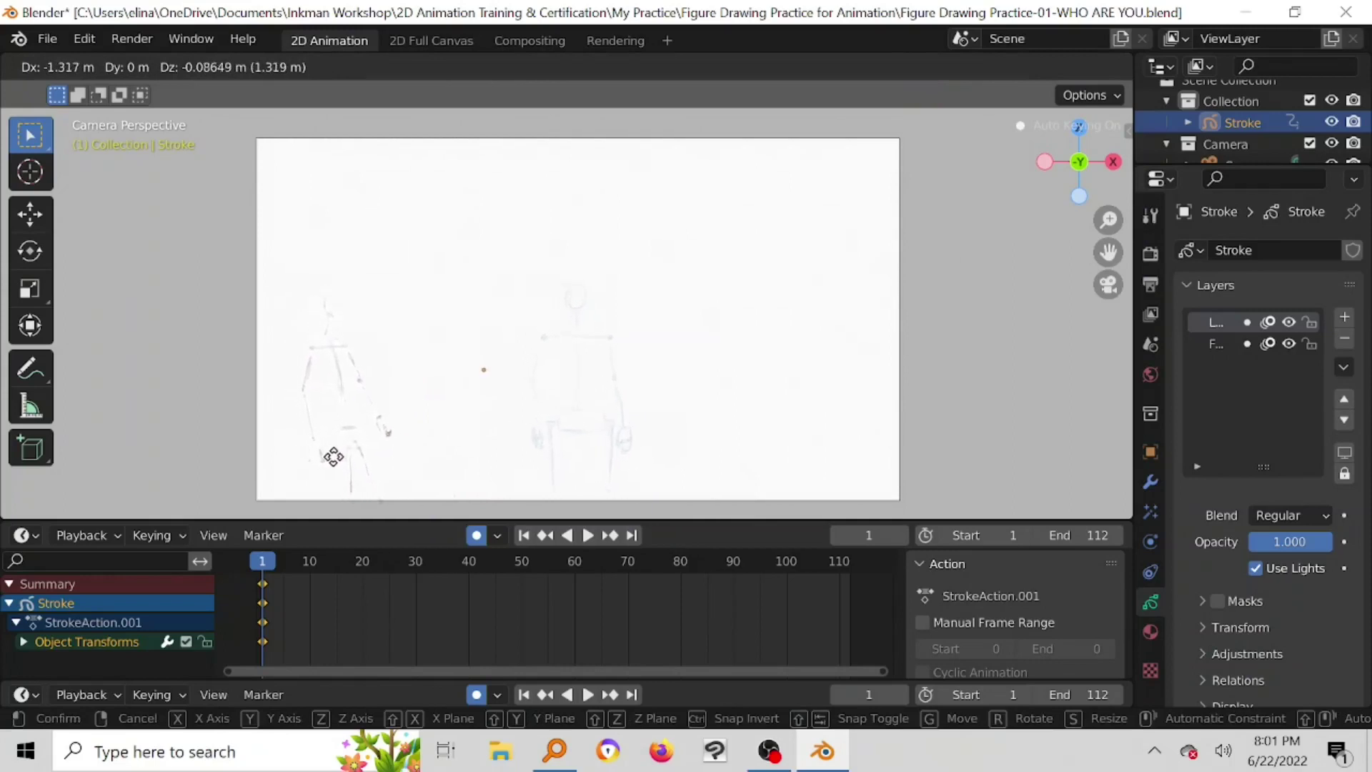
click(340, 457)
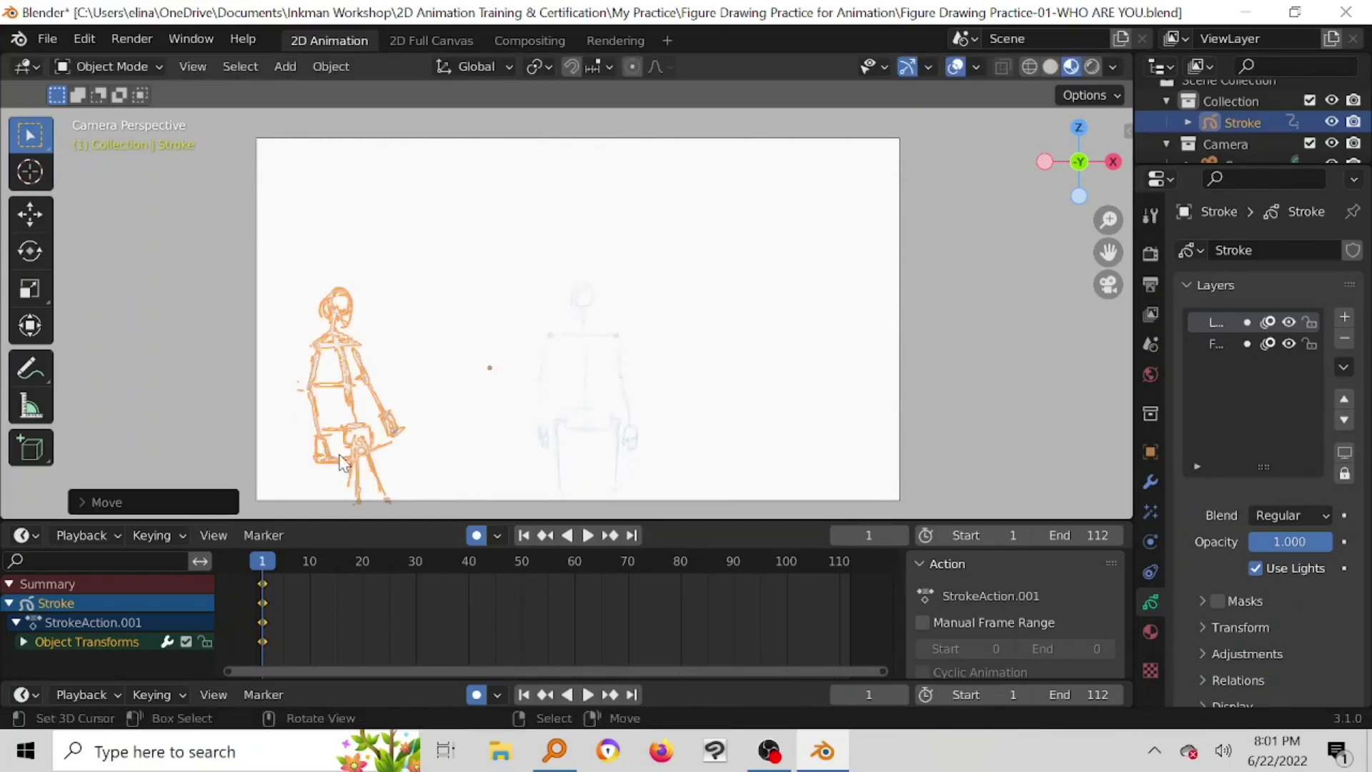
key(space)
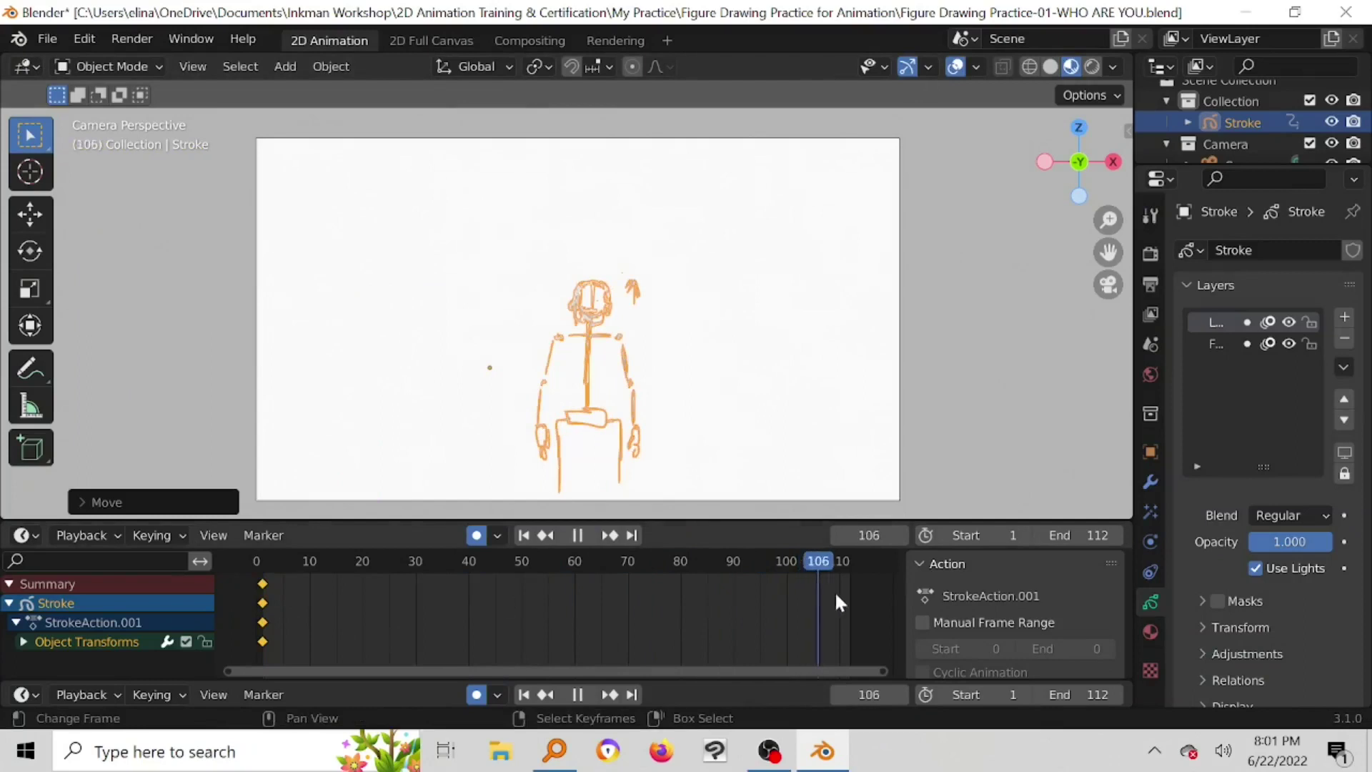
drag(846, 593, 262, 565)
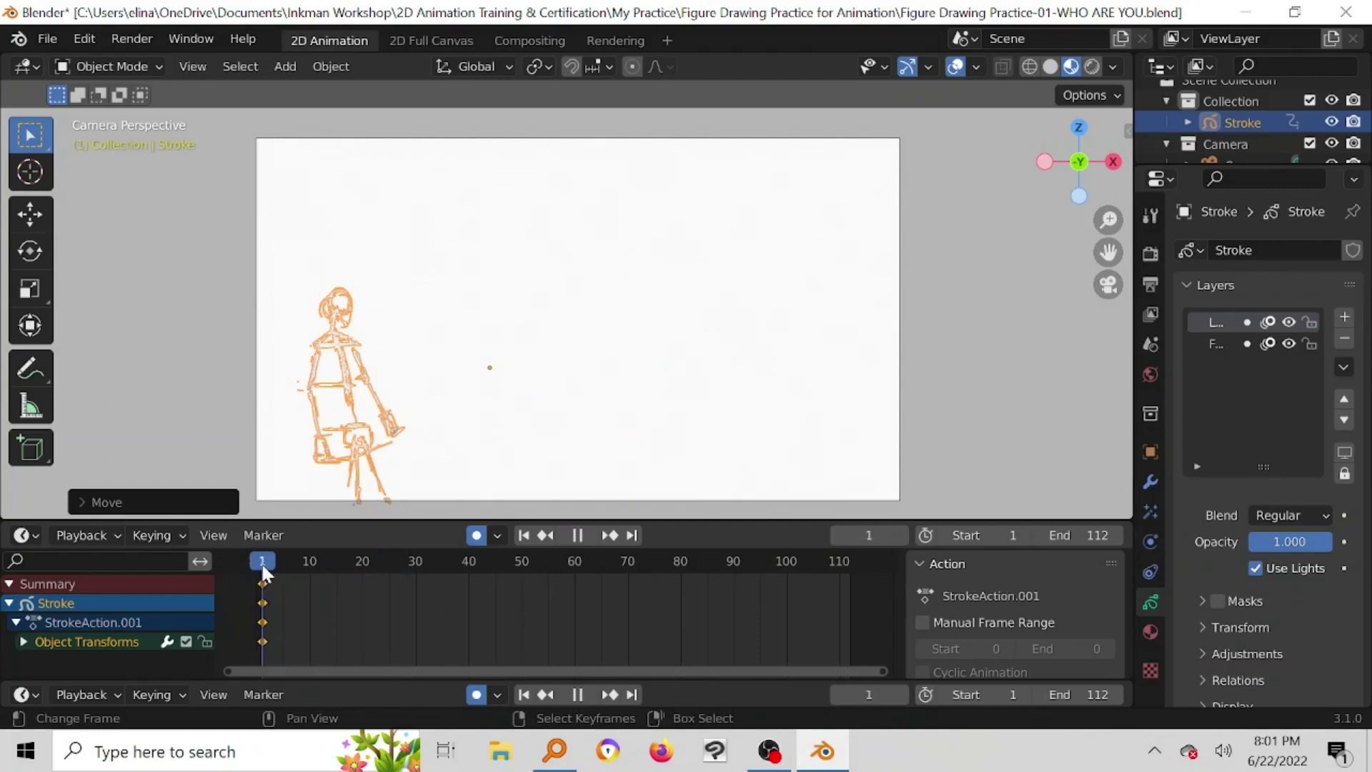
key(space)
key(ctrl+s)
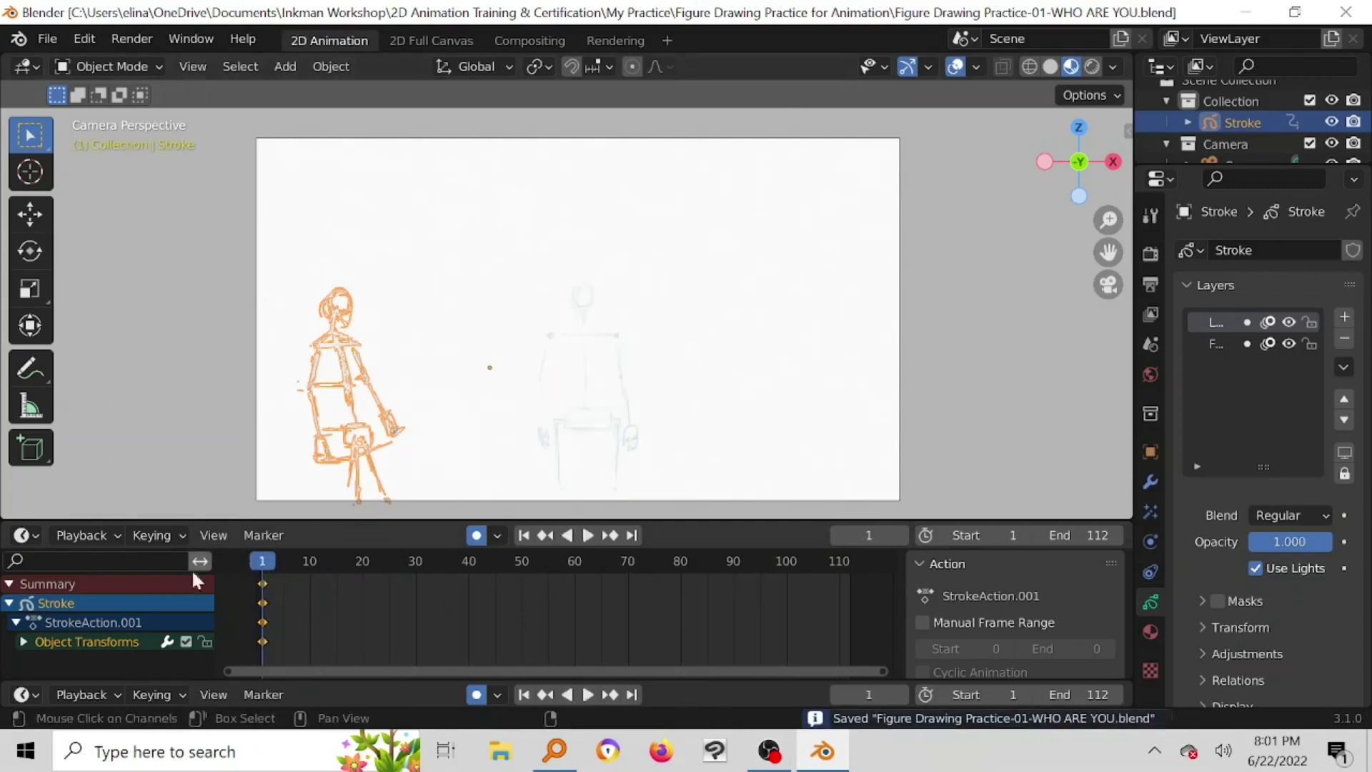
Step: Show the Dope Sheet in the area holding the figure's channels and put the figure's Stroke object into Draw Mode
click(27, 536)
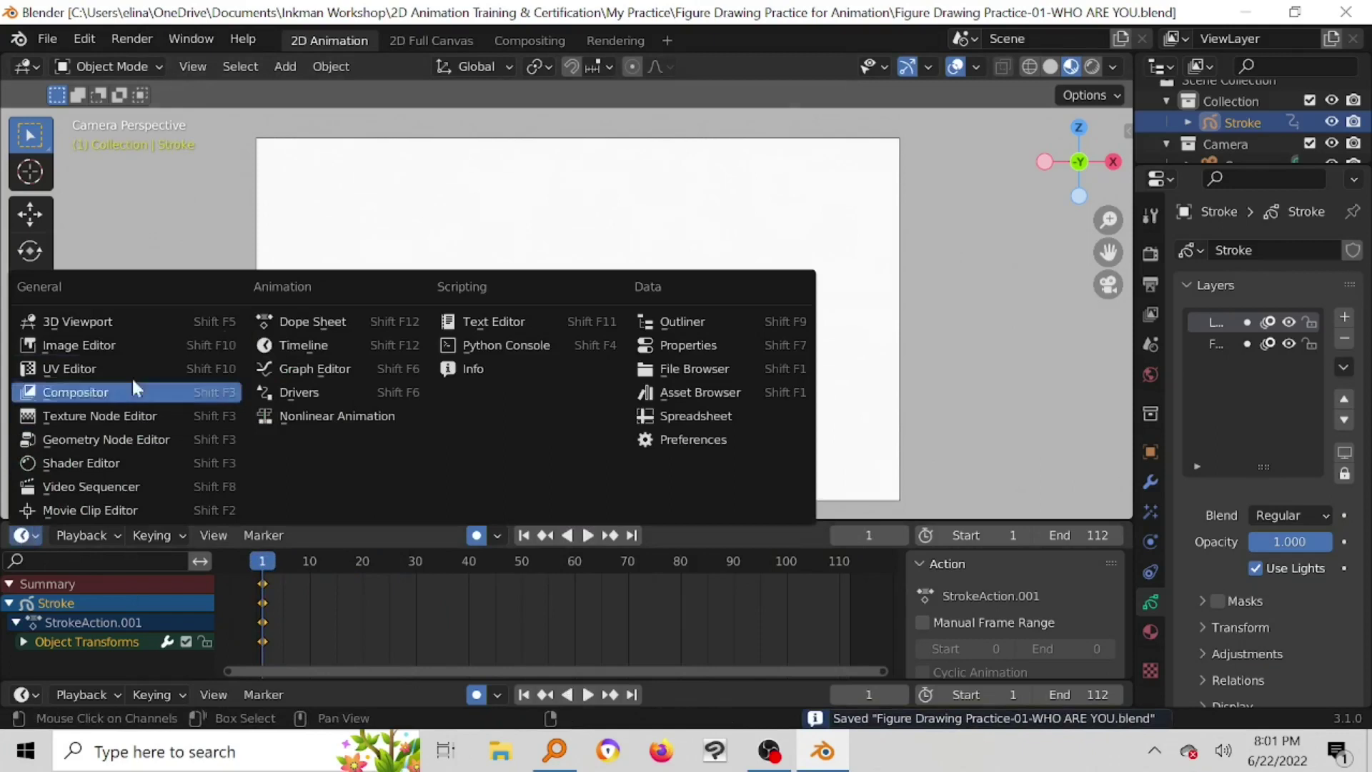
click(311, 322)
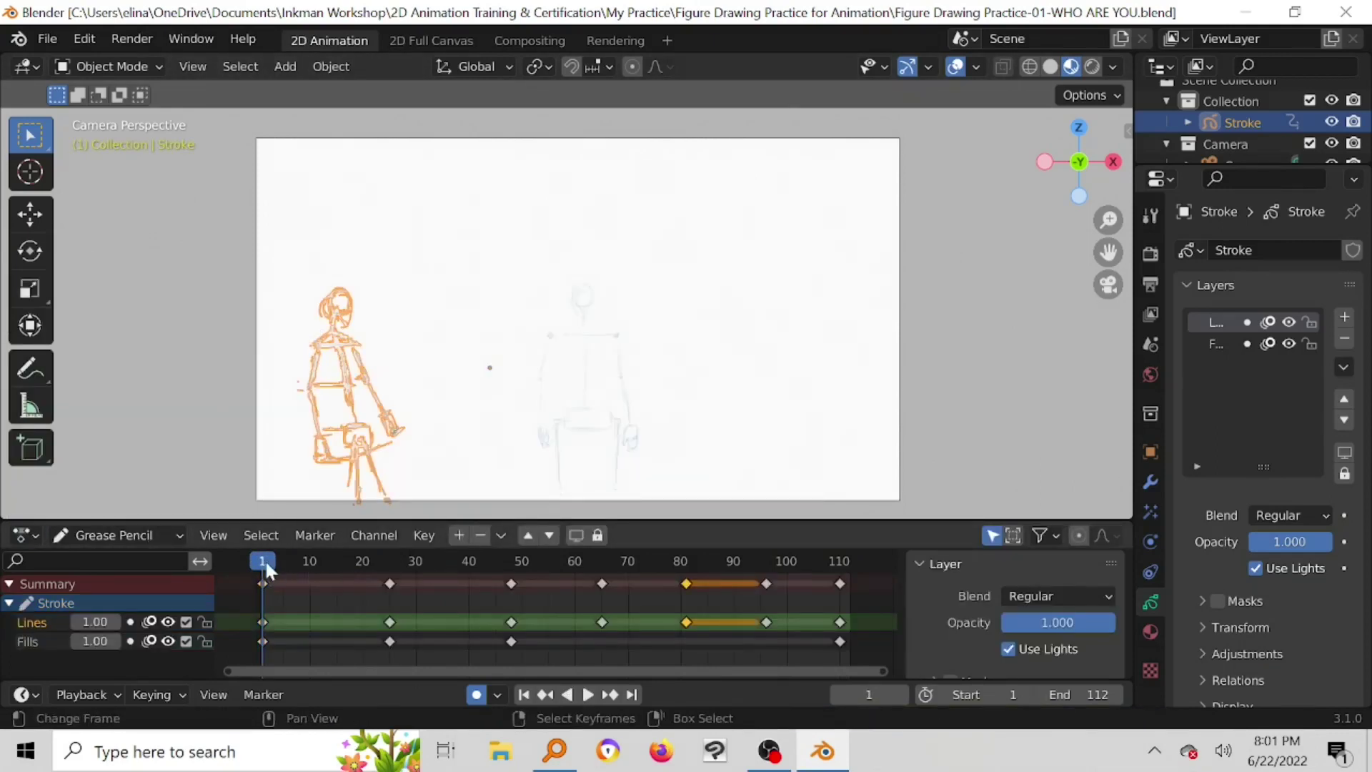
click(318, 461)
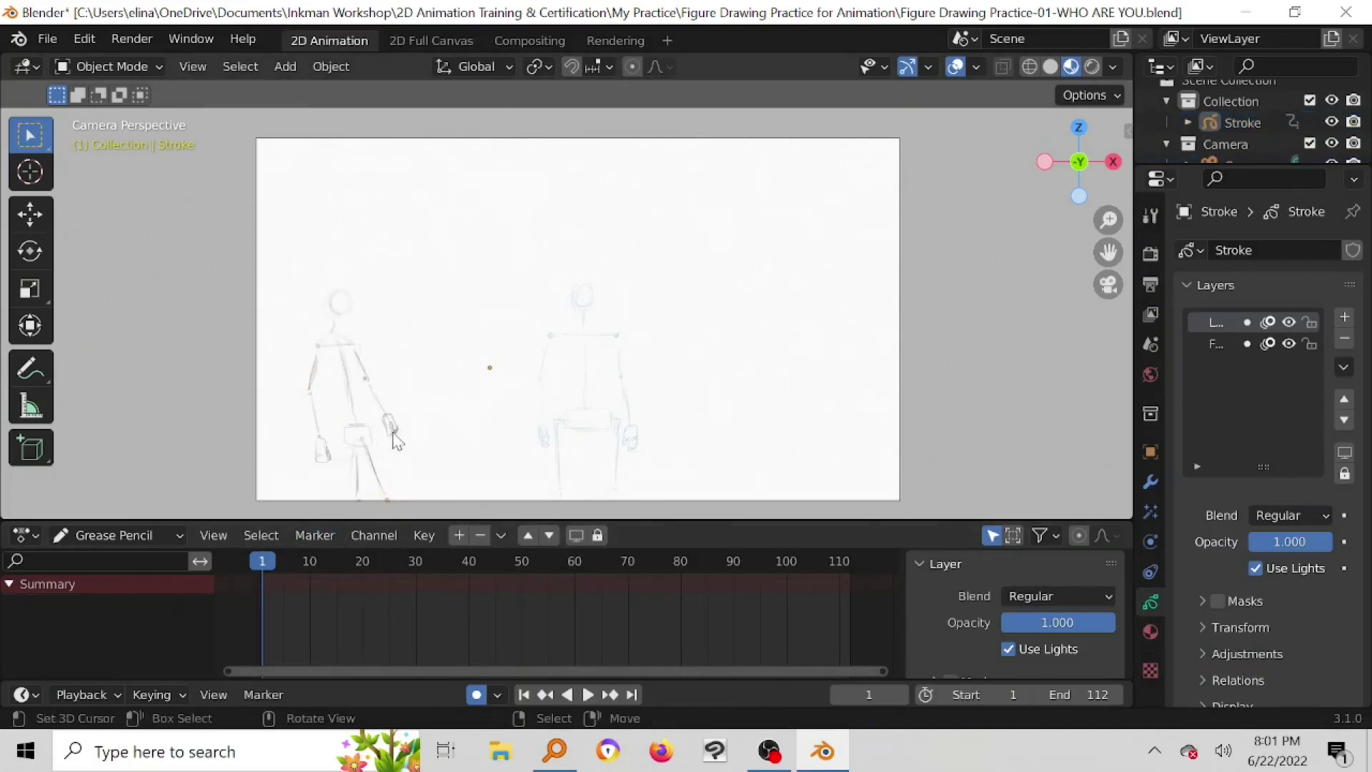
click(394, 440)
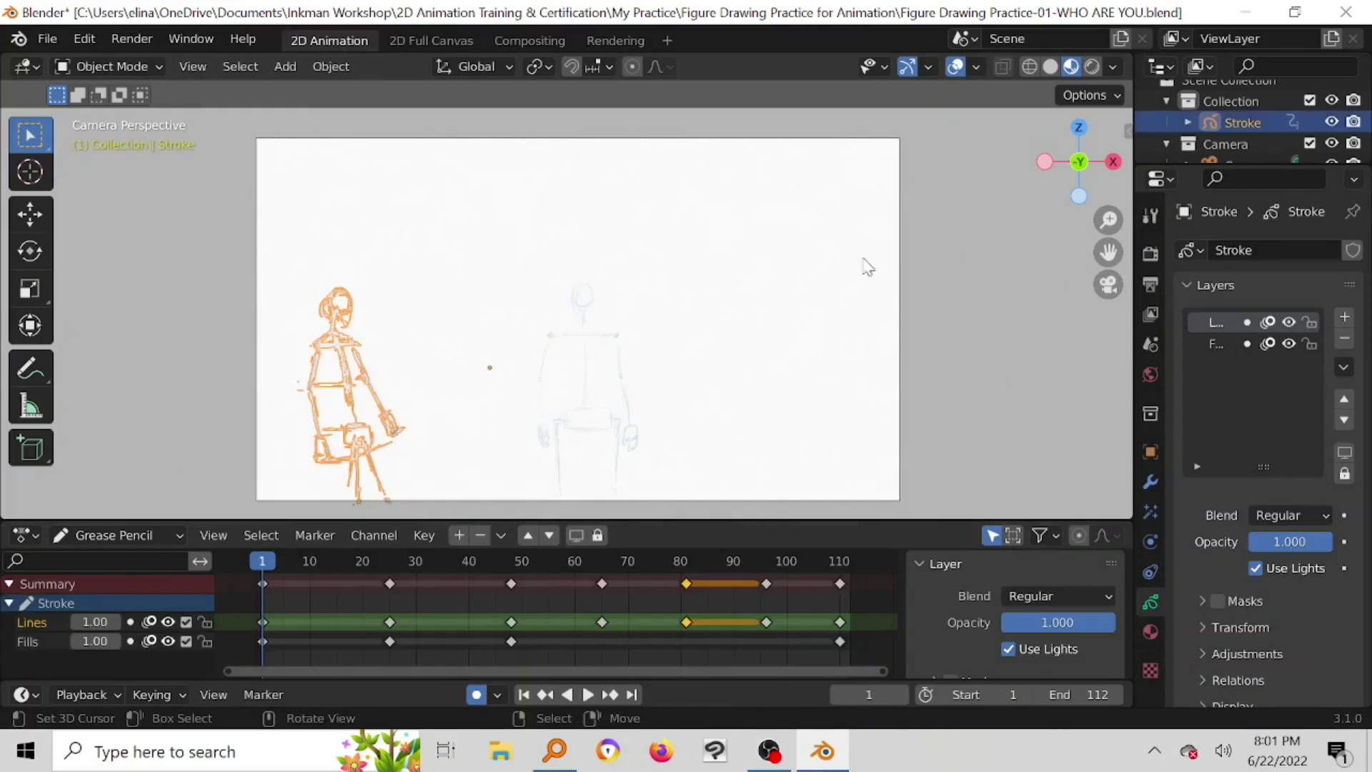
click(135, 66)
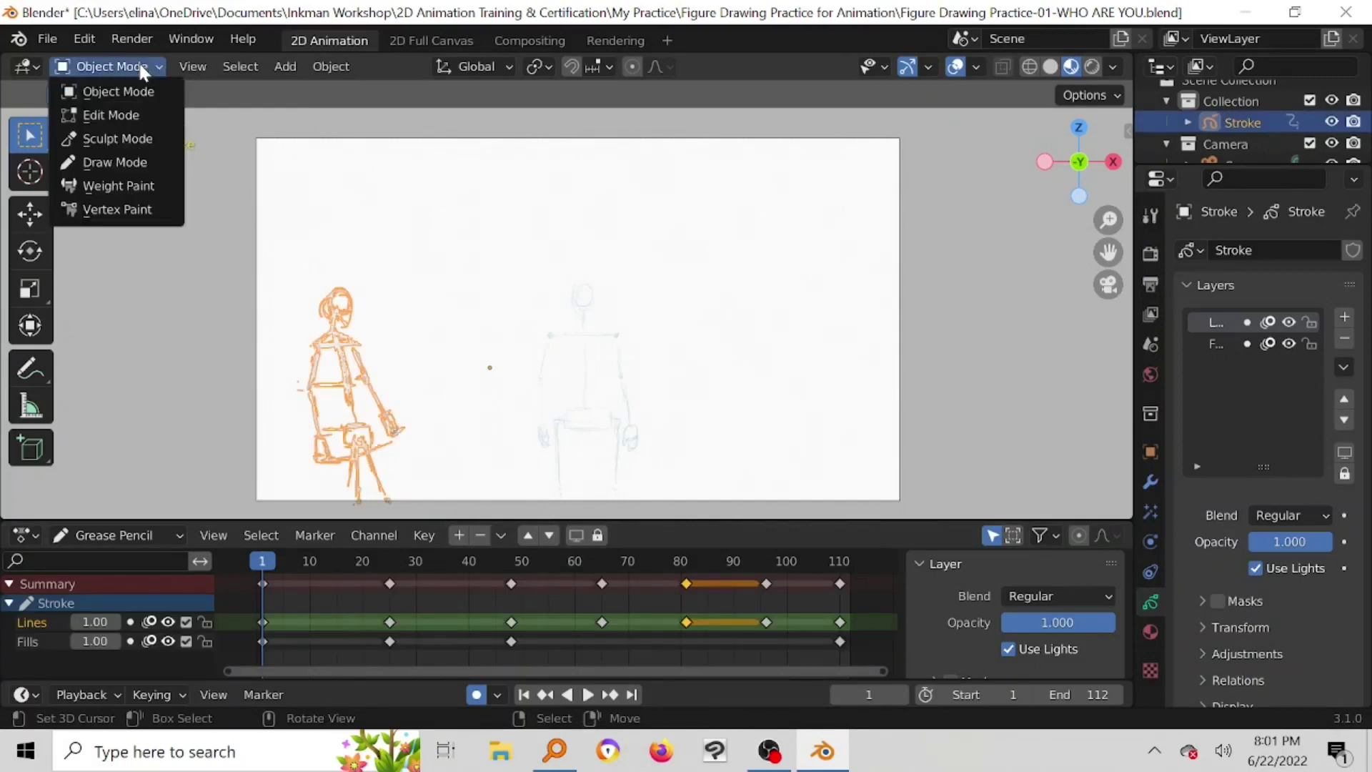
click(114, 163)
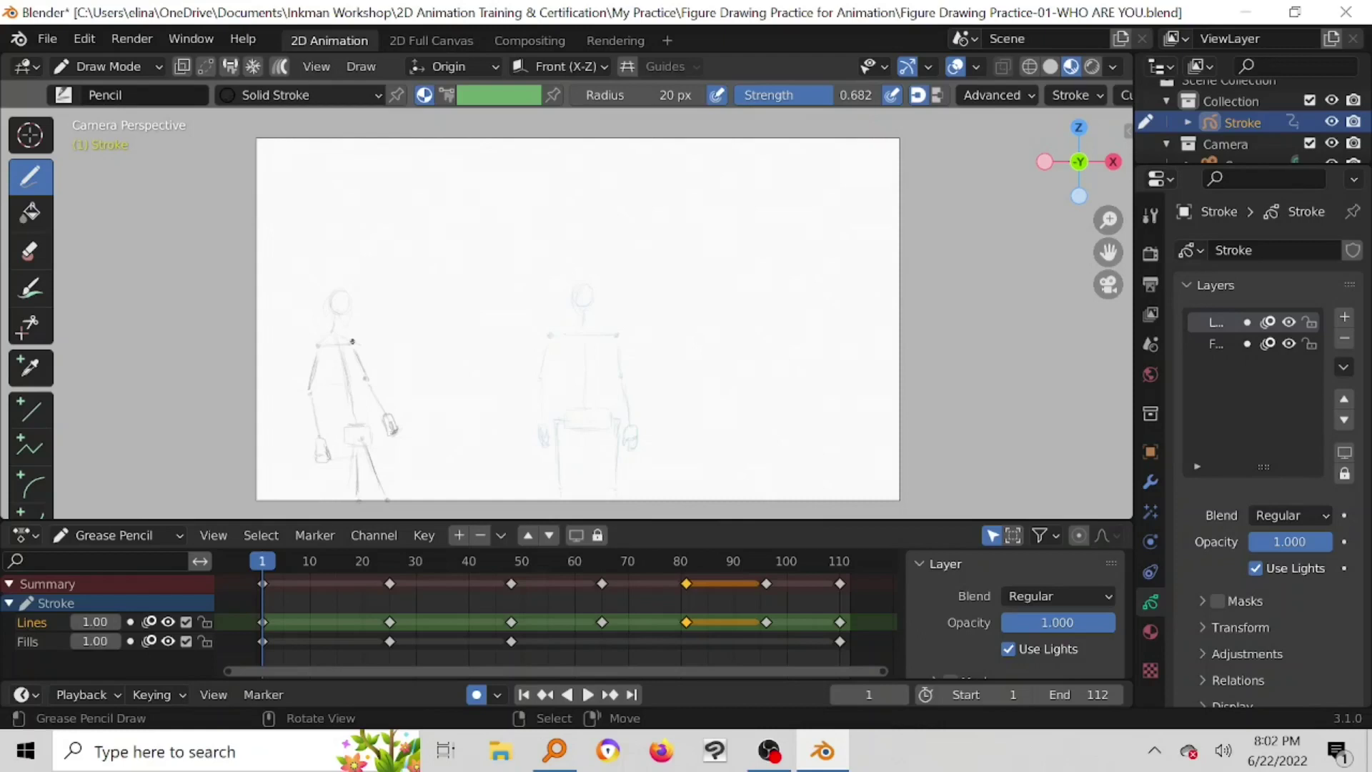
Step: Lock the Lines and Fills layers and add a new Grease Pencil layer named Mannikin
click(205, 622)
click(205, 641)
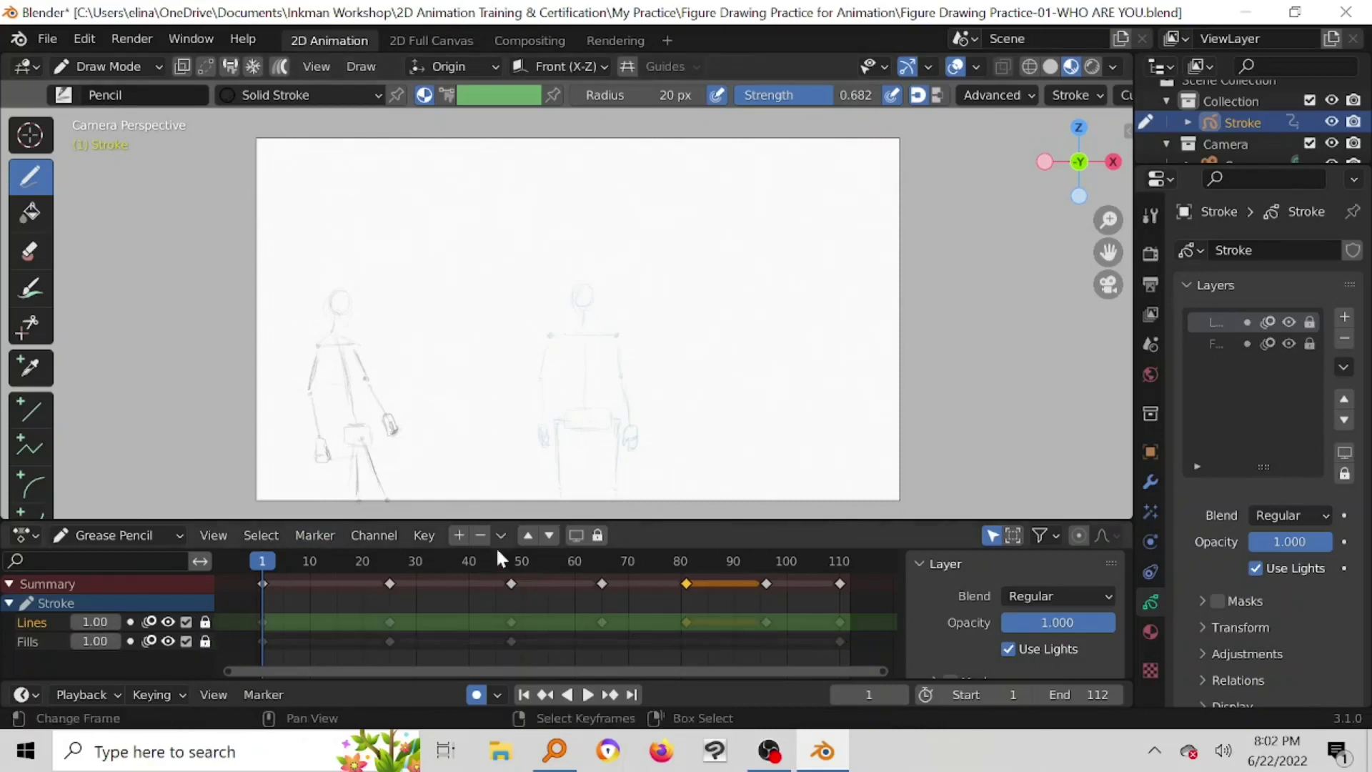
click(458, 535)
double_click(47, 622)
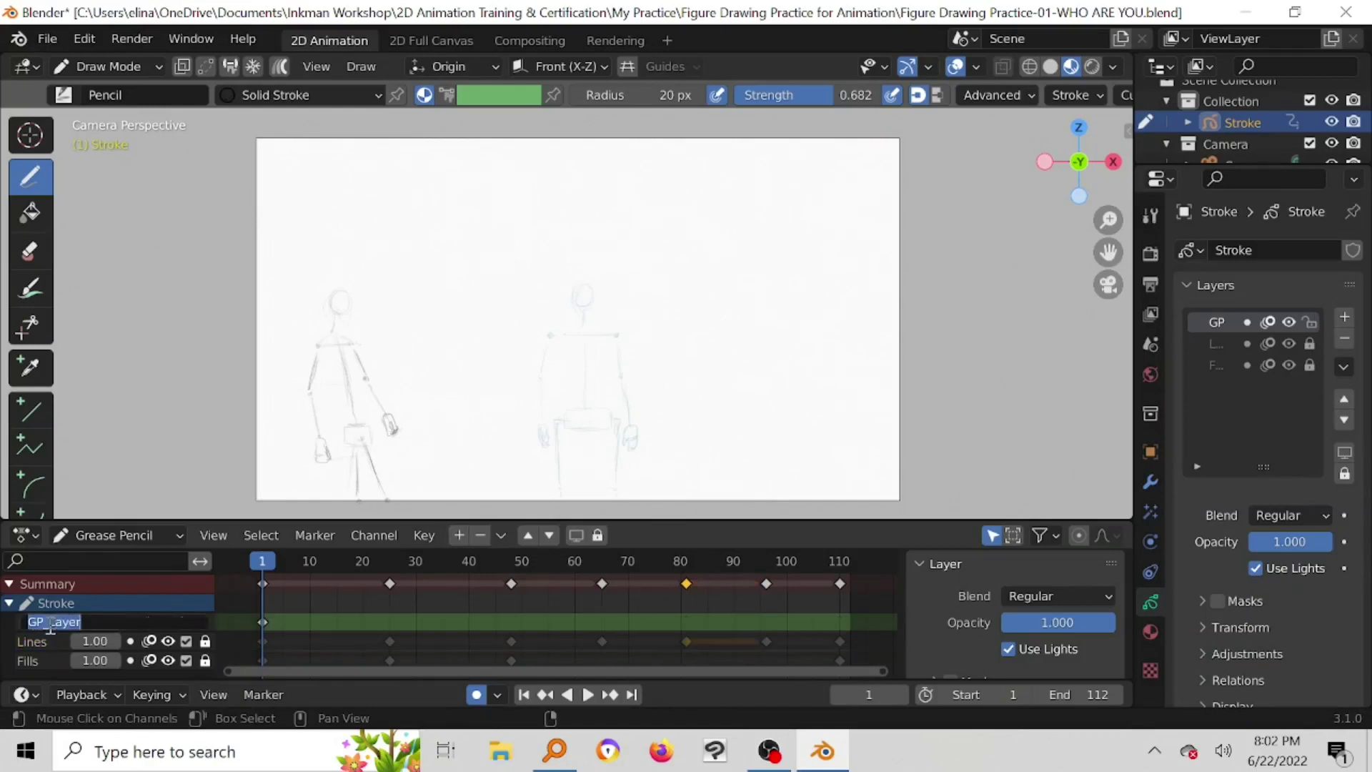
key(BackSpace)
text(Mannikin)
key(Return)
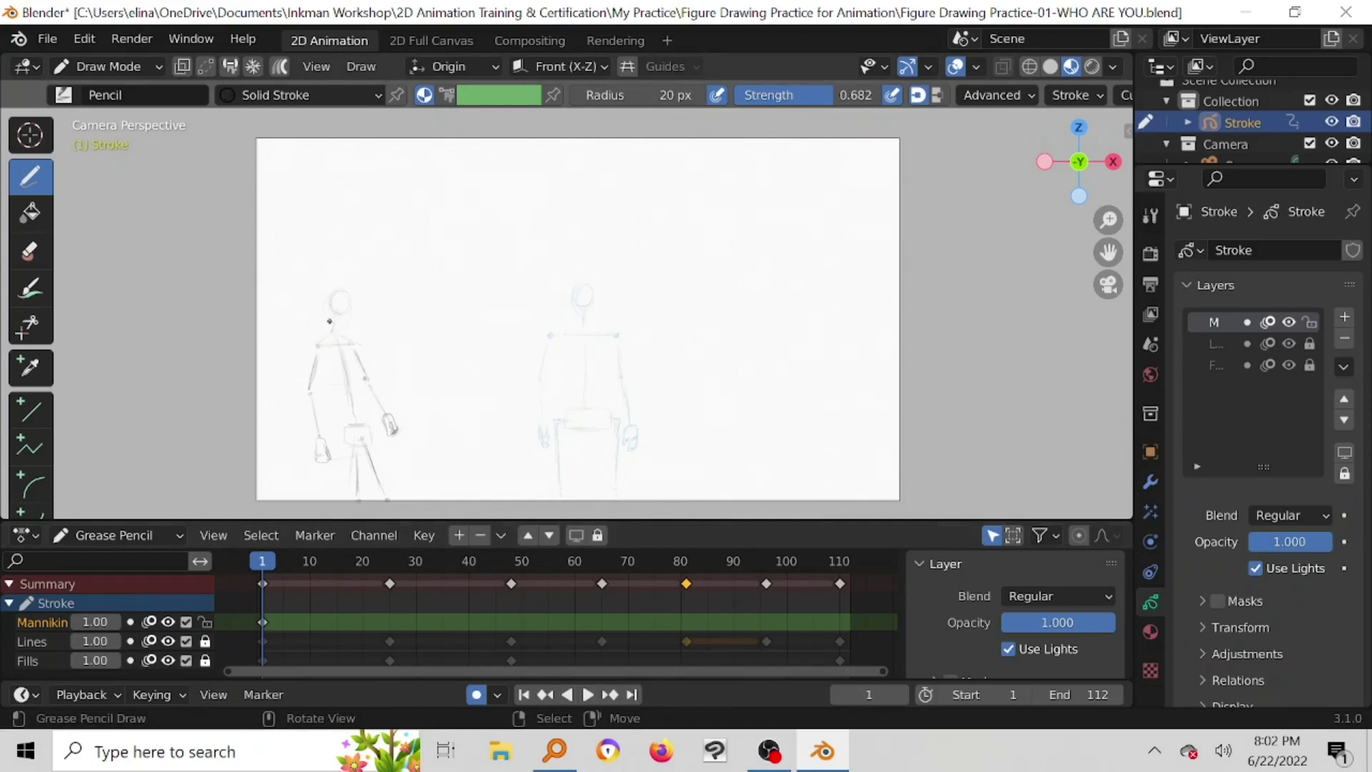
Step: Set the pencil strength to 0.836 and sketch the shoulder ball, upper arm, elbow joint and forearm on the figure's left-side arm
scroll(319, 345, up, 1)
mouse_move(320, 346)
ctrl+middle_down()
mouse_move(367, 352)
mouse_move(421, 306)
ctrl+middle_up()
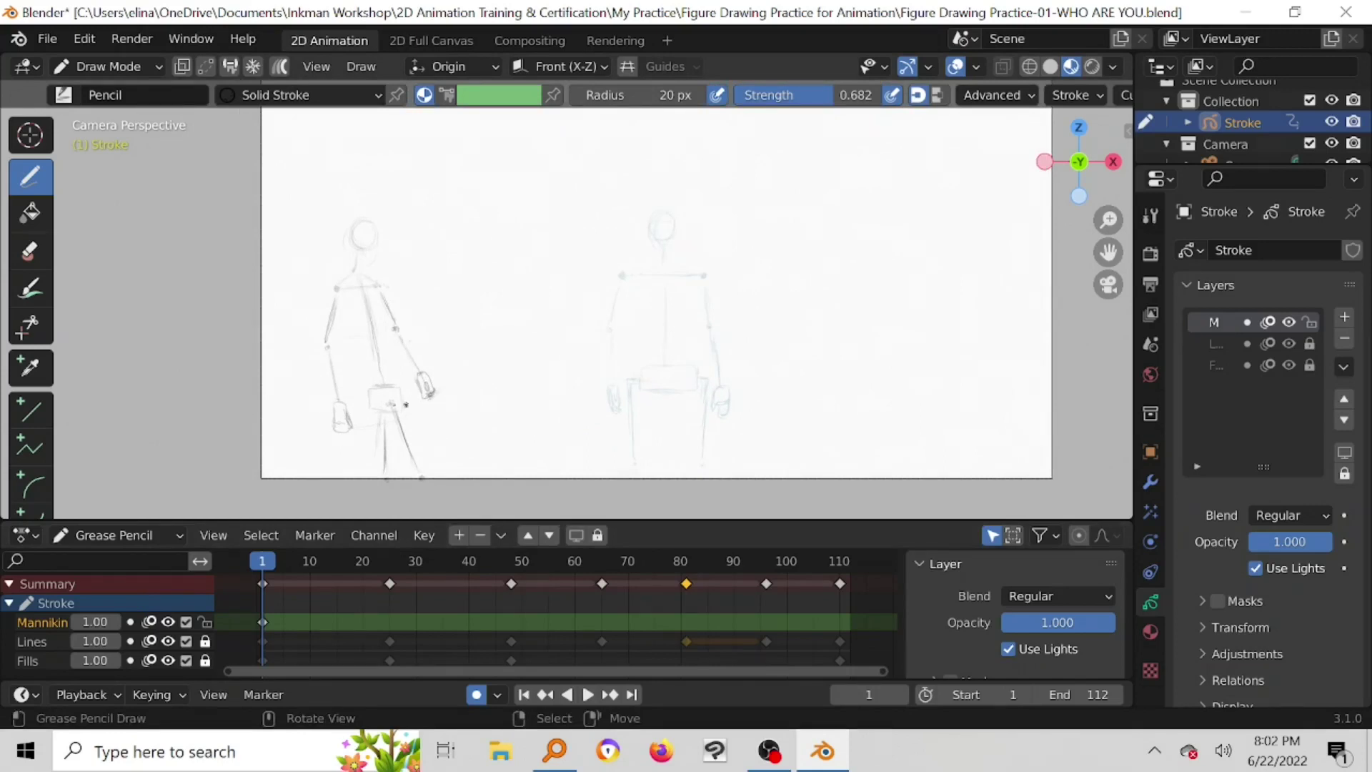
scroll(338, 291, up, 2)
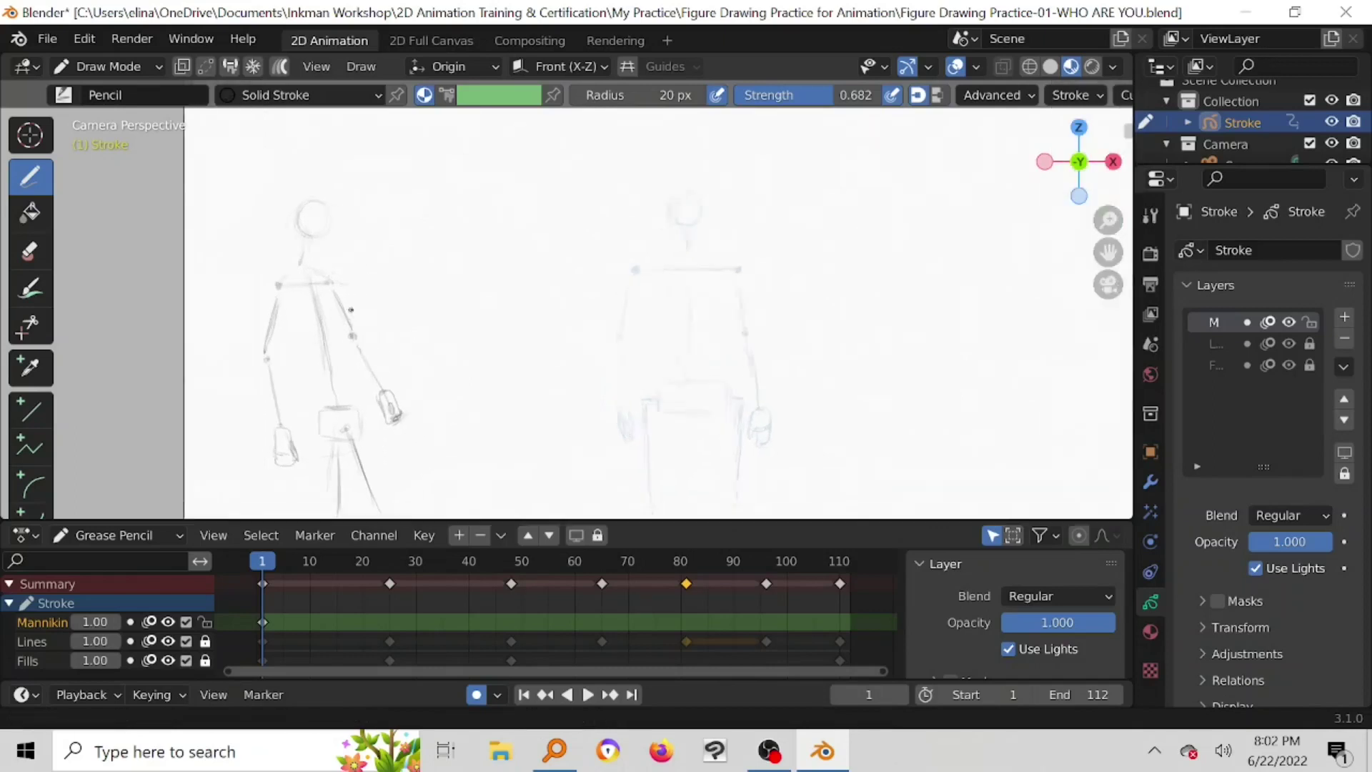
shift+middle_drag(337, 292, 448, 271)
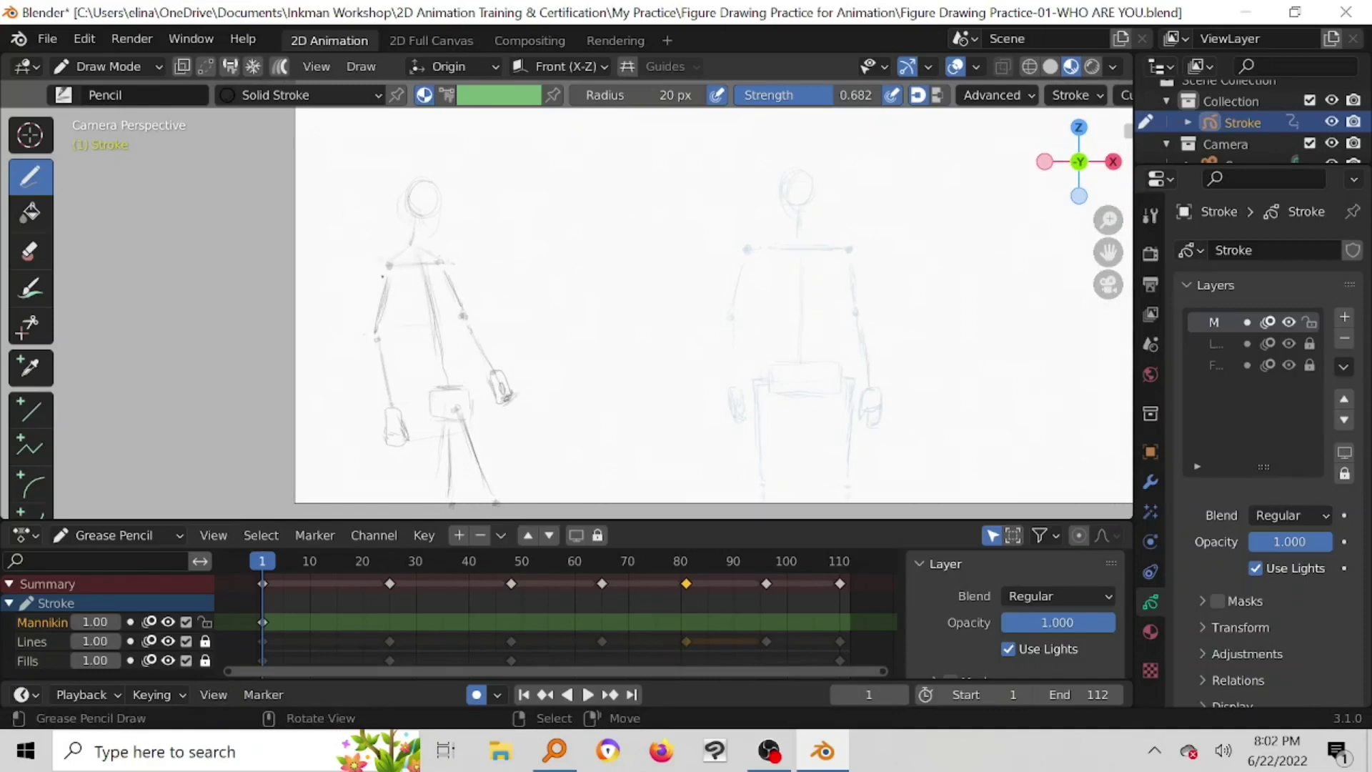
drag(843, 100, 876, 102)
click(418, 292)
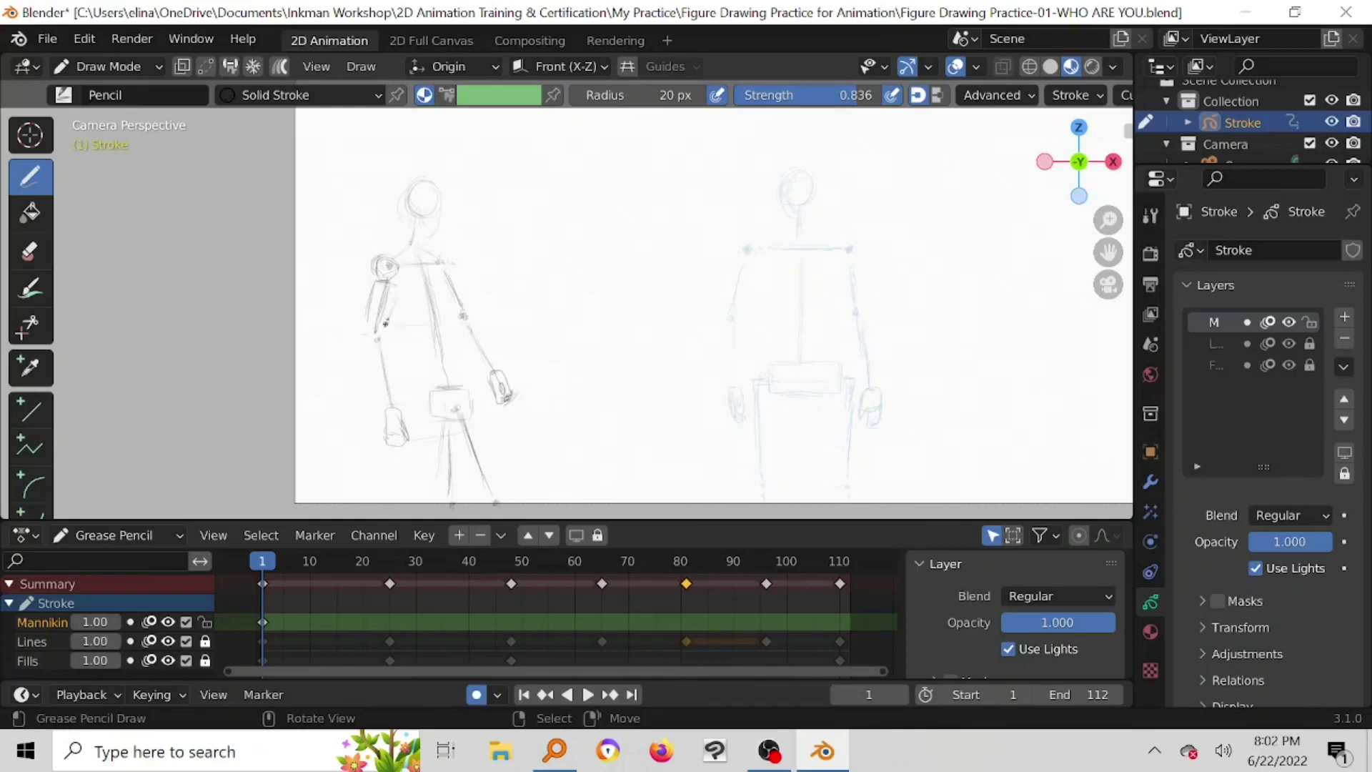
drag(393, 285, 387, 329)
mouse_move(384, 348)
mouse_down()
mouse_move(372, 345)
mouse_move(383, 336)
mouse_up()
drag(371, 361, 383, 406)
mouse_move(370, 356)
mouse_down()
mouse_move(393, 355)
mouse_move(398, 398)
mouse_up()
Step: Sketch the palm, fingers and thumb of the left-side hand and check them with the Lines layer temporarily hidden
scroll(396, 424, up, 4)
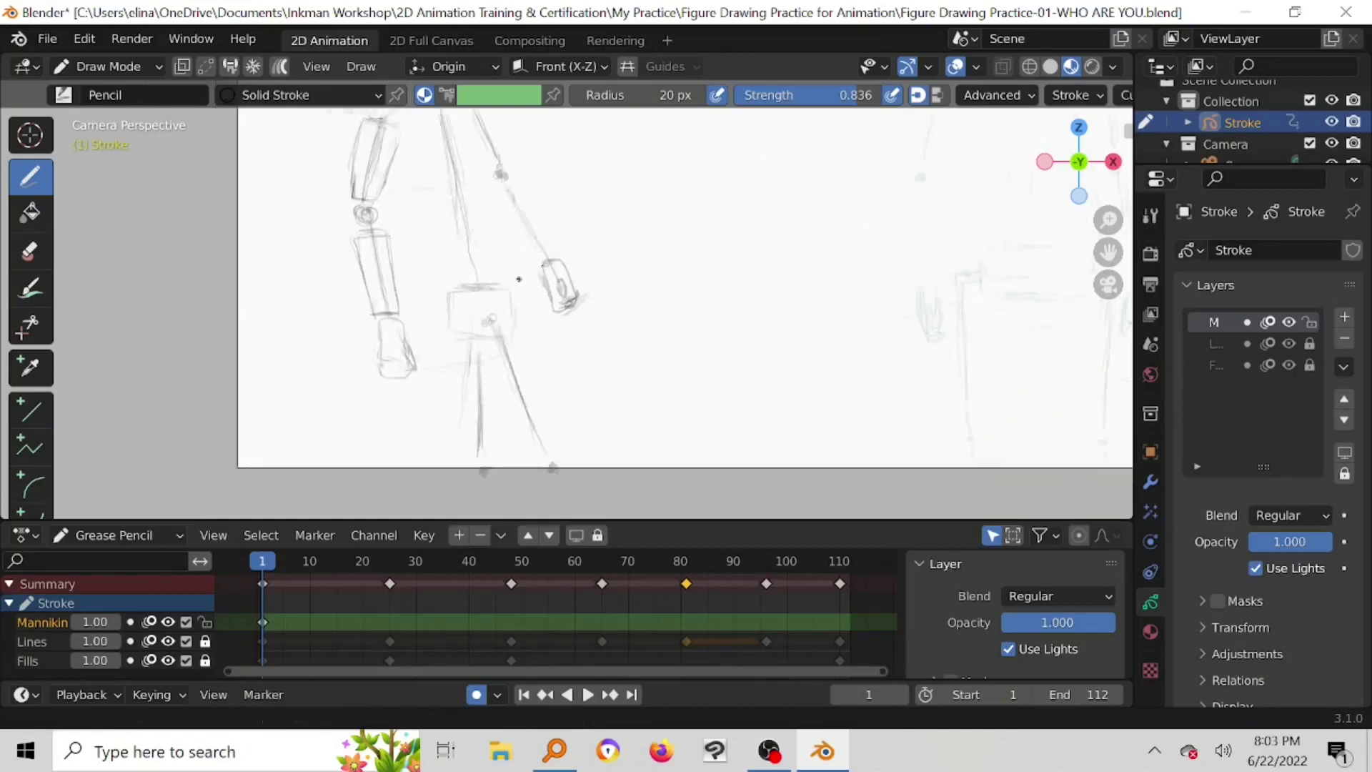
scroll(422, 419, up, 3)
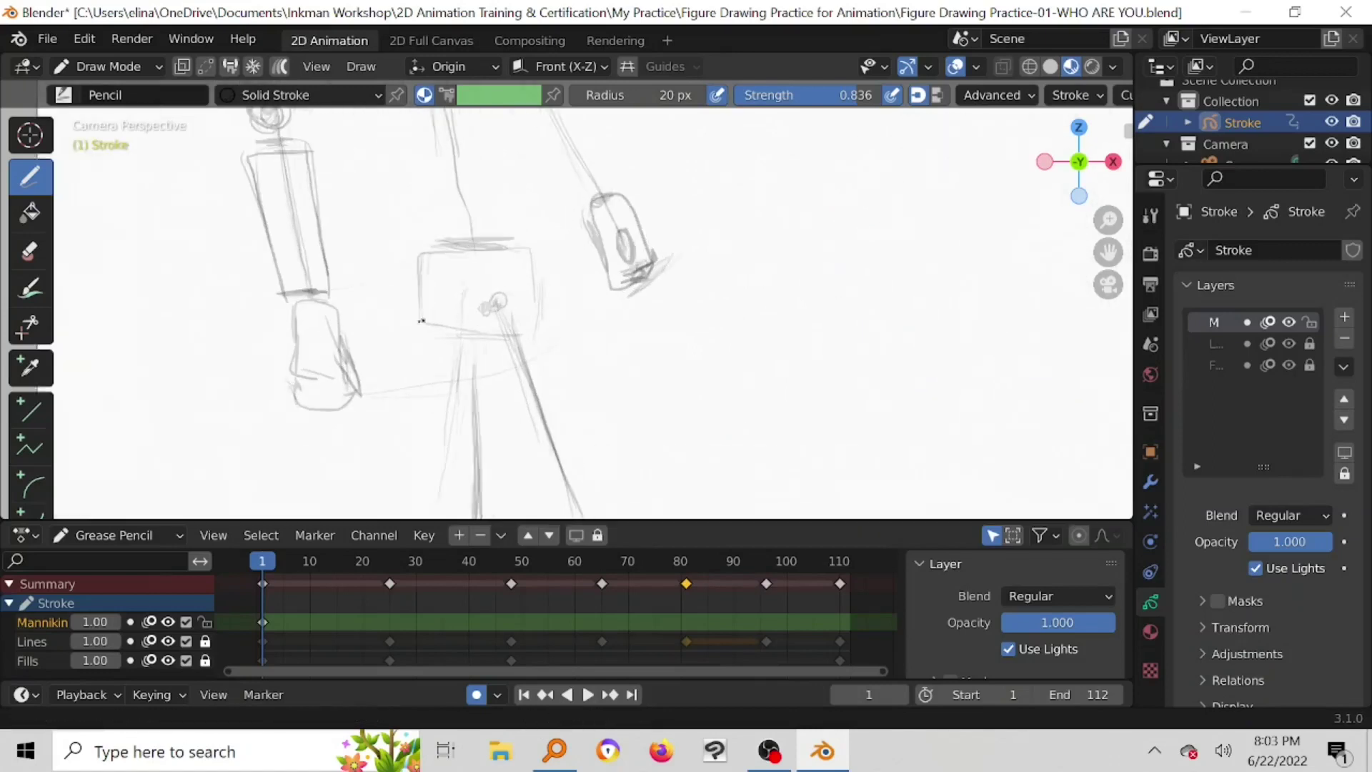
mouse_move(288, 306)
mouse_down()
mouse_move(332, 305)
mouse_move(297, 380)
mouse_move(343, 376)
mouse_up()
mouse_move(338, 309)
mouse_down()
mouse_move(344, 363)
mouse_move(312, 401)
mouse_move(329, 400)
mouse_up()
mouse_move(333, 375)
mouse_down()
mouse_move(340, 403)
mouse_move(353, 397)
mouse_up()
mouse_move(344, 322)
mouse_down()
mouse_move(356, 374)
mouse_move(344, 327)
mouse_move(316, 312)
mouse_up()
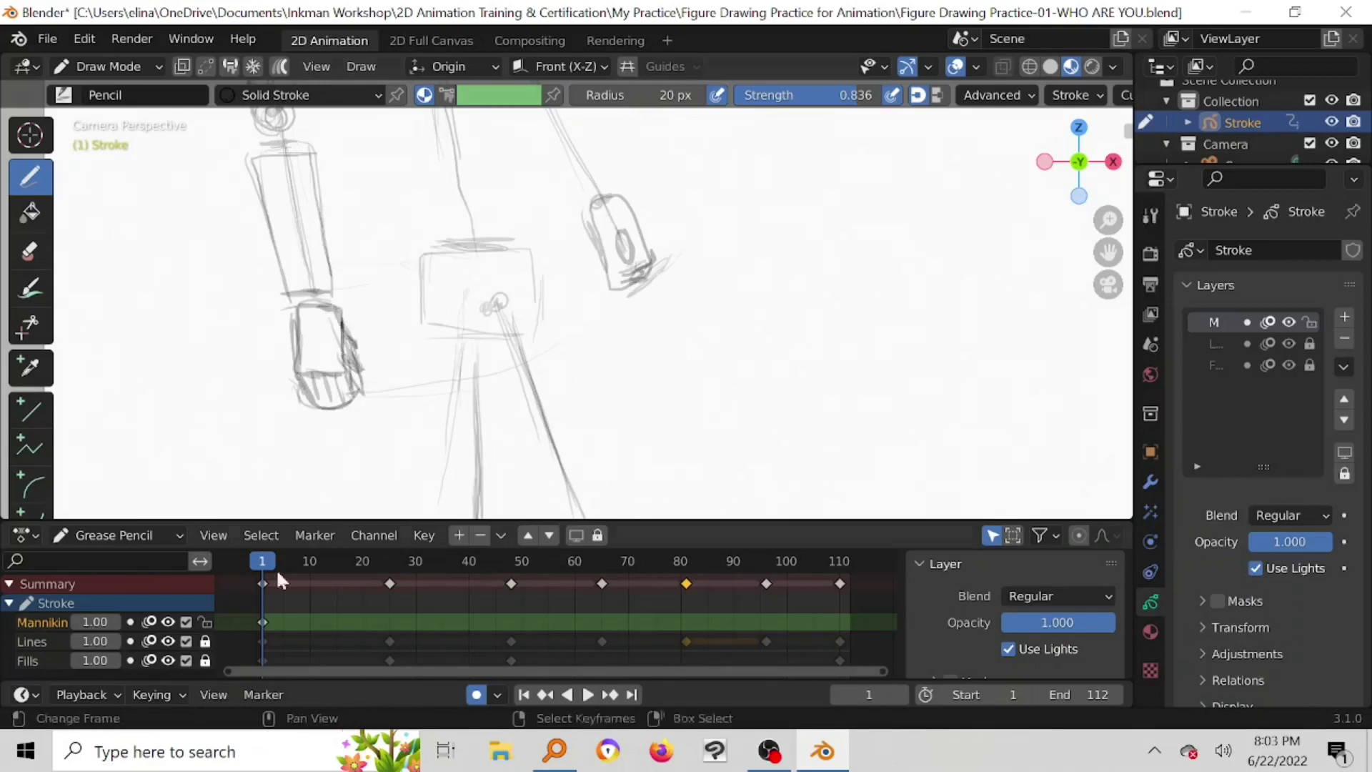
click(167, 641)
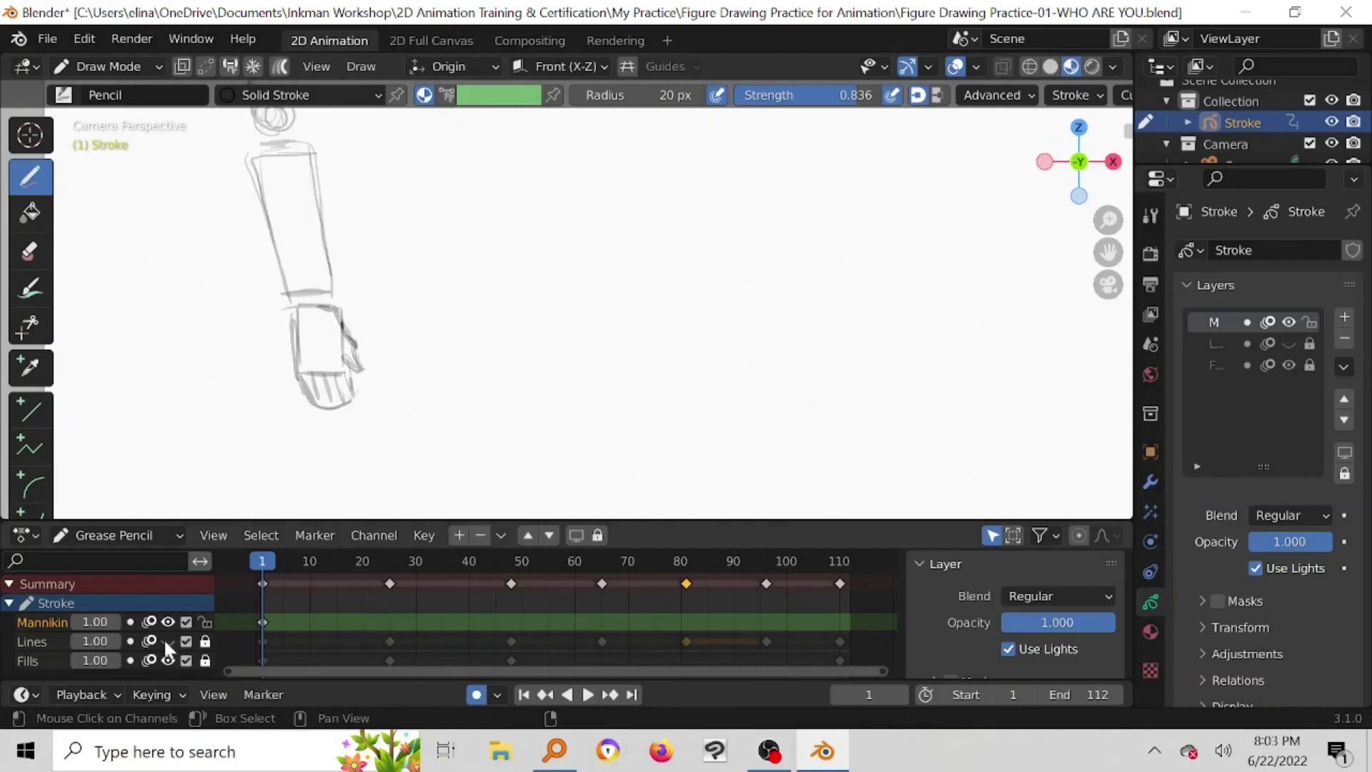
click(167, 641)
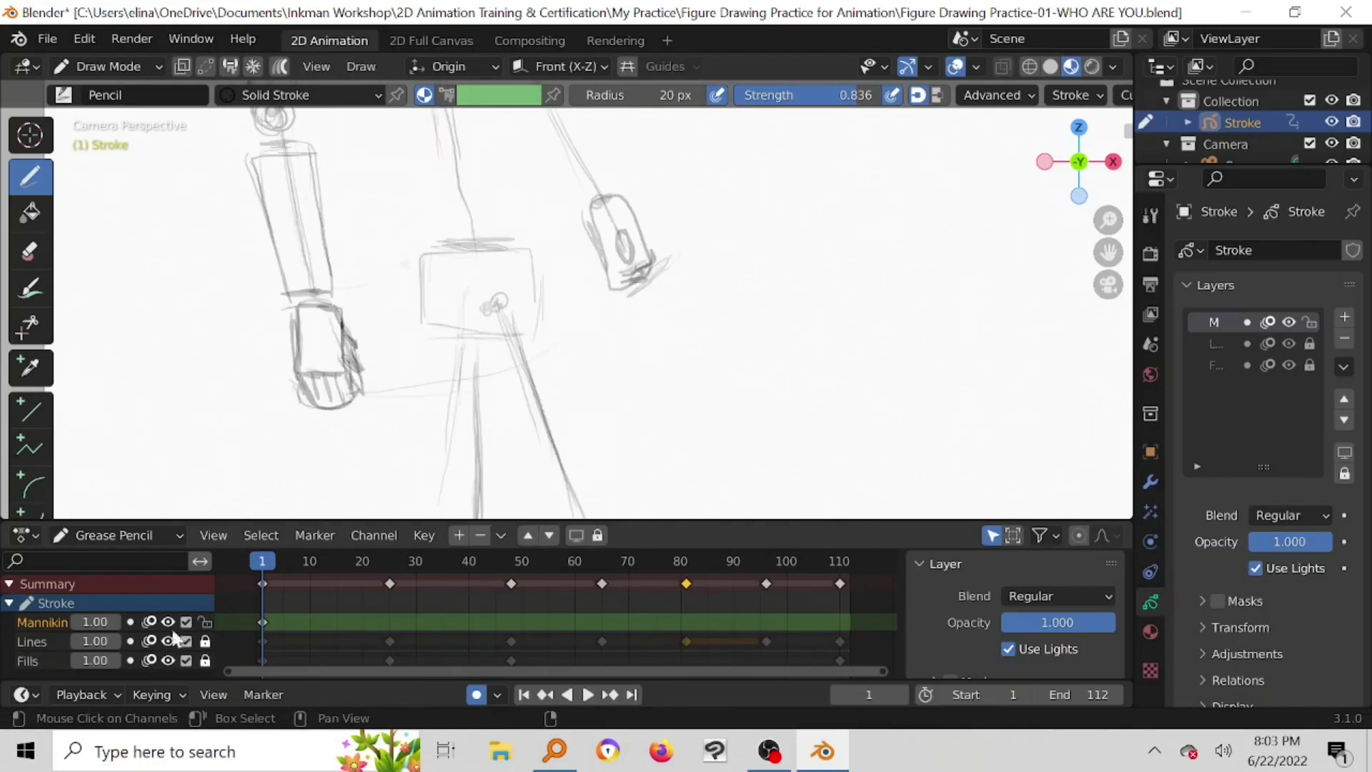
Step: Sketch the torso block below the shoulders and erase the extra line across its lower part
drag(1108, 220, 1108, 253)
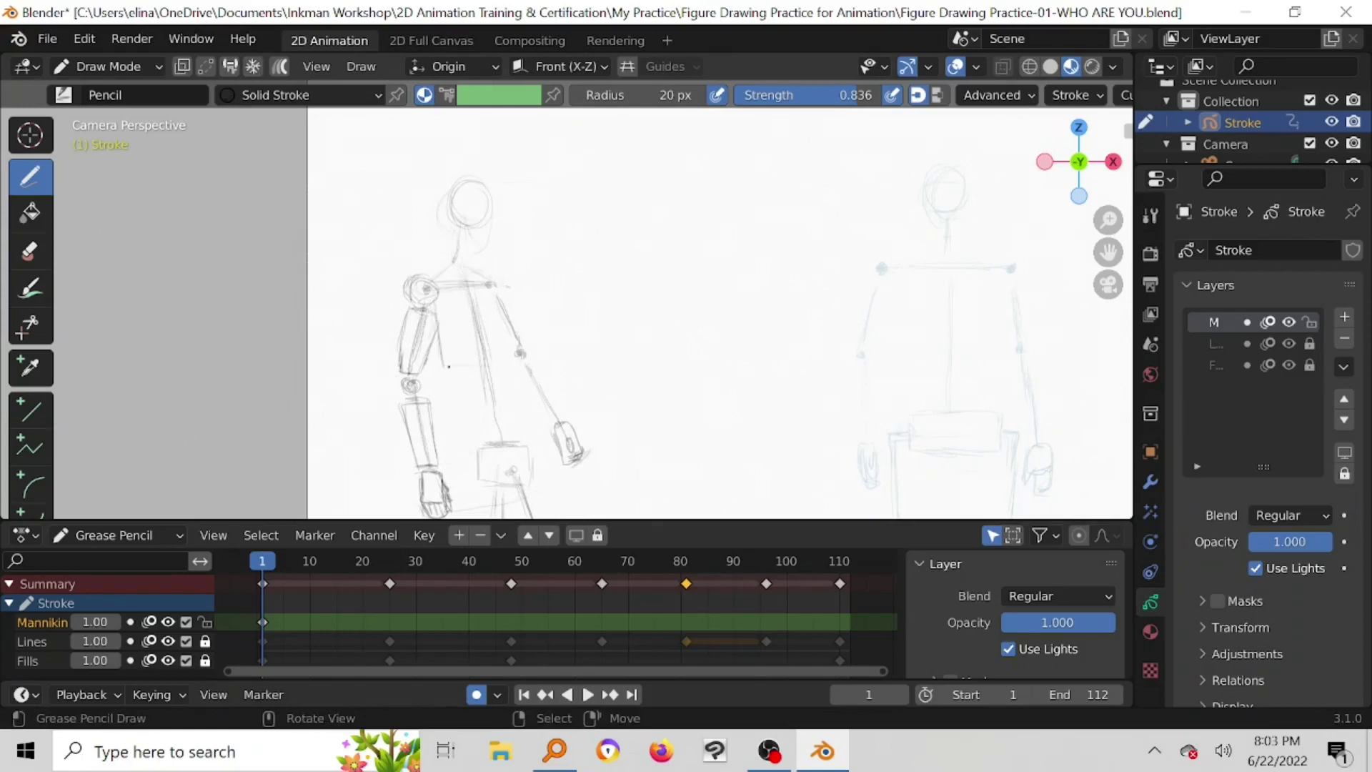
drag(498, 365, 453, 366)
drag(431, 361, 431, 374)
drag(446, 387, 517, 385)
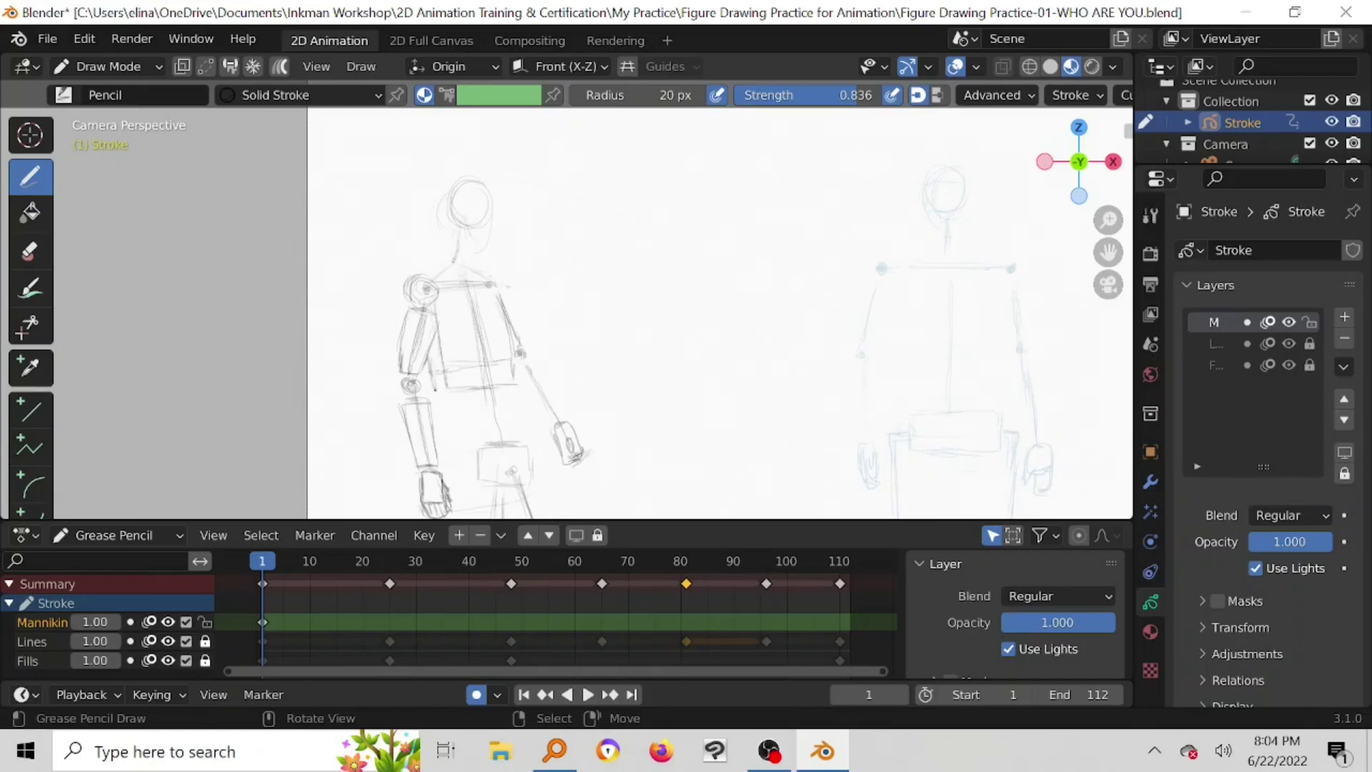
click(30, 250)
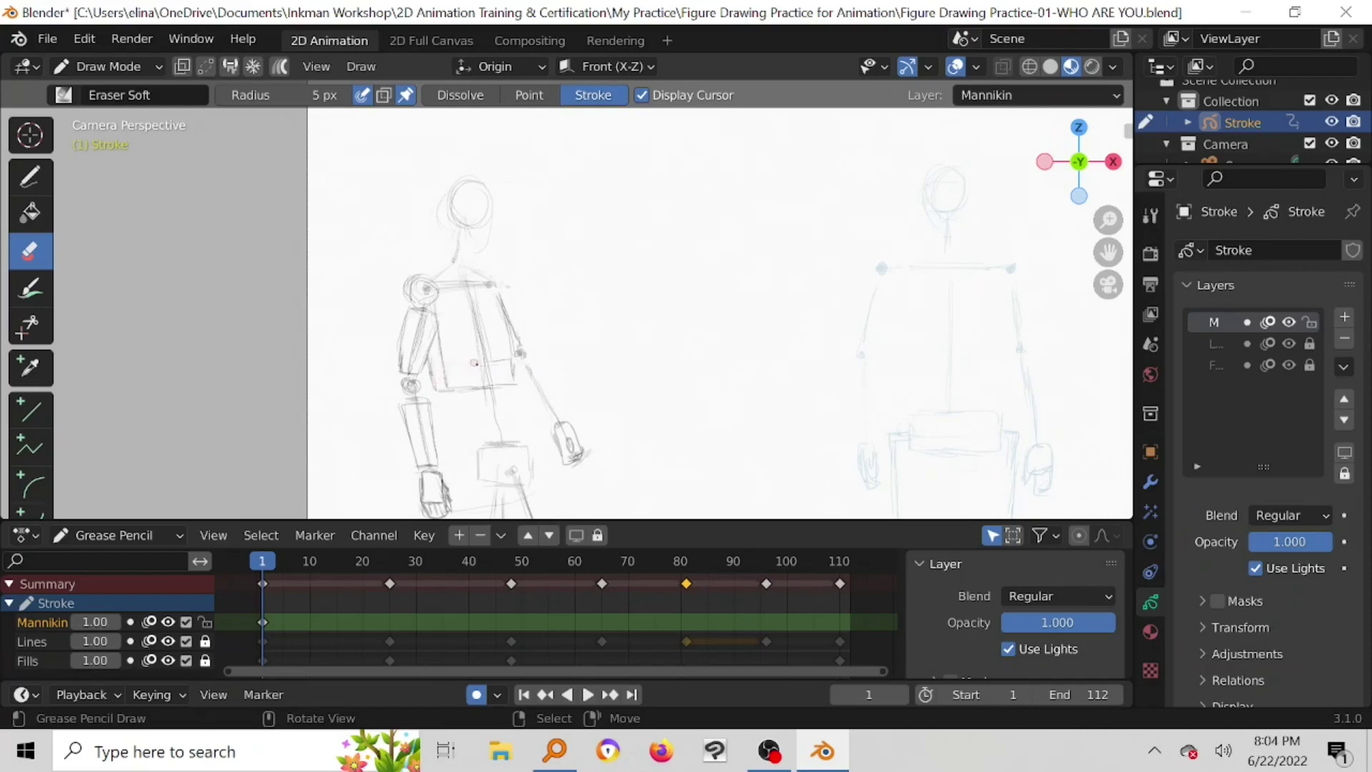
Step: Sketch the pelvis as a box with front and side faces around the figure's hips
click(30, 176)
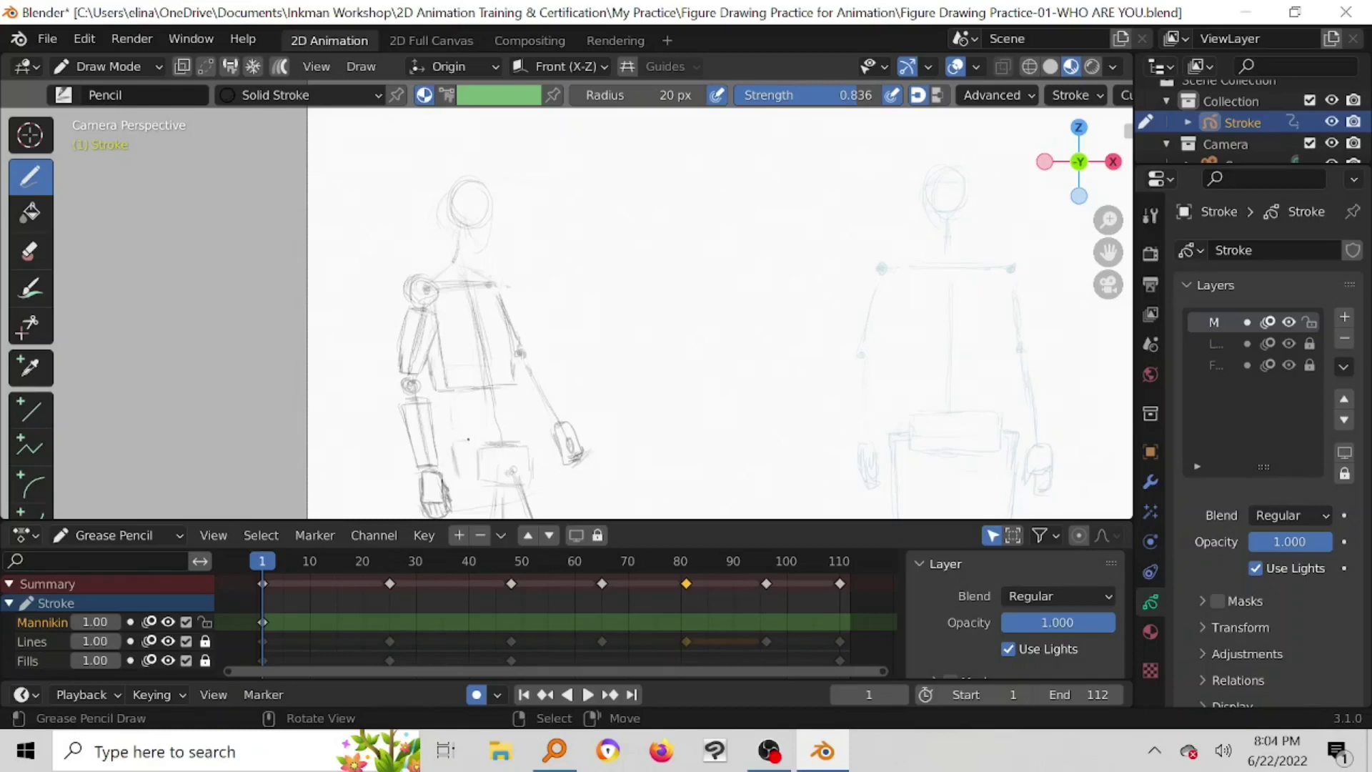
drag(469, 446, 477, 479)
drag(475, 484, 477, 471)
click(462, 316)
mouse_move(477, 444)
mouse_down()
mouse_move(472, 480)
mouse_move(500, 486)
mouse_move(523, 482)
mouse_move(524, 445)
mouse_up()
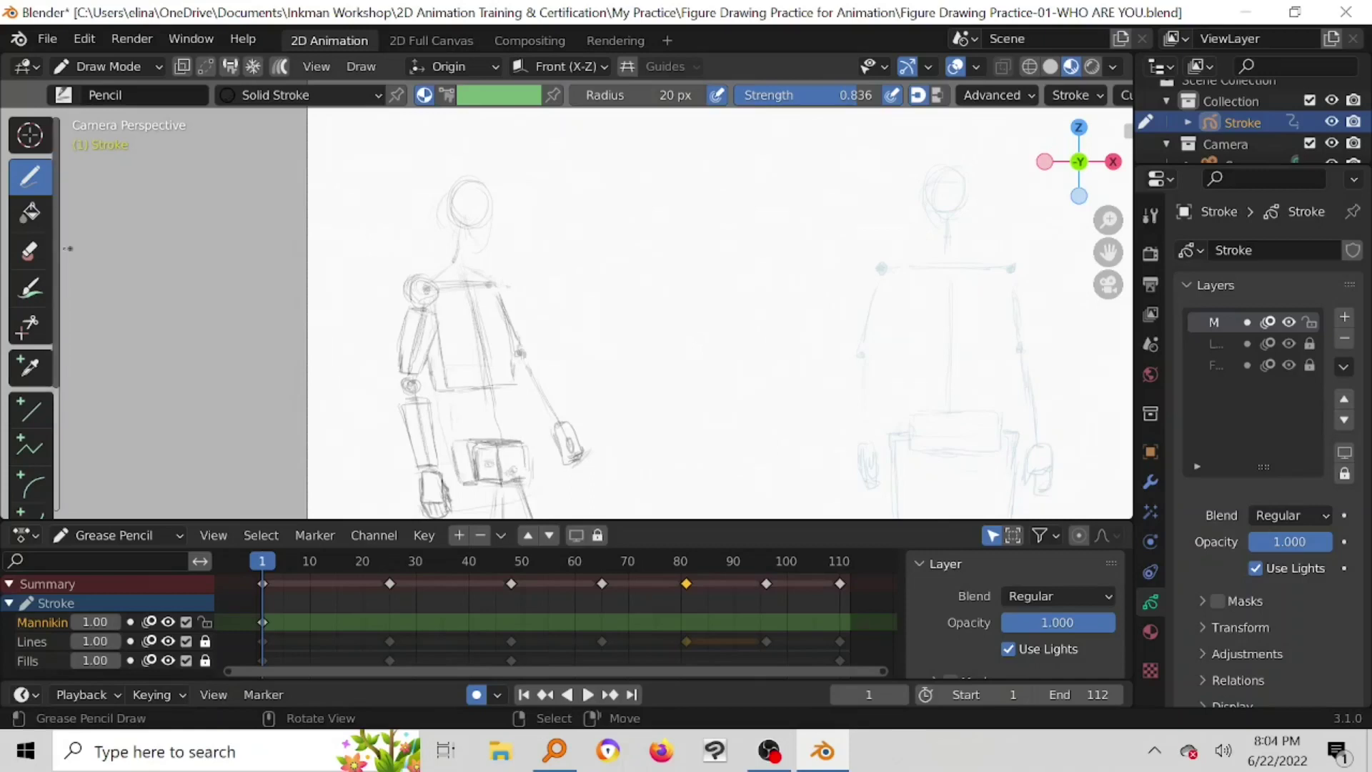
Step: Erase the pelvis box's side face and redraw it narrower
click(32, 251)
mouse_move(454, 448)
mouse_down()
mouse_move(454, 479)
mouse_move(468, 484)
mouse_move(465, 441)
mouse_up()
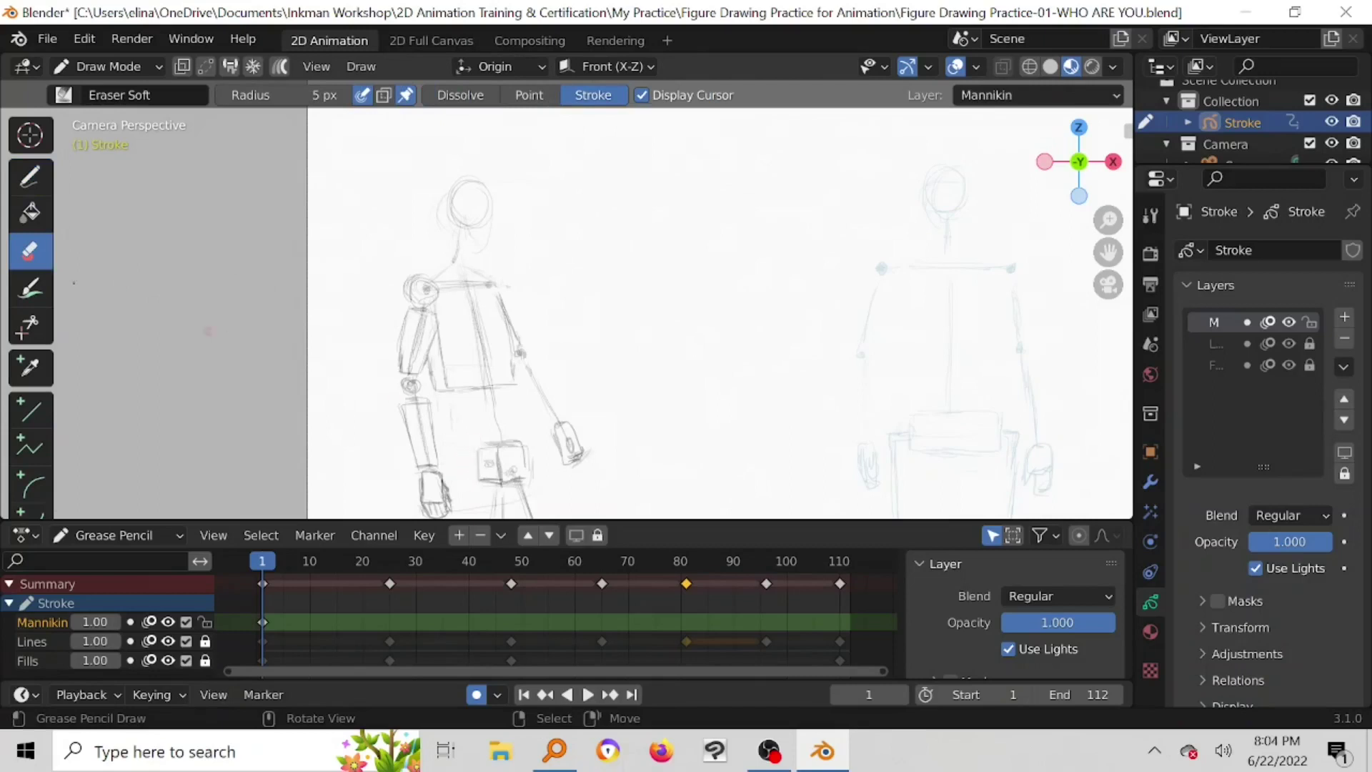
click(30, 176)
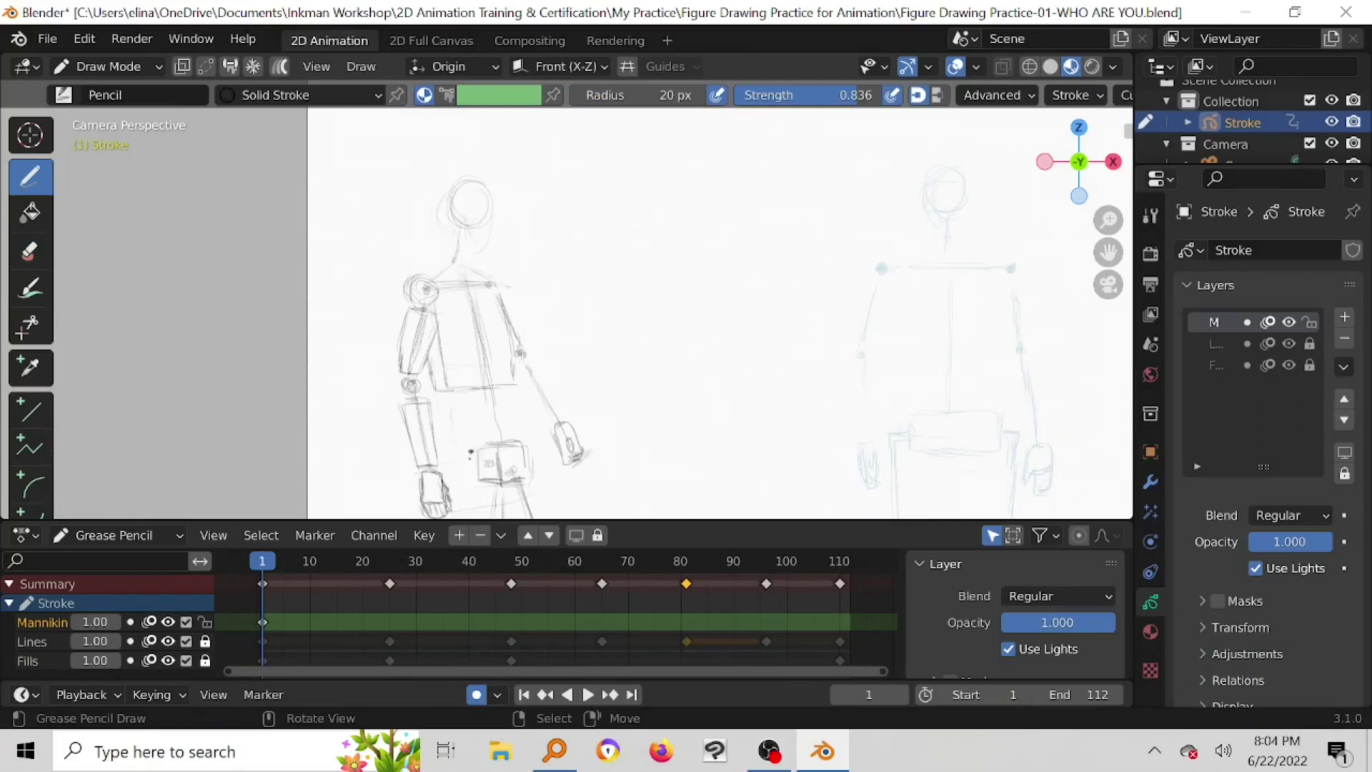
mouse_move(474, 478)
mouse_down()
mouse_move(495, 449)
mouse_move(499, 487)
mouse_move(493, 471)
mouse_up()
Step: Erase the hip joint mark inside the pelvis on the Lines layer, relock that layer and make Mannikin active again
mouse_move(481, 472)
ctrl+middle_down()
mouse_move(506, 384)
mouse_move(505, 298)
ctrl+middle_up()
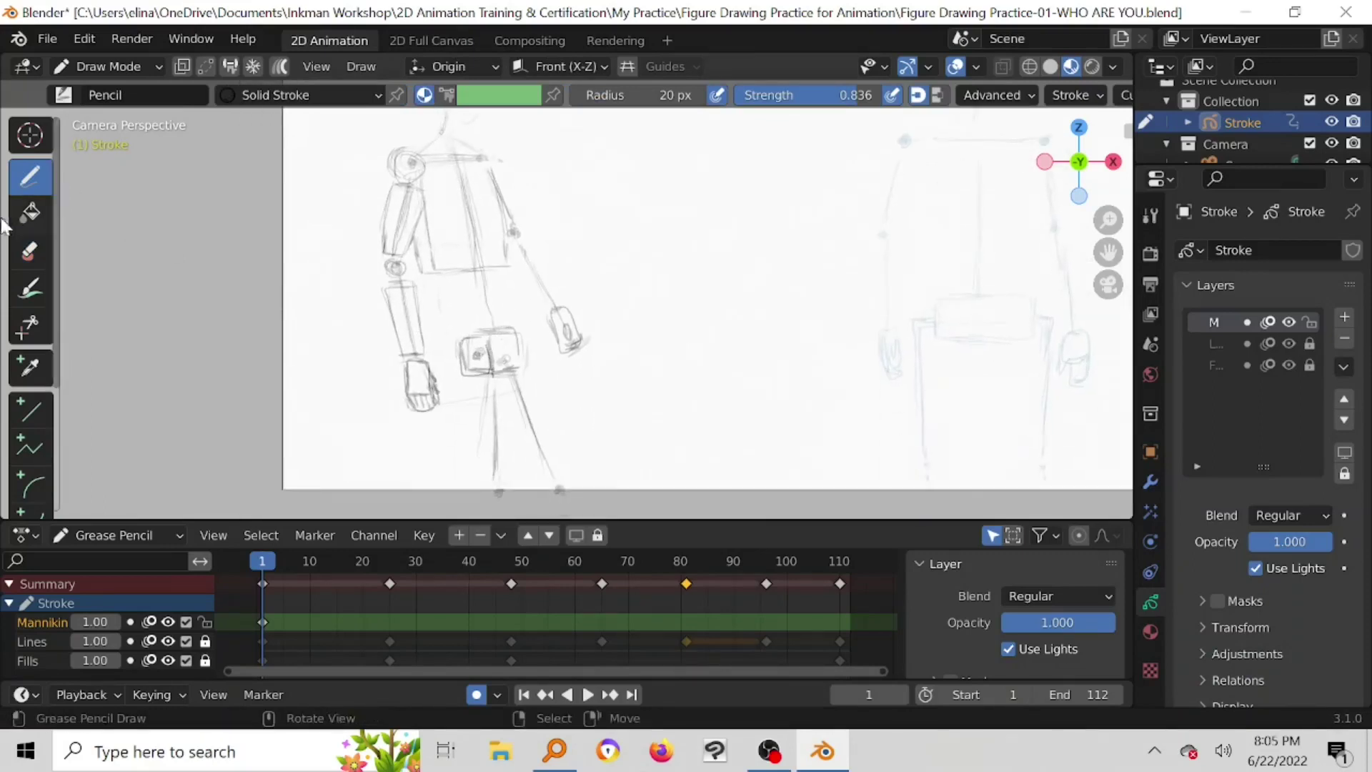
click(29, 250)
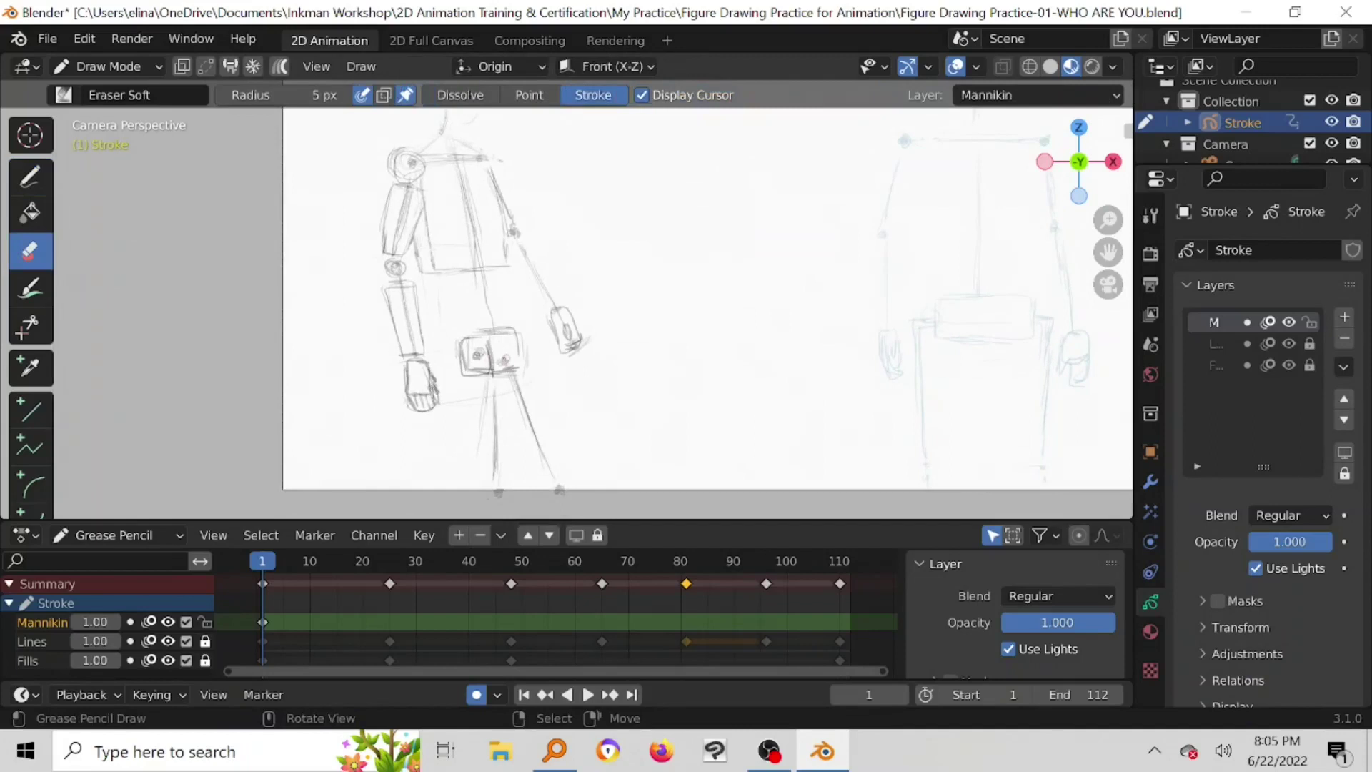
click(56, 642)
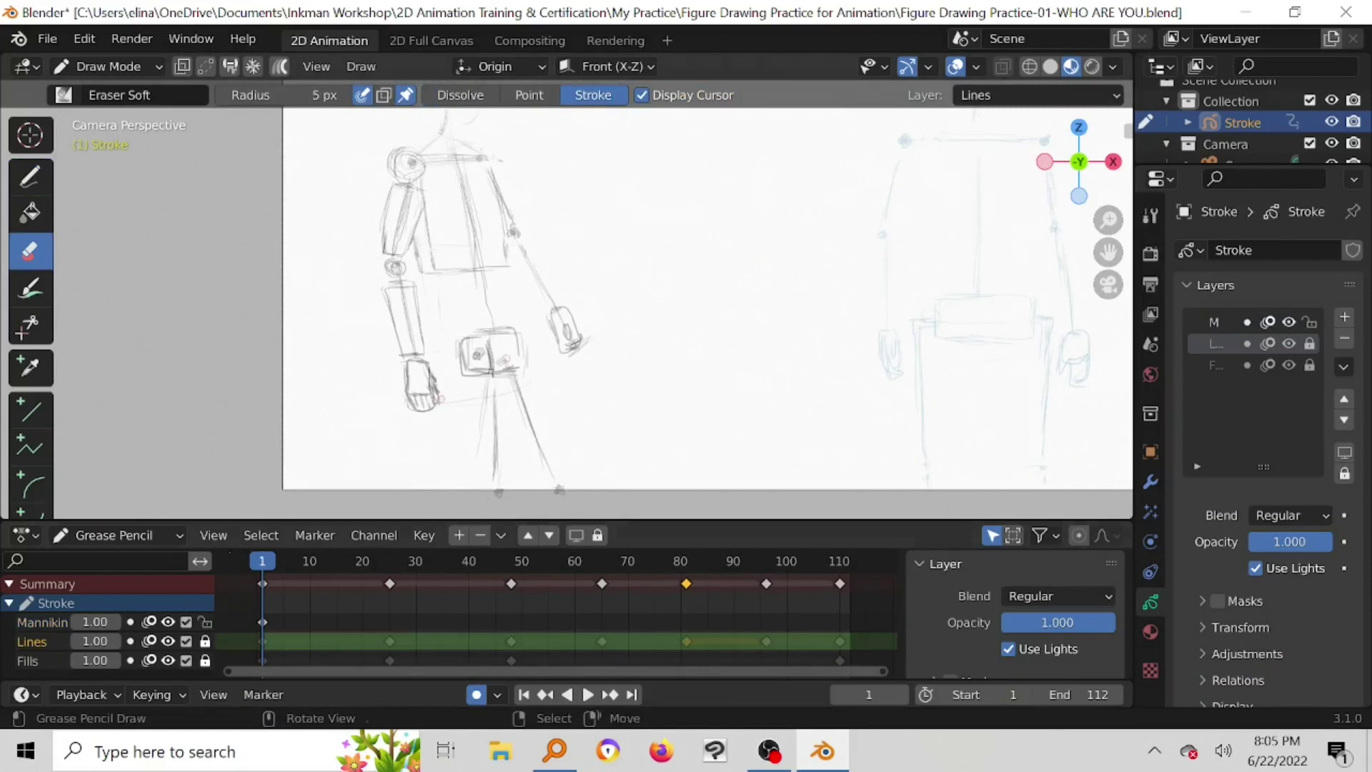
click(205, 641)
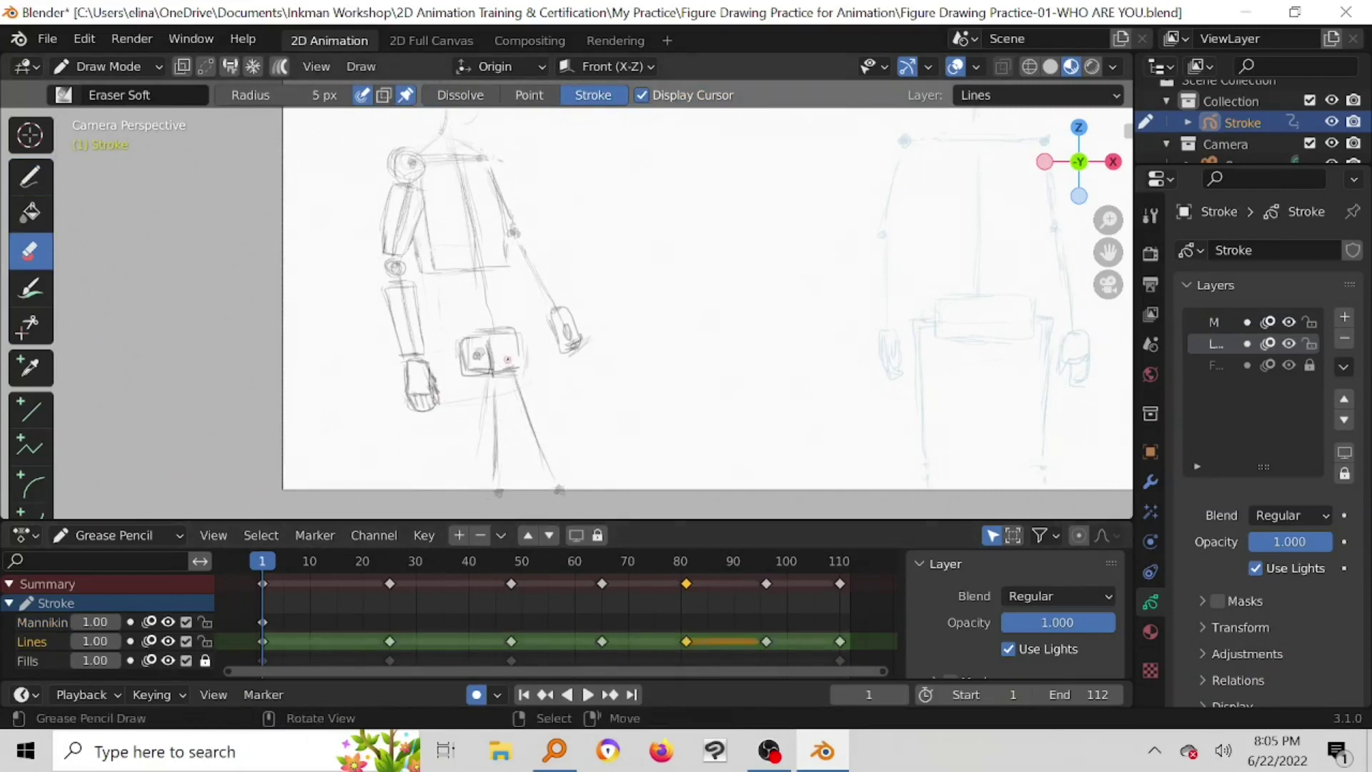
click(205, 641)
click(59, 623)
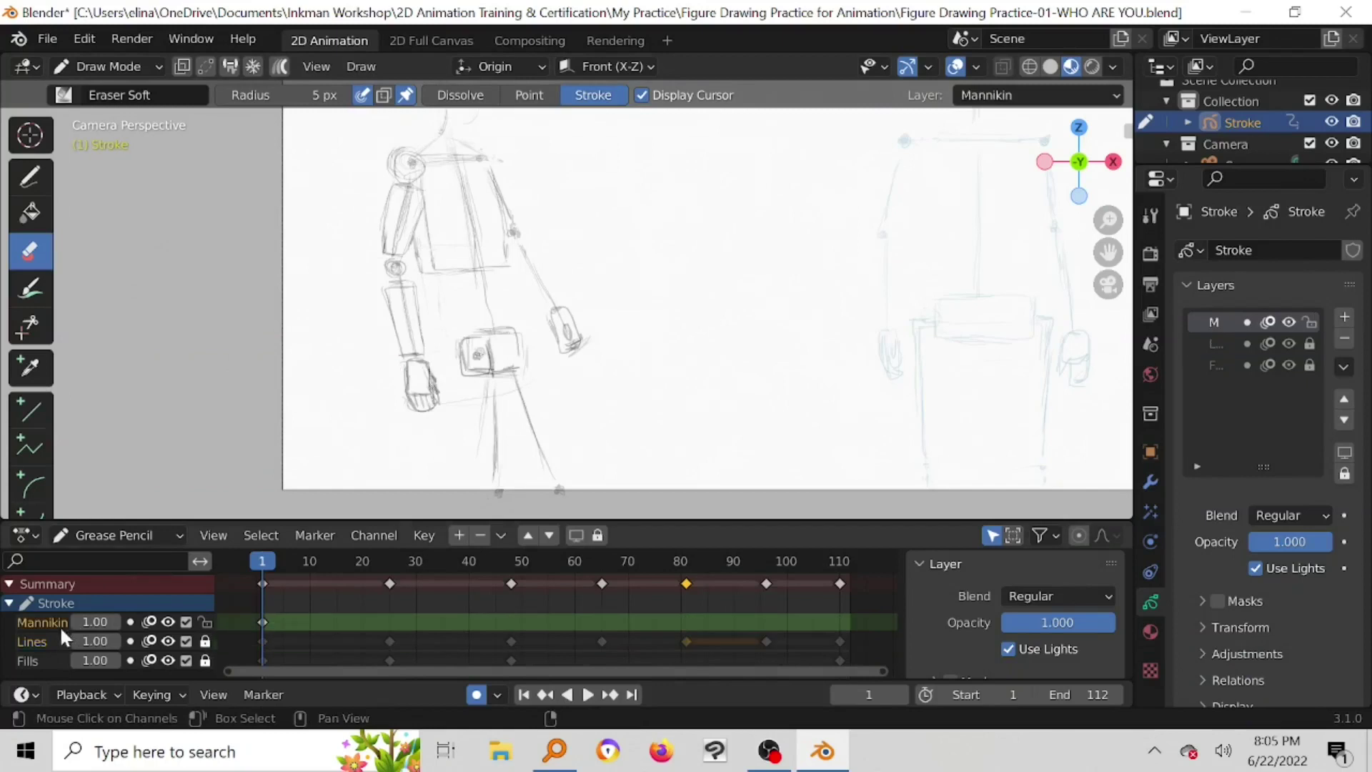
Step: Sketch a rounded hip joint at the lower corner of the pelvis box with the Pencil brush
click(30, 176)
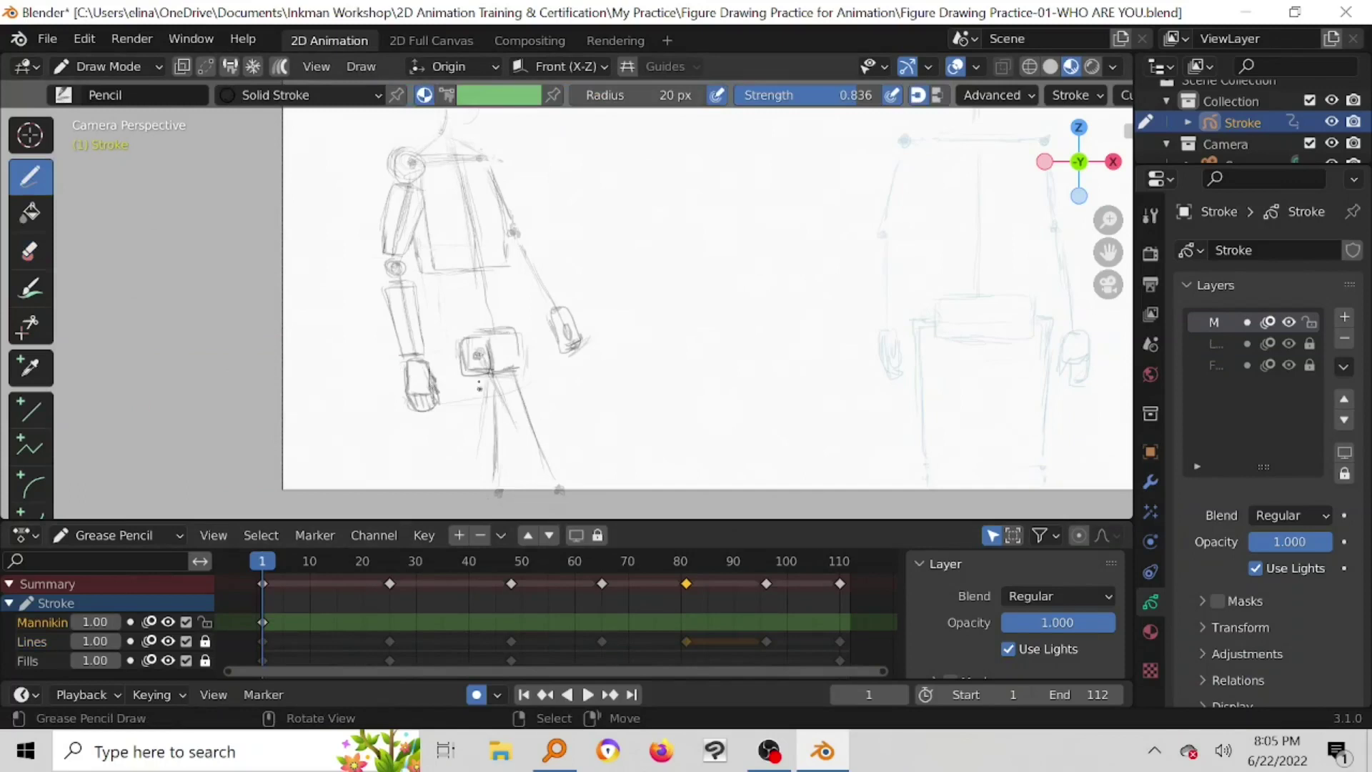
mouse_move(477, 361)
mouse_down()
mouse_move(508, 384)
mouse_move(468, 380)
mouse_move(492, 363)
mouse_move(491, 385)
mouse_move(486, 368)
mouse_up()
drag(479, 369, 491, 387)
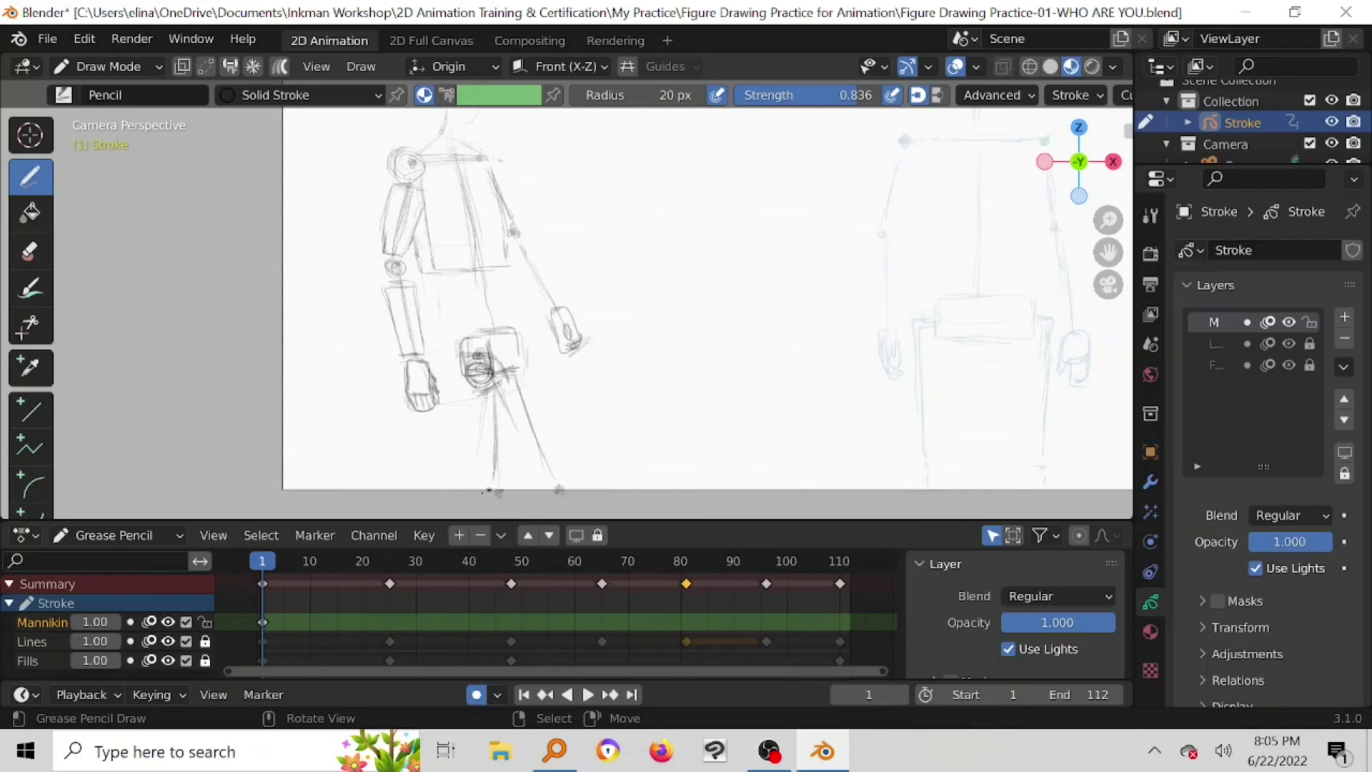
Step: Sketch the outlines of both thighs from the hips down to the bottom of the camera frame
mouse_move(485, 504)
shift+middle_down()
mouse_move(481, 458)
mouse_move(508, 389)
shift+middle_up()
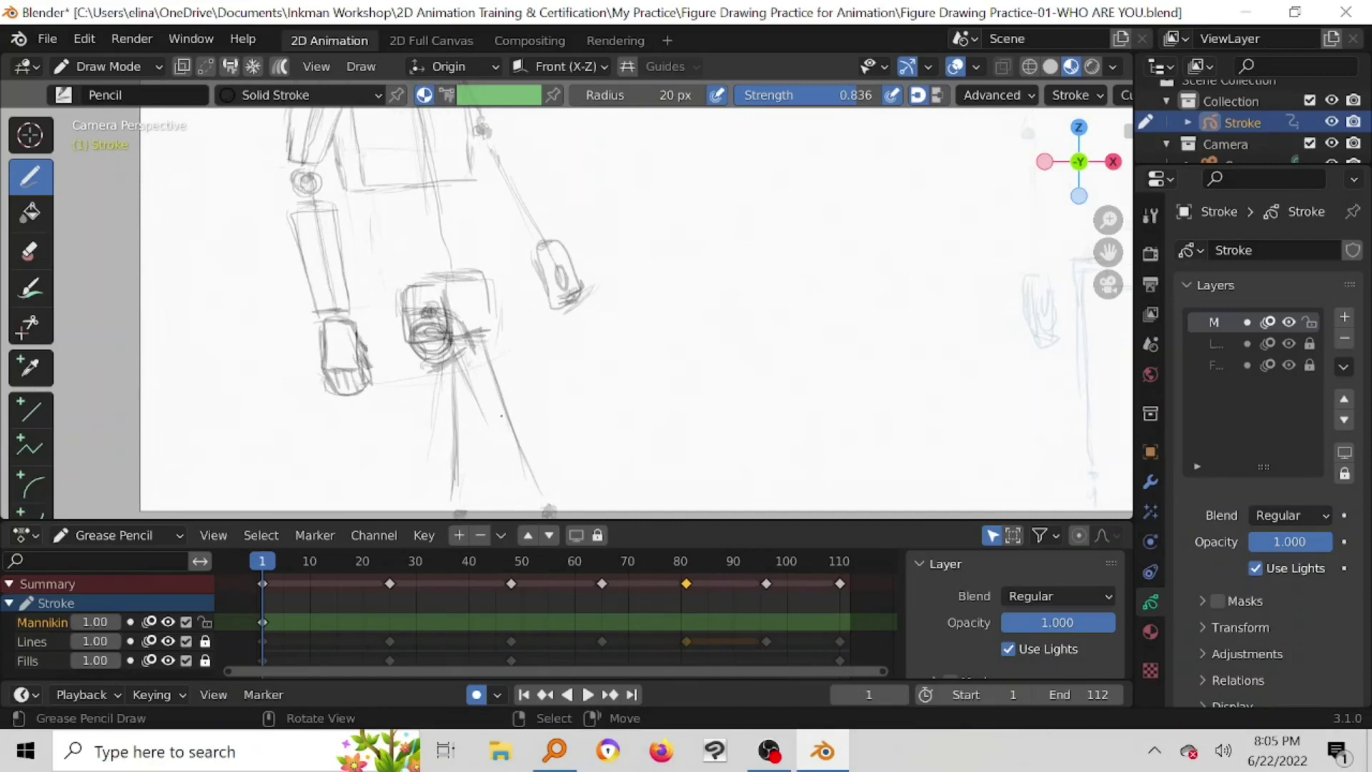
drag(483, 366, 512, 465)
drag(426, 372, 433, 405)
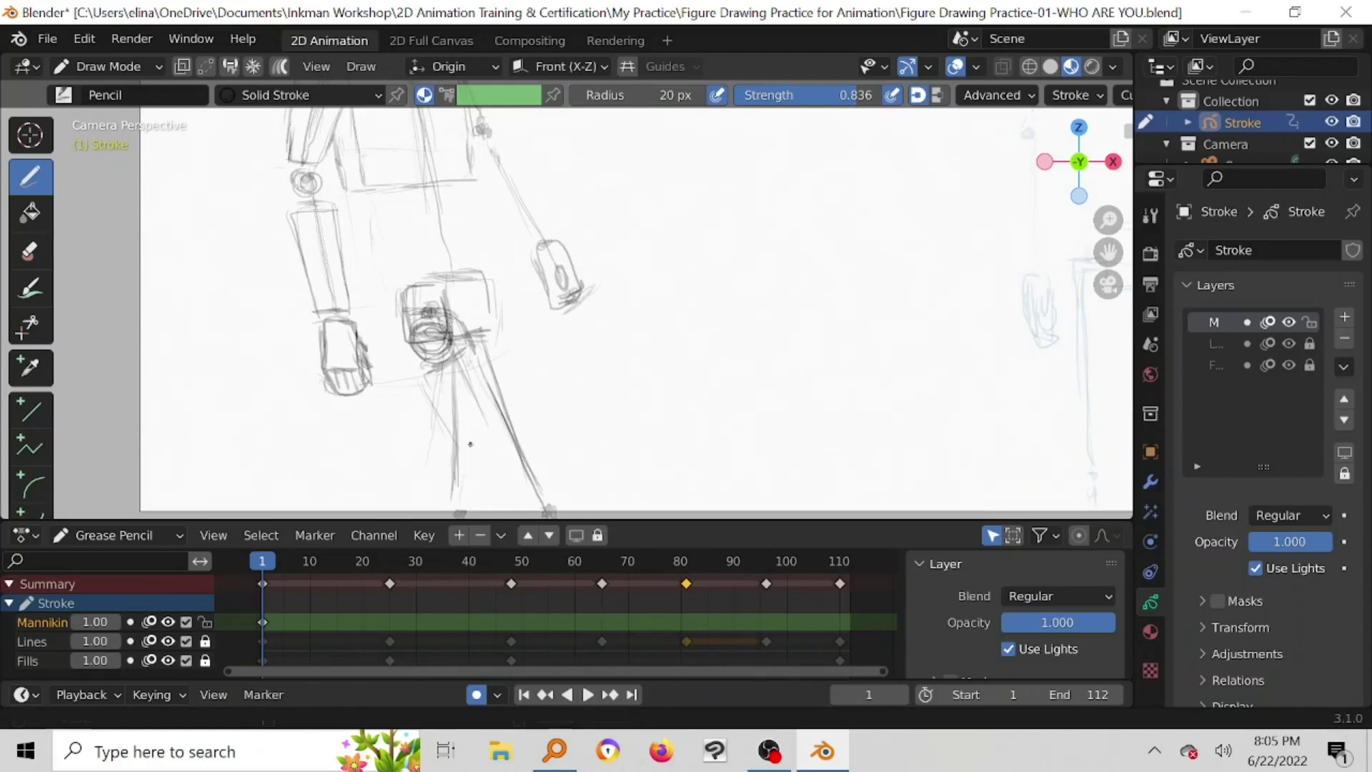
shift+middle_drag(453, 441, 457, 370)
drag(438, 331, 502, 441)
drag(433, 335, 498, 441)
mouse_move(425, 294)
mouse_down()
mouse_move(419, 305)
mouse_move(550, 440)
mouse_up()
shift+middle_drag(532, 410, 657, 450)
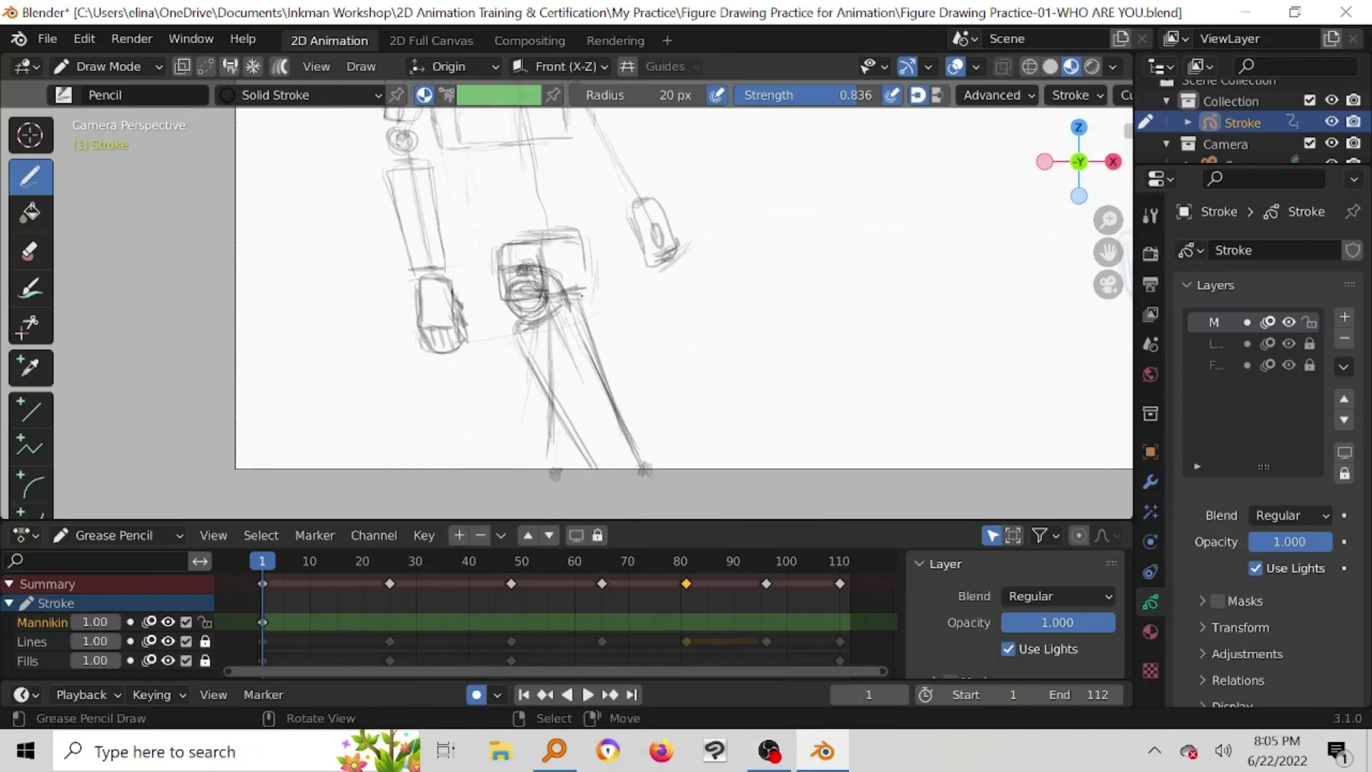
Step: Strengthen the outer edge of the pelvis box and check the mannikin sketch with the Lines layer temporarily hidden
mouse_move(581, 289)
mouse_down()
mouse_move(582, 304)
mouse_move(579, 234)
mouse_up()
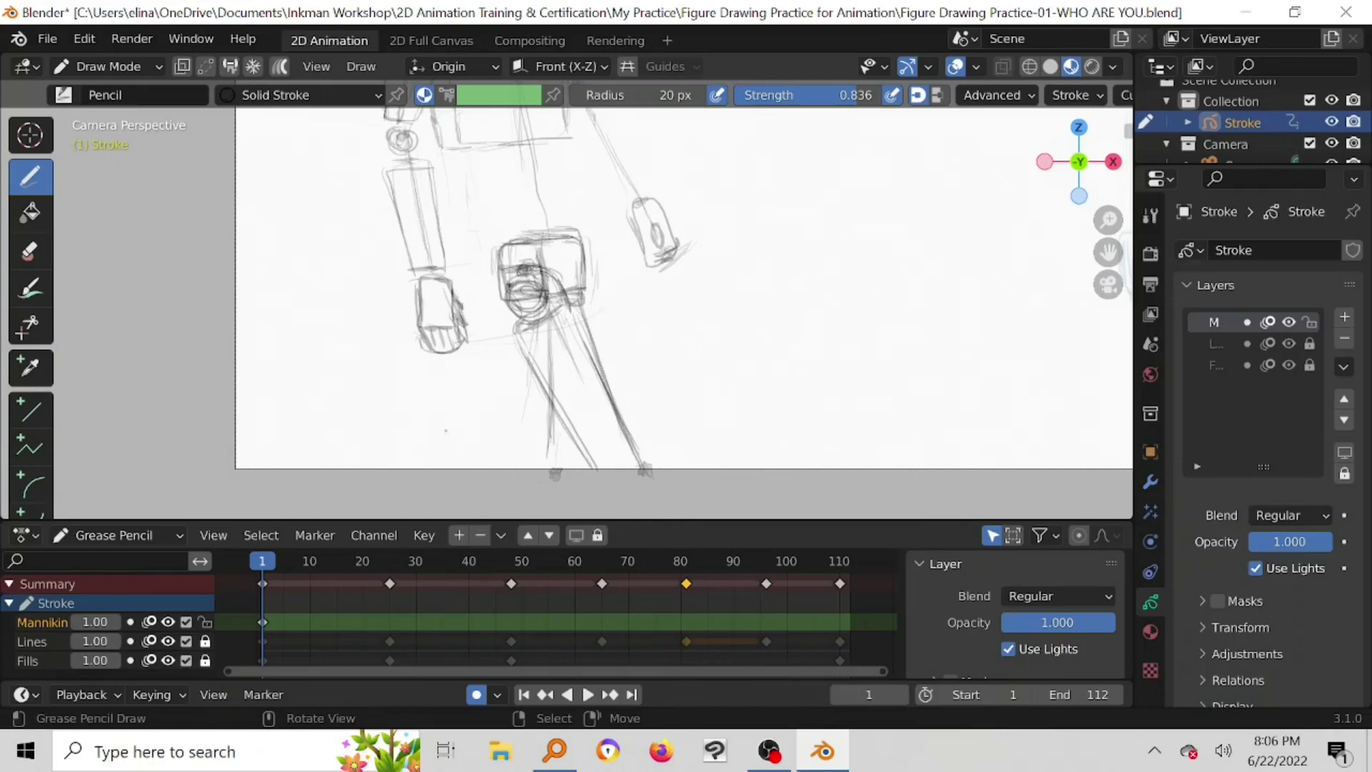
click(167, 641)
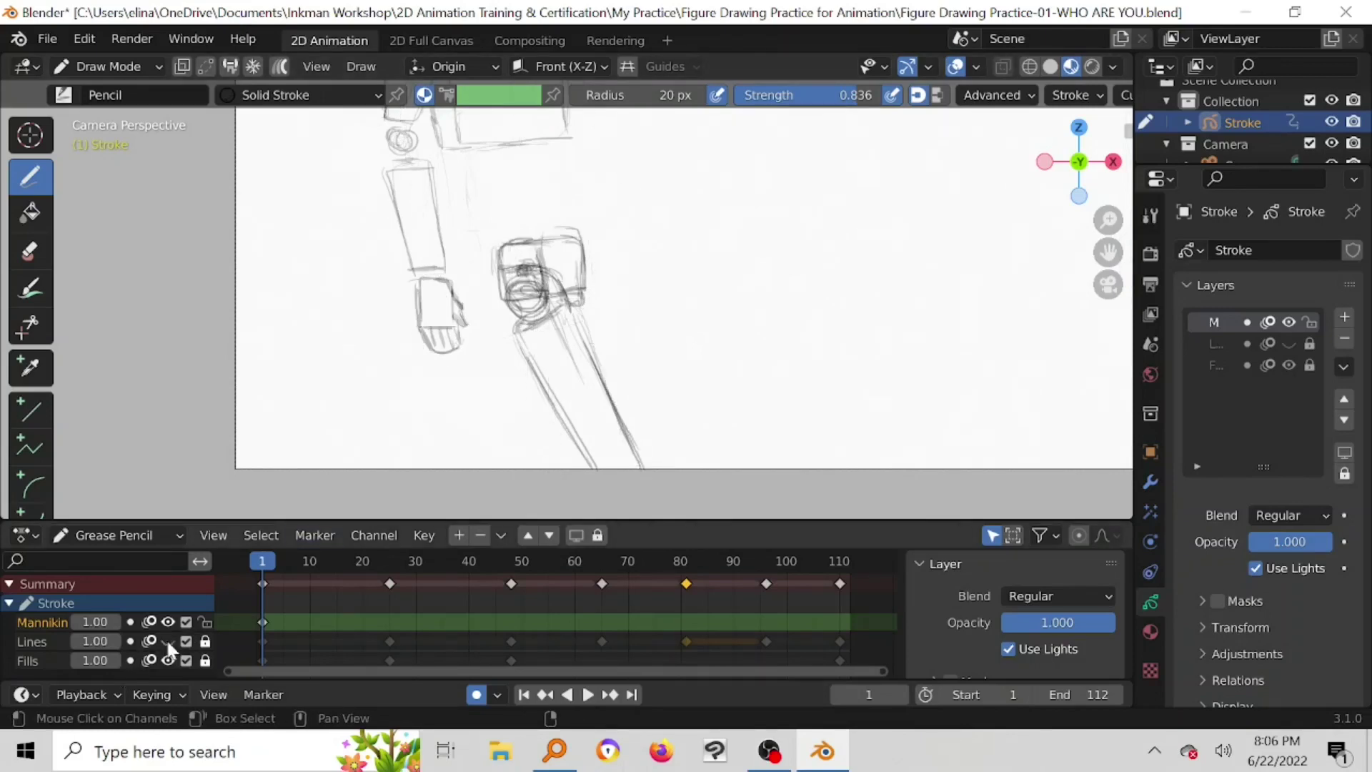
click(168, 641)
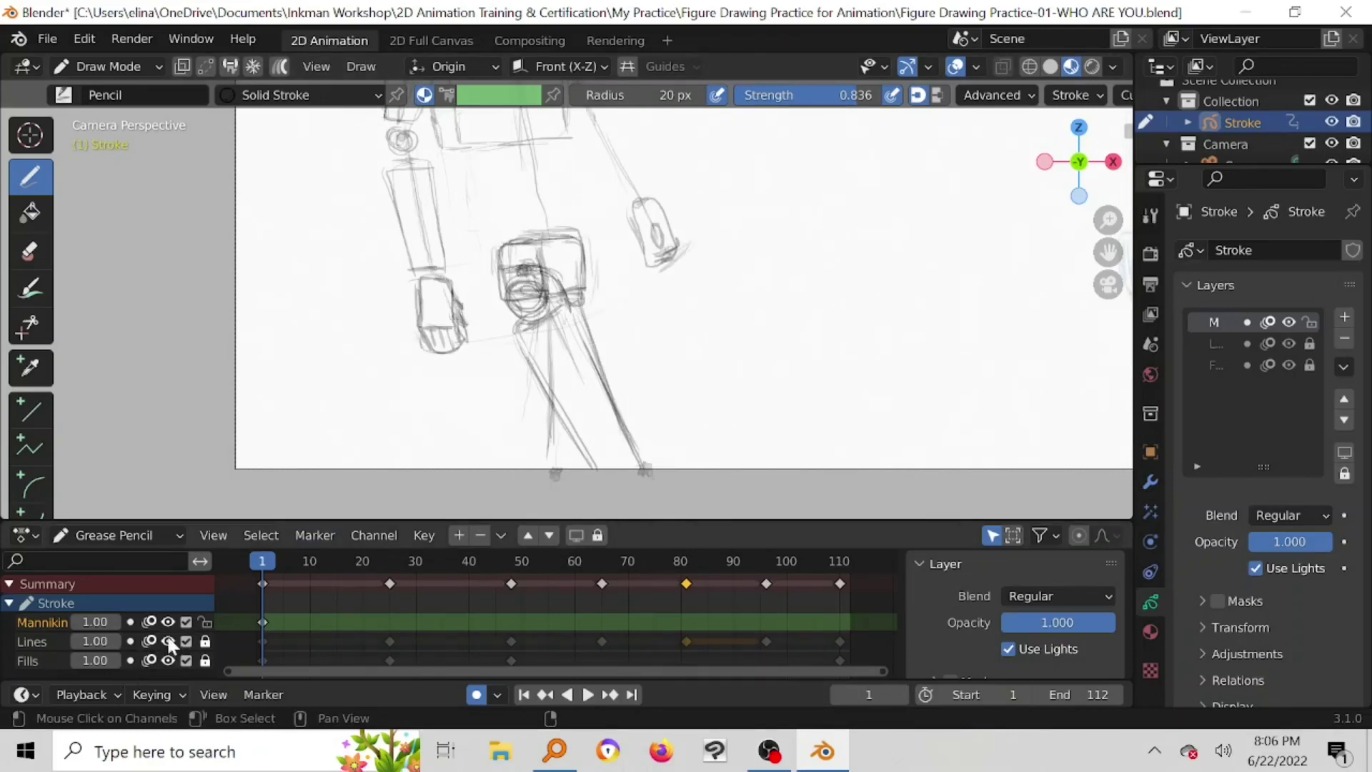
Step: Activate the Erase tool and open the Mannikin layer's opacity value for editing
click(30, 243)
click(104, 622)
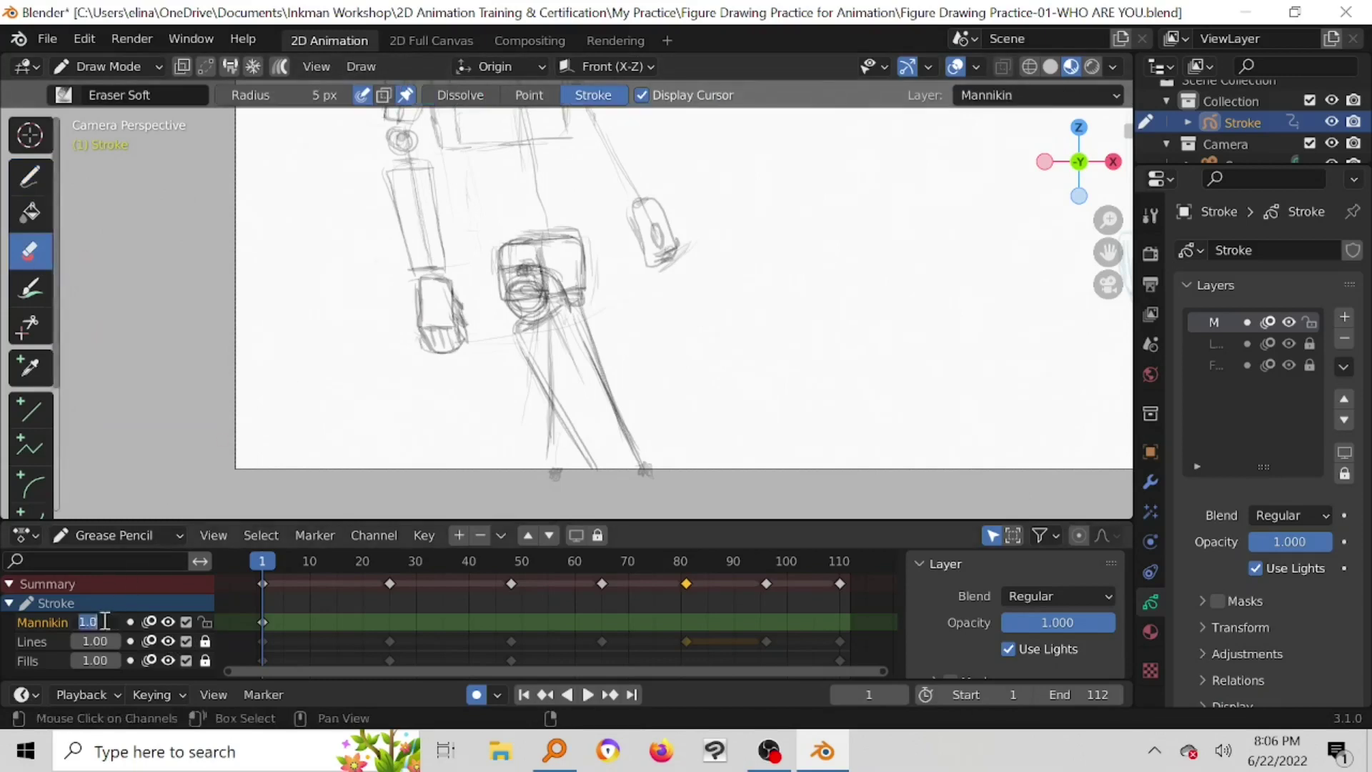
Step: Erase the overlapping strokes around the mannequin's hip joint with the stroke eraser and redraw the pelvis's curved leg opening
key(Escape)
drag(525, 270, 507, 268)
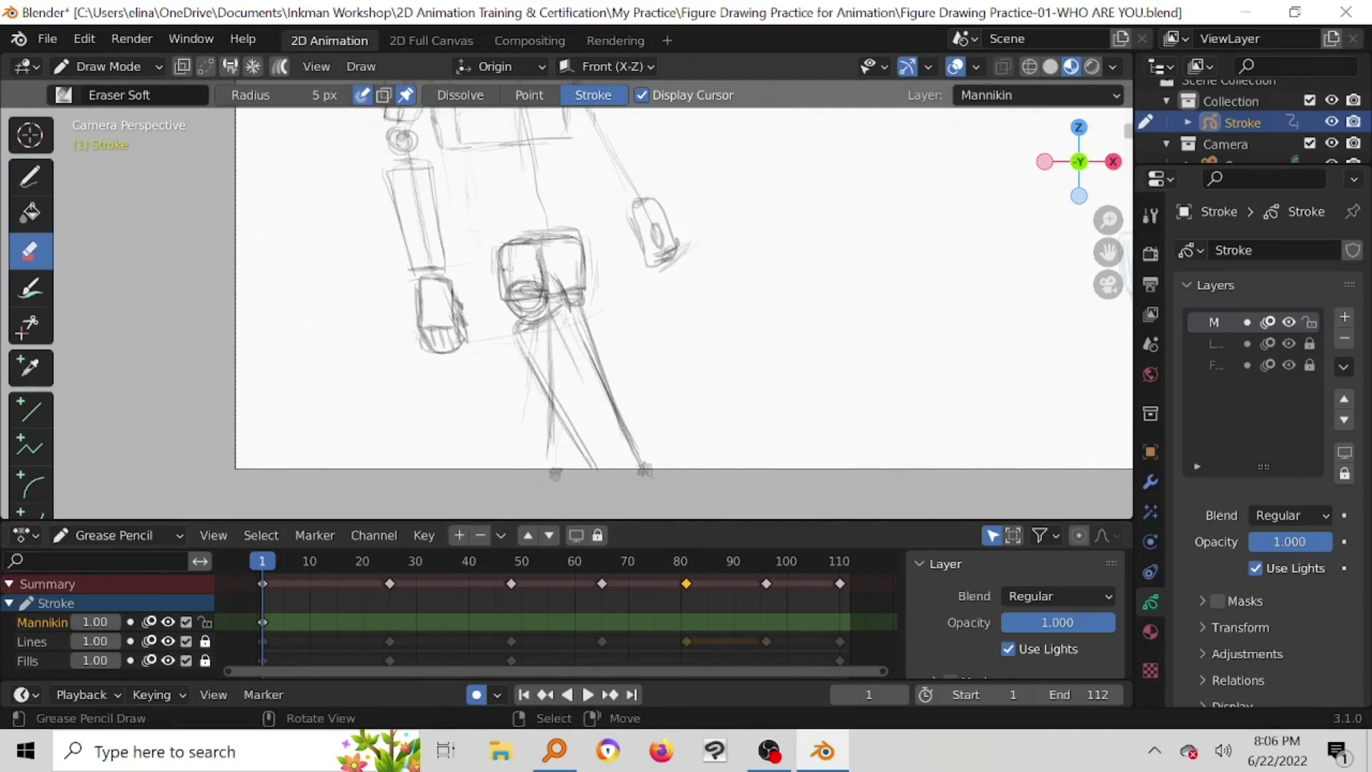
click(29, 179)
mouse_move(509, 265)
mouse_down()
mouse_move(542, 258)
mouse_move(551, 290)
mouse_move(539, 258)
mouse_move(554, 259)
mouse_up()
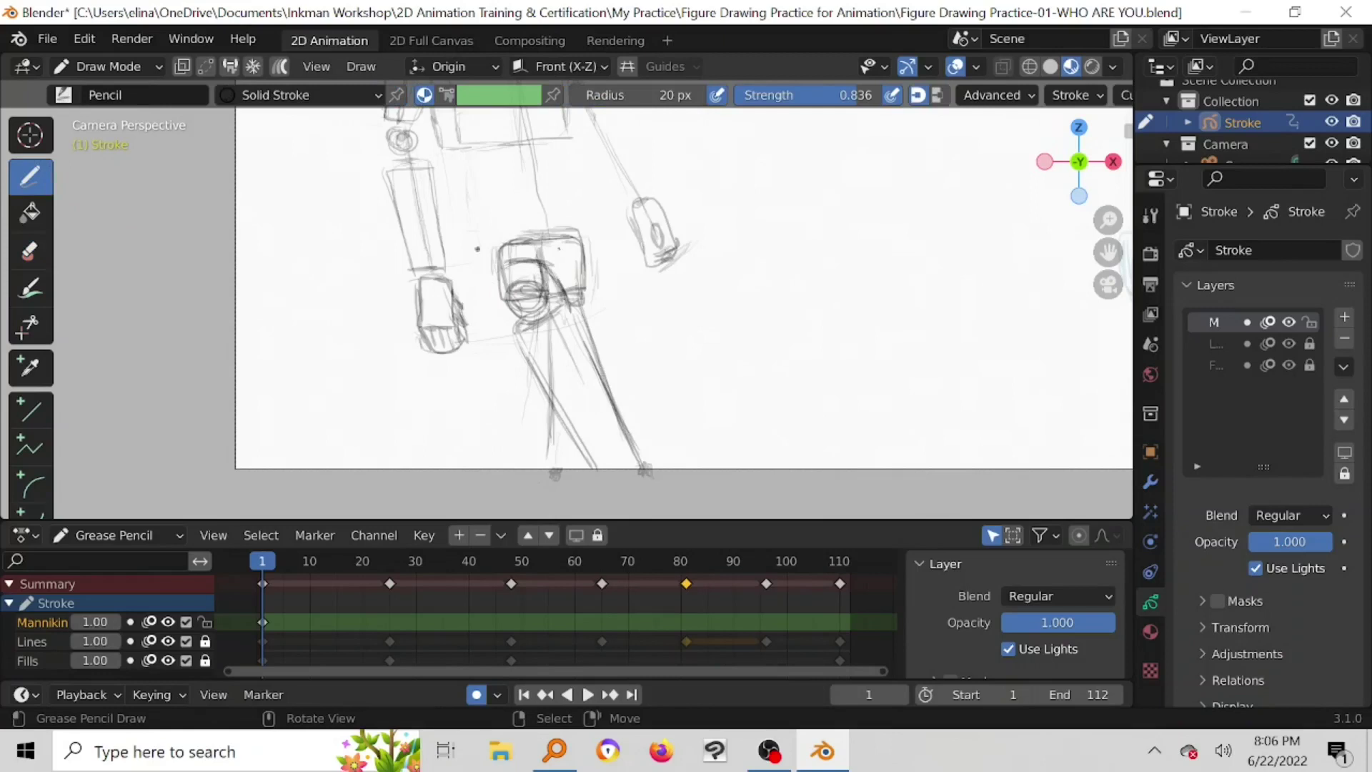
click(30, 251)
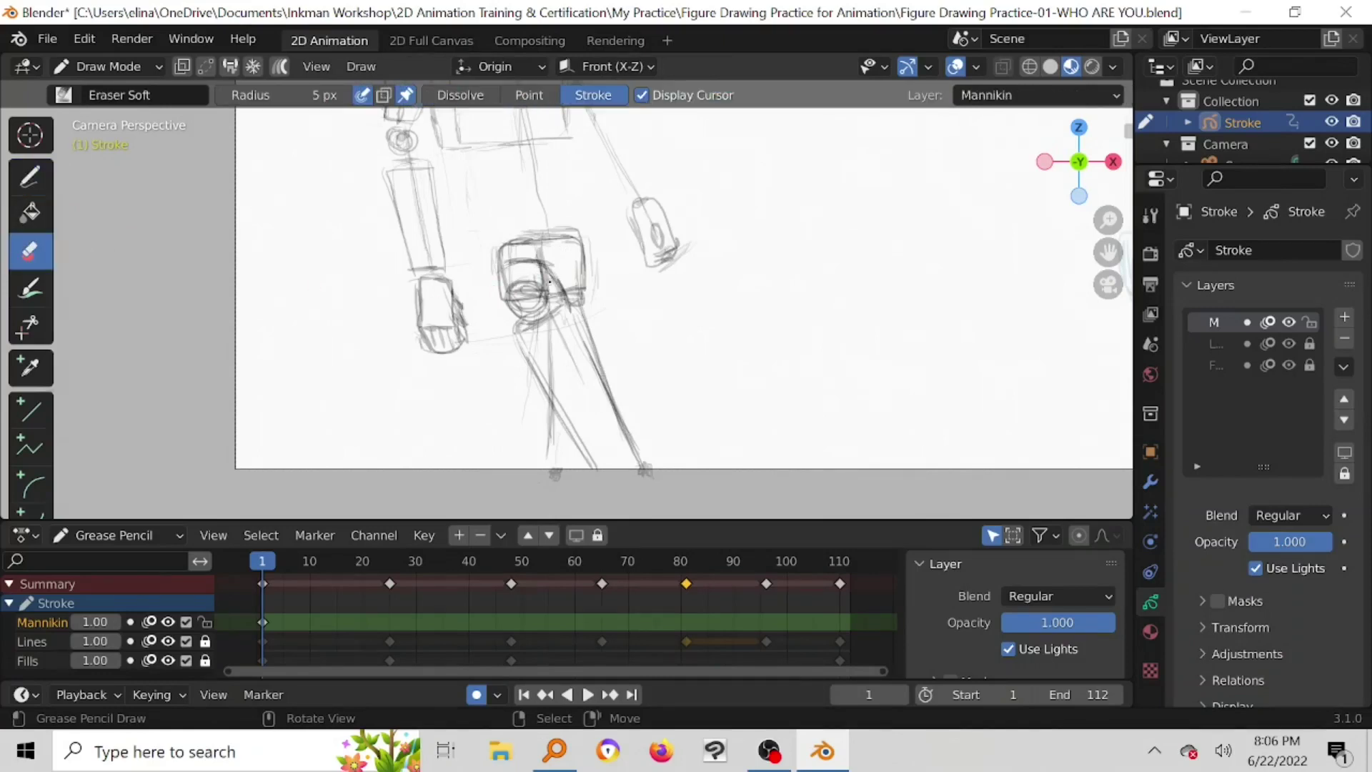
mouse_move(550, 281)
mouse_down()
mouse_move(545, 247)
mouse_move(547, 303)
mouse_move(575, 371)
mouse_up()
mouse_move(533, 272)
mouse_down()
mouse_move(547, 276)
mouse_move(499, 265)
mouse_move(521, 268)
mouse_move(503, 307)
mouse_move(536, 297)
mouse_move(522, 316)
mouse_move(534, 312)
mouse_move(503, 315)
mouse_up()
click(30, 177)
Step: Clean up the leftover lines inside the hip joint circle with the soft eraser in Dissolve mode and save the file
click(29, 250)
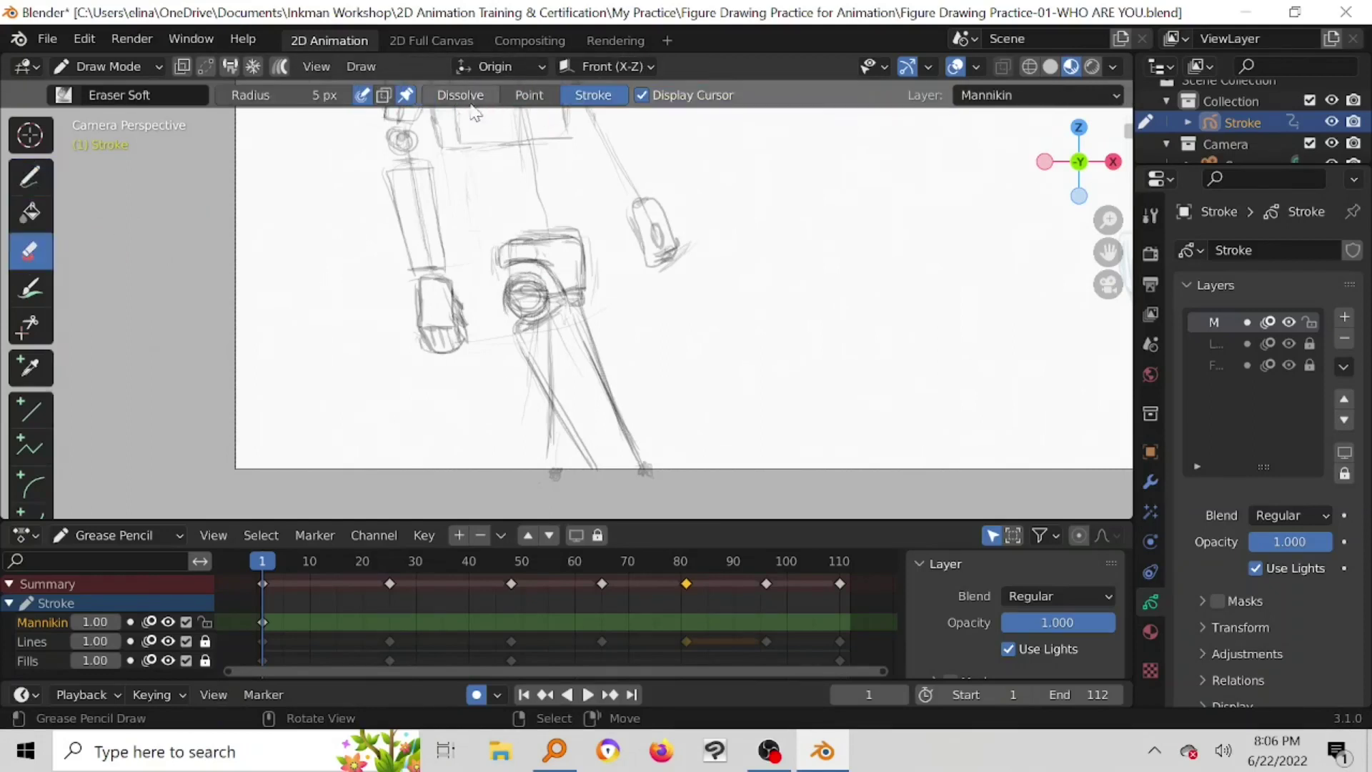
drag(736, 95, 799, 109)
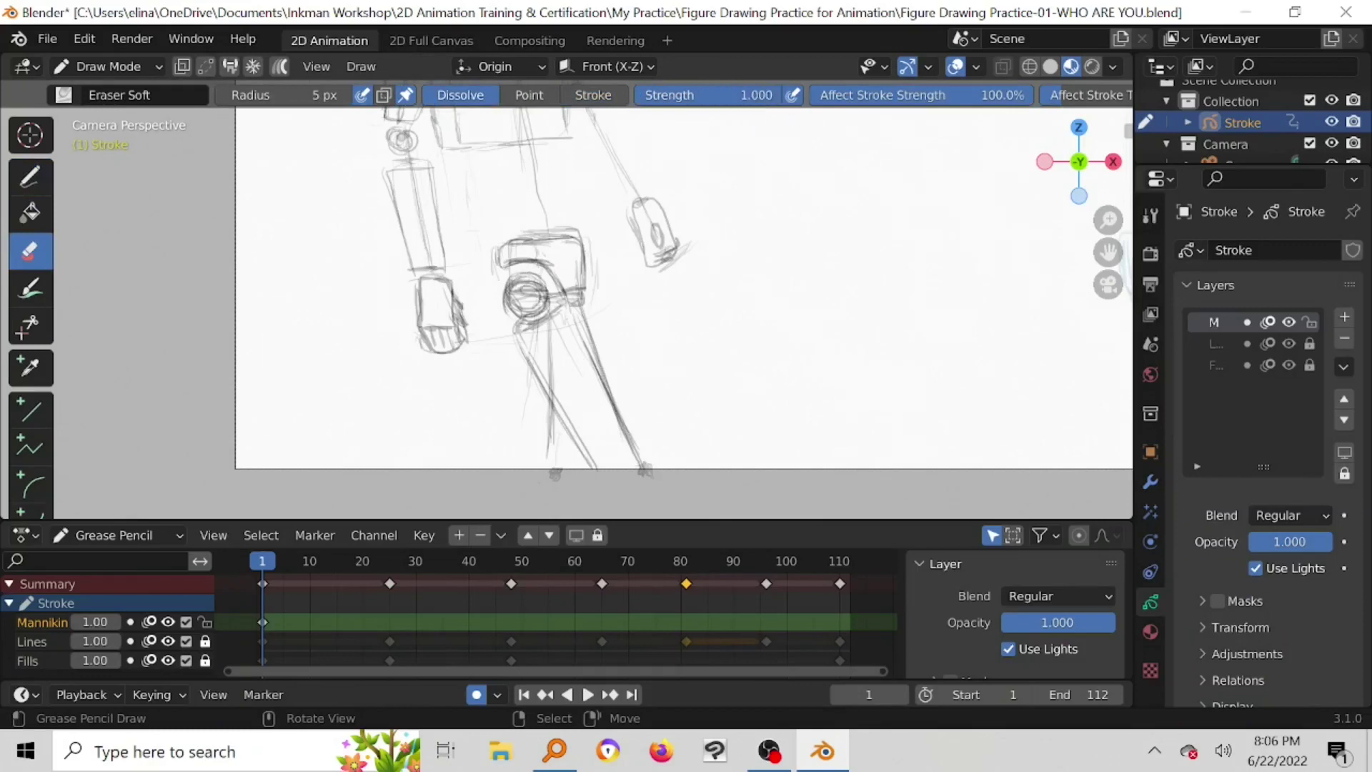
drag(527, 290, 527, 290)
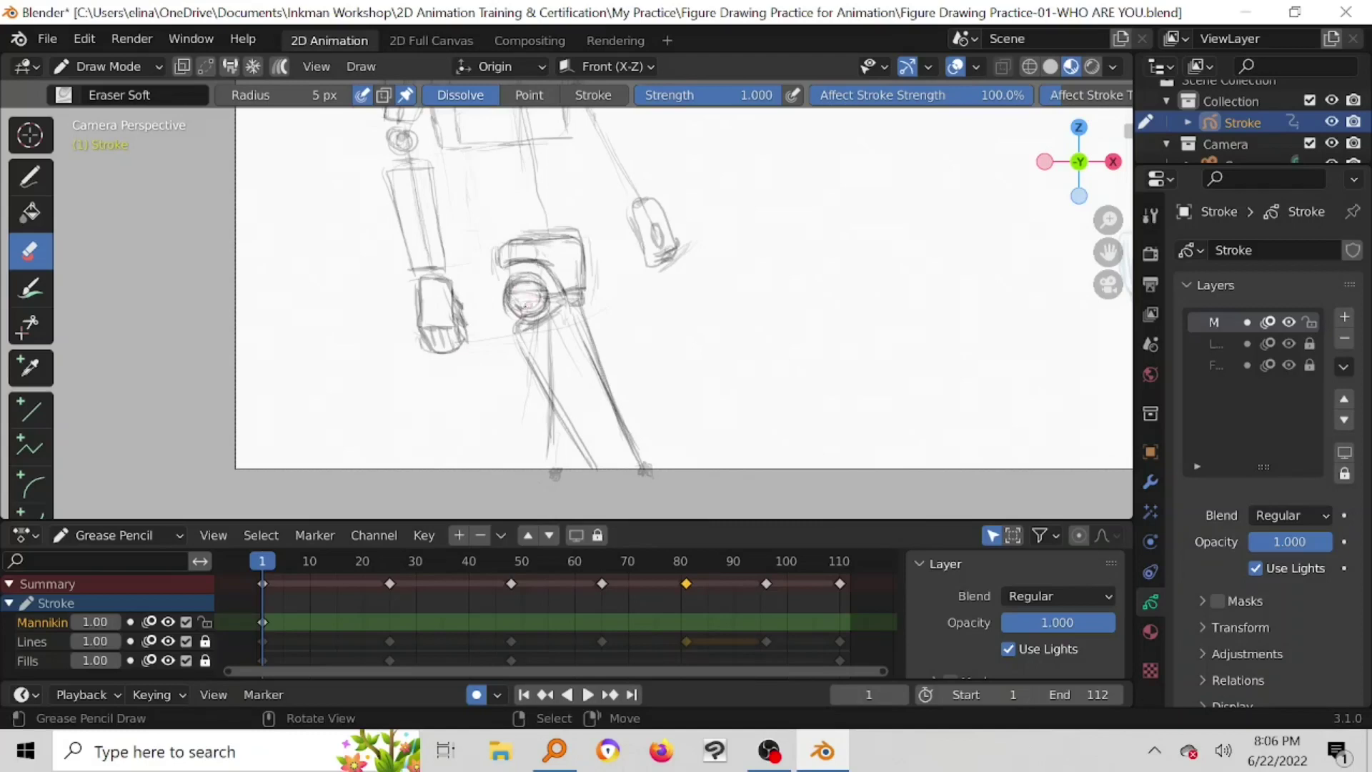
key(ctrl+s)
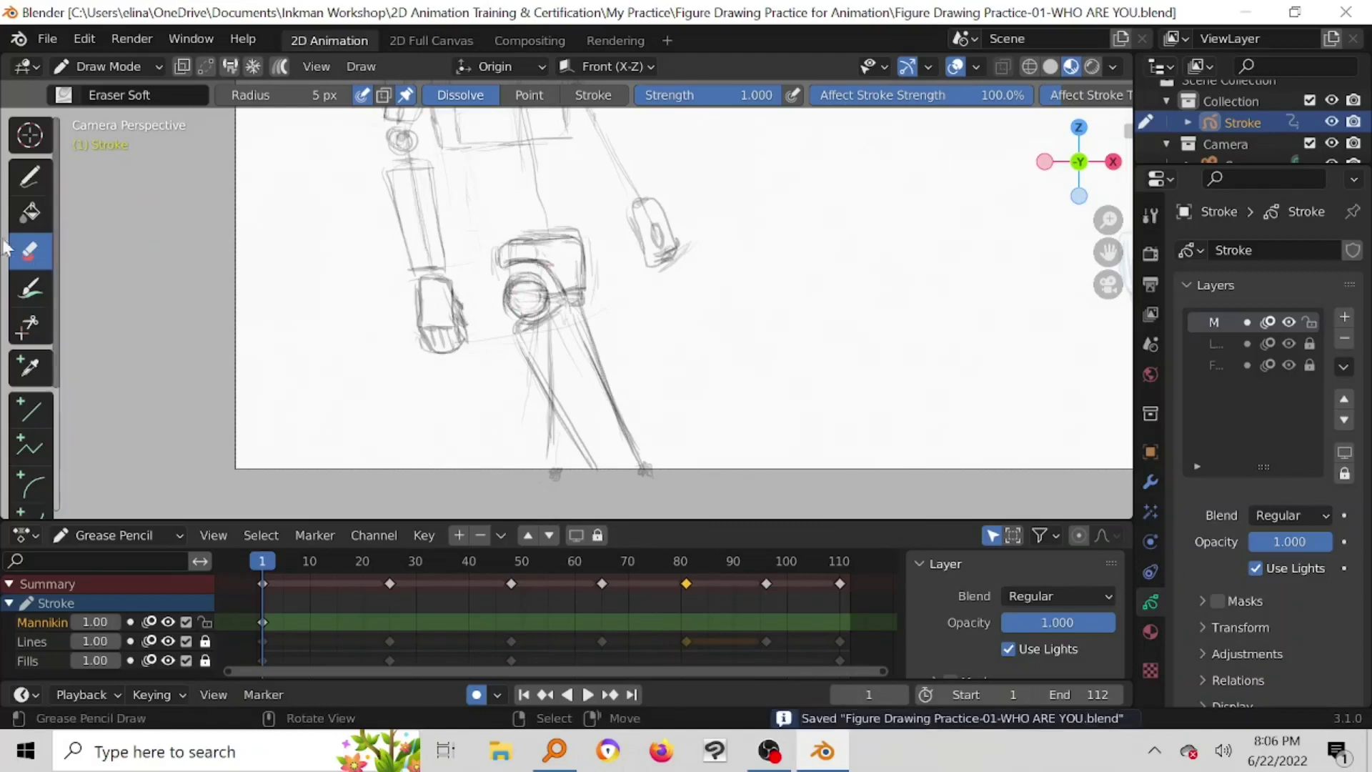
Step: Sketch the thigh outlines below the hip joint and reinforce the pelvis's upper edge with the pencil
click(29, 177)
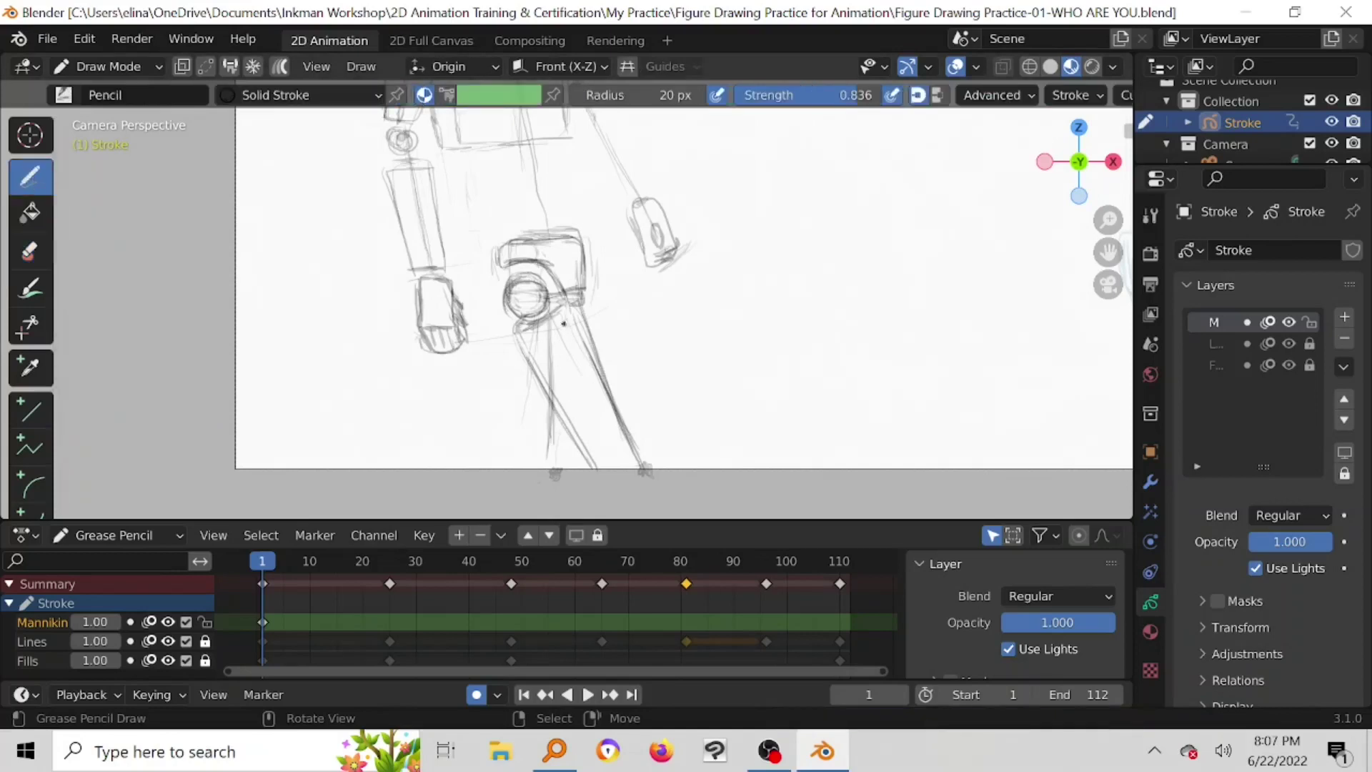
mouse_move(511, 325)
mouse_down()
mouse_move(594, 372)
mouse_move(622, 430)
mouse_up()
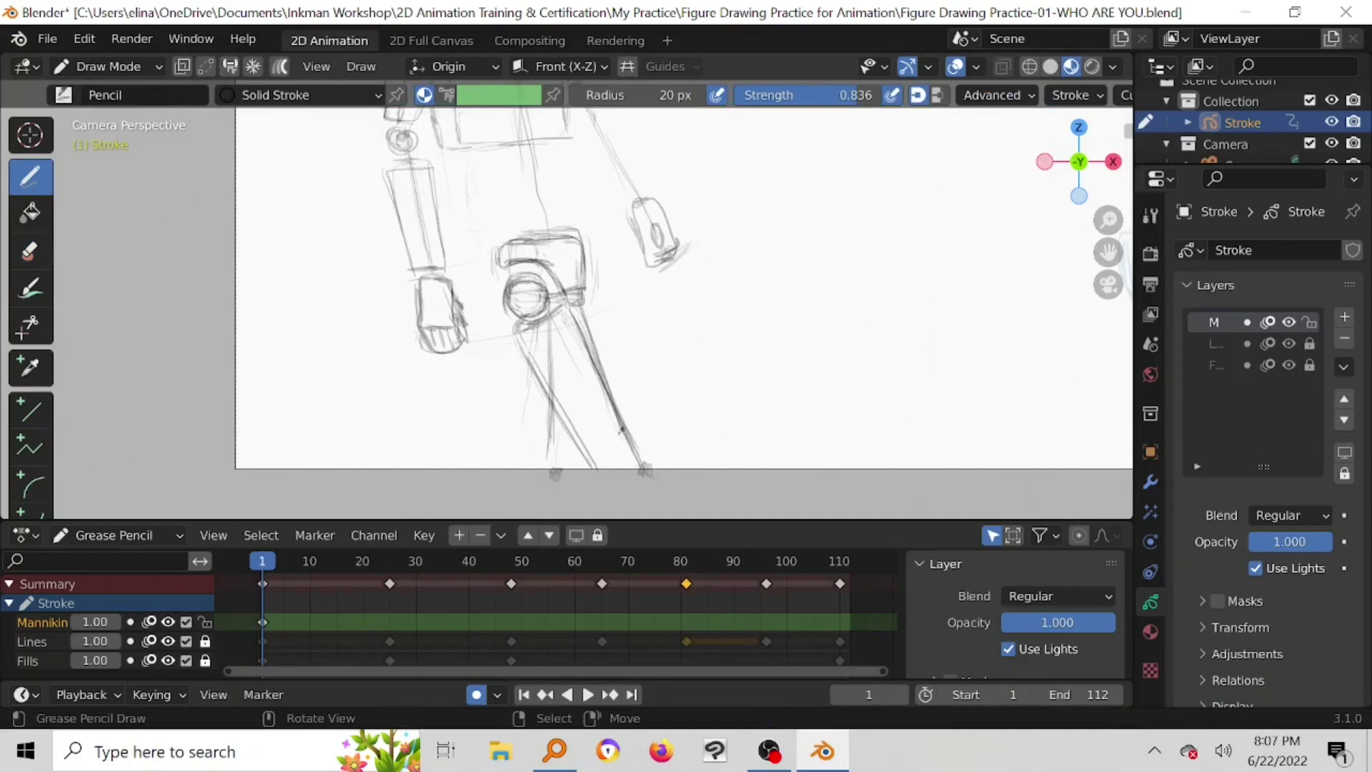
mouse_move(543, 387)
mouse_down()
mouse_move(533, 463)
mouse_move(574, 459)
mouse_up()
drag(532, 239, 572, 238)
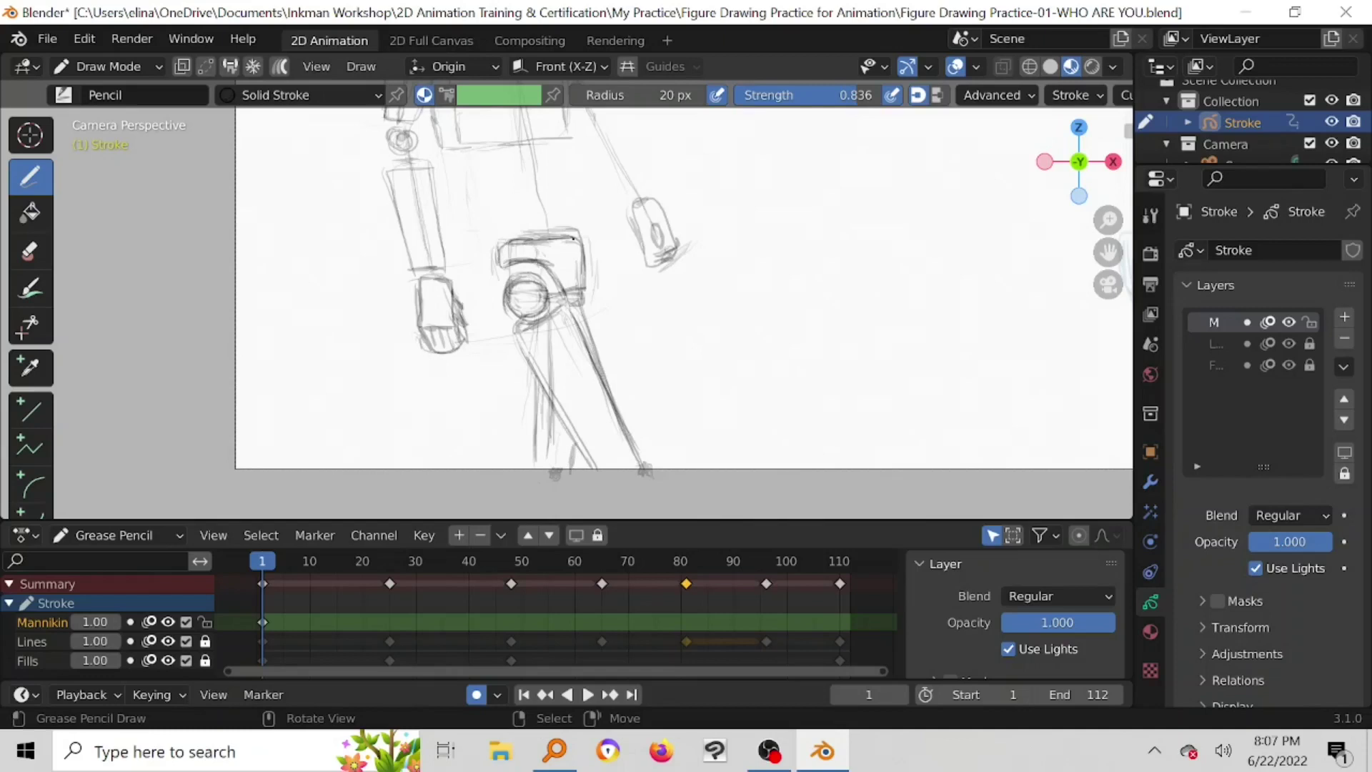
Step: Draw a rounded shoulder joint at the right-hand end of the mannequin's shoulder line
scroll(562, 261, down, 3)
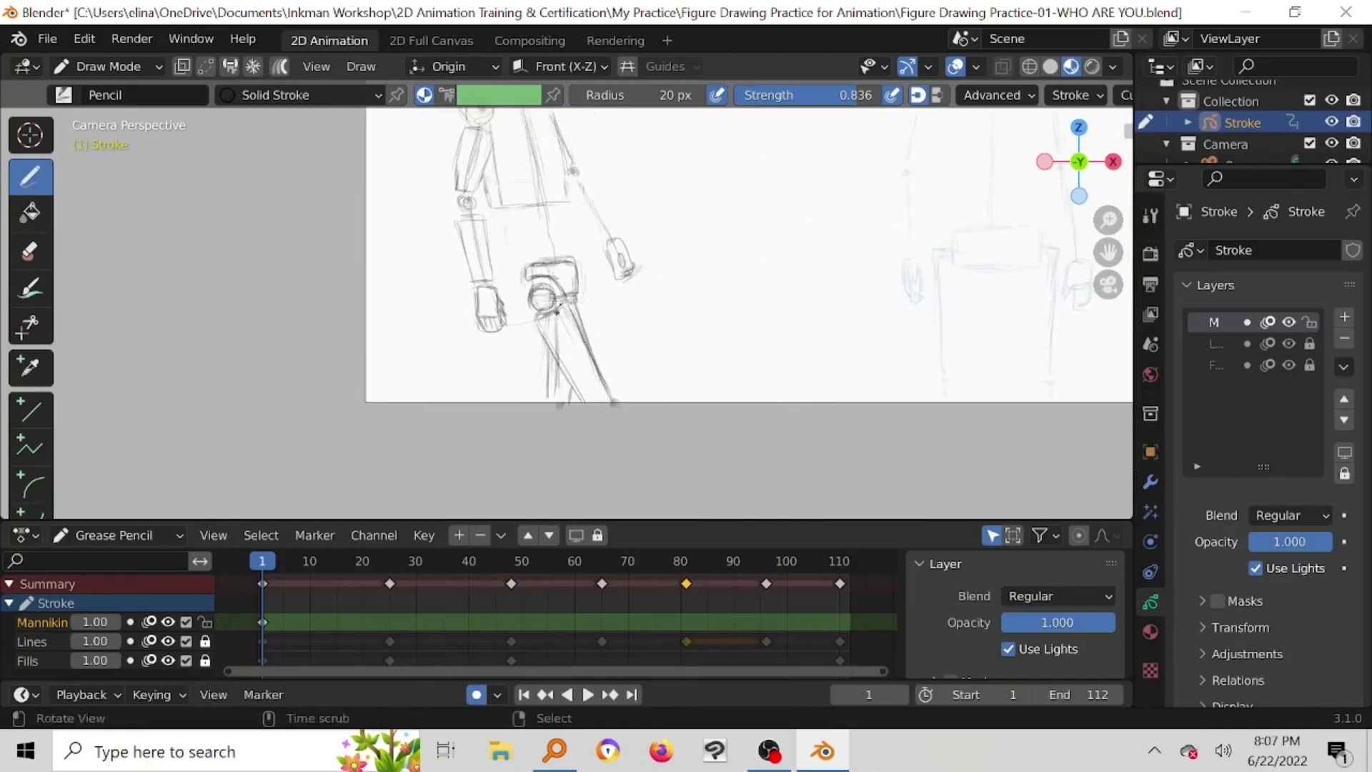
scroll(561, 272, up, 2)
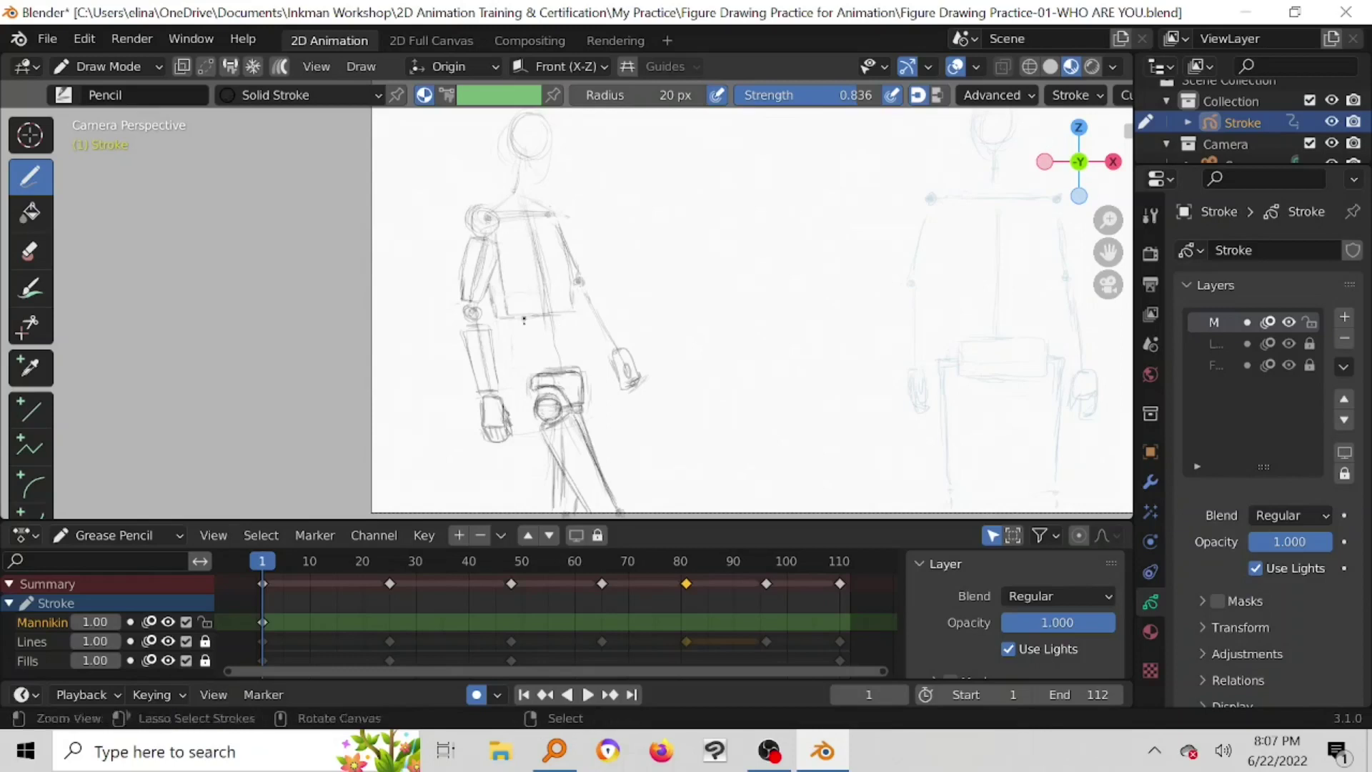
scroll(555, 291, up, 3)
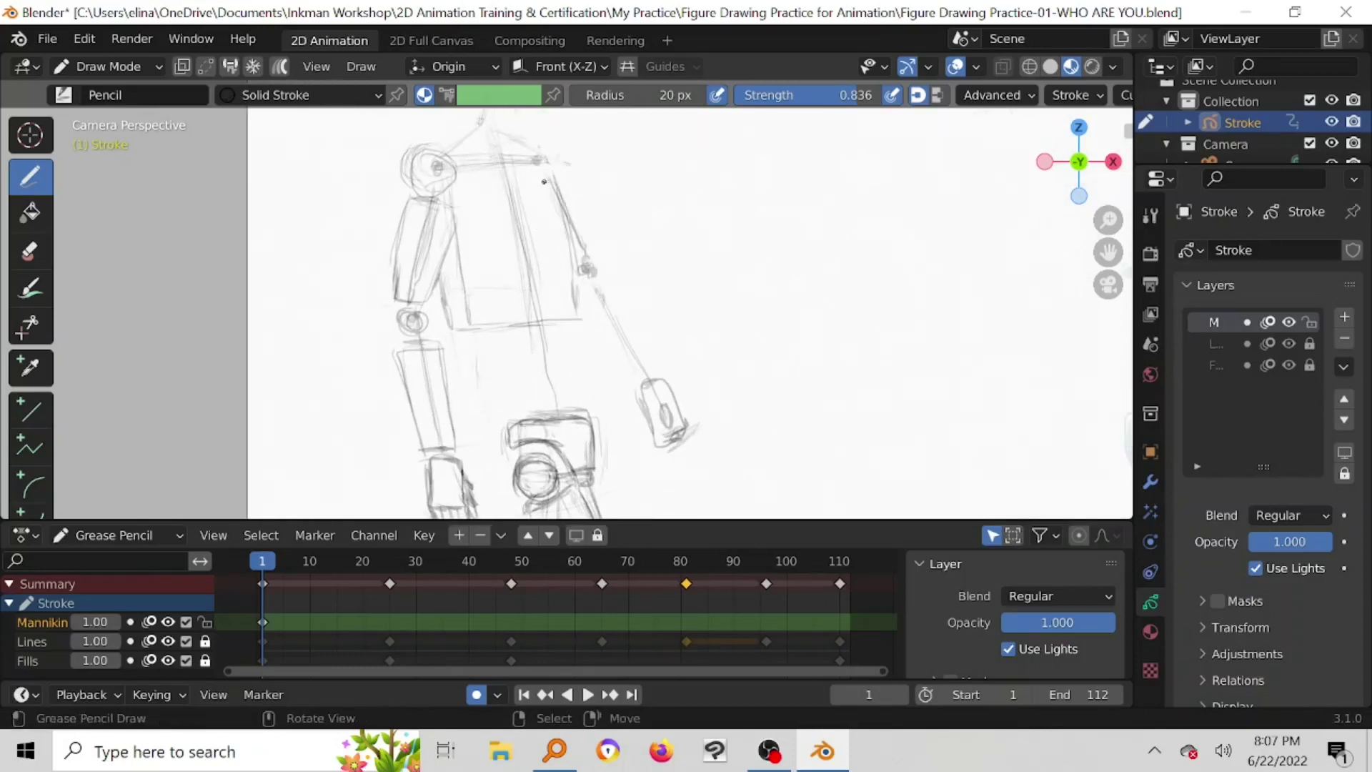
scroll(584, 212, down, 3)
scroll(562, 218, up, 3)
scroll(565, 222, up, 2)
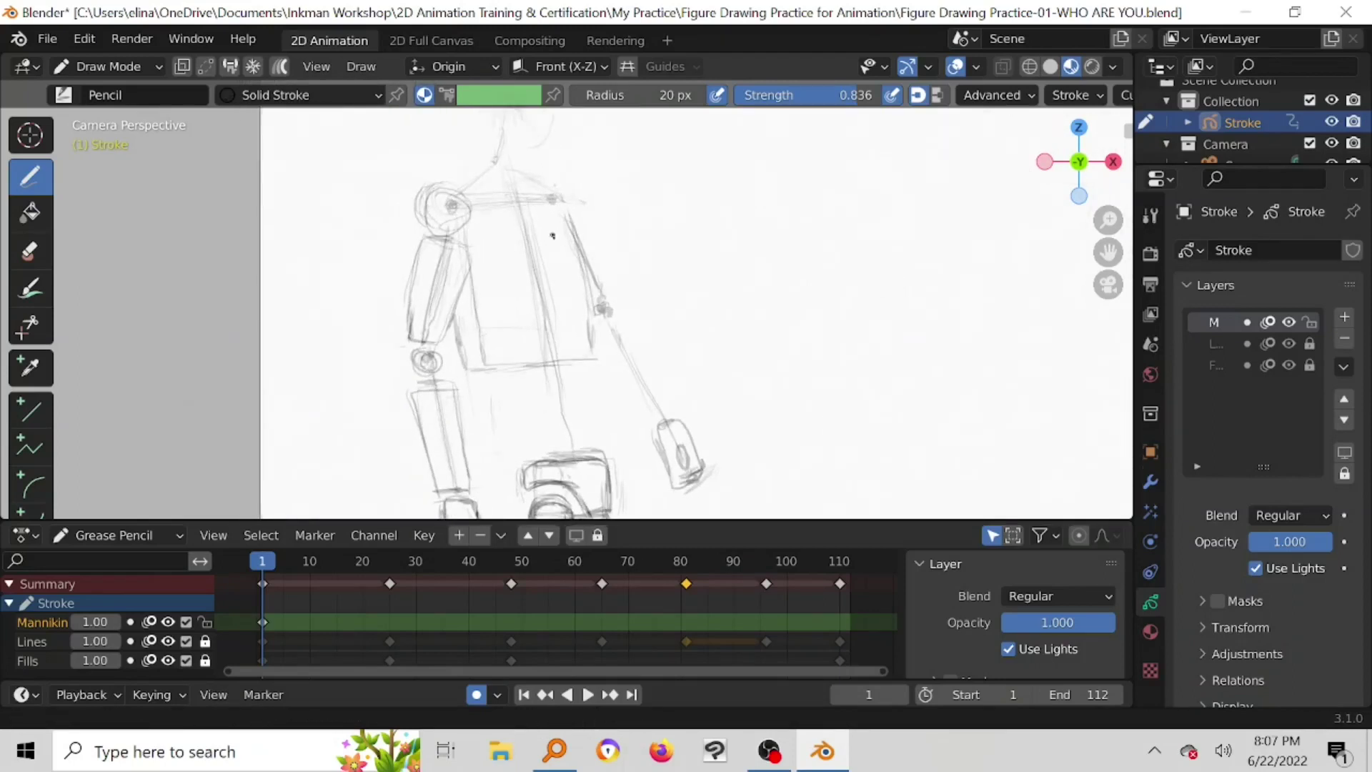
mouse_move(593, 240)
mouse_down()
mouse_move(597, 209)
mouse_move(588, 240)
mouse_up()
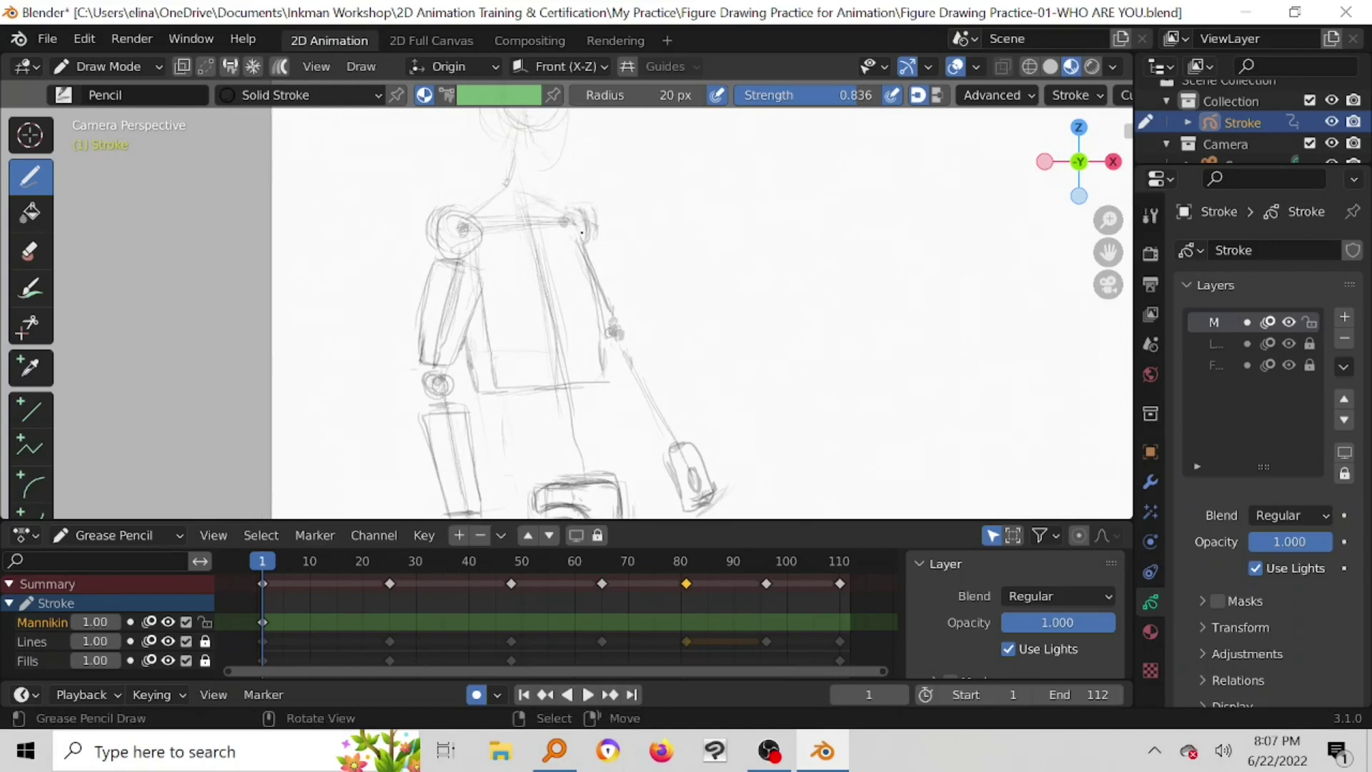
drag(578, 222, 583, 240)
Step: Draw the upper arm and forearm outlines around the guide lines of the mannequin's right-hand arm
drag(605, 243, 632, 329)
drag(616, 277, 622, 319)
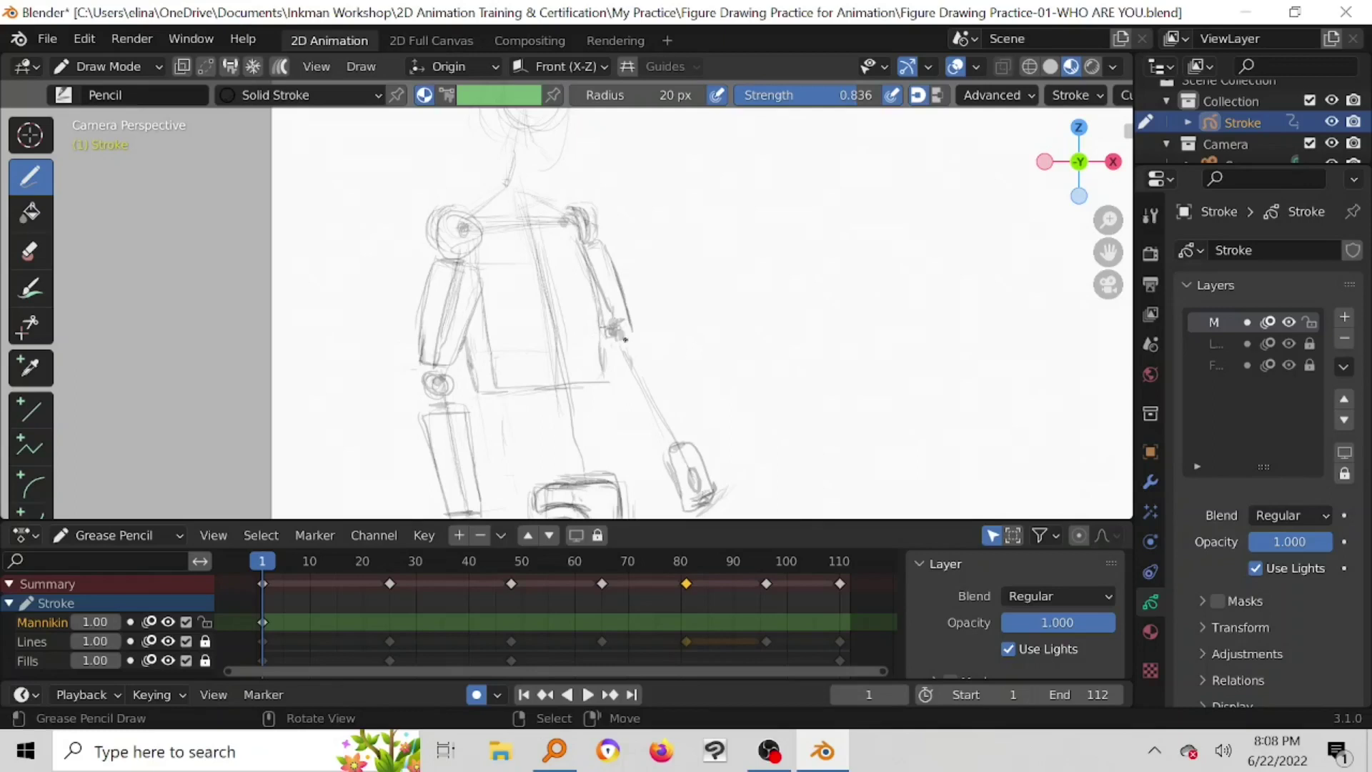
drag(612, 329, 671, 432)
mouse_move(607, 360)
mouse_down()
mouse_move(652, 445)
mouse_move(672, 440)
mouse_up()
drag(653, 377, 672, 434)
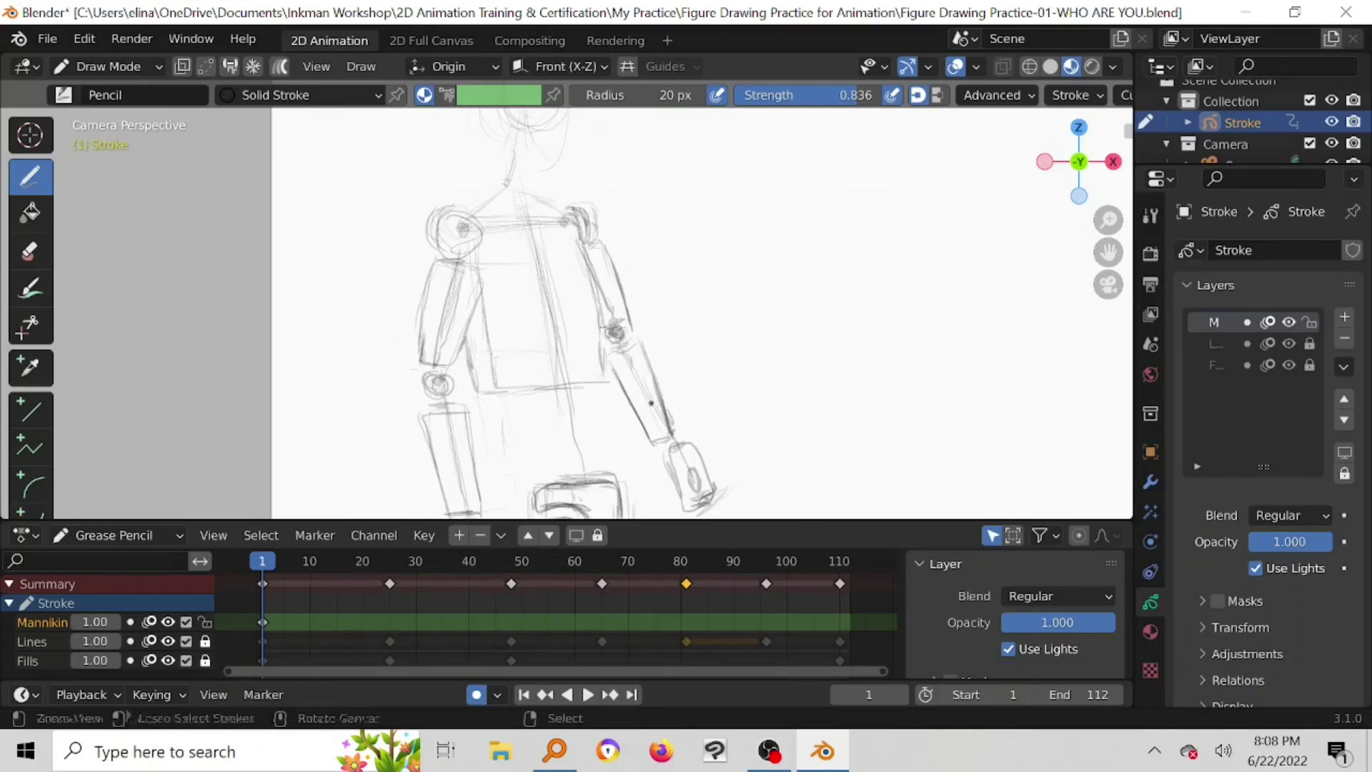
Step: Sketch the thumb and finger details on the hand of the mannequin's right-hand arm
scroll(684, 476, down, 2)
scroll(684, 476, down, 2)
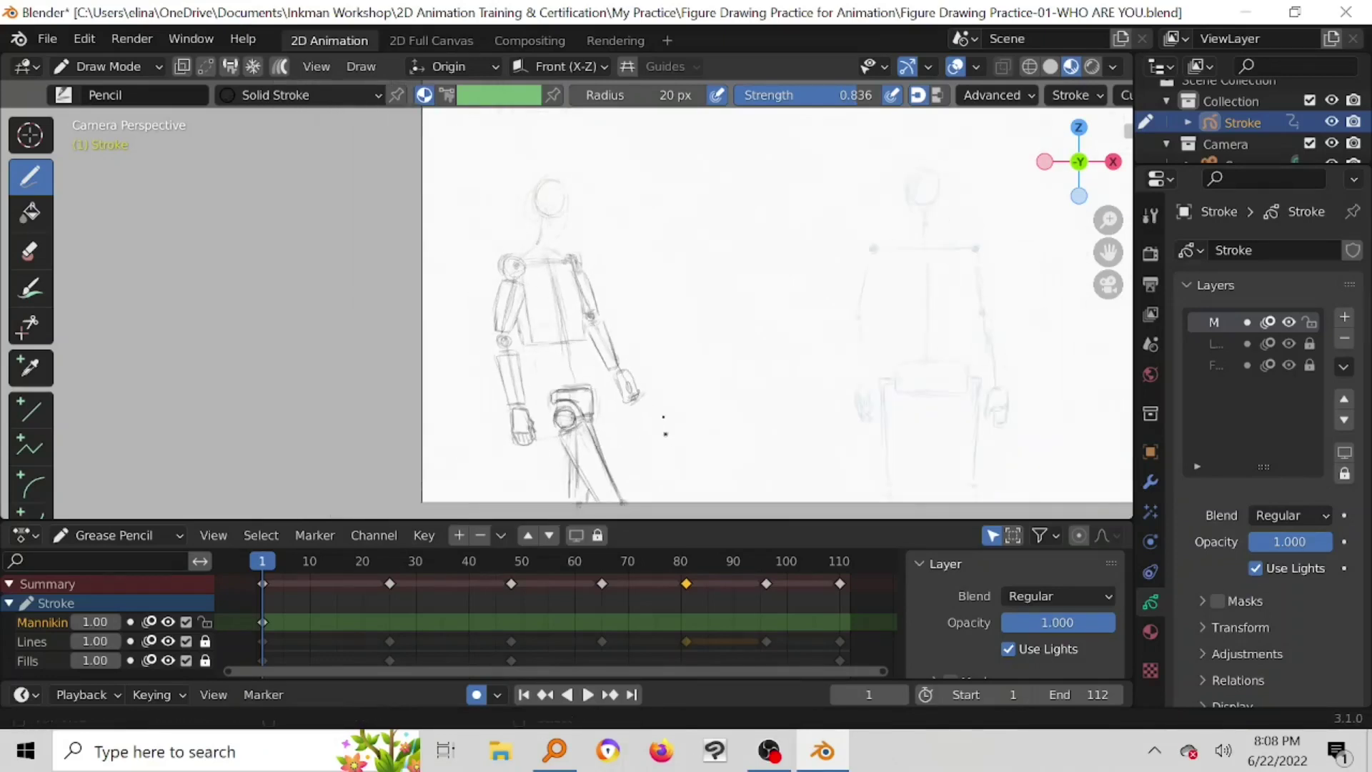
shift+middle_drag(665, 429, 653, 343)
scroll(648, 350, up, 5)
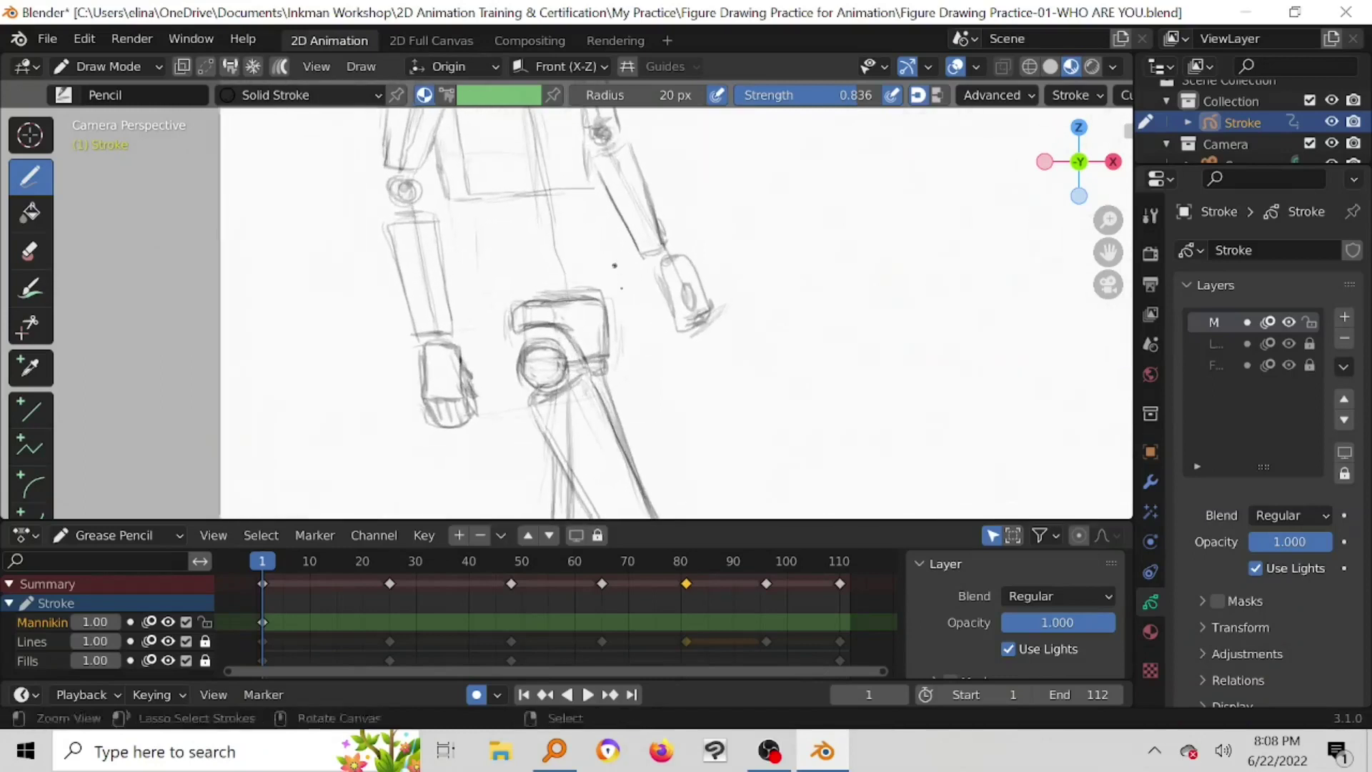
mouse_move(692, 284)
mouse_down()
mouse_move(701, 309)
mouse_move(676, 256)
mouse_move(711, 280)
mouse_move(729, 340)
mouse_move(702, 338)
mouse_move(709, 320)
mouse_up()
mouse_move(709, 325)
mouse_down()
mouse_move(726, 314)
mouse_move(710, 300)
mouse_up()
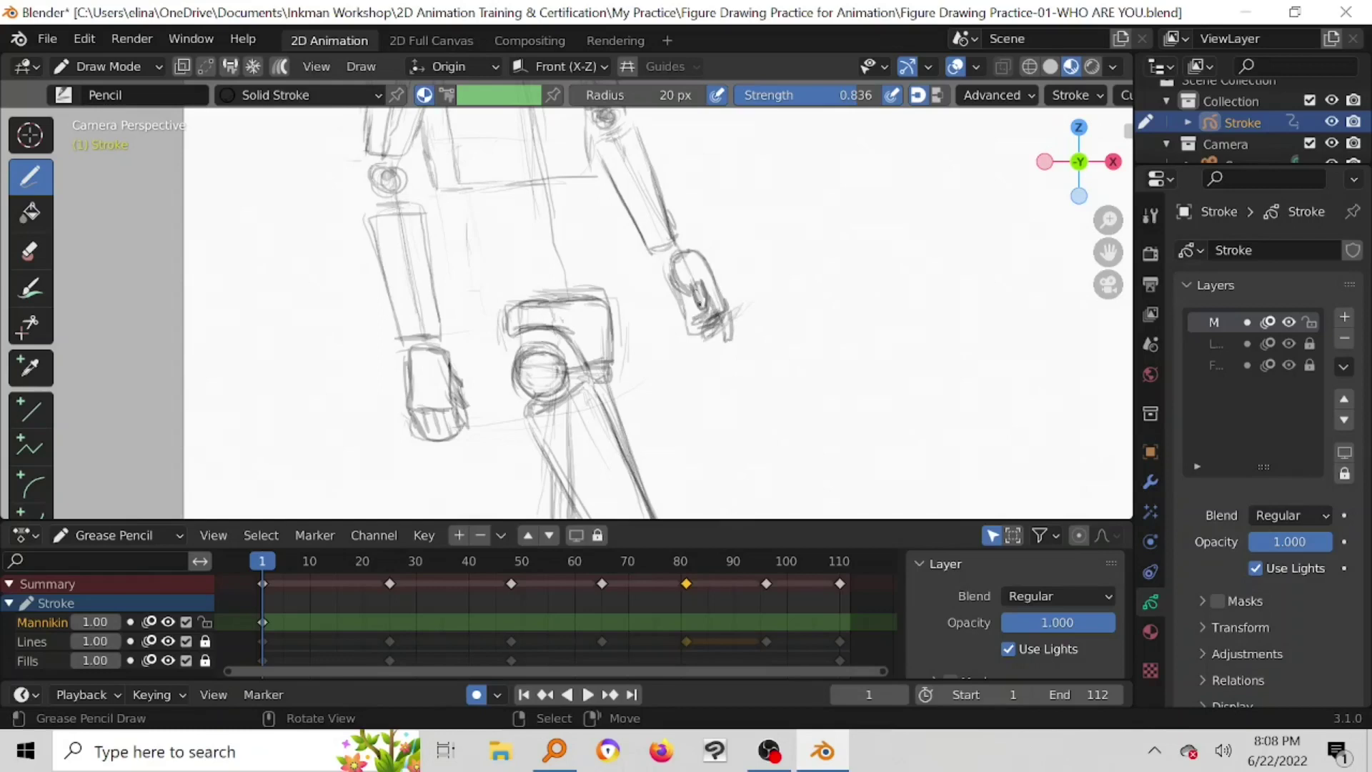
Step: Compare against the Lines layer by toggling its visibility, and erase stray strokes around the pelvis on the Mannikin layer
click(31, 249)
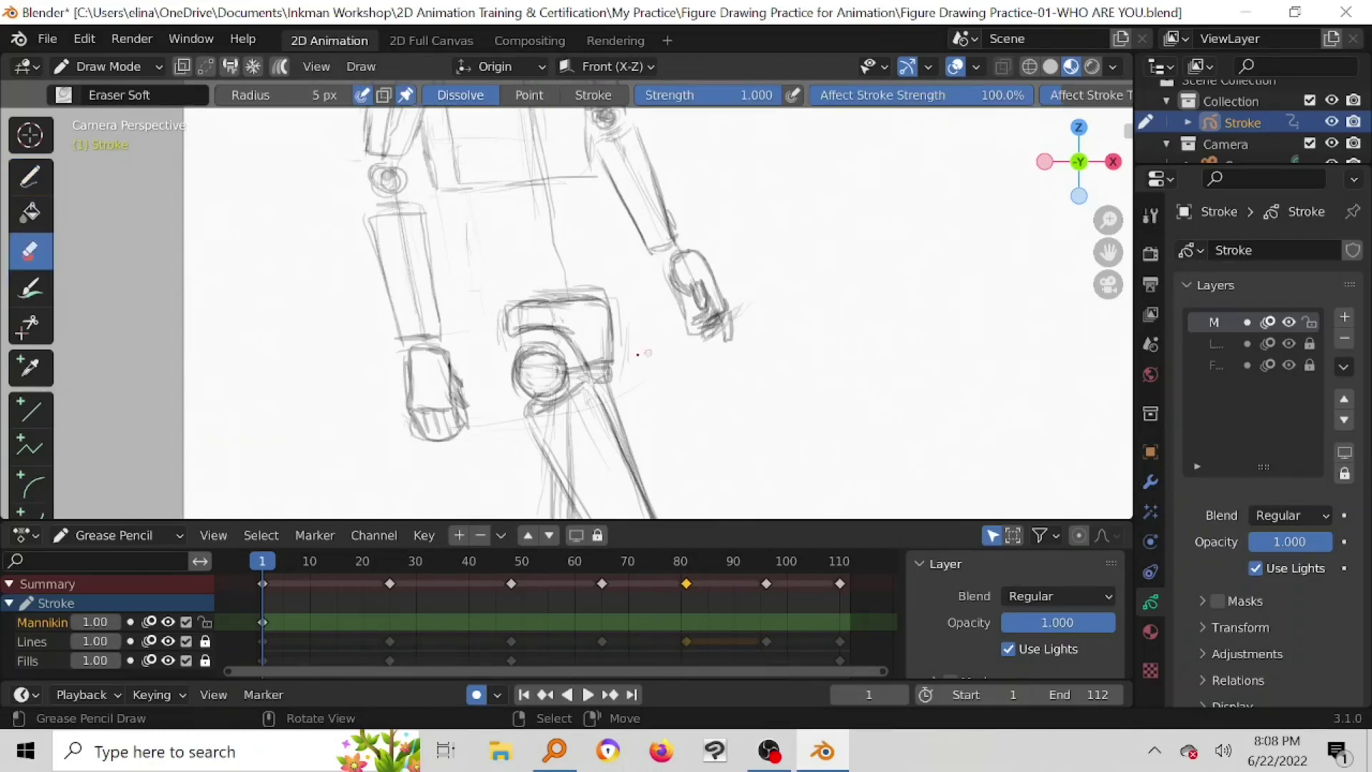
click(166, 641)
click(166, 641)
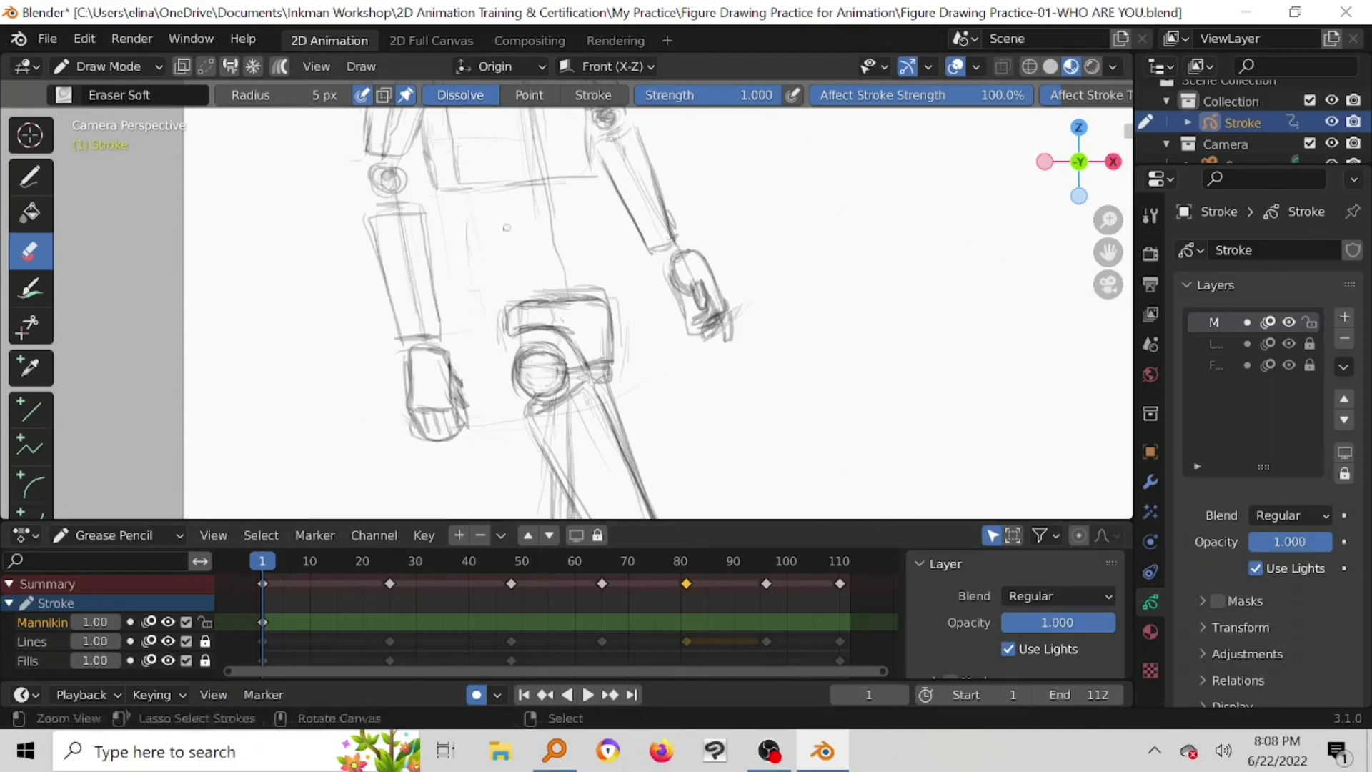
scroll(519, 290, down, 4)
scroll(524, 271, up, 3)
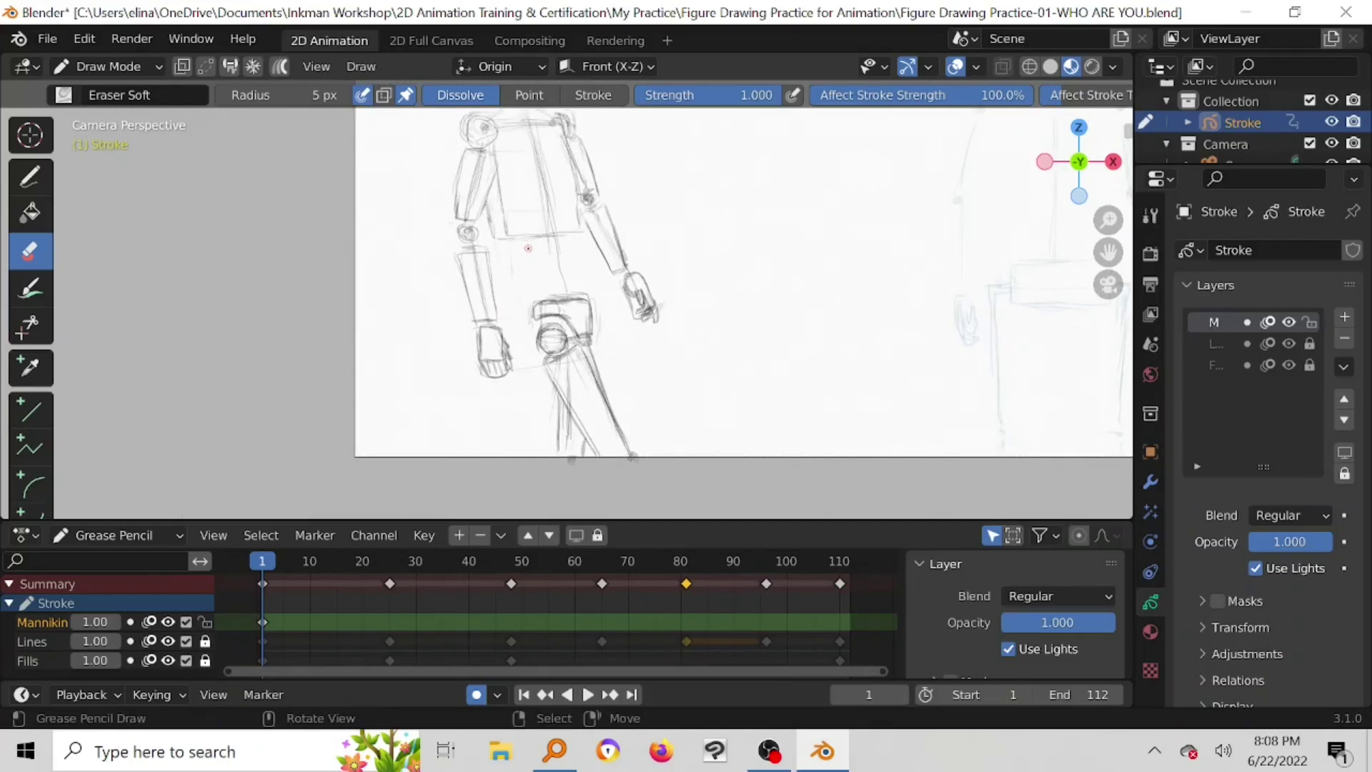
drag(519, 365, 540, 391)
scroll(572, 301, up, 2)
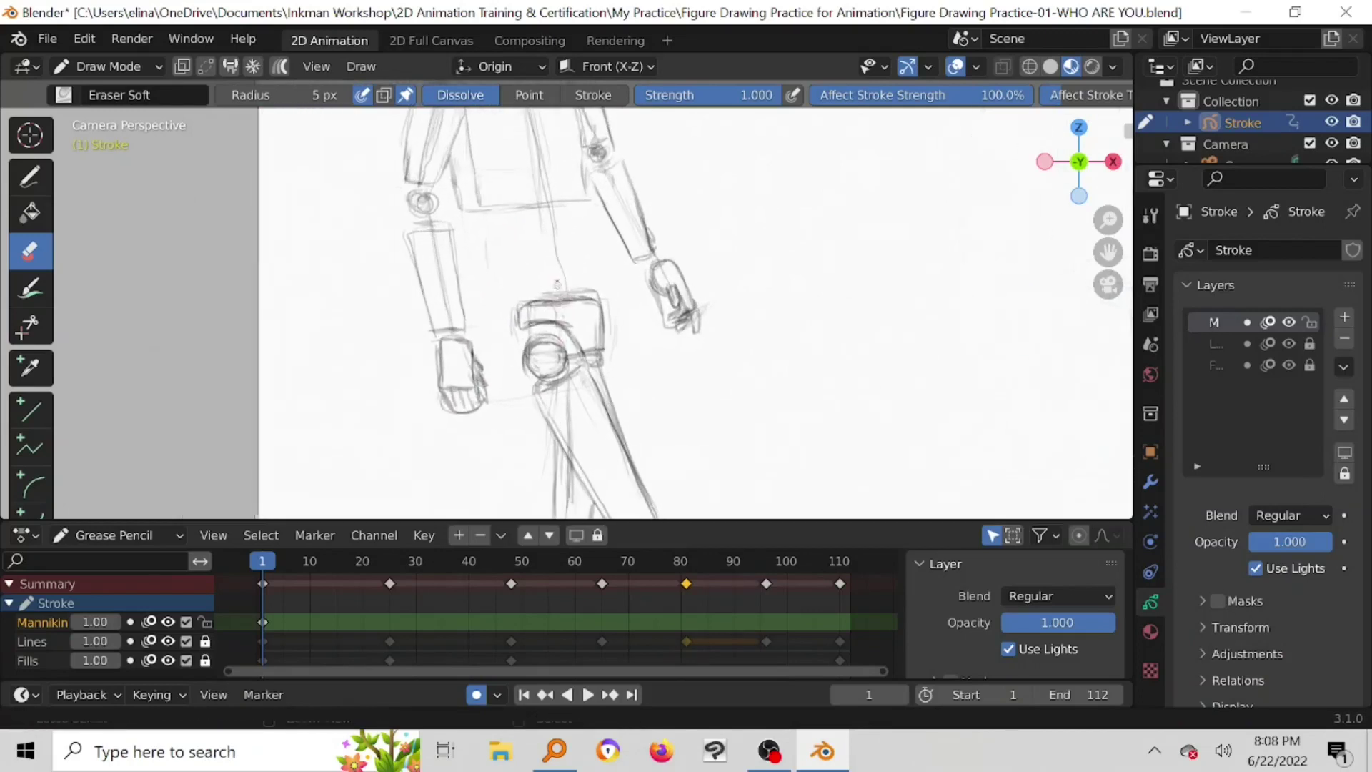
click(40, 637)
click(62, 621)
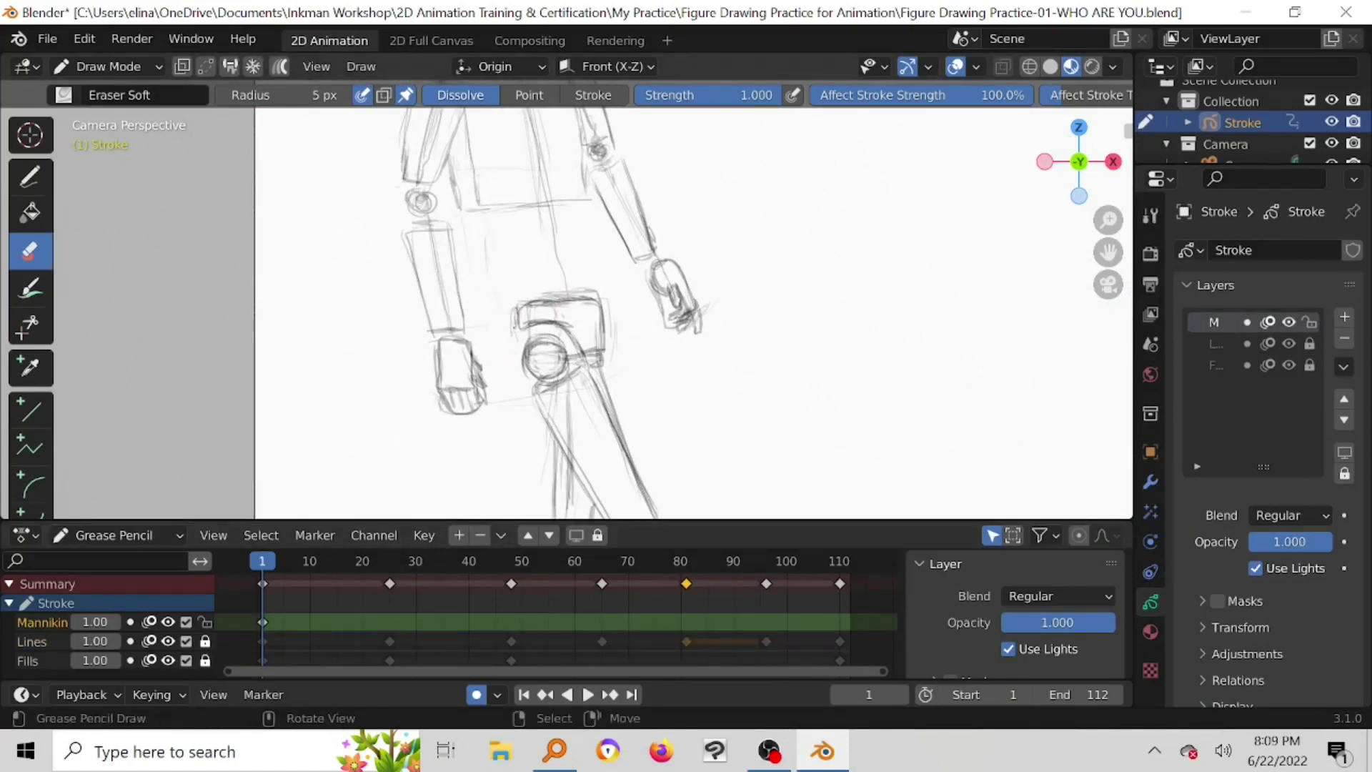
Step: Redraw the pelvis's upper and side edges slightly larger and erase the old inner lines with a 9 px soft eraser
click(29, 176)
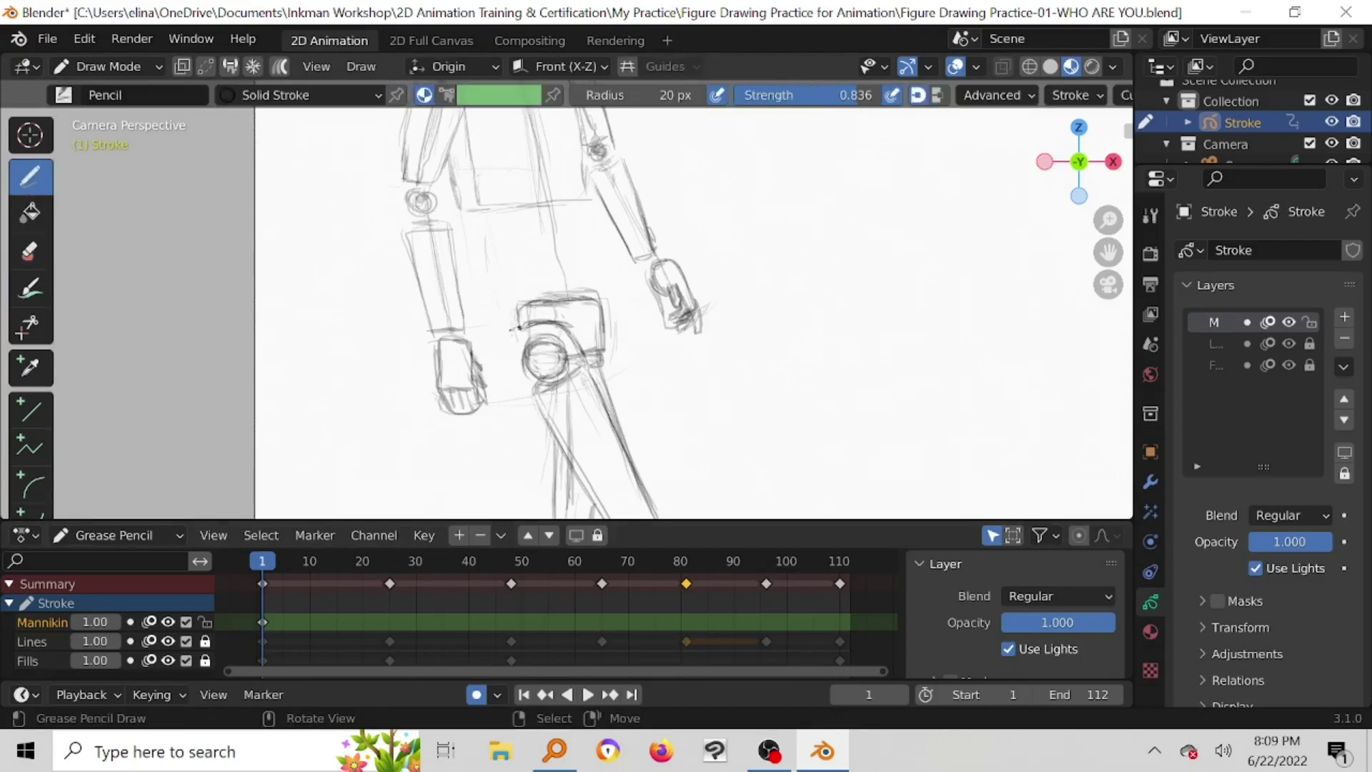
mouse_move(506, 323)
mouse_down()
mouse_move(508, 289)
mouse_move(599, 284)
mouse_up()
click(29, 251)
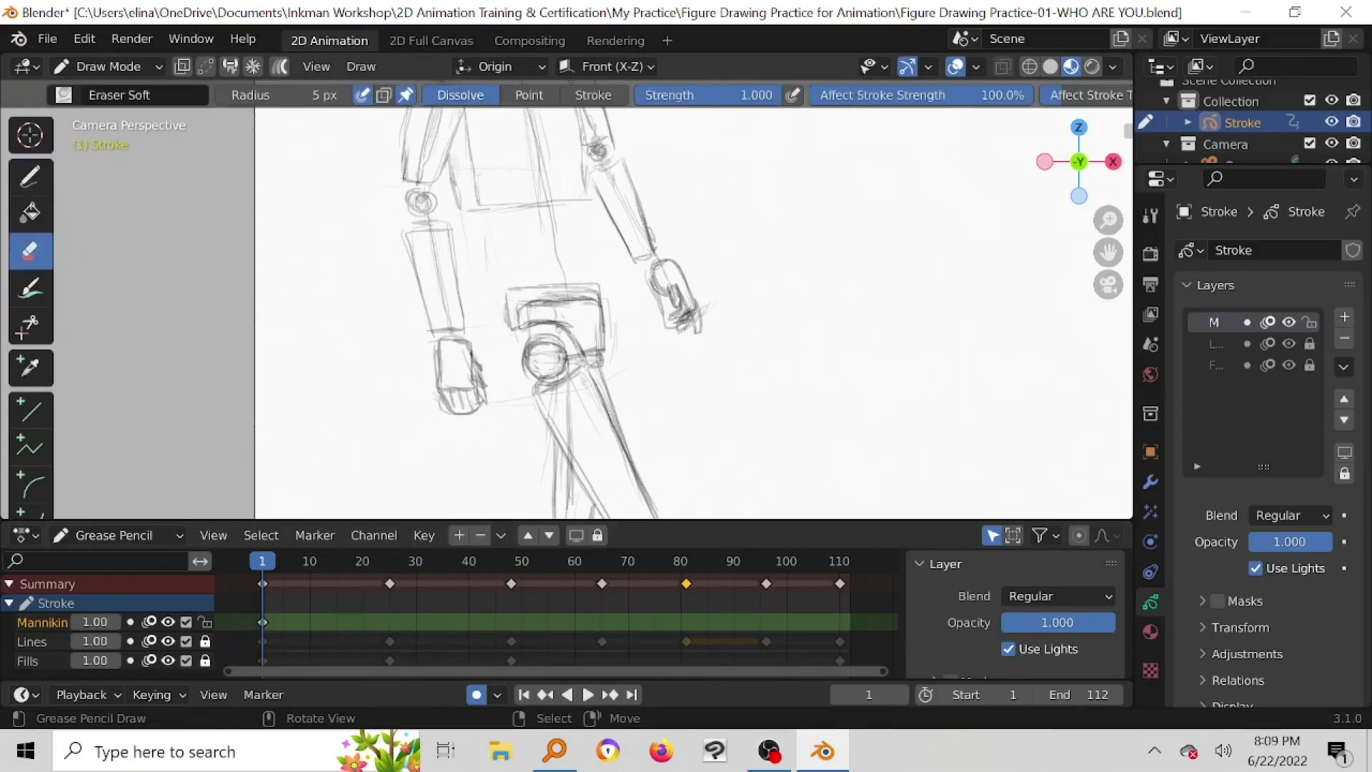
drag(521, 309, 591, 304)
click(168, 641)
click(168, 641)
Step: Draw the neck outlines and the sloping shoulder line of the mannequin on the Mannikin layer with the pencil
scroll(479, 288, down, 3)
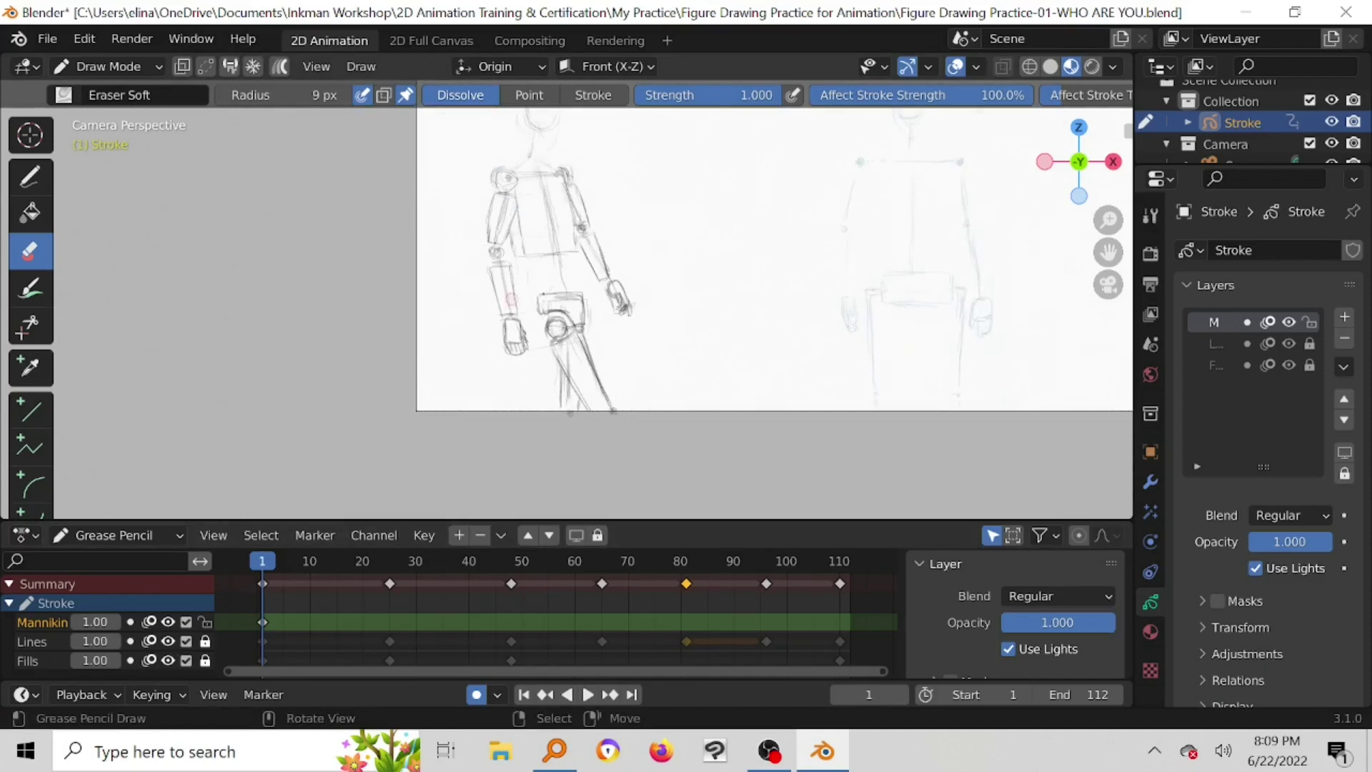
key(F3)
key(Escape)
mouse_move(513, 265)
shift+middle_down()
mouse_move(533, 380)
mouse_move(542, 356)
shift+middle_up()
scroll(545, 261, up, 4)
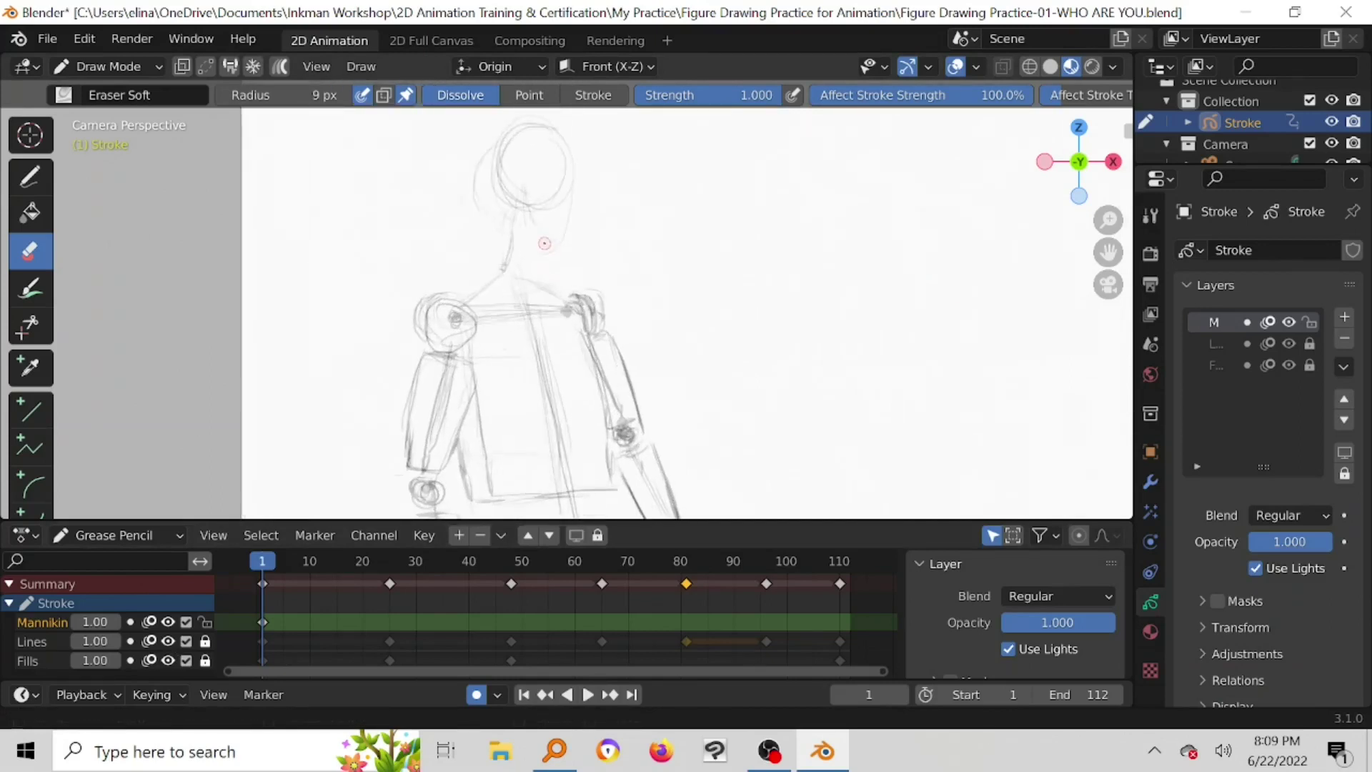
click(29, 177)
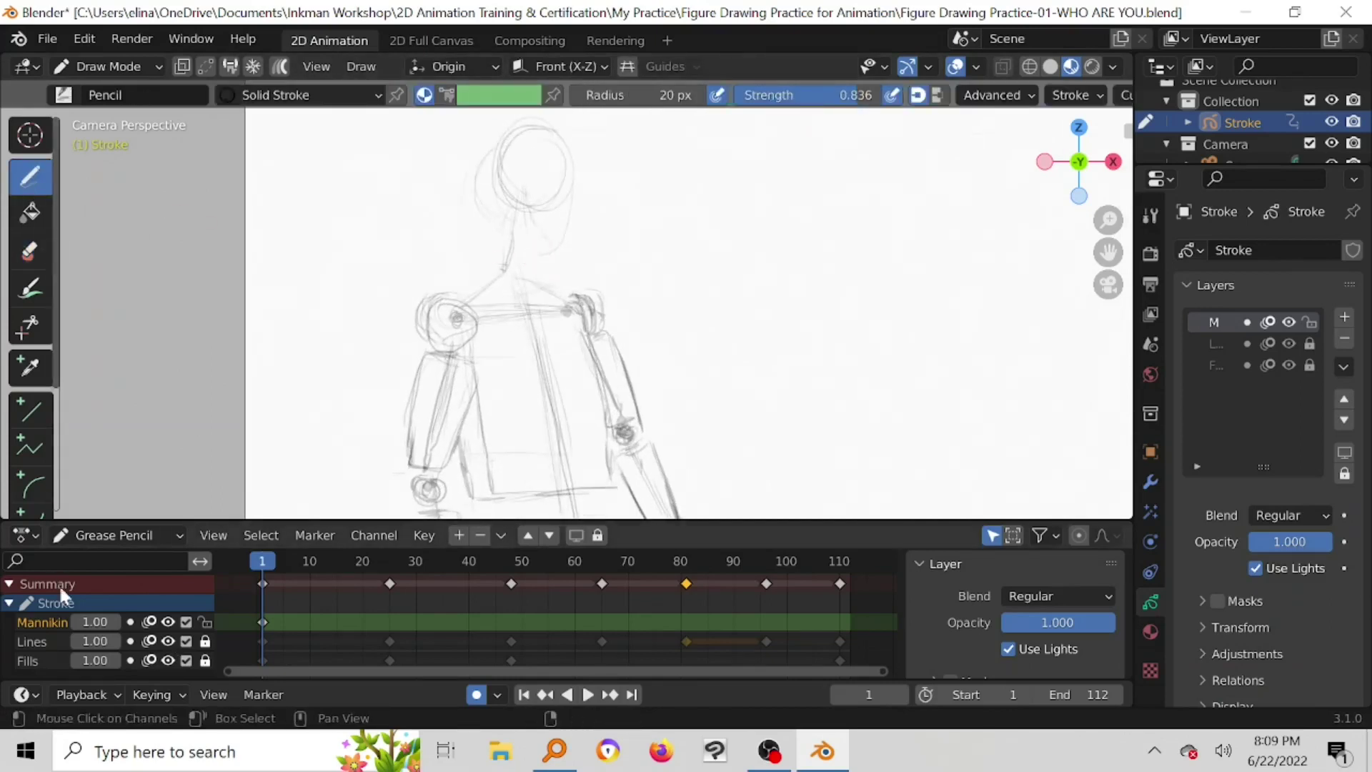
drag(462, 295, 490, 275)
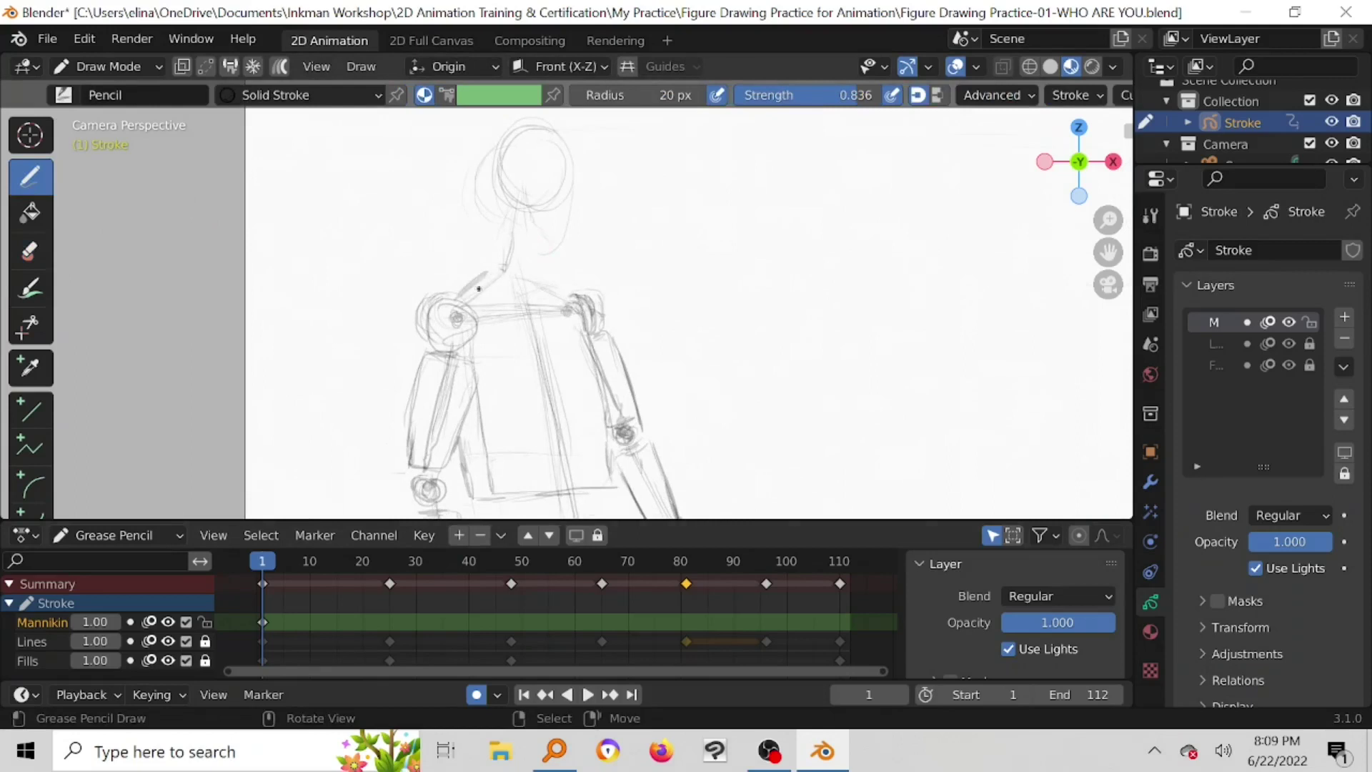
mouse_move(506, 306)
mouse_down()
mouse_move(453, 305)
mouse_move(570, 299)
mouse_up()
mouse_move(504, 211)
mouse_down()
mouse_move(481, 295)
mouse_move(536, 250)
mouse_up()
mouse_move(479, 298)
mouse_down()
mouse_move(501, 236)
mouse_move(498, 263)
mouse_up()
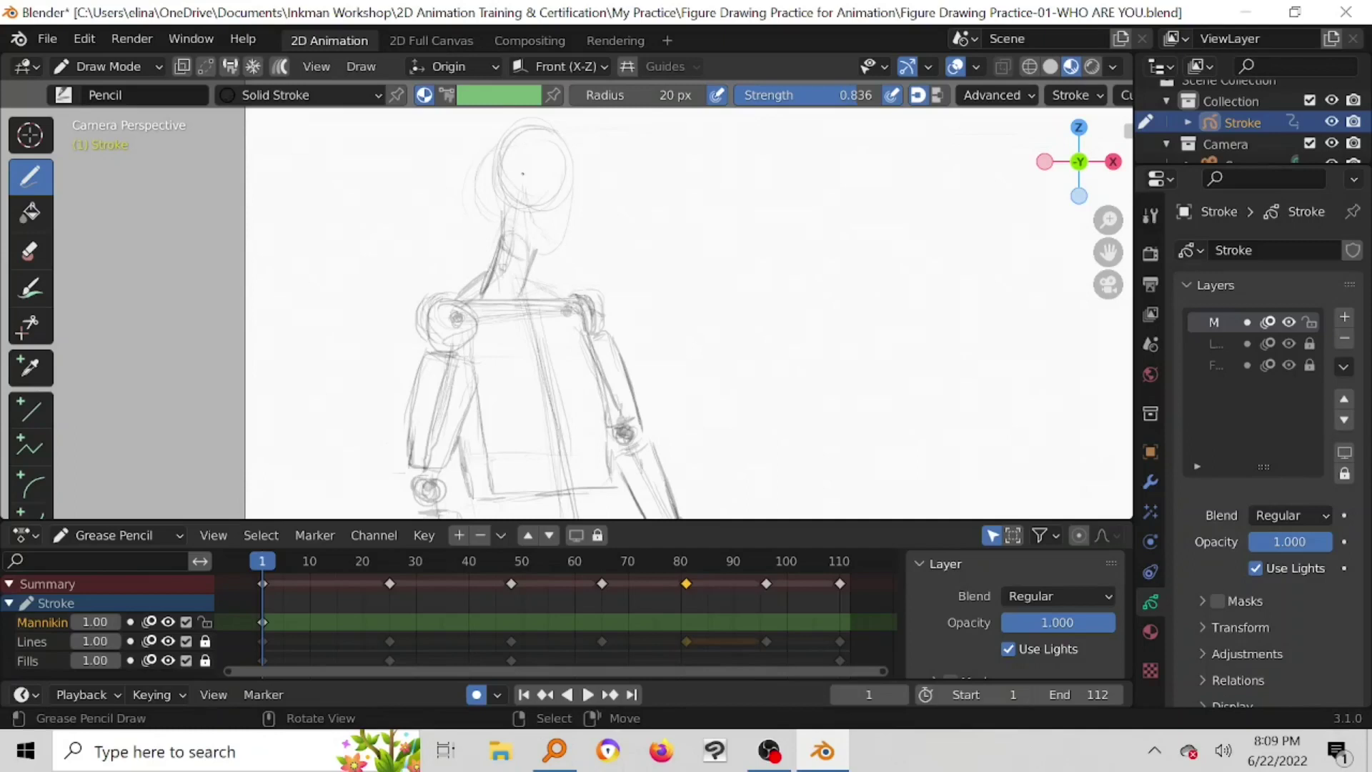
Step: Draw crossing guide lines inside the head circle and extend the forehead and brow contour to its right
mouse_move(553, 140)
mouse_down()
mouse_move(520, 199)
mouse_move(524, 188)
mouse_up()
drag(505, 166, 548, 182)
drag(530, 135, 589, 143)
drag(592, 200, 583, 146)
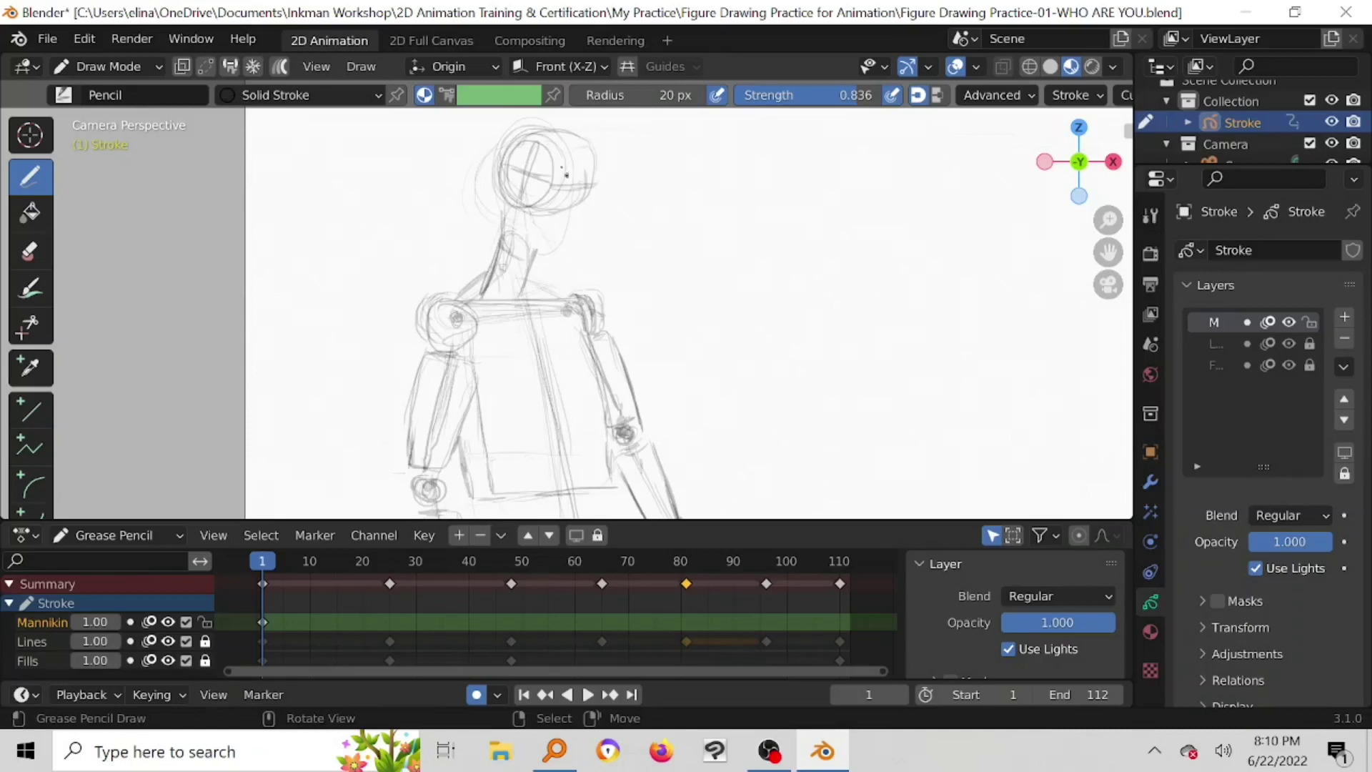
Step: Draw the mannequin's face and jaw contour, and reinforce the front of the neck and the back of the head
drag(590, 192, 572, 236)
mouse_move(594, 157)
mouse_down()
mouse_move(577, 236)
mouse_move(520, 242)
mouse_move(521, 262)
mouse_move(555, 261)
mouse_up()
drag(590, 209, 529, 296)
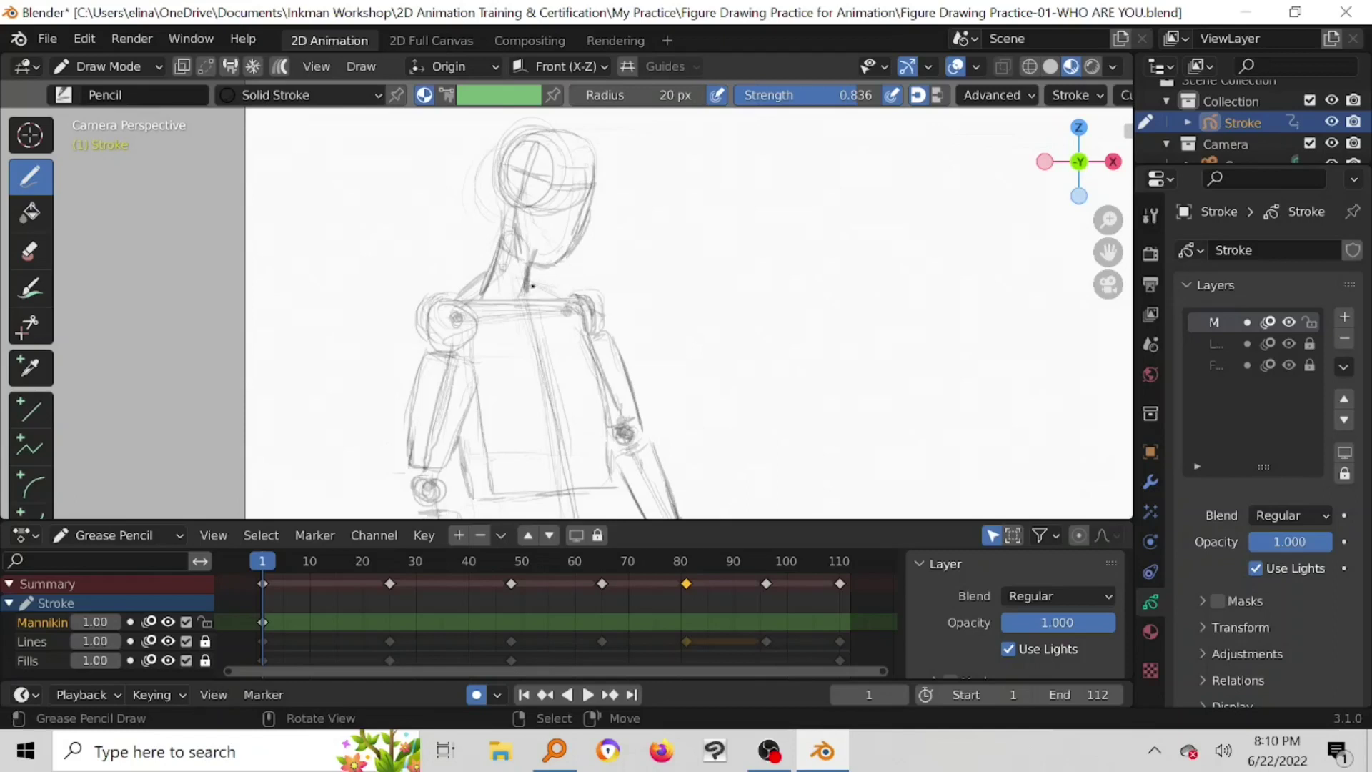
drag(506, 199, 500, 228)
drag(499, 150, 513, 182)
scroll(570, 279, down, 4)
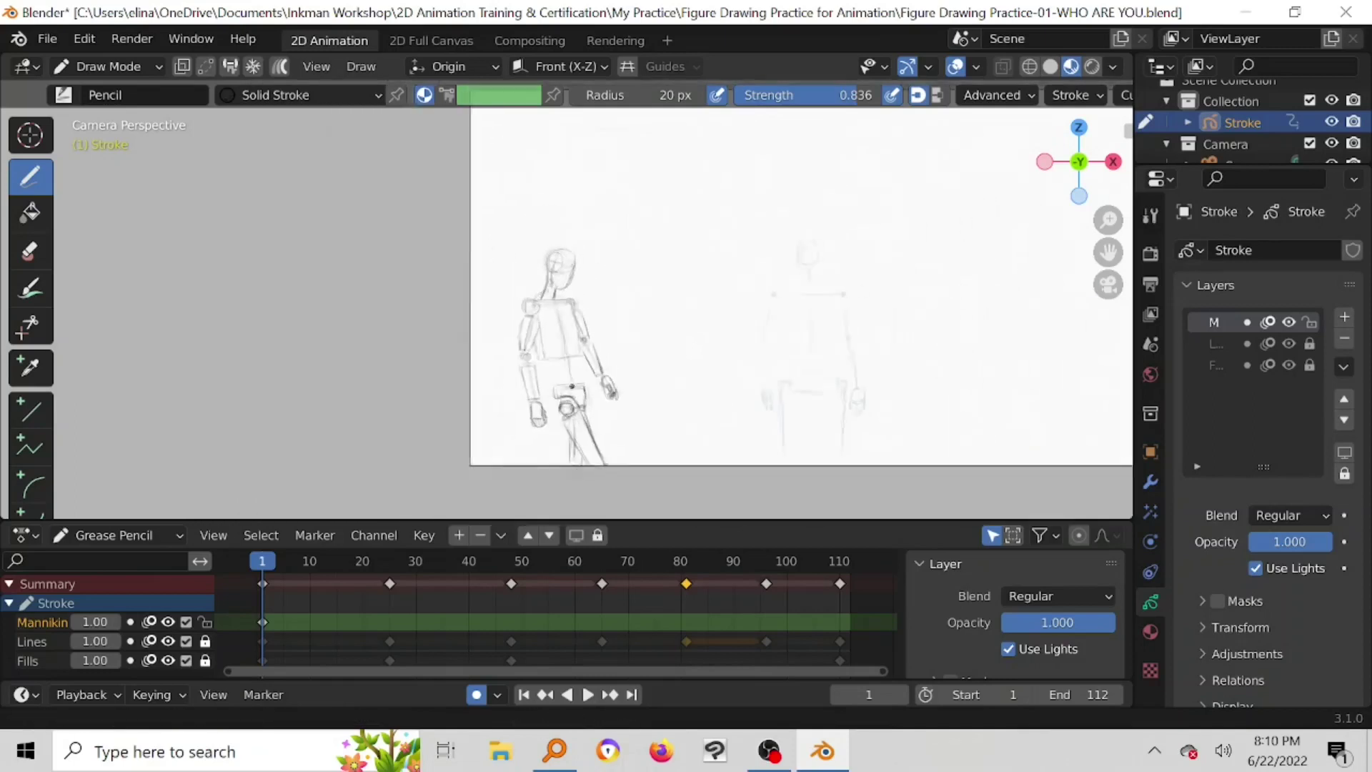
Step: Erase the sloping shoulder line beside the walking mannequin's neck and pencil a curved base where the neck meets the torso
scroll(559, 290, up, 3)
scroll(559, 292, up, 3)
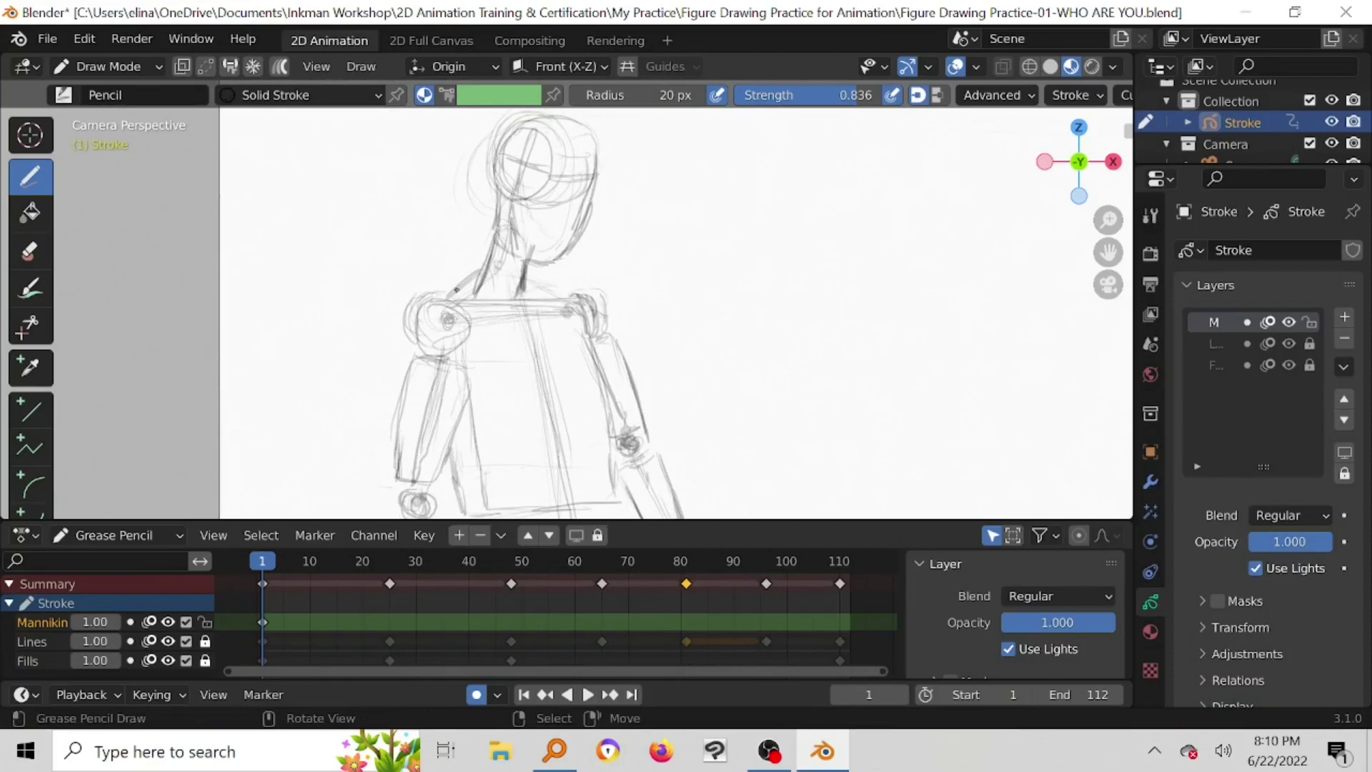
click(30, 251)
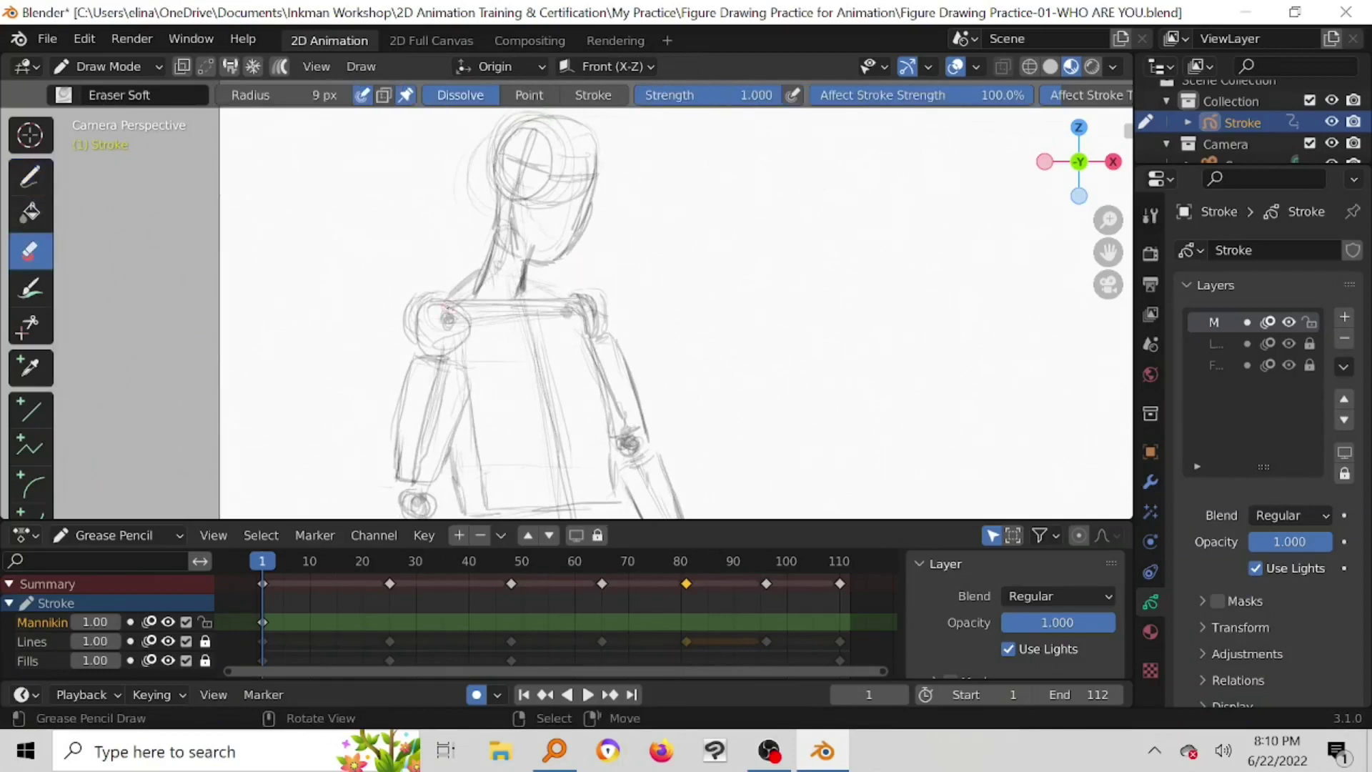
mouse_move(466, 288)
mouse_down()
mouse_move(476, 266)
mouse_move(448, 291)
mouse_up()
click(30, 177)
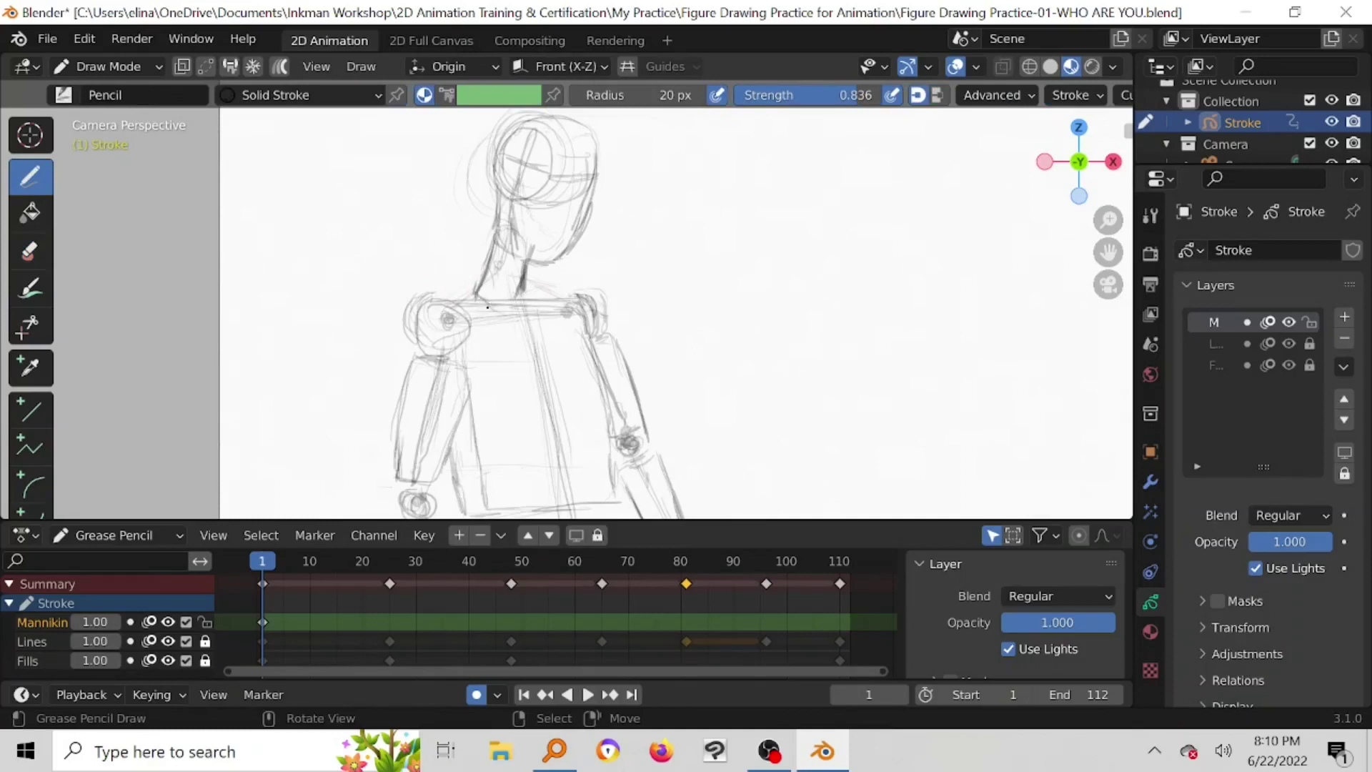
drag(496, 309, 512, 313)
mouse_move(531, 296)
mouse_down()
mouse_move(574, 299)
mouse_move(522, 309)
mouse_up()
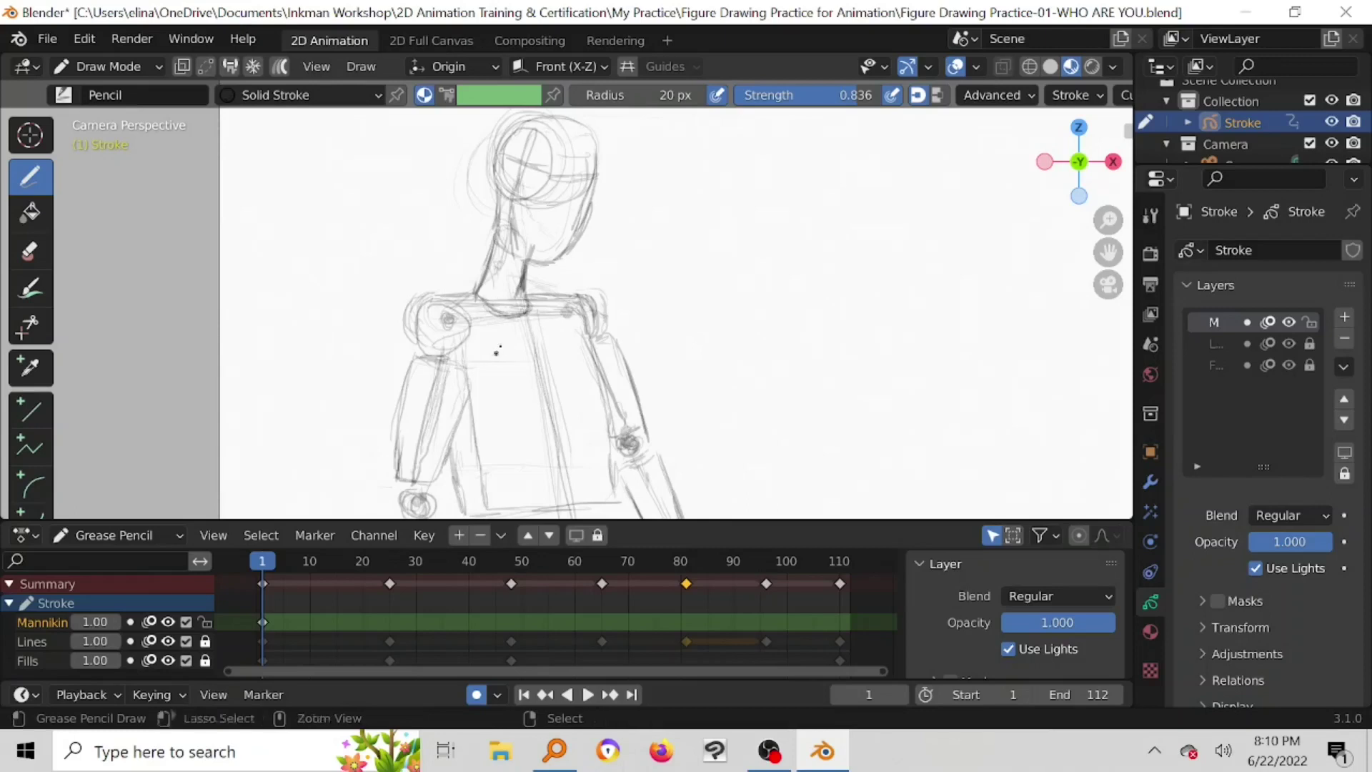
Step: Check the whole walking mannequin on the canvas and save the file
scroll(525, 392, down, 4)
scroll(528, 400, down, 2)
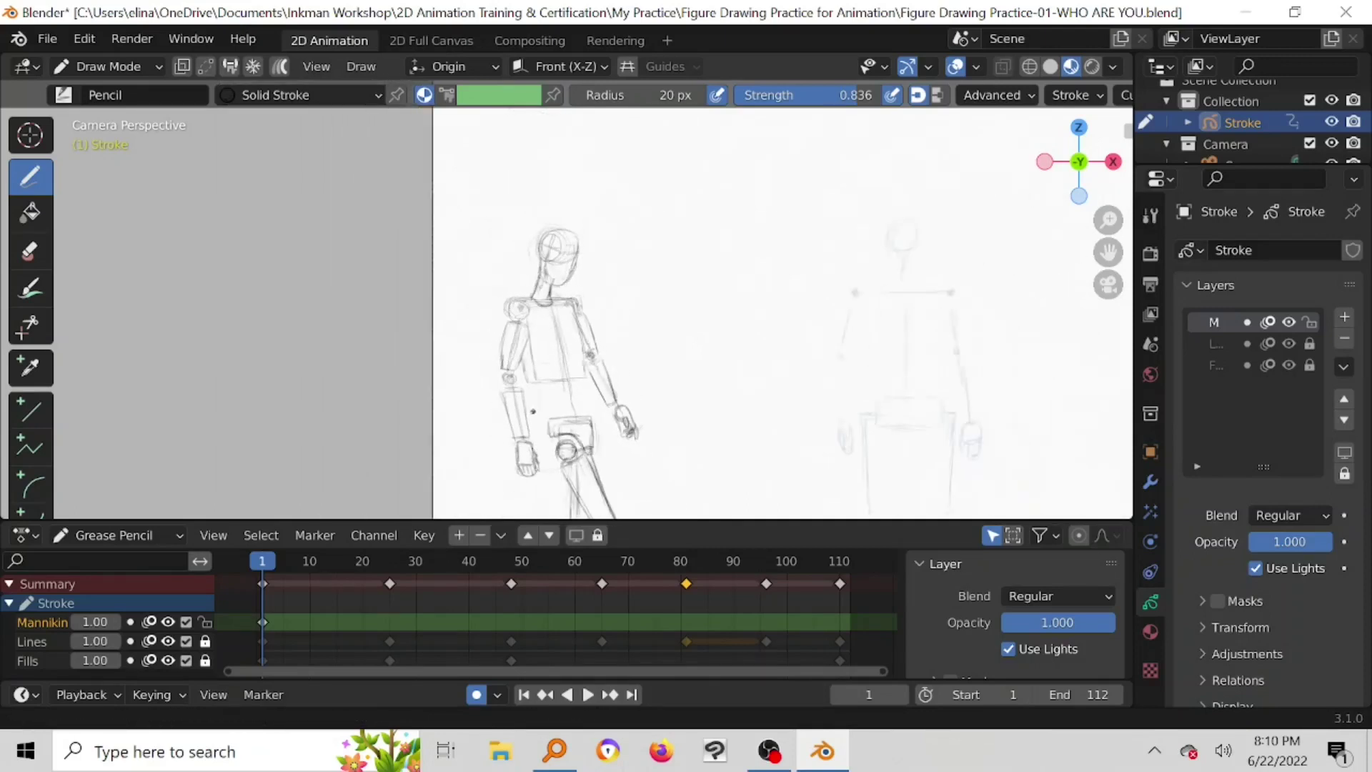
scroll(532, 411, down, 1)
scroll(534, 413, up, 6)
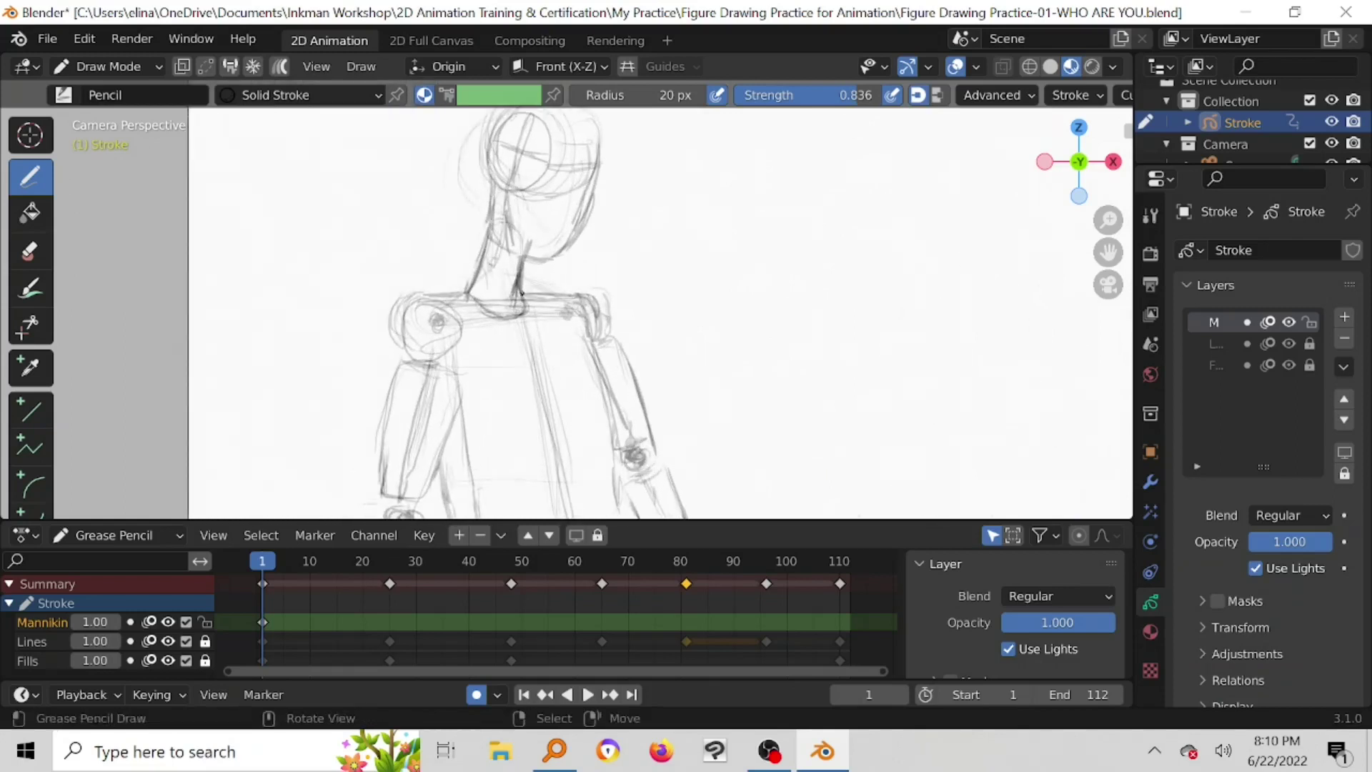
scroll(526, 312, down, 6)
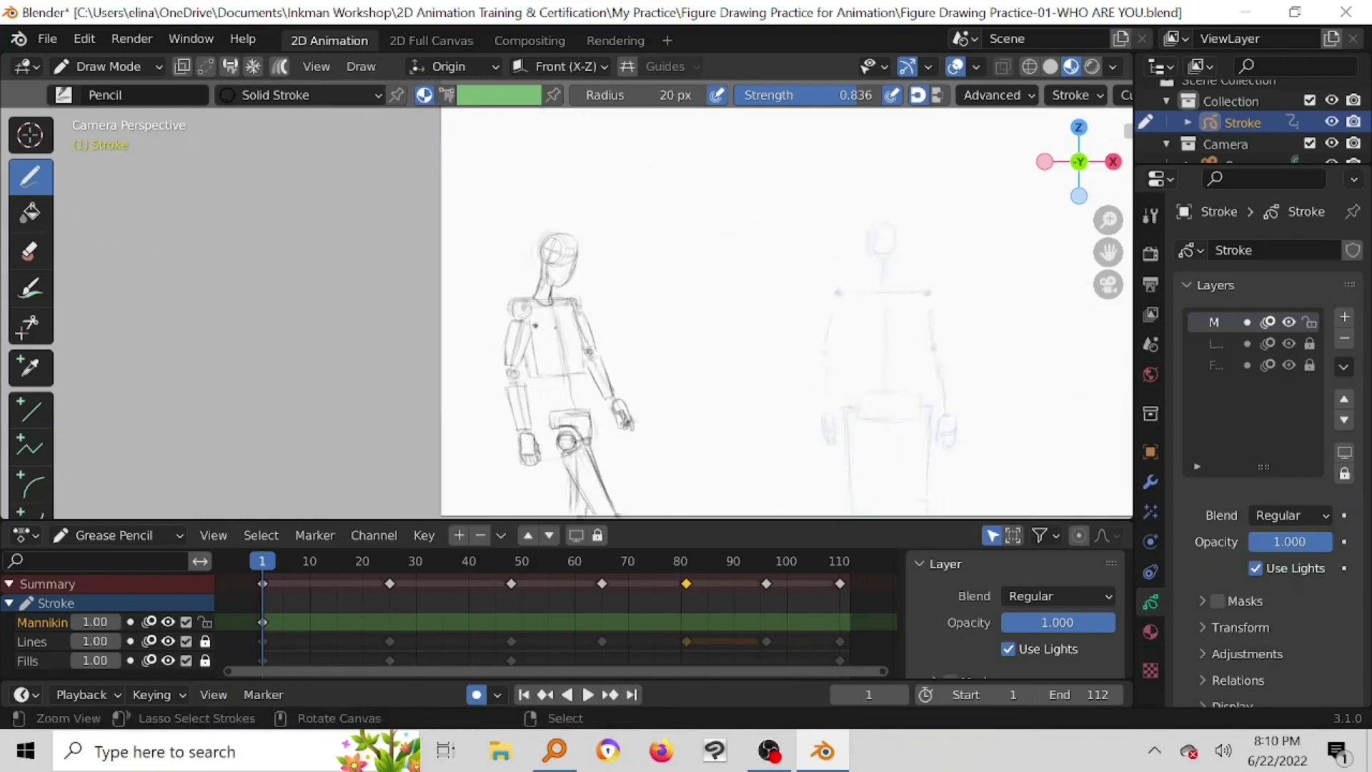
scroll(572, 314, up, 1)
ctrl+middle_drag(573, 323, 494, 356)
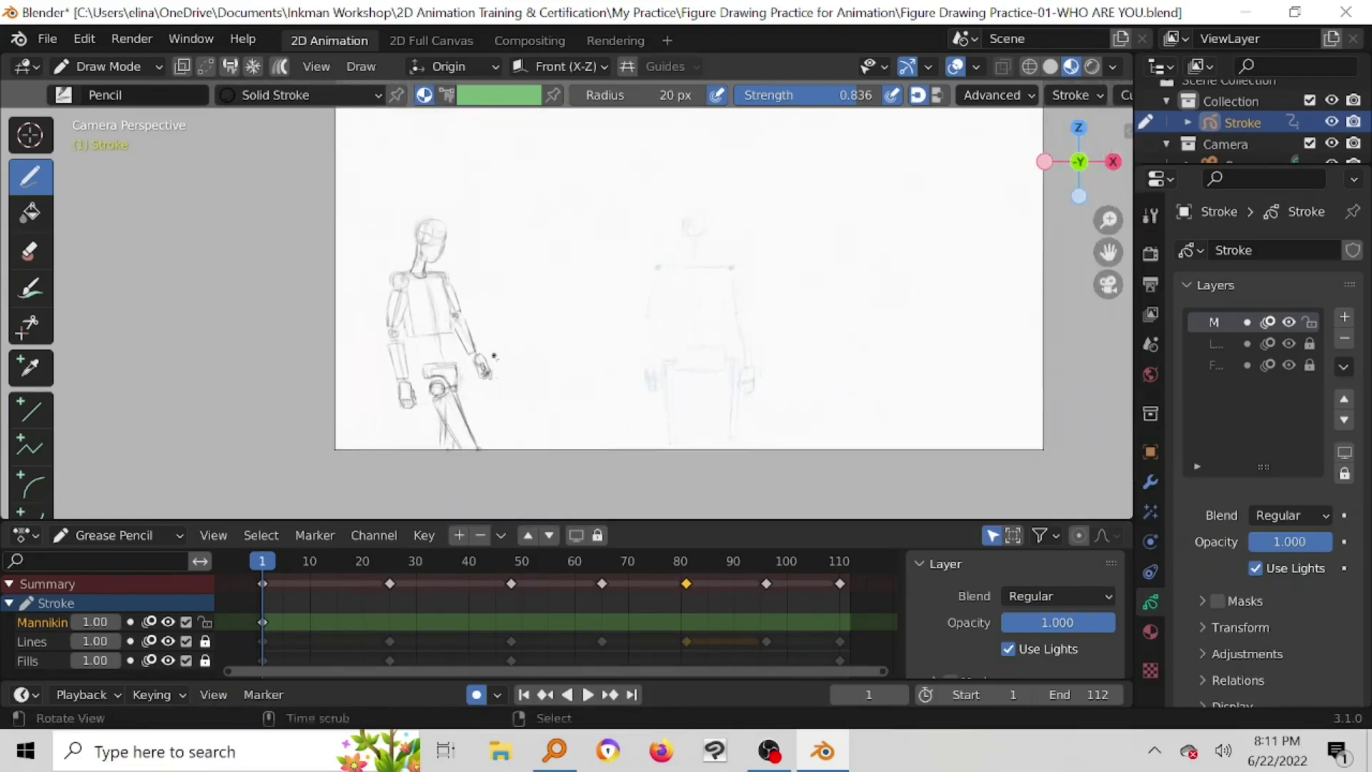
key(ctrl+s)
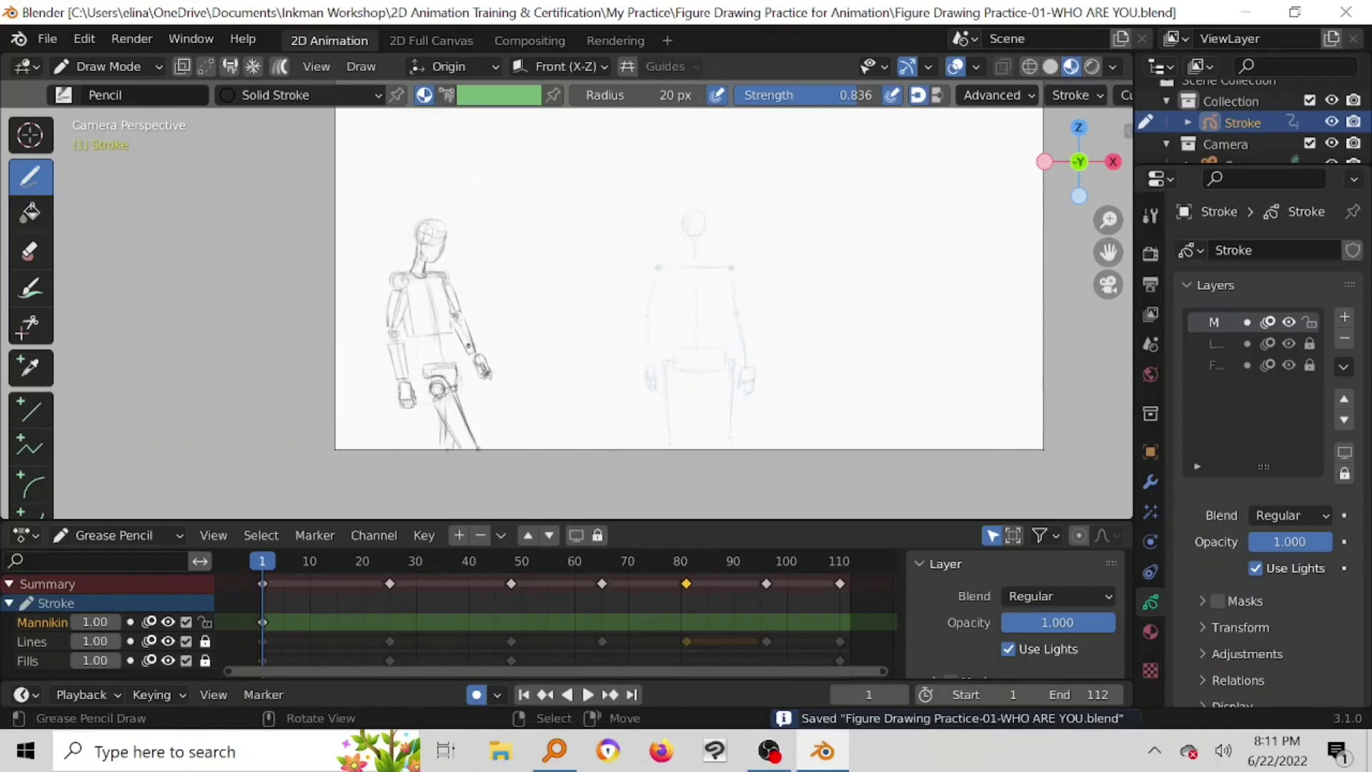
Step: Go to frame 29 and turn off onion skinning for the Lines layer
drag(263, 562, 411, 555)
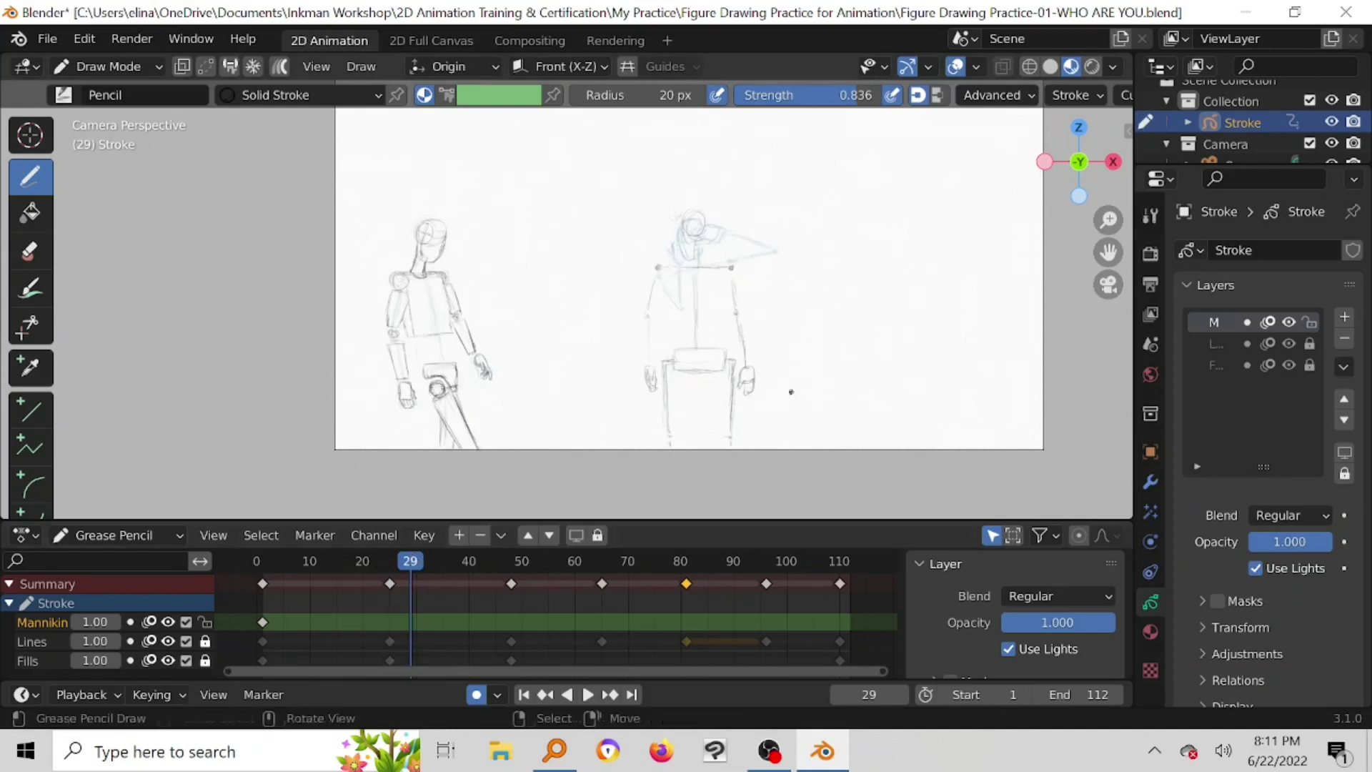
scroll(784, 247, up, 5)
scroll(783, 247, right, 5)
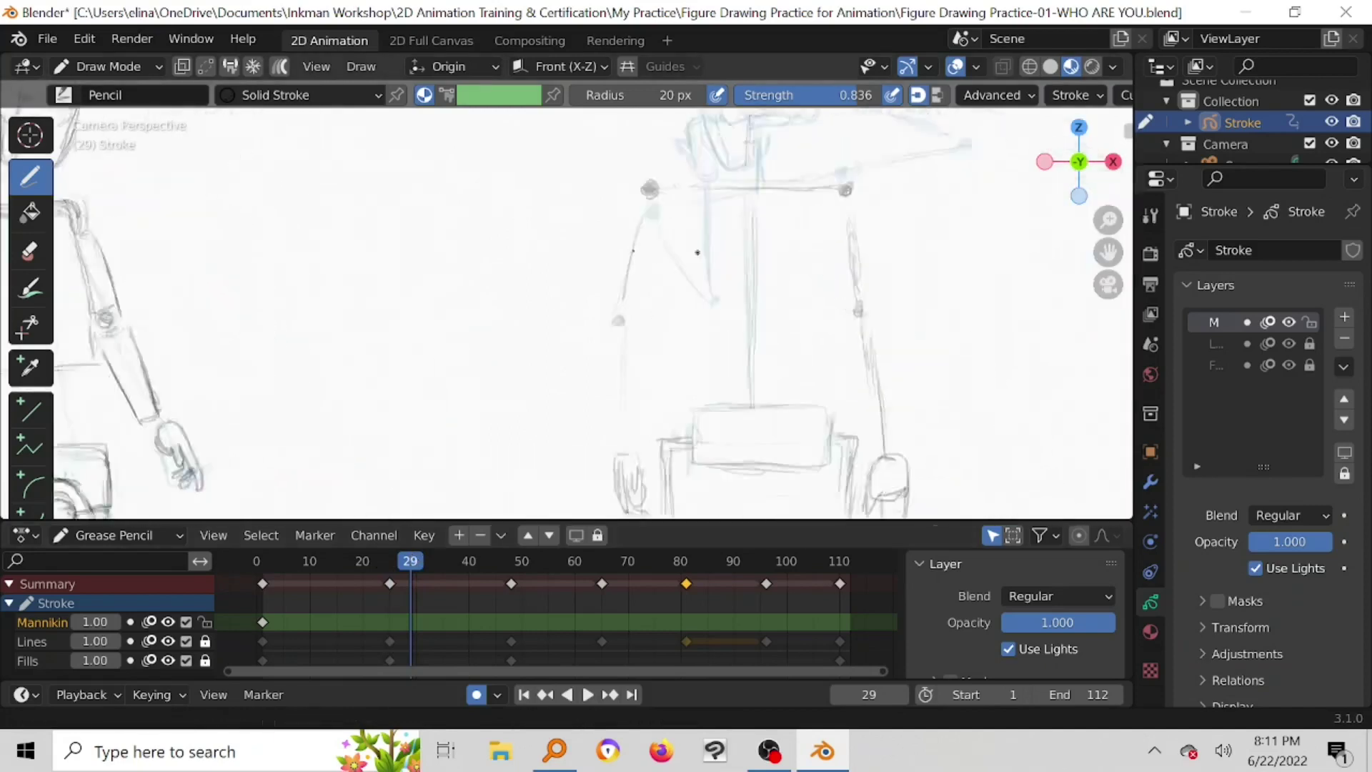
click(150, 641)
Step: Draw the standing figure's head contour, neck sides and shoulder line on the Mannikin layer at frame 29
scroll(598, 250, up, 5)
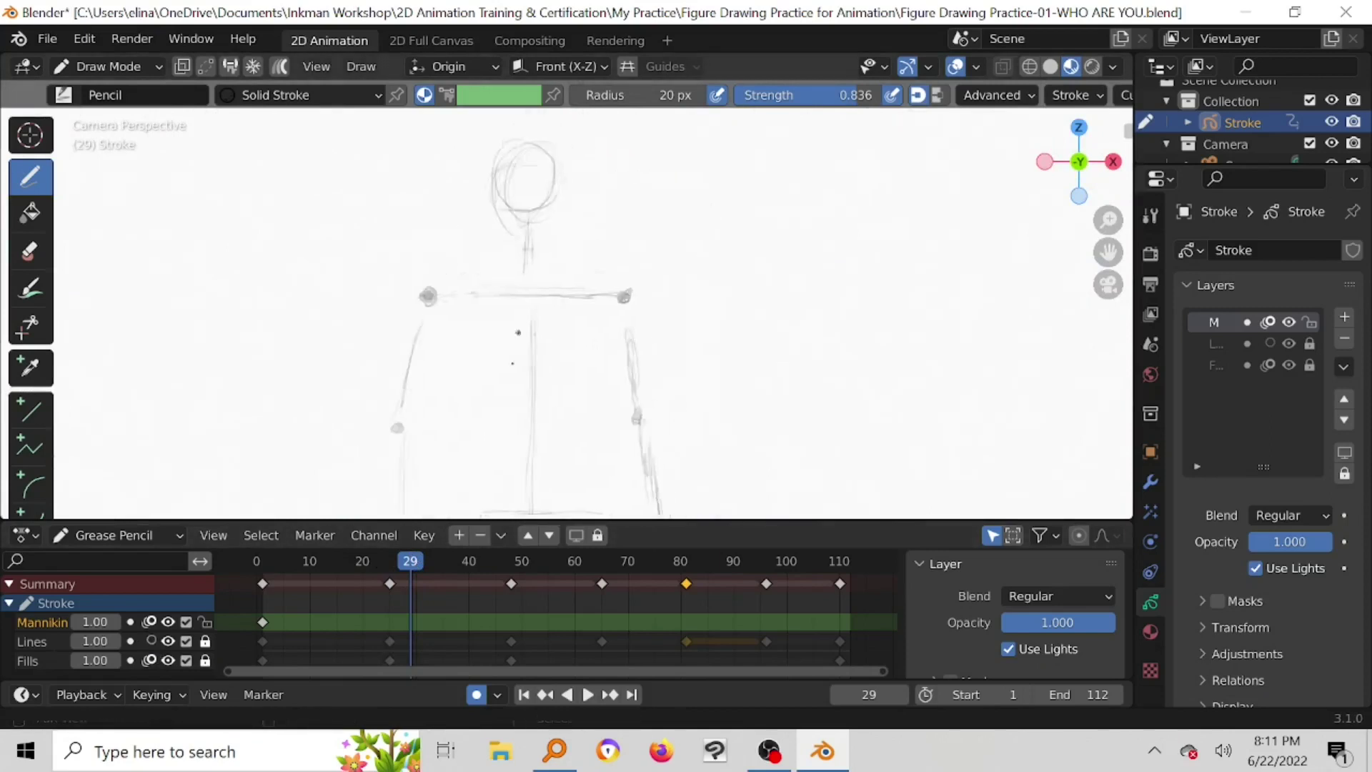
scroll(527, 325, down, 3)
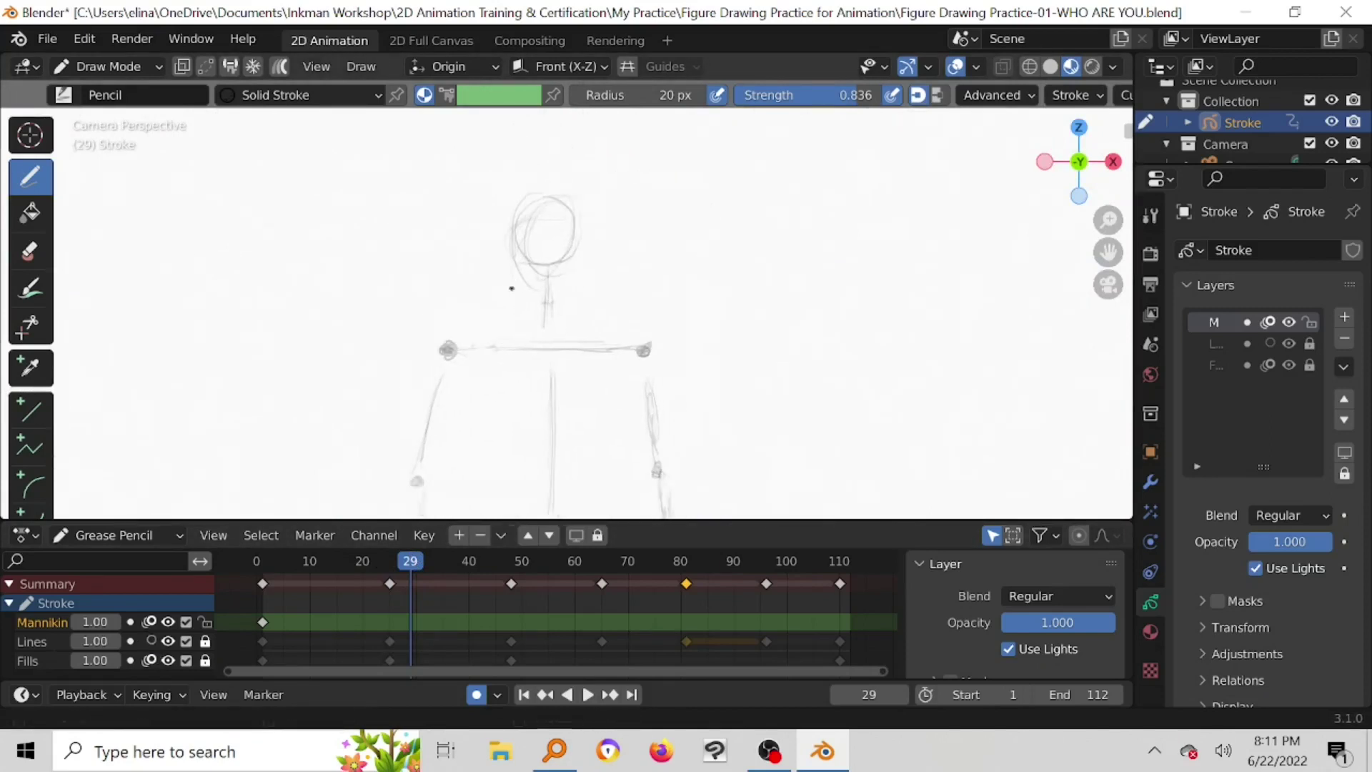
scroll(557, 285, up, 2)
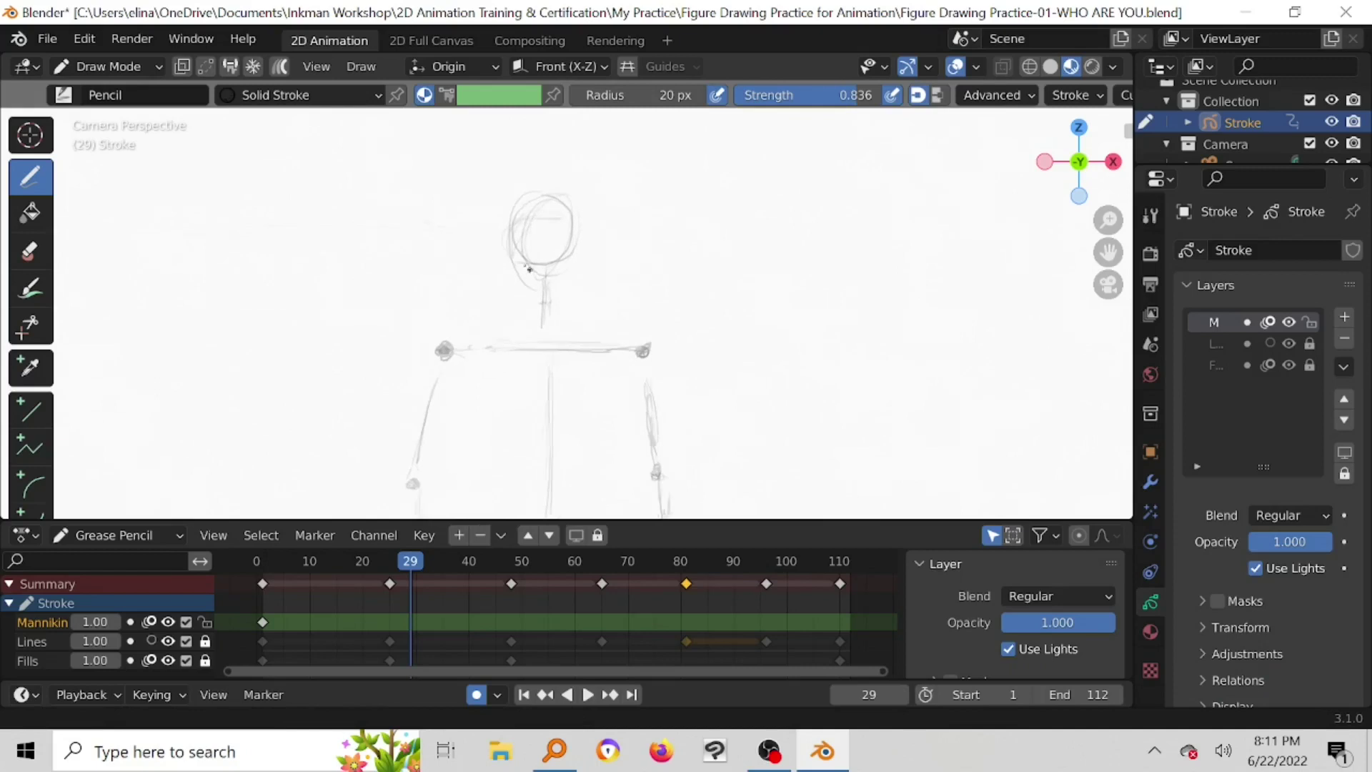
click(534, 184)
mouse_move(581, 200)
mouse_down()
mouse_move(588, 250)
mouse_move(569, 269)
mouse_move(523, 271)
mouse_up()
mouse_move(543, 204)
mouse_down()
mouse_move(544, 264)
mouse_move(507, 293)
mouse_move(554, 270)
mouse_move(521, 336)
mouse_up()
drag(554, 270, 554, 351)
mouse_move(525, 300)
mouse_down()
mouse_move(522, 350)
mouse_move(556, 344)
mouse_up()
drag(463, 348, 611, 343)
Step: Draw round shoulder joints at both ends of the standing figure's shoulder line and reinforce the line between them
scroll(574, 381, down, 4)
shift+middle_drag(573, 380, 570, 223)
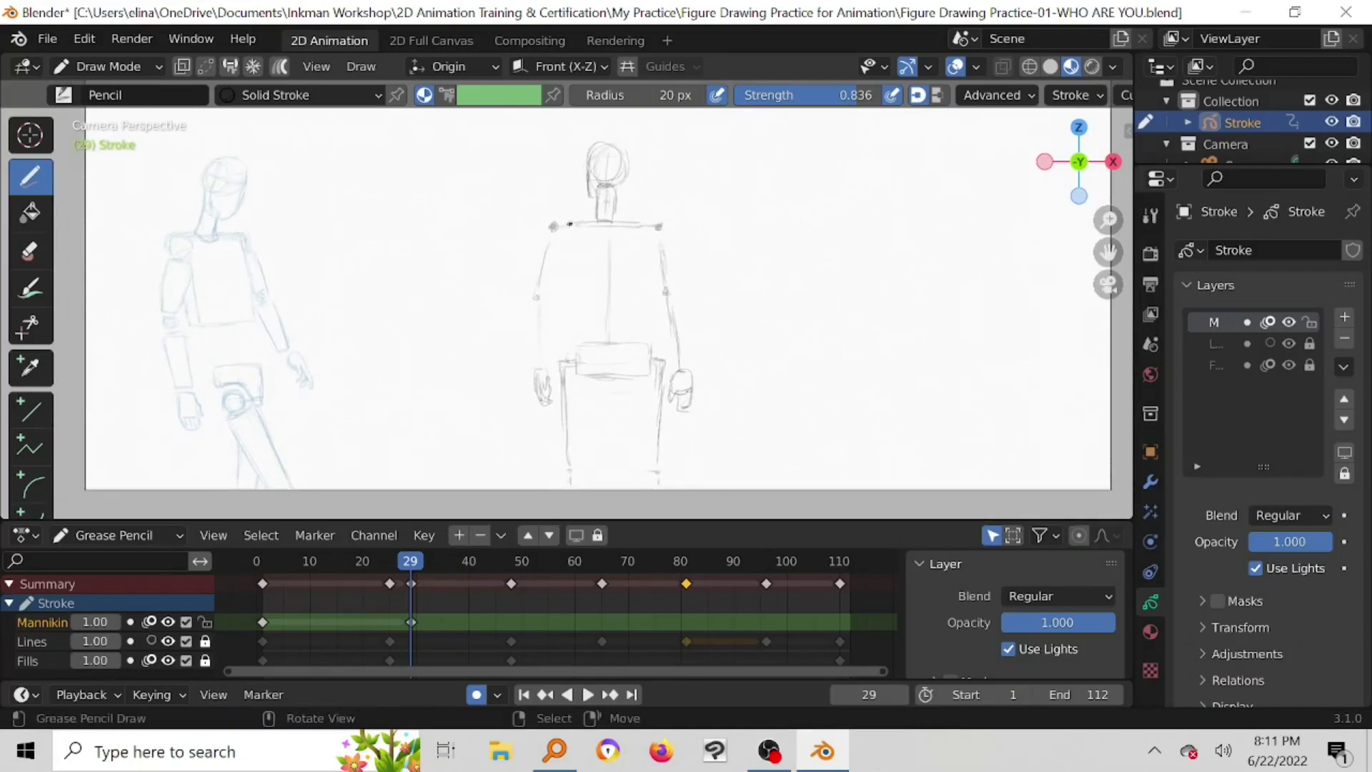
drag(537, 242, 554, 228)
drag(656, 232, 664, 224)
drag(563, 224, 590, 223)
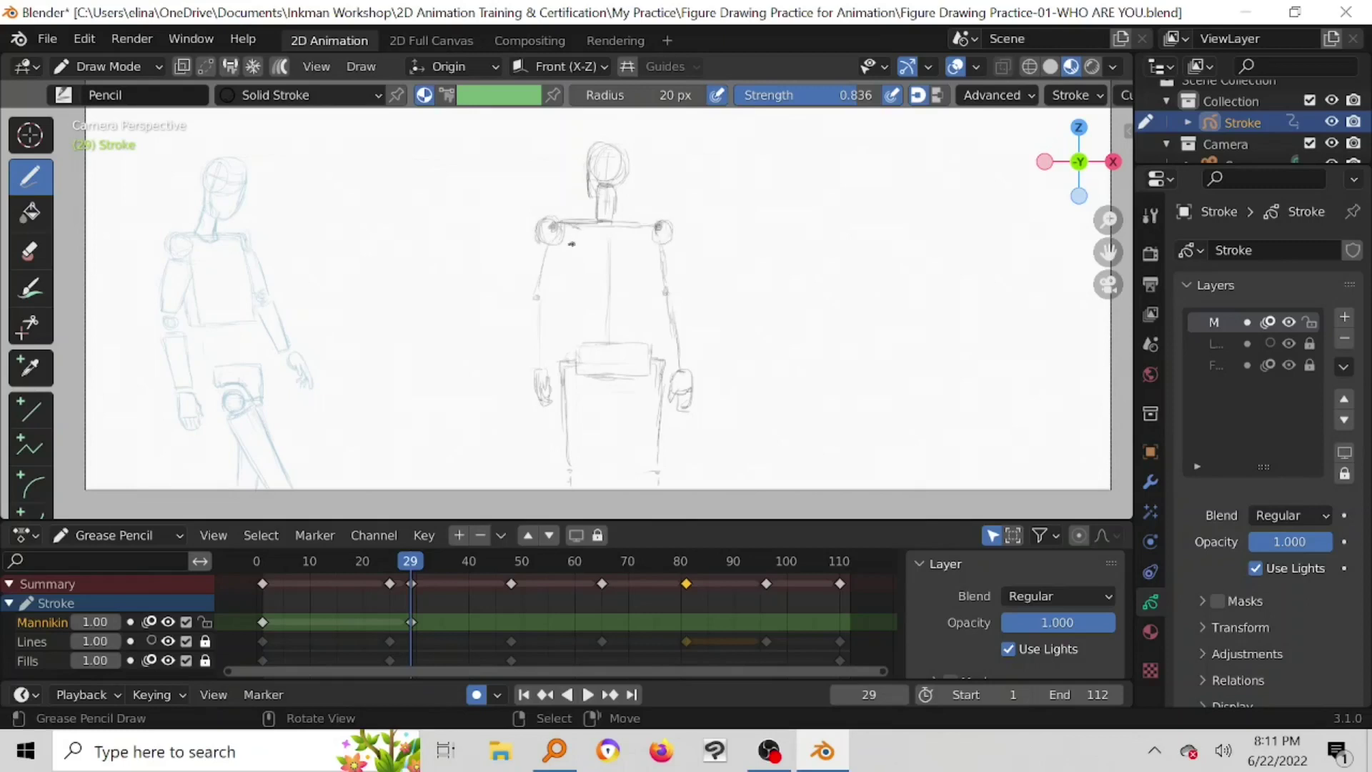
Step: Draw the upper arm, elbow joint and forearm blocks of the standing figure's arm nearest the walking figure
mouse_move(533, 251)
mouse_down()
mouse_move(524, 297)
mouse_move(559, 255)
mouse_move(528, 293)
mouse_move(540, 309)
mouse_up()
drag(525, 315, 536, 376)
mouse_move(550, 317)
mouse_down()
mouse_move(549, 394)
mouse_move(534, 400)
mouse_up()
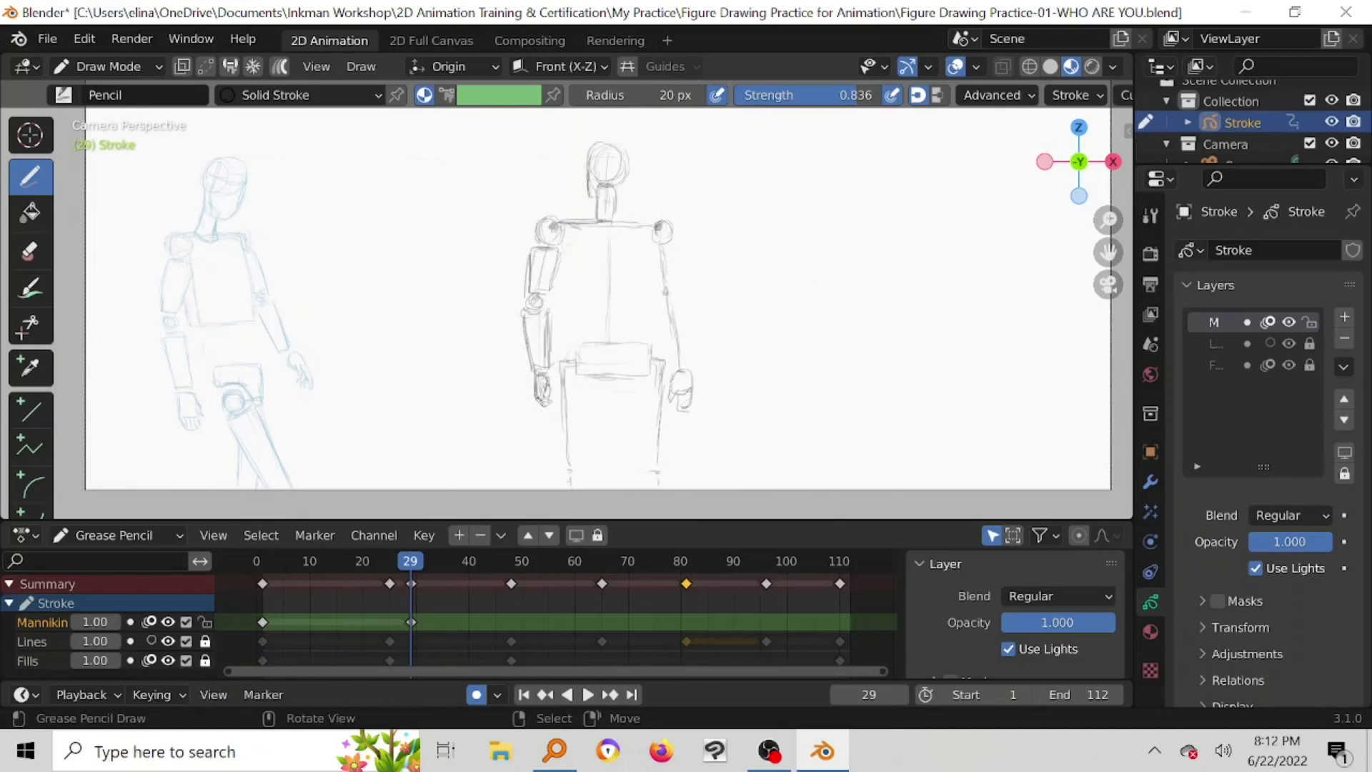
Step: Draw the upper arm, elbow joint and forearm blocks of the standing figure's opposite arm
click(614, 226)
mouse_move(649, 247)
mouse_down()
mouse_move(659, 295)
mouse_move(679, 281)
mouse_move(679, 295)
mouse_up()
drag(671, 295, 669, 297)
drag(664, 316, 674, 365)
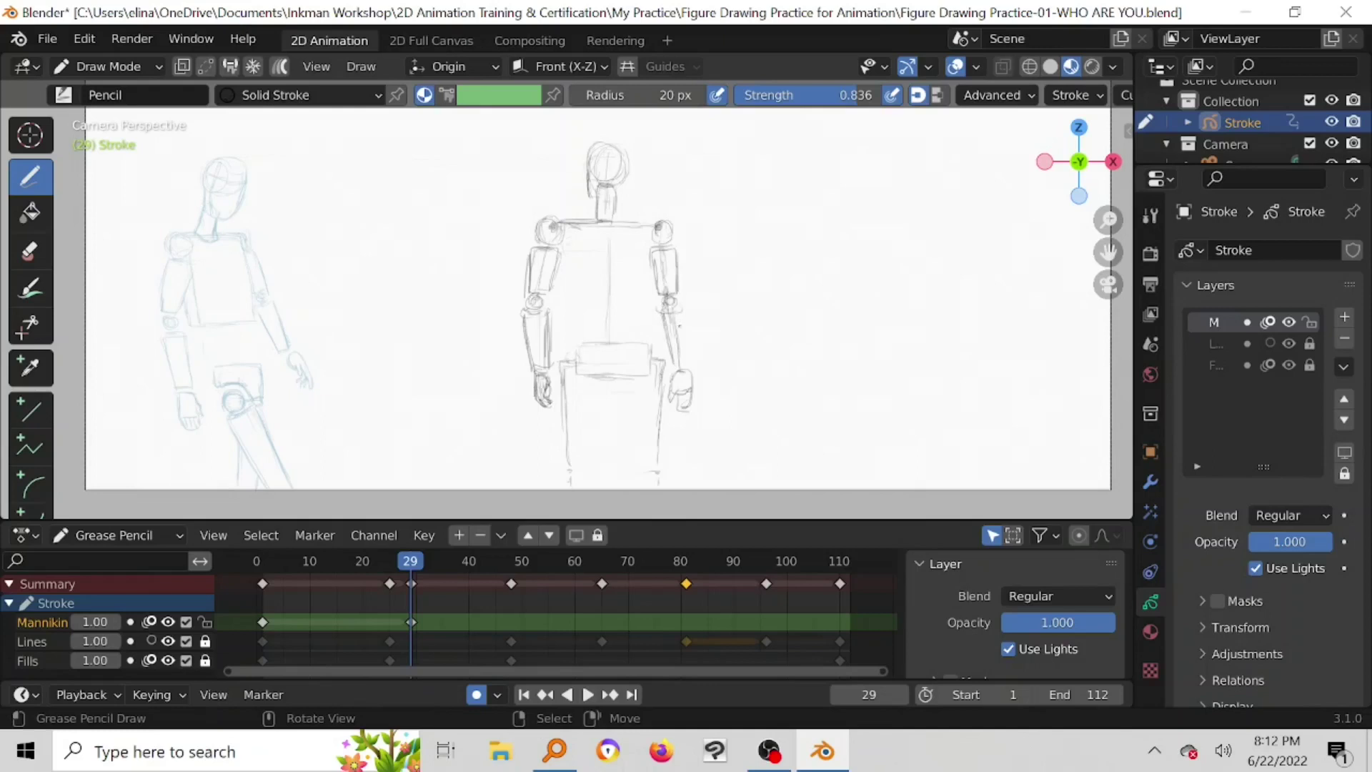
drag(684, 306, 687, 362)
Step: Turn off pressure control for stroke strength, lower the pencil strength to 0.730 with test strokes, and reinforce the hand farther from the walking figure
drag(866, 96, 896, 107)
drag(704, 364, 763, 361)
key(ctrl+z)
drag(893, 100, 832, 103)
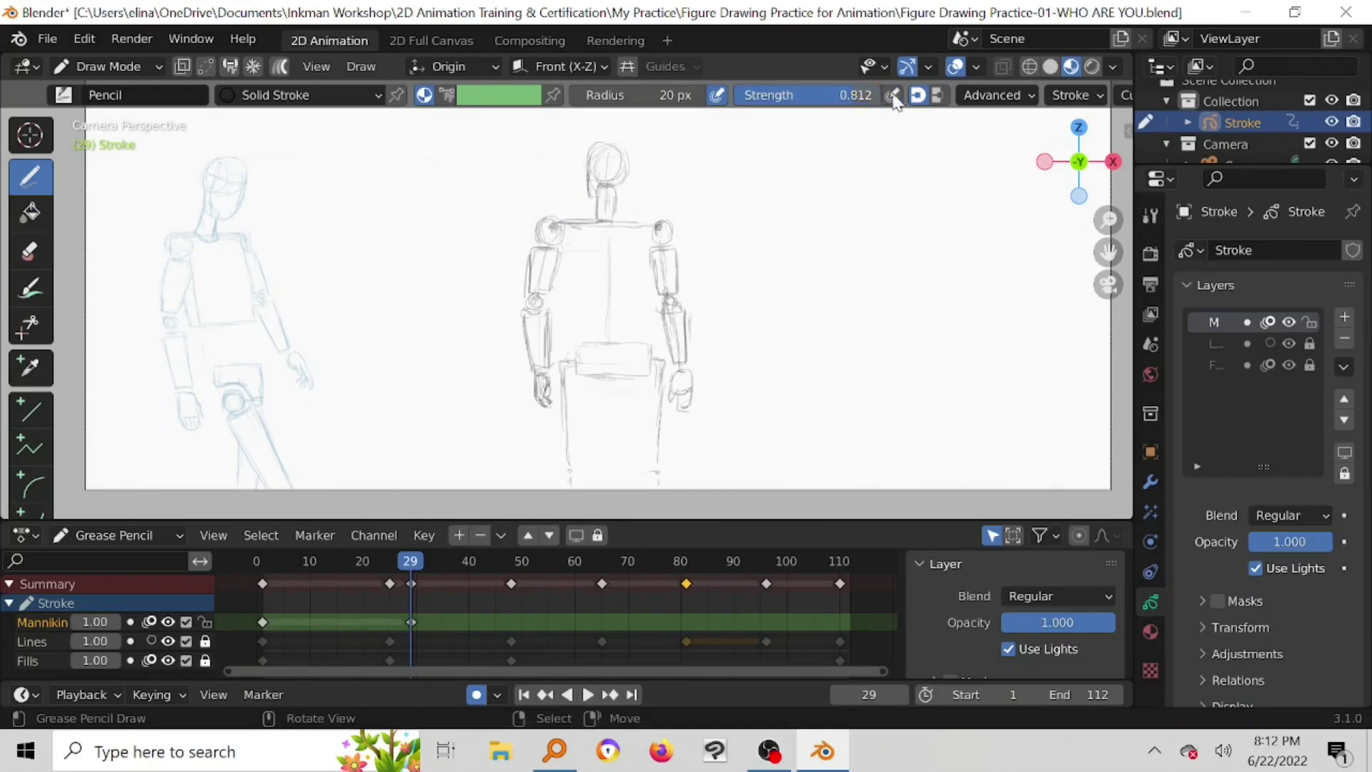
drag(765, 232, 812, 264)
key(ctrl+z)
drag(779, 209, 808, 245)
key(ctrl+z)
drag(846, 102, 833, 101)
drag(669, 383, 677, 392)
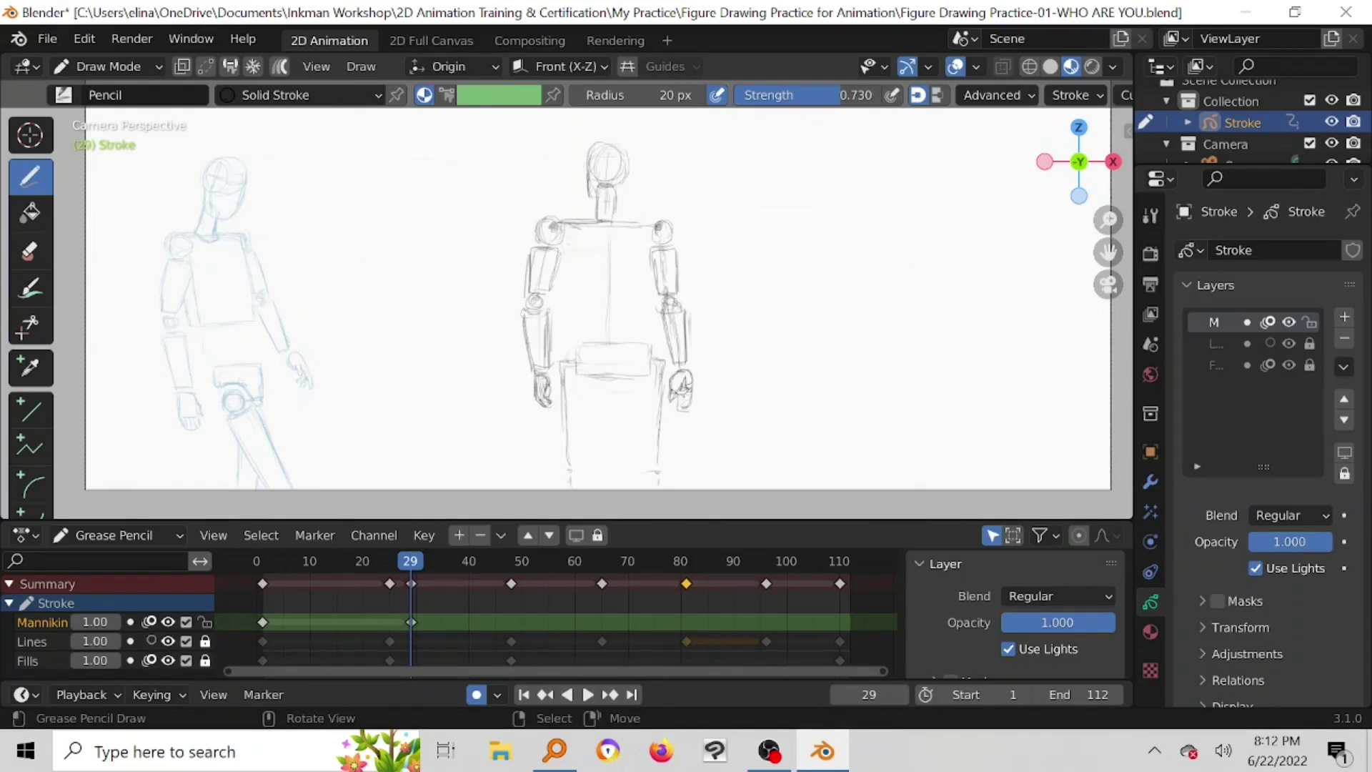
Step: Set the pencil strength to 0.648 and outline the standing figure's rectangular torso and the pelvis with its hip joints
drag(822, 95, 805, 95)
mouse_move(560, 246)
mouse_down()
mouse_move(565, 223)
mouse_move(650, 228)
mouse_move(647, 298)
mouse_move(560, 262)
mouse_move(562, 311)
mouse_up()
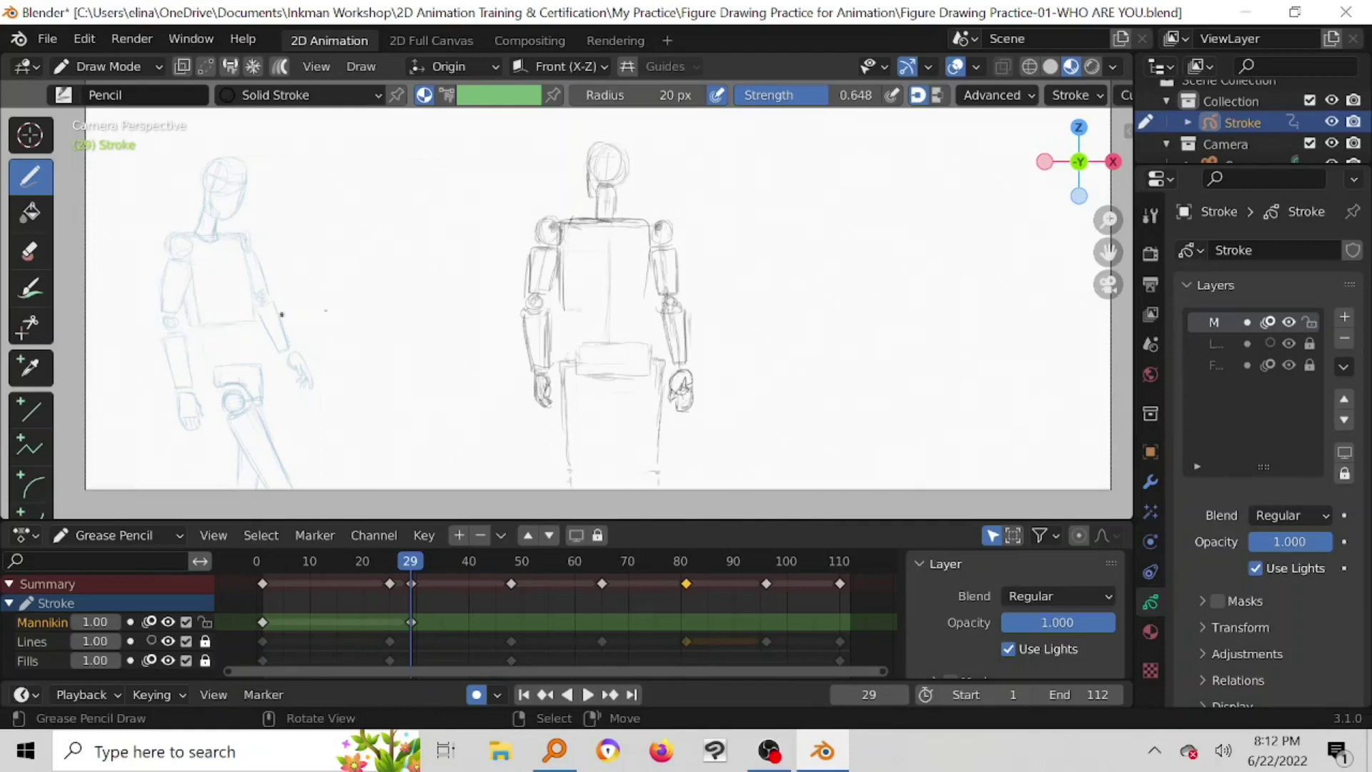
drag(564, 312, 649, 306)
drag(654, 223, 650, 303)
mouse_move(574, 359)
mouse_down()
mouse_move(574, 376)
mouse_move(573, 350)
mouse_move(647, 340)
mouse_up()
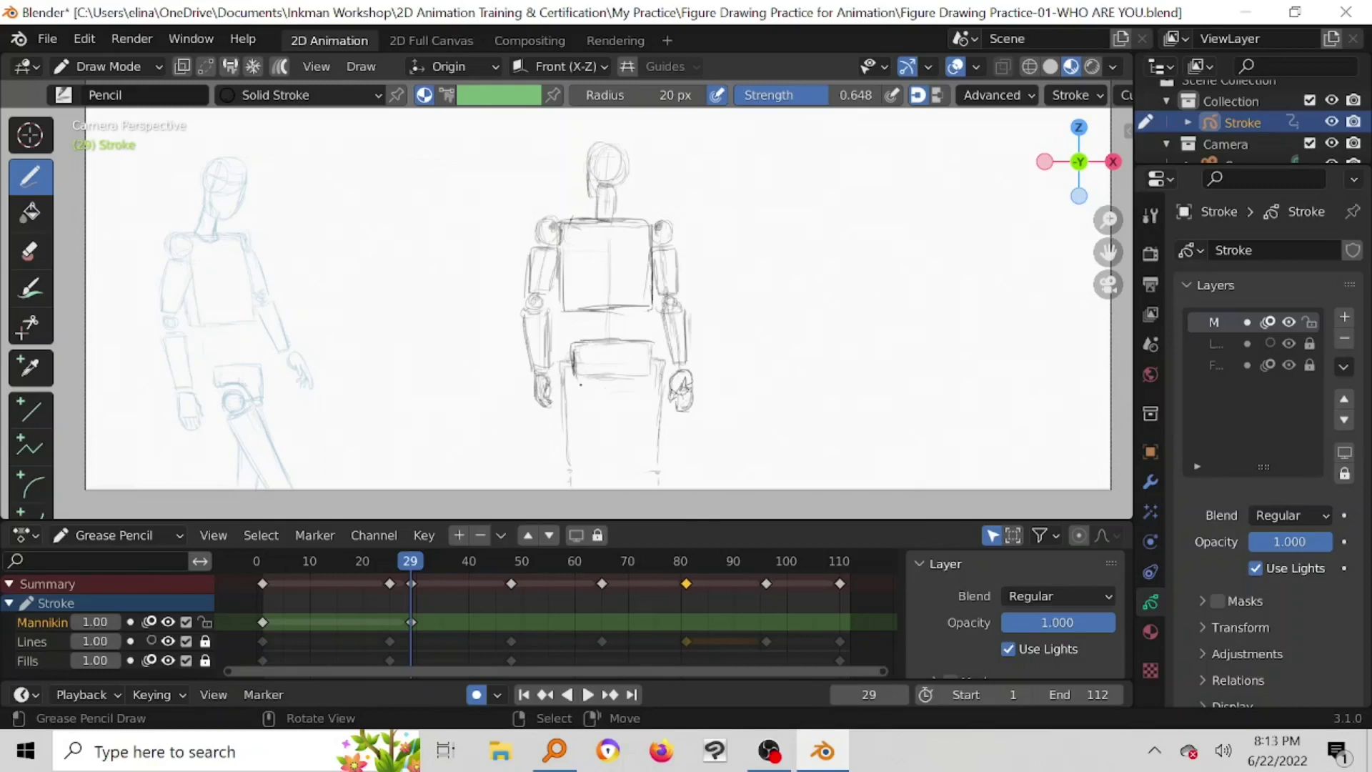
mouse_move(592, 388)
mouse_down()
mouse_move(637, 383)
mouse_move(566, 386)
mouse_move(639, 359)
mouse_up()
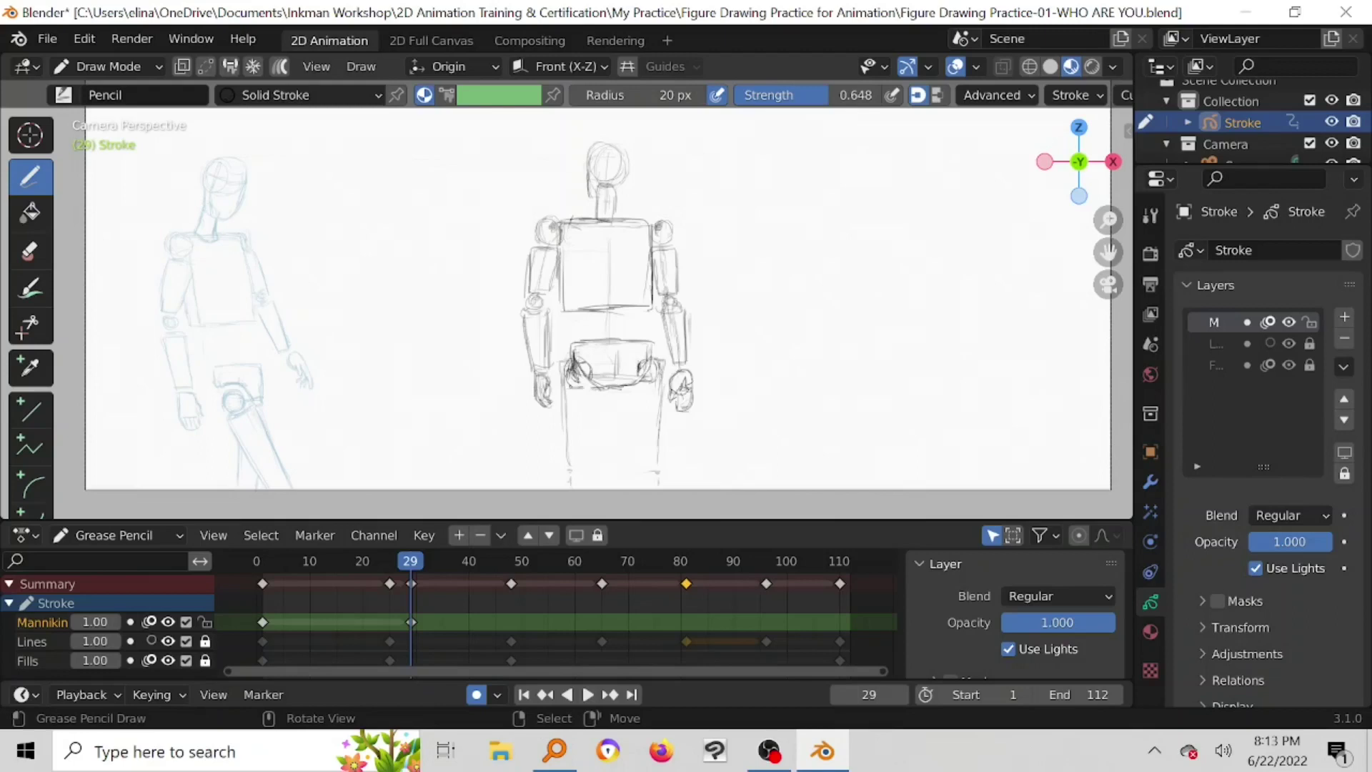
Step: Draw tapered thigh blocks for both legs of the standing figure, from the hips down to the knees
drag(568, 385, 566, 456)
mouse_move(596, 393)
mouse_down()
mouse_move(591, 452)
mouse_move(569, 454)
mouse_move(569, 478)
mouse_move(585, 473)
mouse_up()
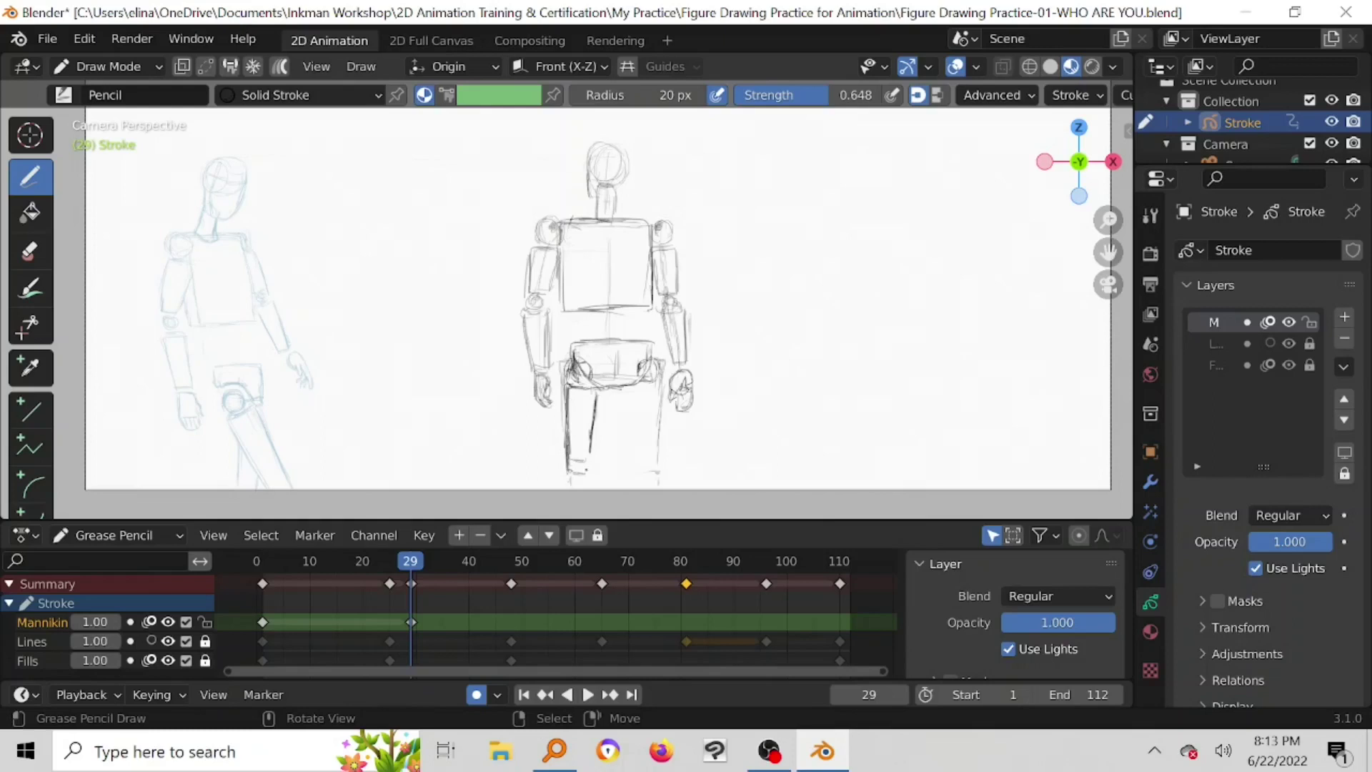
drag(594, 409, 590, 466)
mouse_move(634, 386)
mouse_down()
mouse_move(637, 465)
mouse_move(664, 465)
mouse_move(660, 453)
mouse_move(656, 483)
mouse_move(636, 478)
mouse_move(656, 481)
mouse_up()
drag(566, 467, 569, 478)
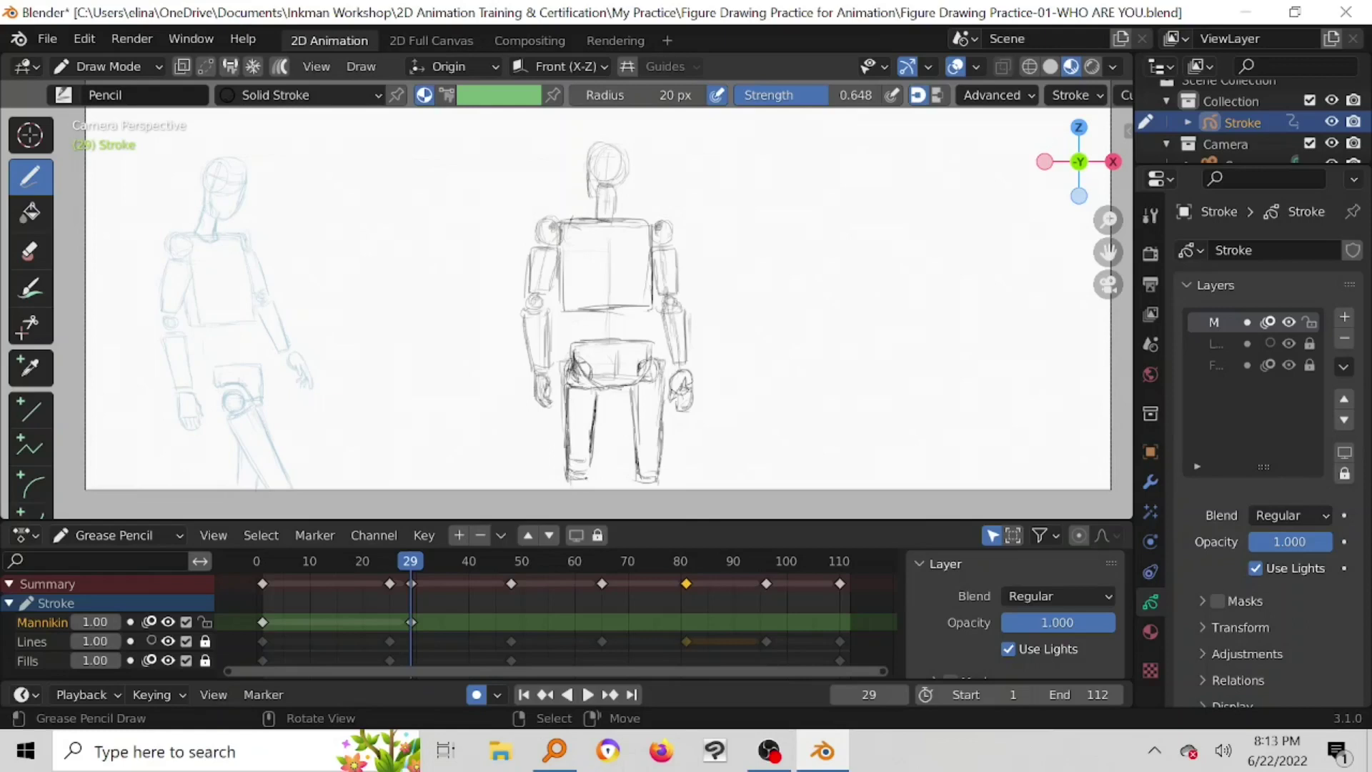
mouse_move(595, 412)
mouse_down()
mouse_move(589, 479)
mouse_move(576, 479)
mouse_up()
Step: Touch up the knees with the soft eraser and pencil at strength 0.566, adding short lower-leg lines, and save the file
drag(828, 102, 804, 107)
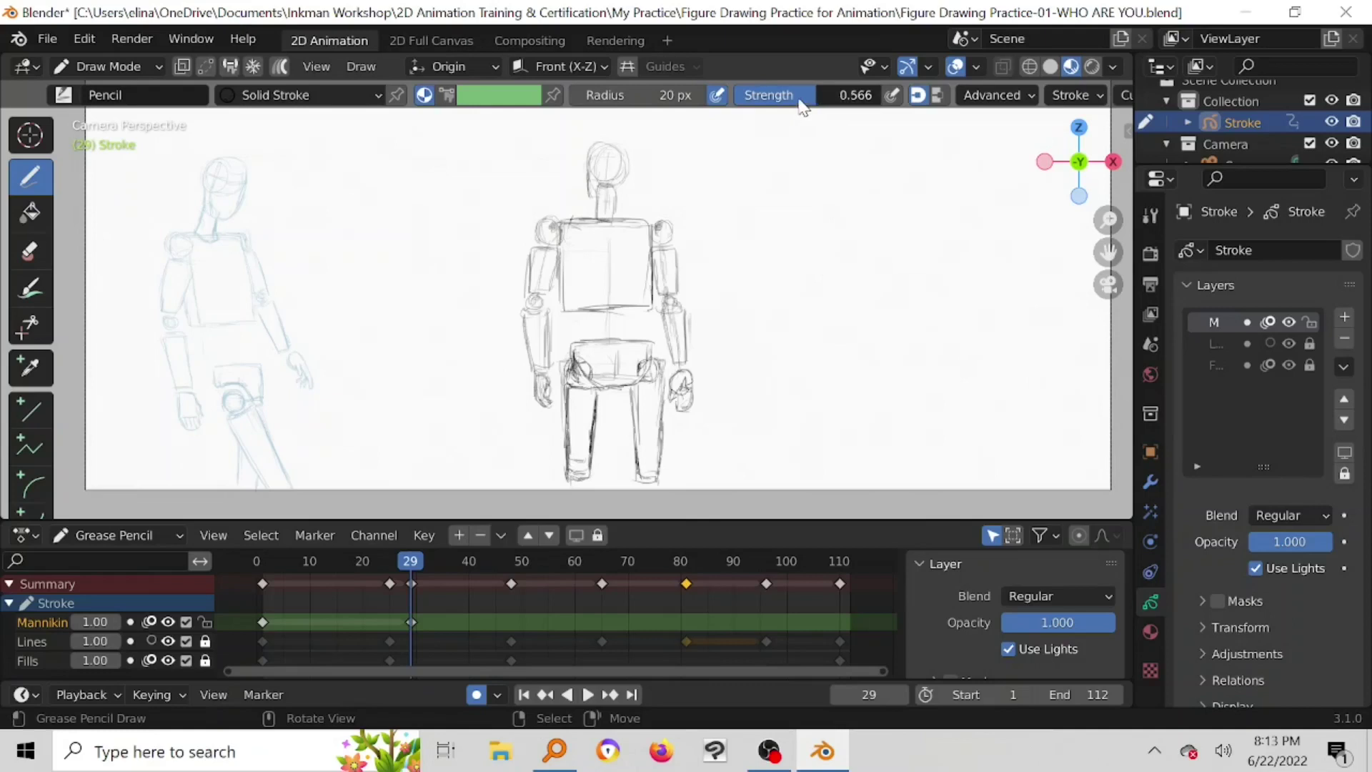
click(16, 254)
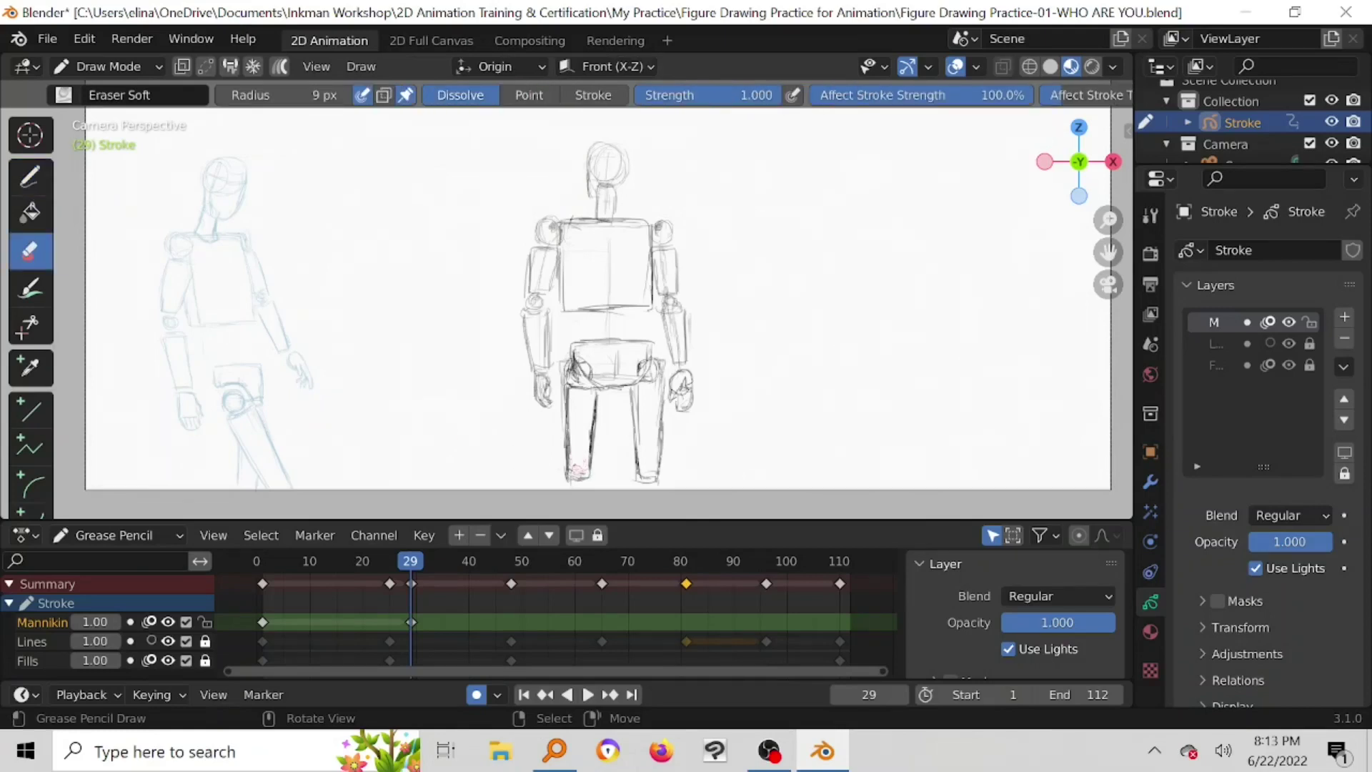
click(28, 175)
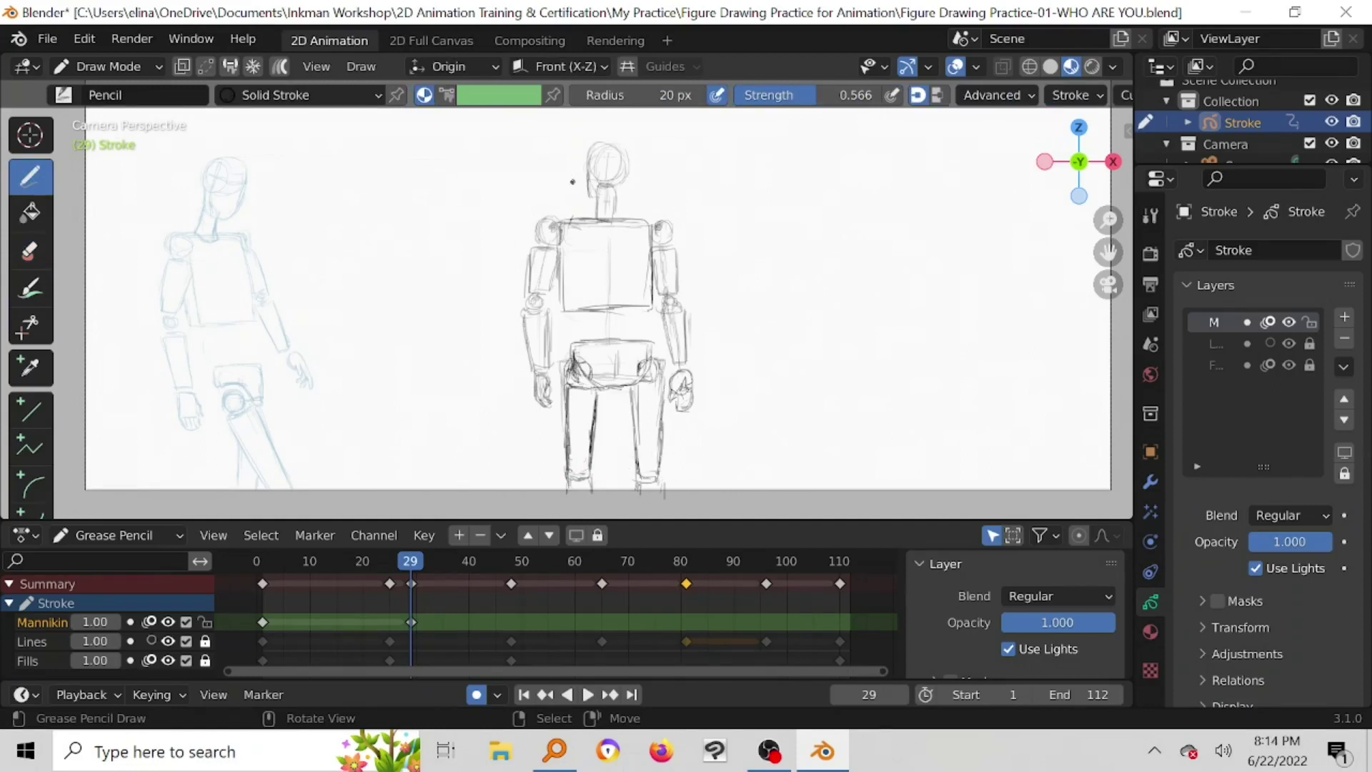
key(ctrl+s)
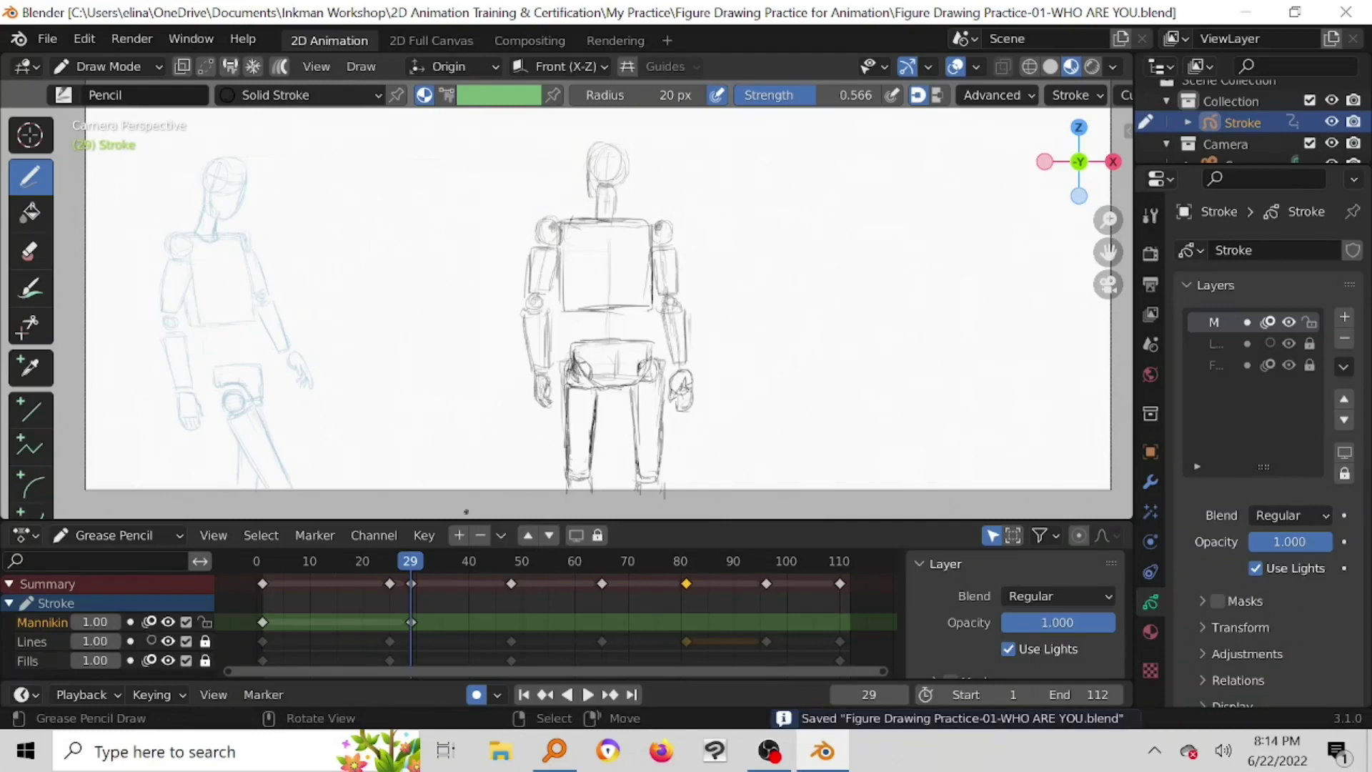
Step: Move the Mannikin keyframe from frame 29 back to line up with the Lines layer's second keyframe
mouse_move(413, 563)
mouse_down()
mouse_move(384, 559)
mouse_move(413, 572)
mouse_up()
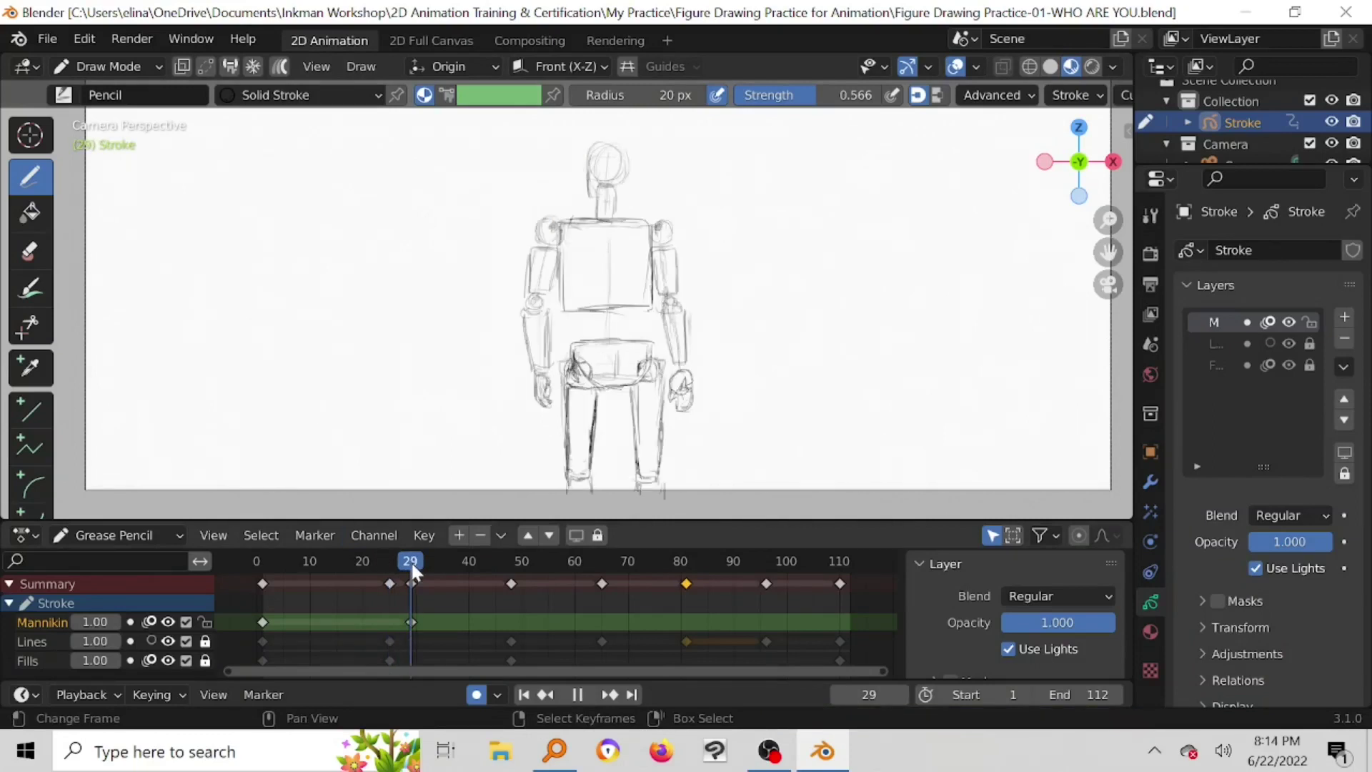
drag(413, 572, 395, 565)
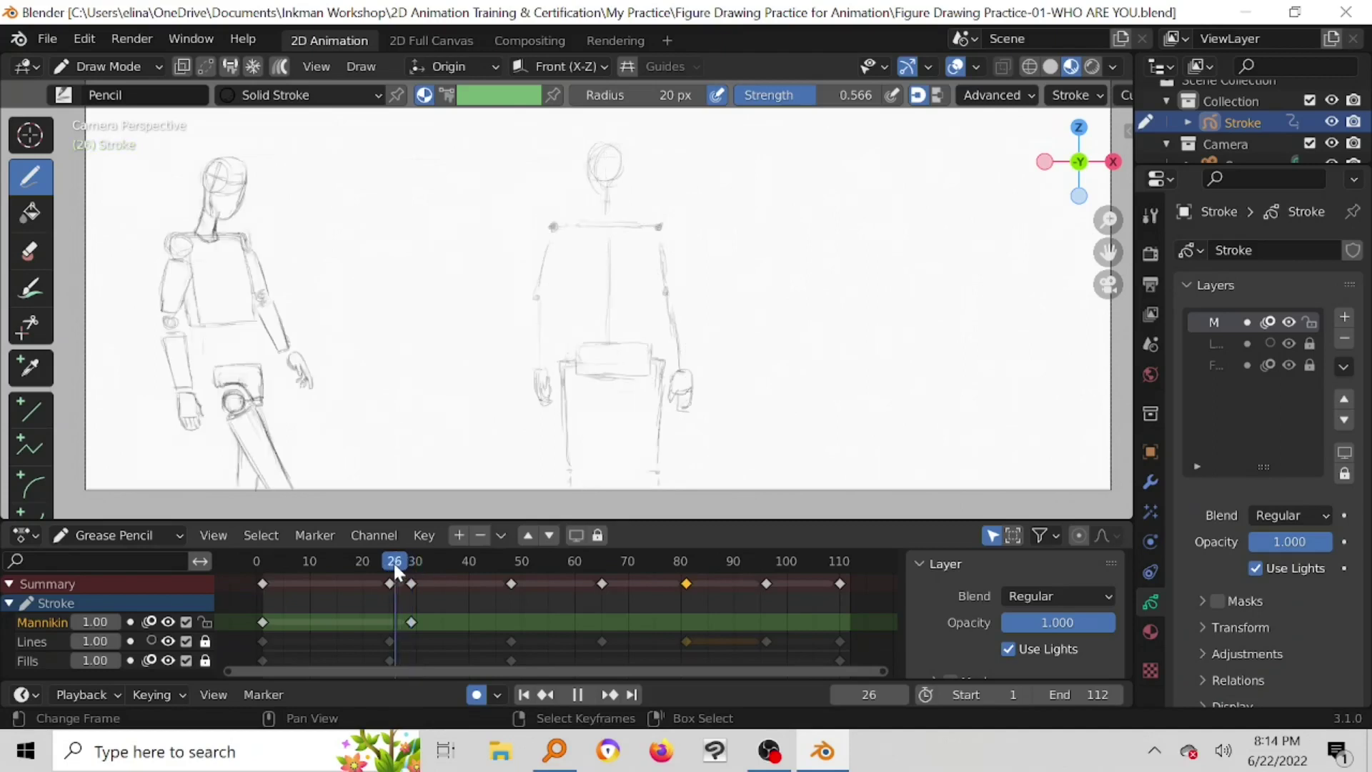
click(413, 623)
ctrl+click(411, 616)
key(g)
drag(398, 619, 389, 622)
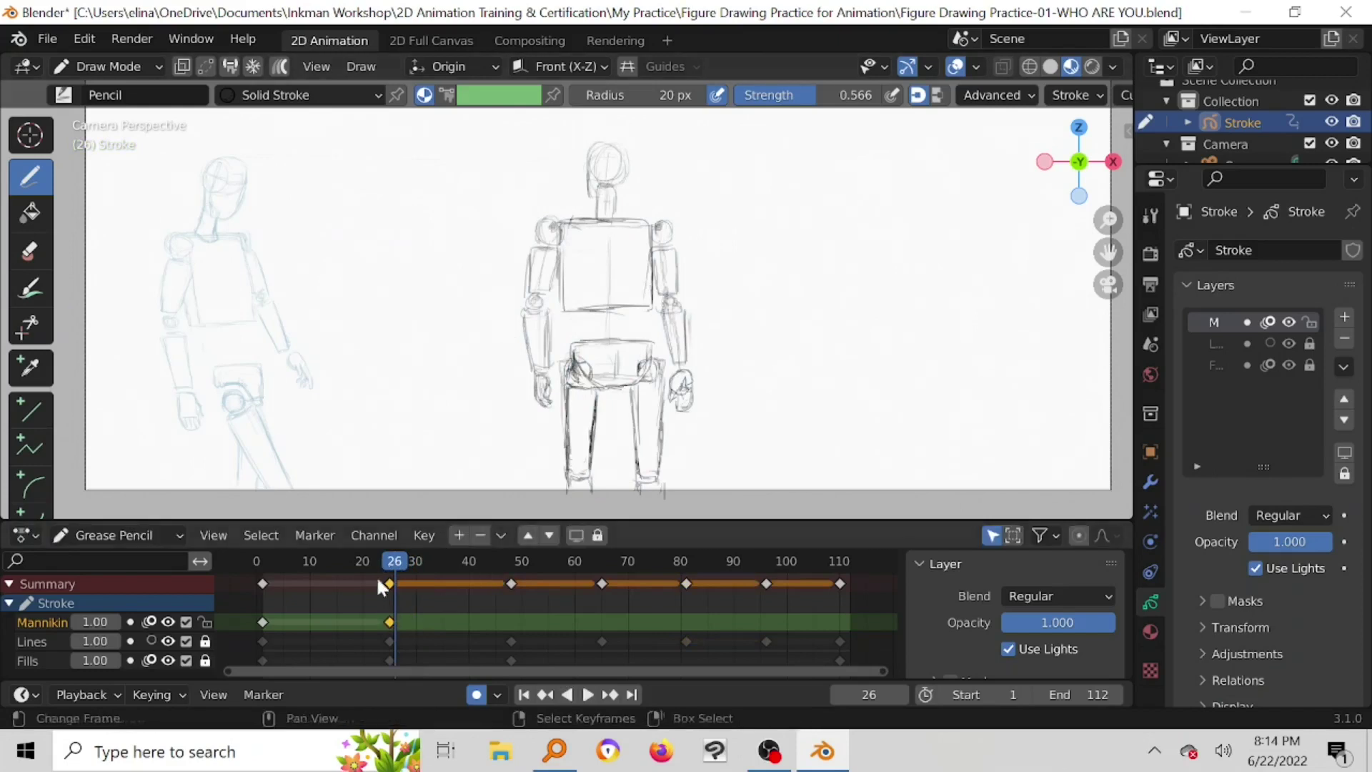
Step: Go to frame 0, hide the Lines layer and turn off onion skinning for the Mannikin layer
drag(392, 561, 241, 564)
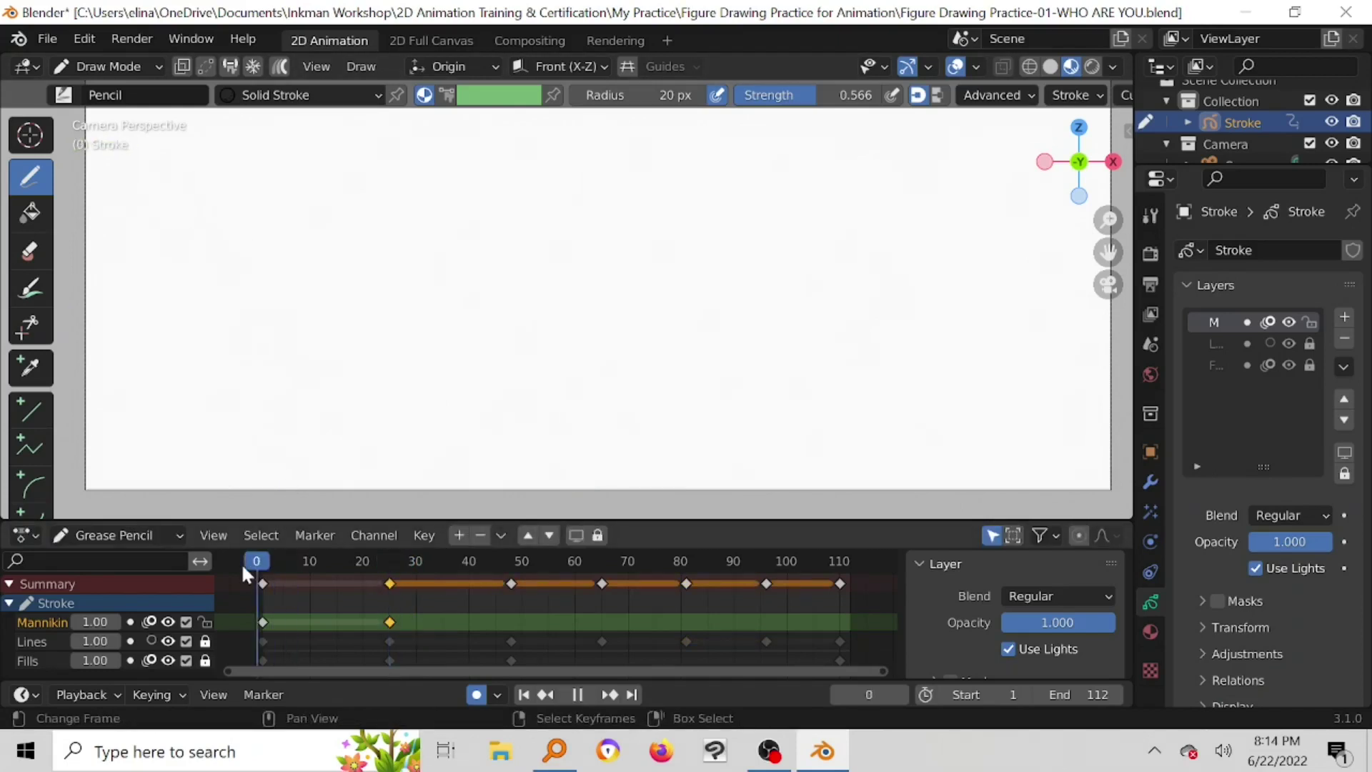
click(167, 660)
click(166, 660)
click(168, 641)
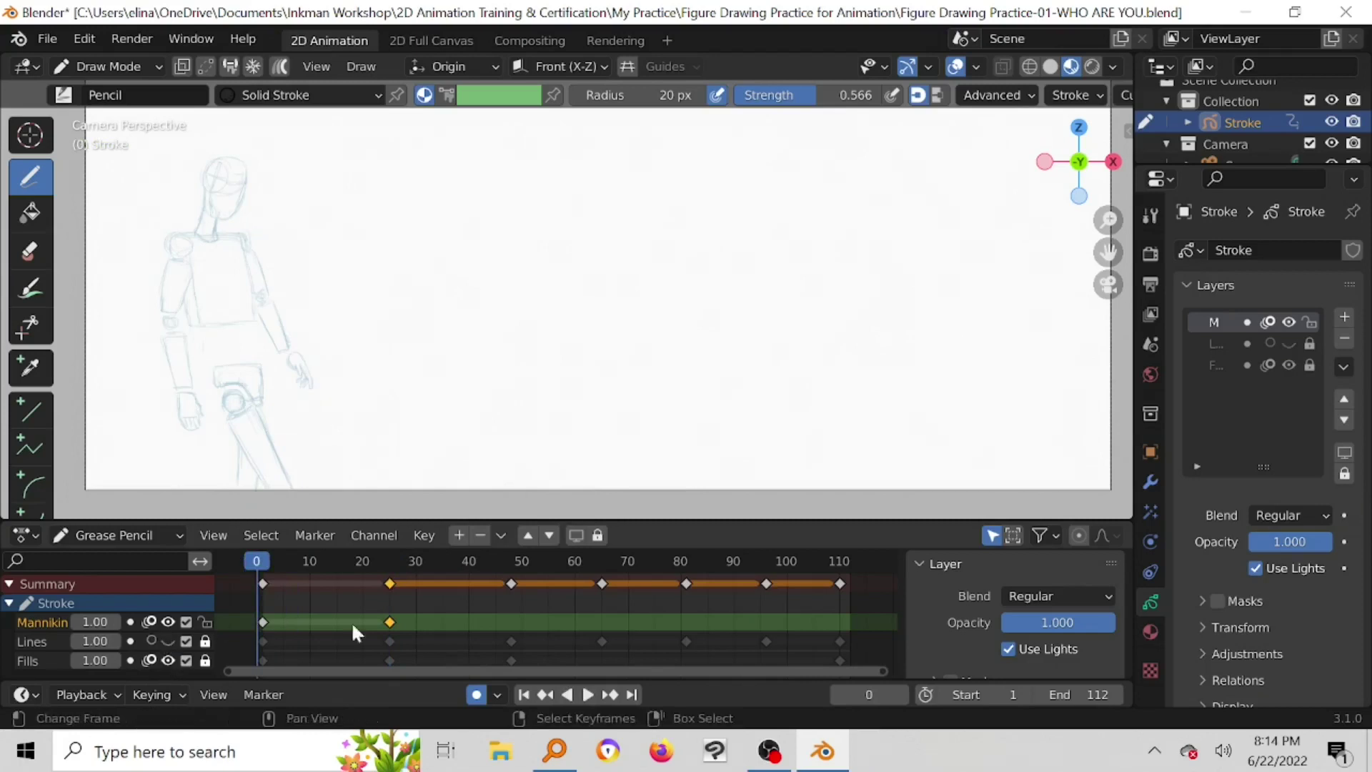
click(157, 620)
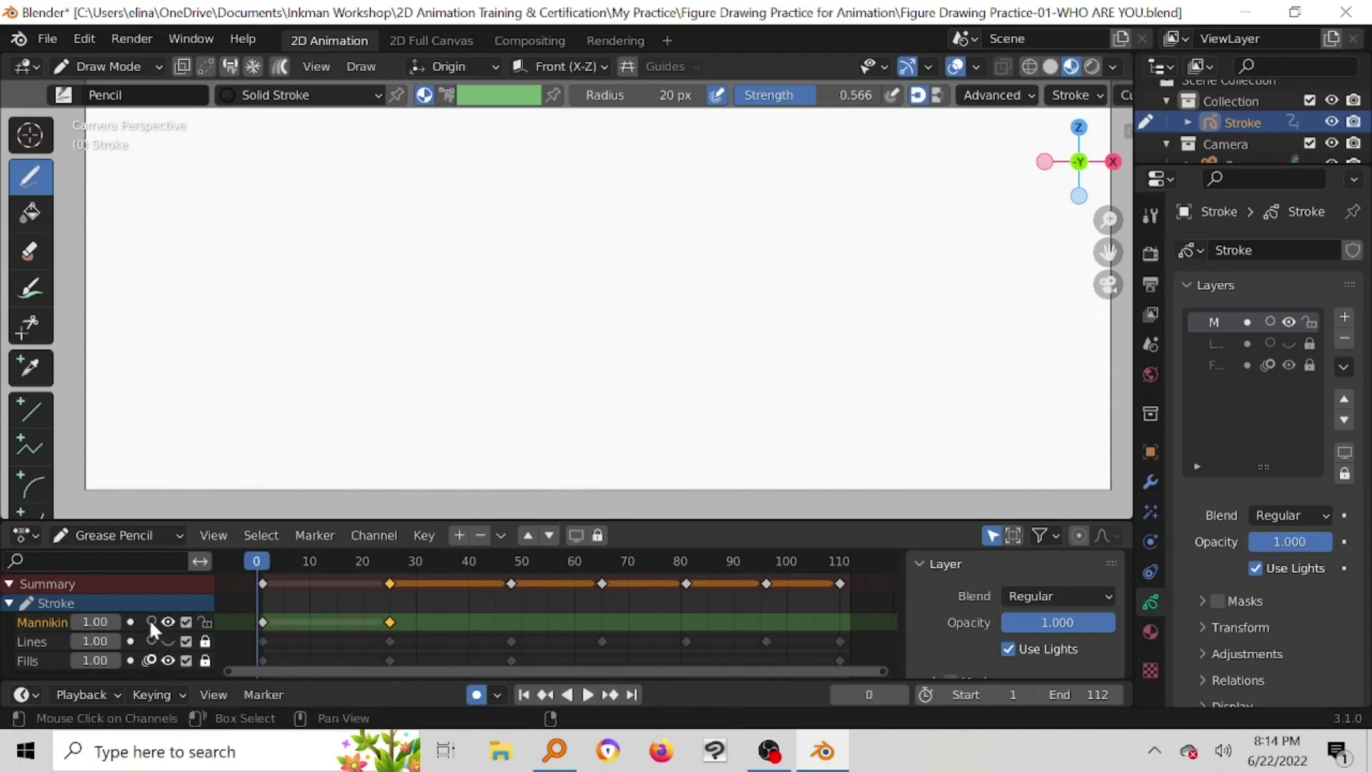
Step: Play the animation from the start to check the mannequin poses, and stop playback
click(263, 558)
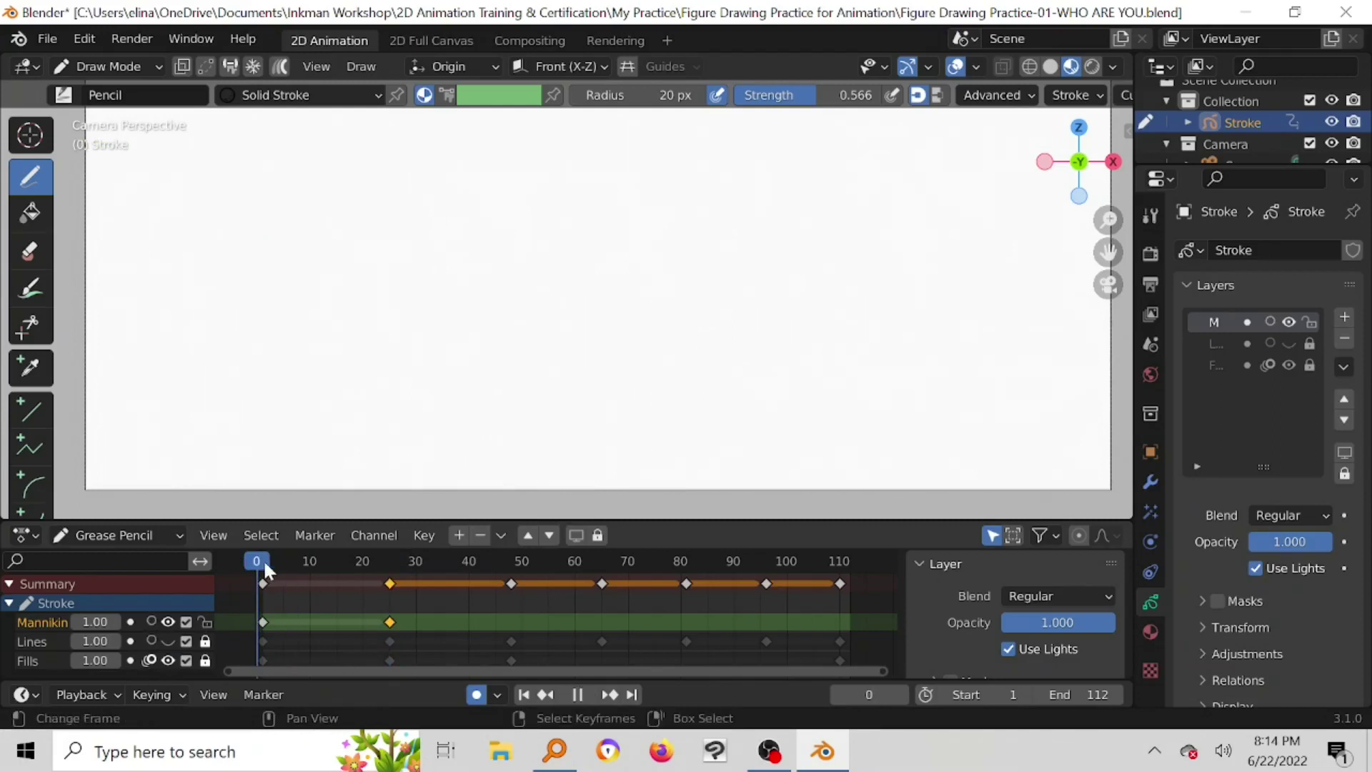
click(587, 695)
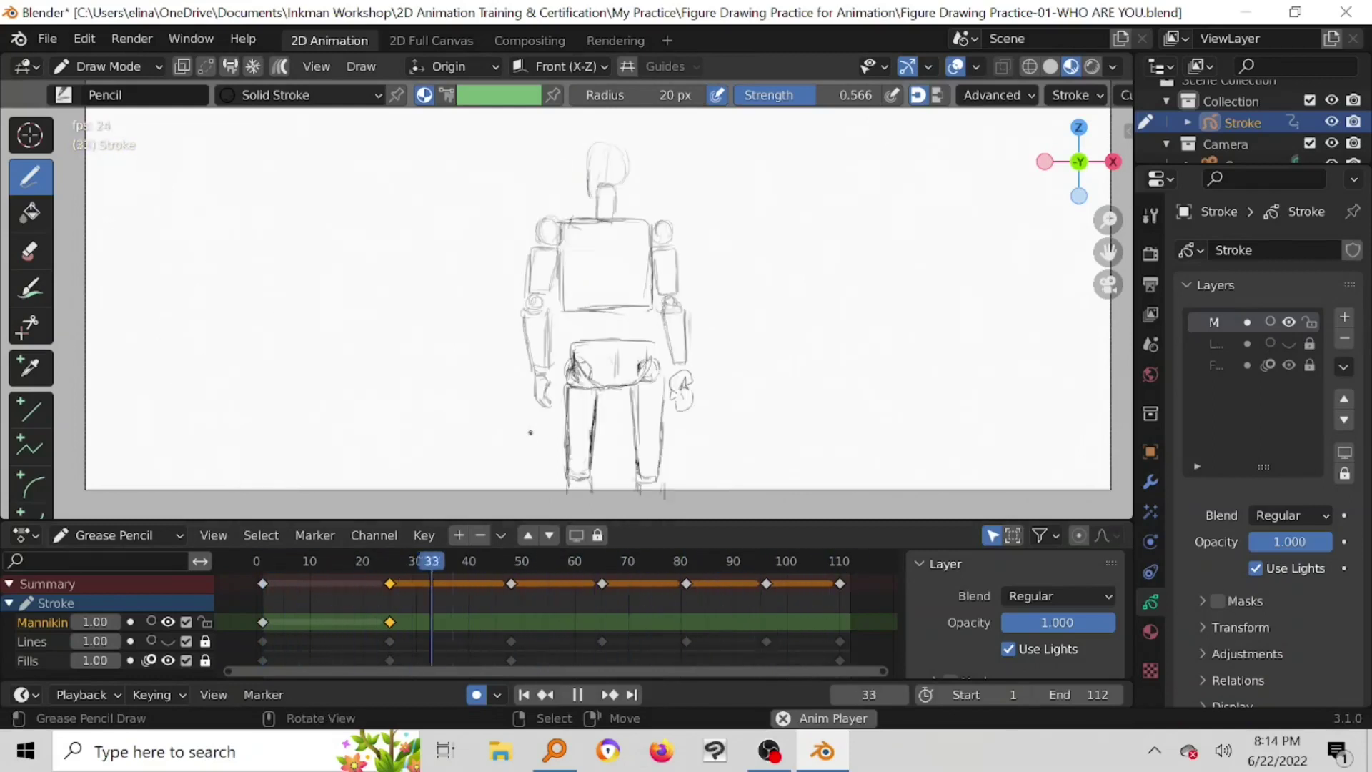
click(578, 695)
Step: Go to frame 48, show the Lines layer and turn on onion skinning for the Mannikin layer
mouse_move(762, 561)
mouse_down()
mouse_move(559, 561)
mouse_move(520, 564)
mouse_move(513, 582)
mouse_up()
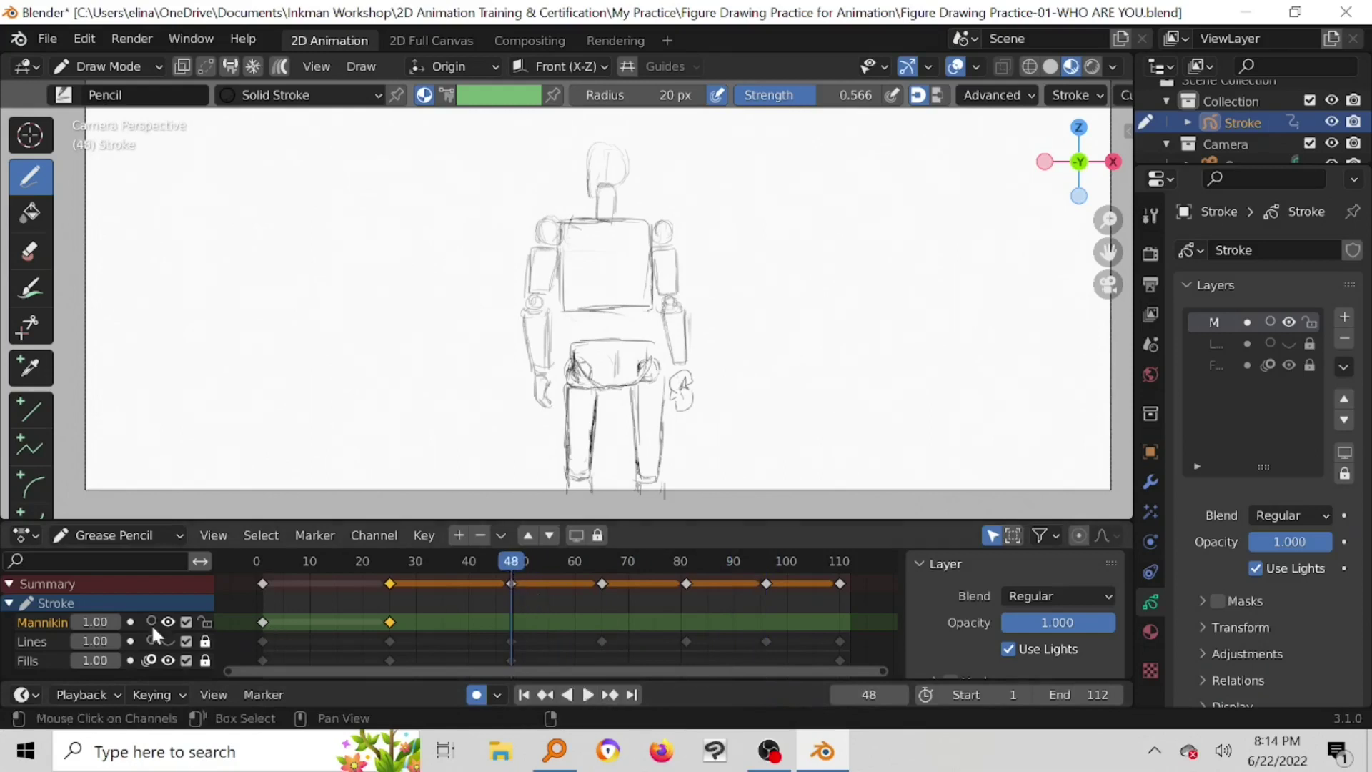
click(168, 641)
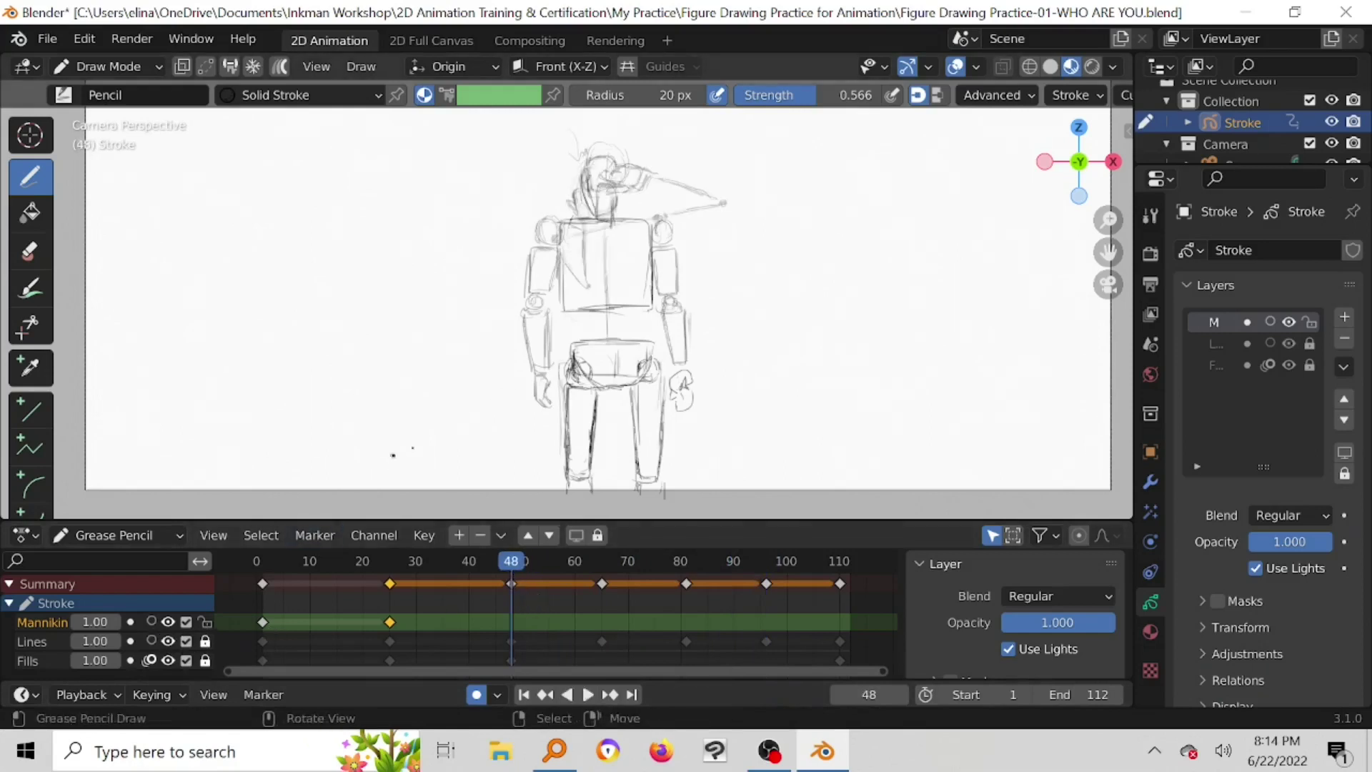
click(150, 622)
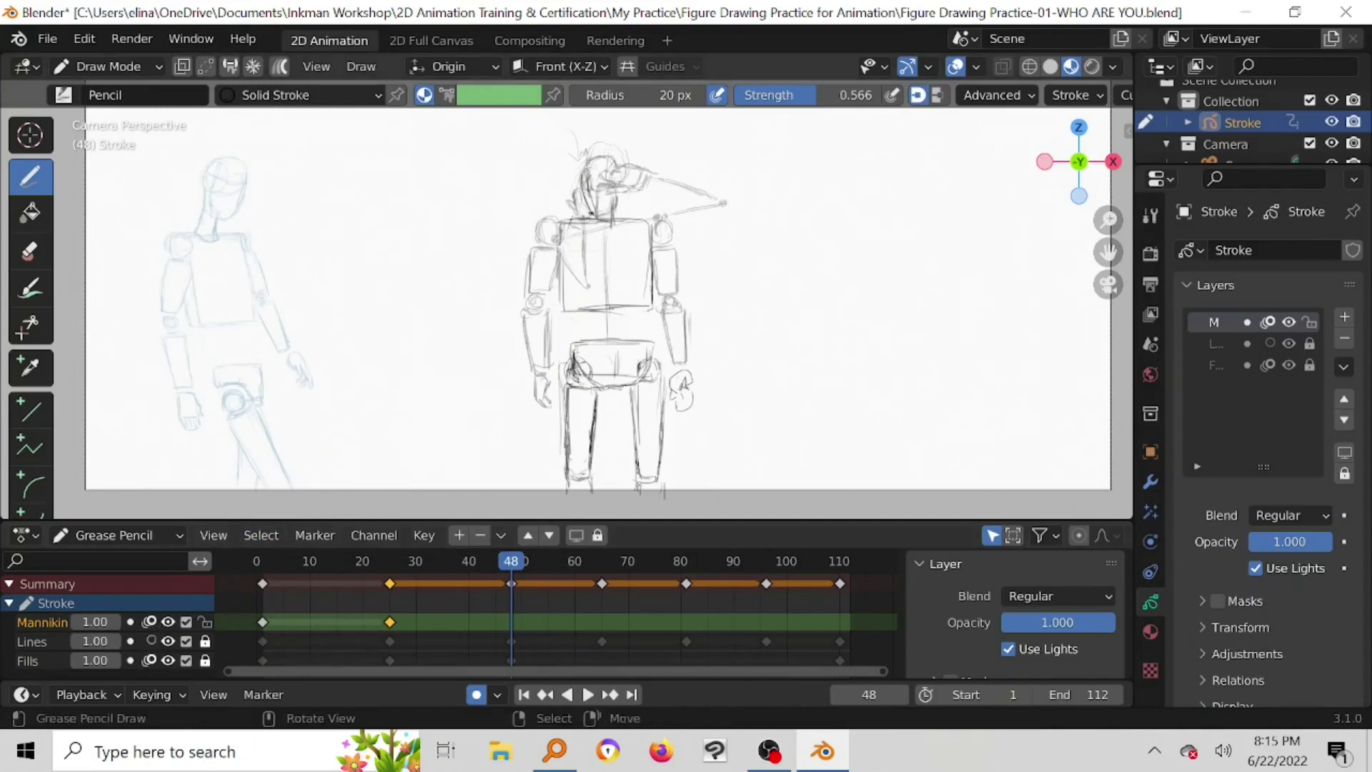
Step: Start the Mannikin drawing at frame 48 with a joint circle over the bent arm's shoulder, keeping onion skinning on
click(555, 238)
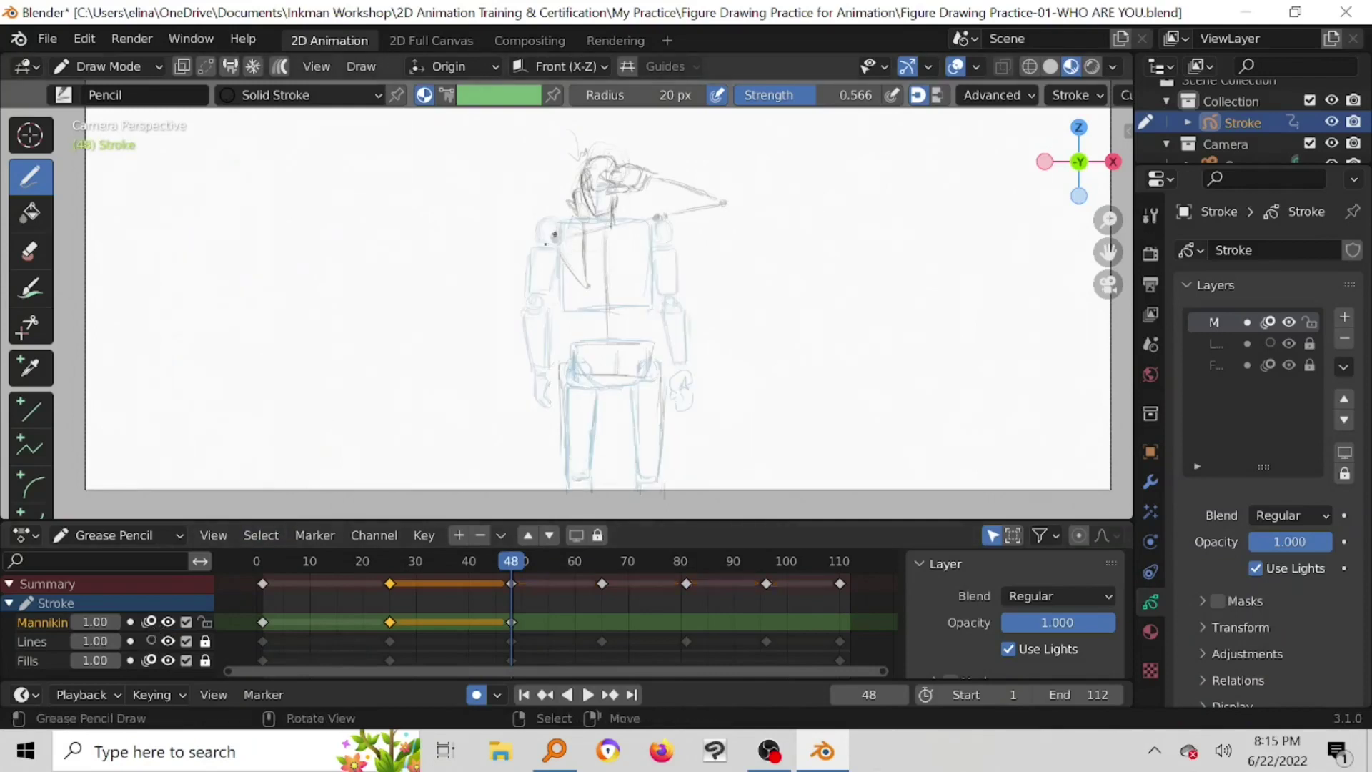
click(150, 621)
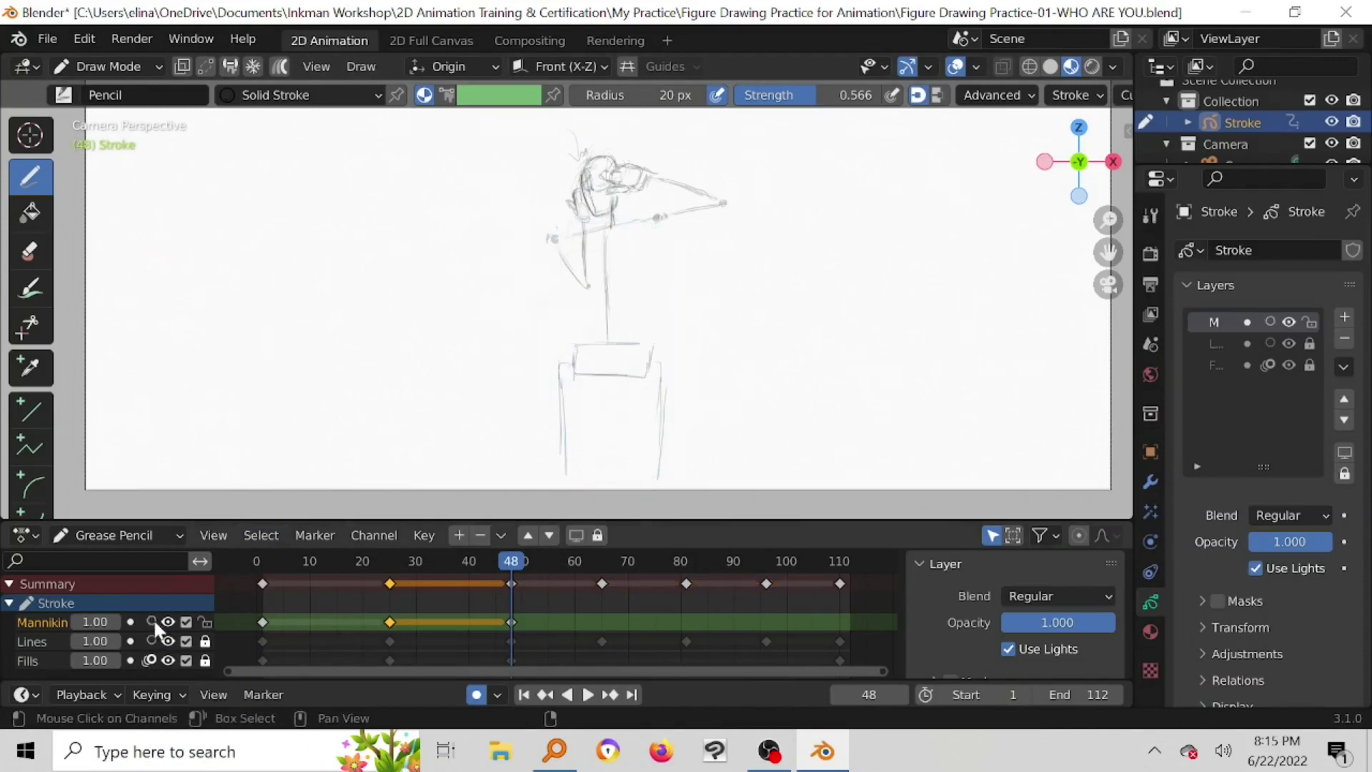
click(149, 622)
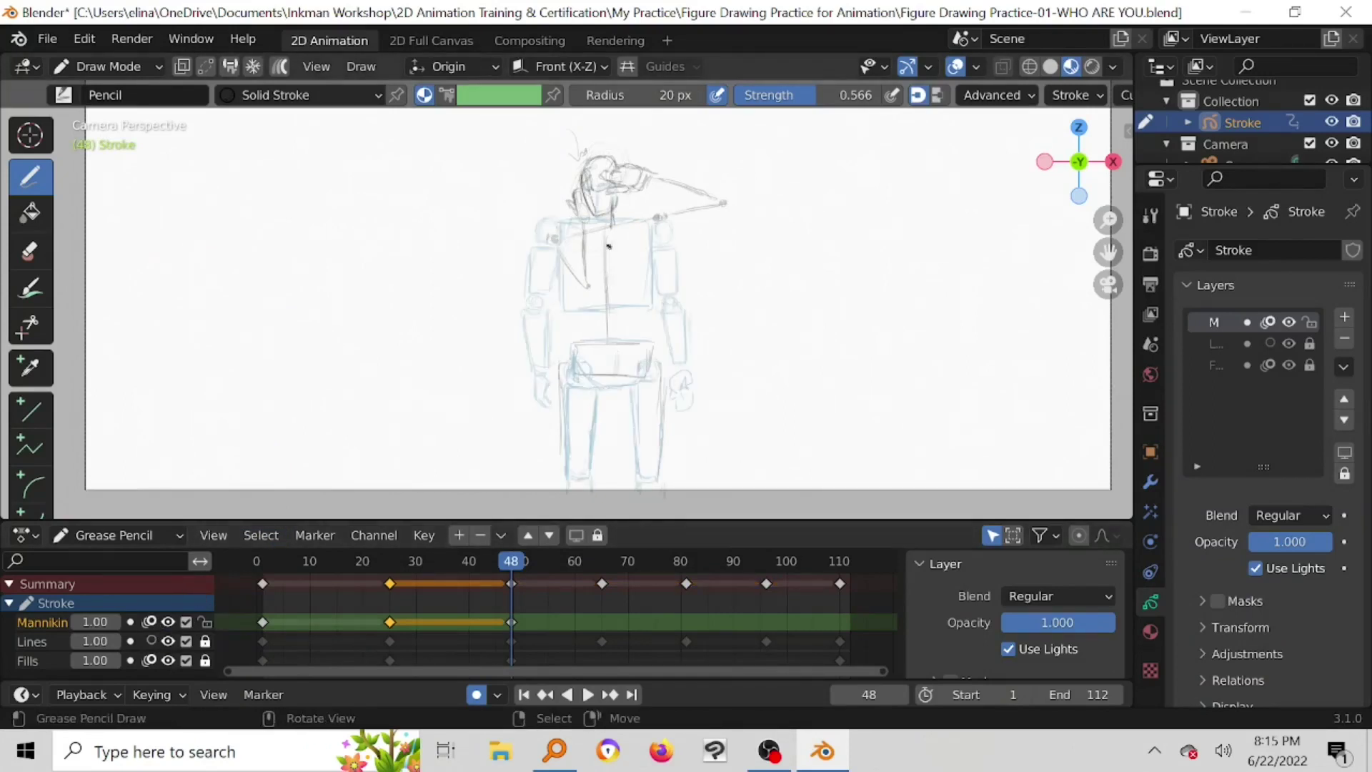
scroll(619, 325, up, 5)
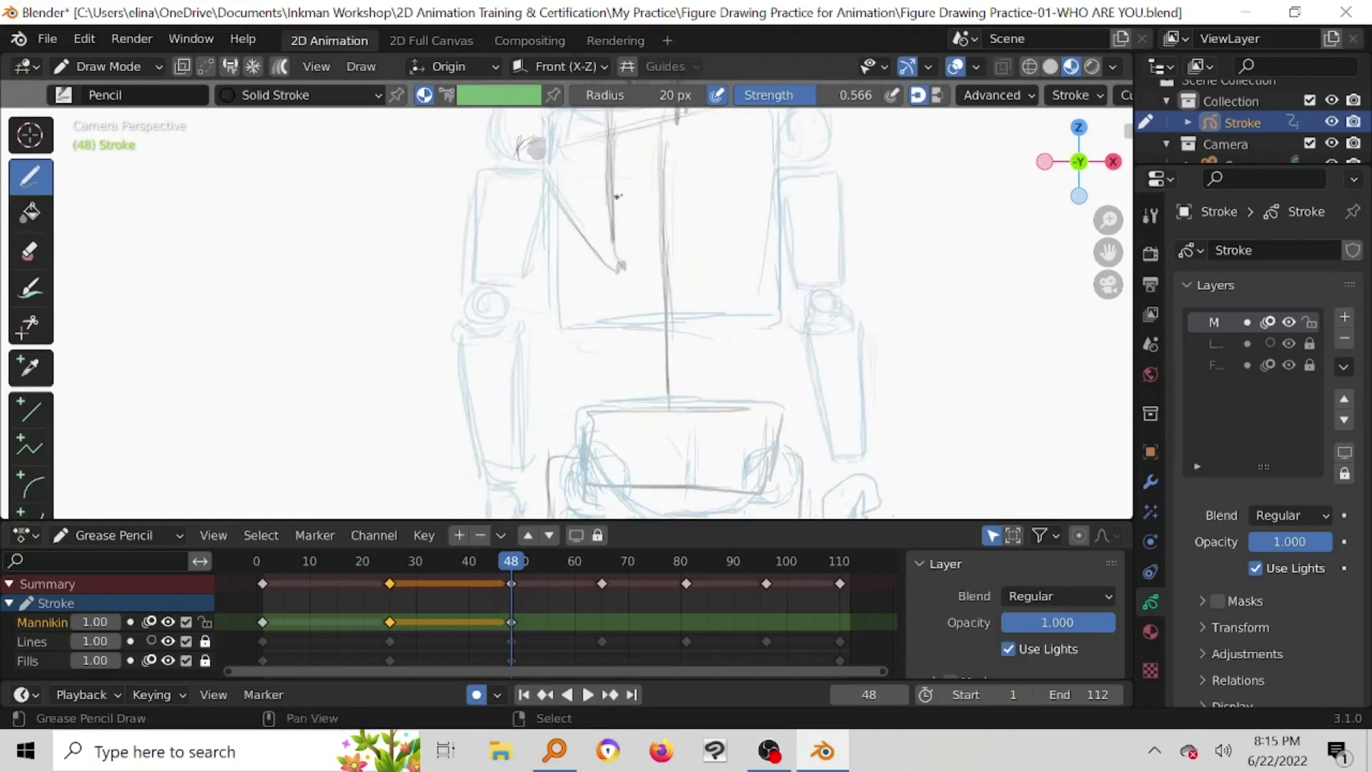
shift+middle_drag(618, 307, 617, 354)
mouse_move(494, 301)
mouse_down()
mouse_move(504, 277)
mouse_move(535, 272)
mouse_move(532, 325)
mouse_move(508, 286)
mouse_up()
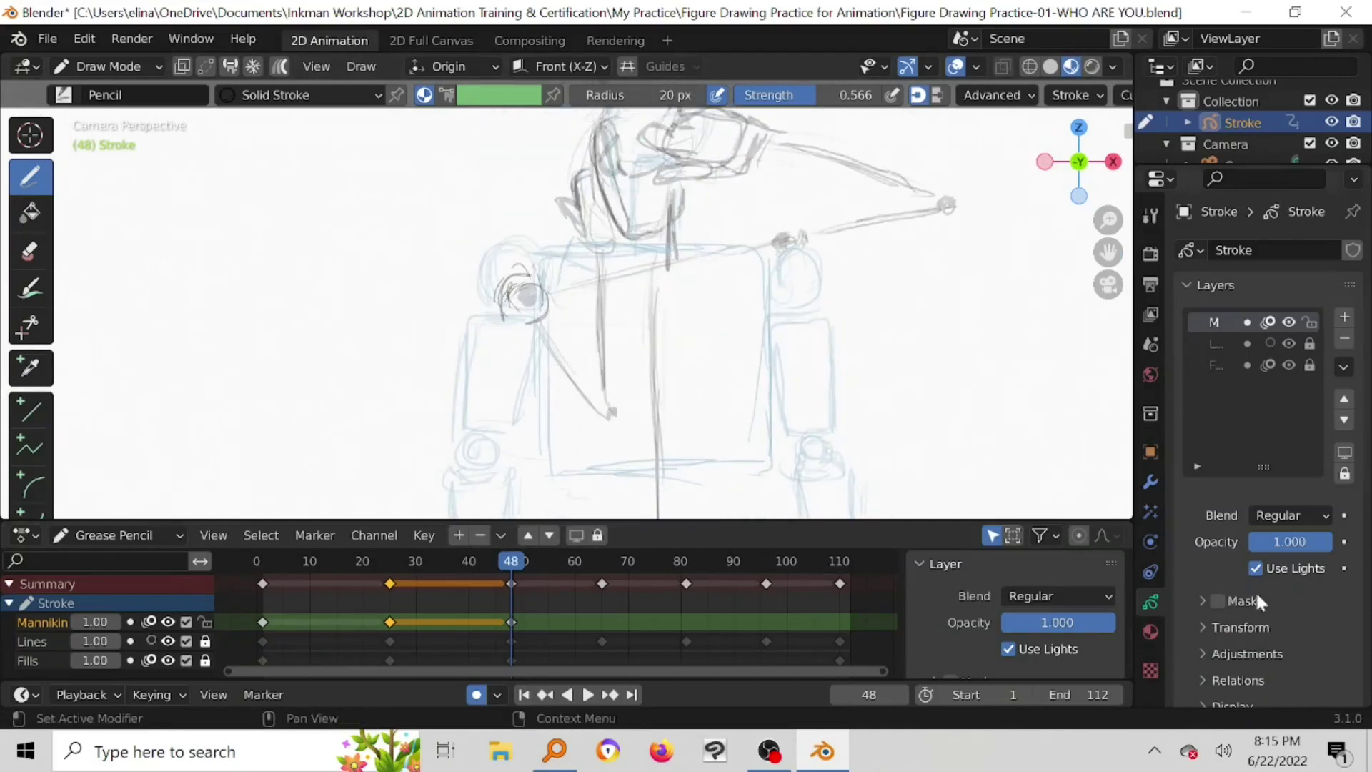
Step: Set the Mannikin layer's opacity to 0.533 and draw the slanted shoulder line, the raised arm's shoulder joint and its upper-arm block
mouse_move(1319, 542)
mouse_down()
mouse_move(1250, 547)
mouse_move(1287, 547)
mouse_up()
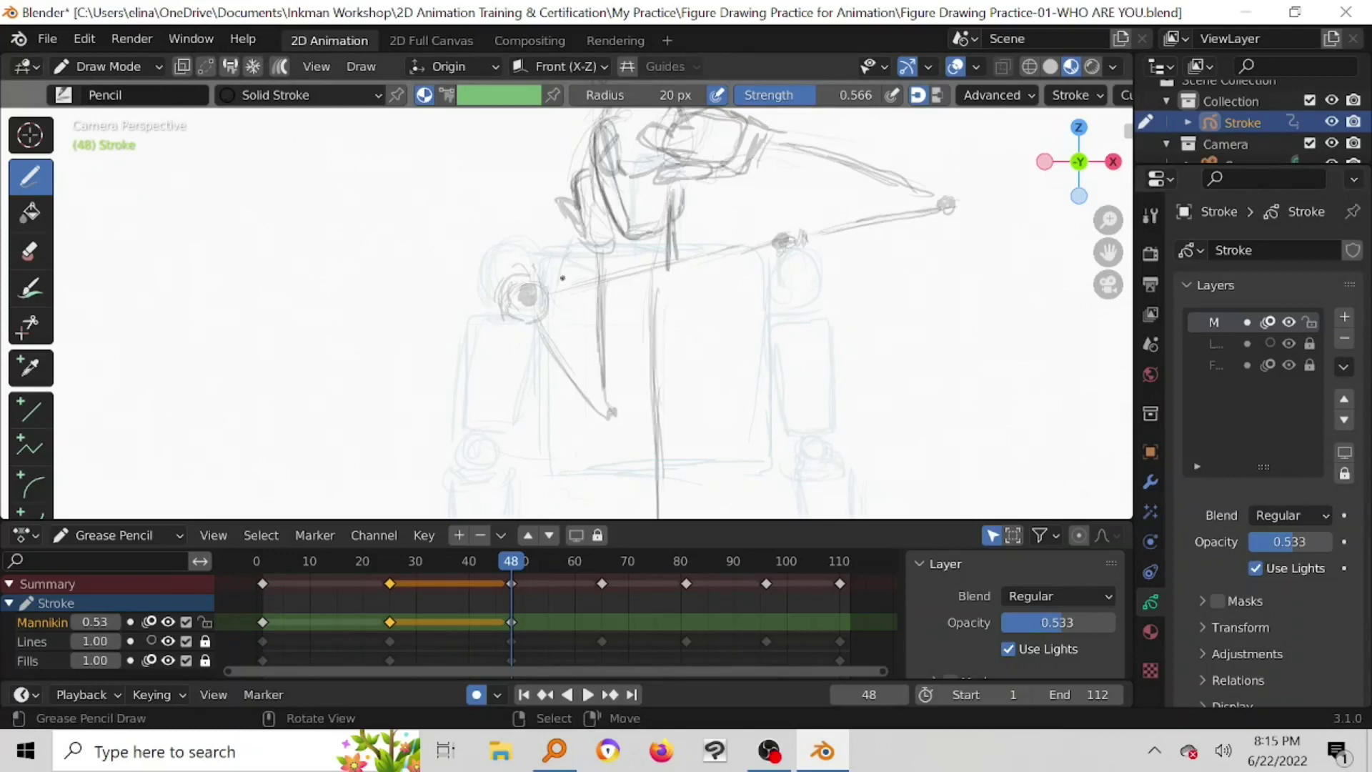
mouse_move(560, 277)
mouse_down()
mouse_move(740, 243)
mouse_move(766, 285)
mouse_move(801, 241)
mouse_move(804, 269)
mouse_move(816, 231)
mouse_move(805, 282)
mouse_up()
mouse_move(814, 227)
mouse_down()
mouse_move(933, 203)
mouse_move(940, 233)
mouse_up()
mouse_move(830, 280)
mouse_down()
mouse_move(932, 245)
mouse_move(912, 251)
mouse_up()
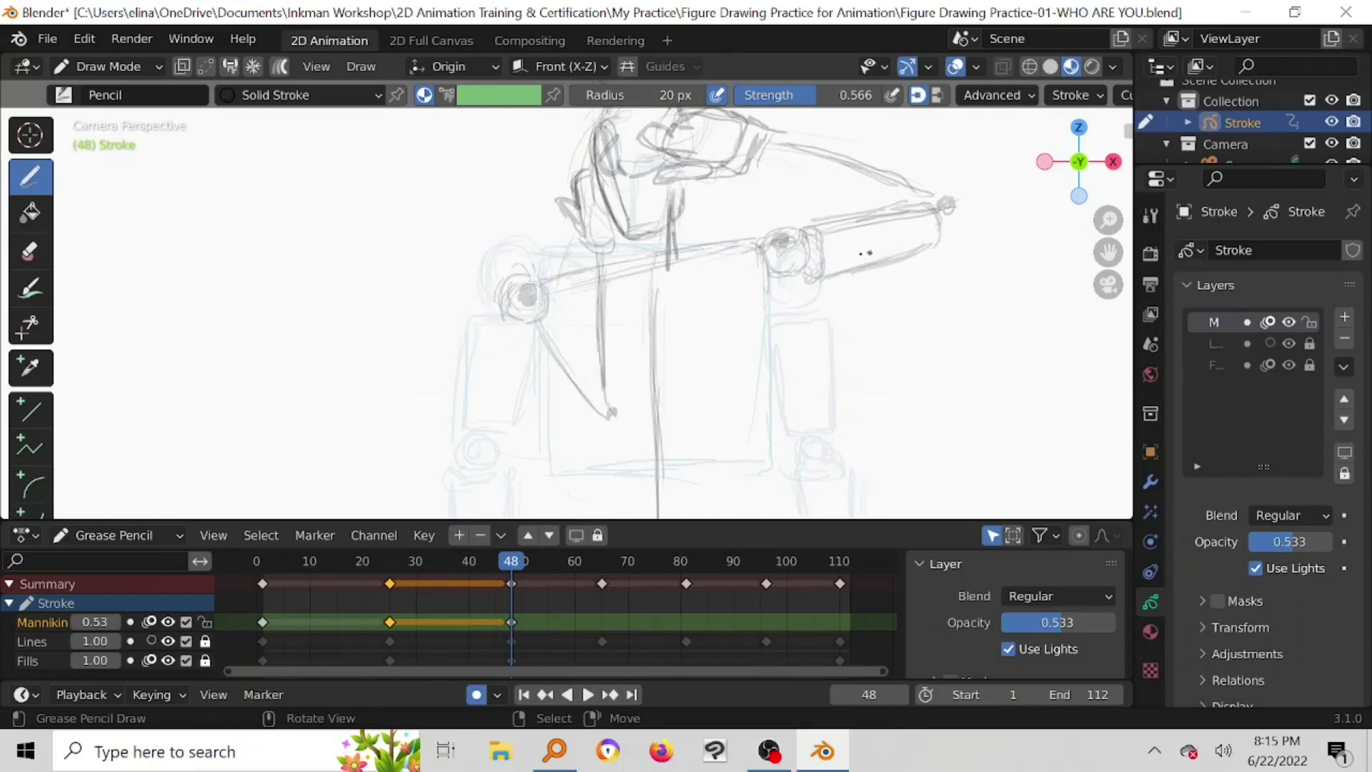
shift+middle_drag(825, 270, 797, 310)
Step: Draw the raised arm's elbow joint, forearm block and hand edge near the face, and save the file
mouse_move(801, 306)
mouse_down()
mouse_move(812, 318)
mouse_move(798, 330)
mouse_move(812, 338)
mouse_up()
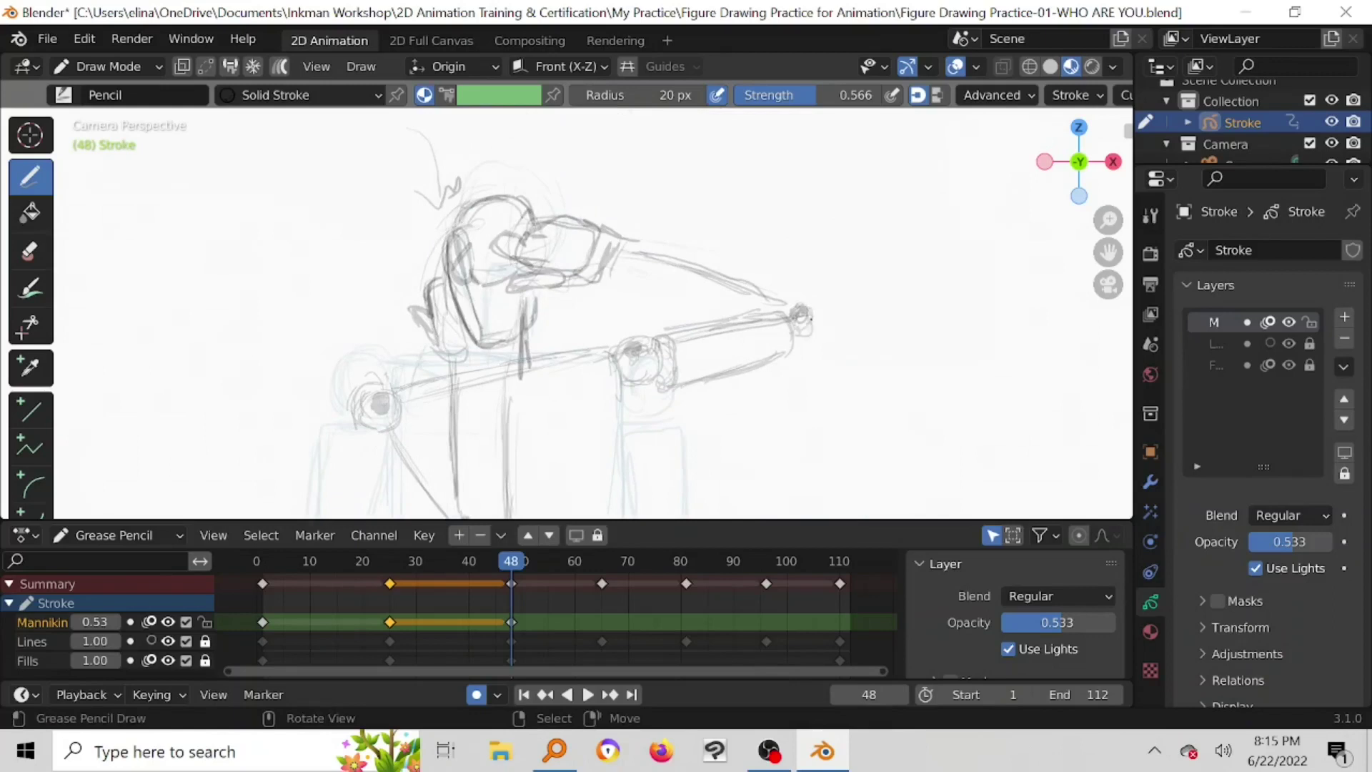
drag(634, 258, 778, 314)
mouse_move(643, 242)
mouse_down()
mouse_move(802, 279)
mouse_move(779, 308)
mouse_move(811, 286)
mouse_move(810, 318)
mouse_up()
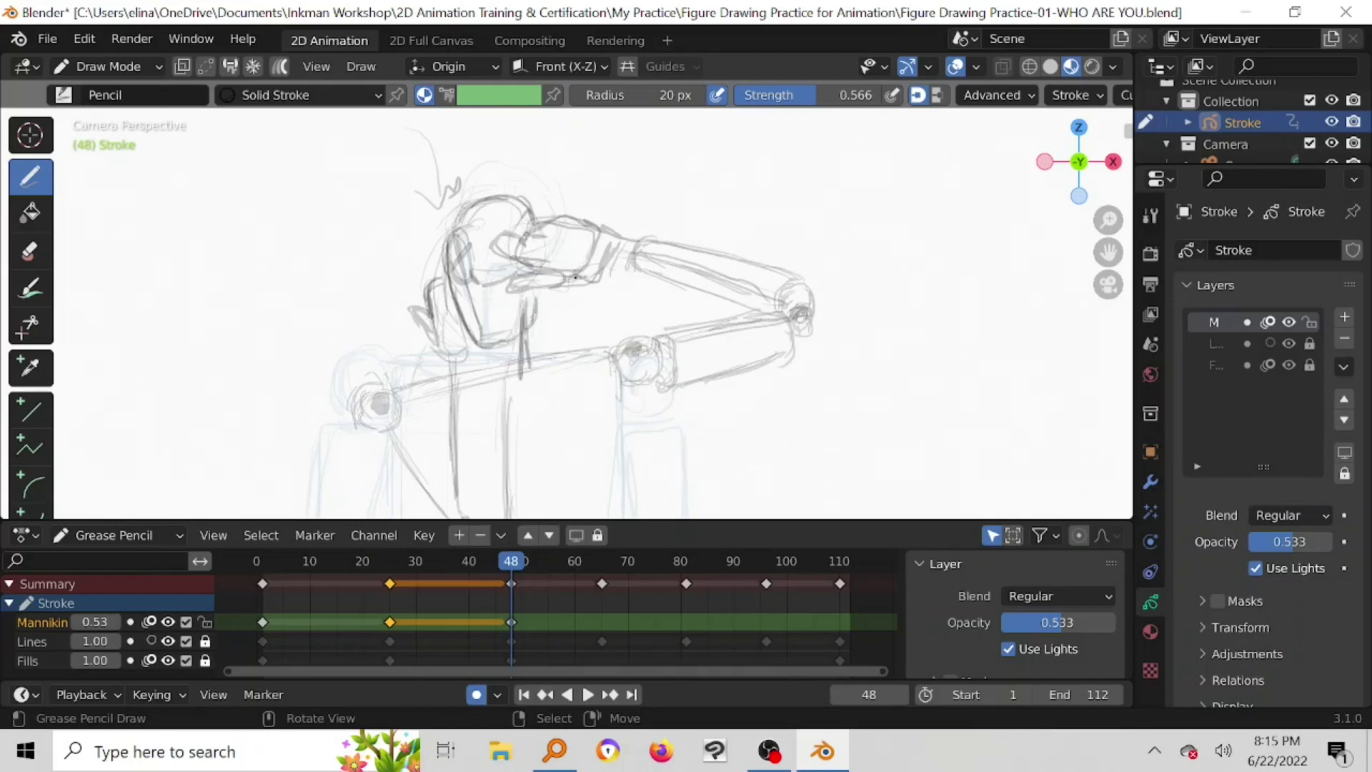
mouse_move(608, 250)
mouse_down()
mouse_move(604, 270)
mouse_move(575, 225)
mouse_move(551, 222)
mouse_move(494, 254)
mouse_move(542, 272)
mouse_move(509, 291)
mouse_move(588, 277)
mouse_move(613, 230)
mouse_up()
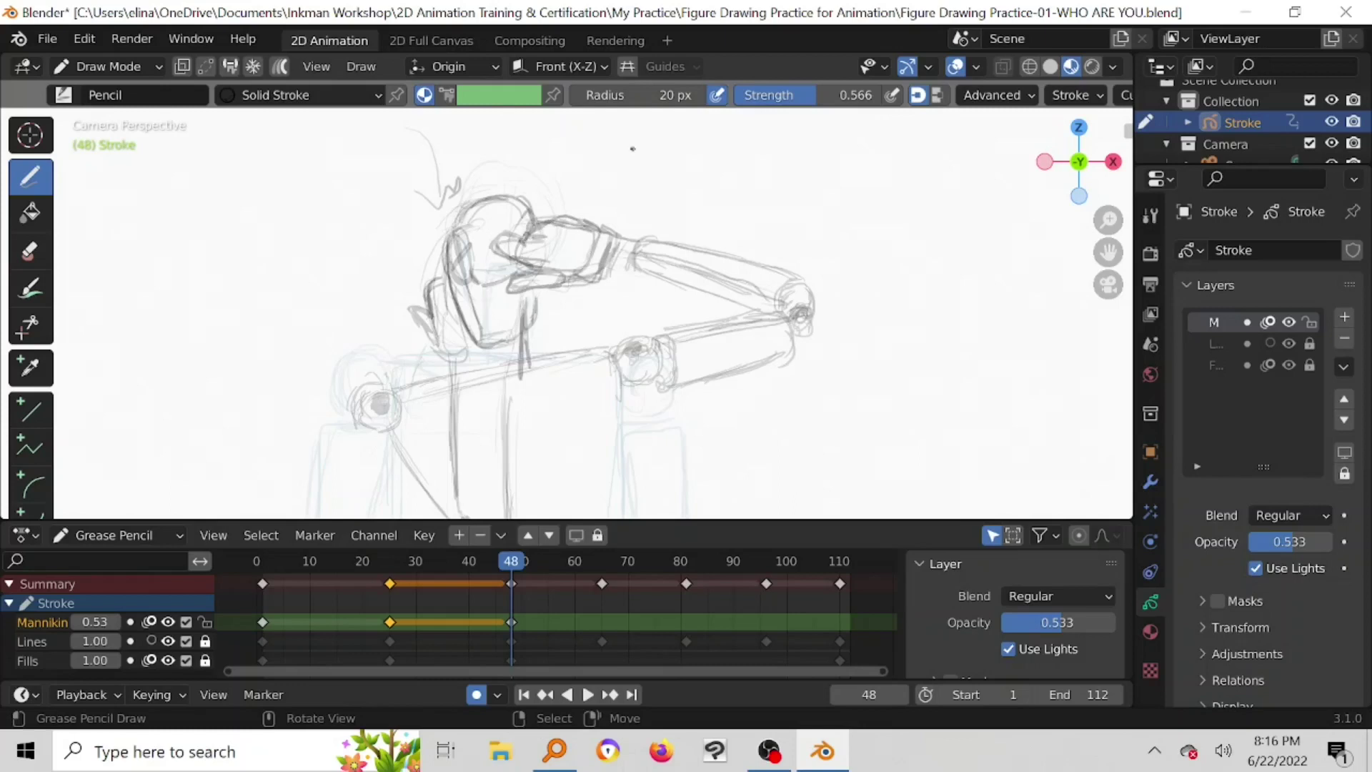
key(ctrl+s)
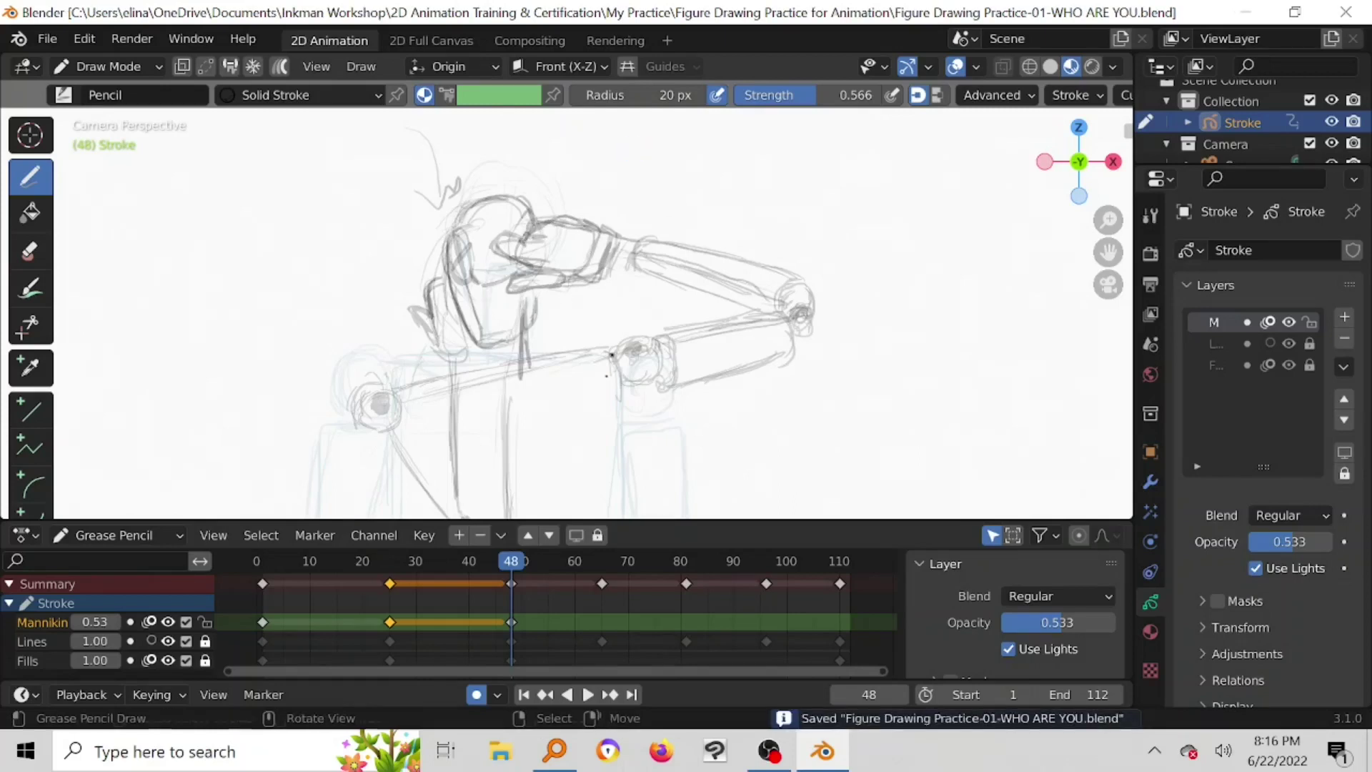
Step: Draw the bent arm's upper-arm block, elbow joint and forearm block rising toward the chin
scroll(612, 355, up, 4)
scroll(688, 393, down, 4)
mouse_move(643, 357)
shift+middle_down()
mouse_move(765, 243)
mouse_move(811, 222)
shift+middle_up()
mouse_move(532, 293)
mouse_down()
mouse_move(552, 341)
mouse_move(581, 284)
mouse_move(608, 342)
mouse_move(580, 376)
mouse_up()
mouse_move(546, 332)
mouse_down()
mouse_move(594, 390)
mouse_move(621, 372)
mouse_move(637, 408)
mouse_move(612, 245)
mouse_up()
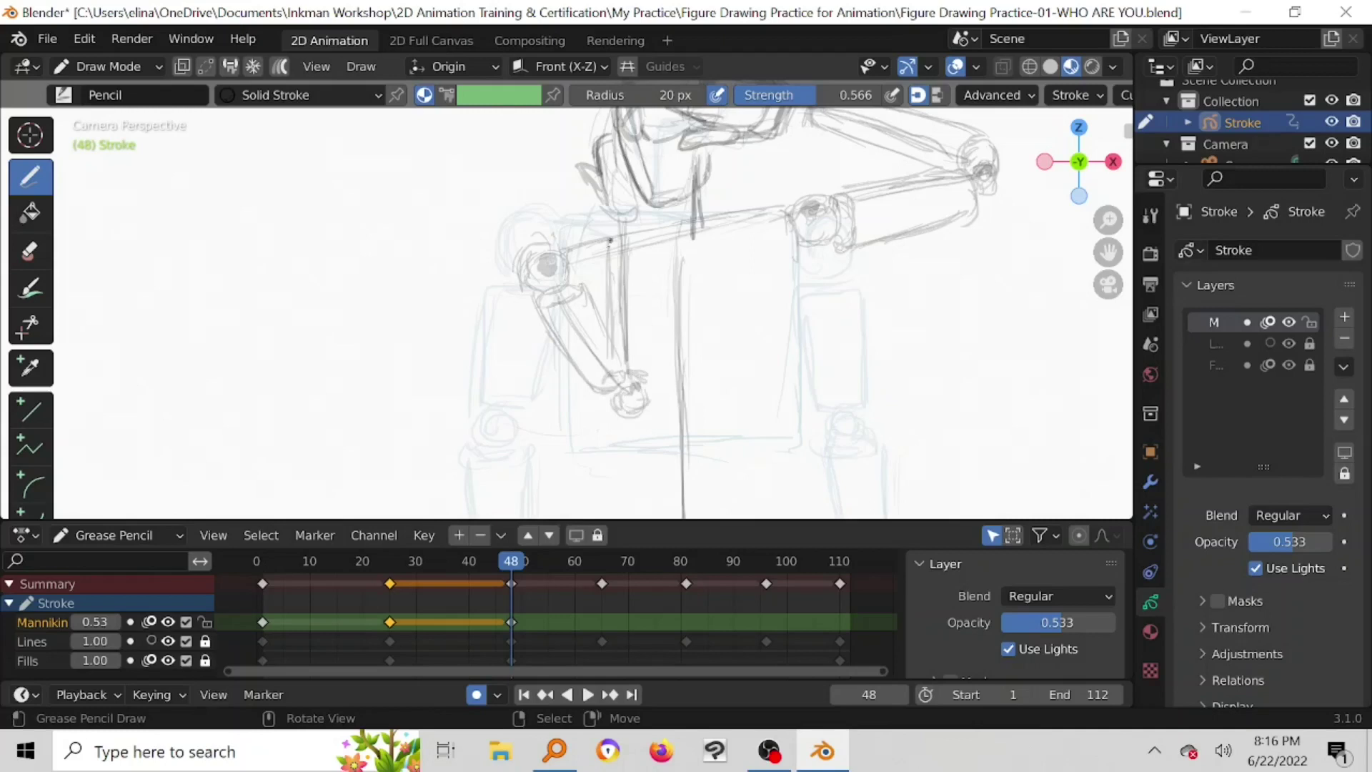
mouse_move(609, 308)
mouse_down()
mouse_move(610, 275)
mouse_move(638, 273)
mouse_move(644, 319)
mouse_up()
mouse_move(637, 253)
mouse_down()
mouse_move(651, 364)
mouse_move(595, 309)
mouse_up()
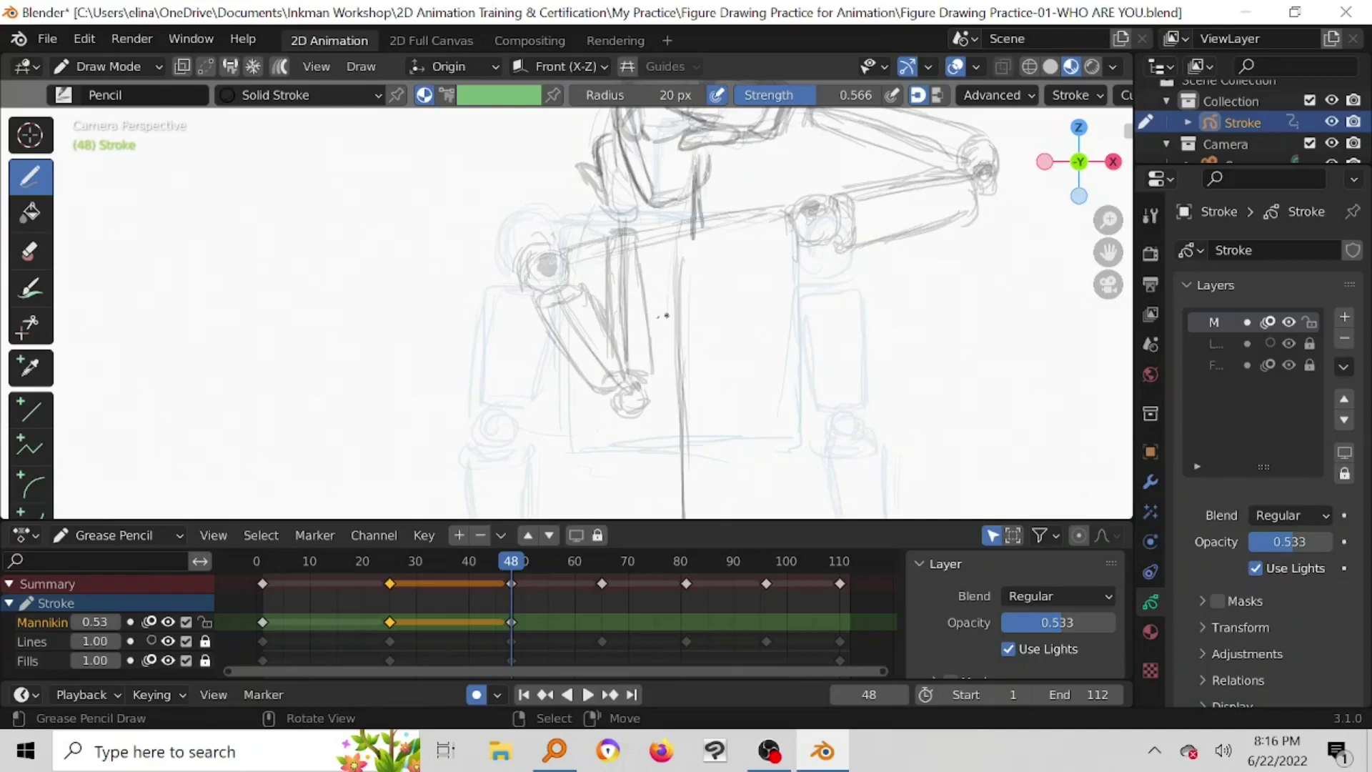
Step: Refine the bent arm's elbow with pencil strokes, clean the overlaps with the soft eraser, and redraw the joint
scroll(667, 315, down, 2)
mouse_move(667, 315)
shift+middle_down()
mouse_move(626, 379)
mouse_move(612, 250)
mouse_move(587, 302)
shift+middle_up()
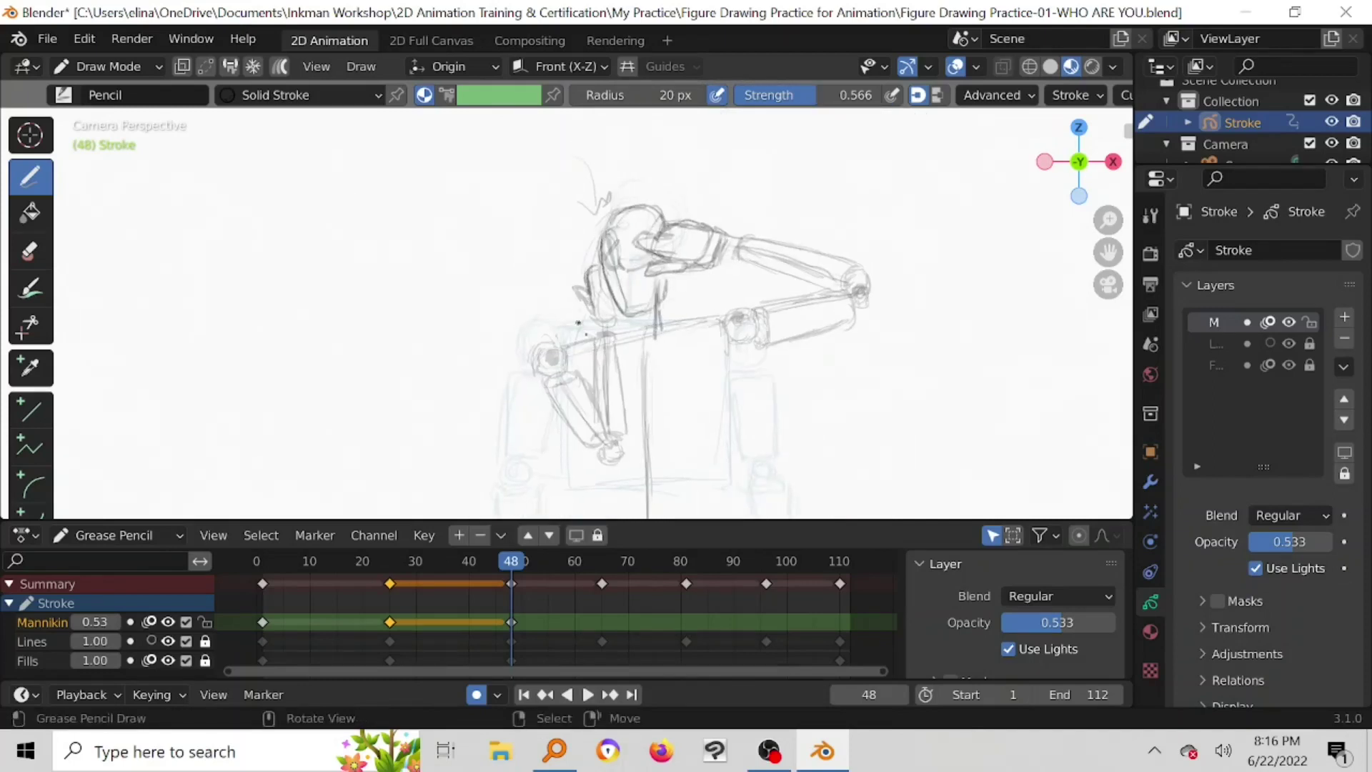
mouse_move(638, 394)
shift+middle_down()
mouse_move(664, 225)
mouse_move(649, 228)
mouse_move(628, 306)
mouse_move(575, 355)
shift+middle_up()
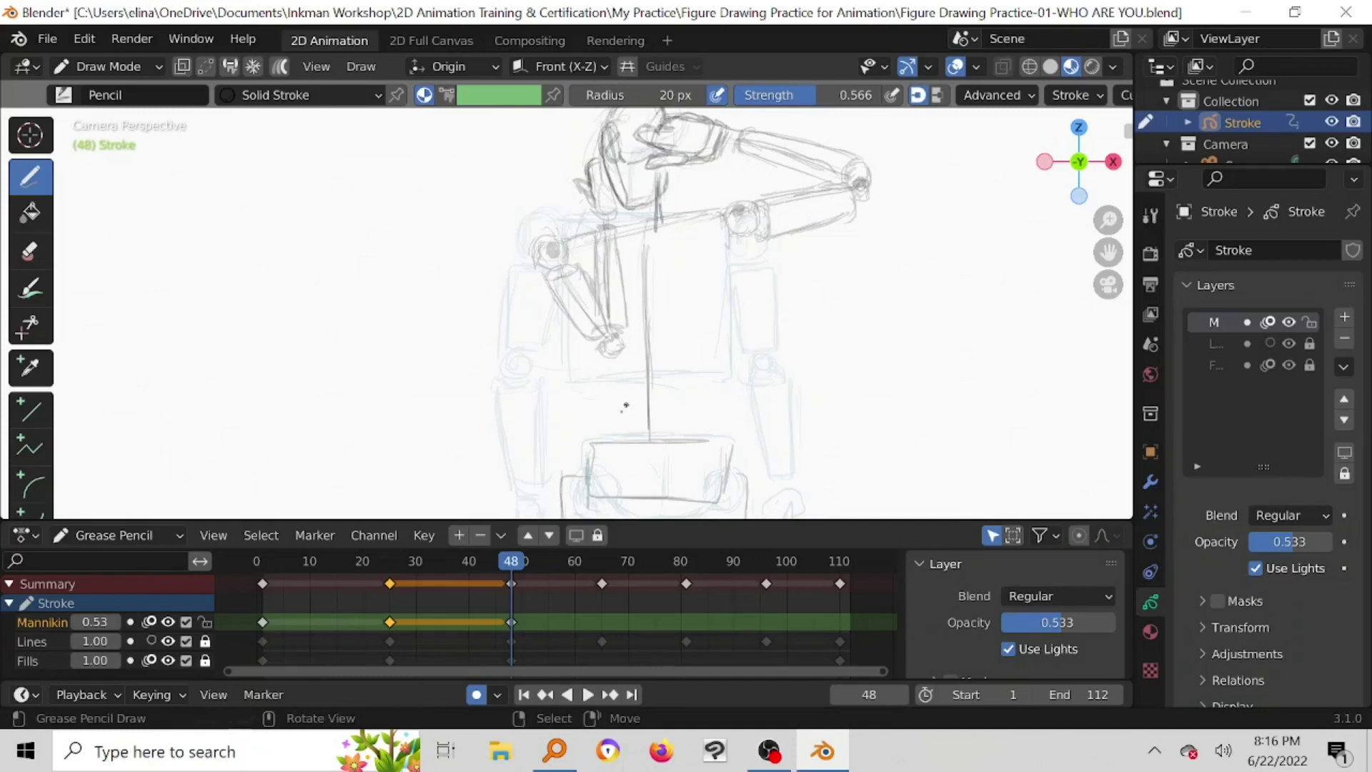
scroll(625, 406, up, 3)
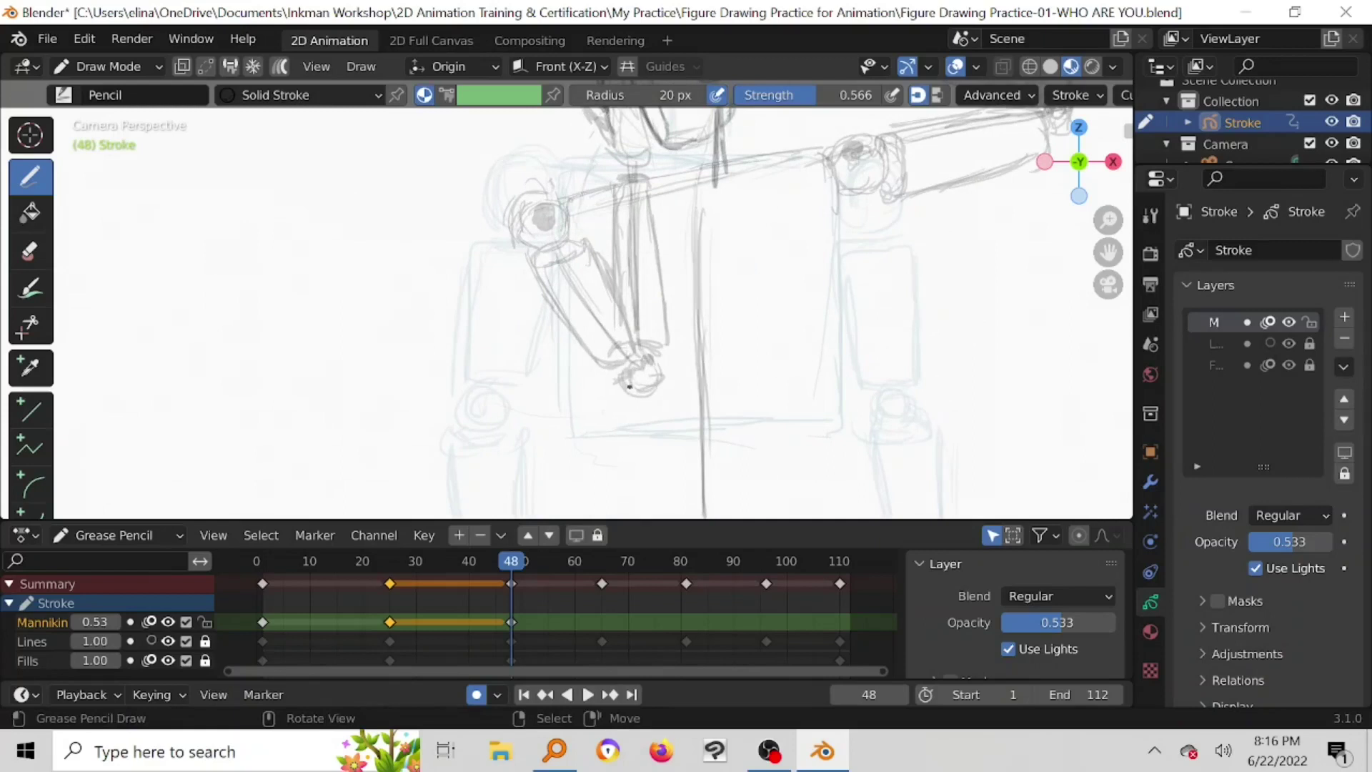
mouse_move(643, 370)
mouse_down()
mouse_move(616, 375)
mouse_move(591, 356)
mouse_move(648, 362)
mouse_move(654, 377)
mouse_move(626, 410)
mouse_move(646, 382)
mouse_move(649, 409)
mouse_move(628, 415)
mouse_move(652, 405)
mouse_move(655, 360)
mouse_move(665, 378)
mouse_move(669, 355)
mouse_move(668, 365)
mouse_up()
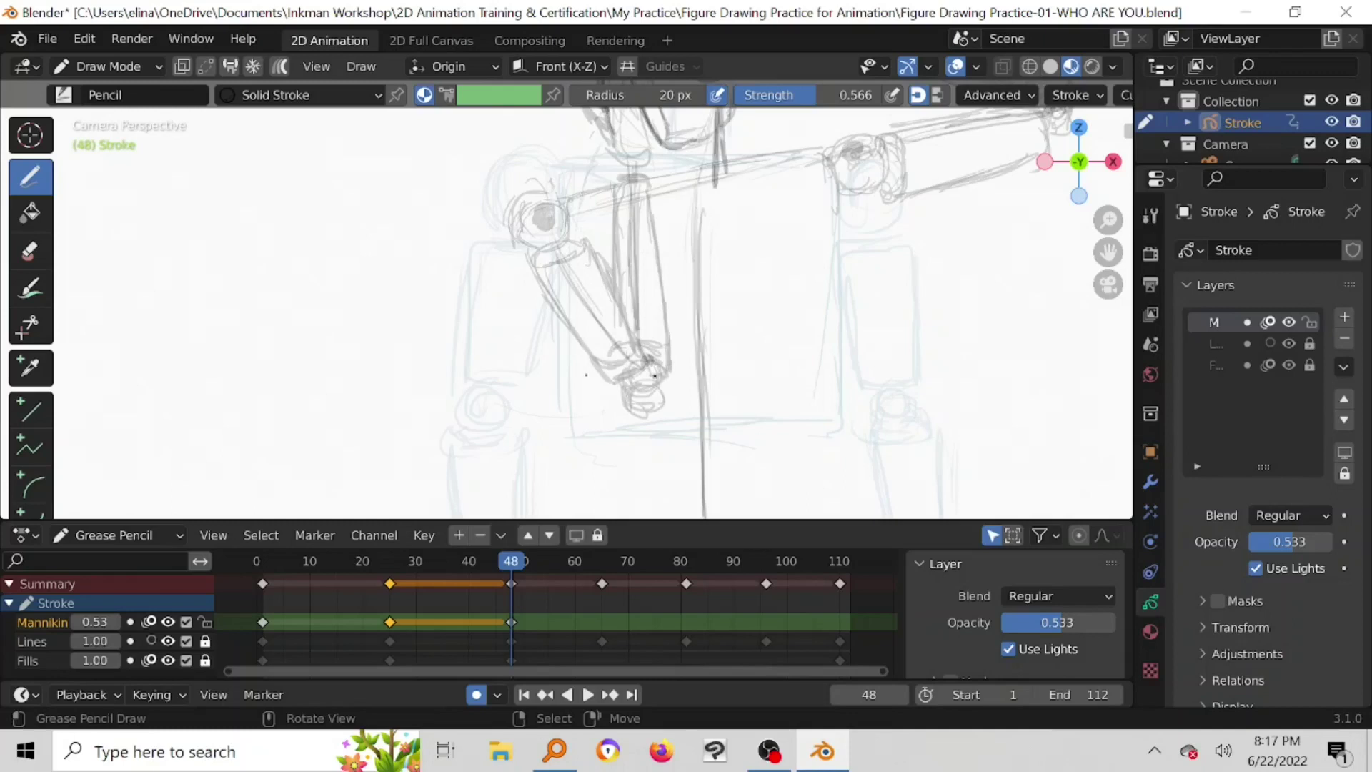
key(e)
mouse_move(649, 356)
mouse_down()
mouse_move(606, 361)
mouse_move(622, 361)
mouse_up()
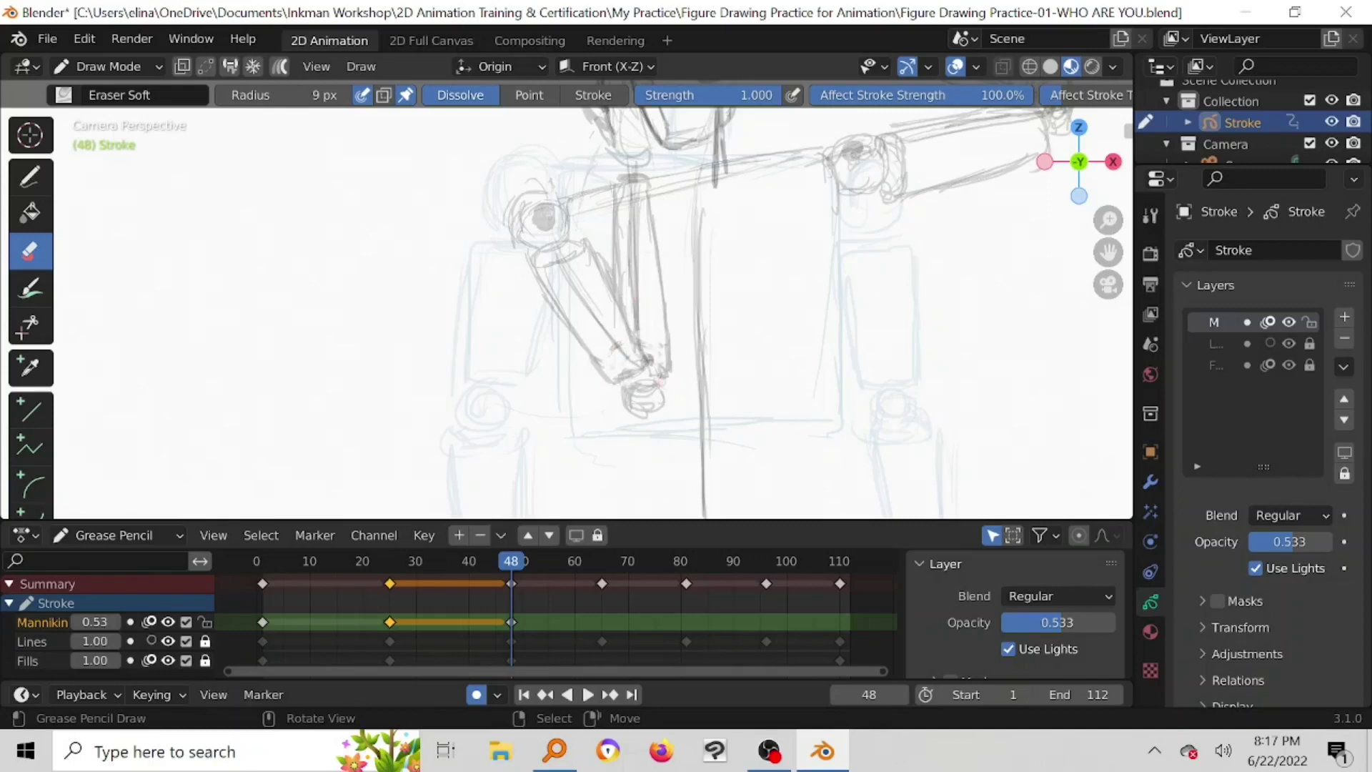
click(30, 177)
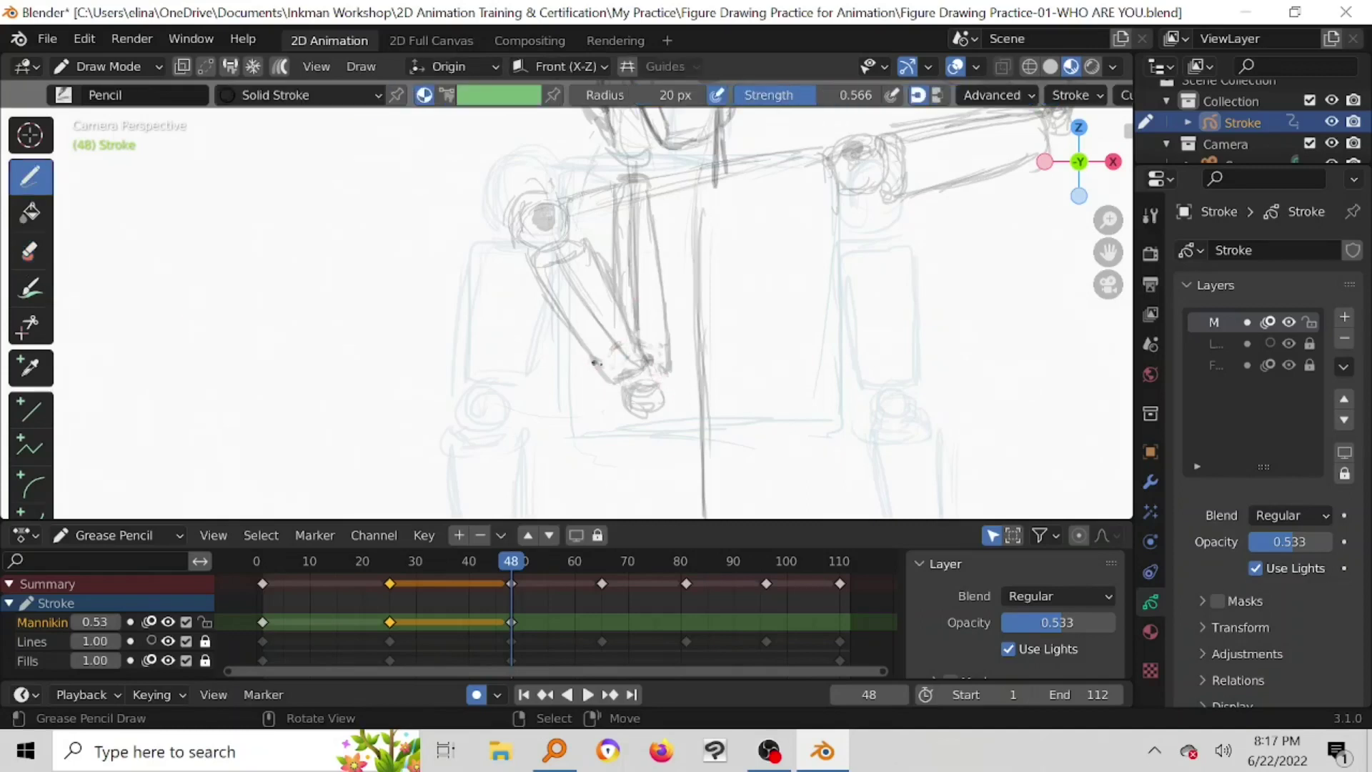
drag(648, 372, 638, 375)
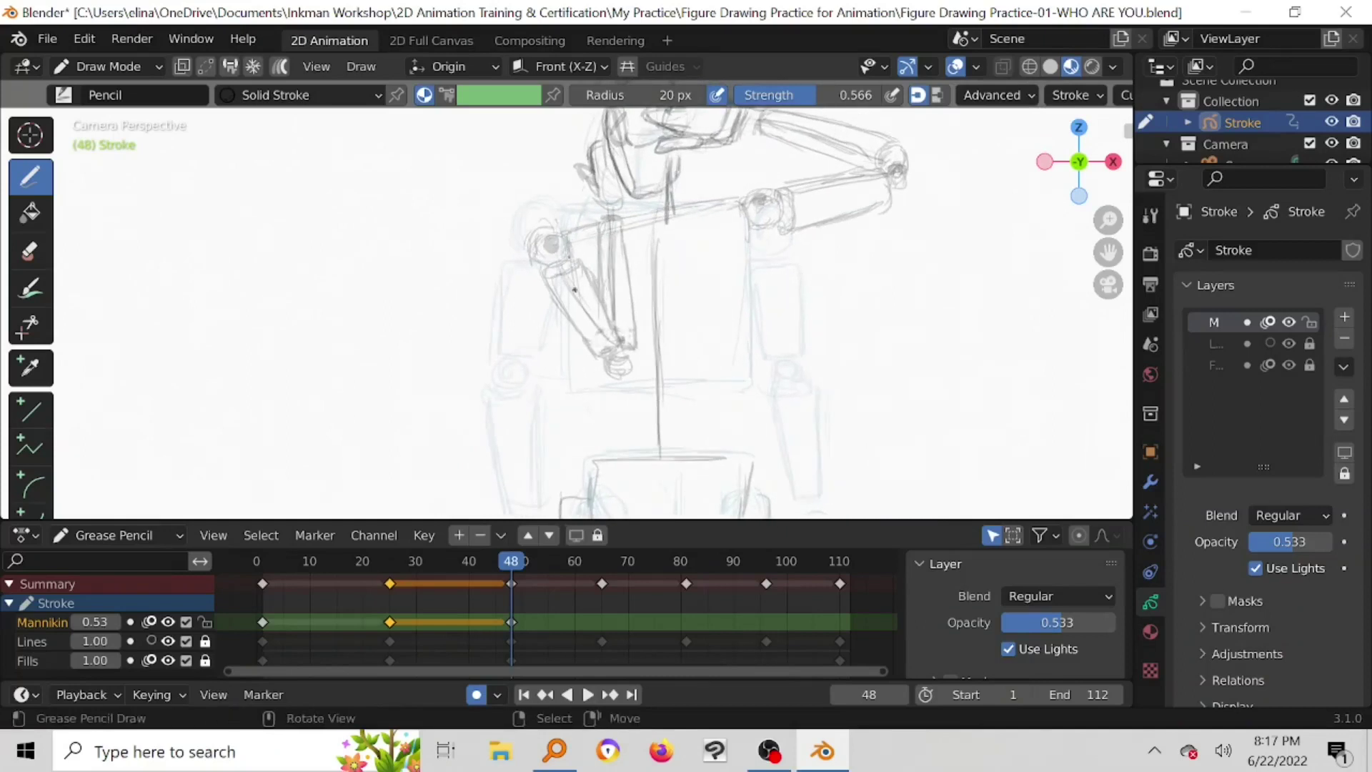
Step: Draw the torso block with a slanted lower edge and side lines down from the shoulders
mouse_move(576, 304)
mouse_down()
mouse_move(586, 386)
mouse_move(652, 403)
mouse_move(751, 383)
mouse_up()
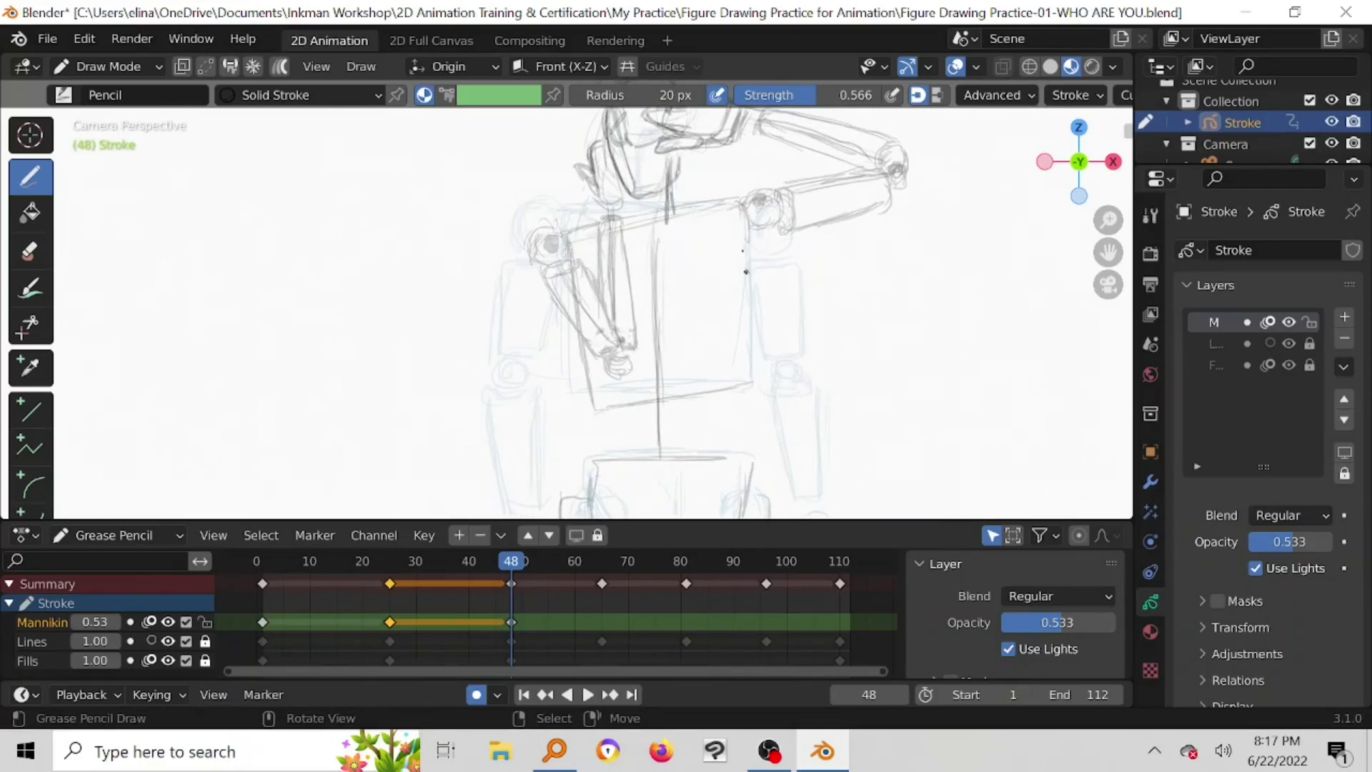
drag(744, 216, 749, 377)
drag(744, 246, 751, 381)
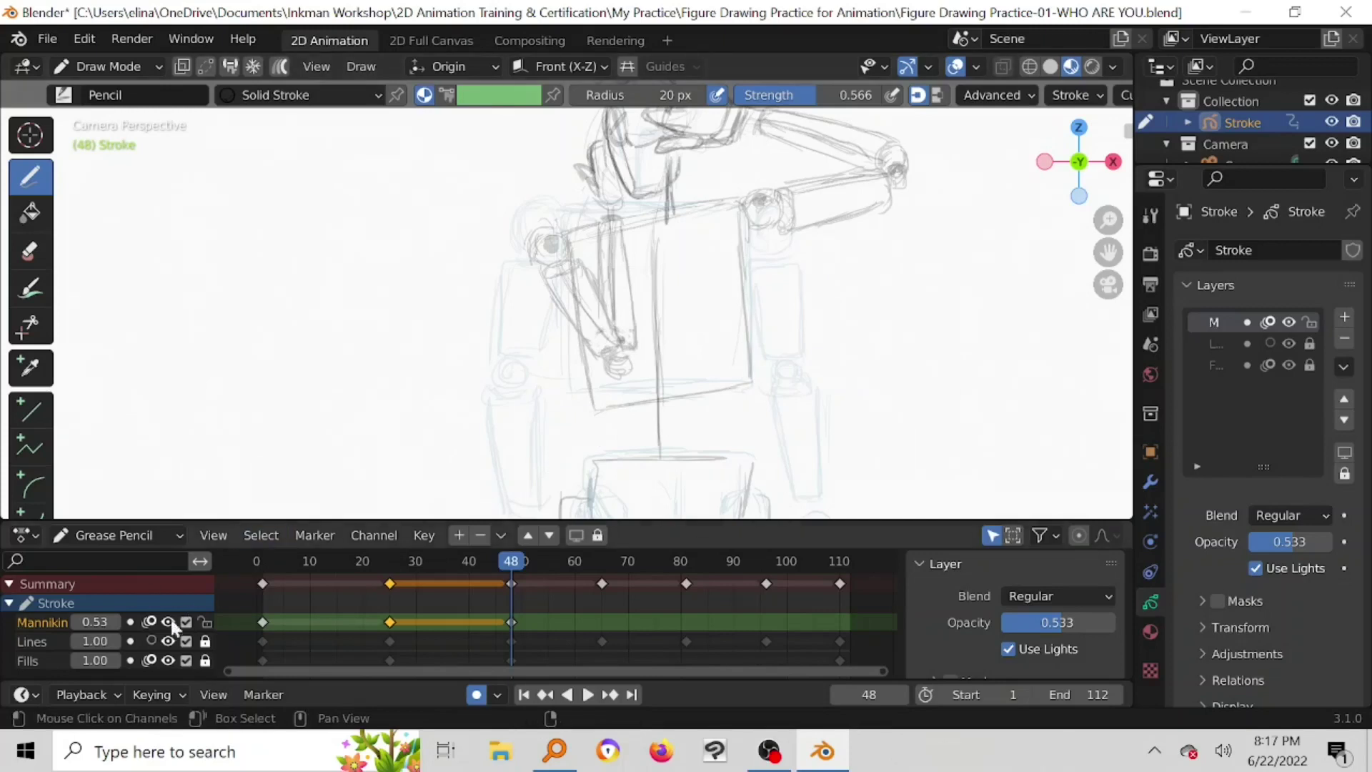
Step: Turn off onion skinning for the Mannikin layer and soft-erase the overlapping lines around the bent arm and its elbow
click(149, 622)
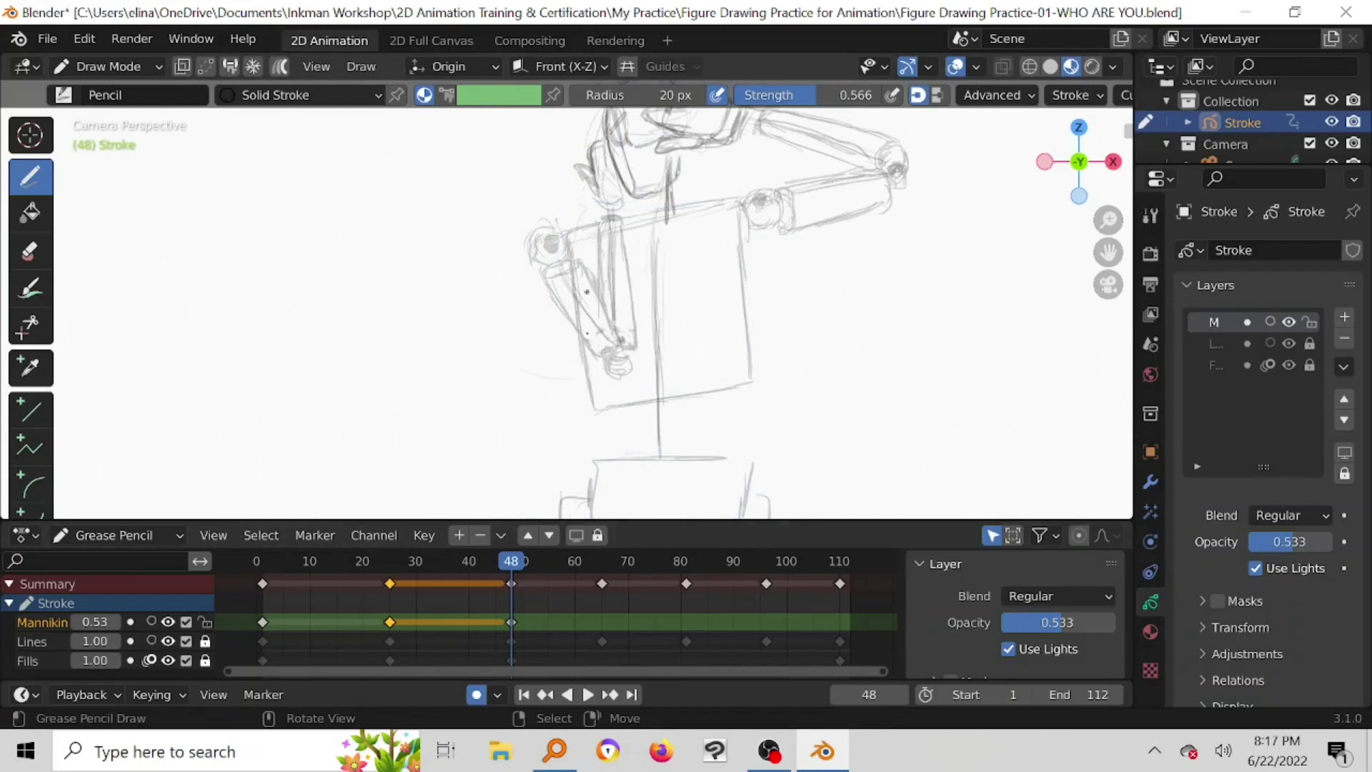
click(27, 252)
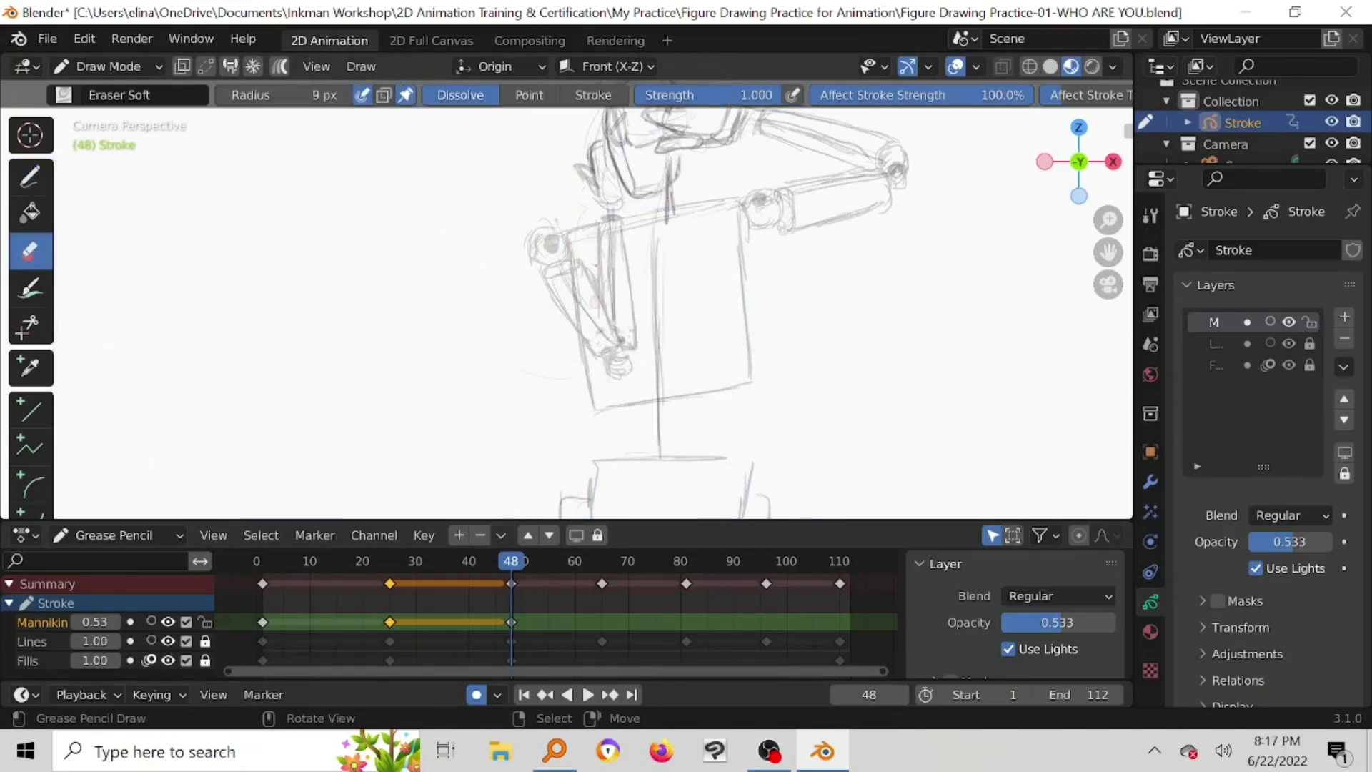
mouse_move(598, 290)
mouse_down()
mouse_move(594, 345)
mouse_move(591, 309)
mouse_move(615, 328)
mouse_move(616, 275)
mouse_move(623, 326)
mouse_move(608, 246)
mouse_up()
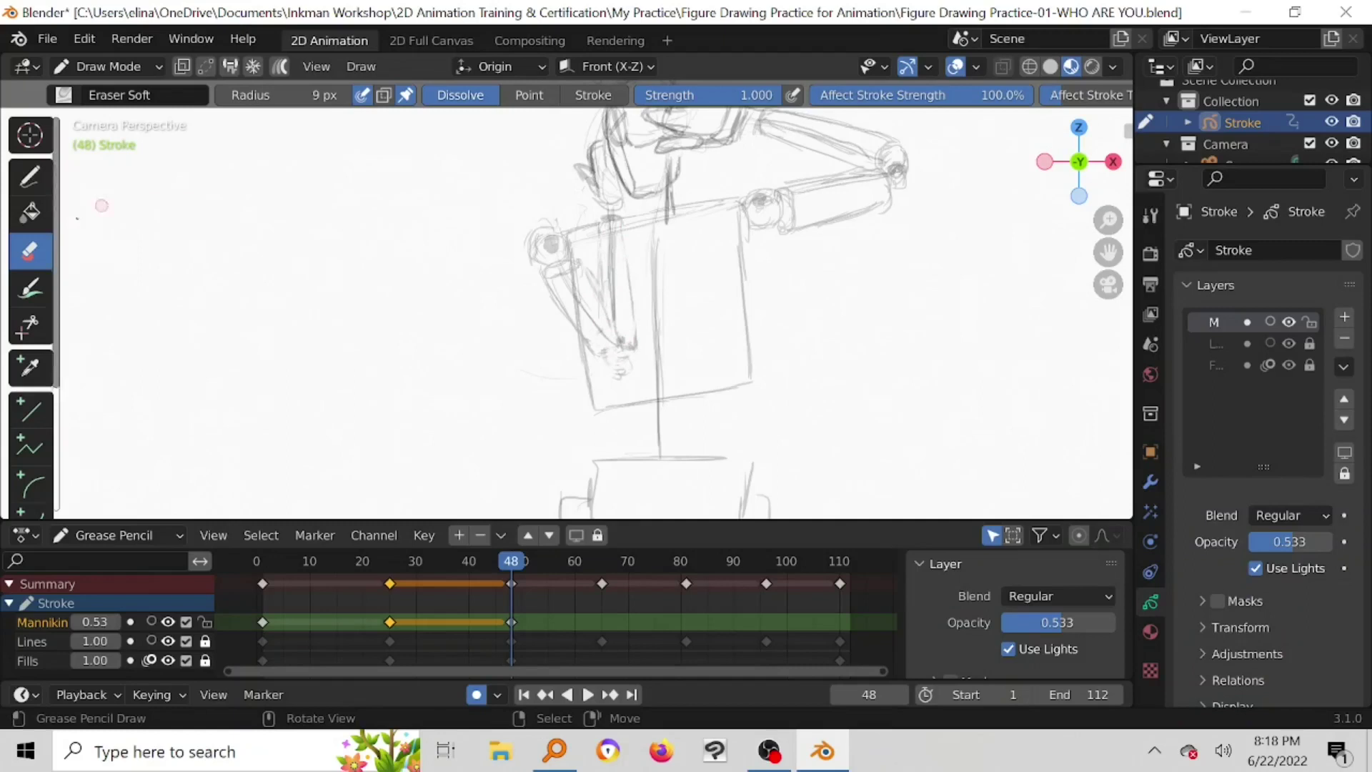
Step: Restate the bent arm's elbow joint with light pencil strokes beside the torso
click(29, 178)
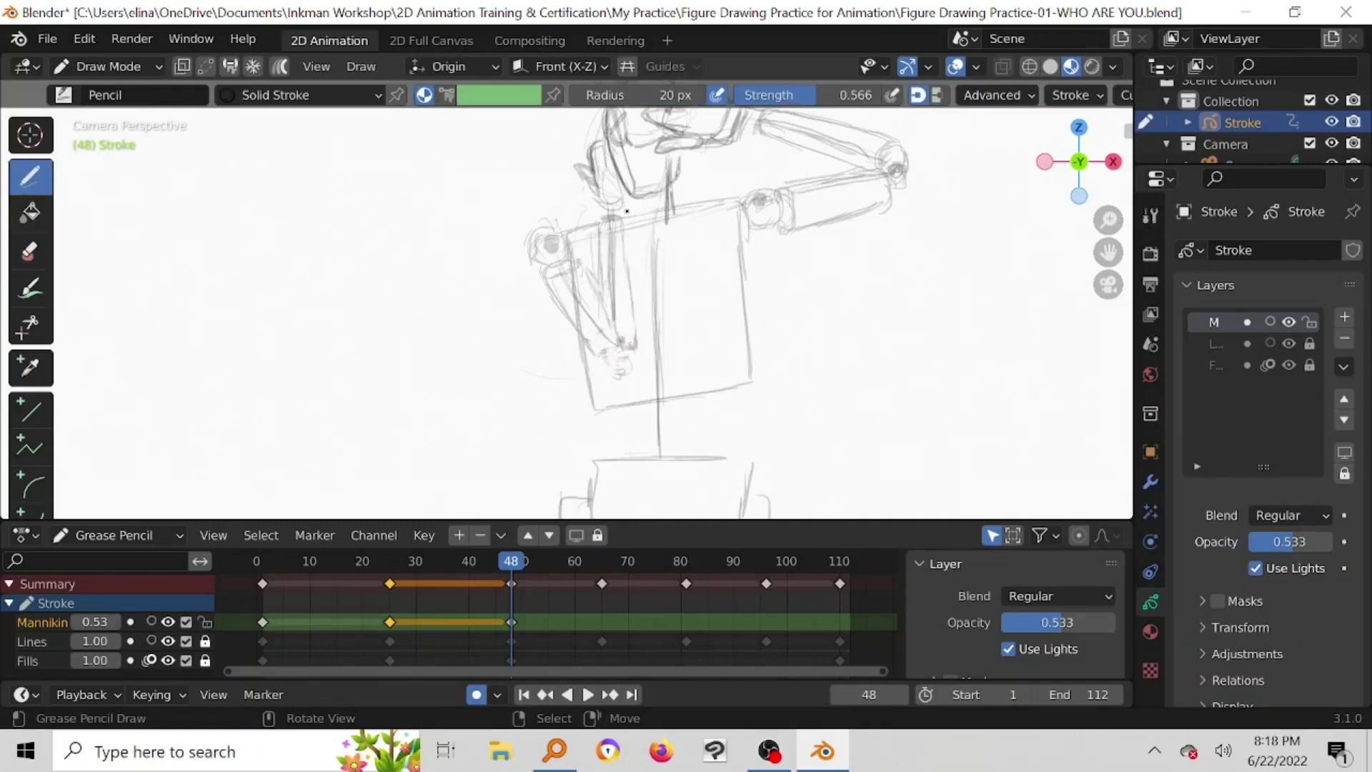
scroll(643, 307, down, 3)
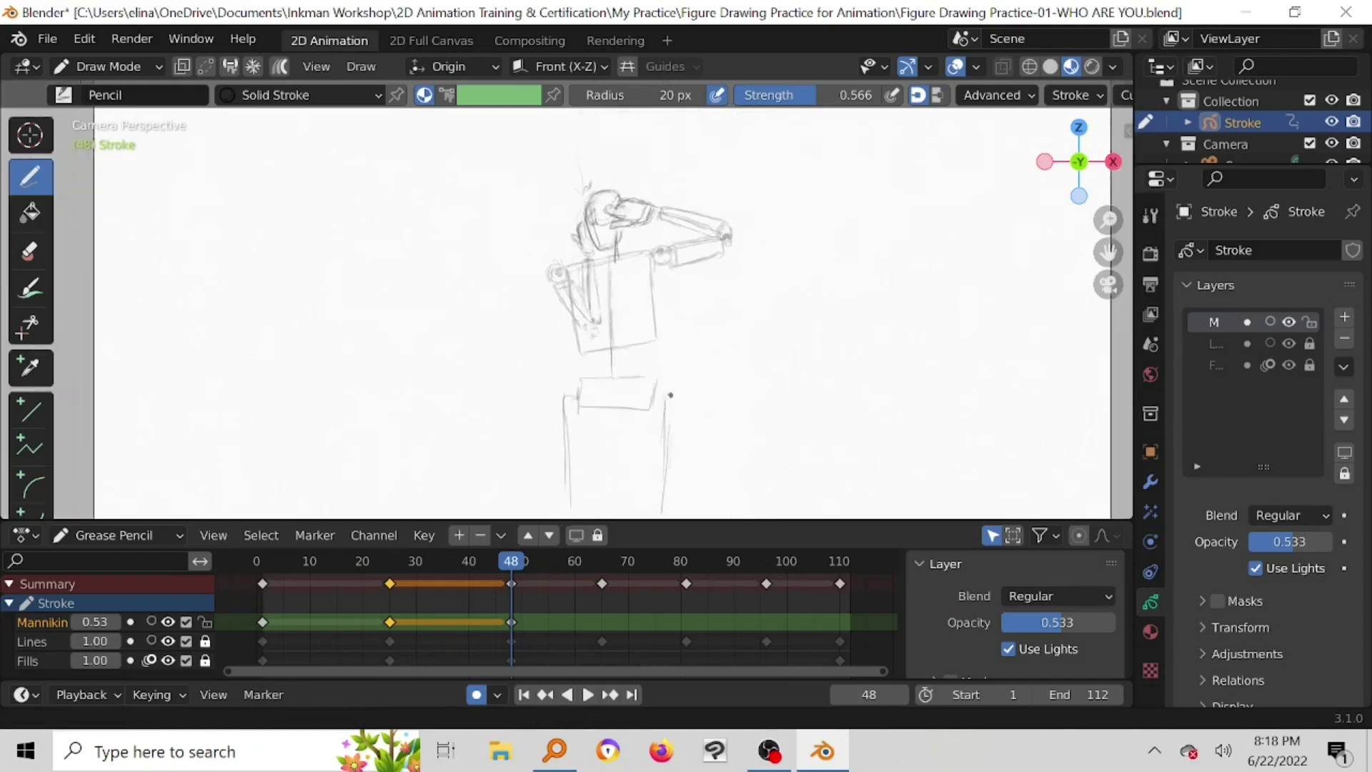
scroll(670, 395, down, 2)
scroll(674, 398, up, 5)
scroll(676, 324, down, 2)
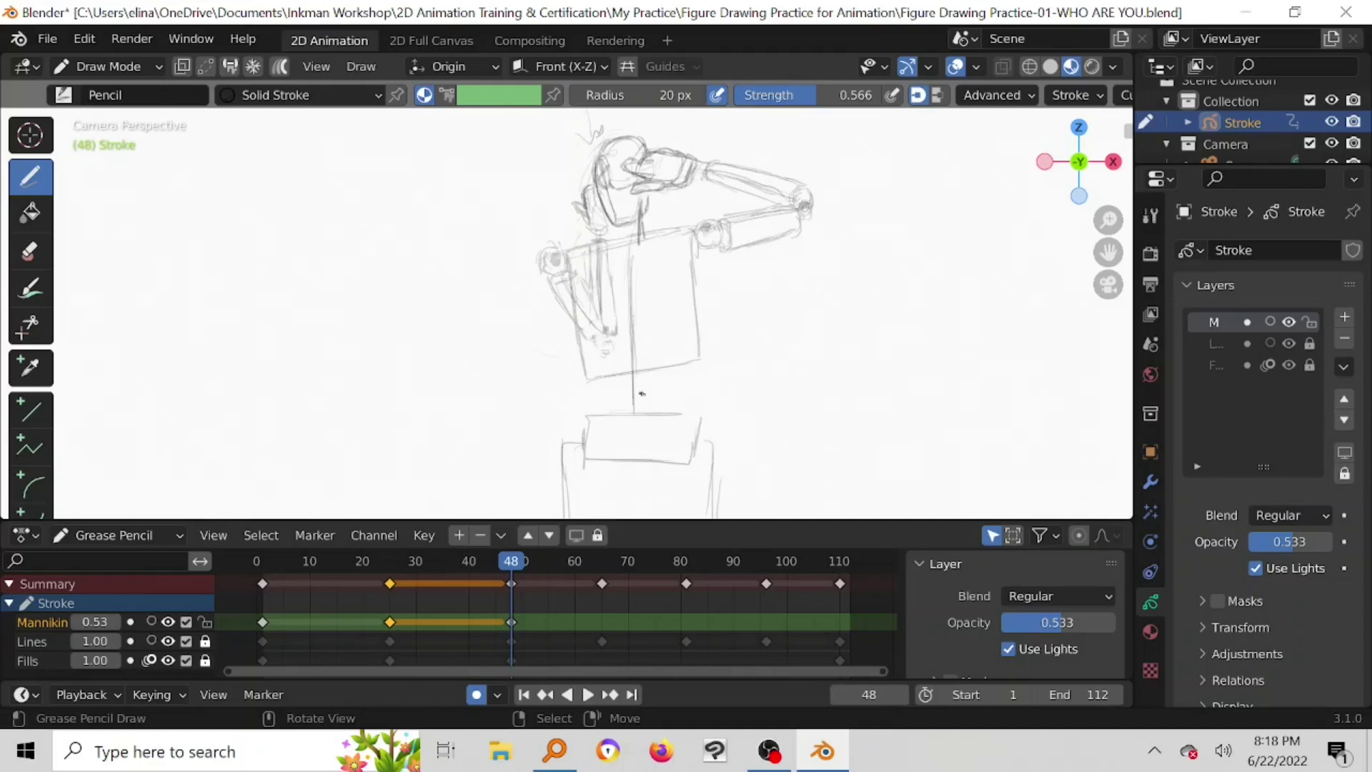
scroll(618, 361, up, 1)
mouse_move(618, 361)
ctrl+middle_down()
mouse_move(636, 406)
mouse_move(647, 303)
mouse_move(651, 346)
ctrl+middle_up()
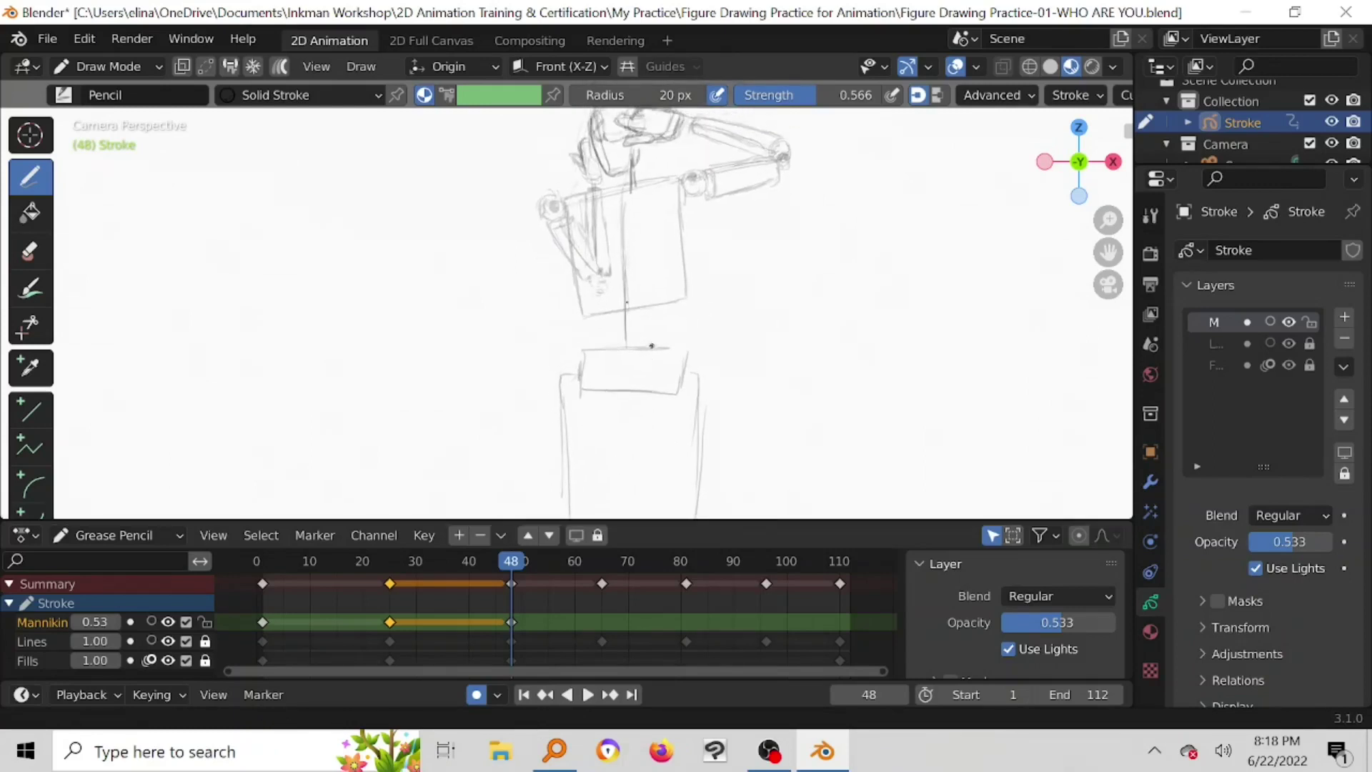
drag(599, 285, 590, 288)
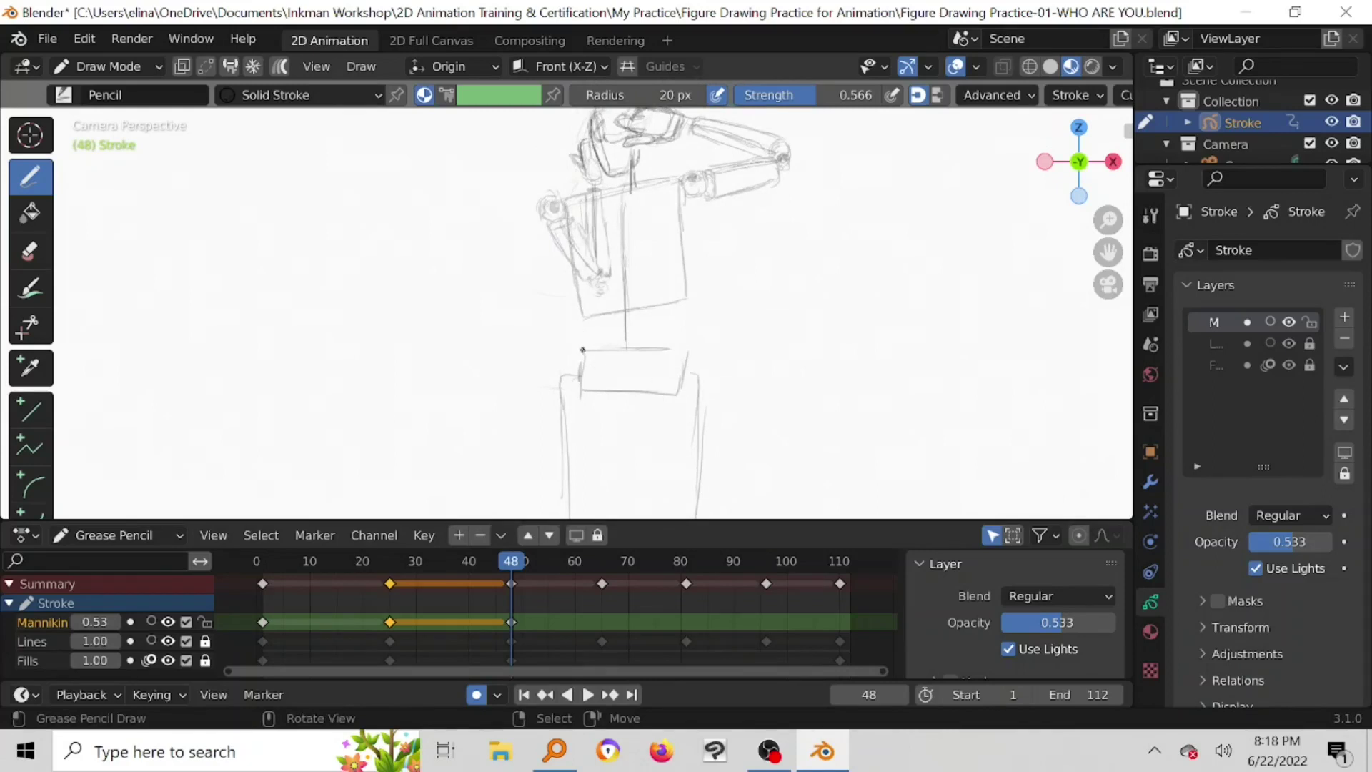
Step: Draw the pelvis block's upper edge and rounded underside below the torso, with onion skinning on for the Mannikin layer
drag(580, 353, 661, 354)
click(150, 620)
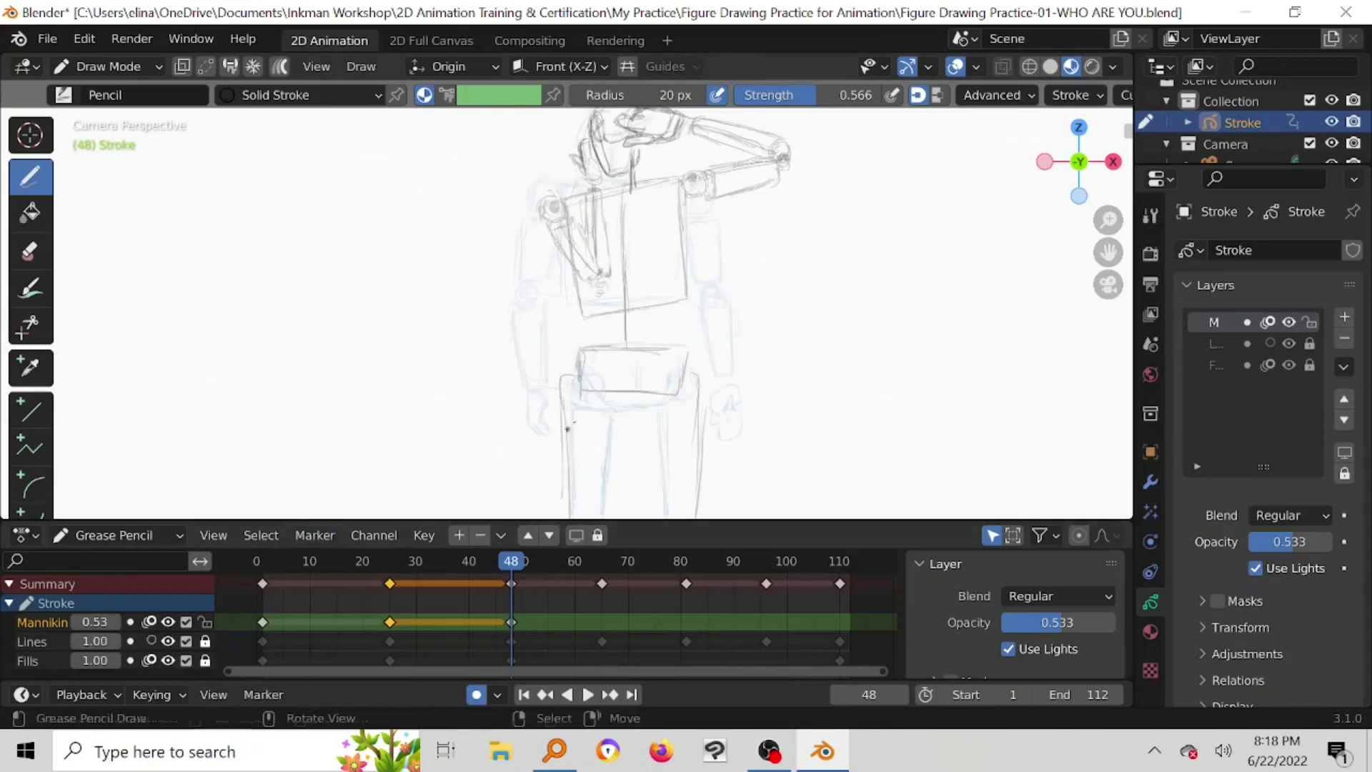
drag(592, 394, 677, 379)
Step: Pencil both thighs below the pelvis as tapered blocks, with inner and outer side lines and lower ends at the knees
ctrl+middle_drag(654, 408, 701, 289)
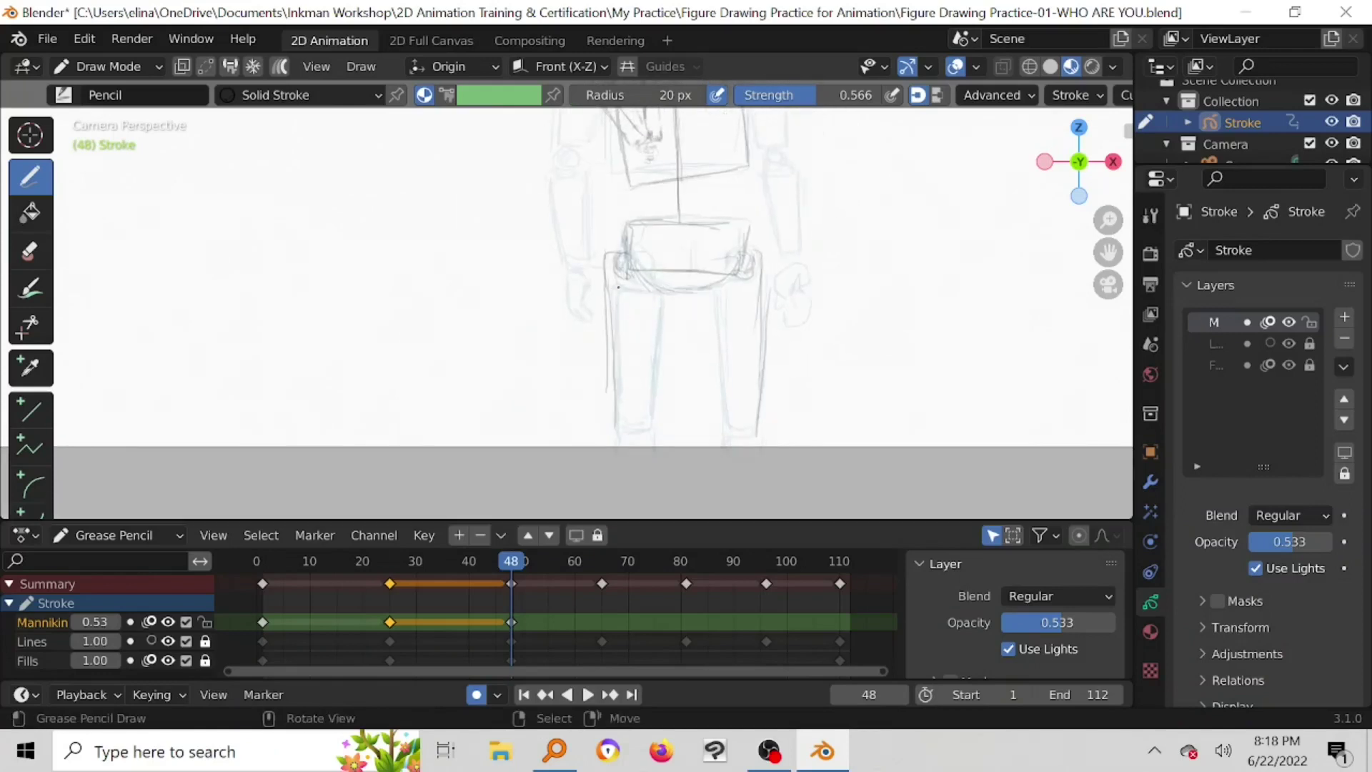
drag(619, 283, 632, 285)
mouse_move(647, 430)
mouse_down()
mouse_move(657, 337)
mouse_move(615, 390)
mouse_move(621, 432)
mouse_up()
mouse_move(718, 289)
mouse_down()
mouse_move(755, 280)
mouse_move(696, 292)
mouse_move(724, 309)
mouse_move(724, 433)
mouse_up()
drag(761, 319, 758, 394)
drag(760, 343, 751, 440)
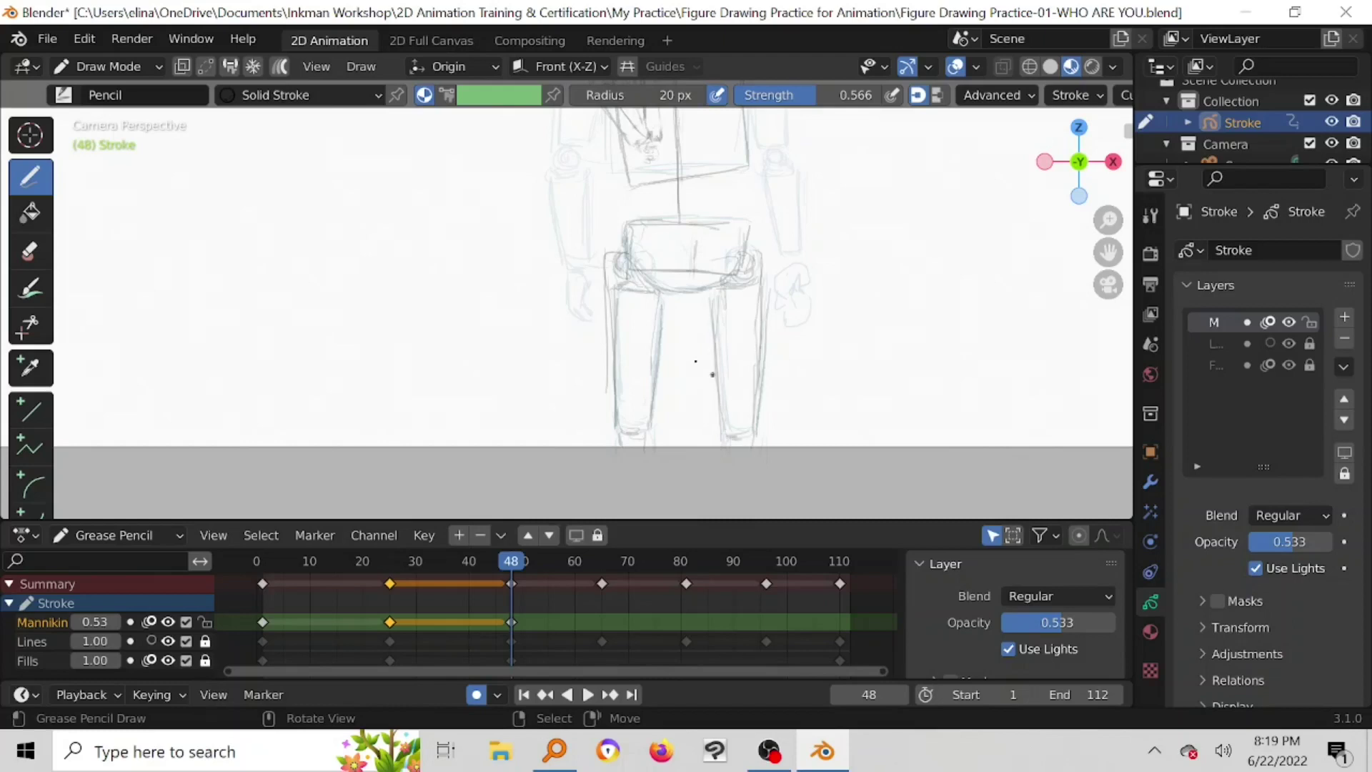
Step: Turn off onion skinning for the Mannikin layer and check its drawing by hiding and showing the layer
shift+middle_drag(653, 328, 668, 427)
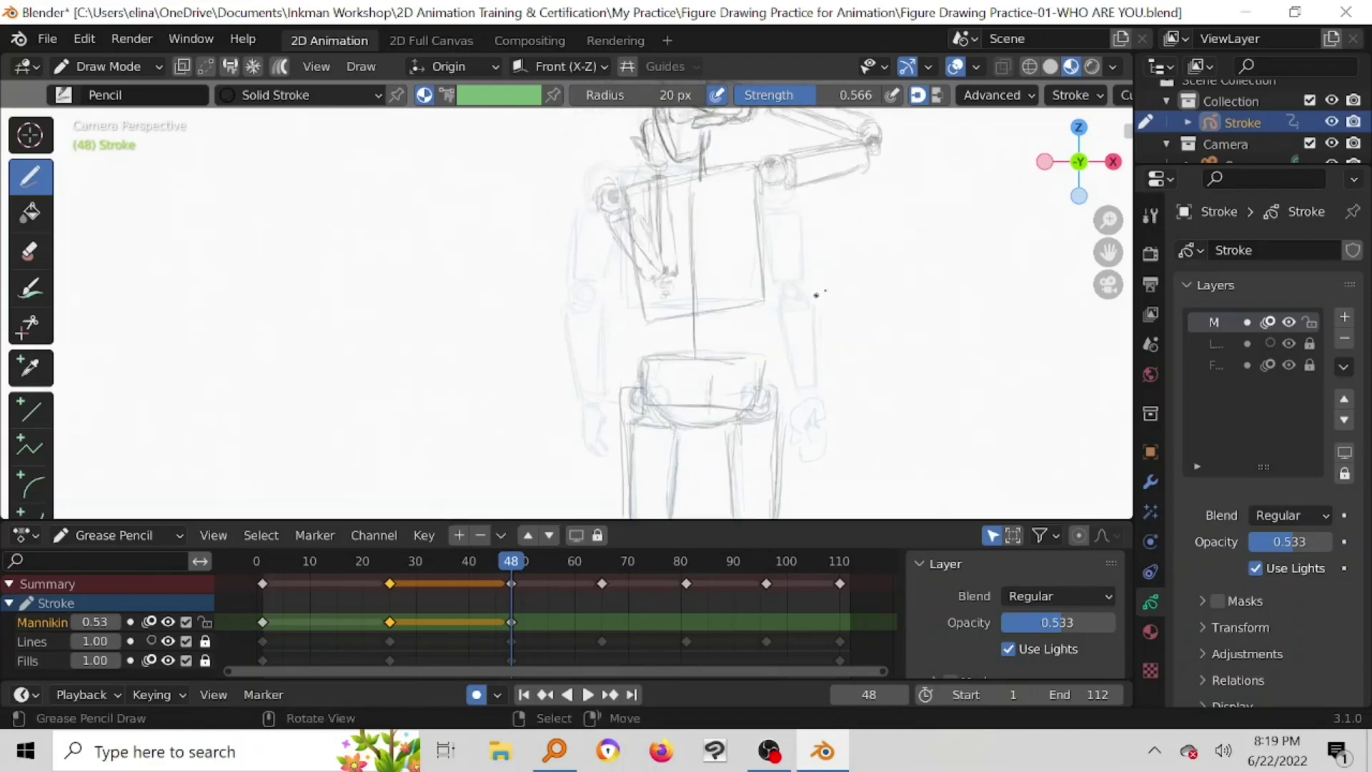
click(148, 621)
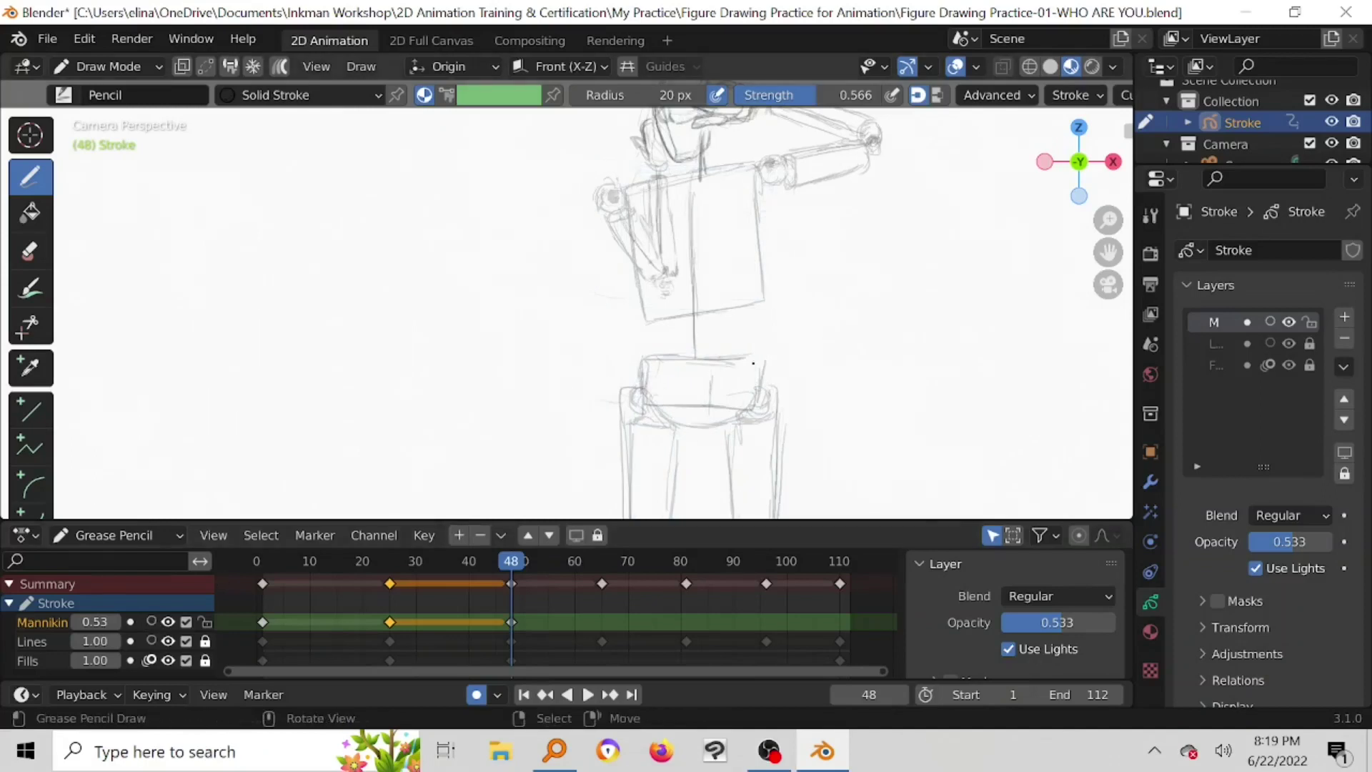
click(30, 251)
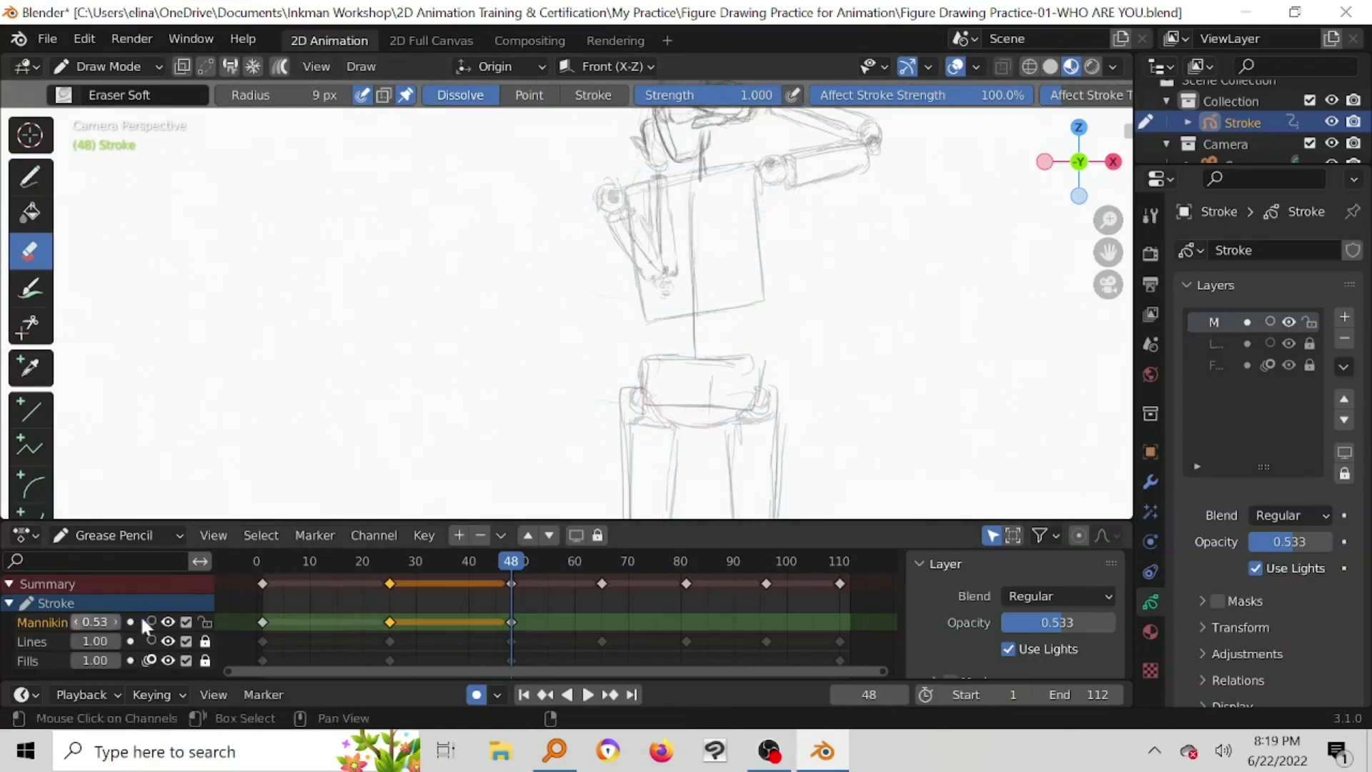
click(167, 621)
click(169, 620)
Step: Lower the Lines layer's opacity to 0.70 and compare the figure with that layer hidden and shown
click(59, 642)
drag(114, 640, 88, 650)
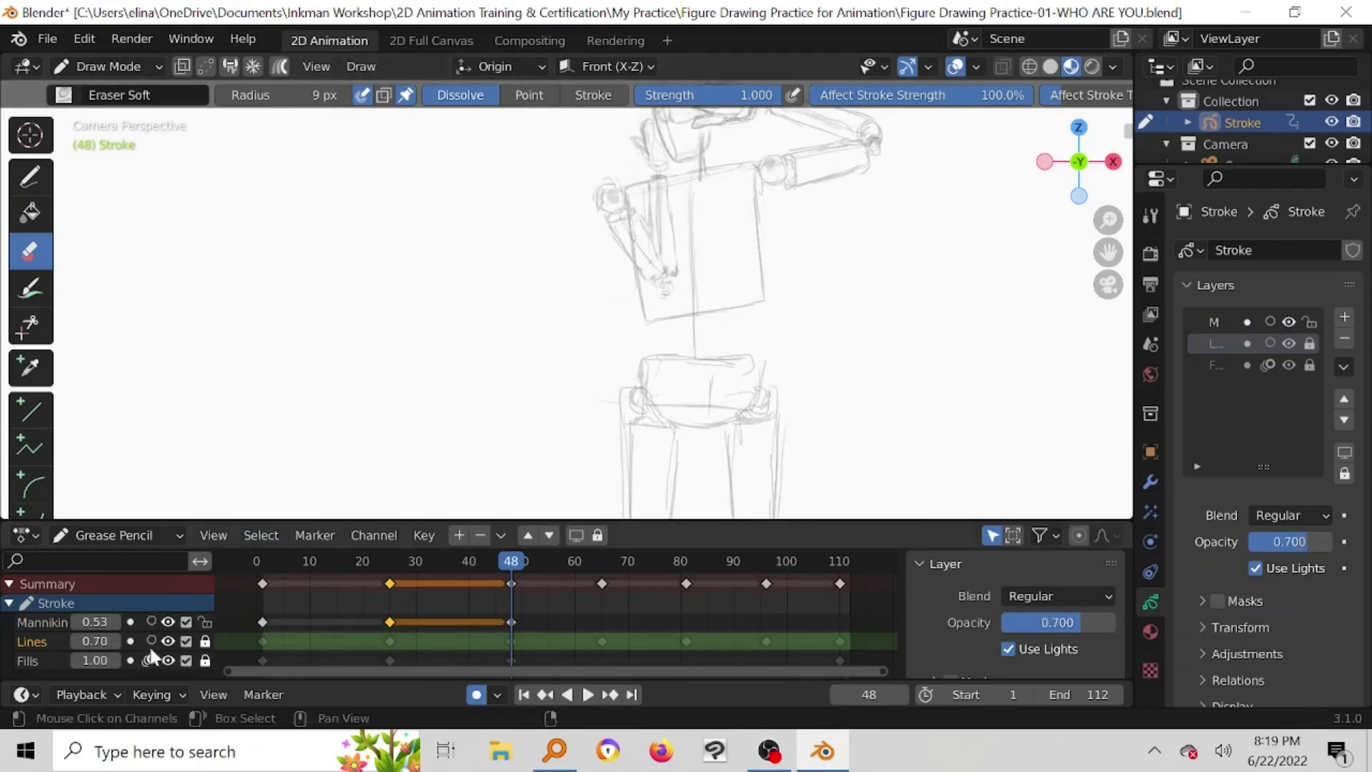
click(168, 643)
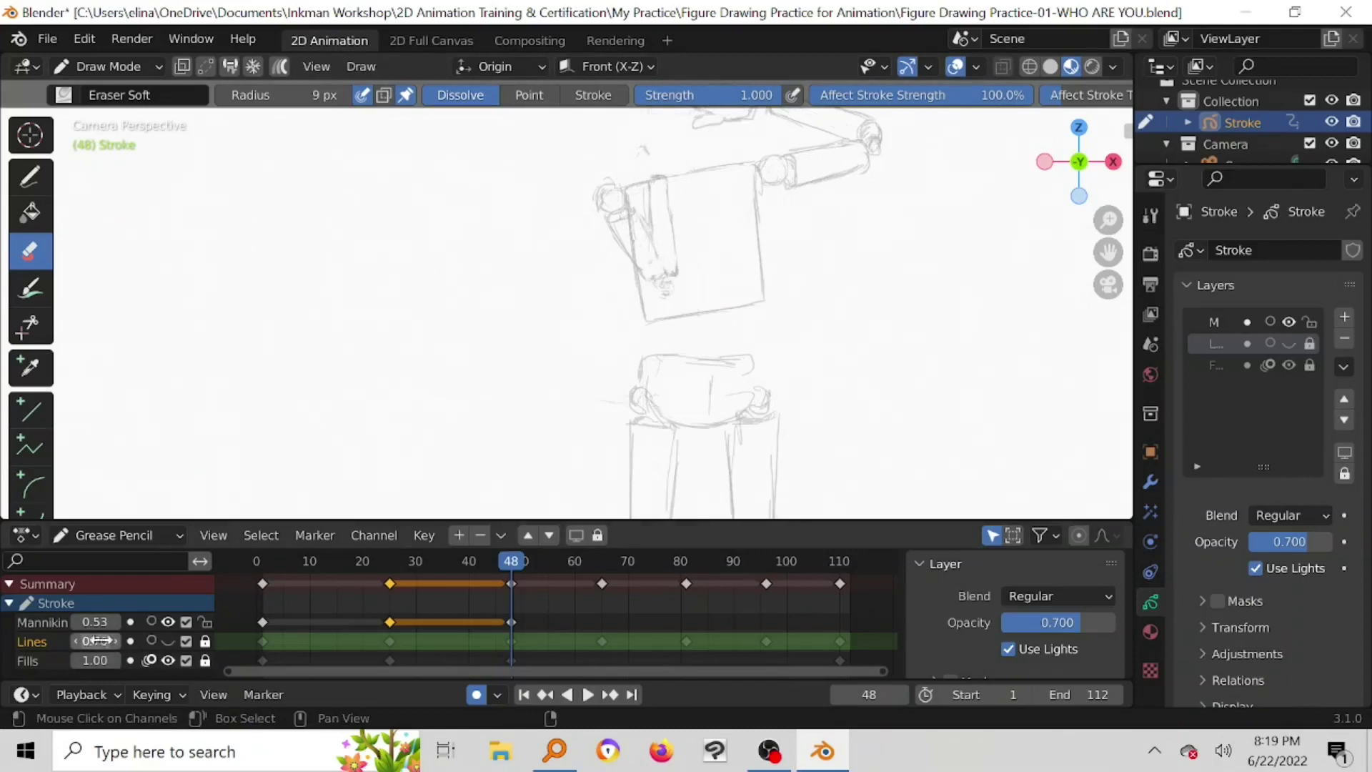
click(167, 641)
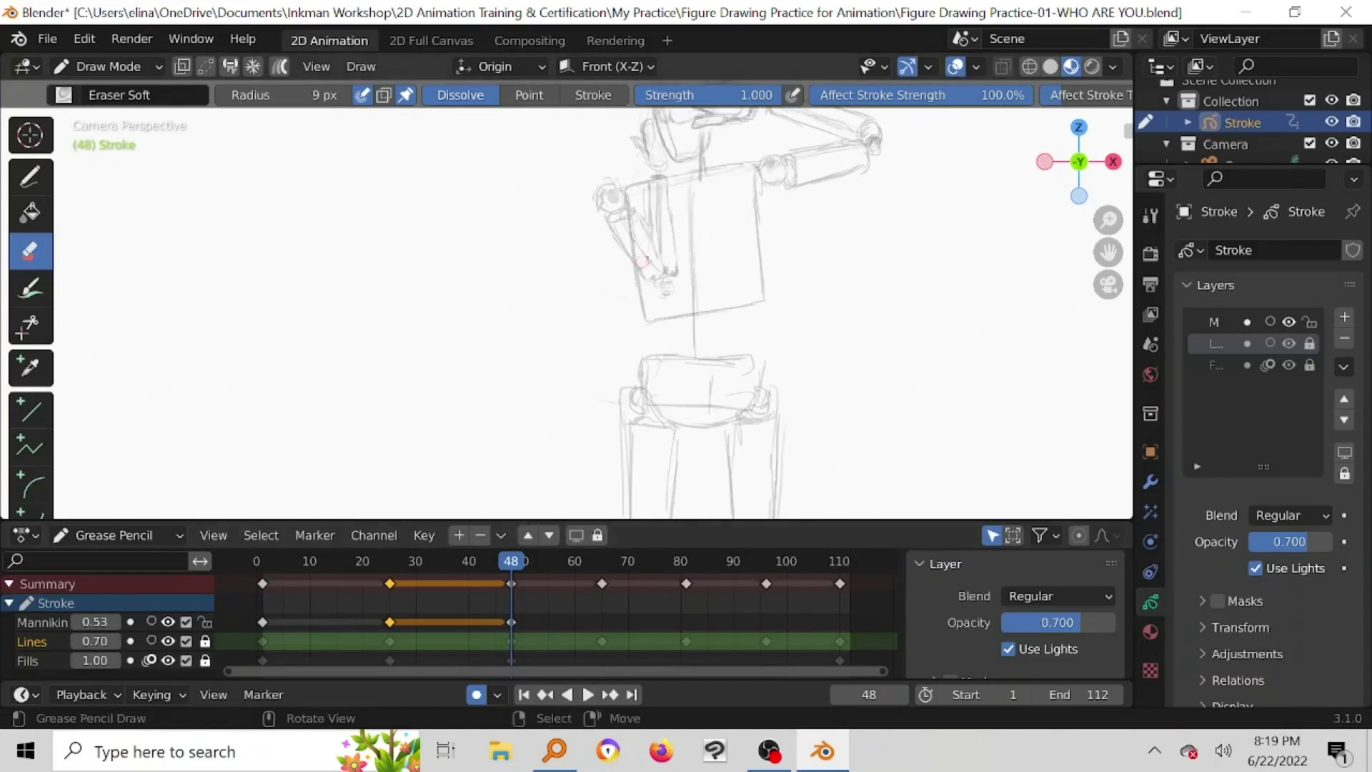
scroll(657, 332, down, 5)
scroll(657, 332, up, 6)
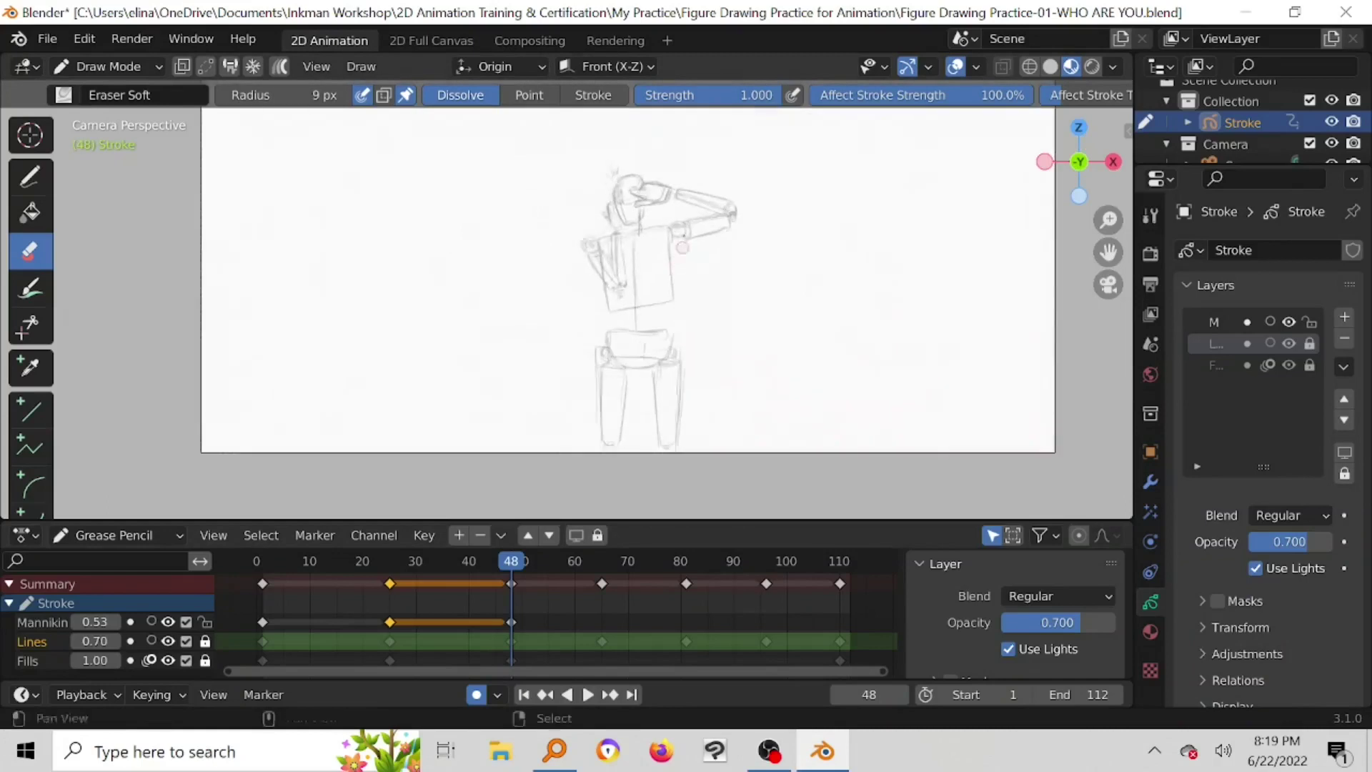
scroll(658, 337, up, 3)
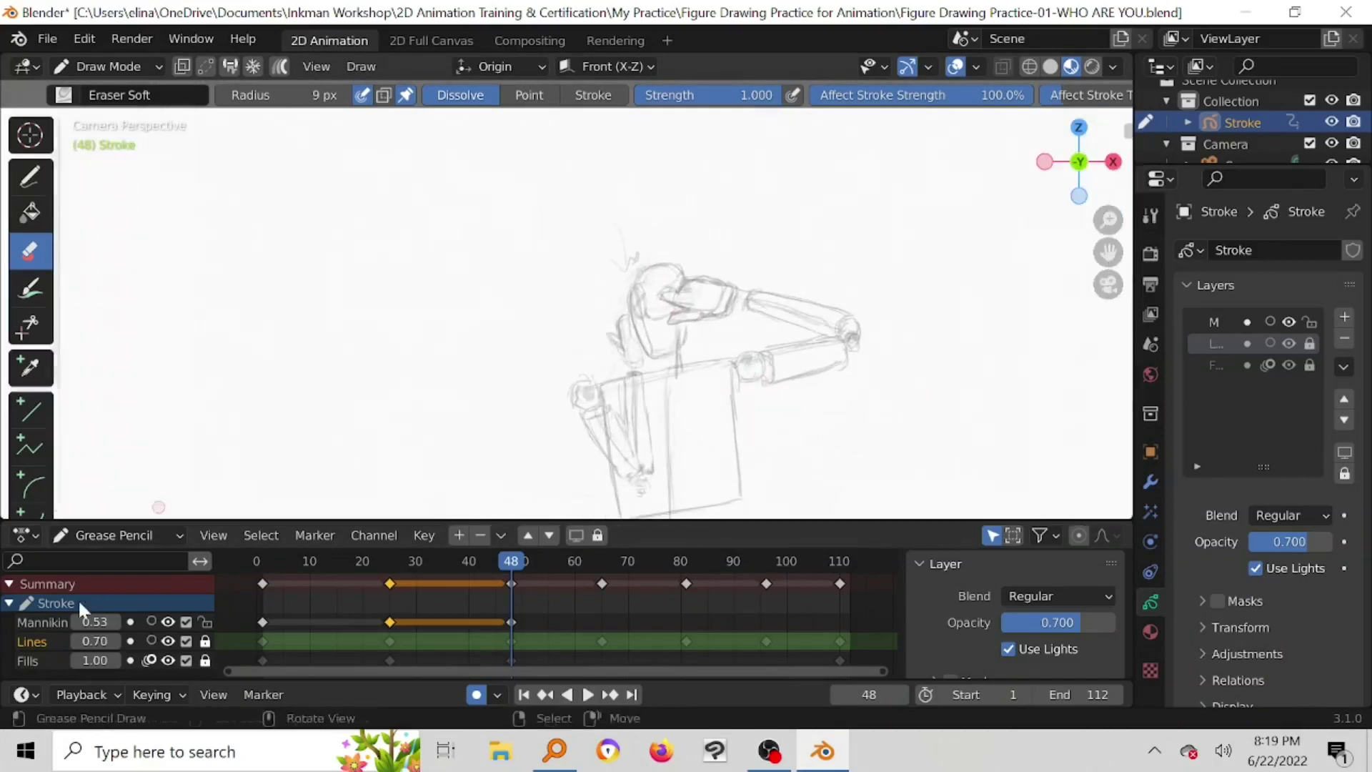
Step: On the Mannikin layer, pencil the head's side and chin line, checking it with the Lines layer briefly hidden
click(40, 623)
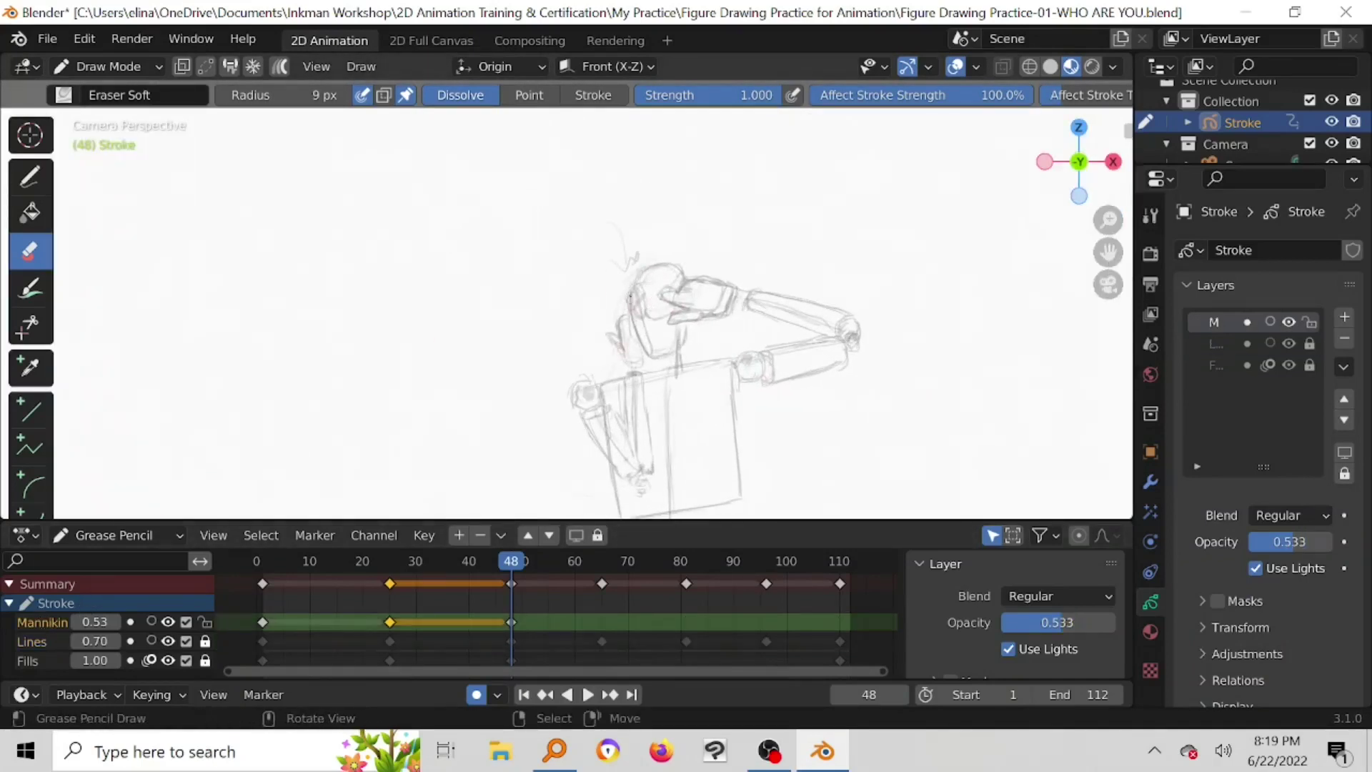
key(d)
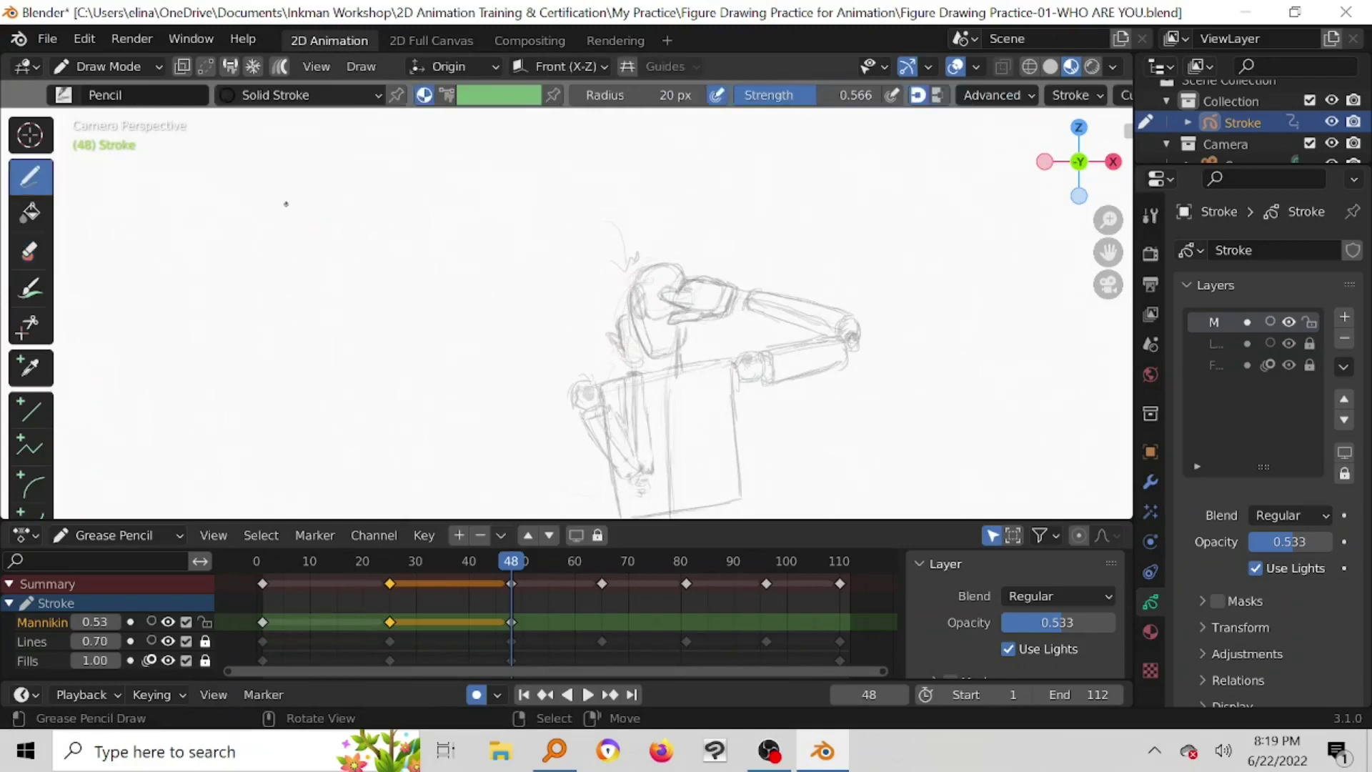
drag(632, 296, 667, 352)
click(168, 641)
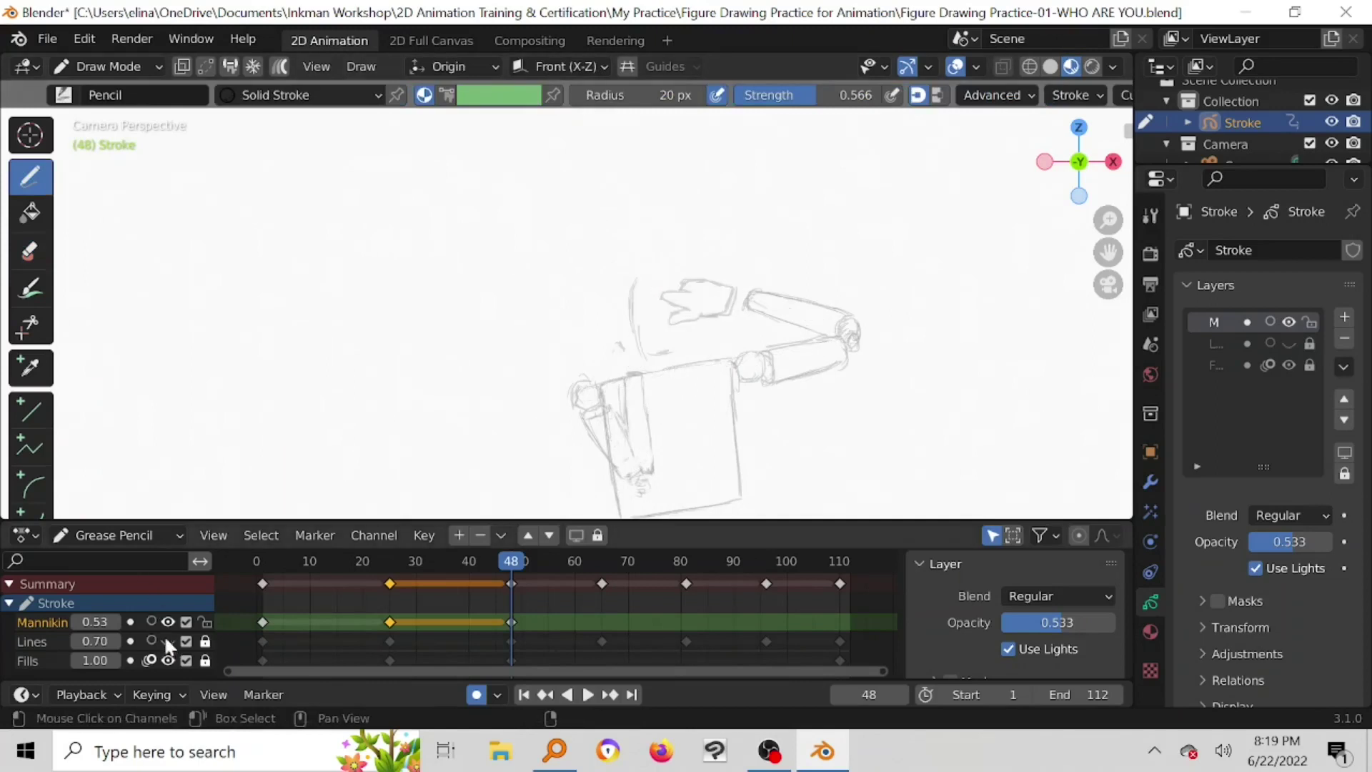
click(166, 639)
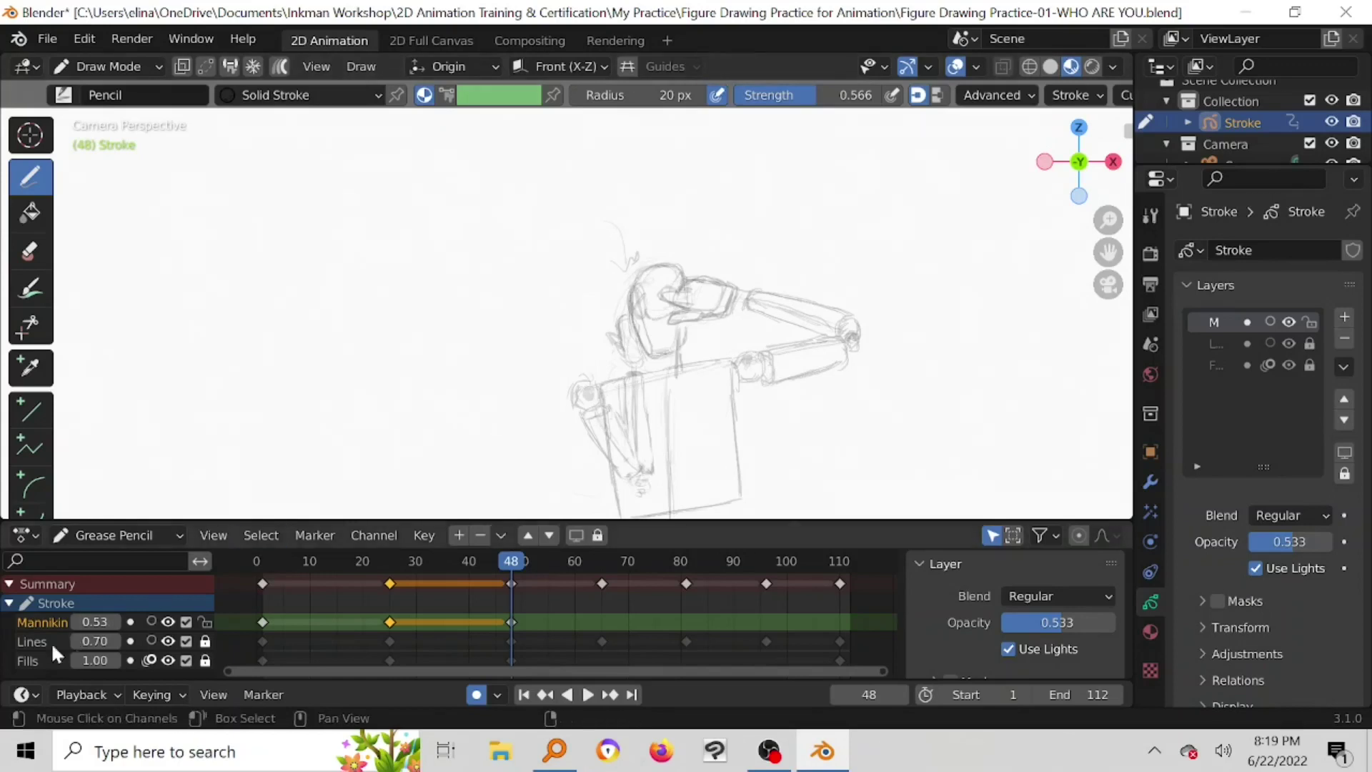
Step: Set the Lines layer's opacity to 0.30 and pencil the hand beside the face and the jaw outline
drag(93, 641, 80, 644)
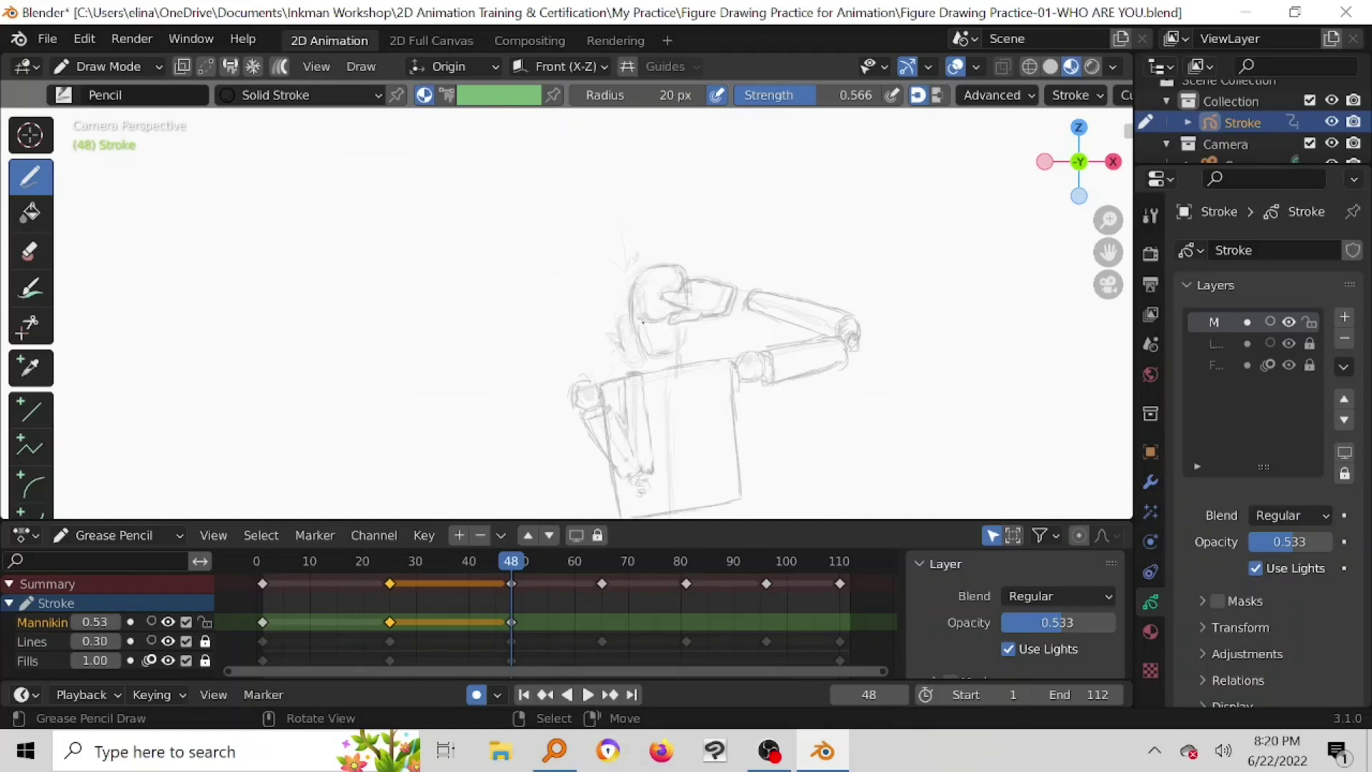
drag(608, 332, 618, 349)
mouse_move(632, 323)
mouse_down()
mouse_move(637, 354)
mouse_move(675, 366)
mouse_move(681, 346)
mouse_up()
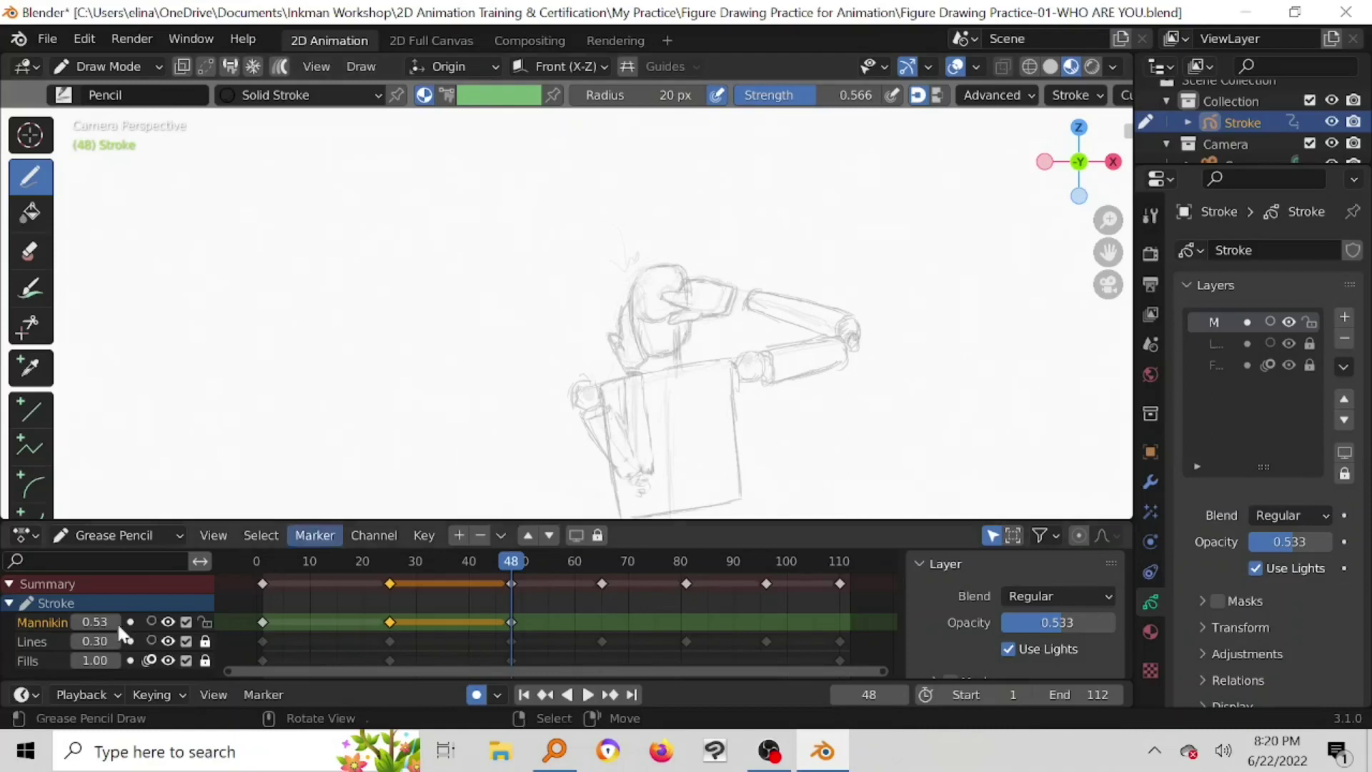
click(167, 641)
click(168, 641)
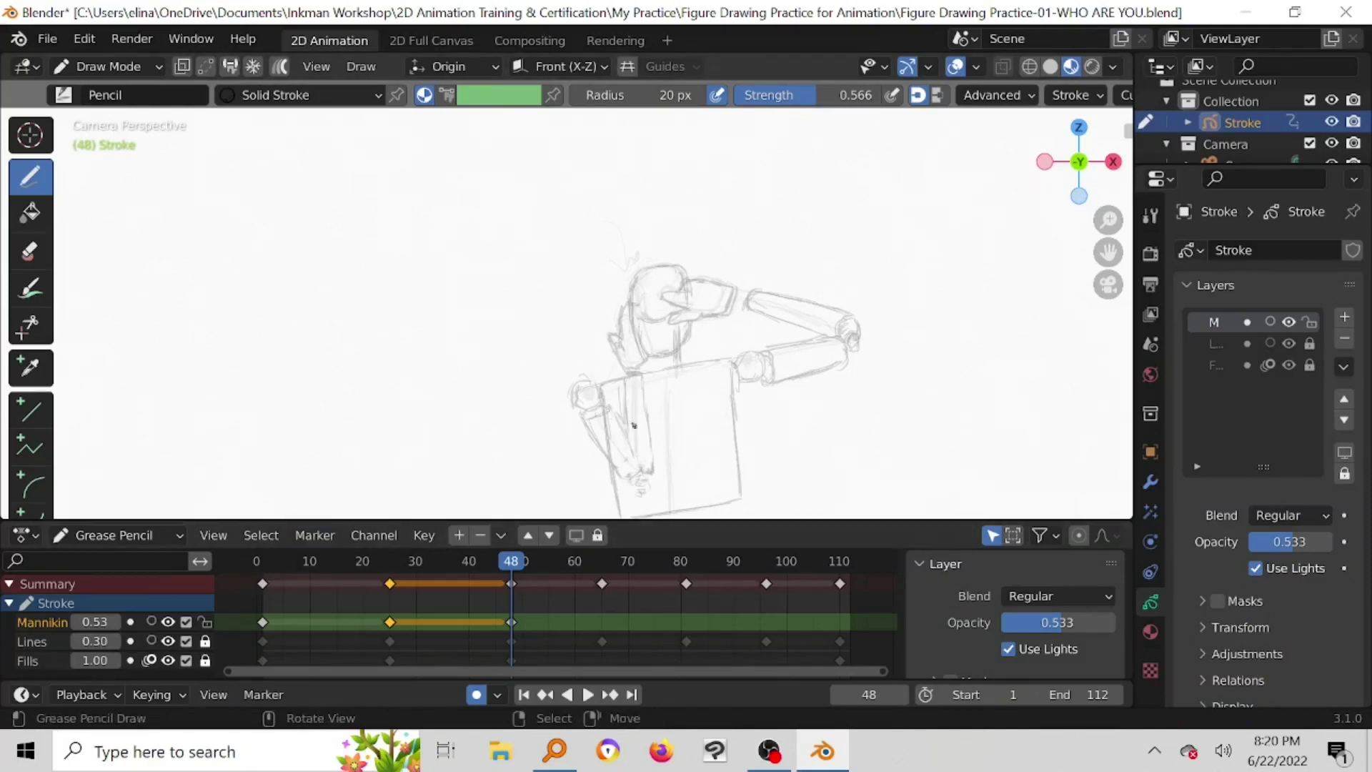
Step: Hide the Lines layer and inspect the mannequin's torso, pelvis and thighs at frame 48
mouse_move(633, 425)
shift+middle_down()
mouse_move(659, 425)
mouse_move(641, 250)
shift+middle_up()
click(169, 641)
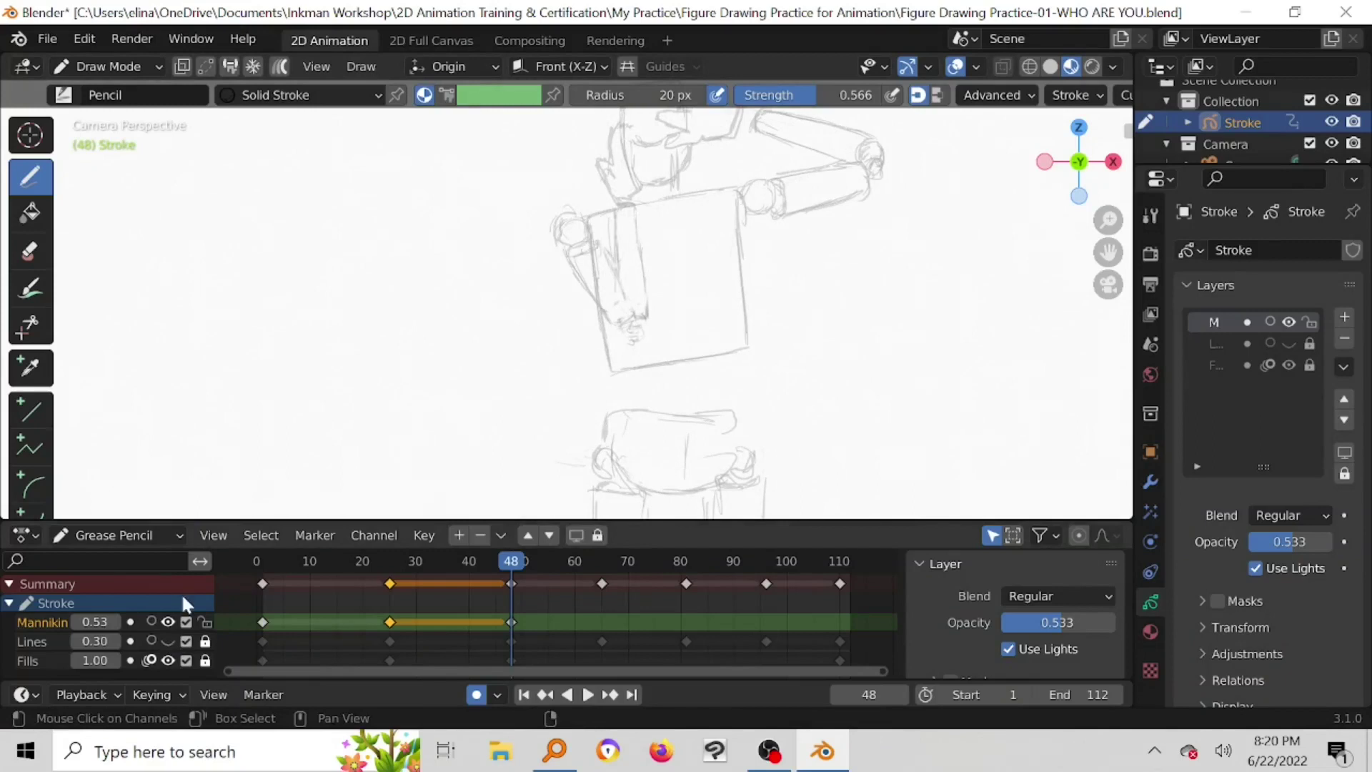
scroll(565, 300, up, 2)
scroll(668, 371, down, 2)
shift+middle_drag(698, 395, 690, 224)
scroll(690, 171, up, 1)
Step: Move to frame 65, show the Lines layer and turn on its onion skinning as reference for the new pose
key(space)
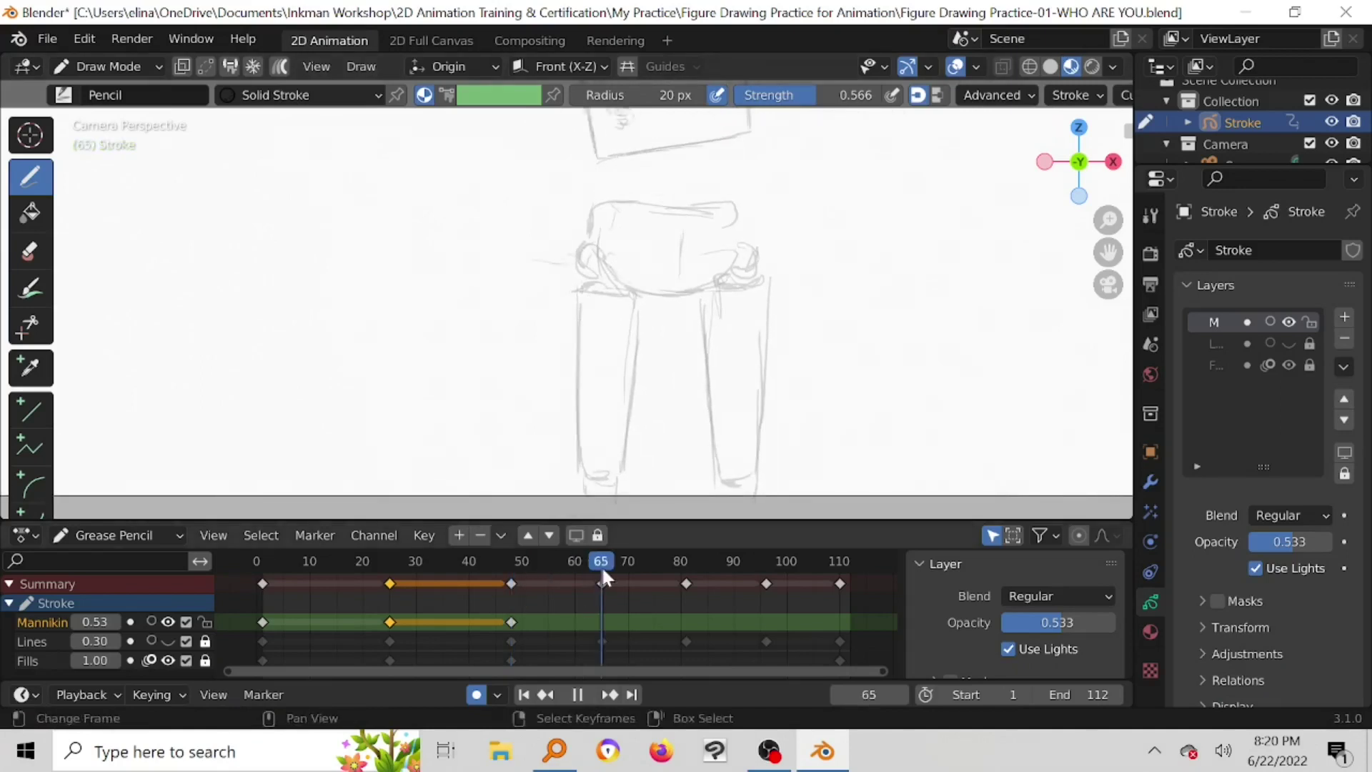
key(space)
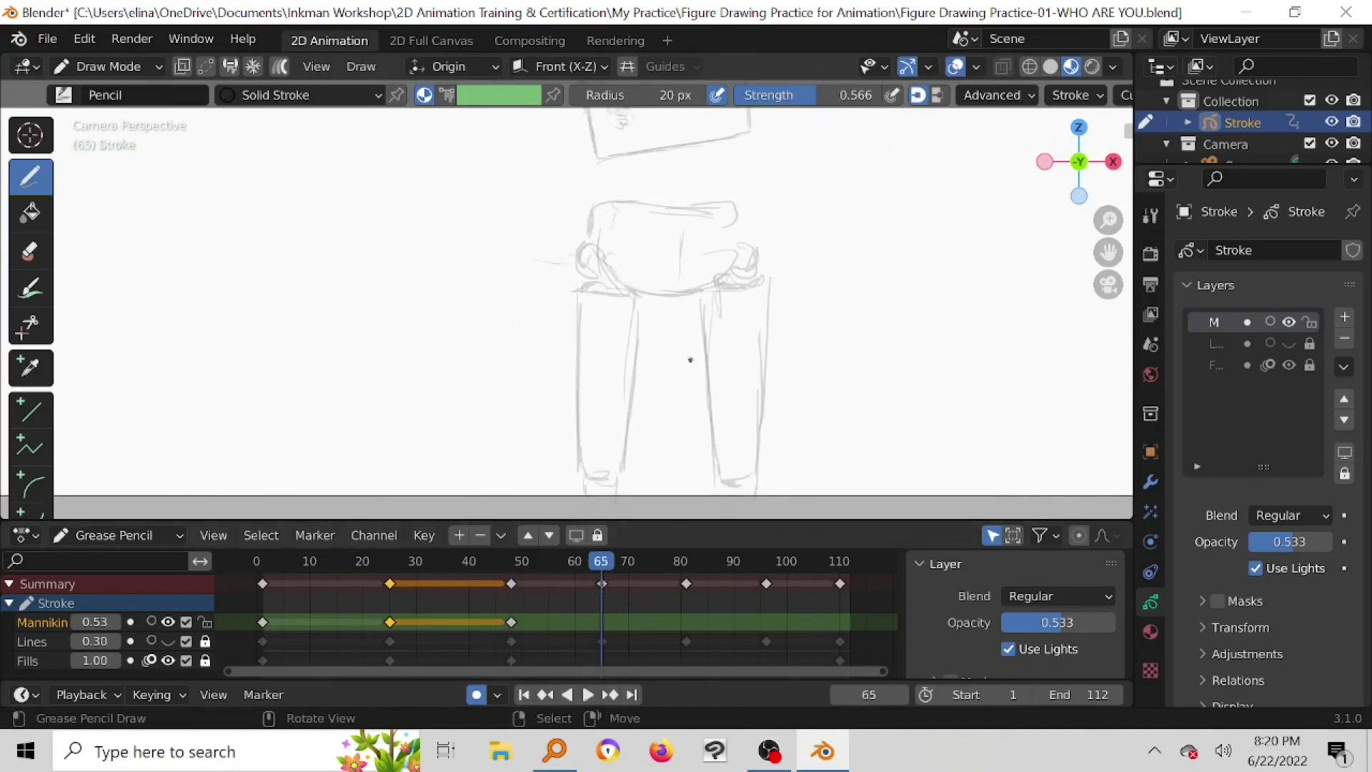
click(168, 641)
click(151, 641)
scroll(610, 327, down, 8)
scroll(610, 327, up, 8)
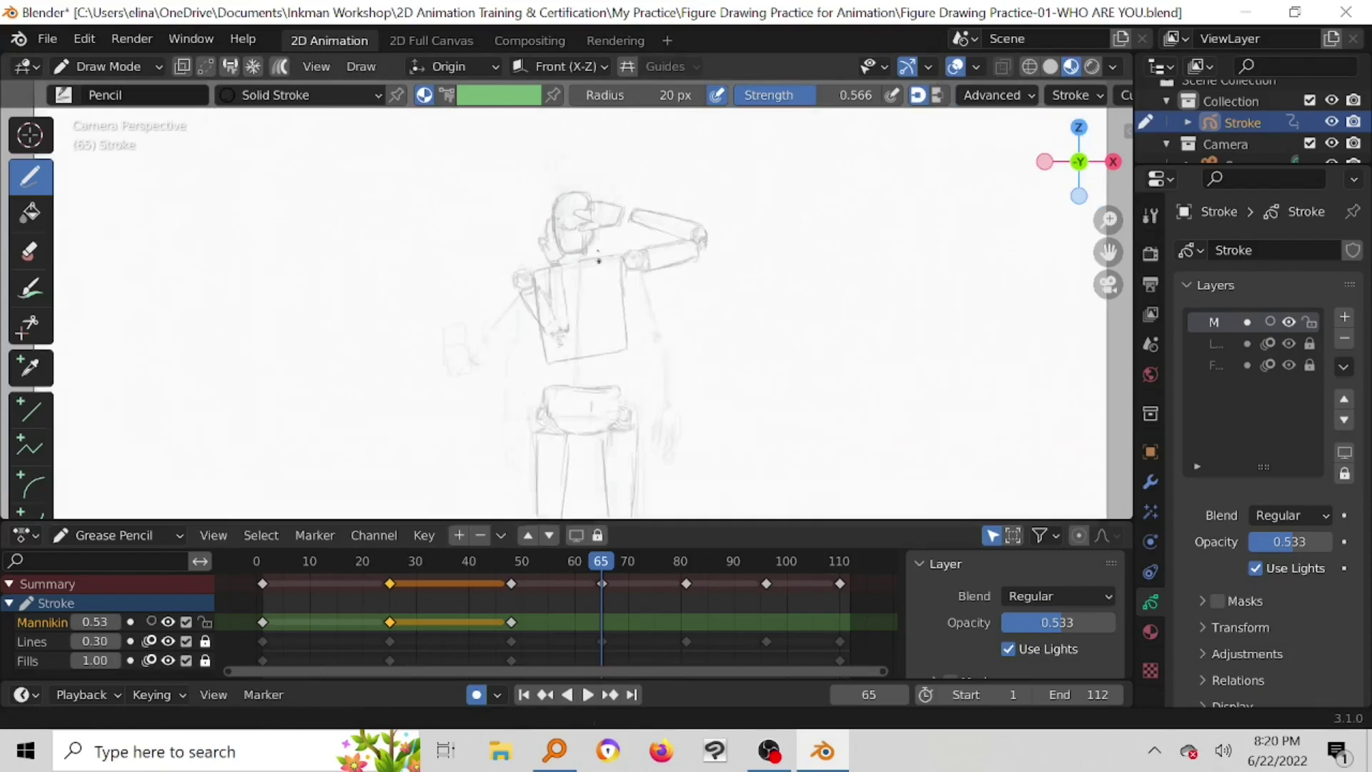
scroll(598, 261, up, 2)
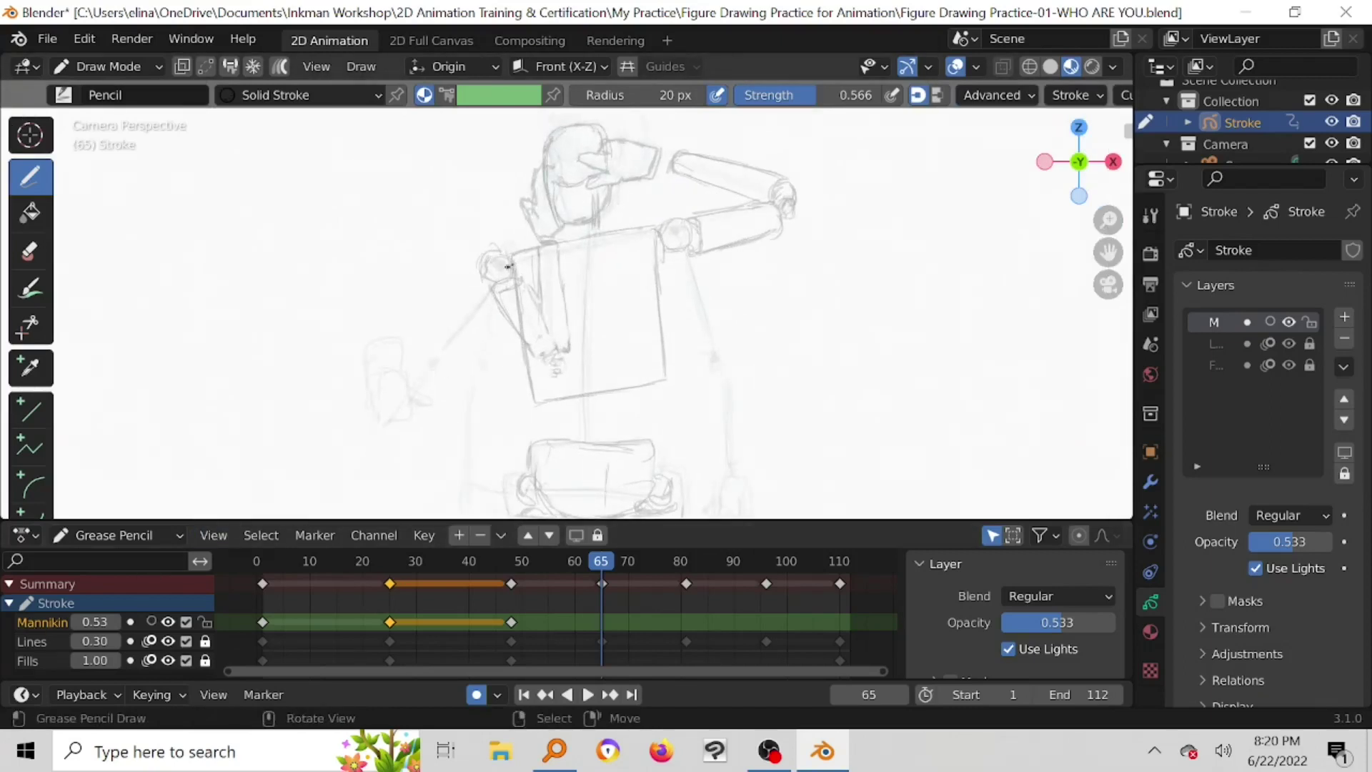
Step: Start the frame 65 pose by drawing the outstretched arm's shoulder joint, upper arm, elbow and forearm over the rough lines
click(519, 256)
drag(484, 281, 486, 291)
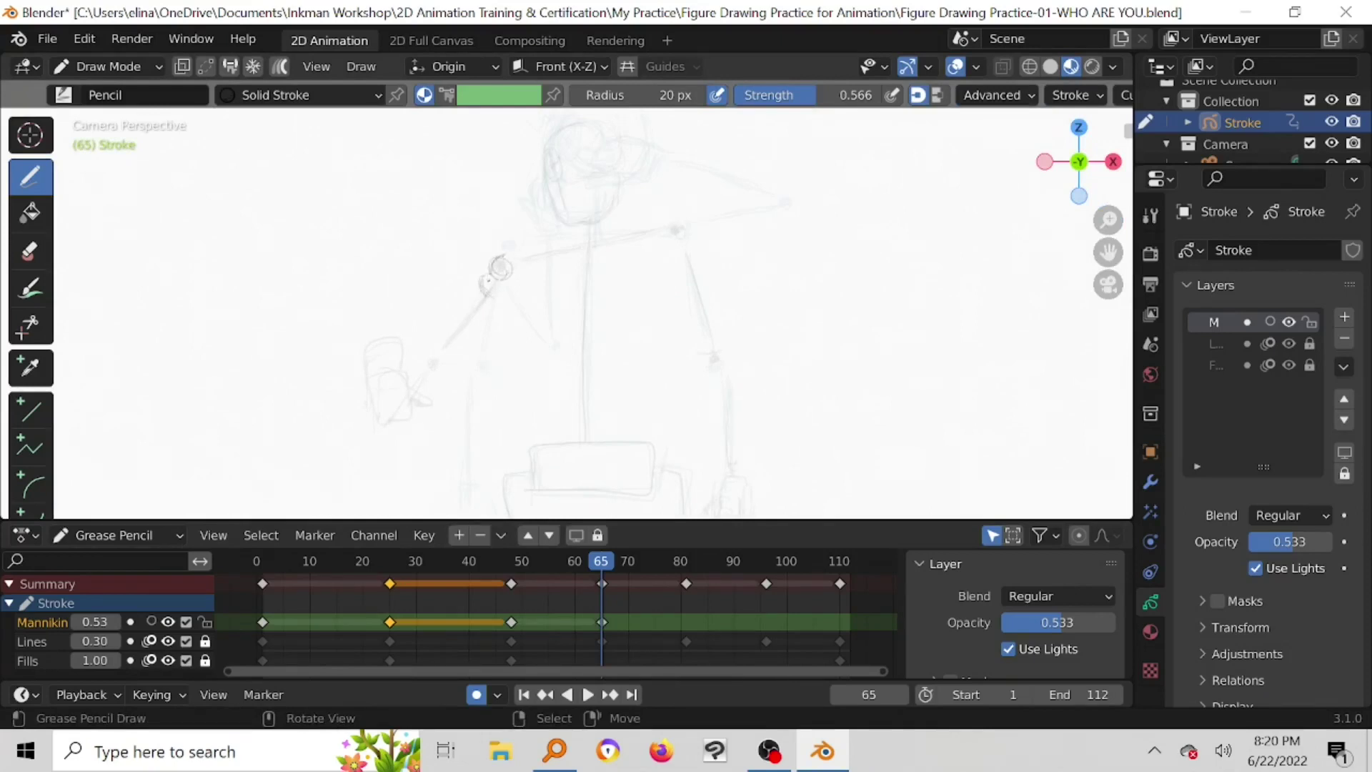
drag(474, 286, 439, 337)
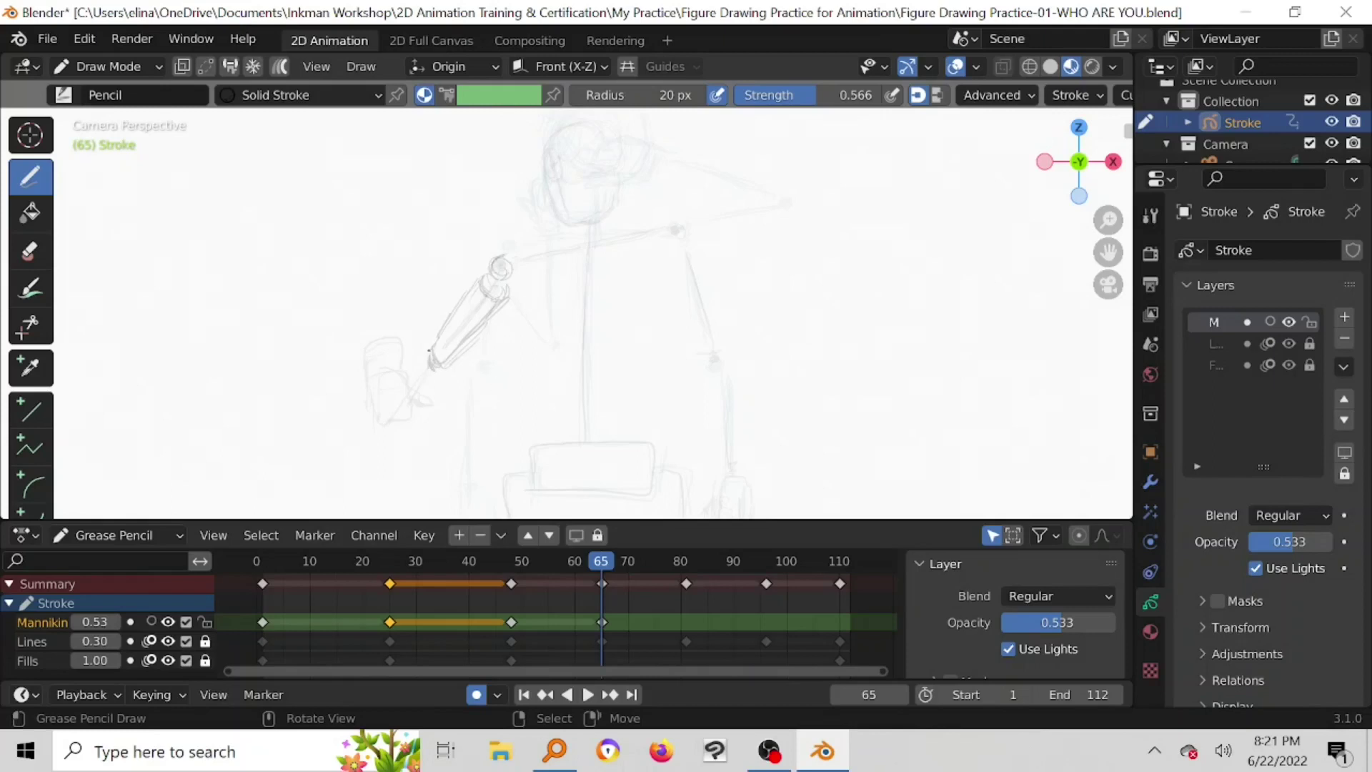
drag(424, 364, 393, 404)
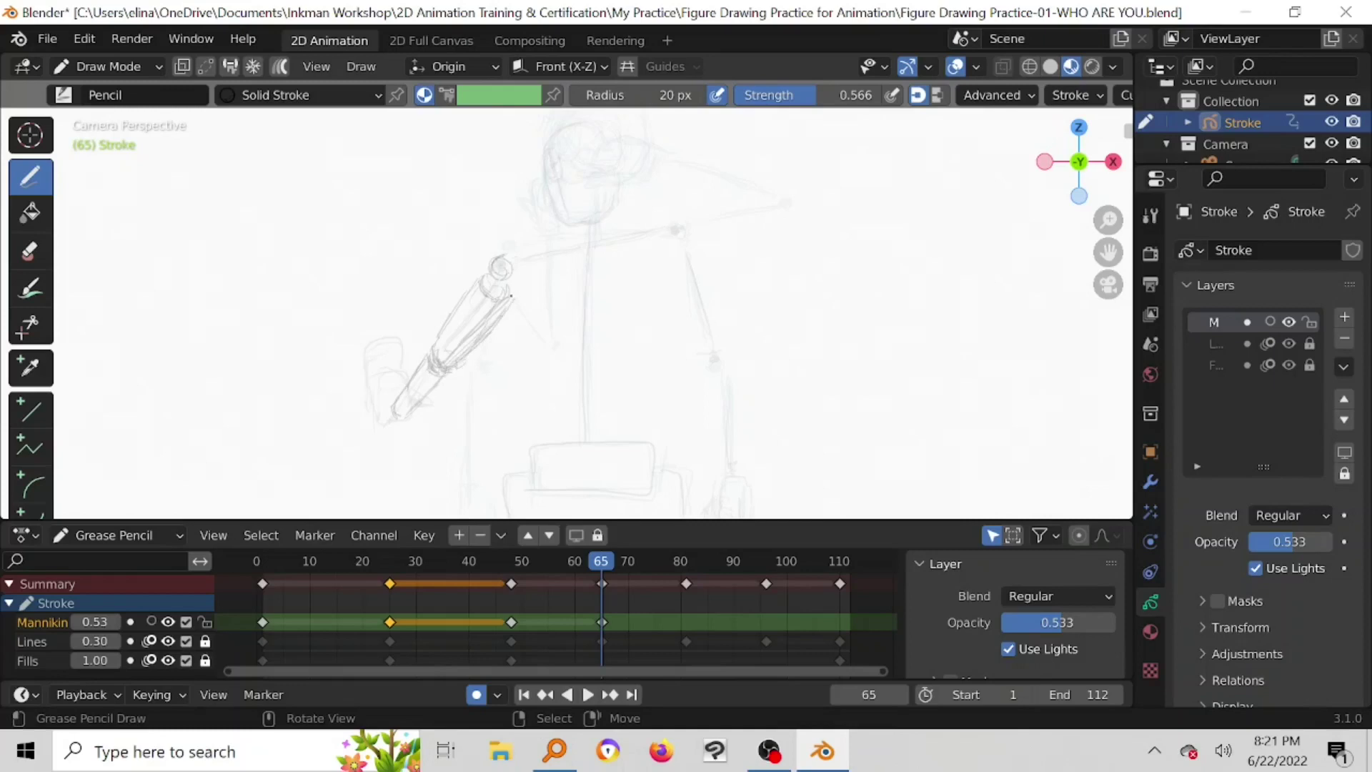
Step: Close the upper arm's end under the shoulder joint and soft-erase the excess lines along the upper arm
drag(511, 295, 515, 289)
key(e)
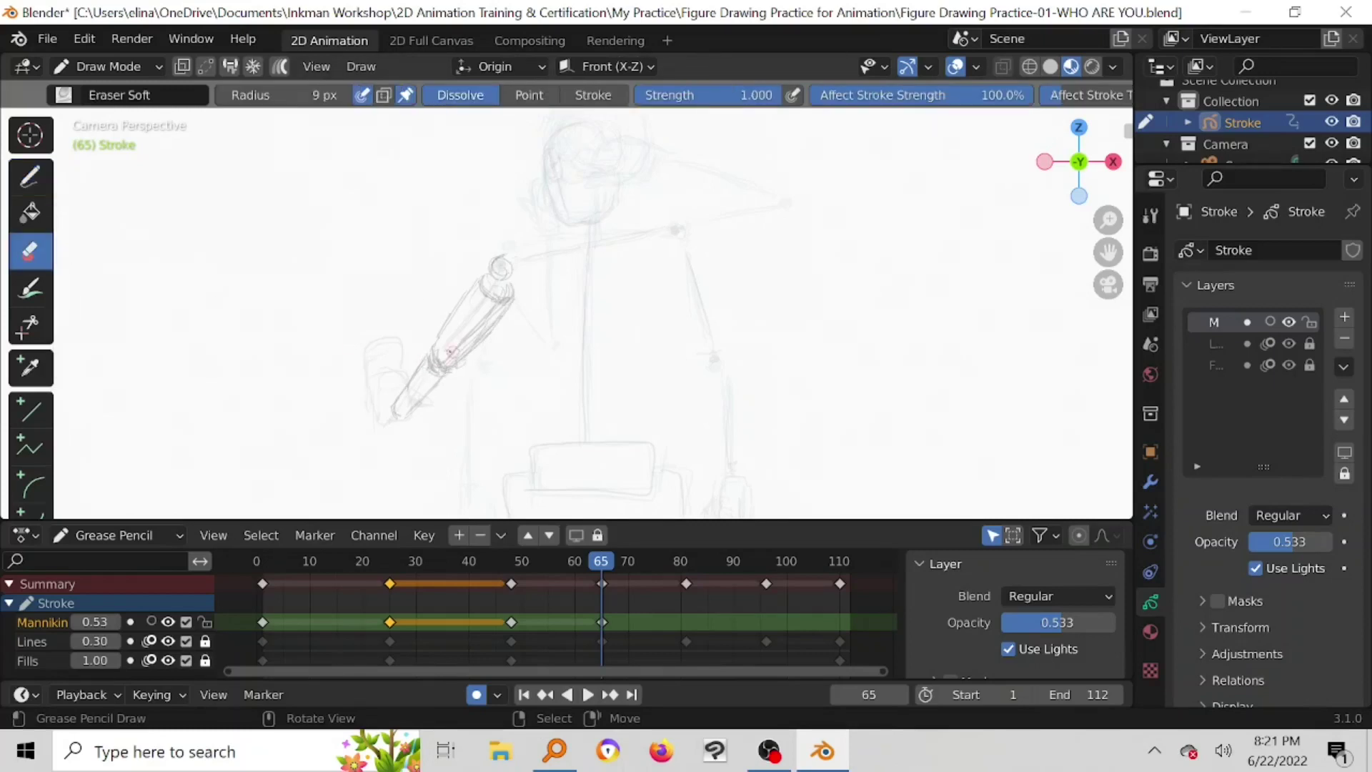
drag(454, 354, 484, 316)
Step: Draw the outstretched arm's open hand, soft-erase its first fingers, and redraw them as upright fingers above the palm
click(29, 176)
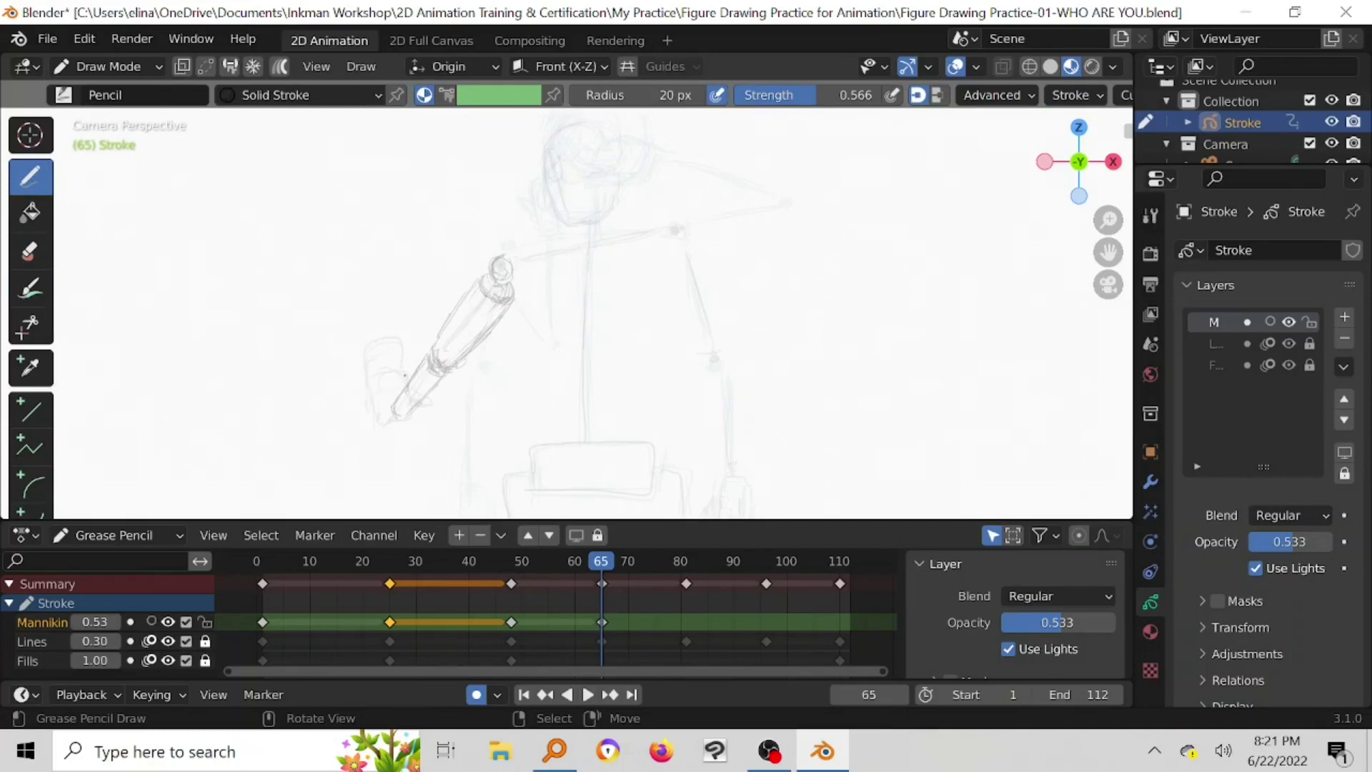
drag(371, 389, 380, 415)
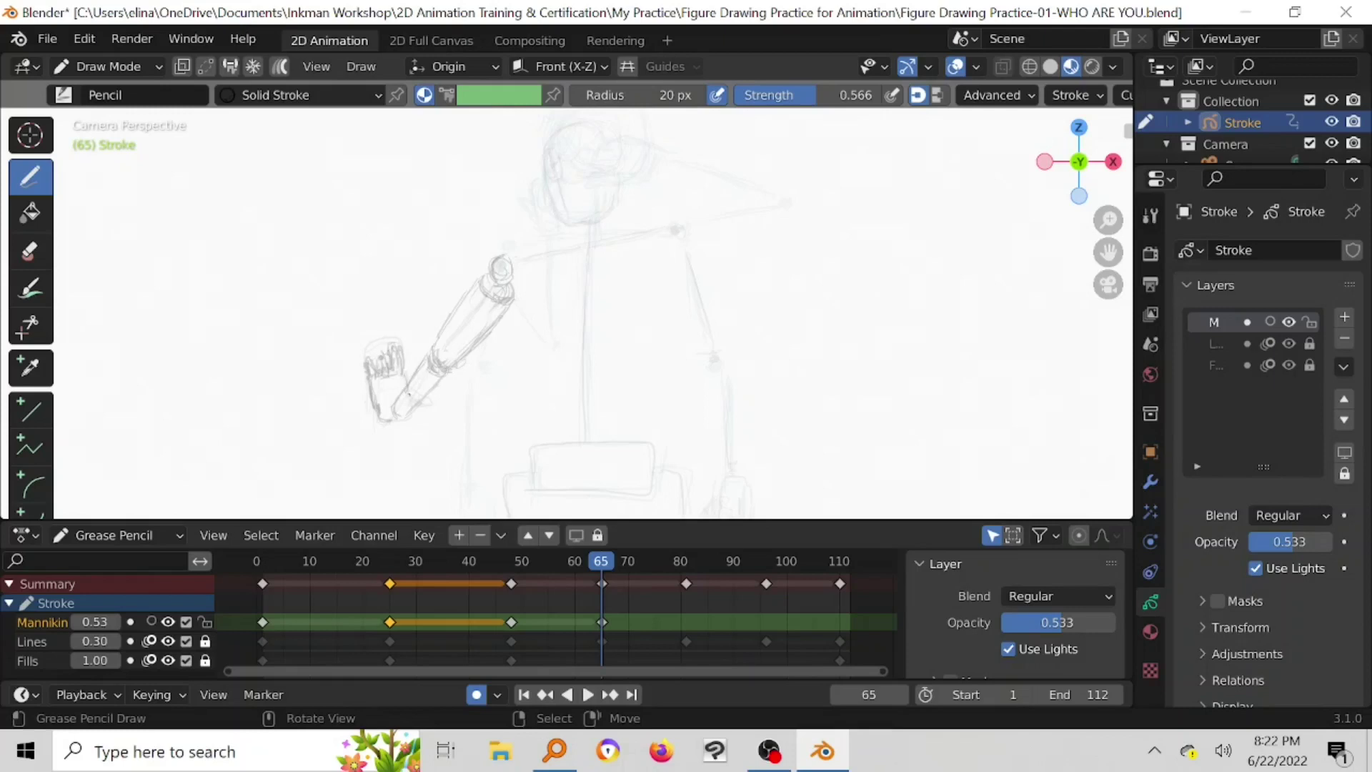
click(29, 251)
mouse_move(380, 338)
mouse_down()
mouse_move(364, 369)
mouse_move(400, 340)
mouse_move(358, 373)
mouse_move(389, 367)
mouse_up()
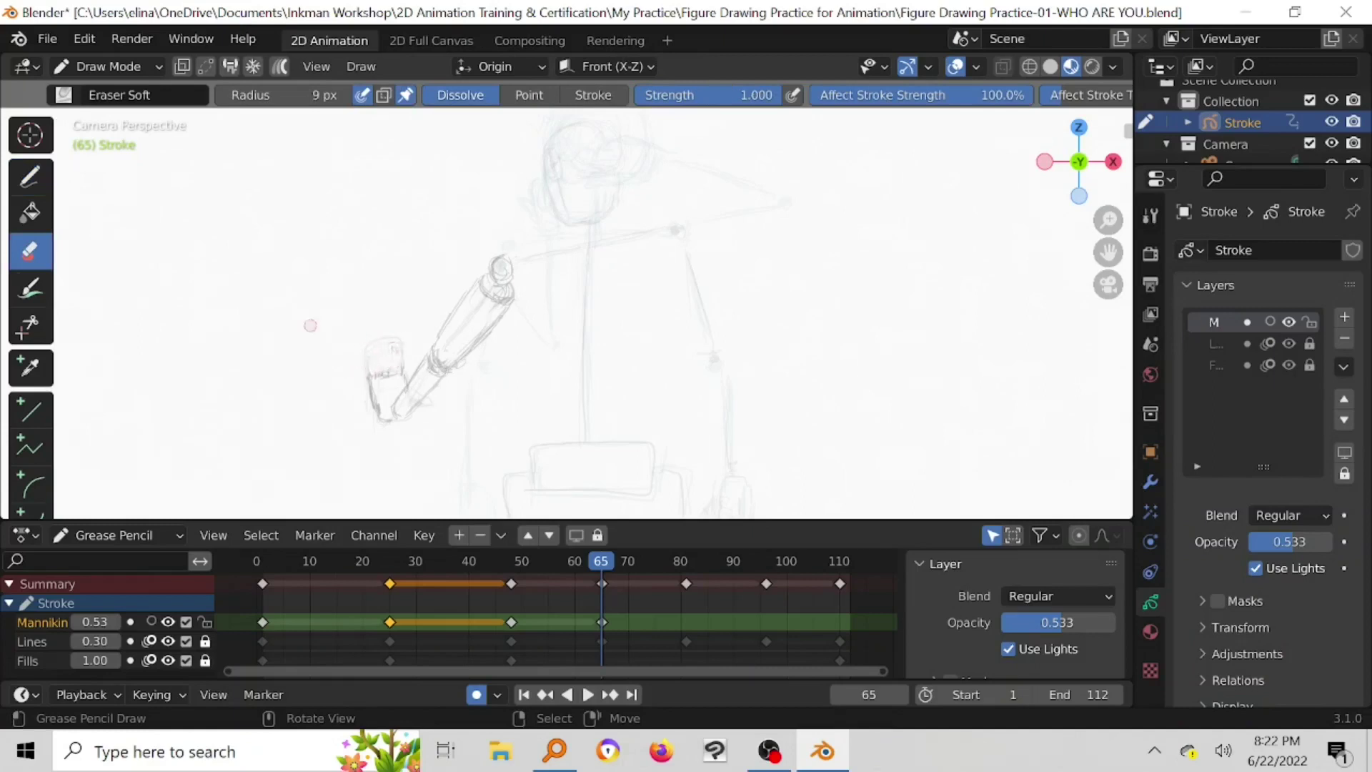
click(30, 176)
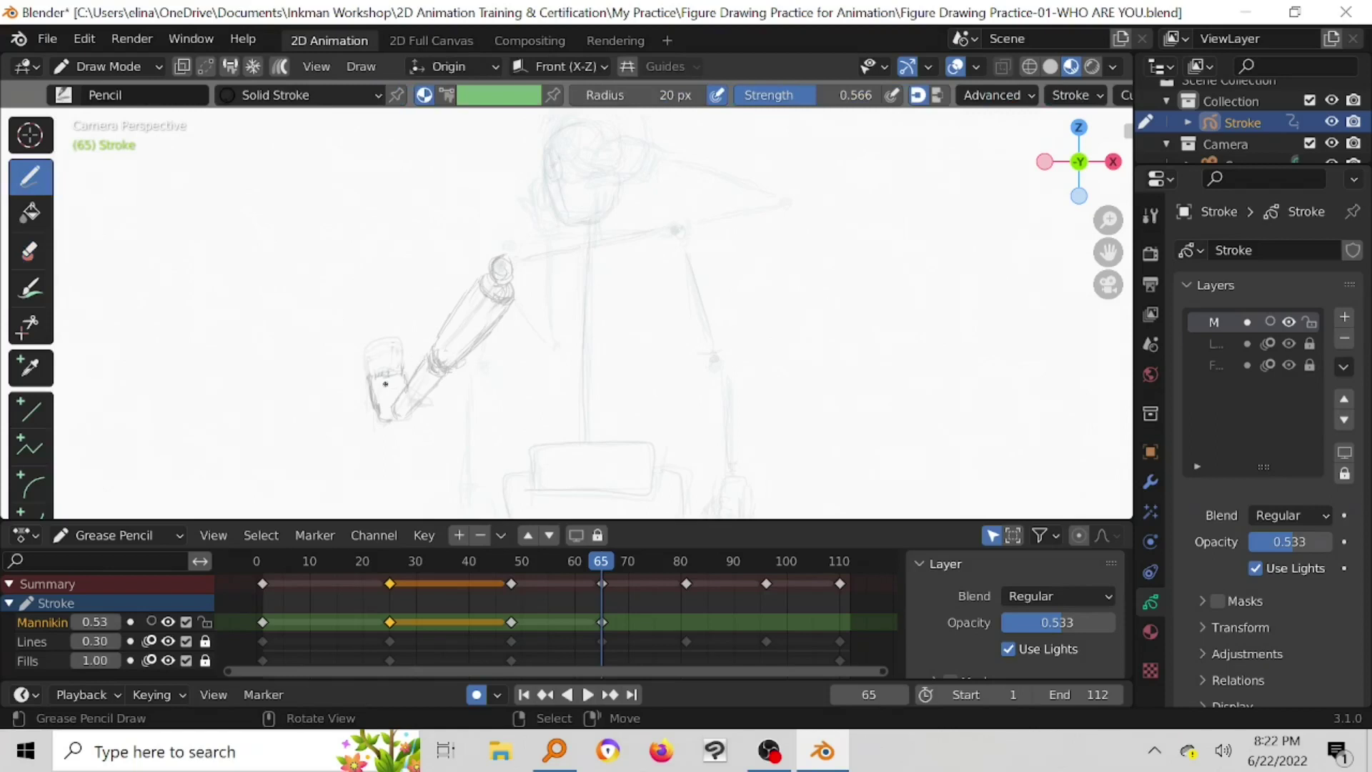
mouse_move(367, 358)
mouse_down()
mouse_move(373, 381)
mouse_move(398, 343)
mouse_up()
Step: Switch onion skinning from the Lines layer to the Mannikin layer and draw the torso block over the previous pose's torso
click(150, 621)
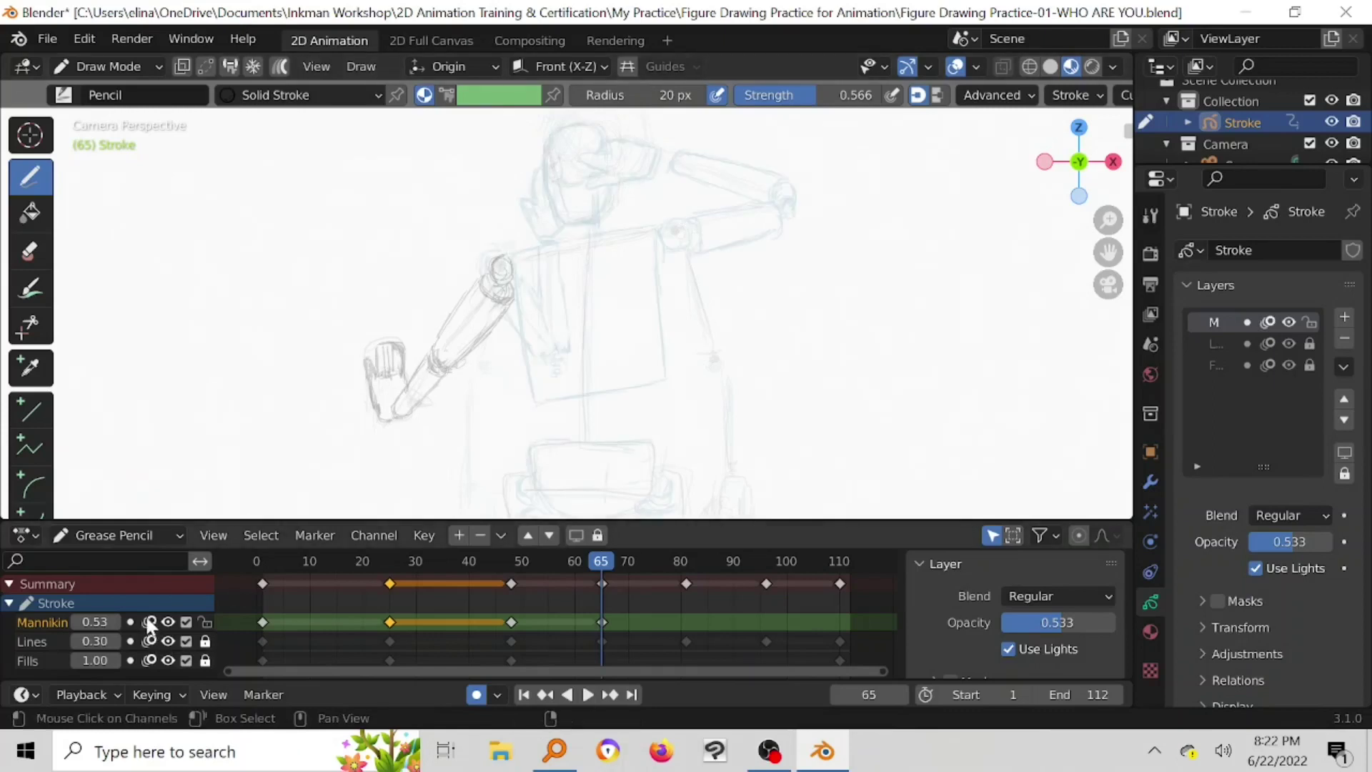
click(149, 641)
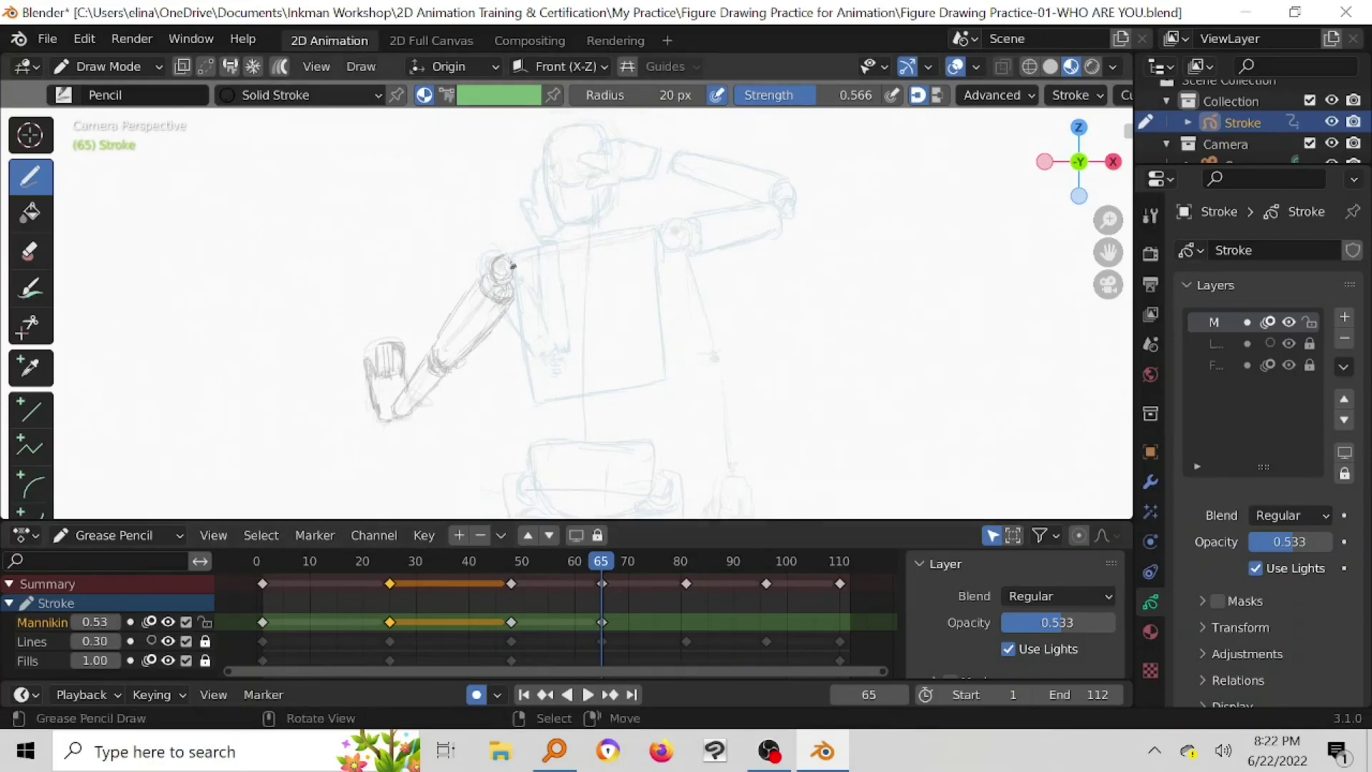
mouse_move(515, 266)
mouse_down()
mouse_move(527, 393)
mouse_move(629, 391)
mouse_up()
mouse_move(542, 253)
mouse_down()
mouse_move(639, 232)
mouse_move(656, 341)
mouse_up()
drag(648, 239, 658, 352)
Step: Draw the second arm's shoulder joint at the torso's upper corner and its upper arm hanging down to the elbow joint
mouse_move(656, 245)
mouse_down()
mouse_move(676, 235)
mouse_move(686, 256)
mouse_up()
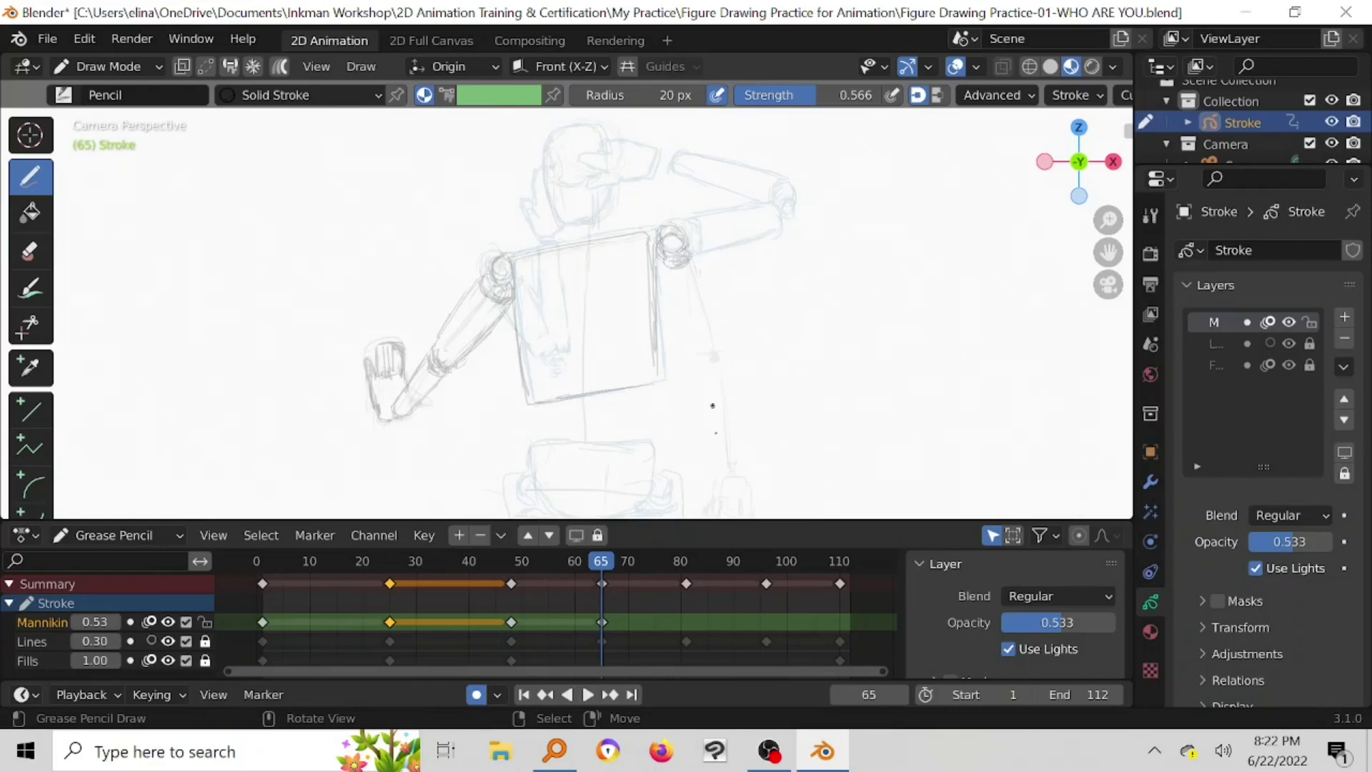
mouse_move(685, 252)
mouse_down()
mouse_move(714, 339)
mouse_move(664, 283)
mouse_move(697, 357)
mouse_up()
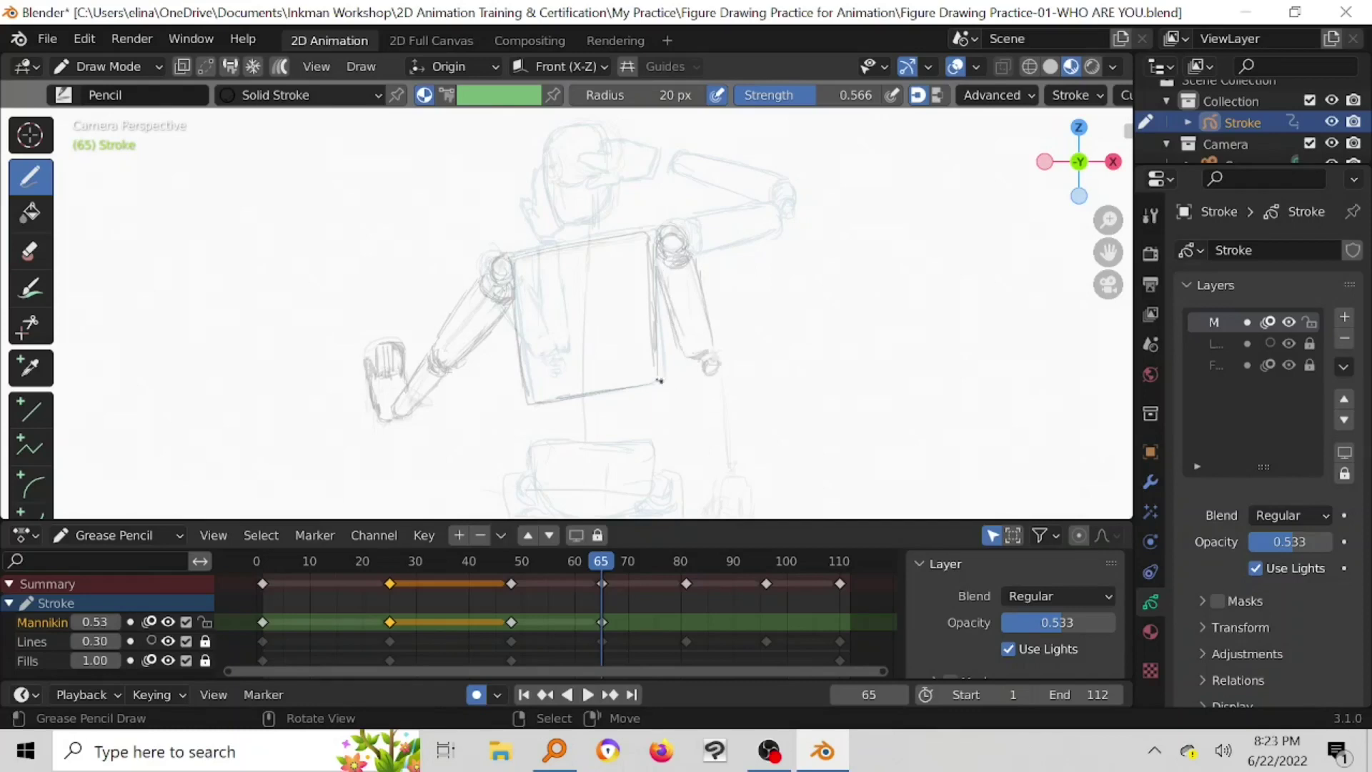
Step: Draw the hanging arm's forearm from the elbow joint down to the wrist and its open hand with fingers pointing down
mouse_move(661, 382)
shift+middle_down()
mouse_move(656, 265)
mouse_move(696, 229)
shift+middle_up()
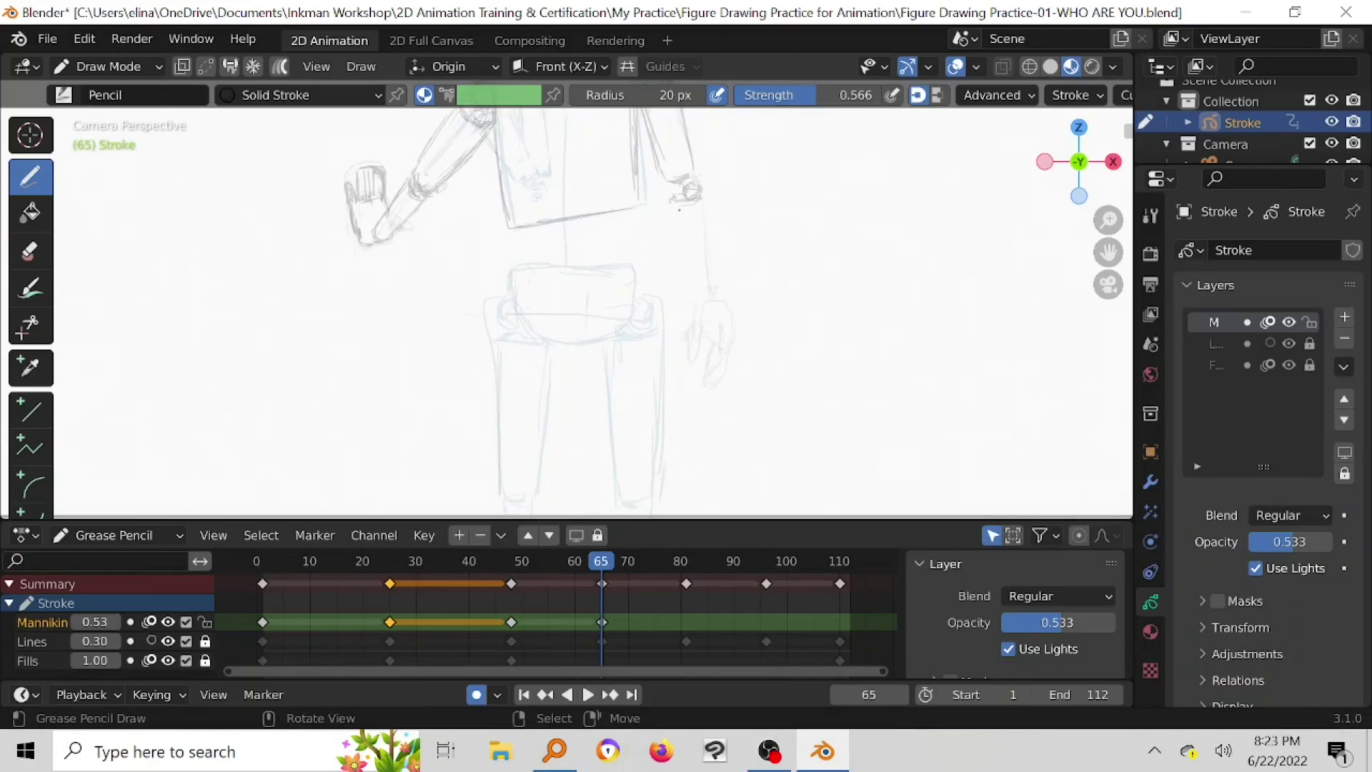
mouse_move(681, 232)
mouse_down()
mouse_move(690, 289)
mouse_move(720, 292)
mouse_up()
drag(708, 208, 716, 290)
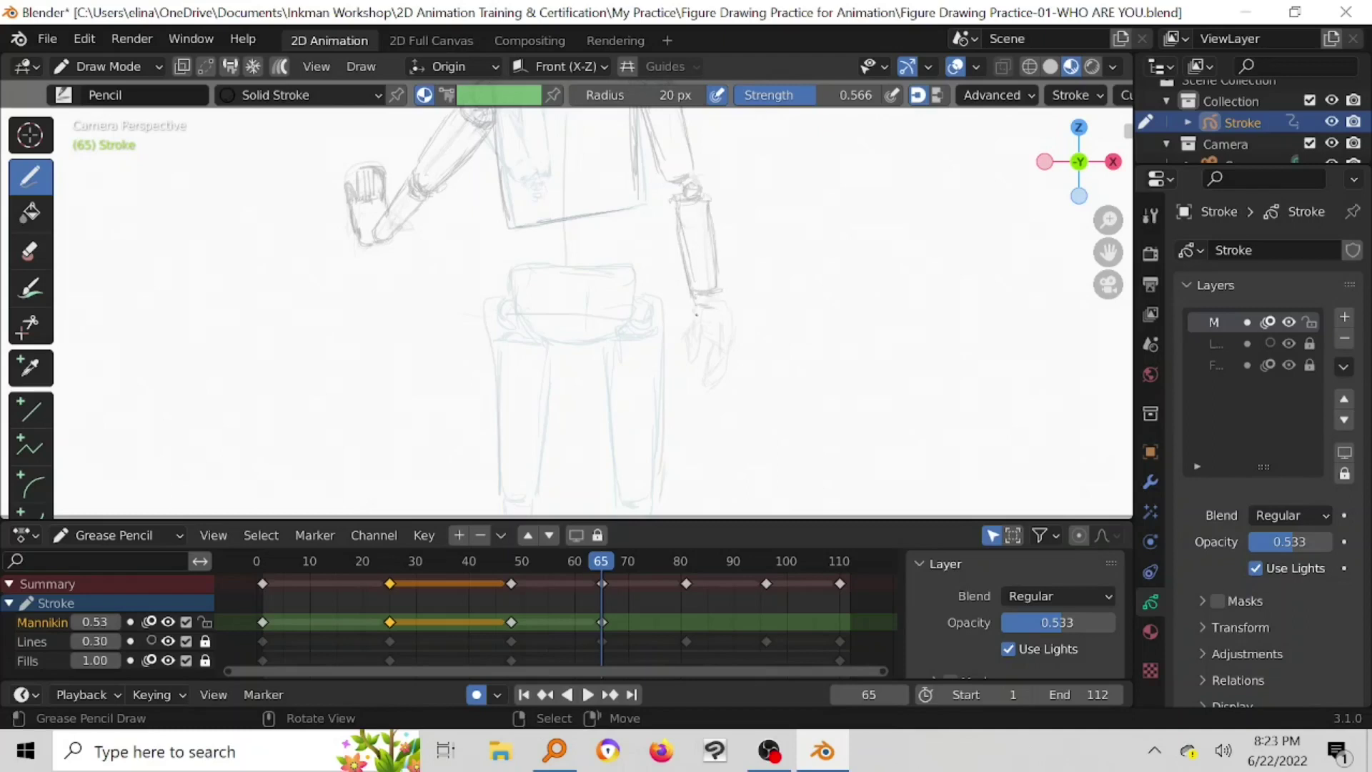
mouse_move(716, 312)
mouse_down()
mouse_move(726, 326)
mouse_move(694, 334)
mouse_move(722, 368)
mouse_up()
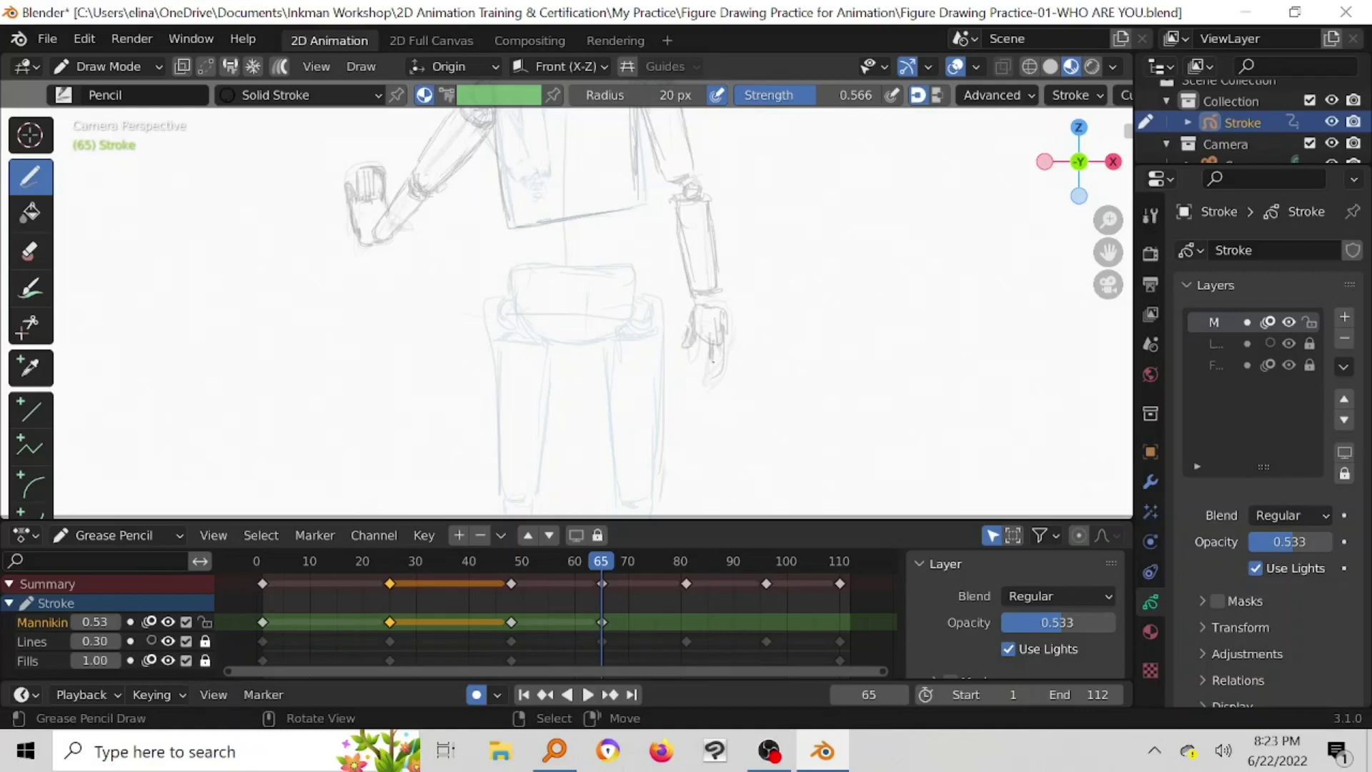
drag(706, 342, 695, 365)
Step: Draw the pelvis block with its hip joints and both thighs over the previous pose's onion-skinned lower body
mouse_move(511, 270)
mouse_down()
mouse_move(532, 341)
mouse_move(591, 332)
mouse_up()
drag(524, 267, 606, 263)
mouse_move(502, 304)
mouse_down()
mouse_move(500, 494)
mouse_move(522, 498)
mouse_up()
drag(548, 382, 535, 497)
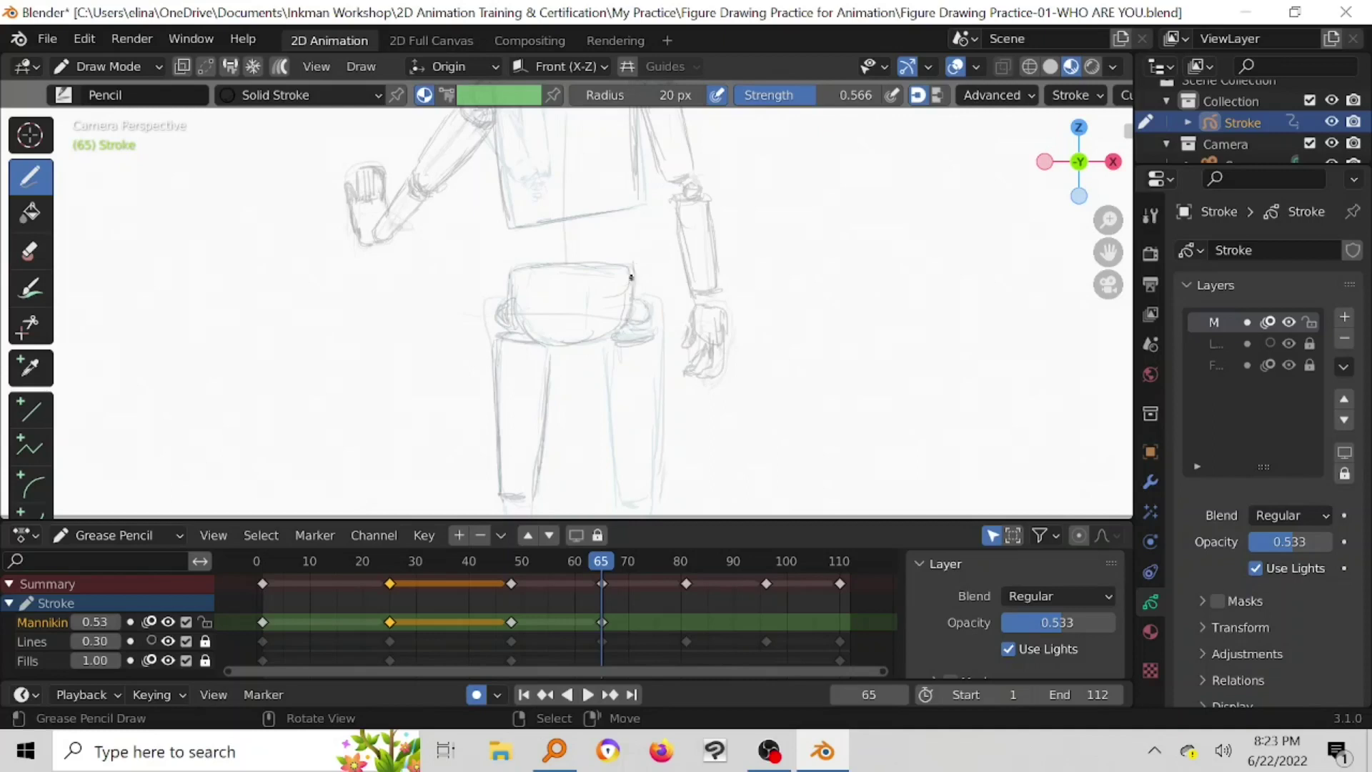
drag(636, 263, 633, 303)
drag(604, 342, 613, 492)
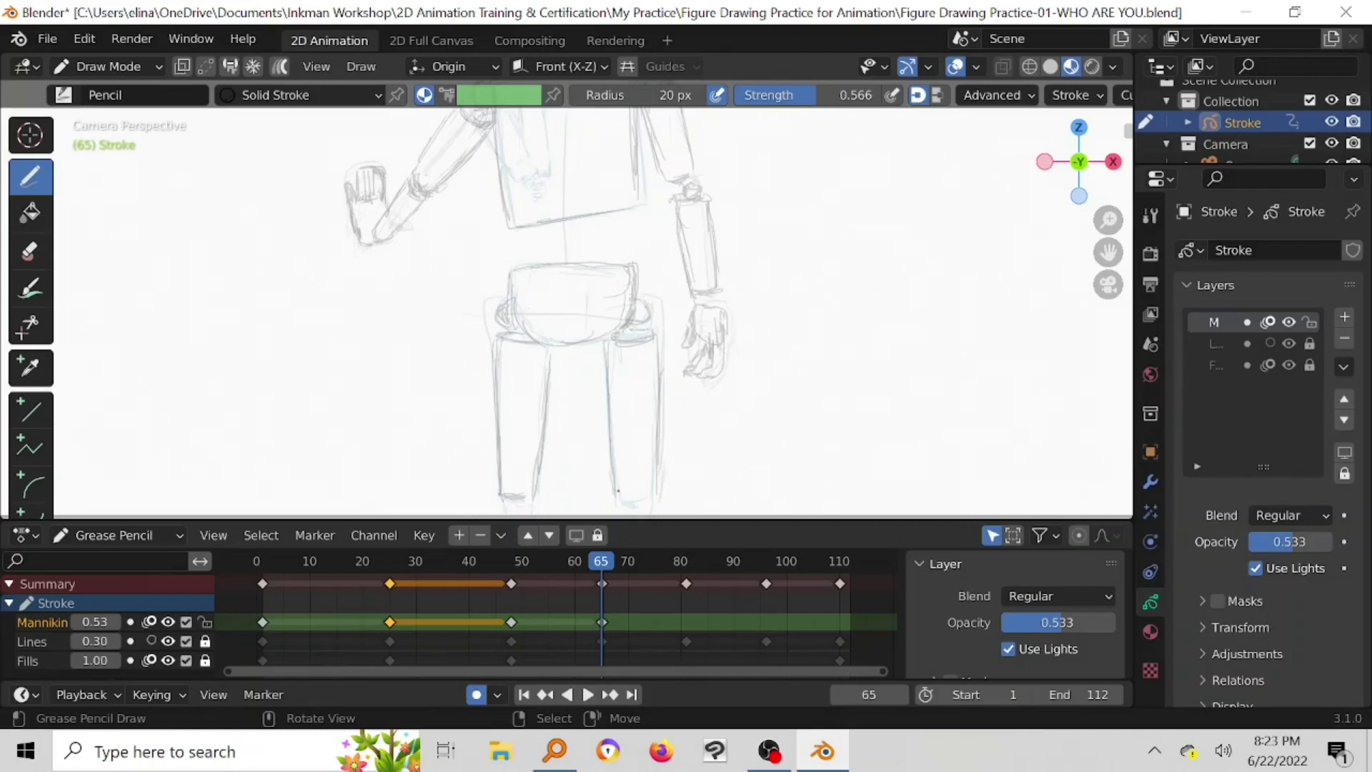
Step: Strengthen the pelvis block's side and top edges, soft-erasing the stray lines along its side
mouse_move(600, 429)
shift+middle_down()
mouse_move(609, 320)
mouse_move(630, 326)
shift+middle_up()
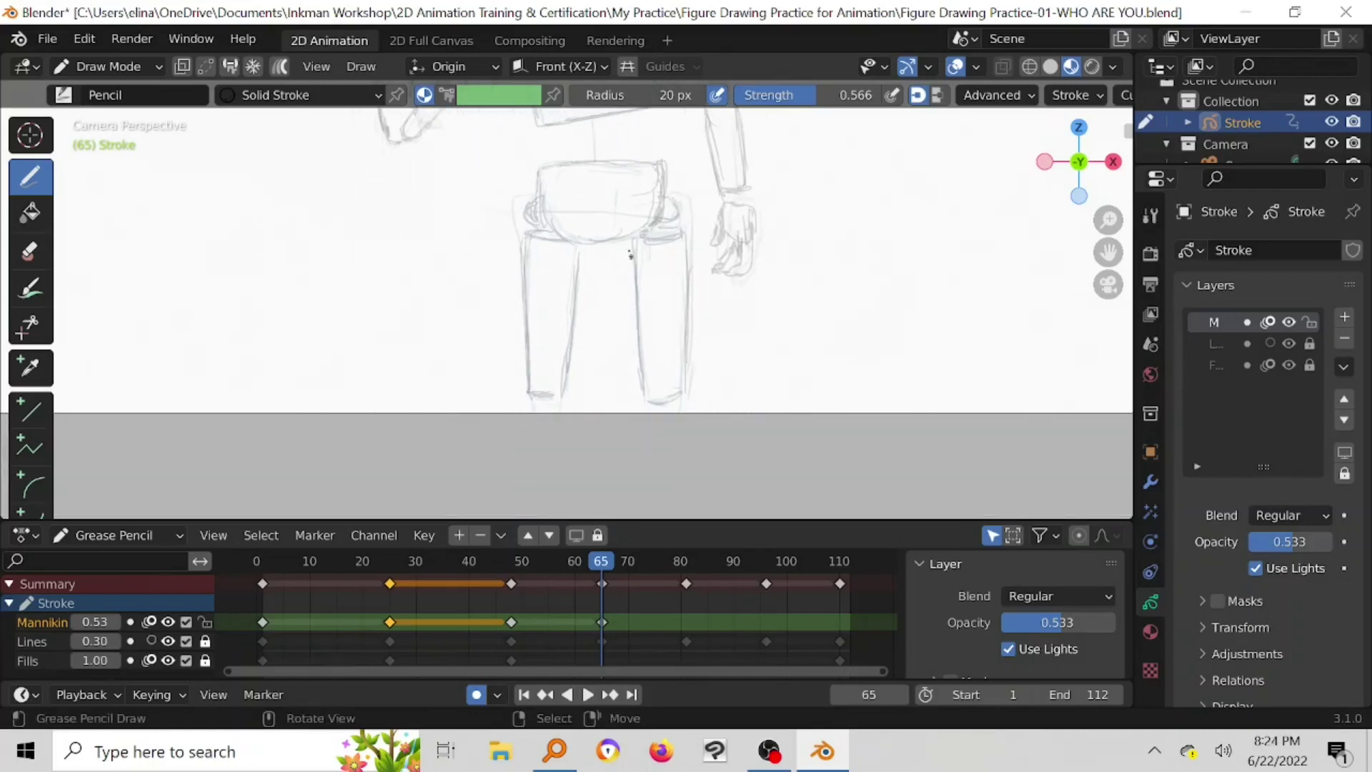
shift+middle_drag(603, 184, 604, 280)
mouse_move(526, 300)
mouse_down()
mouse_move(528, 270)
mouse_move(658, 261)
mouse_up()
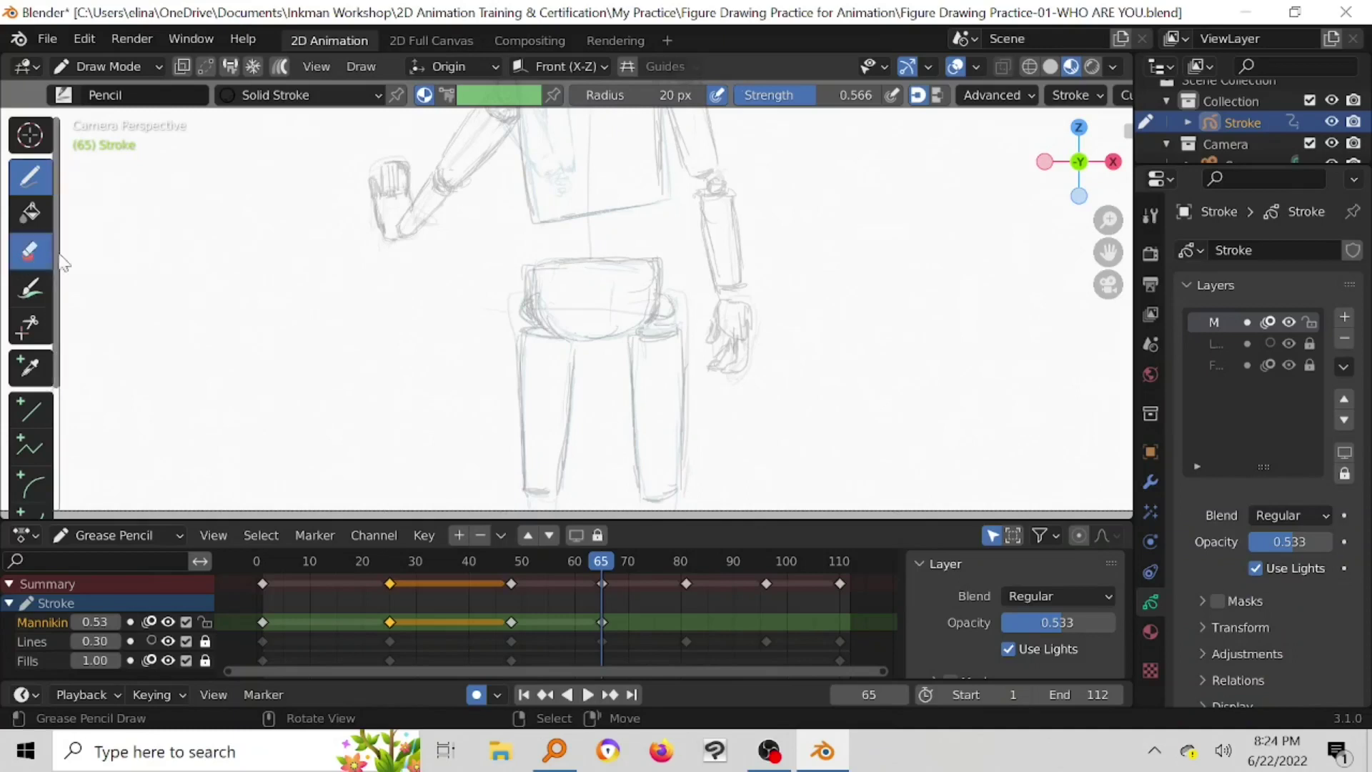
click(29, 251)
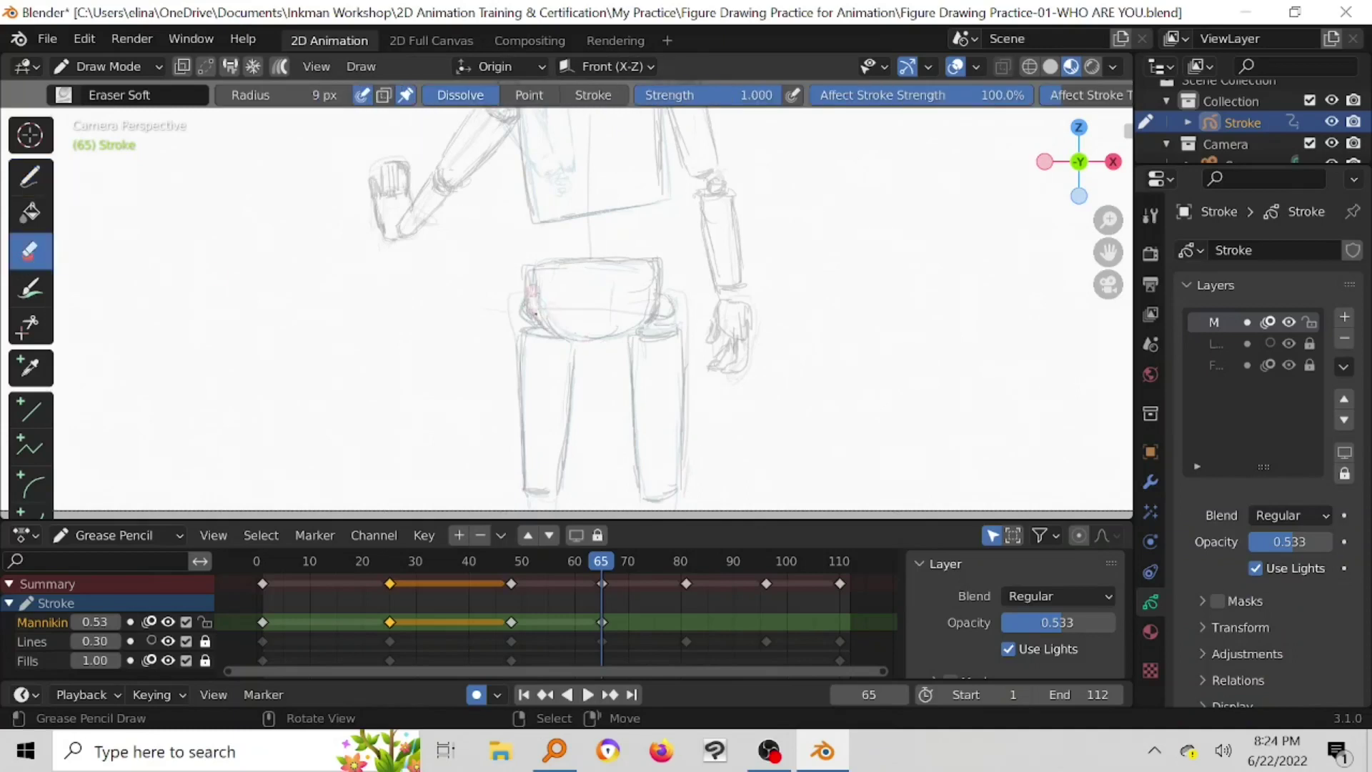
click(29, 176)
drag(554, 258, 622, 256)
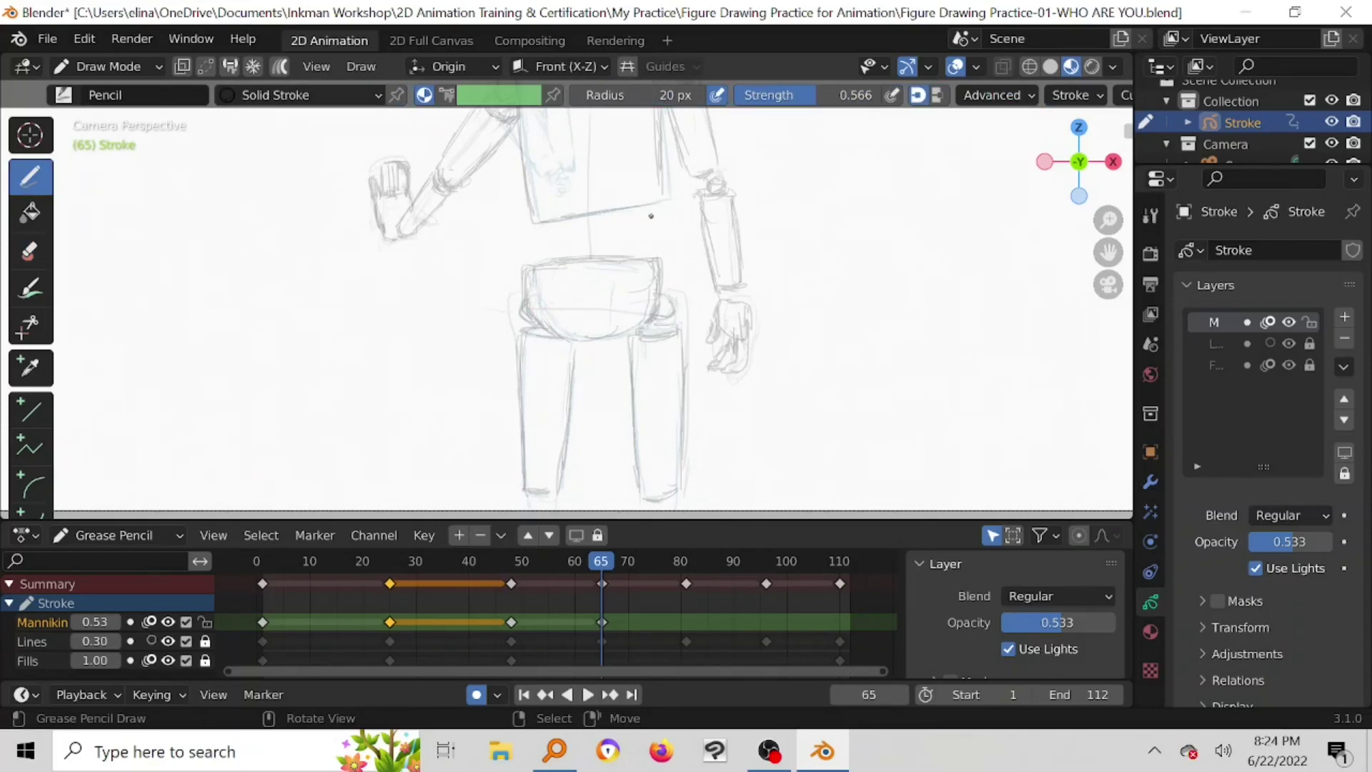
Step: Draw the head's rounded cranium with its lower brow line and an oval ear over the previous pose's head
scroll(651, 216, down, 3)
scroll(564, 402, up, 2)
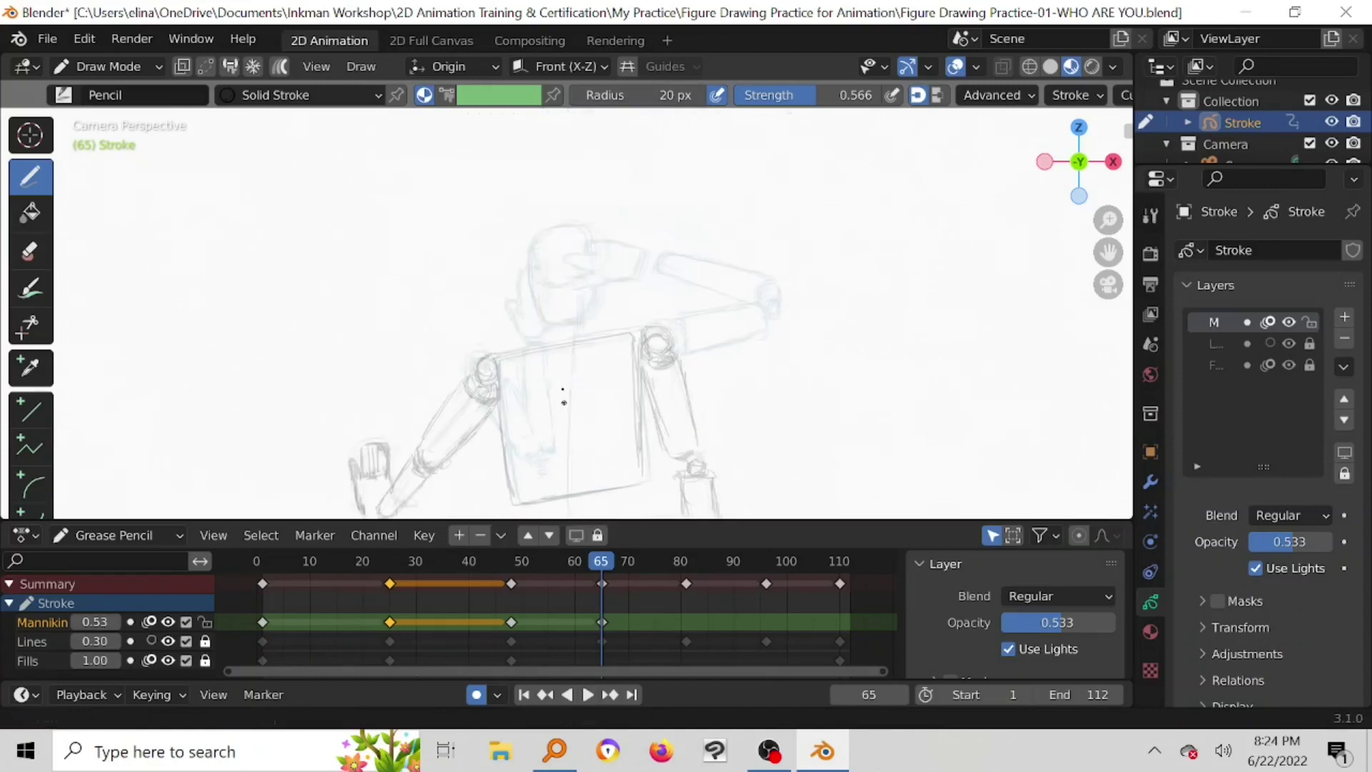
scroll(572, 267, up, 3)
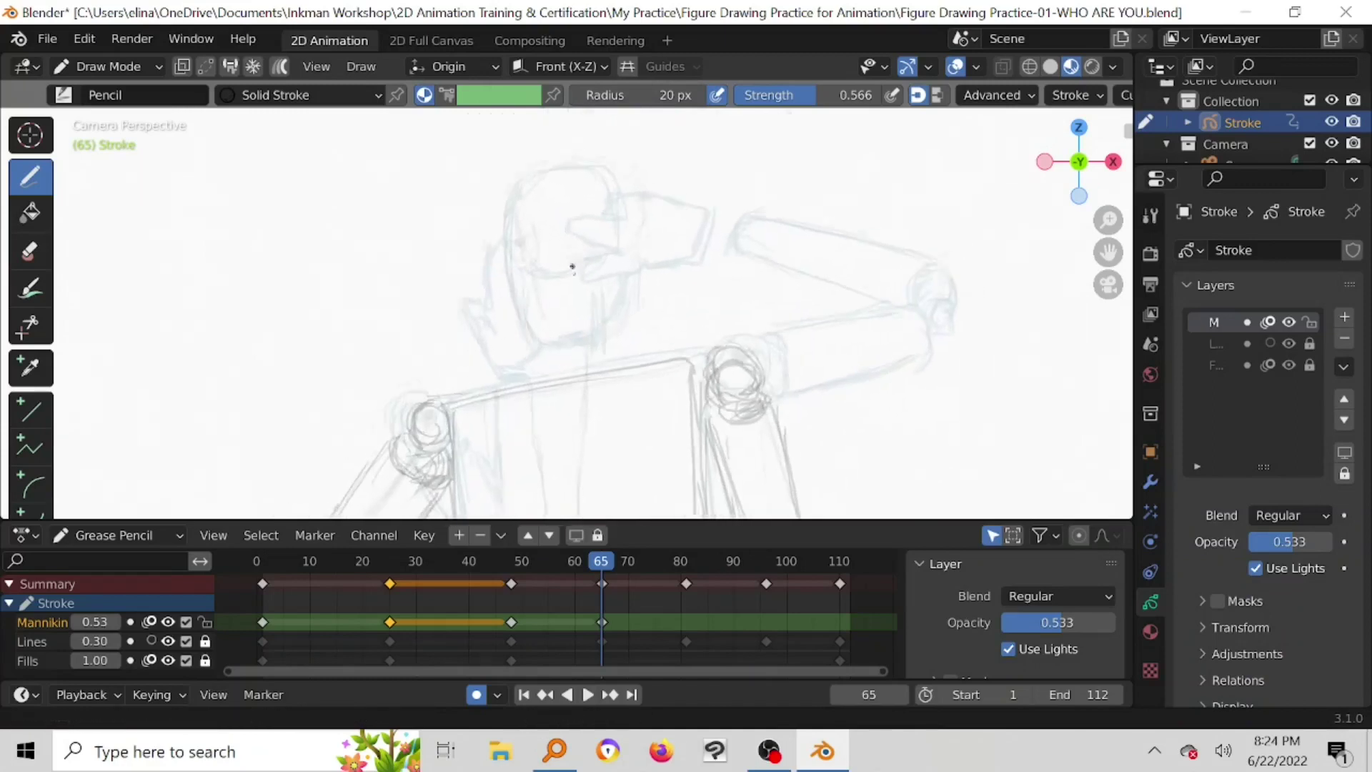
scroll(573, 278, down, 2)
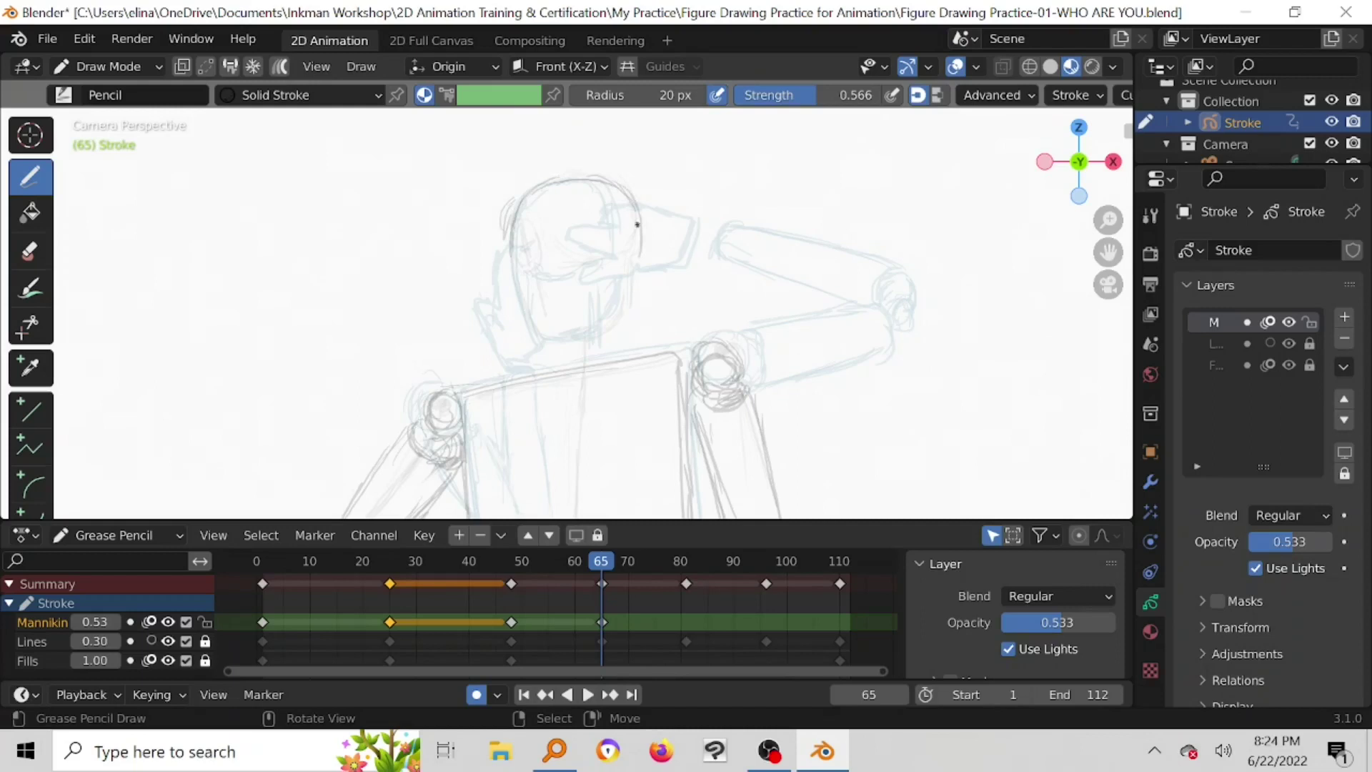
drag(583, 272, 545, 278)
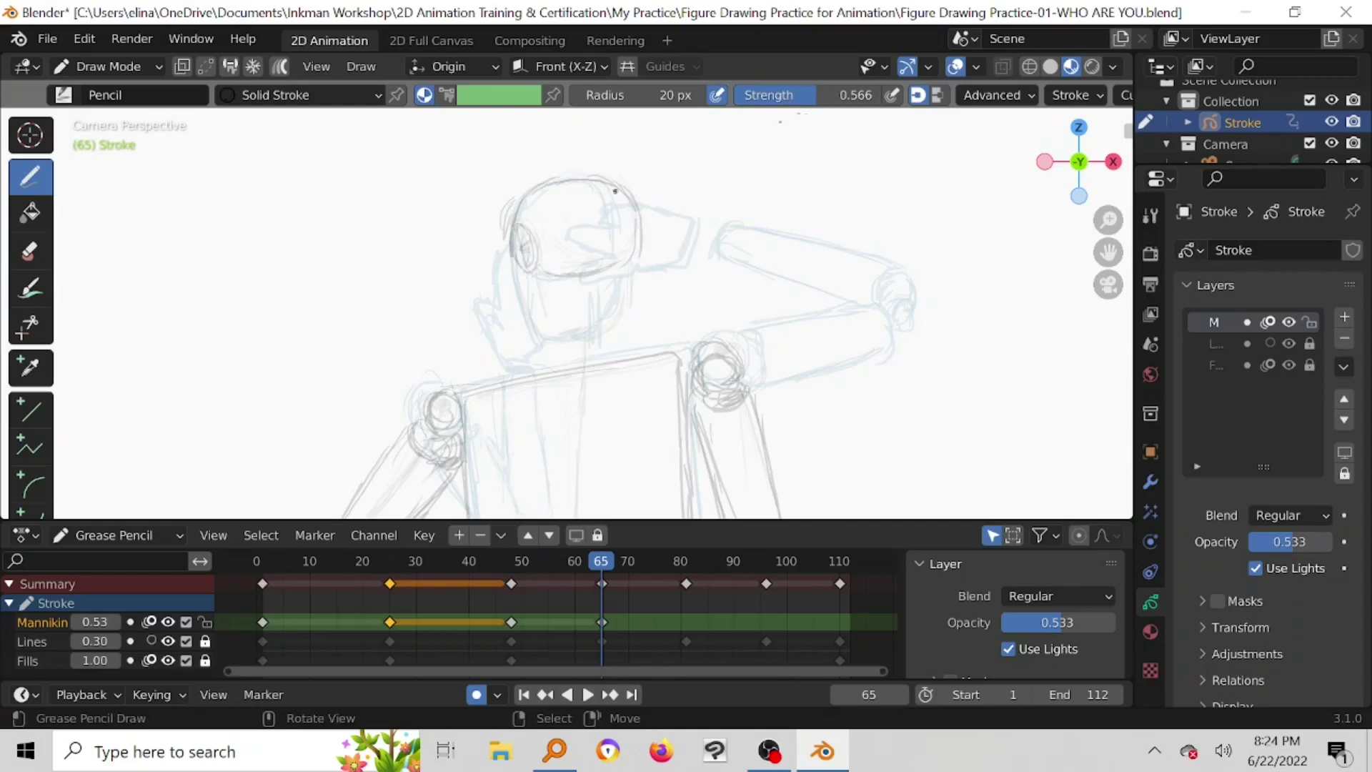
Step: Set the pencil strength to 0.715 and draw the jaw below the cranium and the neck down to the torso
drag(819, 97, 854, 104)
mouse_move(518, 278)
mouse_down()
mouse_move(535, 337)
mouse_move(594, 367)
mouse_up()
drag(595, 282, 606, 356)
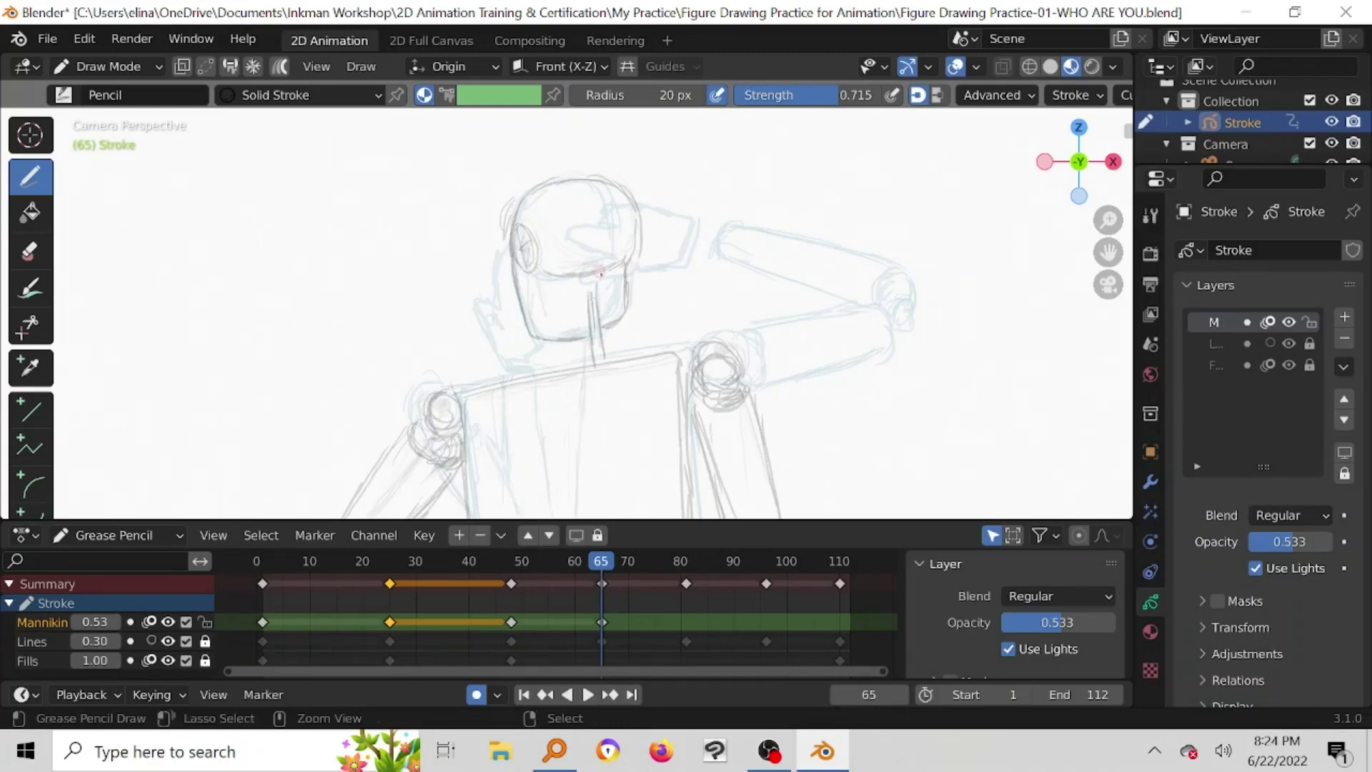
scroll(635, 334, down, 4)
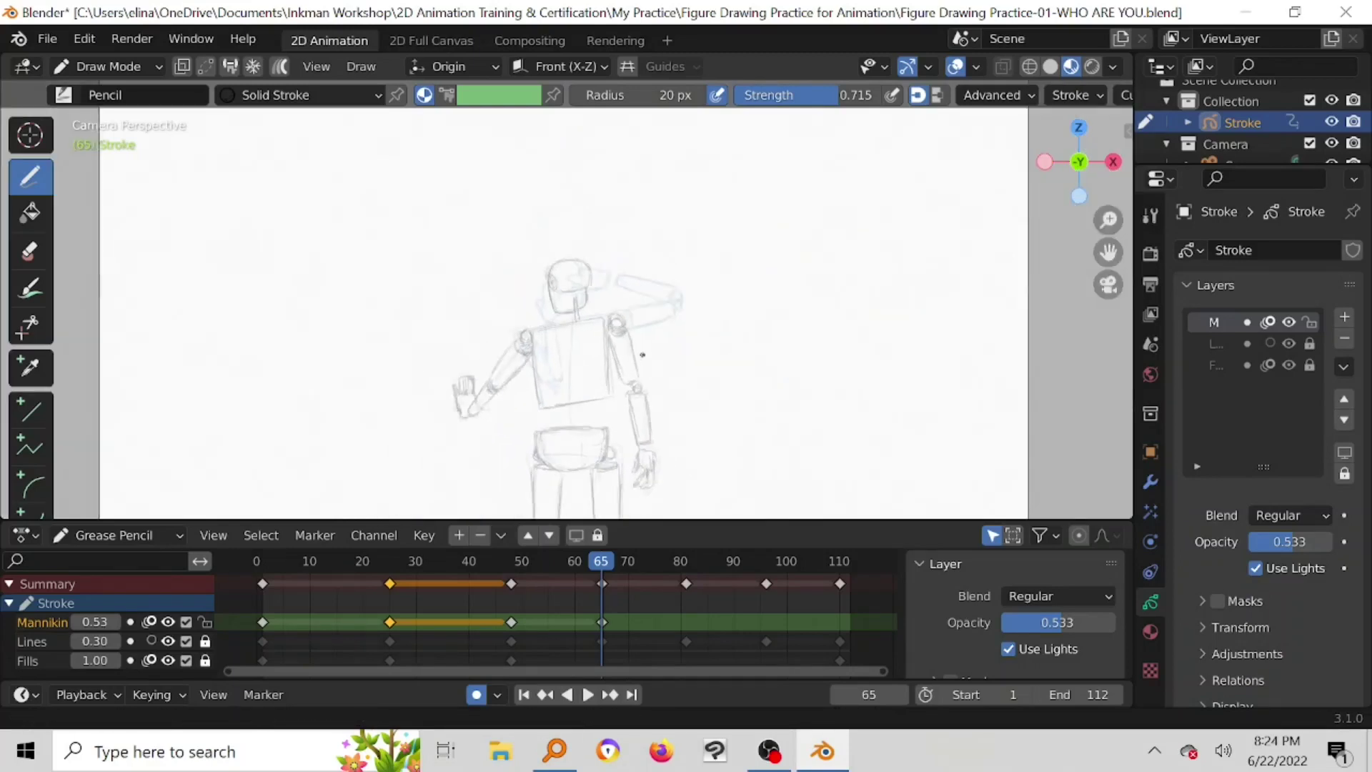
scroll(615, 336, up, 6)
drag(591, 319, 593, 394)
drag(609, 293, 605, 397)
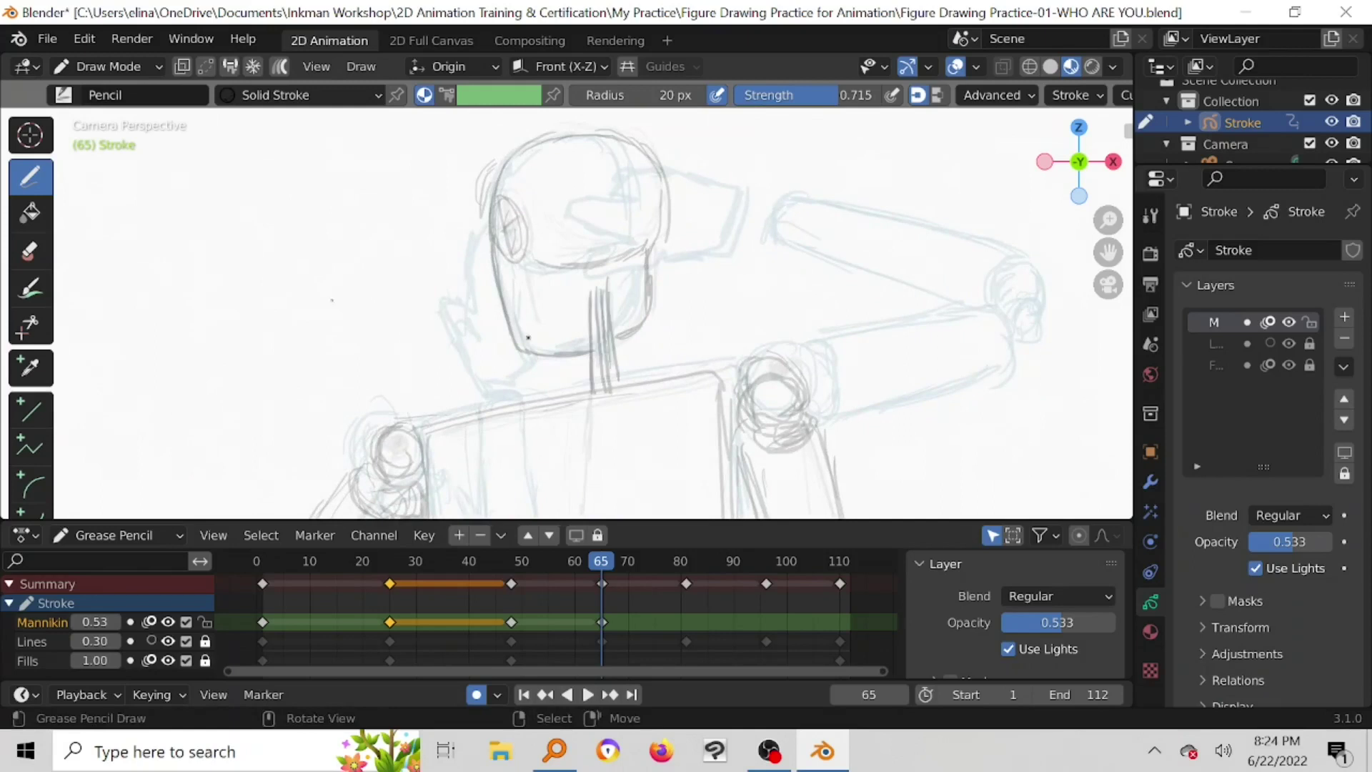
Step: Soft-erase the extra outer line of the neck and reinforce the jaw's side line below the ear
key(e)
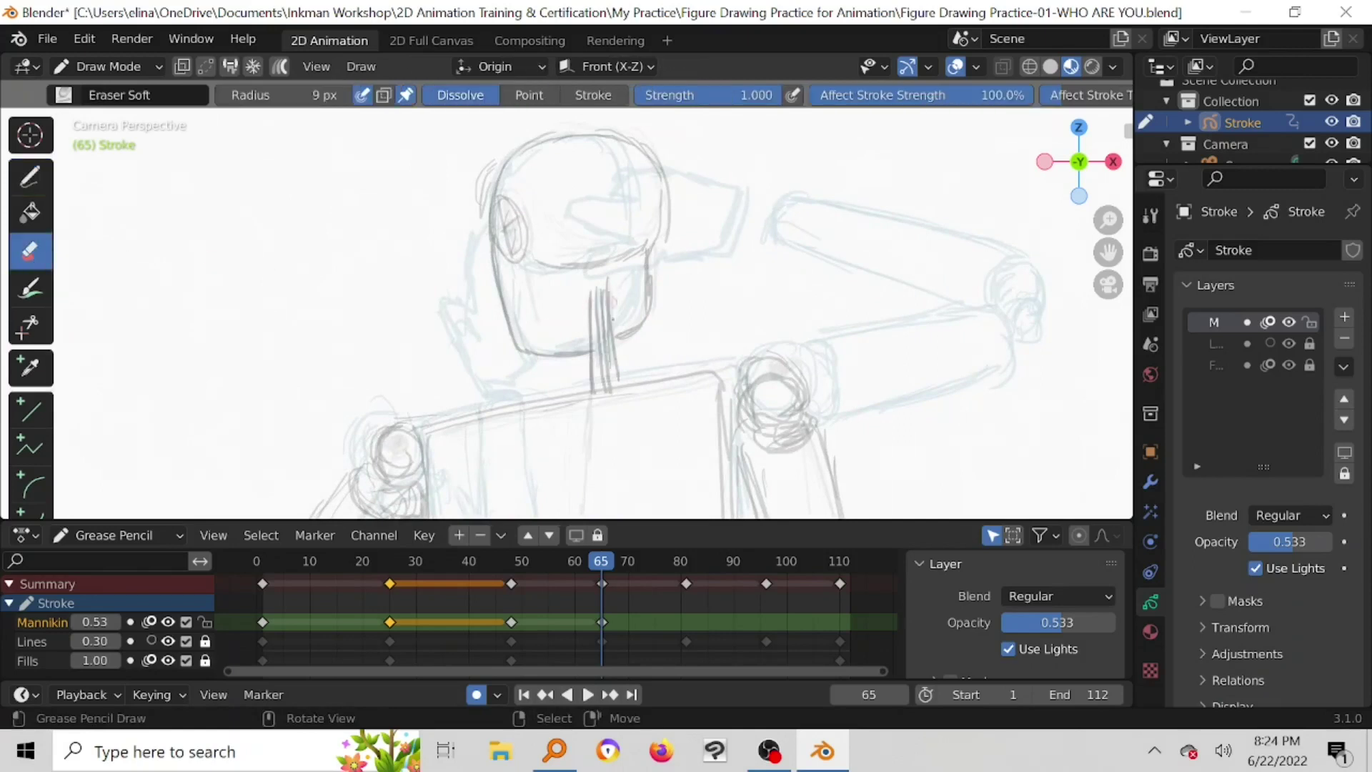
drag(619, 378, 609, 295)
mouse_move(614, 357)
mouse_down()
mouse_move(615, 315)
mouse_move(616, 381)
mouse_up()
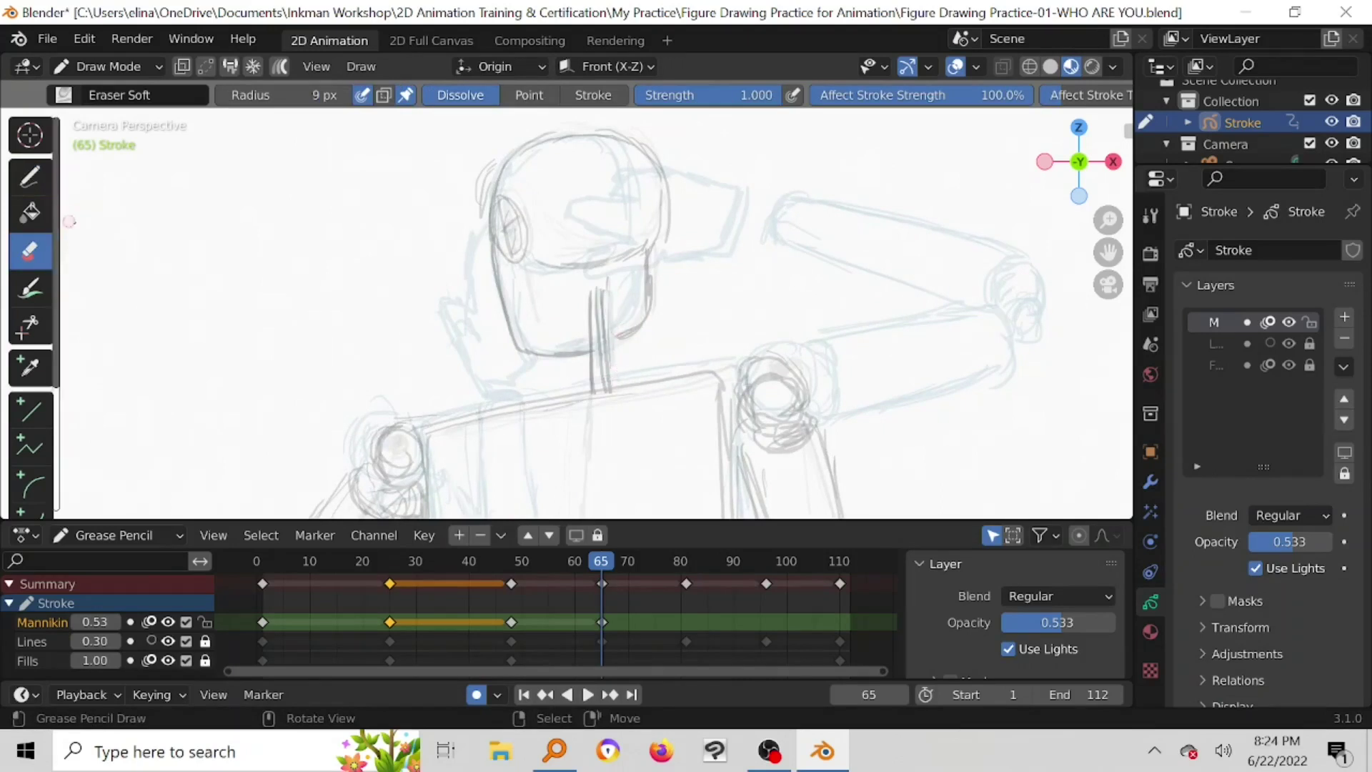
click(29, 176)
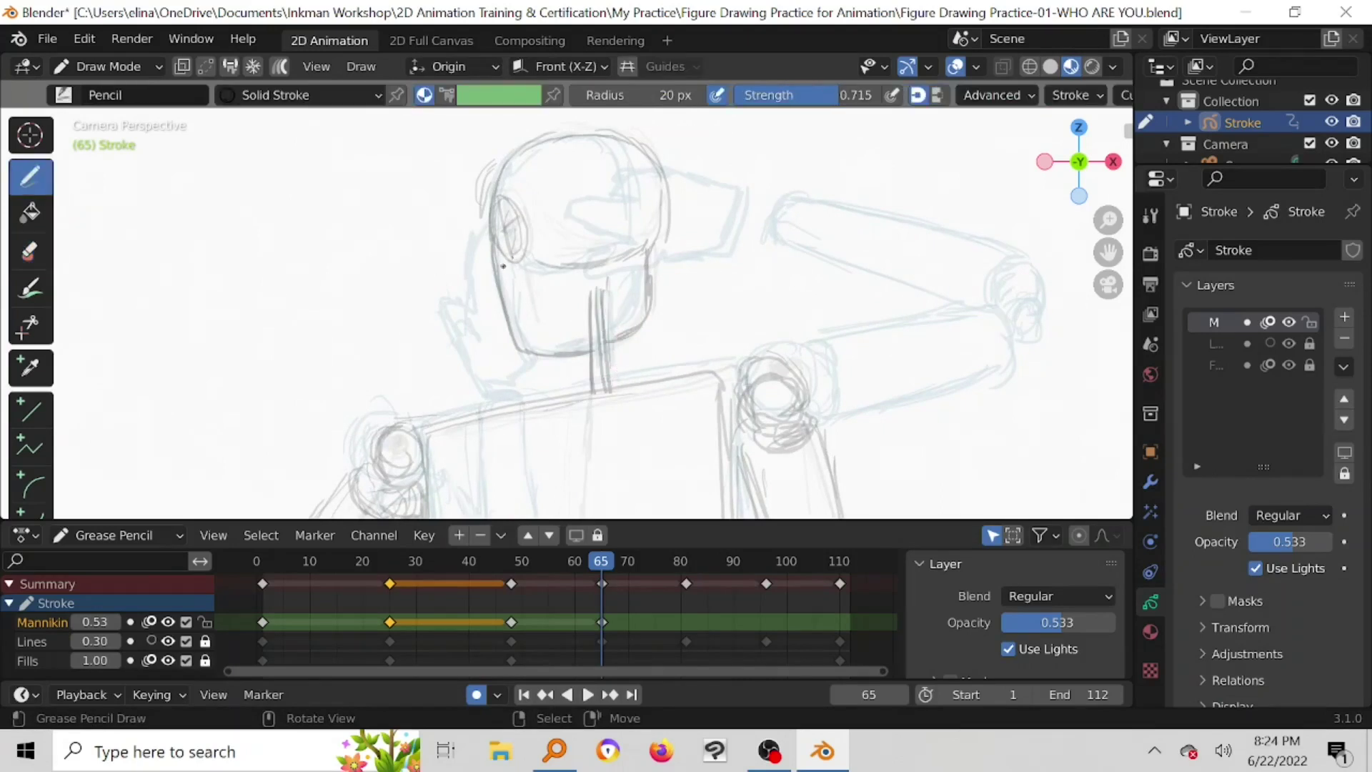
drag(517, 263, 529, 336)
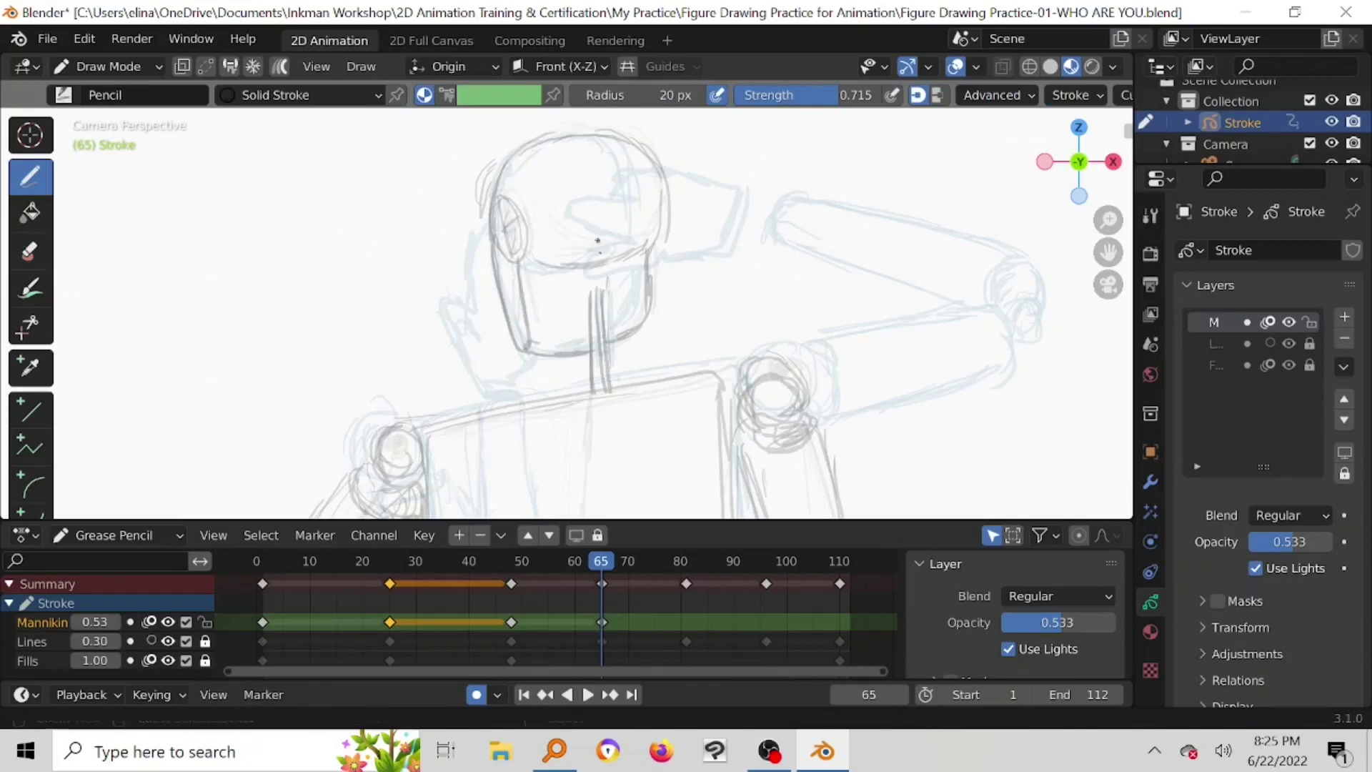
Step: Save the file with the finished outstretched-arm mannequin at frame 65
scroll(692, 293, down, 10)
scroll(635, 342, up, 2)
scroll(634, 342, up, 1)
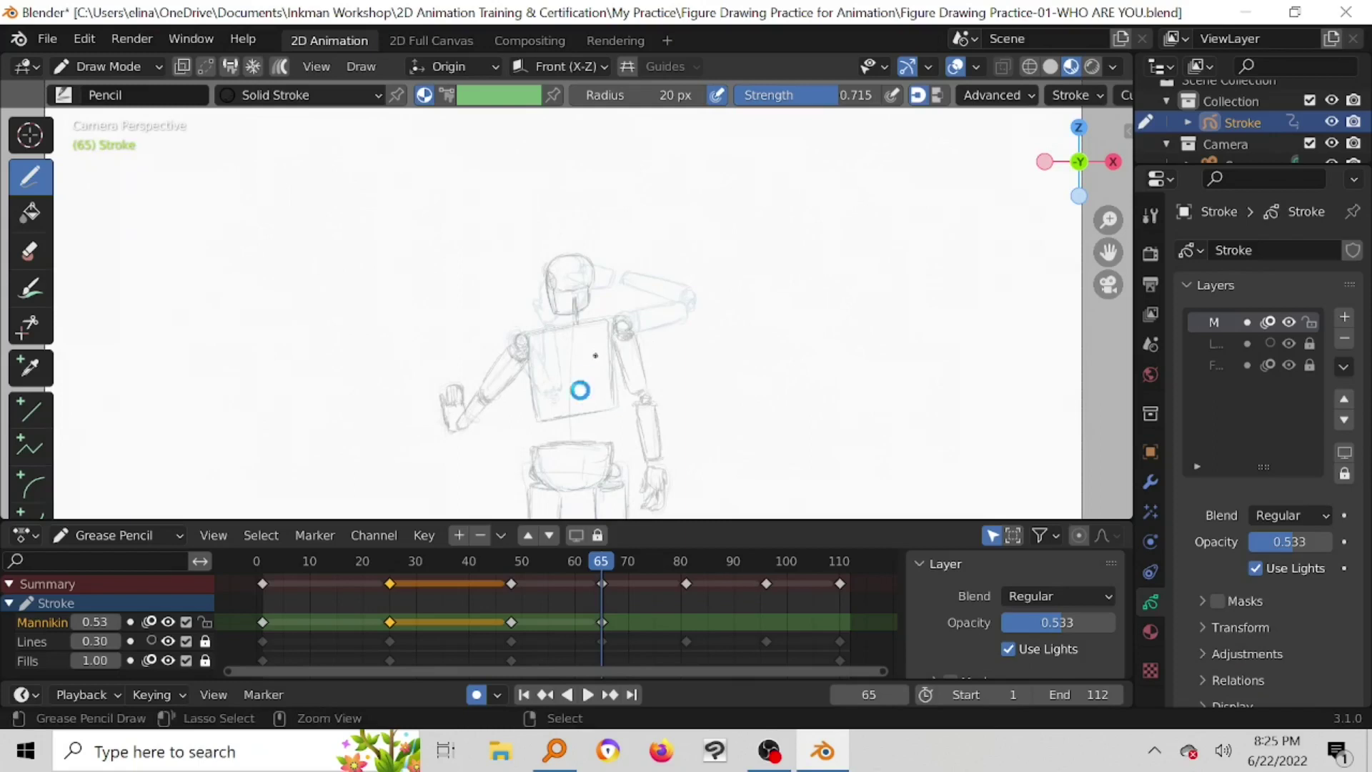
key(ctrl+s)
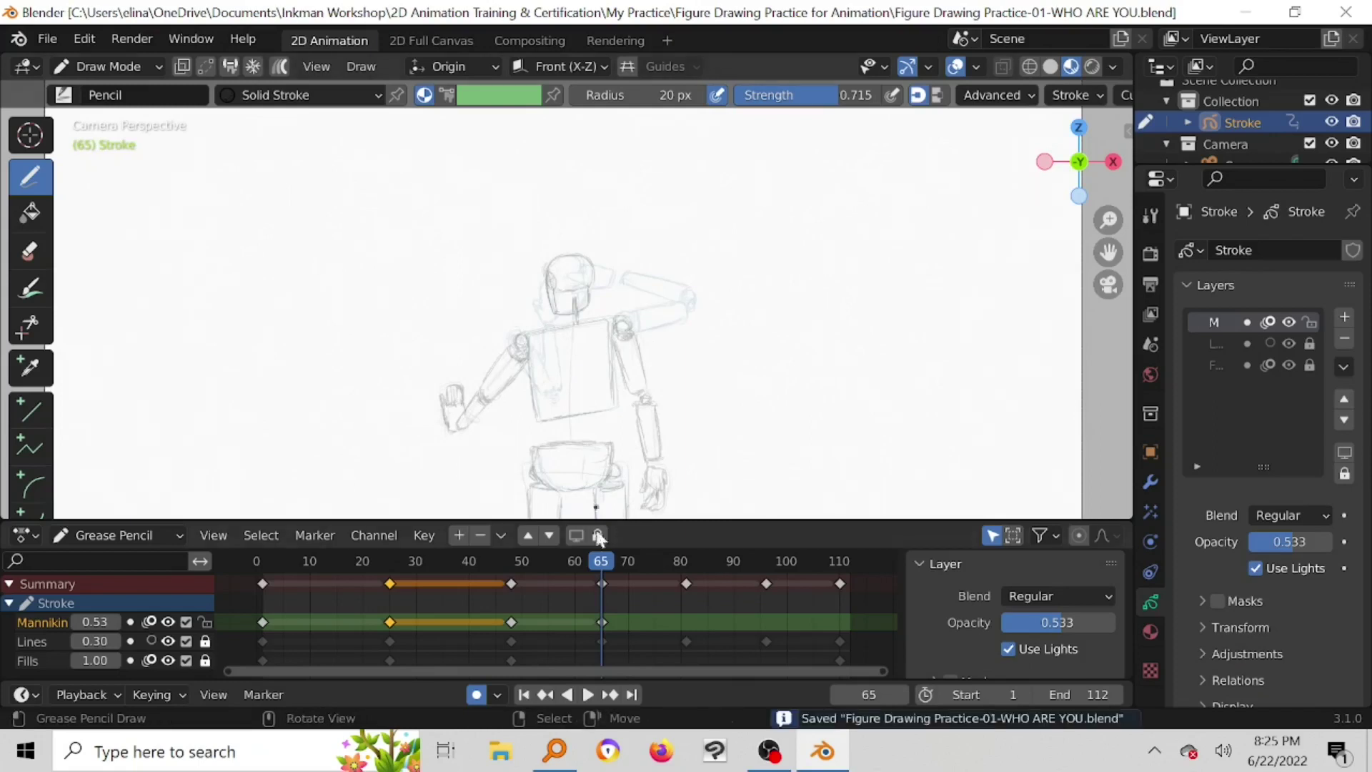
Step: Hide the Lines layer and turn off onion skinning on the Mannikin layer
click(168, 641)
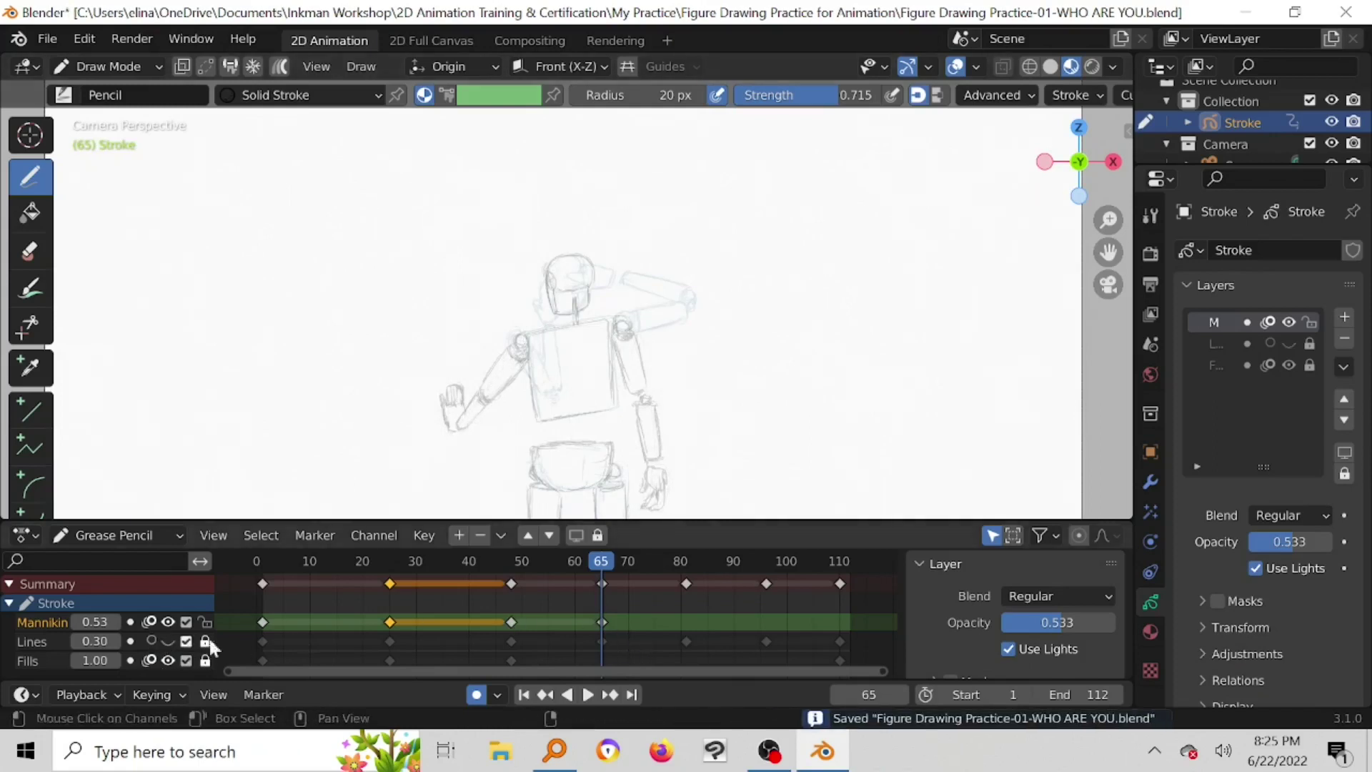
click(168, 641)
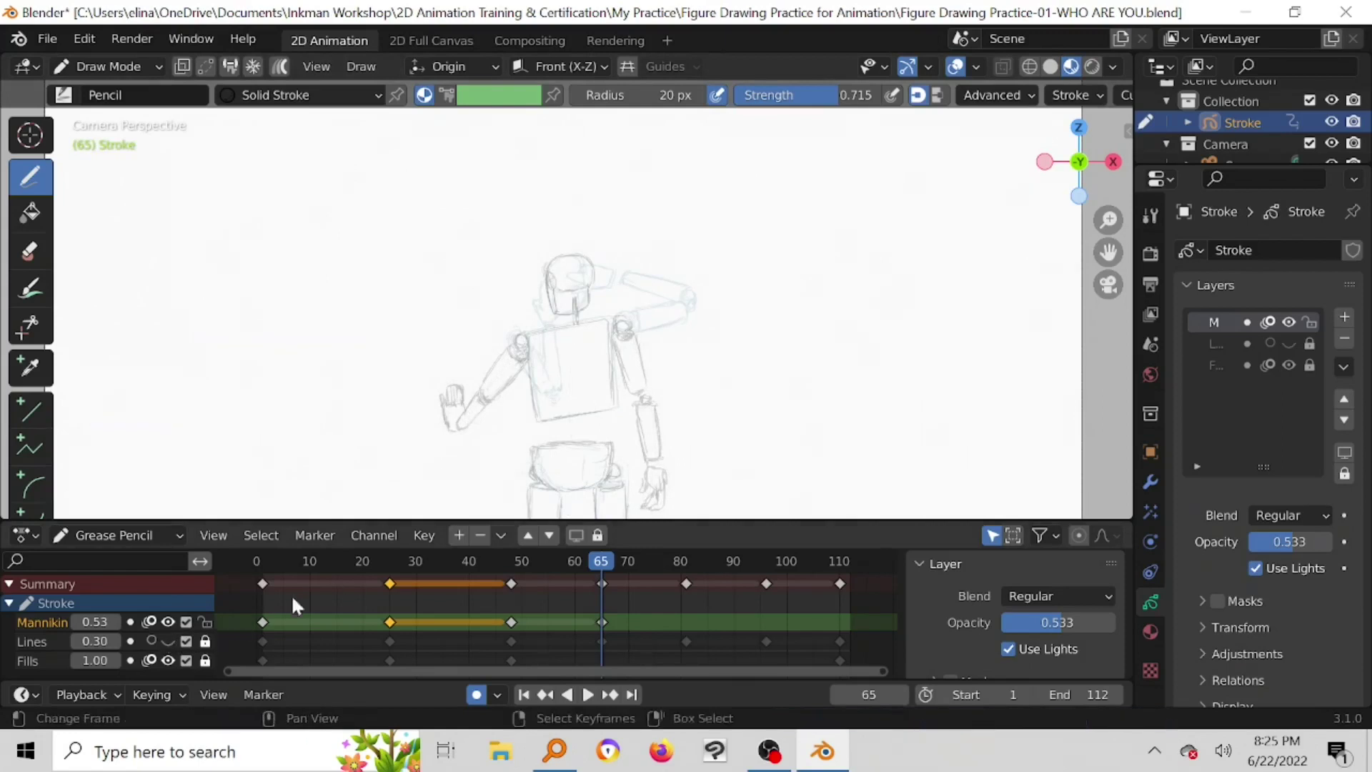
click(148, 621)
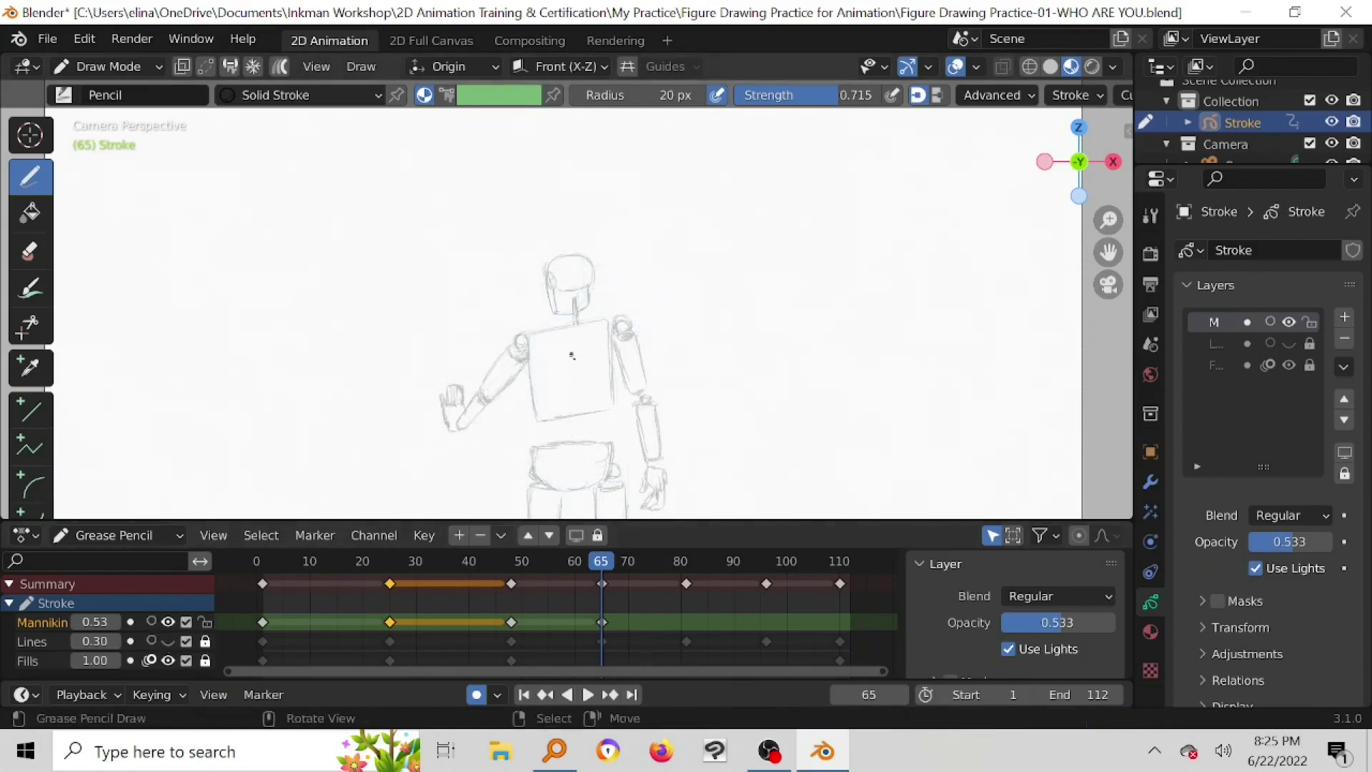
Step: Play back the animation to review the mannequin poses drawn so far, and stop it
scroll(572, 355, down, 2)
shift+middle_drag(625, 422, 613, 331)
scroll(649, 286, down, 4)
scroll(634, 375, up, 3)
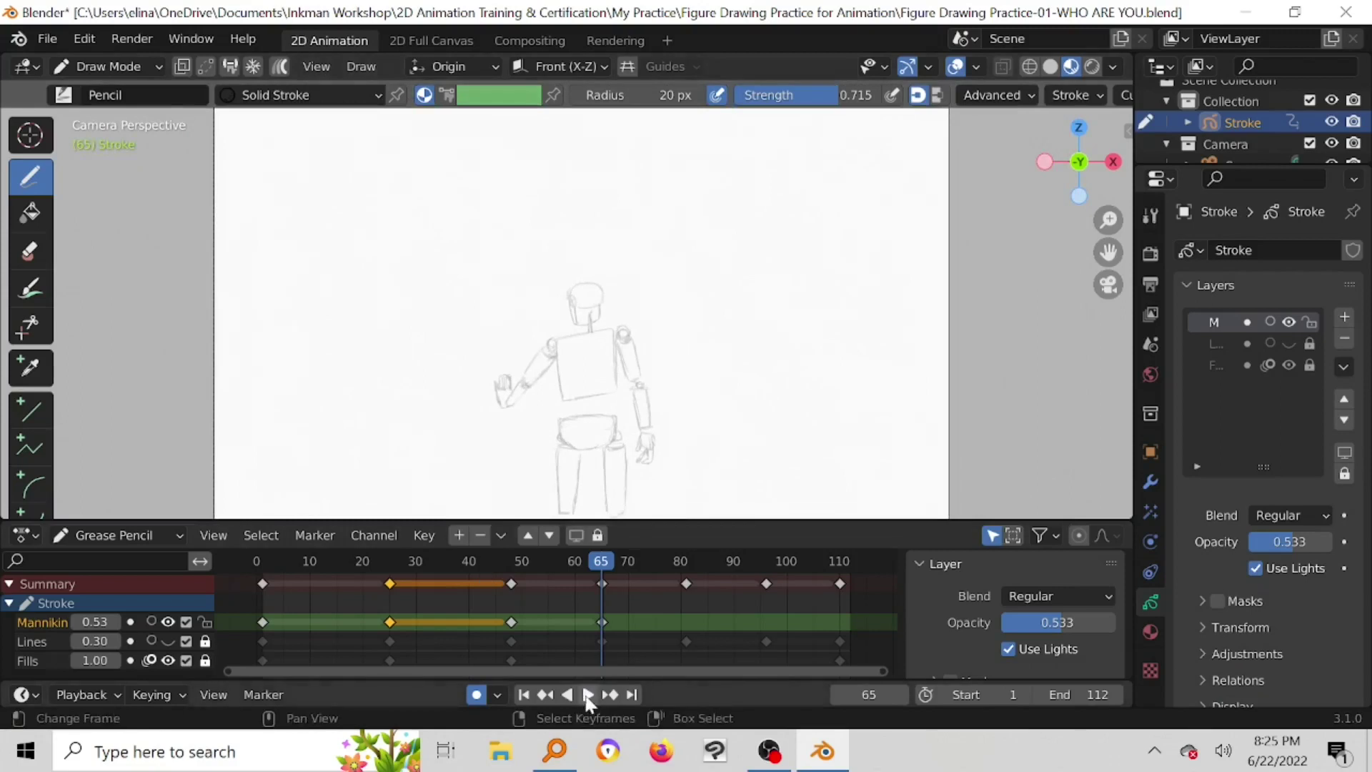
click(587, 695)
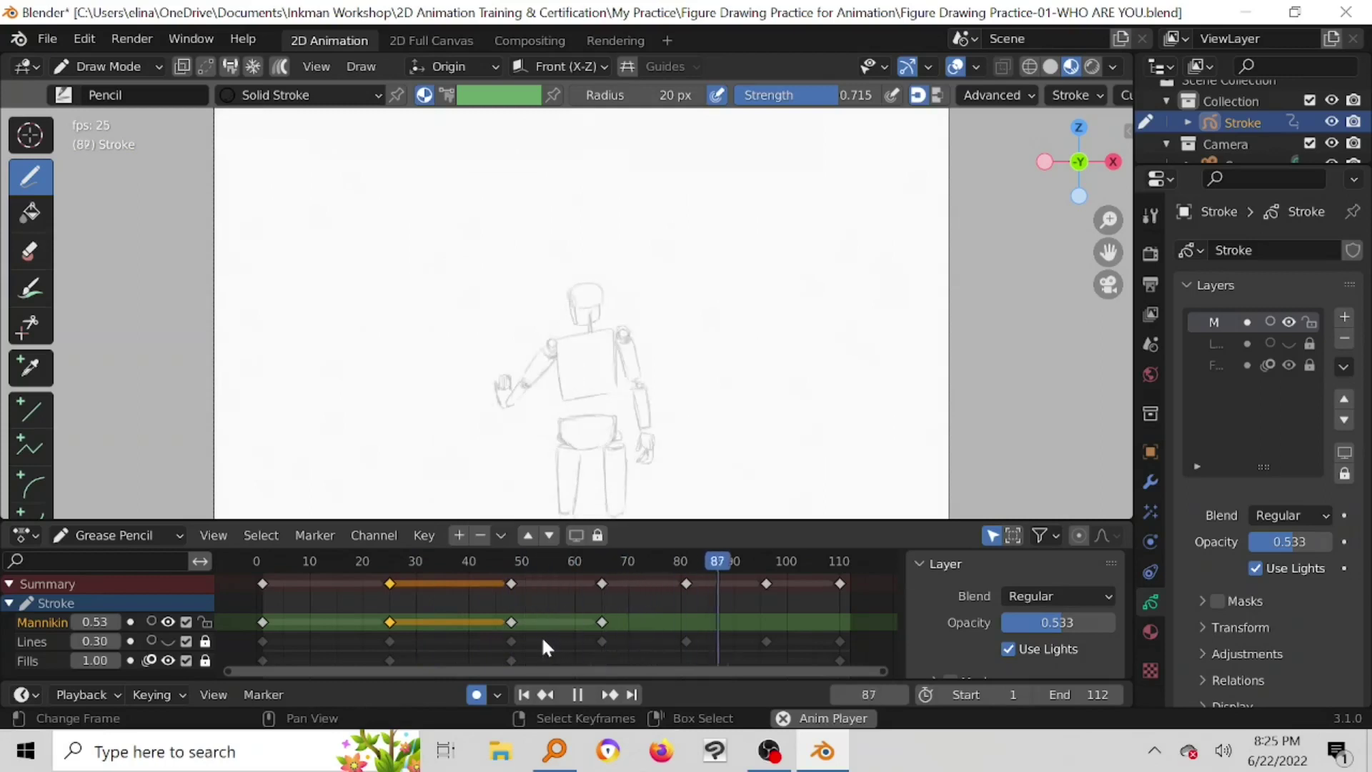
click(577, 695)
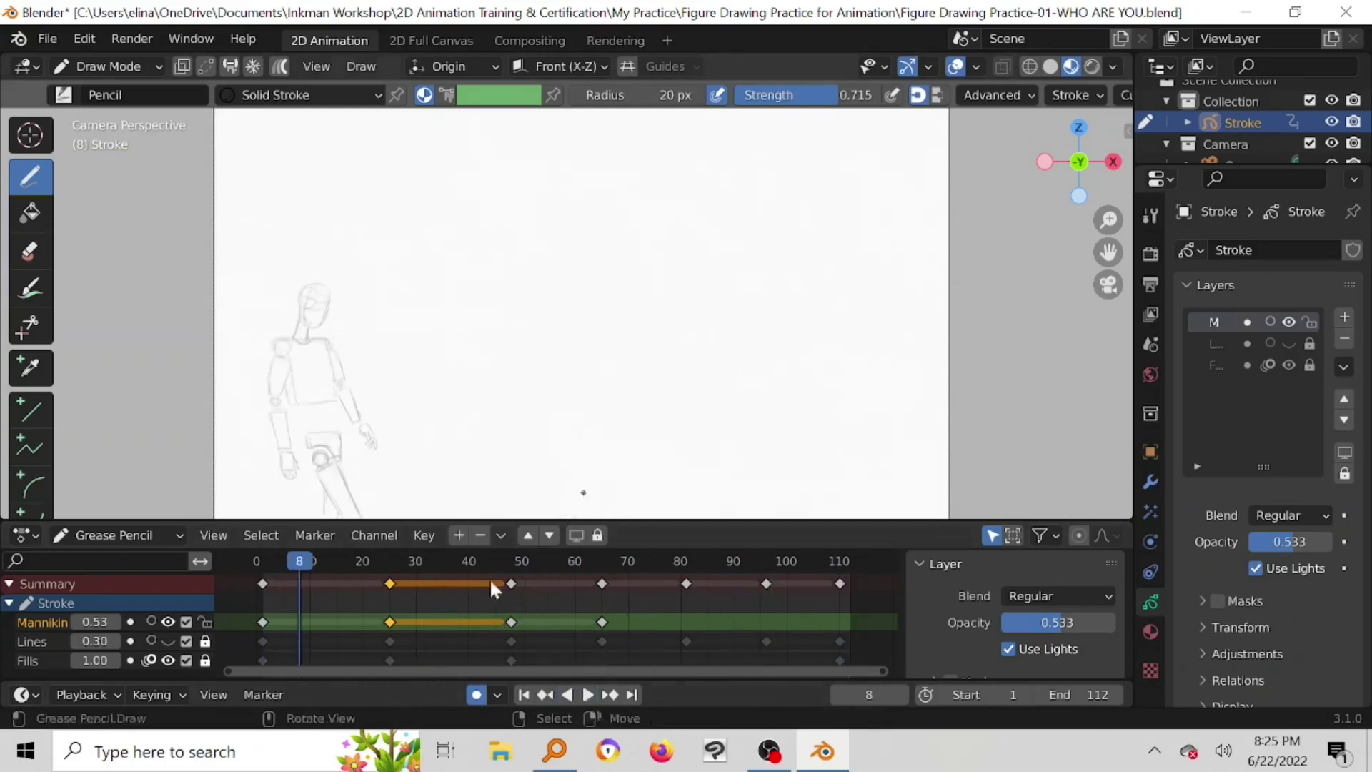
Step: At frame 48, erase the bent arm's lines crossing the torso using the eraser in Stroke mode
click(391, 558)
drag(391, 559, 512, 559)
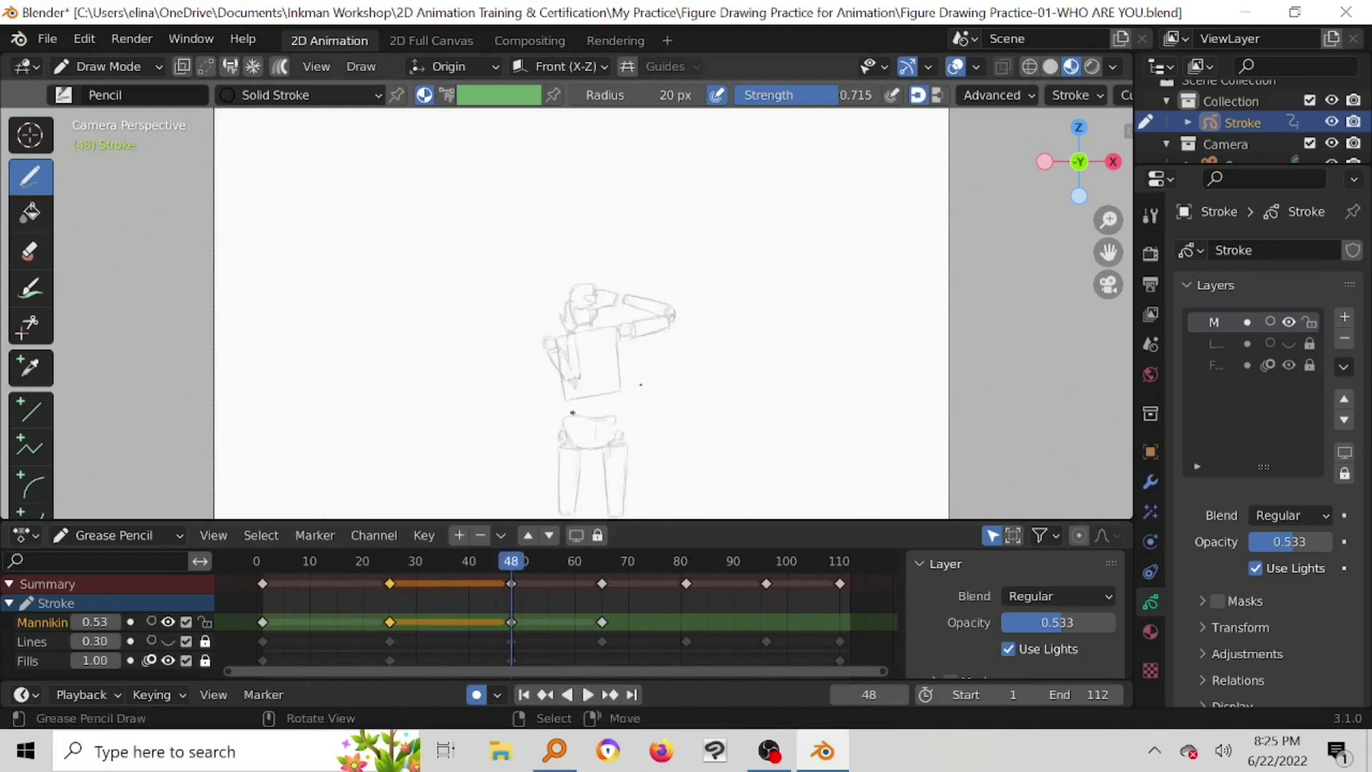
scroll(573, 413, up, 5)
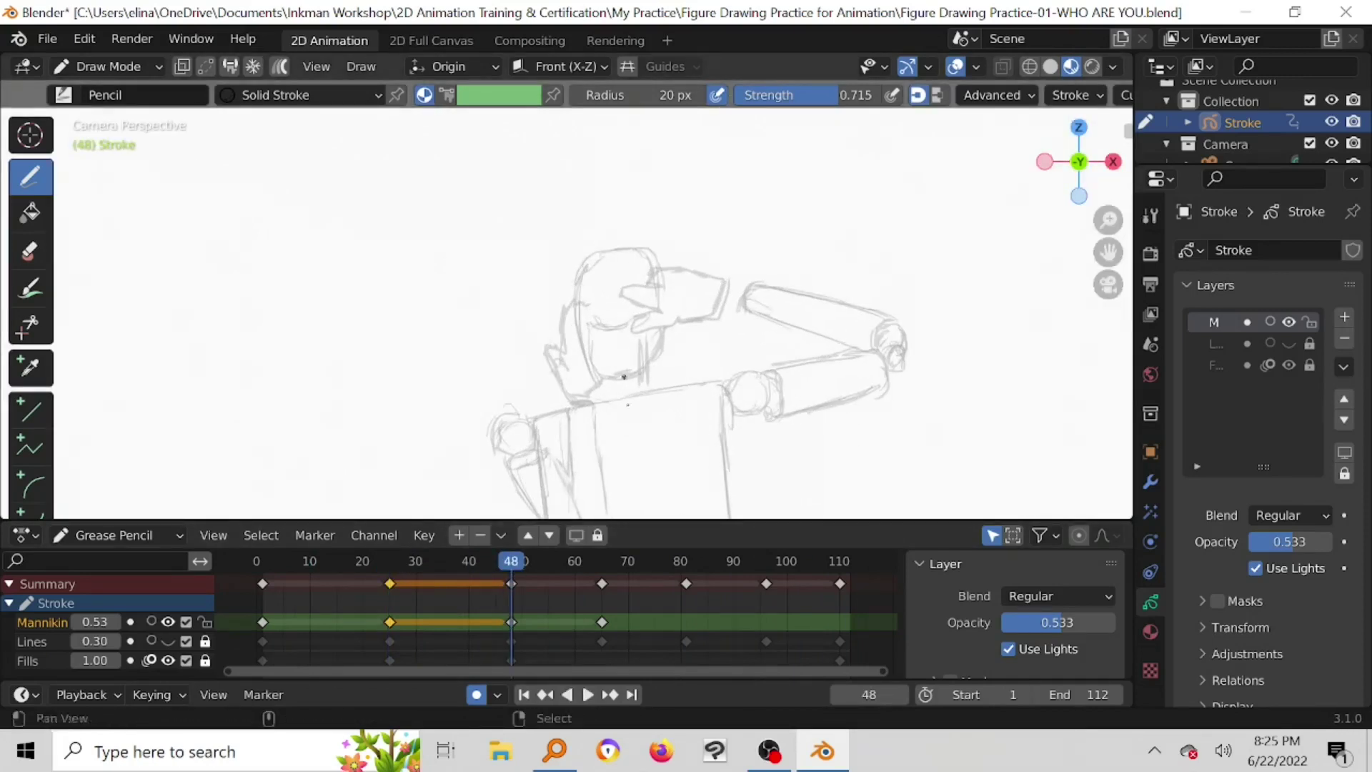
shift+middle_drag(624, 376, 585, 208)
click(29, 250)
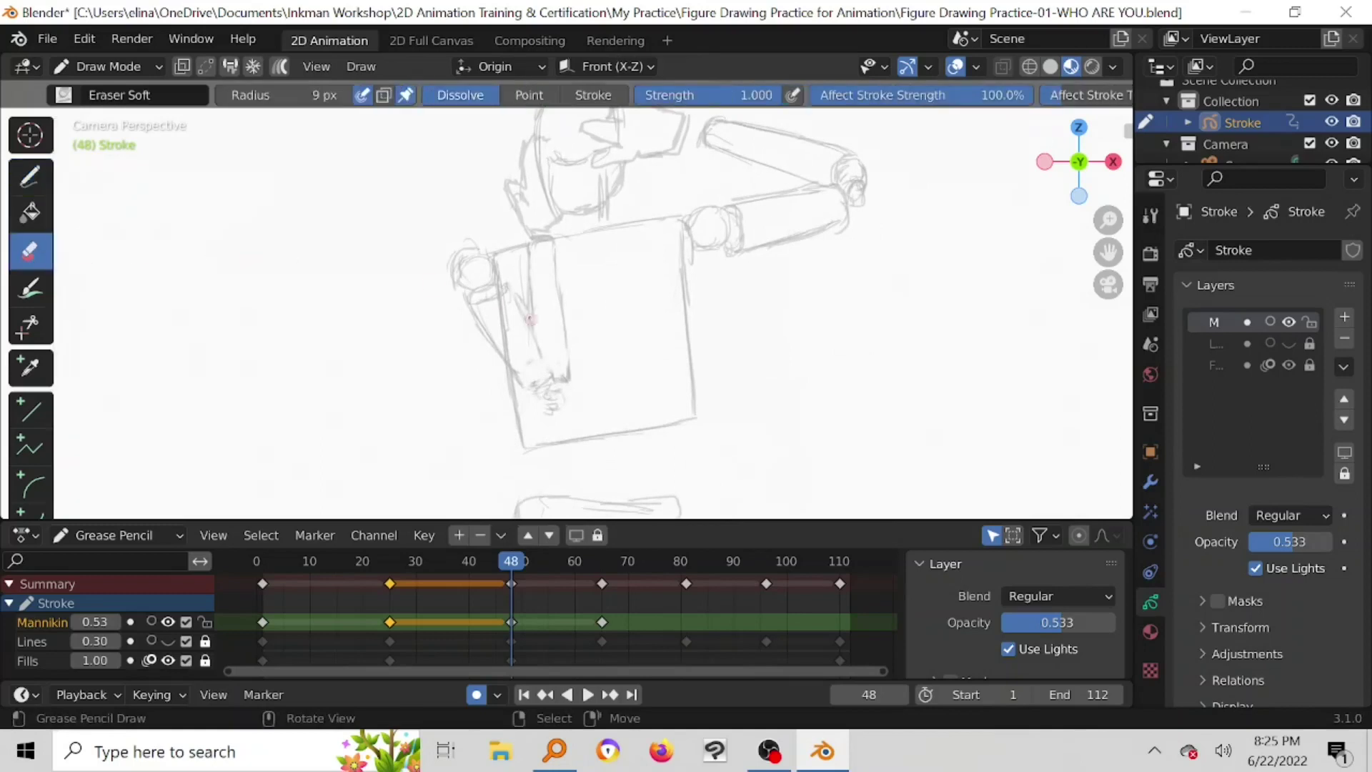
click(597, 95)
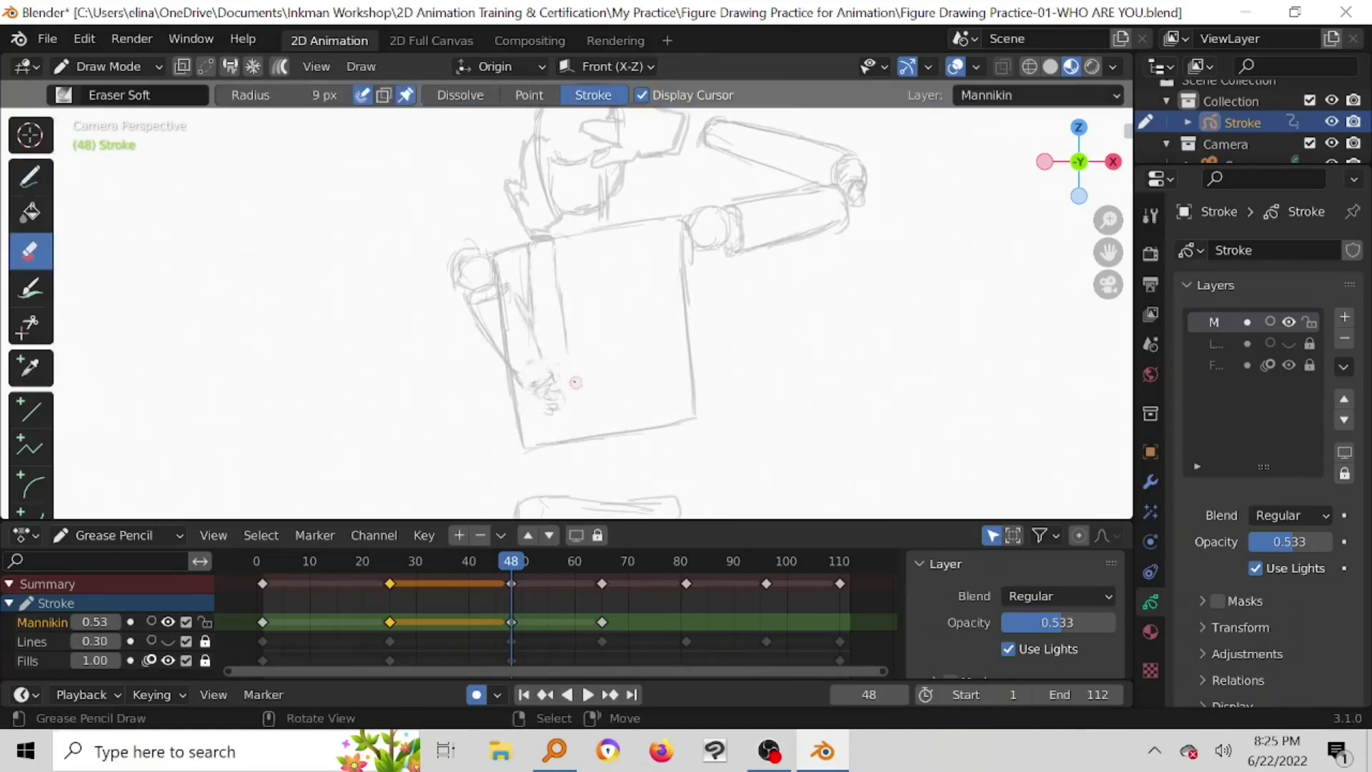
mouse_move(576, 383)
mouse_down()
mouse_move(553, 311)
mouse_move(525, 308)
mouse_move(553, 257)
mouse_move(560, 296)
mouse_move(506, 304)
mouse_move(520, 312)
mouse_move(527, 380)
mouse_move(540, 370)
mouse_move(549, 397)
mouse_move(554, 379)
mouse_move(556, 411)
mouse_move(524, 384)
mouse_move(563, 385)
mouse_move(537, 327)
mouse_move(523, 369)
mouse_move(577, 297)
mouse_move(562, 232)
mouse_move(562, 250)
mouse_up()
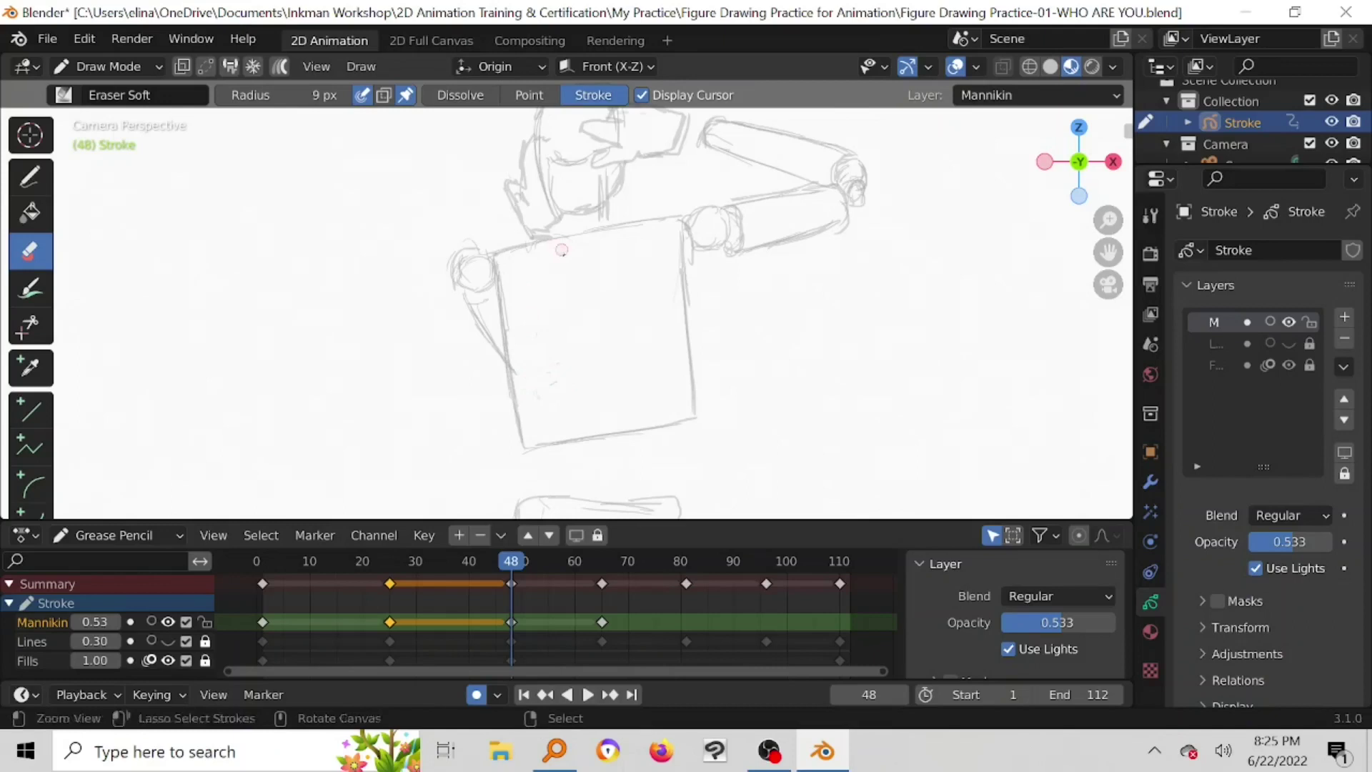
Step: Save the file and play back the animation with the cleaned-up pose
scroll(591, 358, down, 5)
key(ctrl+s)
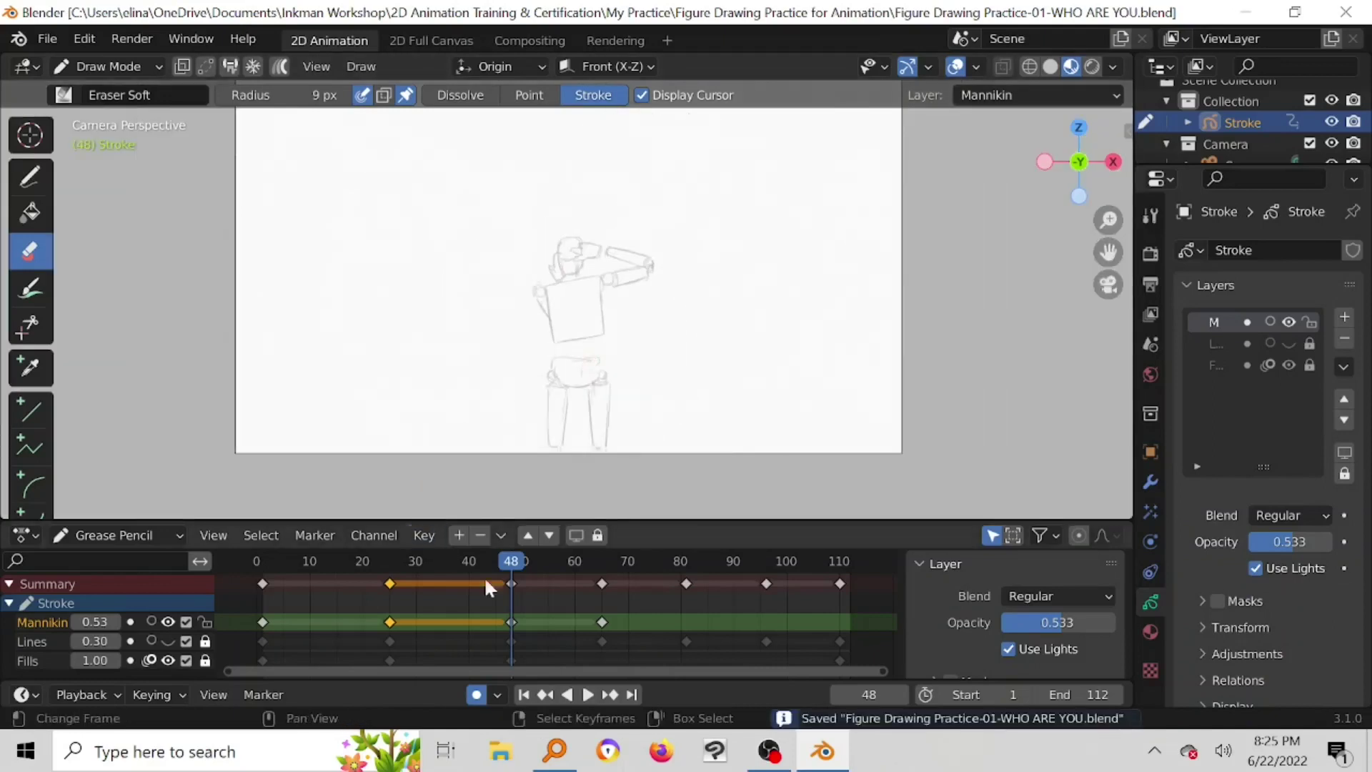
click(587, 694)
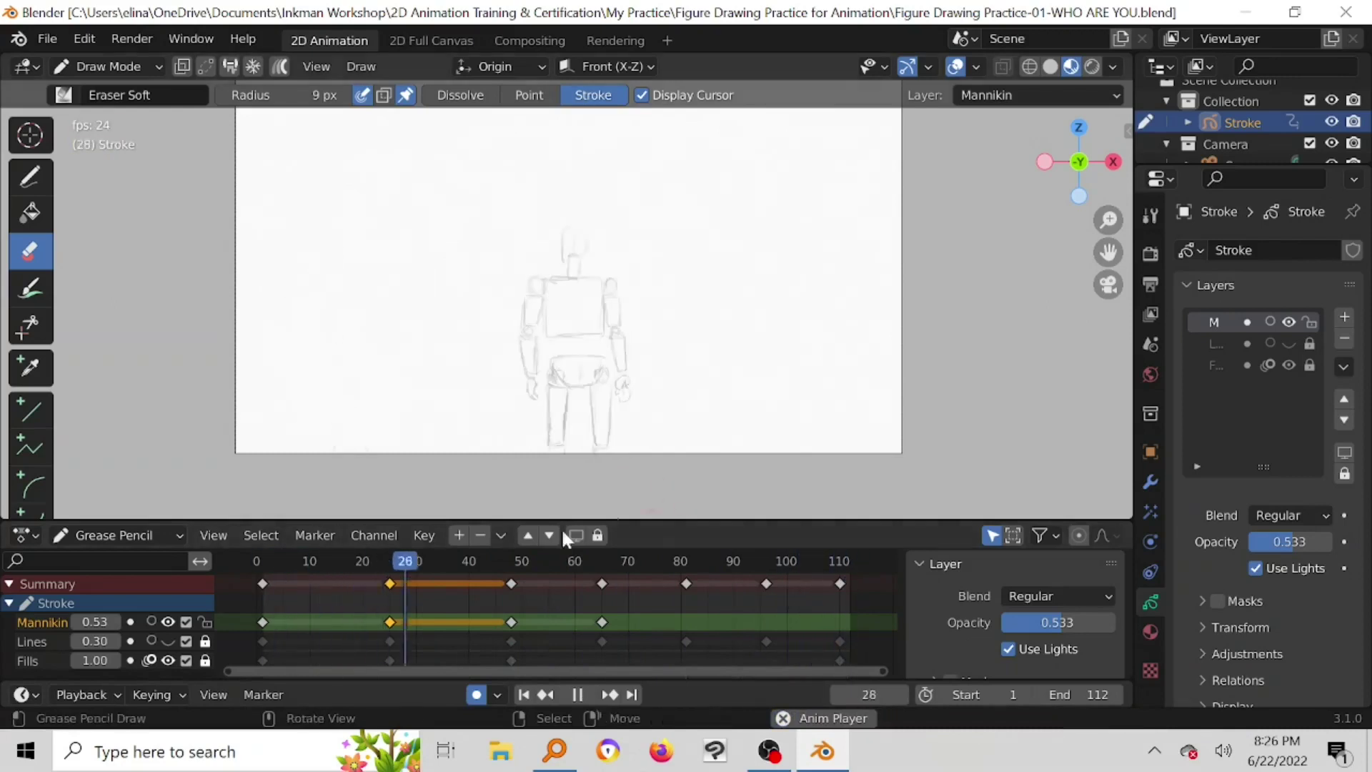
Step: Stop playback and compare the mannequin poses at frames 25 and 48, finishing on frame 48
click(576, 694)
drag(522, 563, 511, 563)
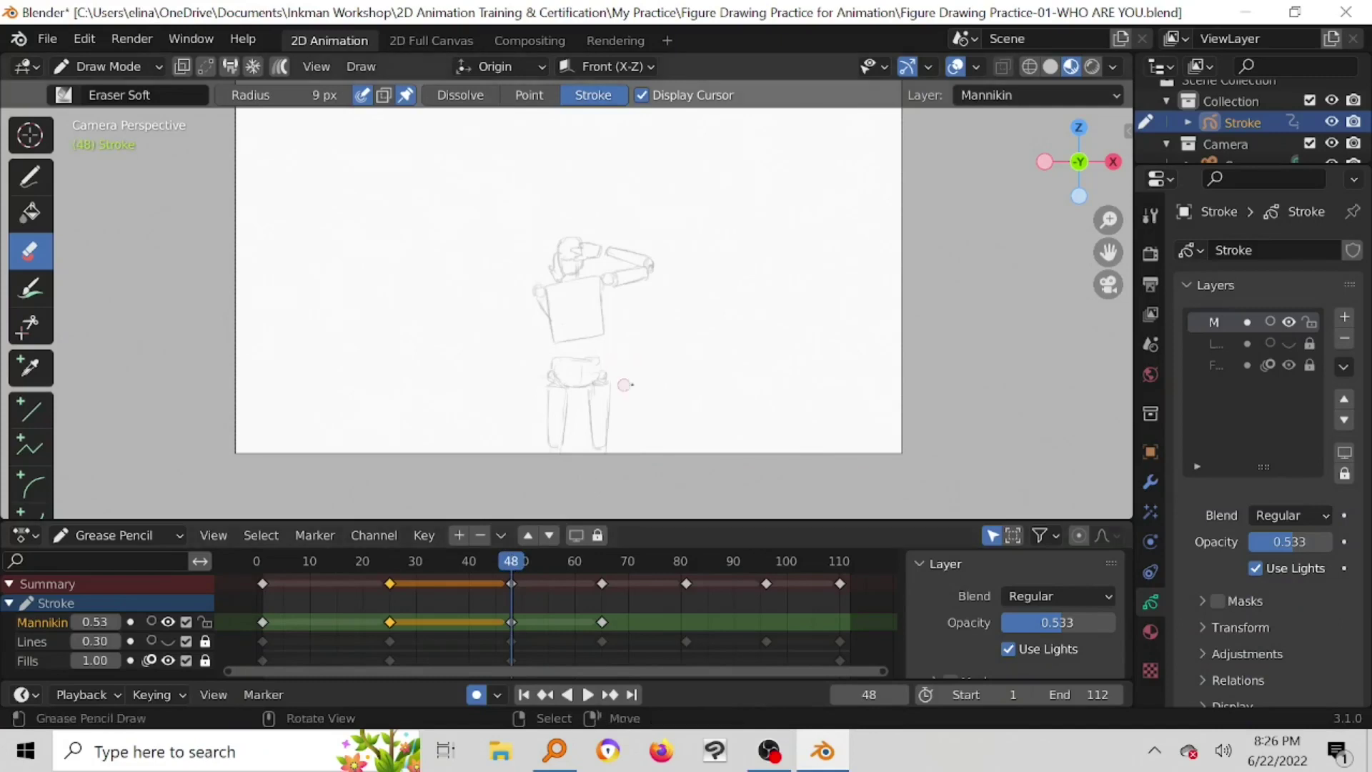
scroll(625, 384, up, 6)
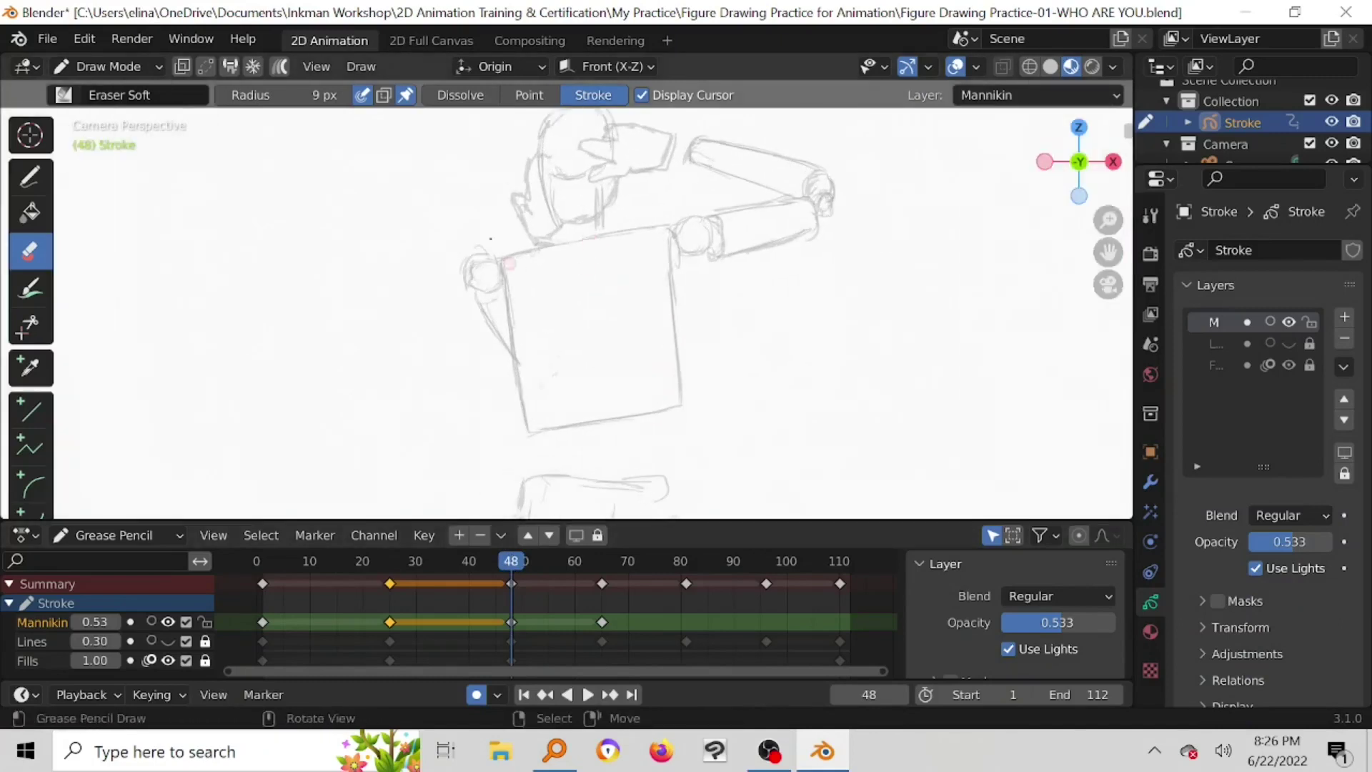
click(390, 576)
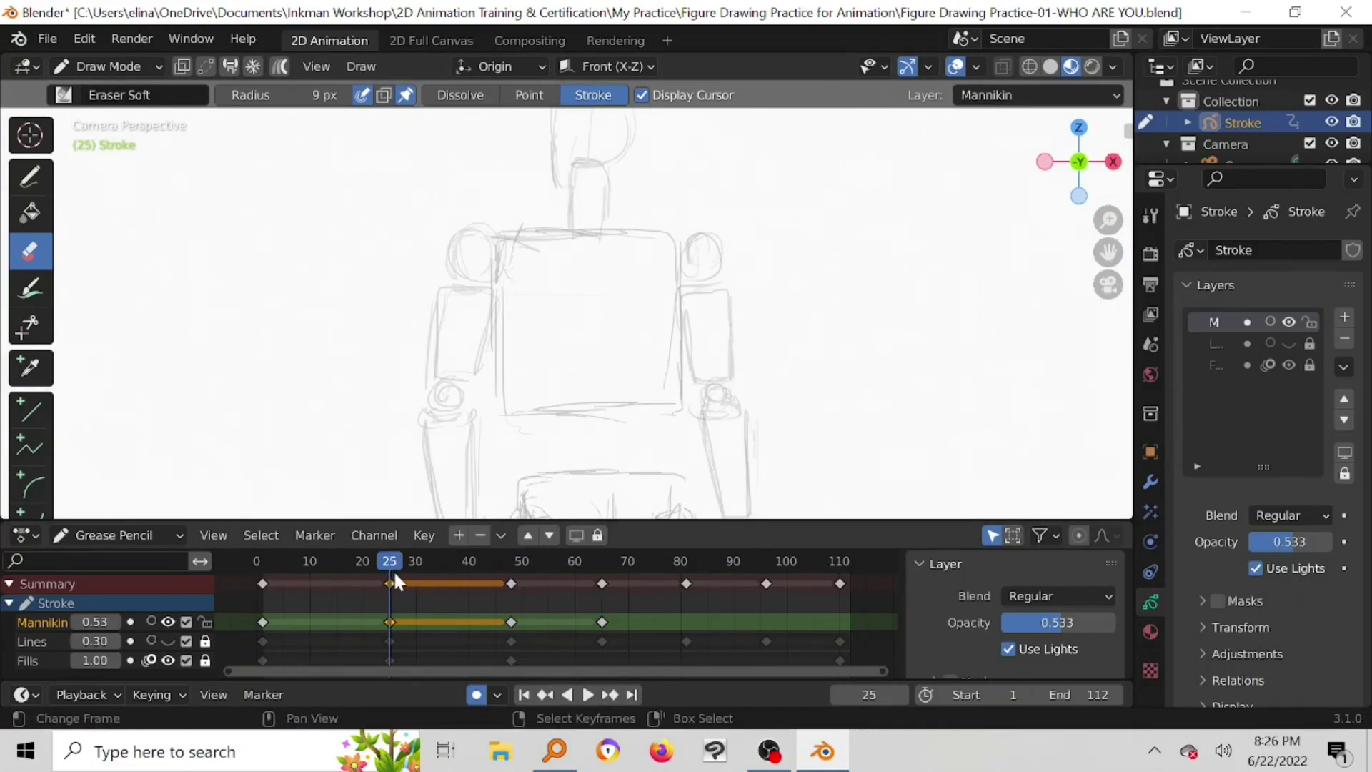
drag(392, 559, 512, 564)
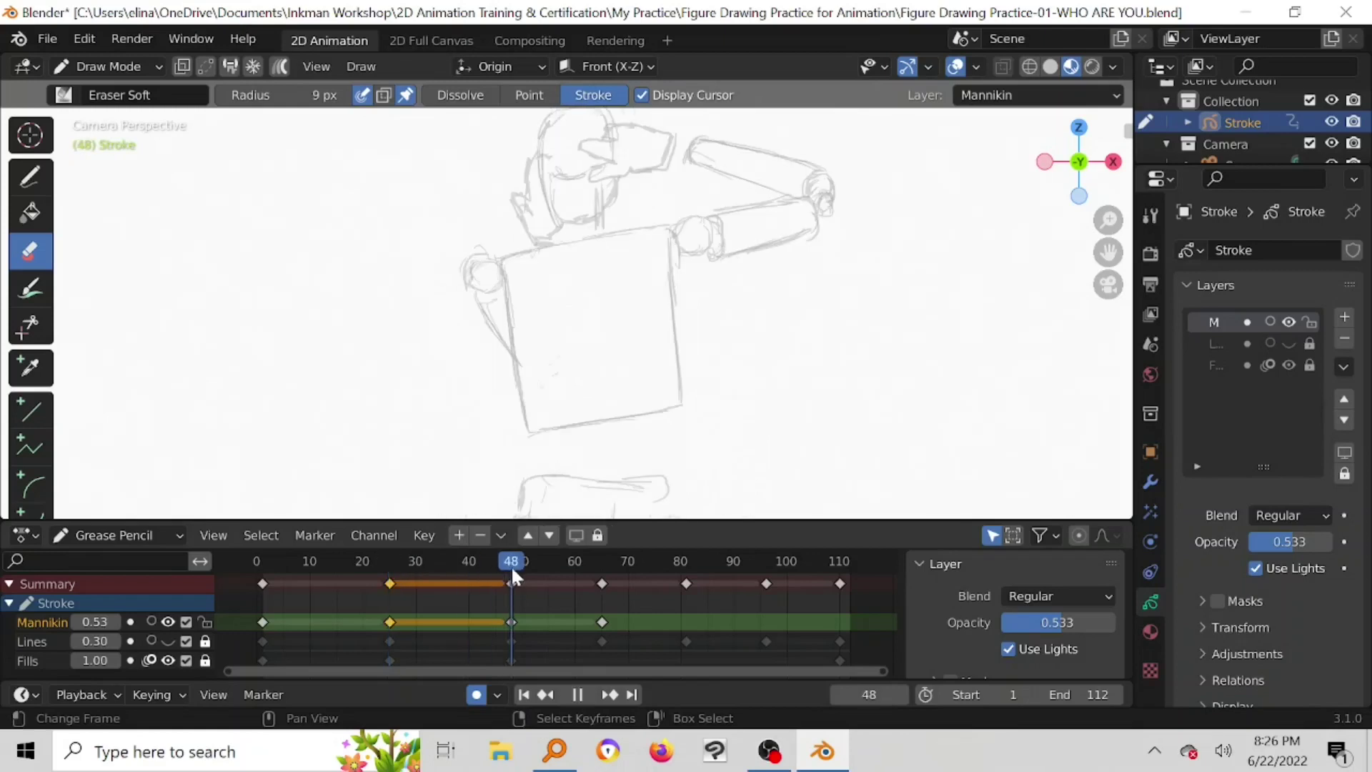
Step: At frame 48, draw the neck block between the head and torso with the Pencil and tidy its lines
key(d)
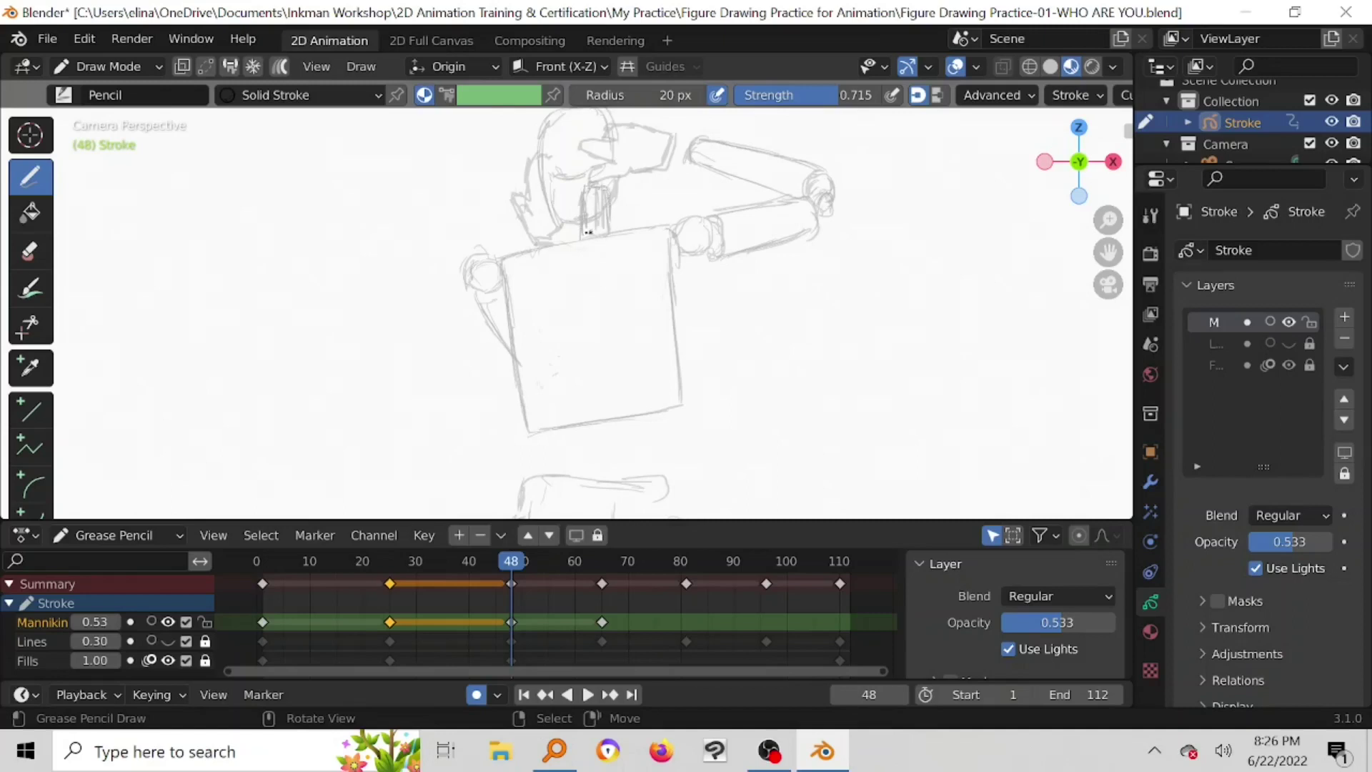
click(29, 250)
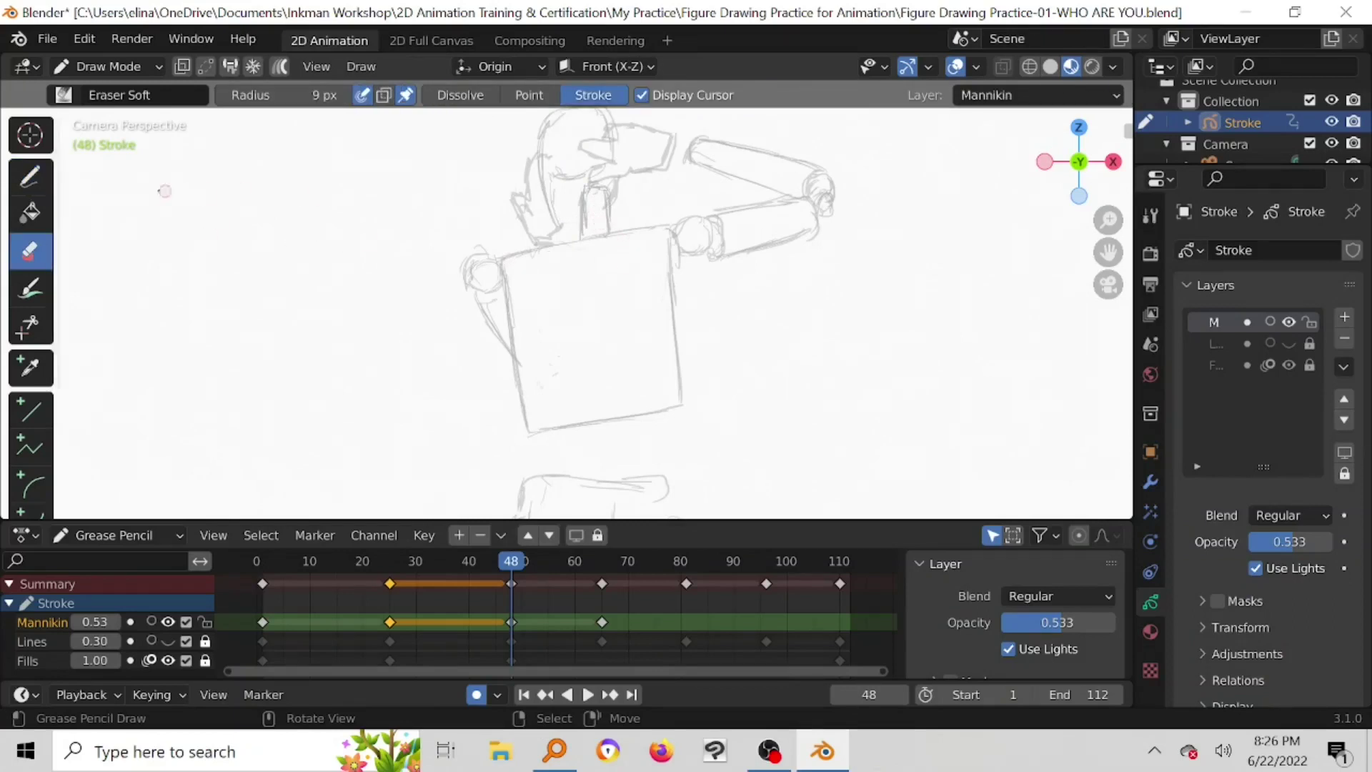
click(32, 178)
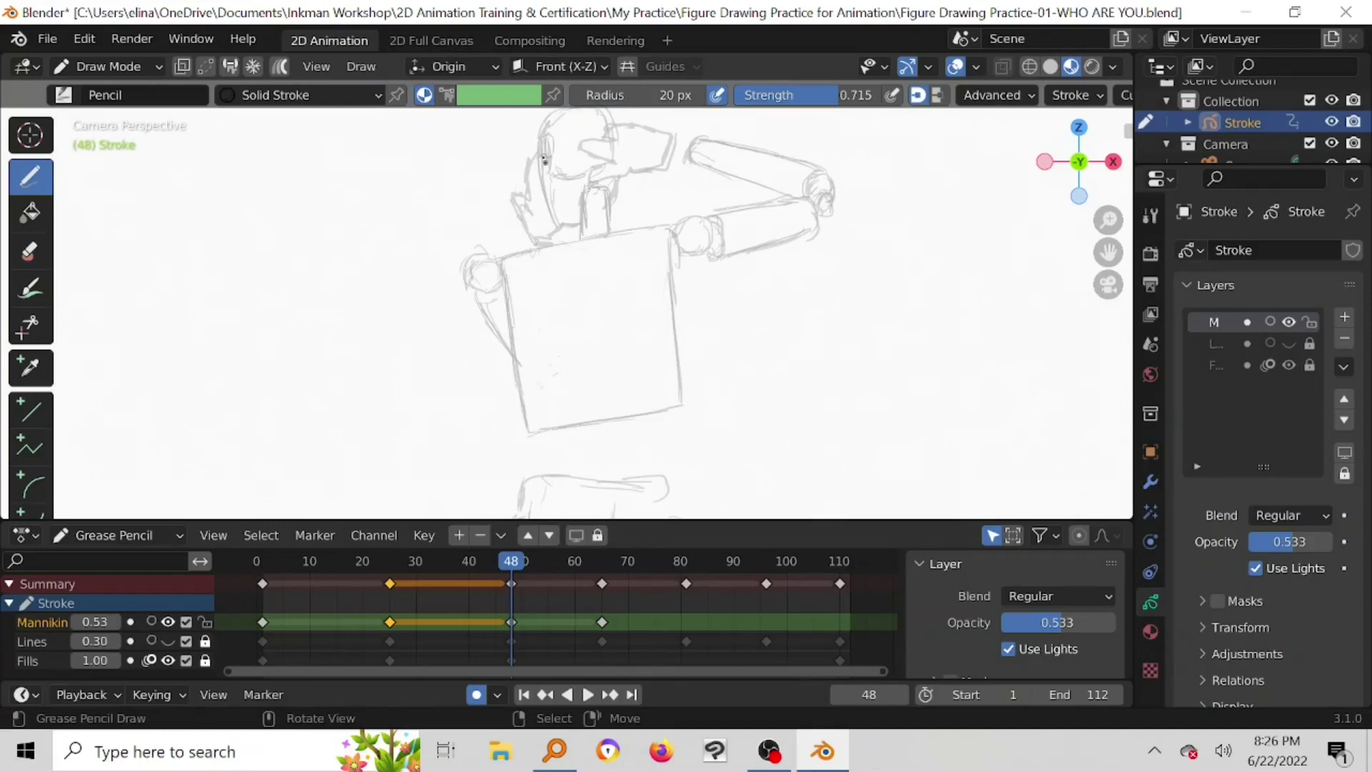
Step: At frame 65, erase the stray lines inside the neck with the eraser in Point mode, and save the file
drag(539, 559, 602, 561)
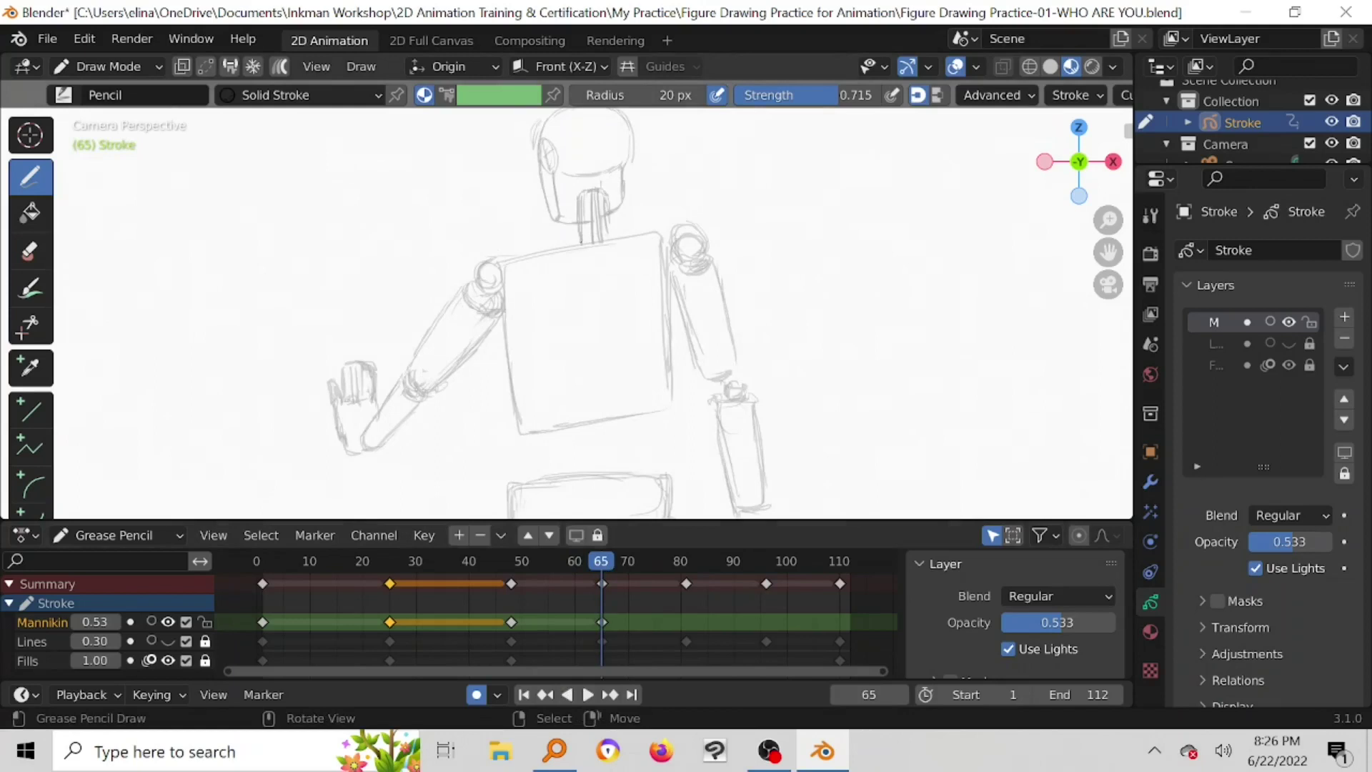
click(29, 251)
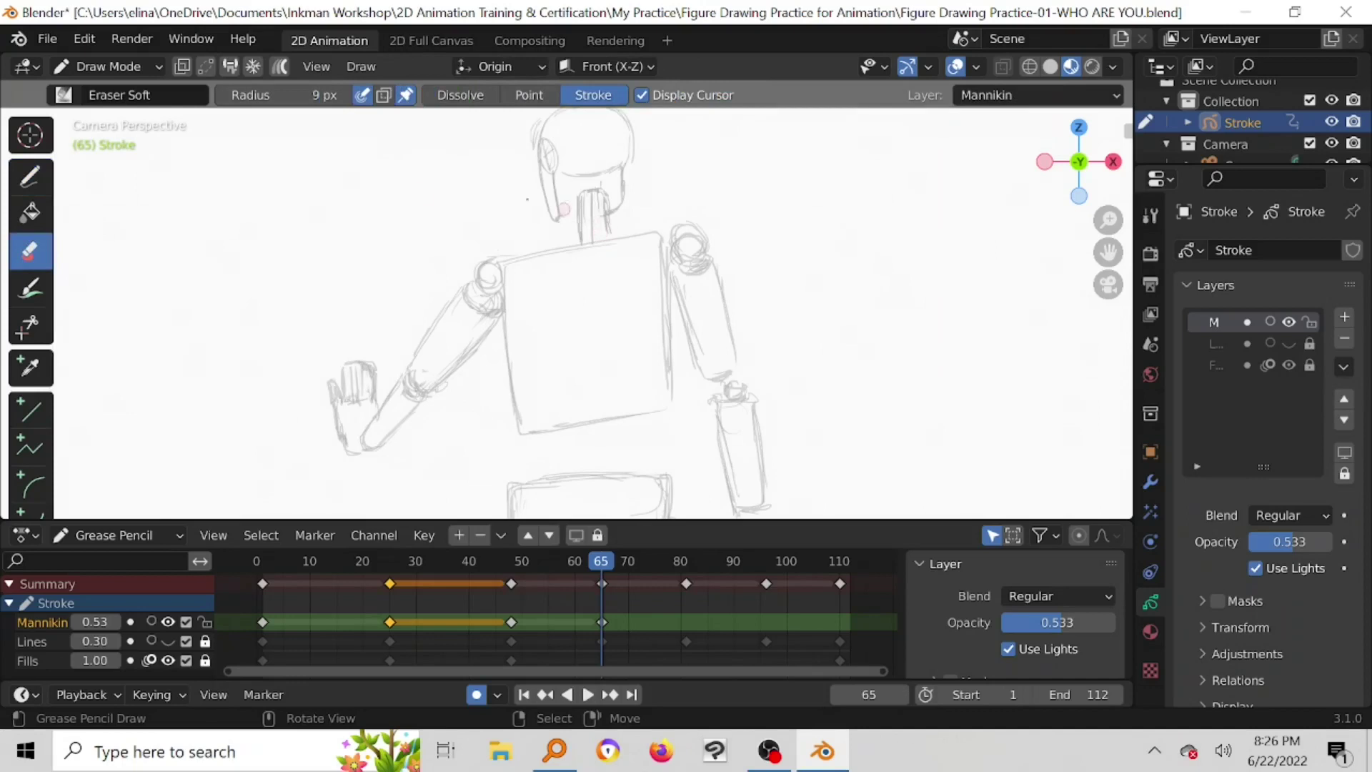
click(461, 95)
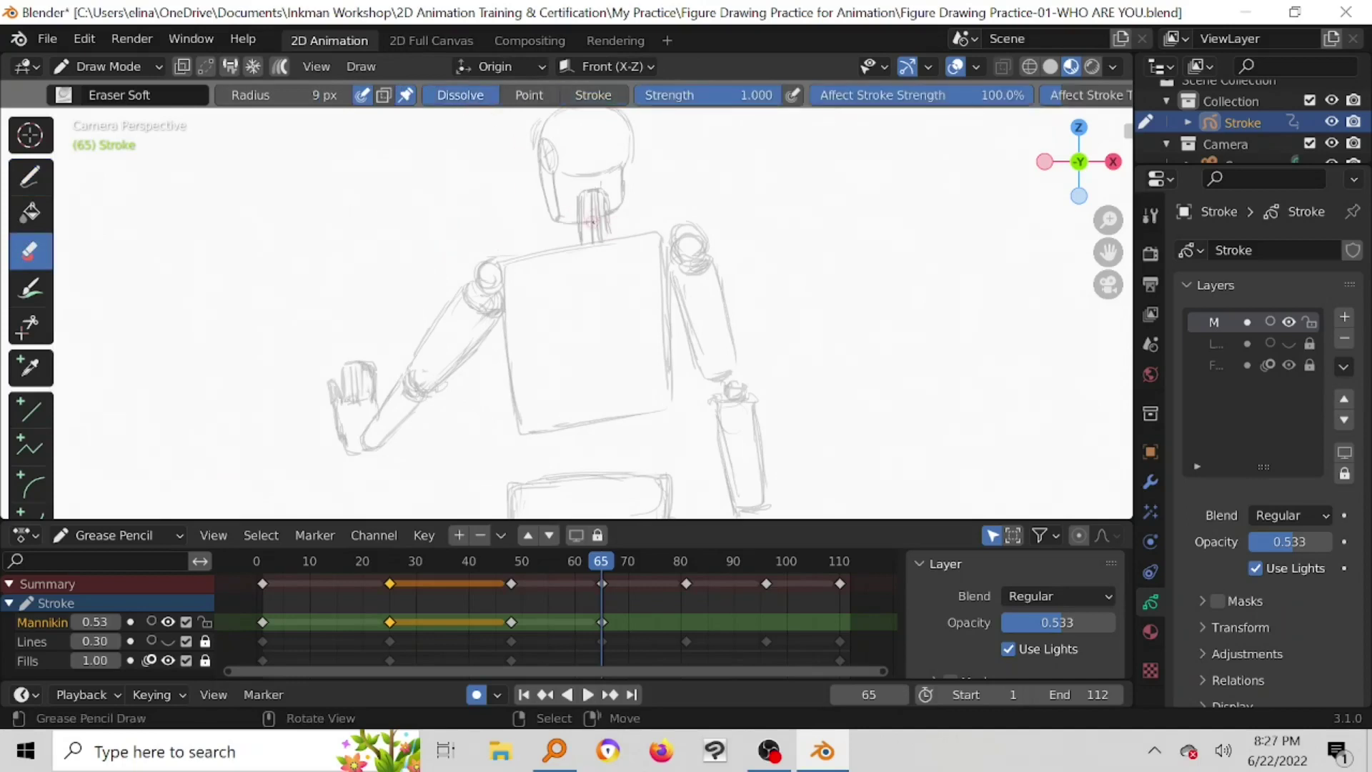
click(529, 95)
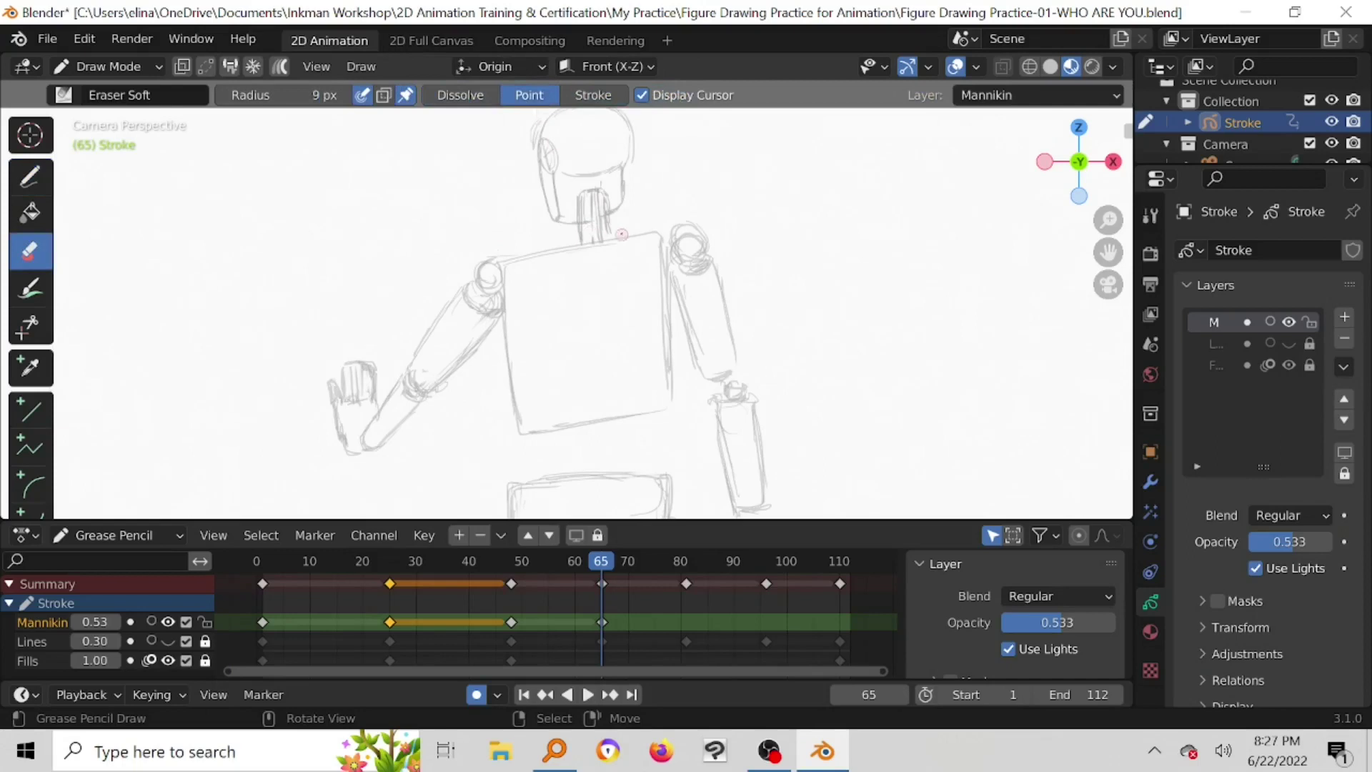
drag(591, 209, 601, 228)
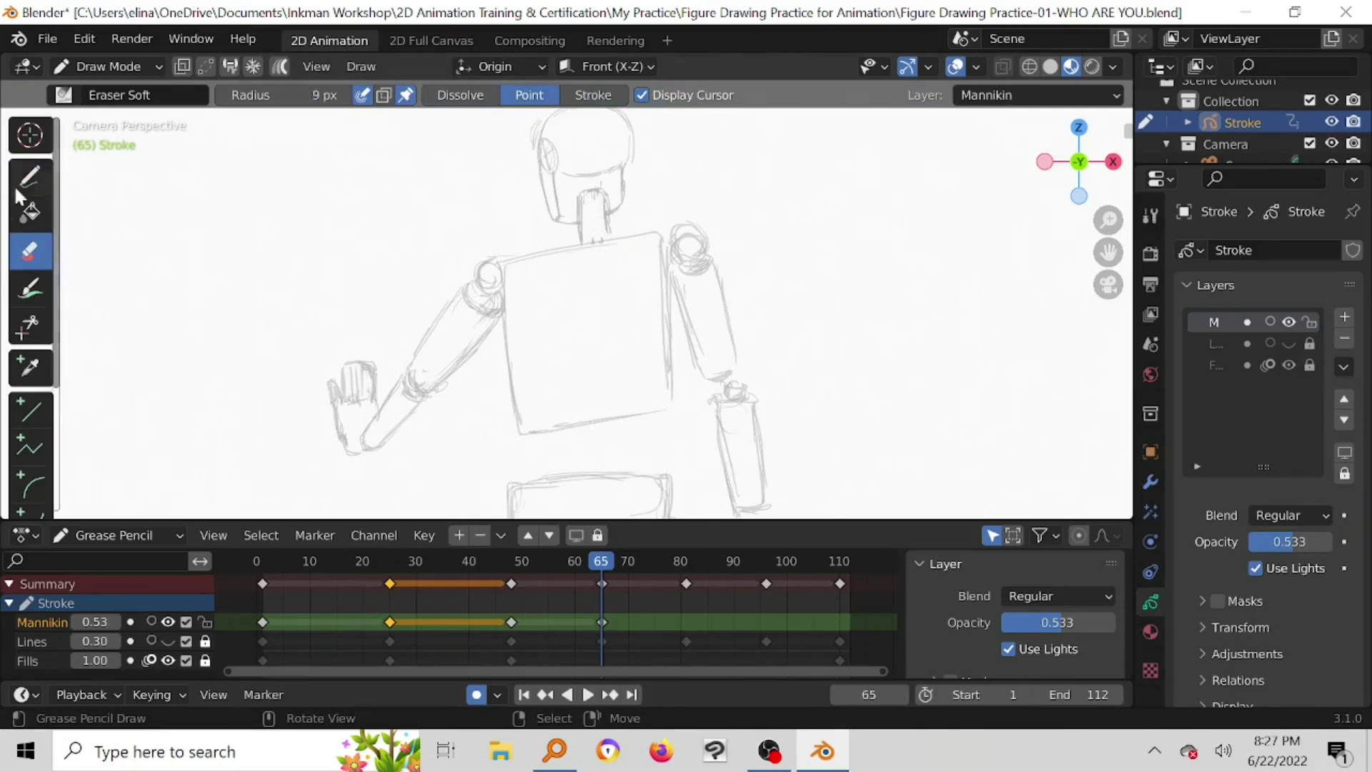
key(d)
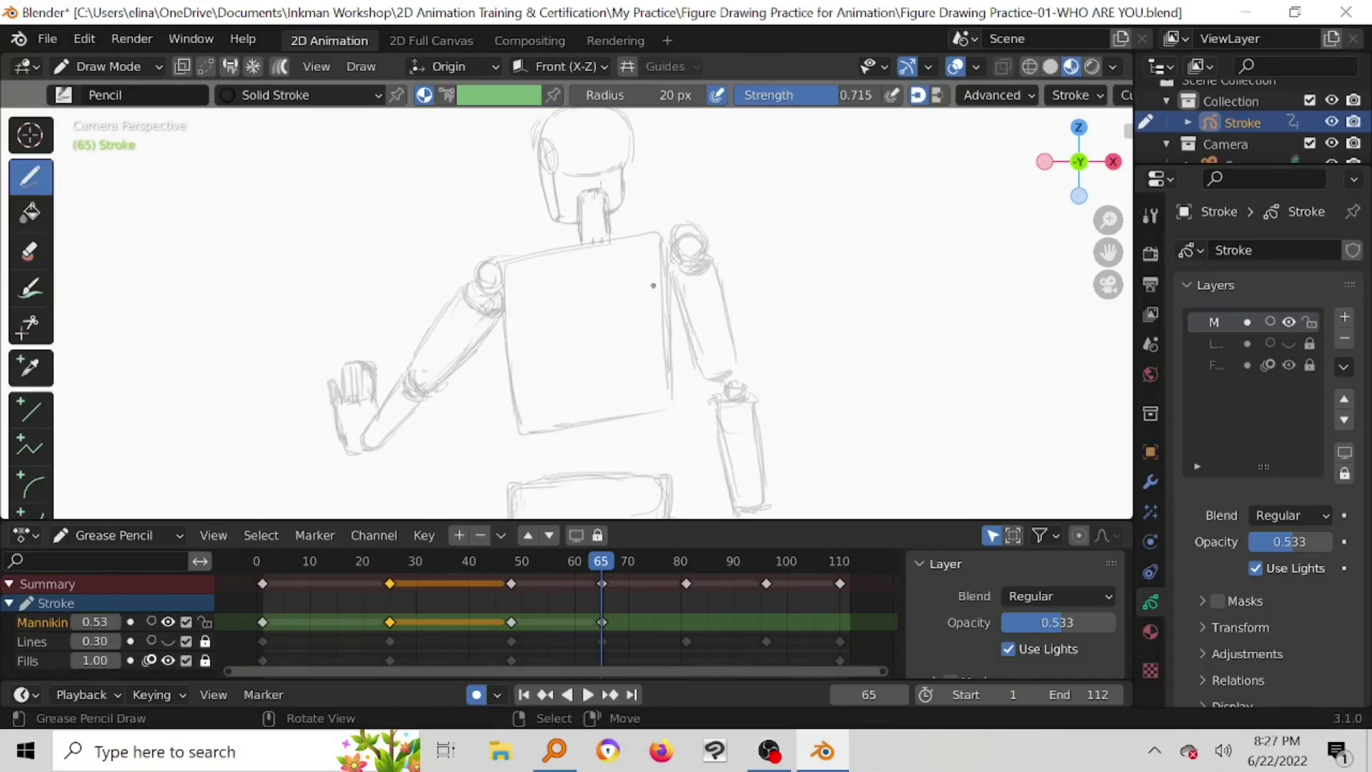
key(ctrl+s)
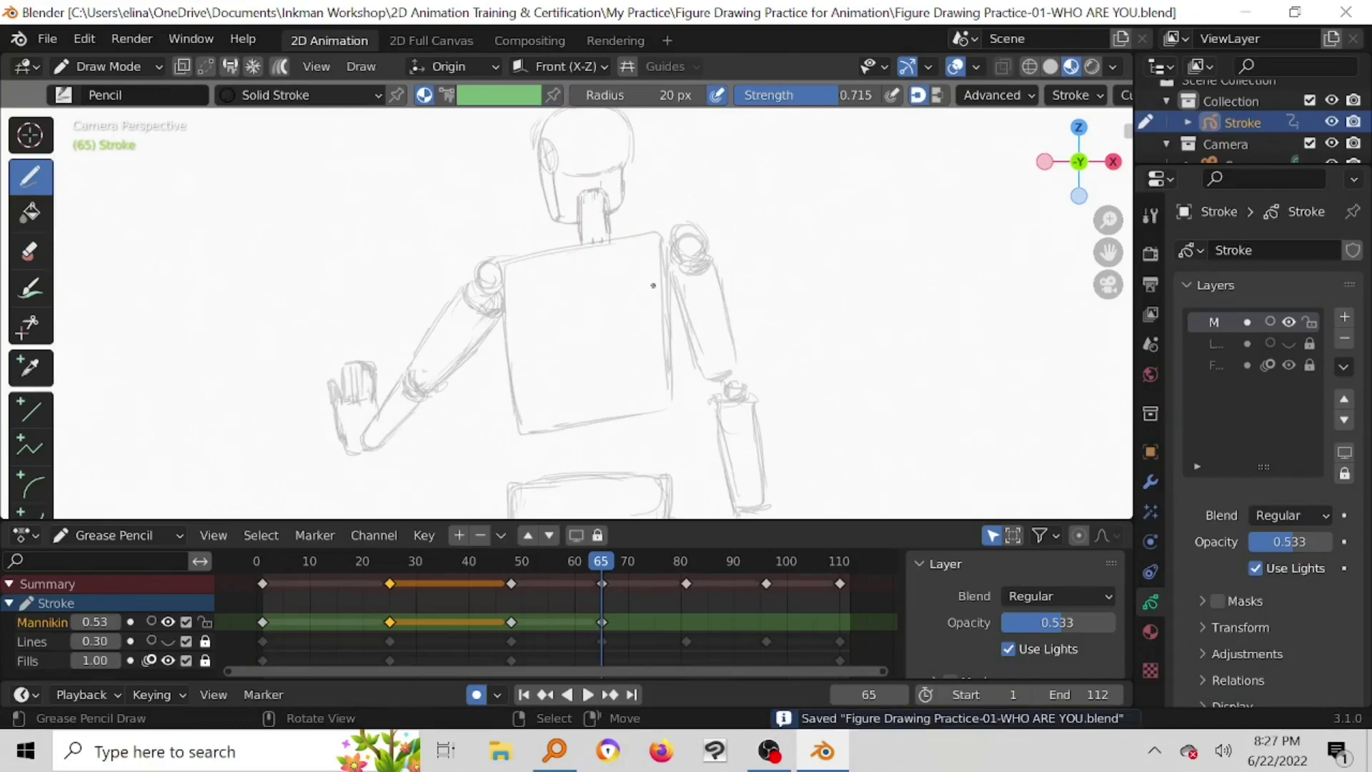
Step: Show the Lines layer again and move to frame 81 for the next mannequin pose
key(space)
drag(675, 564, 685, 564)
key(Escape)
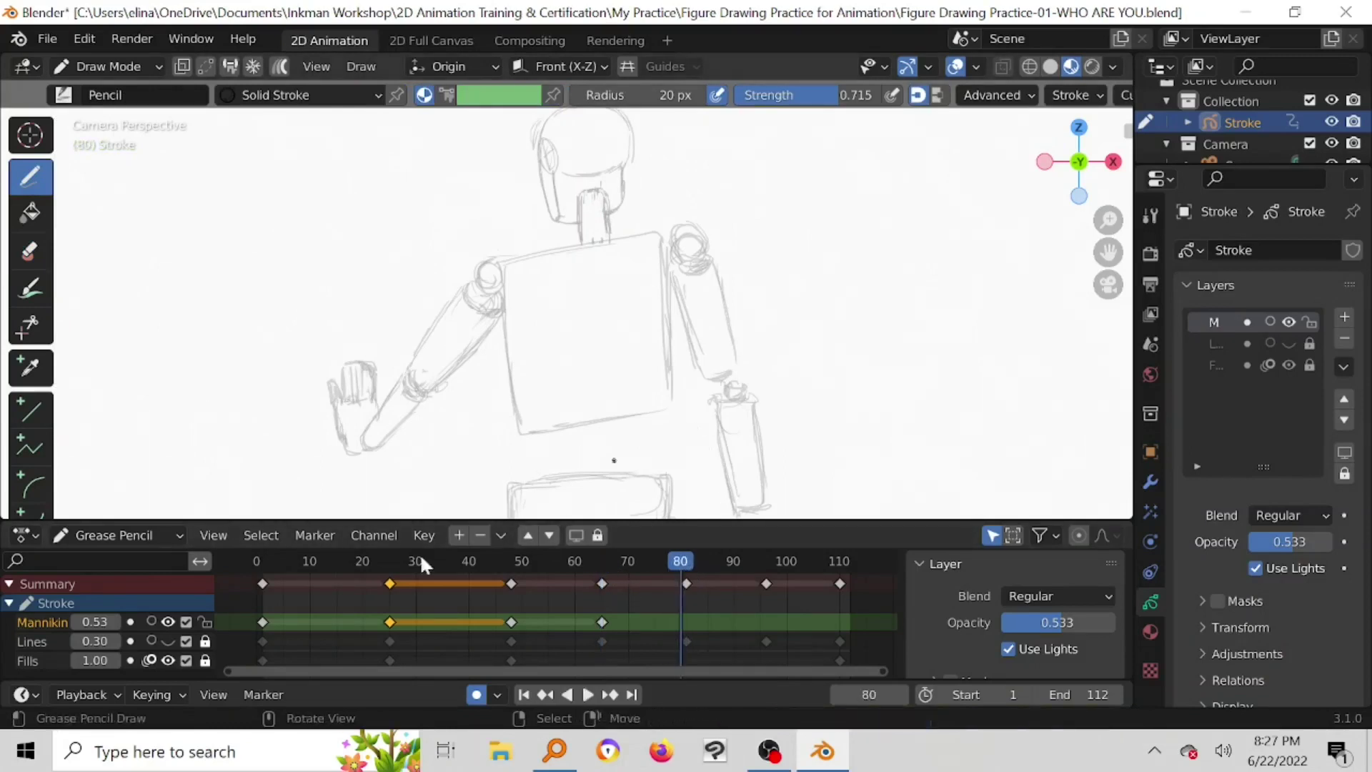
click(168, 641)
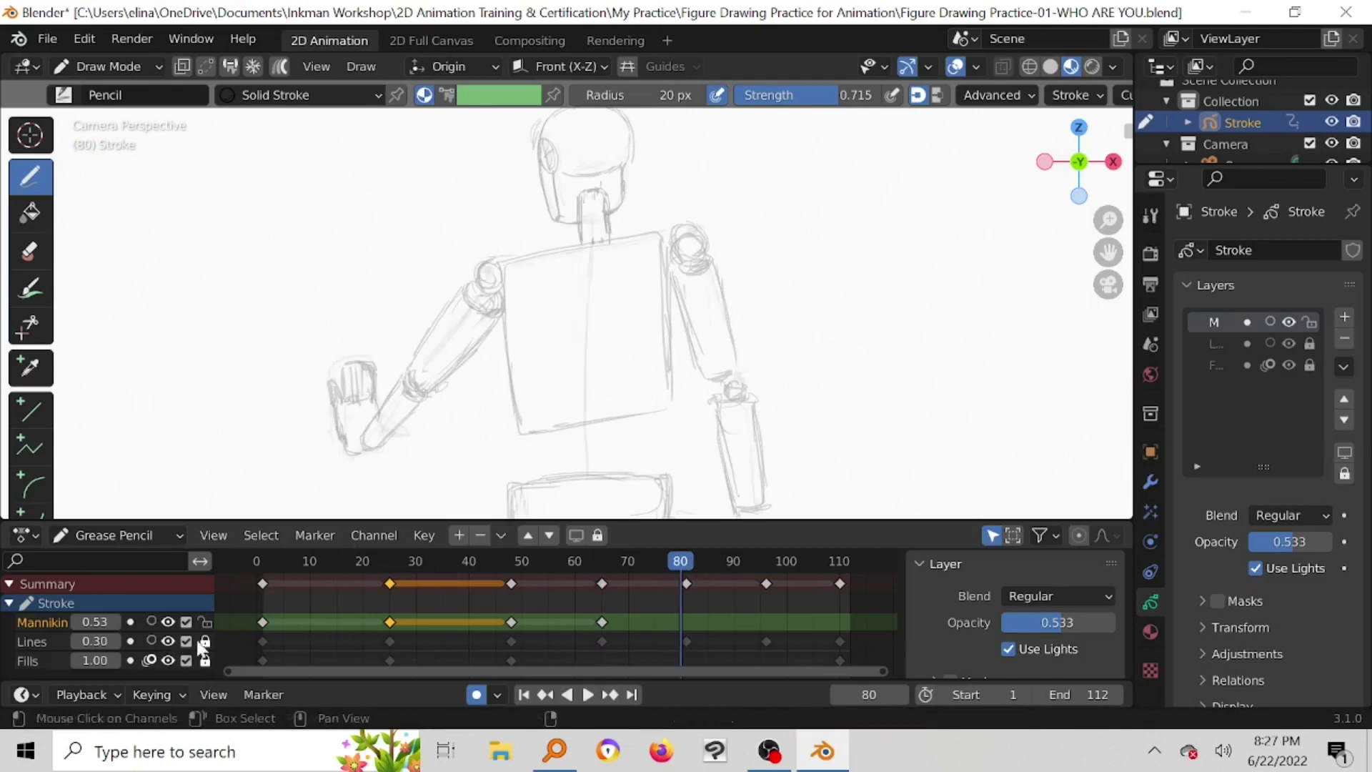
click(168, 622)
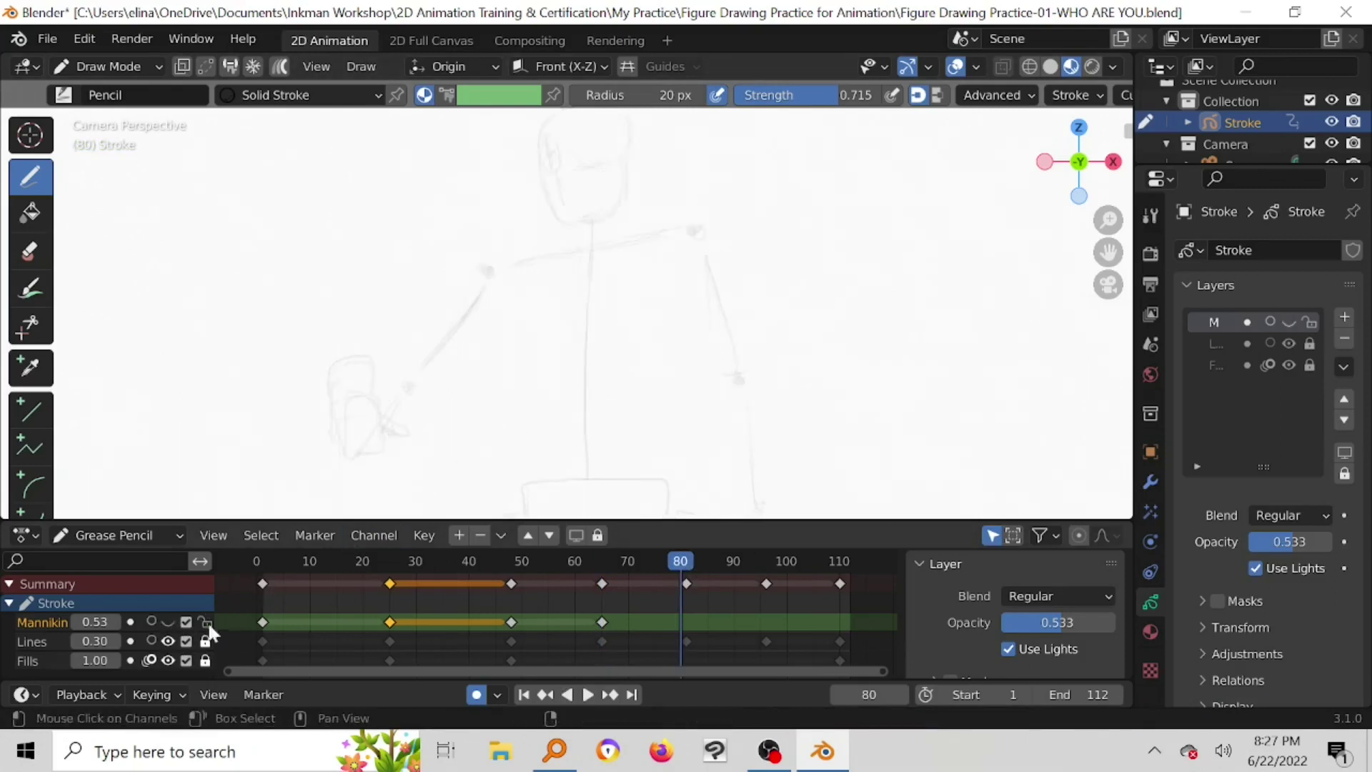
click(168, 621)
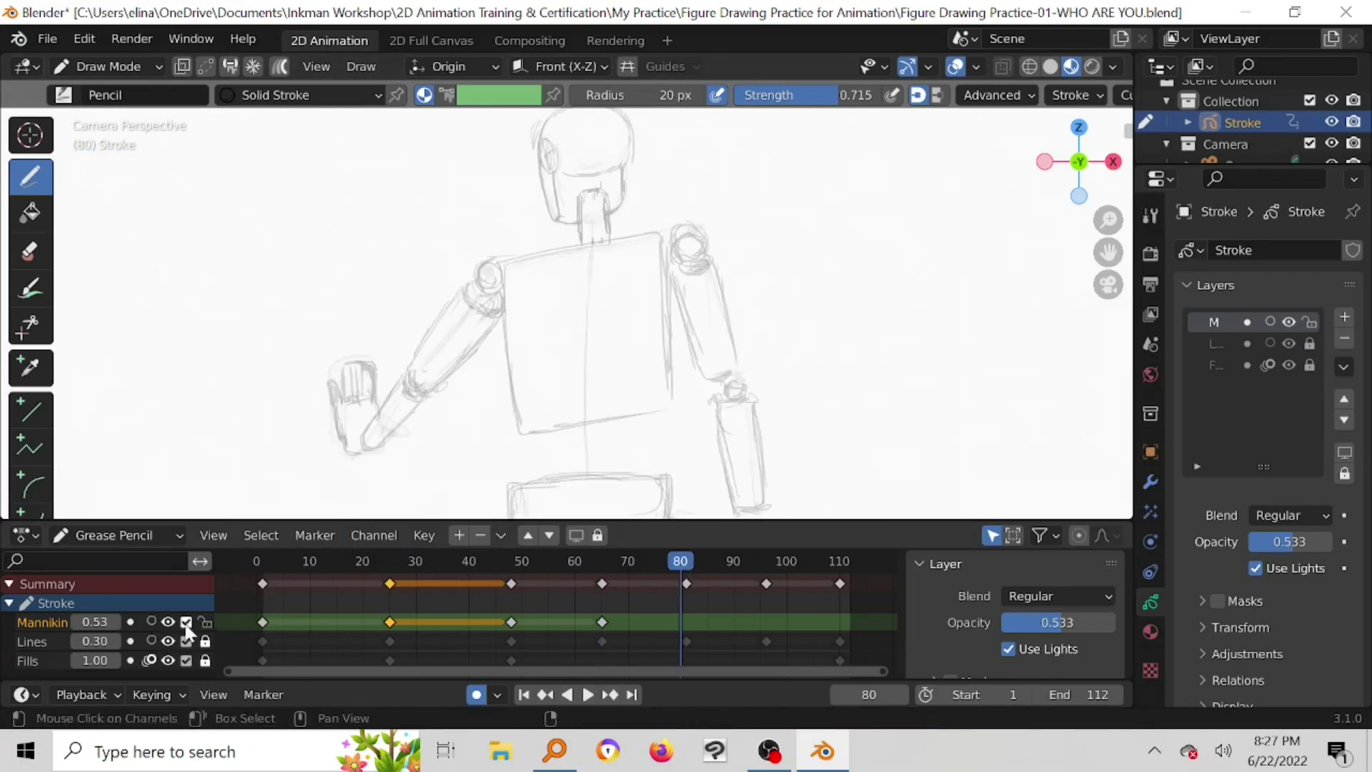
click(684, 556)
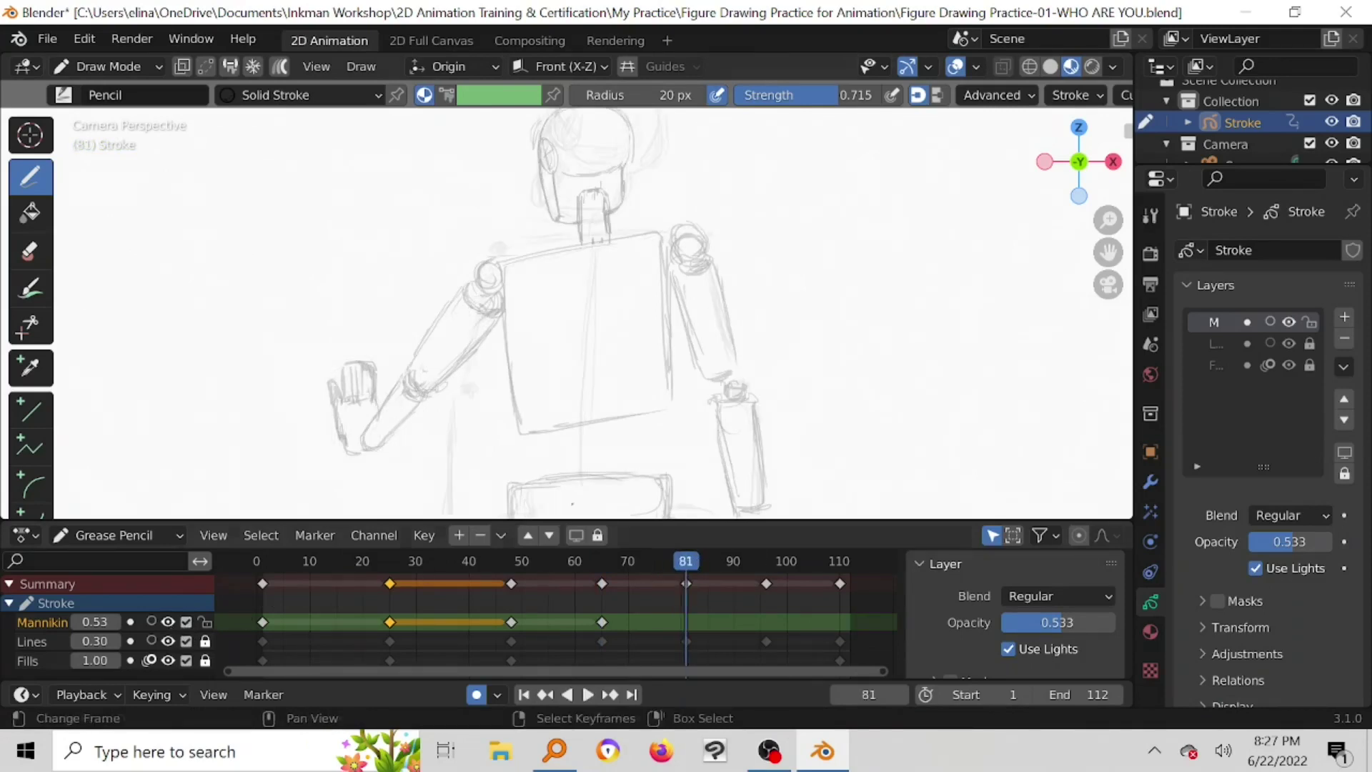
Step: Check the frame 81 sketch without the mannequin, add a Mannikin keyframe there, and turn on the layer's onion skinning
click(167, 622)
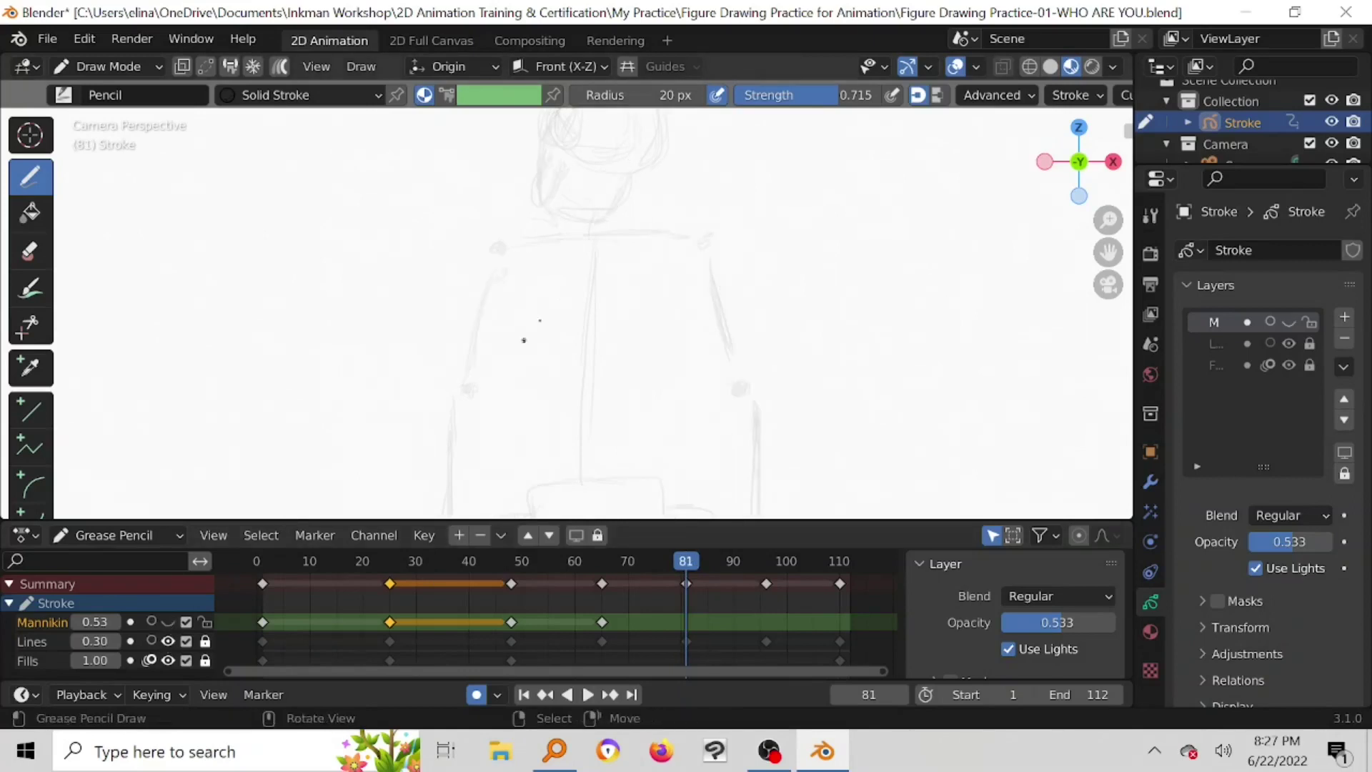
scroll(640, 370, down, 4)
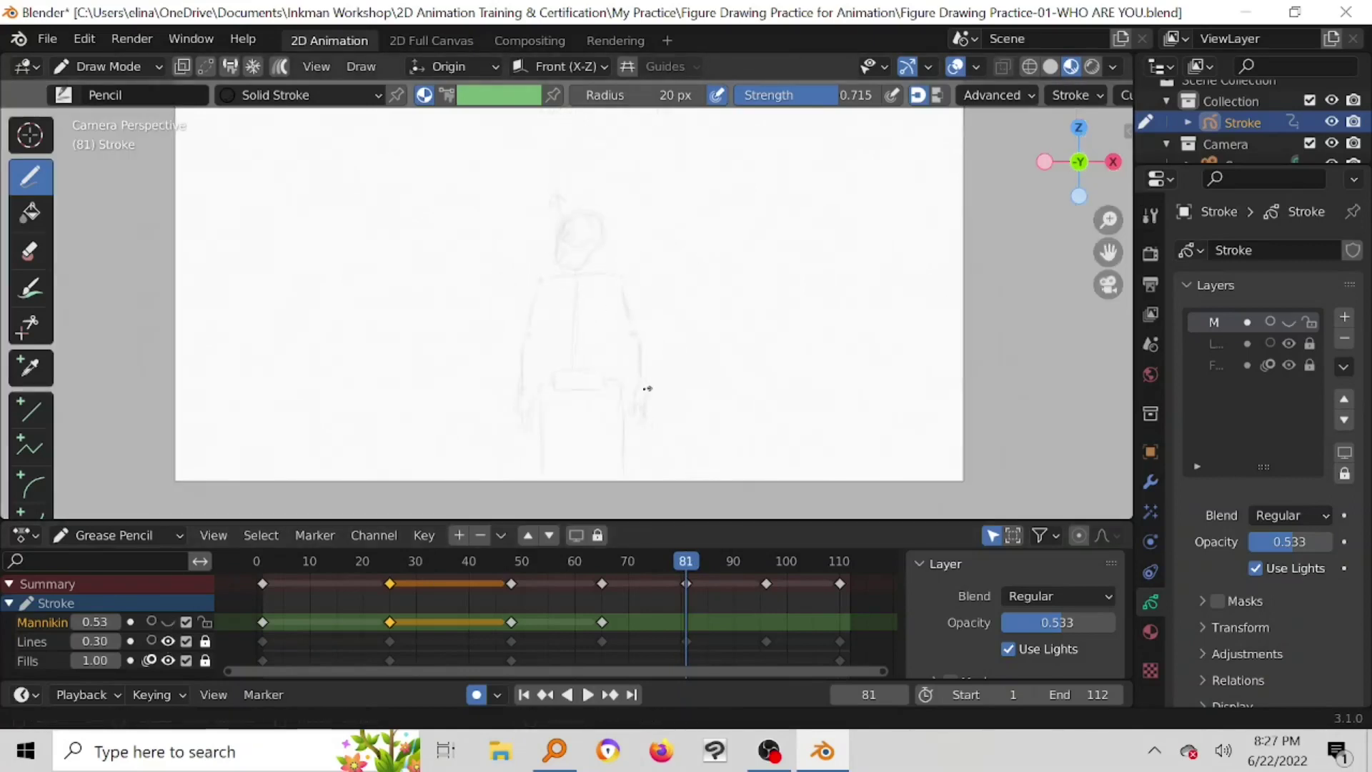
shift+middle_drag(633, 393, 652, 420)
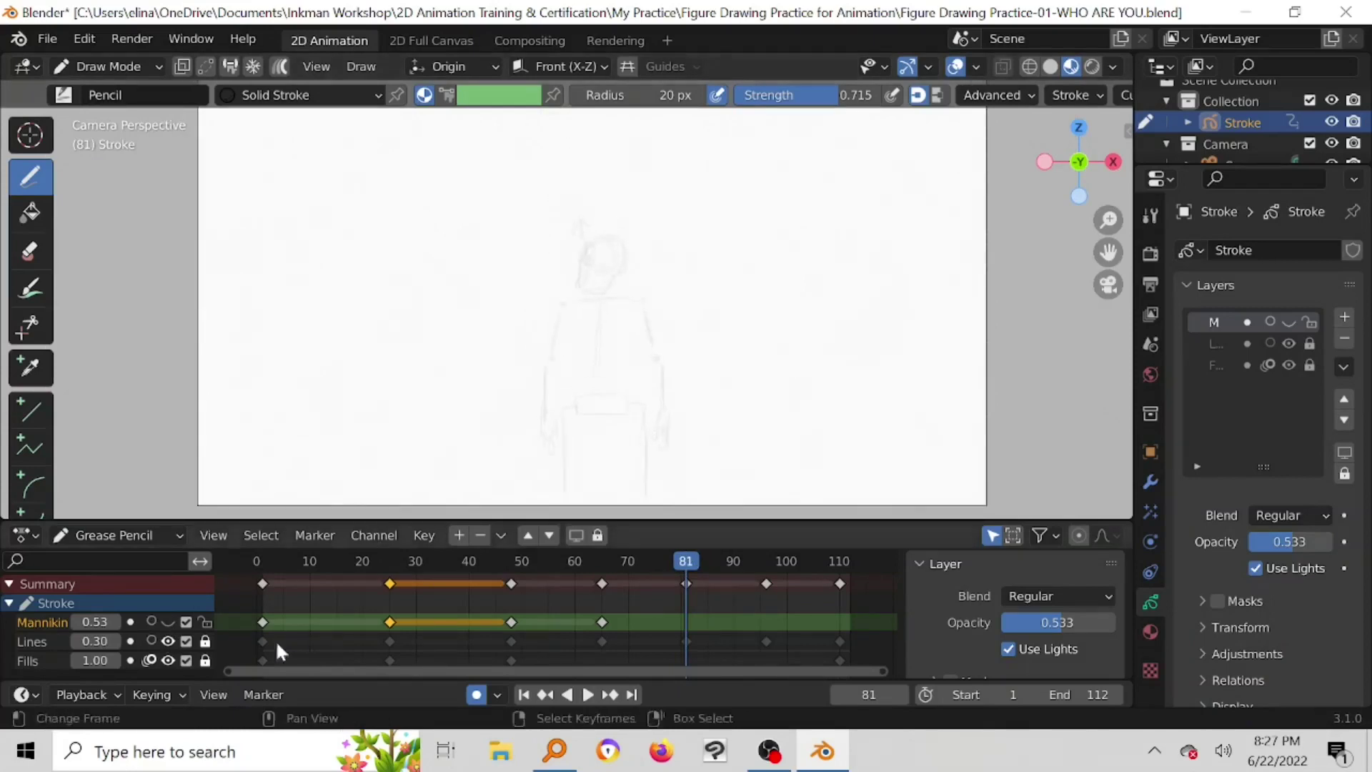
click(167, 623)
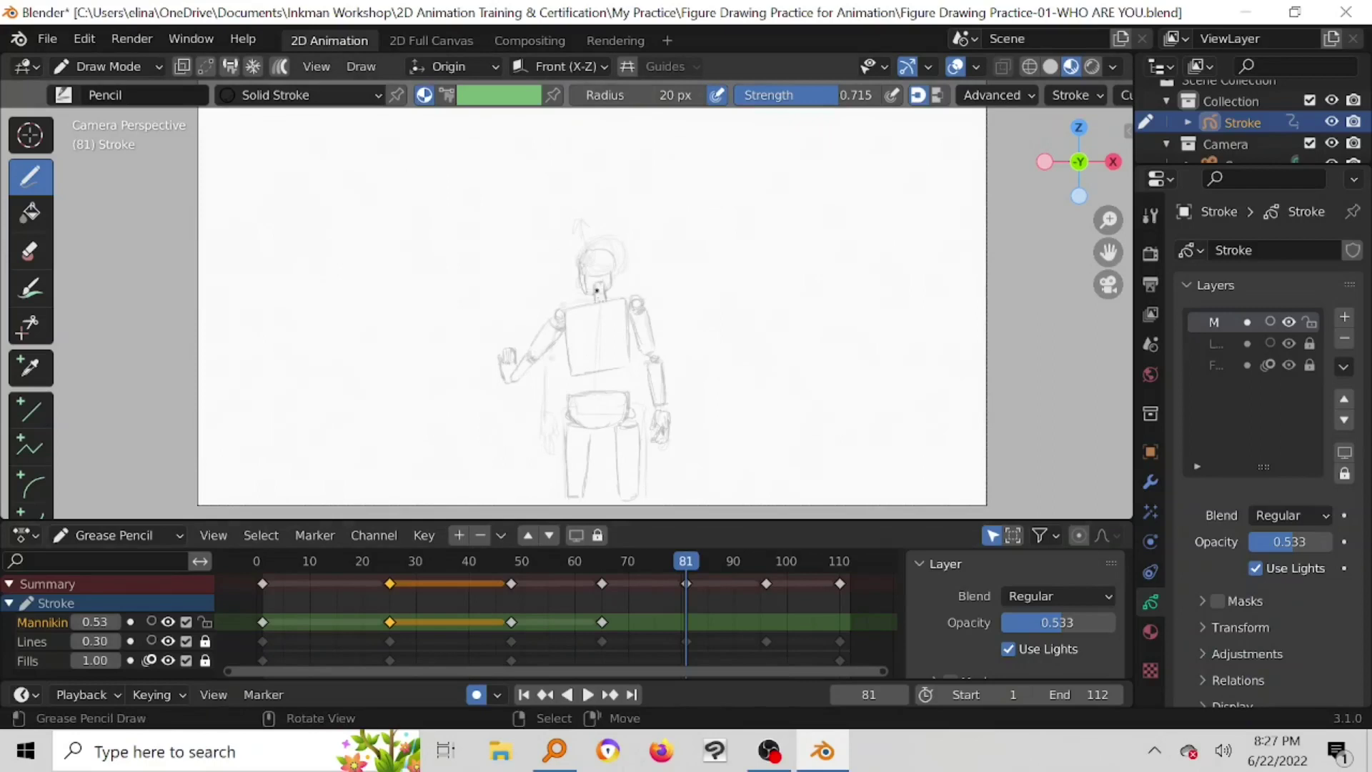
click(597, 288)
scroll(610, 361, up, 4)
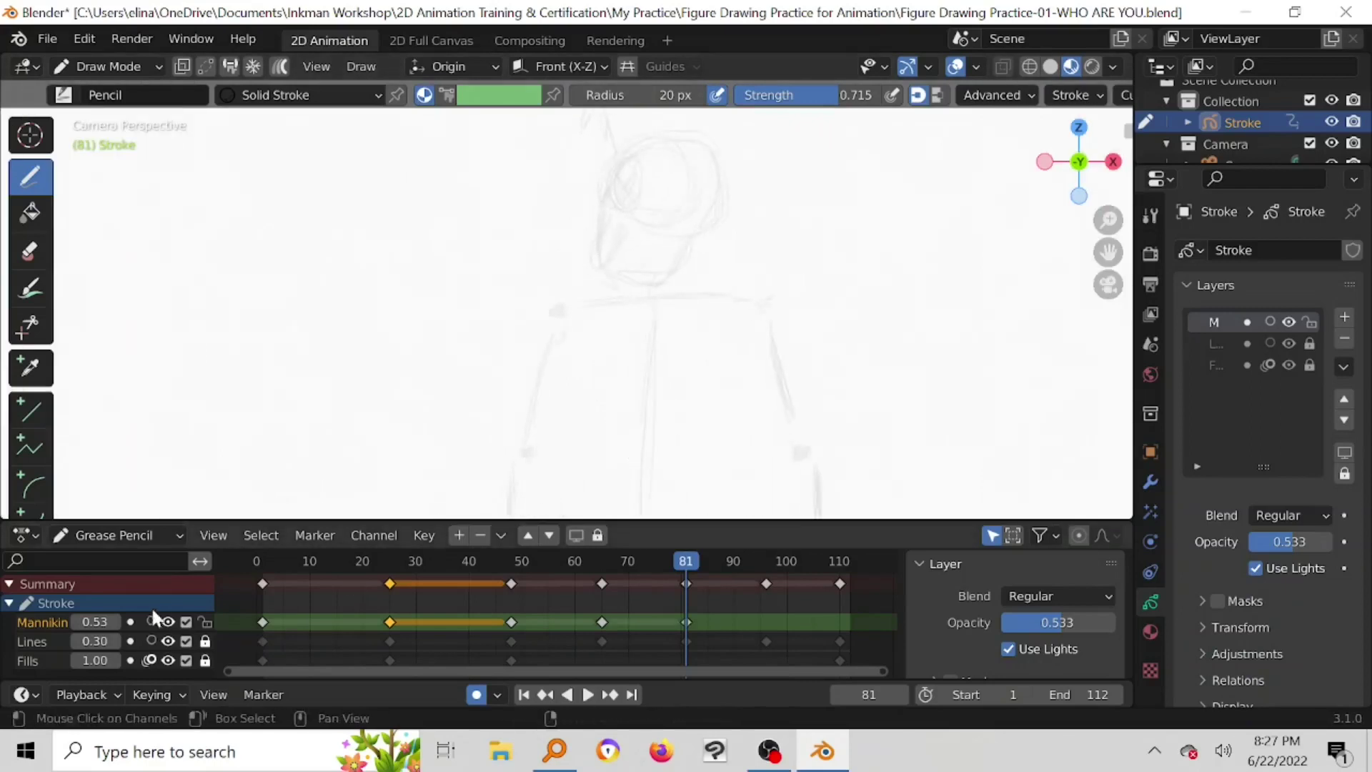
key(KP_Subtract)
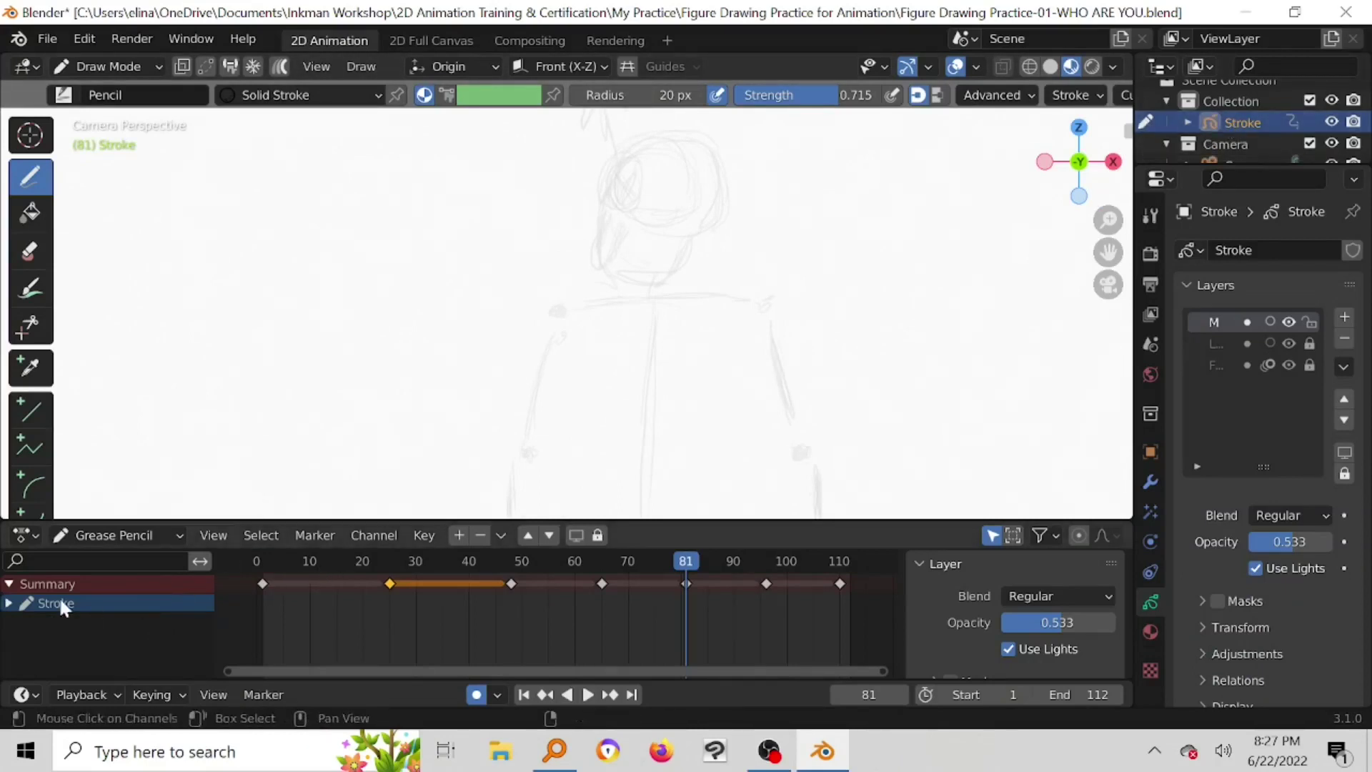
click(10, 603)
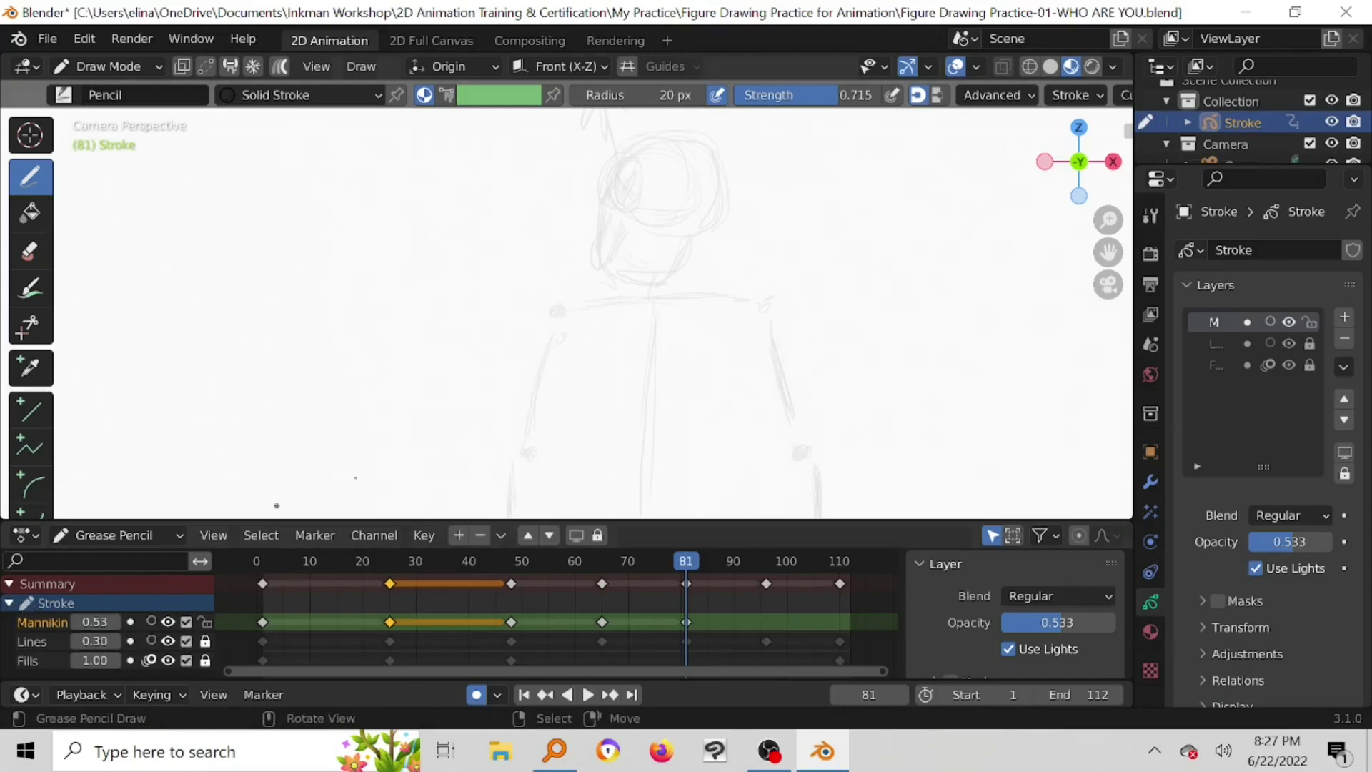
click(151, 621)
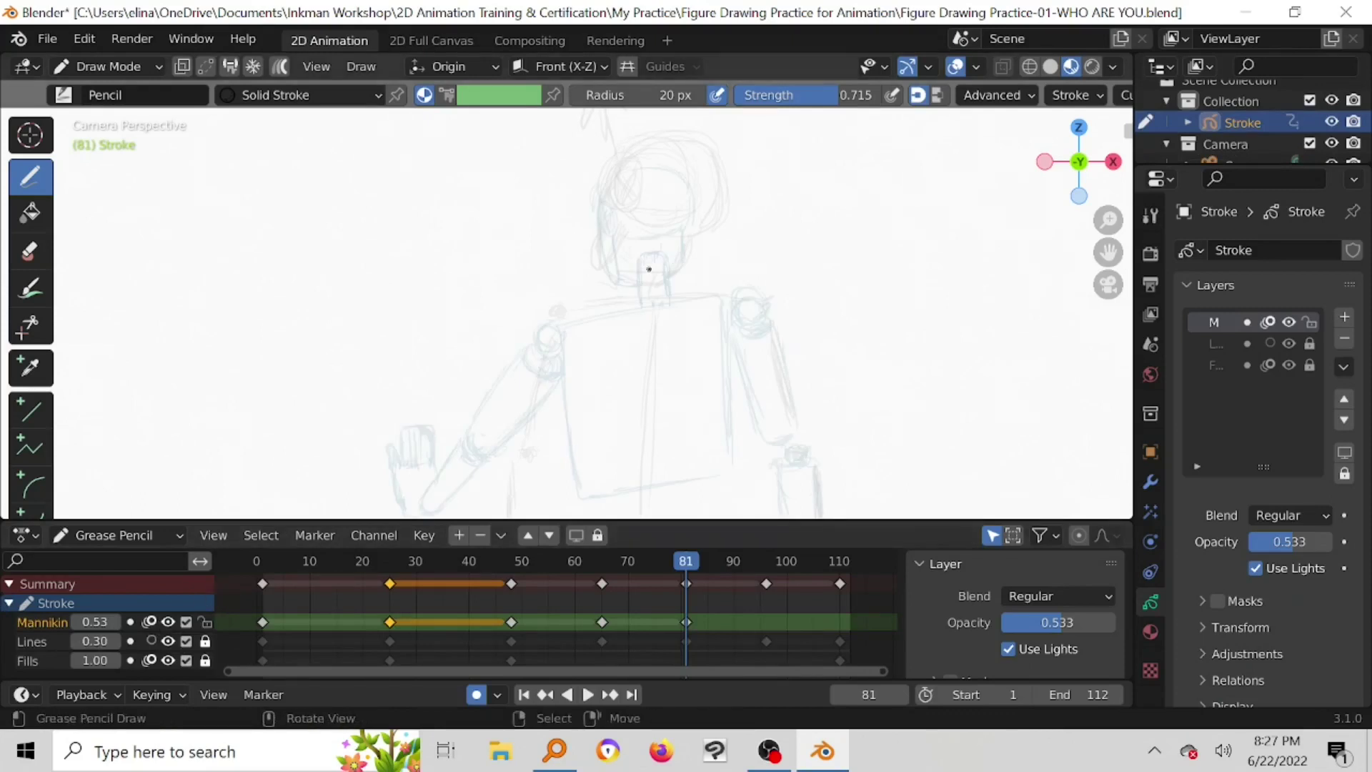
Step: Draw the neck block and the start of the shoulder line at frame 81, with the Mannikin layer's onion skinning off
drag(653, 259, 645, 295)
click(168, 641)
click(168, 641)
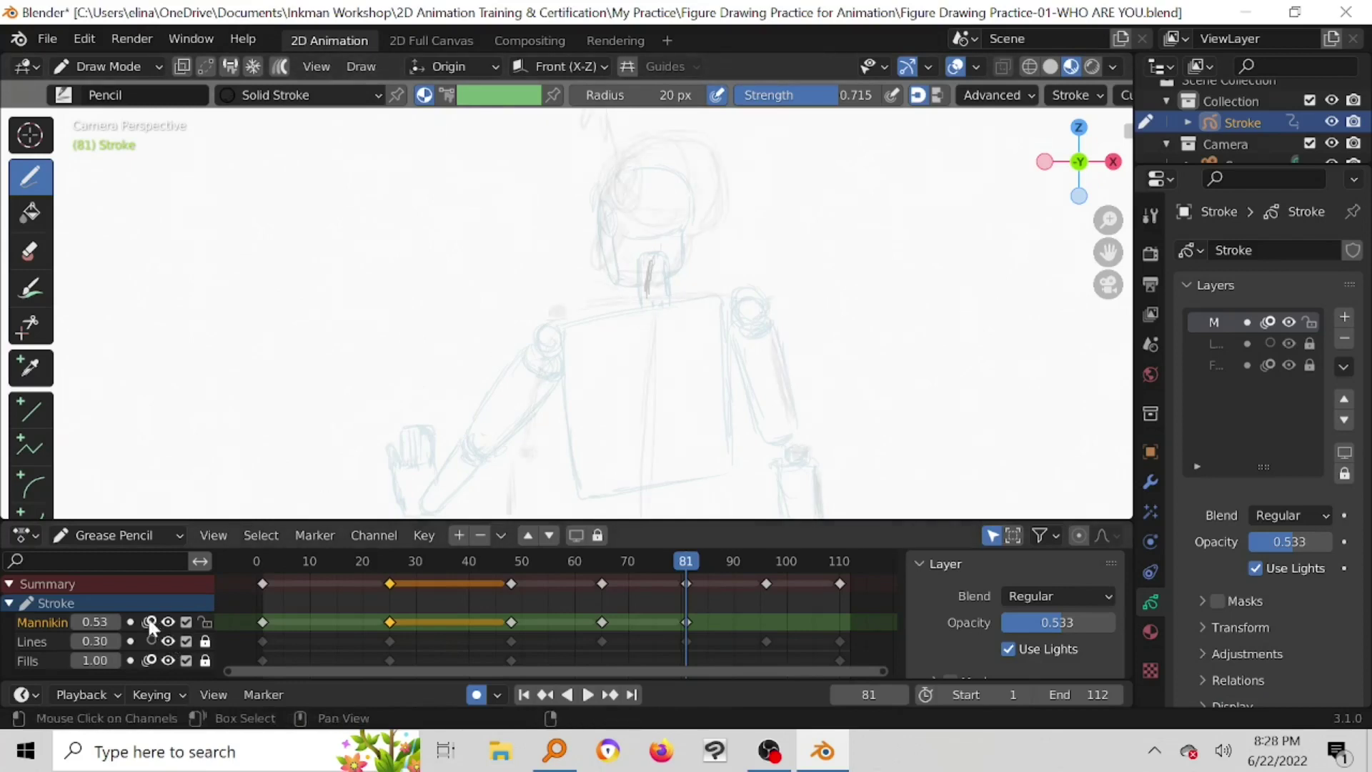
click(150, 621)
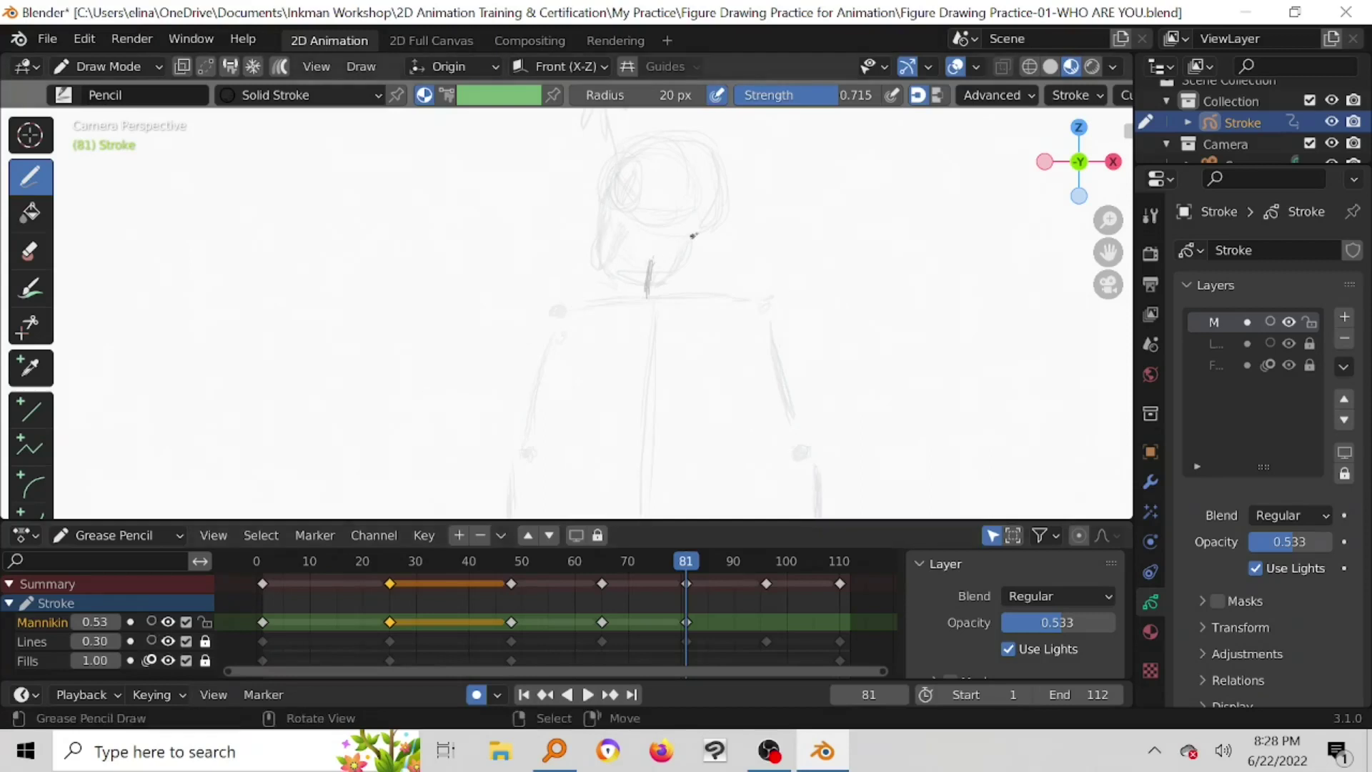
mouse_move(667, 310)
shift+middle_down()
mouse_move(680, 181)
mouse_move(695, 331)
mouse_move(710, 174)
mouse_move(689, 266)
mouse_move(637, 224)
shift+middle_up()
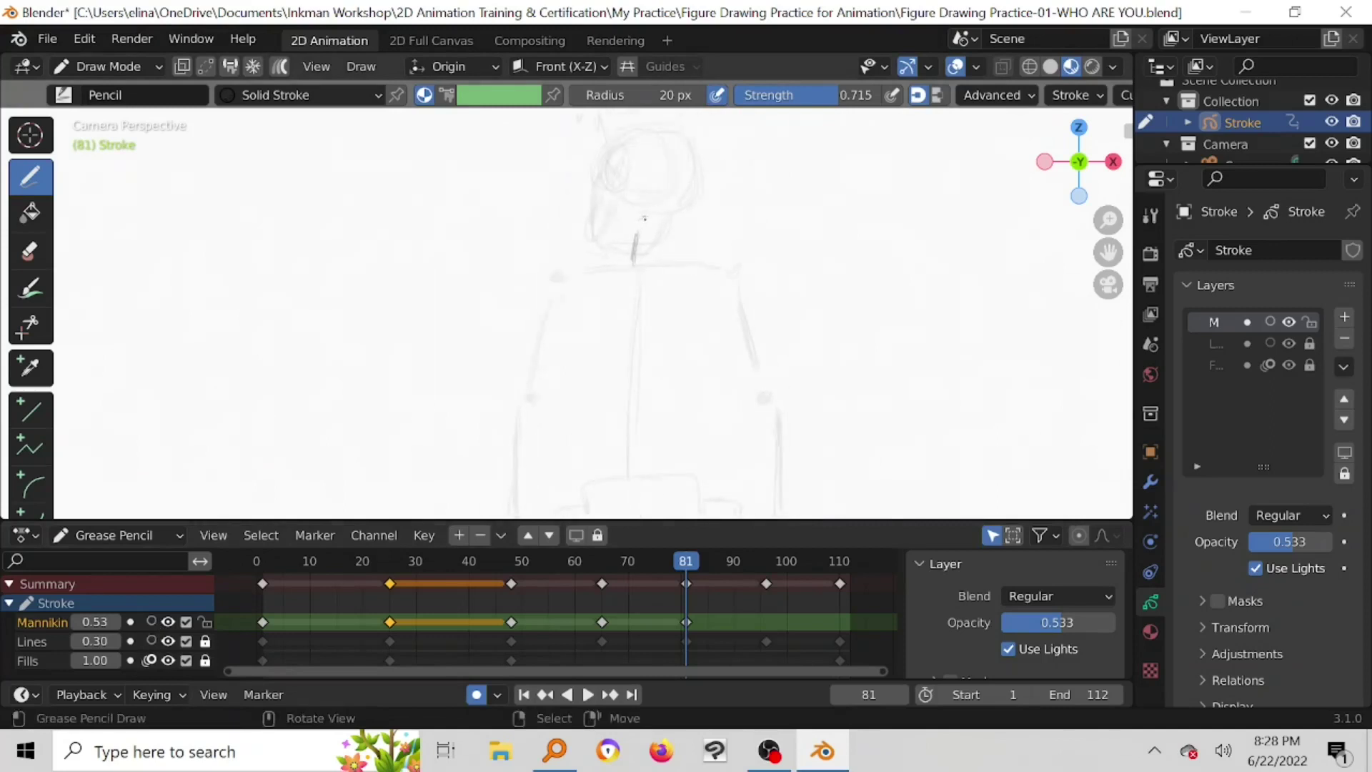
mouse_move(641, 218)
mouse_down()
mouse_move(634, 269)
mouse_move(668, 246)
mouse_move(665, 266)
mouse_move(572, 274)
mouse_up()
Step: Check the neck and shoulder line against the previous pose using onion skinning with the Lines layer temporarily hidden
click(168, 641)
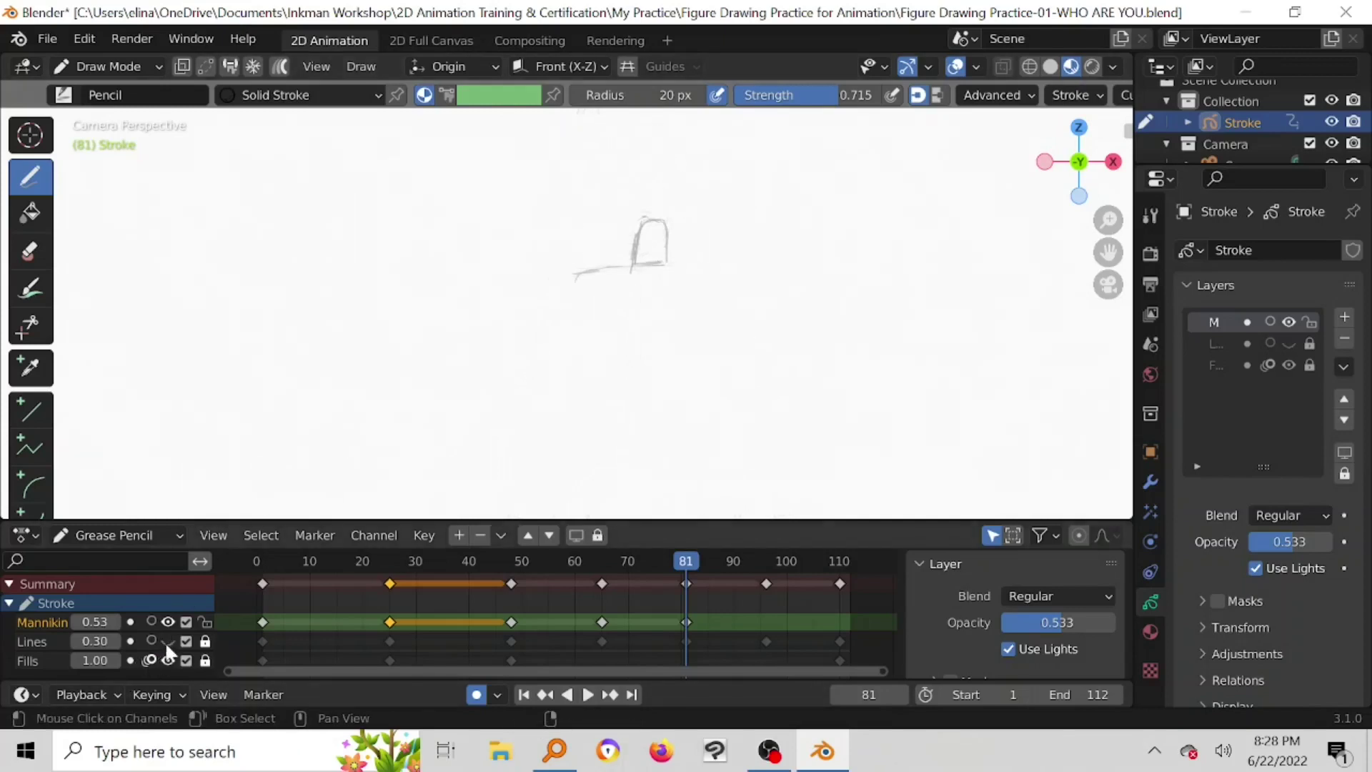
click(151, 621)
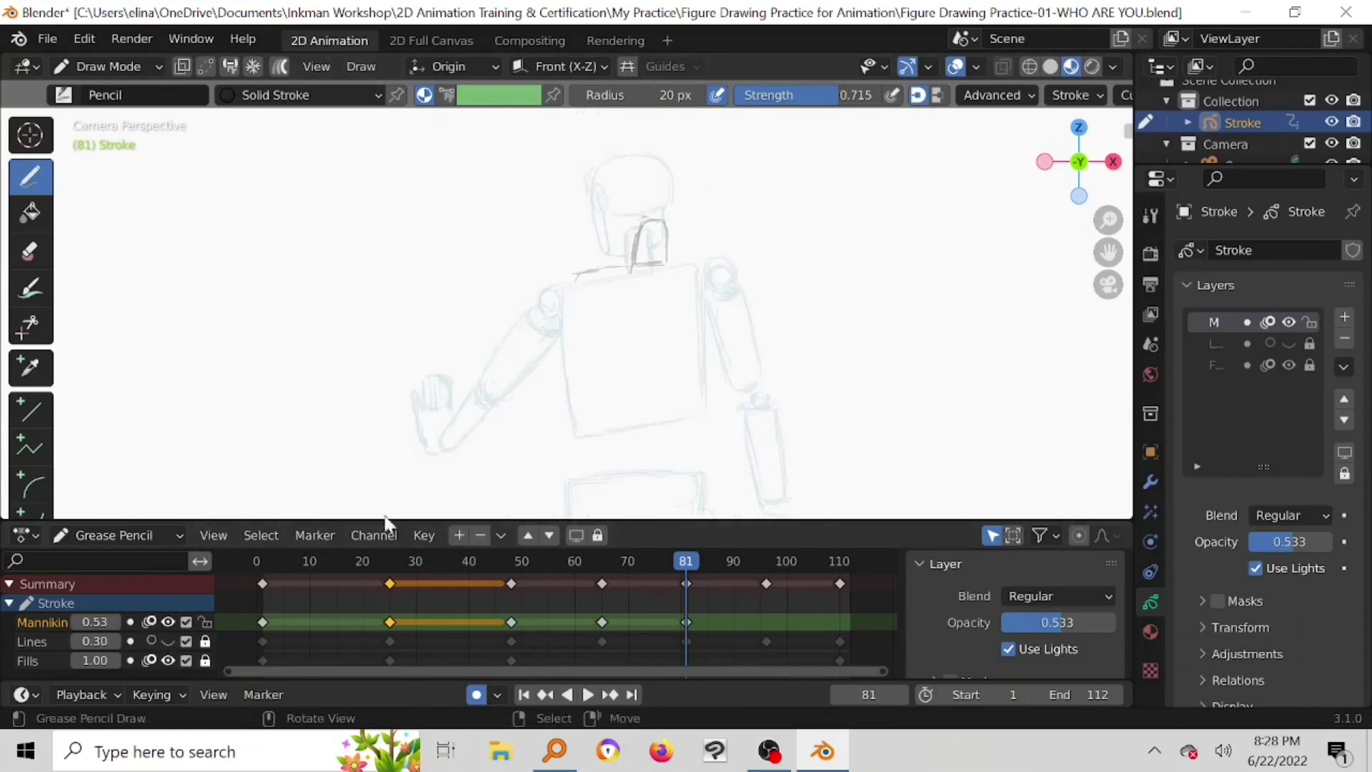
click(151, 622)
click(167, 641)
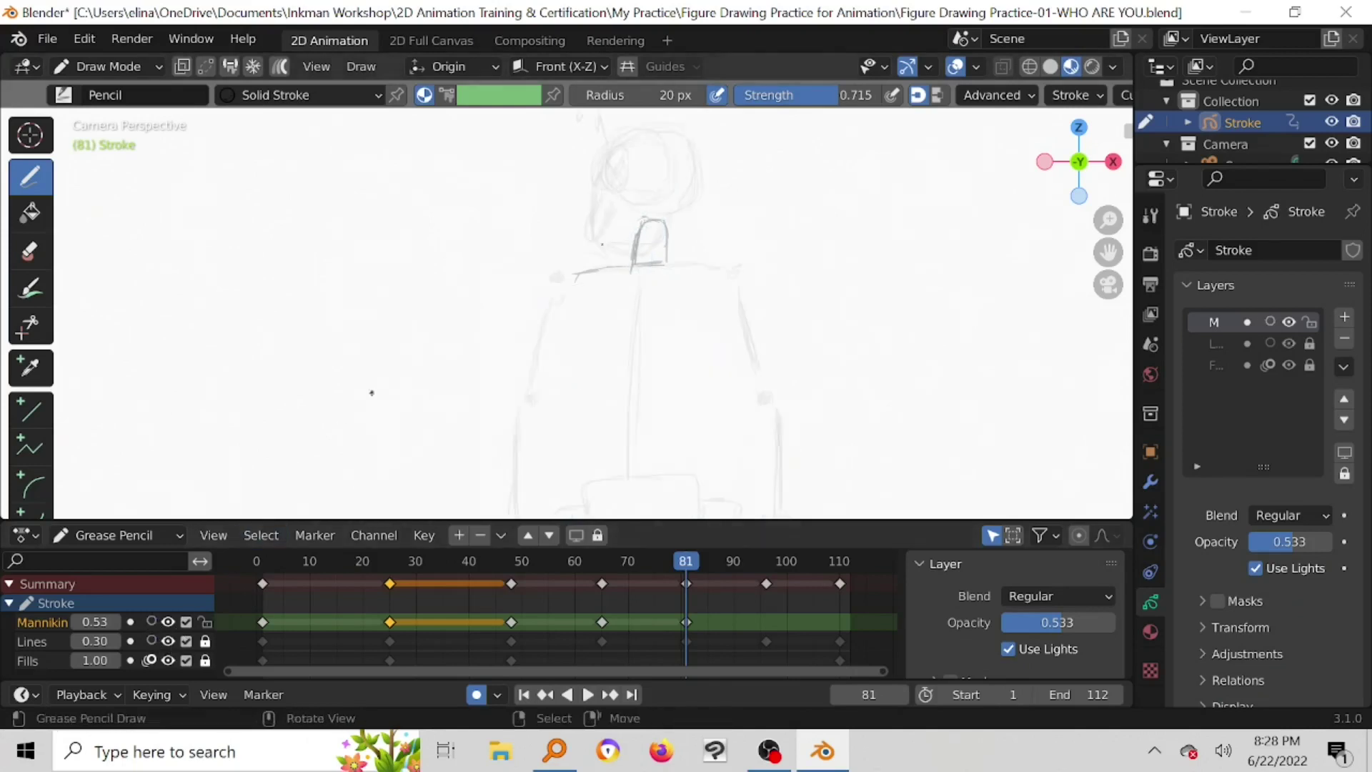
Step: Draw the shoulder joint and upper arm on the figure's left-hand side, plus the adjoining side edge of the torso block at frame 81
mouse_move(567, 269)
mouse_down()
mouse_move(541, 299)
mouse_move(543, 282)
mouse_move(576, 289)
mouse_move(574, 306)
mouse_move(535, 301)
mouse_move(518, 390)
mouse_up()
mouse_move(529, 319)
mouse_down()
mouse_move(519, 392)
mouse_move(552, 393)
mouse_move(563, 365)
mouse_move(556, 381)
mouse_up()
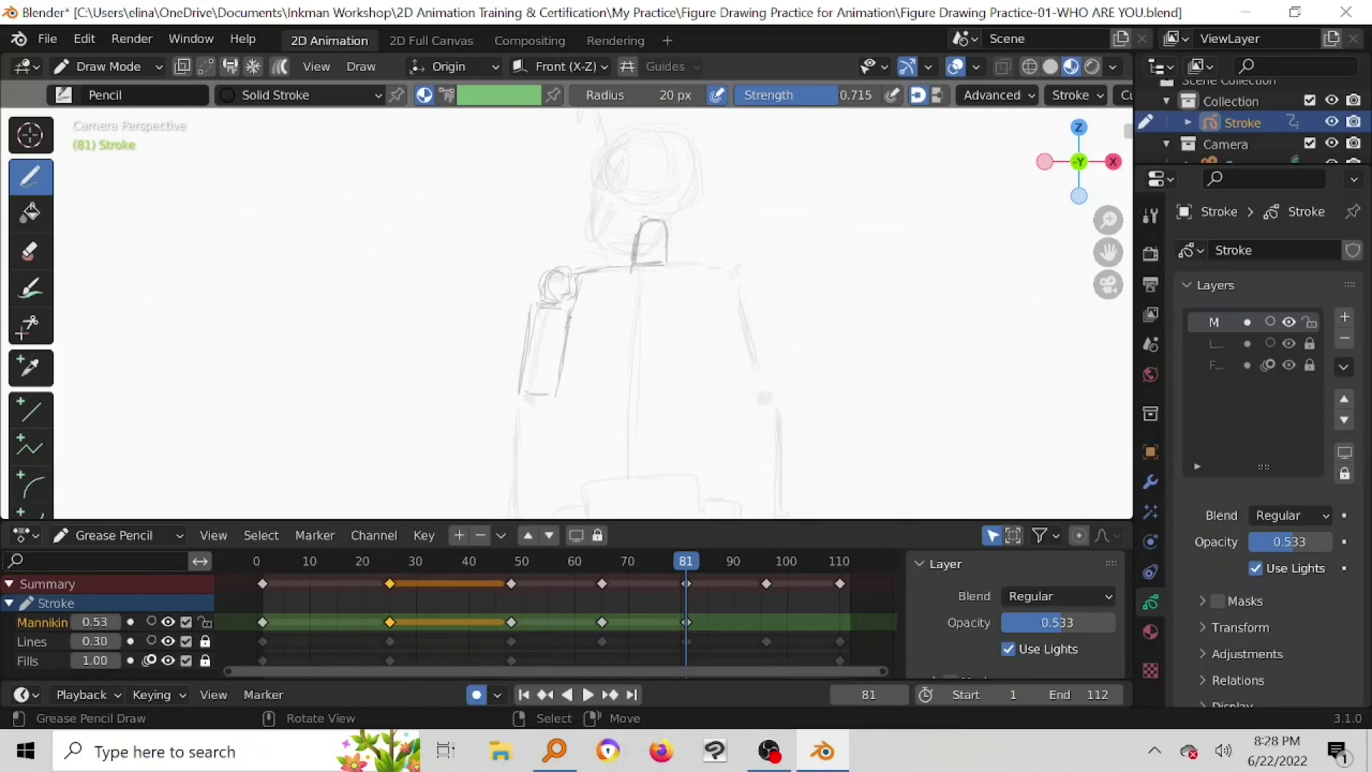
drag(573, 303, 568, 387)
drag(570, 319, 572, 419)
Step: Close the torso block with its bottom and right-hand edges, comparing it with the previous pose through Mannikin onion skinning
click(150, 621)
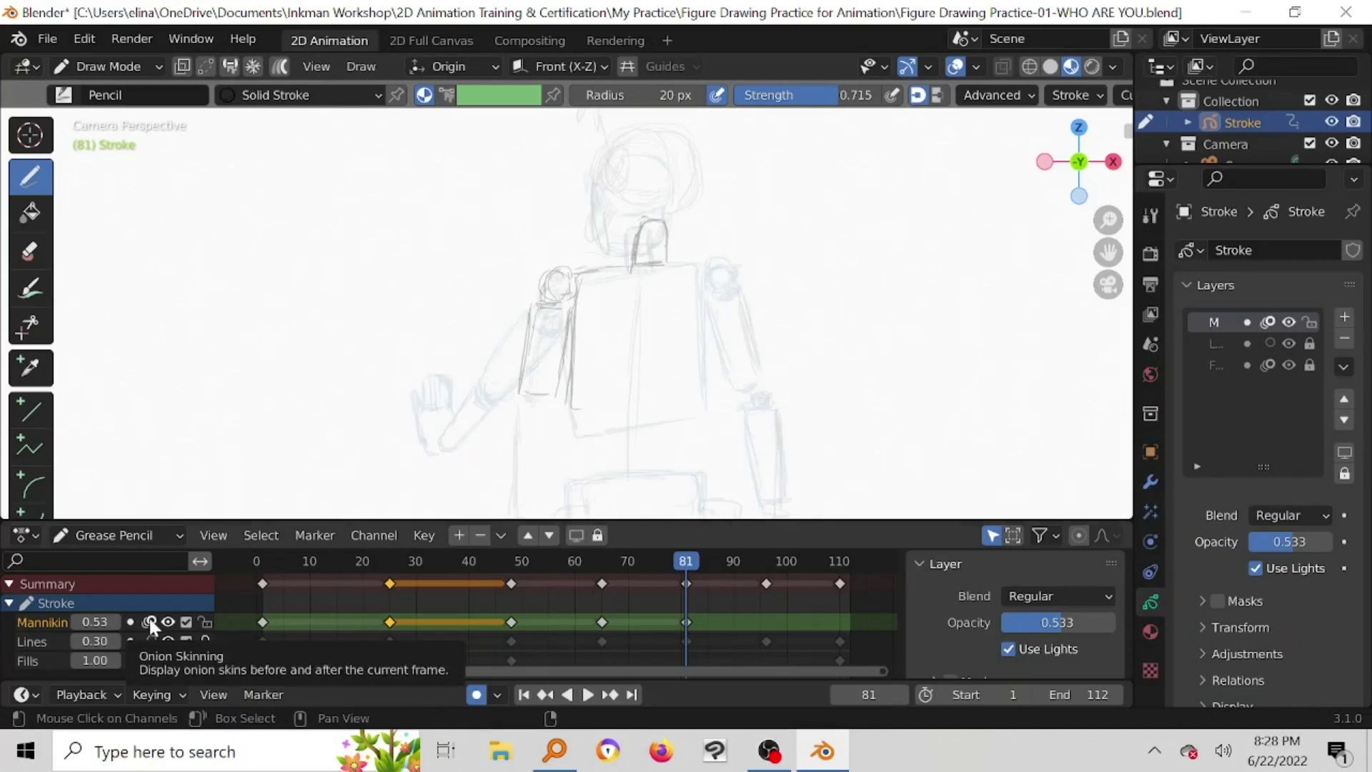
click(149, 621)
mouse_move(573, 405)
mouse_down()
mouse_move(572, 424)
mouse_move(652, 424)
mouse_up()
click(150, 621)
click(150, 621)
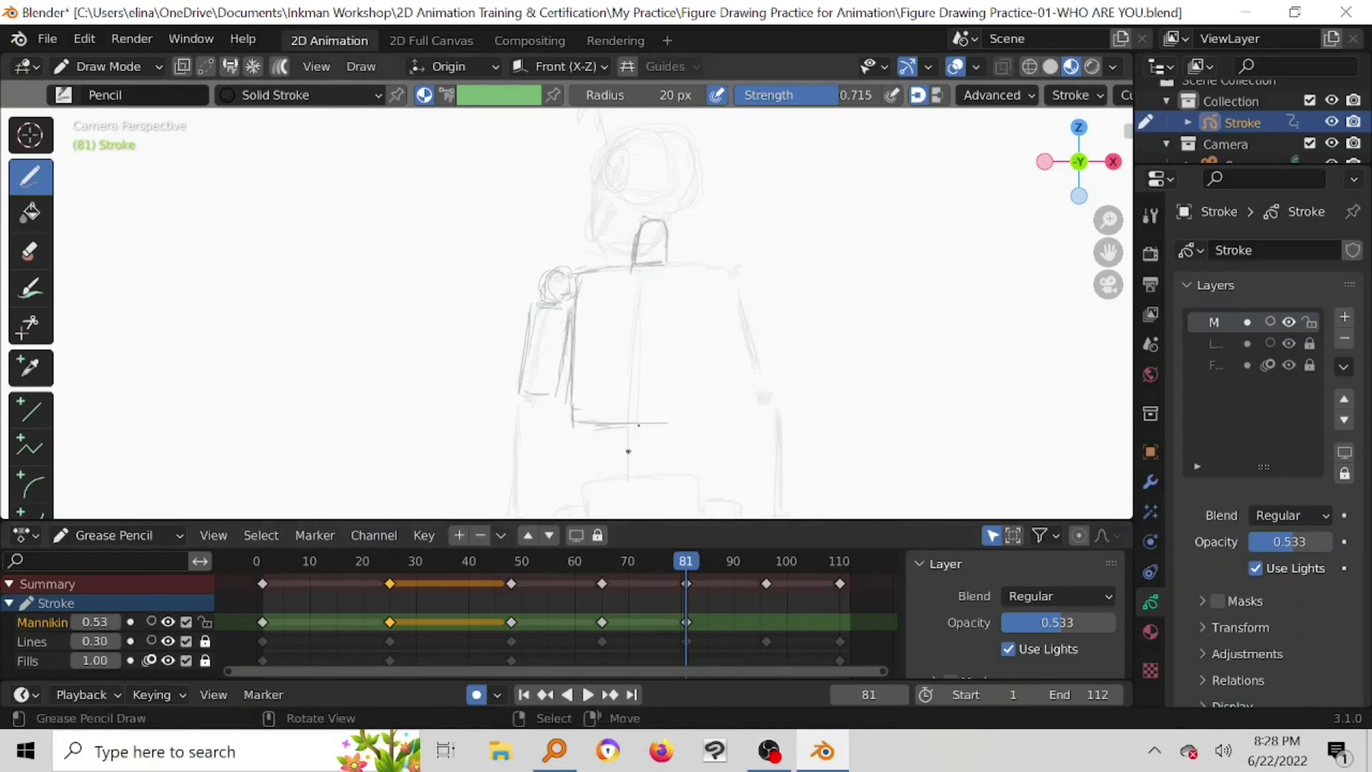
drag(651, 419, 701, 415)
drag(711, 270, 711, 404)
Step: Turn on the Mannikin layer's onion skinning and draw the left-hand arm's elbow joint and forearm
mouse_move(576, 392)
shift+middle_down()
mouse_move(576, 291)
mouse_move(556, 280)
shift+middle_up()
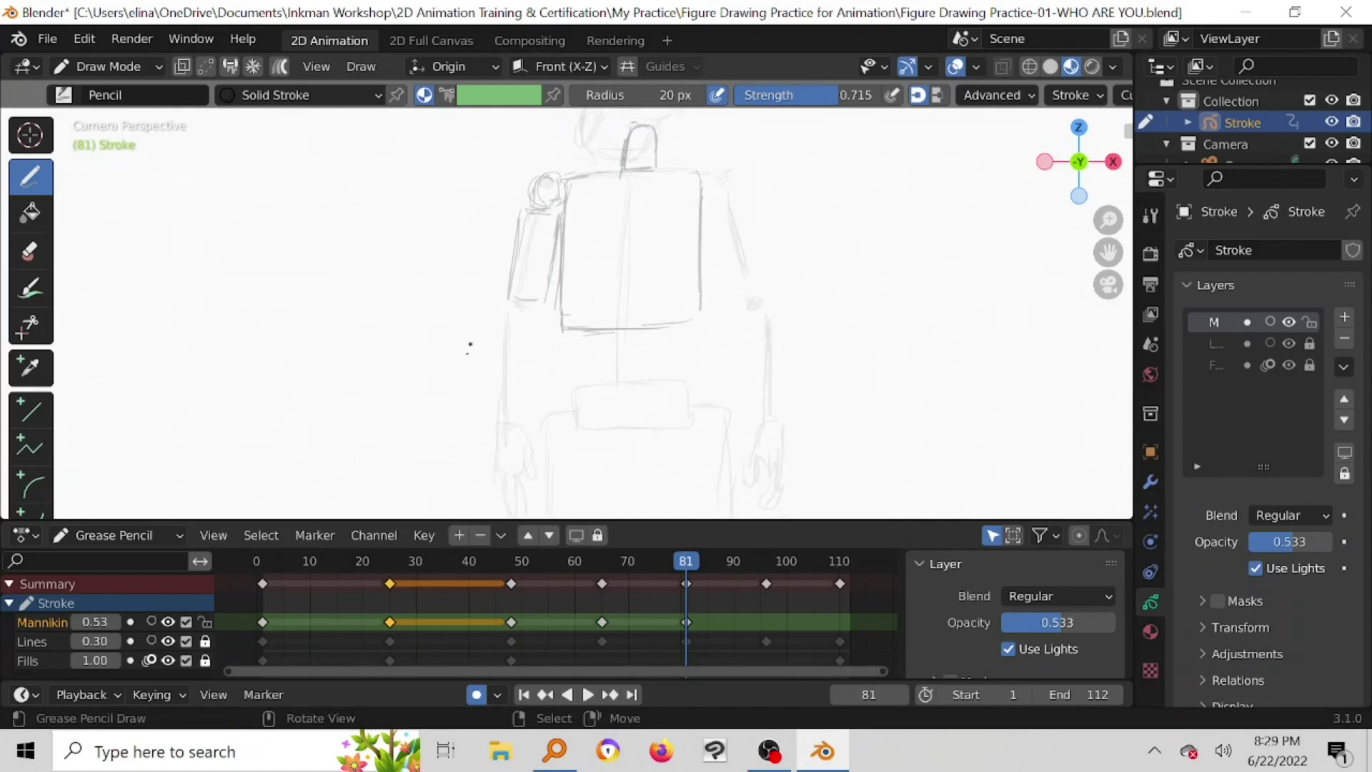
click(151, 621)
click(152, 620)
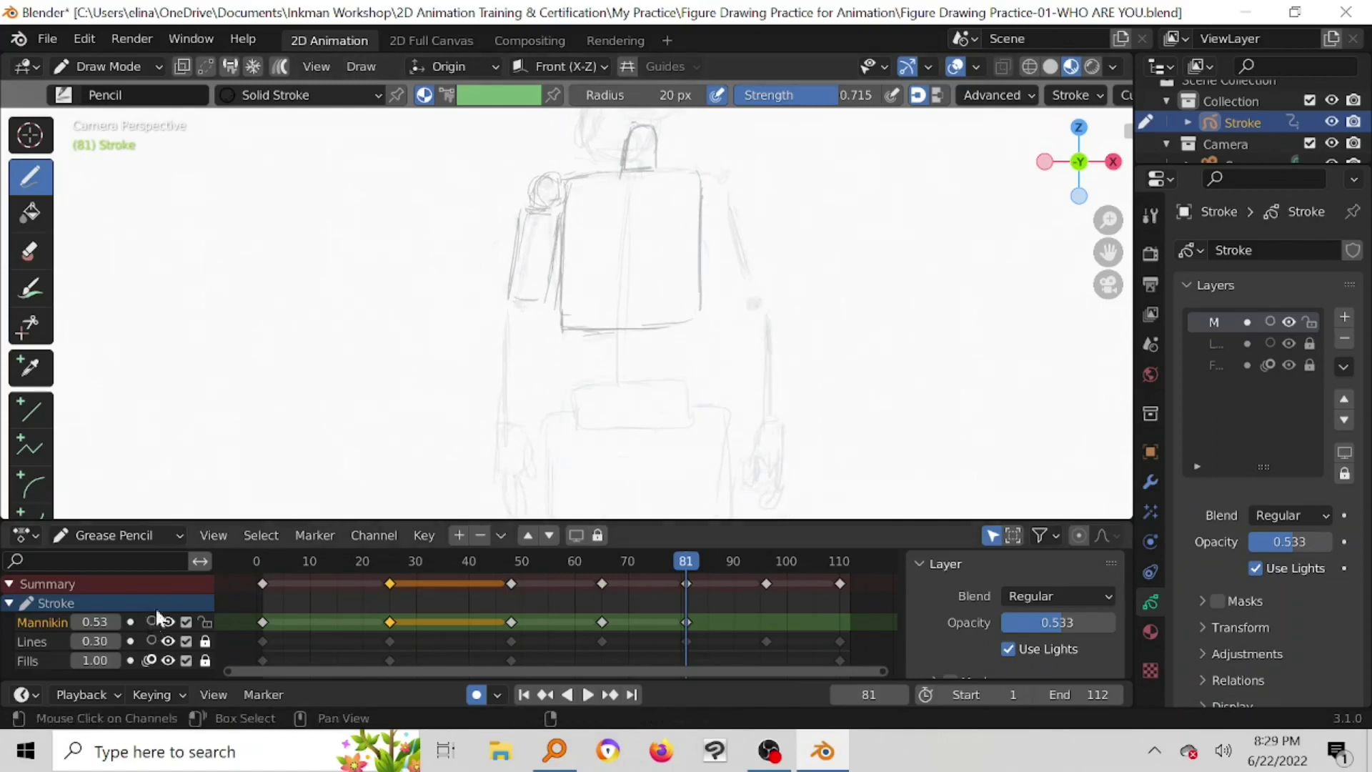
click(151, 620)
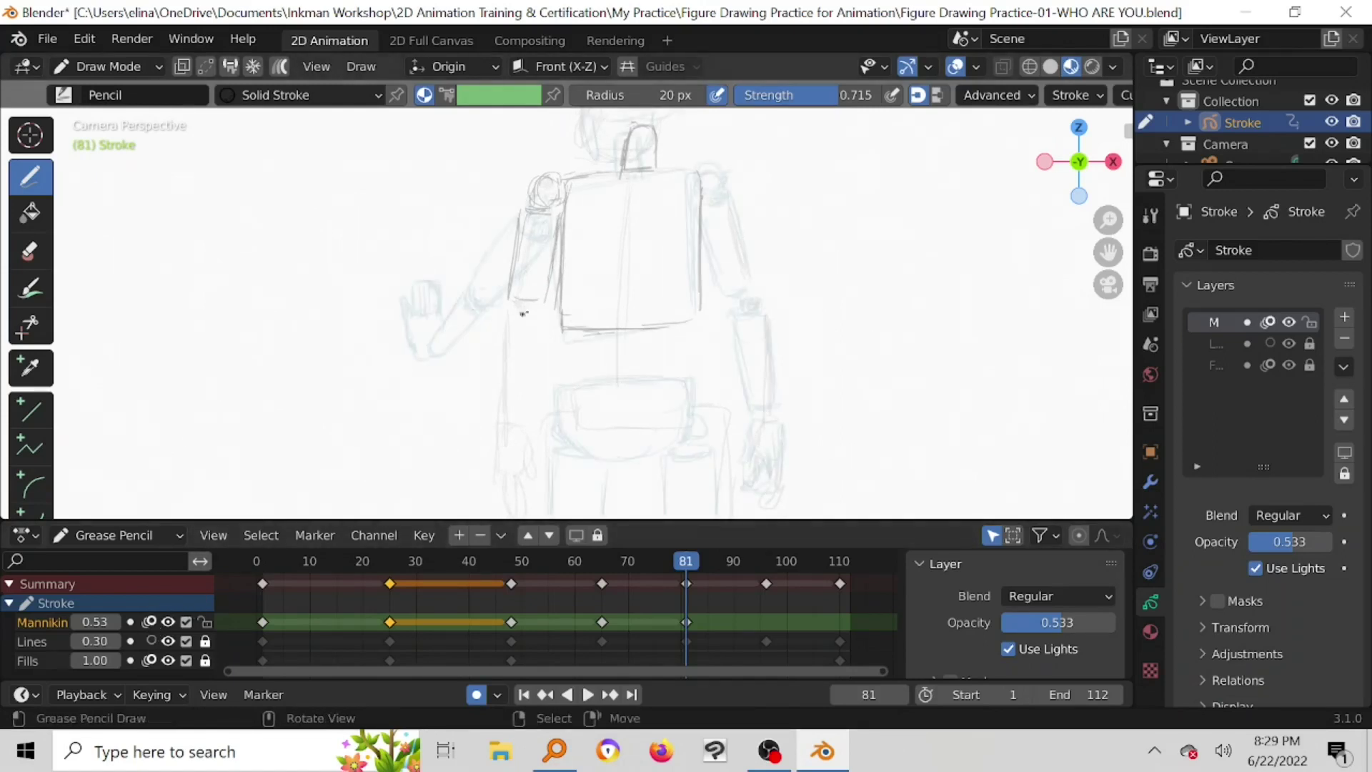
mouse_move(519, 314)
mouse_down()
mouse_move(533, 317)
mouse_move(516, 302)
mouse_up()
drag(506, 329, 506, 421)
drag(540, 333, 526, 419)
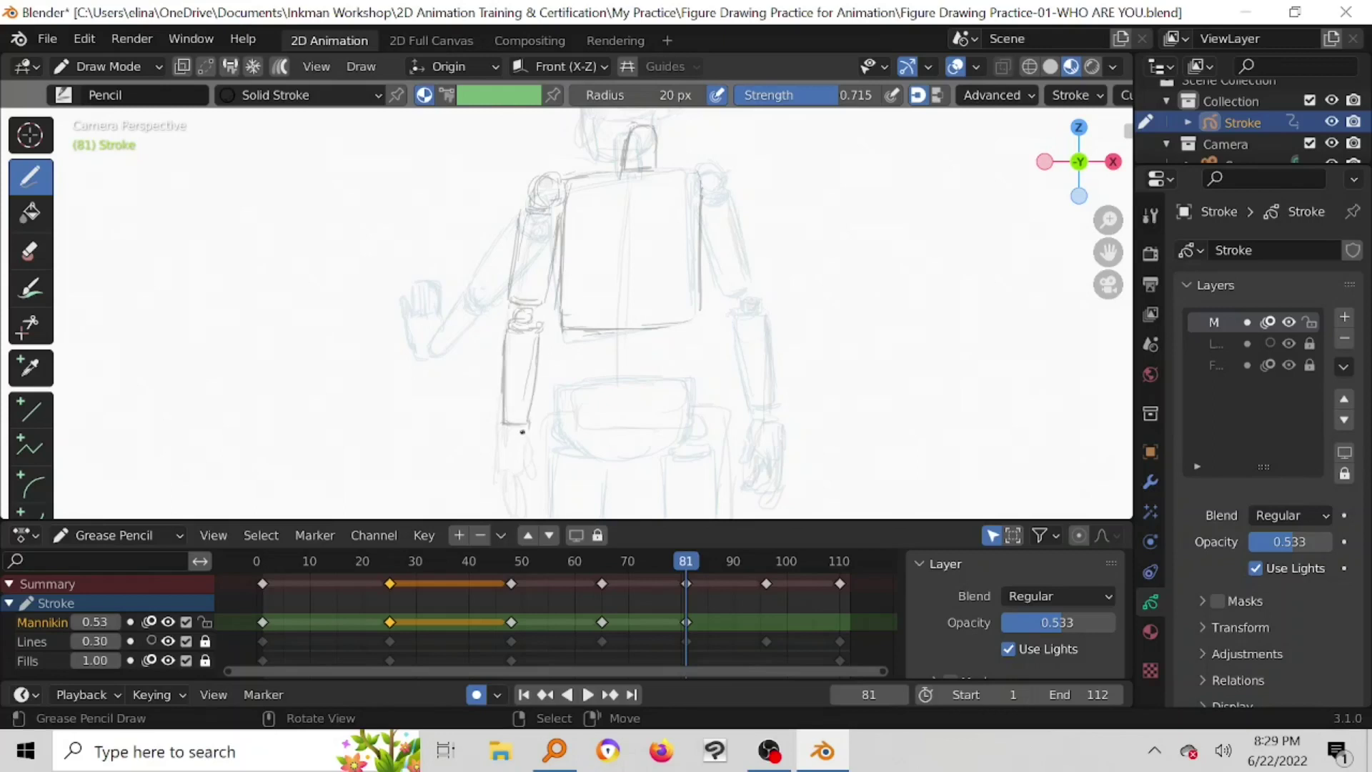
Step: Draw the wrist, palm and fingers of the left-hand arm's hanging hand
shift+middle_drag(521, 431, 513, 345)
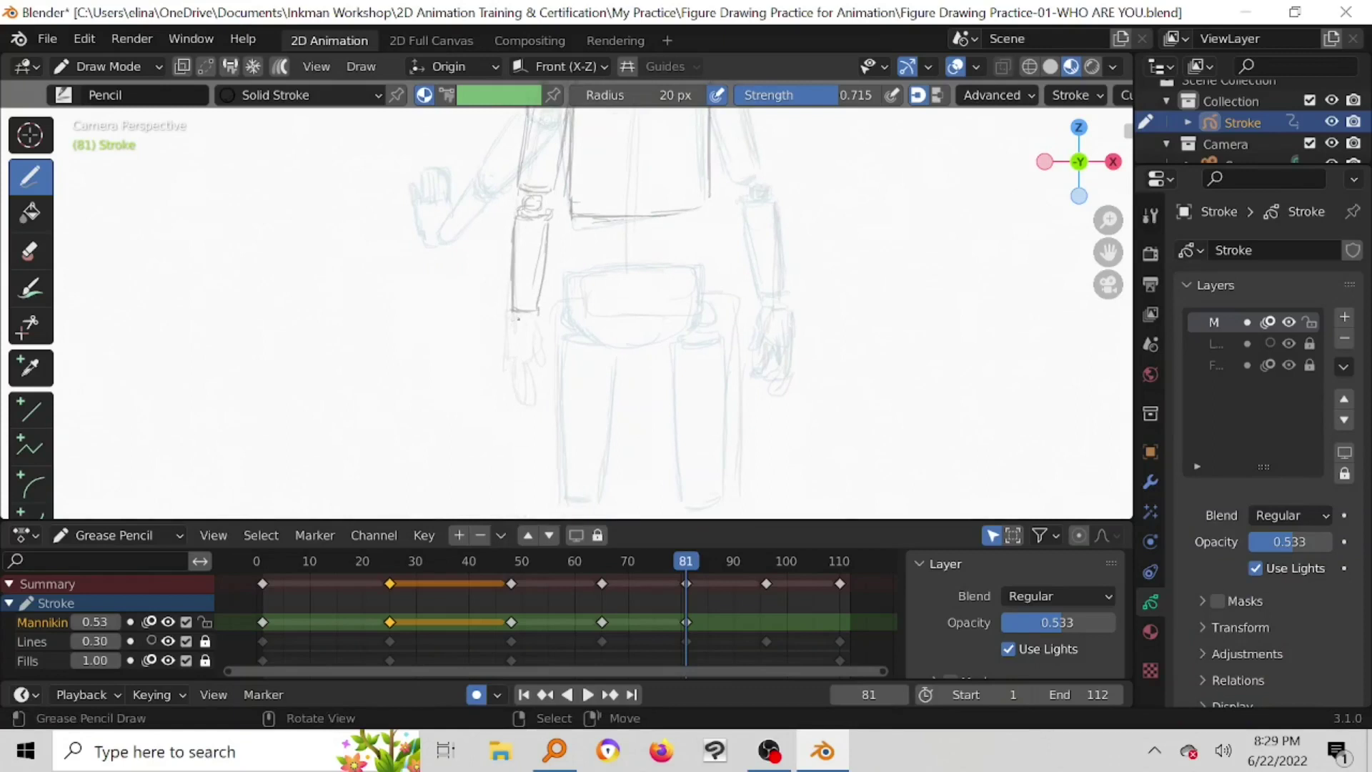
mouse_move(514, 331)
mouse_down()
mouse_move(516, 379)
mouse_move(536, 403)
mouse_move(545, 360)
mouse_up()
drag(527, 387, 543, 395)
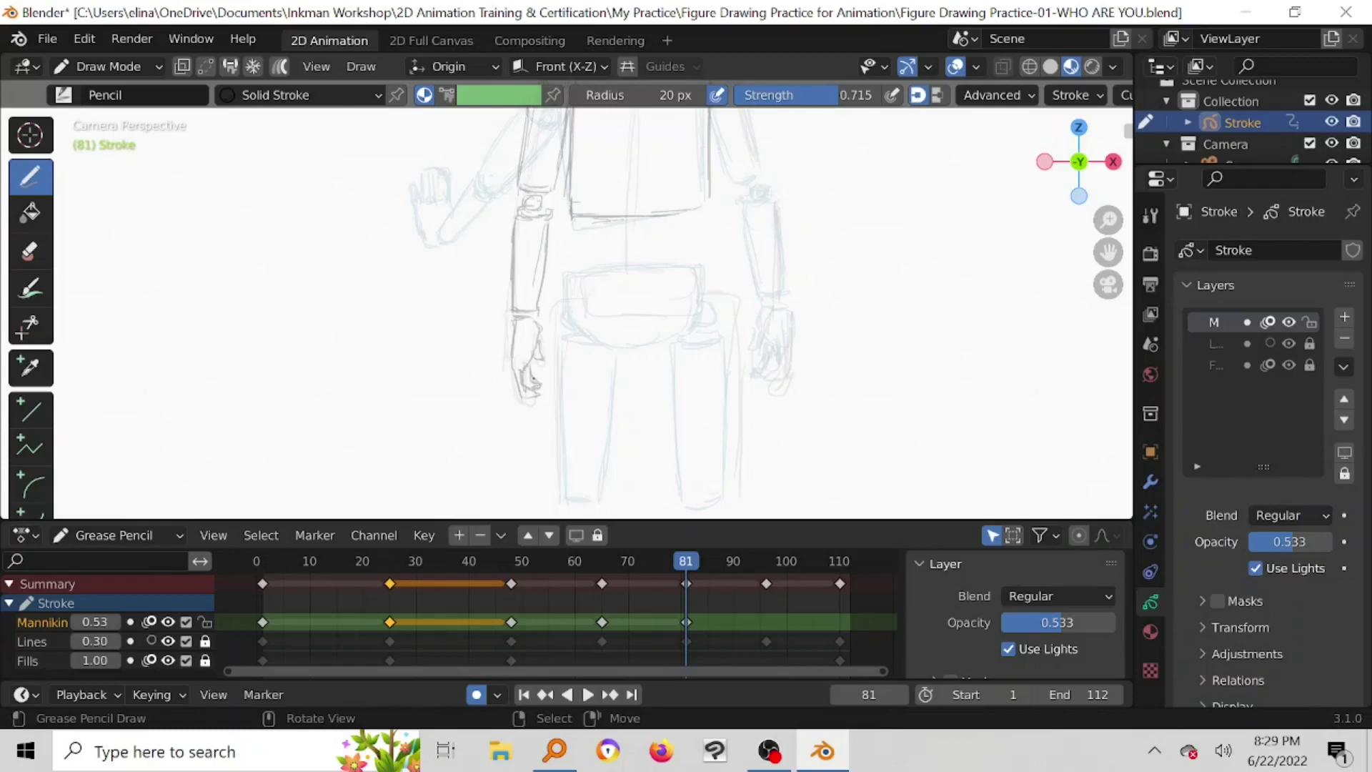
Step: Draw the pelvis as a flat-topped, rounded bowl shape below the torso block
mouse_move(689, 292)
shift+middle_down()
mouse_move(652, 356)
mouse_move(573, 367)
shift+middle_up()
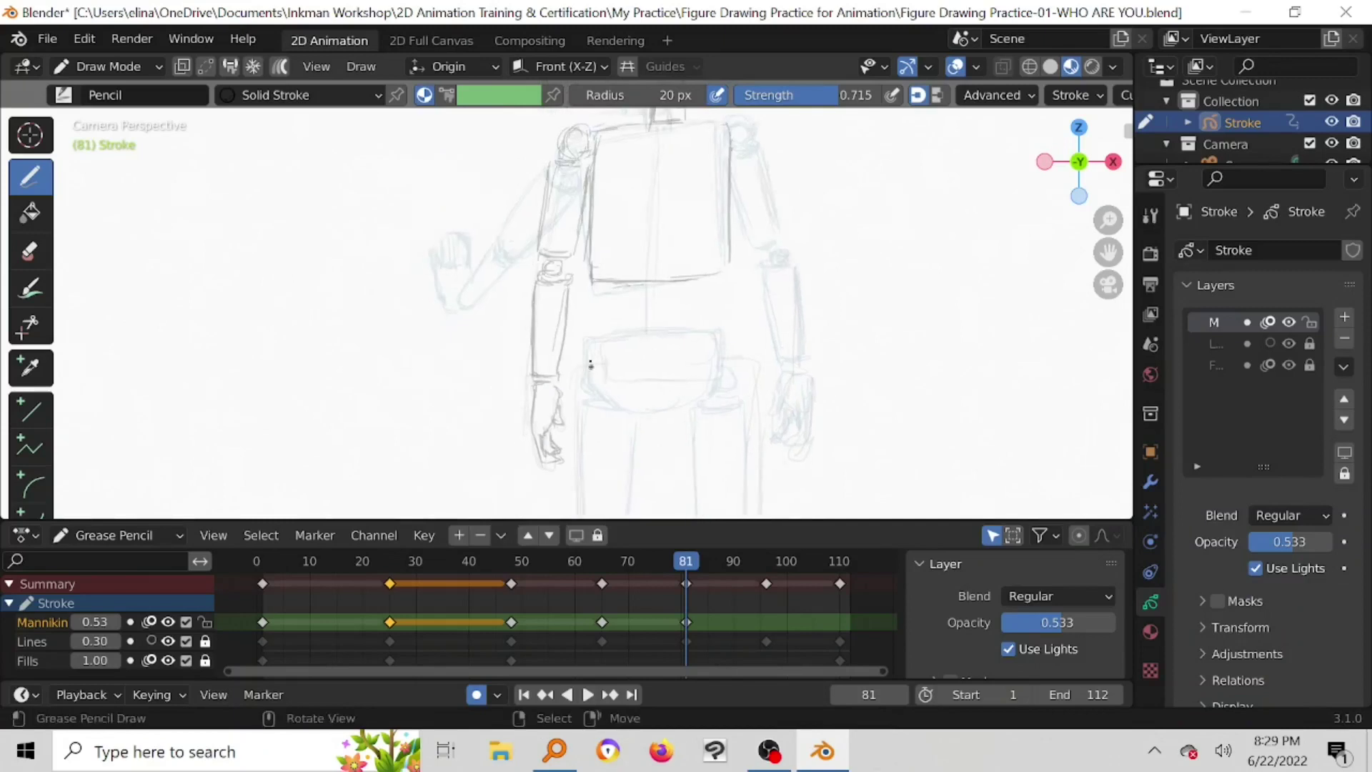
mouse_move(588, 352)
mouse_down()
mouse_move(607, 334)
mouse_move(686, 333)
mouse_move(722, 360)
mouse_move(720, 392)
mouse_up()
mouse_move(589, 386)
mouse_down()
mouse_move(668, 415)
mouse_move(711, 393)
mouse_up()
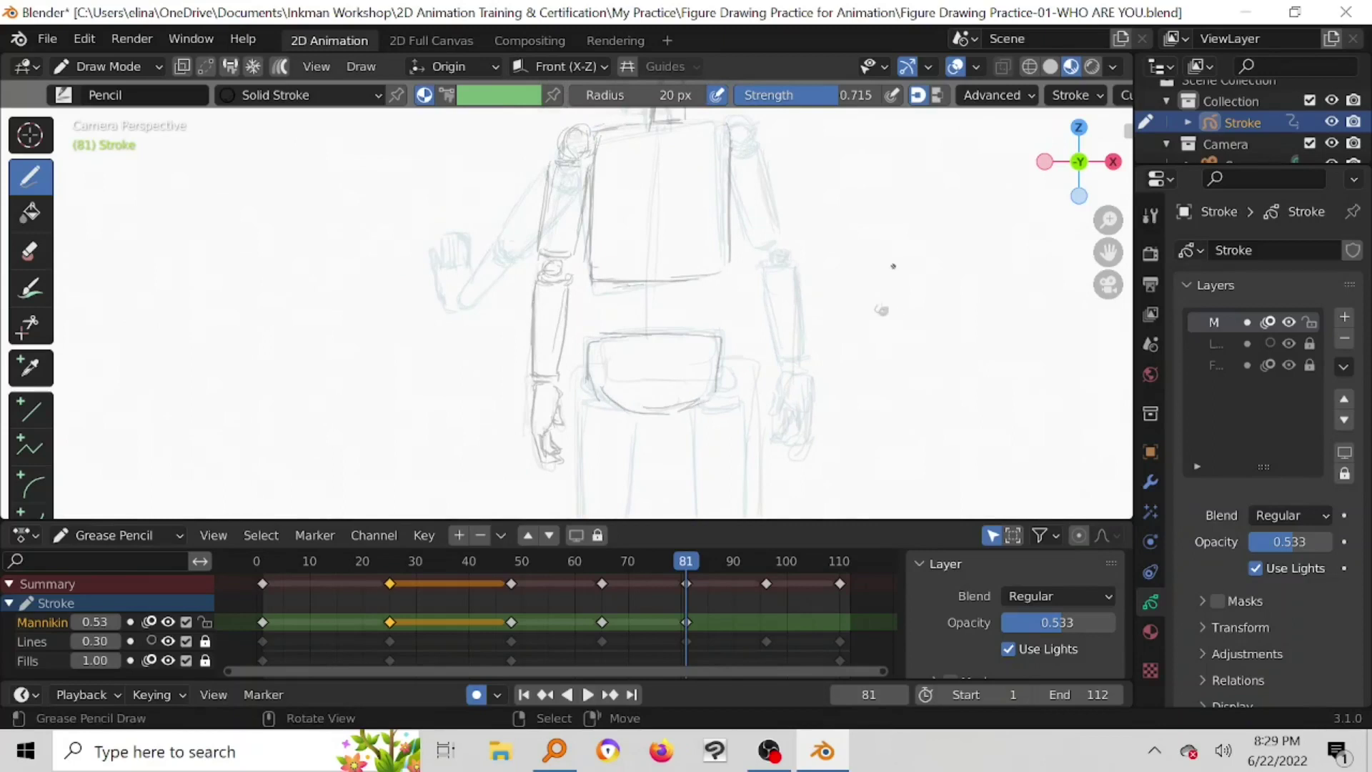
drag(882, 346, 883, 387)
mouse_move(915, 300)
mouse_down()
mouse_move(904, 331)
mouse_move(997, 285)
mouse_up()
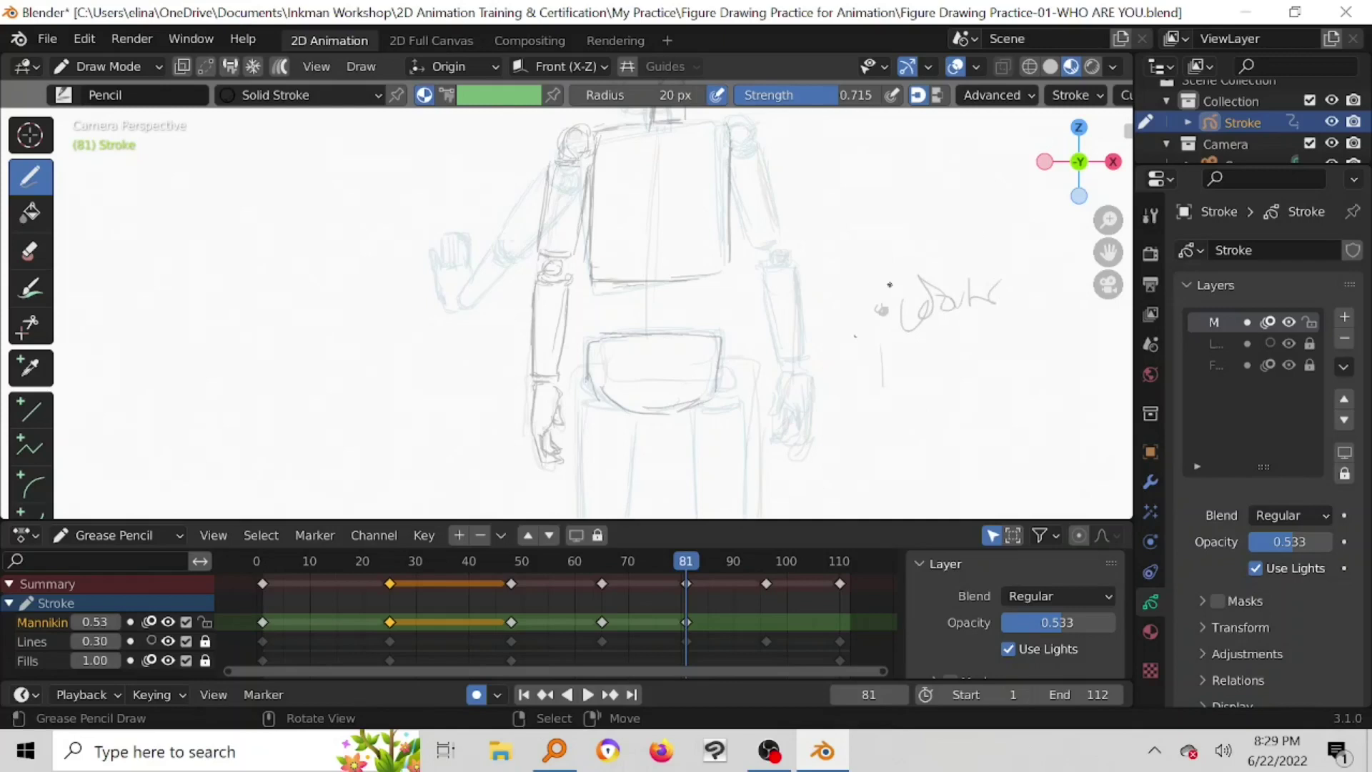
key(ctrl+z)
key(ctrl+z)
key(ctrl+z)
key(ctrl+z)
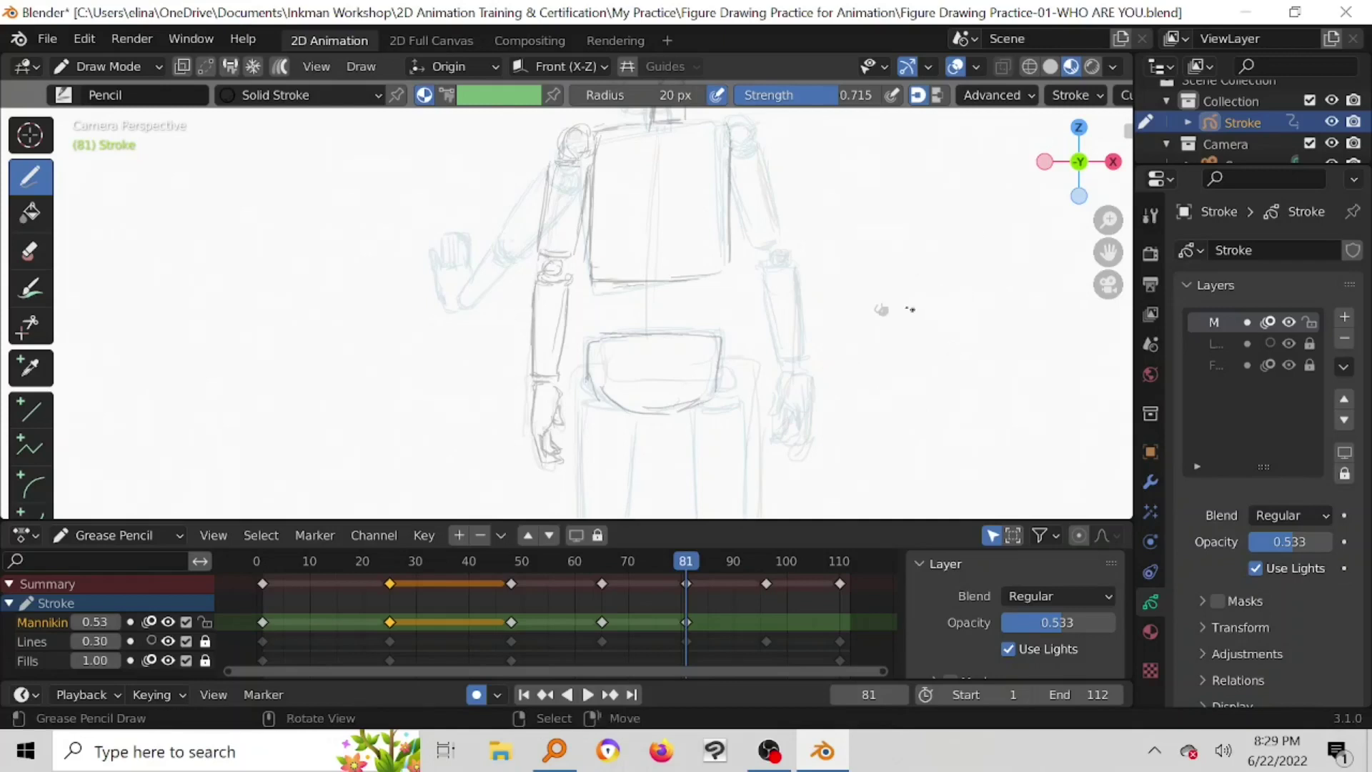
Step: Handwrite the note "Work more on pelvic for mannikin" beside the figure
drag(896, 310, 1038, 313)
mouse_move(897, 349)
mouse_down()
mouse_move(1008, 340)
mouse_move(1025, 356)
mouse_up()
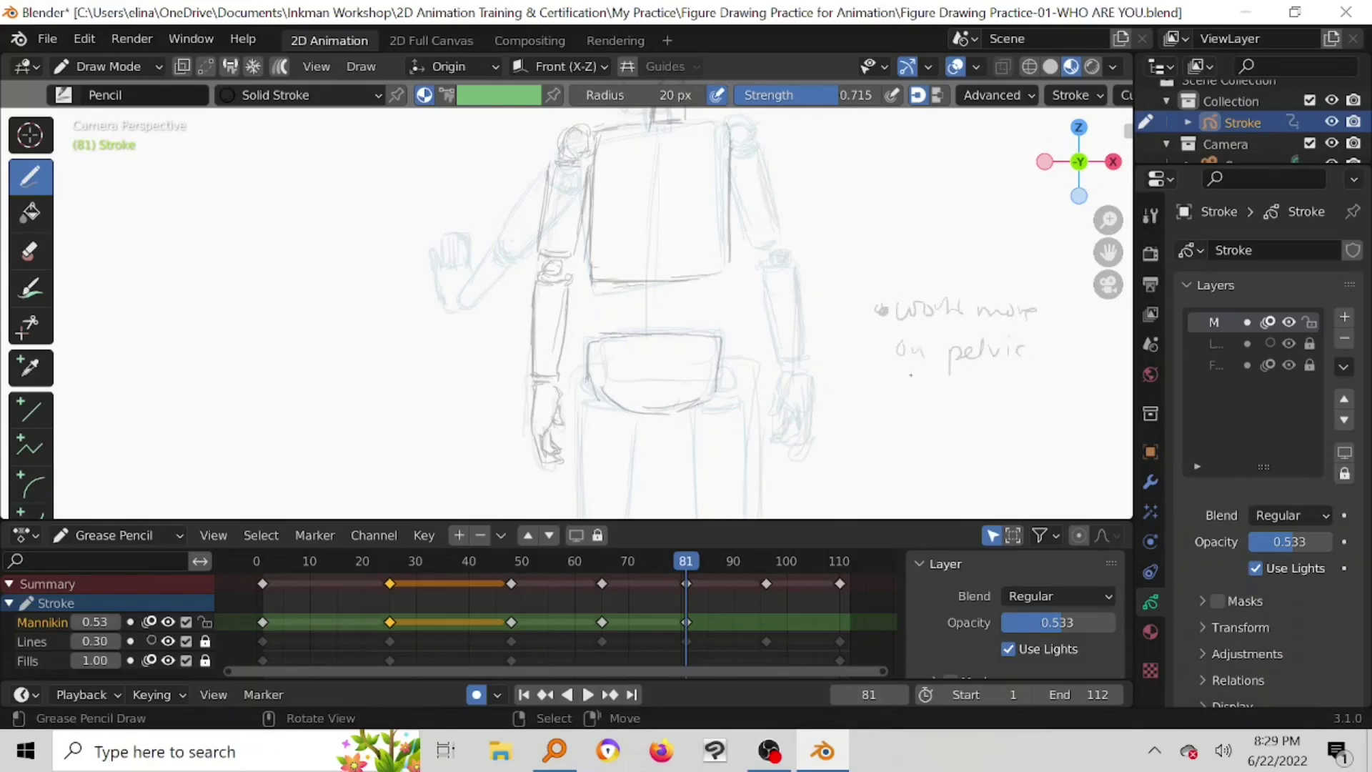
mouse_move(902, 405)
mouse_down()
mouse_move(902, 373)
mouse_move(990, 390)
mouse_move(1072, 374)
mouse_up()
drag(1071, 376, 1081, 396)
click(1046, 352)
Step: Handwrite the heading "Notes" above the pelvis note and underline it
mouse_move(908, 275)
mouse_down()
mouse_move(908, 247)
mouse_move(923, 245)
mouse_up()
drag(931, 254, 943, 256)
mouse_move(952, 240)
mouse_down()
mouse_move(955, 271)
mouse_move(959, 252)
mouse_up()
drag(961, 261, 983, 259)
drag(917, 288, 998, 268)
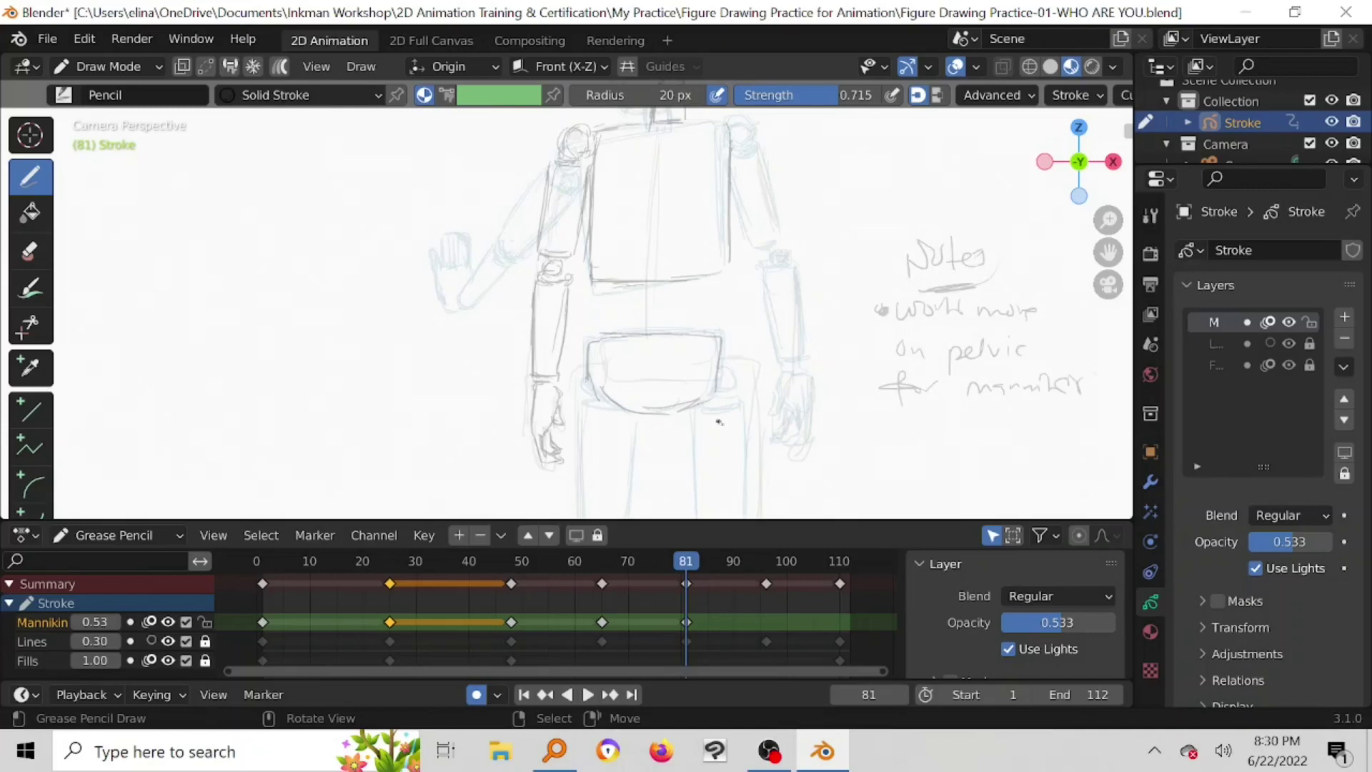
Step: Draw the hip joints on both sides of the pelvis and the cylindrical thigh on the figure's left-hand side
drag(722, 366, 718, 388)
drag(591, 373, 585, 392)
shift+middle_drag(674, 408, 623, 245)
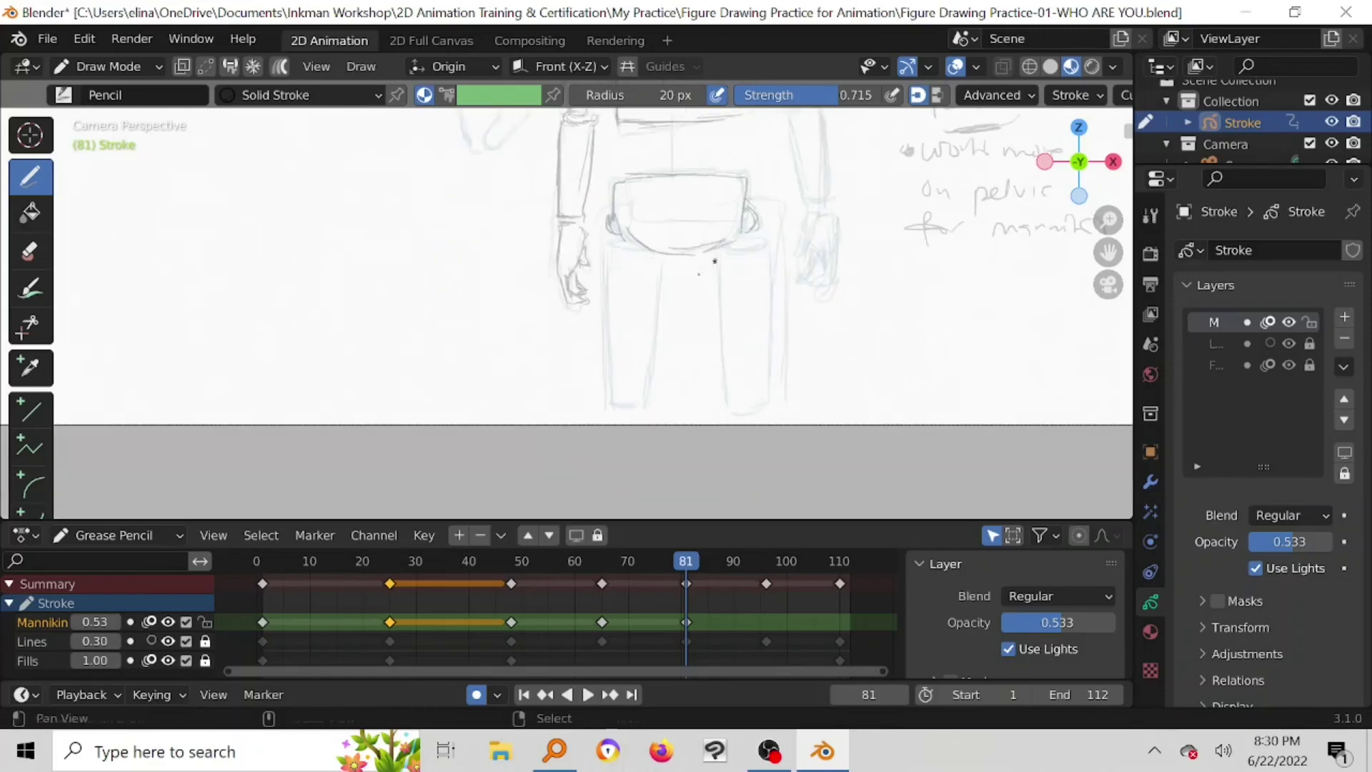
mouse_move(610, 244)
mouse_down()
mouse_move(629, 242)
mouse_move(607, 296)
mouse_move(611, 401)
mouse_move(641, 409)
mouse_up()
drag(663, 262, 645, 403)
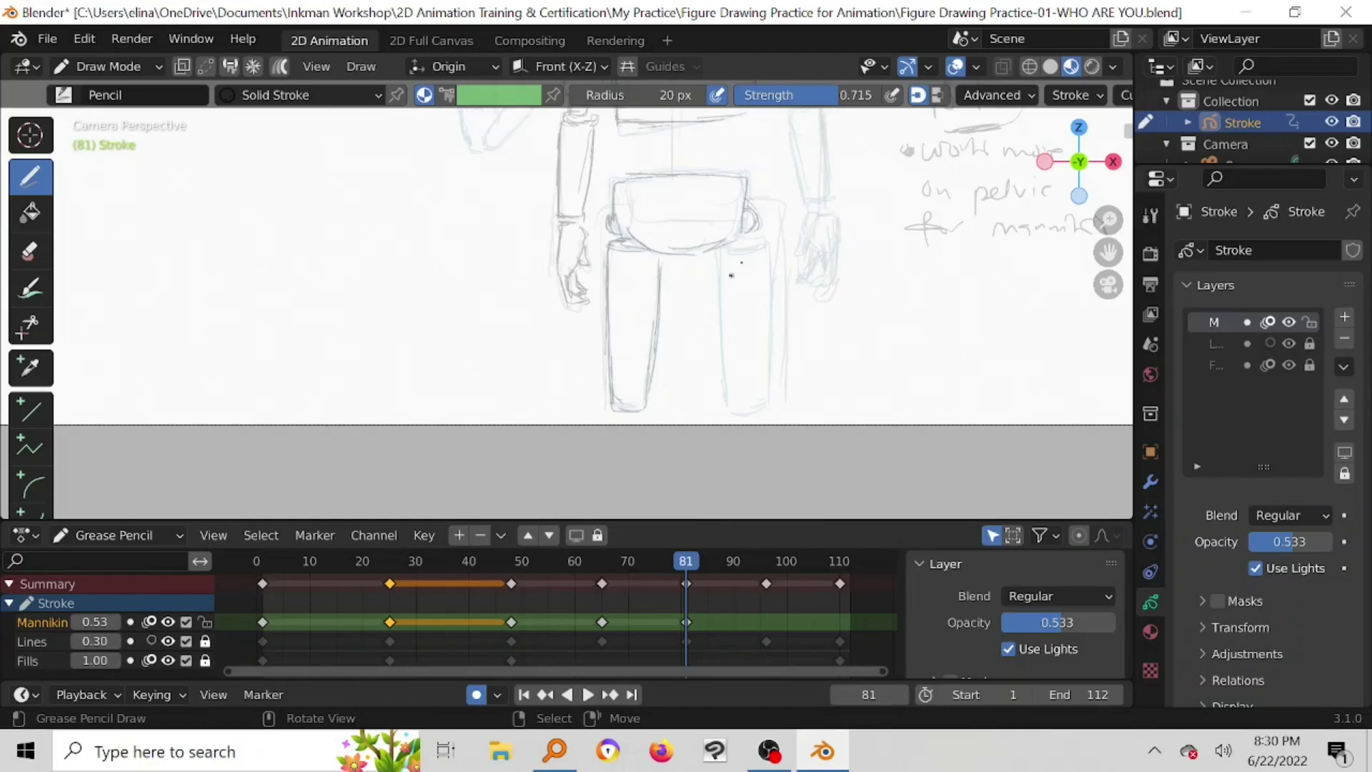
Step: Draw the right-hand thigh cylinder beneath the pelvis, redoing its outer edge
mouse_move(738, 250)
mouse_down()
mouse_move(760, 244)
mouse_move(721, 272)
mouse_move(730, 401)
mouse_move(770, 402)
mouse_up()
drag(771, 259, 773, 395)
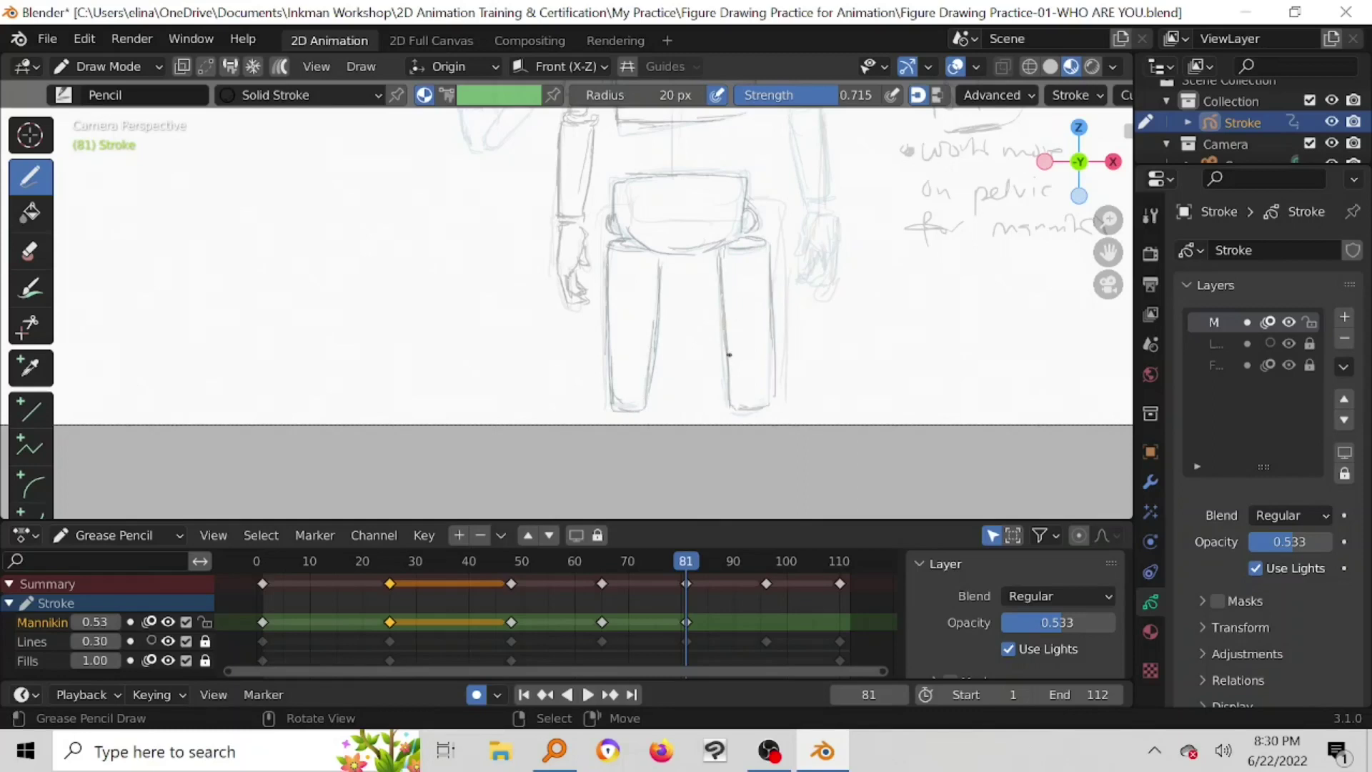
key(ctrl+z)
drag(770, 247, 770, 395)
Step: Draw the right-hand shoulder joint, upper arm and elbow joint beside the torso, cleaning up the shoulder strokes with the eraser
shift+scroll(768, 238, up, 6)
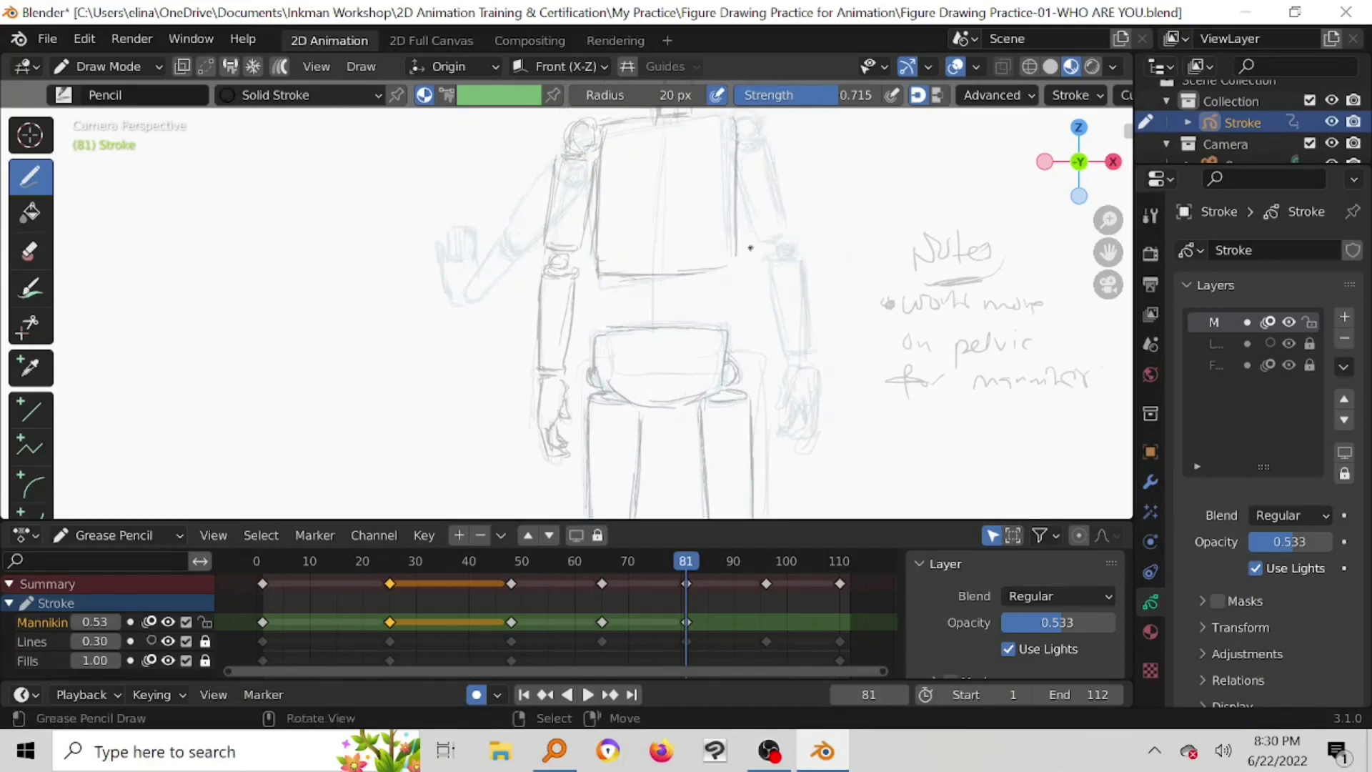
shift+scroll(751, 248, up, 3)
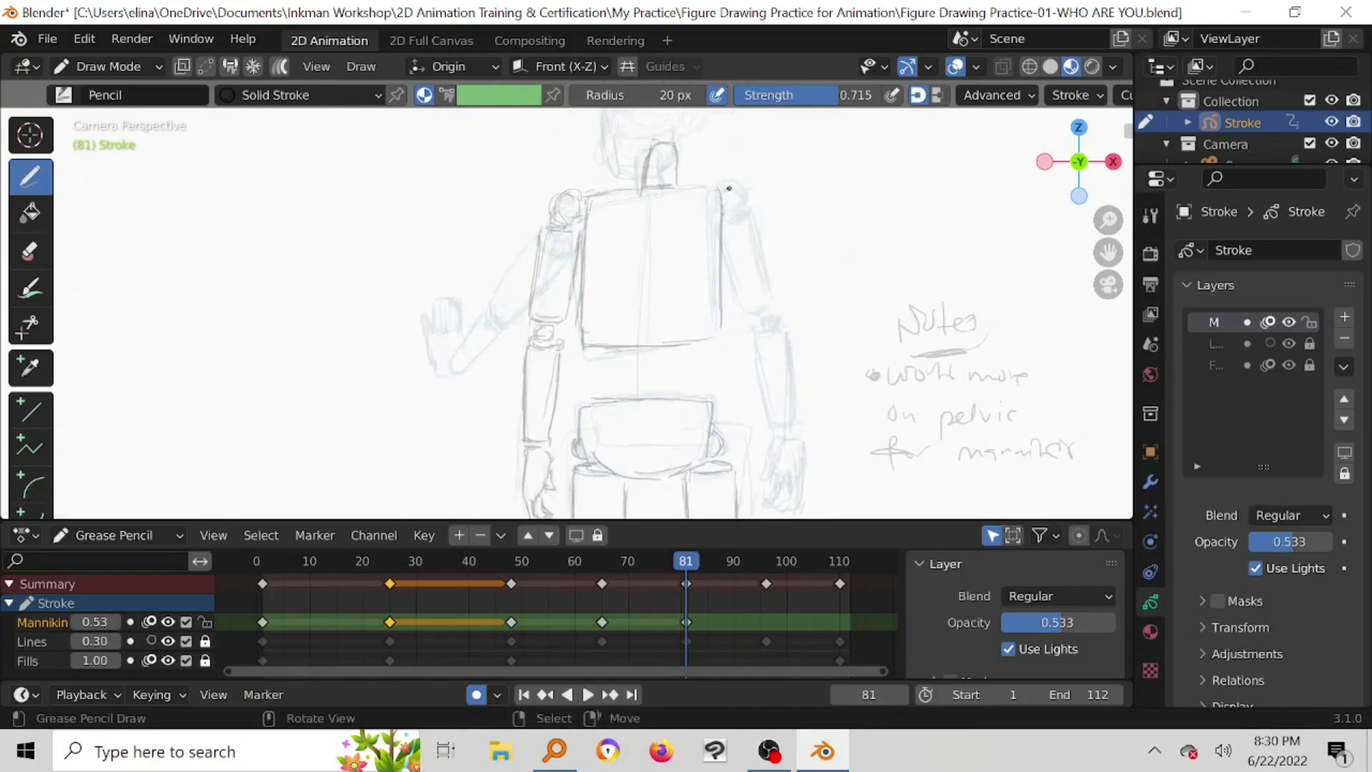
mouse_move(744, 207)
mouse_down()
mouse_move(723, 187)
mouse_move(673, 188)
mouse_move(706, 193)
mouse_move(724, 228)
mouse_move(739, 217)
mouse_move(766, 280)
mouse_up()
click(29, 251)
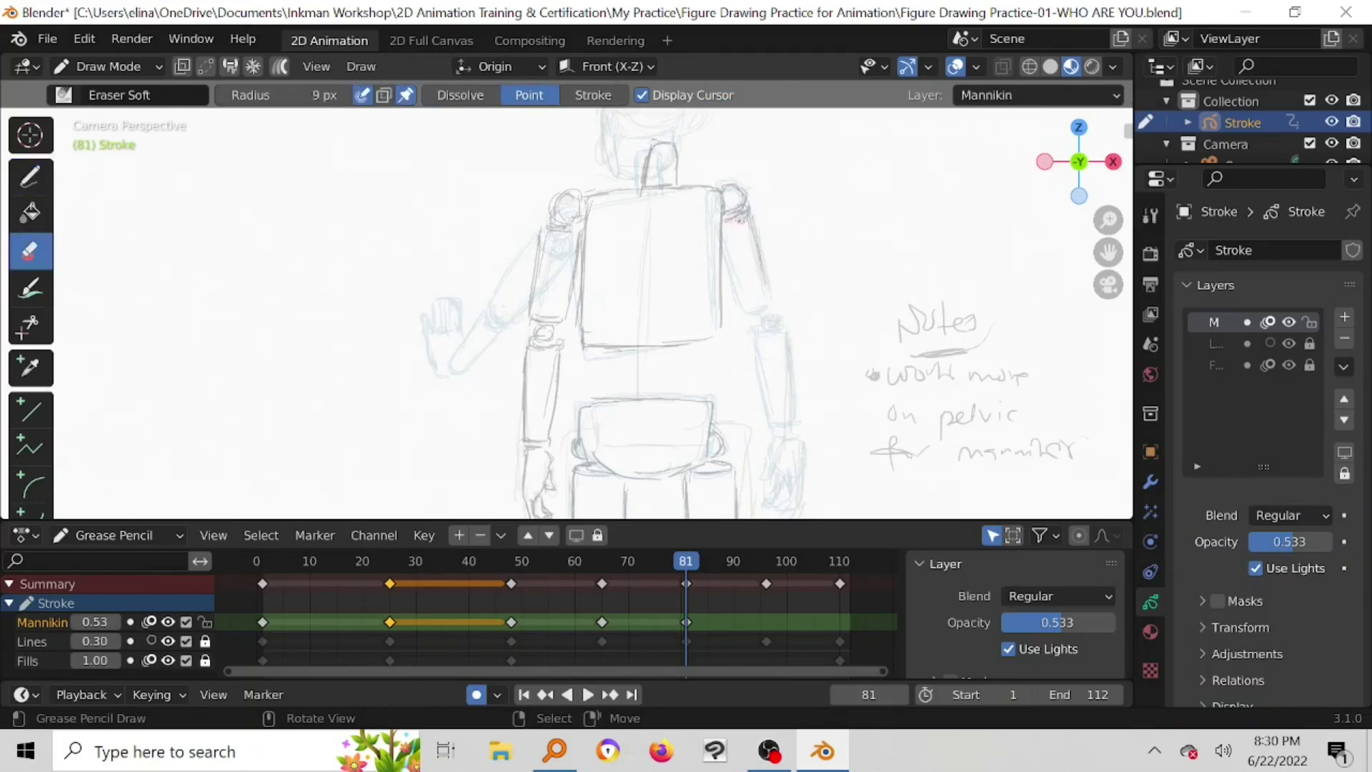
click(29, 177)
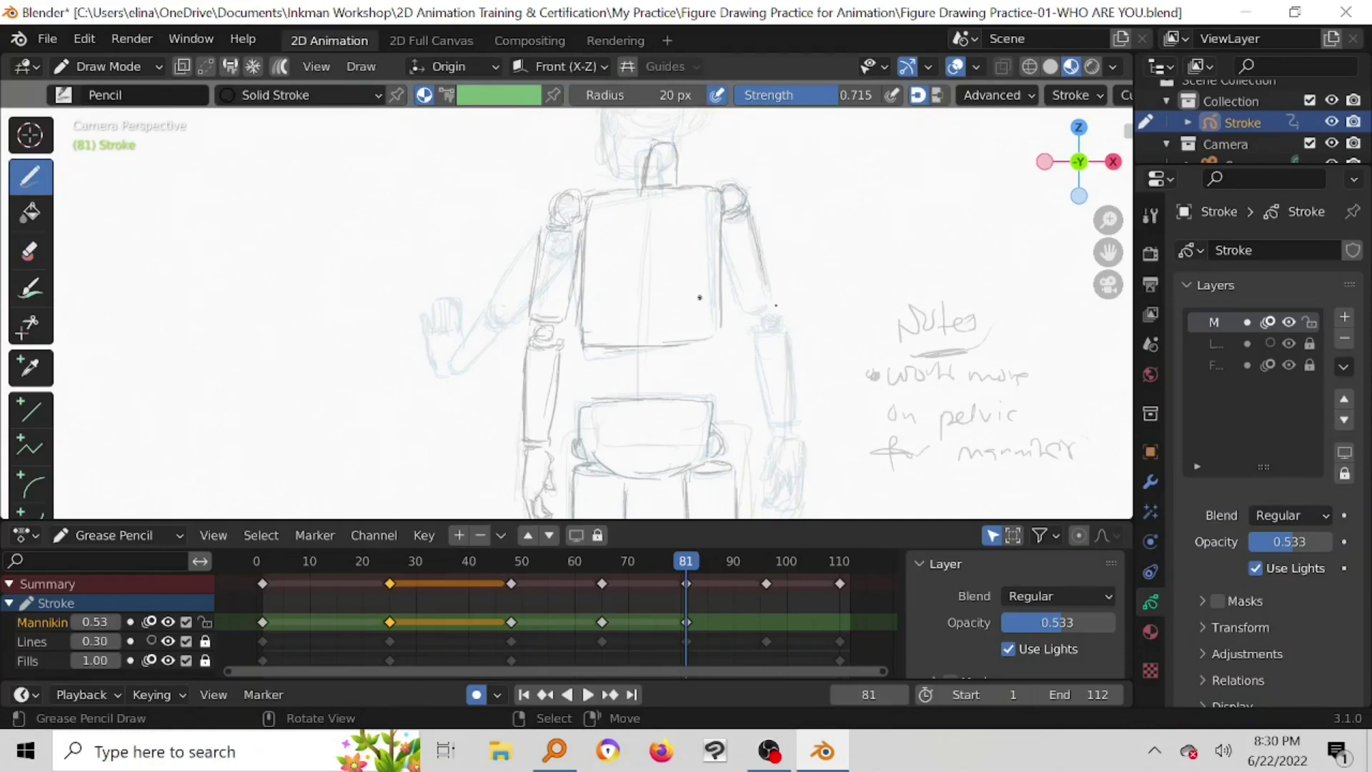
mouse_move(755, 234)
mouse_down()
mouse_move(763, 296)
mouse_move(744, 310)
mouse_move(770, 310)
mouse_up()
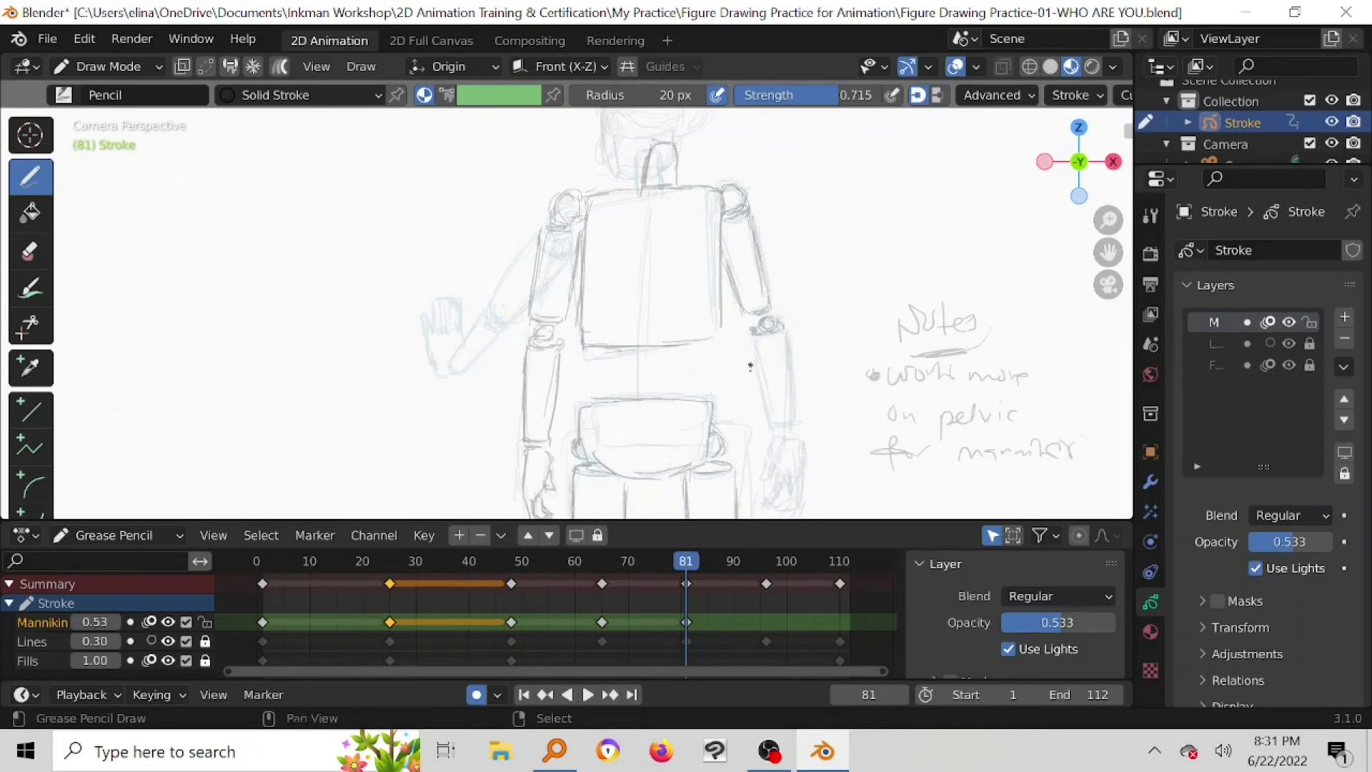
Step: Draw the right-hand arm's forearm and its hanging hand with fingers
shift+scroll(757, 318, down, 4)
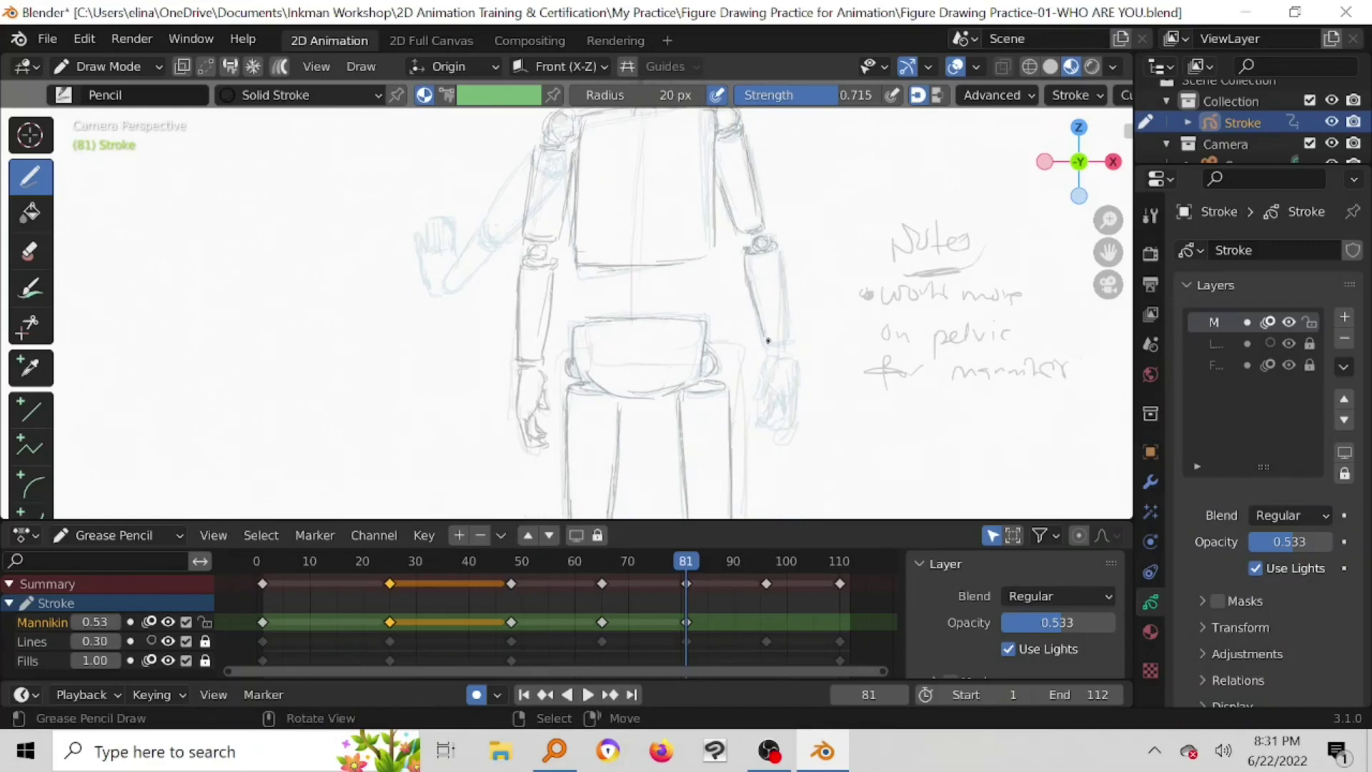
drag(781, 265, 786, 346)
mouse_move(774, 356)
mouse_down()
mouse_move(763, 384)
mouse_move(793, 423)
mouse_move(788, 408)
mouse_up()
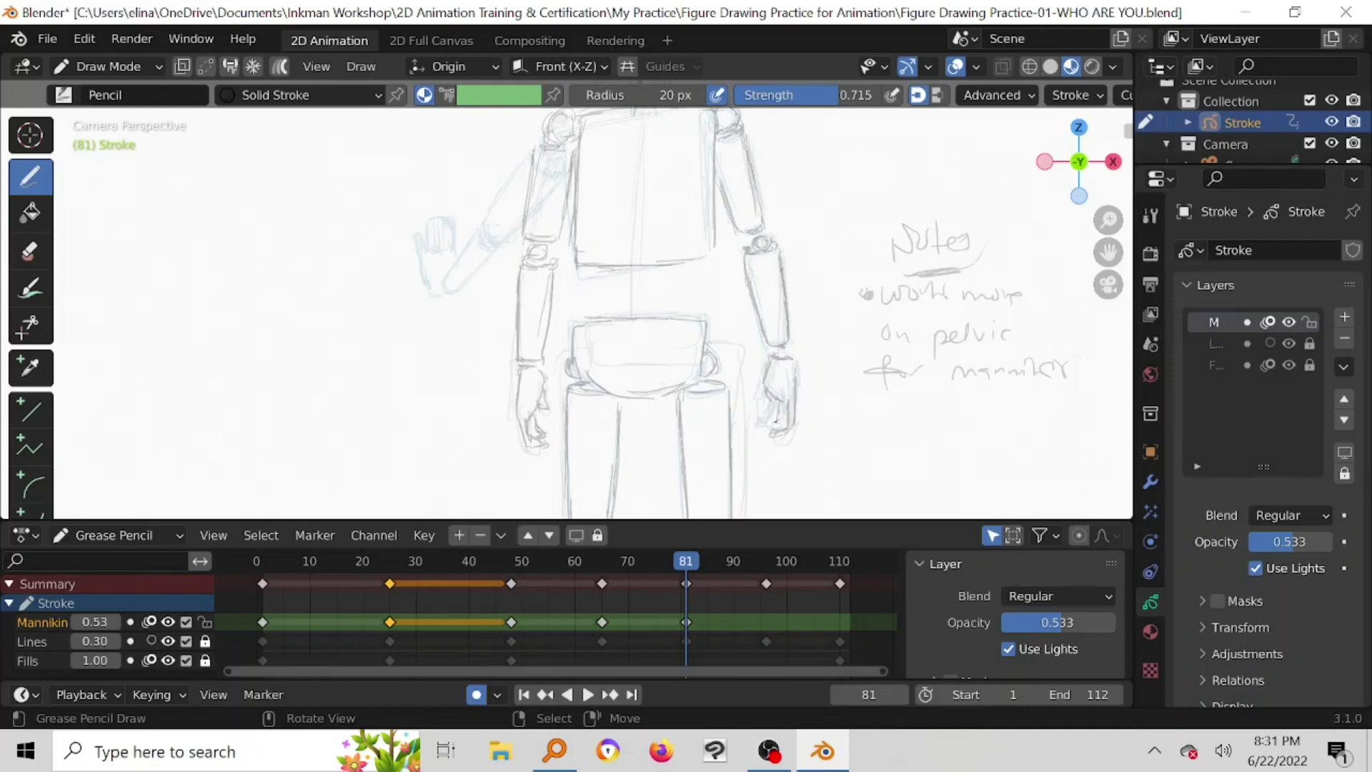
drag(760, 428, 766, 429)
Step: Draw the mannequin head with its skull, jaw and back of the neck, and save the file
shift+scroll(698, 283, up, 5)
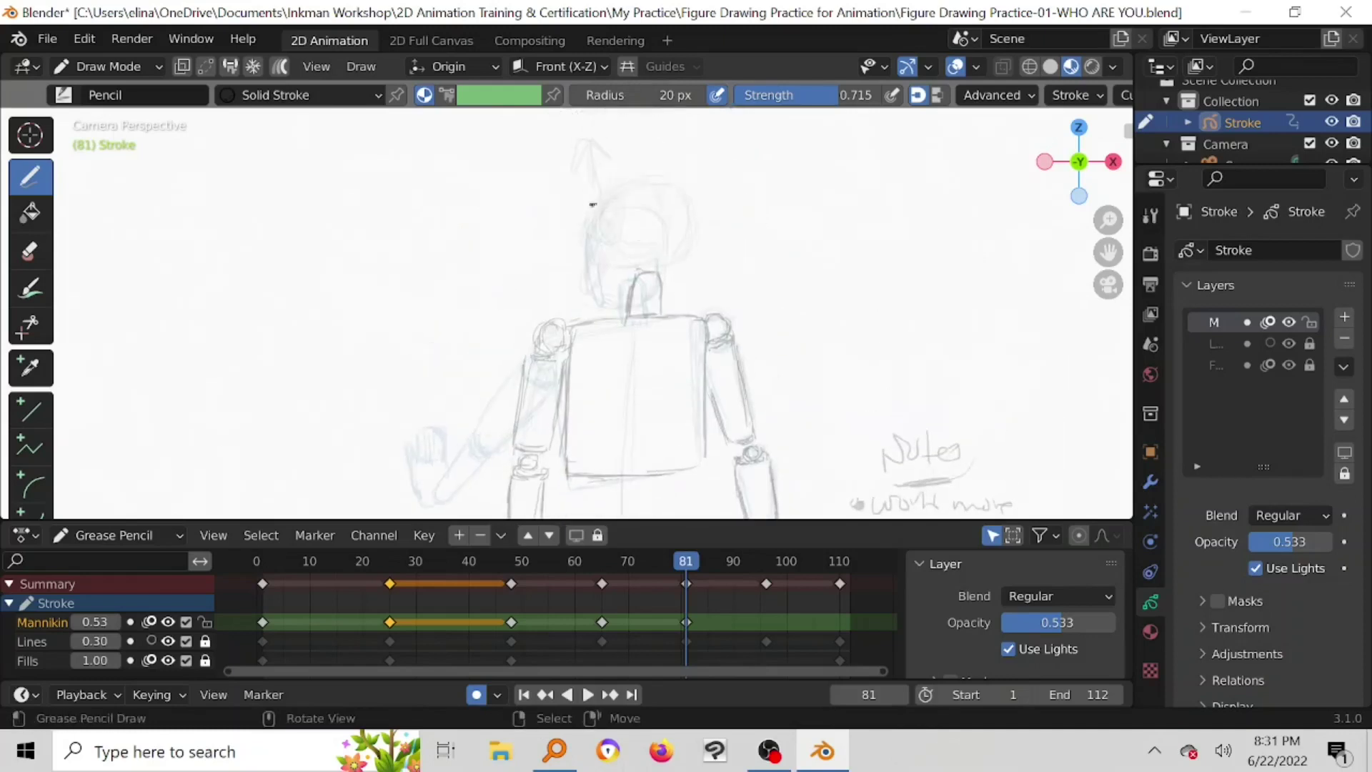
mouse_move(609, 213)
mouse_down()
mouse_move(608, 245)
mouse_move(616, 201)
mouse_up()
drag(673, 255, 654, 194)
mouse_move(618, 232)
mouse_down()
mouse_move(616, 203)
mouse_move(615, 215)
mouse_move(662, 200)
mouse_move(677, 227)
mouse_move(675, 256)
mouse_move(600, 280)
mouse_move(607, 268)
mouse_move(602, 291)
mouse_move(621, 296)
mouse_up()
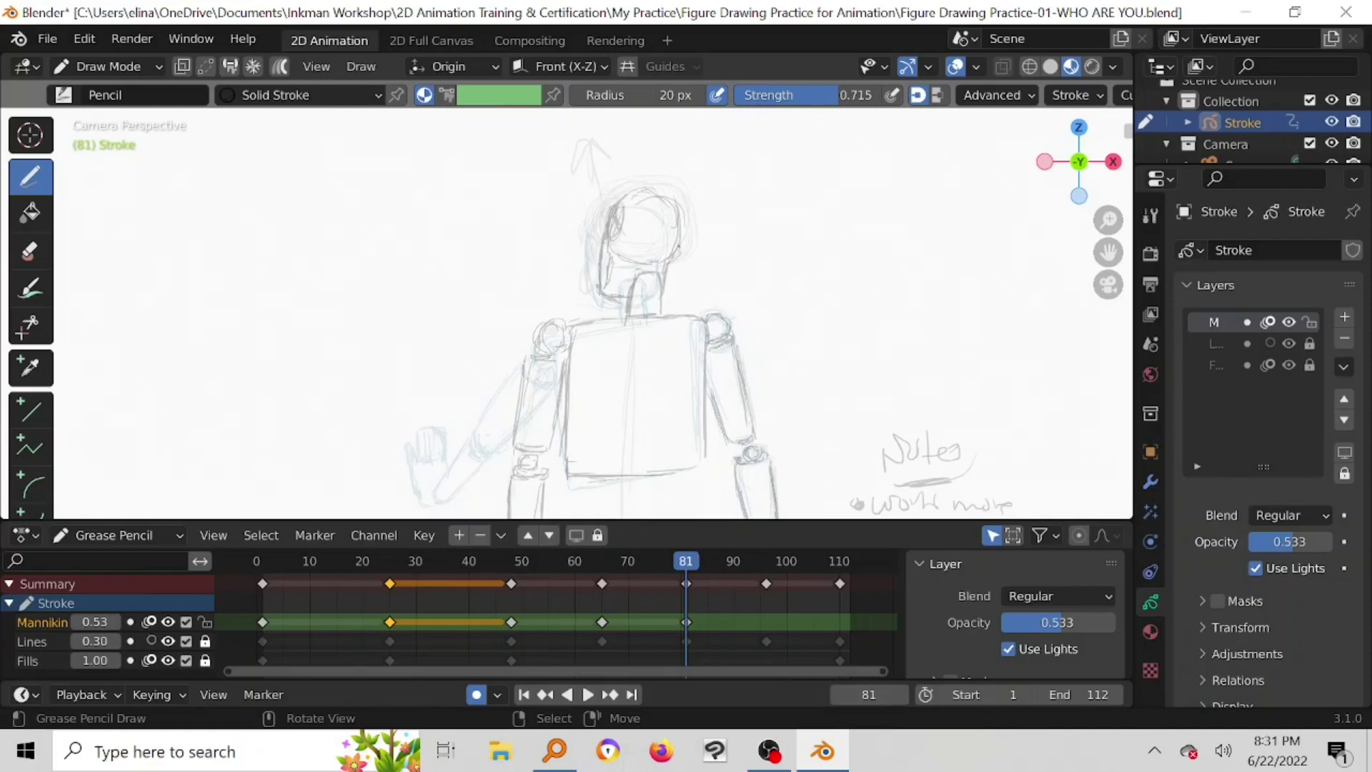
mouse_move(635, 194)
mouse_down()
mouse_move(676, 196)
mouse_move(686, 246)
mouse_up()
click(29, 251)
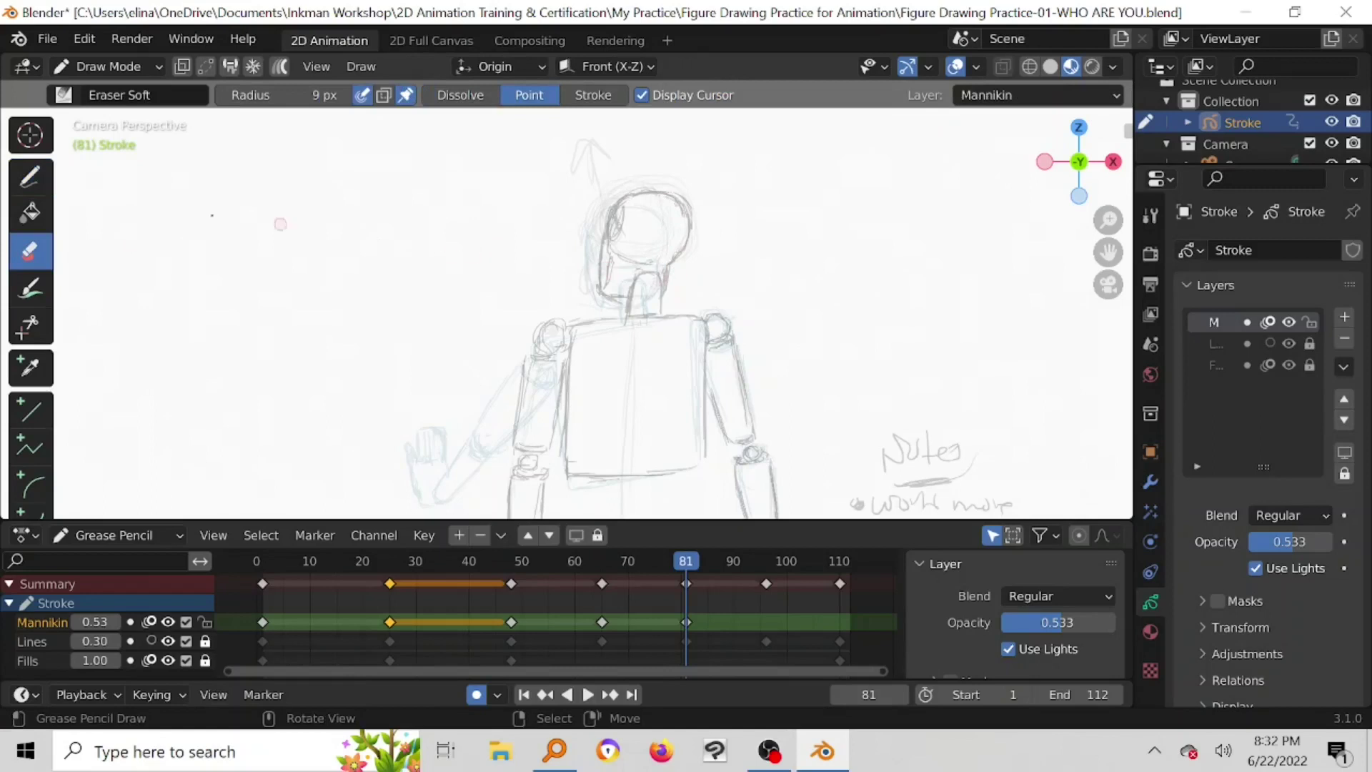
click(29, 176)
drag(668, 286, 660, 313)
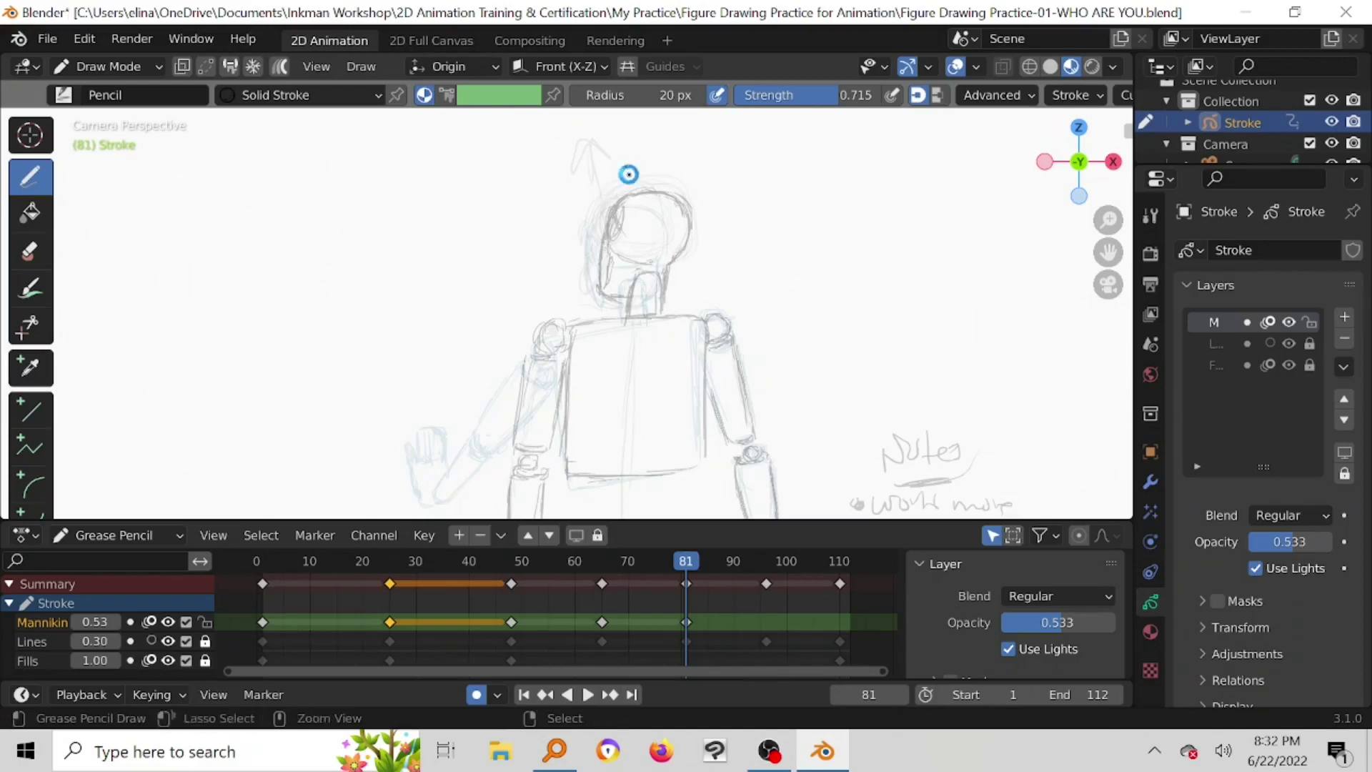
key(ctrl+s)
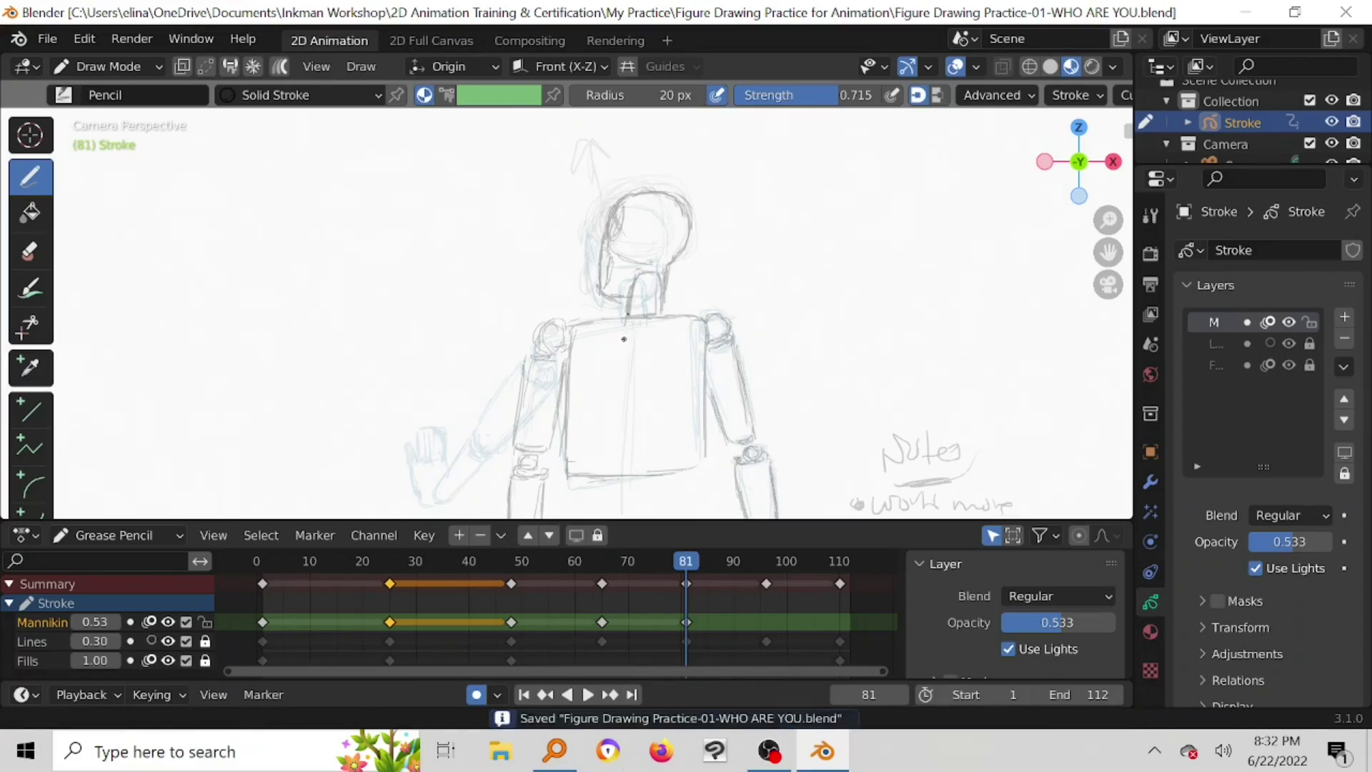
Step: Review the mannequin poses from the start of the timeline through frame 81, comparing how each pose leads into the following one
shift+scroll(628, 350, down, 5)
ctrl+alt+drag(621, 243, 636, 309)
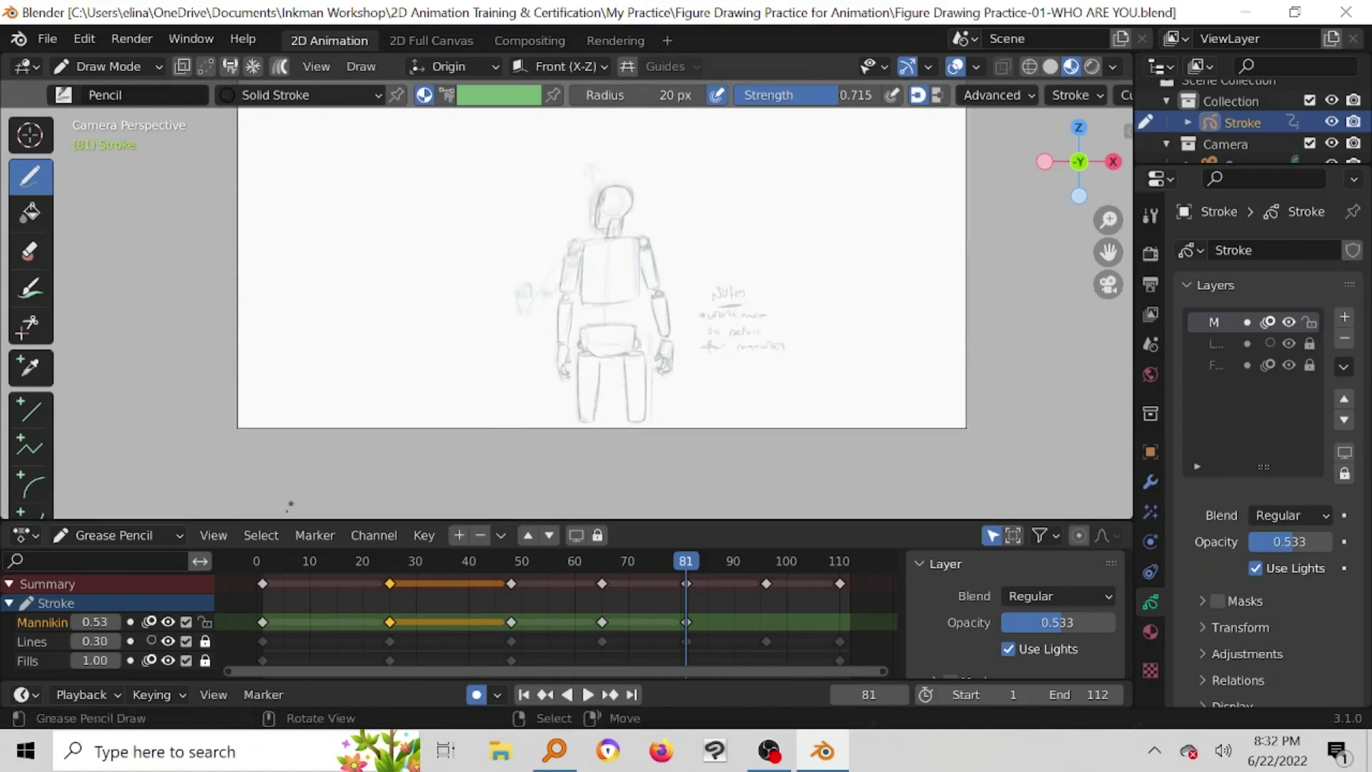
click(258, 560)
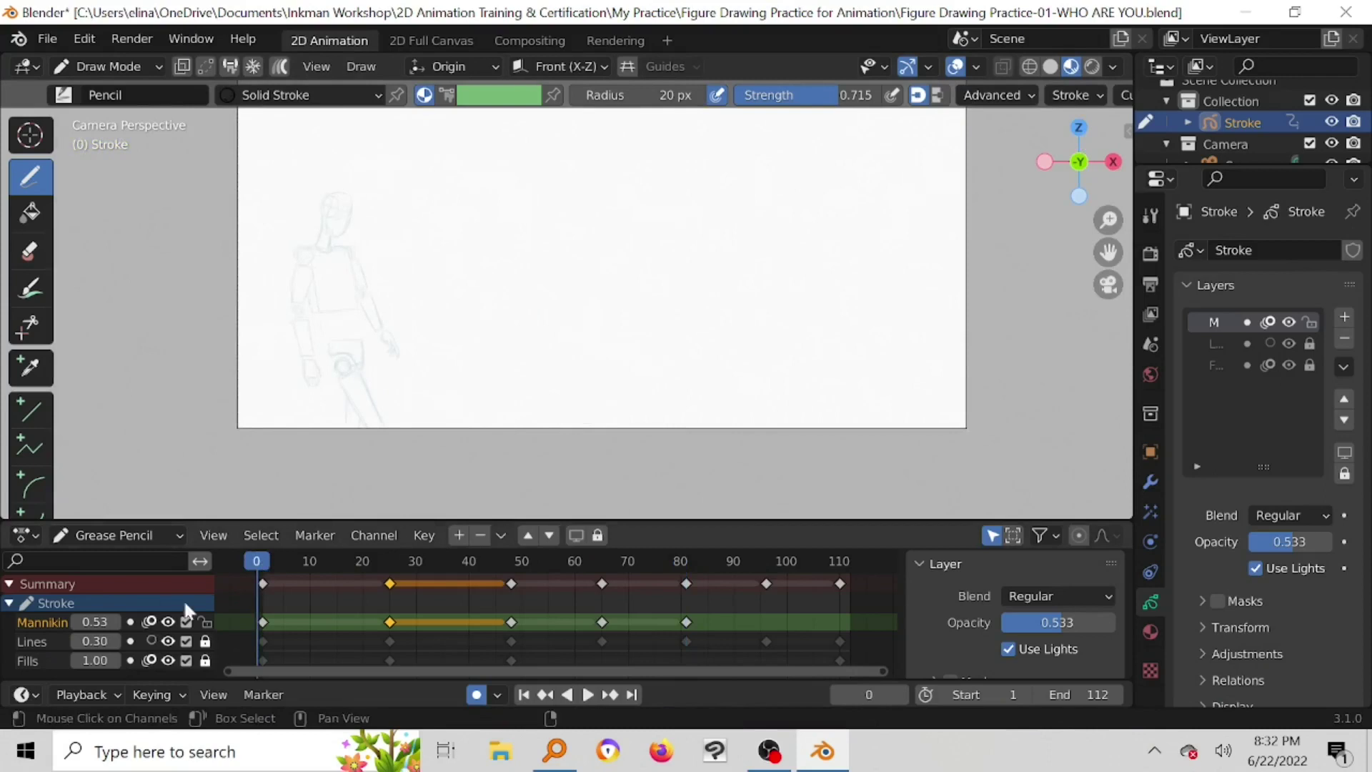
key(space)
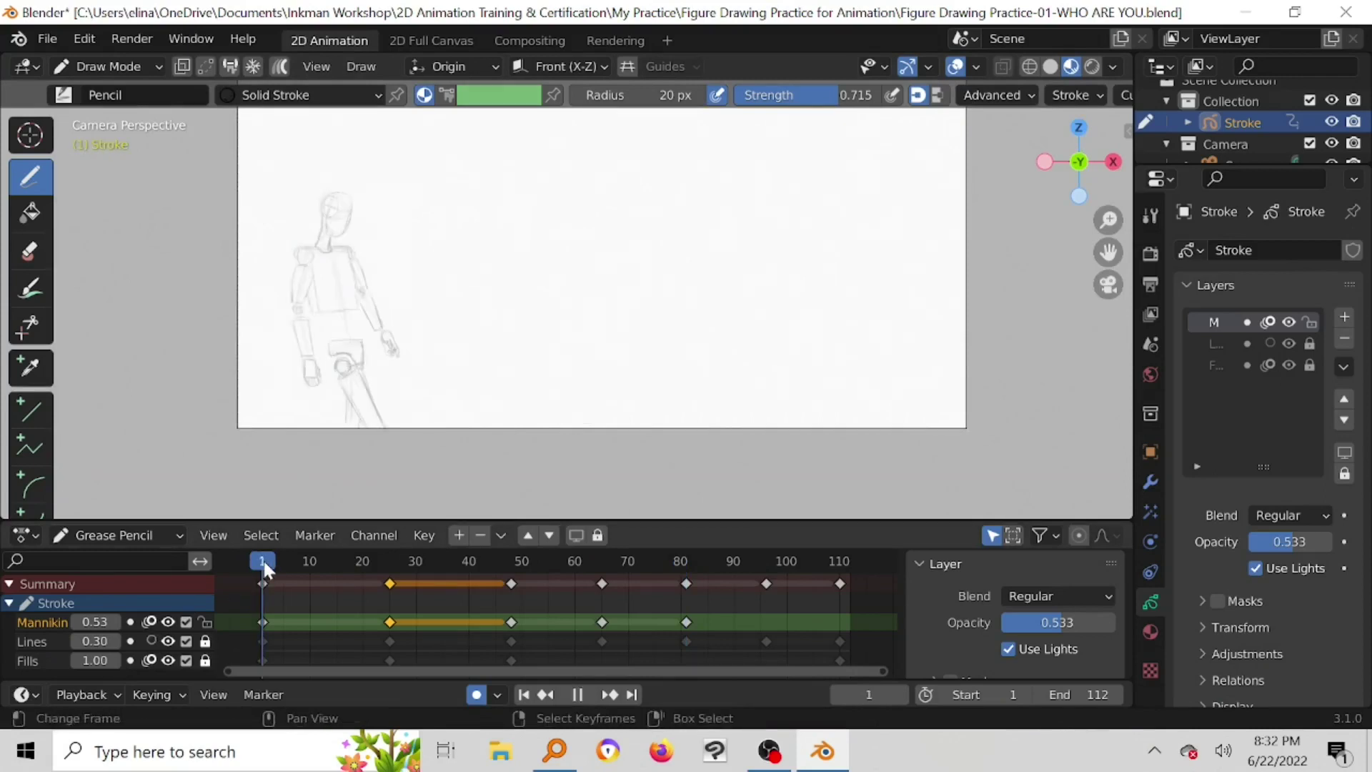
drag(263, 559, 395, 559)
key(space)
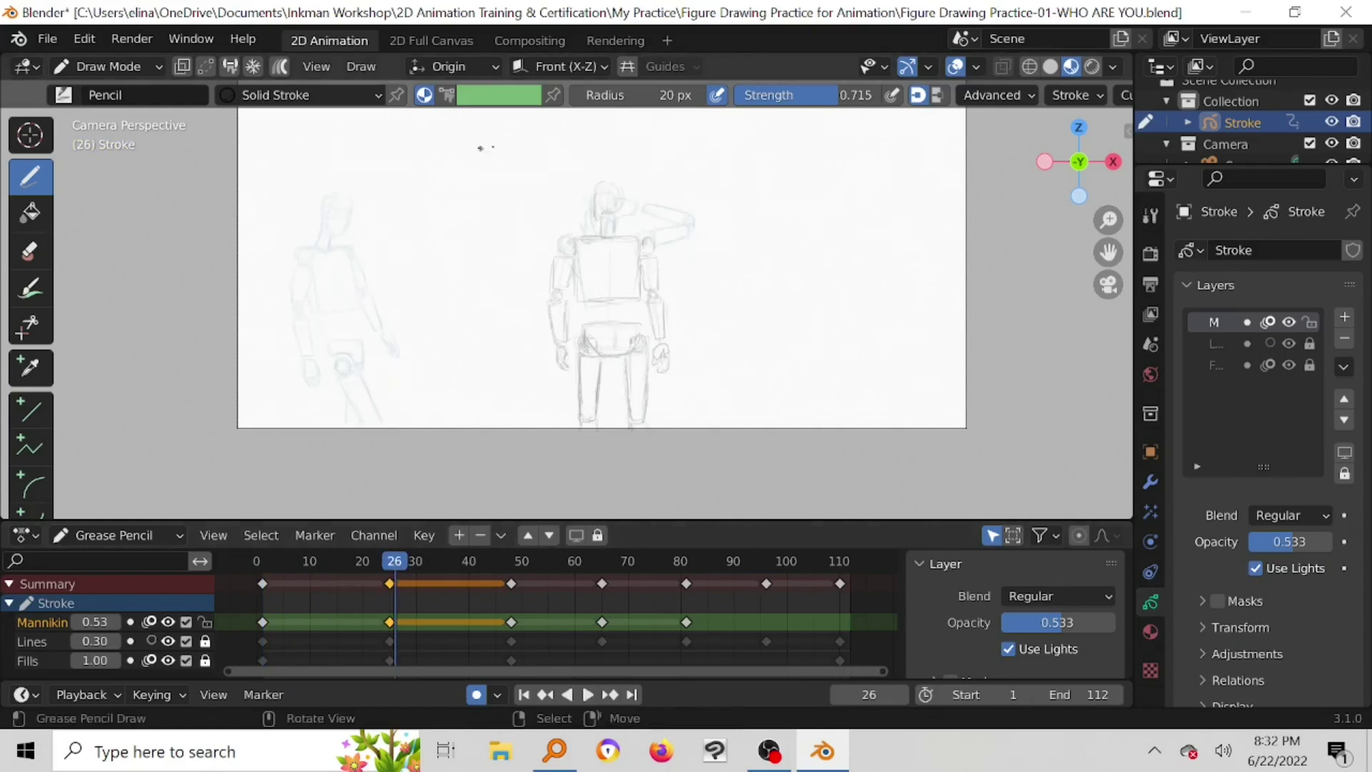
mouse_move(397, 563)
mouse_down()
mouse_move(383, 557)
mouse_move(512, 561)
mouse_up()
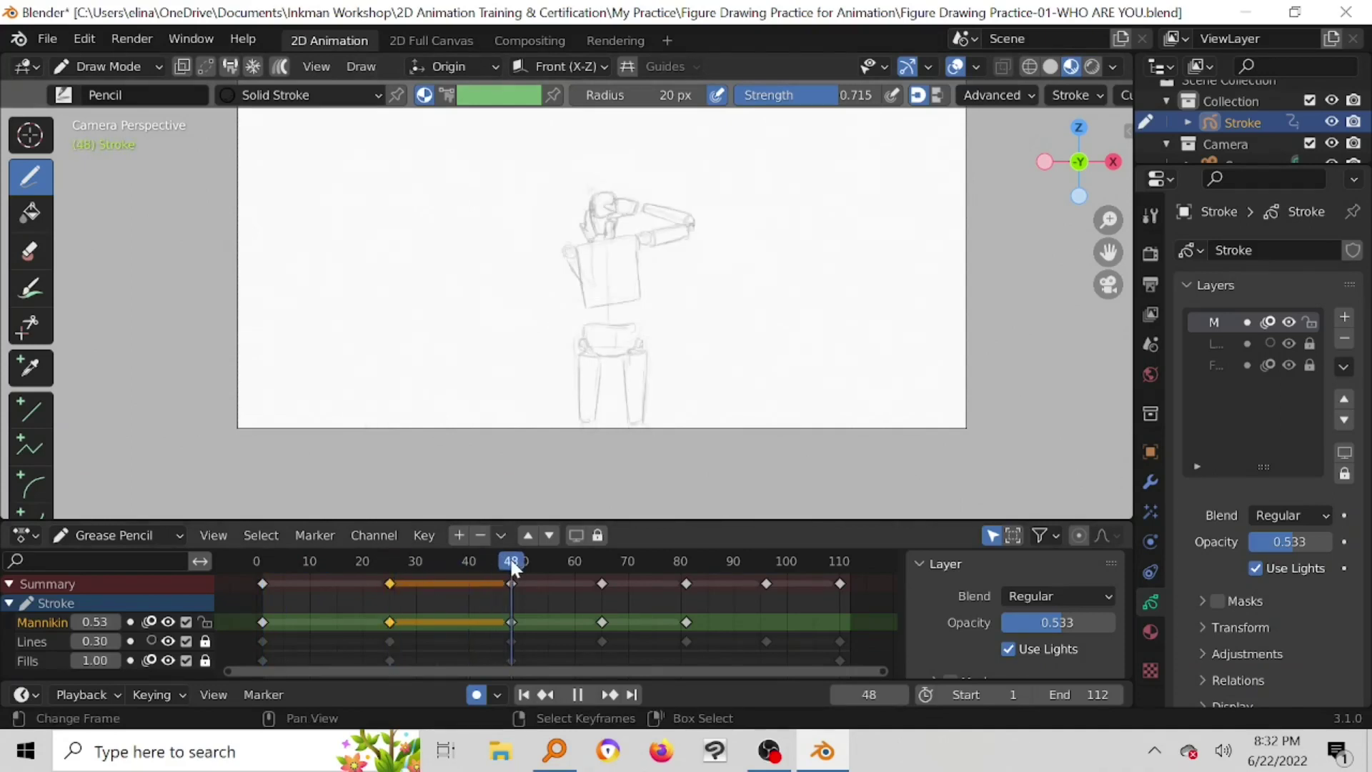
drag(512, 559, 687, 564)
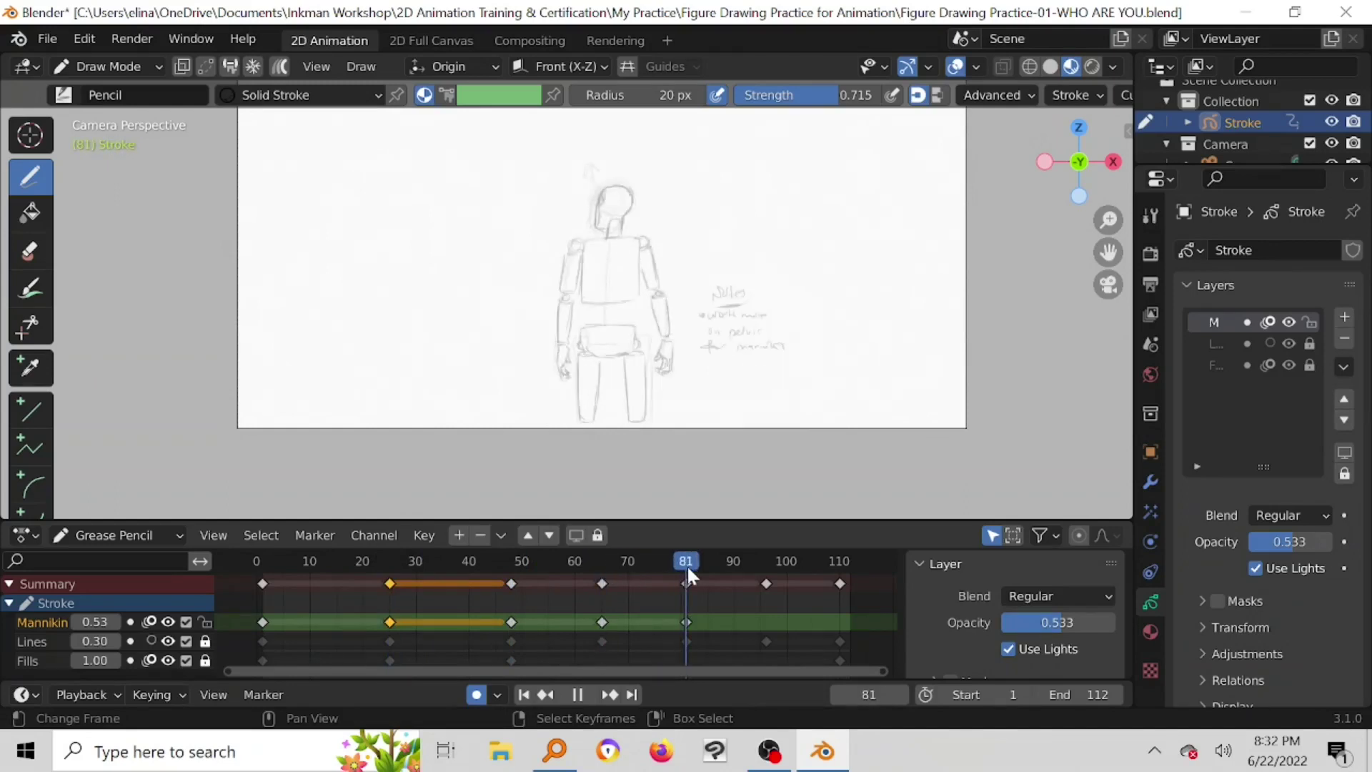
drag(688, 565, 654, 562)
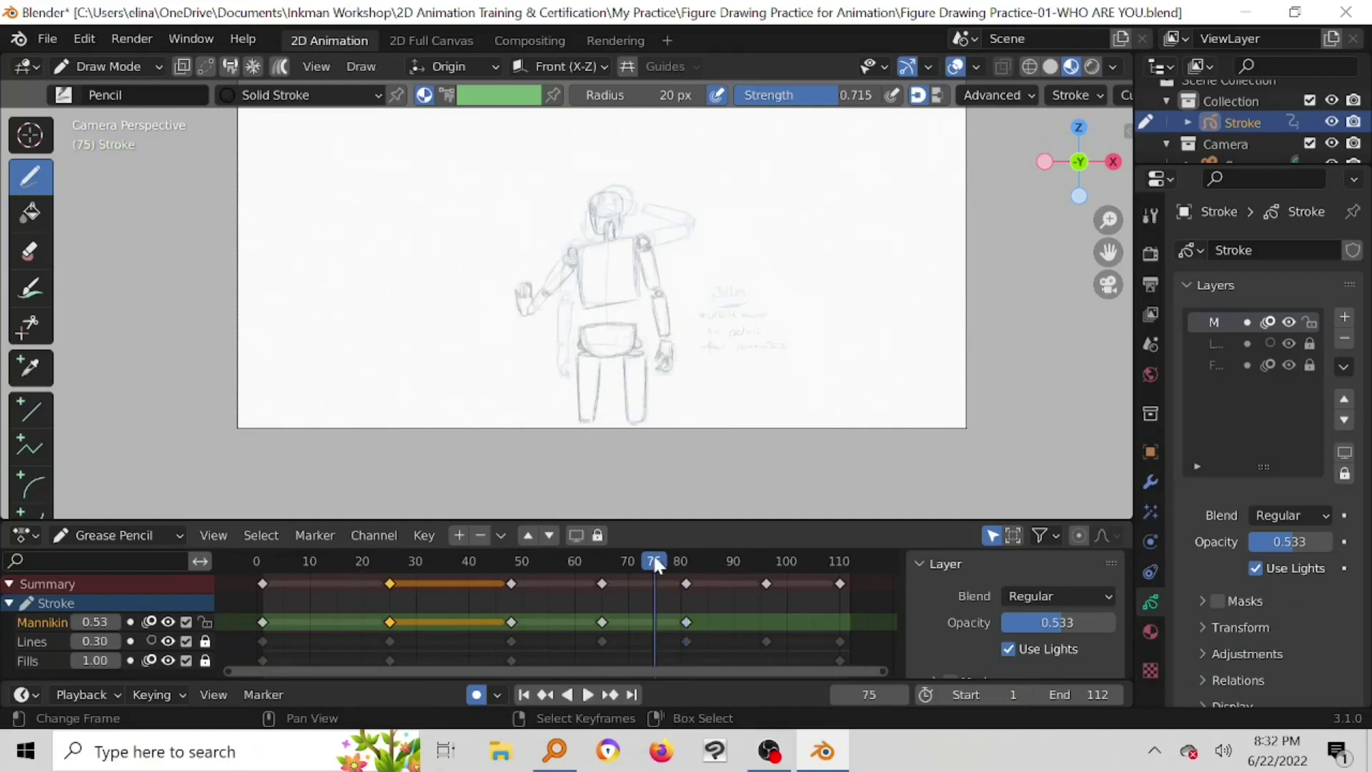
Step: At frame 96, draw the mannequin's head seen from behind, with the skull, its centre line and the left-hand side of the jaw
drag(659, 563, 765, 560)
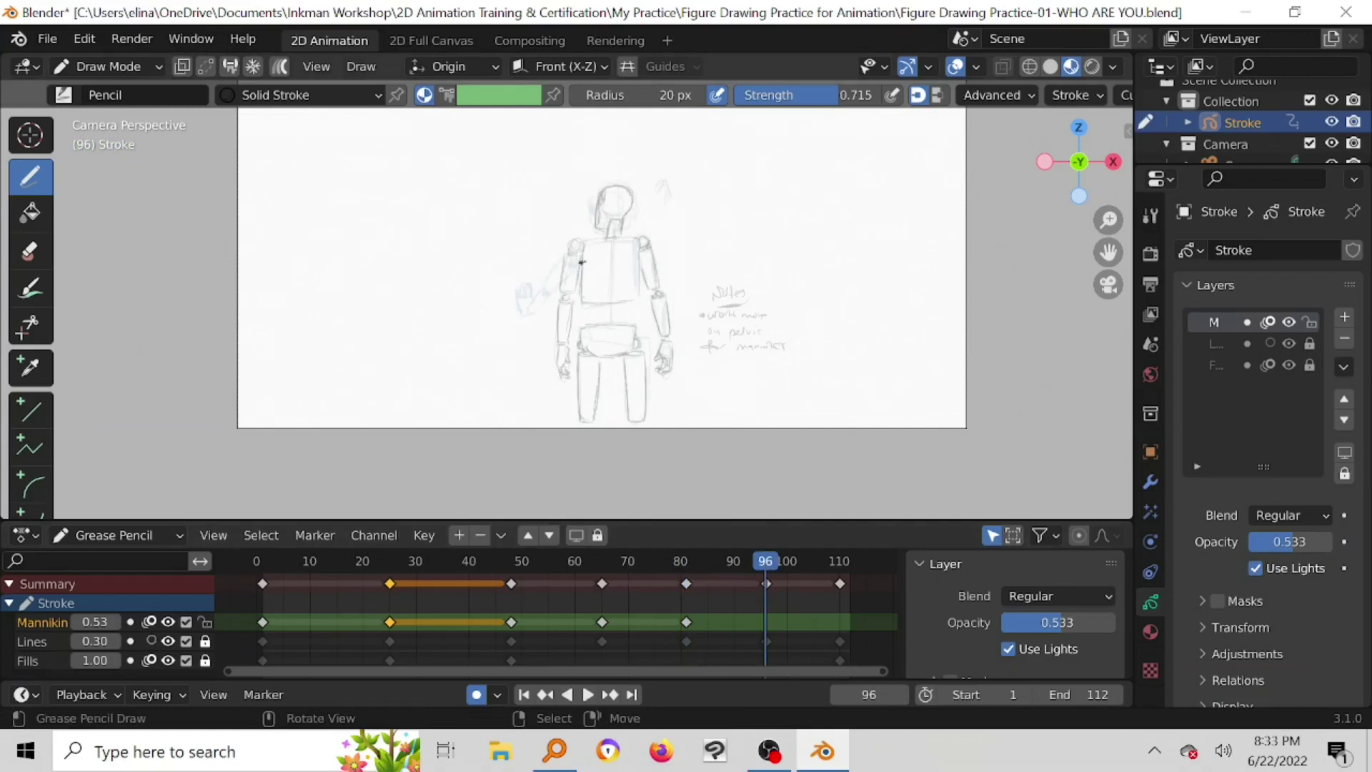
scroll(592, 306, up, 4)
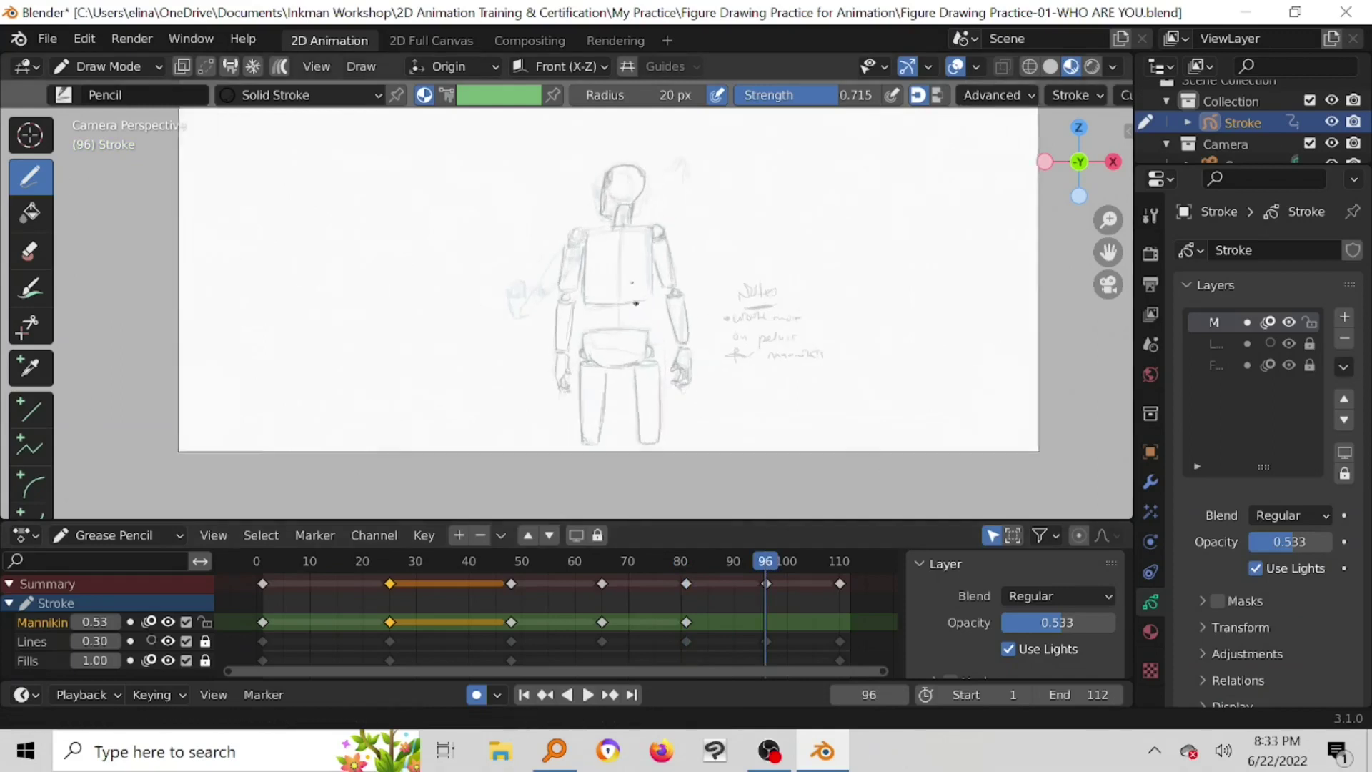
shift+middle_drag(636, 115, 600, 279)
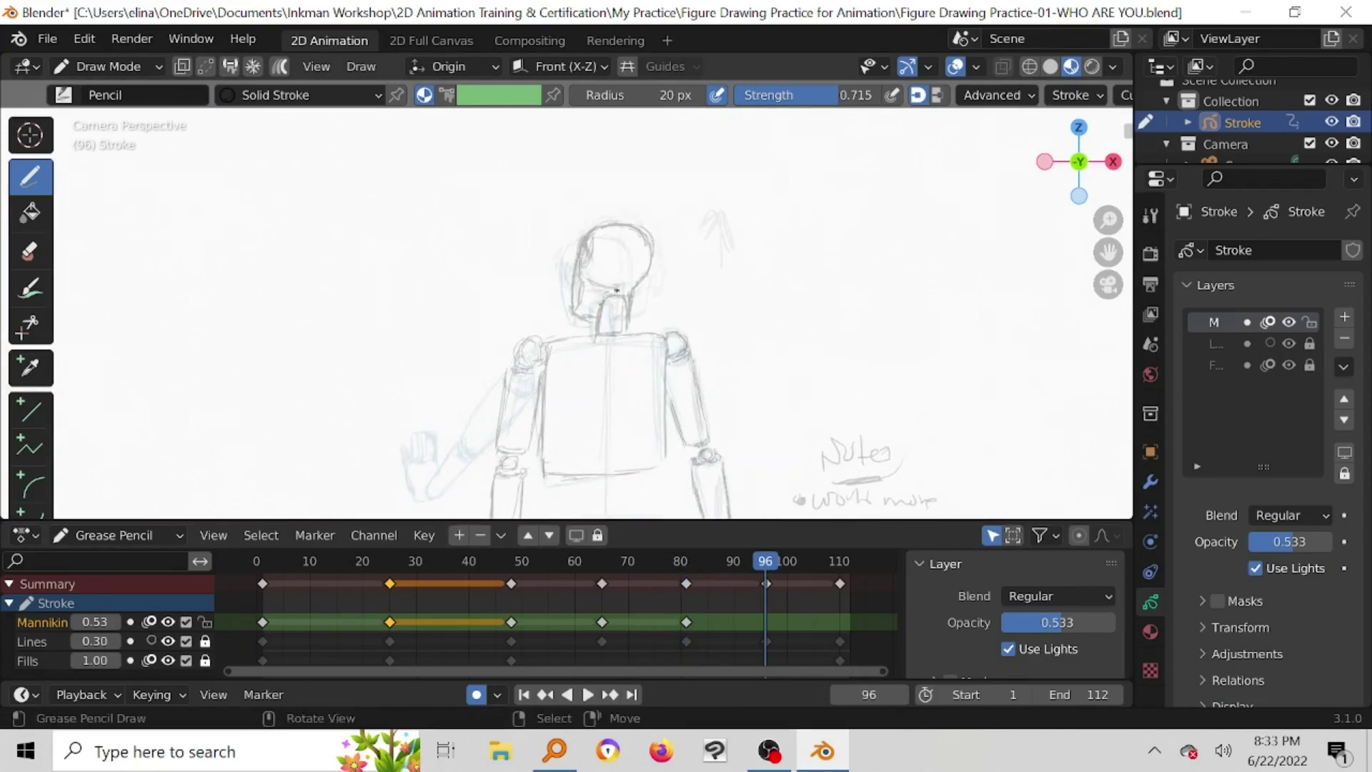
click(600, 236)
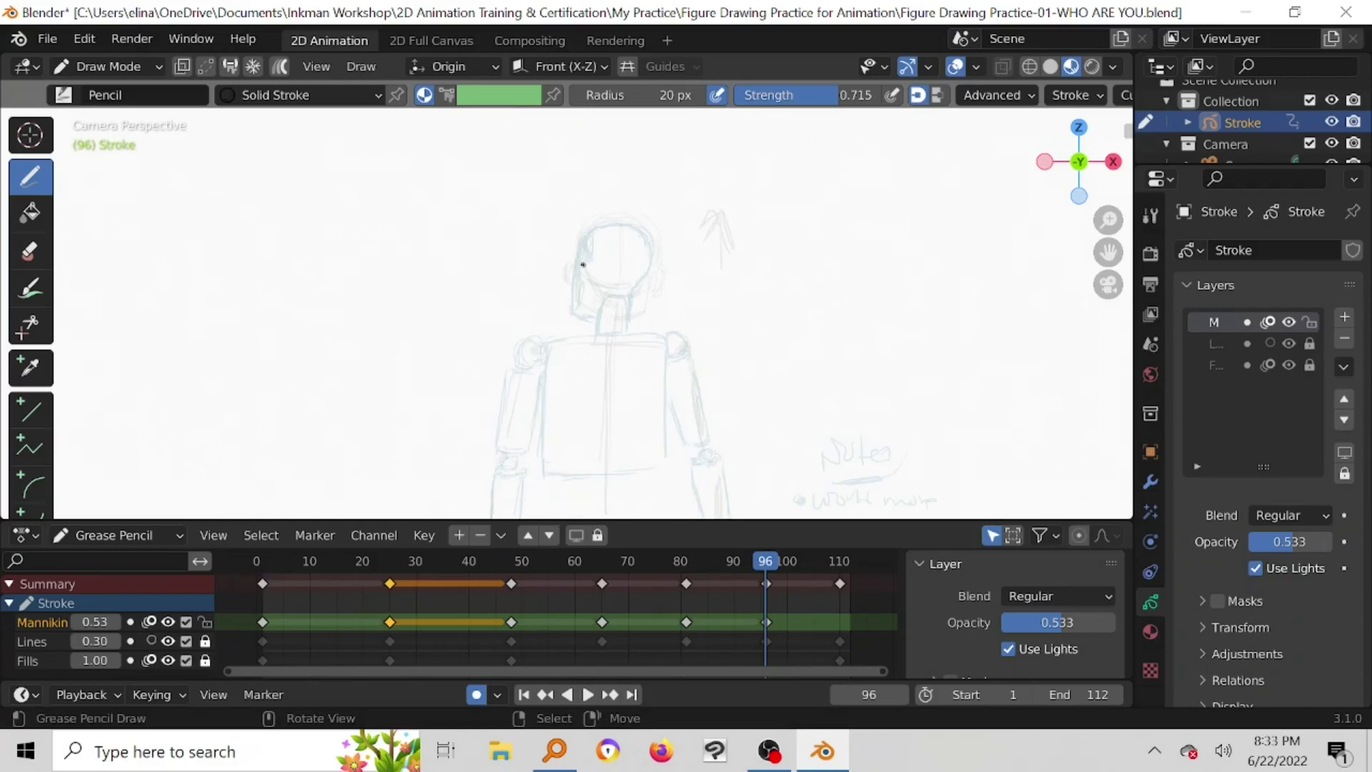
drag(589, 284, 583, 241)
drag(590, 270, 588, 312)
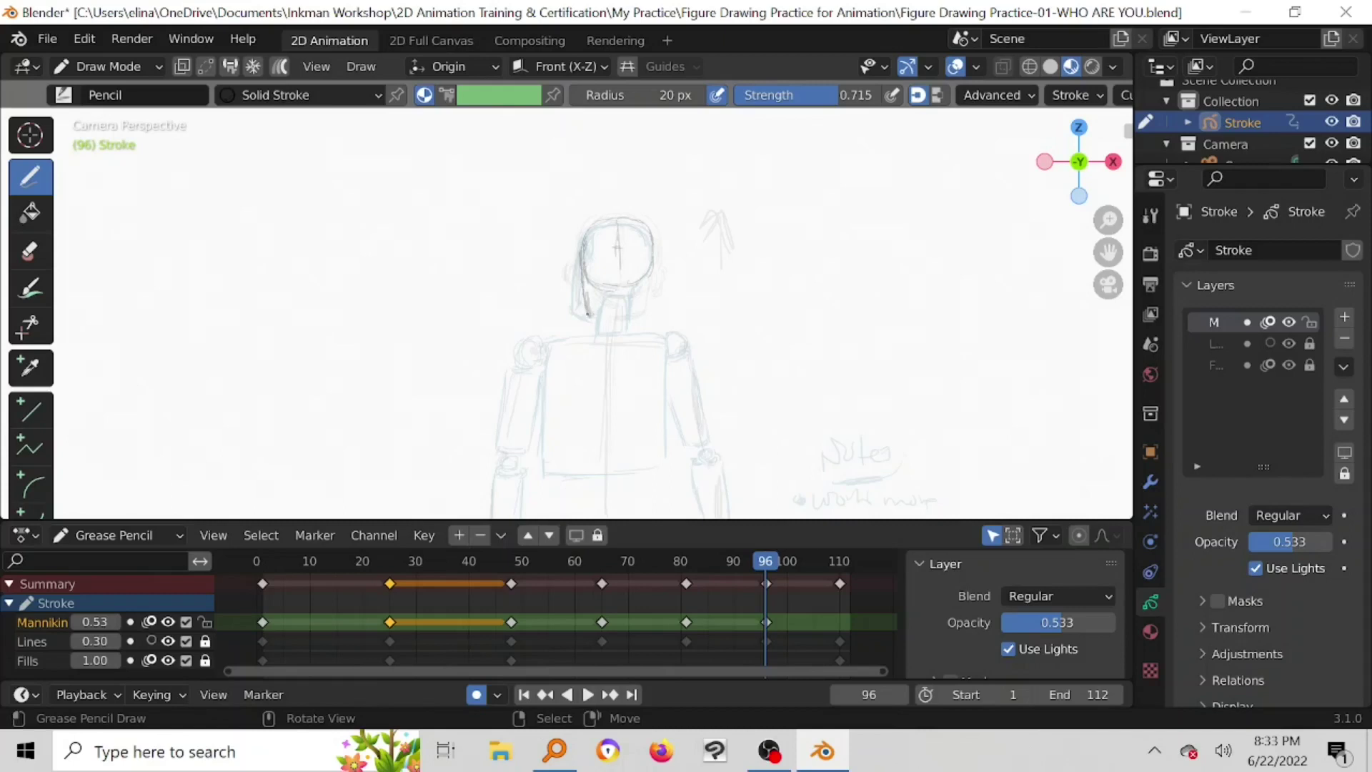
Step: Draw the right-hand side of the jaw, the neck and the boxy torso beneath it at frame 96
mouse_move(649, 260)
mouse_down()
mouse_move(646, 303)
mouse_move(600, 335)
mouse_move(618, 297)
mouse_move(562, 338)
mouse_move(667, 338)
mouse_move(667, 458)
mouse_up()
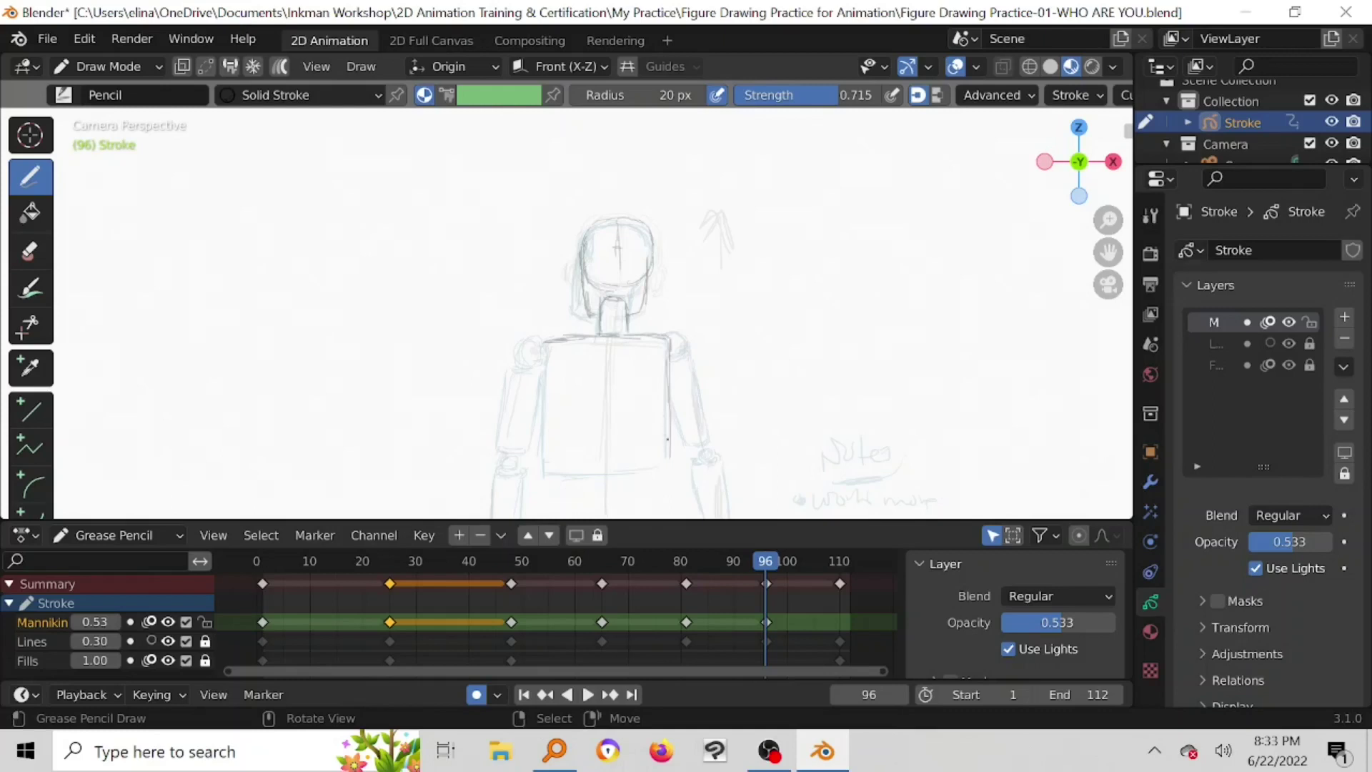
key(space)
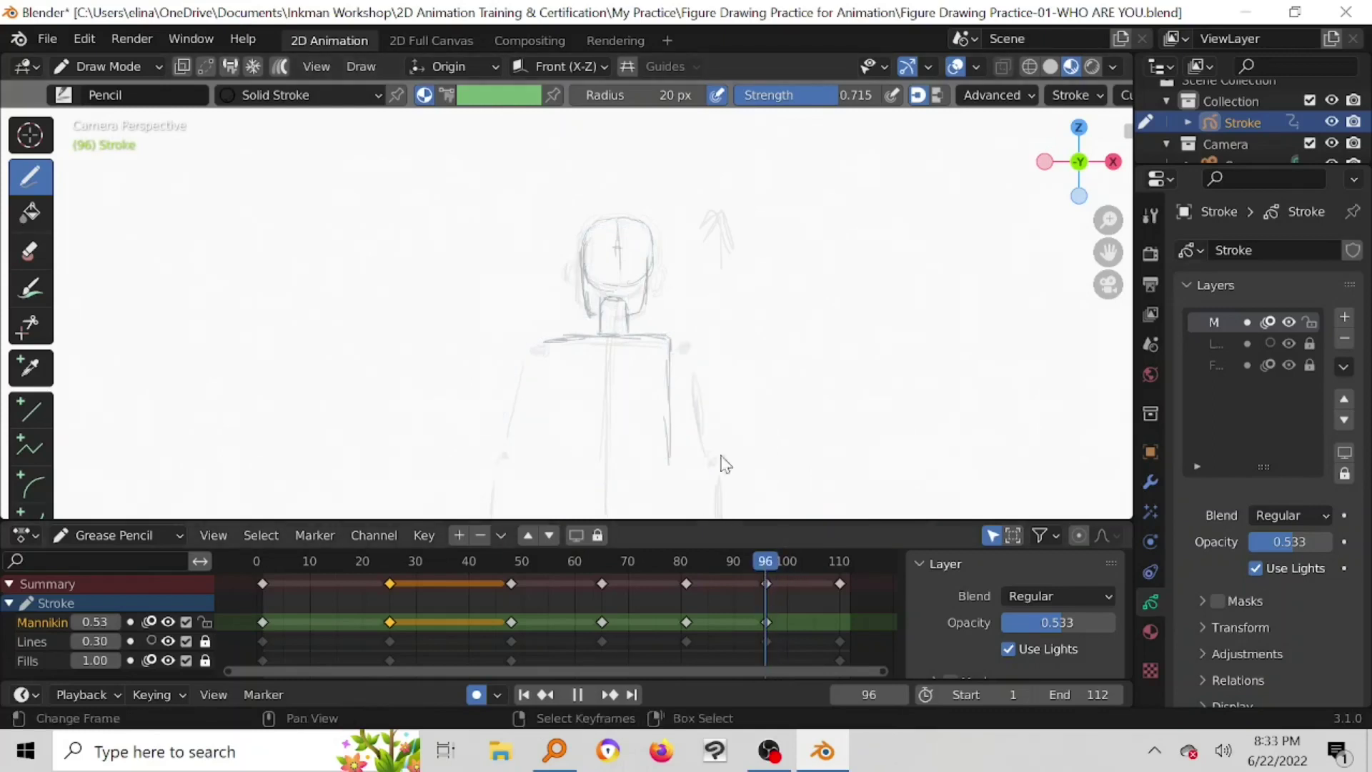
key(Escape)
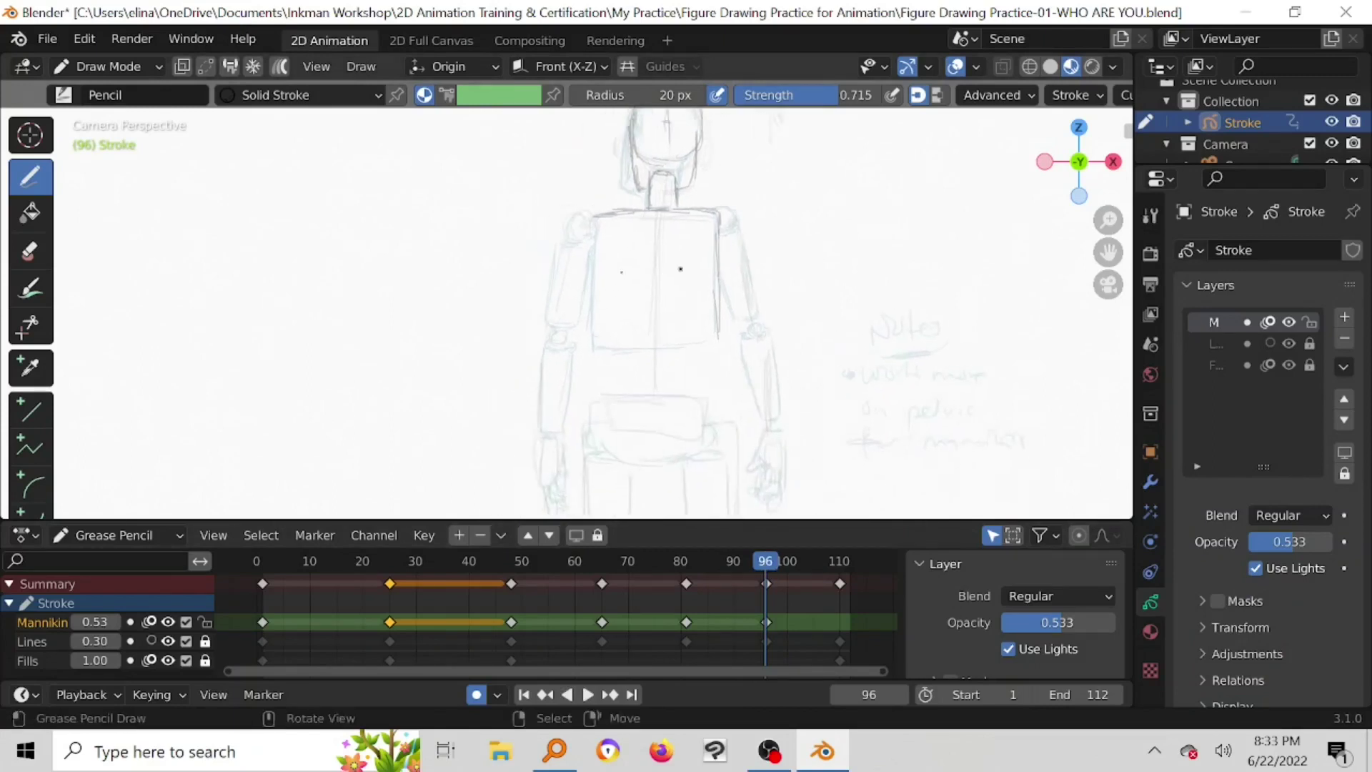
mouse_move(595, 223)
mouse_down()
mouse_move(592, 330)
mouse_move(719, 344)
mouse_up()
Step: Draw the left-hand arm with its shoulder joint, upper arm, elbow joint, forearm and hanging hand
drag(590, 214, 569, 245)
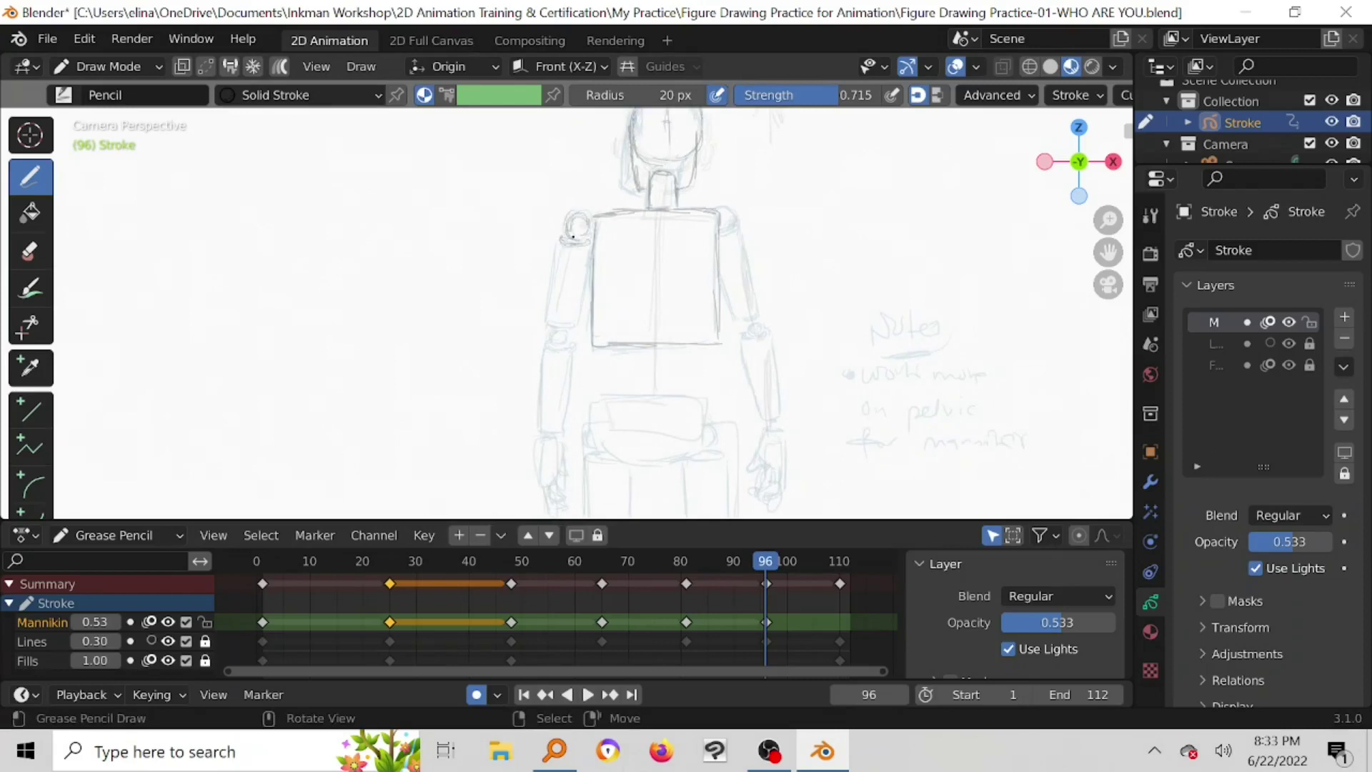
drag(558, 244, 548, 325)
drag(594, 256, 571, 350)
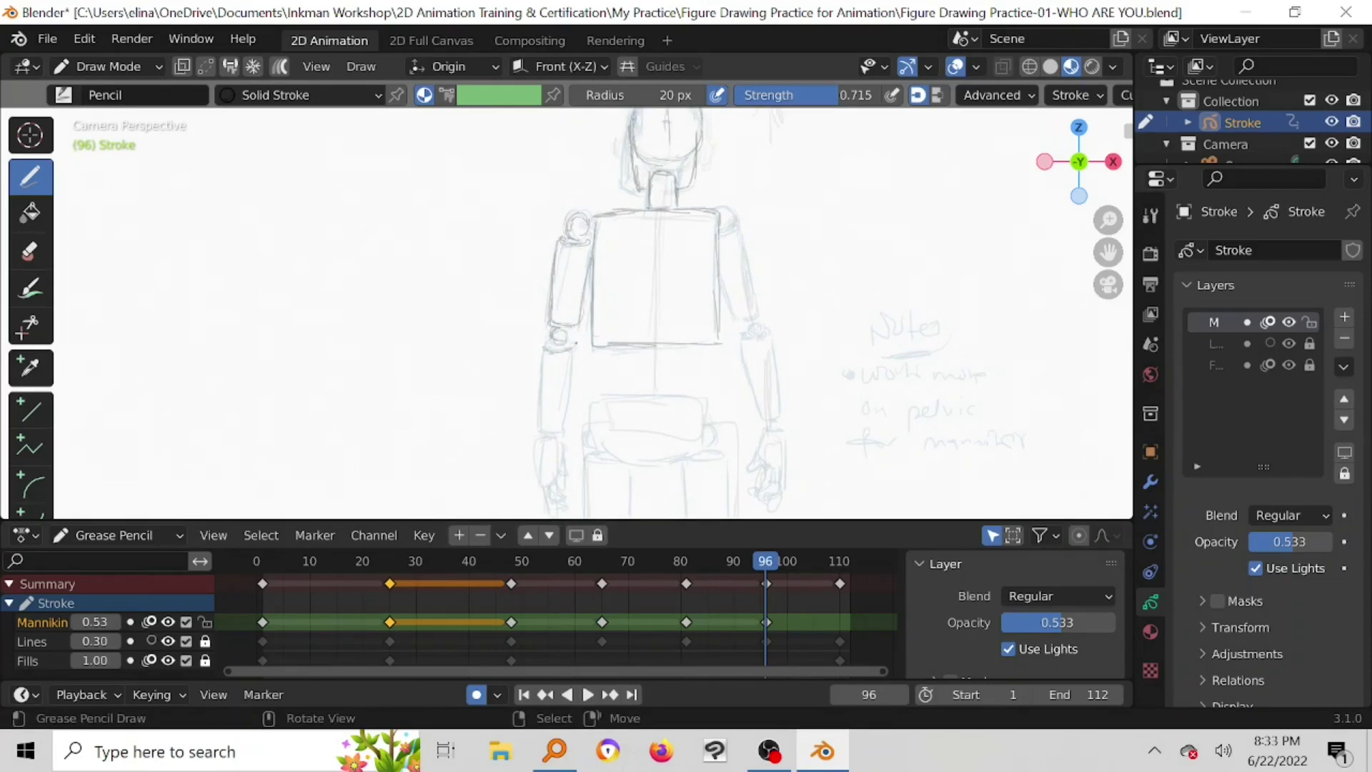
shift+middle_drag(574, 366, 618, 257)
drag(568, 266, 573, 333)
drag(598, 276, 569, 388)
mouse_move(569, 341)
mouse_down()
mouse_move(583, 386)
mouse_move(589, 371)
mouse_move(577, 412)
mouse_move(590, 423)
mouse_move(593, 409)
mouse_up()
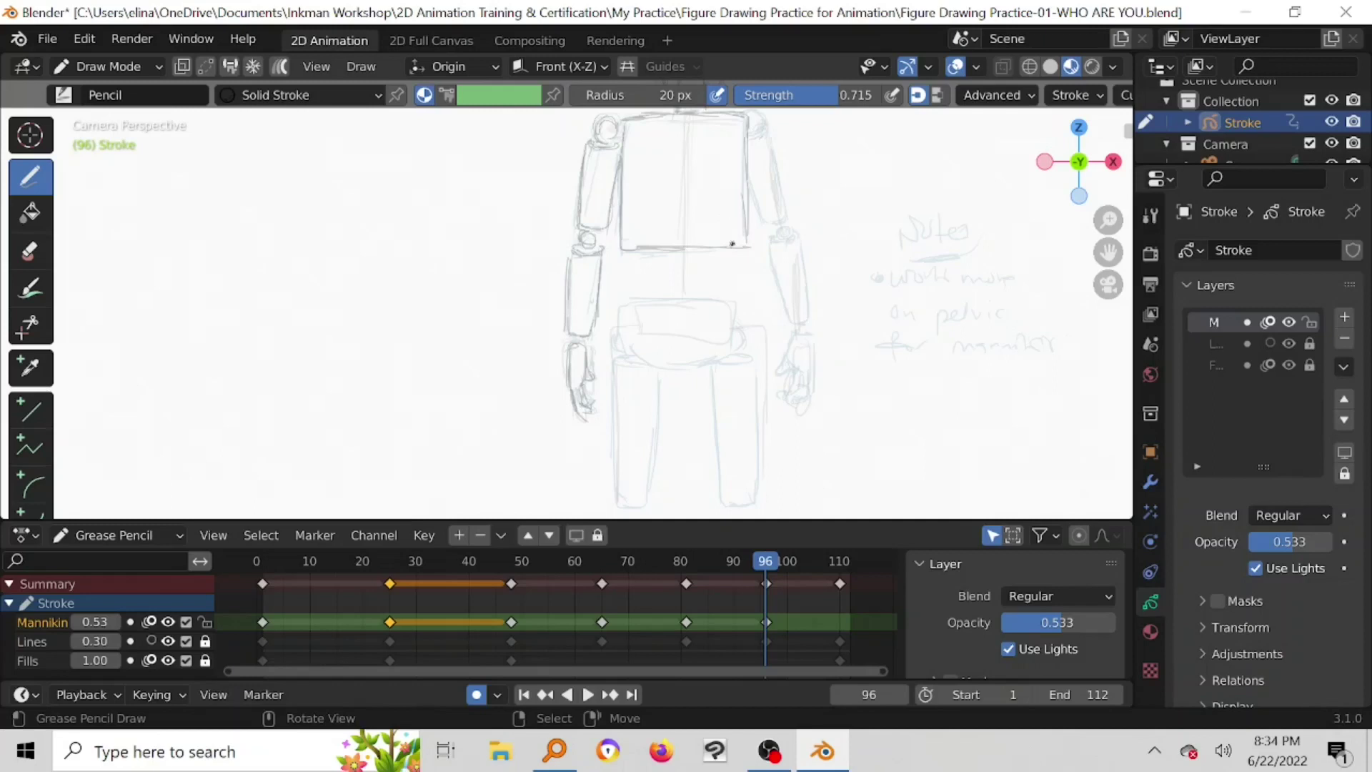
Step: Draw the right-hand arm with its shoulder joint, upper arm, elbow joint, forearm and hanging hand with fingers
shift+middle_drag(732, 244, 696, 298)
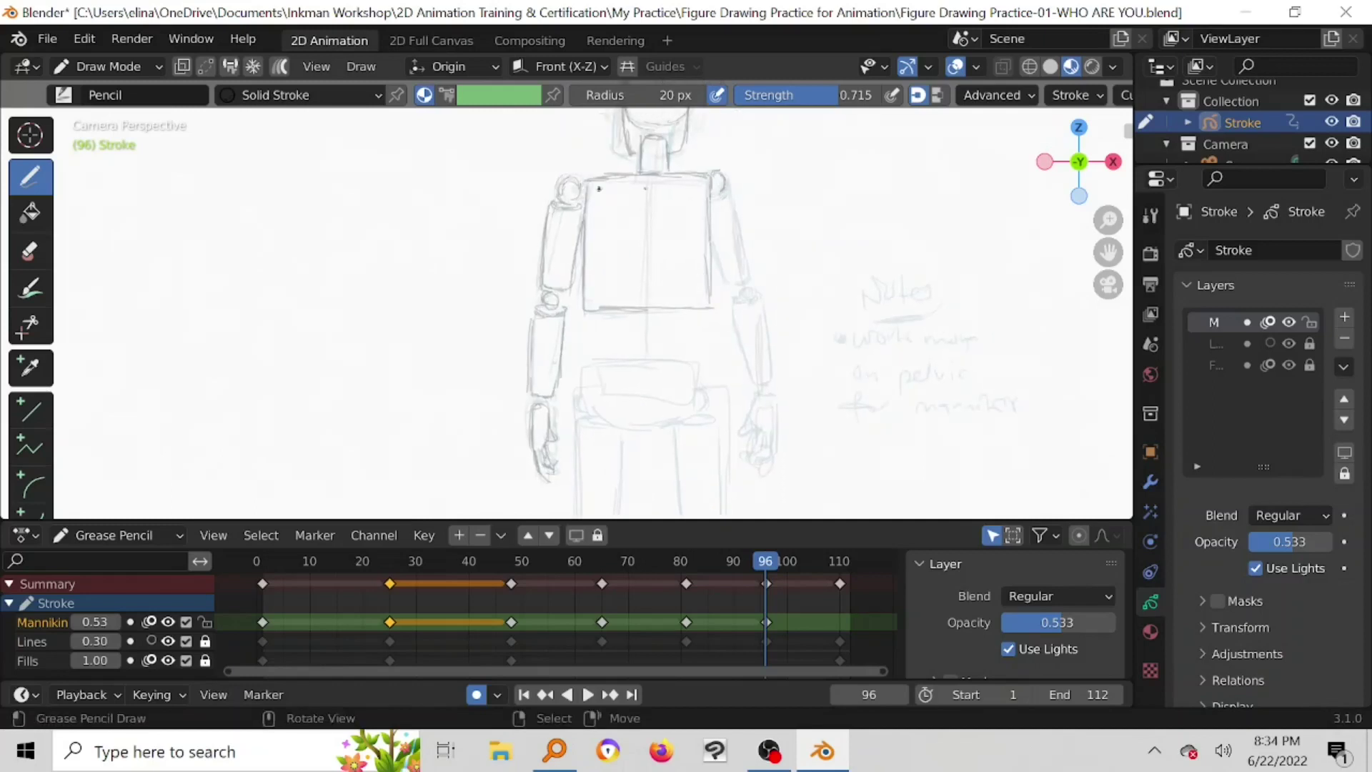
mouse_move(711, 176)
mouse_down()
mouse_move(745, 269)
mouse_move(726, 287)
mouse_up()
drag(742, 289, 745, 298)
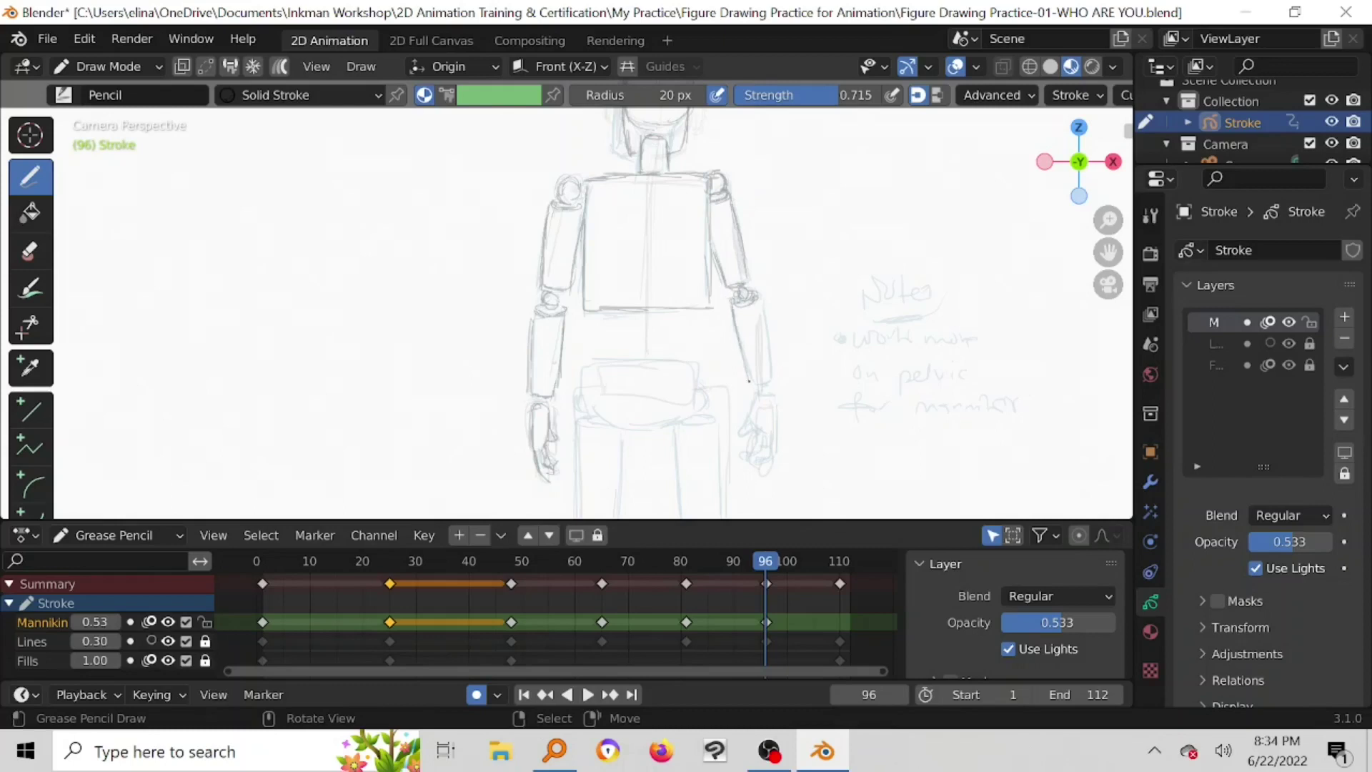
mouse_move(763, 386)
mouse_down()
mouse_move(768, 310)
mouse_move(773, 384)
mouse_move(759, 395)
mouse_up()
mouse_move(738, 430)
mouse_down()
mouse_move(768, 461)
mouse_move(776, 403)
mouse_up()
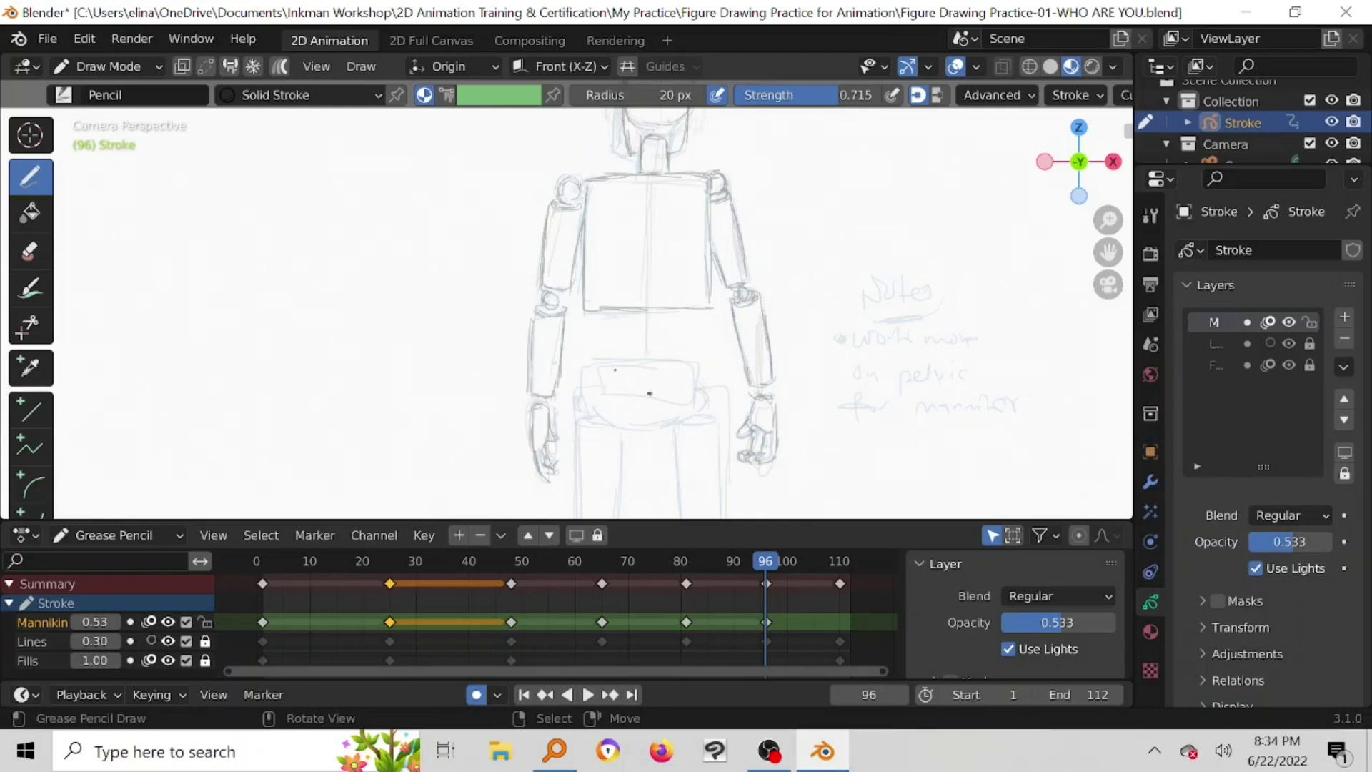
Step: Draw the rounded pelvis block below the torso and set the Pencil brush strength to 1.000
mouse_move(686, 361)
mouse_down()
mouse_move(622, 359)
mouse_move(582, 408)
mouse_move(659, 430)
mouse_move(696, 404)
mouse_move(700, 364)
mouse_move(676, 359)
mouse_up()
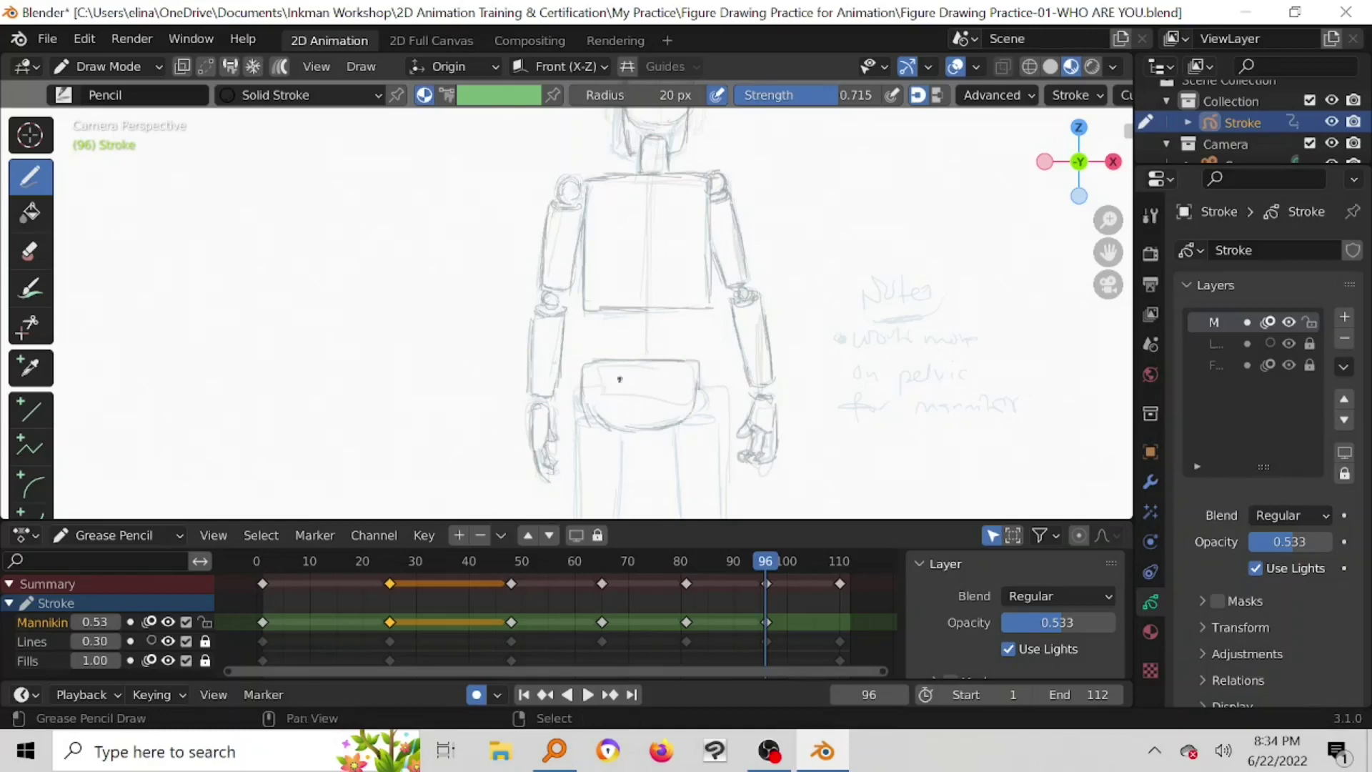
shift+middle_drag(619, 380, 644, 272)
drag(837, 100, 883, 99)
mouse_move(832, 181)
mouse_down()
mouse_move(847, 242)
mouse_move(897, 228)
mouse_up()
key(ctrl+z)
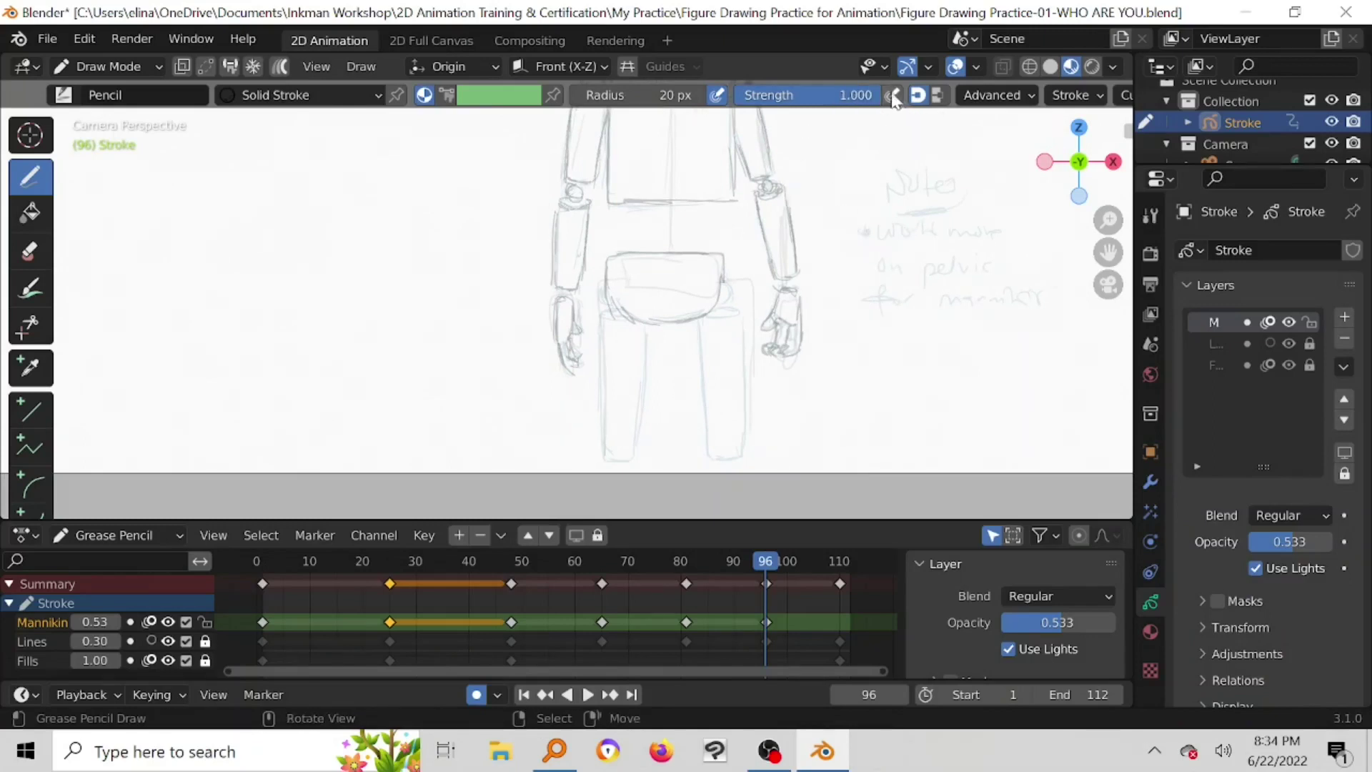
drag(799, 252, 833, 291)
key(ctrl+z)
mouse_move(813, 401)
mouse_down()
mouse_move(920, 386)
mouse_move(927, 333)
mouse_up()
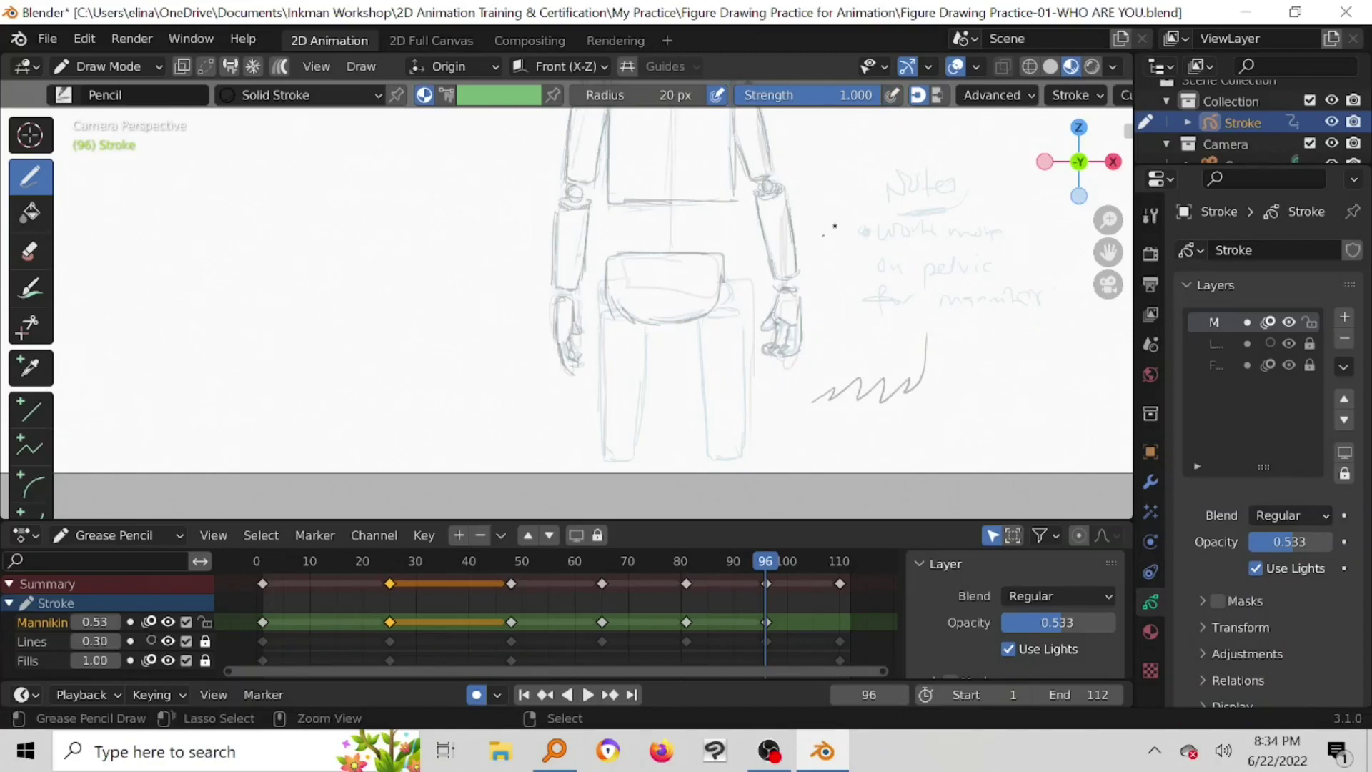
key(ctrl+z)
drag(842, 216, 974, 214)
key(ctrl+z)
mouse_move(815, 232)
mouse_down()
mouse_move(886, 287)
mouse_move(952, 289)
mouse_up()
key(ctrl+z)
drag(817, 246, 979, 271)
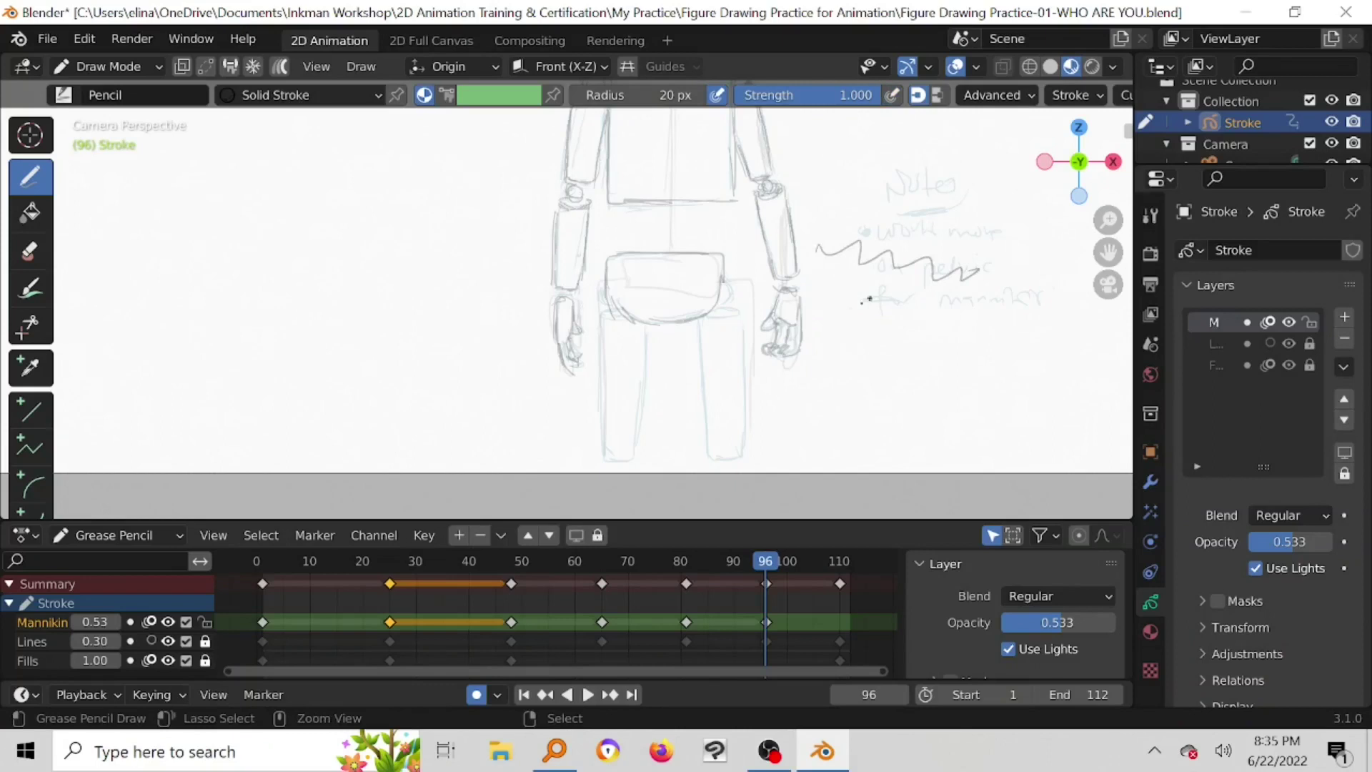
key(ctrl+z)
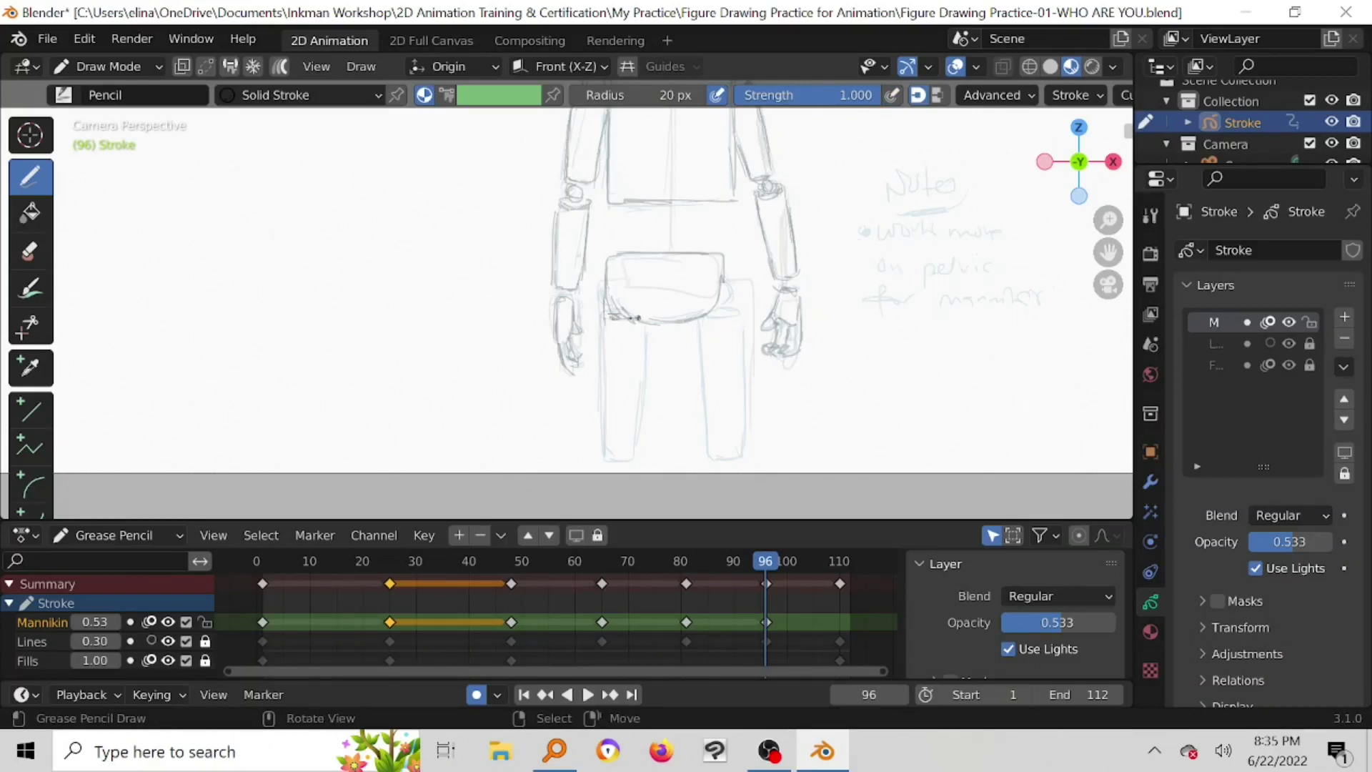
Step: Draw both thigh cylinders beneath the pelvis down to the frame's lower edge
mouse_move(603, 323)
mouse_down()
mouse_move(603, 429)
mouse_move(609, 454)
mouse_move(627, 458)
mouse_up()
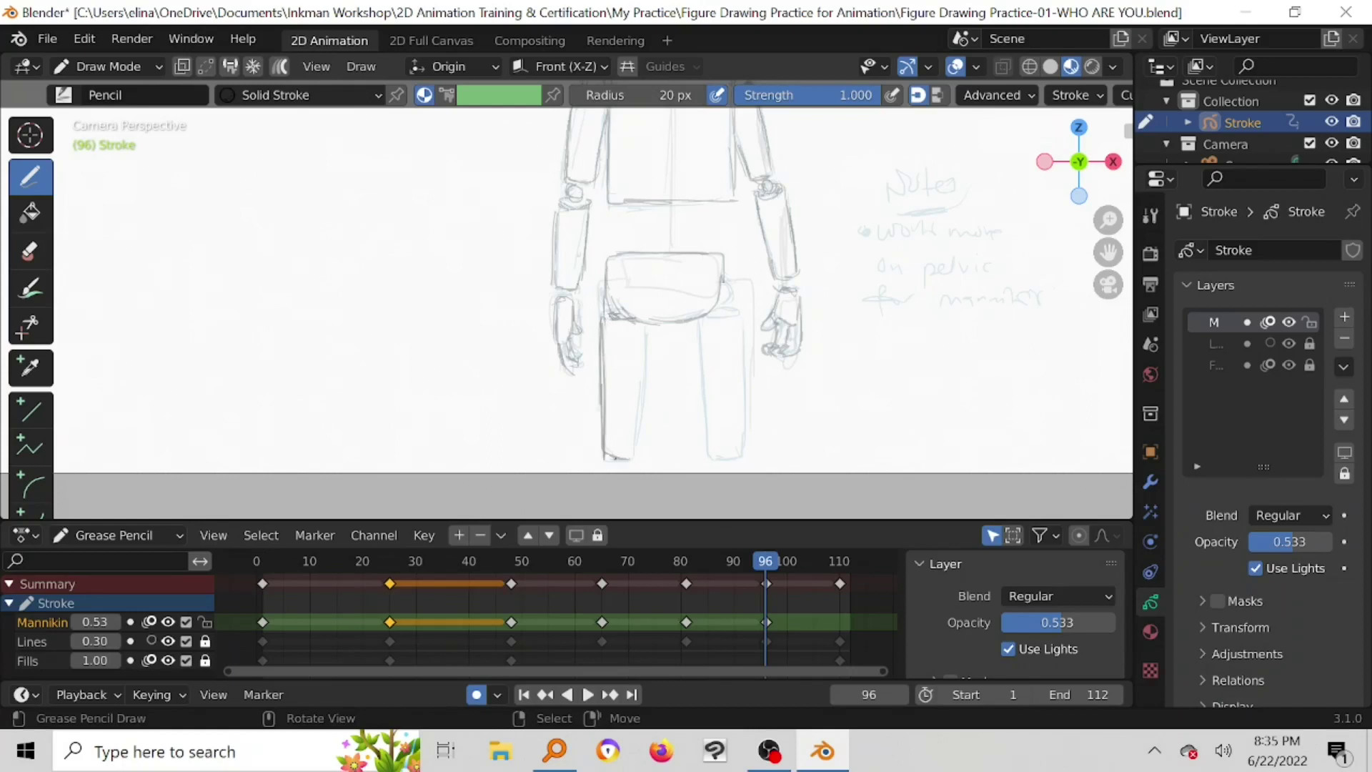
drag(647, 312, 632, 461)
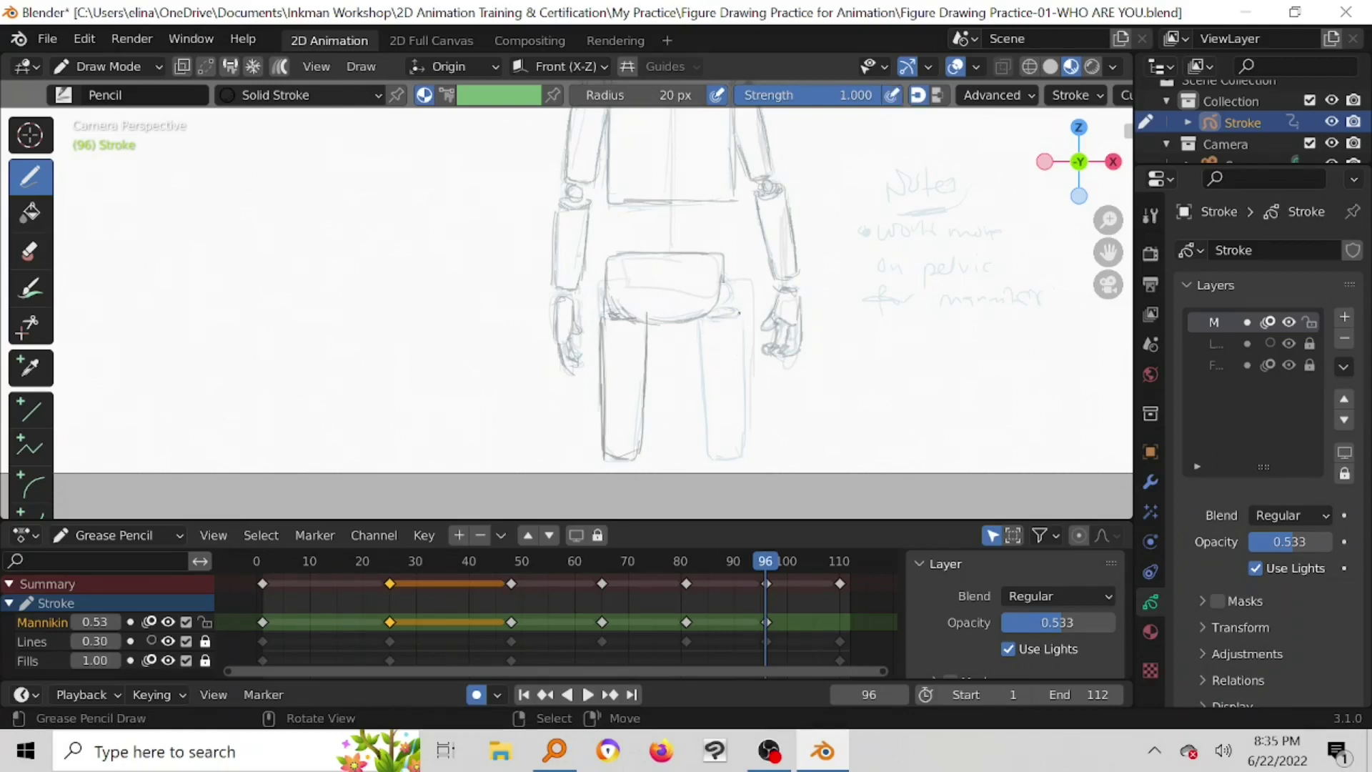
drag(699, 341, 707, 452)
double_click(76, 95)
key(Escape)
click(64, 95)
drag(741, 357, 741, 458)
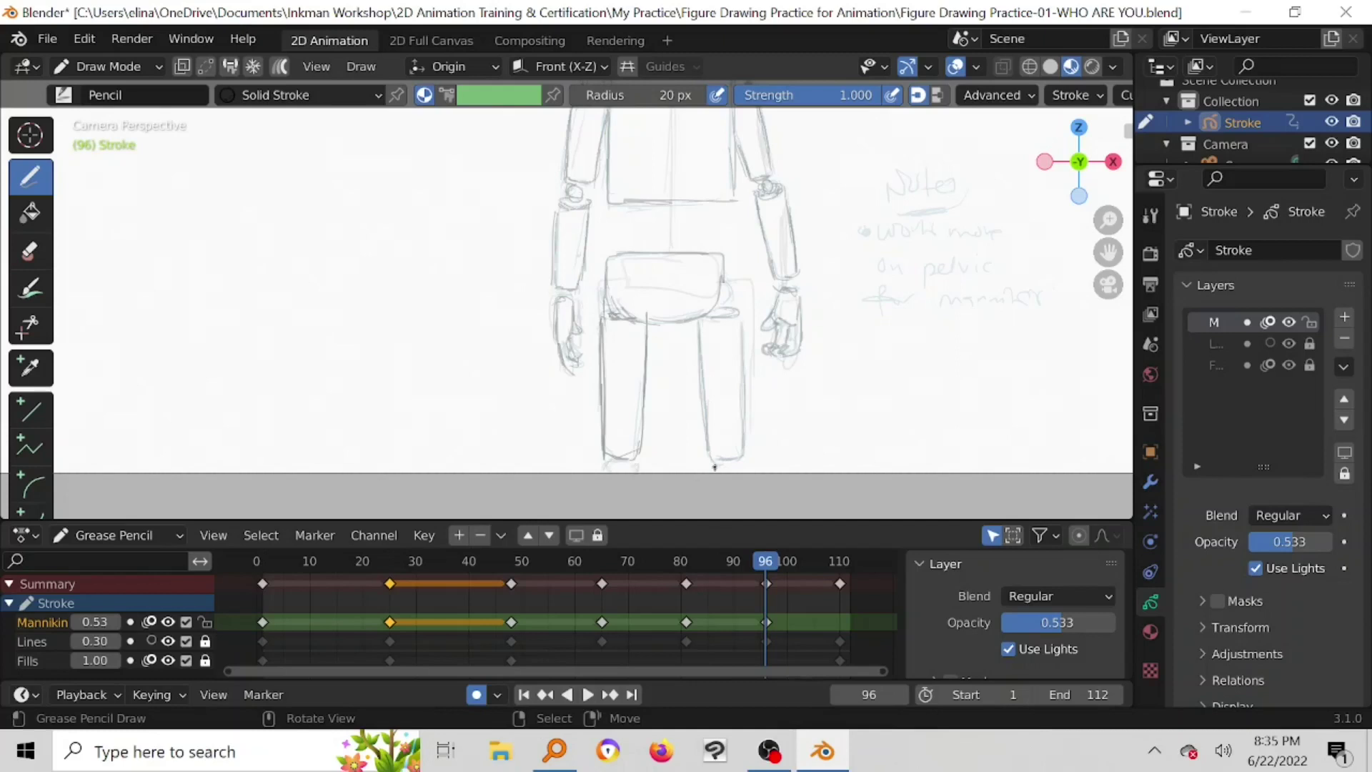
Step: At frame 110, draw the shoulder joint and upper arm of the right-hand arm raised straight up beside the head
mouse_move(713, 334)
shift+middle_down()
mouse_move(702, 266)
mouse_move(723, 261)
mouse_move(729, 236)
shift+middle_up()
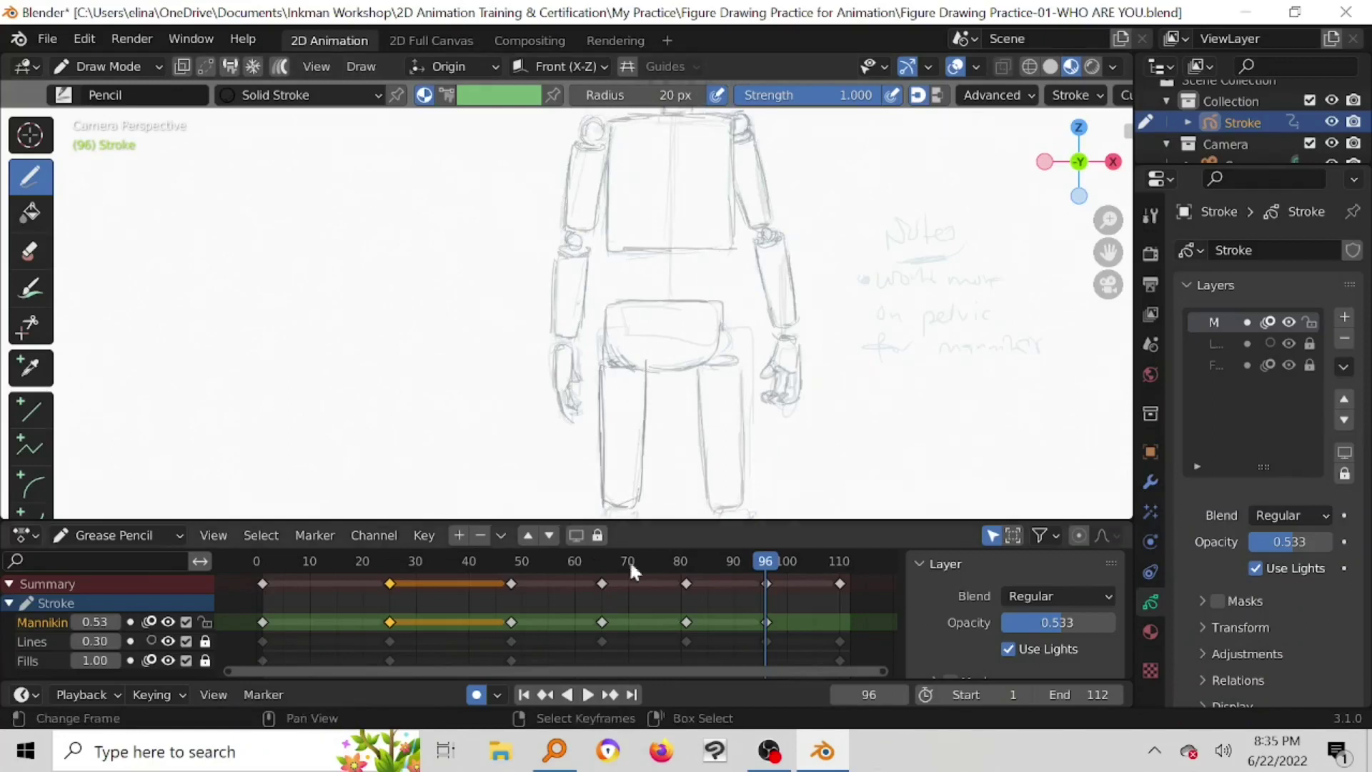
drag(778, 559, 833, 560)
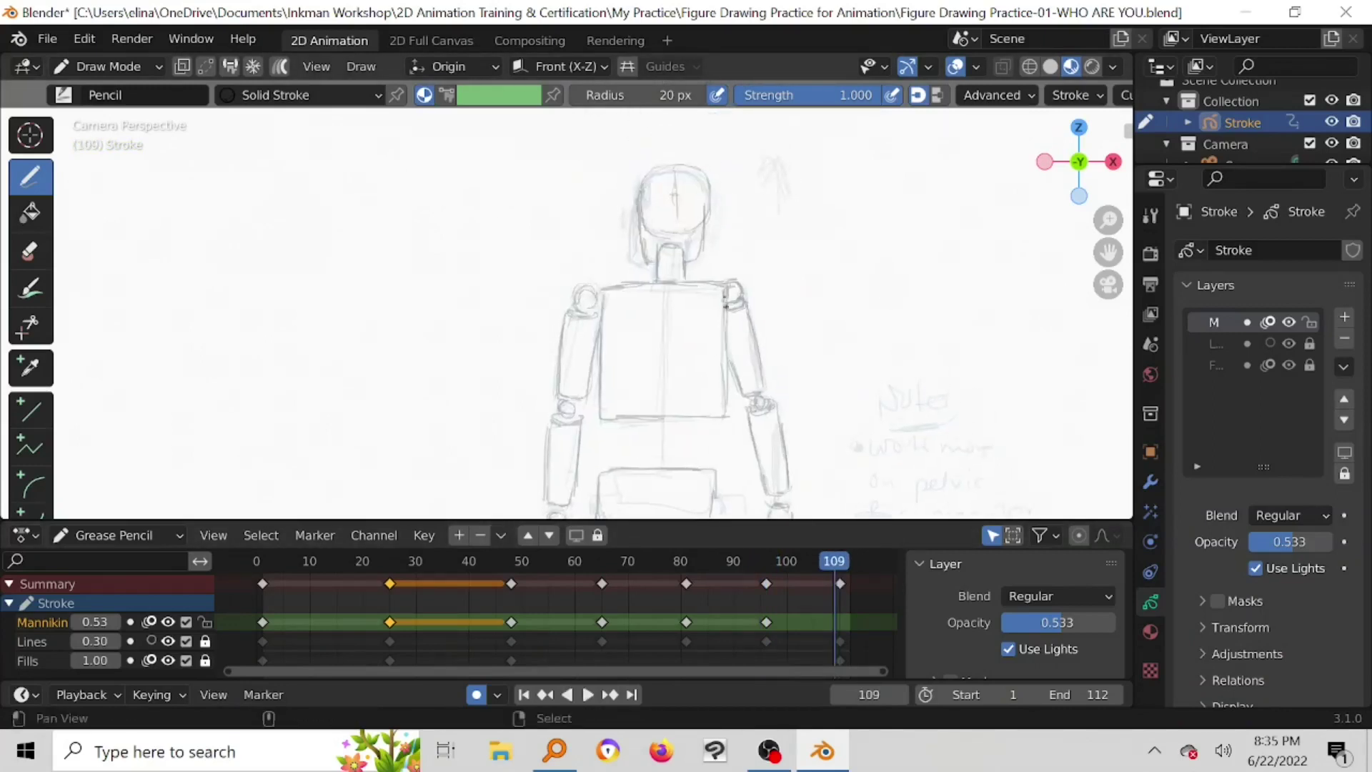
drag(837, 568, 839, 565)
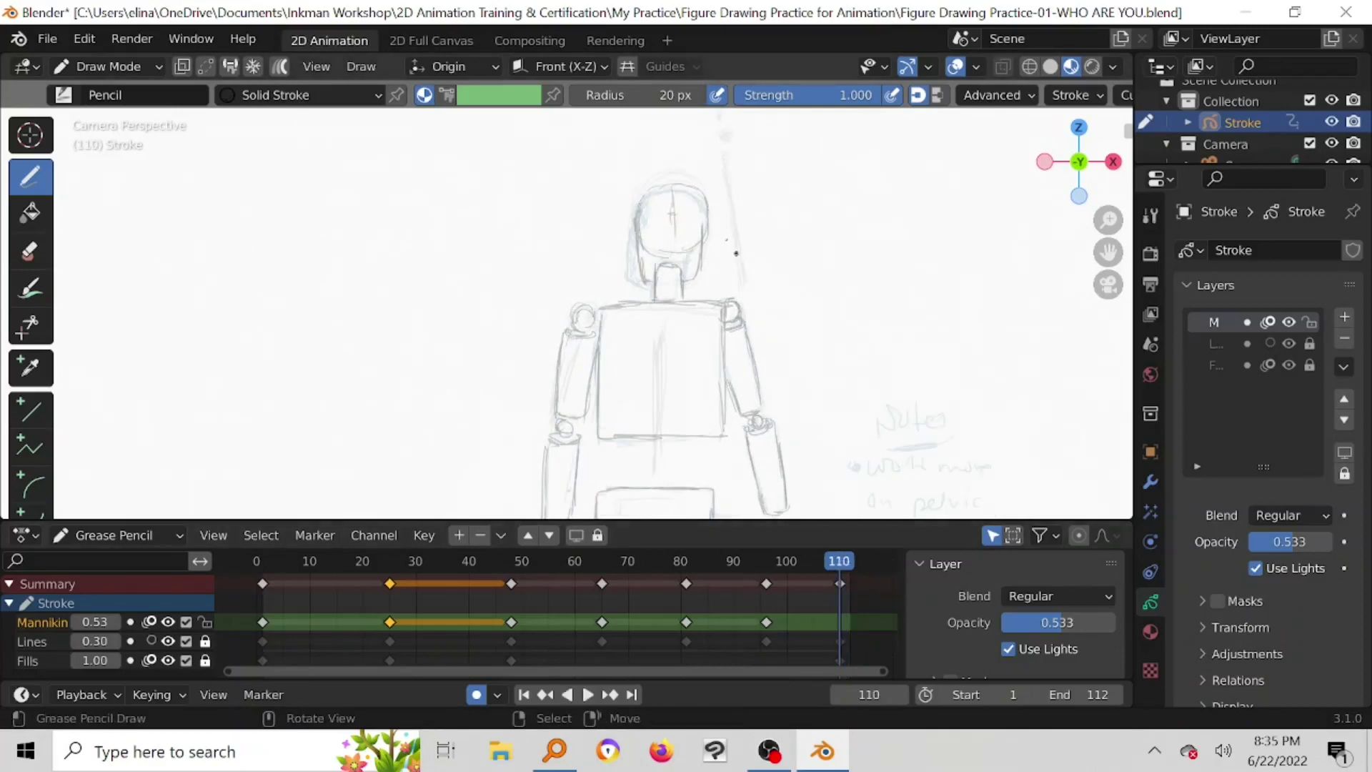
drag(720, 284, 737, 296)
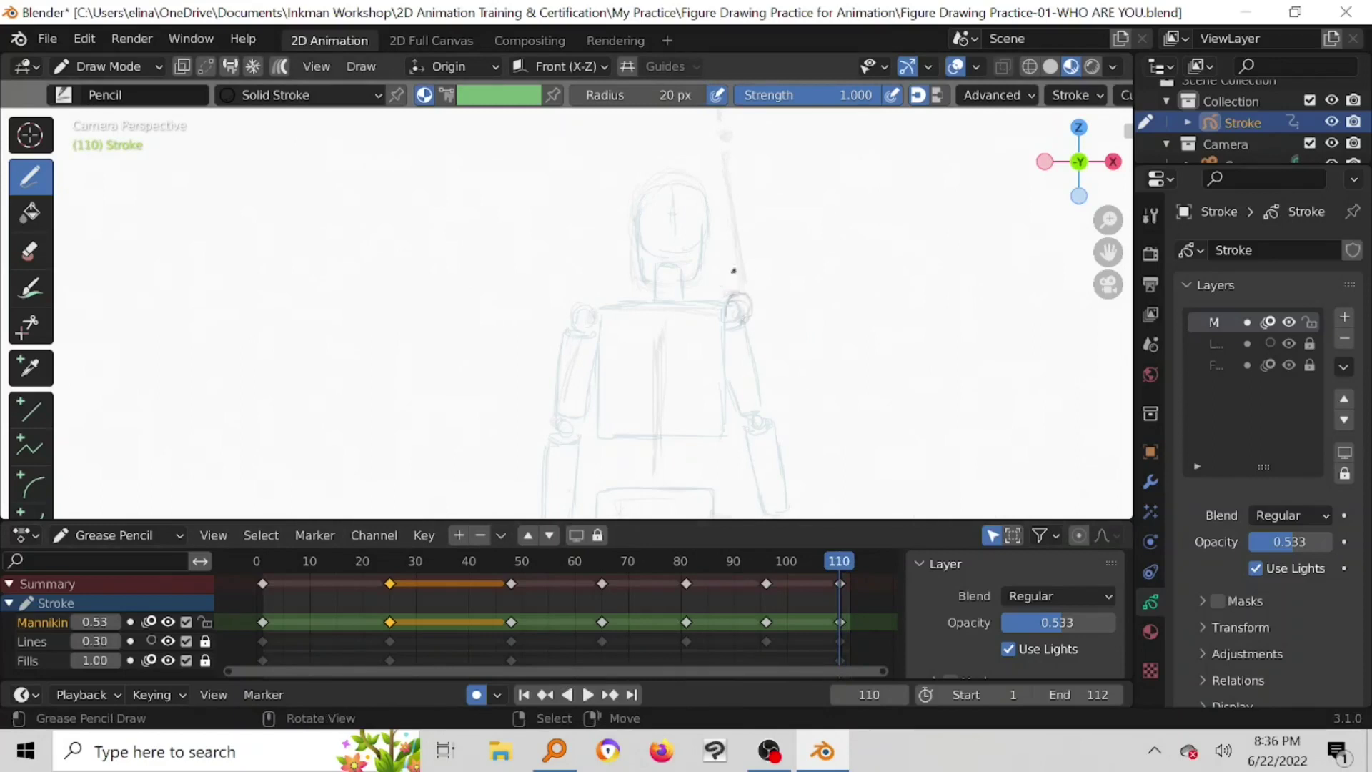
shift+middle_drag(721, 246, 705, 334)
mouse_move(710, 347)
mouse_down()
mouse_move(698, 240)
mouse_move(714, 238)
mouse_move(736, 340)
mouse_up()
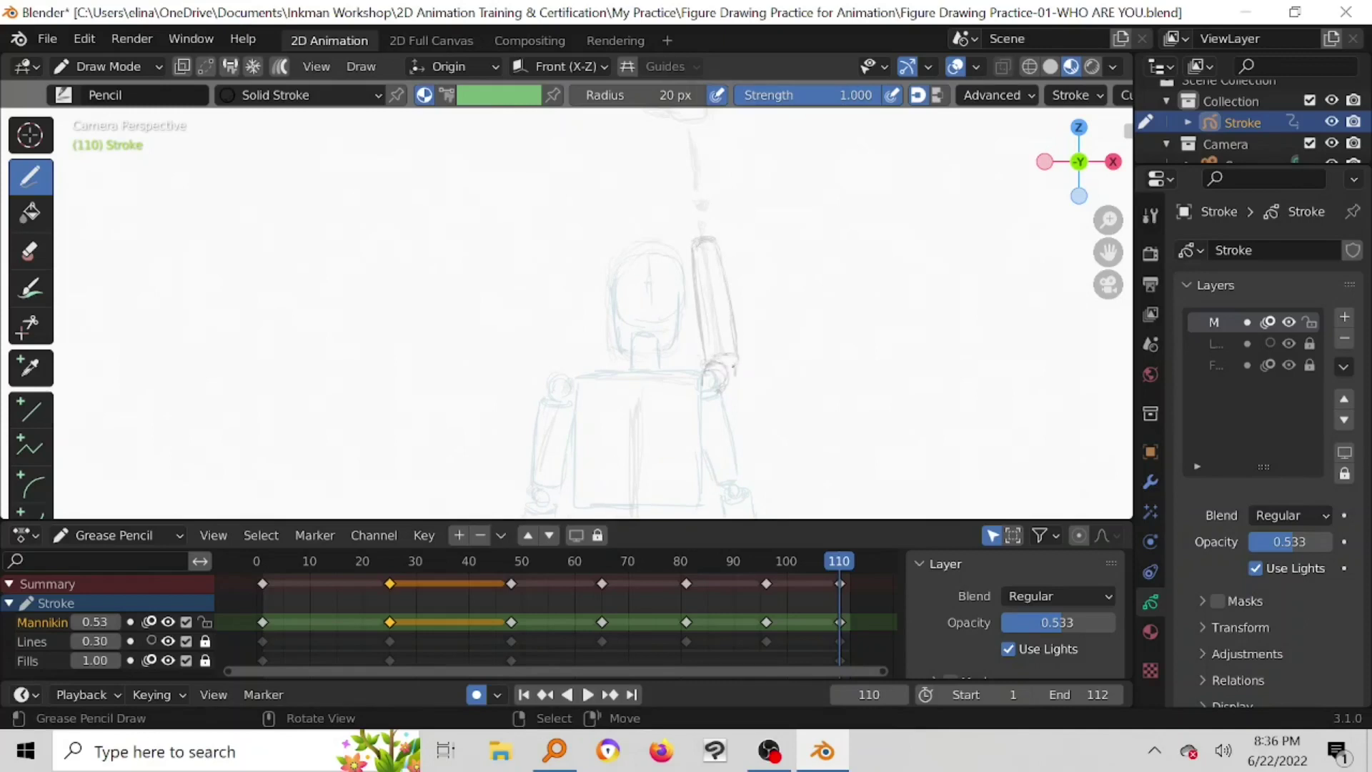
drag(712, 366, 720, 388)
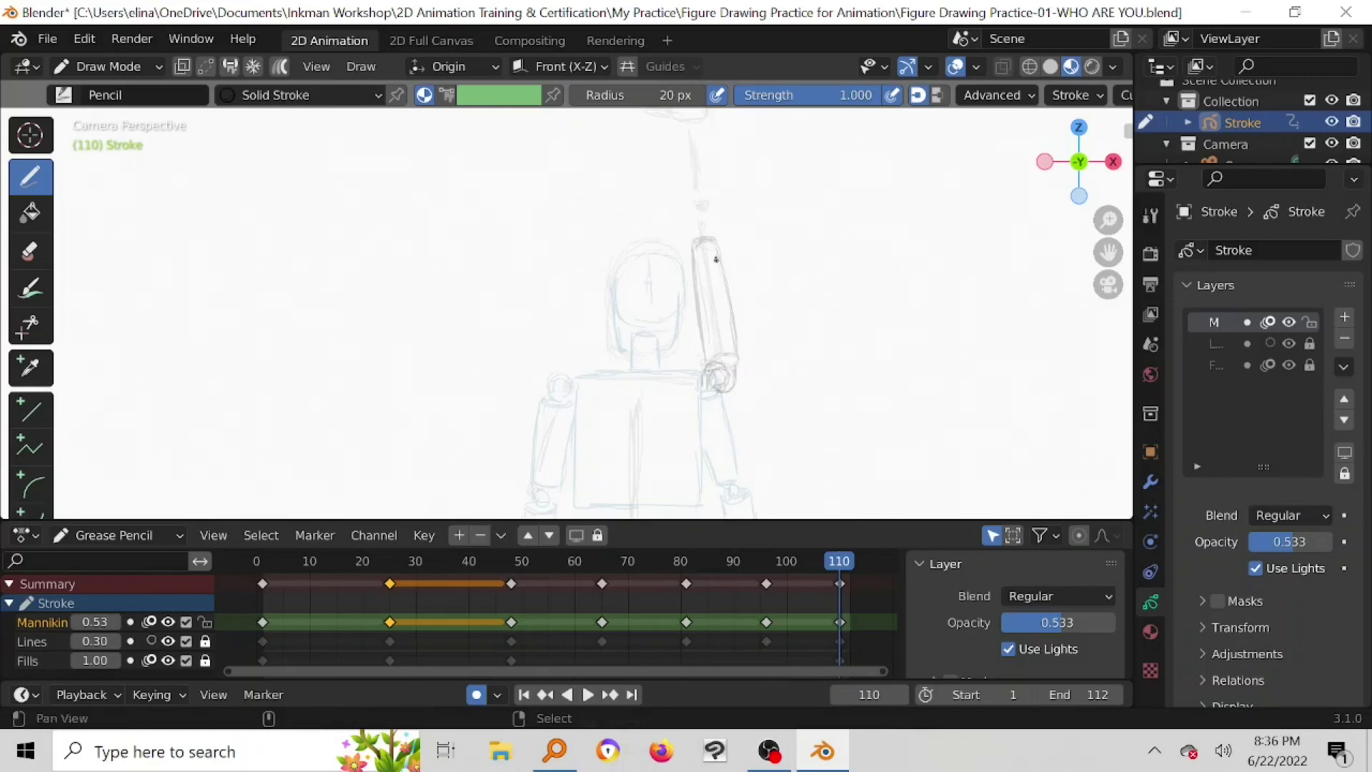
Step: Draw the raised arm's elbow joint, forearm cylinder, wrist and open hand with fingers above the upper arm
shift+middle_drag(690, 212, 689, 297)
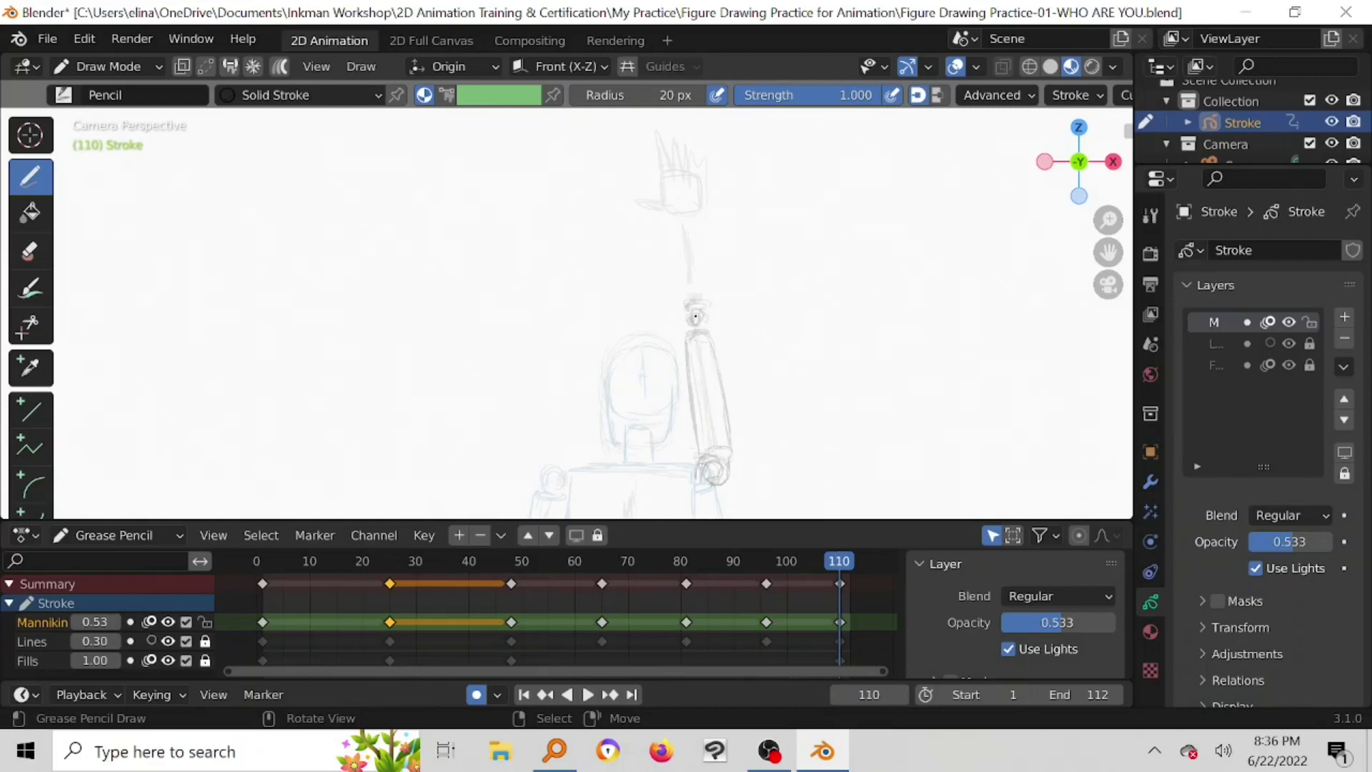
mouse_move(675, 248)
mouse_down()
mouse_move(681, 311)
mouse_move(671, 231)
mouse_up()
drag(702, 272, 707, 299)
mouse_move(669, 219)
mouse_down()
mouse_move(695, 216)
mouse_move(663, 208)
mouse_move(686, 173)
mouse_move(680, 211)
mouse_up()
mouse_move(659, 166)
mouse_down()
mouse_move(656, 139)
mouse_move(683, 148)
mouse_move(690, 179)
mouse_up()
click(688, 184)
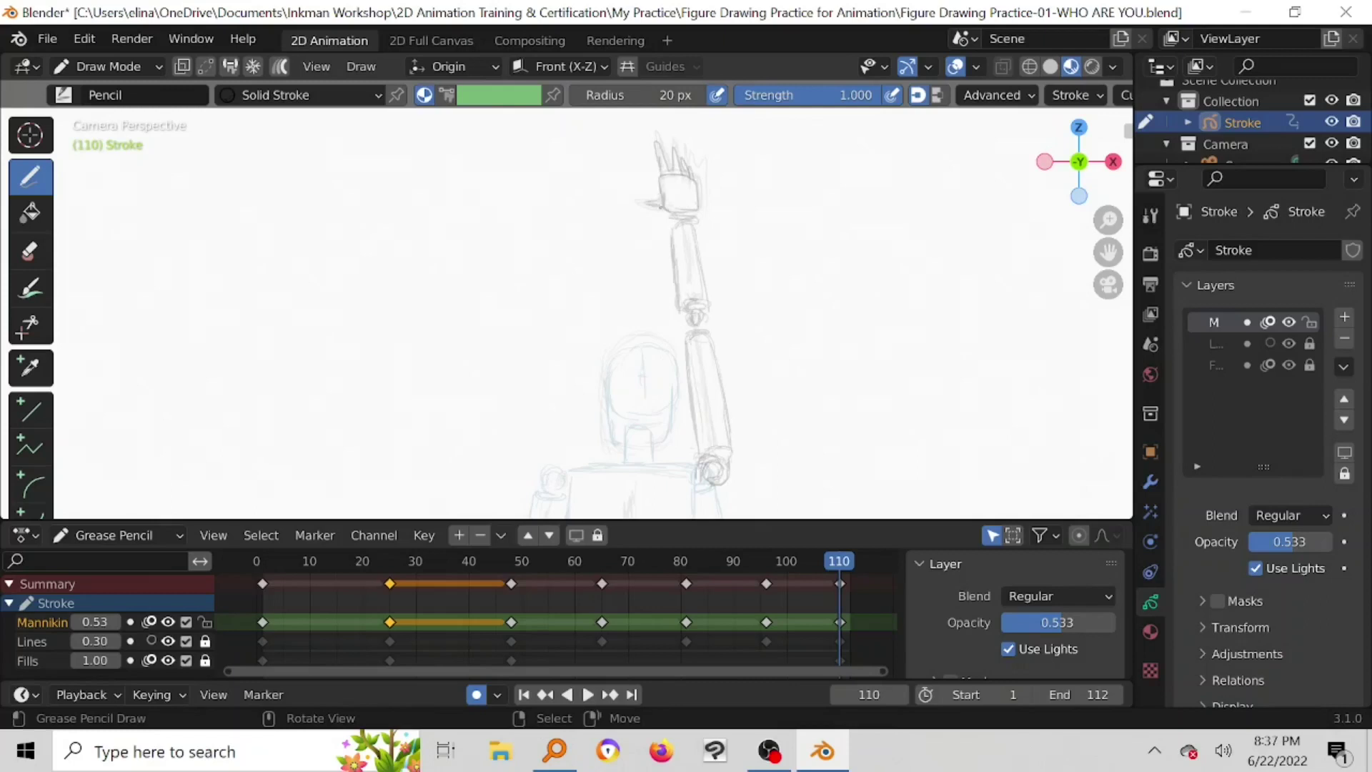
Step: Make the Lines layer active, turn on its onion skinning and unlock it for drawing
mouse_move(679, 349)
shift+middle_down()
mouse_move(693, 269)
mouse_move(764, 132)
shift+middle_up()
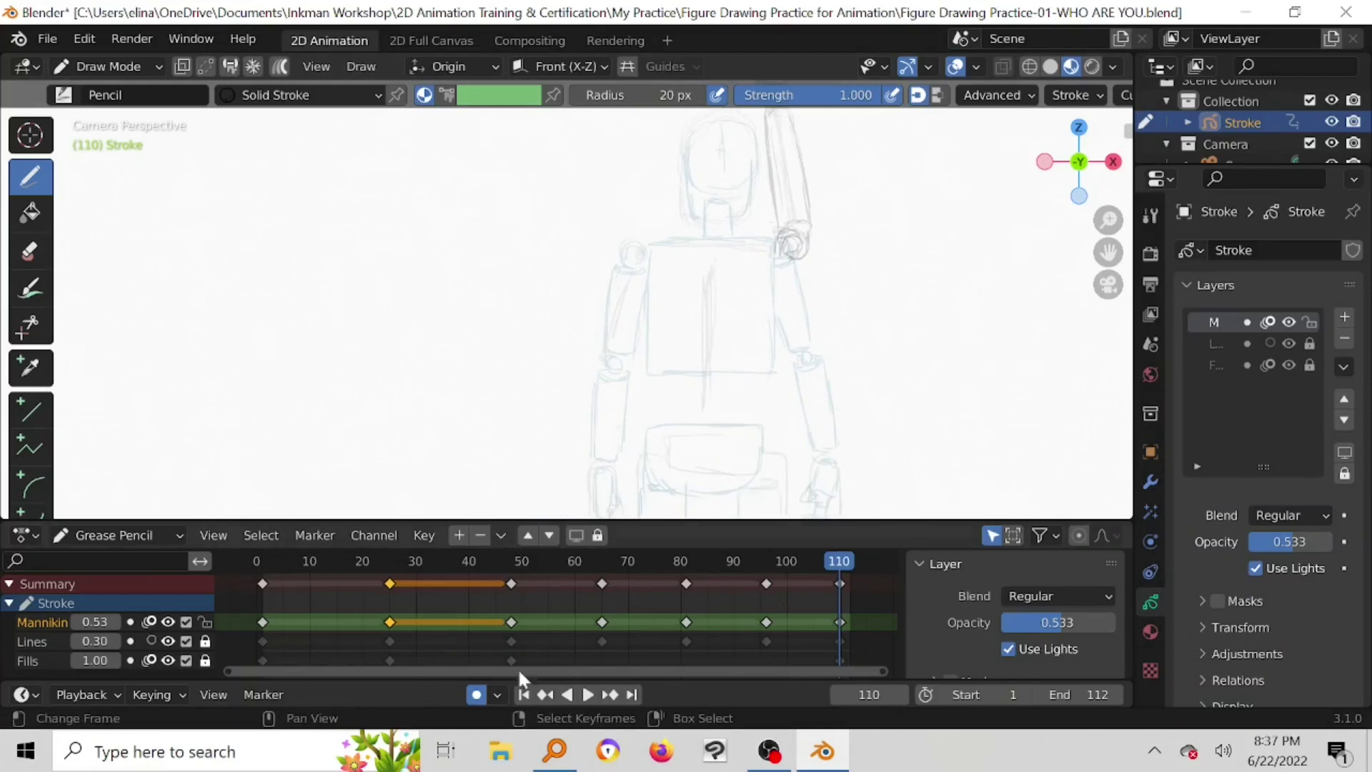
click(31, 641)
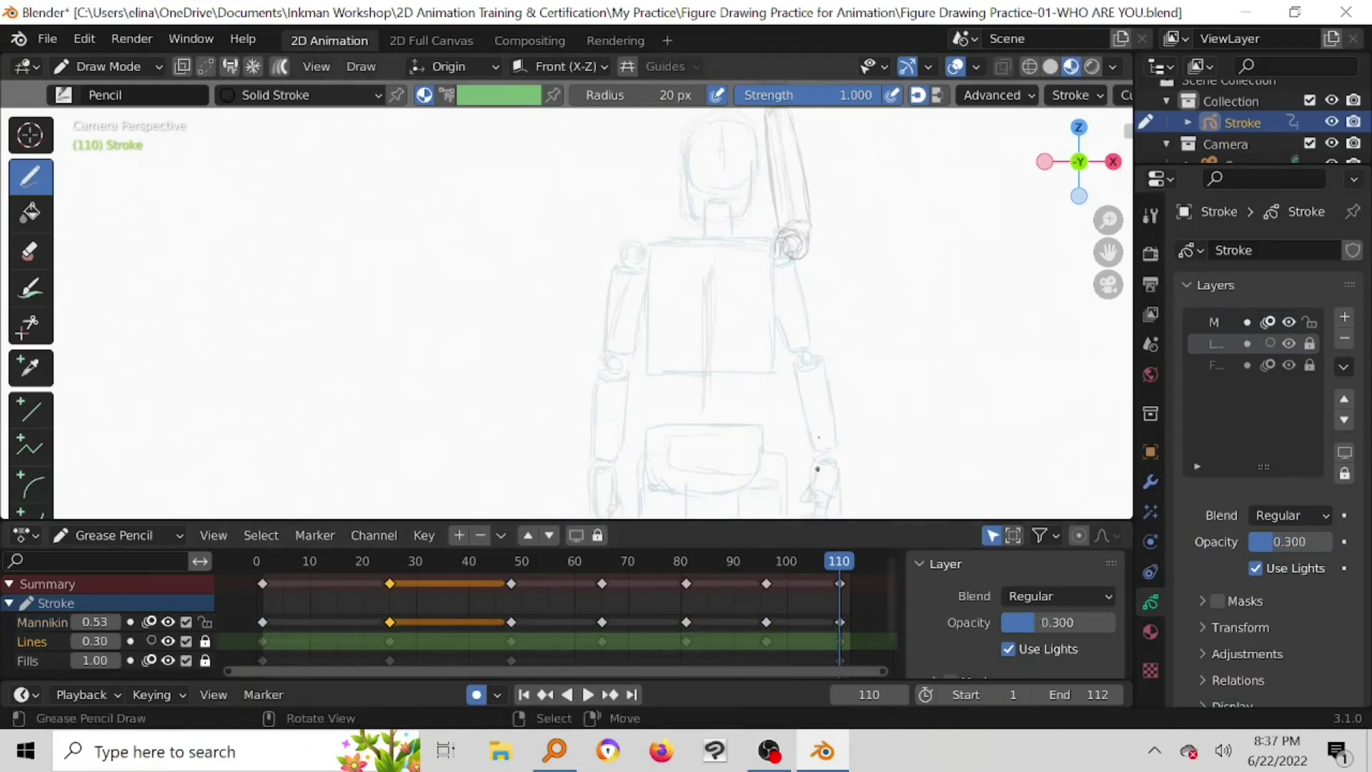
click(773, 230)
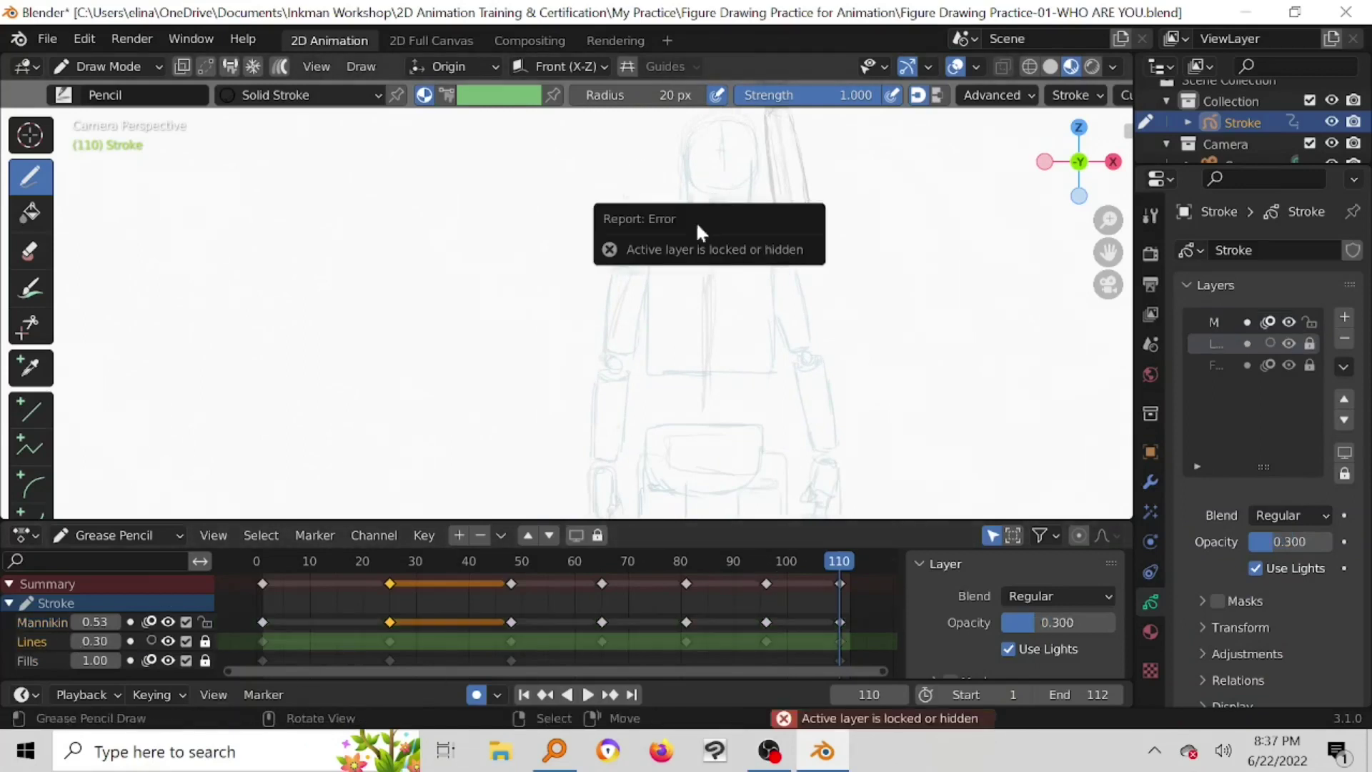
click(151, 641)
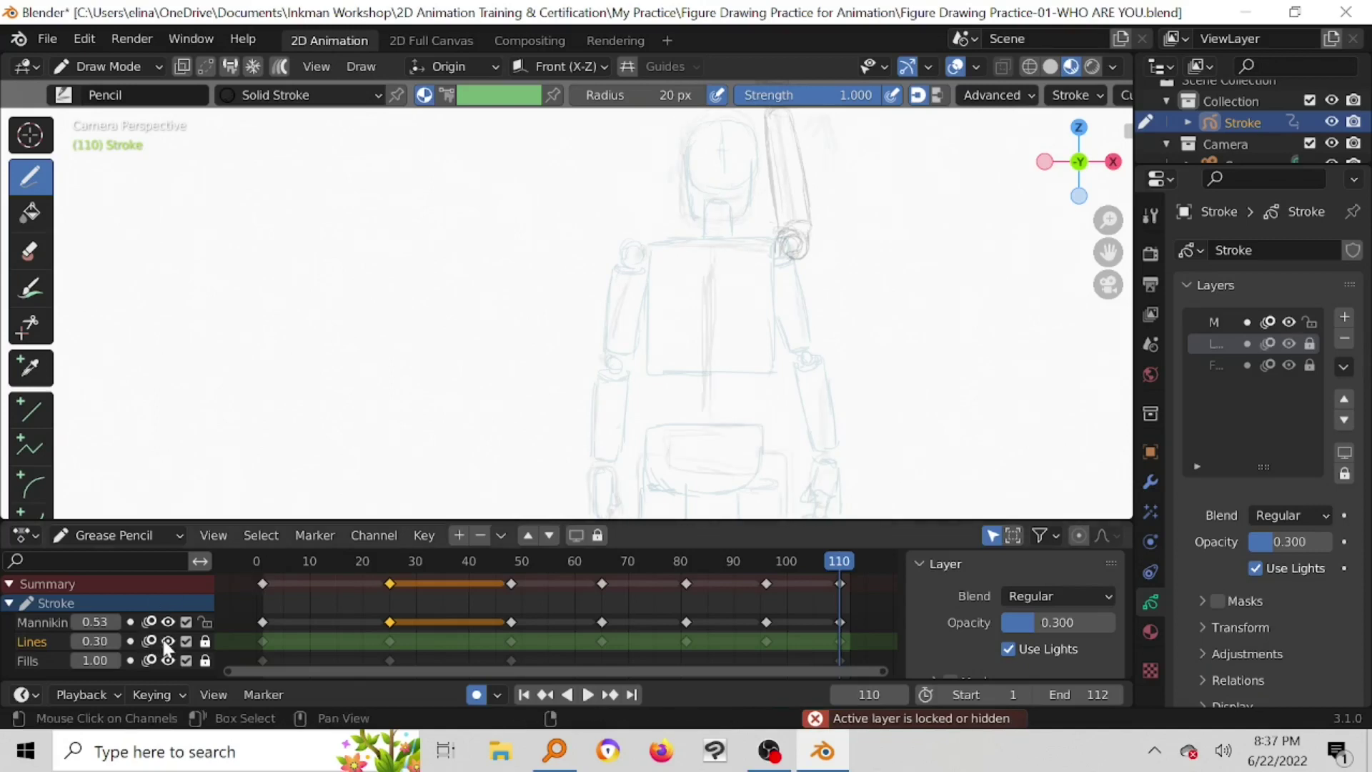
click(205, 641)
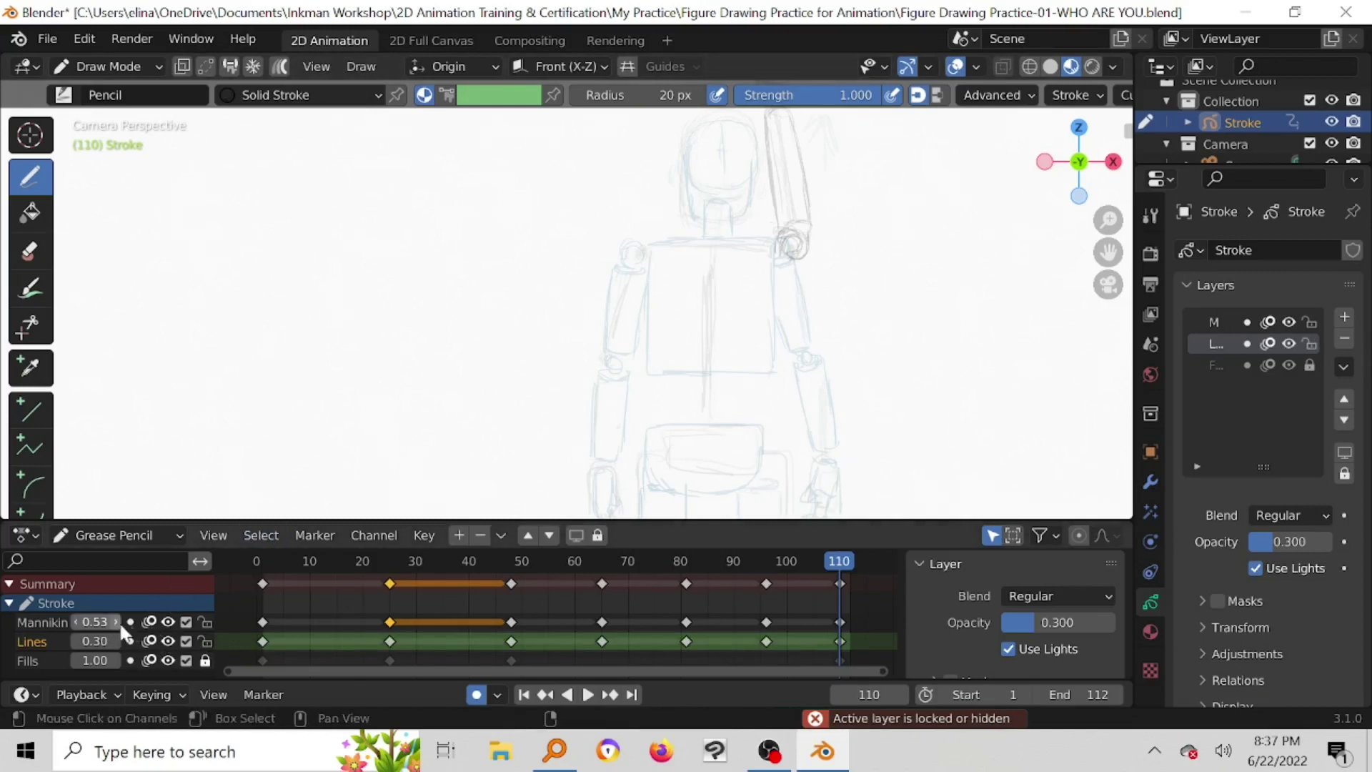
Step: Hide the Mannikin layer, and set the Lines layer to opacity 1.000 with onion skinning off
click(168, 621)
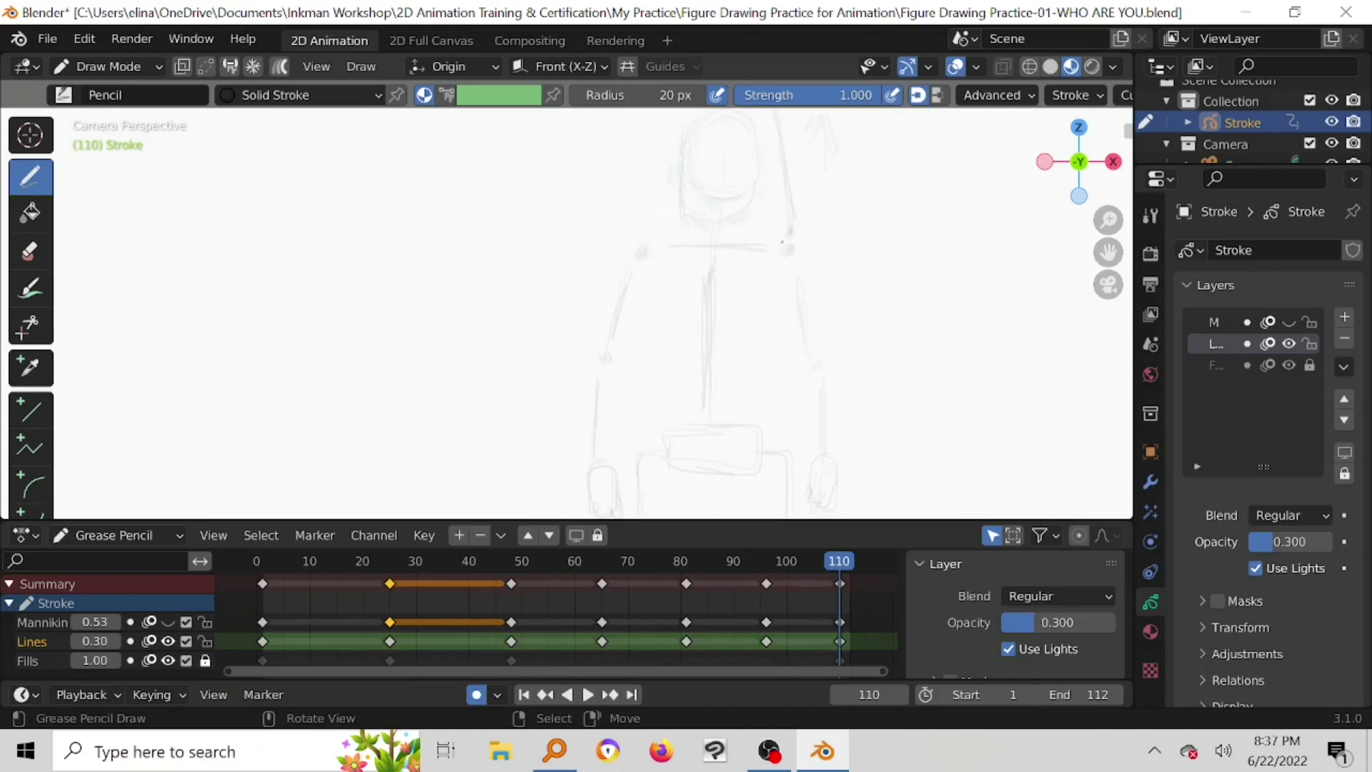
drag(95, 640, 357, 626)
click(151, 641)
Step: Redraw the shoulder line with its joints, sloping up toward the raised arm, and erase the old horizontal shoulder line
drag(791, 235, 788, 231)
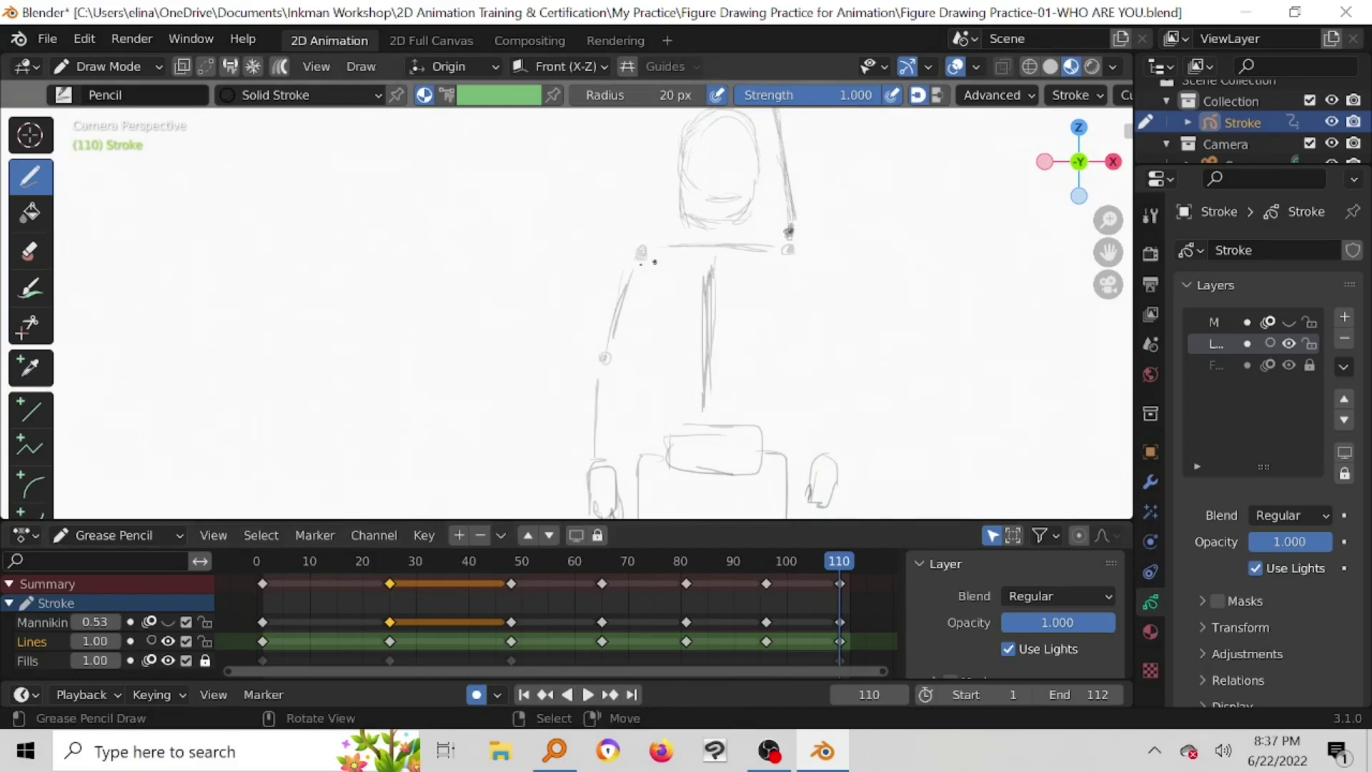
drag(659, 275, 781, 236)
drag(706, 263, 770, 241)
drag(639, 276, 639, 274)
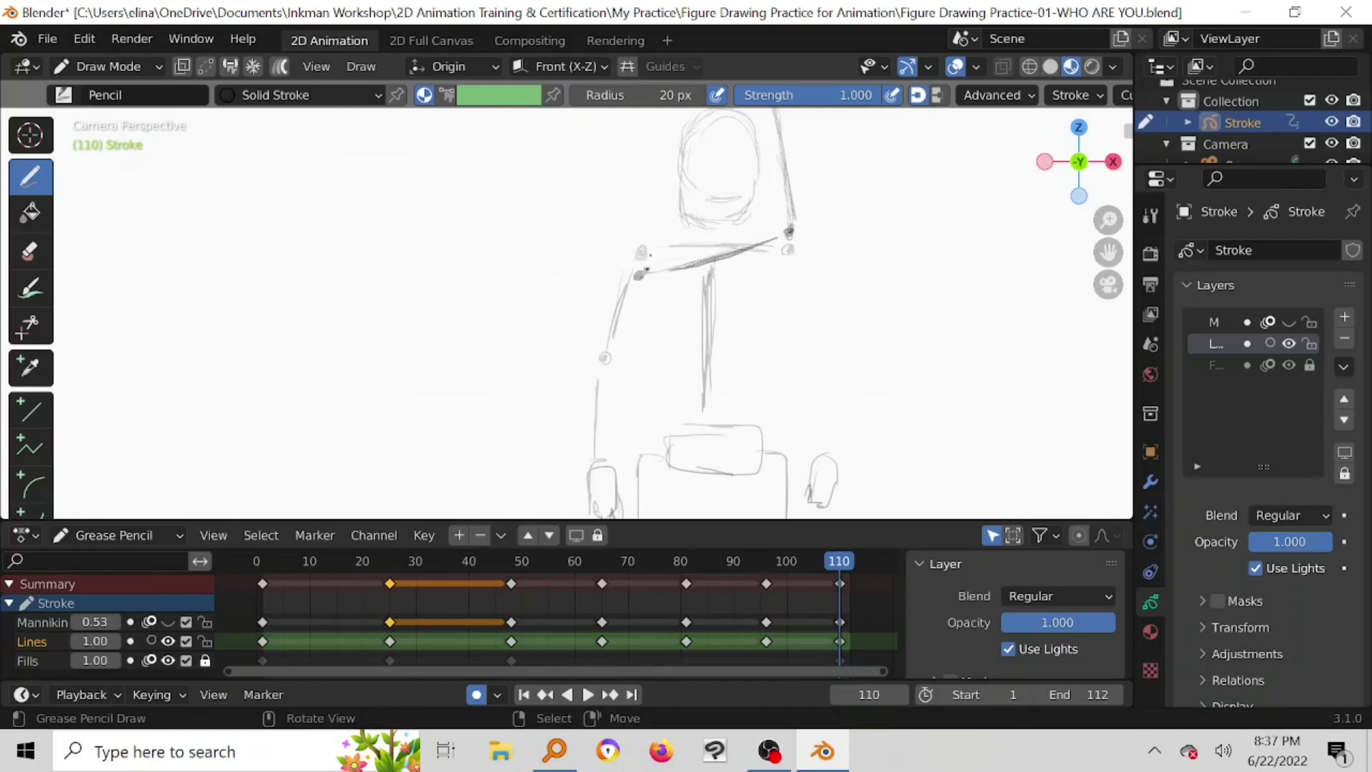
click(30, 251)
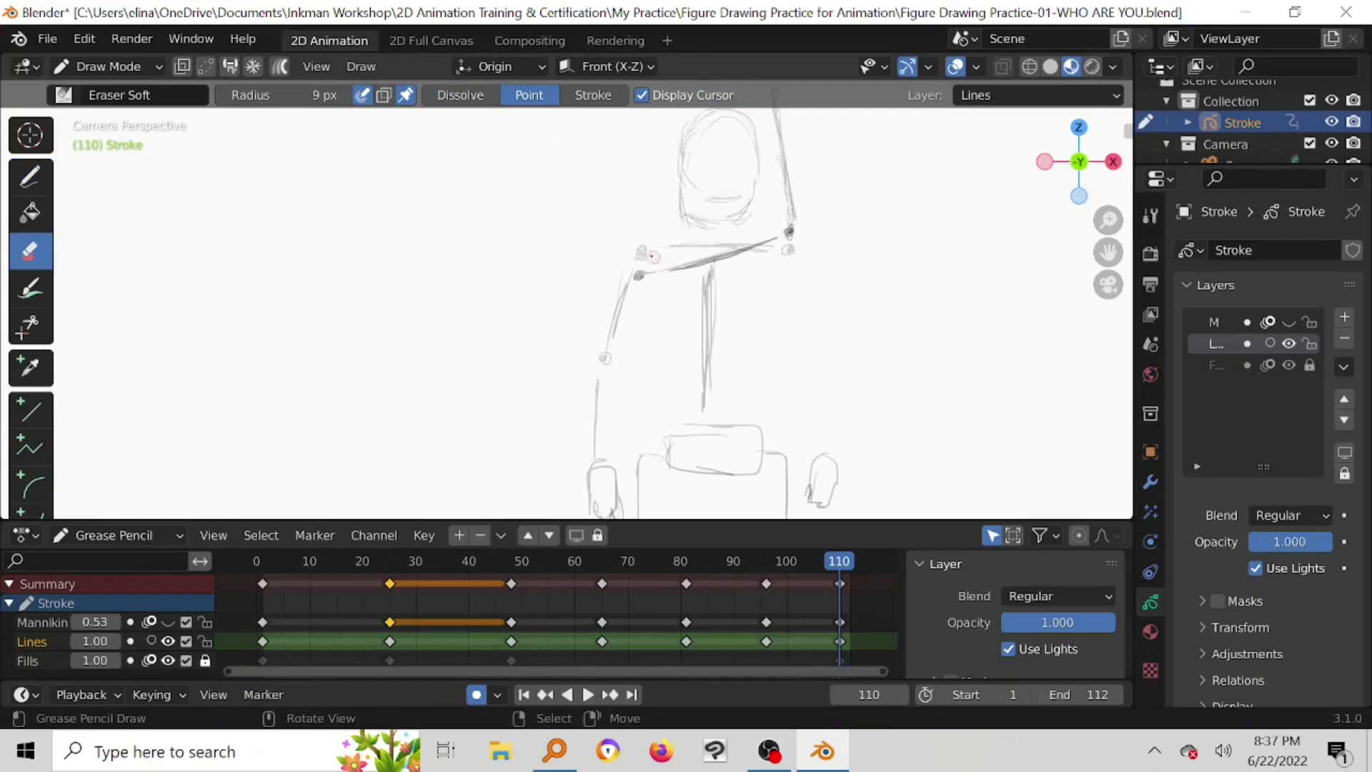
mouse_move(651, 256)
mouse_down()
mouse_move(639, 249)
mouse_move(743, 241)
mouse_move(667, 246)
mouse_move(761, 258)
mouse_up()
Step: Draw a curved spine from the head through the shoulder line to the pelvis, and erase the old straight spine
click(30, 177)
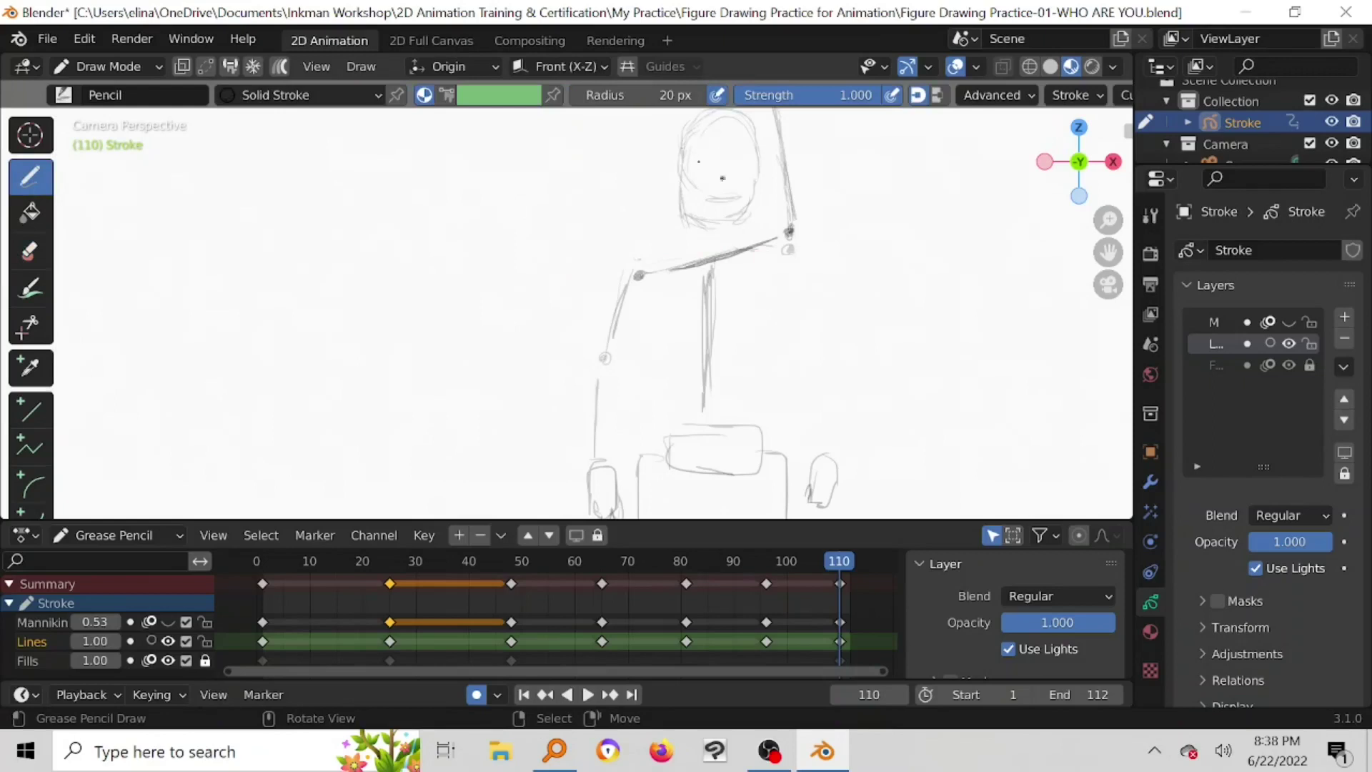
drag(683, 154, 687, 150)
mouse_move(726, 240)
mouse_down()
mouse_move(721, 214)
mouse_move(728, 250)
mouse_up()
drag(734, 251, 735, 298)
drag(735, 246, 719, 373)
drag(736, 287, 720, 412)
drag(729, 323, 718, 427)
drag(725, 373, 719, 443)
click(30, 250)
mouse_move(705, 341)
mouse_down()
mouse_move(708, 279)
mouse_move(706, 400)
mouse_move(714, 373)
mouse_up()
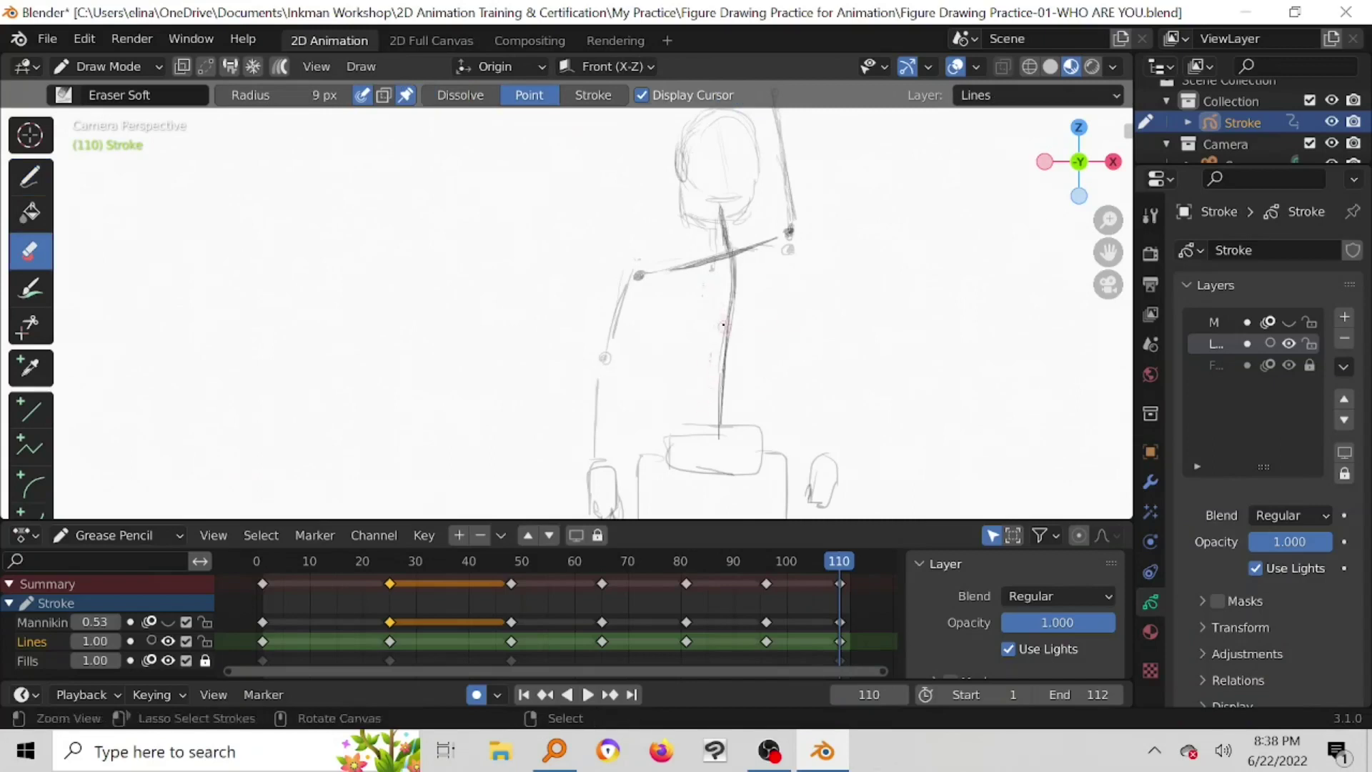
Step: Switch the Stroke object to Edit Mode with the whole stick figure in view
scroll(740, 364, down, 2)
scroll(740, 364, up, 1)
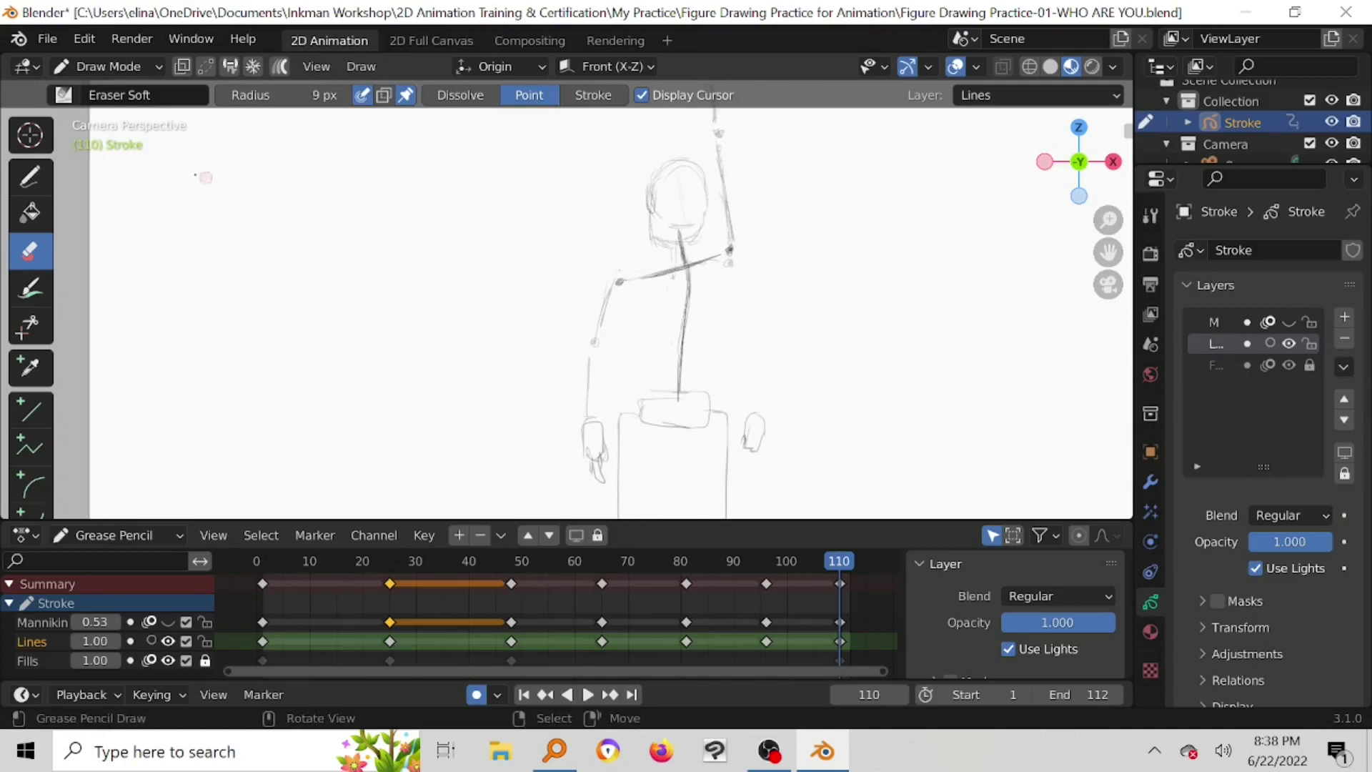
click(108, 66)
click(136, 120)
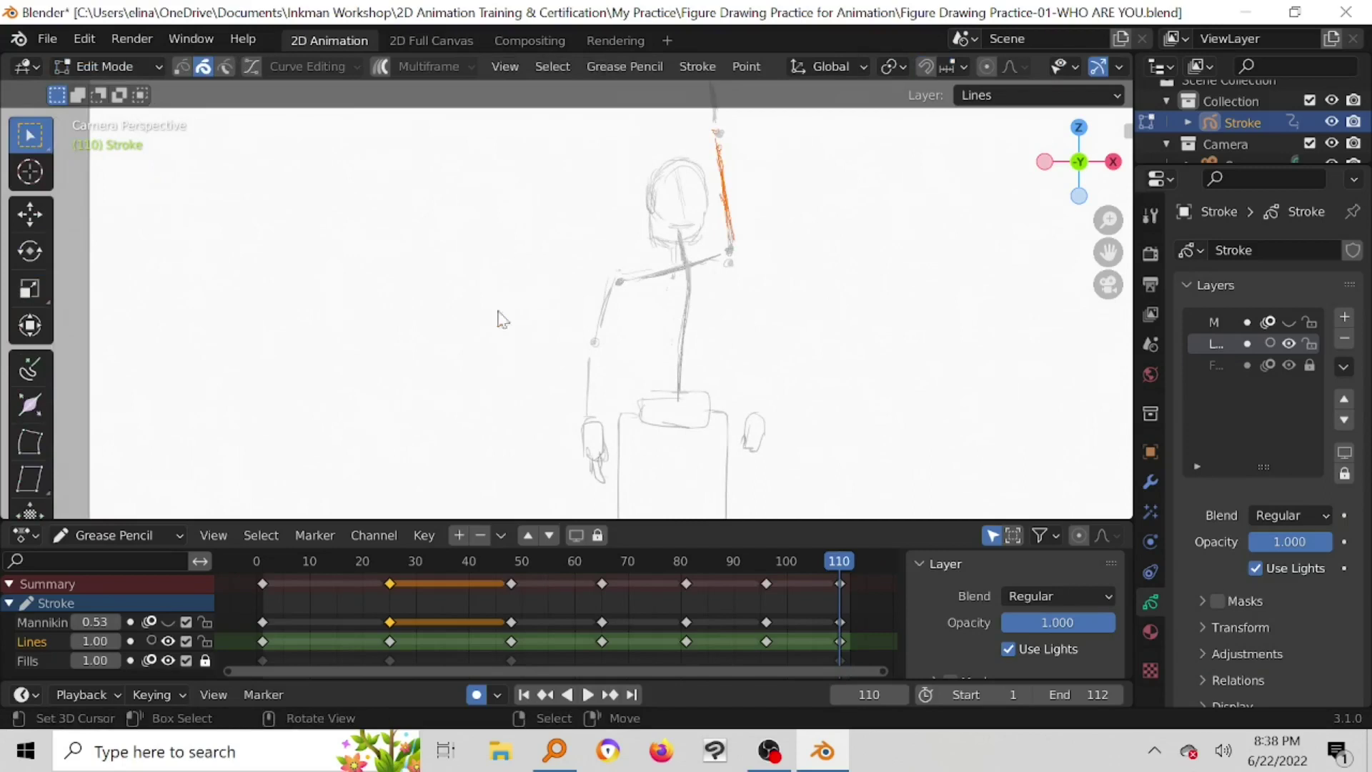
click(552, 66)
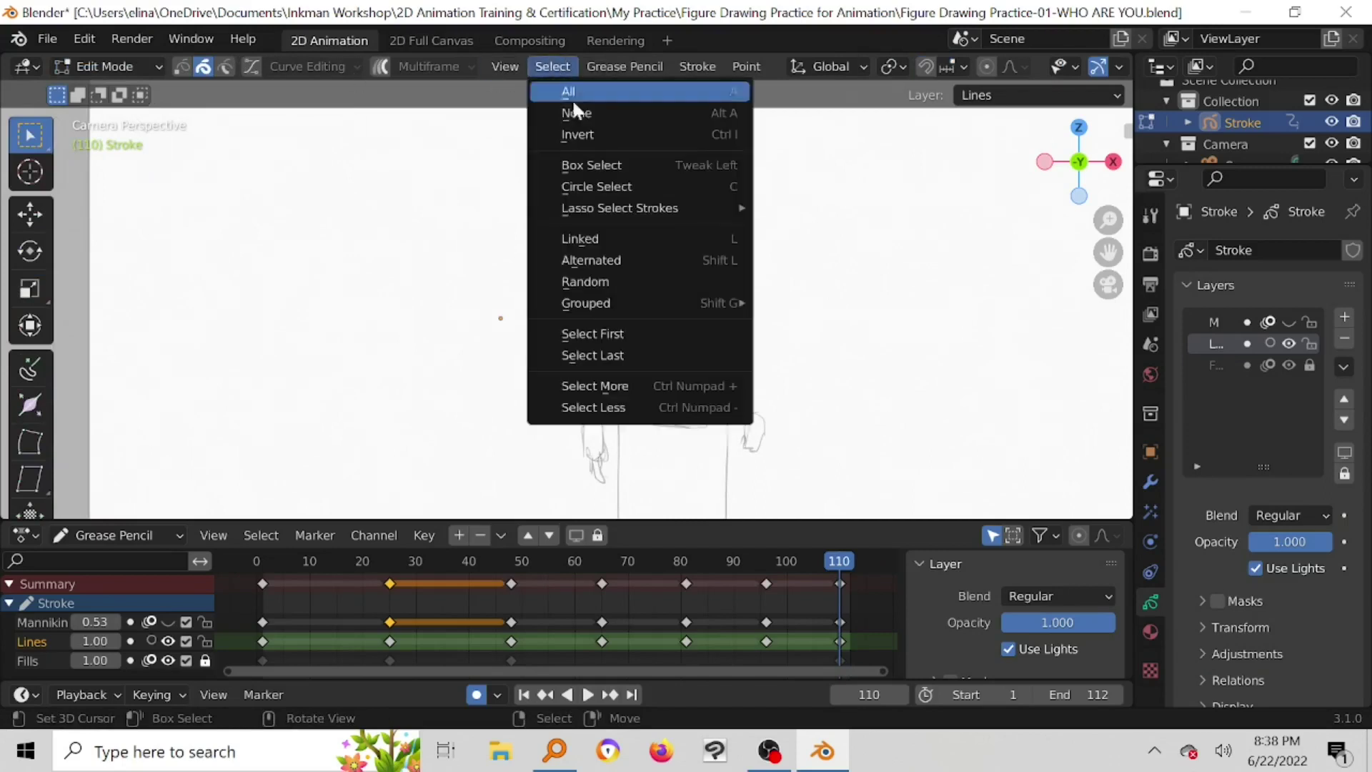
click(597, 184)
mouse_move(626, 313)
mouse_down()
mouse_move(597, 300)
mouse_move(604, 282)
mouse_move(616, 294)
mouse_move(602, 317)
mouse_up()
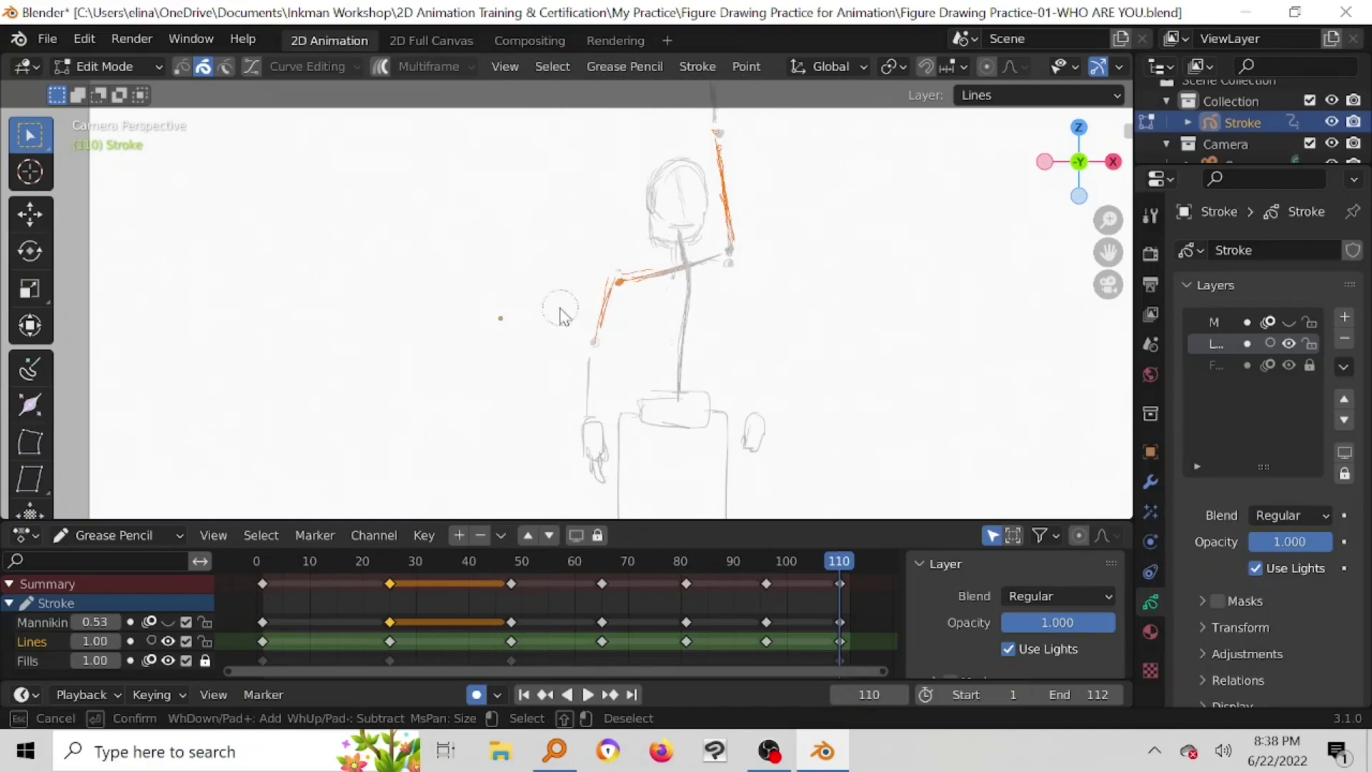
right_click(572, 273)
click(552, 66)
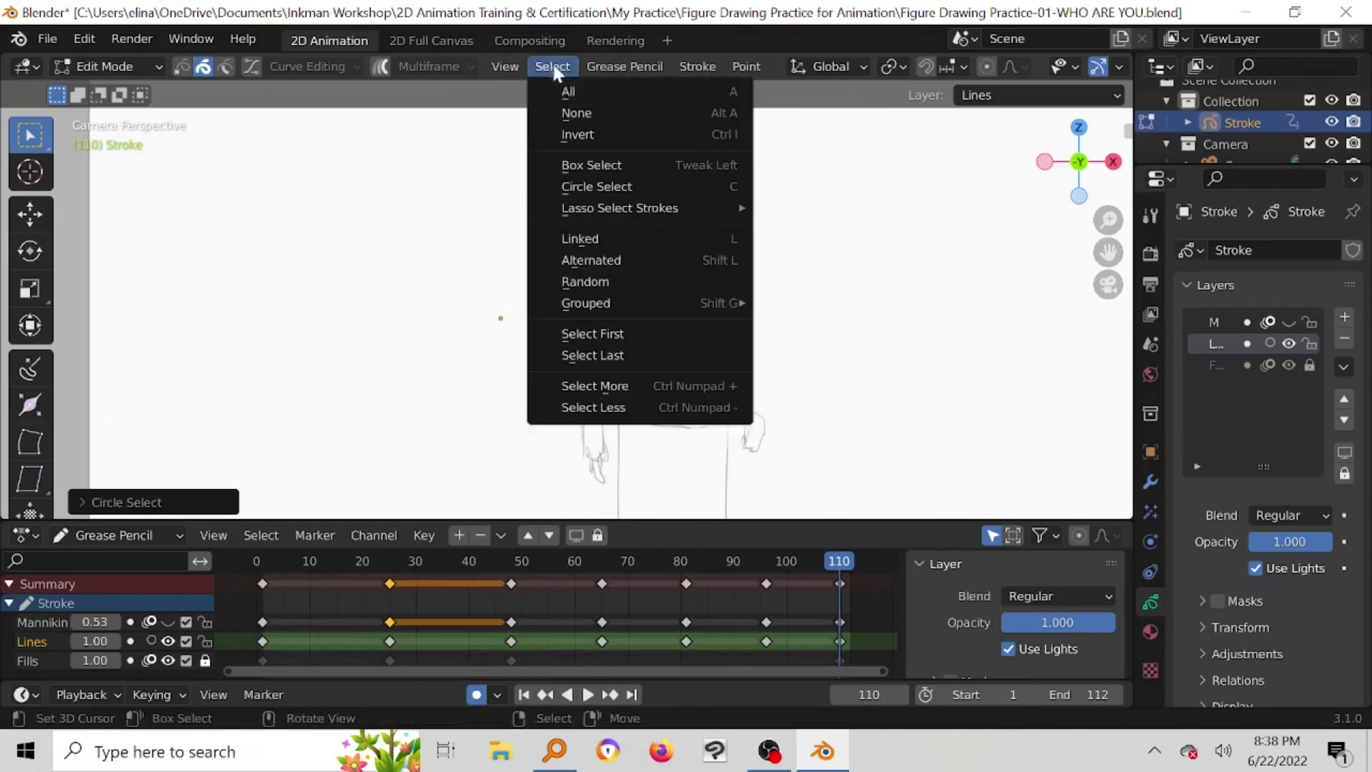
click(573, 111)
Step: Box-select the hanging arm with its elbow and hand, and move it down to hang from the lowered shoulder joint
click(508, 64)
mouse_move(552, 66)
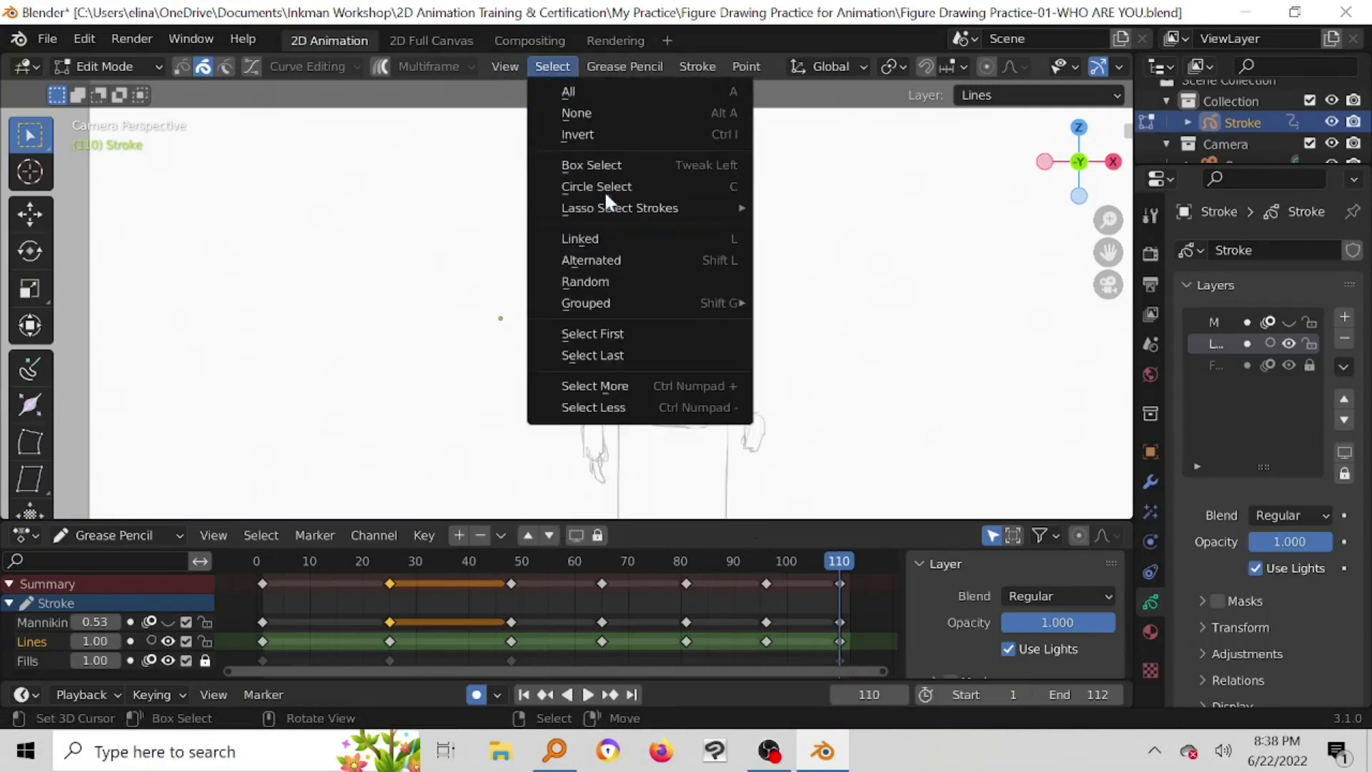
click(606, 163)
mouse_move(586, 280)
mouse_down()
mouse_move(599, 375)
mouse_move(589, 456)
mouse_move(611, 495)
mouse_up()
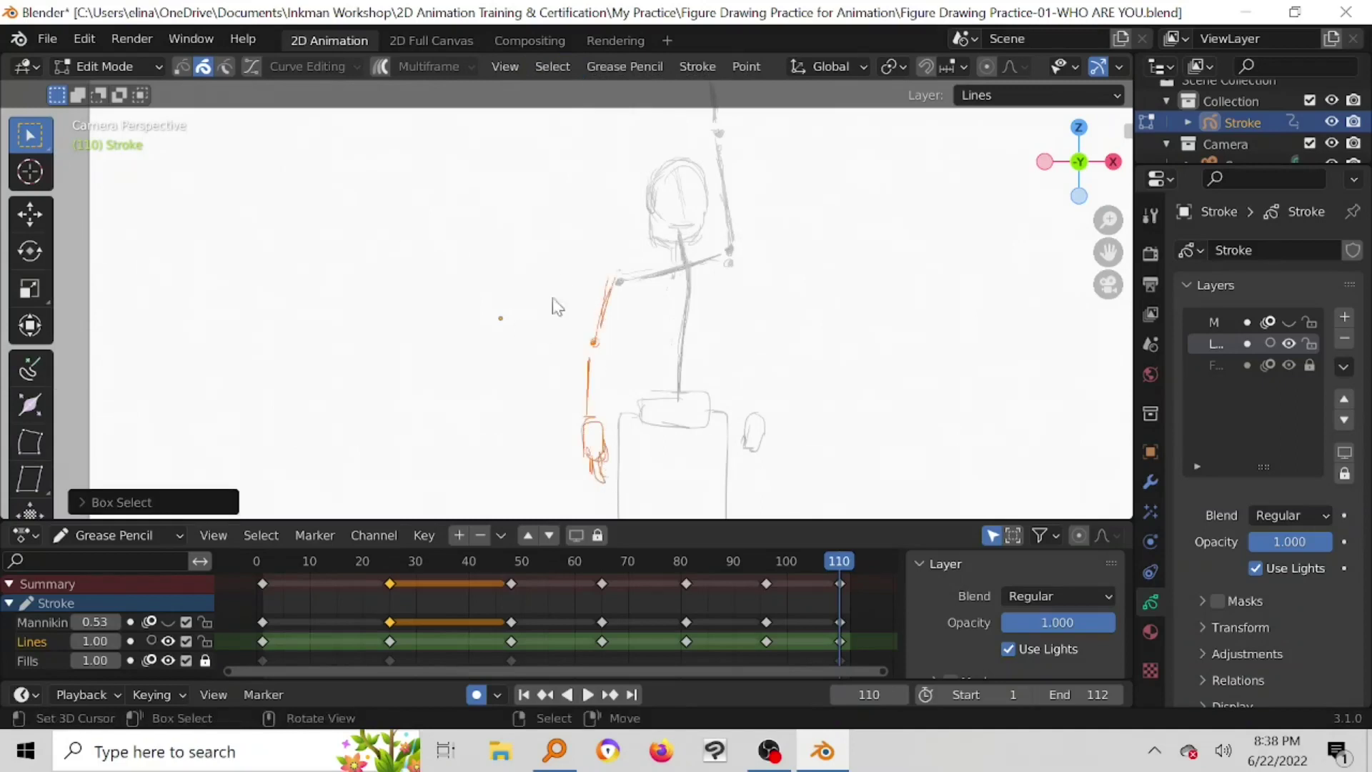
key(g)
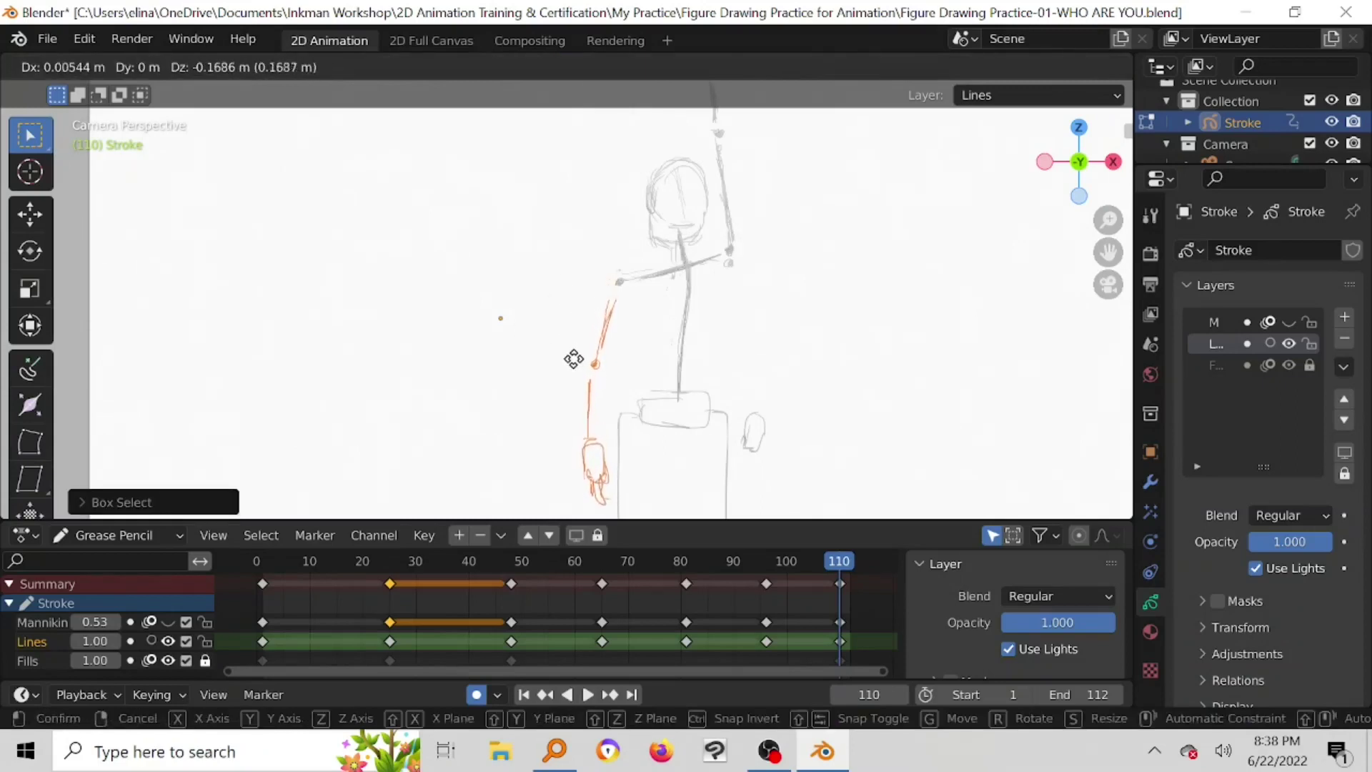
click(580, 360)
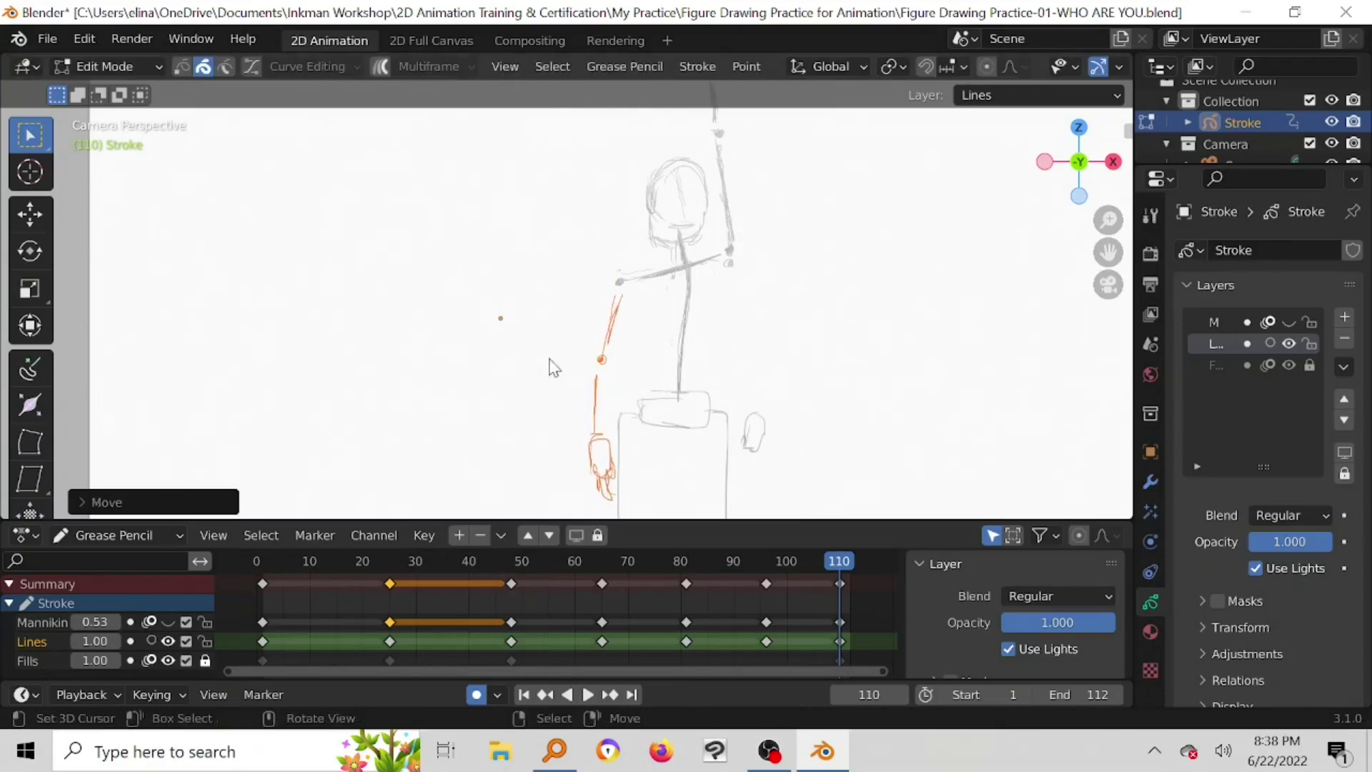
Step: Return to Draw Mode and erase the leftover detached hand beside the hip under the raised arm
click(114, 67)
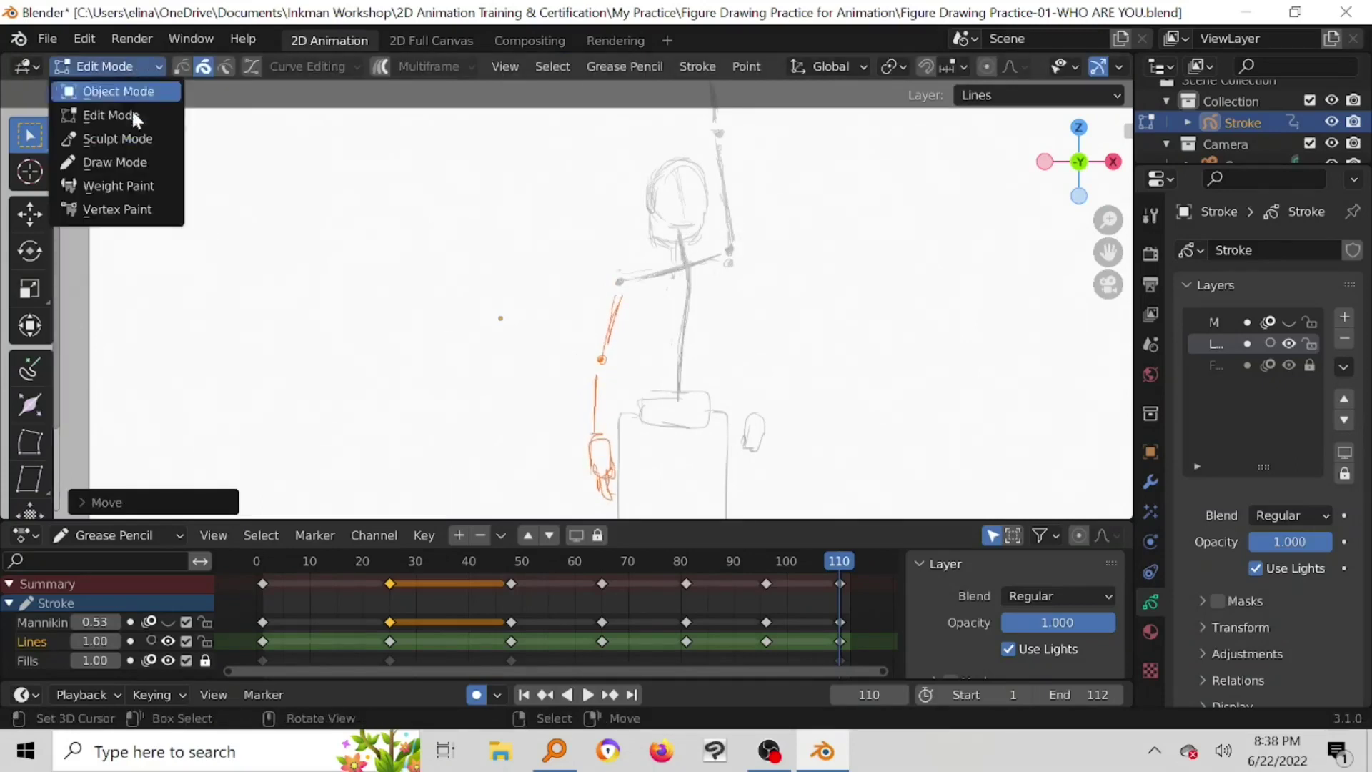
click(131, 162)
shift+middle_drag(714, 384, 683, 336)
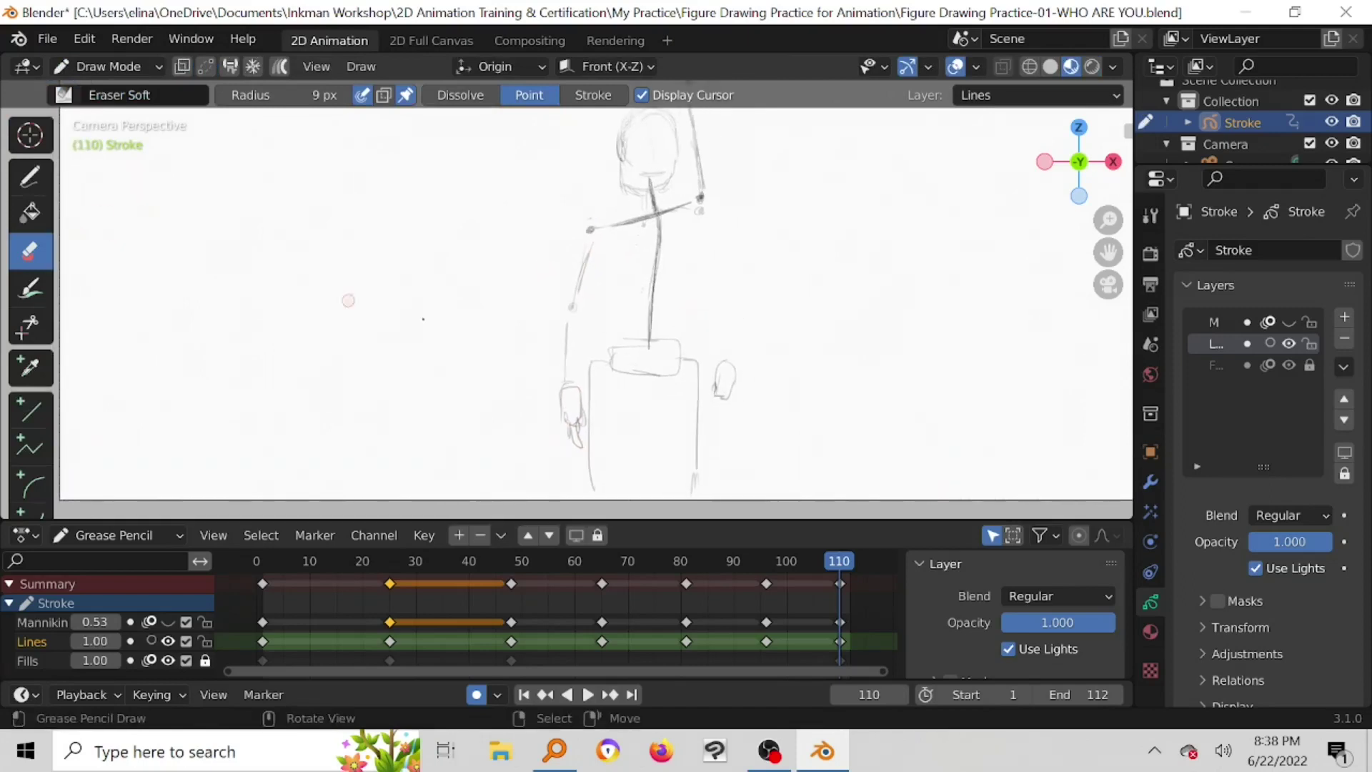
mouse_move(723, 392)
mouse_down()
mouse_move(726, 363)
mouse_move(723, 408)
mouse_up()
Step: With the Pencil brush, draw a pelvis box tilted parallel to the shoulder line and redraw both leg lines below it
click(28, 177)
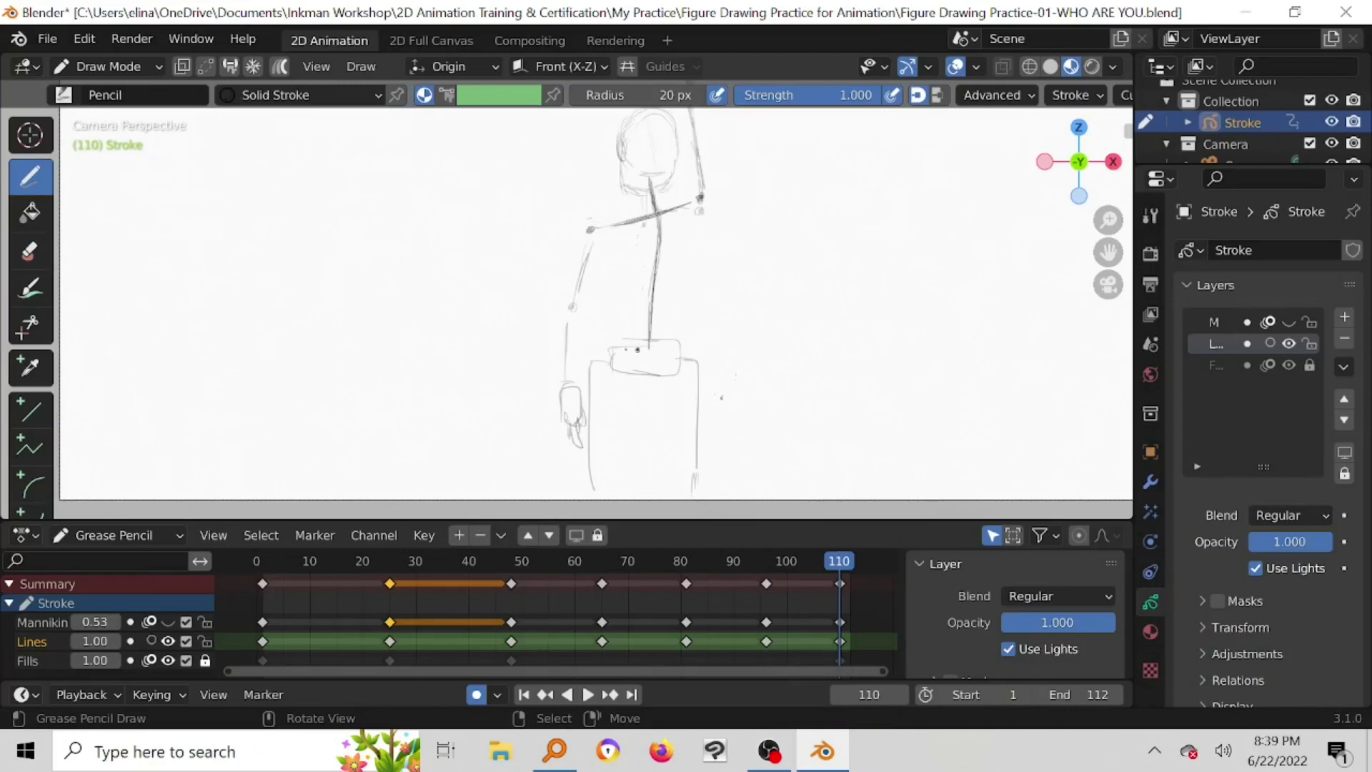
mouse_move(607, 353)
mouse_down()
mouse_move(610, 377)
mouse_move(679, 328)
mouse_up()
drag(659, 202, 655, 234)
click(650, 258)
mouse_move(615, 388)
mouse_down()
mouse_move(677, 362)
mouse_move(590, 406)
mouse_move(589, 497)
mouse_up()
drag(693, 350, 695, 380)
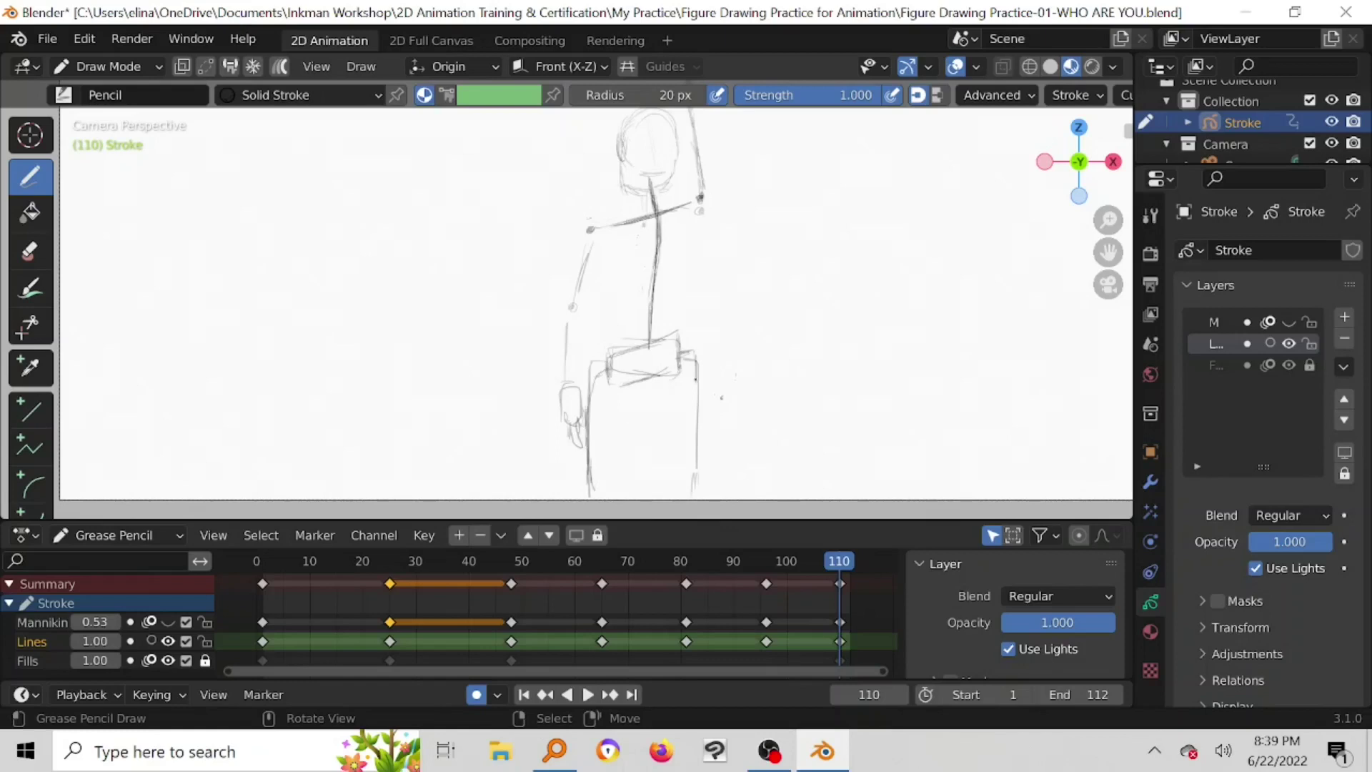
Step: Erase the old level pelvis lines and redraw the lower edge of the tilted pelvis box
click(29, 246)
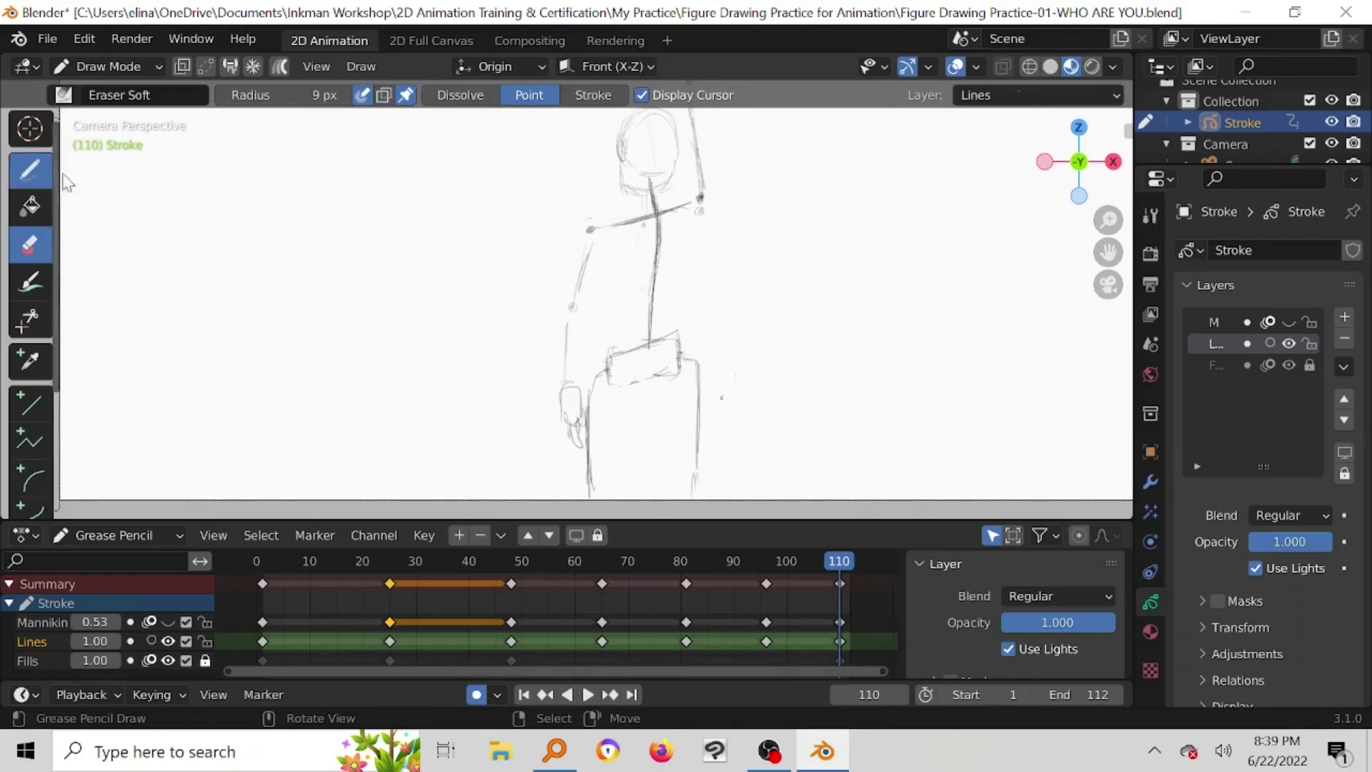
click(30, 170)
drag(646, 380, 618, 386)
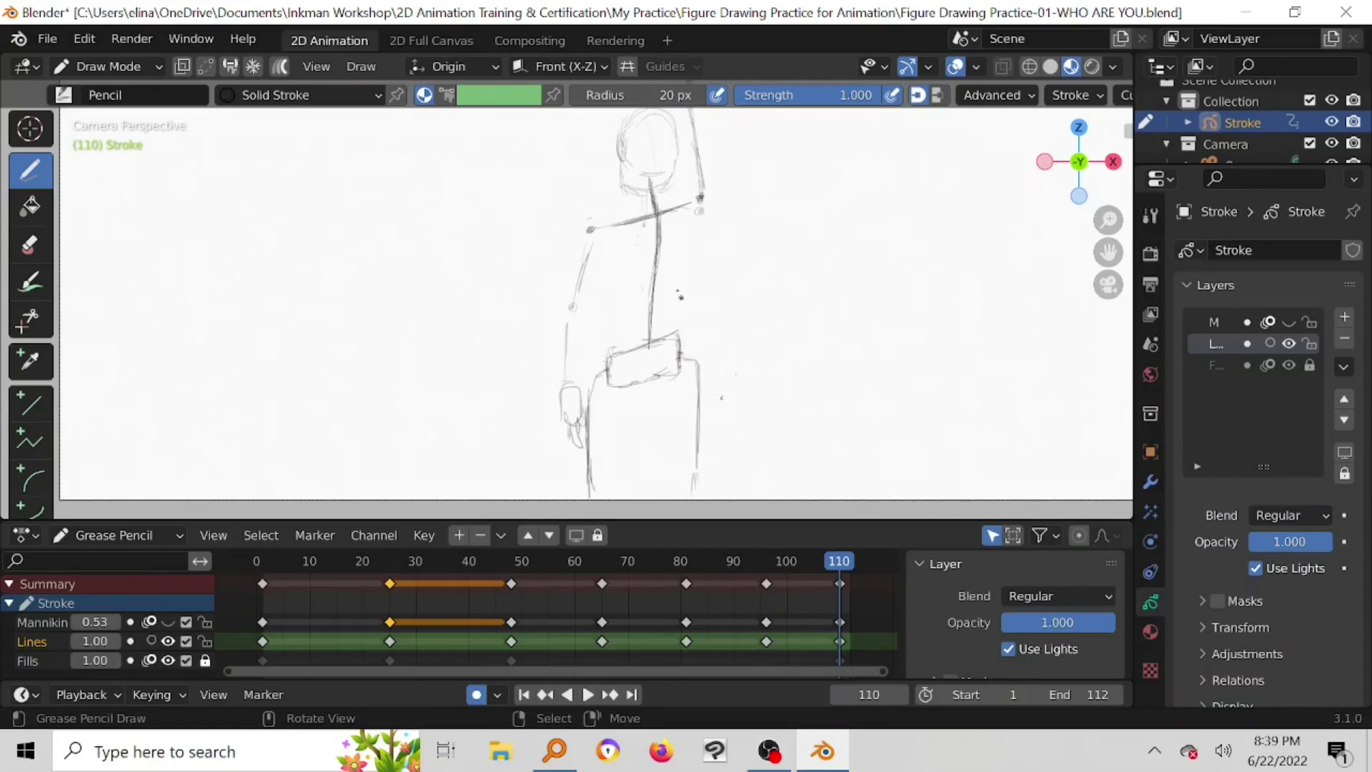
Step: Redraw the head outline with a rounder jaw, erase the old square jaw lines, and save the file
scroll(596, 304, down, 2)
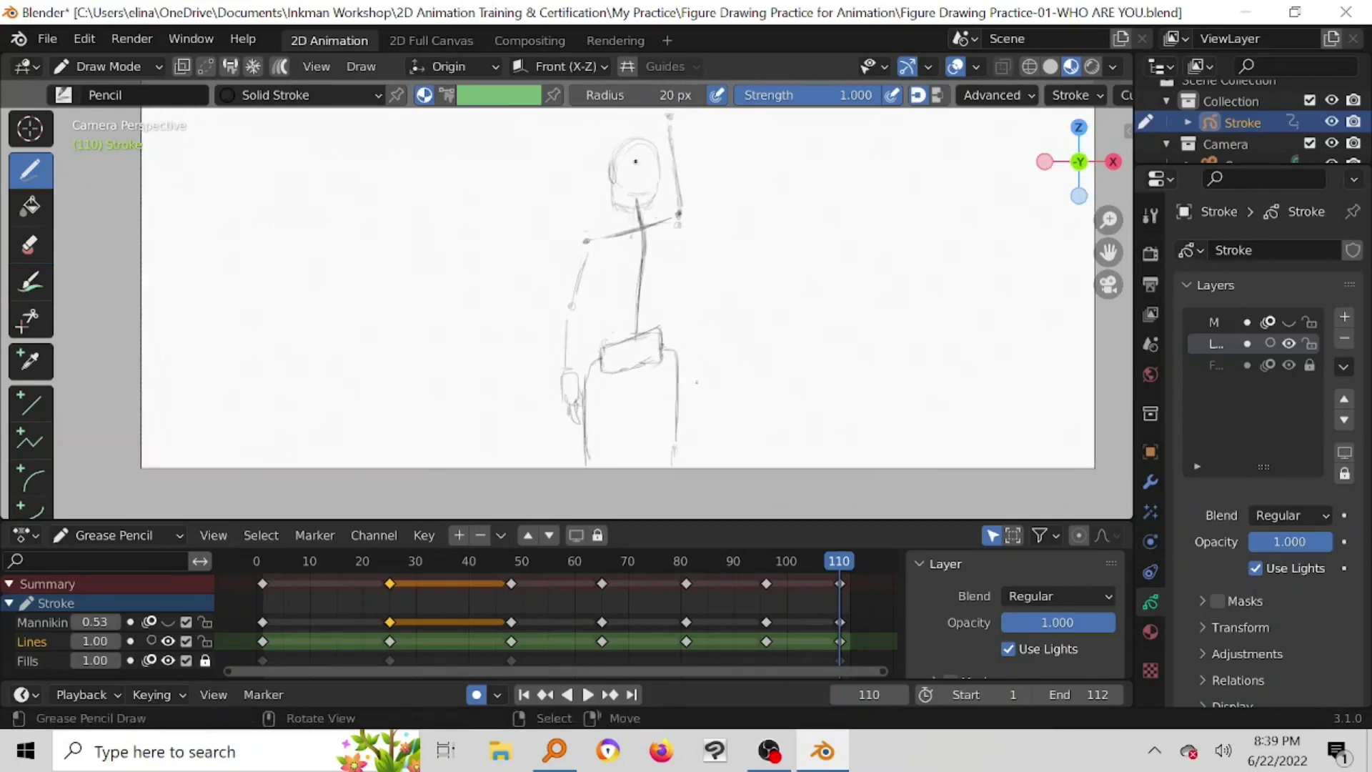
drag(615, 157, 619, 176)
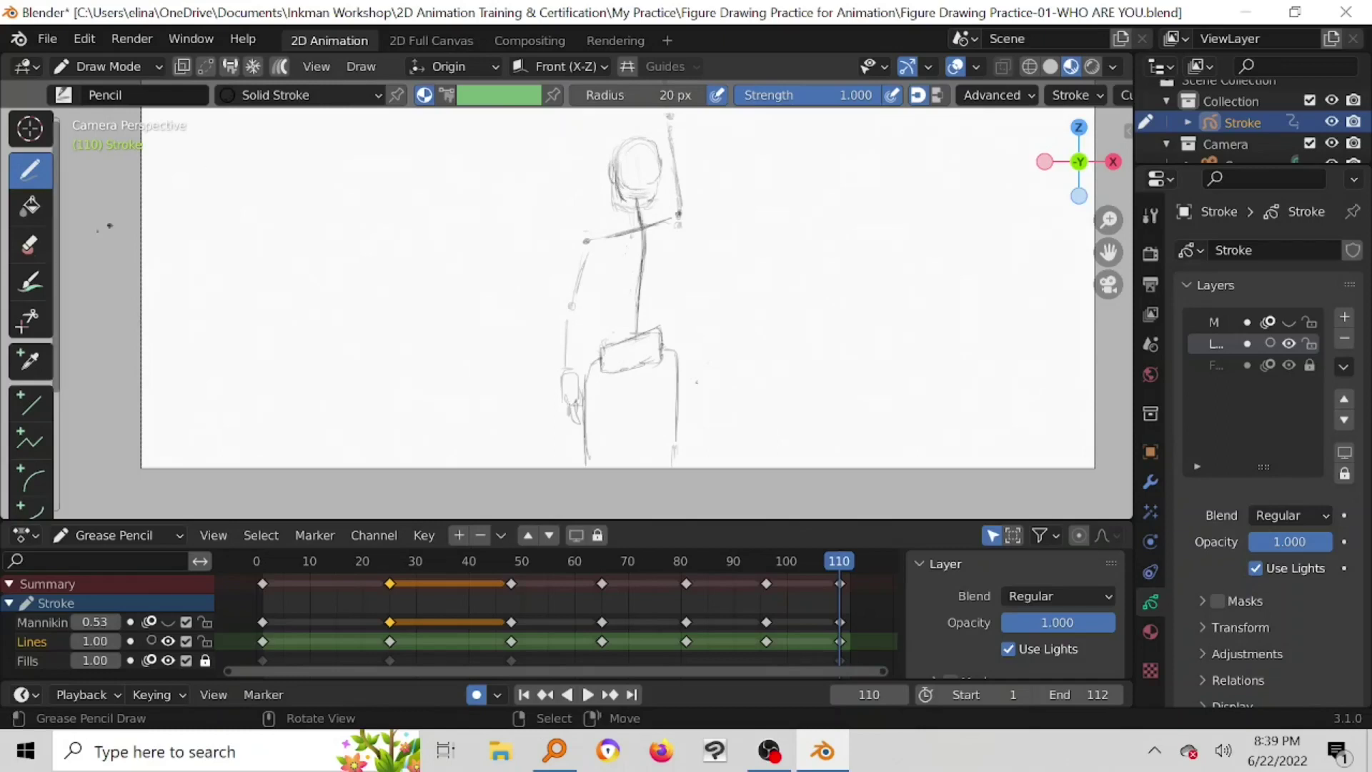
click(29, 245)
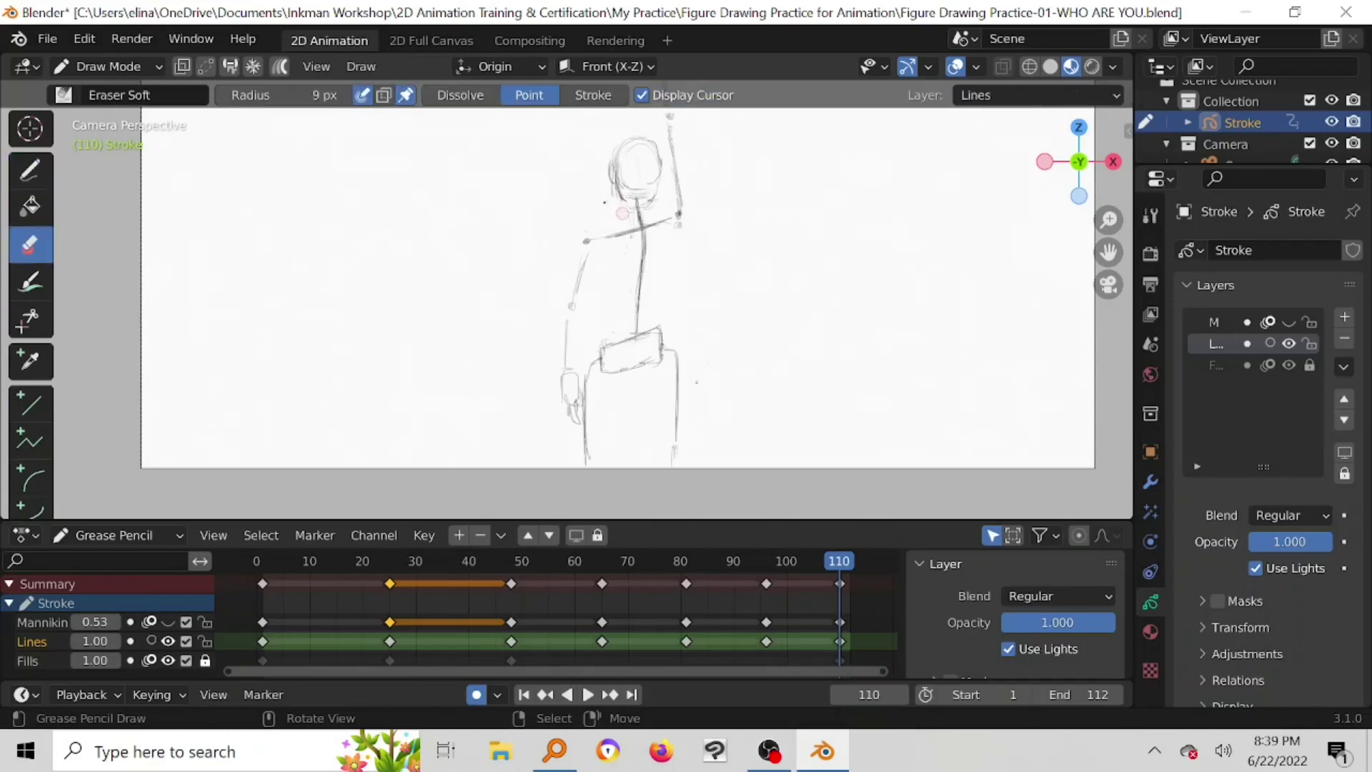
key(ctrl+s)
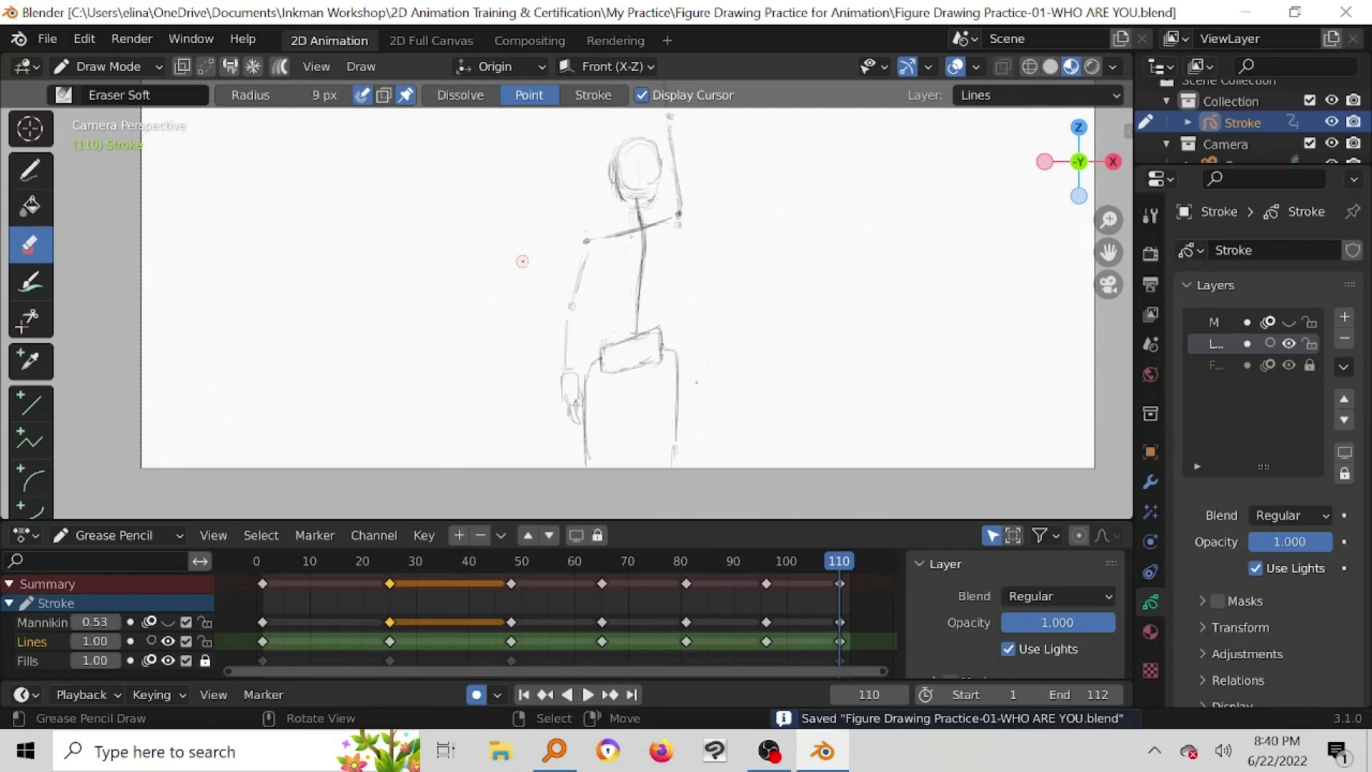
Step: Make the Mannikin layer the active layer again
shift+scroll(627, 282, up, 2)
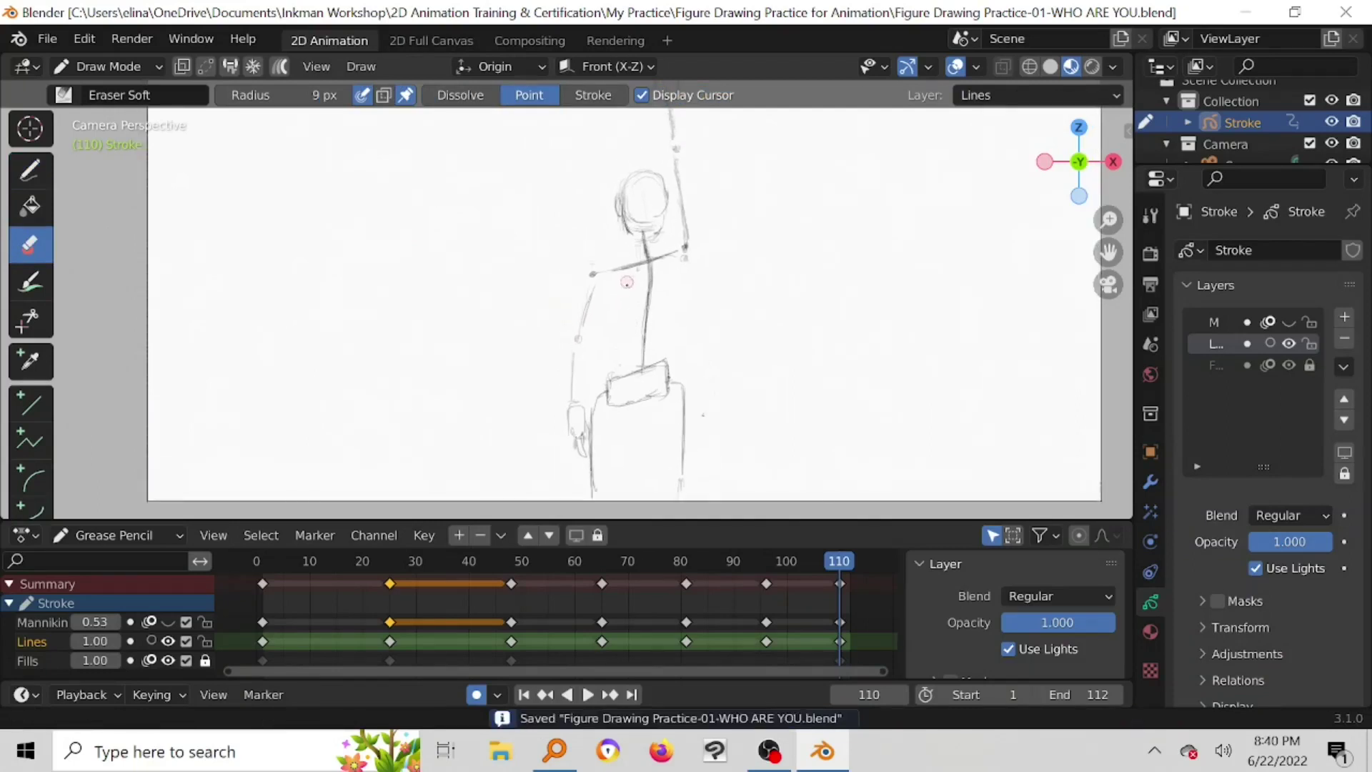
shift+scroll(627, 282, up, 2)
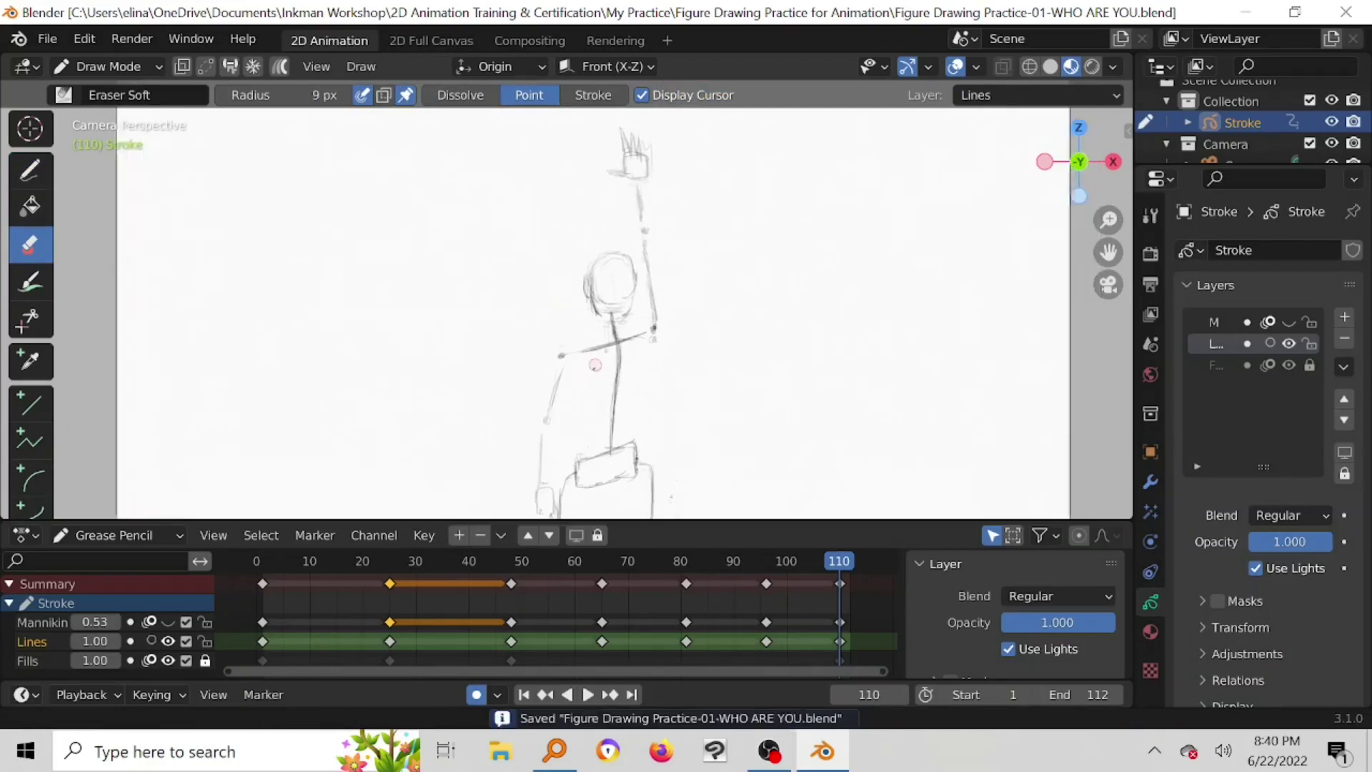
click(51, 621)
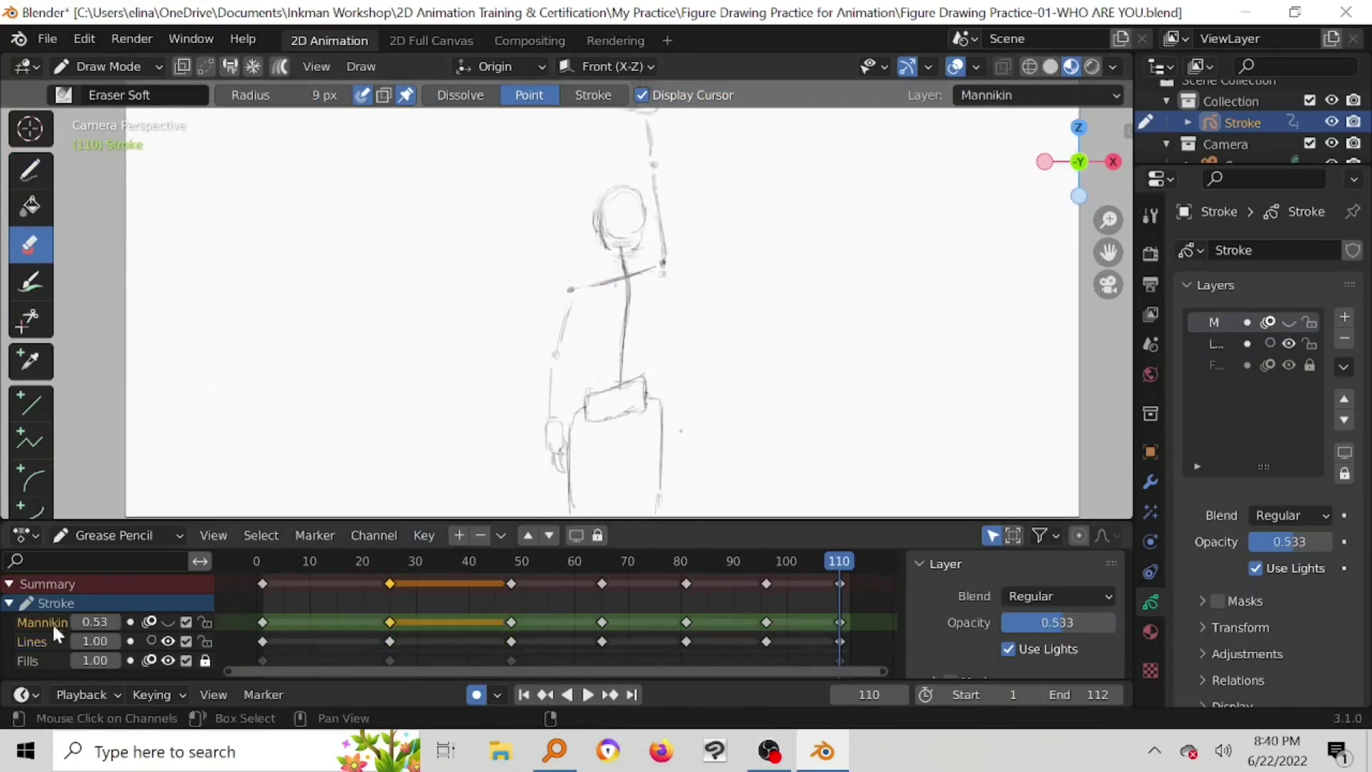
Step: Show the Mannikin layer with its onion skinning off and pencil in the neck, shoulder bar and lowered arm's shoulder joint
click(167, 621)
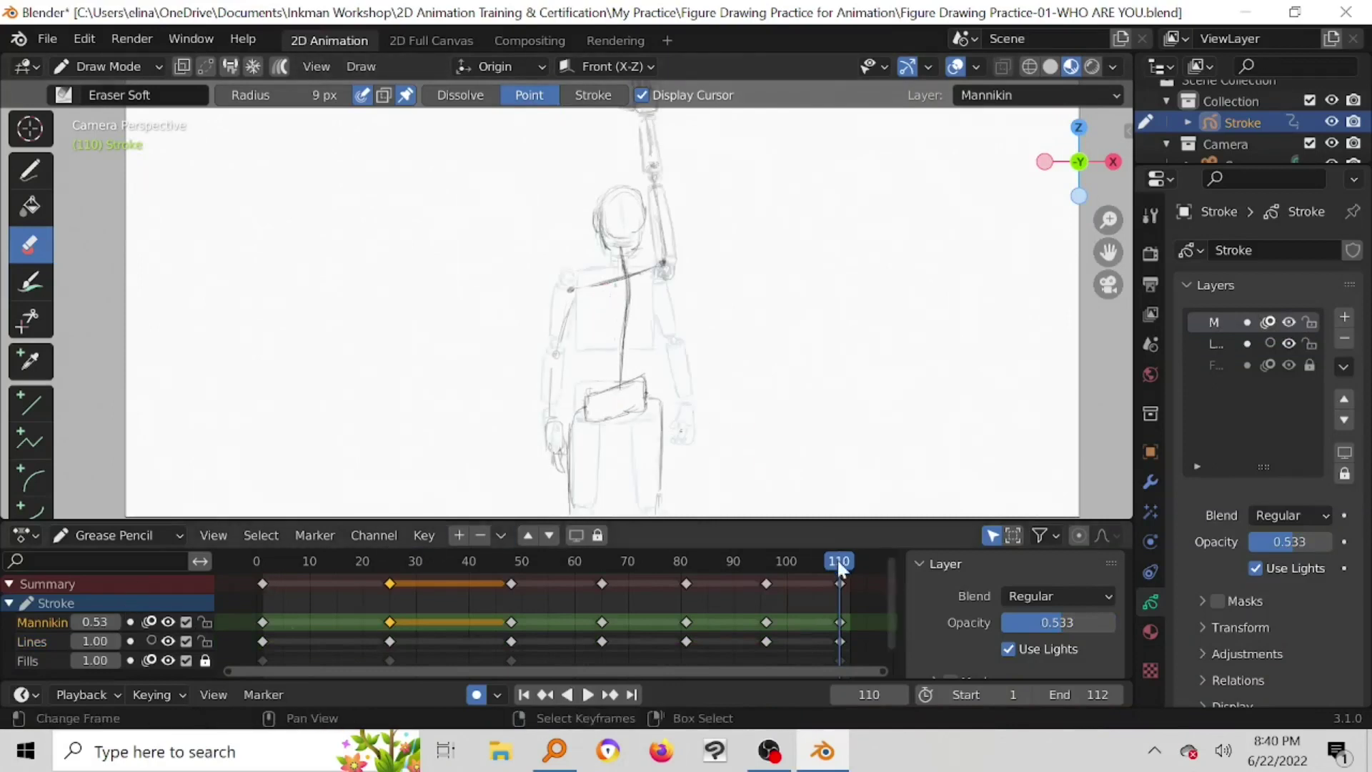
click(149, 622)
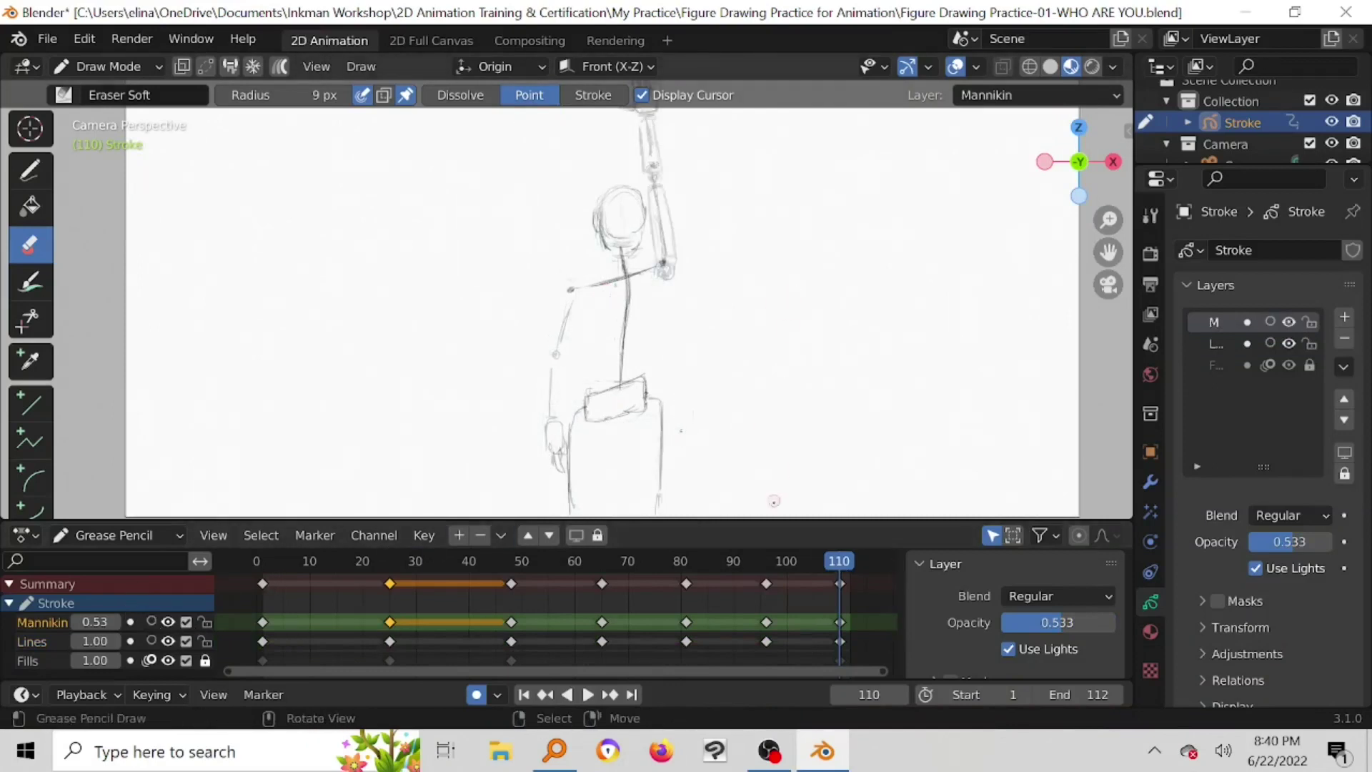
click(55, 173)
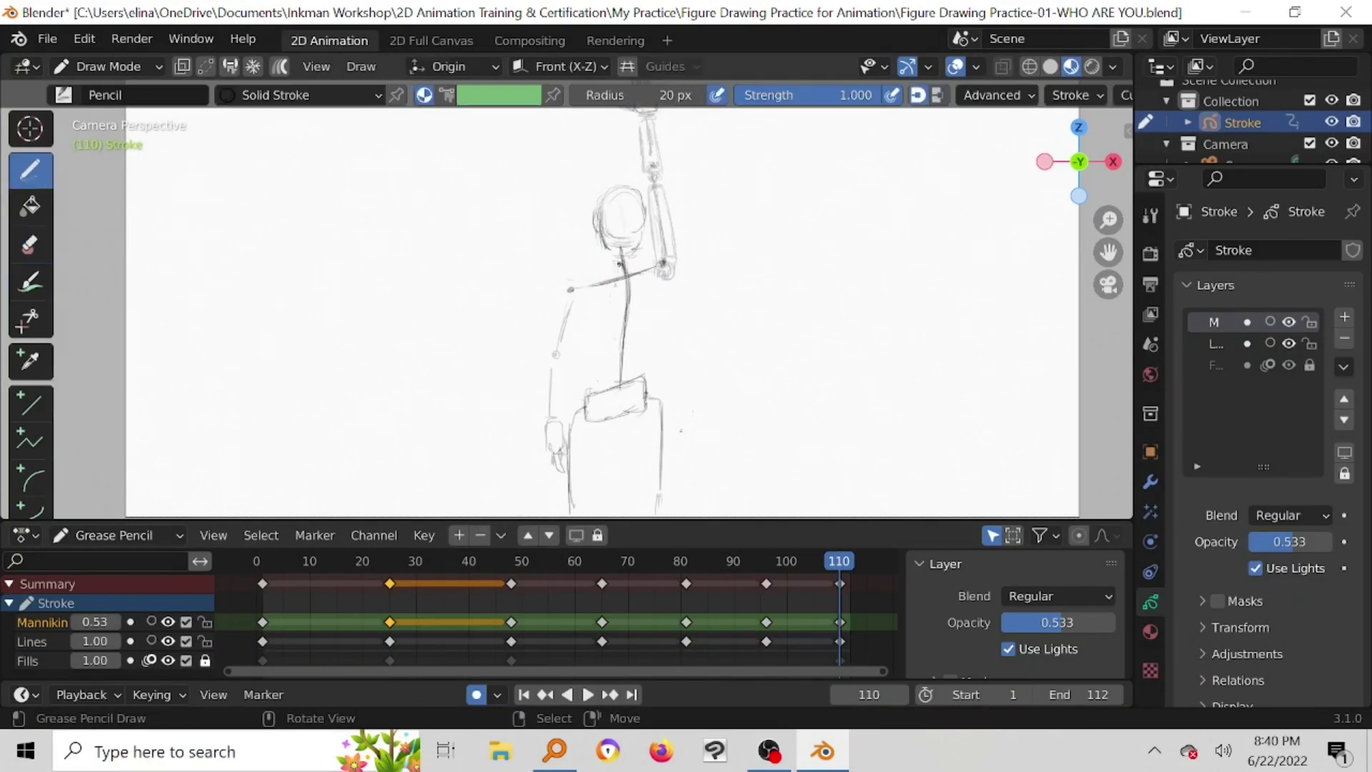
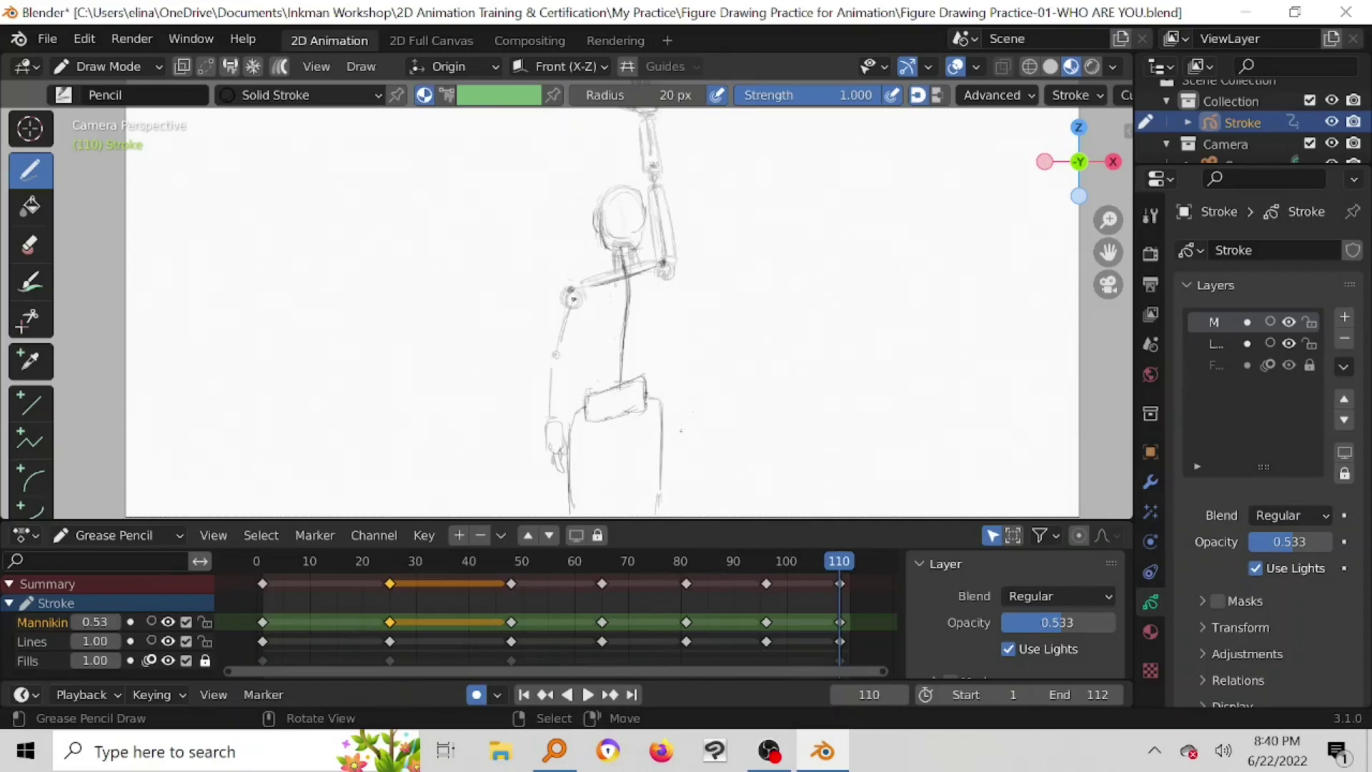
Step: On the Lines layer, erase the lowered arm's old upper arm, forearm and hand outline
click(44, 641)
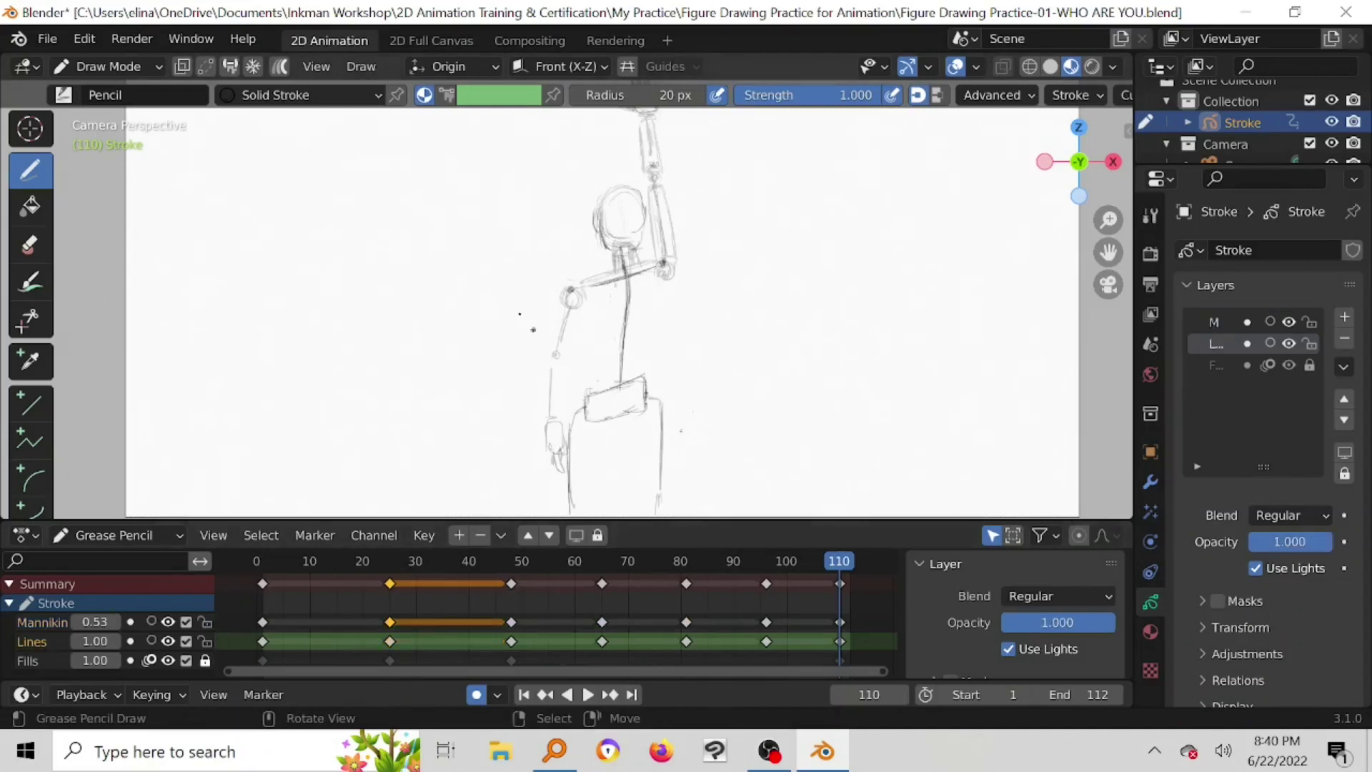
click(29, 243)
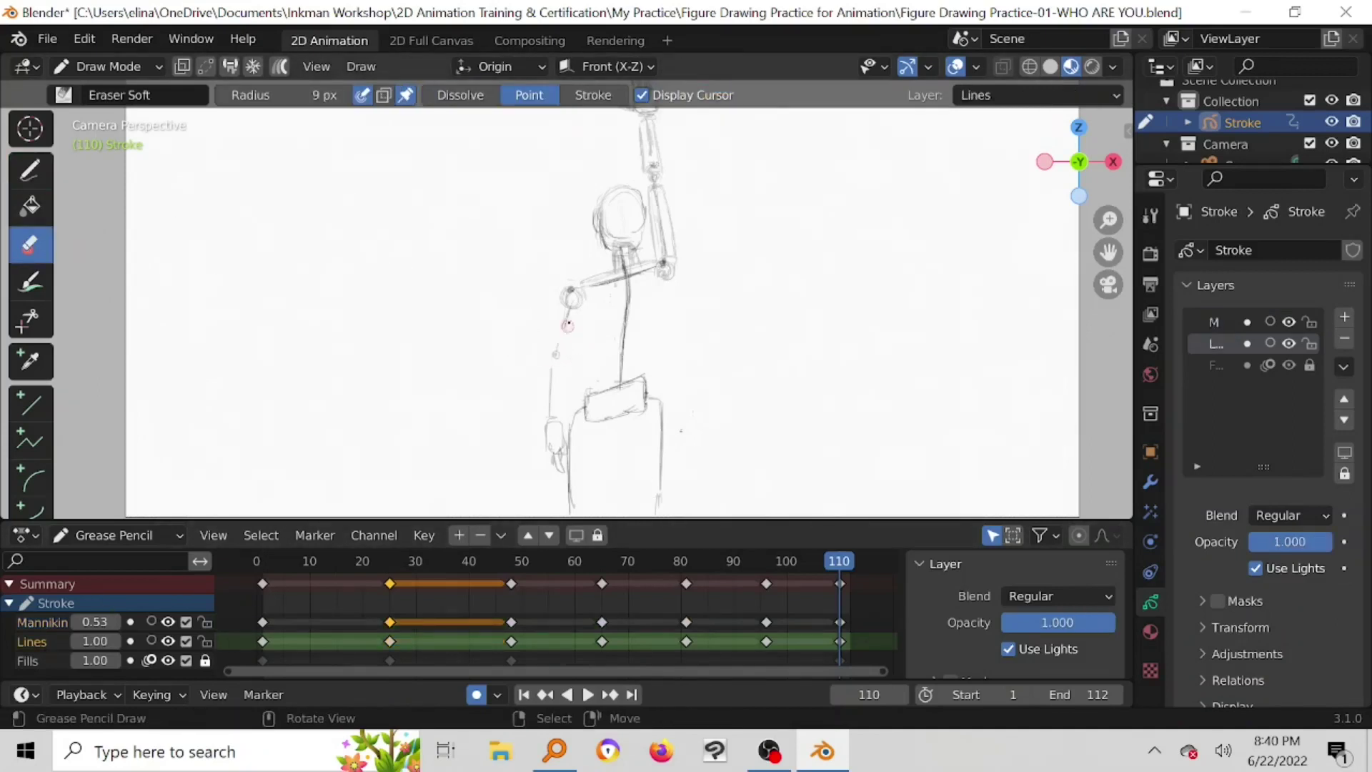
drag(565, 320, 551, 386)
Step: Redraw the lowered arm and hand closer to the body with the Pencil, using onion skinning on the Lines layer
click(43, 175)
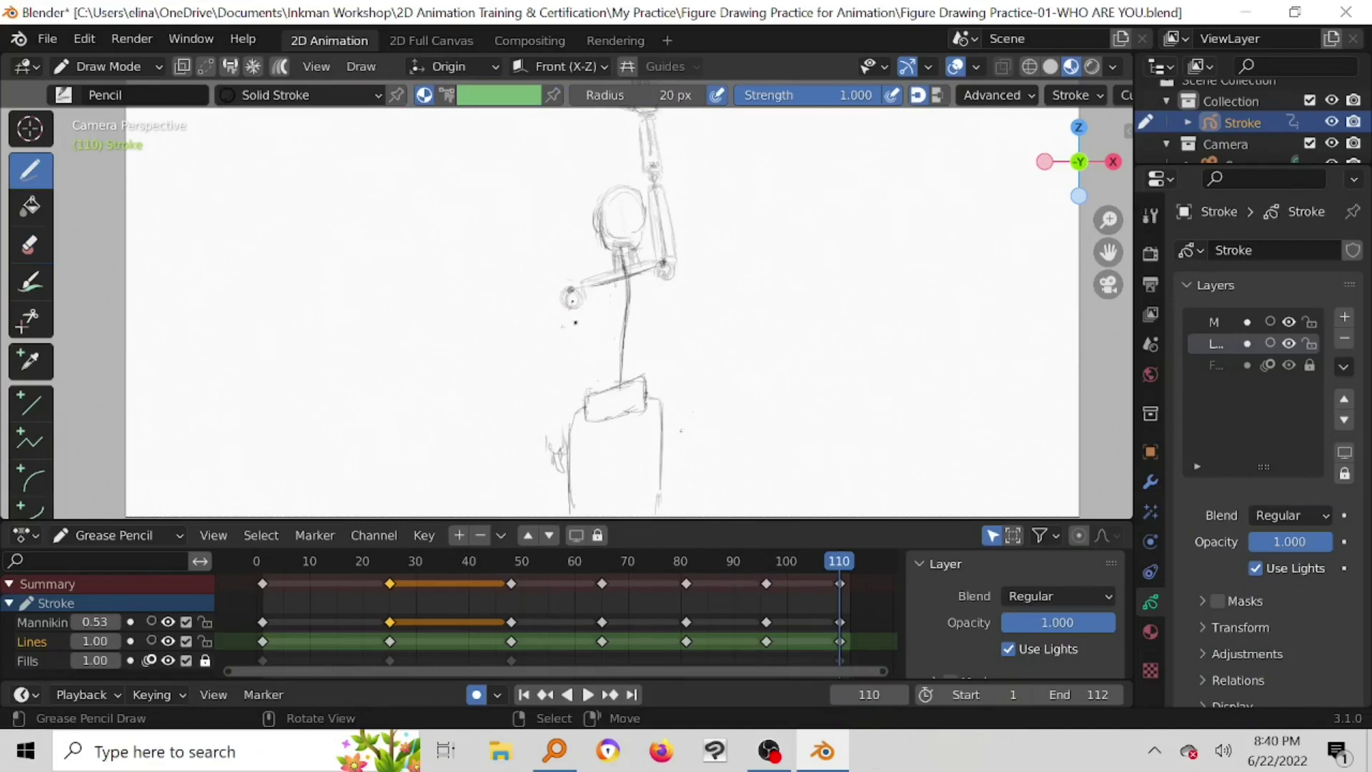
drag(577, 313, 583, 359)
click(150, 641)
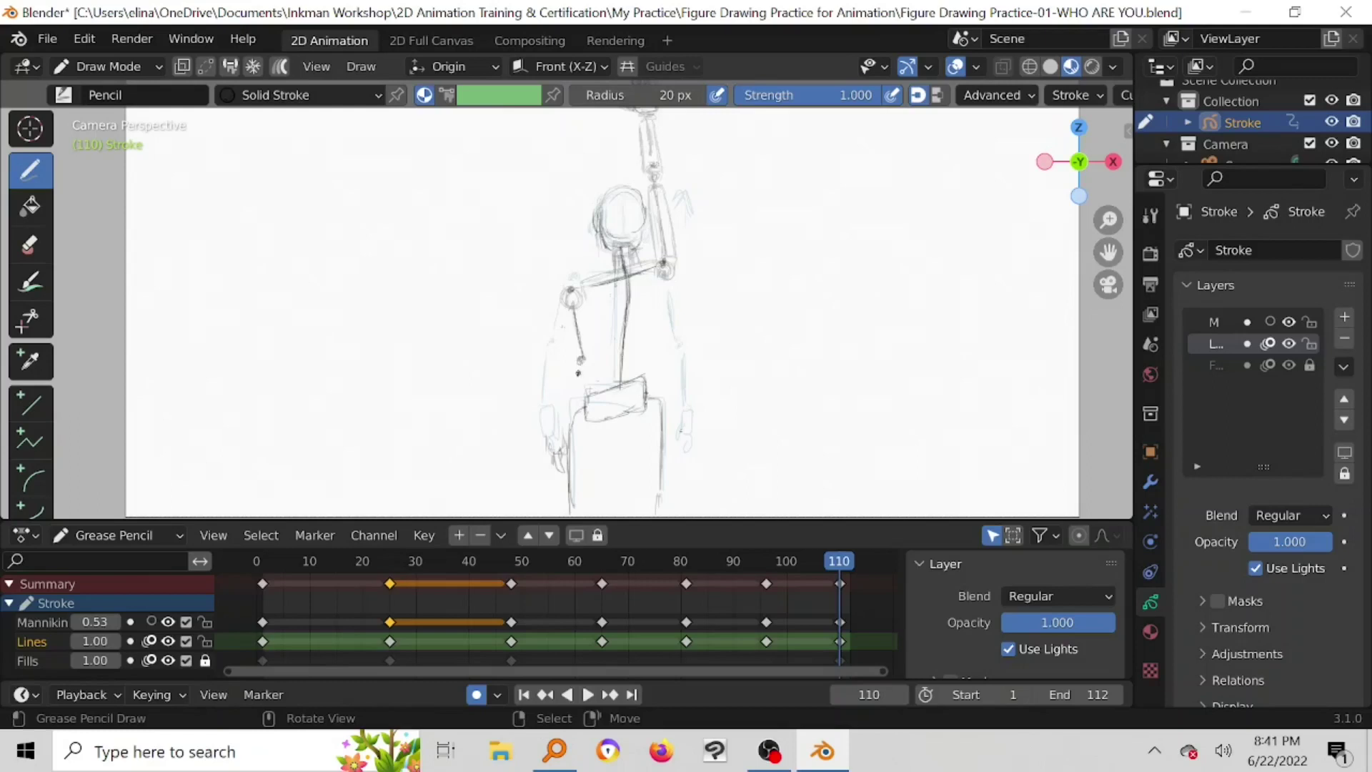
mouse_move(583, 373)
mouse_down()
mouse_move(569, 455)
mouse_move(588, 446)
mouse_move(572, 437)
mouse_move(570, 454)
mouse_up()
drag(585, 441, 586, 452)
Step: On the Mannikin layer, raised to 1.00 opacity, draw the lowered arm's upper arm, elbow, forearm and hand blocks
click(54, 624)
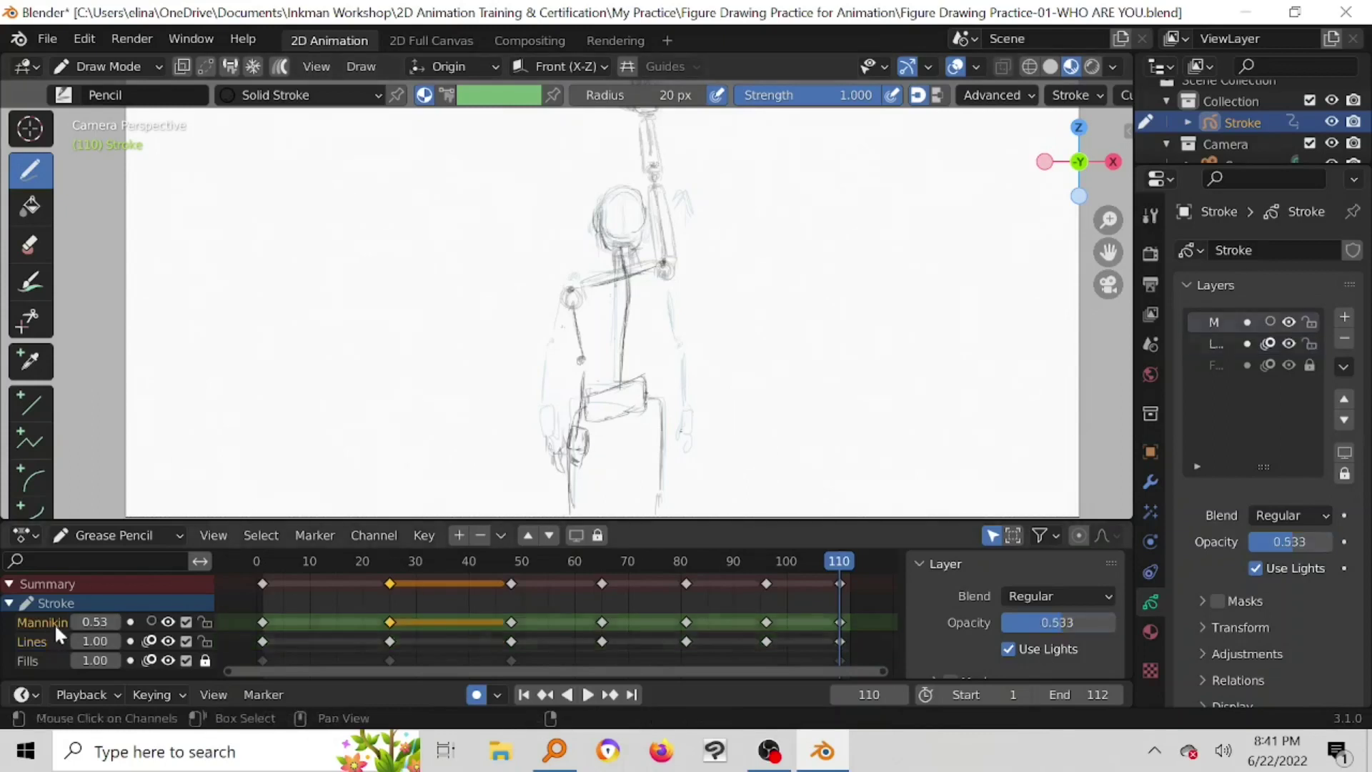
drag(570, 289, 572, 291)
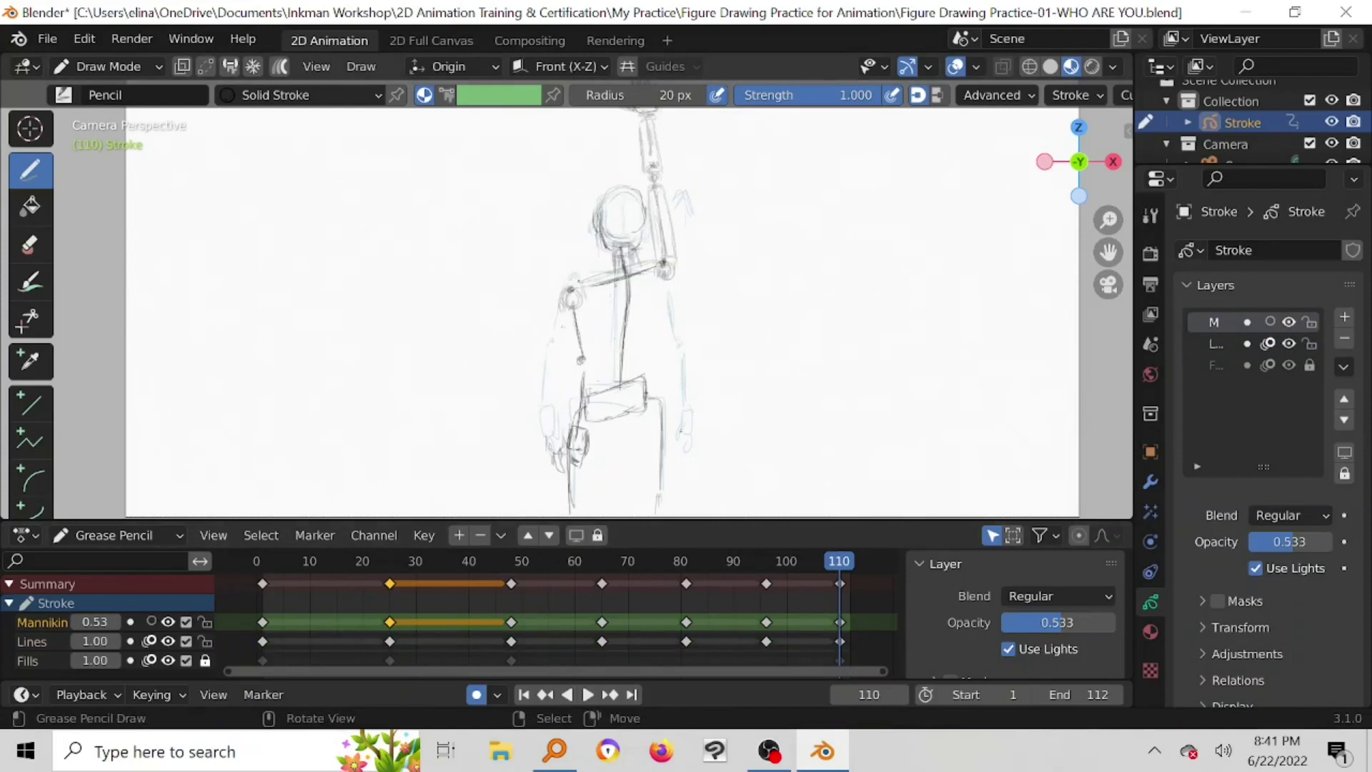
drag(562, 326, 561, 315)
drag(568, 333, 565, 353)
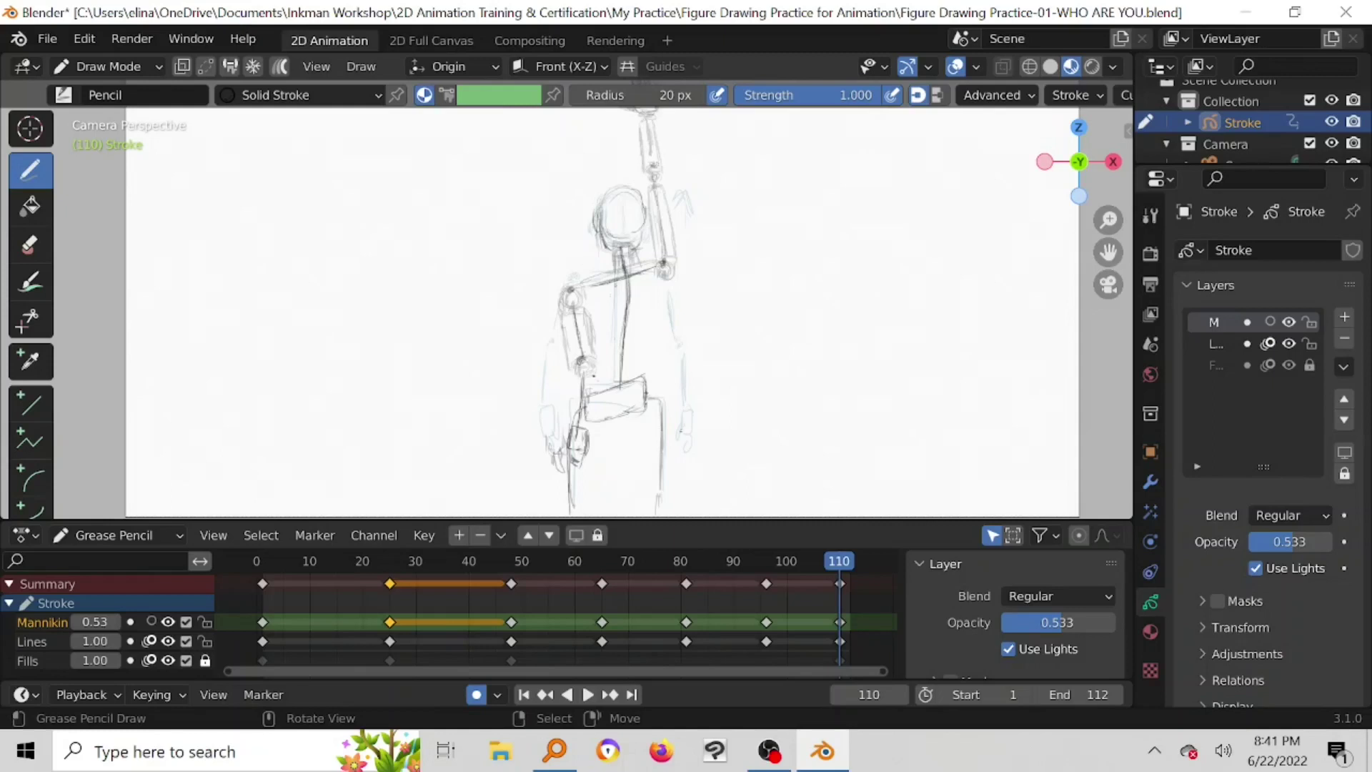
mouse_move(592, 380)
mouse_down()
mouse_move(588, 427)
mouse_move(574, 380)
mouse_up()
drag(95, 622, 270, 613)
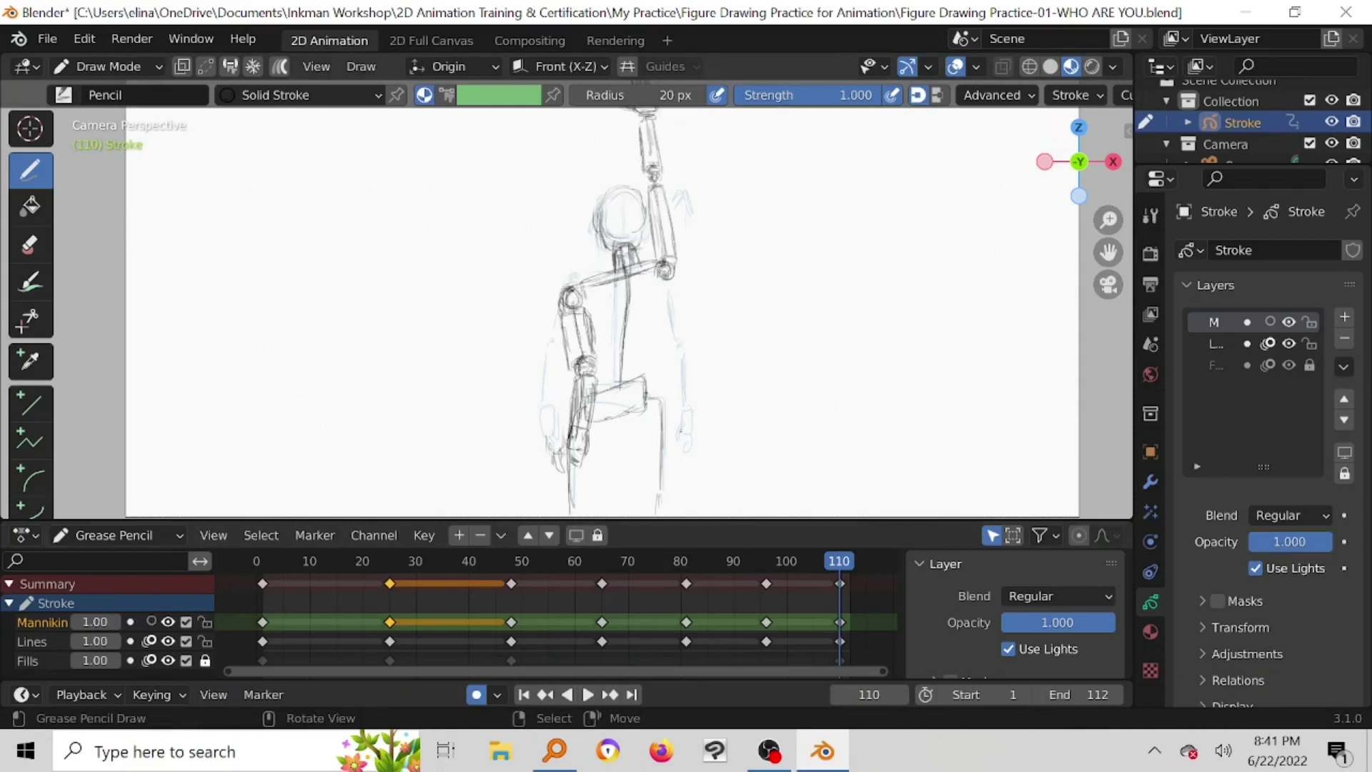
drag(572, 446, 571, 472)
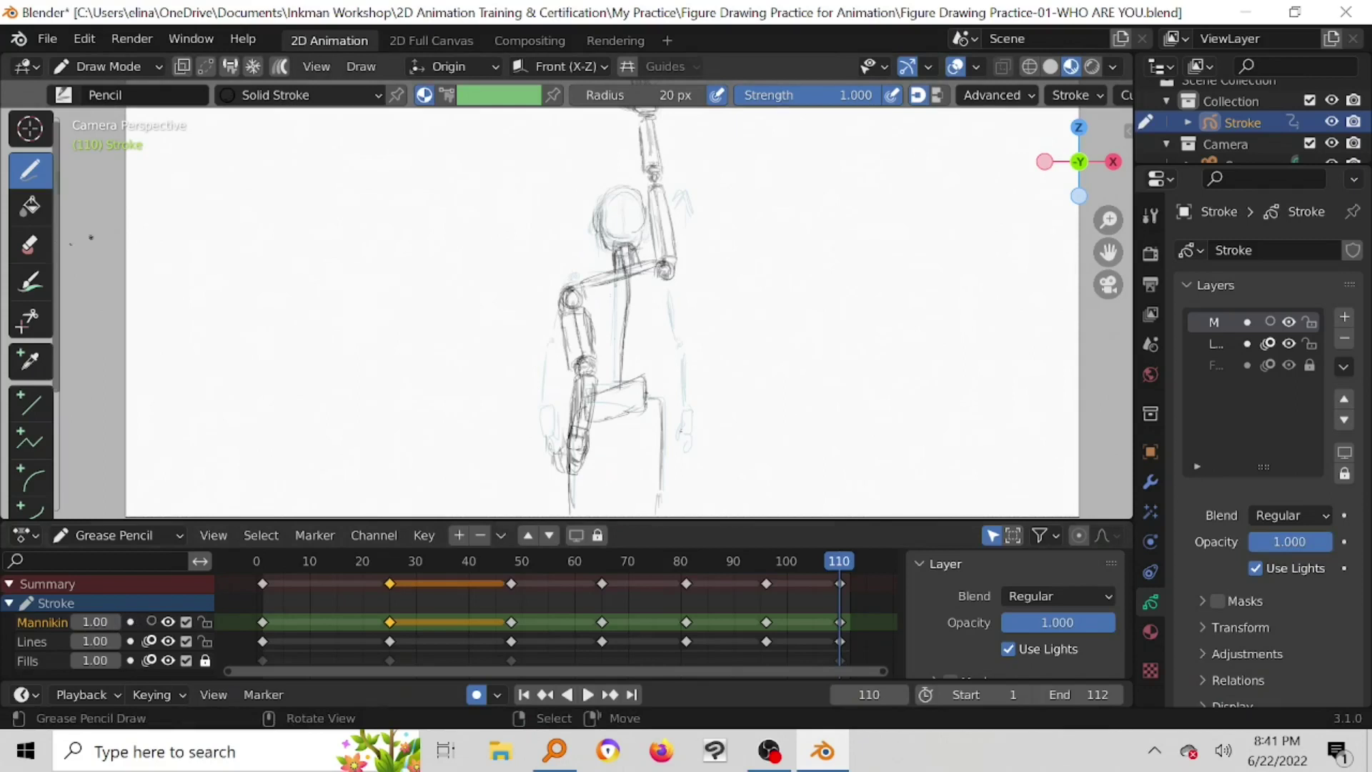
Step: Erase the overlapping lines around the lowered upper arm and elbow and redraw their outlines cleanly
click(29, 245)
mouse_move(574, 320)
mouse_down()
mouse_move(570, 335)
mouse_move(584, 322)
mouse_move(588, 343)
mouse_move(576, 418)
mouse_move(588, 366)
mouse_move(570, 356)
mouse_move(570, 368)
mouse_move(595, 360)
mouse_up()
click(29, 170)
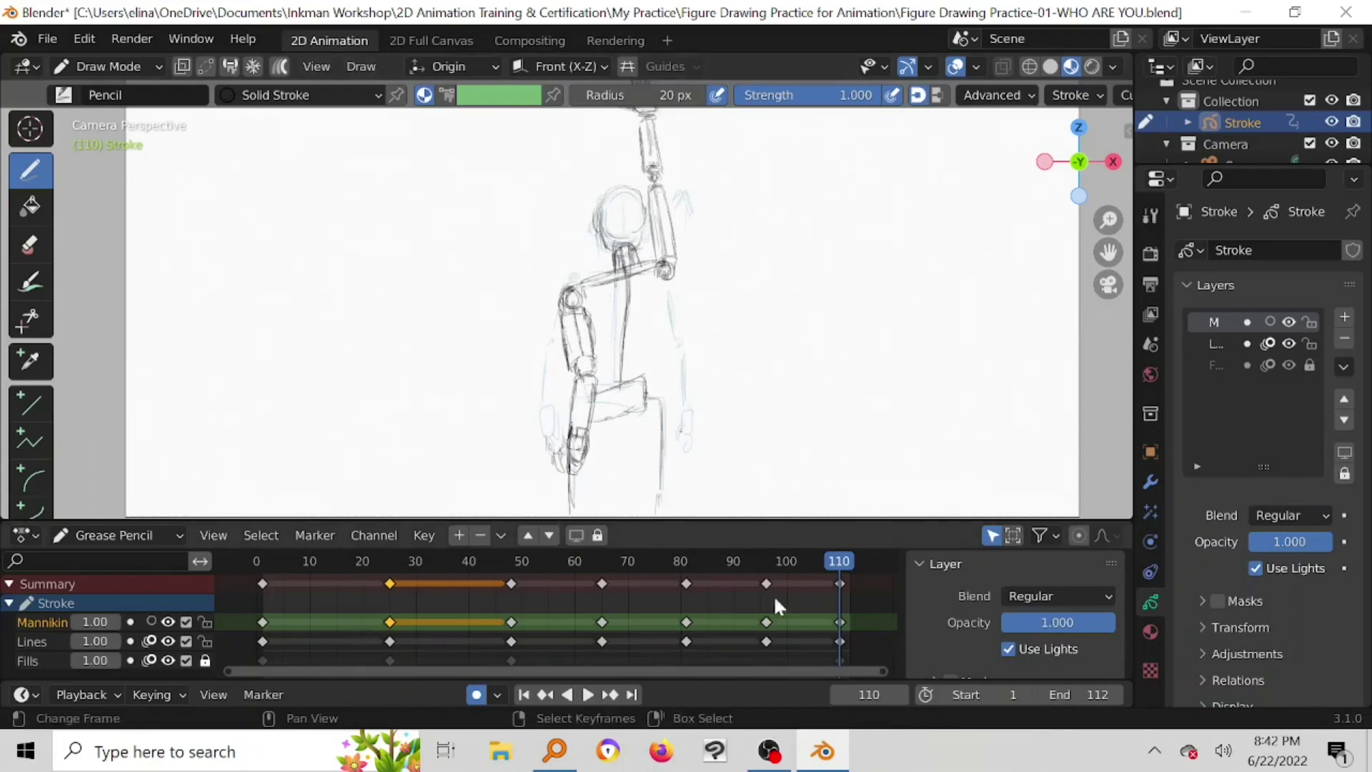
Step: Play and scrub through the last keyframes up to frame 111 to check the change of pose
key(space)
click(764, 565)
drag(761, 565, 844, 576)
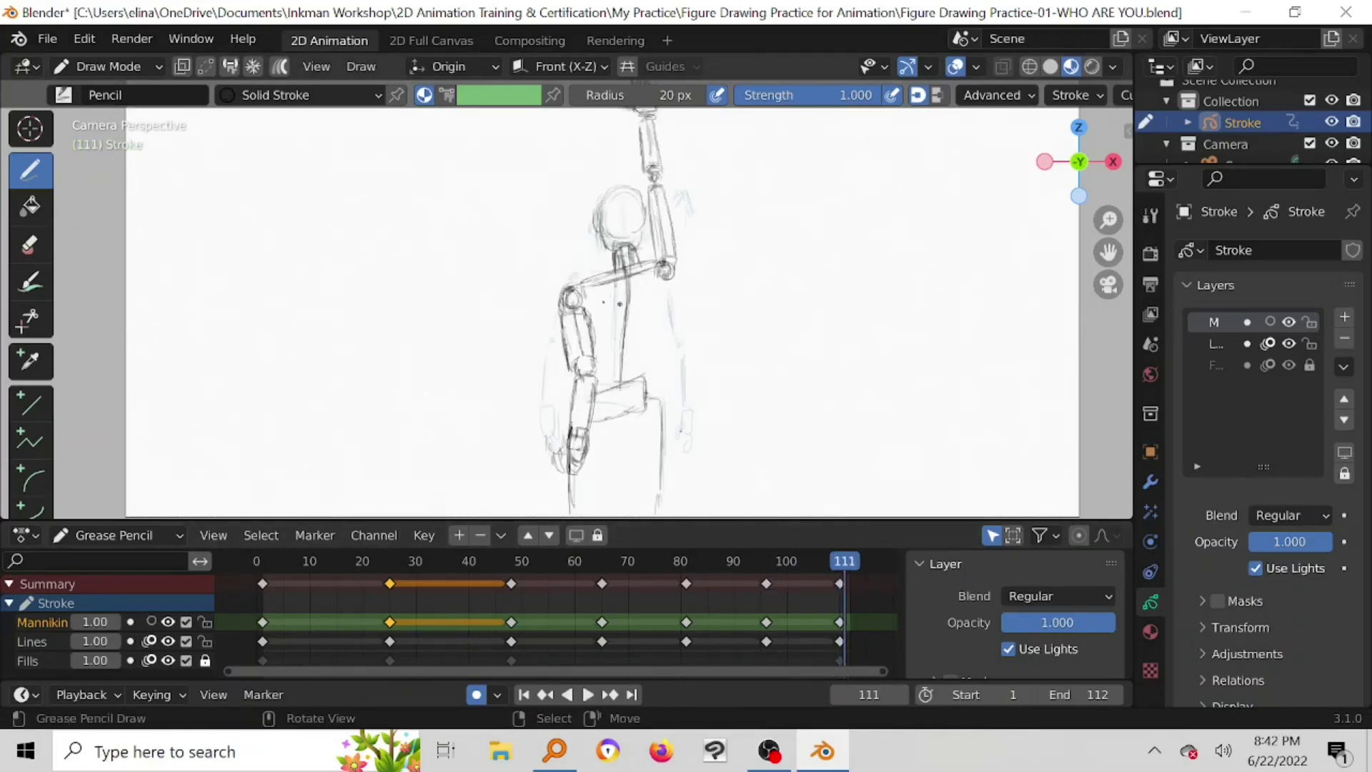
Step: Try a chest side line on frame 111, undo it, and return to frame 110
drag(661, 272, 660, 332)
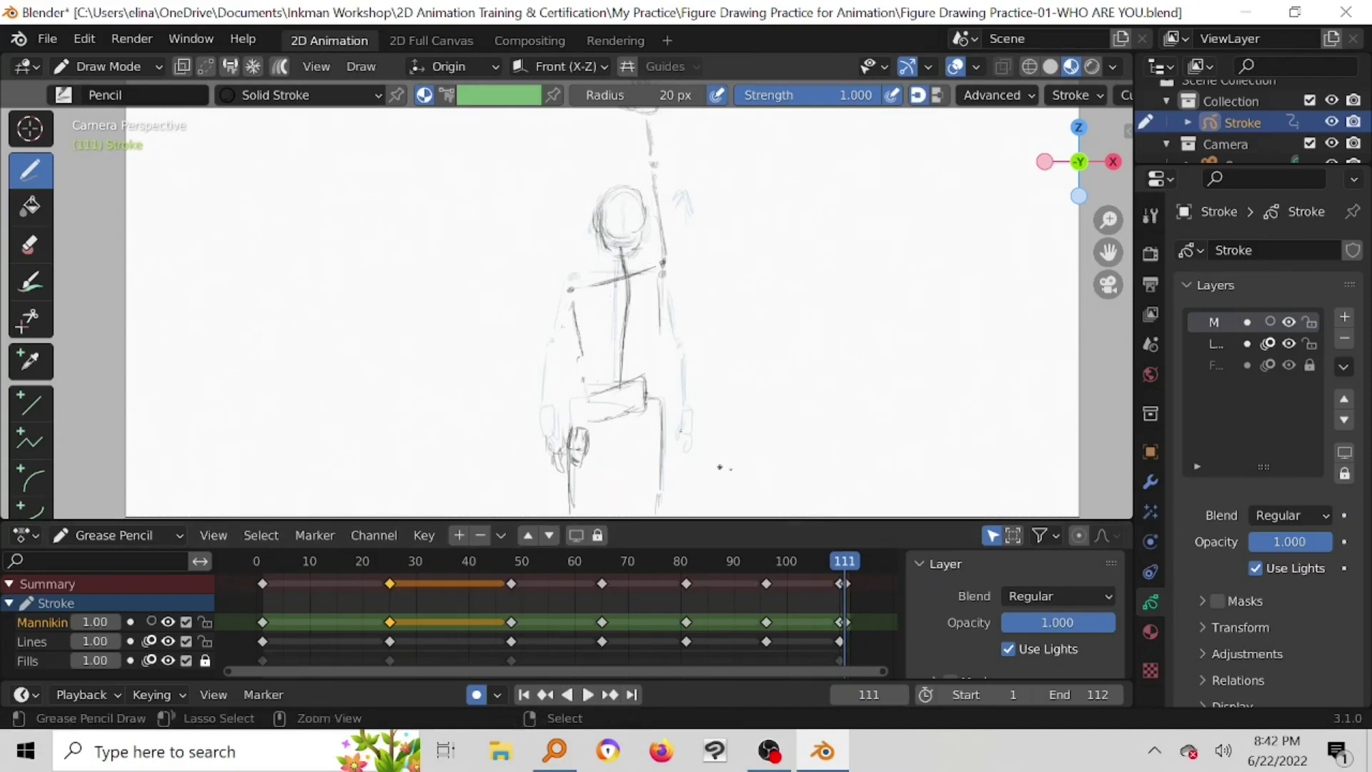
key(ctrl+z)
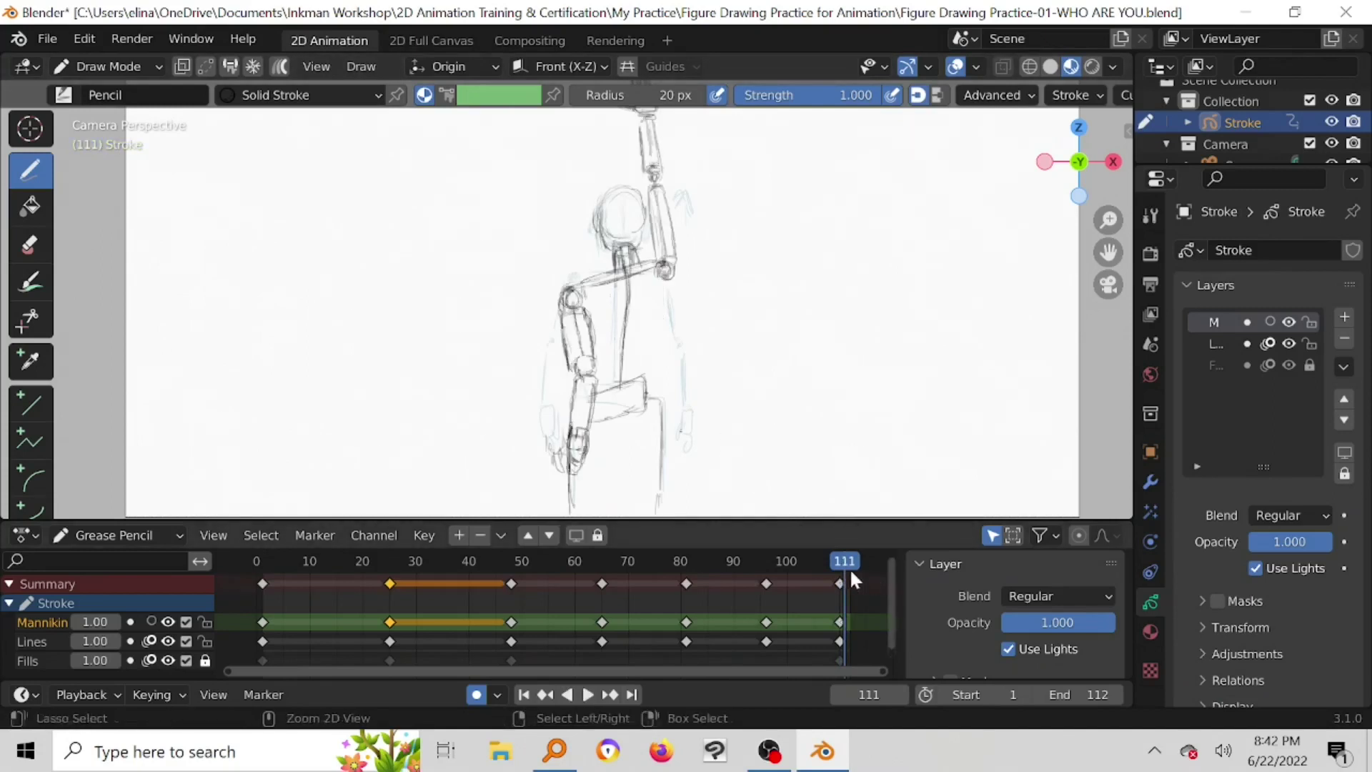
drag(850, 568, 839, 563)
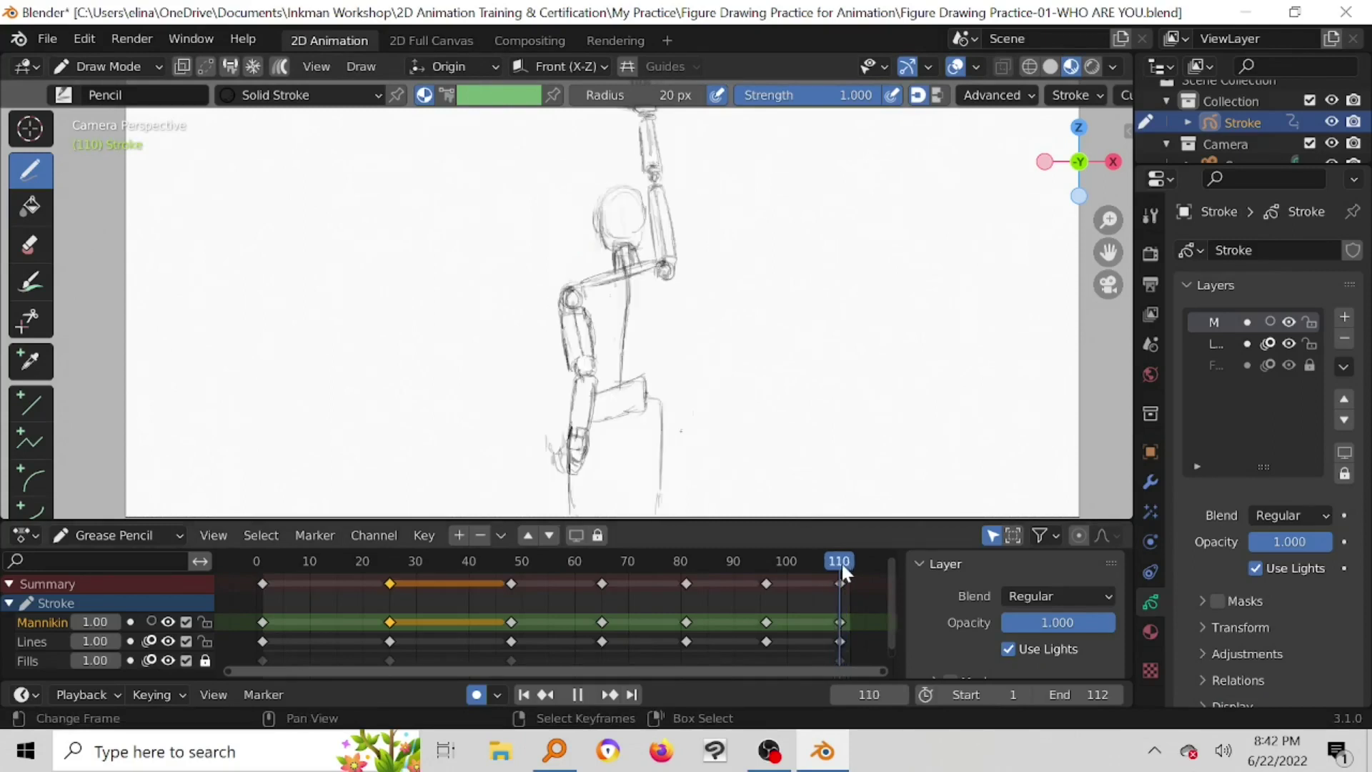
Step: Draw the chest block with a slanted lower edge and the tilted pelvis block with its hip joint on frame 110
mouse_move(655, 280)
mouse_down()
mouse_move(658, 411)
mouse_move(632, 431)
mouse_move(626, 418)
mouse_move(645, 415)
mouse_up()
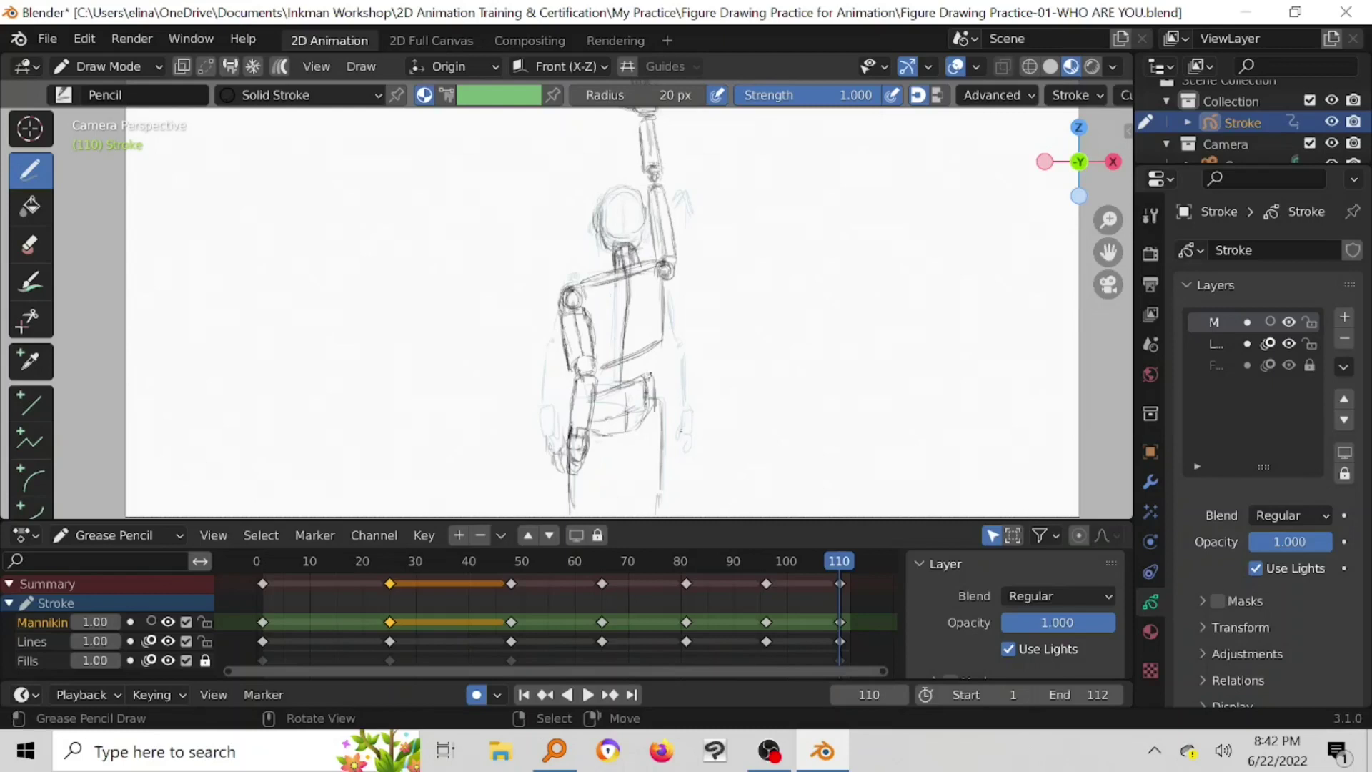
drag(601, 381, 645, 370)
drag(655, 378, 659, 393)
Step: Draw the two thigh blocks below the pelvis, following the leg lines of the stick figure
drag(668, 412, 672, 491)
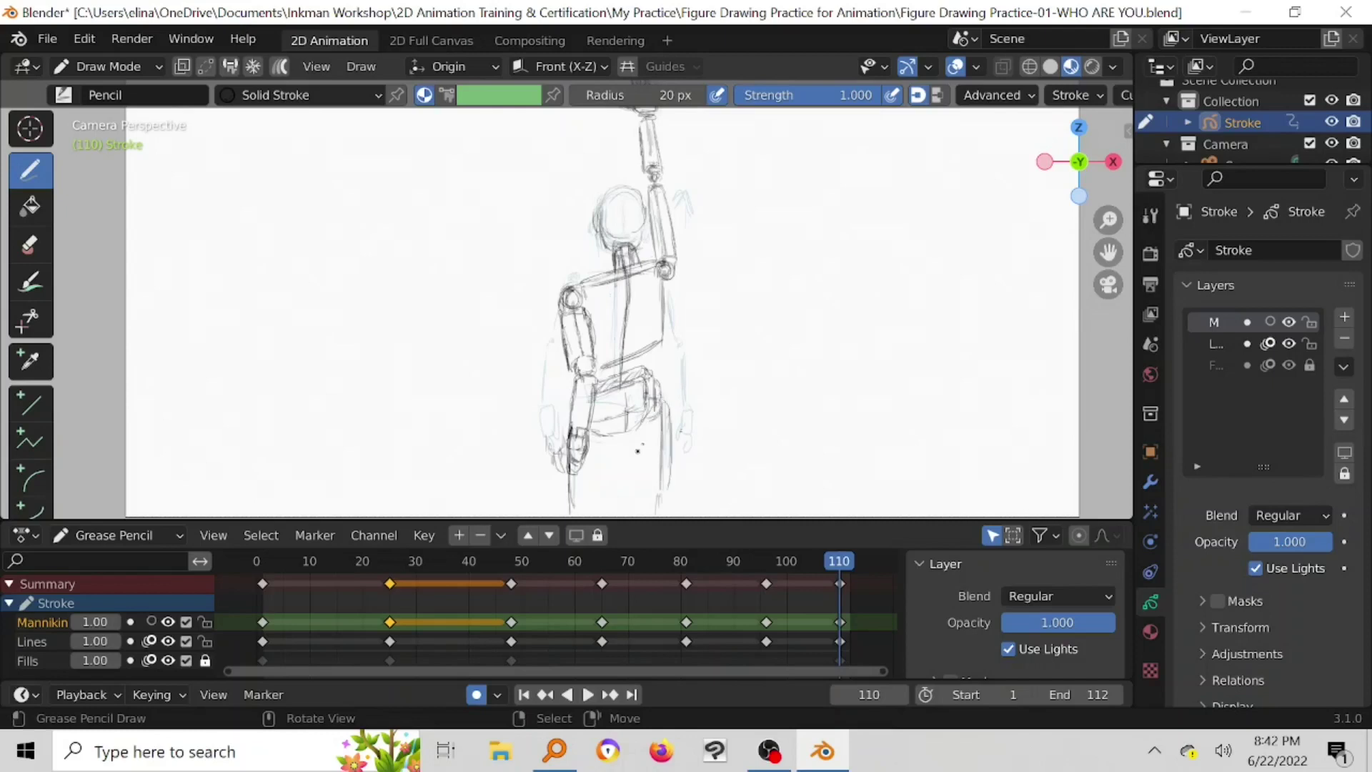
drag(638, 422, 644, 479)
drag(669, 431, 665, 476)
drag(666, 407, 651, 496)
mouse_move(574, 480)
mouse_down()
mouse_move(571, 515)
mouse_move(608, 451)
mouse_up()
mouse_move(658, 525)
mouse_down()
mouse_move(649, 496)
mouse_move(666, 496)
mouse_up()
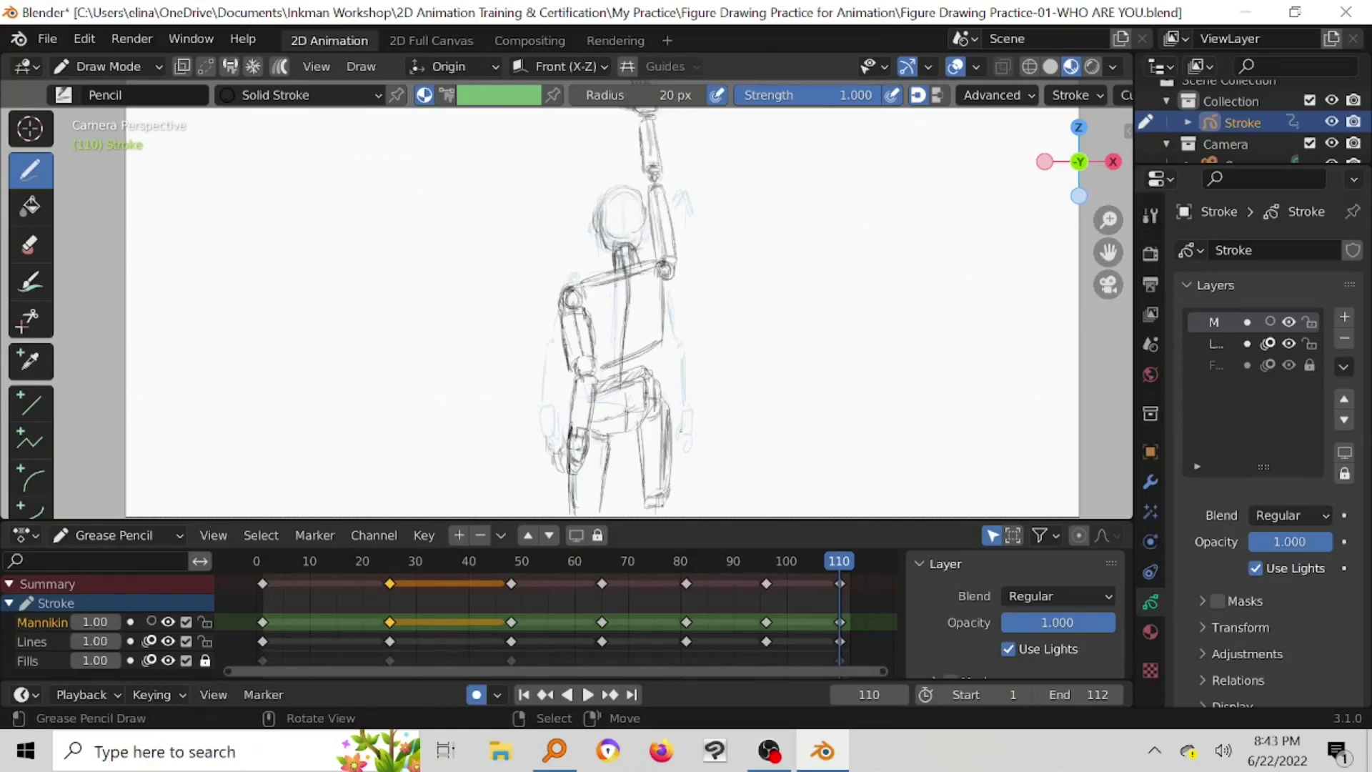
Step: Add the knee joint on the raised arm's side, and erase and redraw that thigh's rough outer line
shift+scroll(651, 443, down, 4)
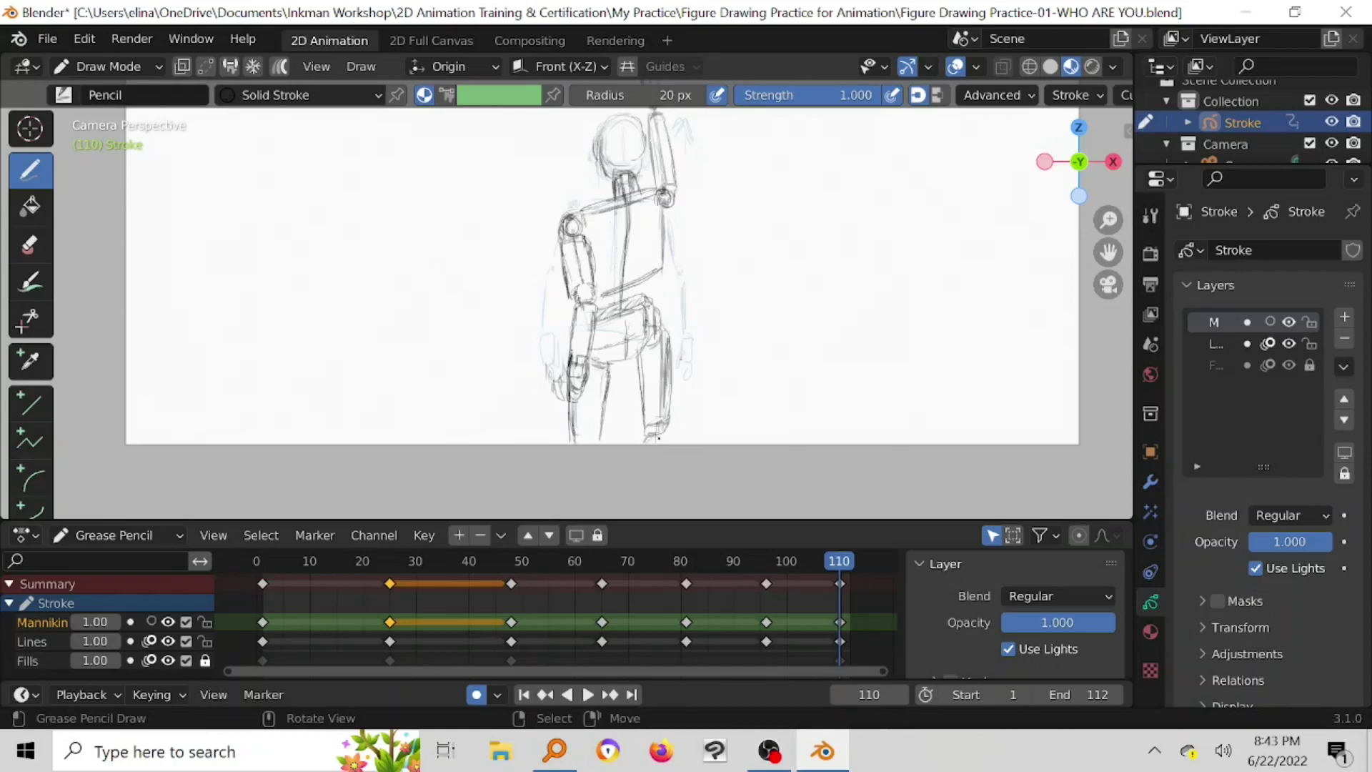
drag(663, 446, 669, 440)
key(e)
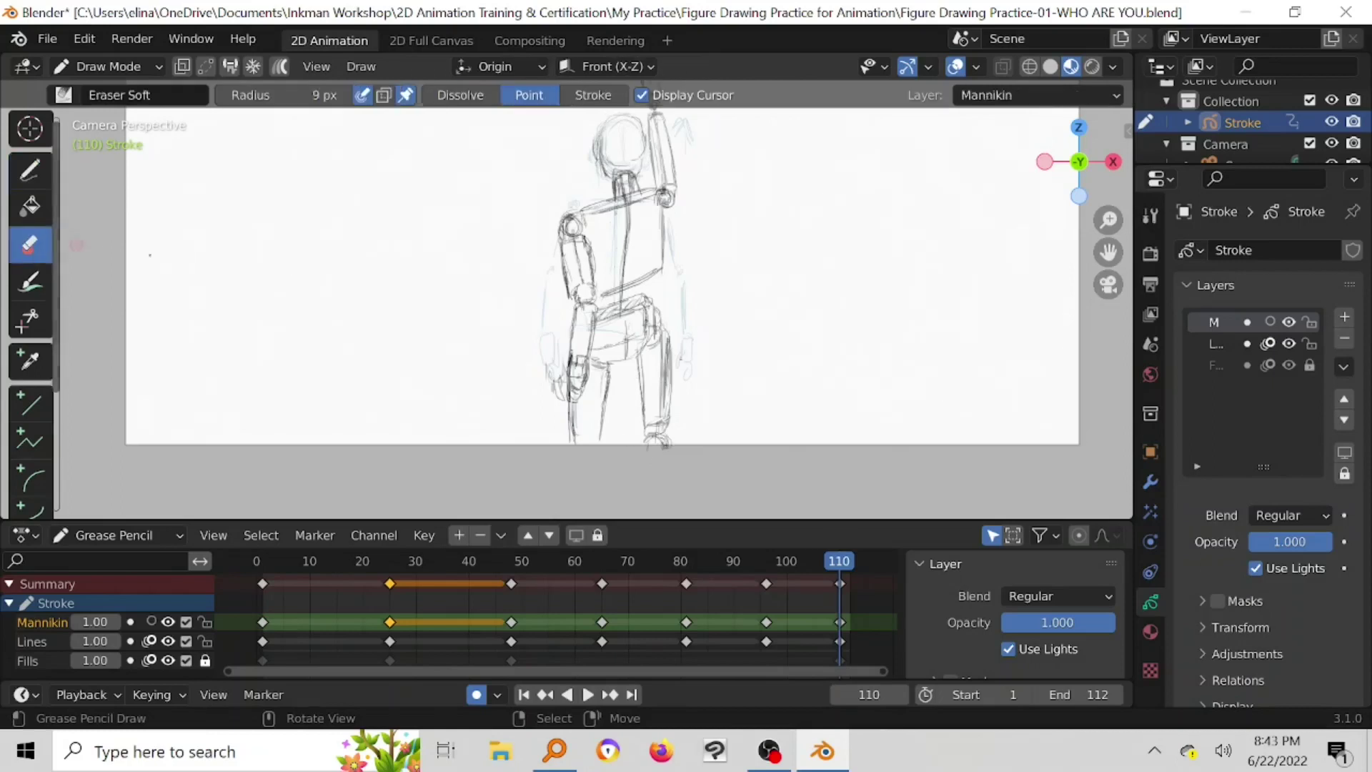
mouse_move(654, 426)
mouse_down()
mouse_move(659, 357)
mouse_move(659, 393)
mouse_move(675, 397)
mouse_up()
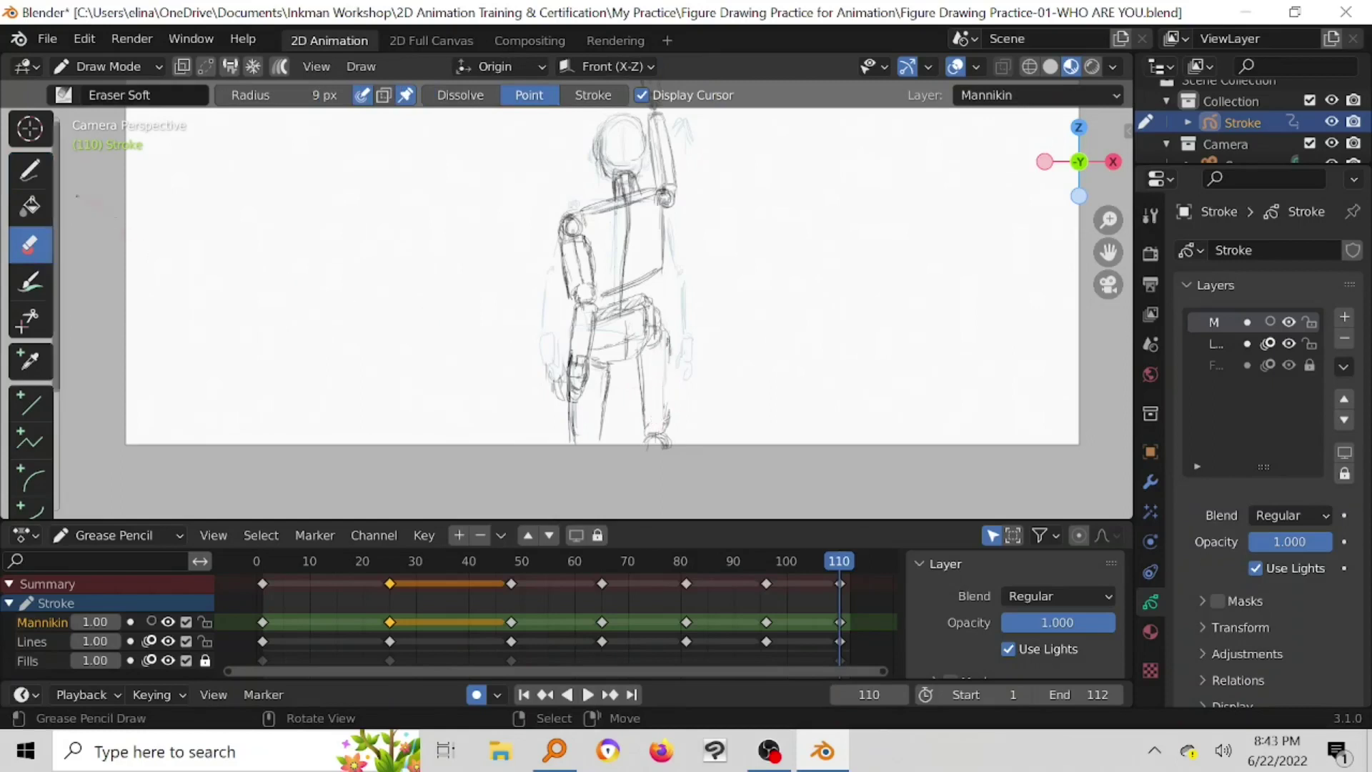
click(30, 170)
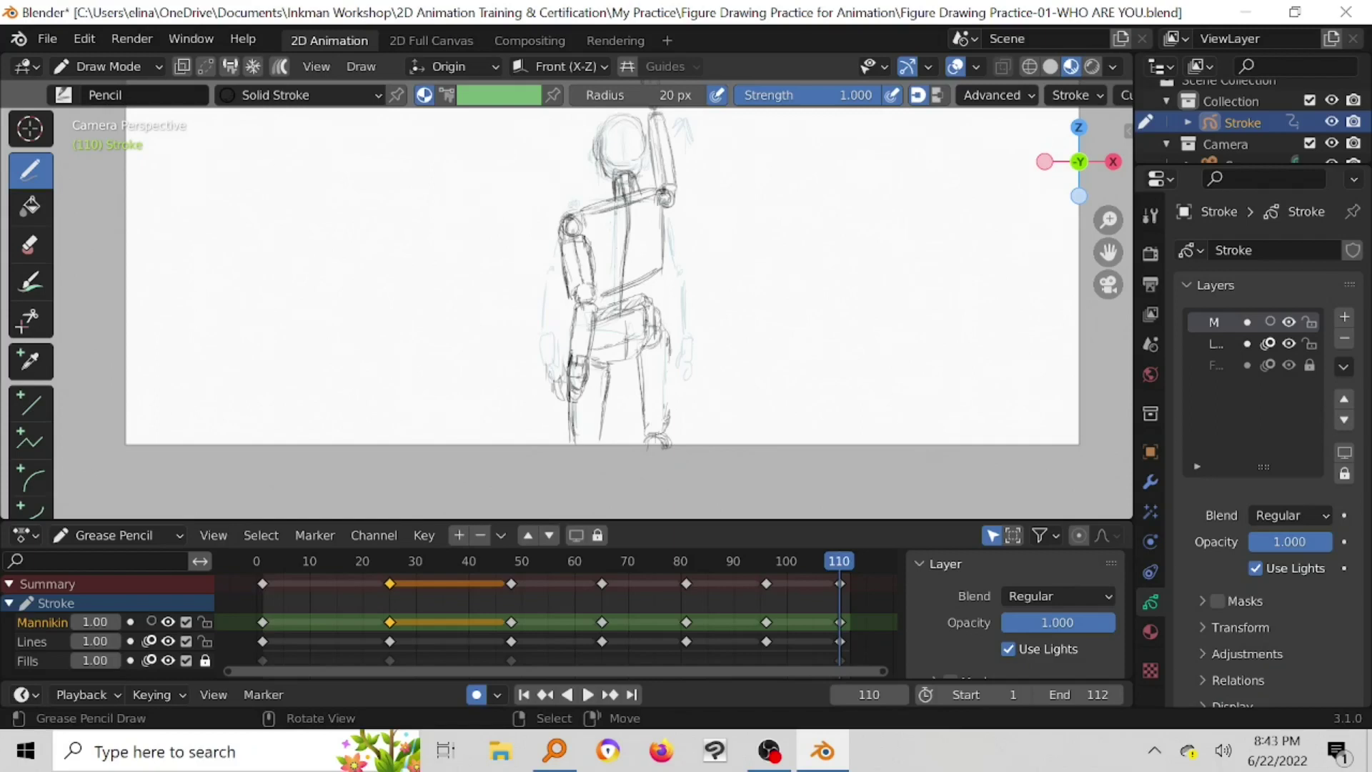
drag(665, 333, 668, 428)
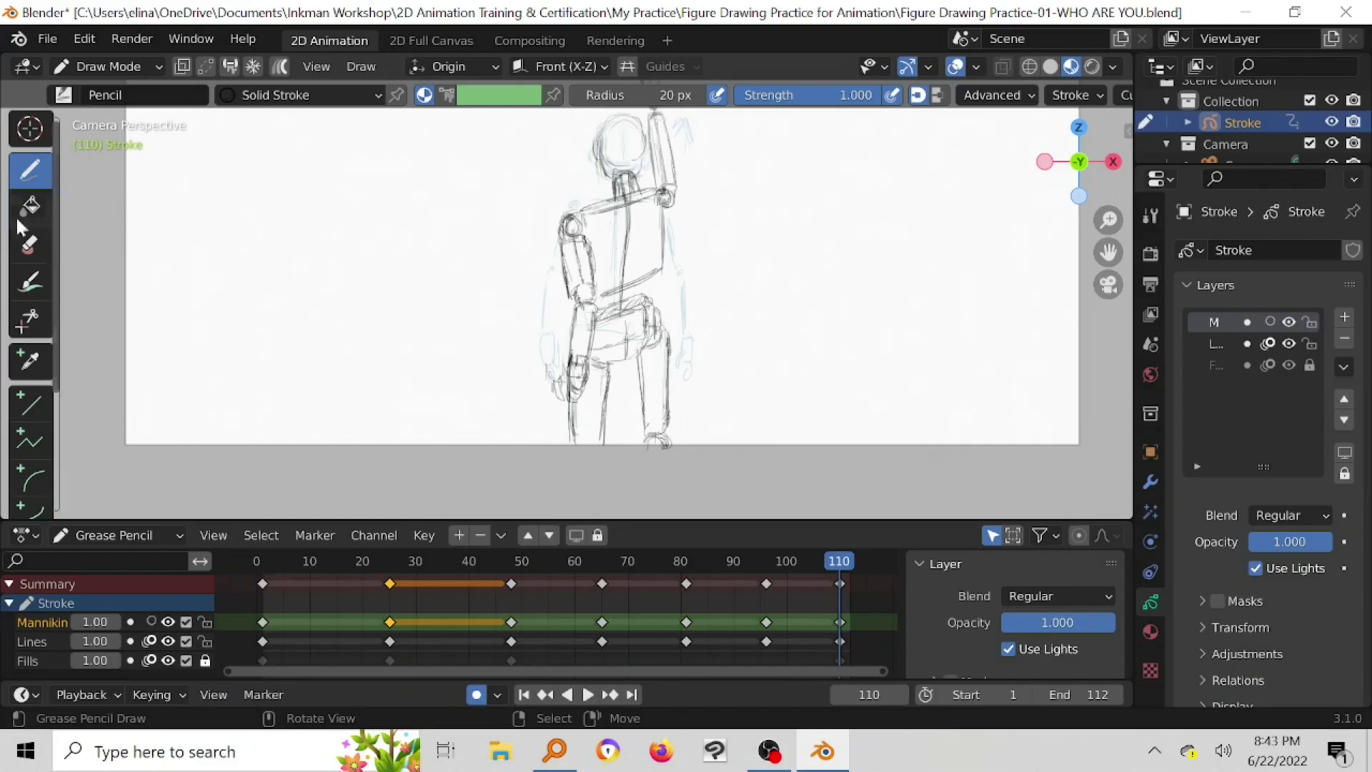
Step: Erase the extra lines inside the pelvis block and redraw the hip joint on the raised arm's side
click(33, 242)
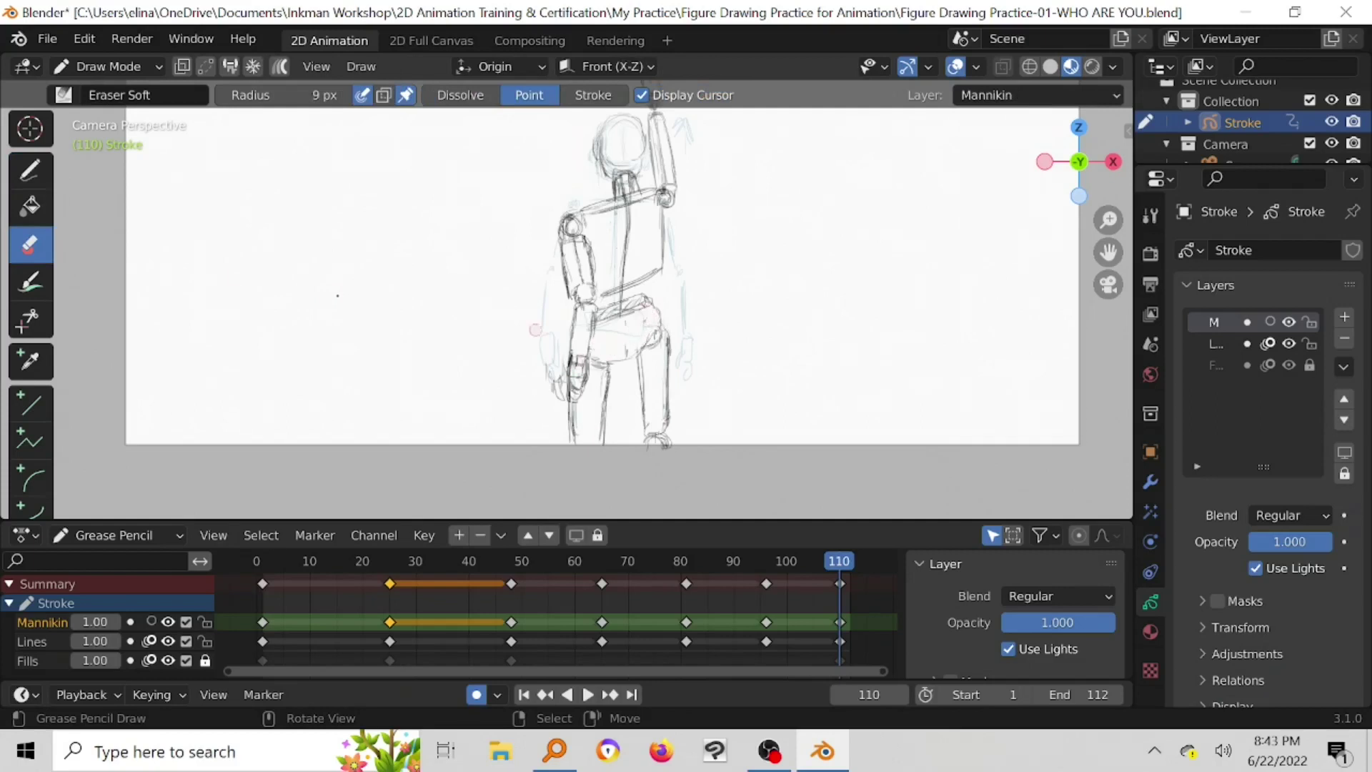
click(40, 174)
drag(652, 310, 659, 345)
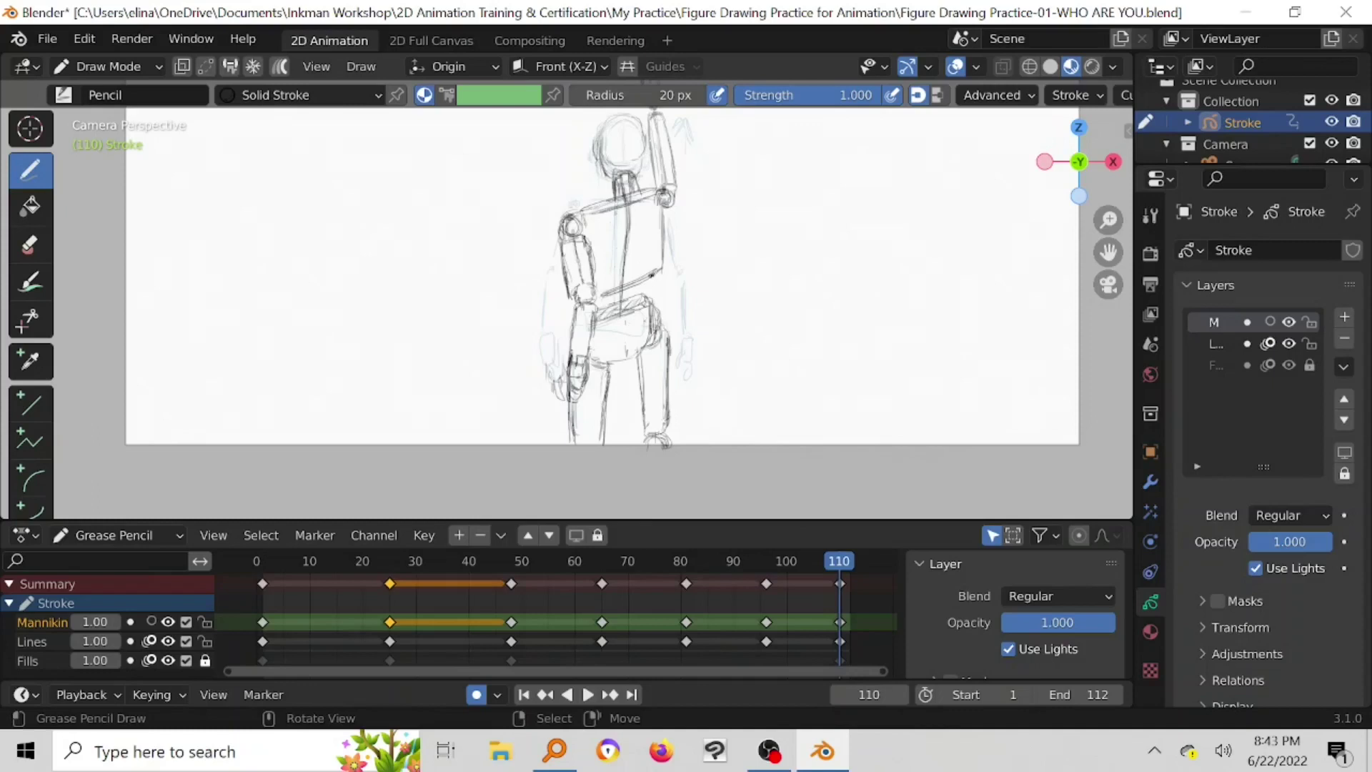
Step: Trace the head outline on the Mannikin layer and save the file
mouse_move(651, 281)
shift+middle_down()
mouse_move(640, 422)
mouse_move(643, 382)
shift+middle_up()
drag(581, 247, 607, 226)
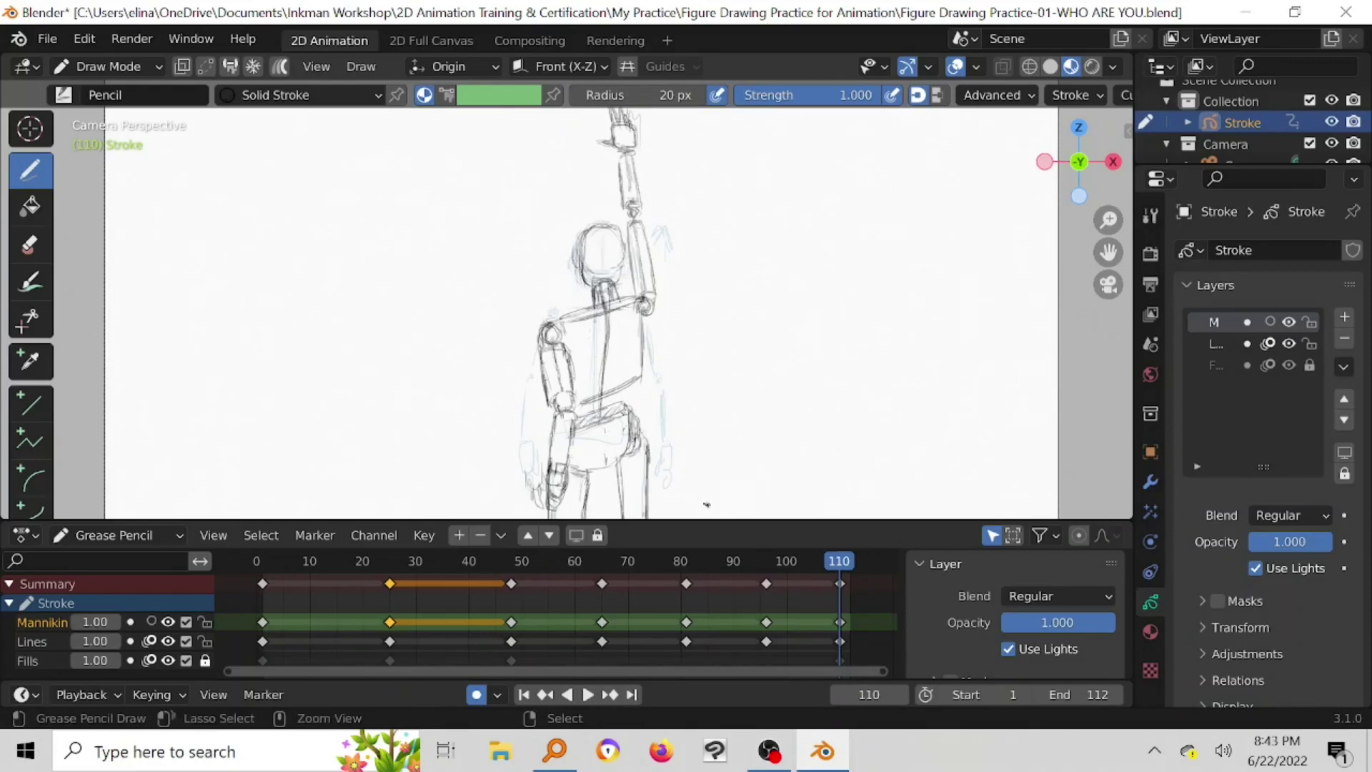
key(ctrl+s)
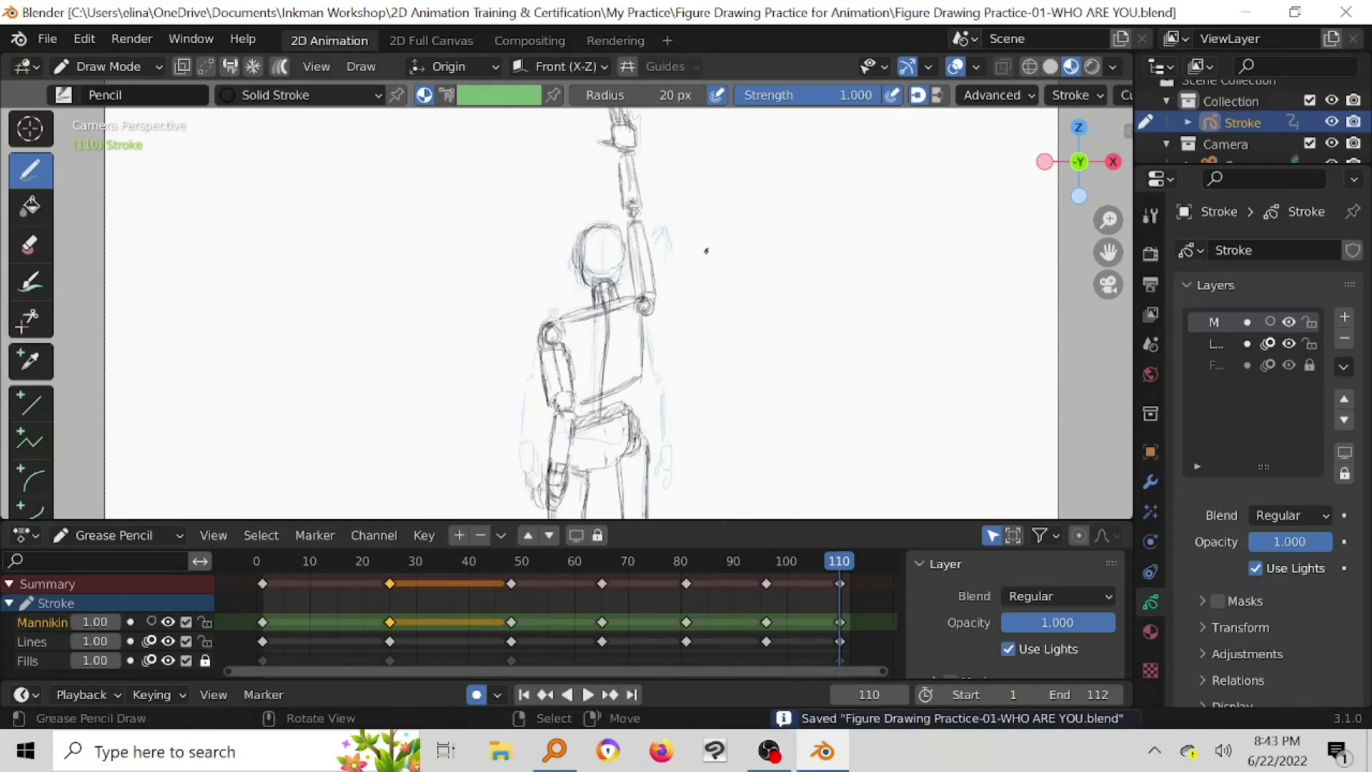
Step: With Lines onion skinning off, remove the spine line and stray waist marks using the Dissolve eraser, and redraw the chest's lower edge
scroll(696, 281, down, 5)
scroll(693, 257, up, 3)
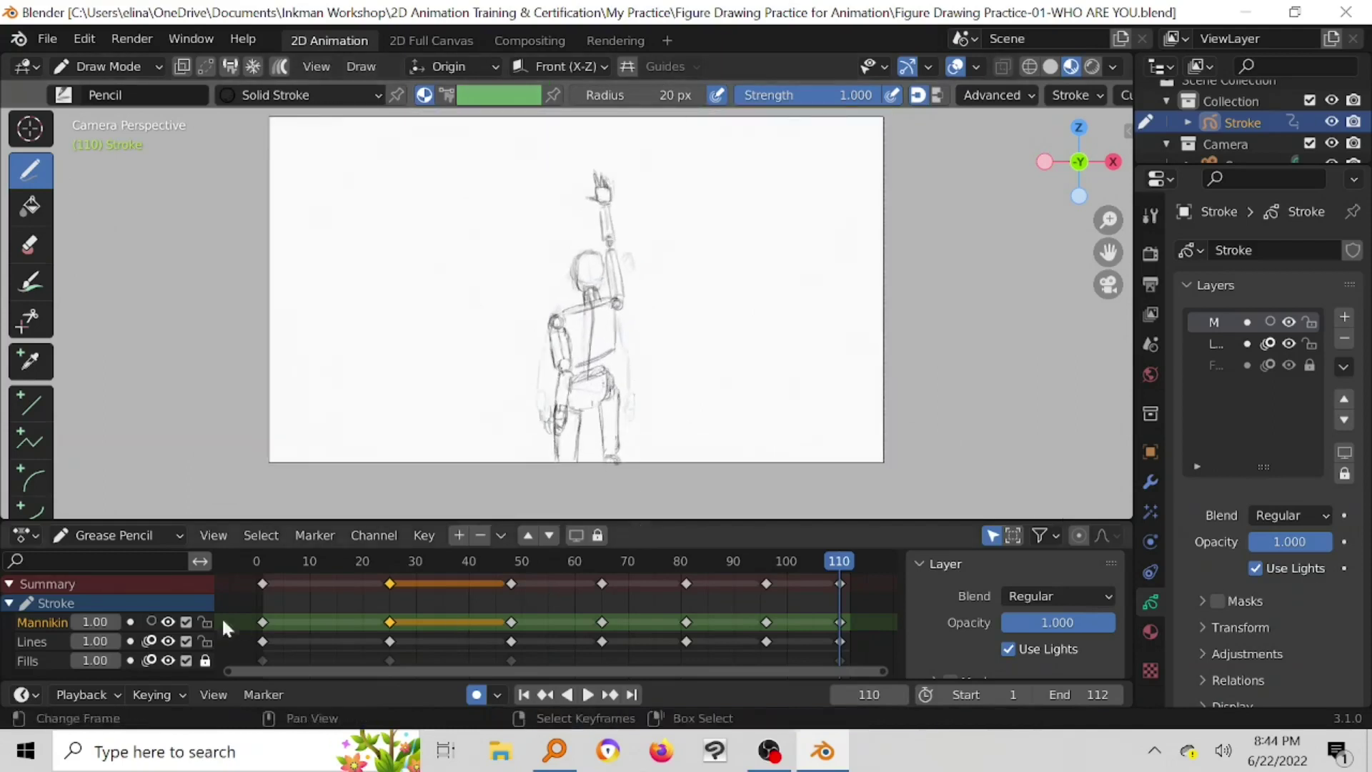
click(150, 641)
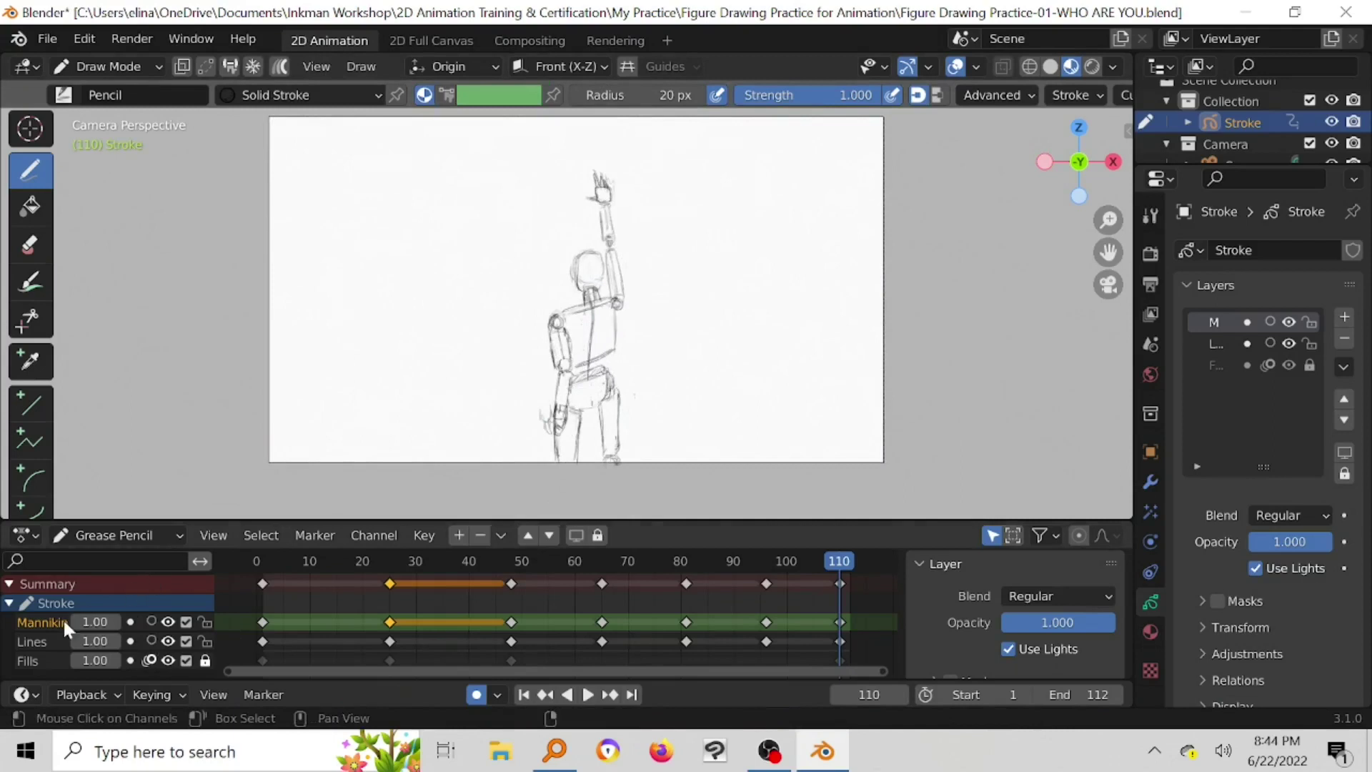
click(22, 243)
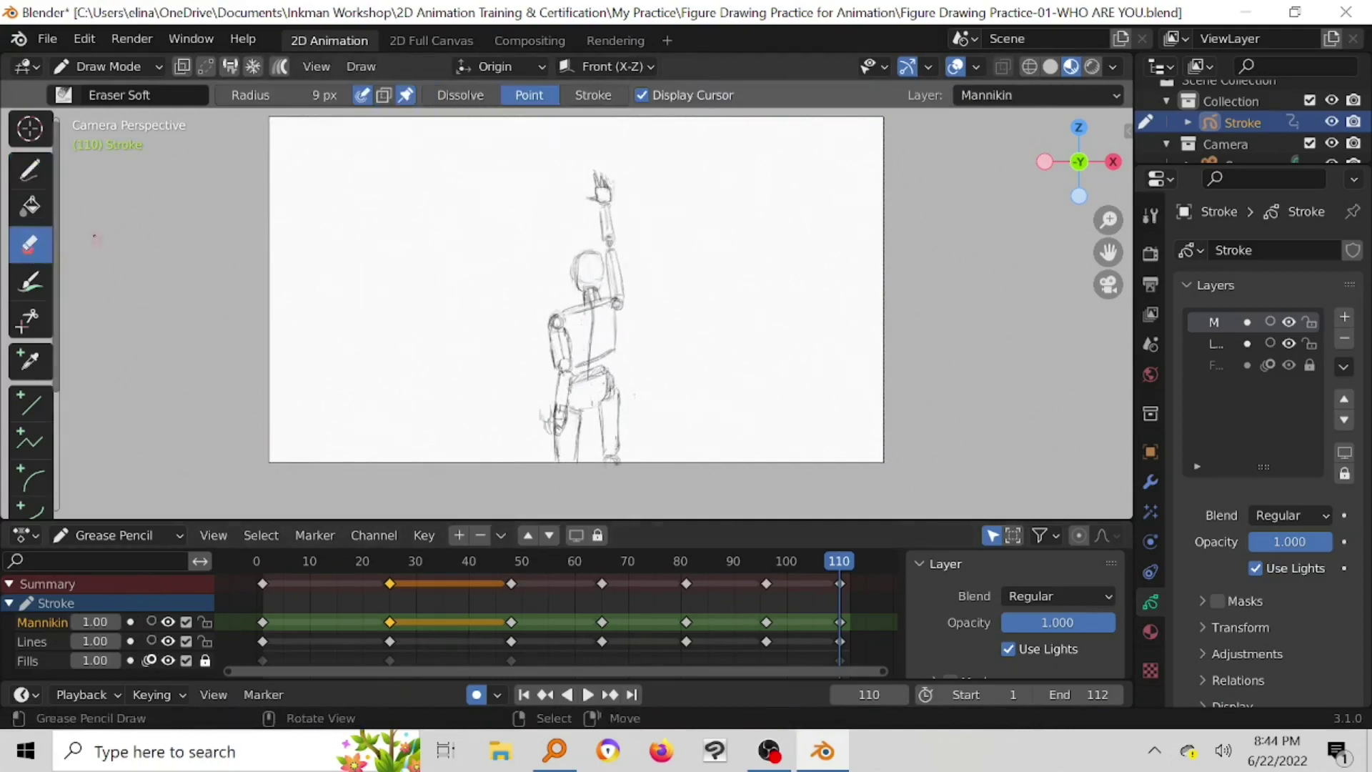
click(490, 96)
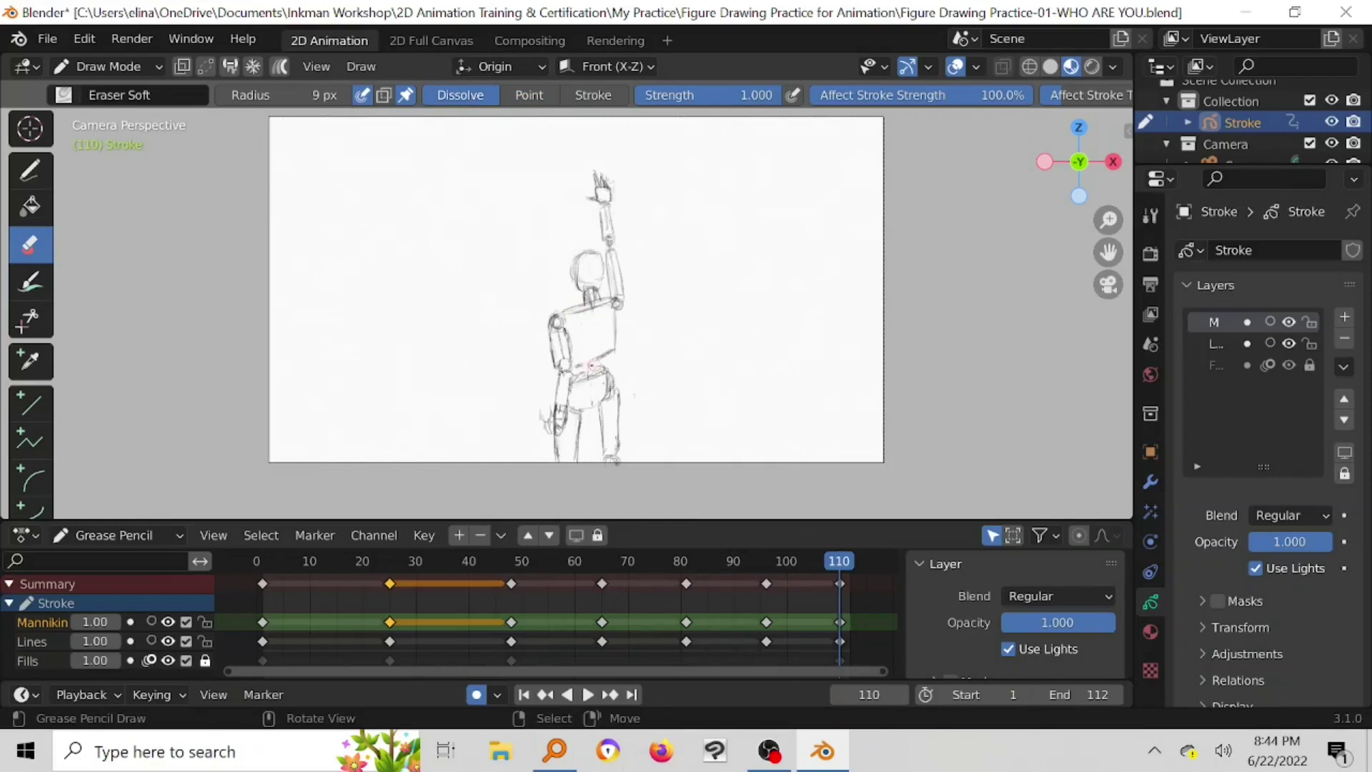
click(29, 170)
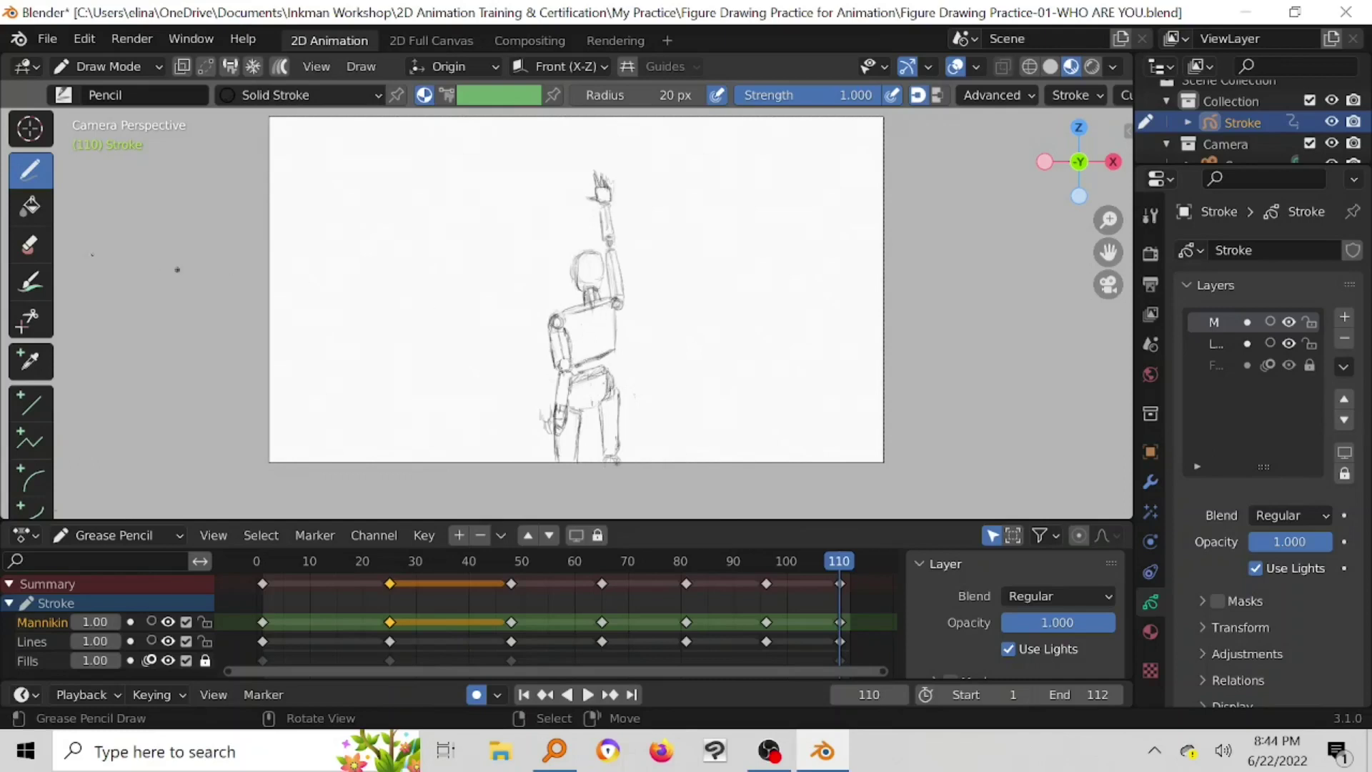
click(29, 245)
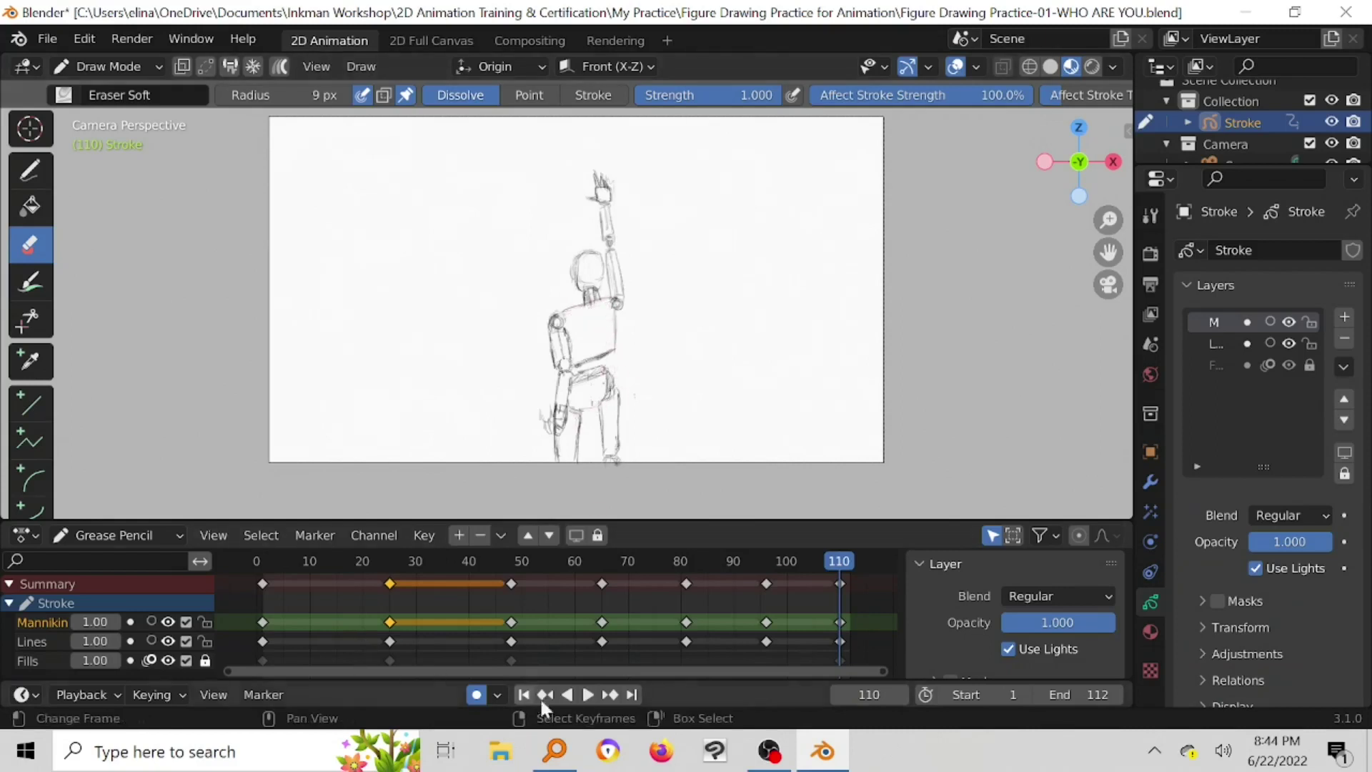
Step: Play the animation to review the mannequin poses across all keyframes
click(586, 695)
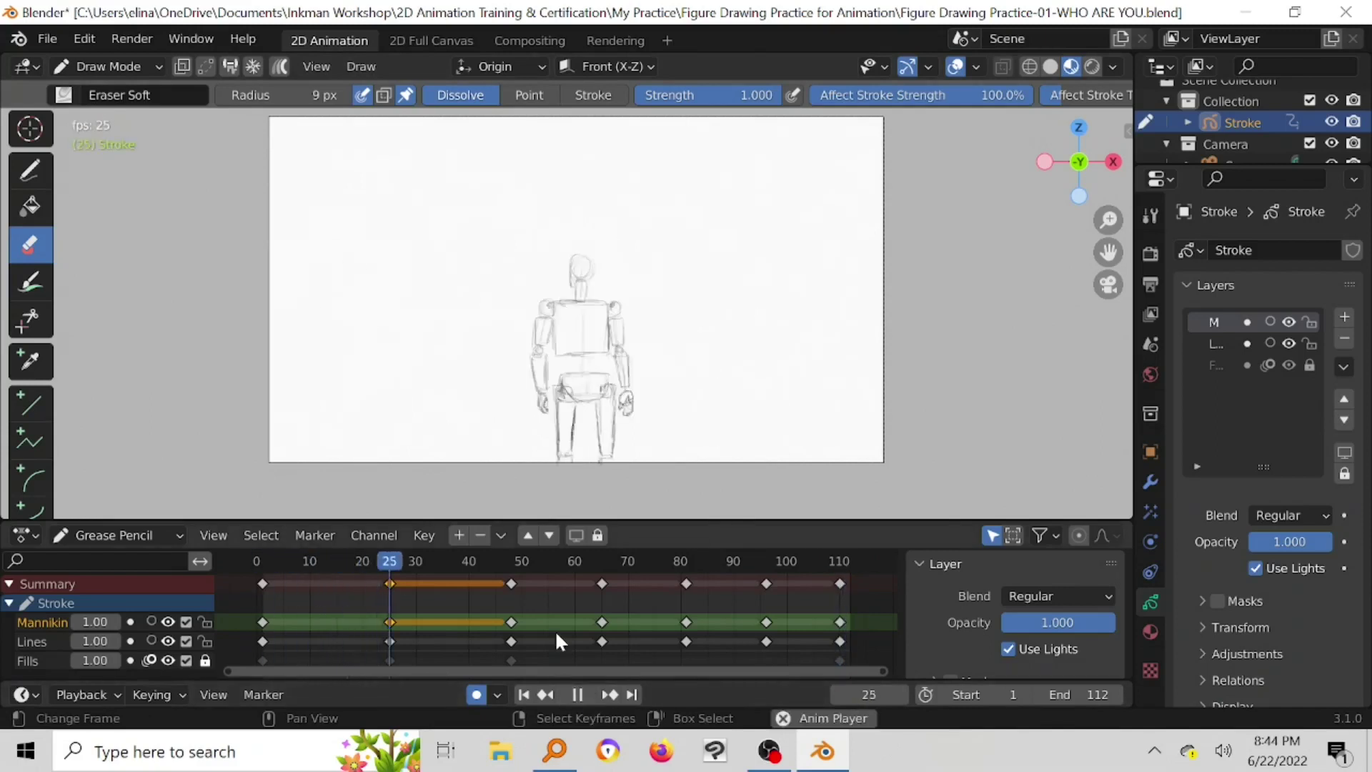